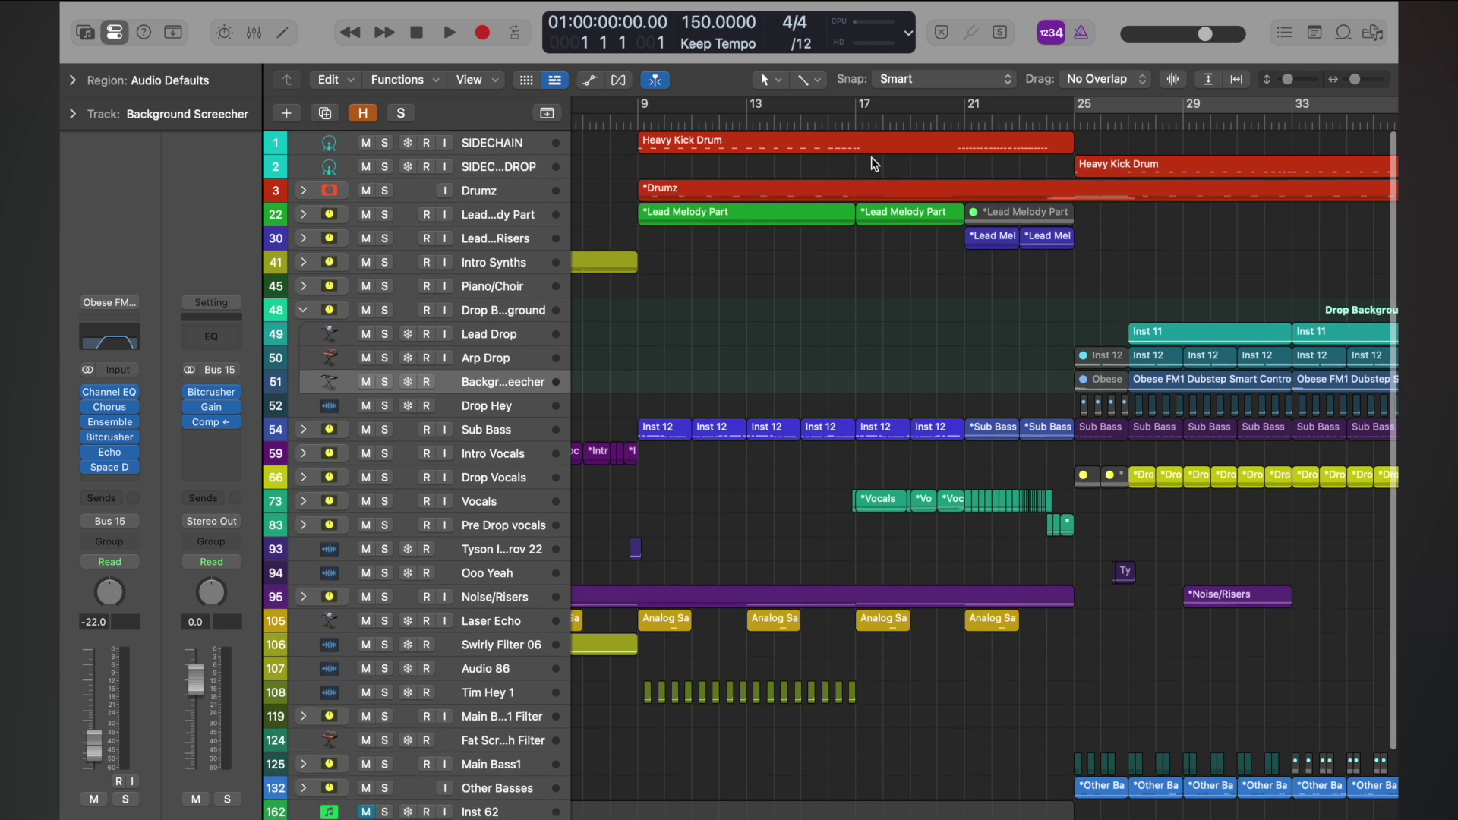
- Play the arrangement from bar 17, and again from the start of the drop at bar 25
{"action": "scroll", "coordinate": [873, 159], "scroll_direction": "right", "scroll_amount": 3}
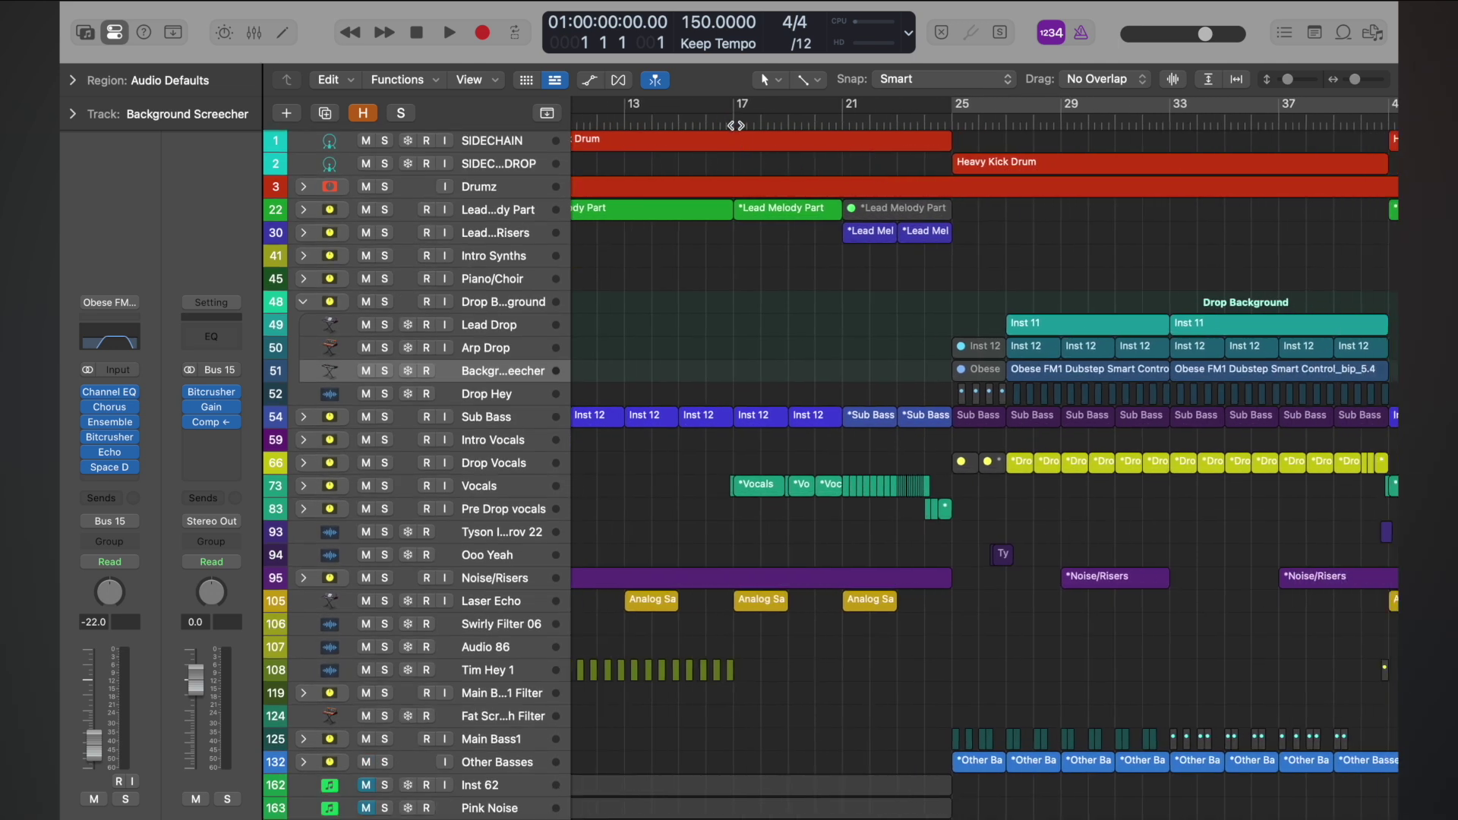
{"action": "left_click", "coordinate": [734, 126]}
{"action": "key", "text": "space"}
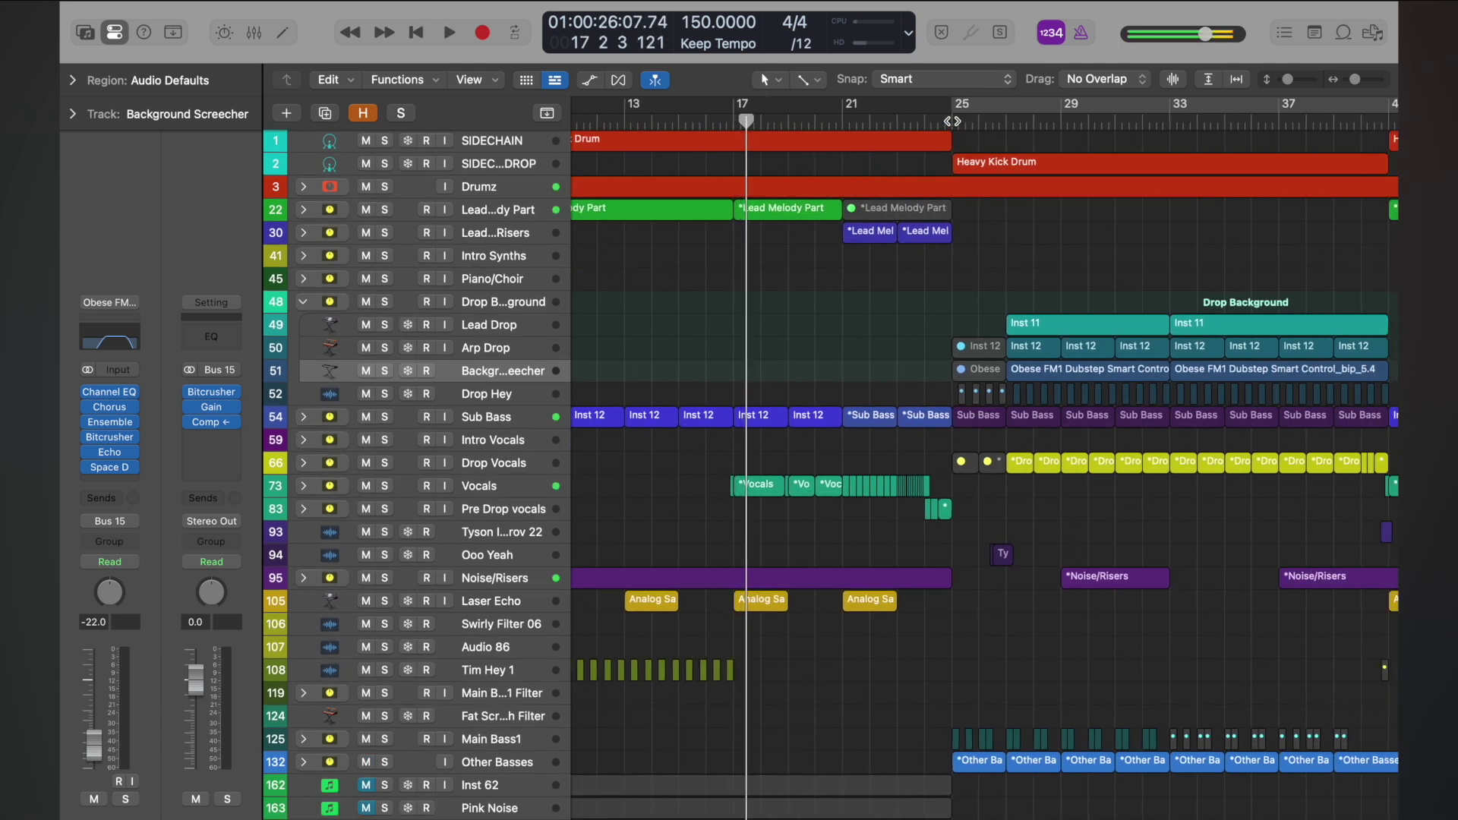
{"action": "scroll", "coordinate": [985, 456], "scroll_direction": "right", "scroll_amount": 3}
{"action": "left_click", "coordinate": [790, 120]}
{"action": "key", "text": "space"}
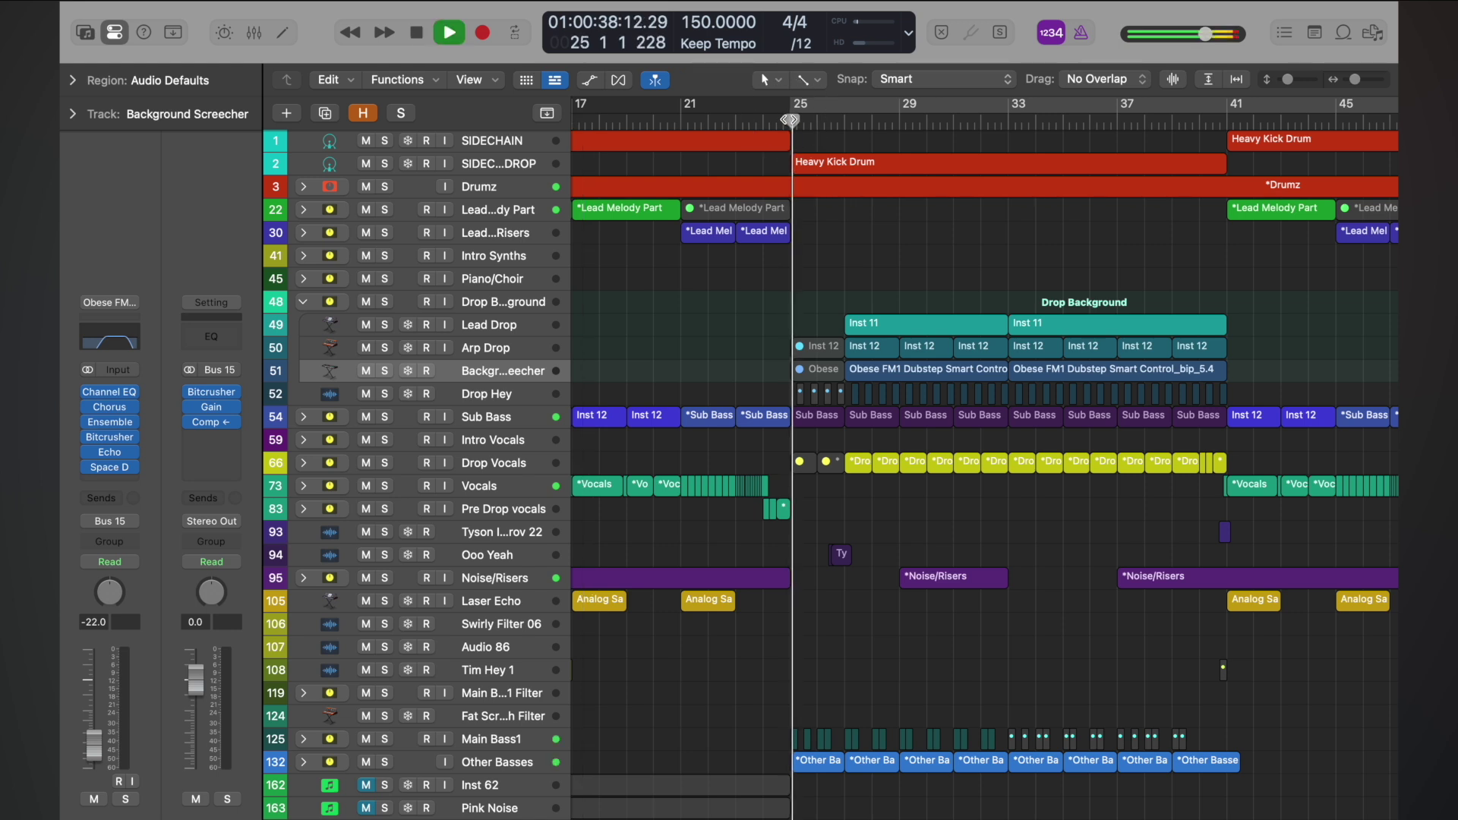
- Open the Stereo Out's Channel EQ and replay the drop from bar 25 to examine its low end on the analyzer
{"action": "left_click", "coordinate": [500, 185]}
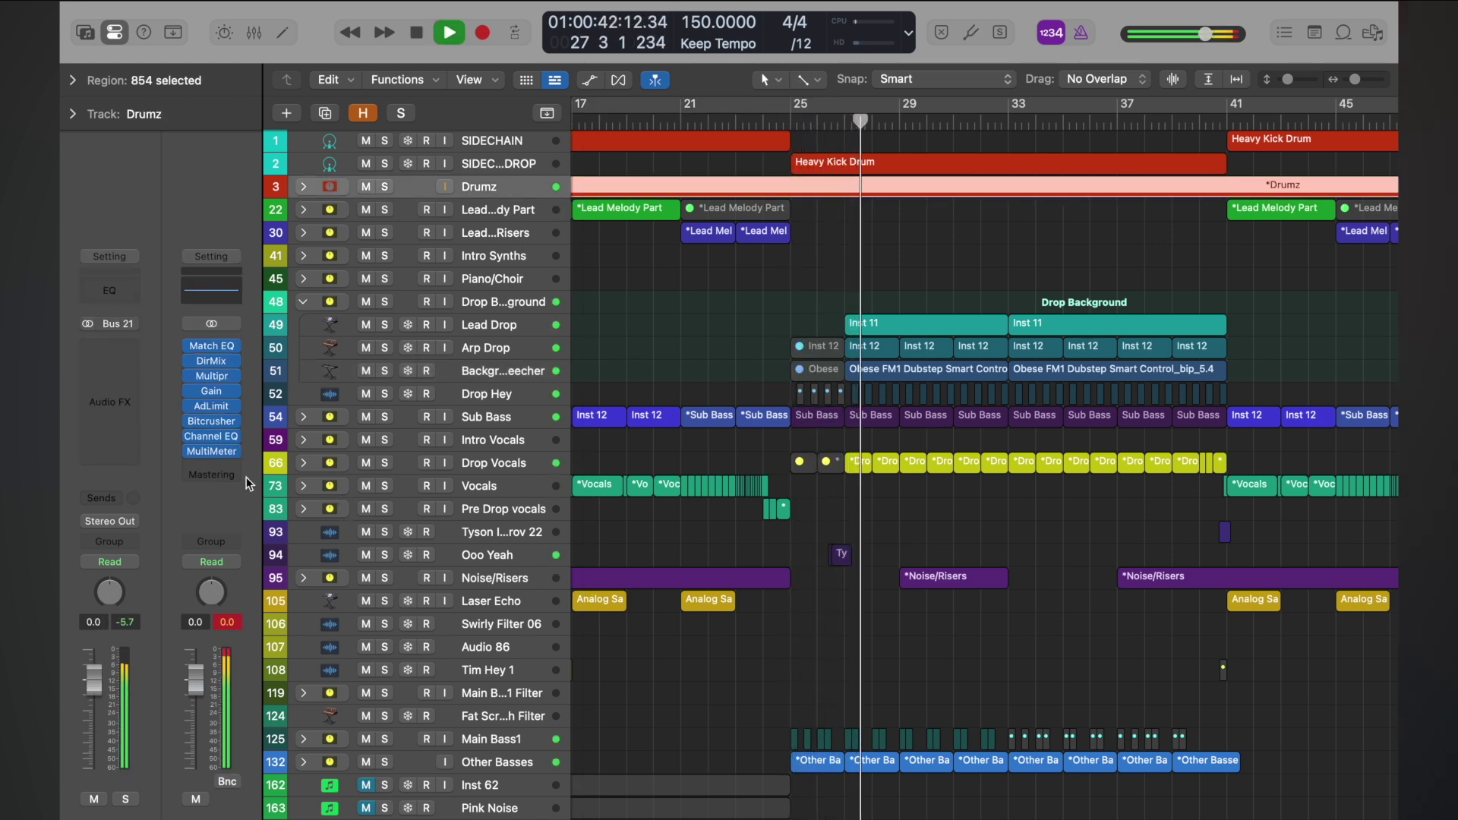
{"action": "left_click", "coordinate": [211, 436]}
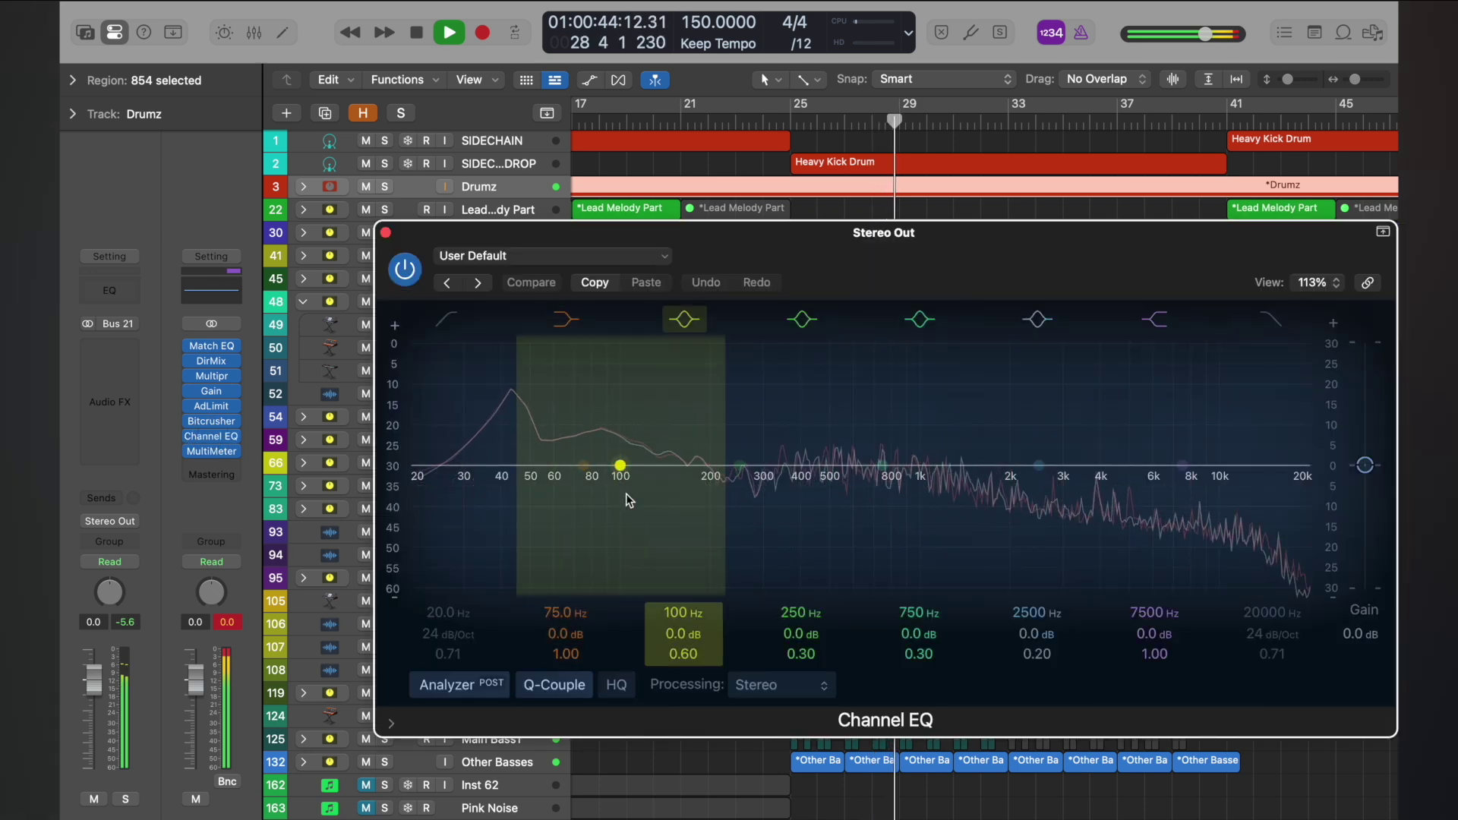
{"action": "key", "text": "space"}
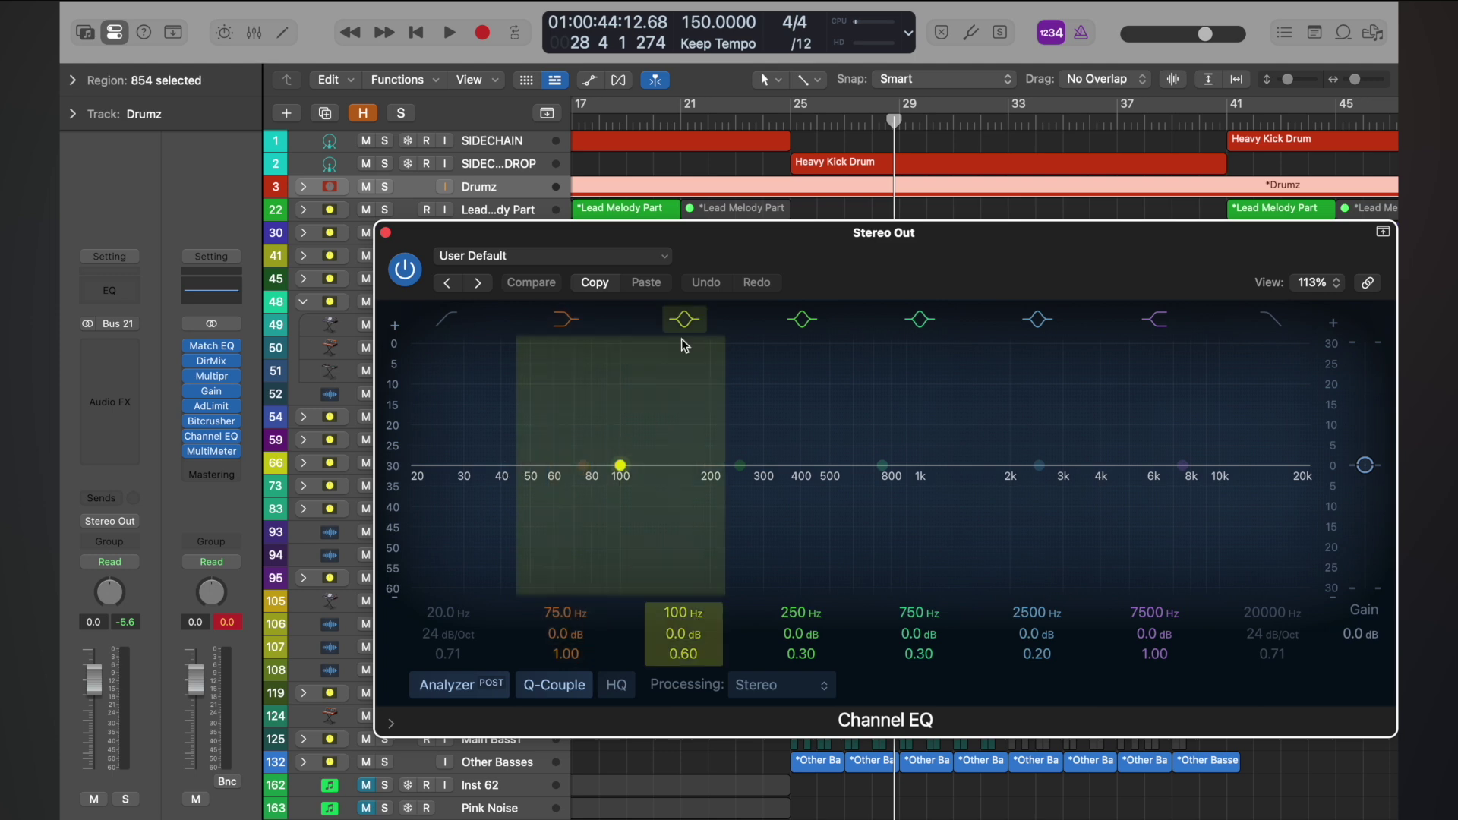
{"action": "key", "text": "space"}
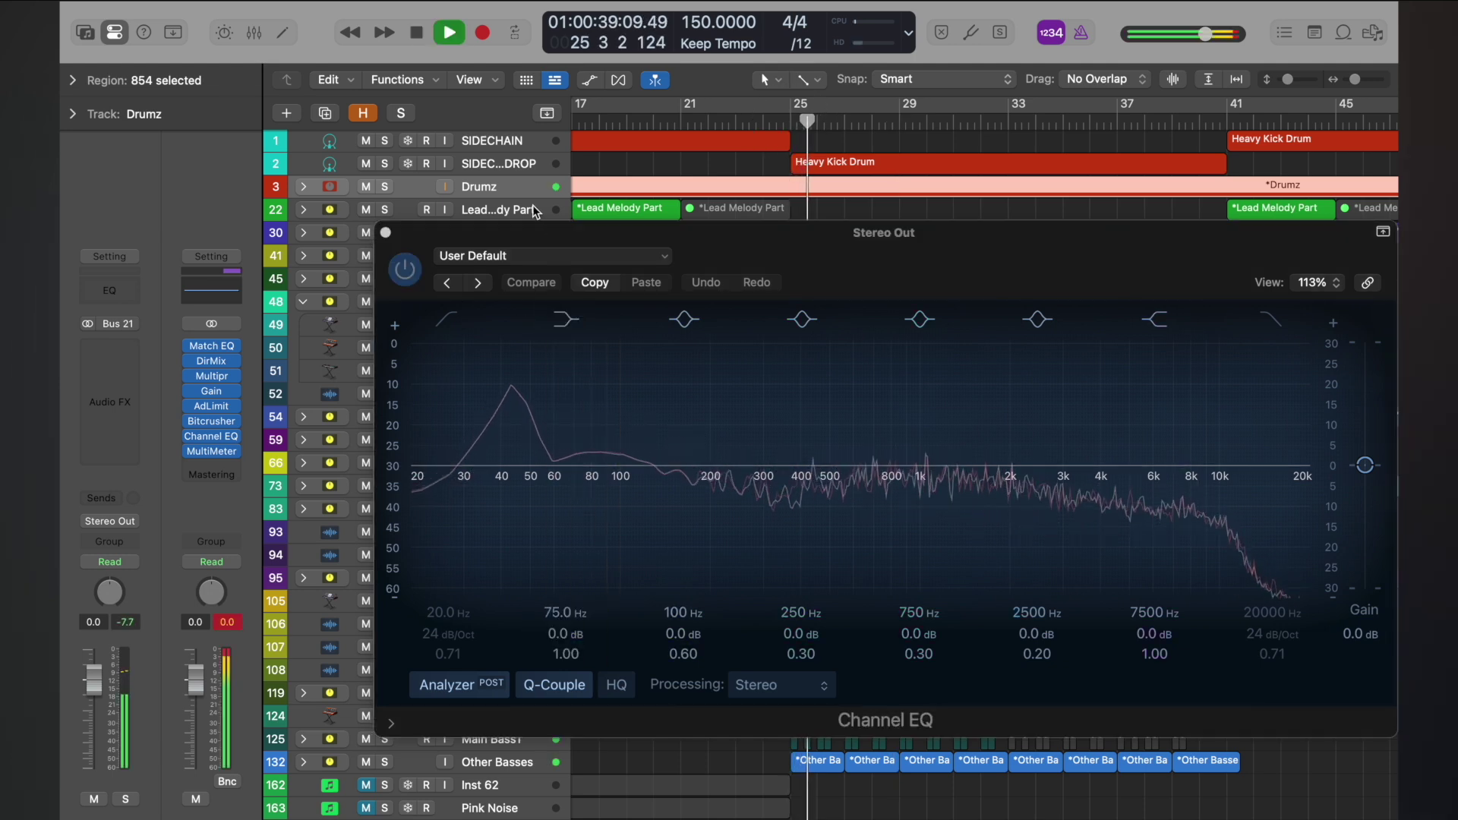
{"action": "left_click_drag", "start_coordinate": [492, 233], "coordinate": [692, 111]}
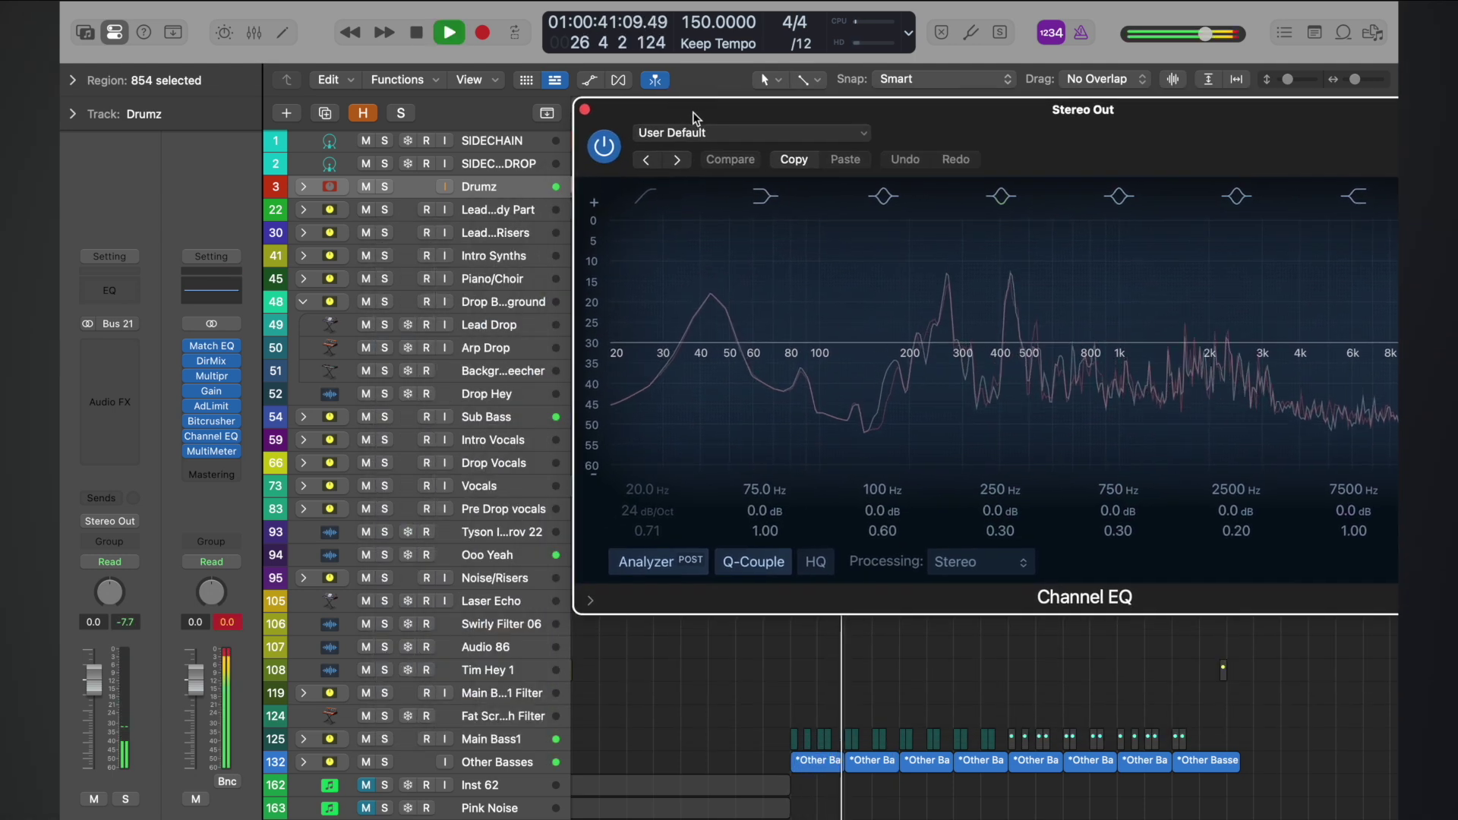
{"action": "key", "text": "space"}
- Expand the Sub Bass track stack and select its Sub Bass Drop track, keeping the Channel EQ window clear of the track list
{"action": "left_click", "coordinate": [481, 416]}
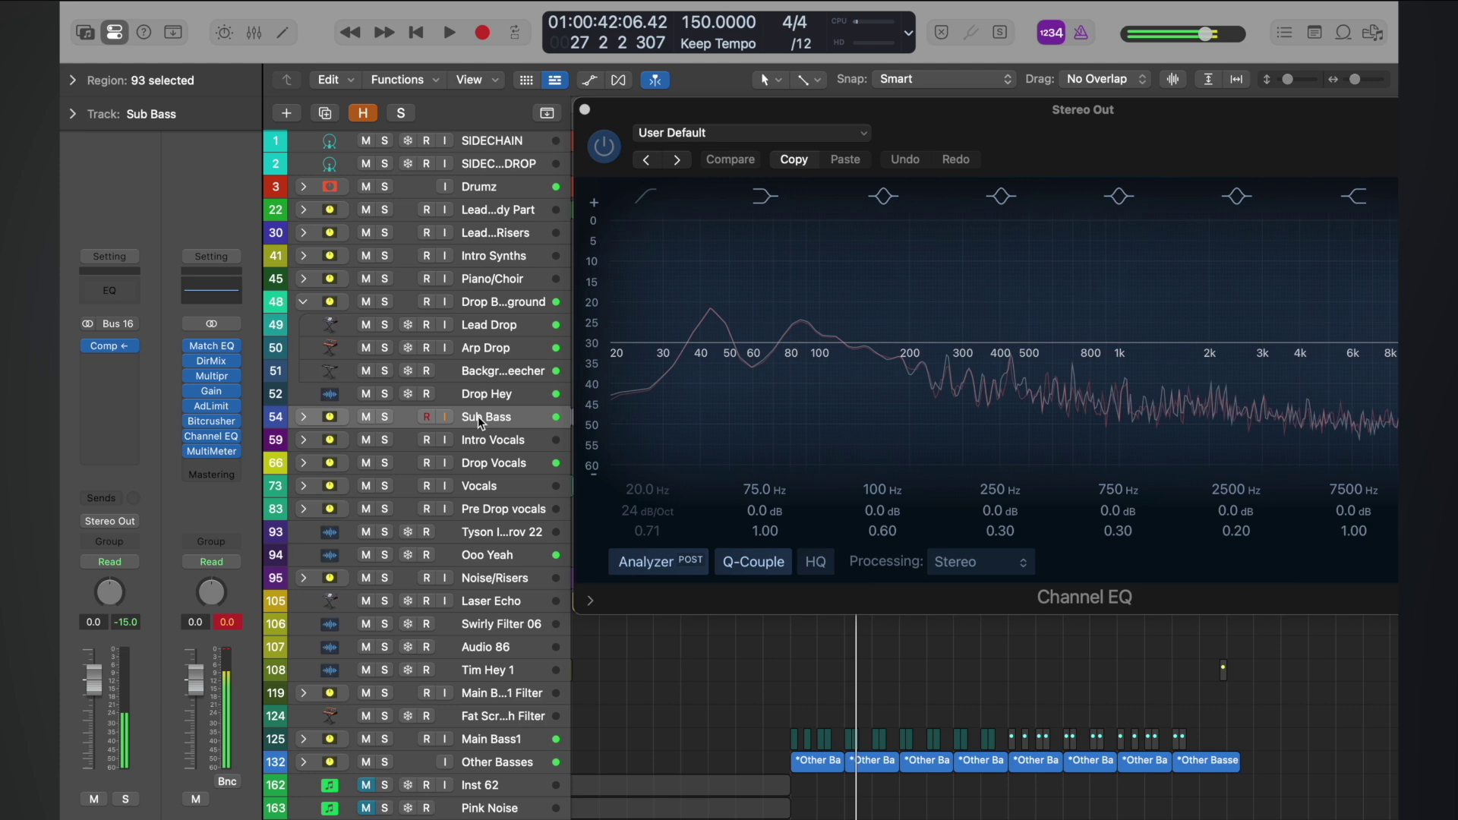
{"action": "left_click", "coordinate": [304, 417]}
{"action": "left_click_drag", "start_coordinate": [818, 117], "coordinate": [427, 593]}
{"action": "left_click", "coordinate": [500, 514]}
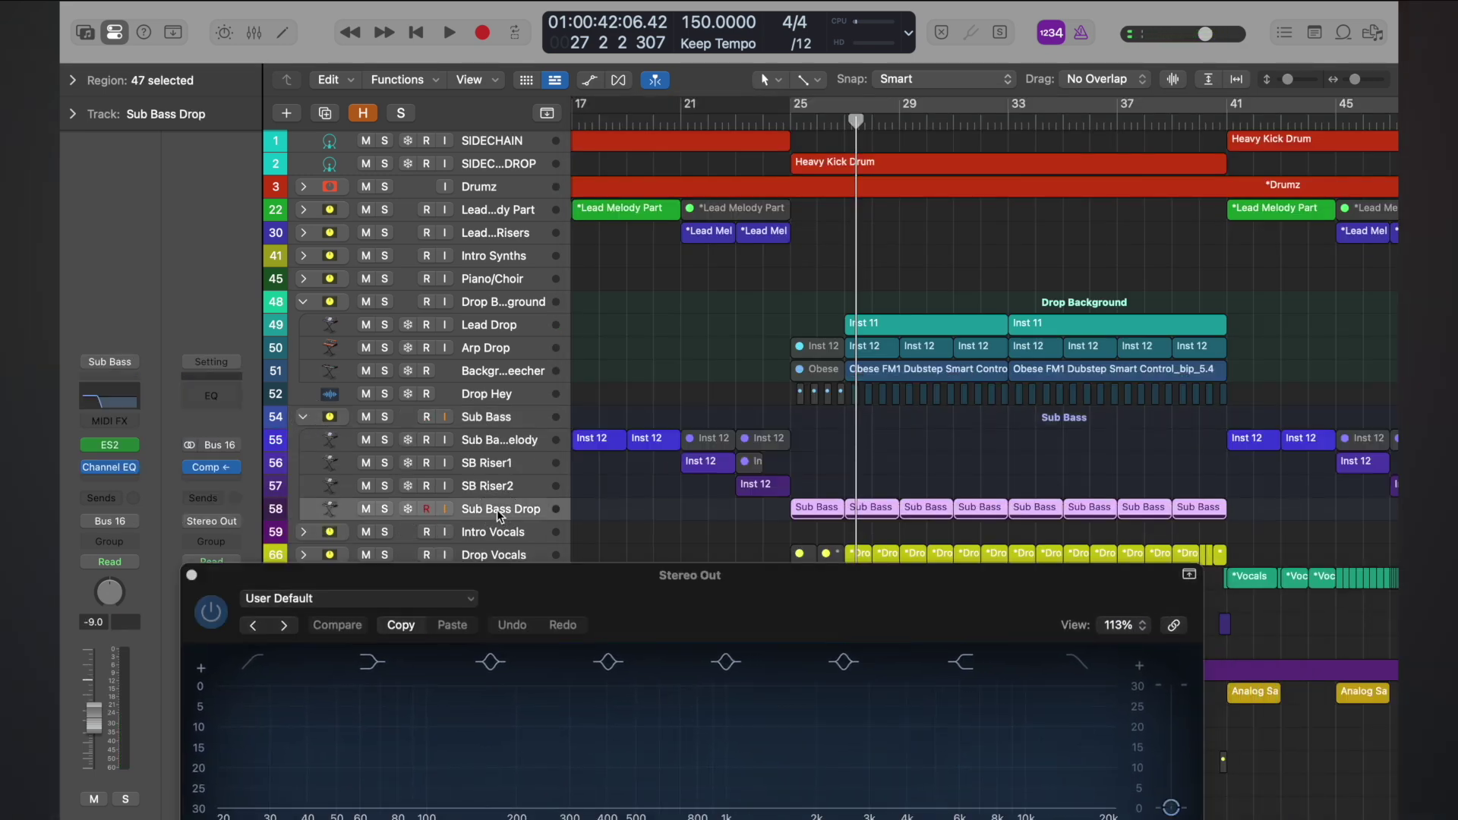
{"action": "scroll", "coordinate": [916, 484], "scroll_direction": "down", "scroll_amount": 5}
{"action": "scroll", "coordinate": [913, 480], "scroll_direction": "up", "scroll_amount": 3}
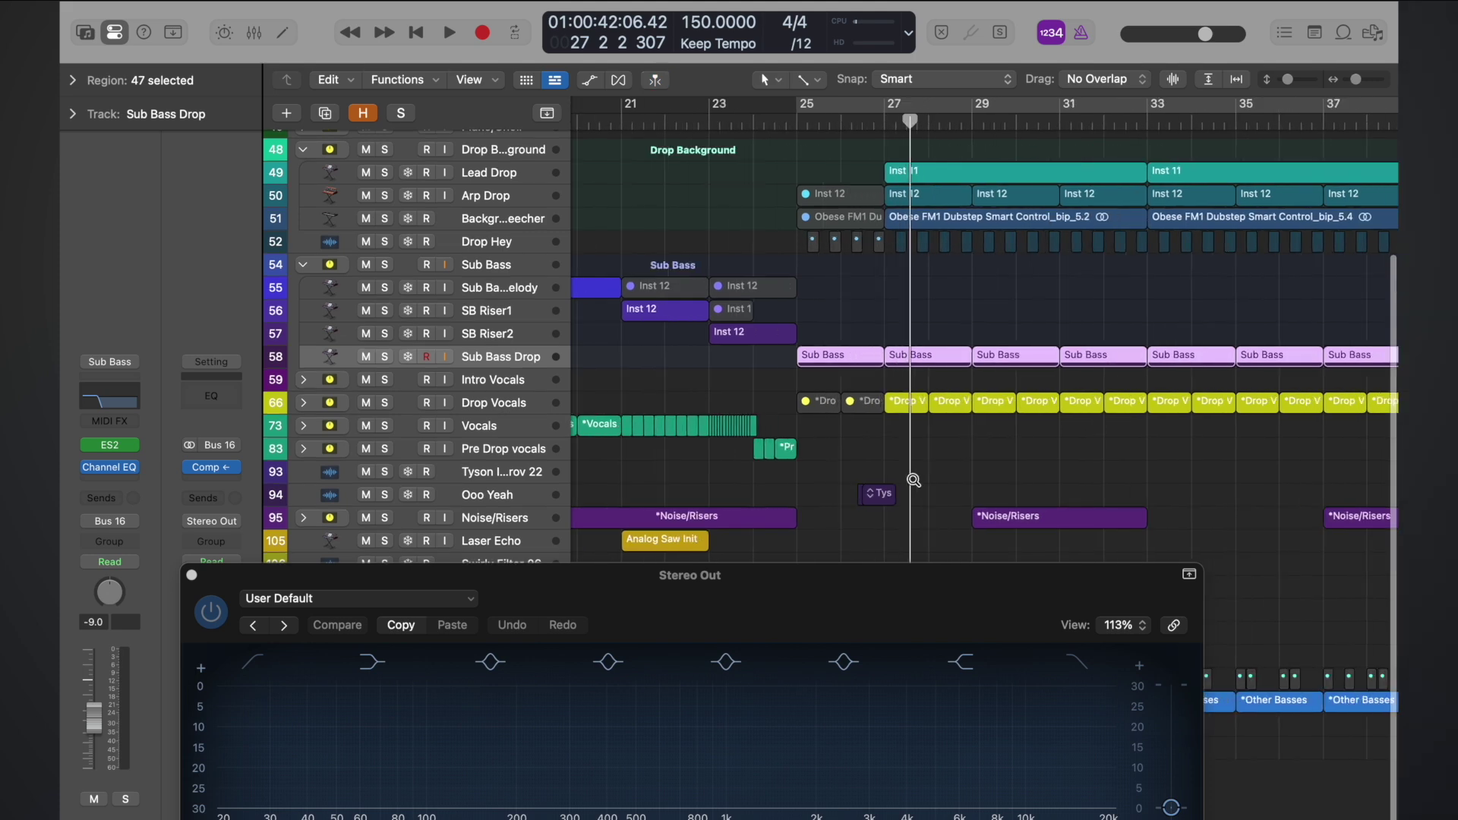
{"action": "scroll", "coordinate": [914, 480], "scroll_direction": "down", "scroll_amount": 4}
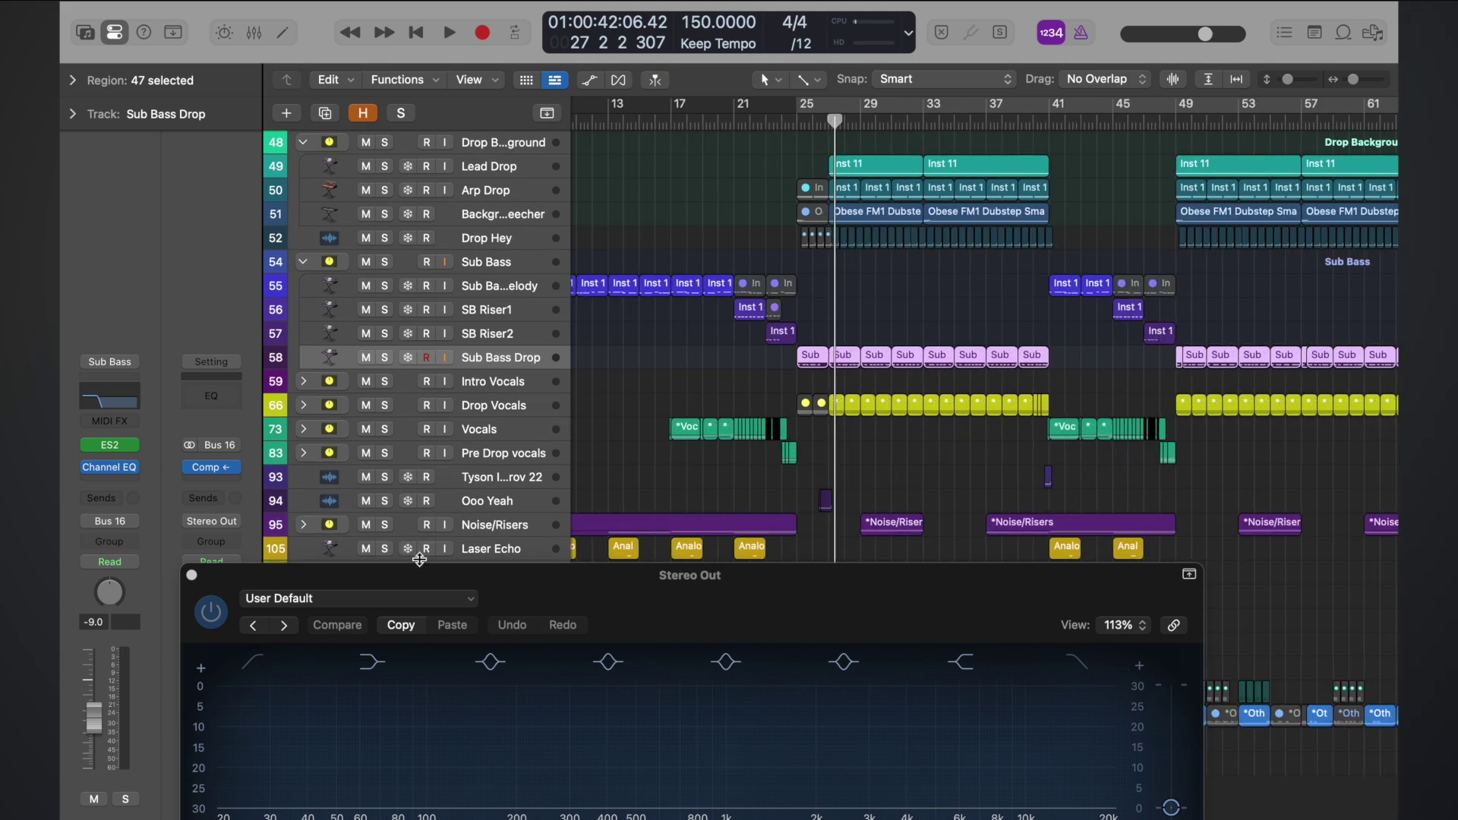
{"action": "left_click_drag", "start_coordinate": [452, 579], "coordinate": [852, 101]}
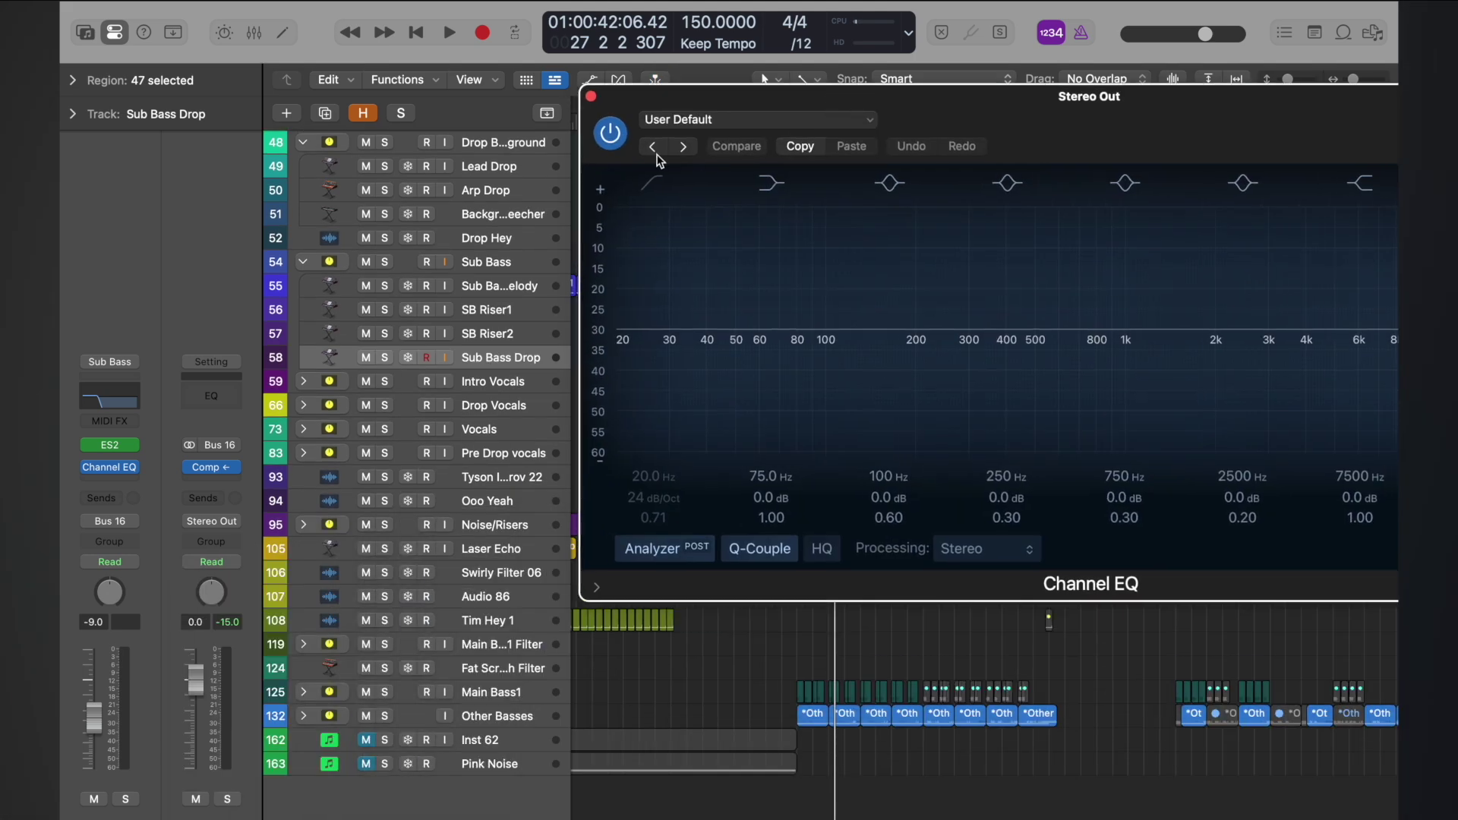
- Play the drop and lower the Sub Bass Drop track's volume to -46.0 dB while watching the Channel EQ analyzer
{"action": "key", "text": "space"}
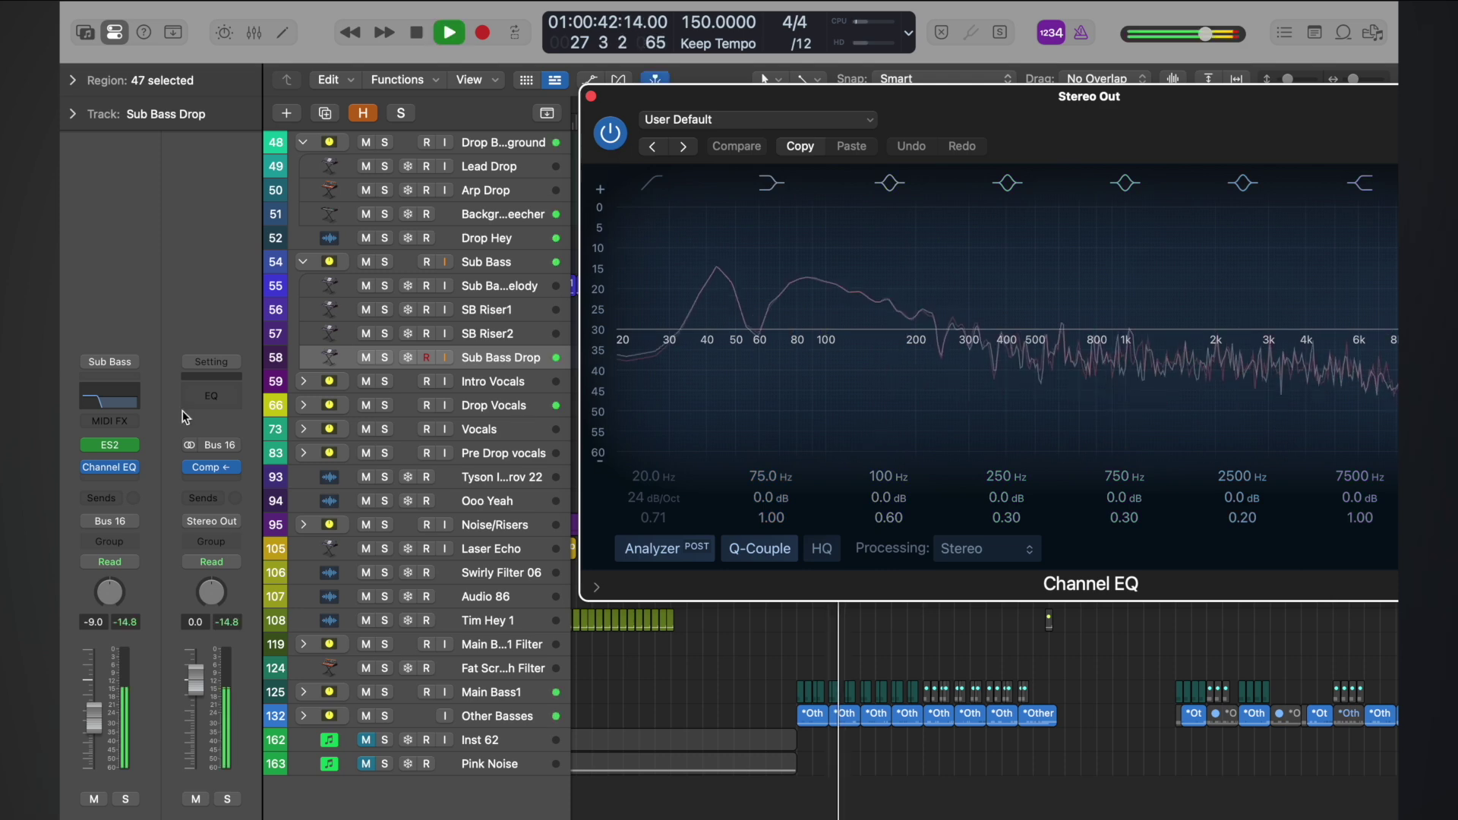
{"action": "key", "text": "space"}
{"action": "left_click", "coordinate": [90, 721]}
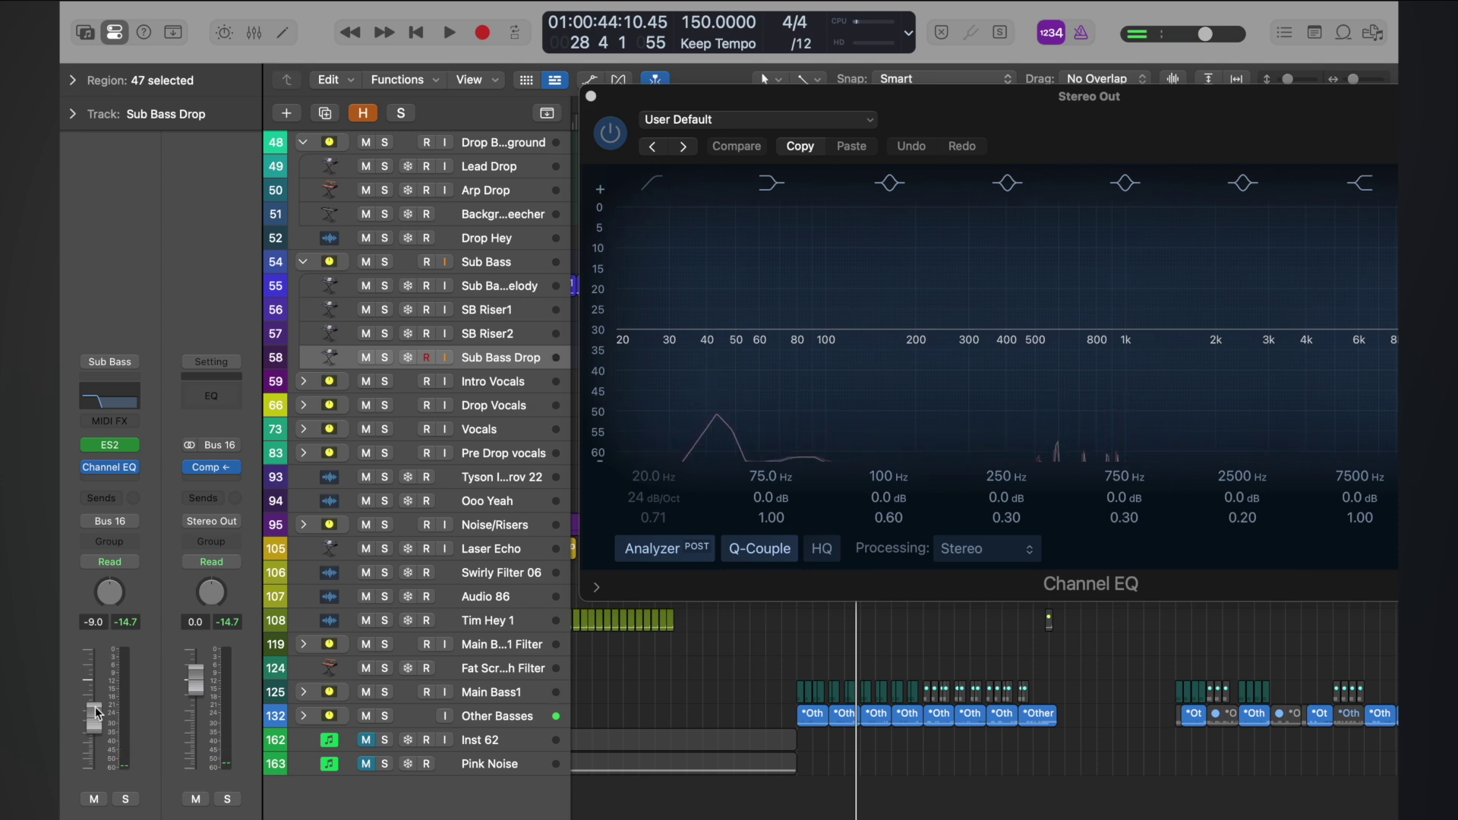
{"action": "left_click_drag", "start_coordinate": [95, 704], "coordinate": [94, 724]}
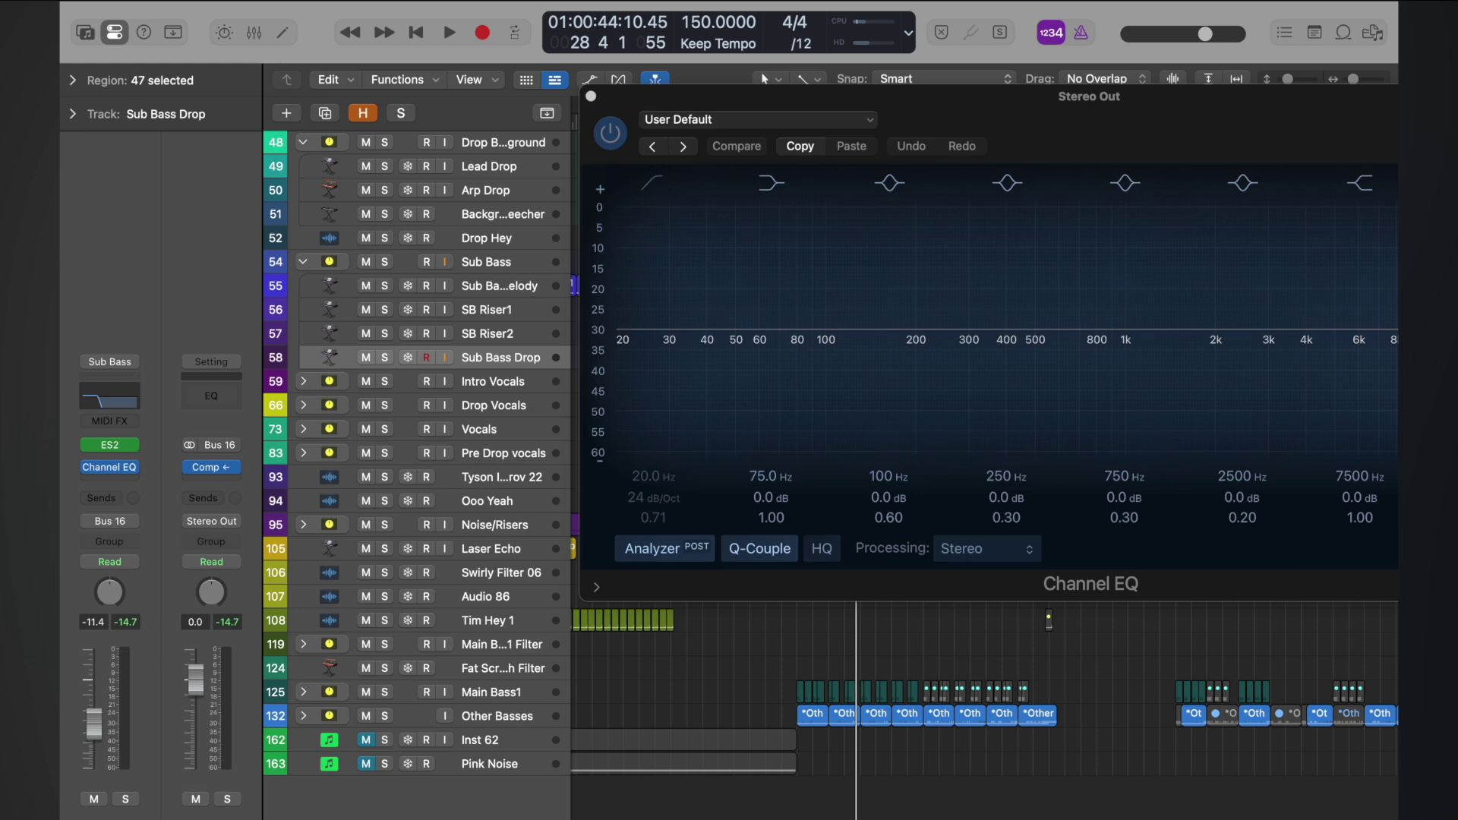
{"action": "key", "text": "space"}
{"action": "left_click_drag", "start_coordinate": [97, 714], "coordinate": [97, 750]}
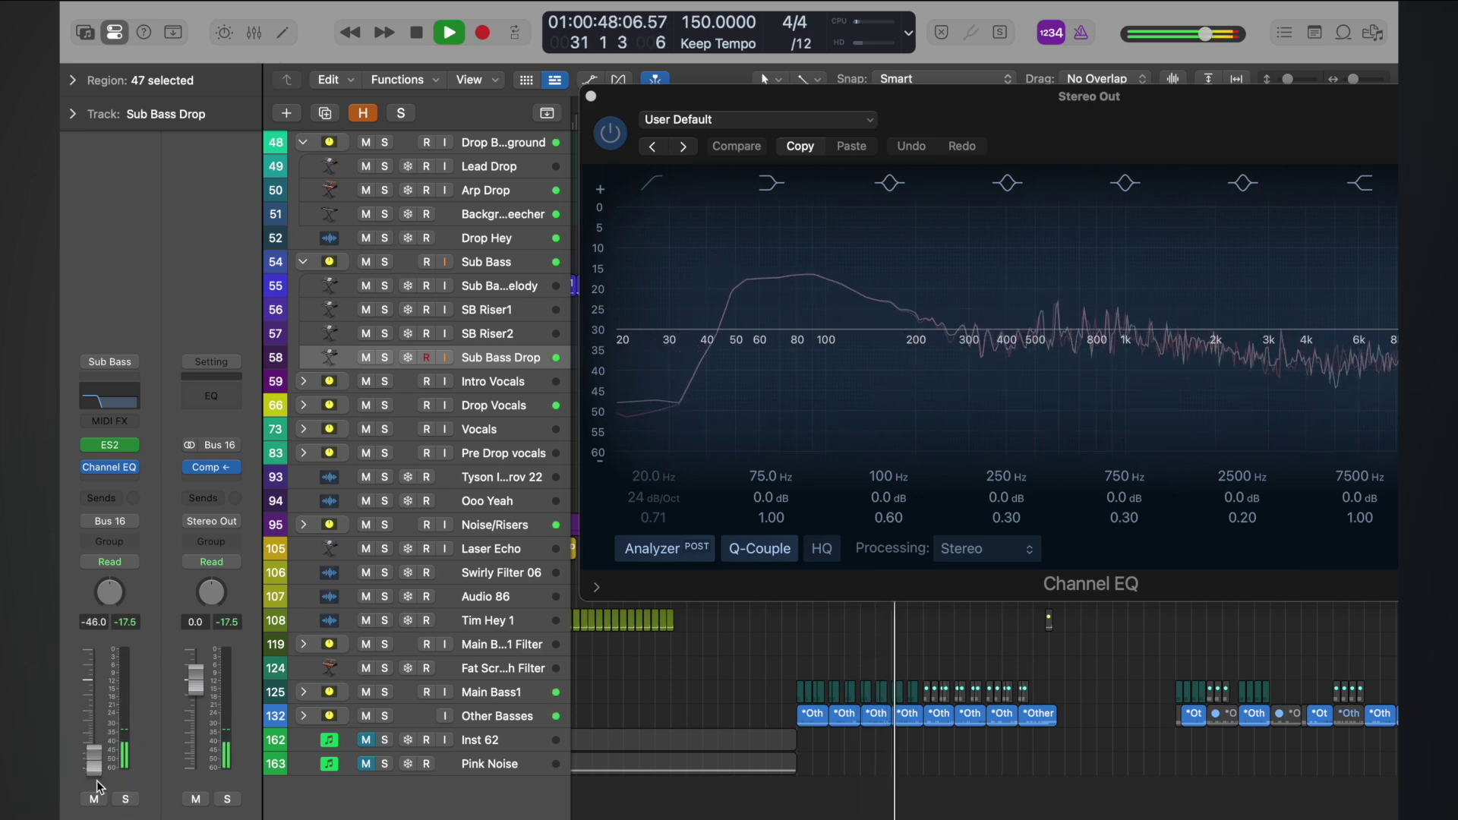
- Raise the Sub Bass Drop track's volume to 6.0 dB and play the drop to compare the low end on the analyzer
{"action": "left_click_drag", "start_coordinate": [94, 759], "coordinate": [93, 492]}
{"action": "key", "text": "space"}
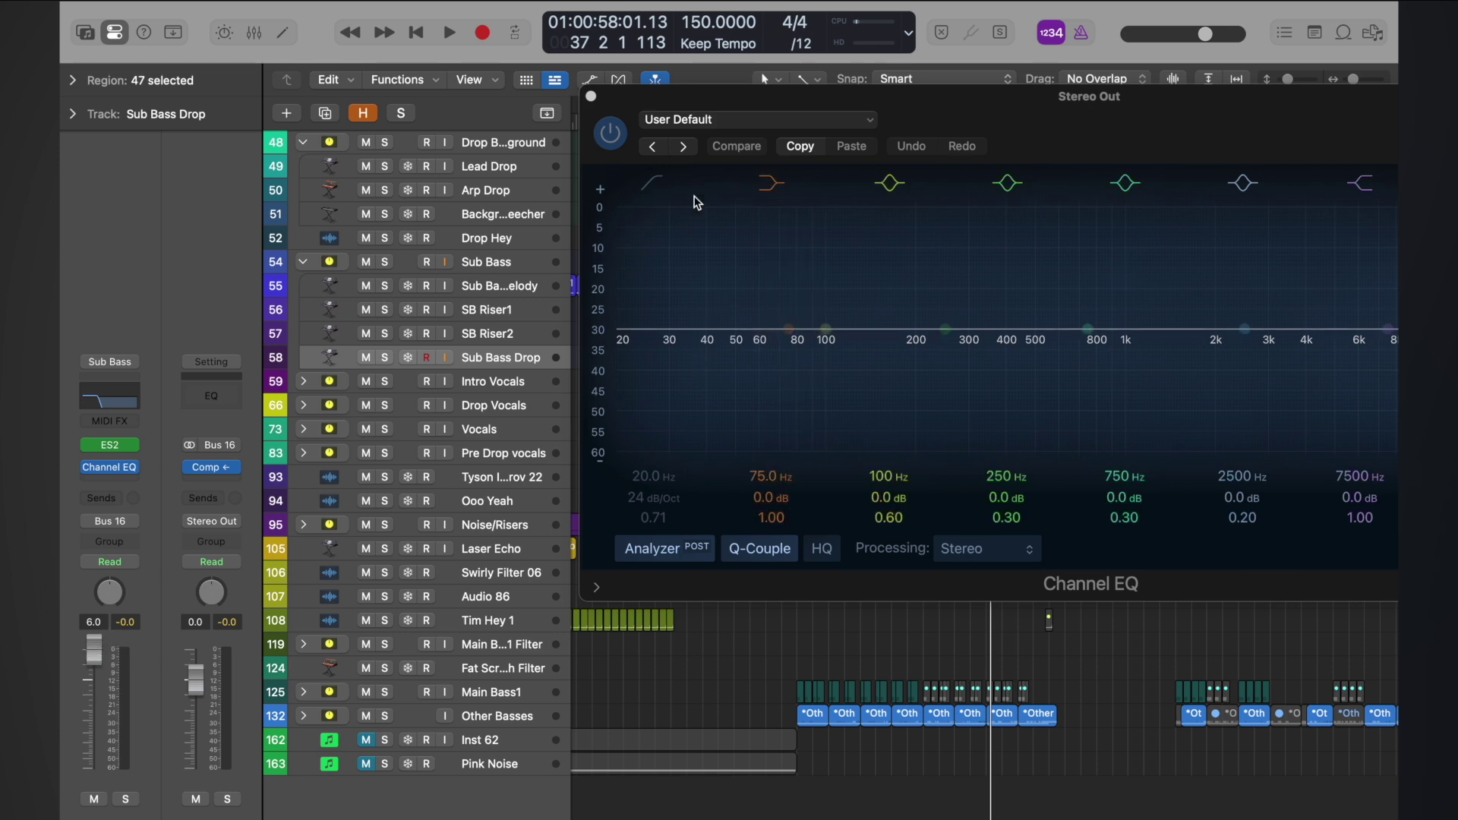
{"action": "key", "text": "space"}
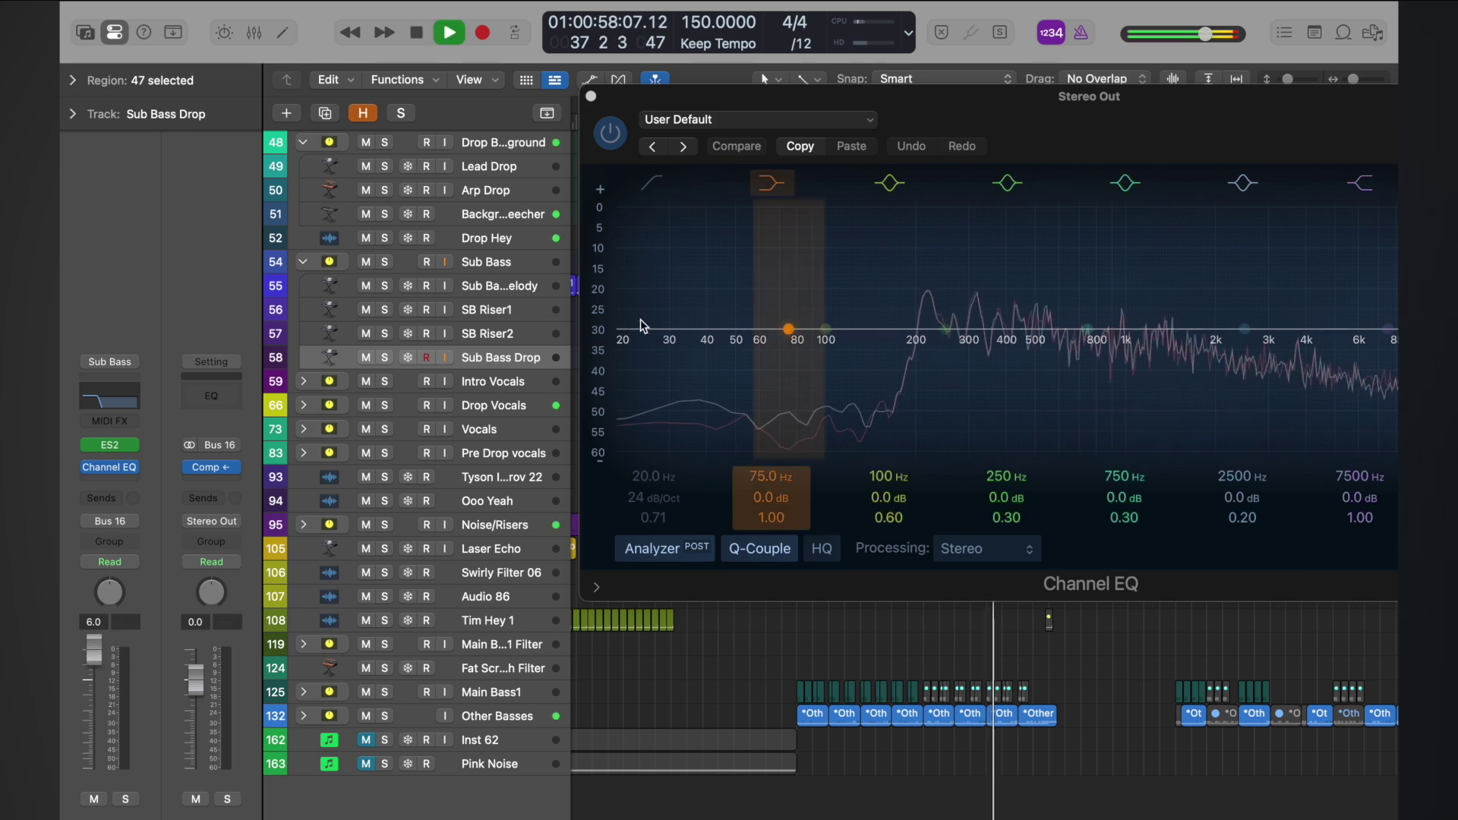
{"action": "key", "text": "space"}
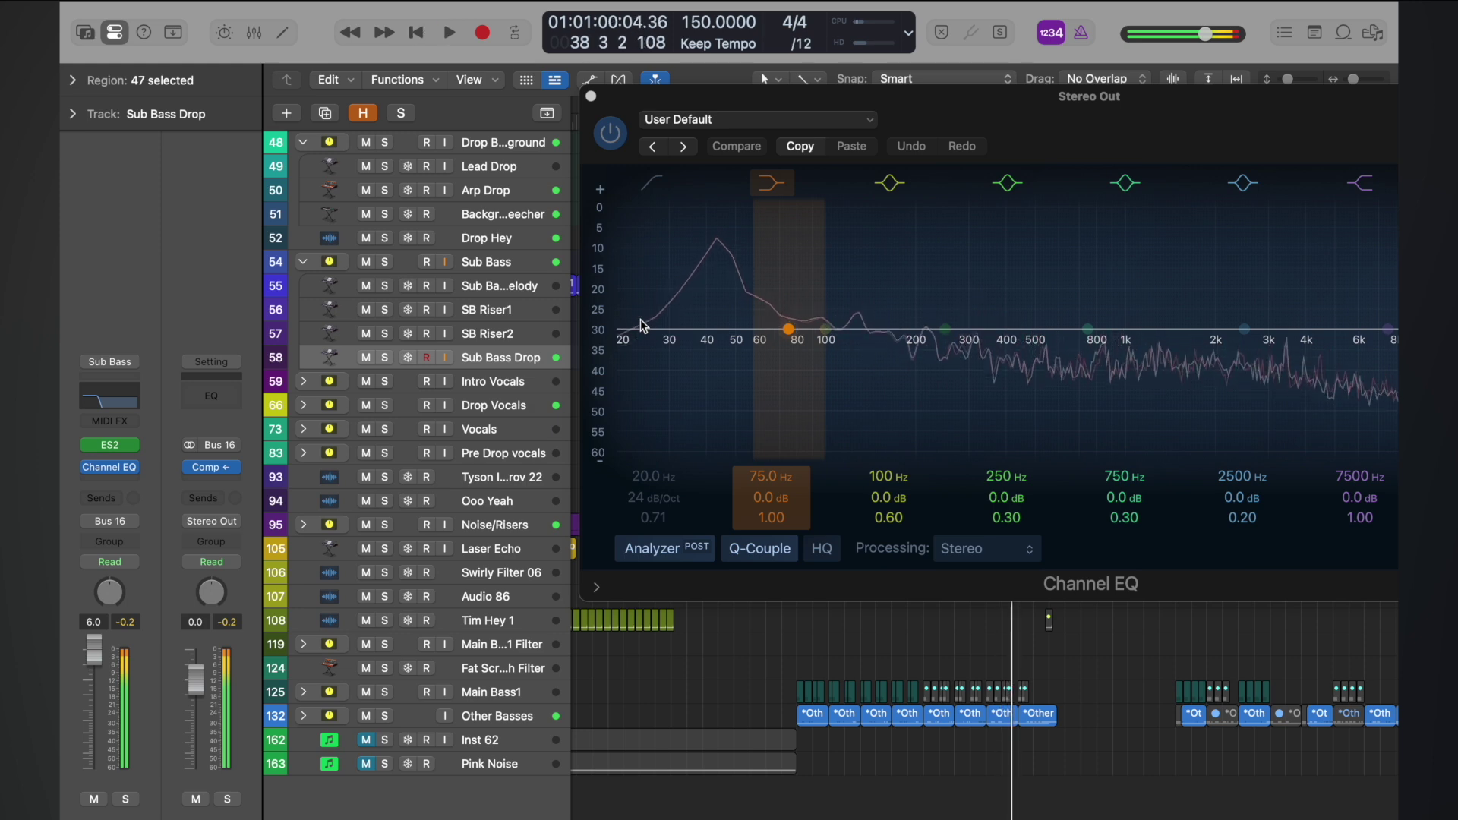
- Return the Sub Bass Drop track's volume to -9.0 dB and replay the drop from bar 25 with the full analyzer in view
{"action": "left_click_drag", "start_coordinate": [94, 657], "coordinate": [91, 779]}
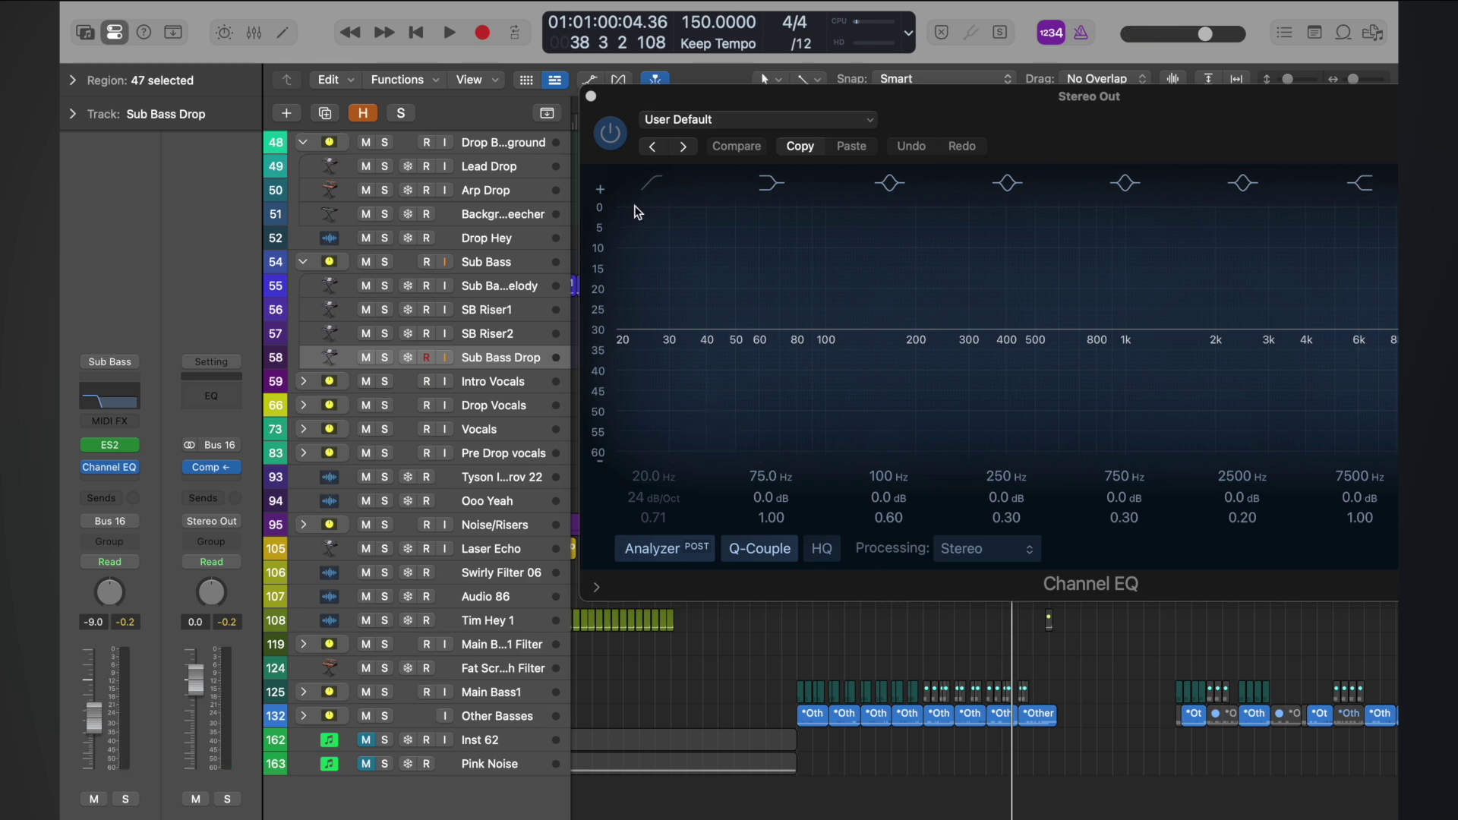
{"action": "left_click_drag", "start_coordinate": [740, 105], "coordinate": [742, 392]}
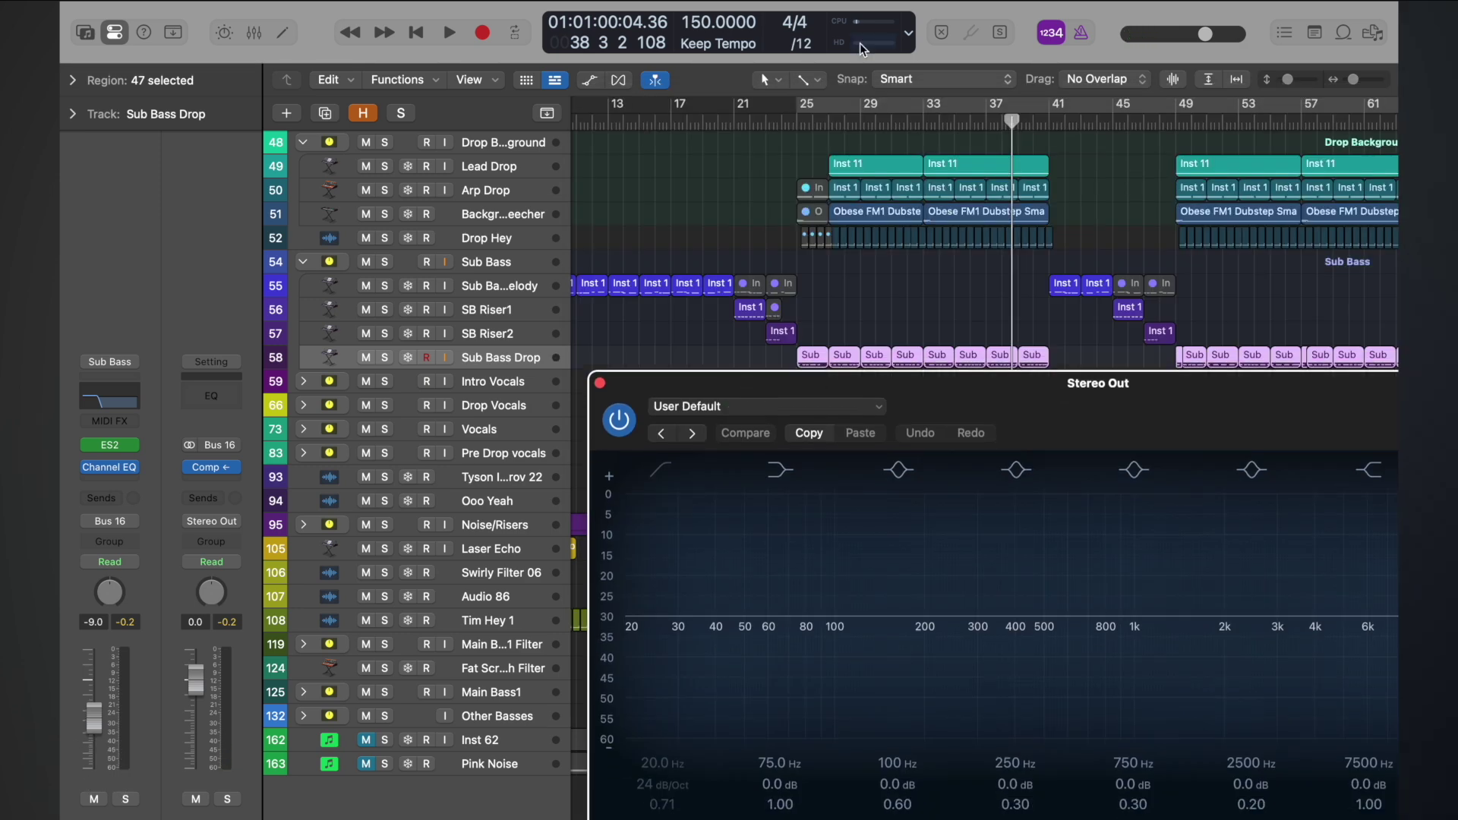
{"action": "double_click", "coordinate": [795, 121]}
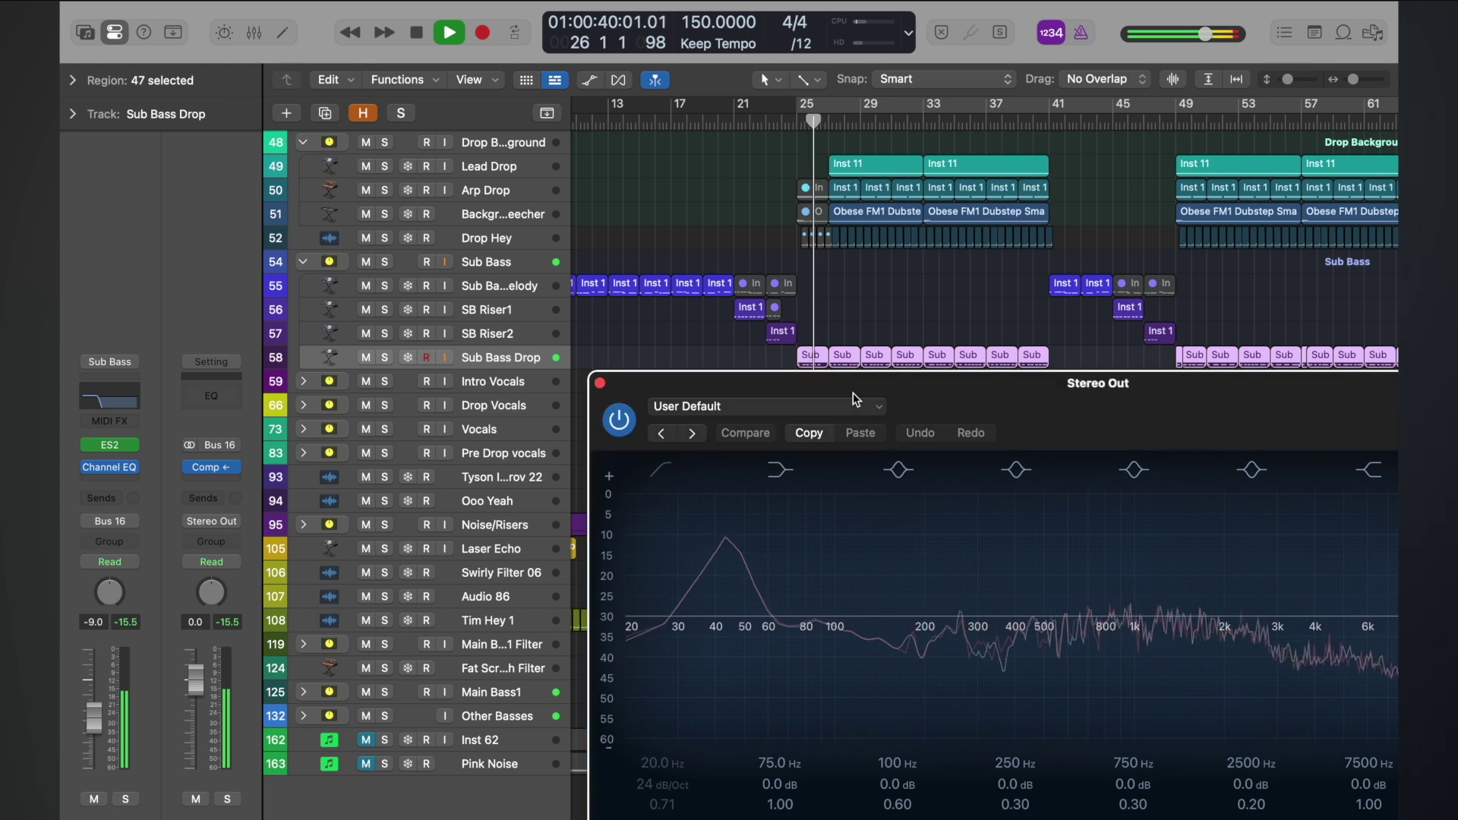
{"action": "left_click_drag", "start_coordinate": [854, 400], "coordinate": [733, 176]}
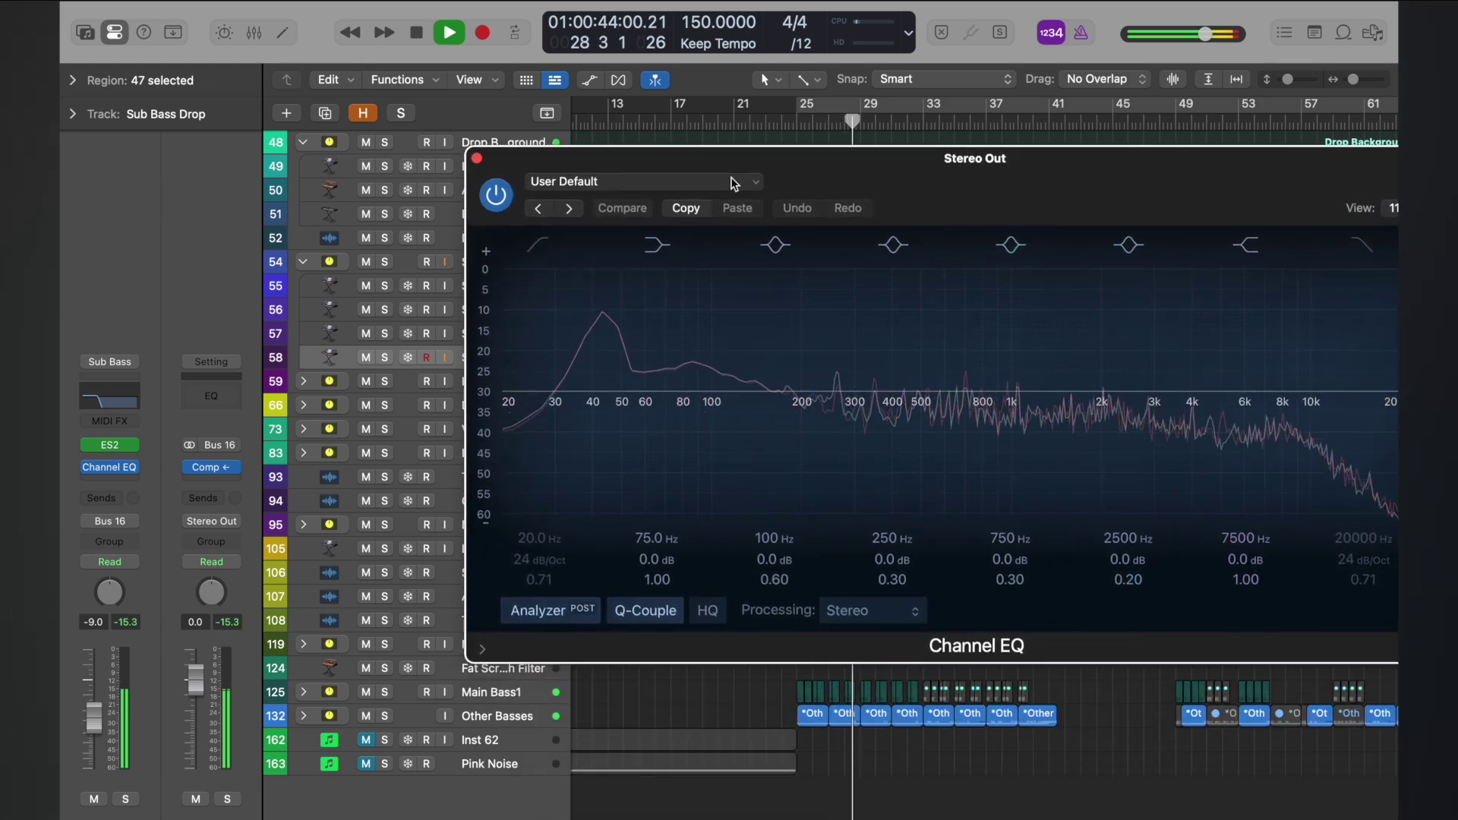
{"action": "key", "text": "space"}
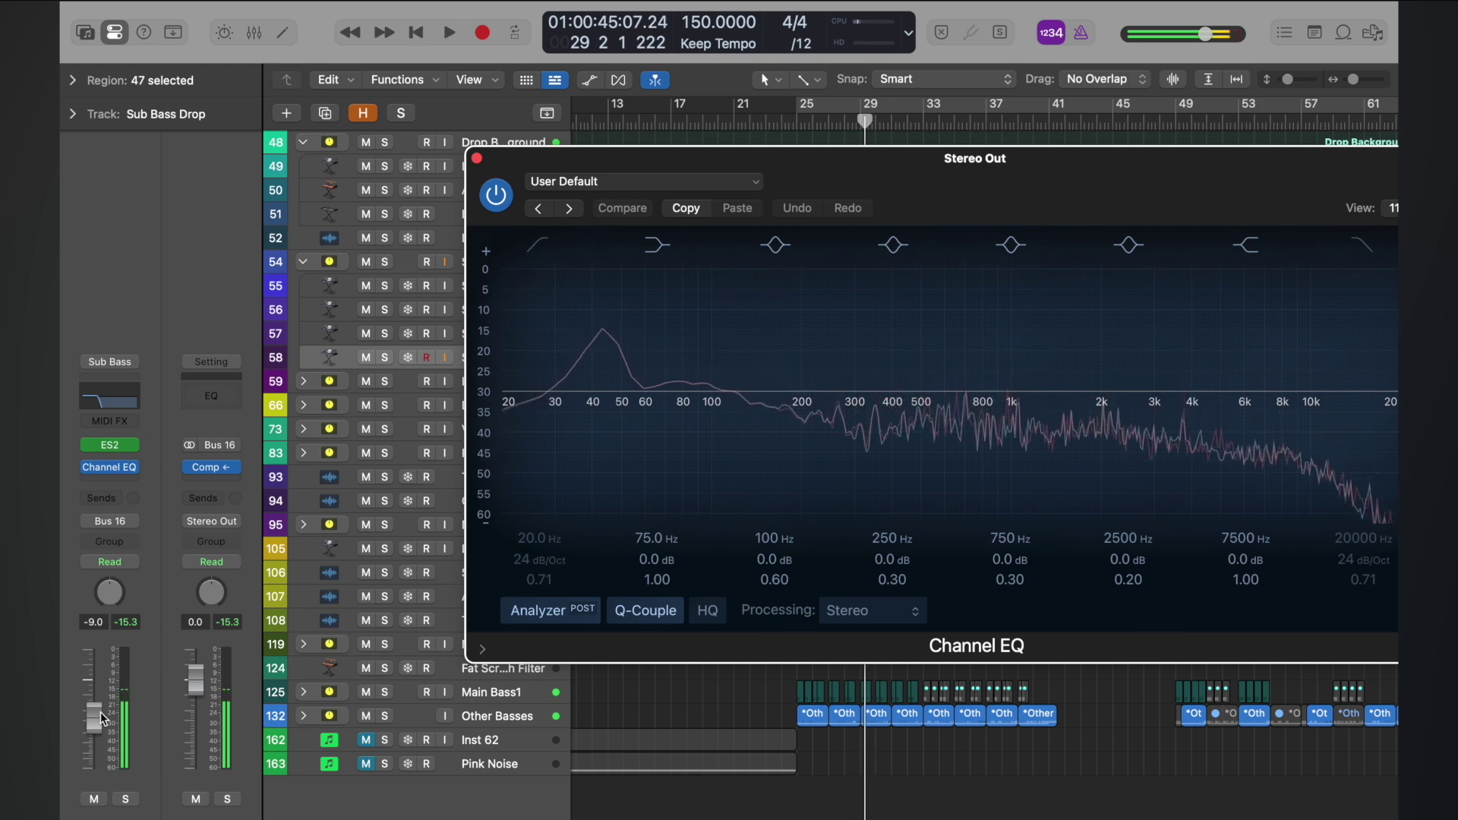
- Set the Sub Bass Drop track's volume to -9.6 dB and check the level by replaying the drop from bar 25
{"action": "left_click_drag", "start_coordinate": [101, 717], "coordinate": [96, 721]}
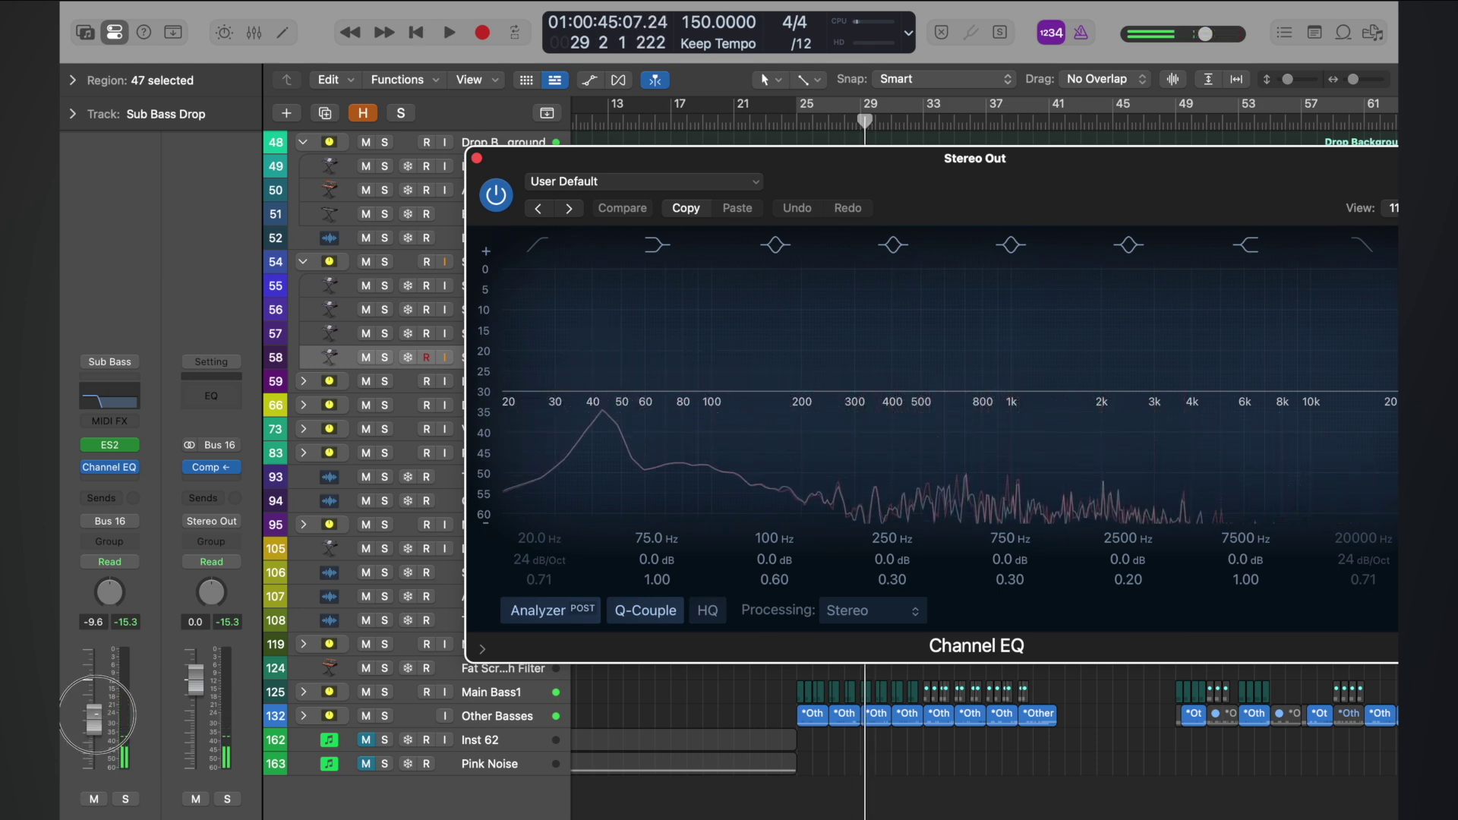
{"action": "double_click", "coordinate": [799, 122]}
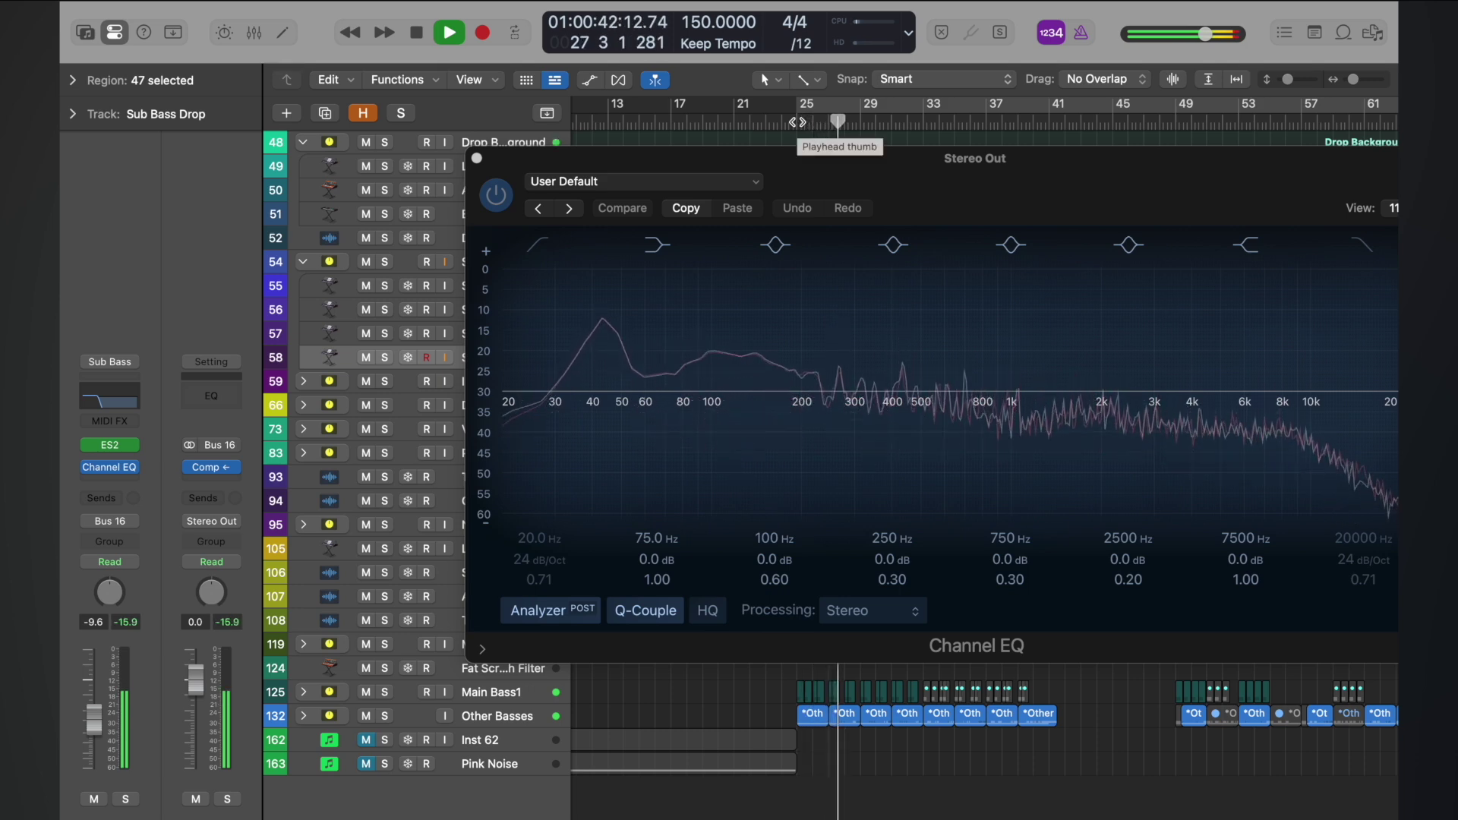
{"action": "key", "text": "space"}
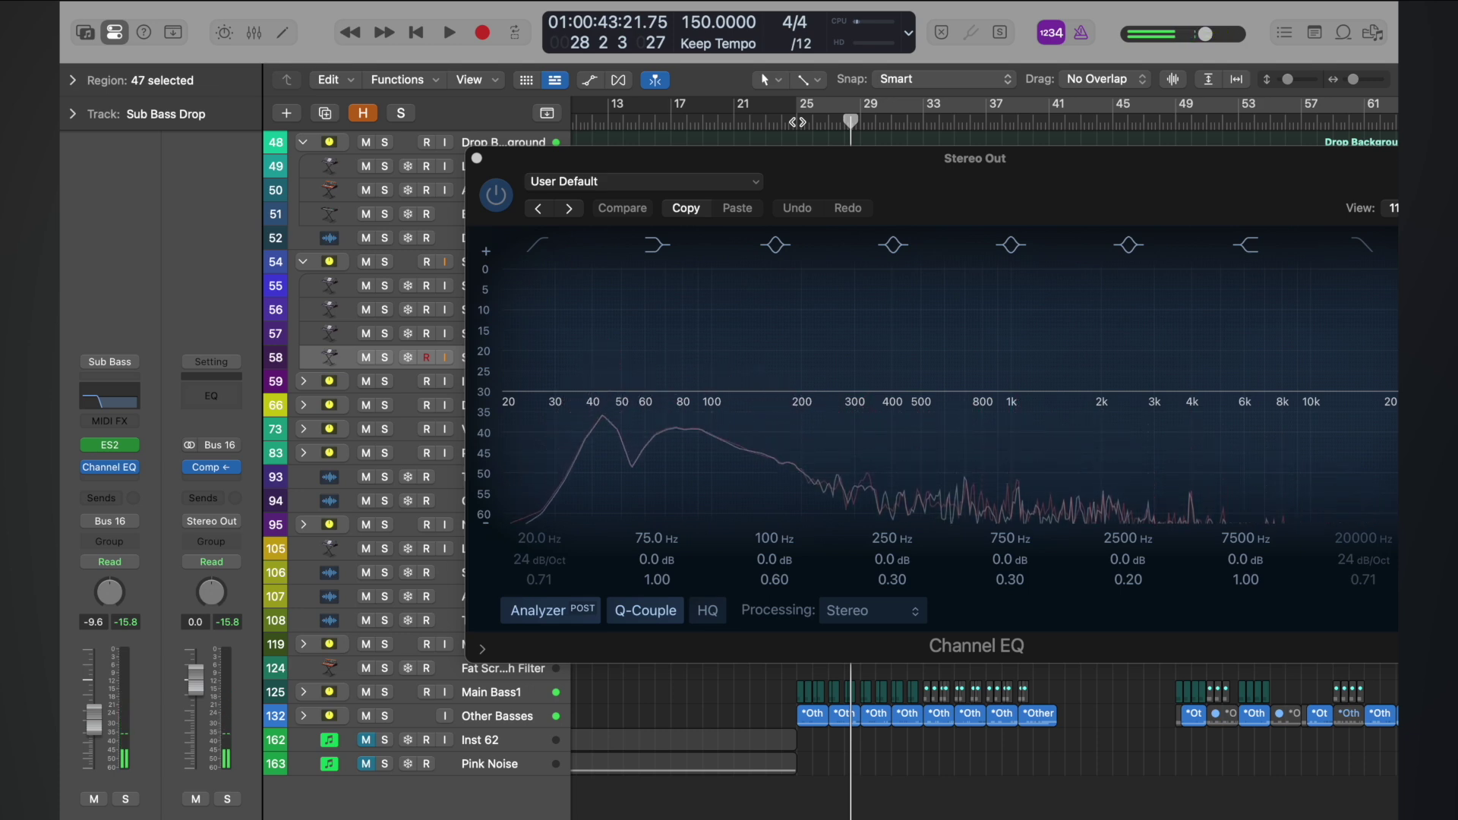
{"action": "key", "text": "space"}
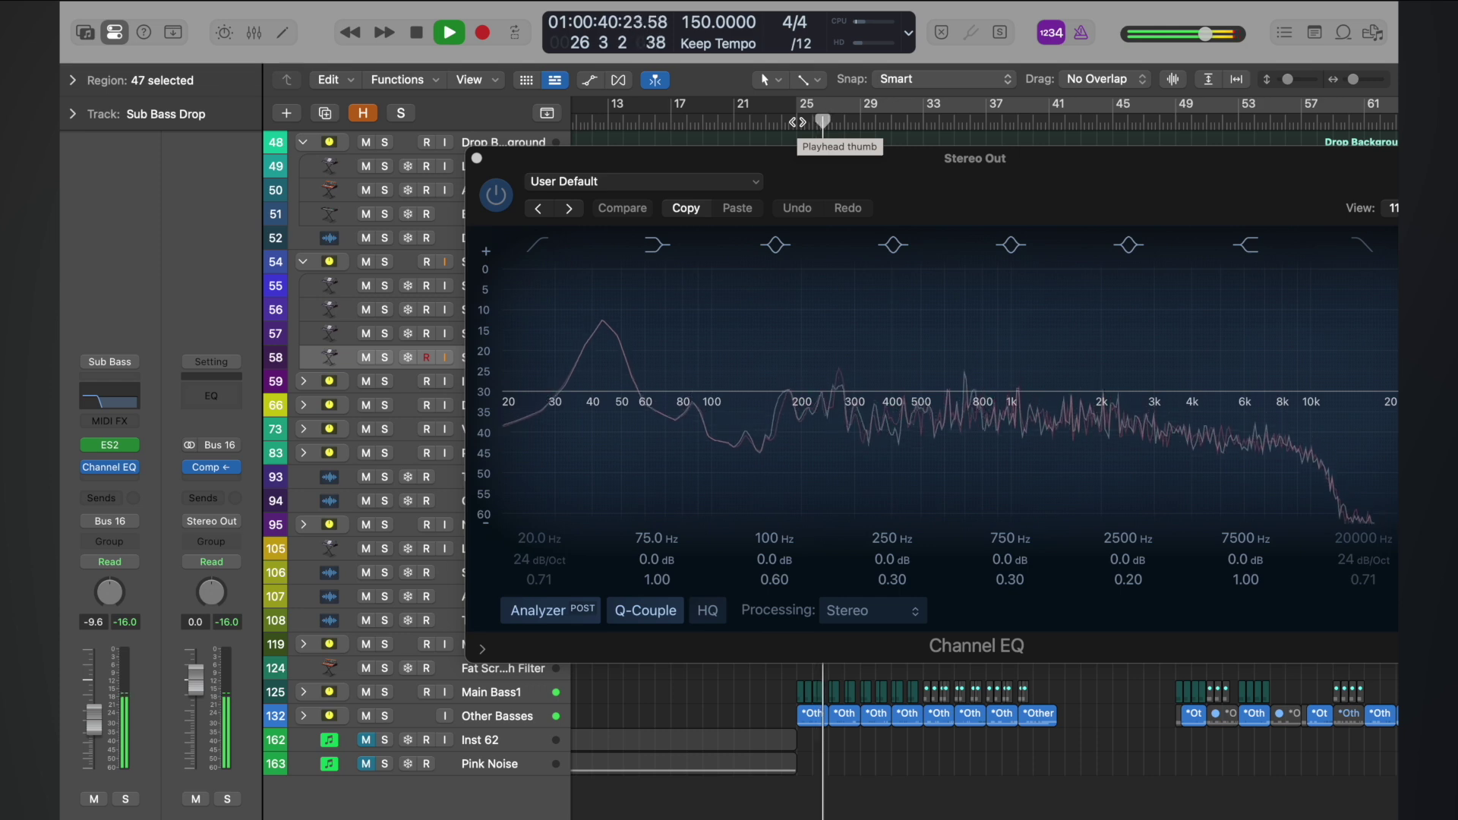
{"action": "key", "text": "space"}
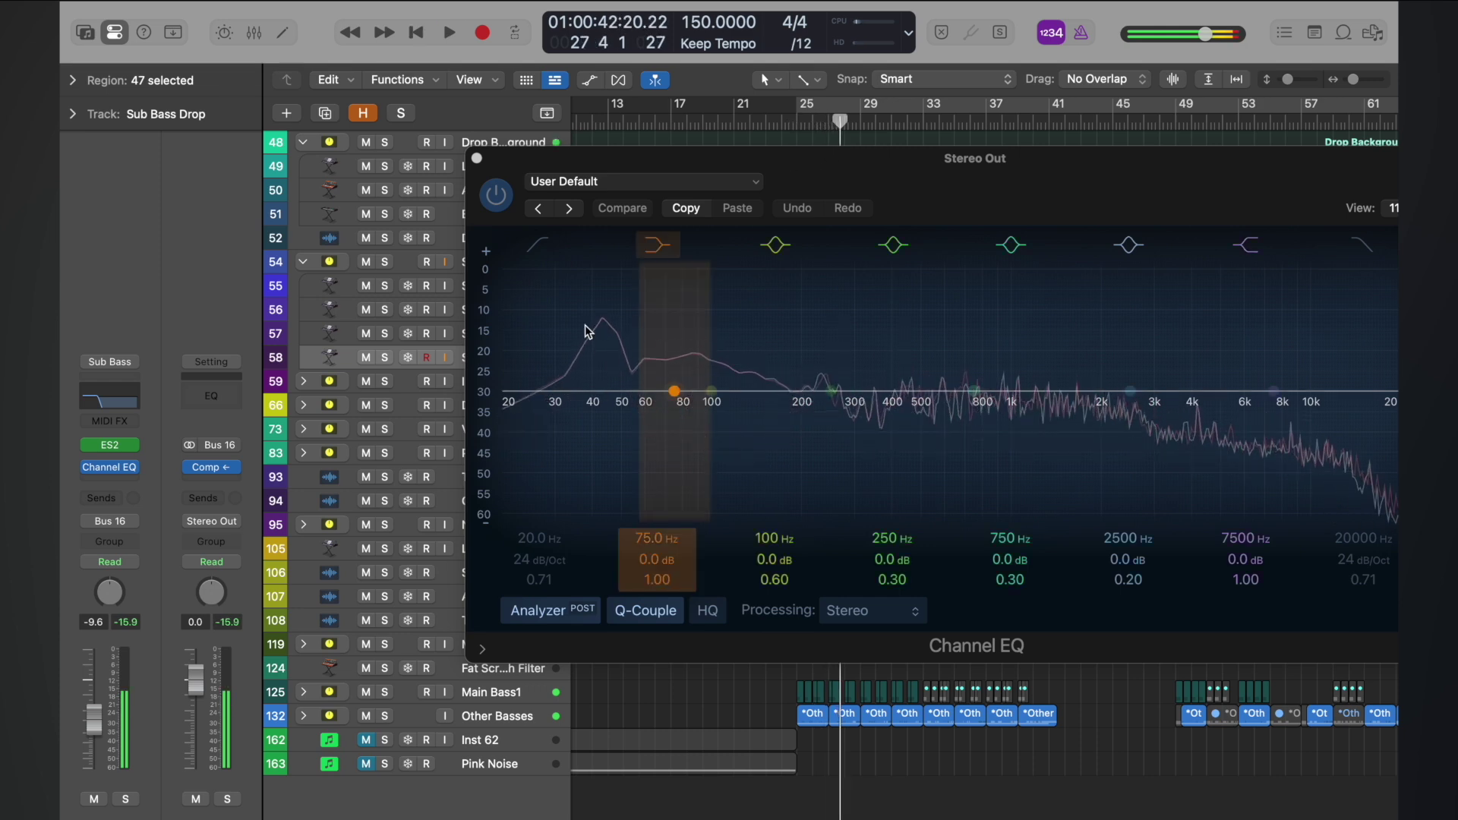
- Close the Channel EQ and duplicate the Sub Bass Drop track with its settings
{"action": "left_click", "coordinate": [477, 158]}
{"action": "scroll", "coordinate": [745, 398], "scroll_direction": "right", "scroll_amount": 3}
{"action": "scroll", "coordinate": [741, 397], "scroll_direction": "down", "scroll_amount": 1}
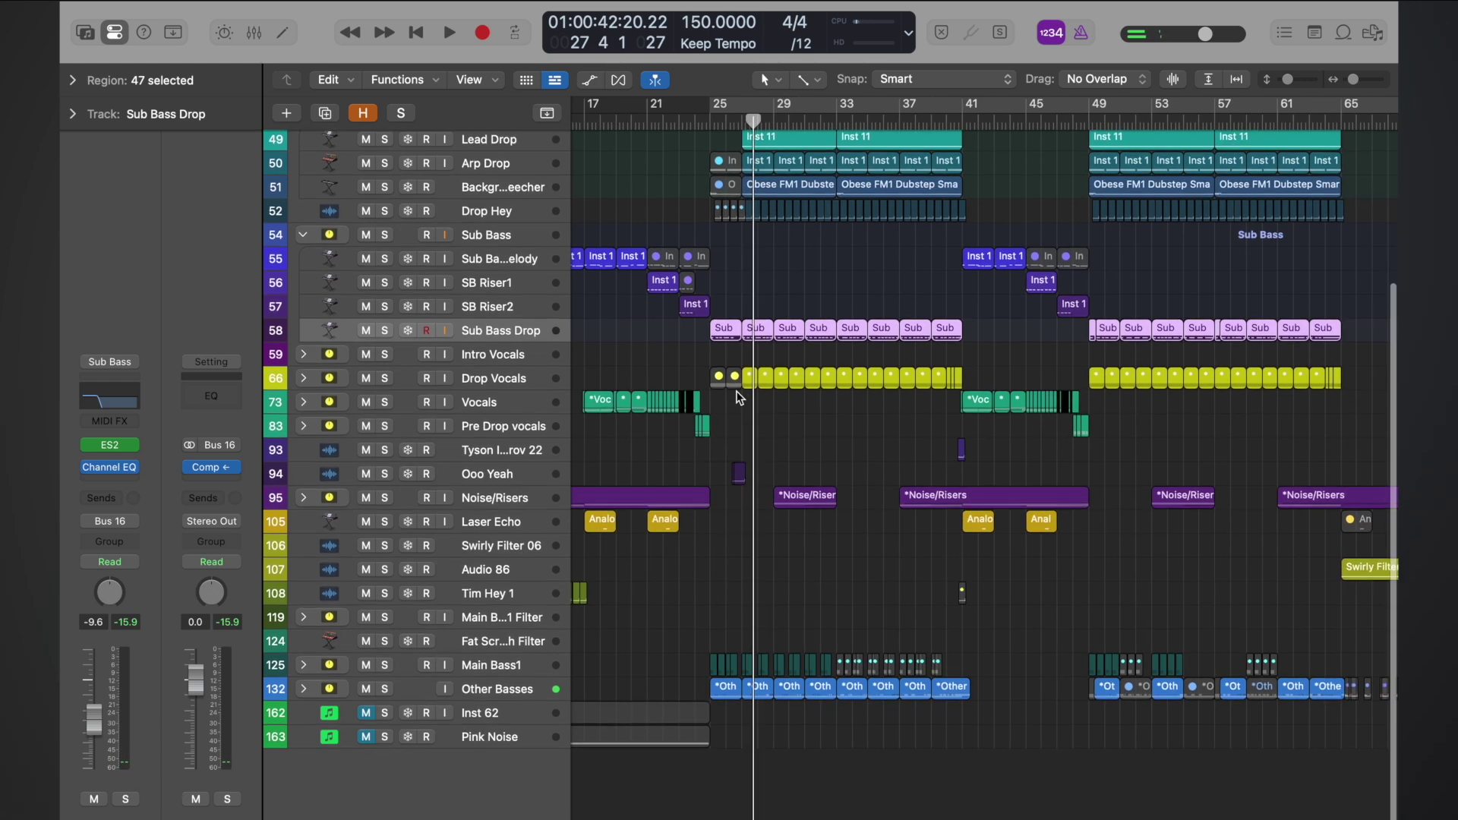
{"action": "scroll", "coordinate": [739, 397], "scroll_direction": "up", "scroll_amount": 5}
{"action": "scroll", "coordinate": [735, 390], "scroll_direction": "up", "scroll_amount": 2}
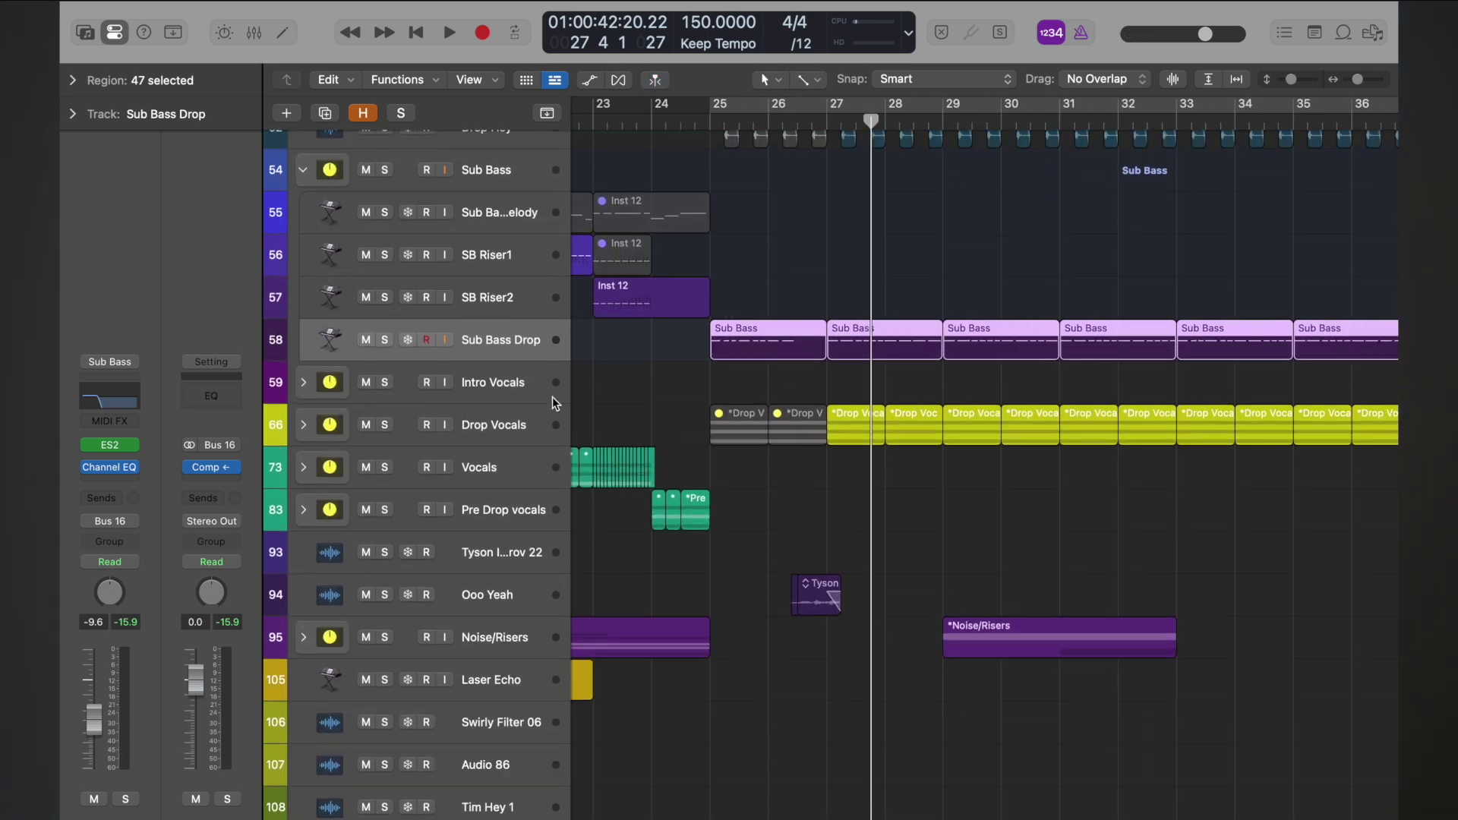
{"action": "key", "text": "super+d"}
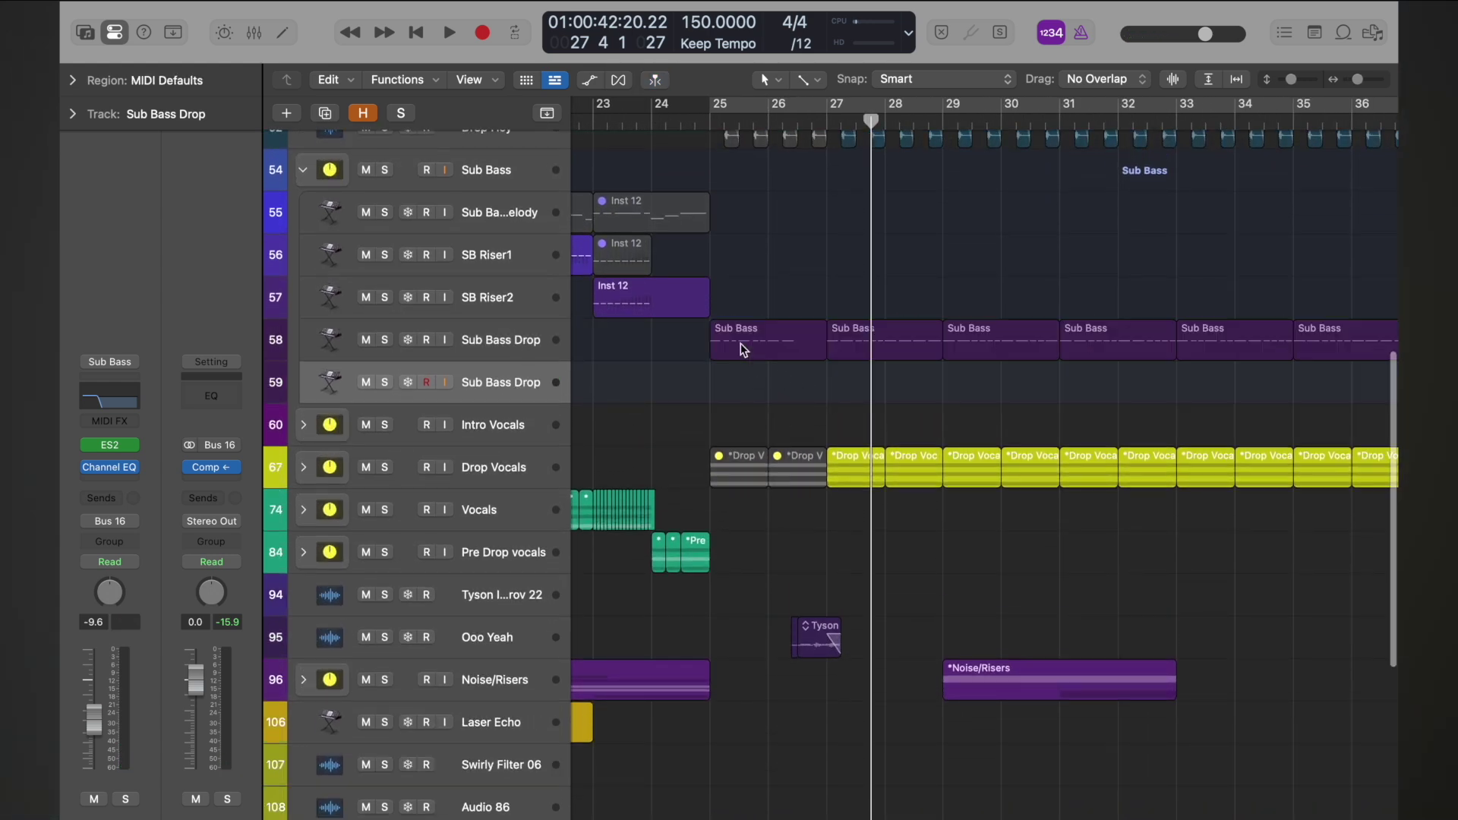
- Move the Sub Bass region at bar 25 down to the duplicated Sub Bass Drop track and play from that region
{"action": "left_click_drag", "start_coordinate": [740, 343], "coordinate": [742, 392]}
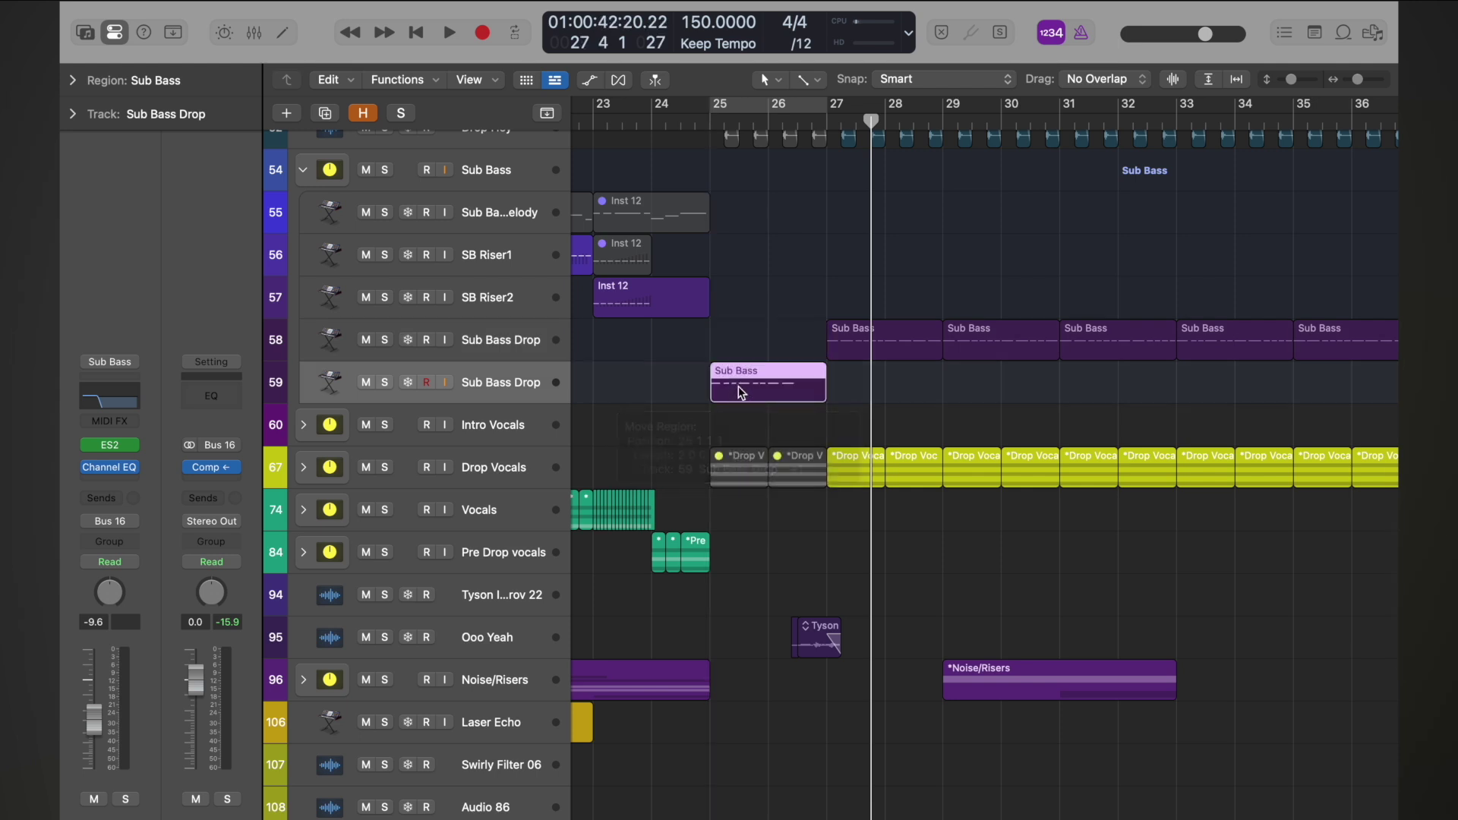
{"action": "key", "text": "shift+space"}
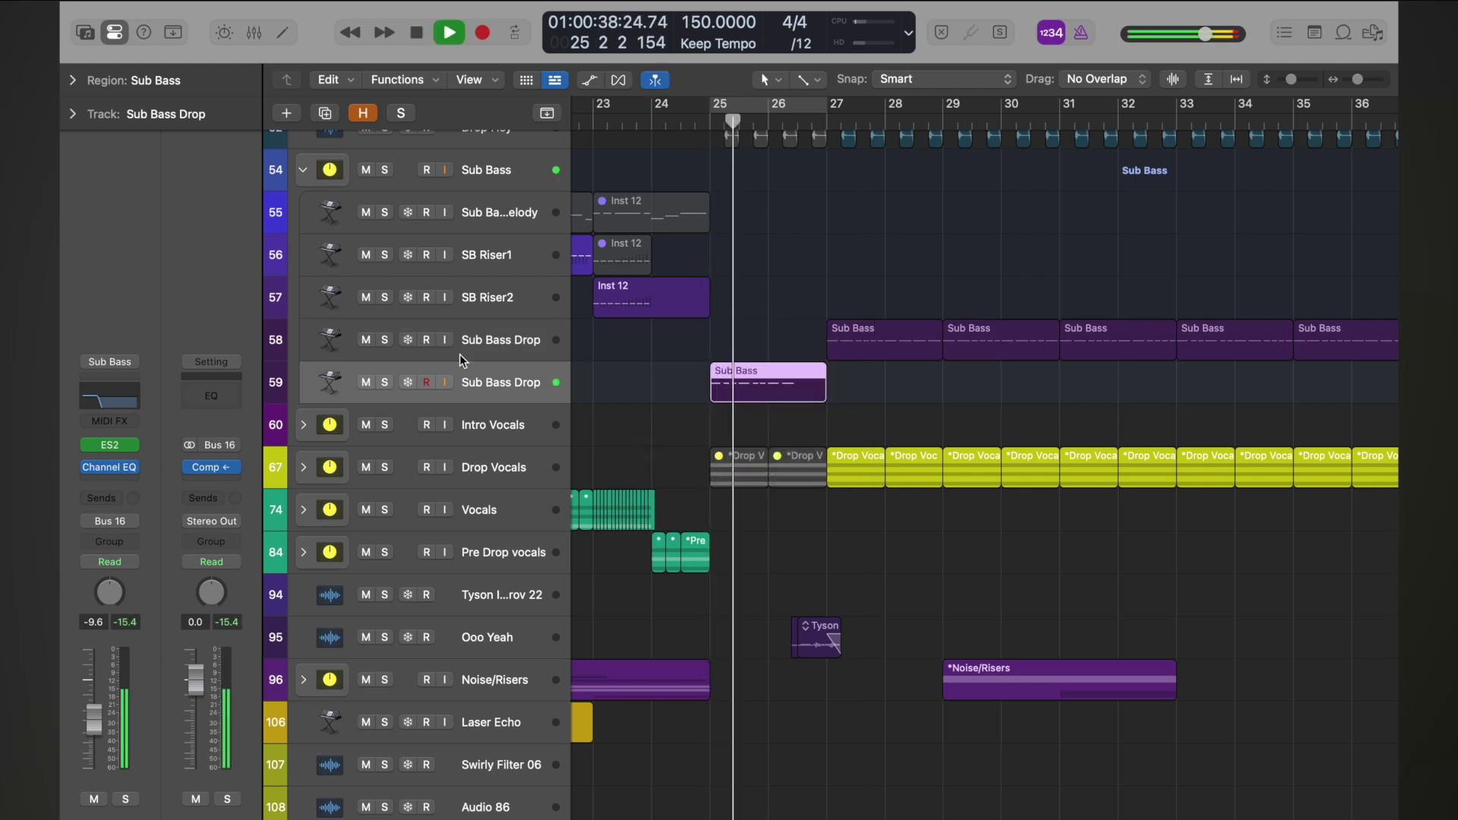
- Stop playback and set the duplicated Sub Bass Drop track's volume to -10.6 dB
{"action": "key", "text": "space"}
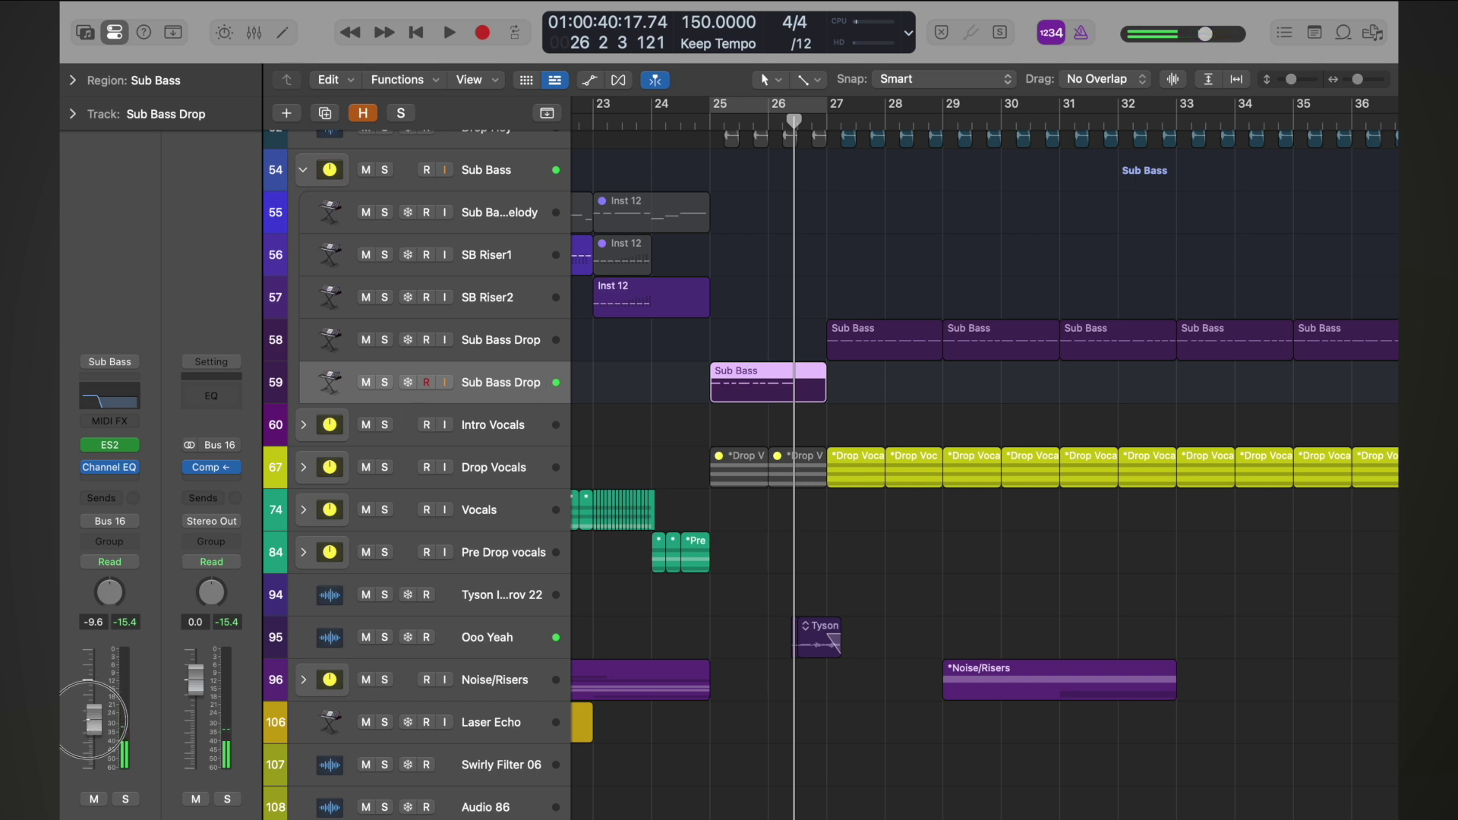
{"action": "scroll", "coordinate": [526, 359], "scroll_direction": "up", "scroll_amount": 5}
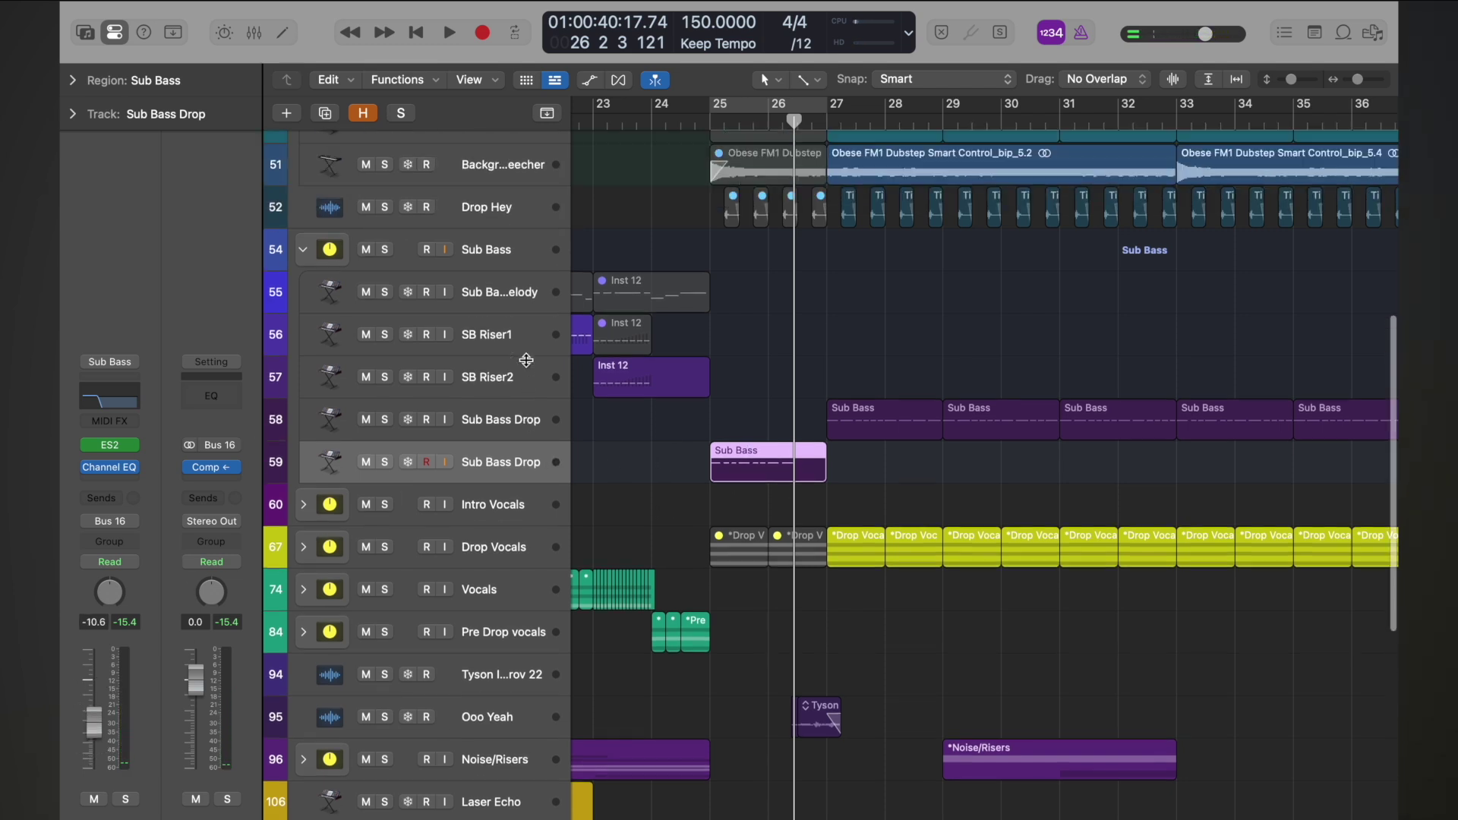
- Open the Channel EQ on the Stereo Out clear of the ruler and play the drop from bar 25
{"action": "left_click", "coordinate": [505, 301]}
{"action": "left_click", "coordinate": [218, 437]}
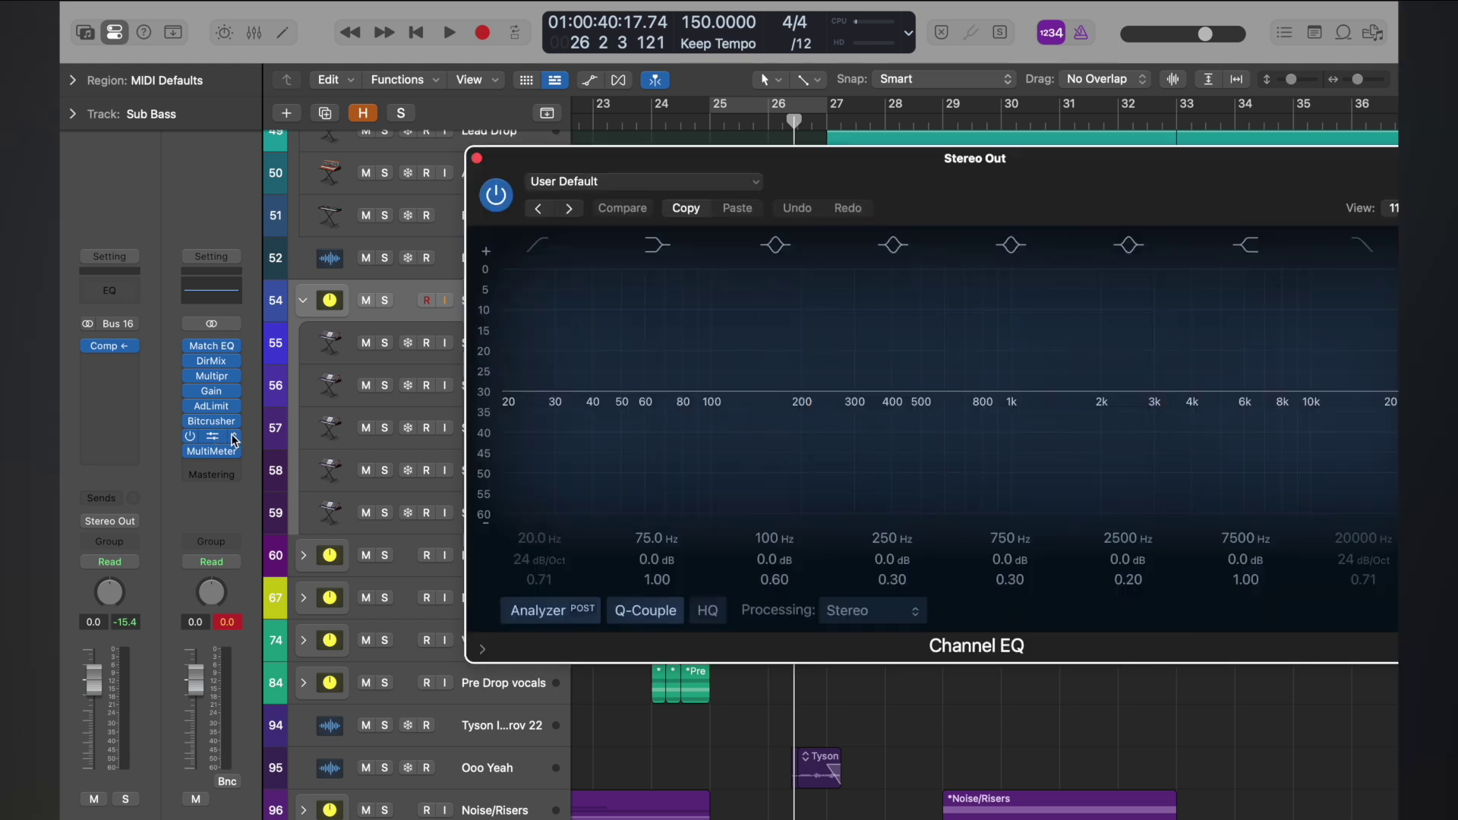
{"action": "left_click_drag", "start_coordinate": [840, 168], "coordinate": [849, 250]}
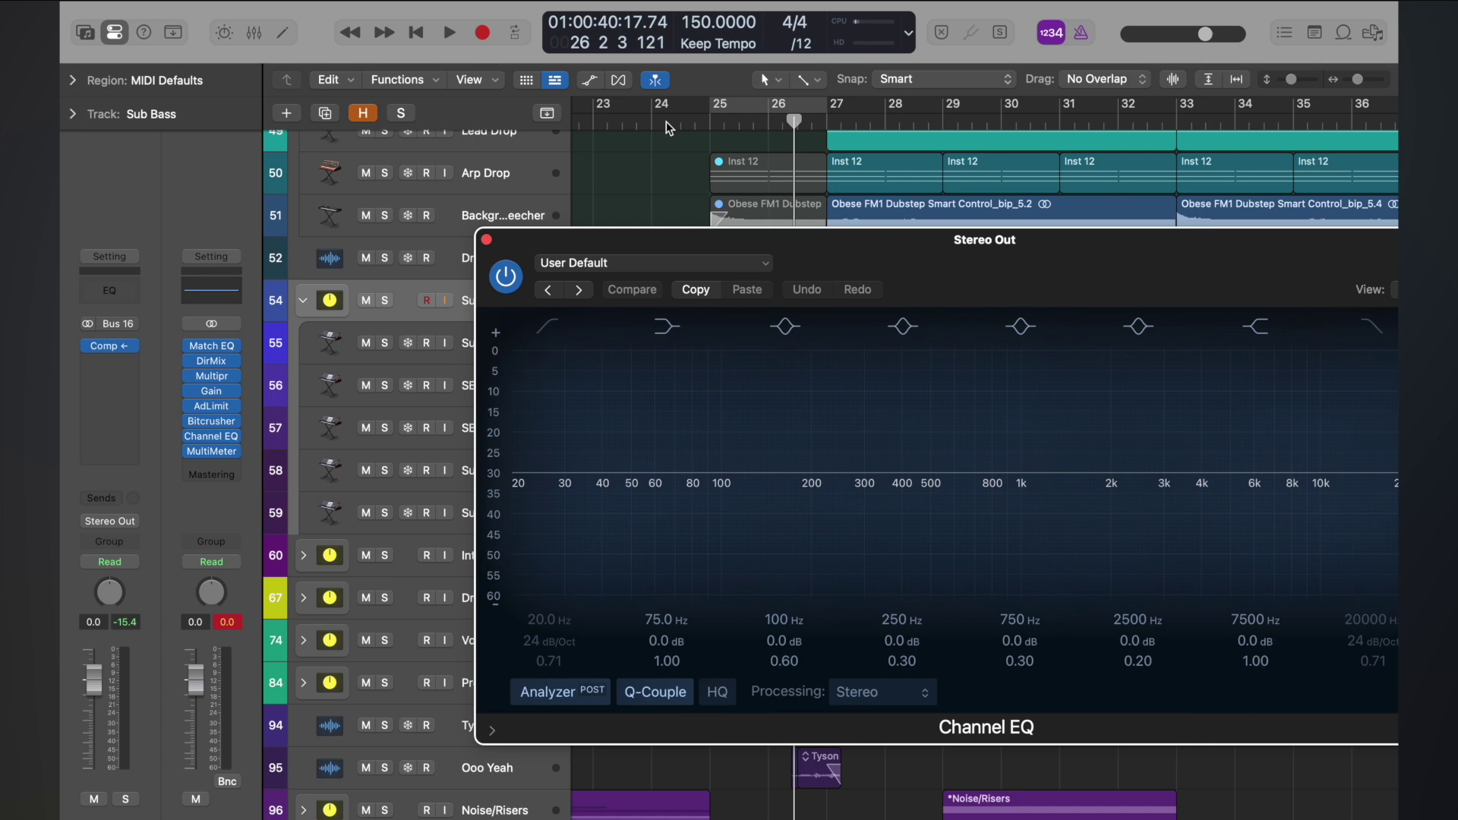
{"action": "double_click", "coordinate": [706, 124]}
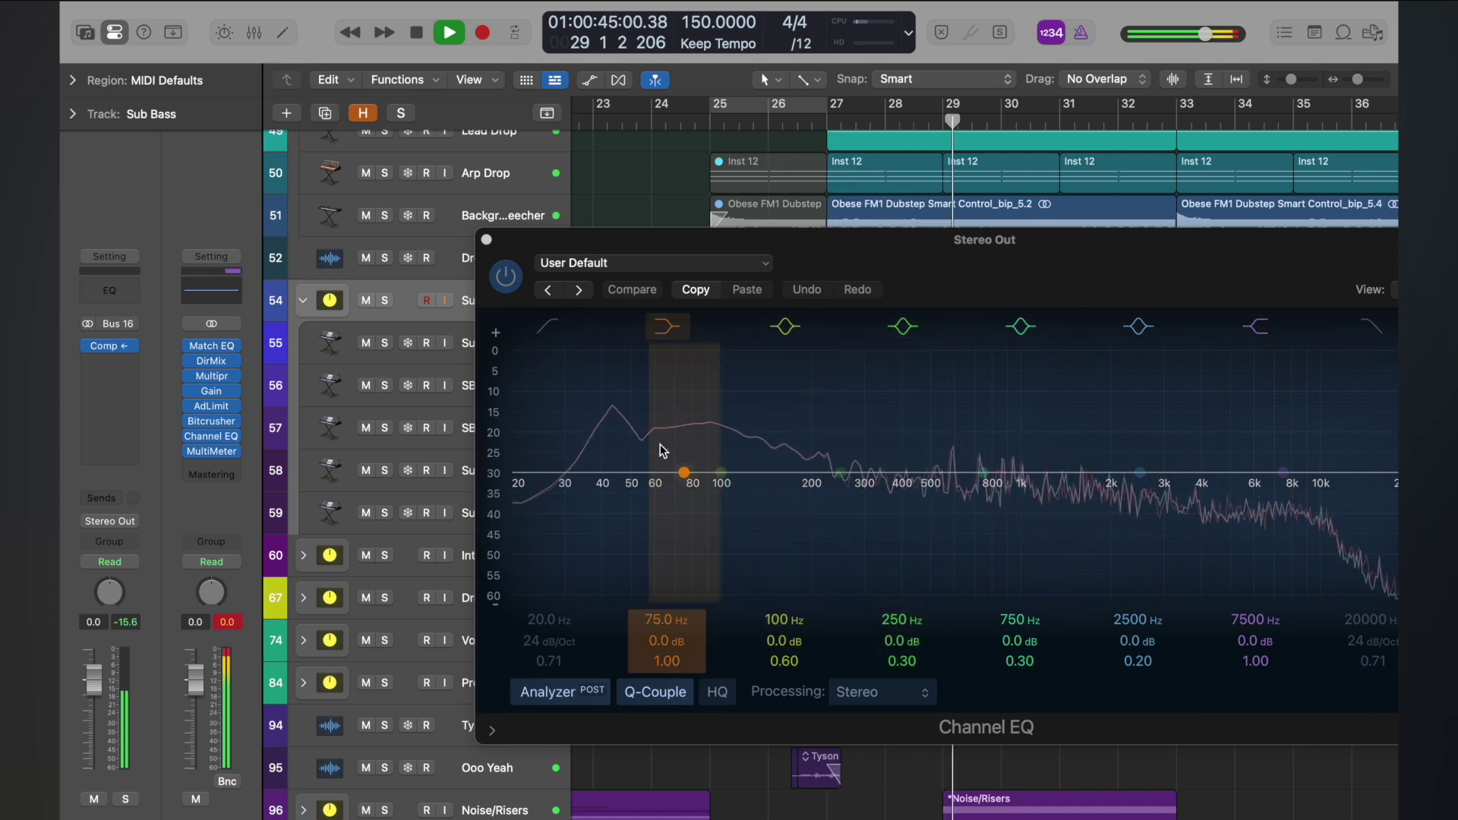
{"action": "key", "text": "space"}
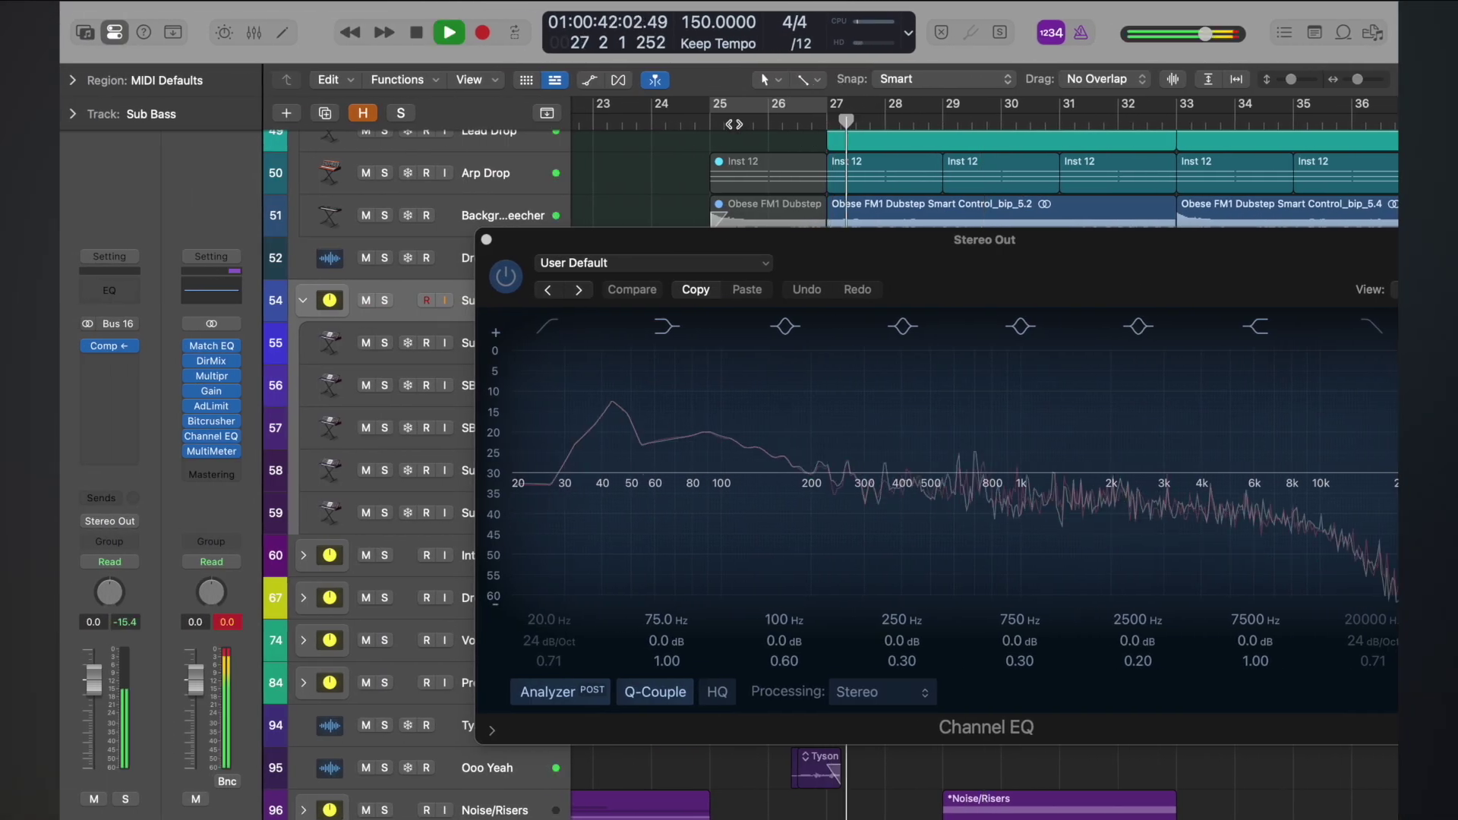
- Replay the drop from bar 25 to check the sub bass in the analyzer, and close the Channel EQ
{"action": "left_click", "coordinate": [709, 122]}
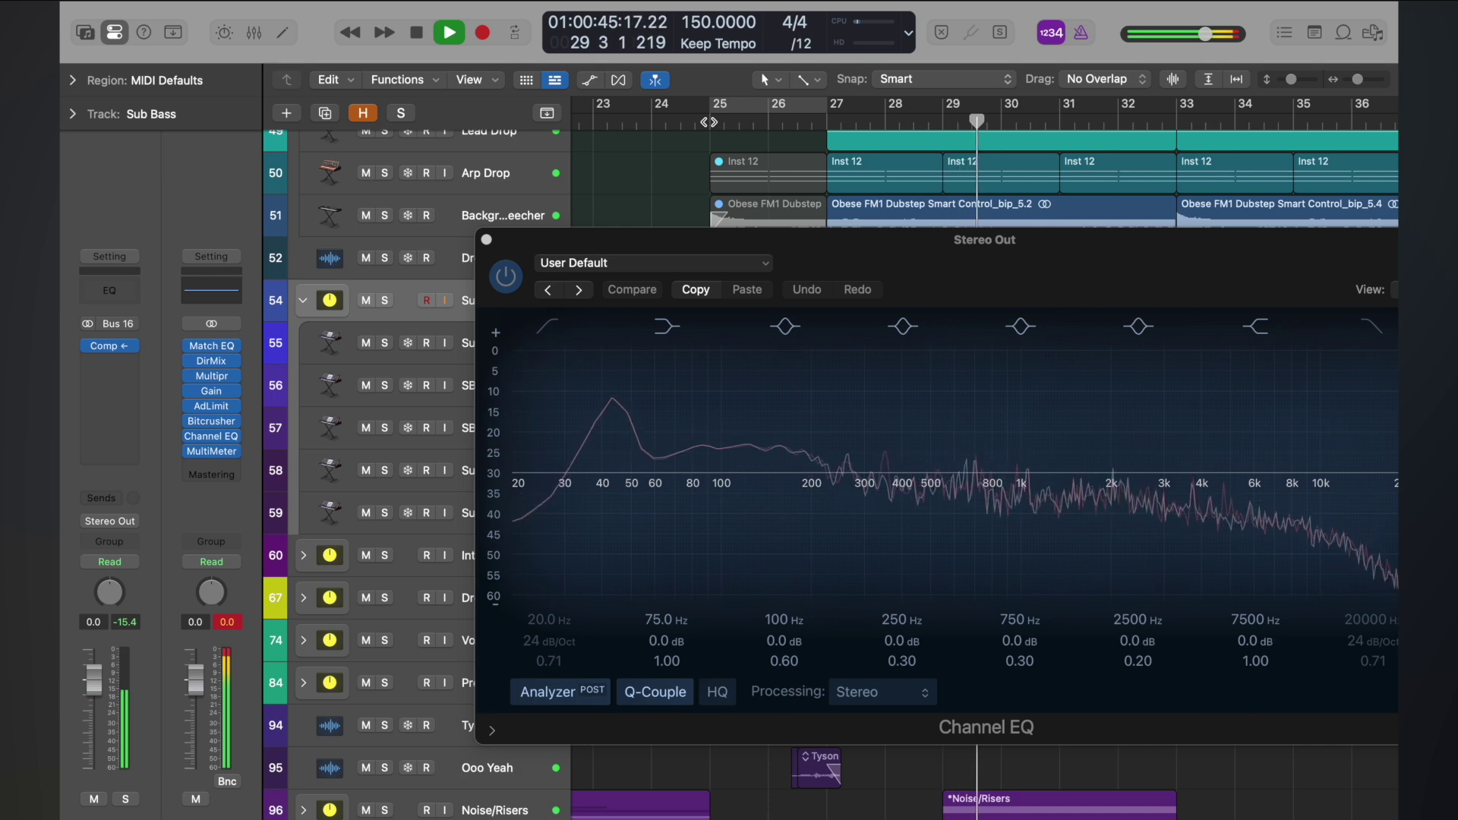
{"action": "key", "text": "space"}
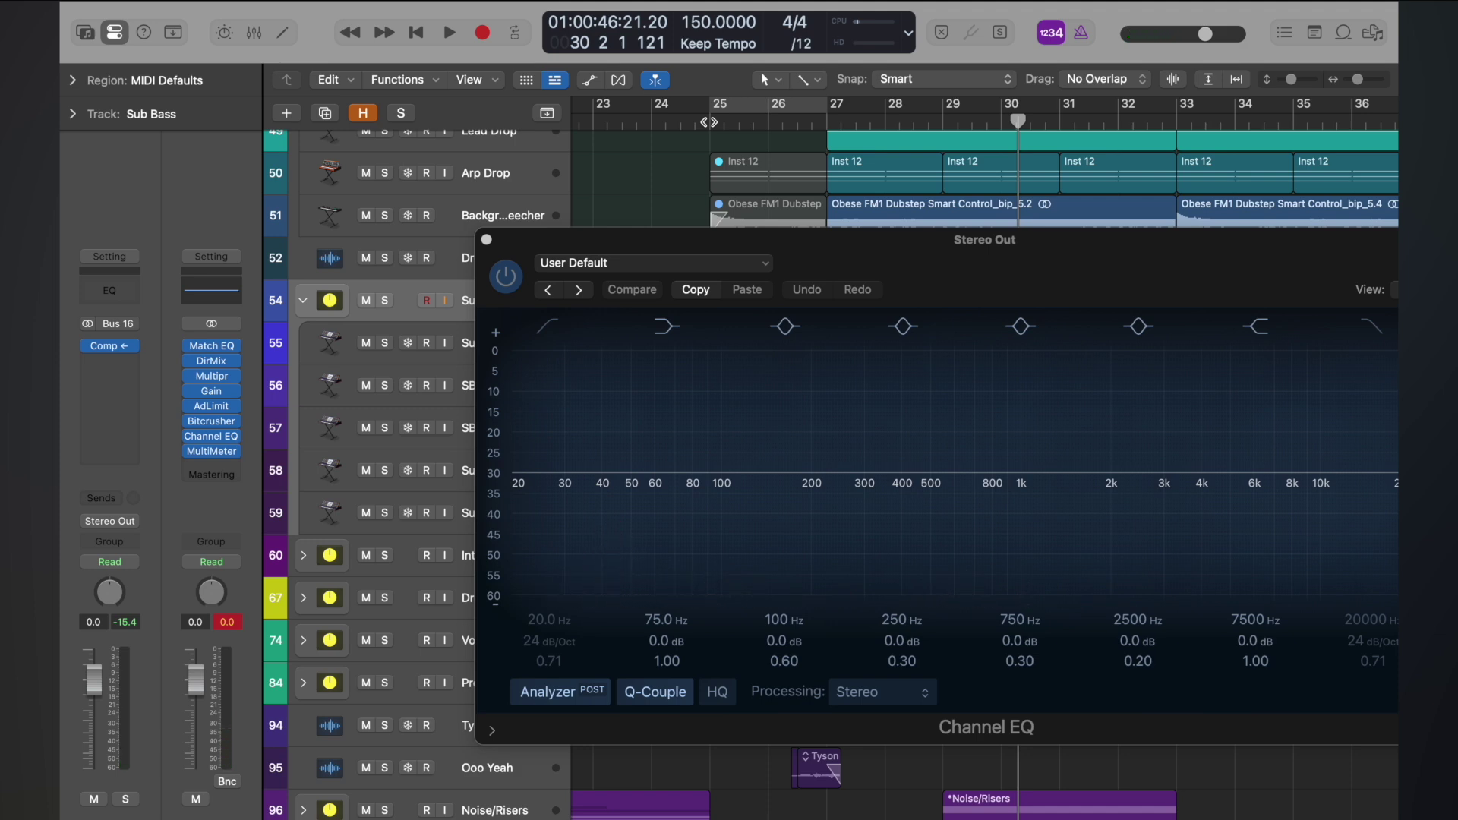
{"action": "key", "text": "space"}
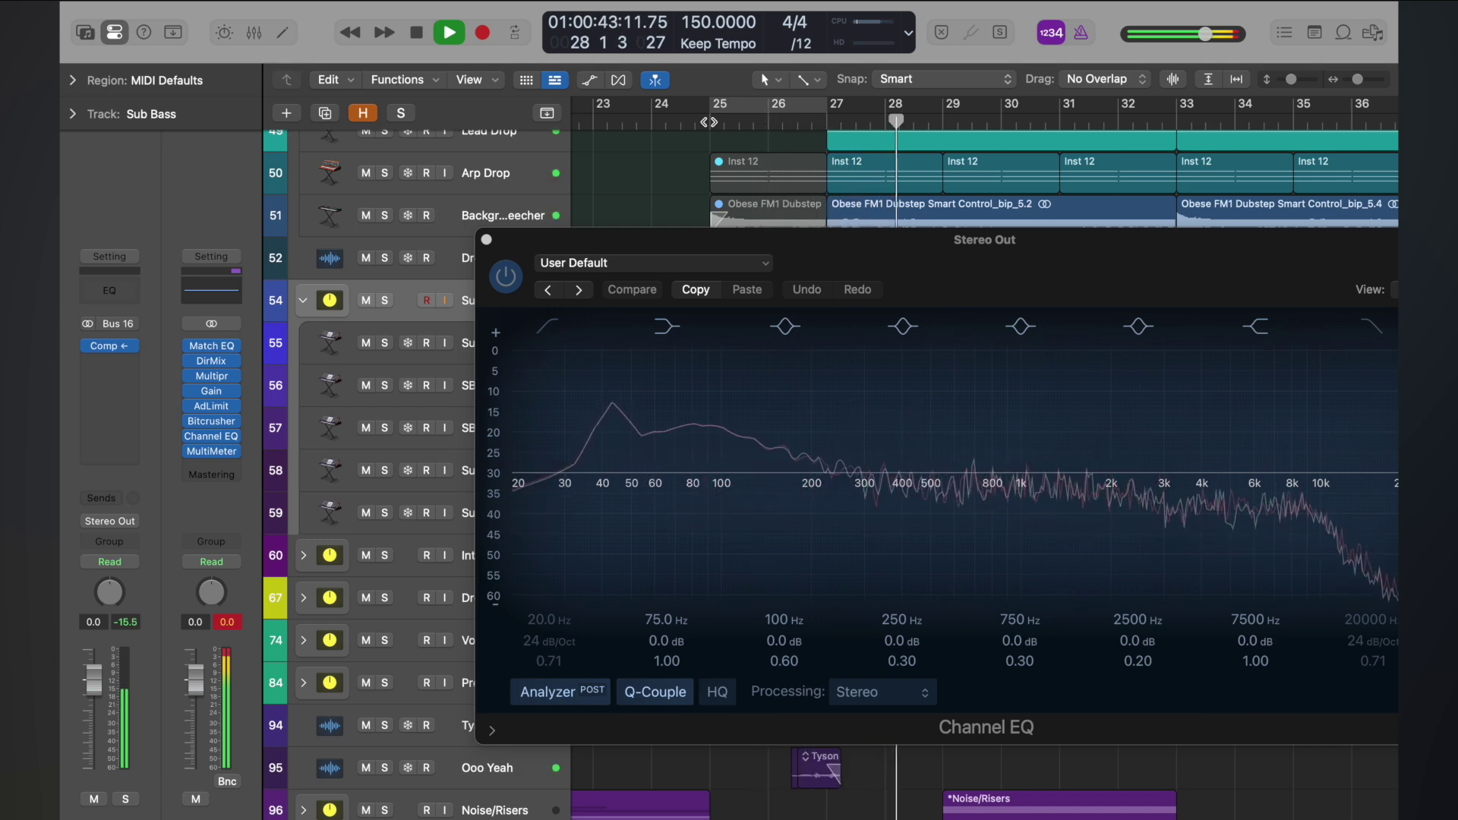
{"action": "key", "text": "space"}
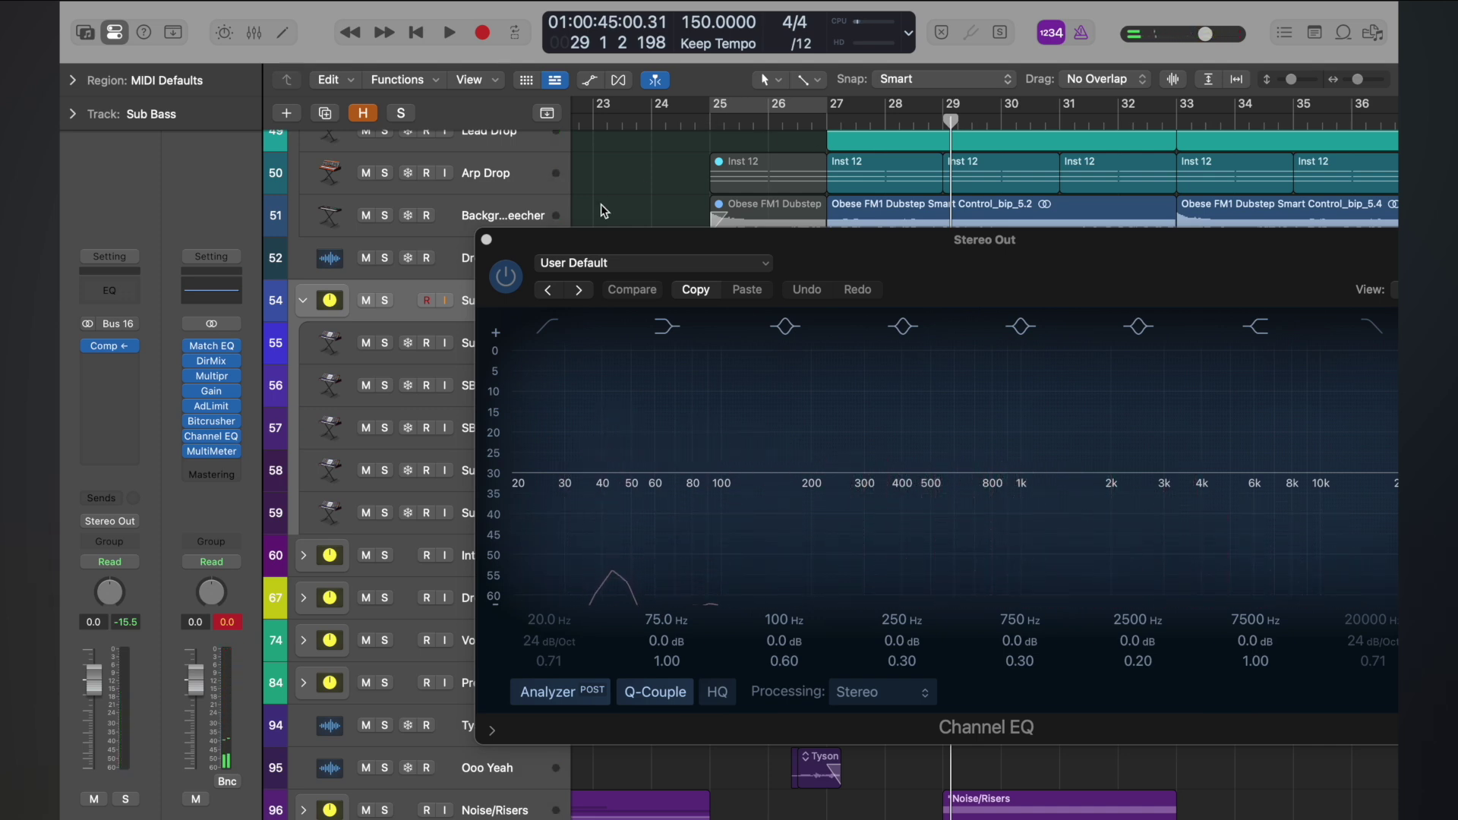
{"action": "left_click", "coordinate": [486, 239]}
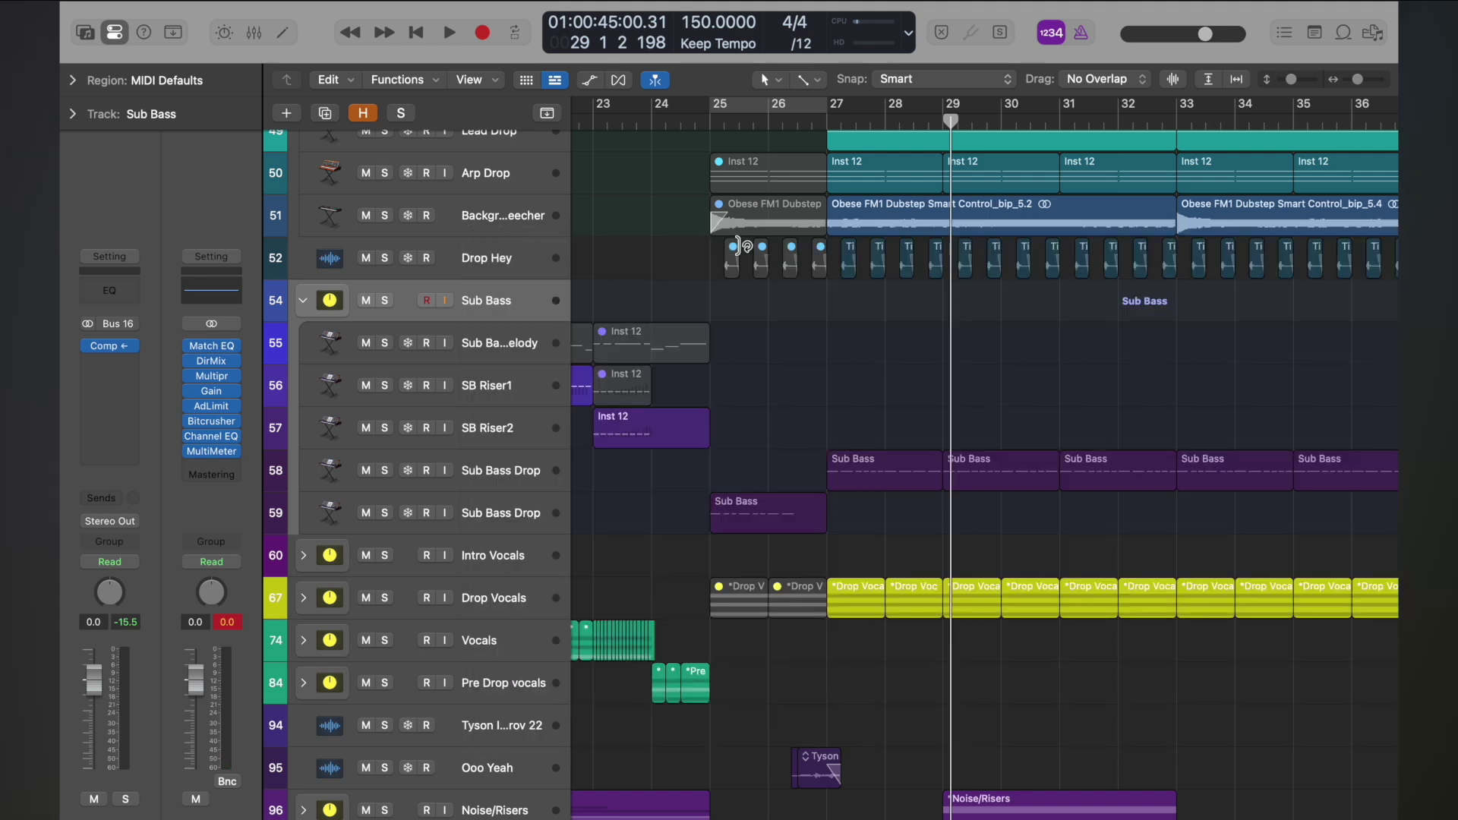
- Solo the Background Screecher track and listen to it from bar 27
{"action": "key", "text": "super+Down"}
{"action": "left_click", "coordinate": [385, 215]}
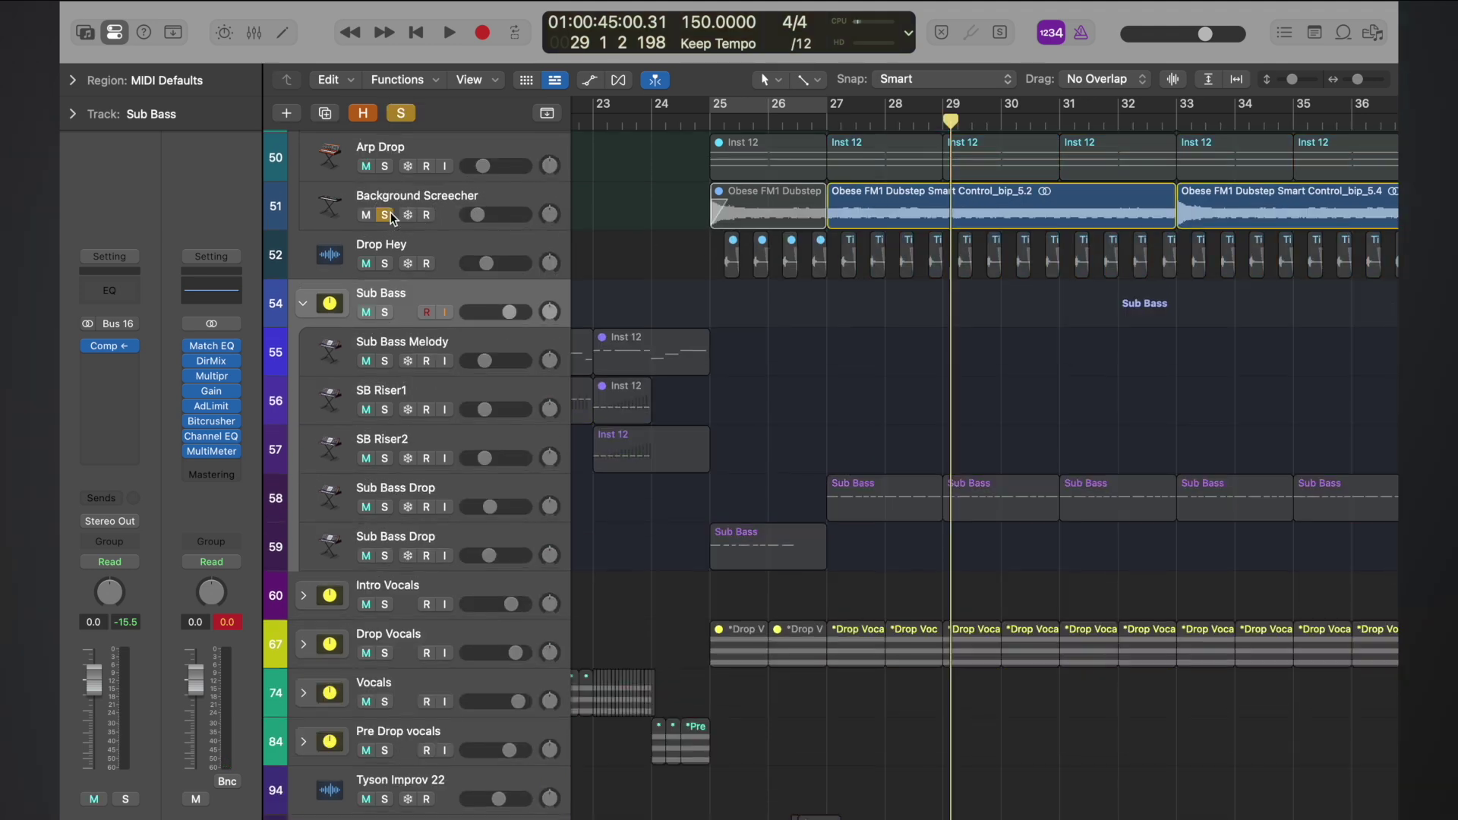
{"action": "scroll", "coordinate": [867, 277], "scroll_direction": "up", "scroll_amount": 3}
{"action": "left_click", "coordinate": [829, 123]}
{"action": "key", "text": "space"}
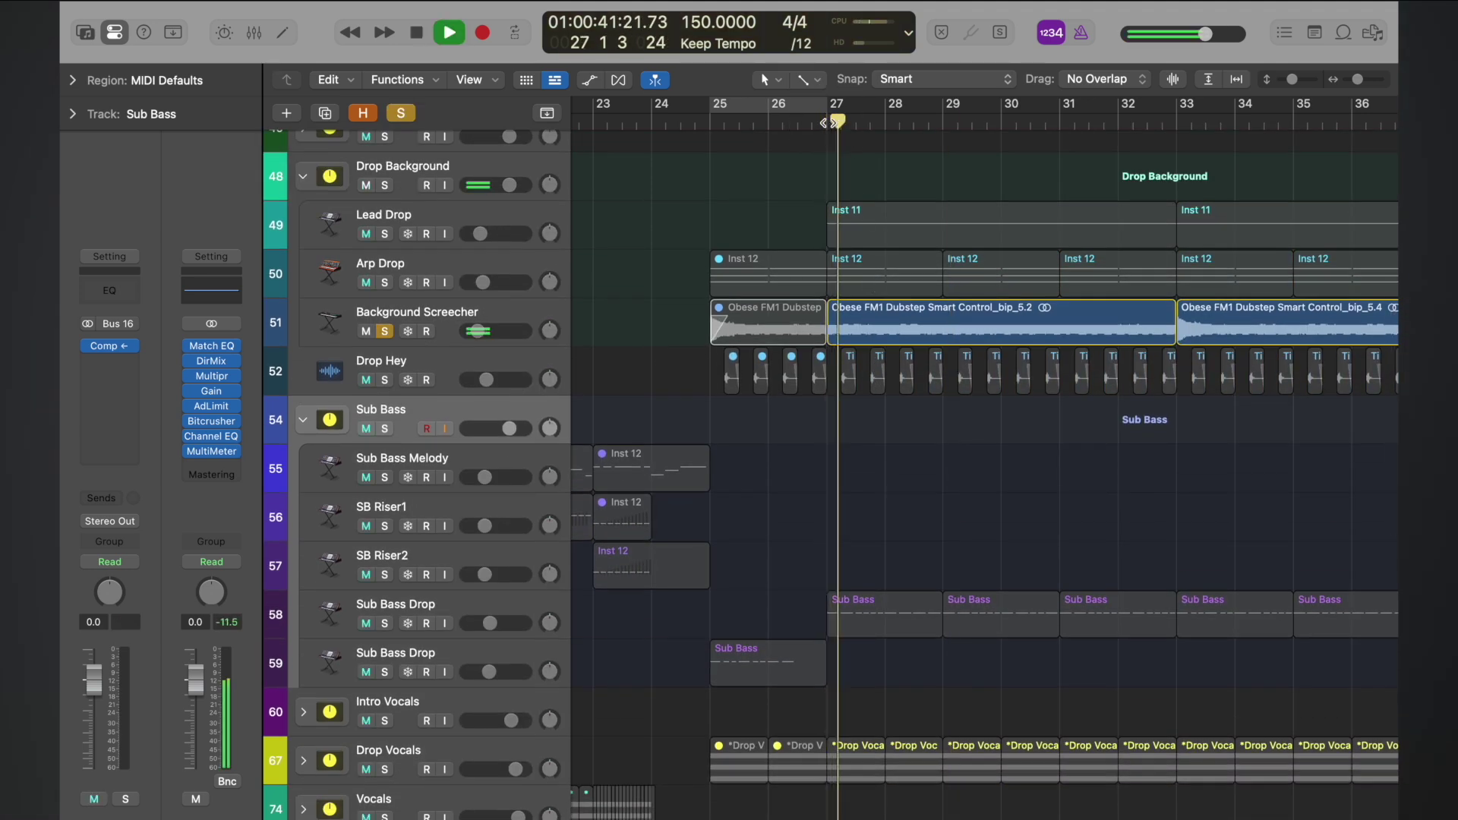
{"action": "key", "text": "space"}
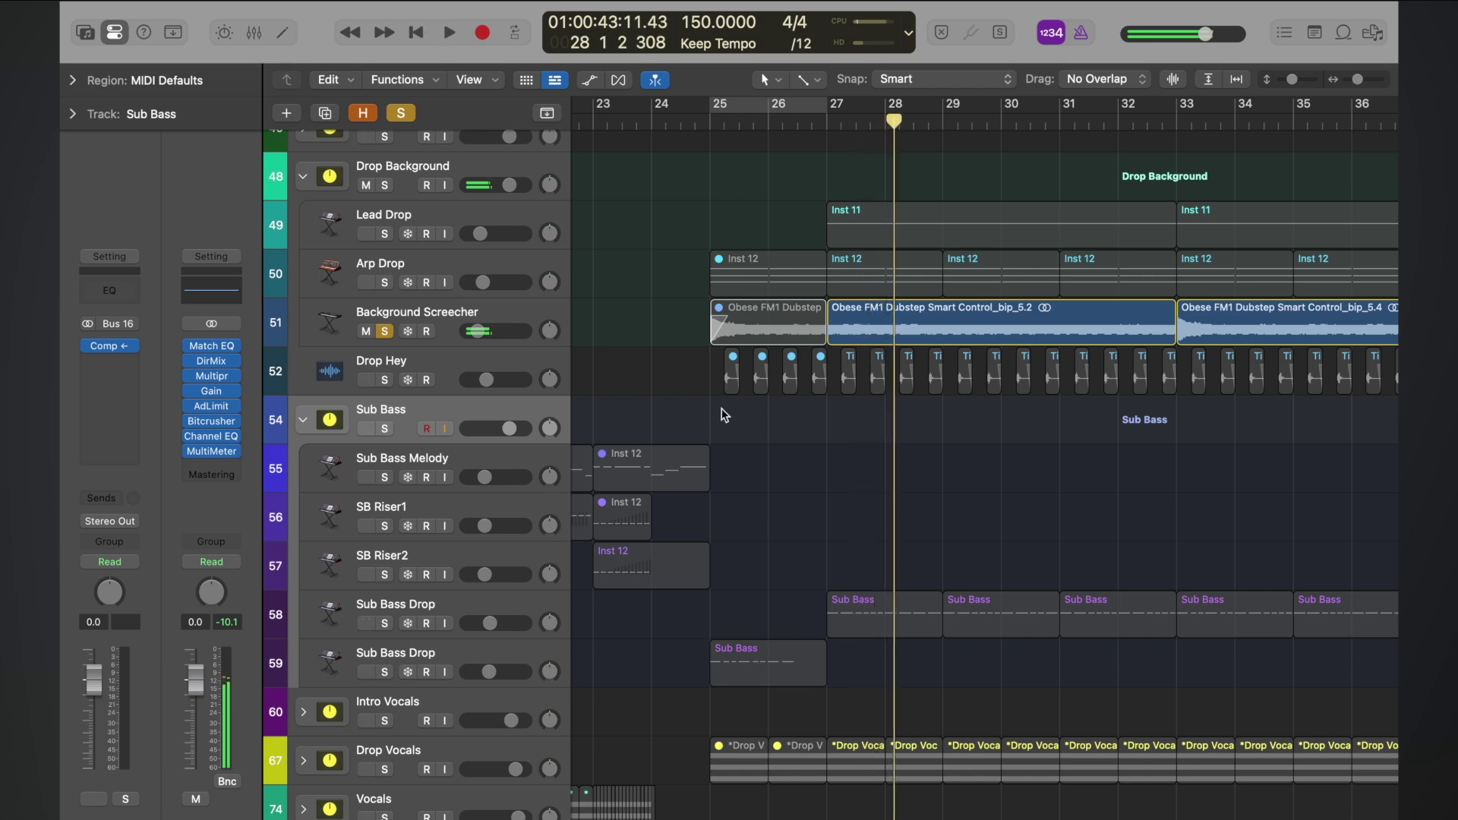
- Unsolo the Background Screecher track, mute it, and play the drop from bar 25 without it
{"action": "key", "text": "super+Up"}
{"action": "key", "text": "super+Left"}
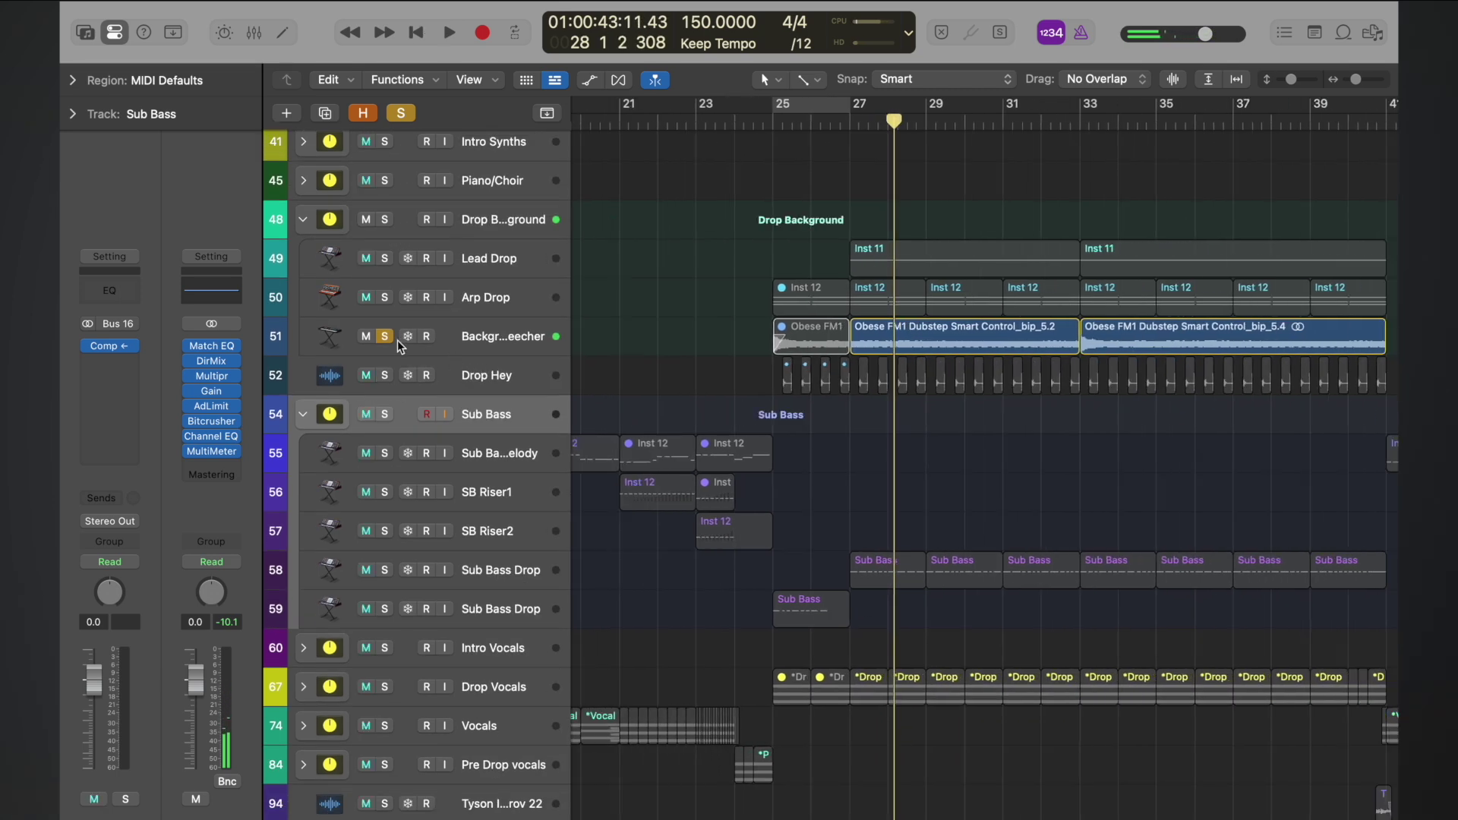
{"action": "left_click", "coordinate": [386, 338]}
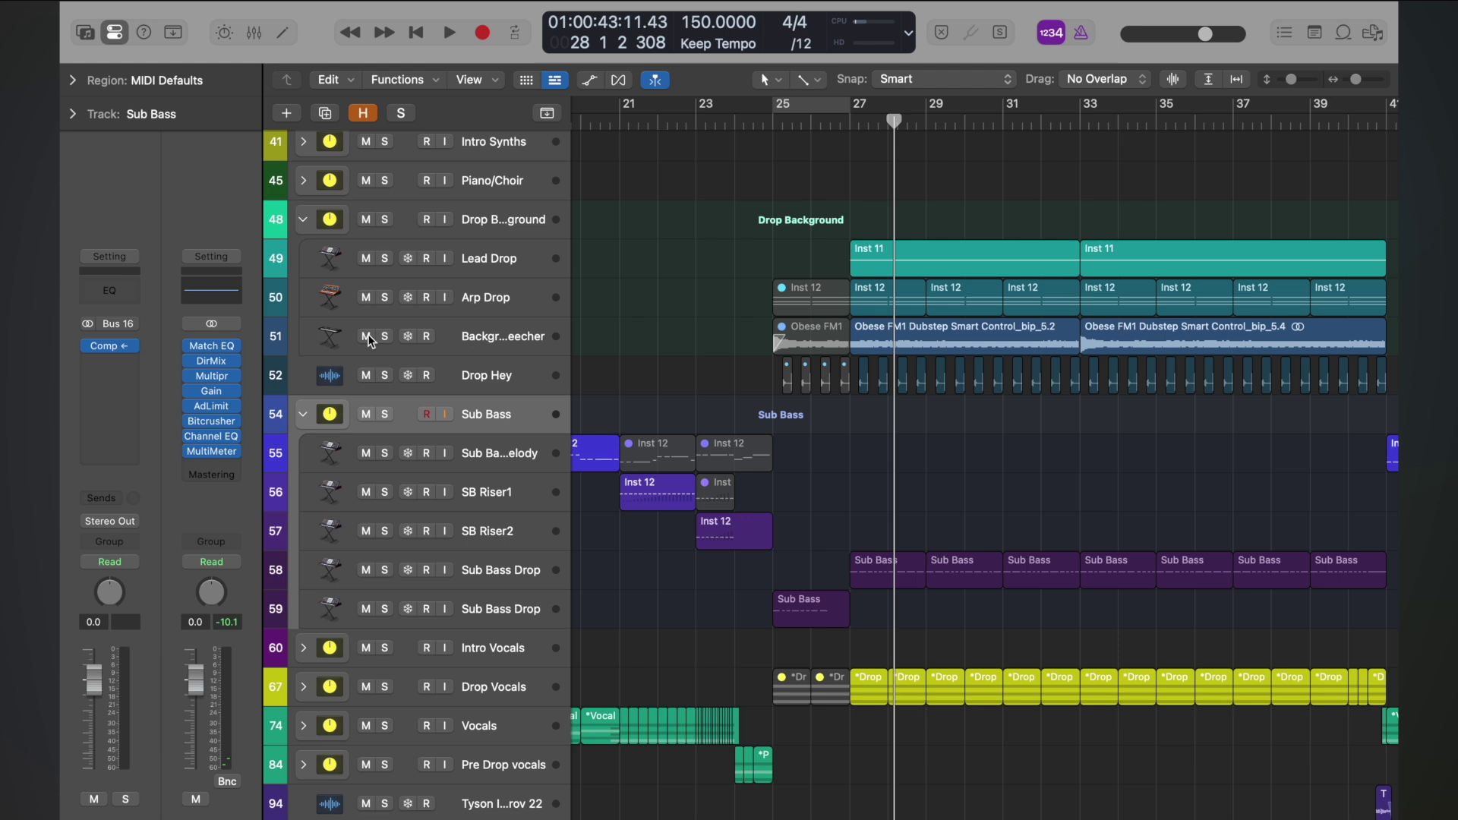
{"action": "left_click", "coordinate": [367, 338]}
{"action": "left_click", "coordinate": [776, 122]}
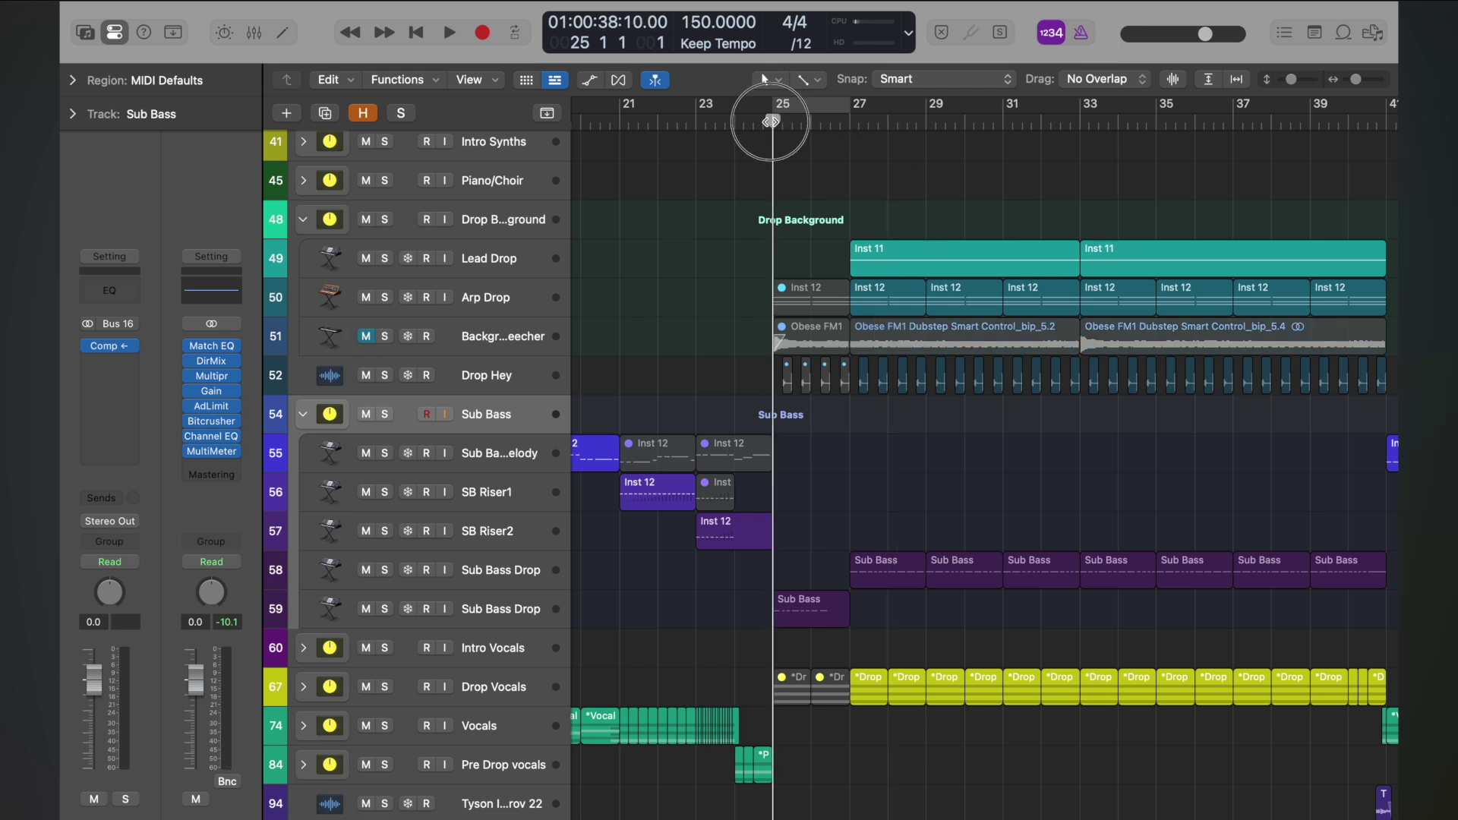
{"action": "key", "text": "space"}
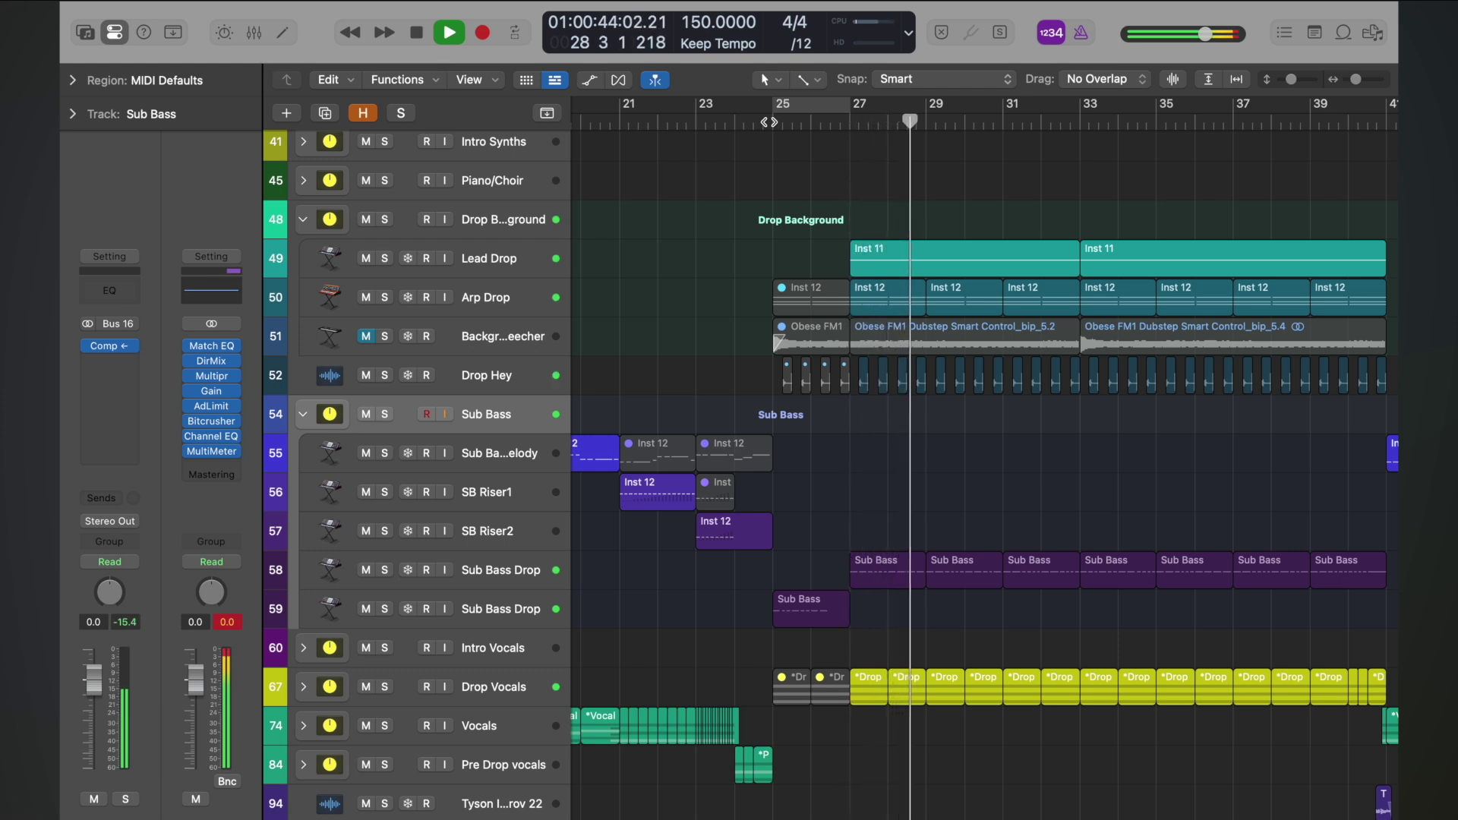
{"action": "key", "text": "space"}
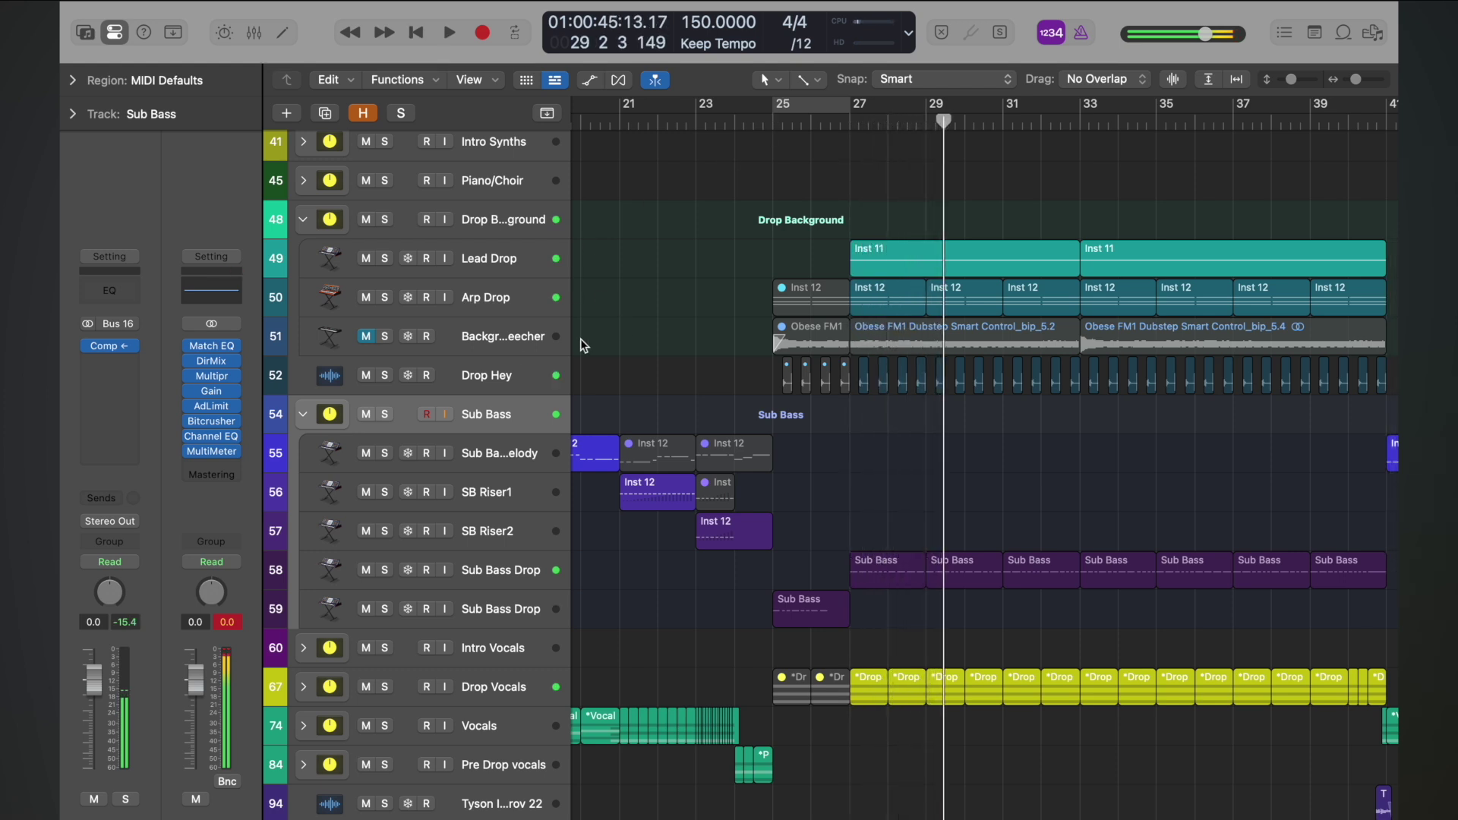
- Unmute and select the Background Screecher track, and play the drop from bar 25 with it included
{"action": "left_click", "coordinate": [368, 336]}
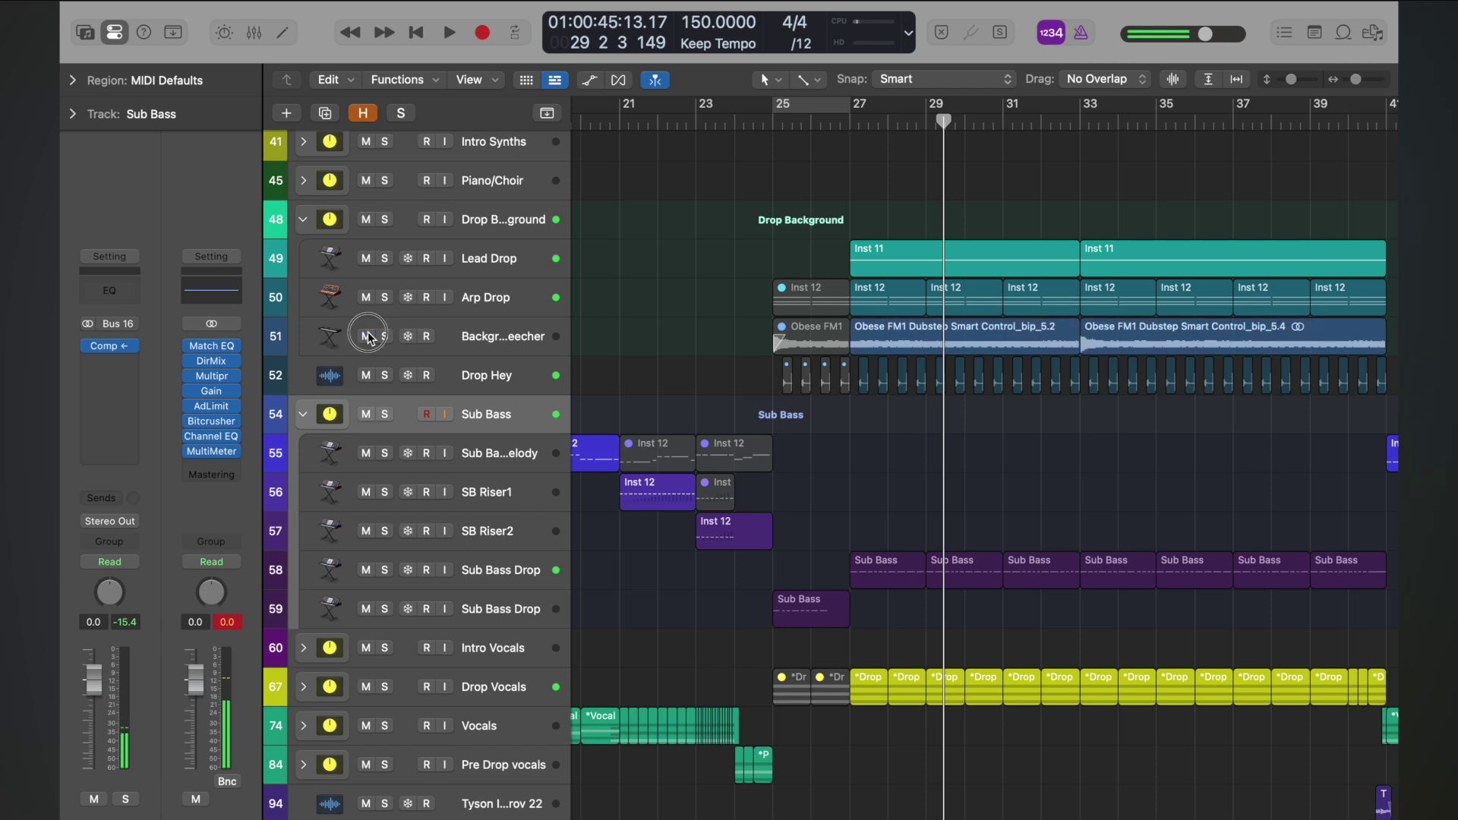
{"action": "left_click", "coordinate": [526, 340]}
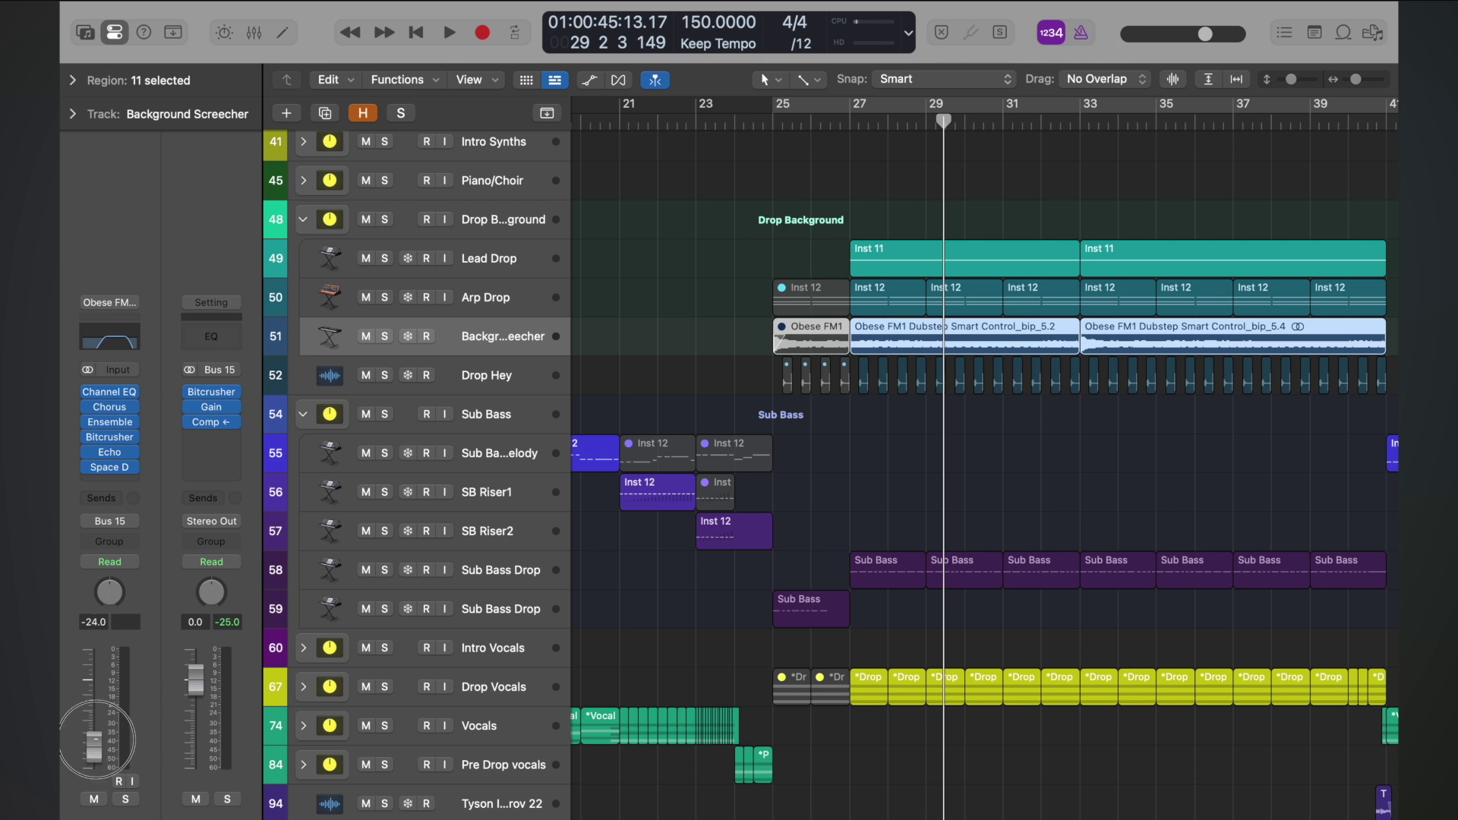
{"action": "double_click", "coordinate": [778, 123]}
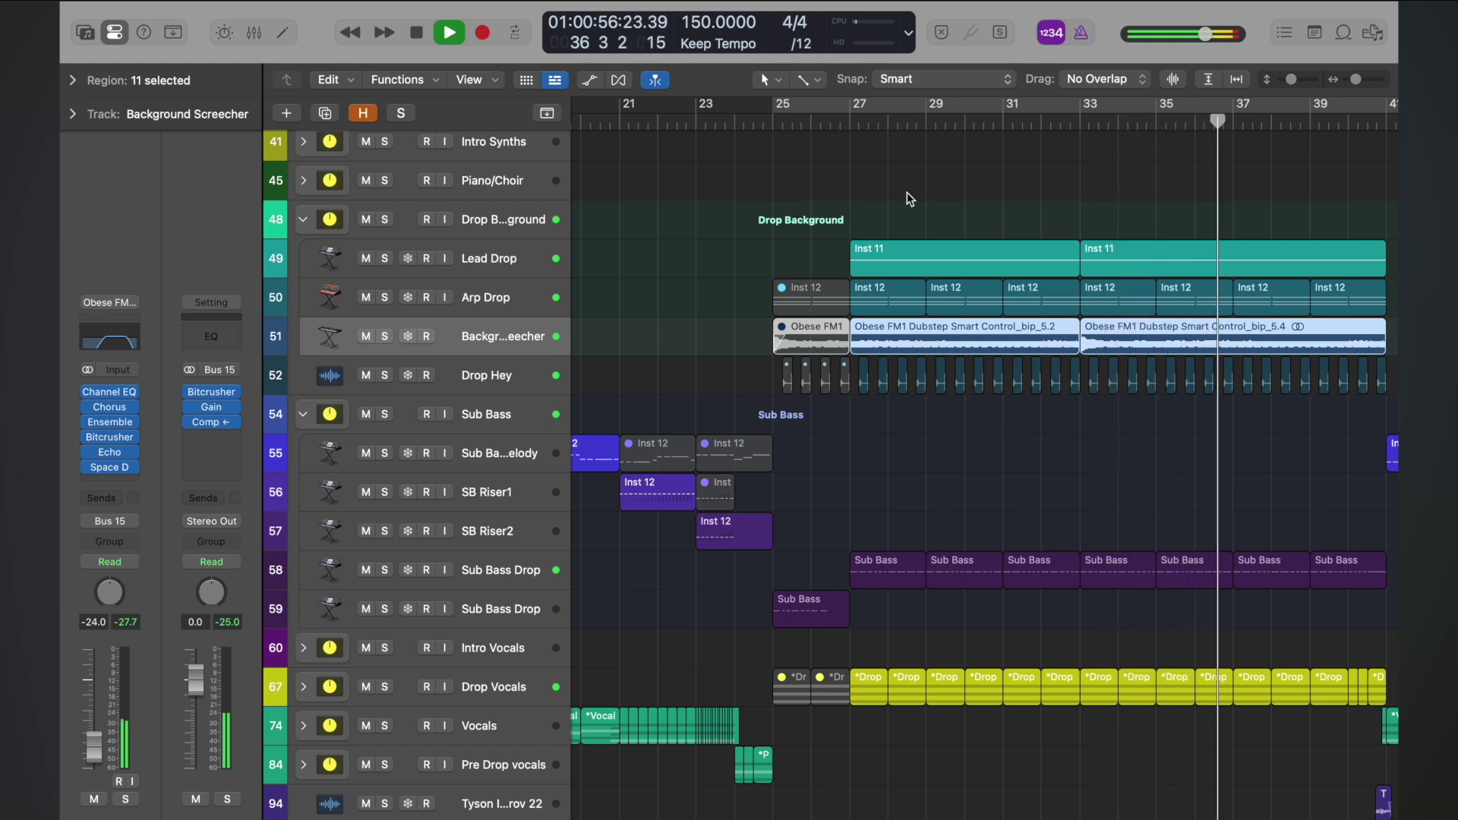
- Listen to the later part of the drop from bar 33 with the Background Screecher included
{"action": "scroll", "coordinate": [979, 238], "scroll_direction": "right", "scroll_amount": 6}
{"action": "scroll", "coordinate": [982, 243], "scroll_direction": "left", "scroll_amount": 1}
{"action": "key", "text": "space"}
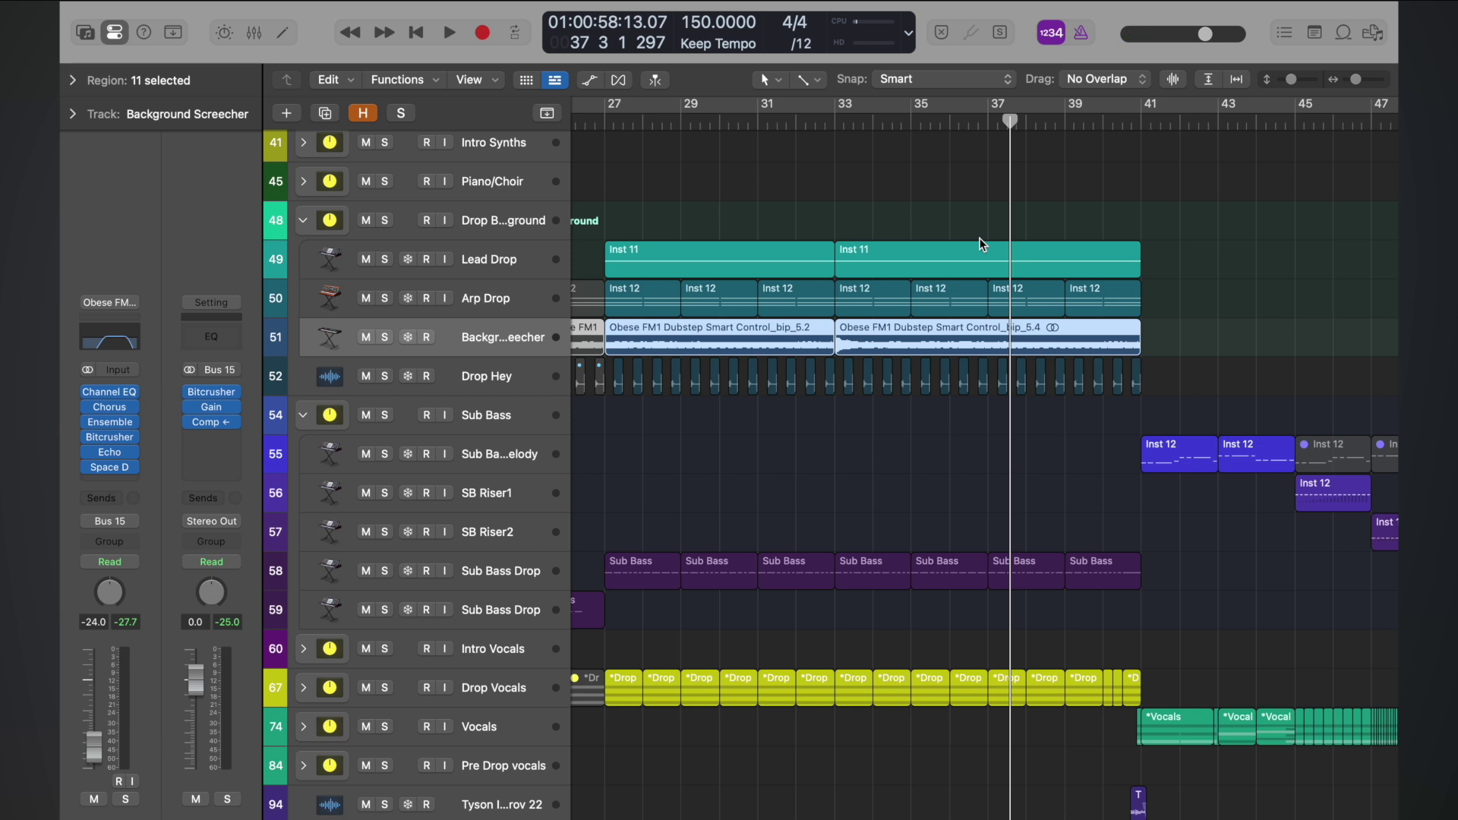
{"action": "double_click", "coordinate": [834, 114]}
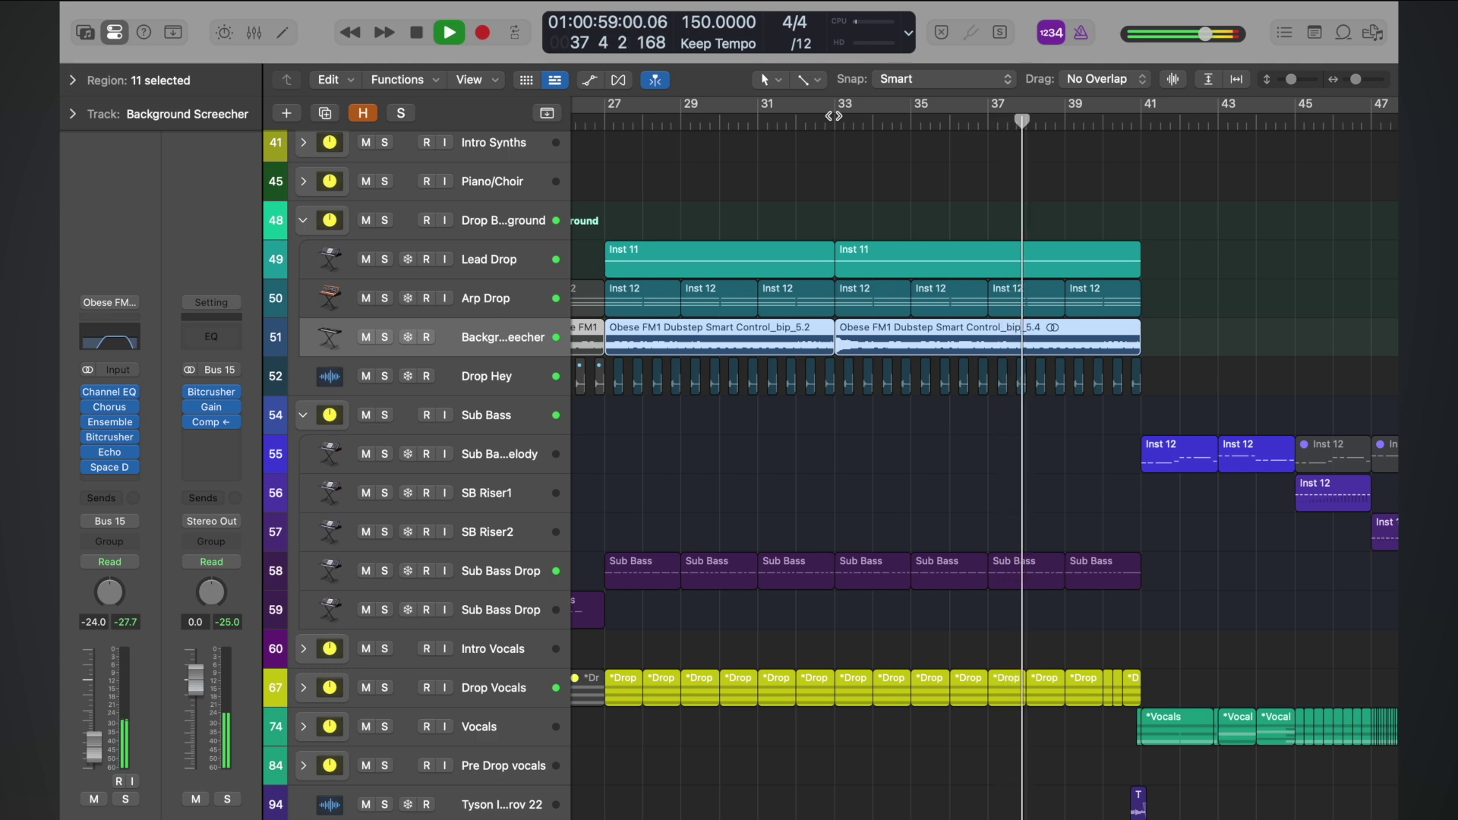
{"action": "key", "text": "space"}
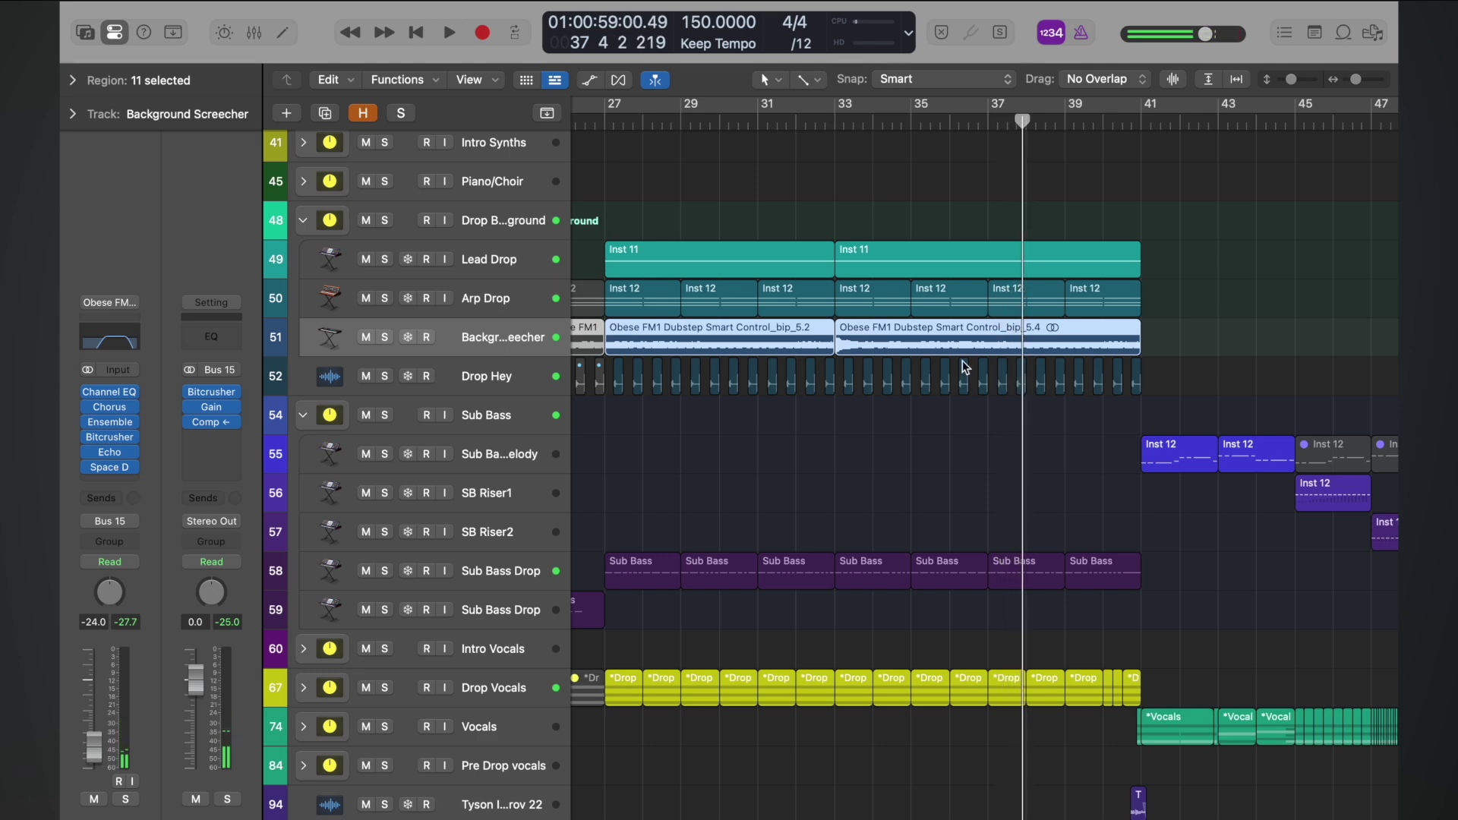
- Expand the Drumz track stack to show its individual drum tracks at the drop
{"action": "key", "text": "z"}
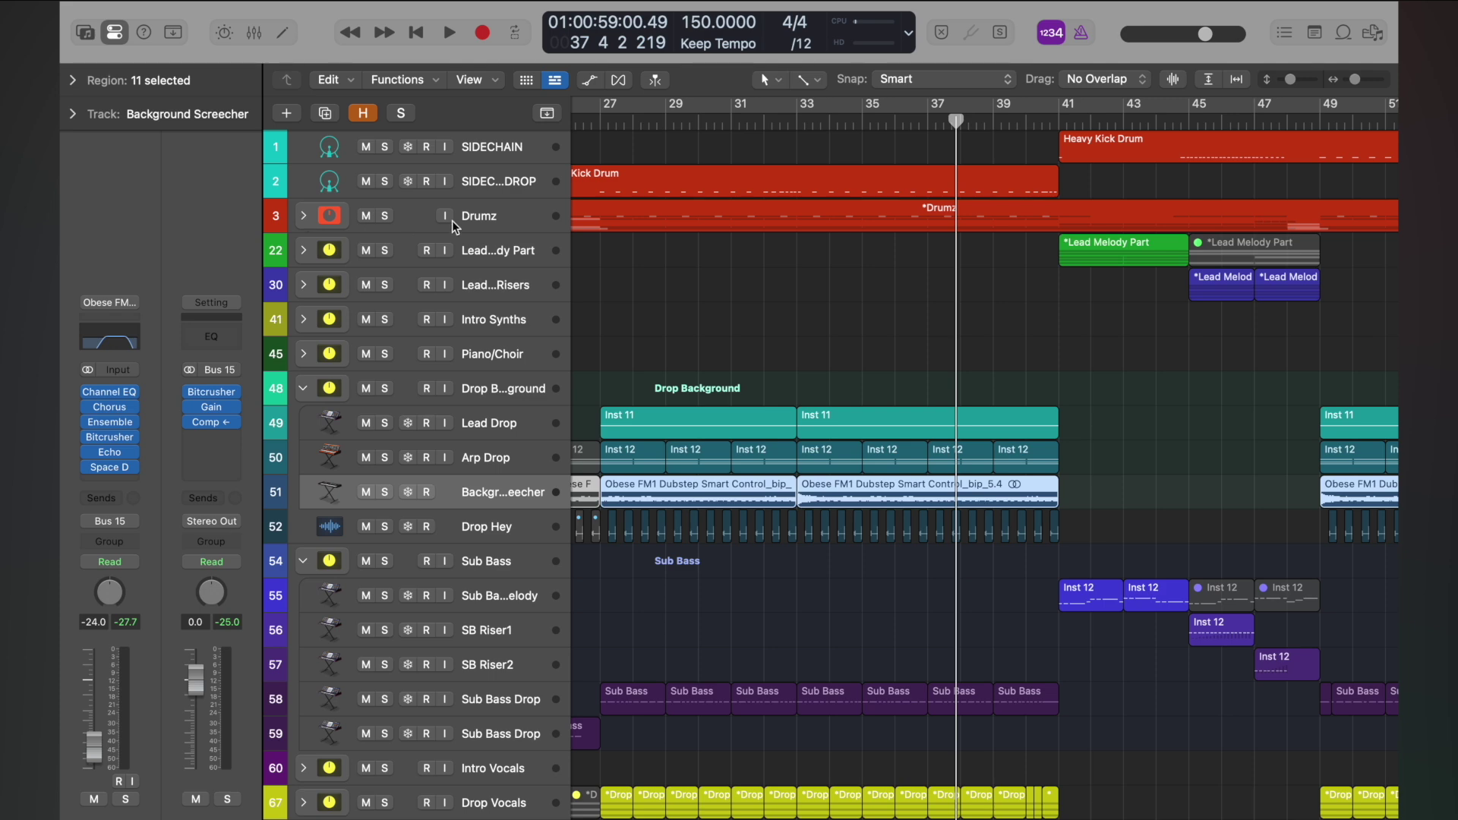
{"action": "scroll", "coordinate": [754, 258], "scroll_direction": "left", "scroll_amount": 5}
{"action": "left_click", "coordinate": [303, 216]}
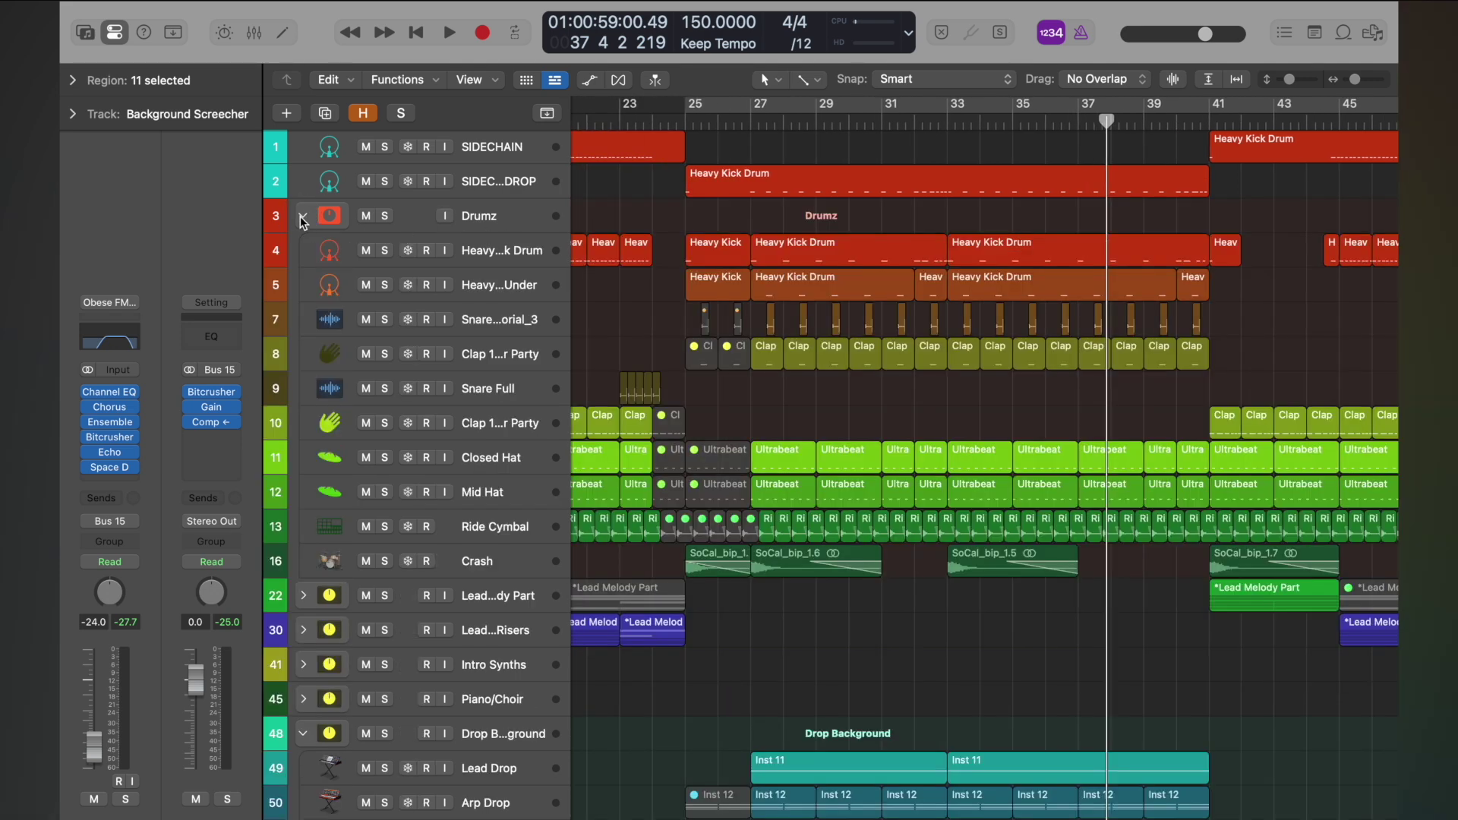
{"action": "scroll", "coordinate": [664, 283], "scroll_direction": "up", "scroll_amount": 3}
{"action": "scroll", "coordinate": [663, 281], "scroll_direction": "up", "scroll_amount": 4}
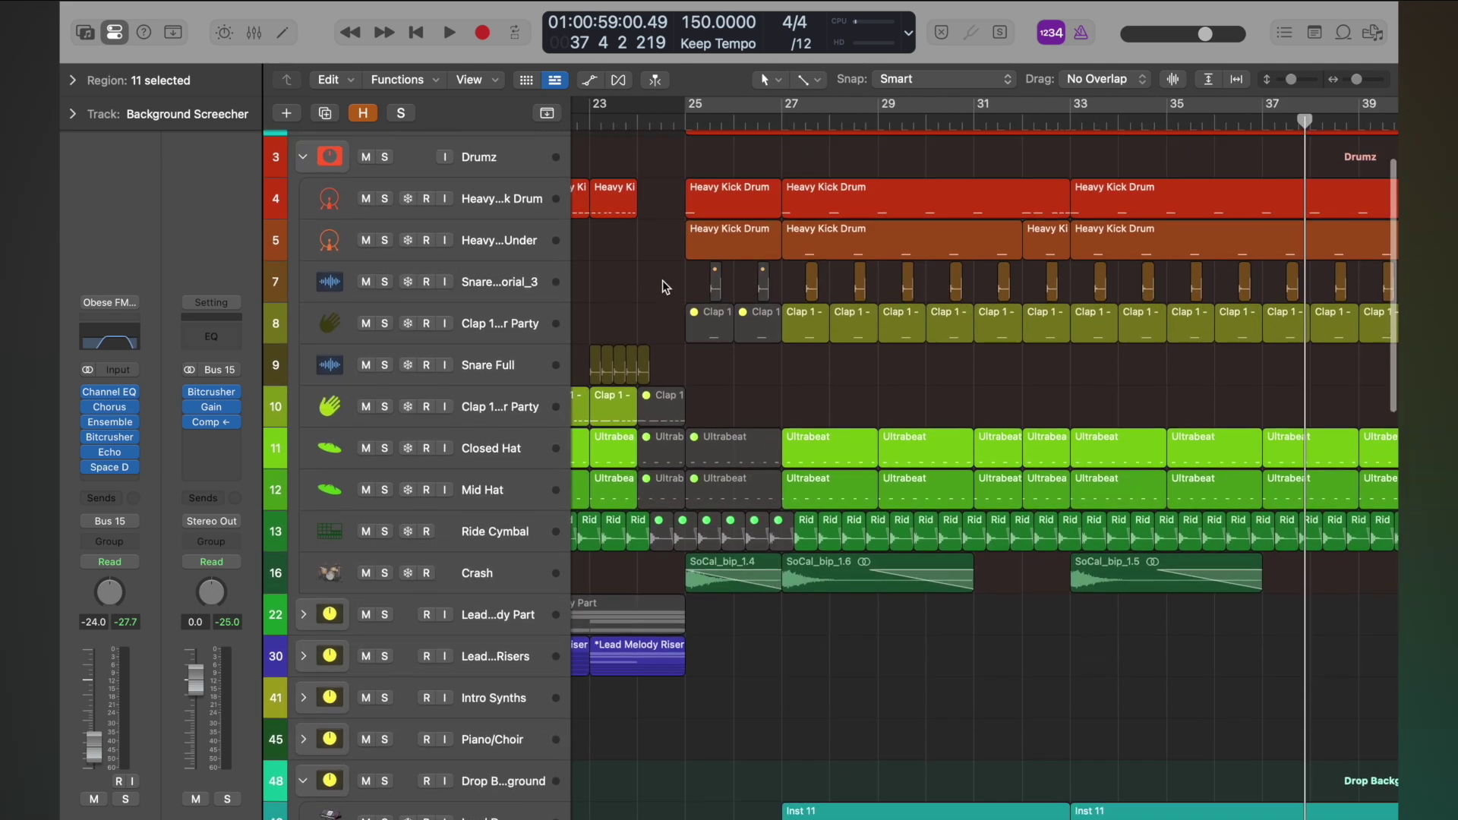
- Play the drop from bar 25 and solo the Snare Drum Tutorial_3 track and the Clap 1 - After Party track below it
{"action": "left_click", "coordinate": [680, 126]}
{"action": "key", "text": "space"}
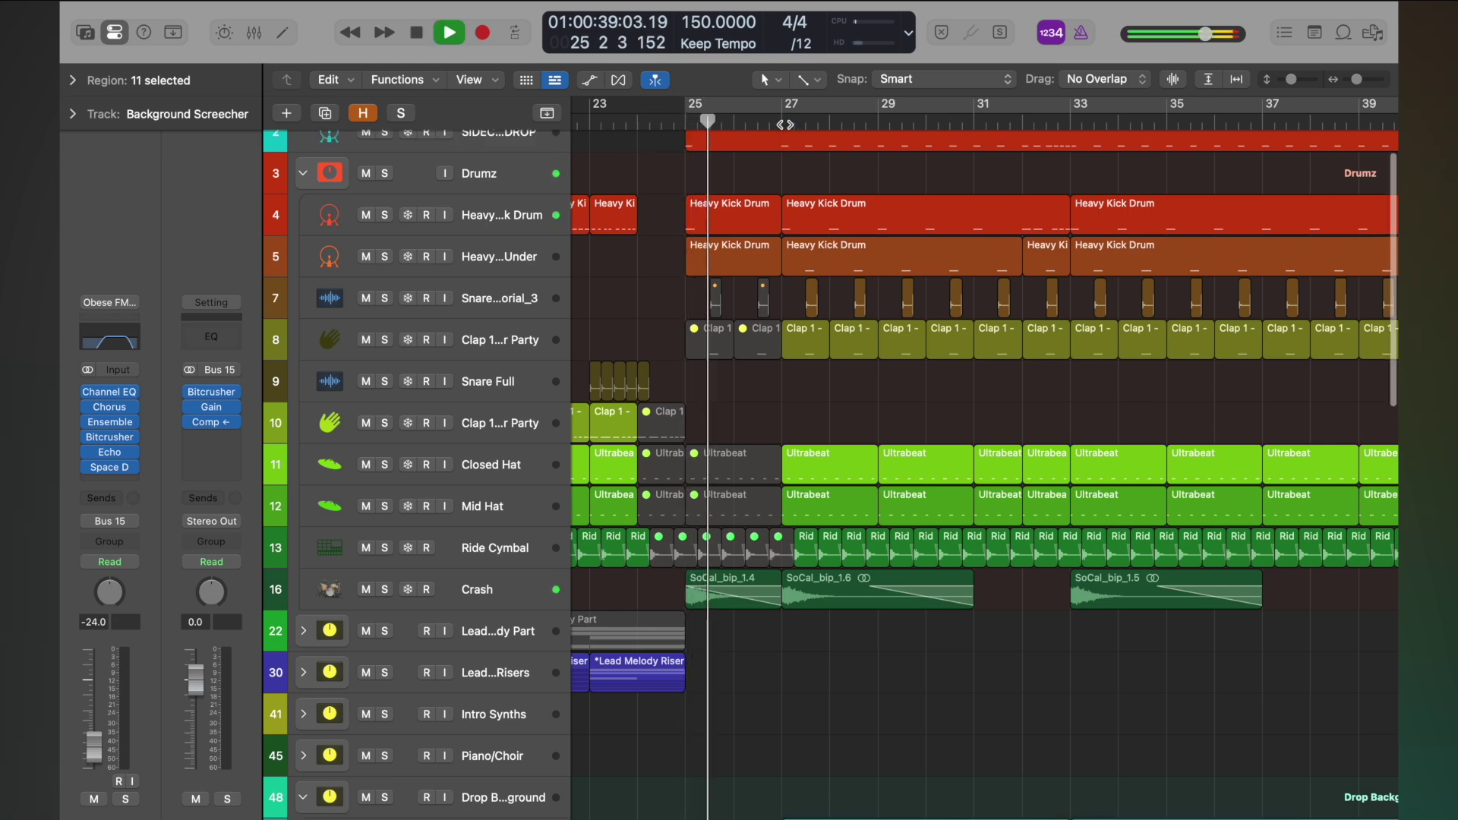
{"action": "scroll", "coordinate": [786, 218], "scroll_direction": "up", "scroll_amount": 3}
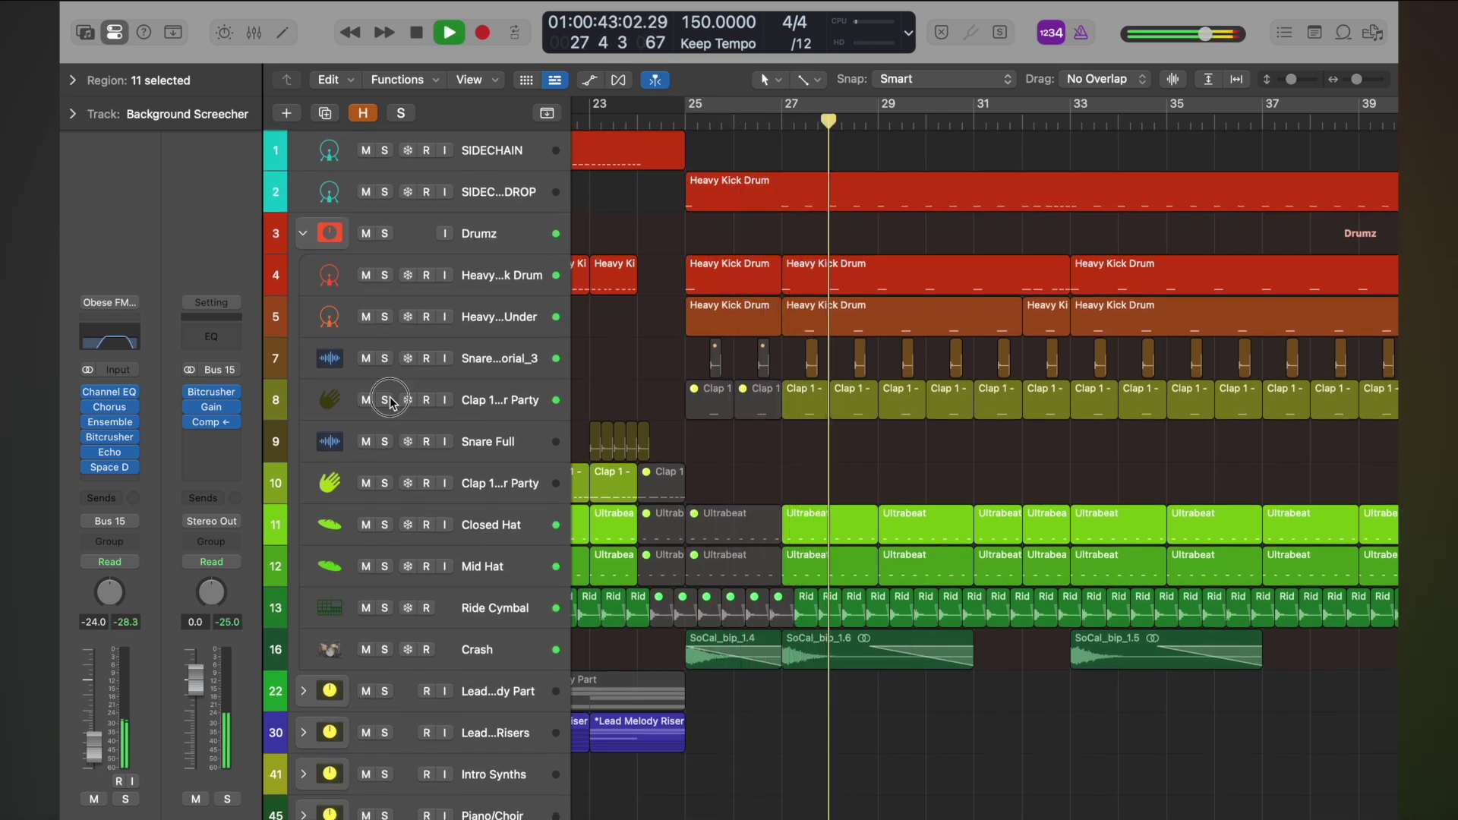
{"action": "left_click_drag", "start_coordinate": [385, 399], "coordinate": [388, 360]}
{"action": "key", "text": "space"}
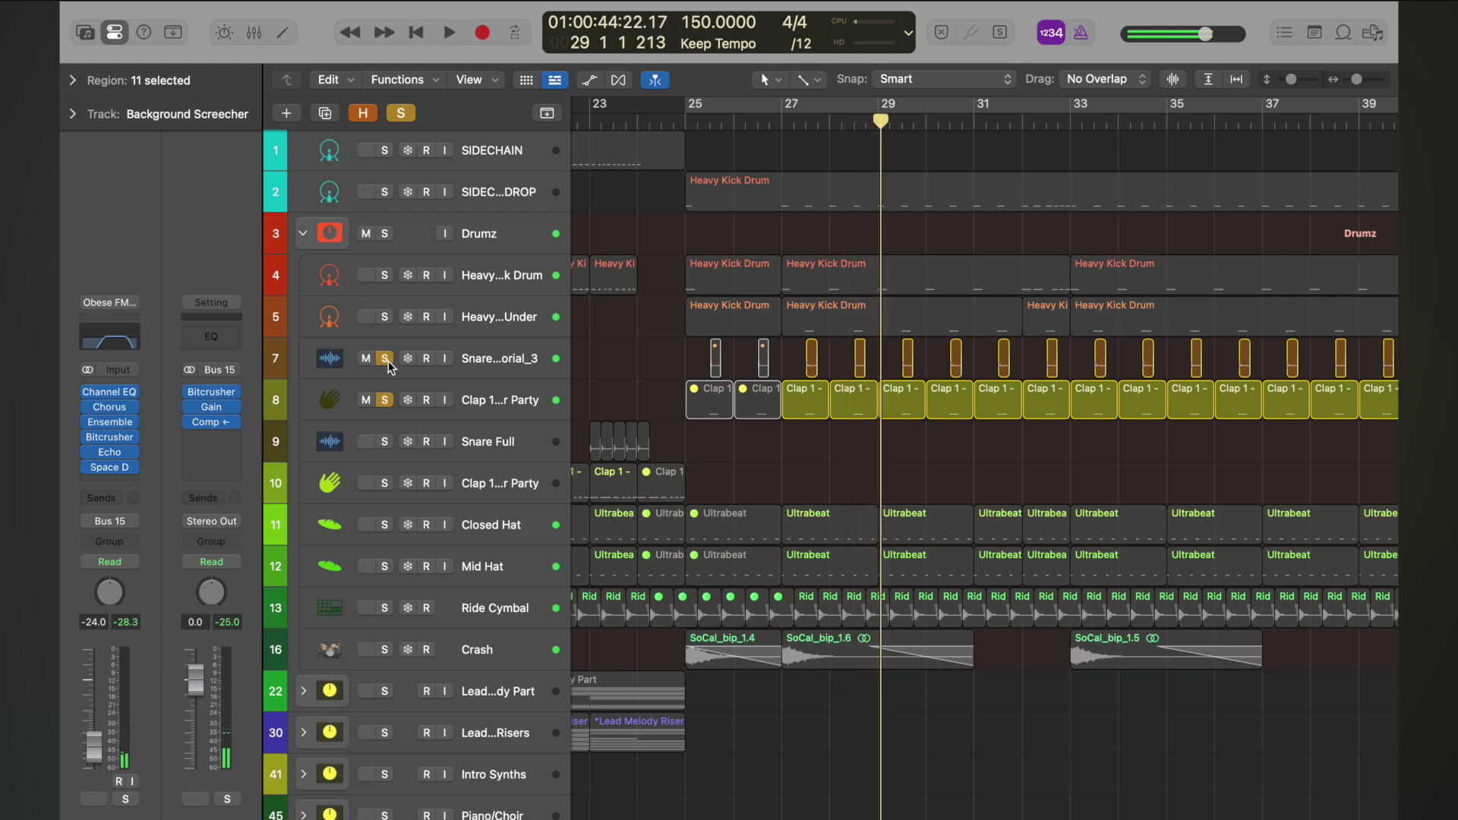
- Select the soloed snare and clap tracks together and compare their channel strips in the Mixer
{"action": "left_click", "coordinate": [500, 355]}
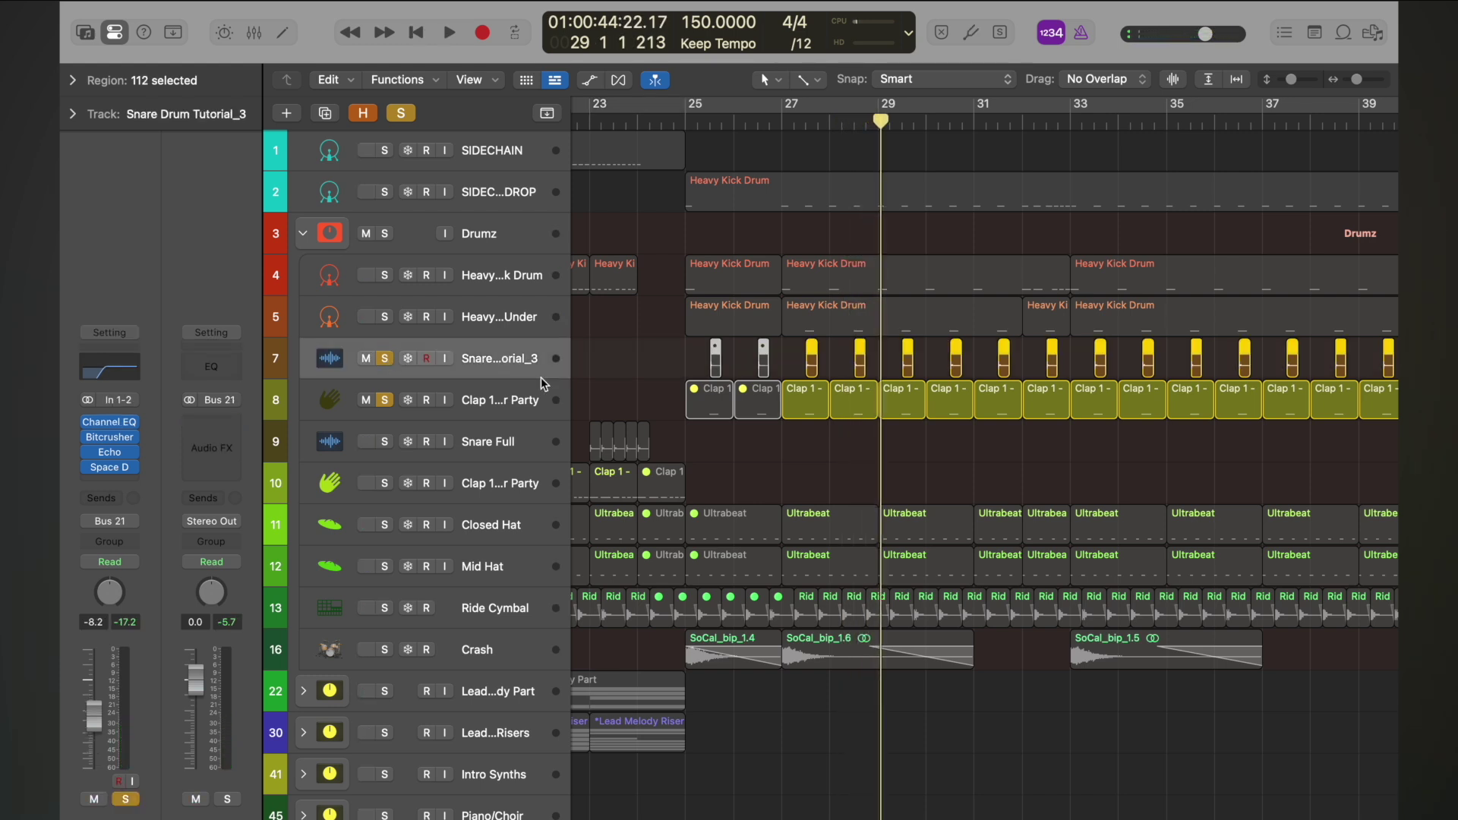
{"action": "left_click", "coordinate": [500, 406]}
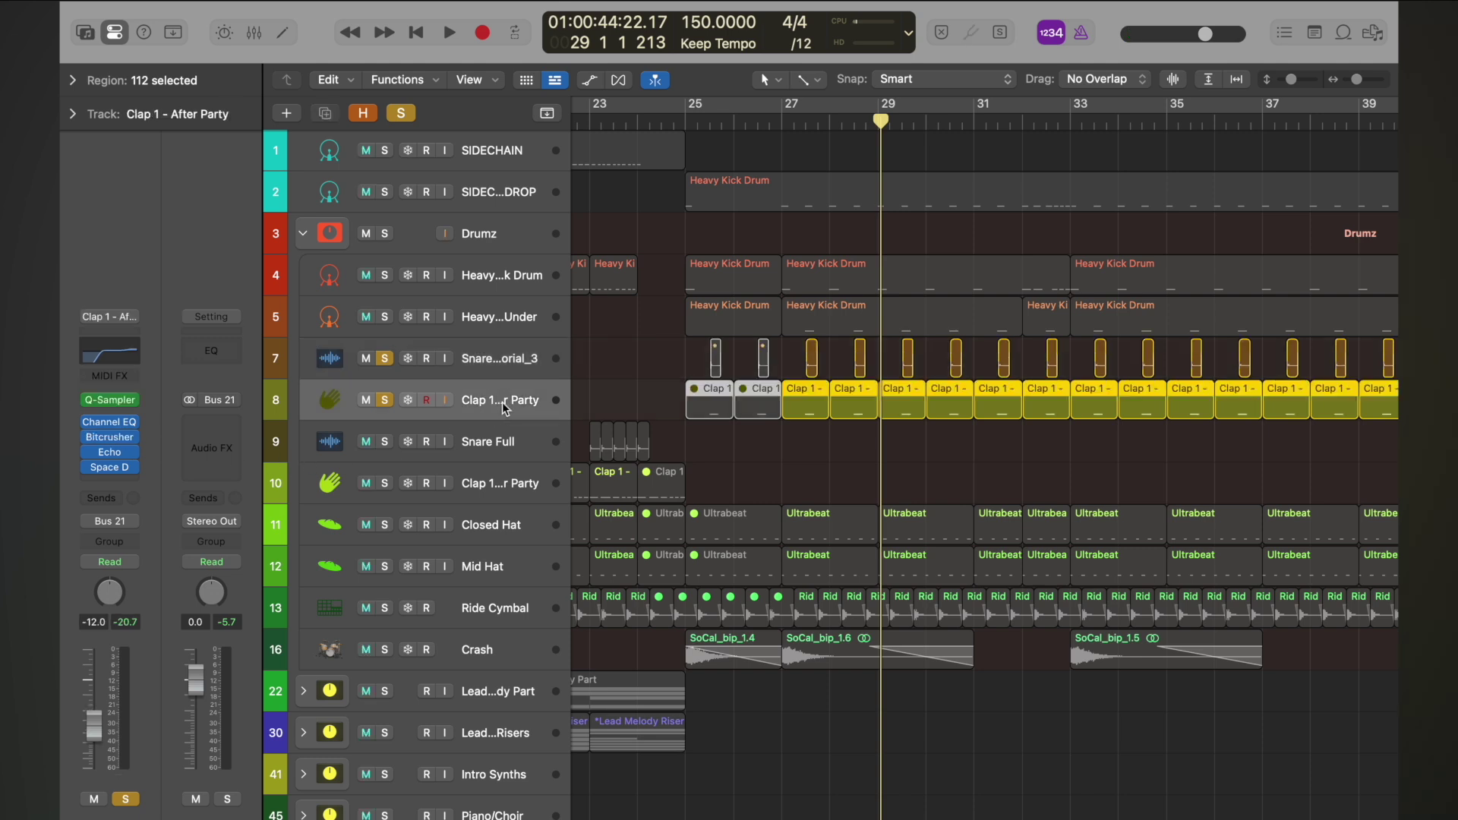
{"action": "left_click", "coordinate": [498, 354], "text": "shift"}
{"action": "key", "text": "x"}
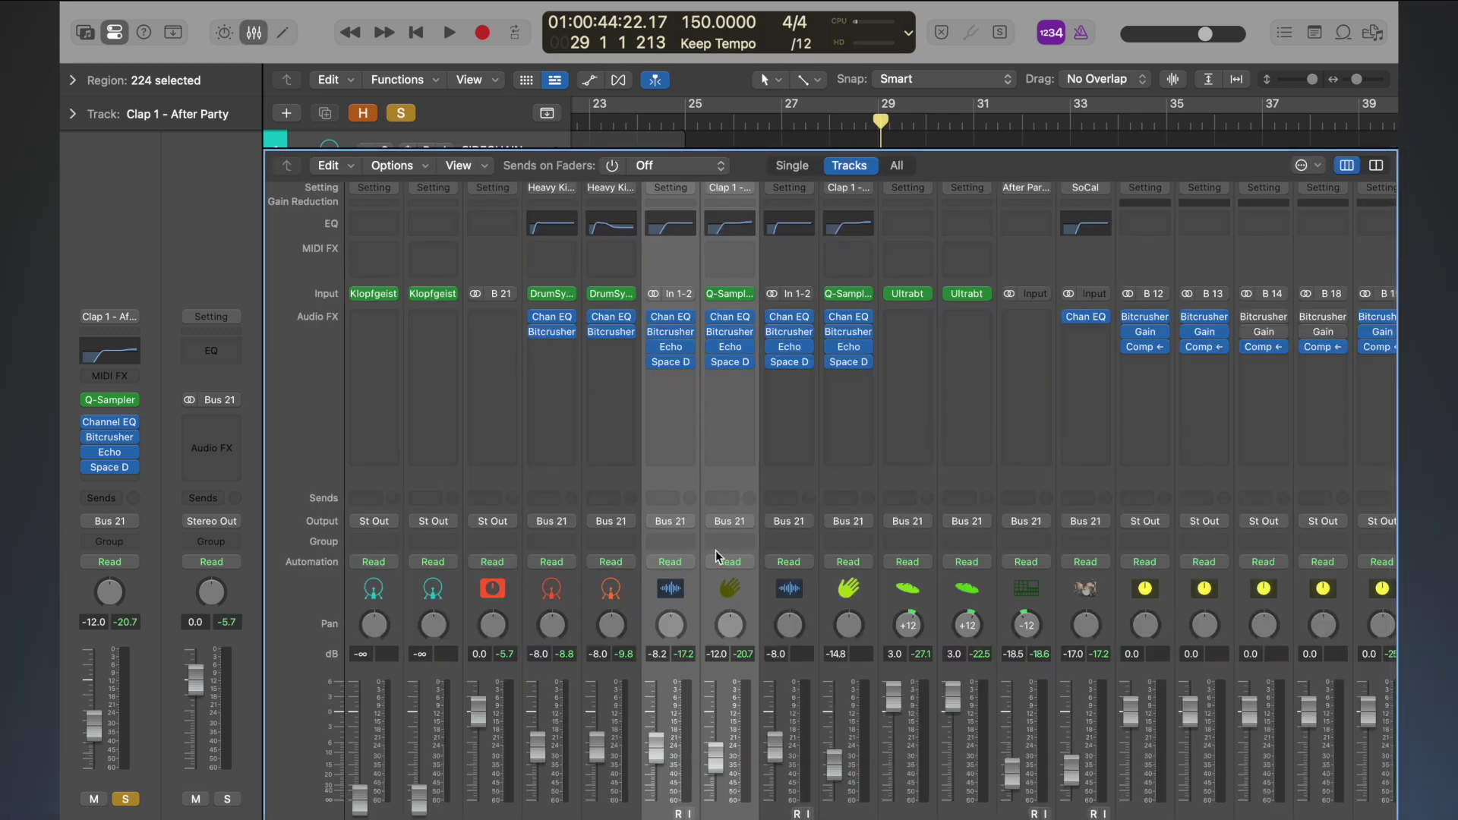
{"action": "key", "text": "p"}
{"action": "key", "text": "p"}
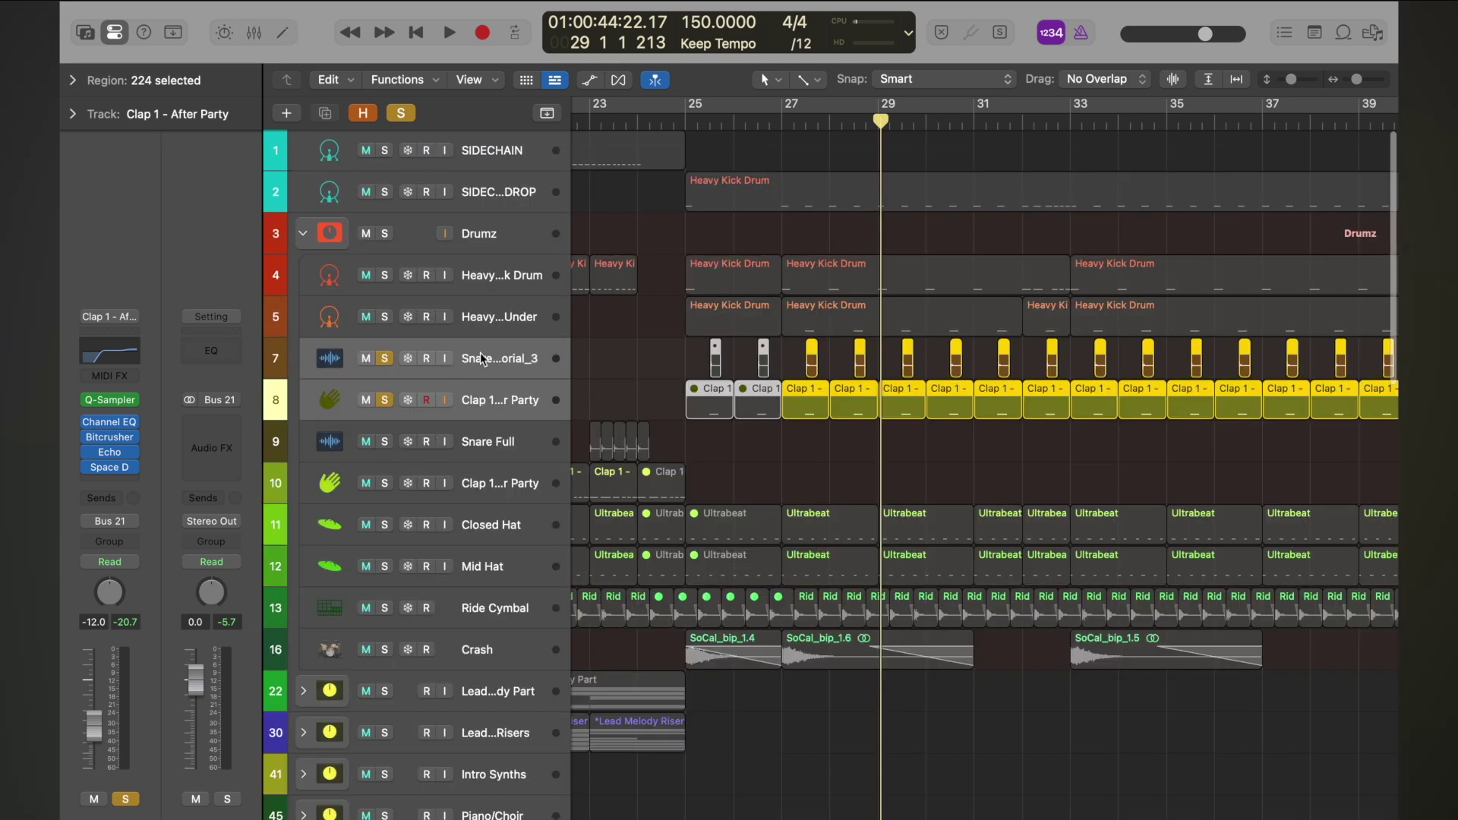
- Select the Snare Drum Tutorial_3 and Clap 1 - After Party tracks together, review their Mixer faders, and take them out of solo
{"action": "left_click", "coordinate": [483, 360]}
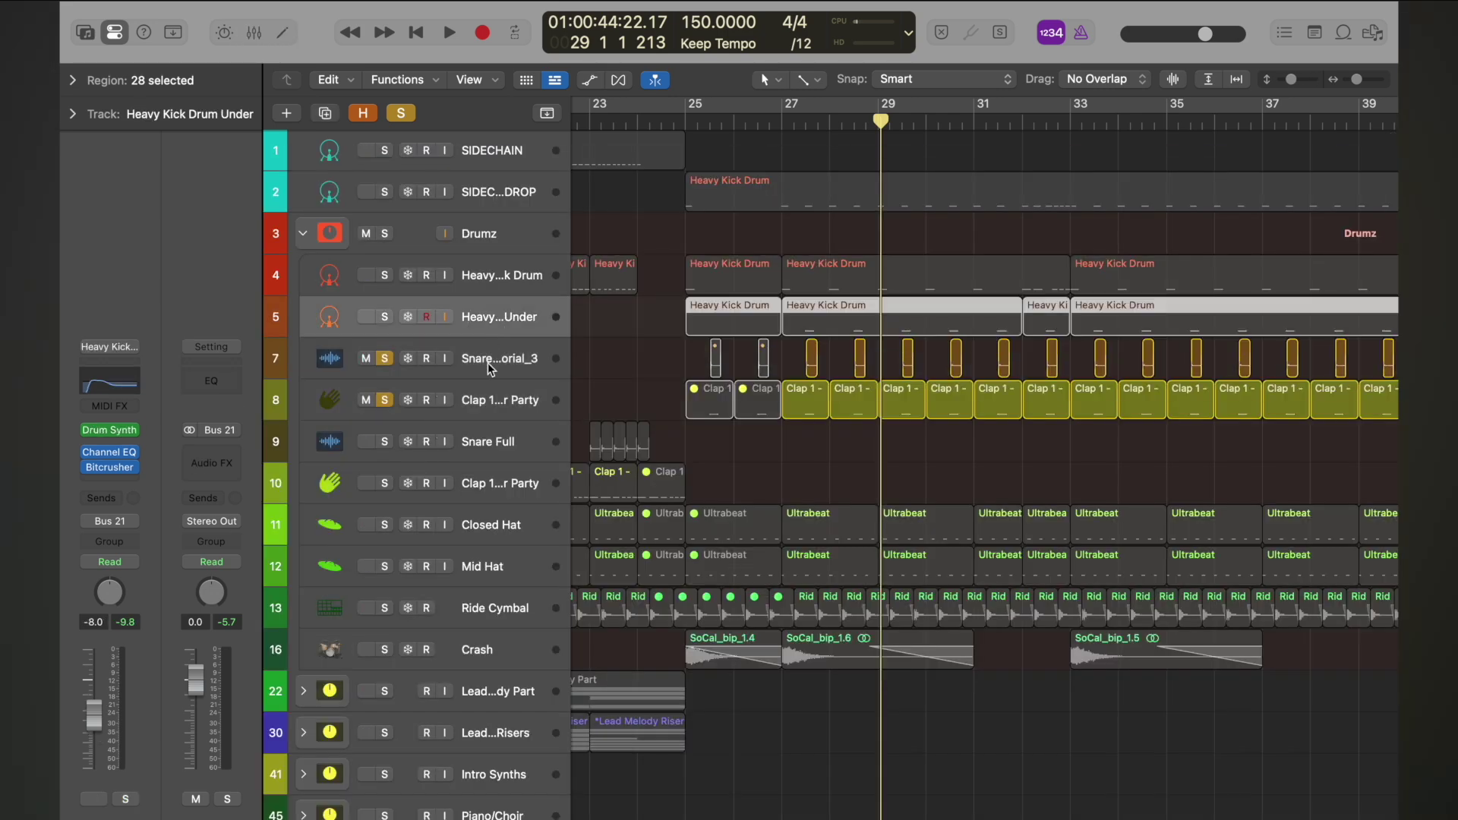
{"action": "left_click", "coordinate": [508, 408], "text": "shift"}
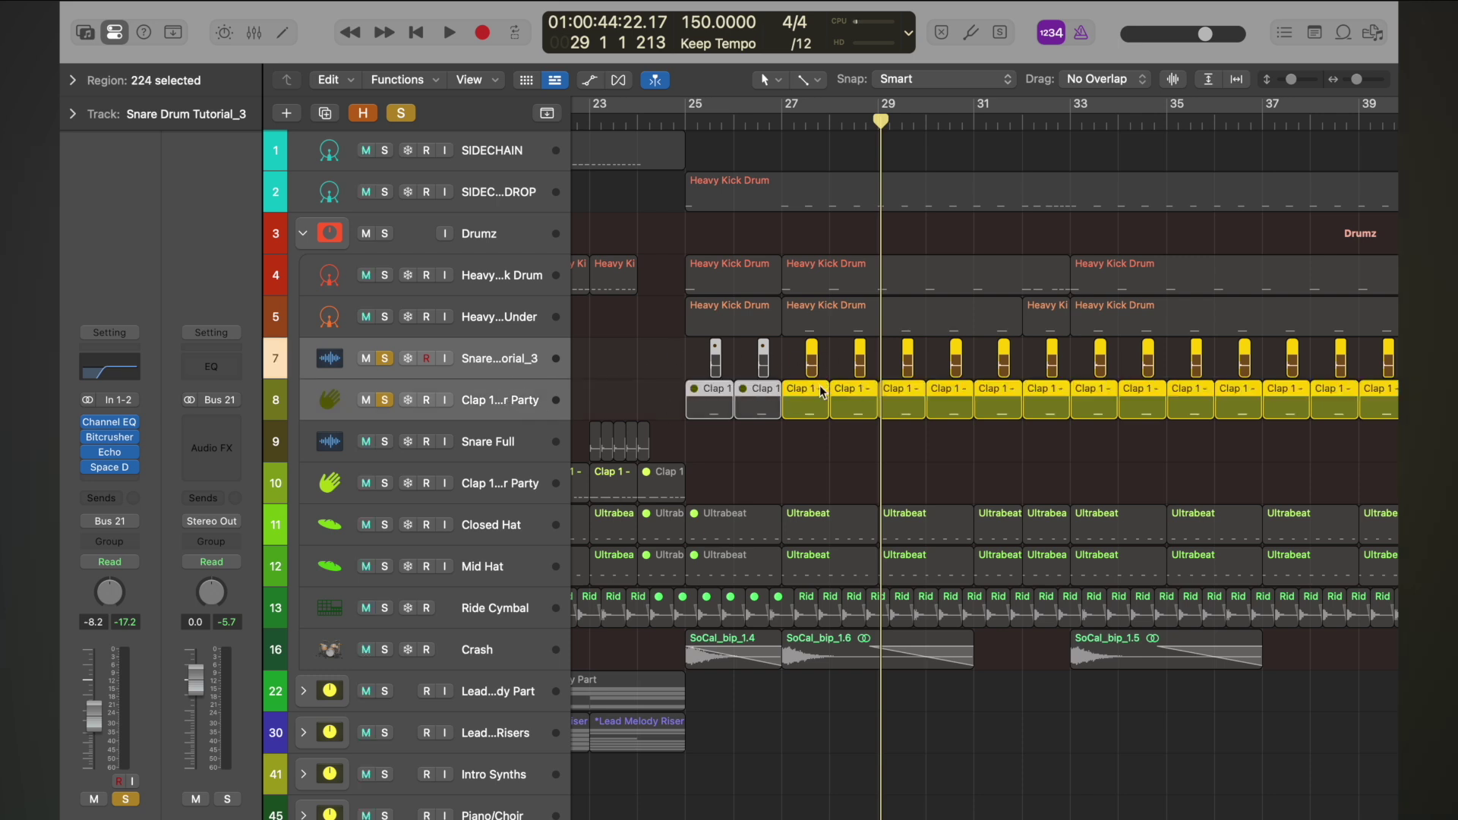
{"action": "key", "text": "x"}
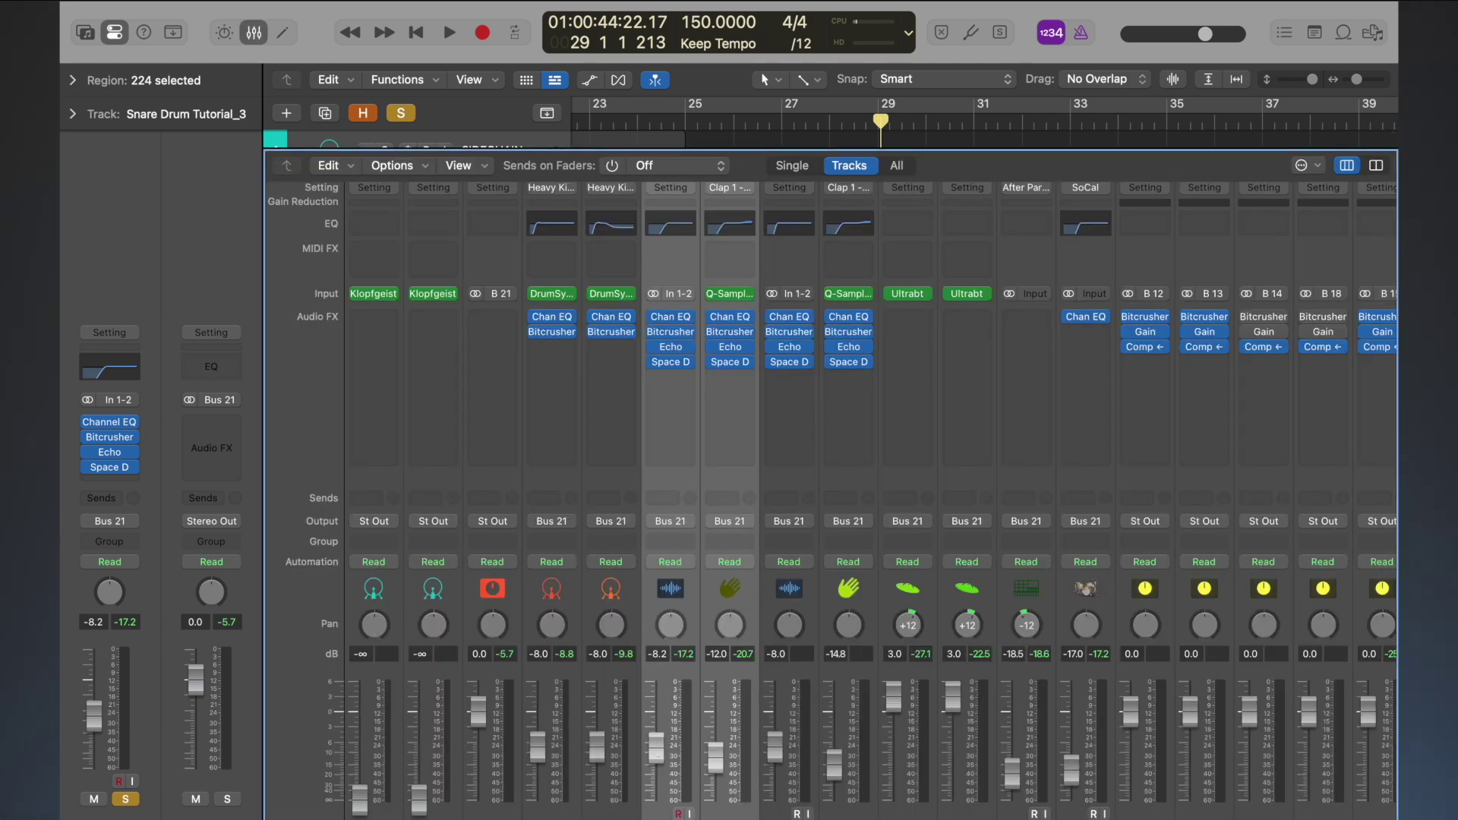
{"action": "left_click_drag", "start_coordinate": [655, 749], "coordinate": [660, 756]}
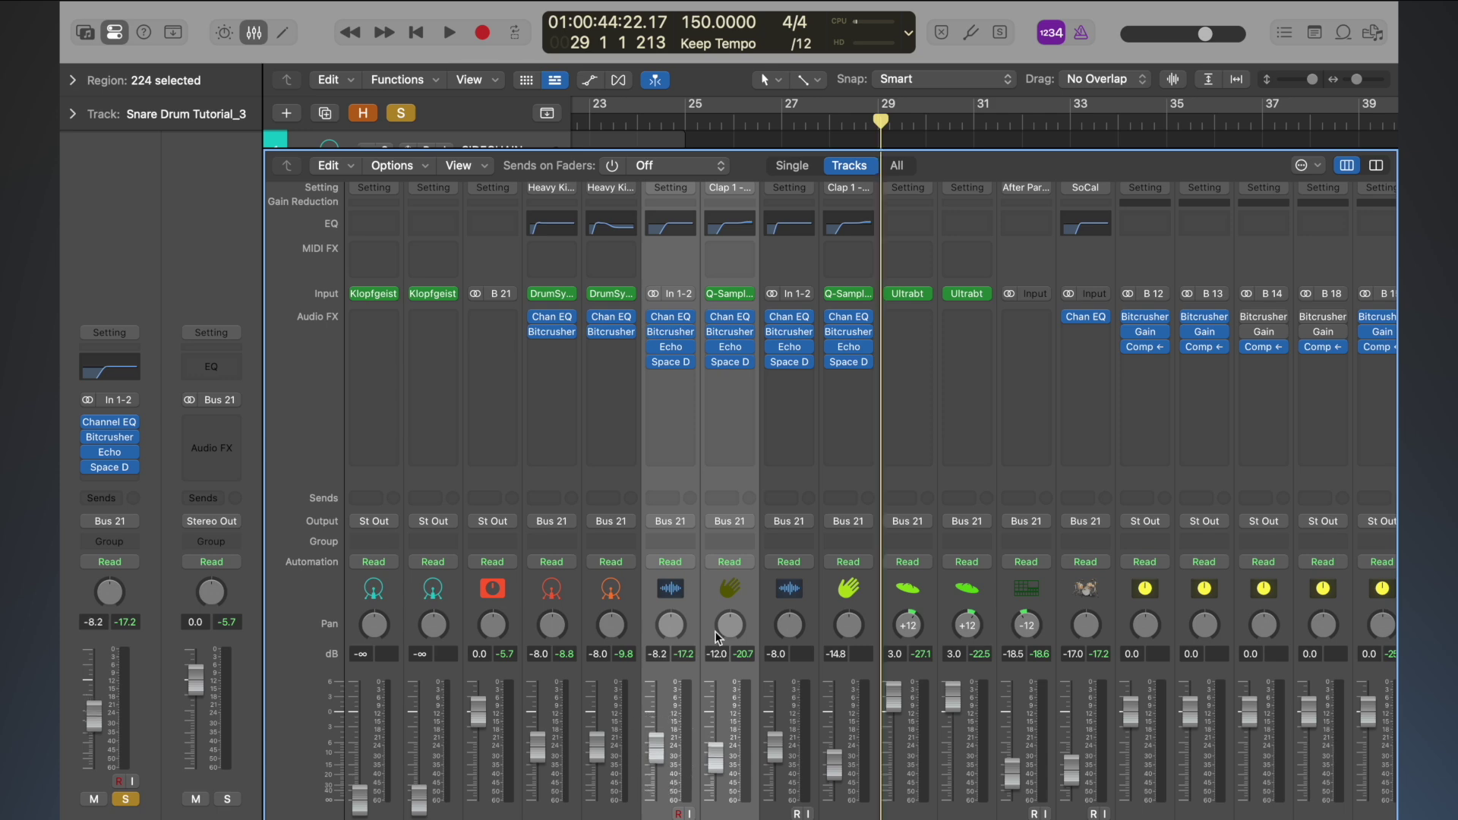
{"action": "key", "text": "x"}
{"action": "key", "text": "s"}
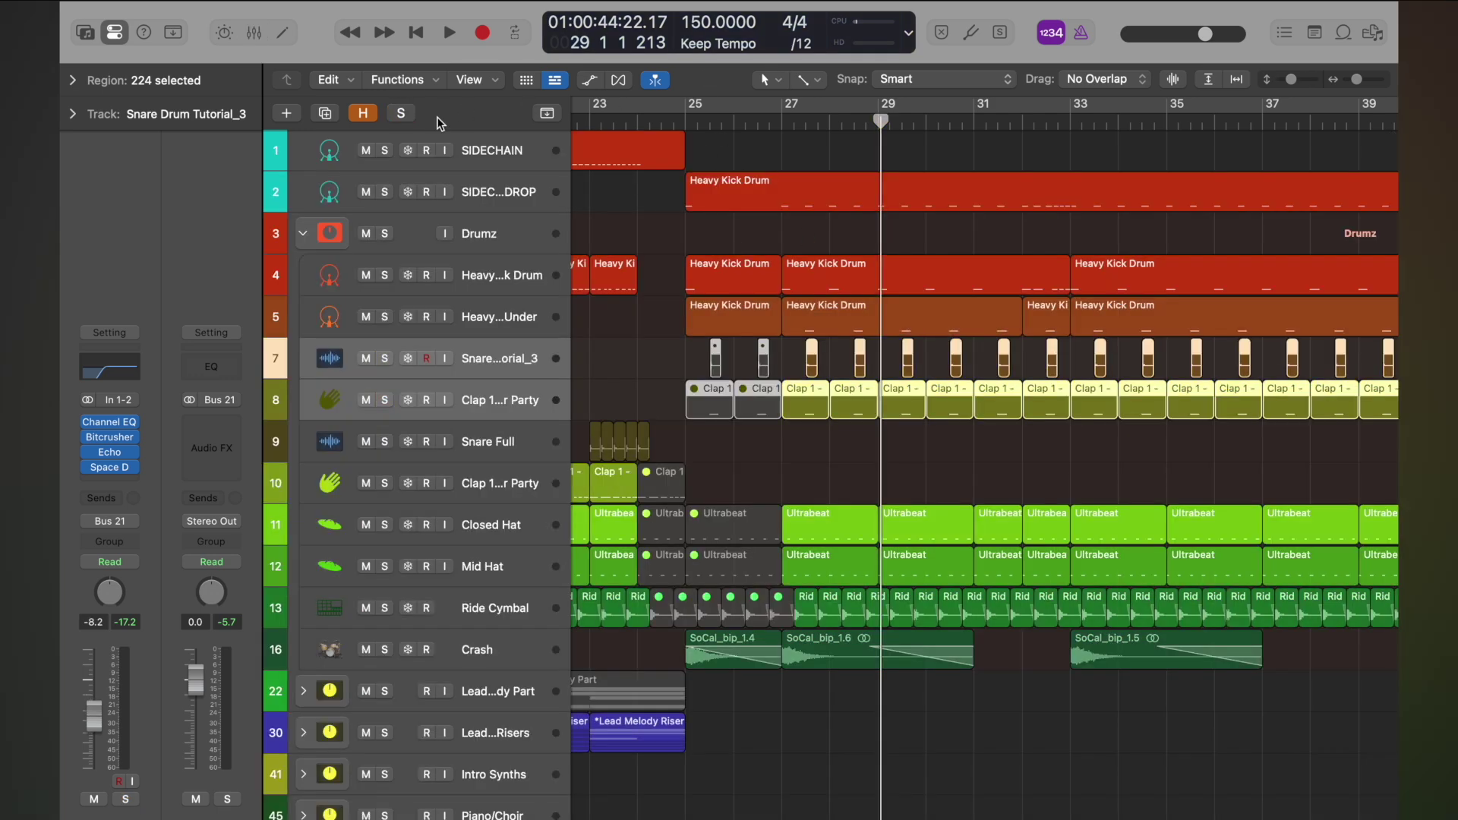
- Play the drop from bar 25 and raise the linked faders to -3.1 dB for the snare and -6.9 dB for the clap
{"action": "double_click", "coordinate": [682, 121]}
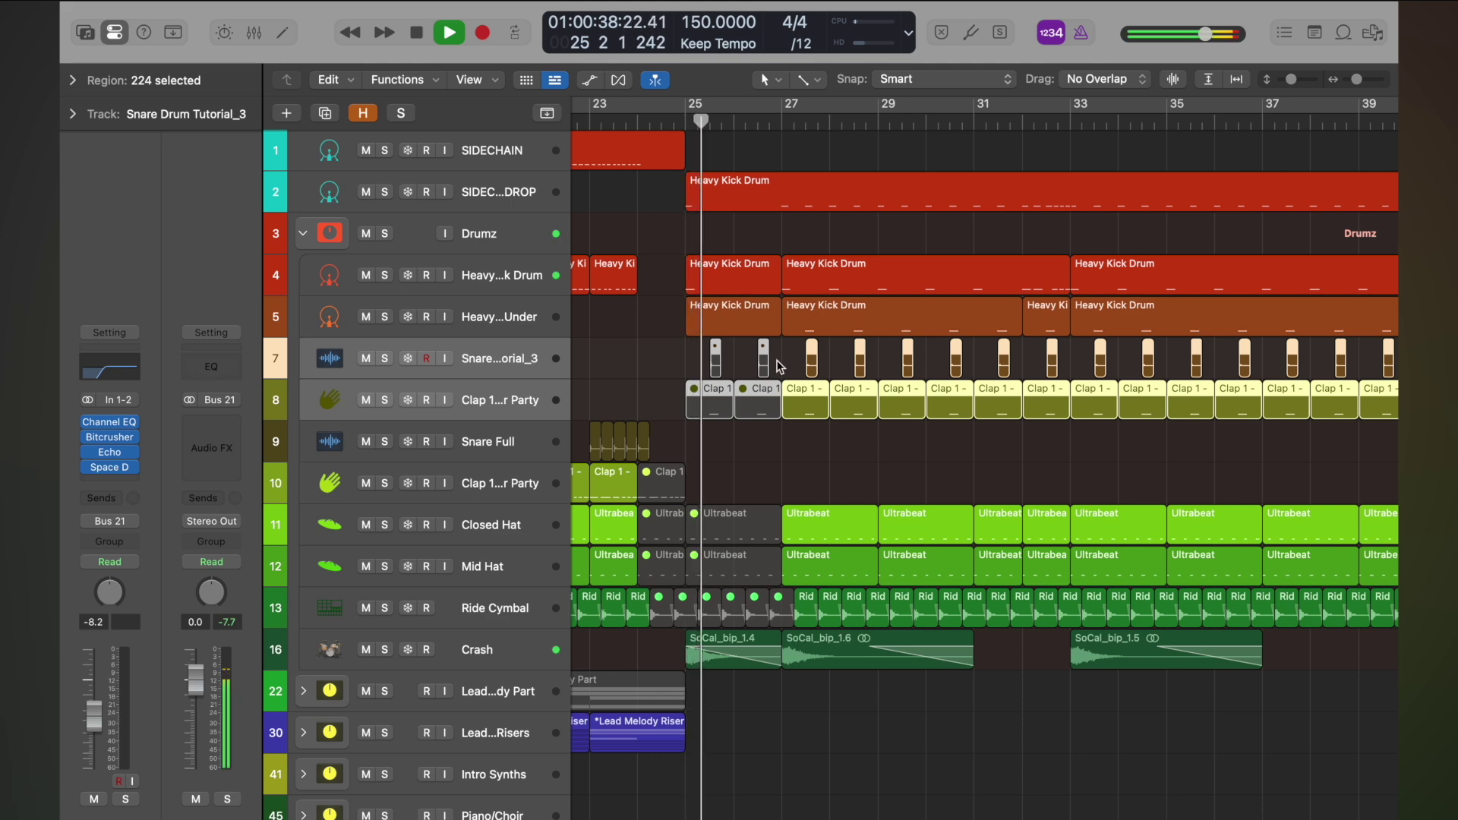
{"action": "scroll", "coordinate": [776, 361], "scroll_direction": "down", "scroll_amount": 2}
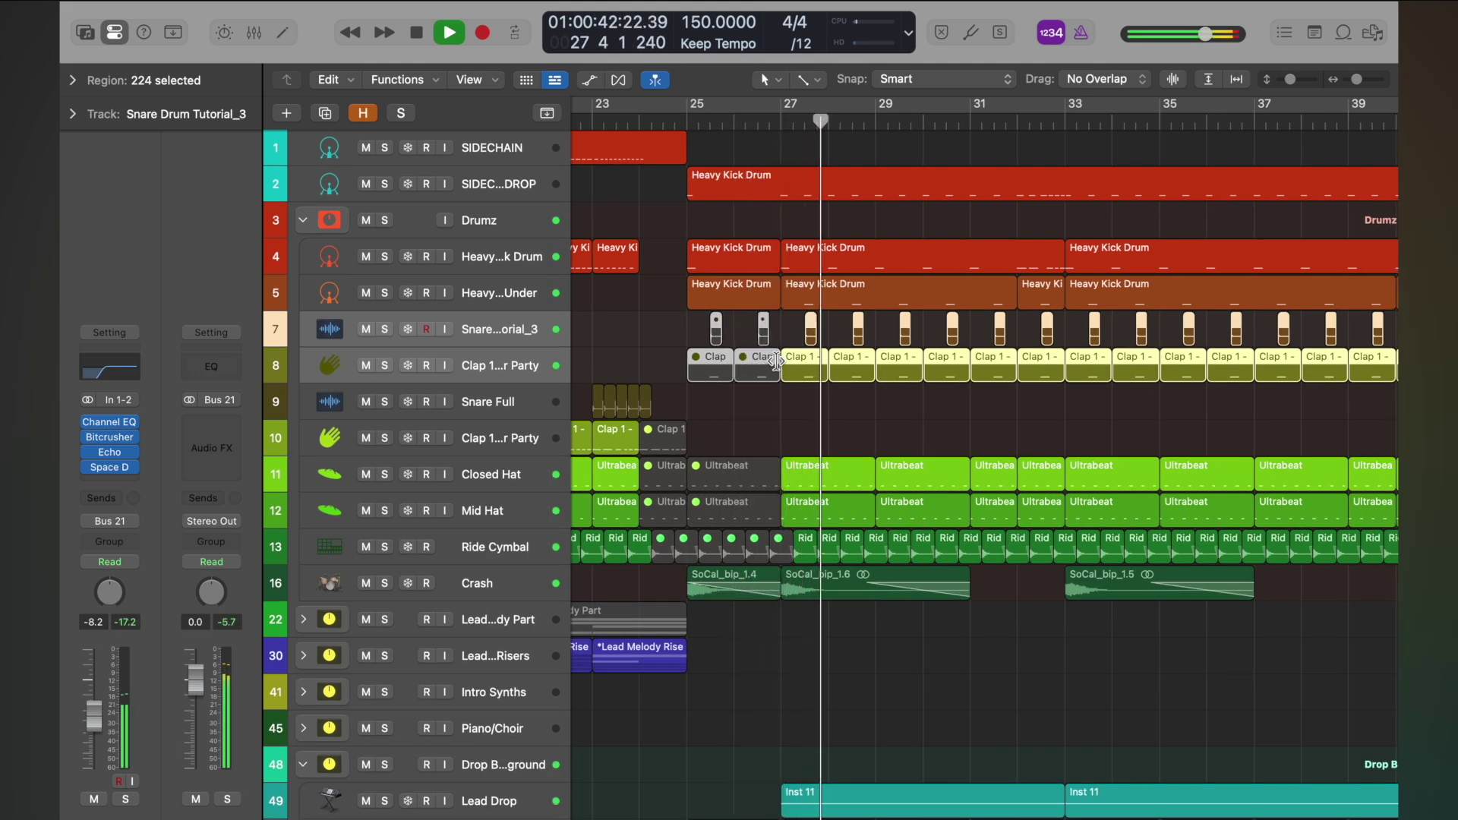
{"action": "key", "text": "x"}
{"action": "left_click_drag", "start_coordinate": [653, 751], "coordinate": [657, 704]}
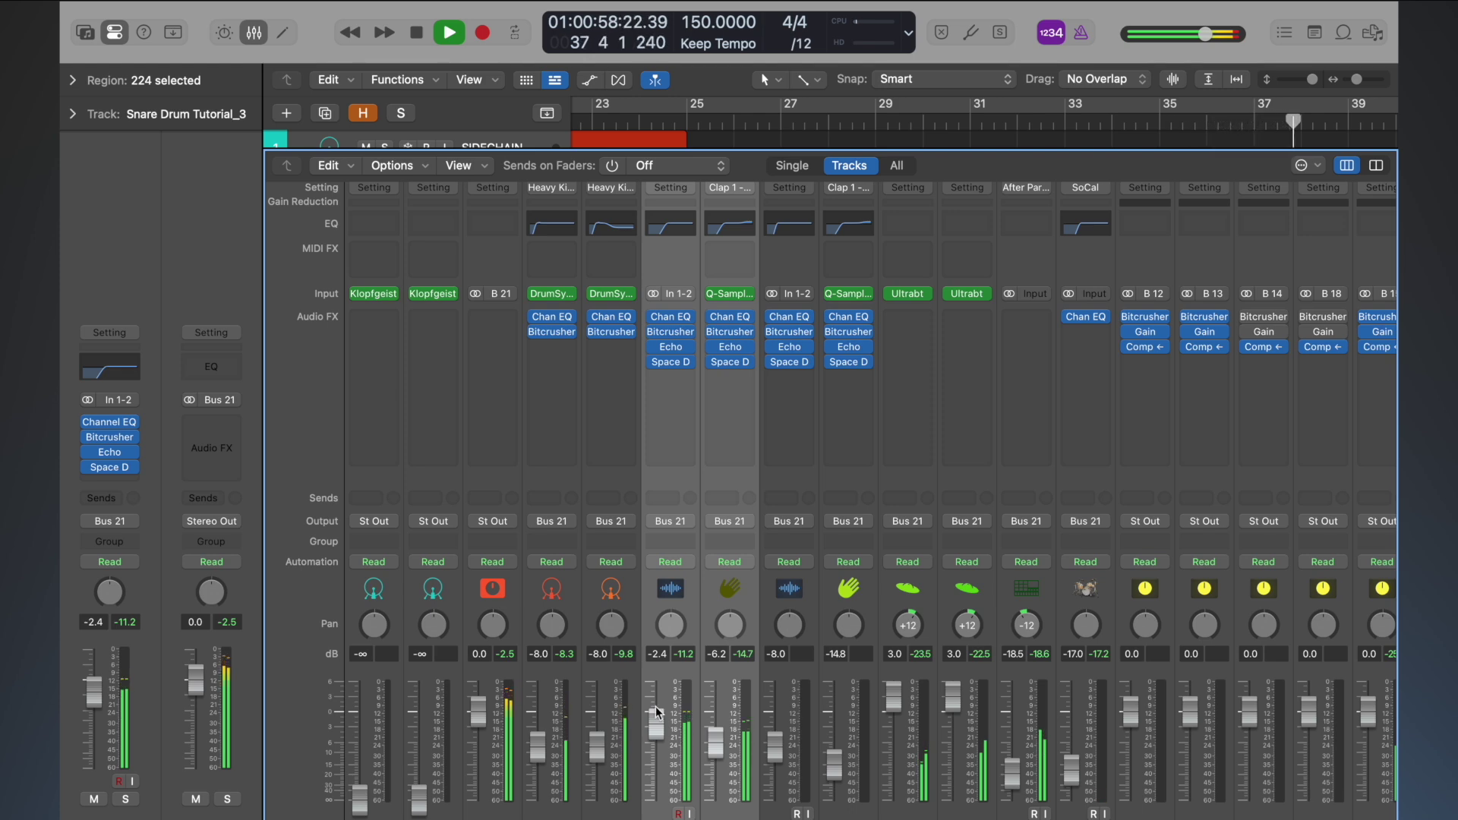
{"action": "left_click_drag", "start_coordinate": [658, 711], "coordinate": [657, 713]}
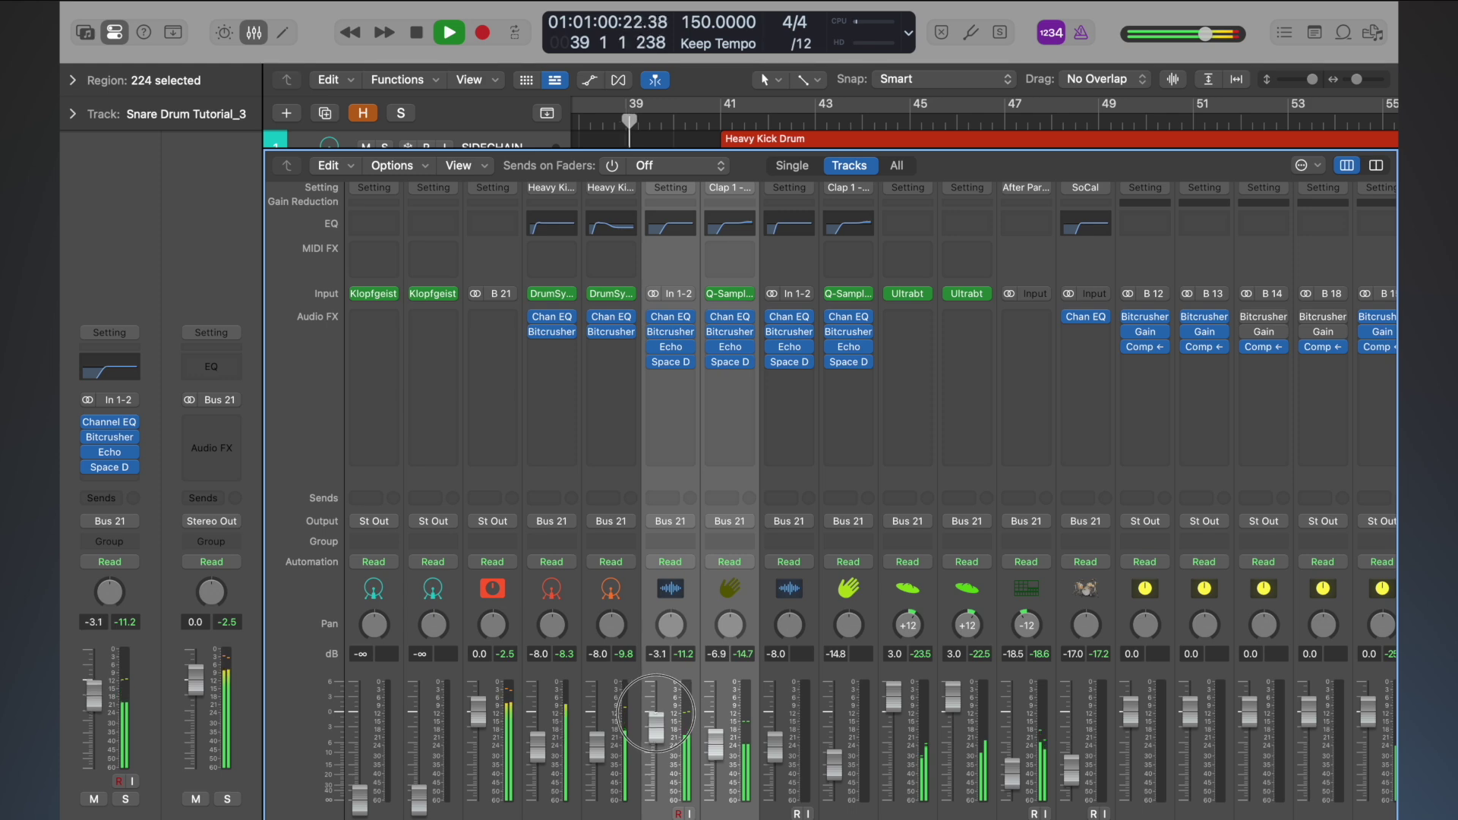
{"action": "key", "text": "space"}
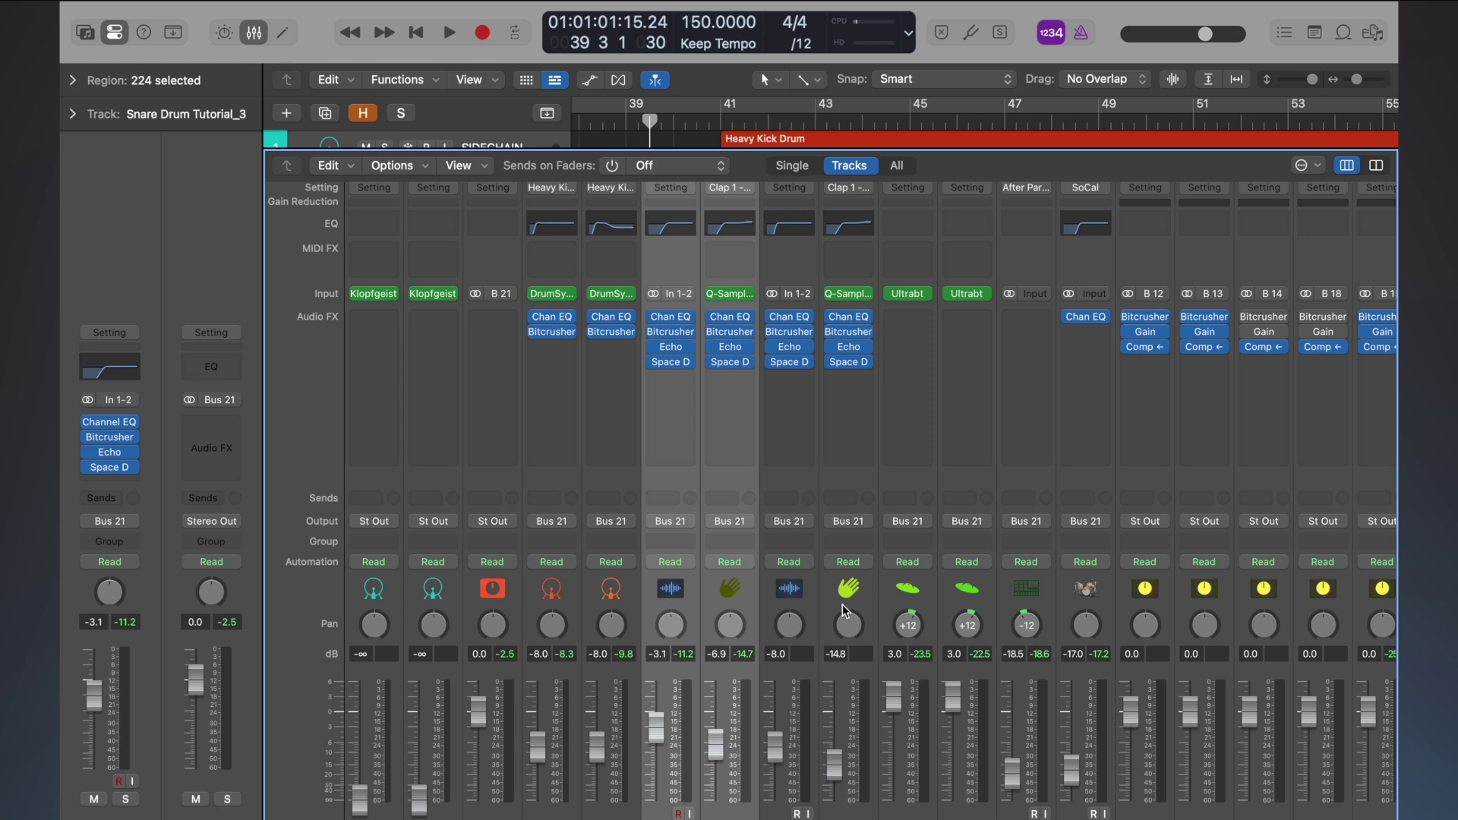
- Listen to the drop with the raised snare and clap, from around bar 35 and again from bar 27
{"action": "key", "text": "x"}
{"action": "scroll", "coordinate": [796, 300], "scroll_direction": "left", "scroll_amount": 5}
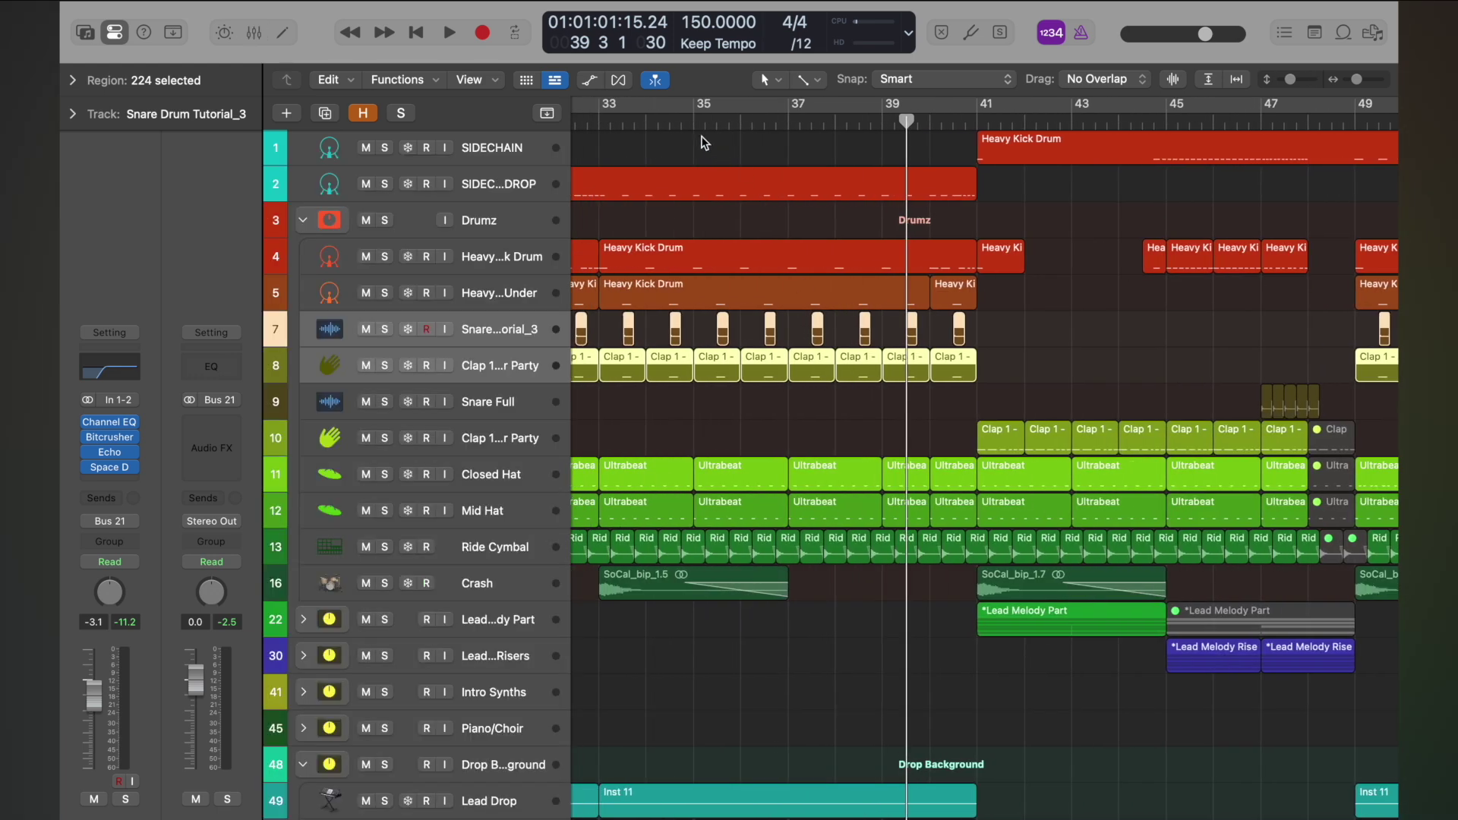
{"action": "left_click", "coordinate": [687, 119]}
{"action": "key", "text": "space"}
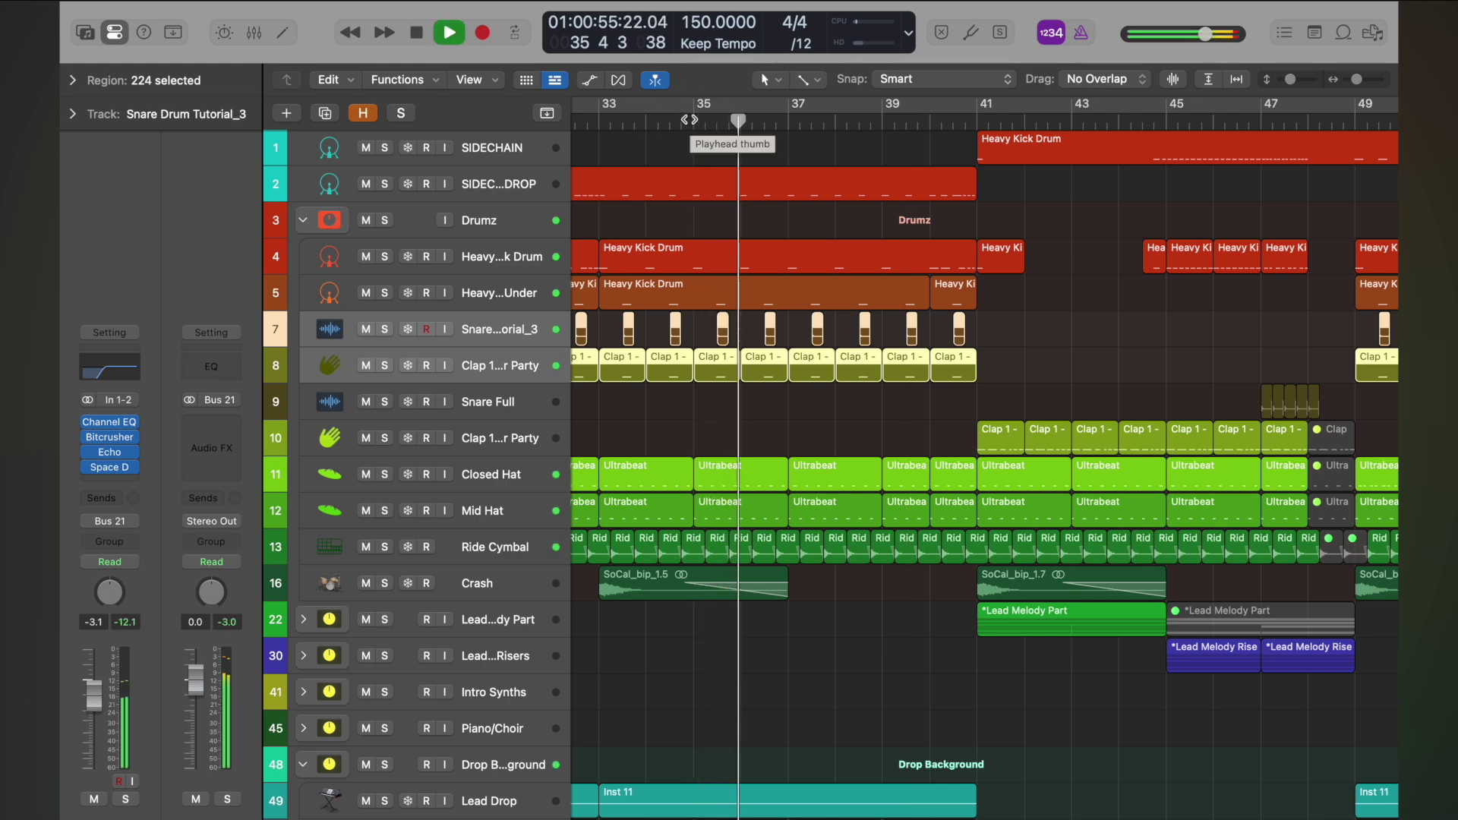
{"action": "scroll", "coordinate": [692, 122], "scroll_direction": "left", "scroll_amount": 3}
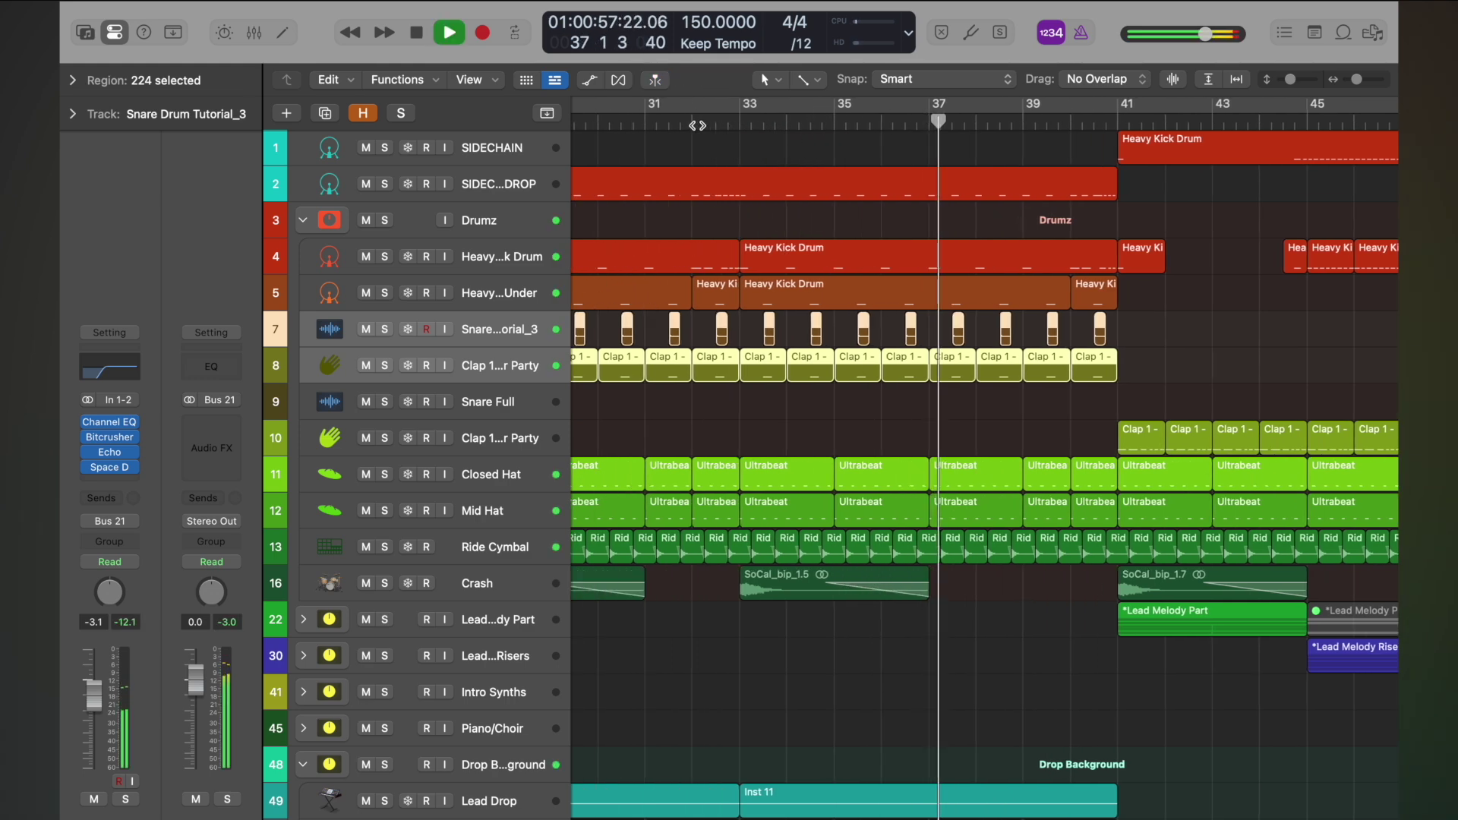
{"action": "scroll", "coordinate": [736, 144], "scroll_direction": "left", "scroll_amount": 5}
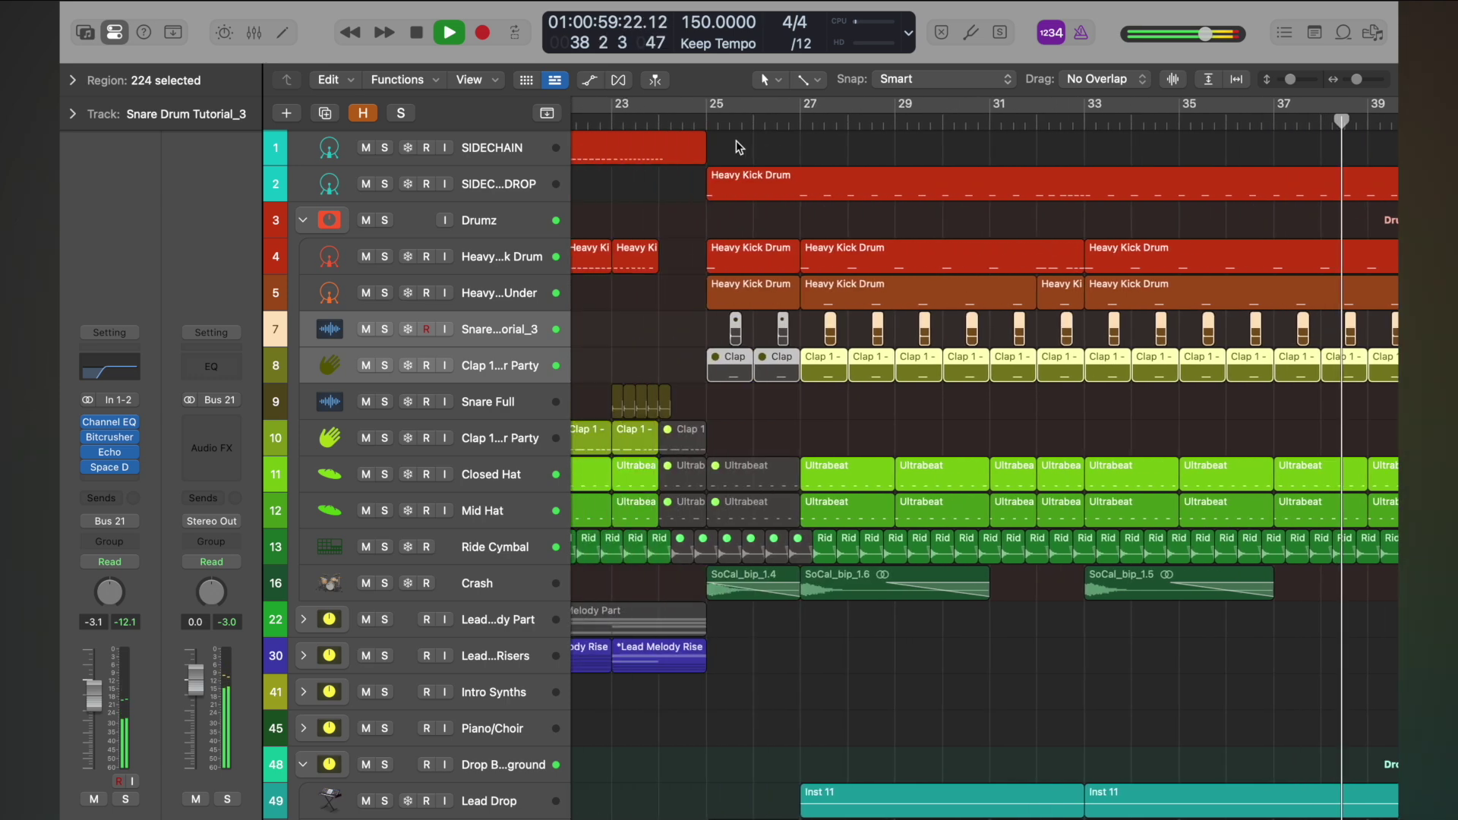
{"action": "scroll", "coordinate": [739, 147], "scroll_direction": "left", "scroll_amount": 1}
{"action": "left_click", "coordinate": [840, 120]}
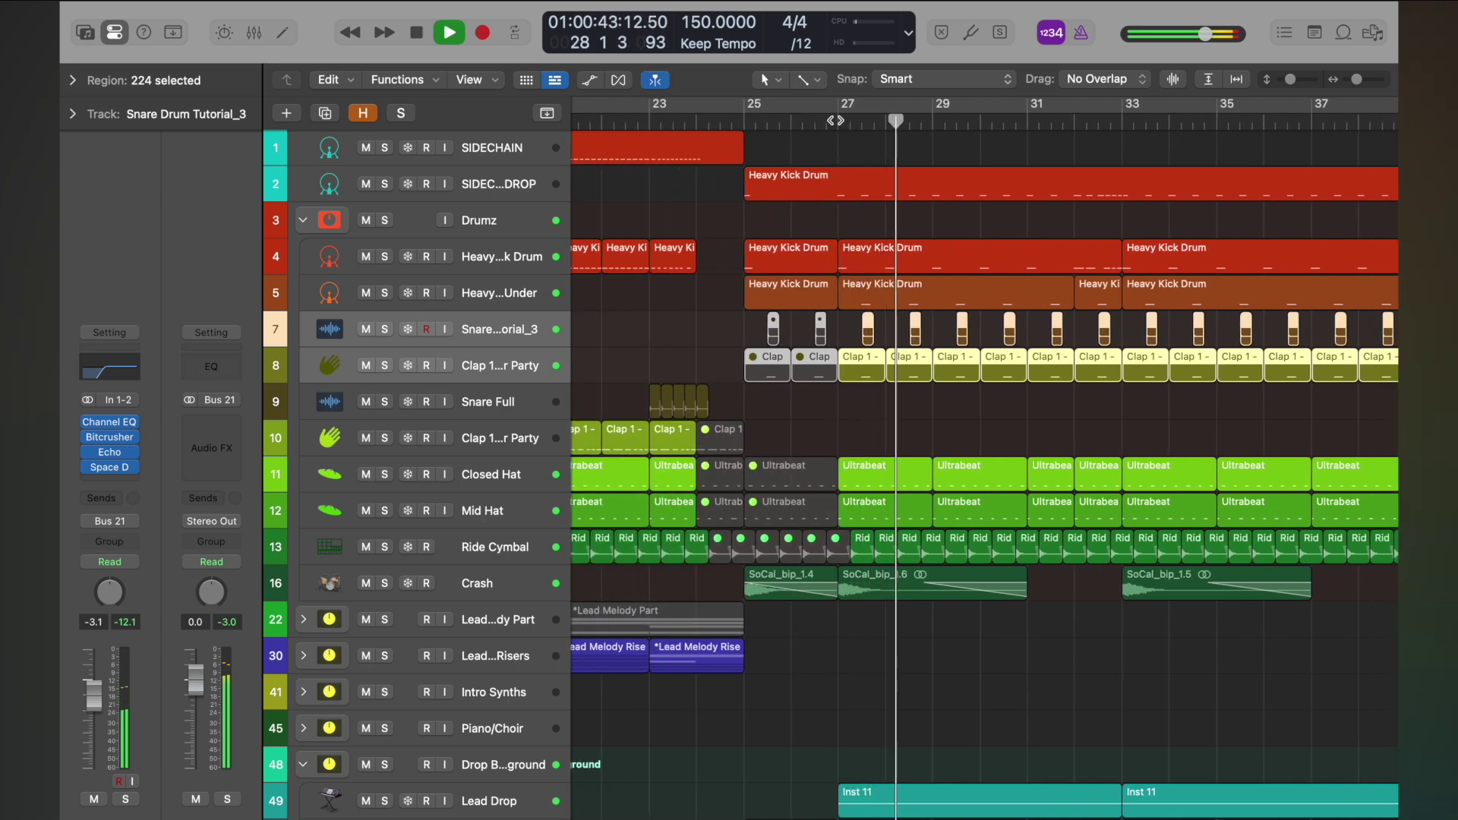
{"action": "key", "text": "space"}
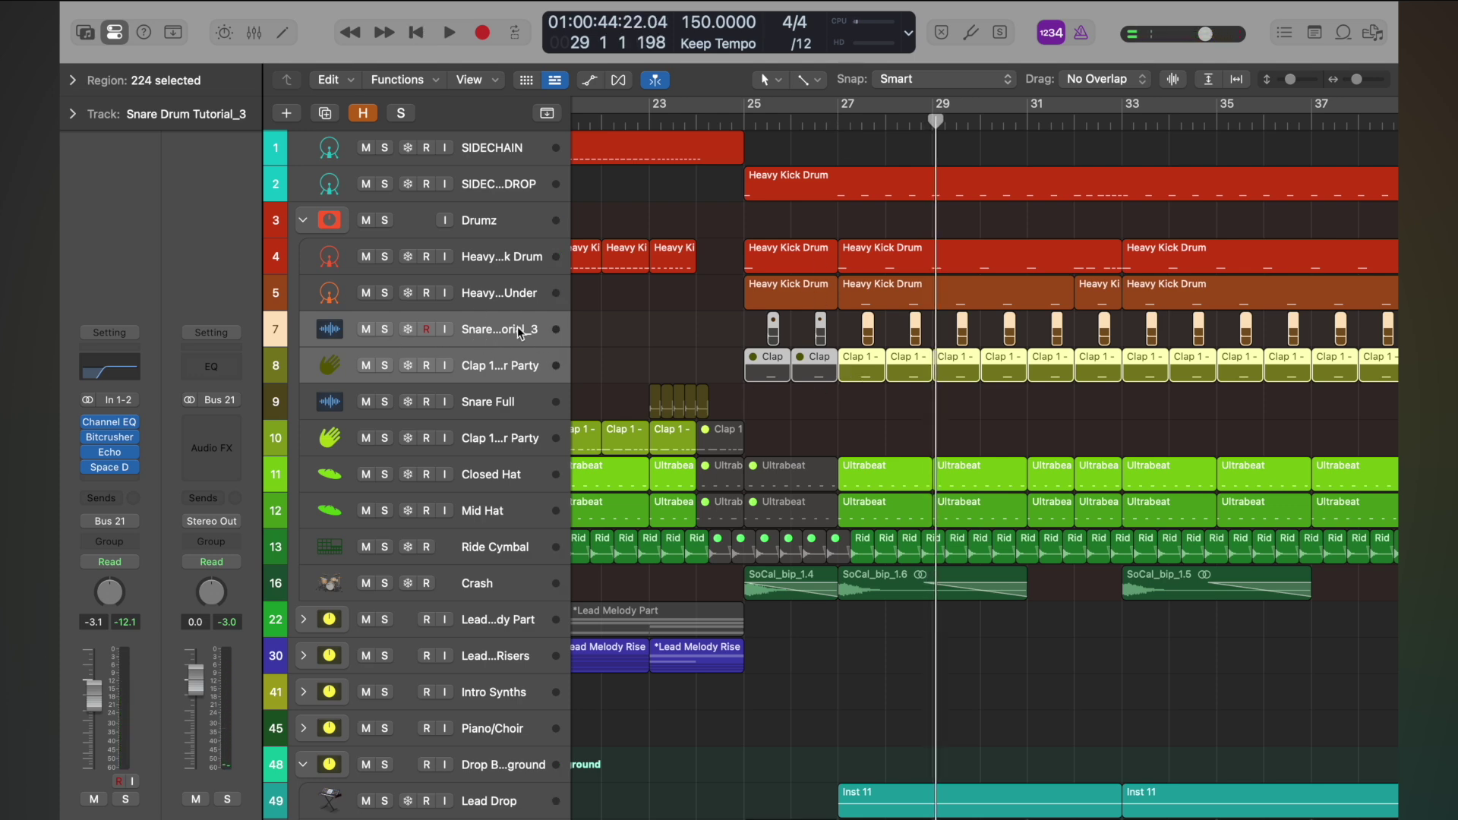
- Solo the snare and clap tracks together with Heavy Kick Drum Under, and enlarge the tracks at the drop
{"action": "key", "text": "x"}
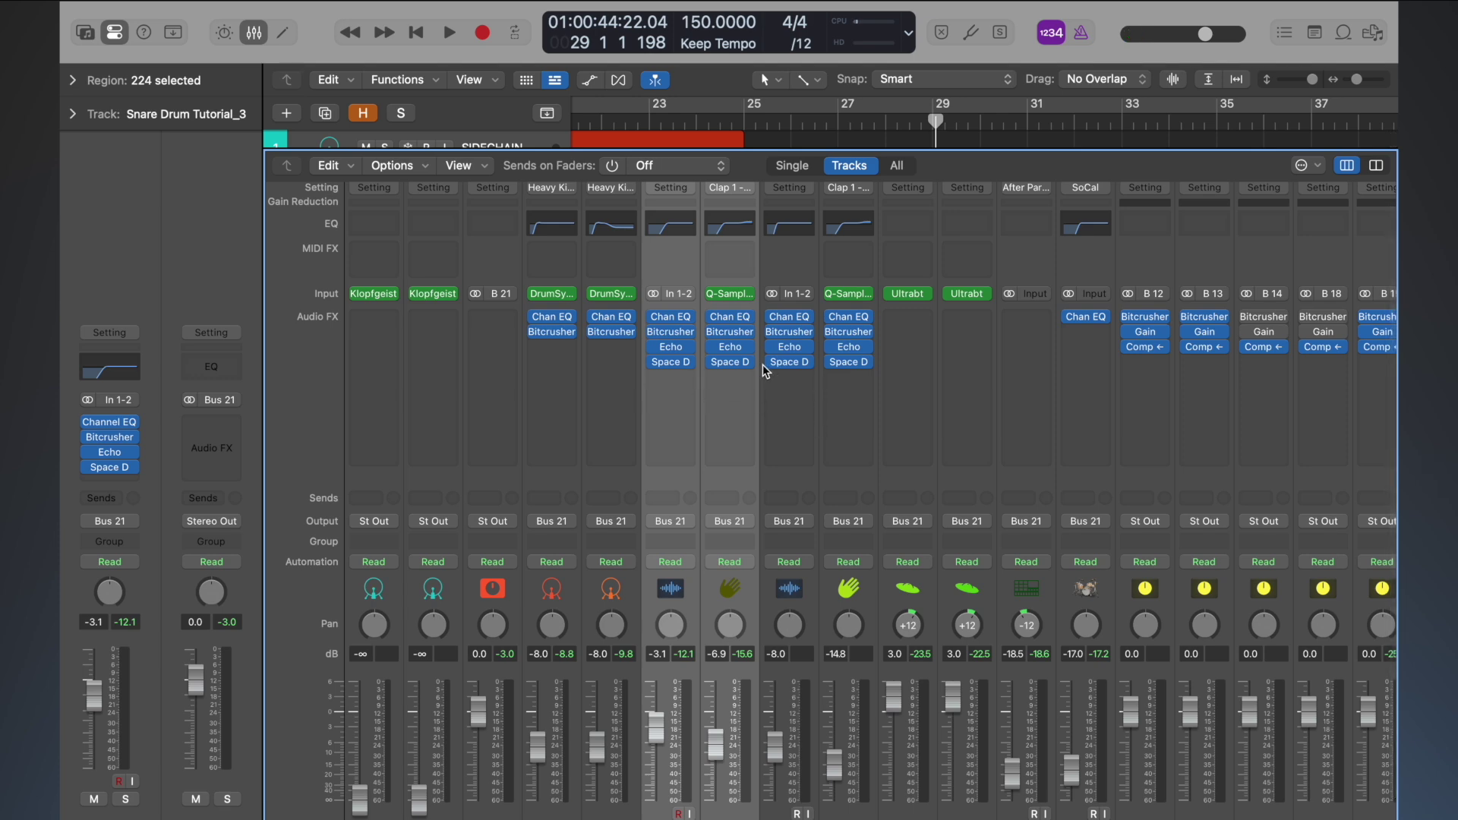
{"action": "scroll", "coordinate": [761, 368], "scroll_direction": "down", "scroll_amount": 2}
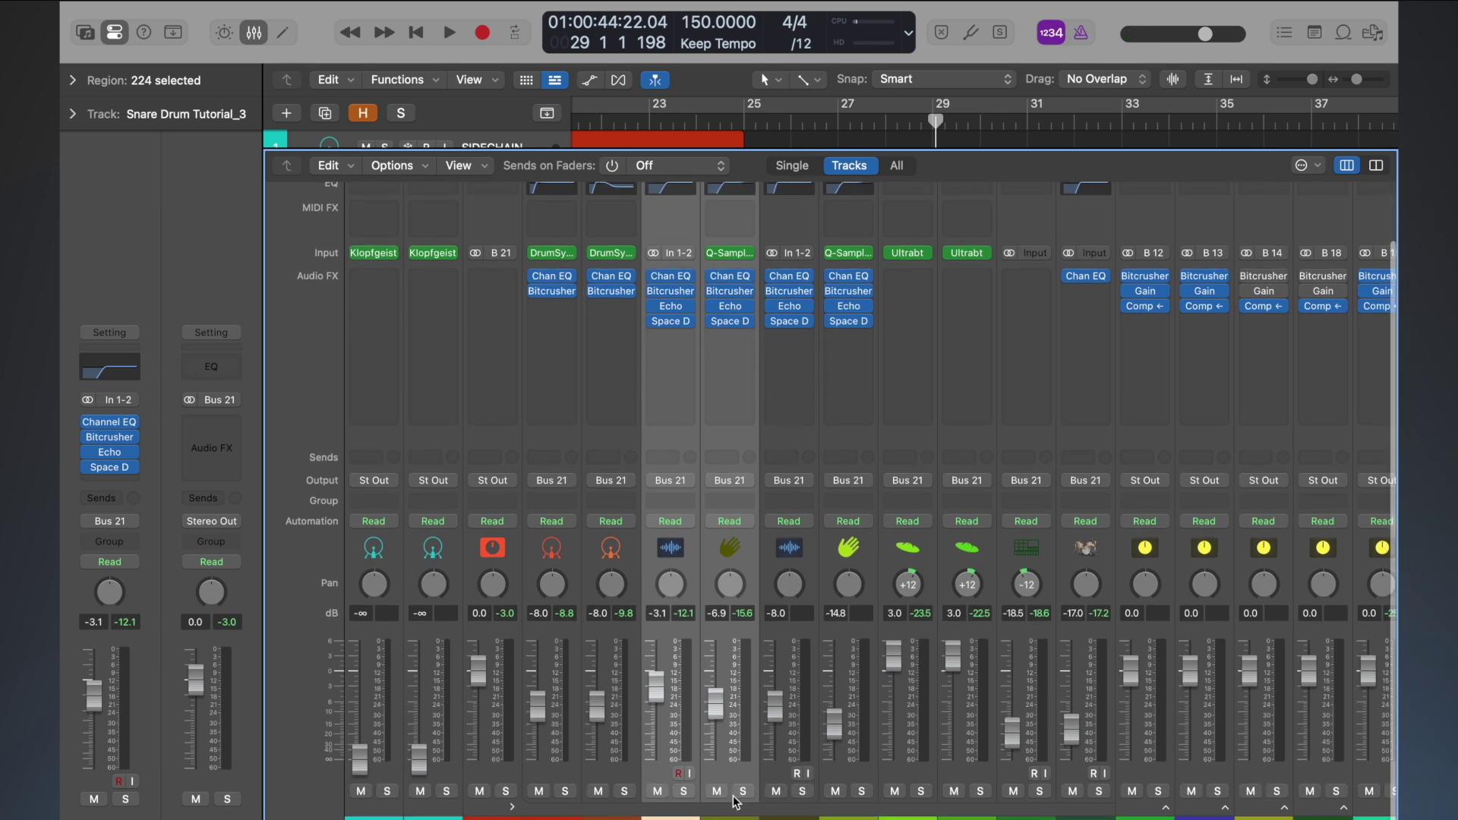
{"action": "left_click", "coordinate": [744, 793]}
{"action": "key", "text": "p"}
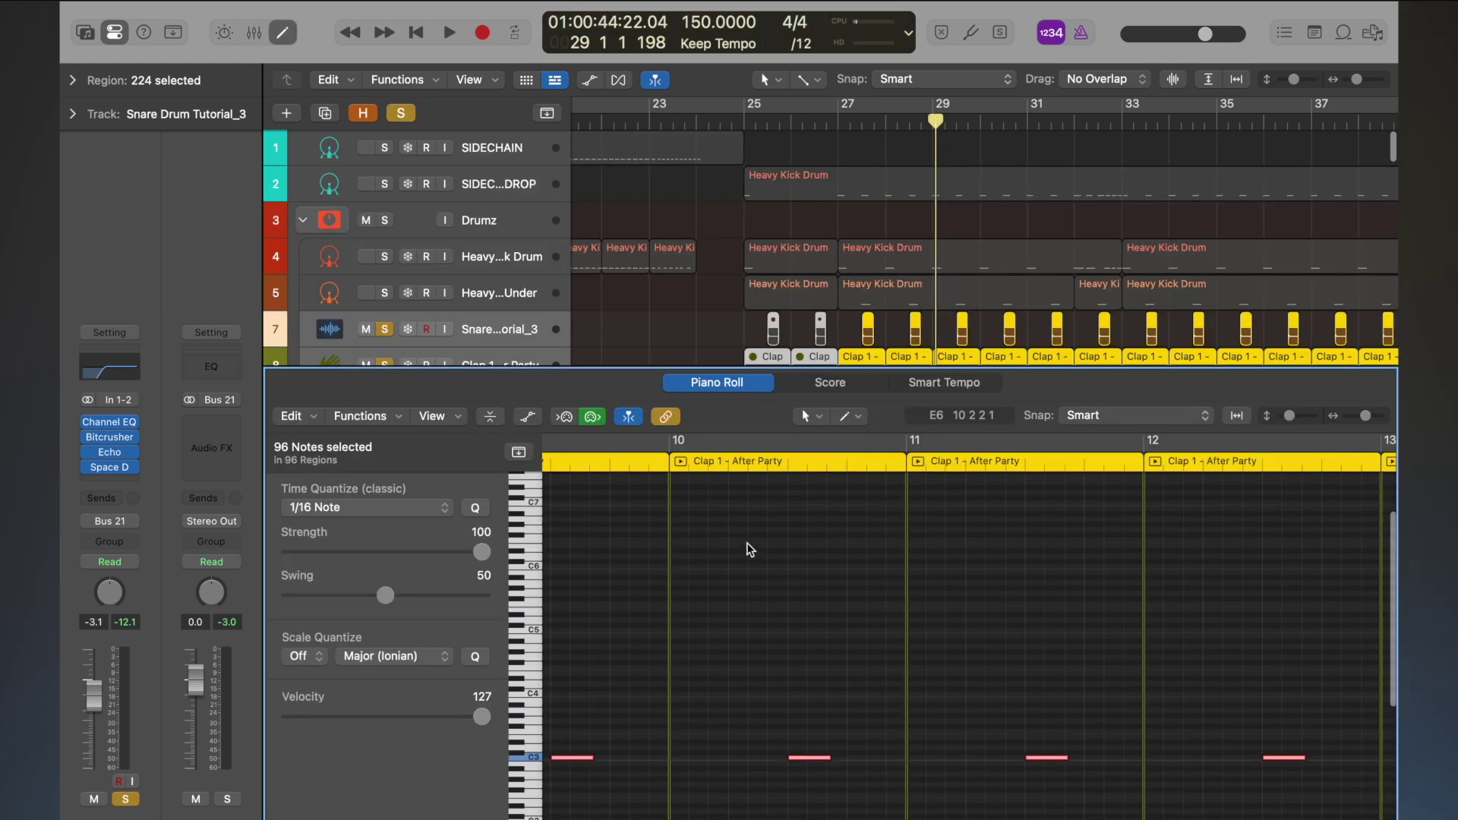
{"action": "key", "text": "p"}
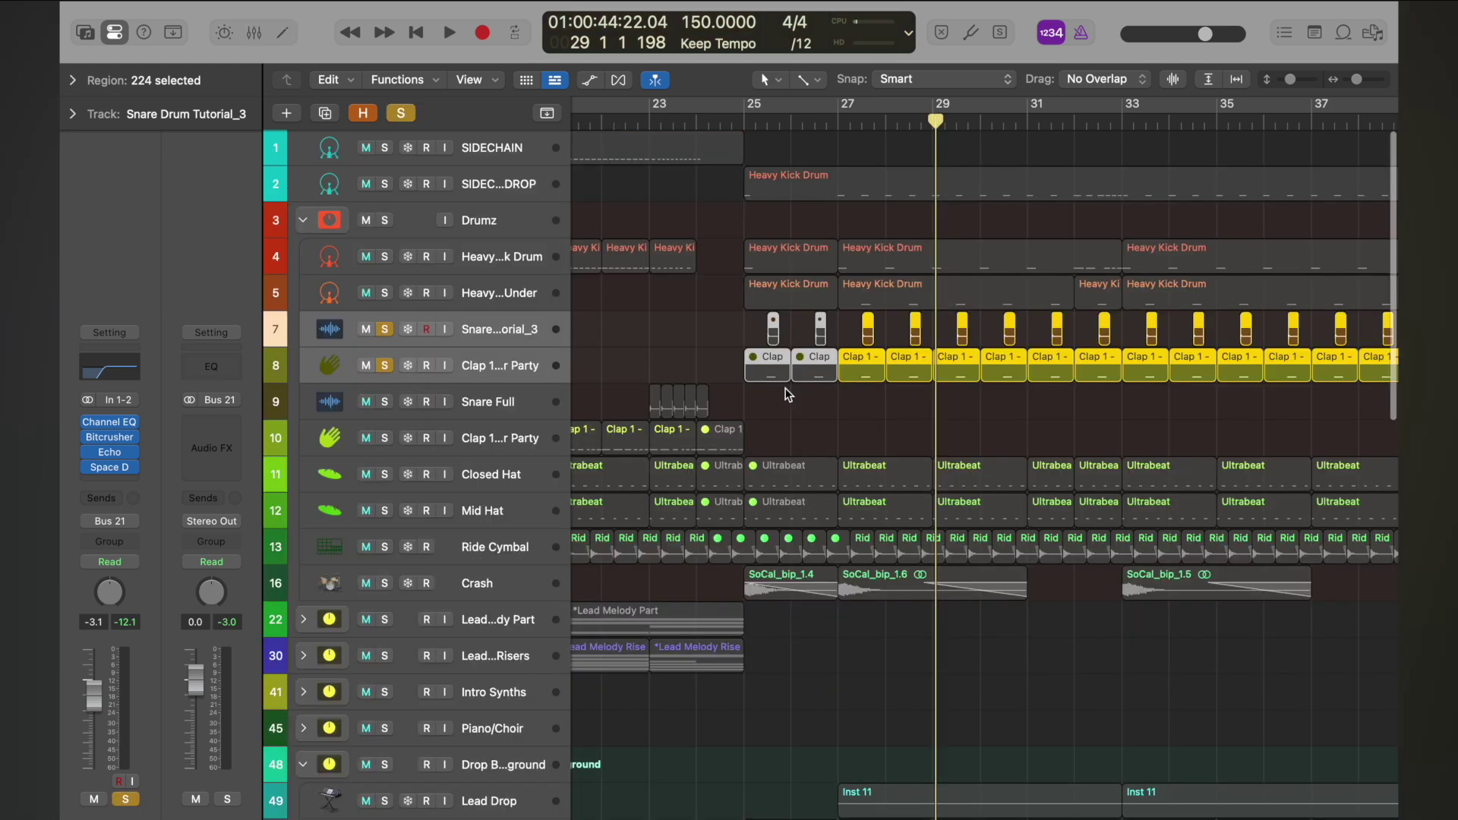
{"action": "left_click", "coordinate": [385, 293]}
{"action": "key", "text": "super+Down"}
{"action": "key", "text": "super+Right"}
- Play the soloed kick, snare and clap from bar 27, cancel the Software Update request, and take the snare and clap out of solo
{"action": "left_click", "coordinate": [807, 124]}
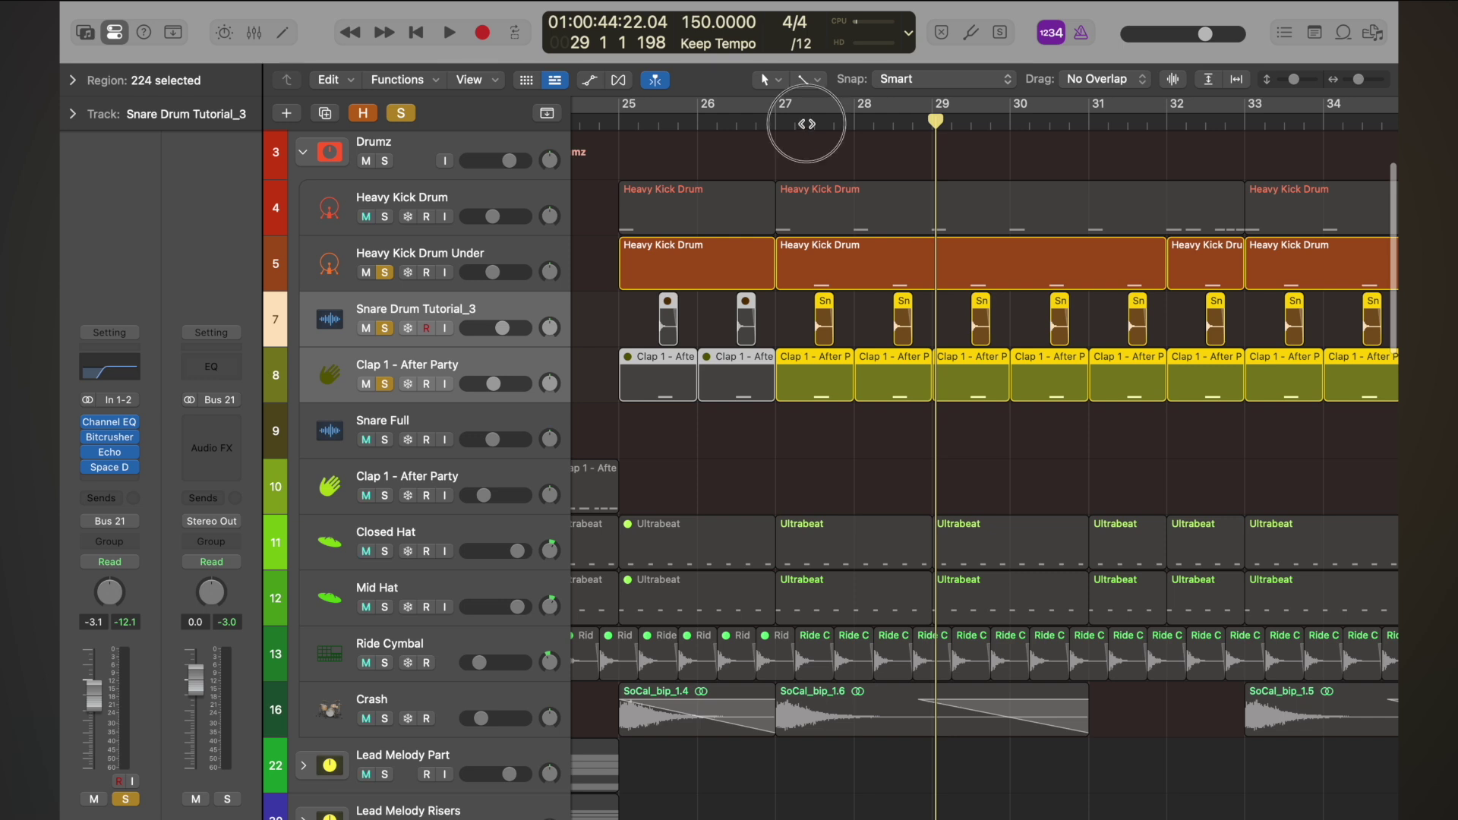
{"action": "key", "text": "space"}
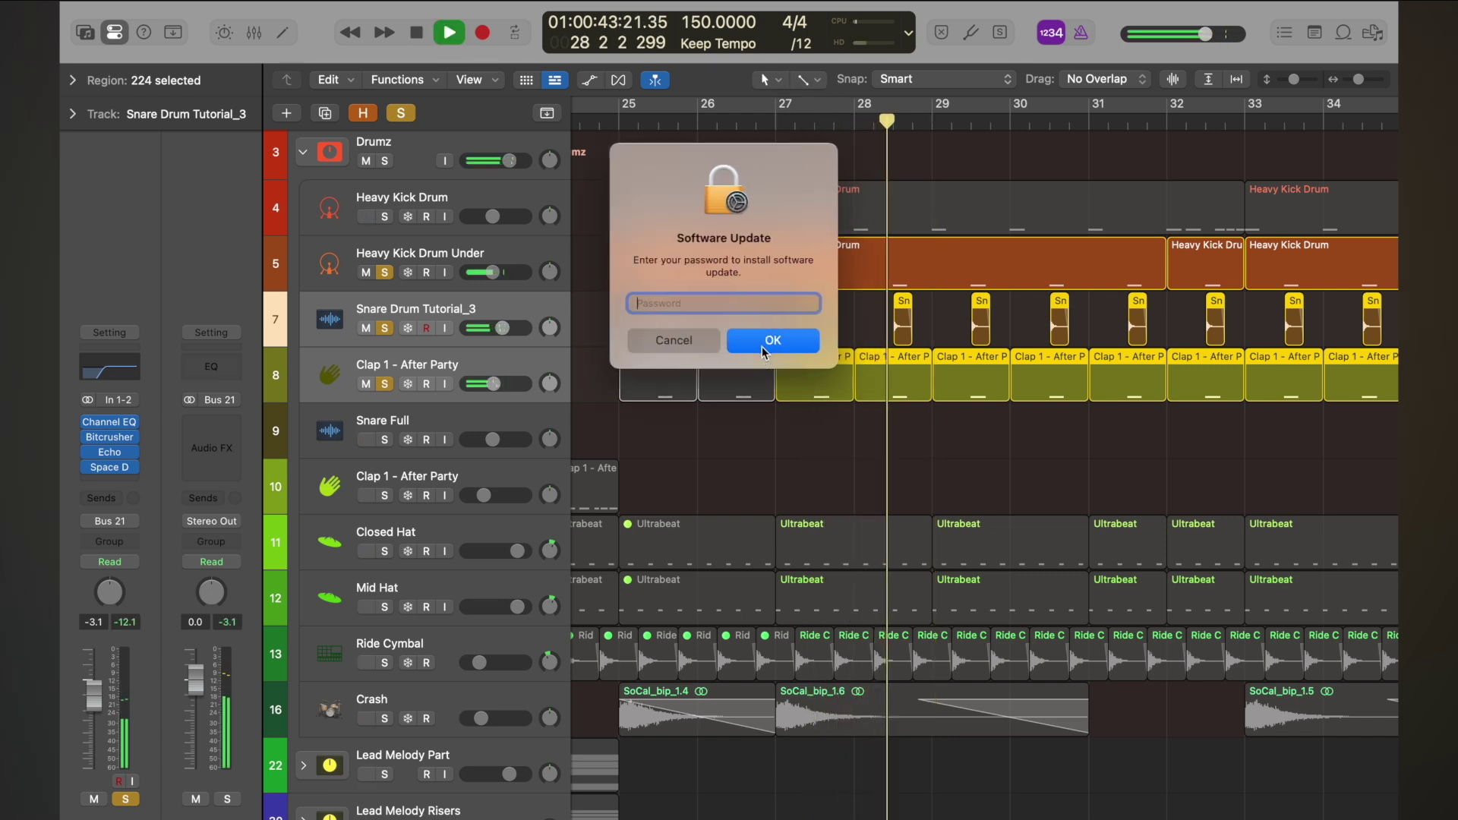
{"action": "left_click", "coordinate": [700, 339]}
{"action": "left_click", "coordinate": [777, 118]}
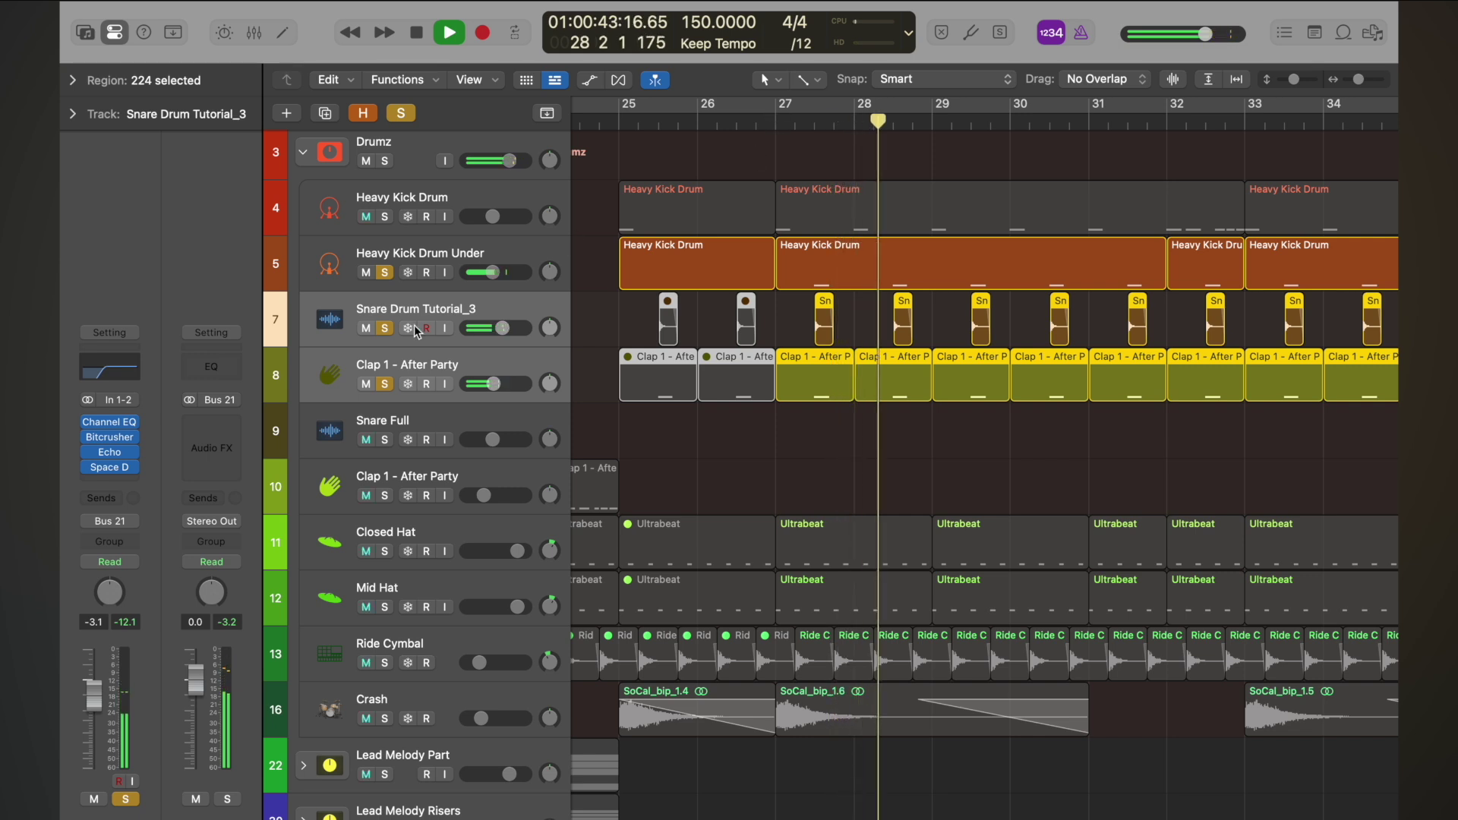
{"action": "left_click", "coordinate": [385, 328]}
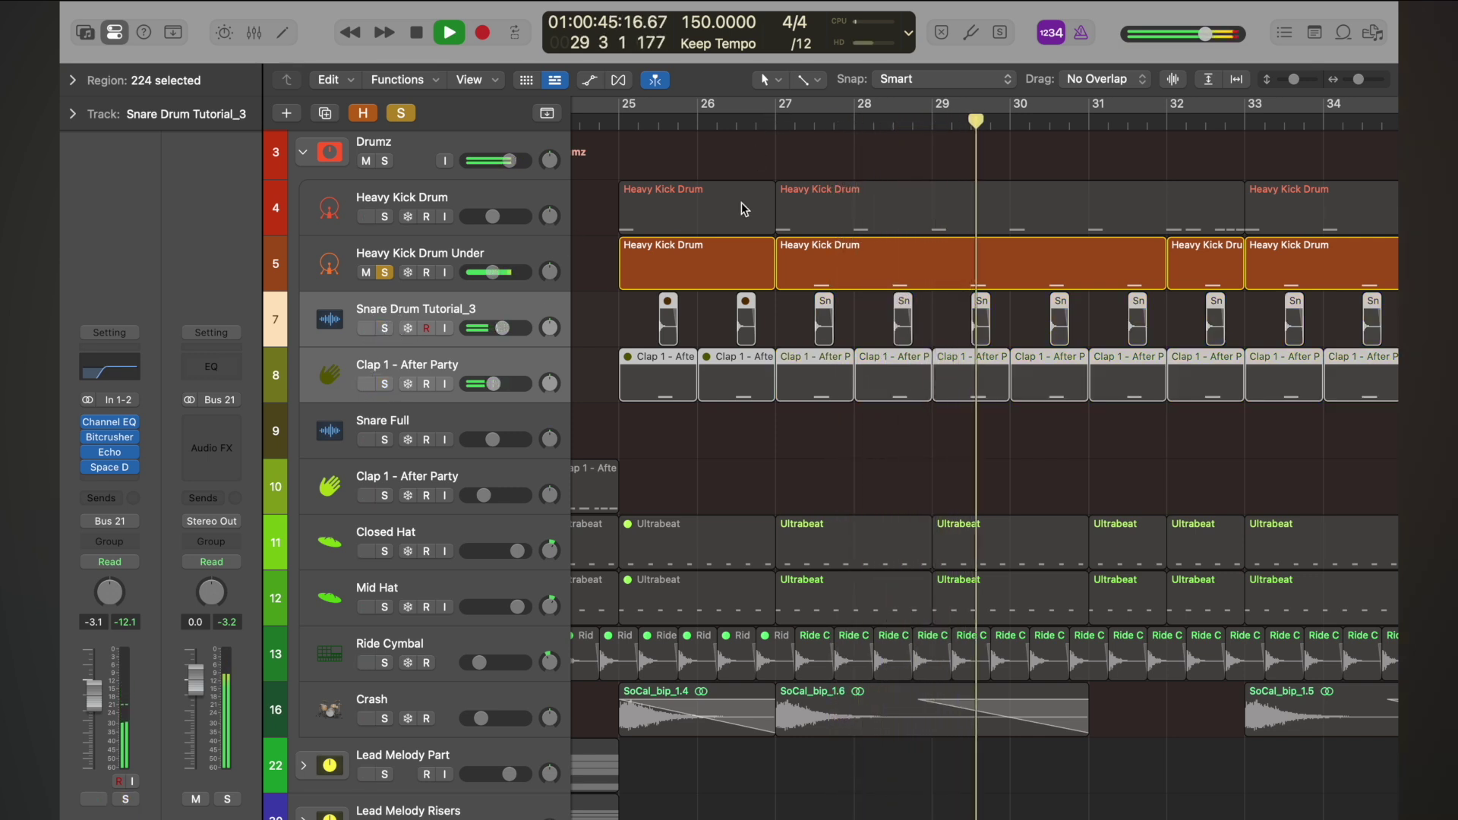
{"action": "key", "text": "space"}
- Solo only Snare Drum Tutorial_3 and the Clap 1 - After Party track below it, and play them from bar 27
{"action": "left_click", "coordinate": [454, 254]}
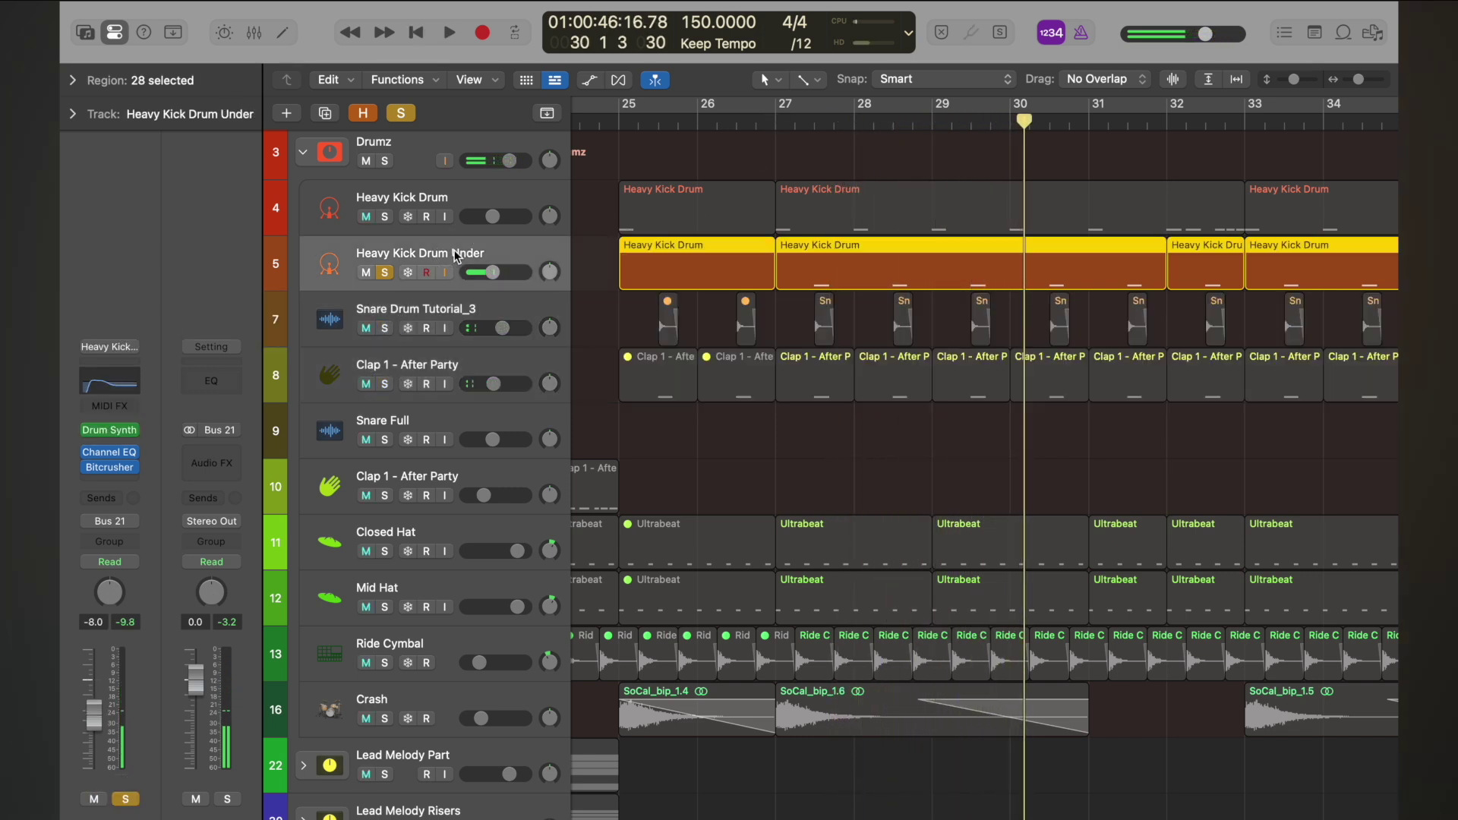
{"action": "left_click", "coordinate": [385, 329]}
{"action": "left_click", "coordinate": [385, 384]}
{"action": "left_click", "coordinate": [388, 274]}
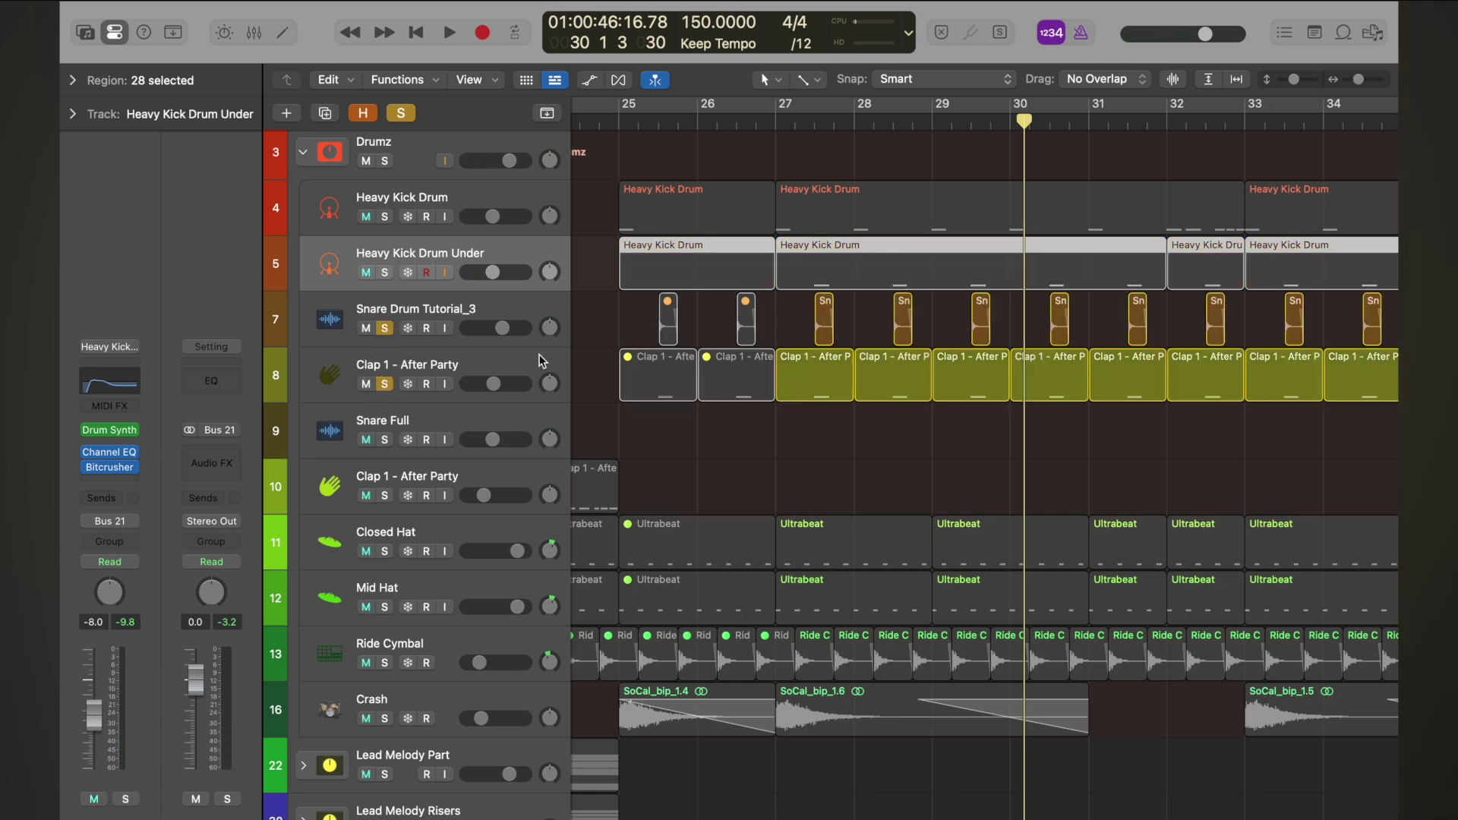
{"action": "left_click", "coordinate": [458, 307]}
{"action": "left_click", "coordinate": [773, 122]}
{"action": "key", "text": "space"}
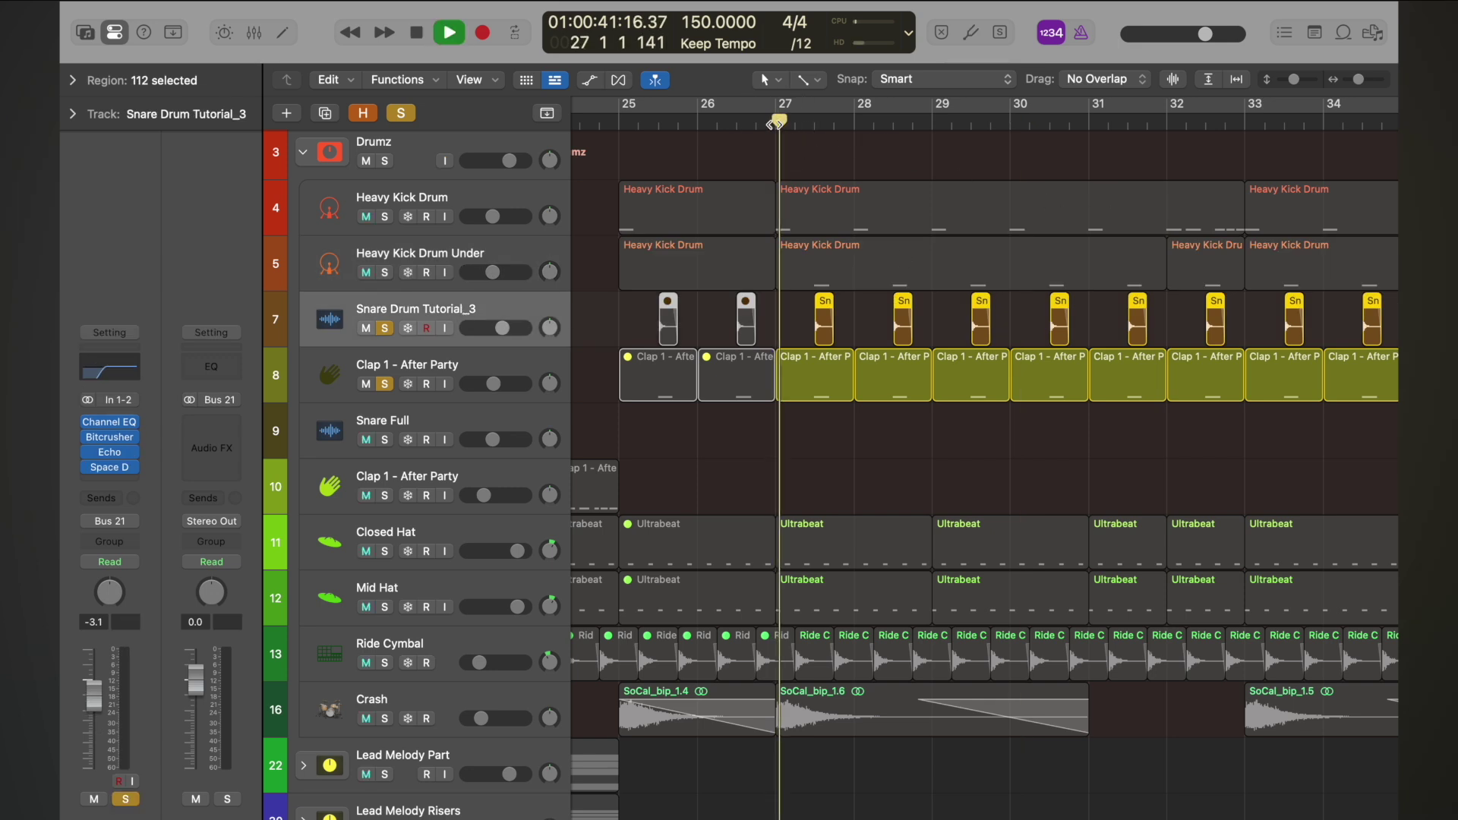
{"action": "key", "text": "space"}
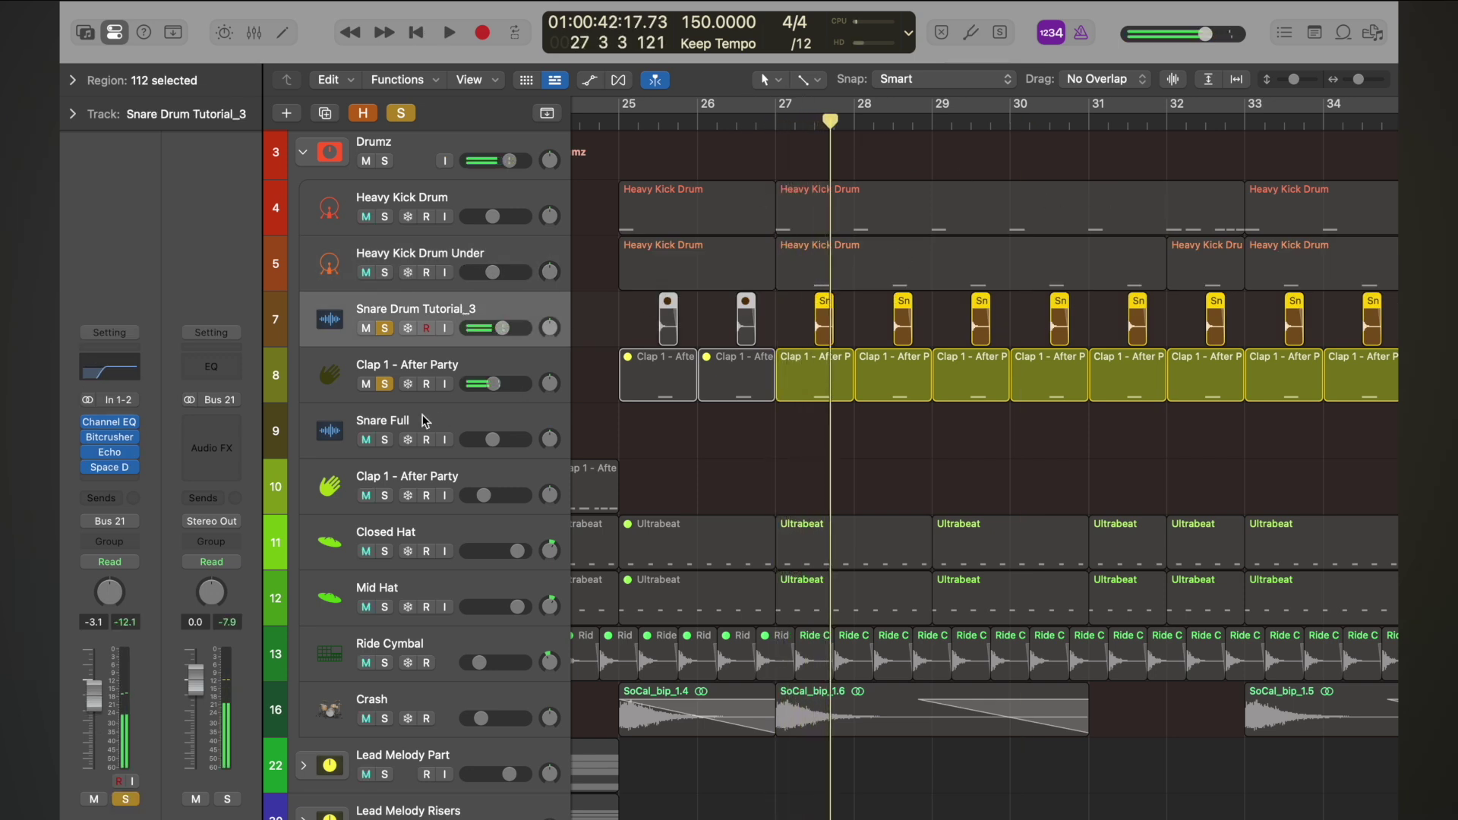
- Take the clap out of solo and listen to the Snare Drum Tutorial_3 track alone in bar 27
{"action": "left_click", "coordinate": [384, 383]}
{"action": "left_click", "coordinate": [804, 112]}
{"action": "key", "text": "space"}
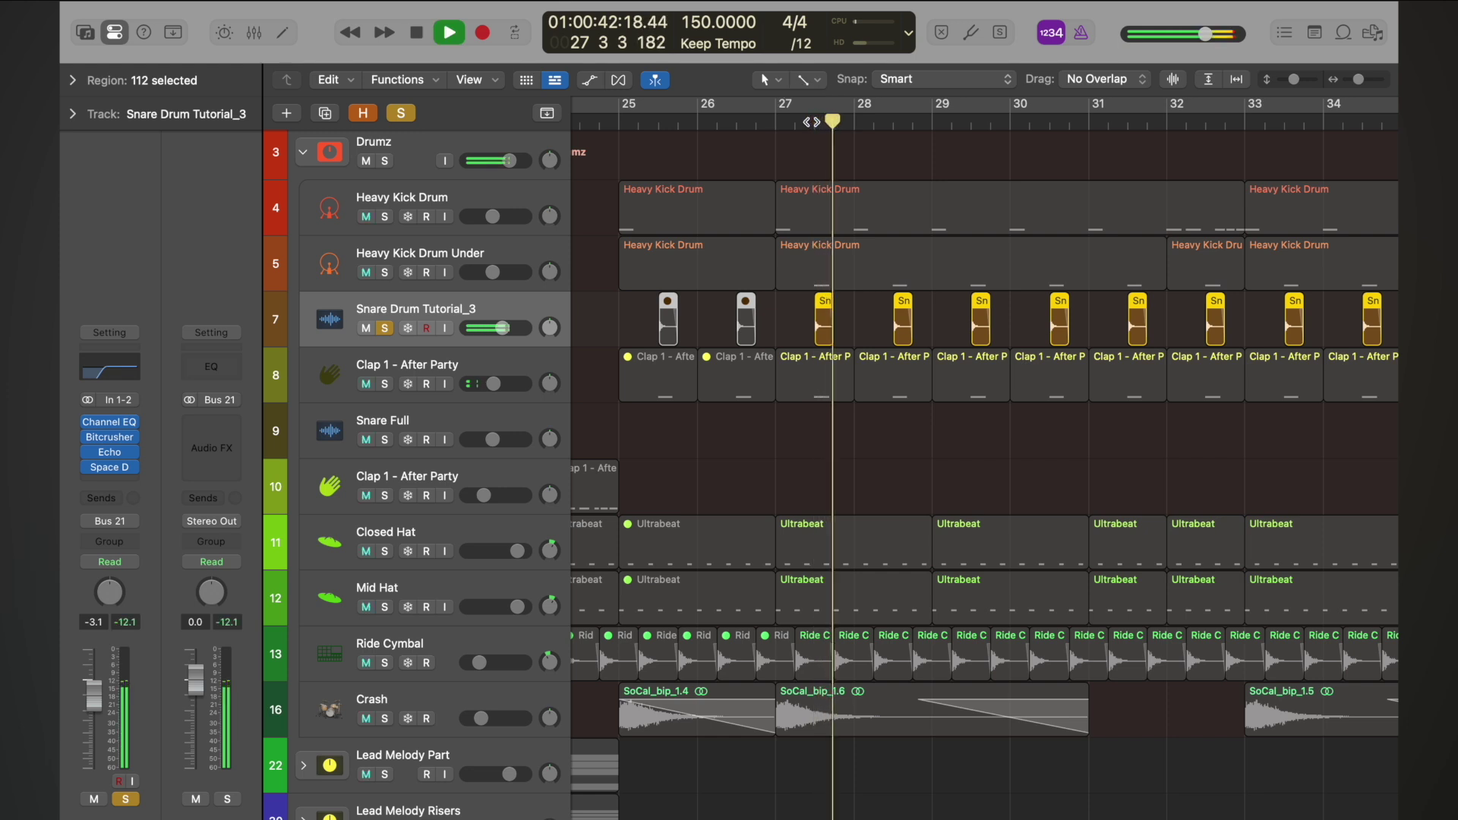
{"action": "key", "text": "space"}
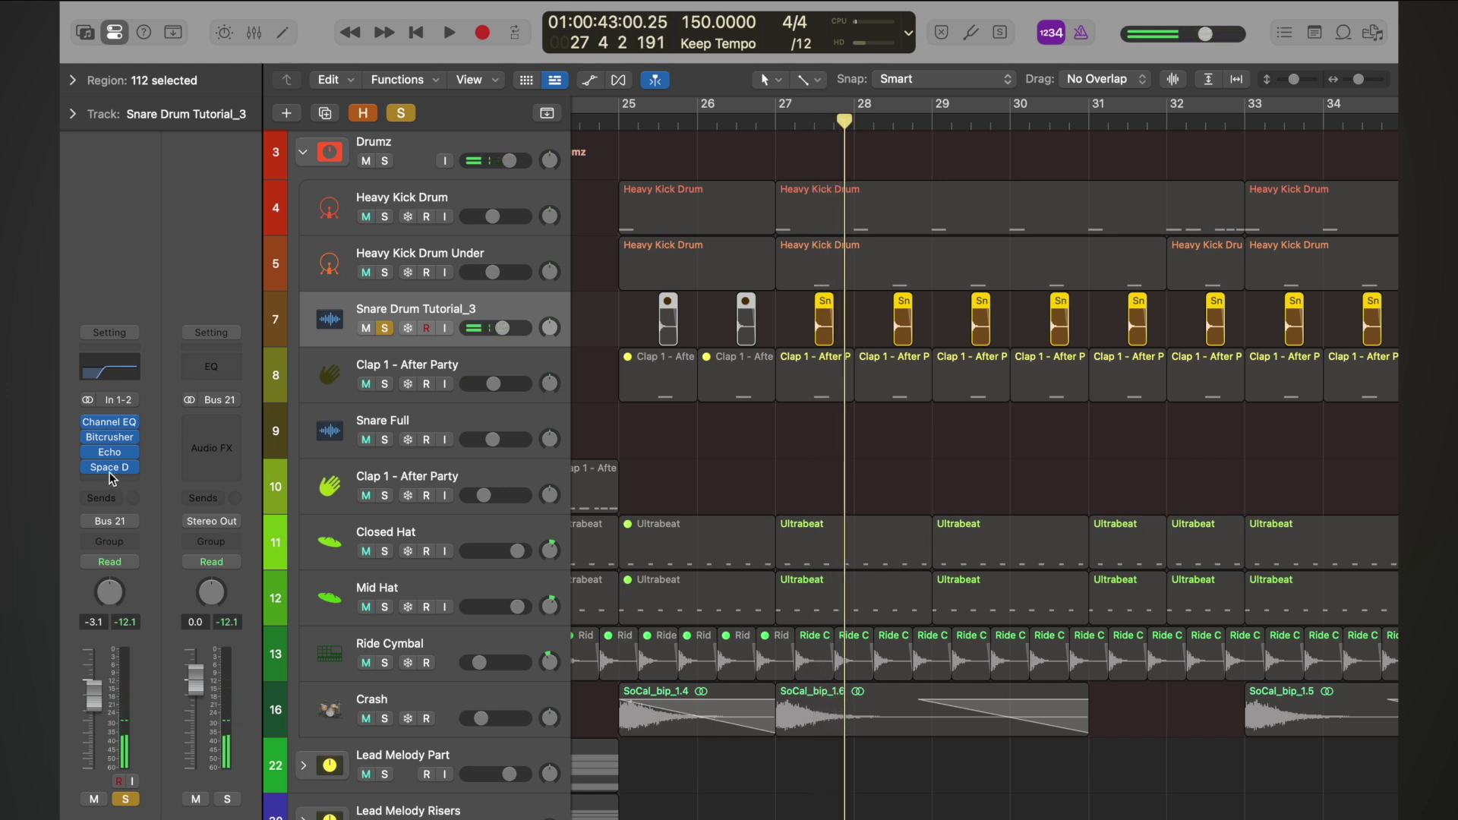
- Raise the Wet level of the Space Designer reverb on Snare Drum Tutorial_3 to -17.5 dB
{"action": "right_click", "coordinate": [109, 468]}
{"action": "left_click", "coordinate": [105, 468]}
{"action": "left_click", "coordinate": [109, 469]}
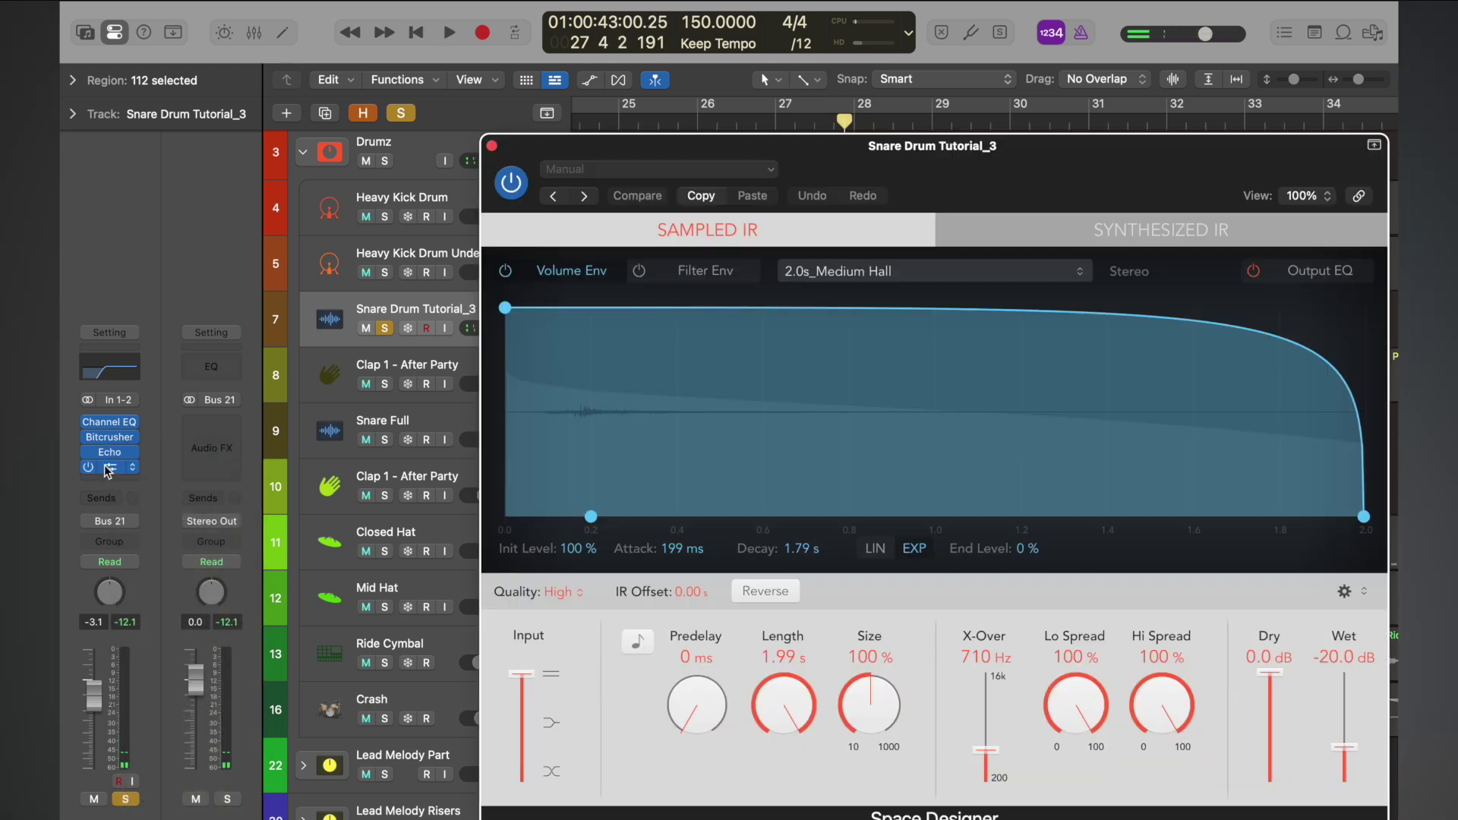
{"action": "left_click", "coordinate": [1342, 747]}
{"action": "left_click_drag", "start_coordinate": [1342, 747], "coordinate": [1345, 742]}
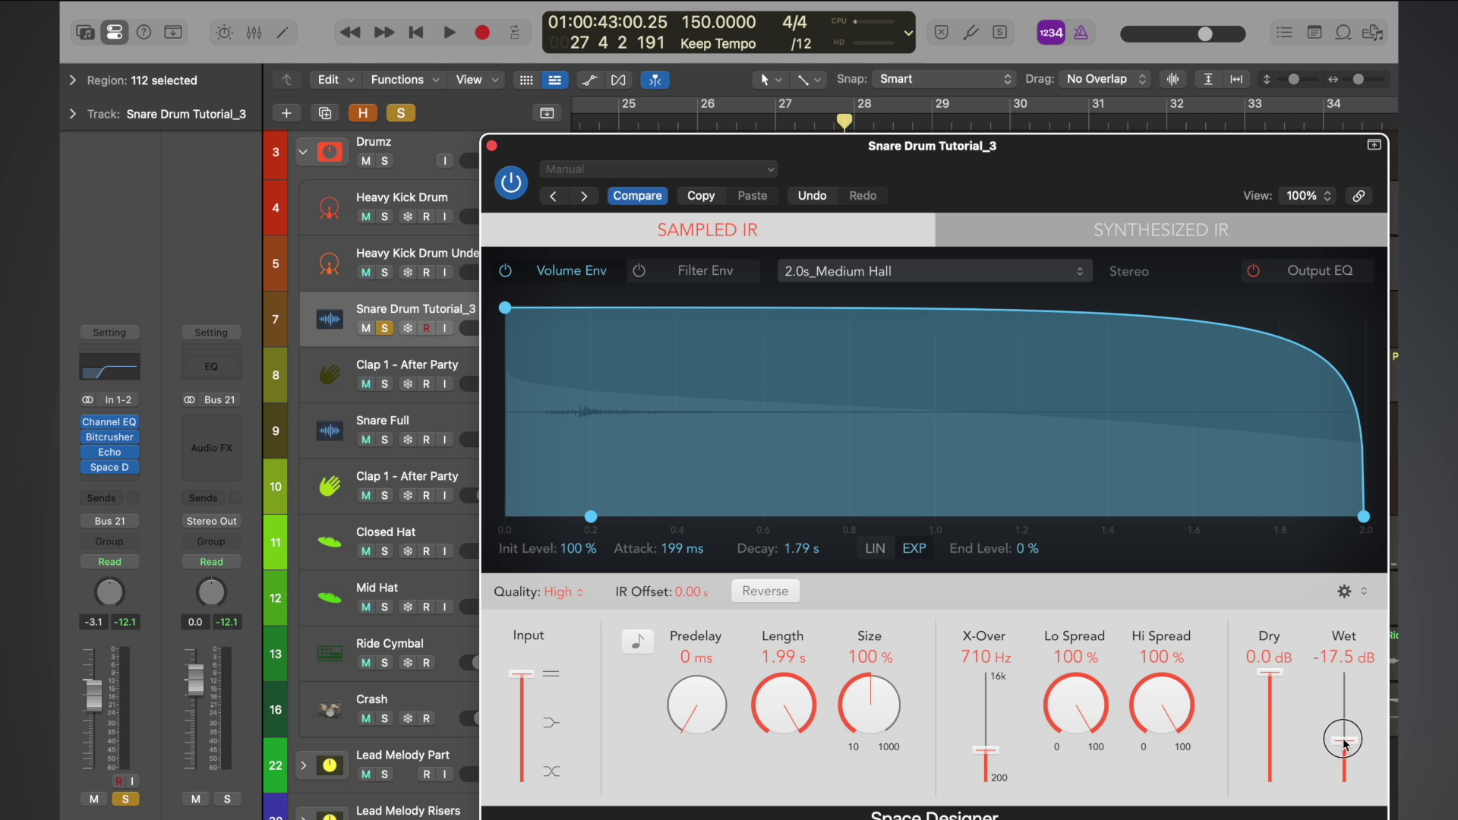
{"action": "left_click", "coordinate": [491, 146]}
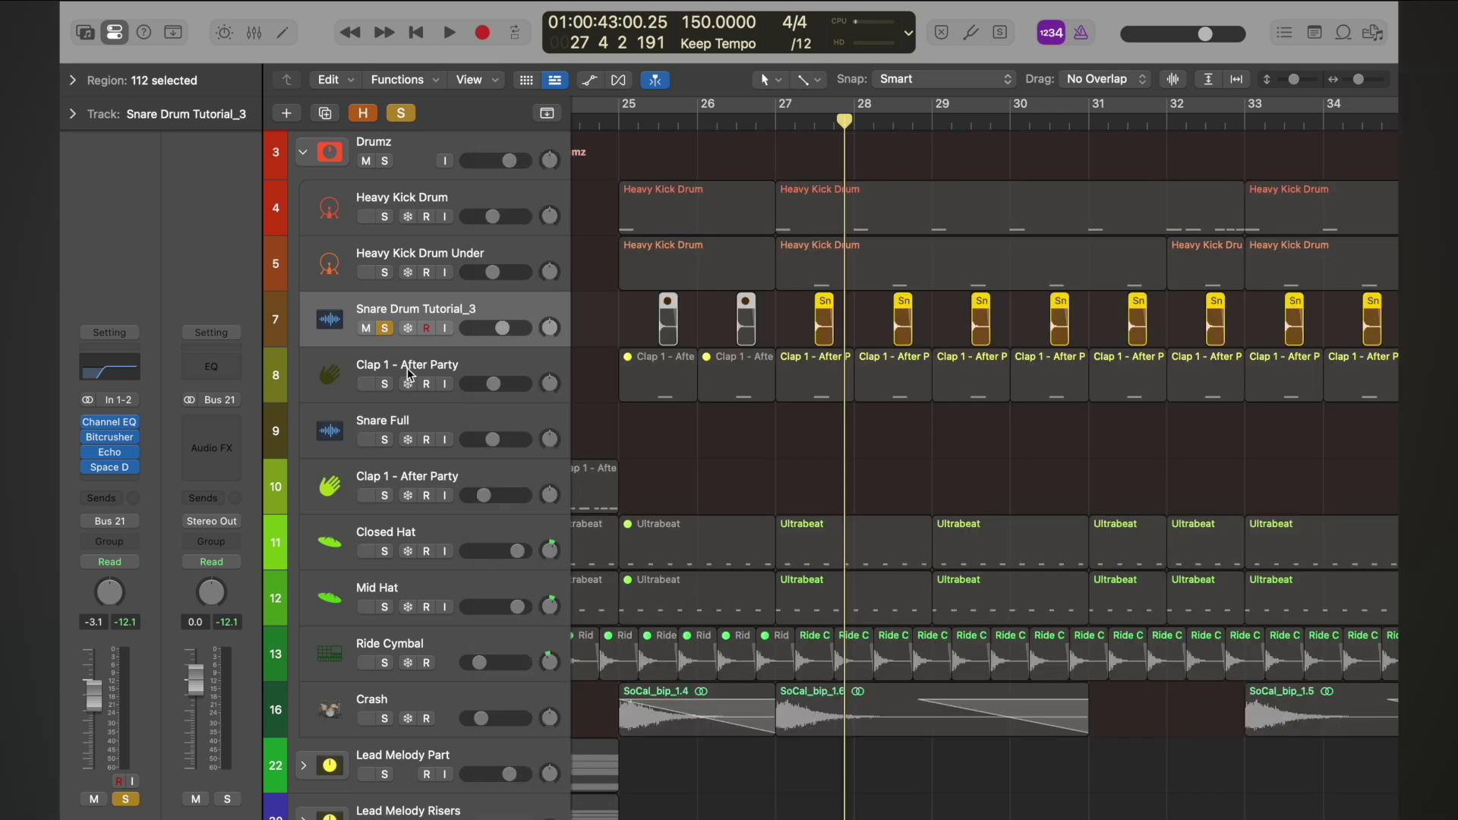
- Solo the Clap 1 - After Party track below the snare and raise its Space Designer Wet level to -17.5 dB
{"action": "left_click", "coordinate": [385, 384]}
{"action": "left_click", "coordinate": [410, 358]}
{"action": "left_click", "coordinate": [120, 464]}
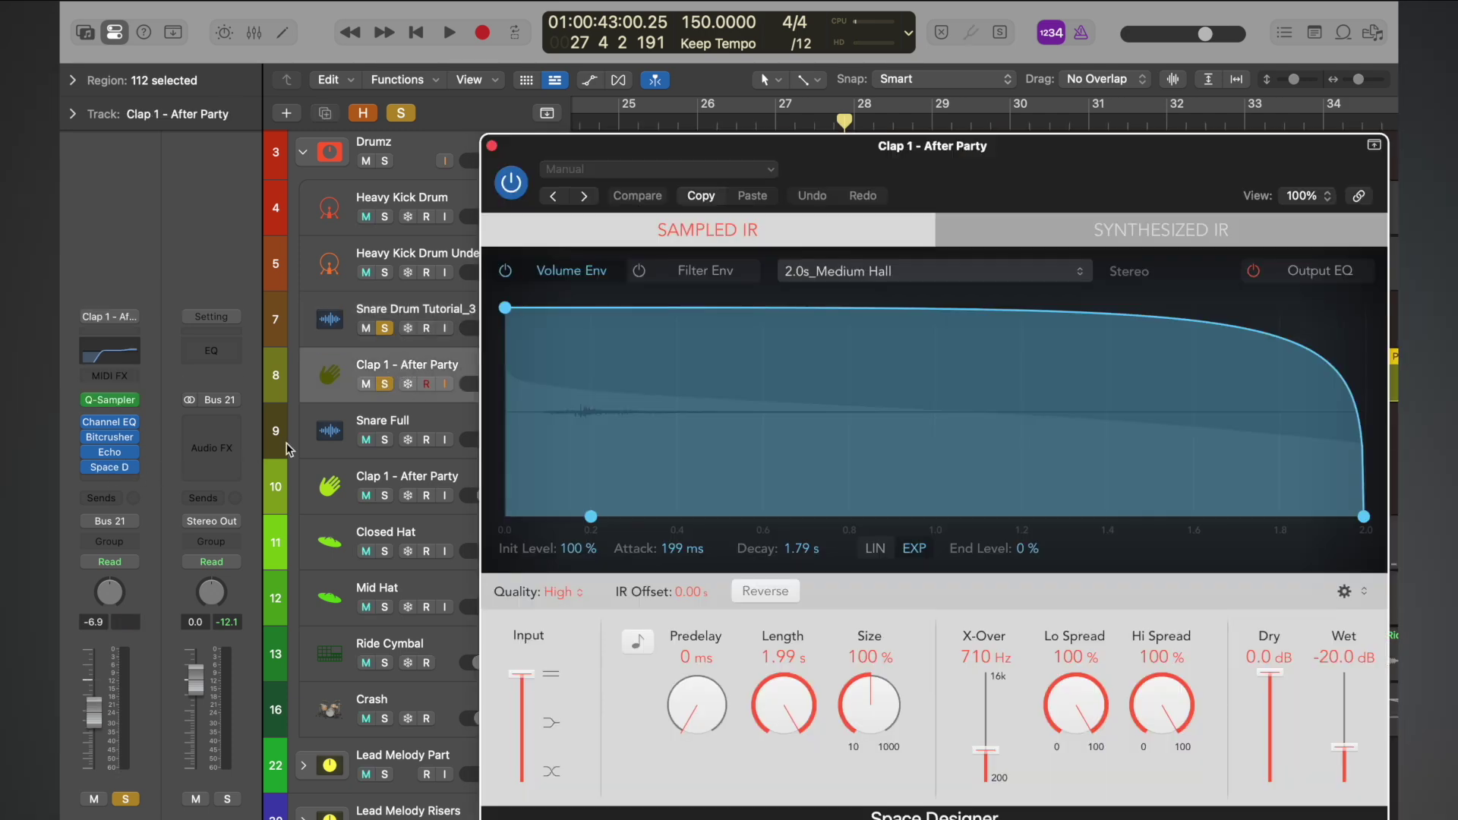
{"action": "left_click_drag", "start_coordinate": [1344, 747], "coordinate": [1344, 741]}
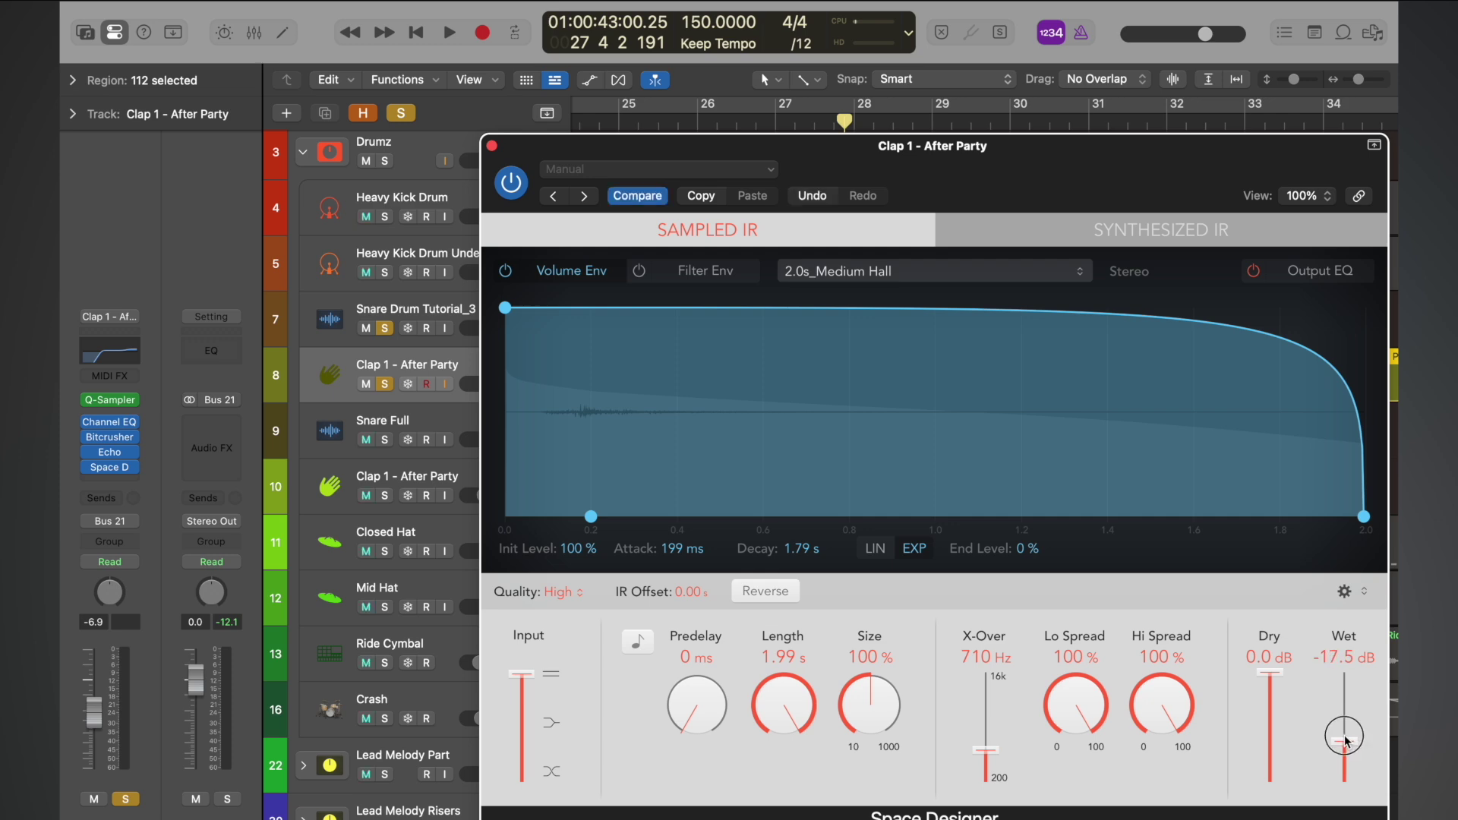
- Close the clap's Space Designer and listen to the soloed snare and clap together from bar 27
{"action": "left_click", "coordinate": [492, 146]}
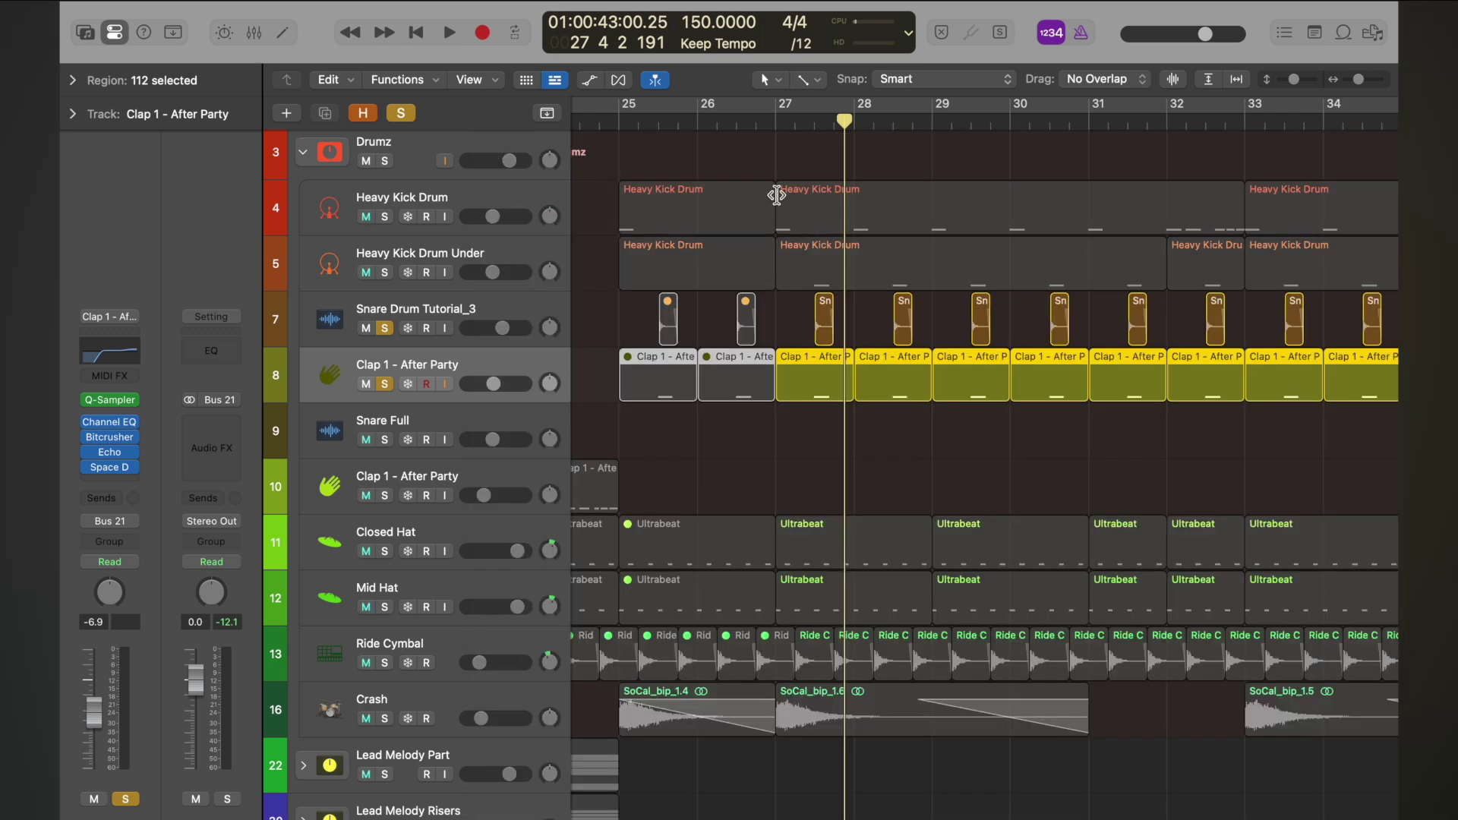
{"action": "left_click", "coordinate": [775, 119]}
{"action": "key", "text": "space"}
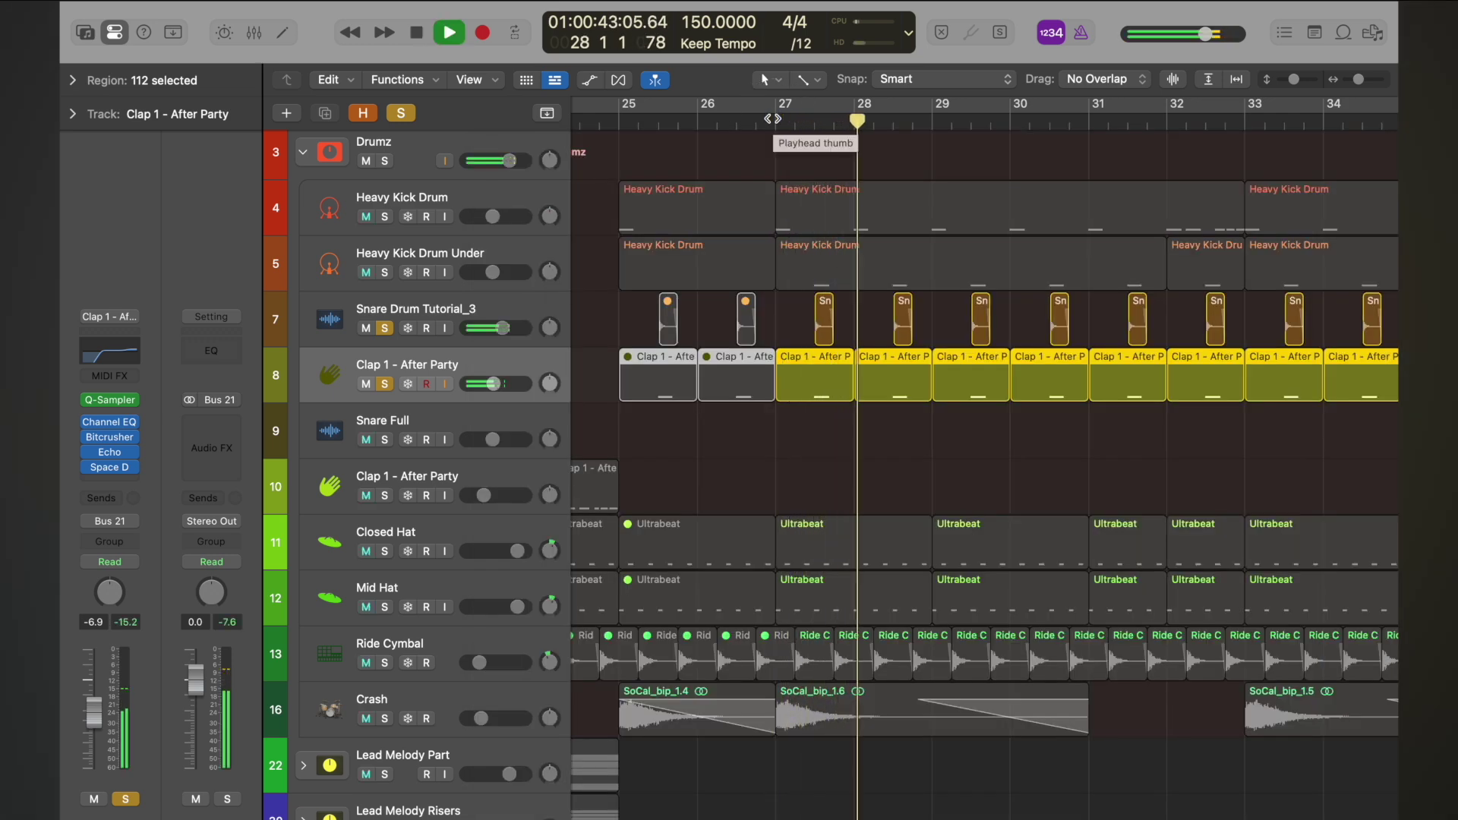
{"action": "key", "text": "space"}
- Clear all solos and play the full mix of the drop from bar 27
{"action": "left_click", "coordinate": [401, 112]}
{"action": "key", "text": "z"}
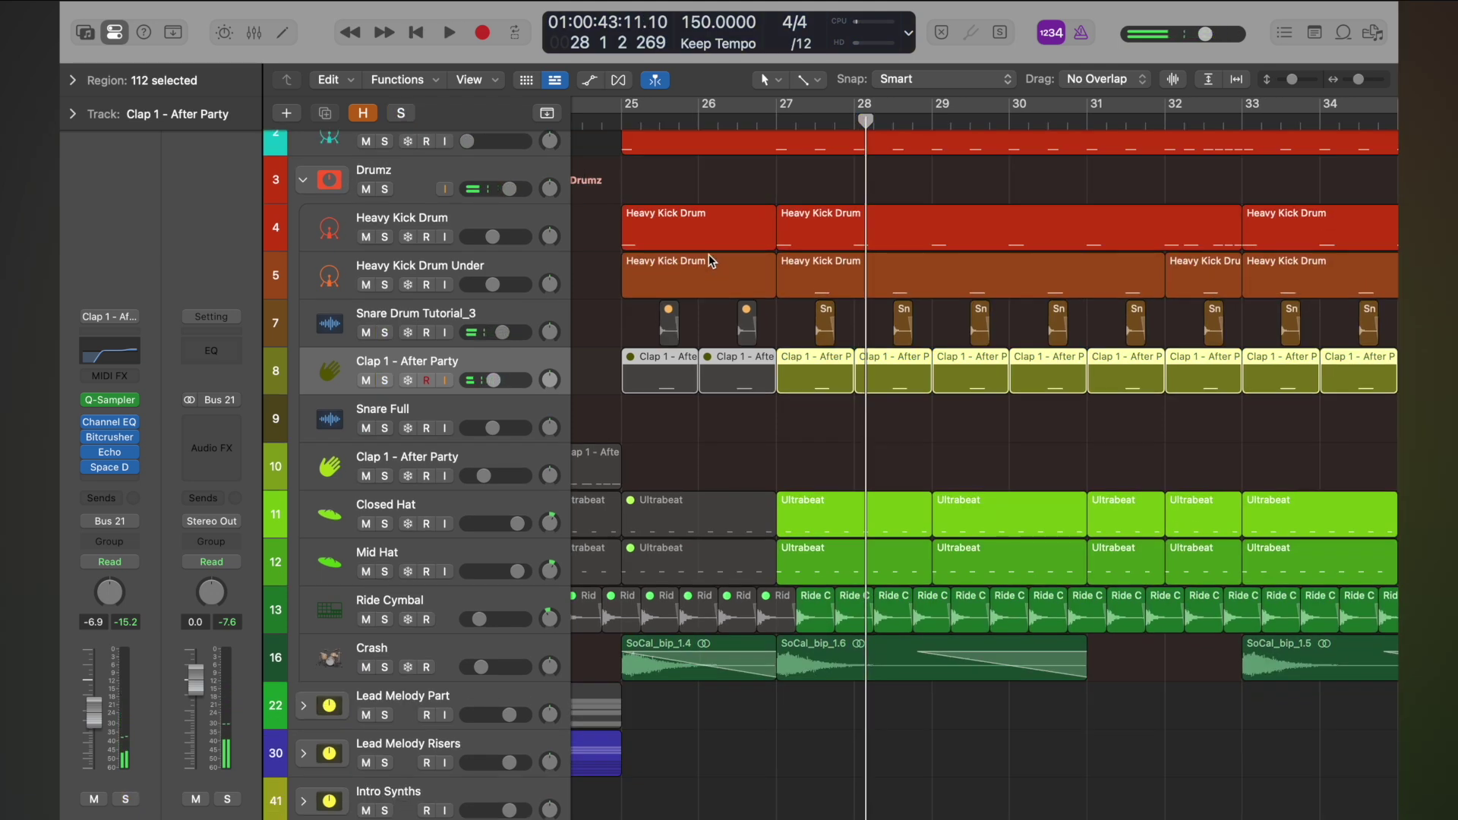
{"action": "left_click", "coordinate": [774, 120]}
{"action": "key", "text": "space"}
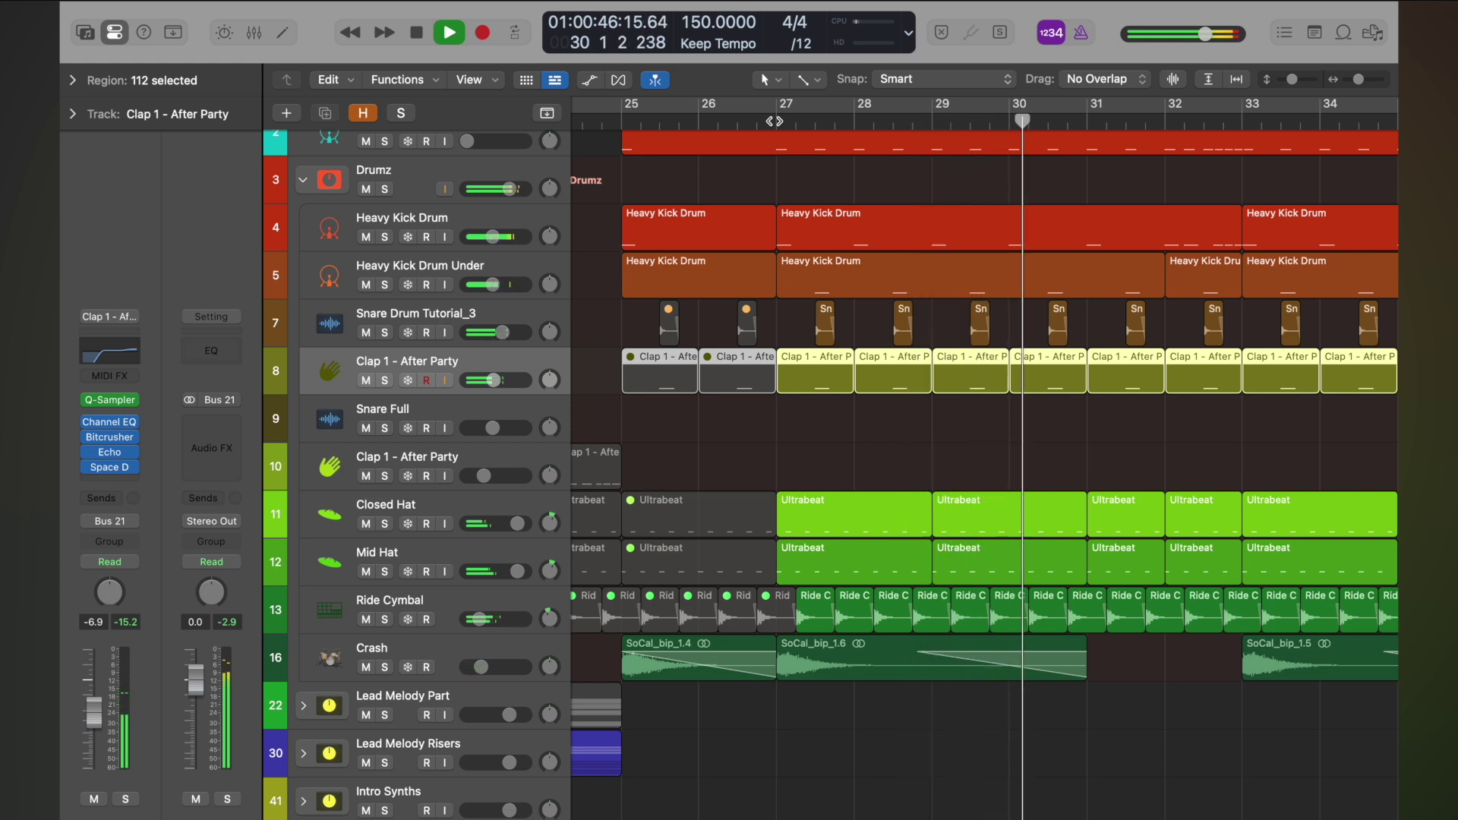
{"action": "key", "text": "space"}
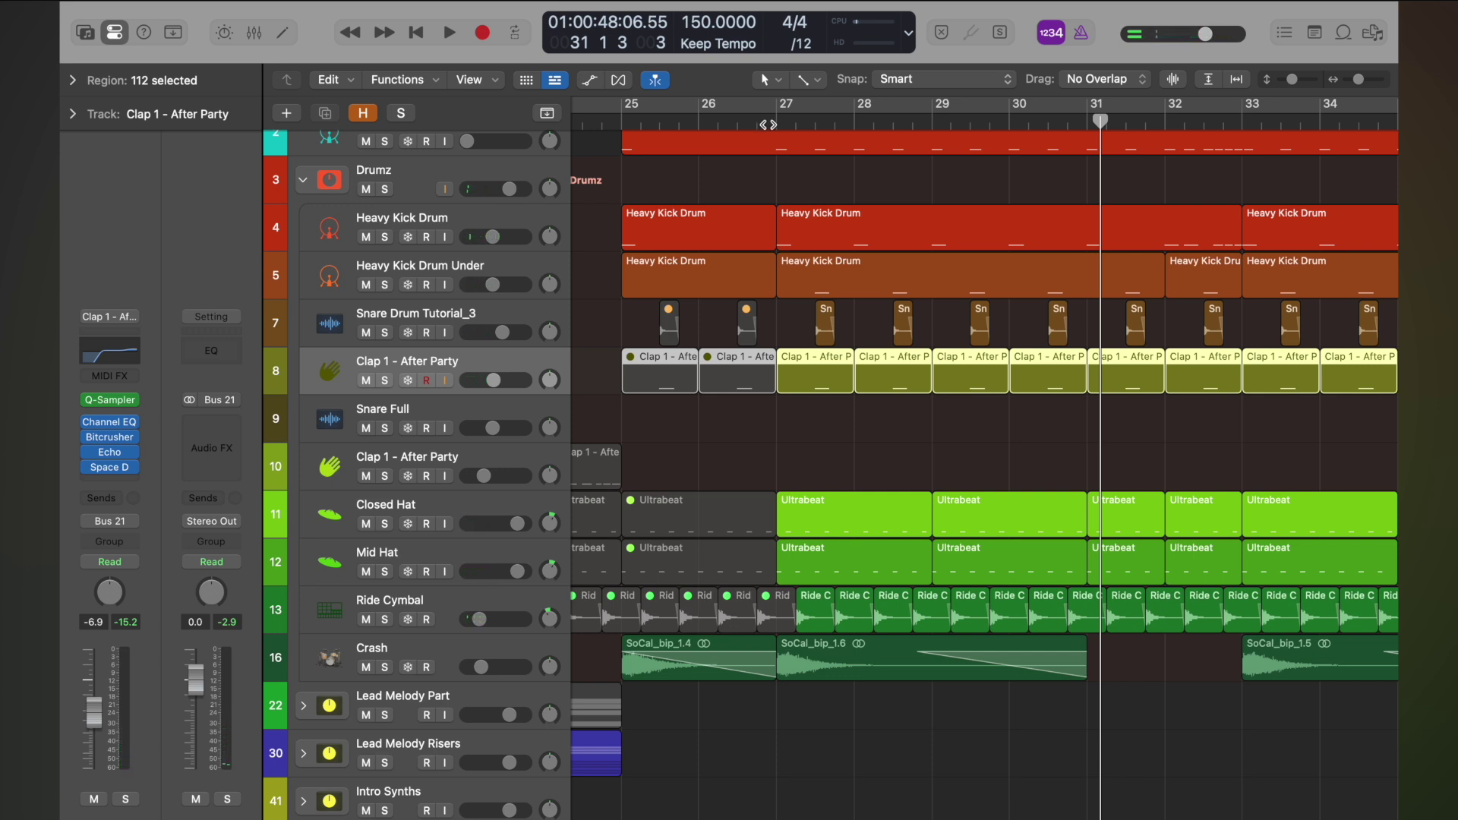
{"action": "double_click", "coordinate": [767, 123]}
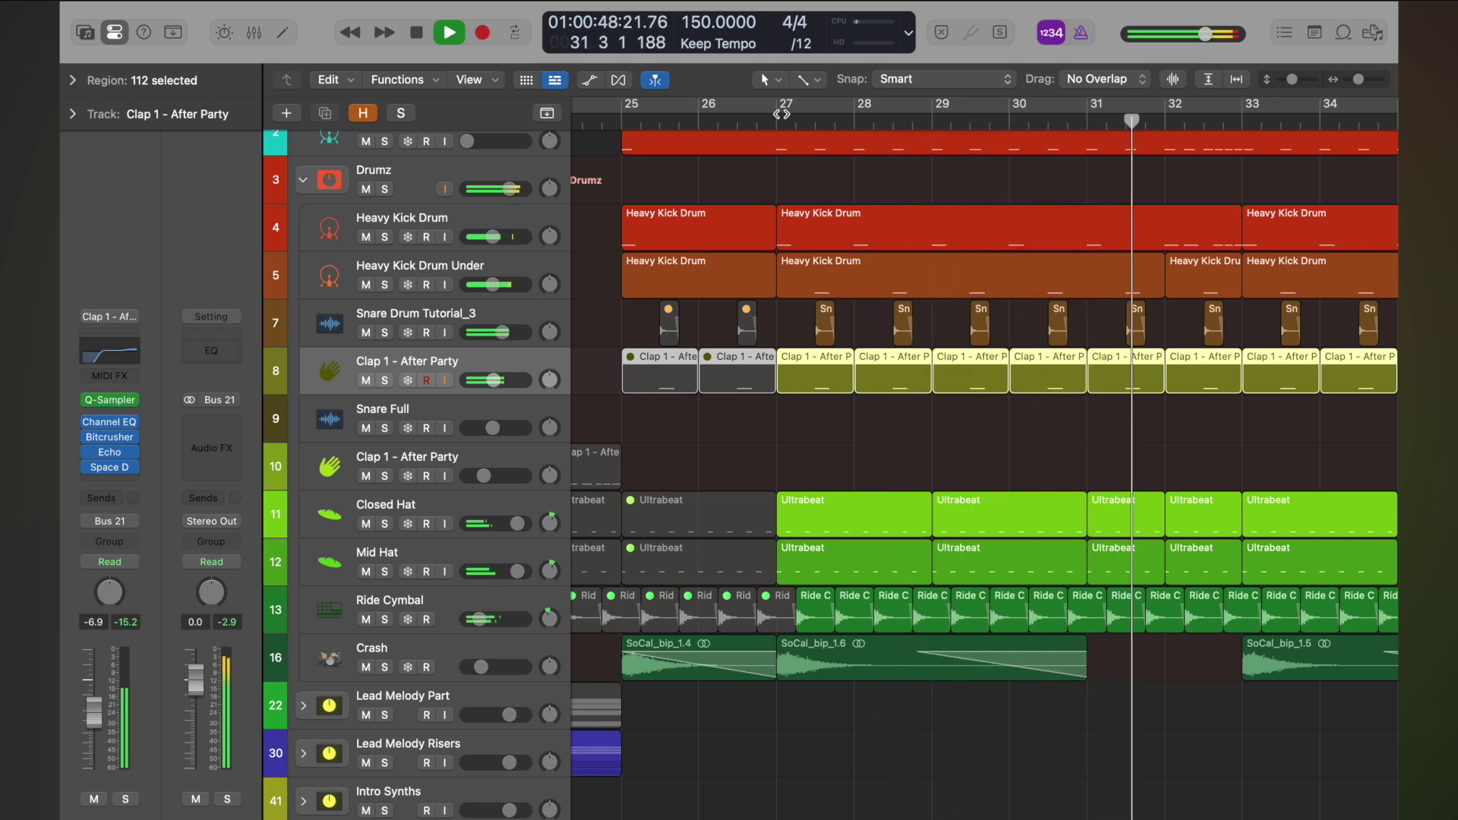
{"action": "key", "text": "space"}
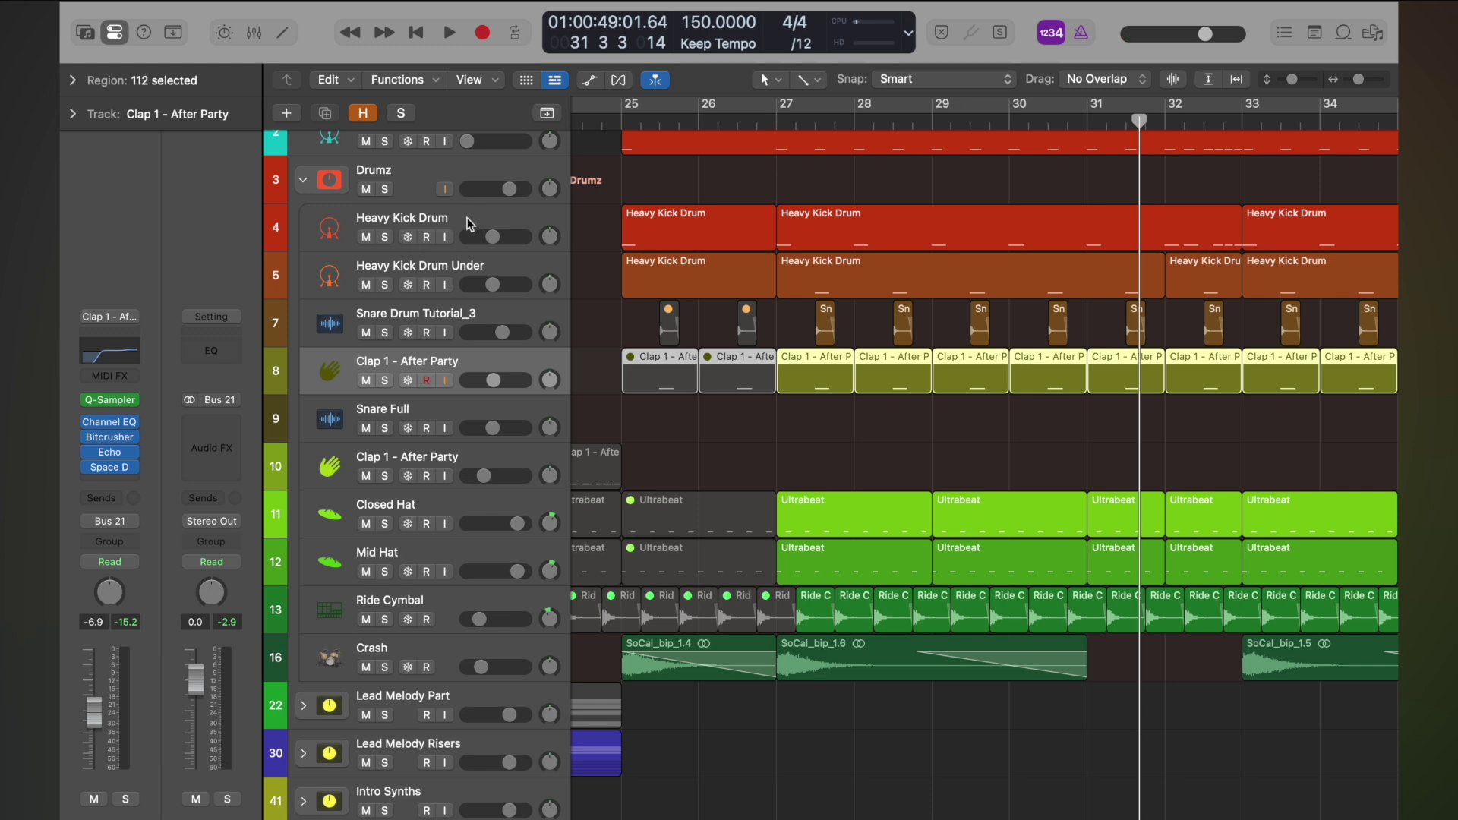
- Collapse the Drumz track stack and duplicate it as an empty stack with the same settings
{"action": "key", "text": "z"}
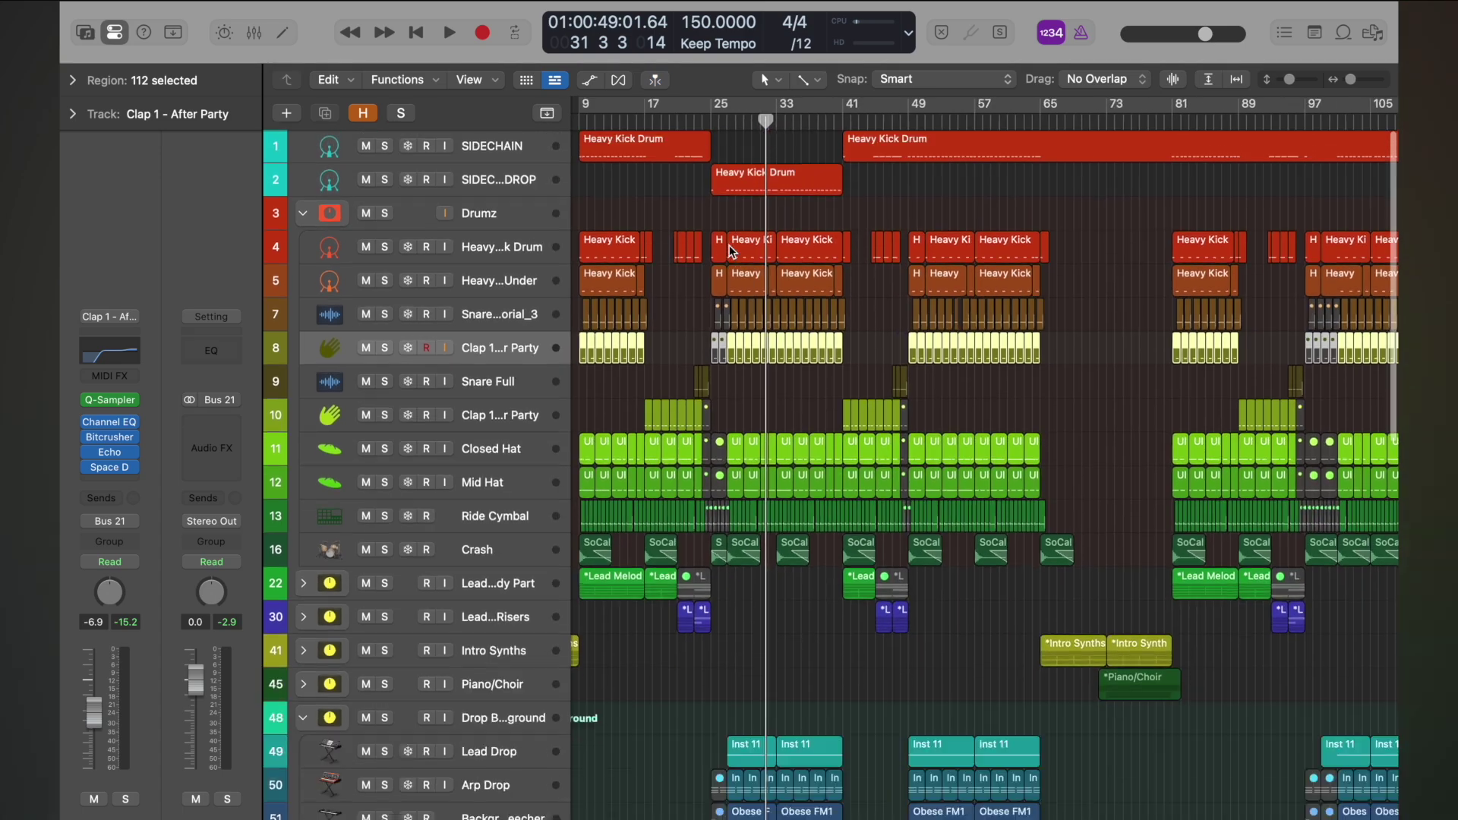
{"action": "key", "text": "z"}
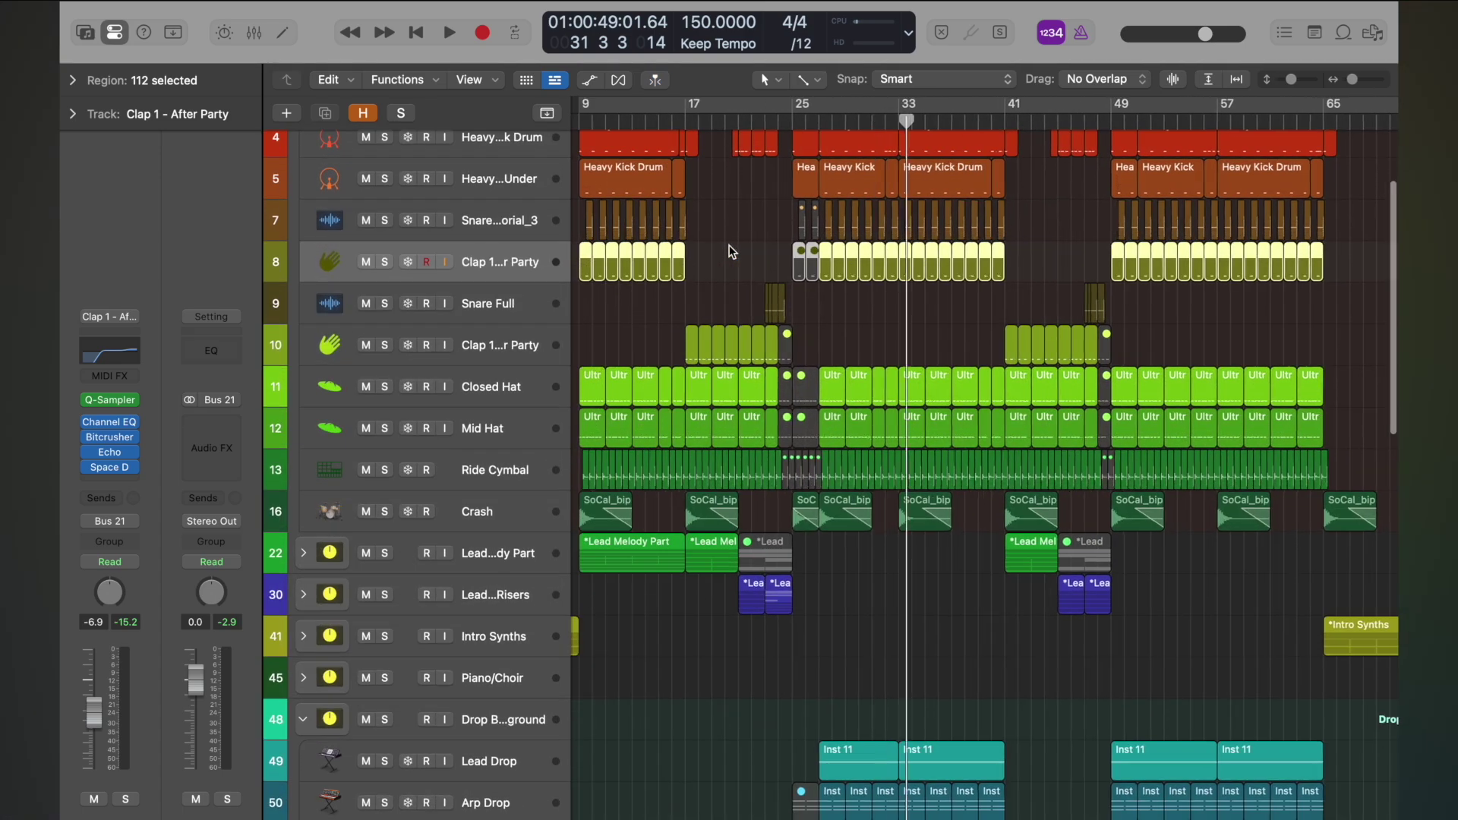
{"action": "scroll", "coordinate": [730, 251], "scroll_direction": "up", "scroll_amount": 2}
{"action": "scroll", "coordinate": [731, 252], "scroll_direction": "down", "scroll_amount": 5}
{"action": "scroll", "coordinate": [730, 251], "scroll_direction": "up", "scroll_amount": 5}
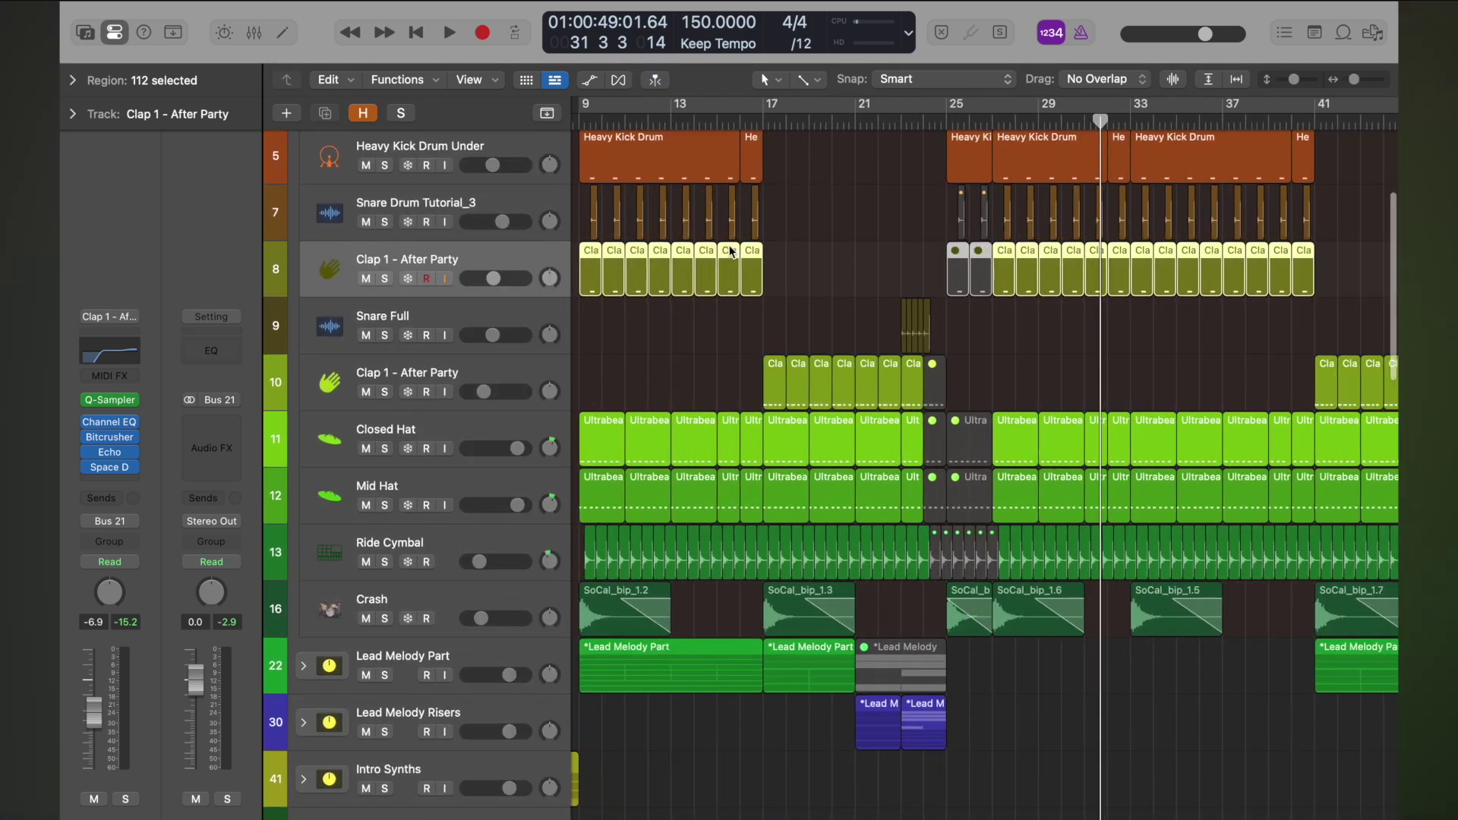
{"action": "scroll", "coordinate": [731, 251], "scroll_direction": "right", "scroll_amount": 2}
{"action": "scroll", "coordinate": [730, 251], "scroll_direction": "down", "scroll_amount": 6}
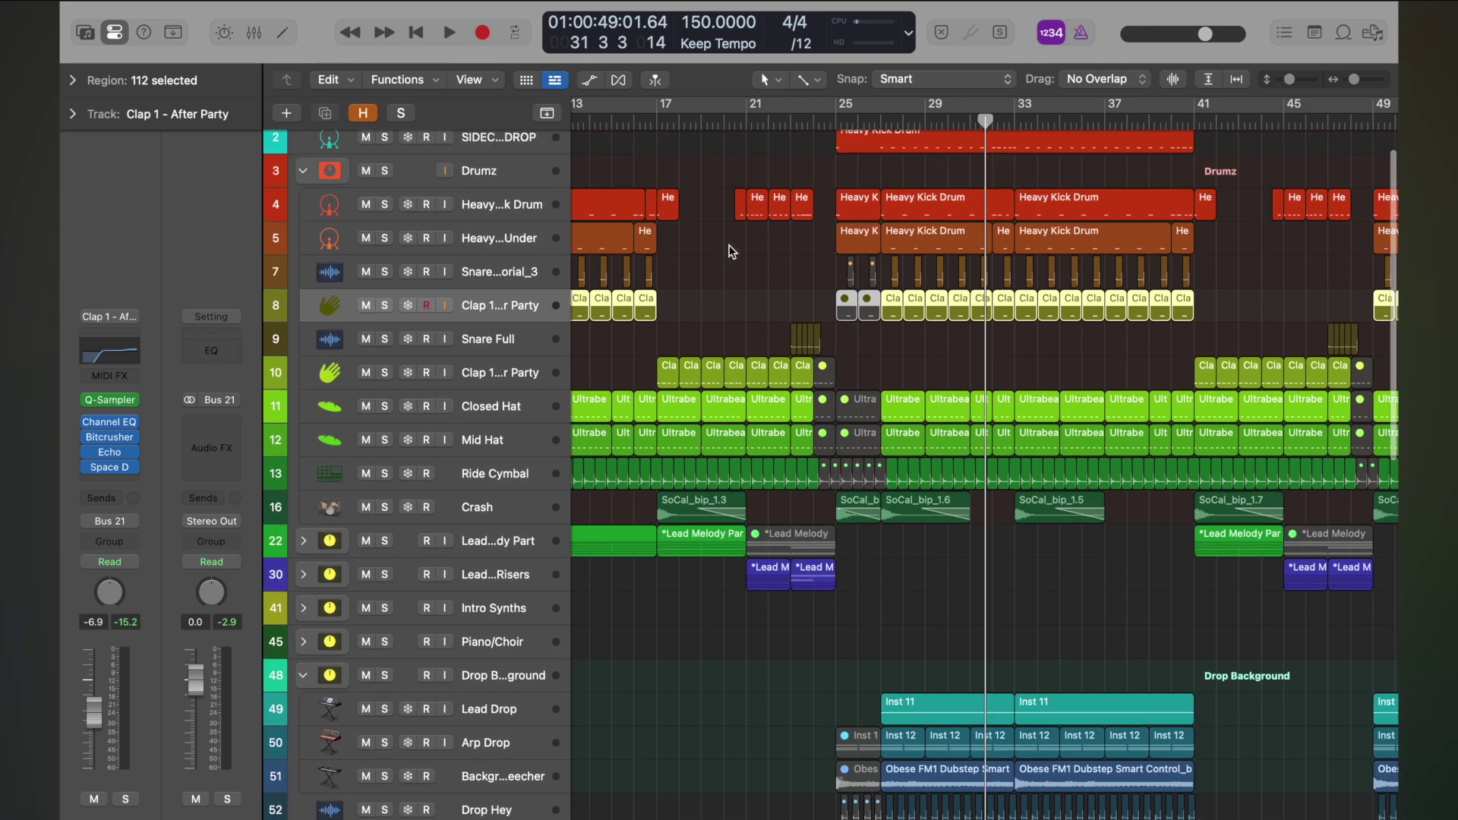
{"action": "scroll", "coordinate": [731, 251], "scroll_direction": "down", "scroll_amount": 3}
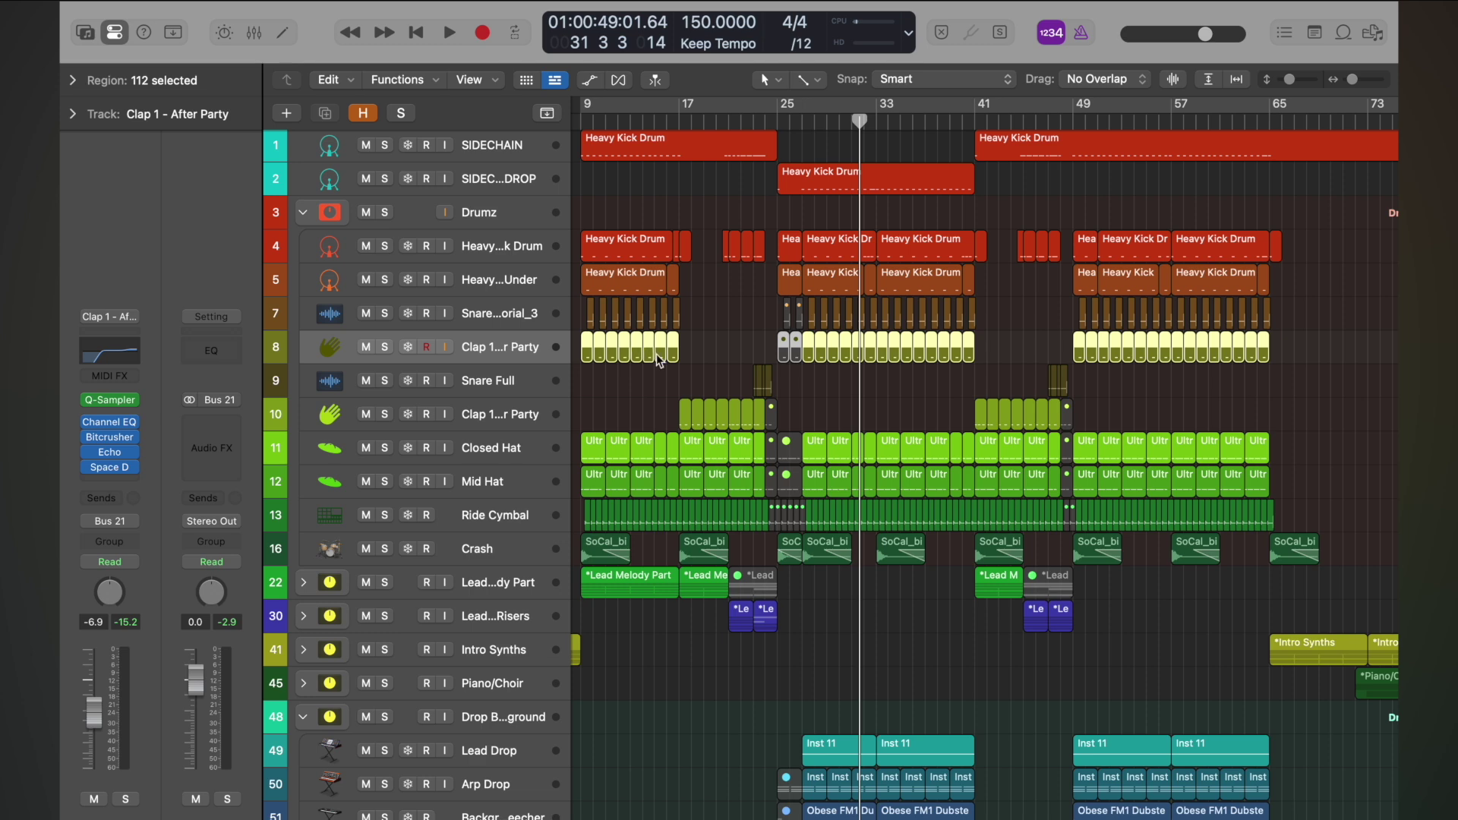
{"action": "left_click", "coordinate": [304, 212]}
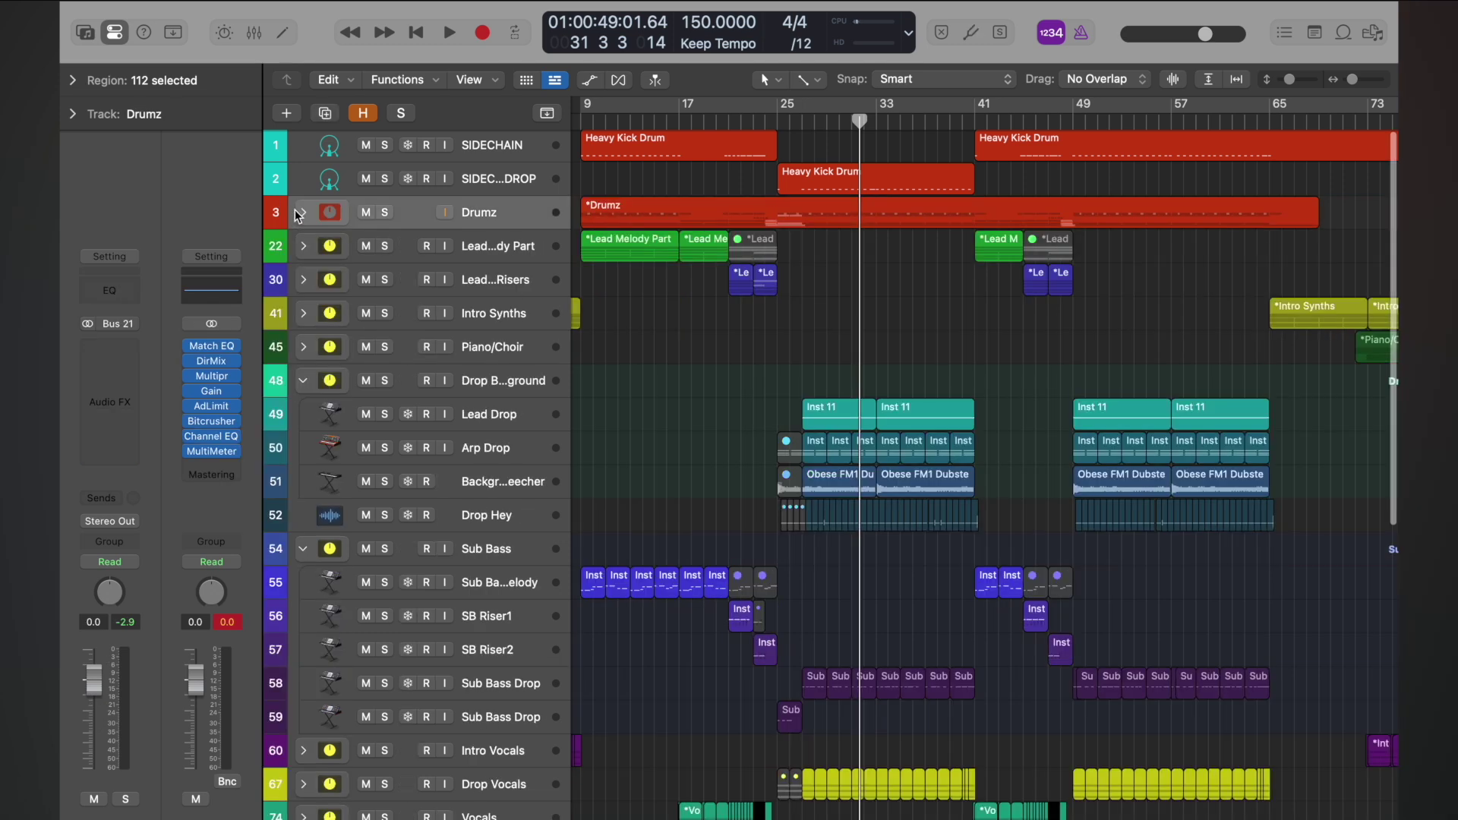
{"action": "left_click", "coordinate": [504, 205]}
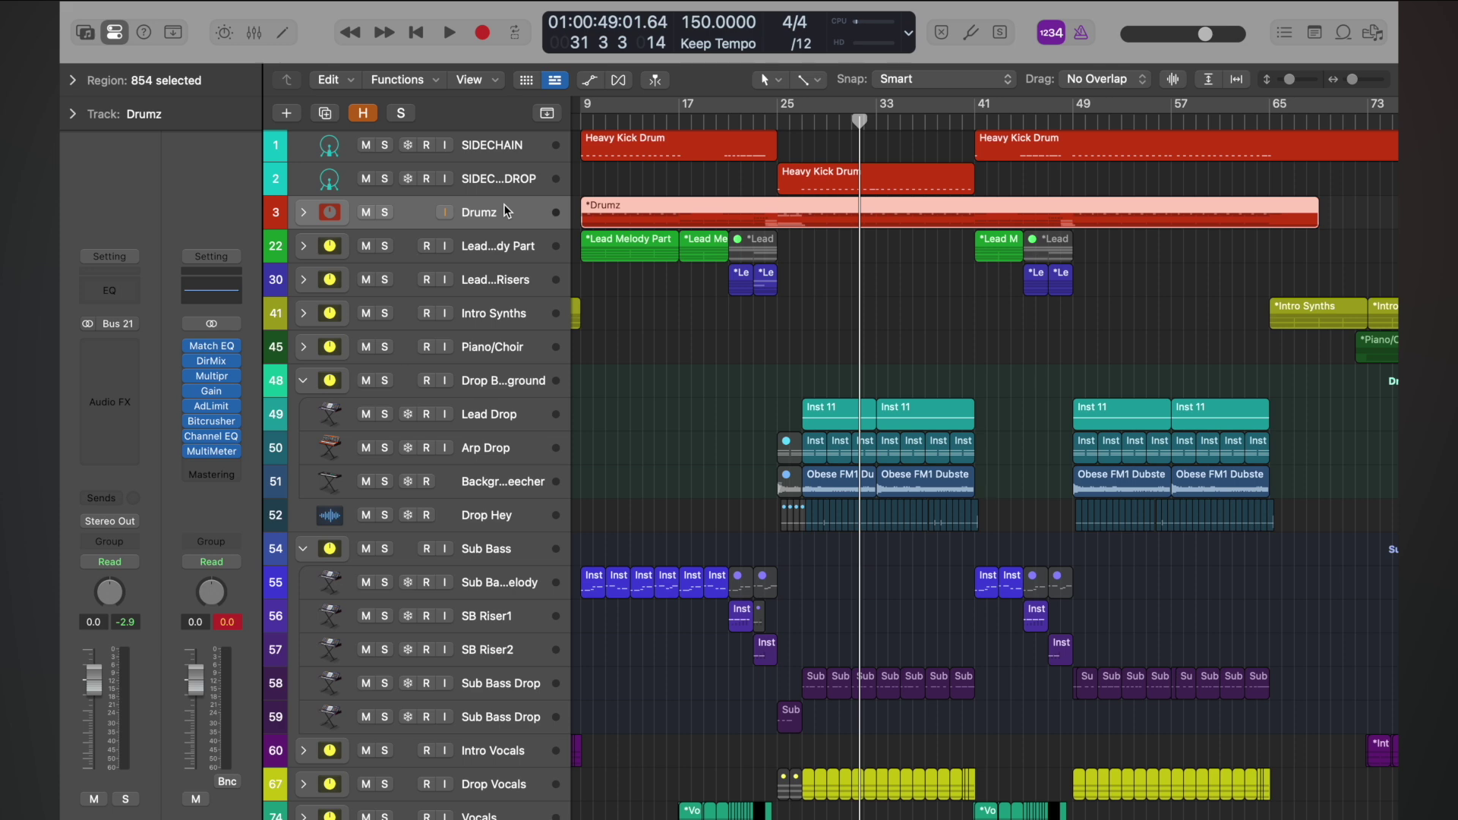
{"action": "key", "text": "super+d"}
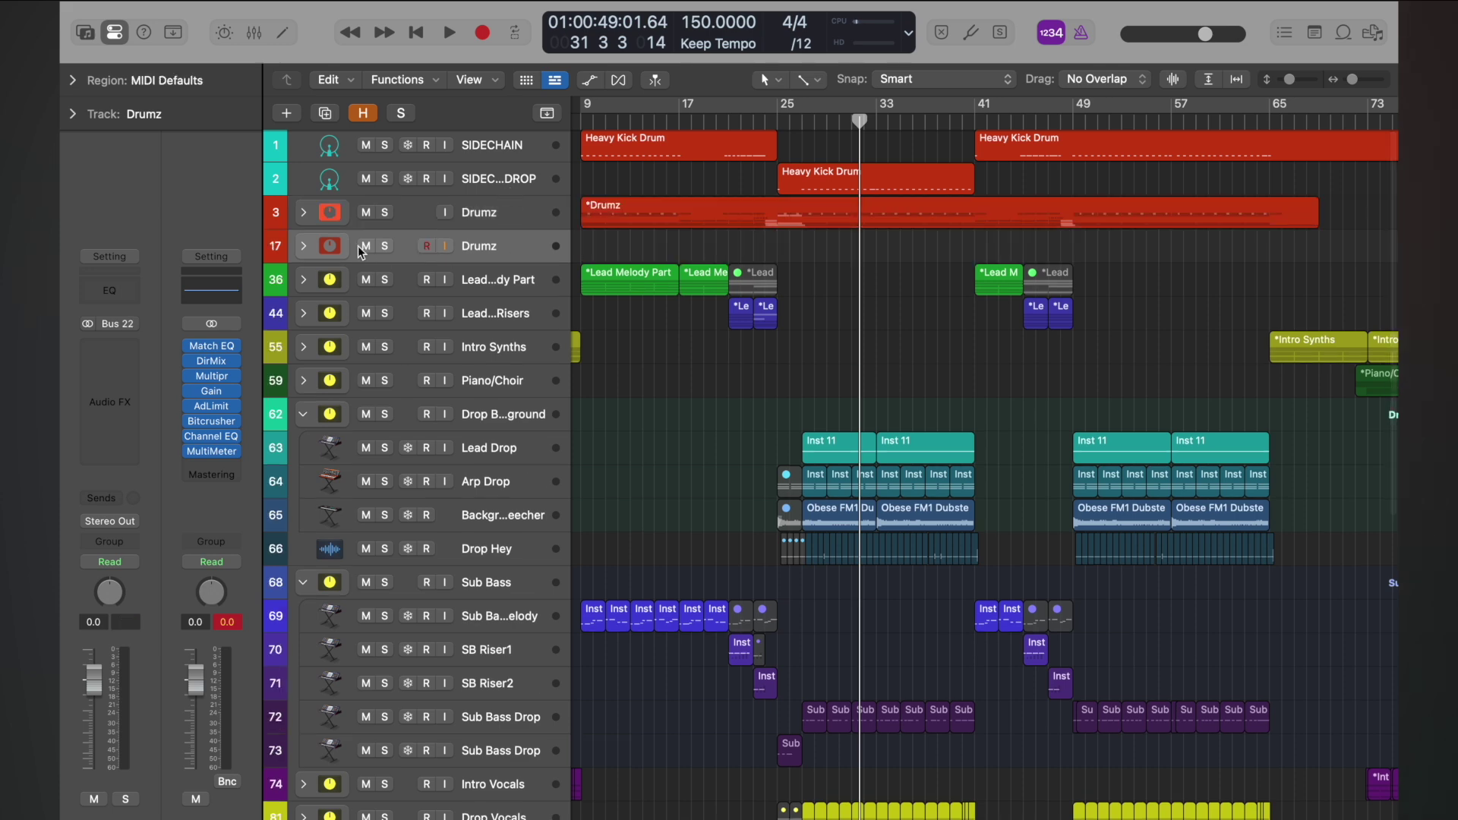
- Expand both Drumz stacks and move all drum regions between bars 25 and 41 into the matching tracks of the duplicate
{"action": "left_click", "coordinate": [304, 246]}
{"action": "left_click", "coordinate": [303, 212]}
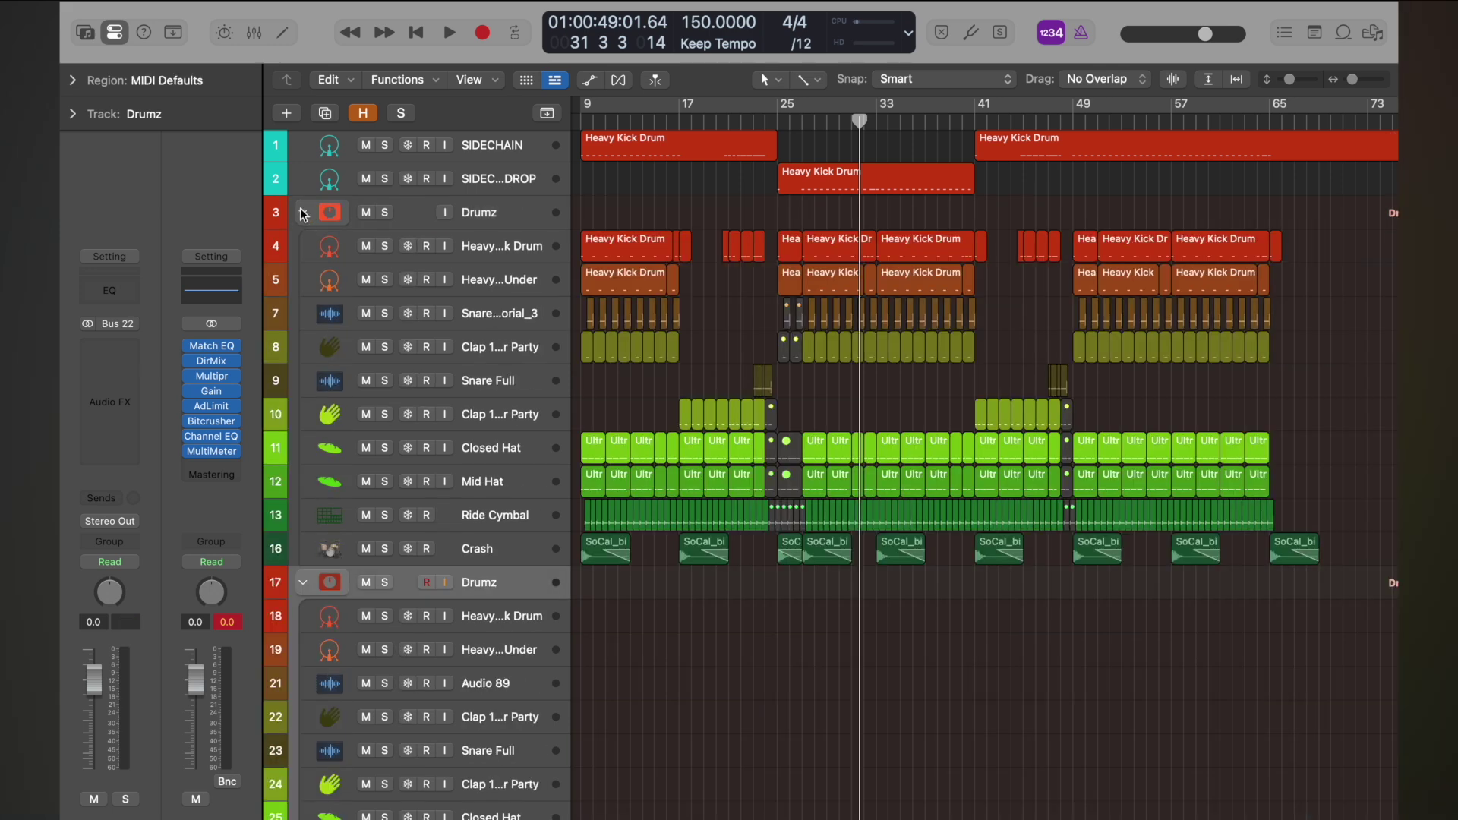
{"action": "left_click", "coordinate": [638, 411], "text": "ctrl+alt"}
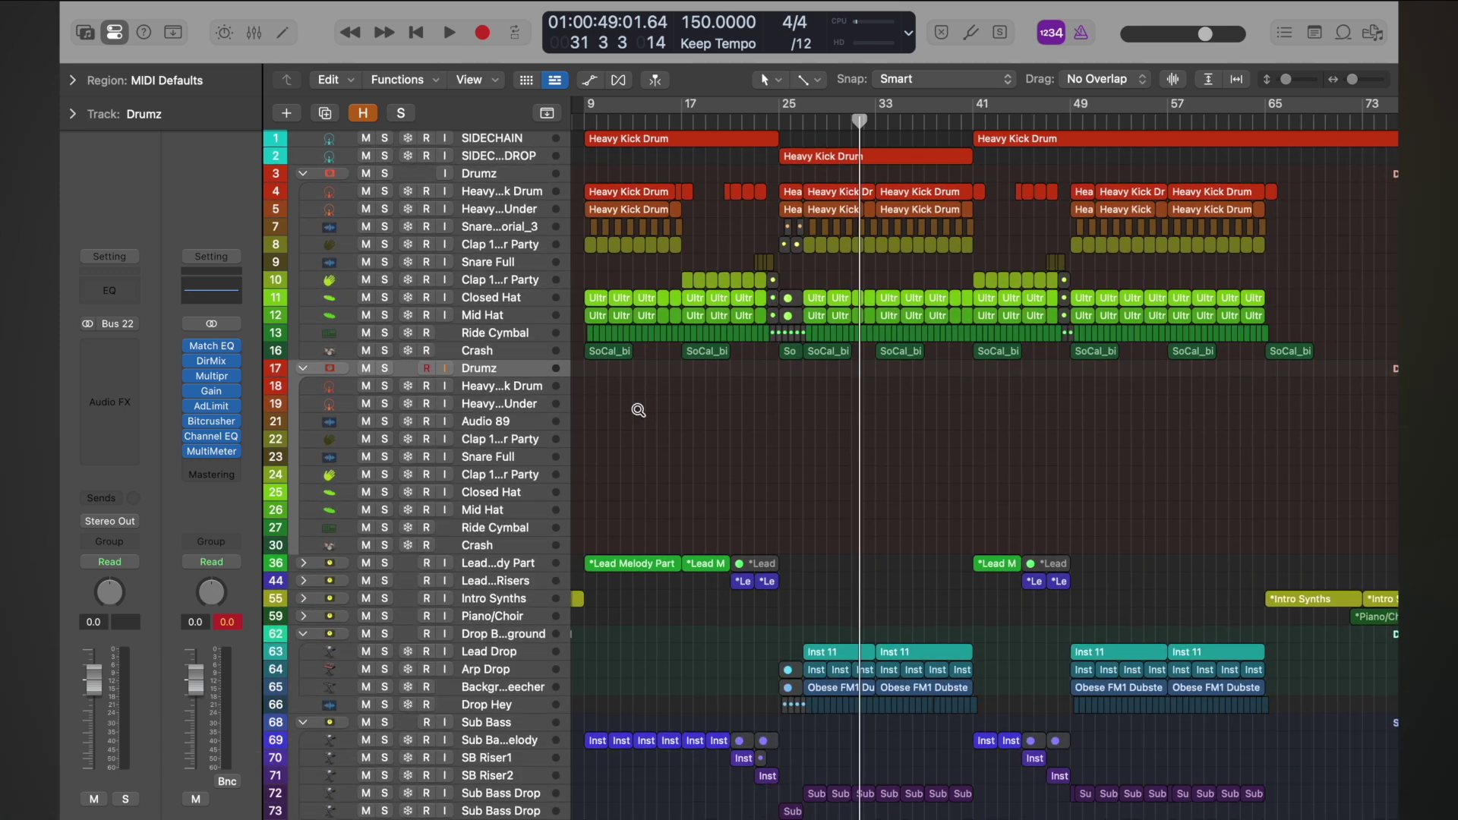
{"action": "left_click", "coordinate": [638, 411], "text": "ctrl+alt"}
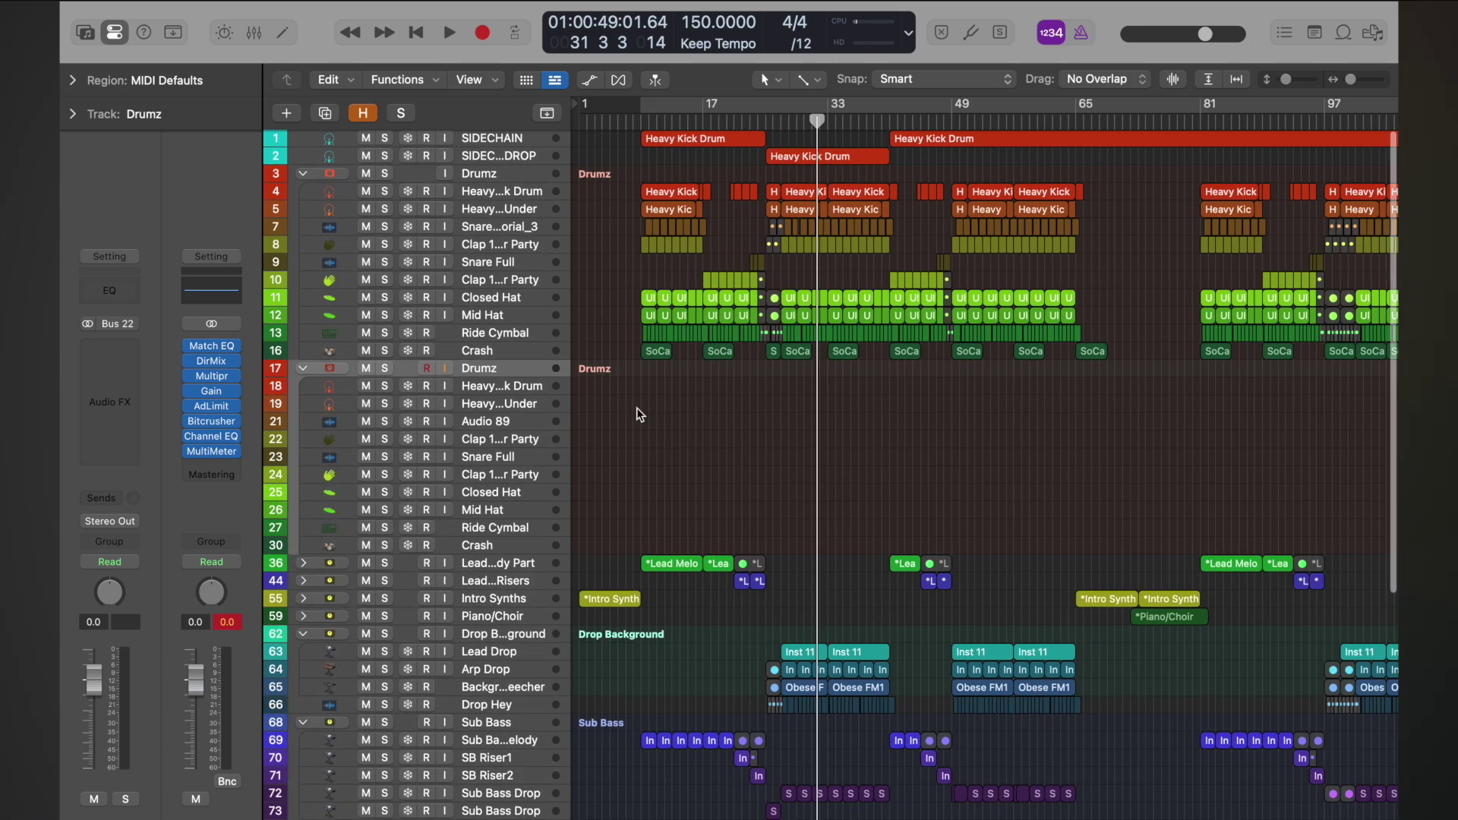
{"action": "left_click", "coordinate": [638, 411], "text": "ctrl+alt"}
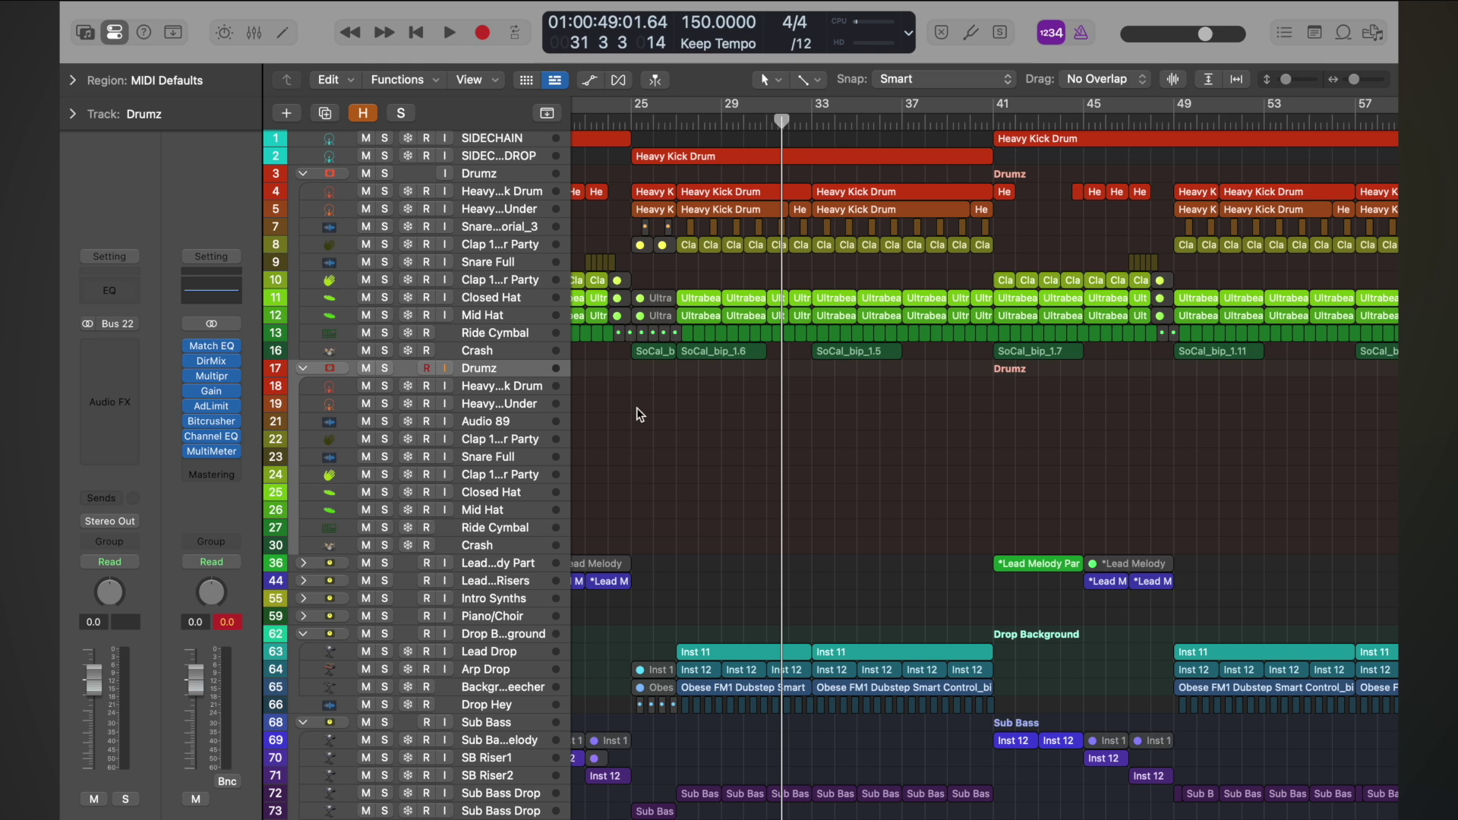
{"action": "left_click_drag", "start_coordinate": [636, 176], "coordinate": [990, 383]}
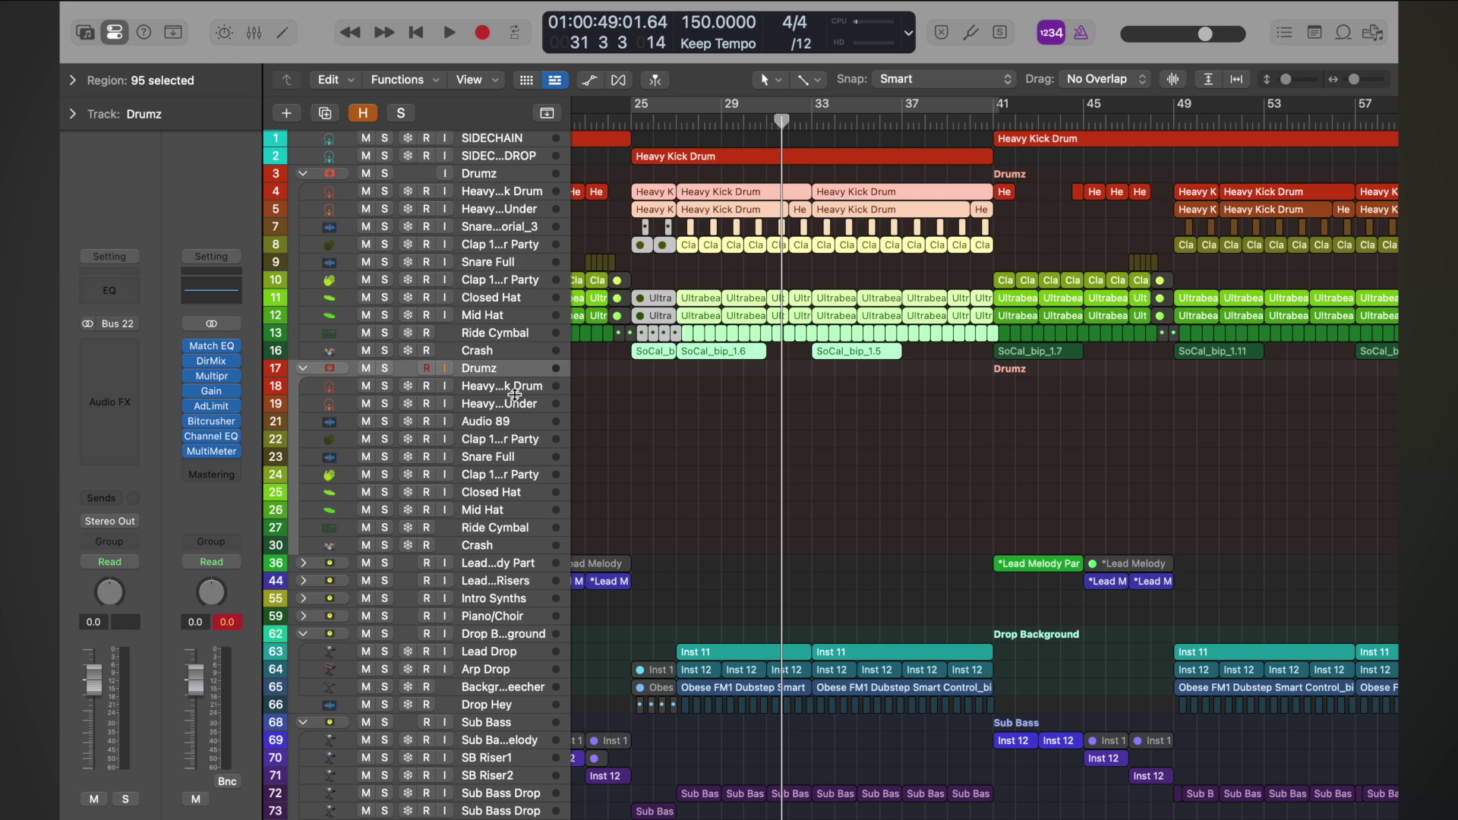
{"action": "left_click_drag", "start_coordinate": [650, 196], "coordinate": [650, 385]}
- Rename the duplicated stack Drums Drop and collapse the original Drumz stack
{"action": "double_click", "coordinate": [486, 372]}
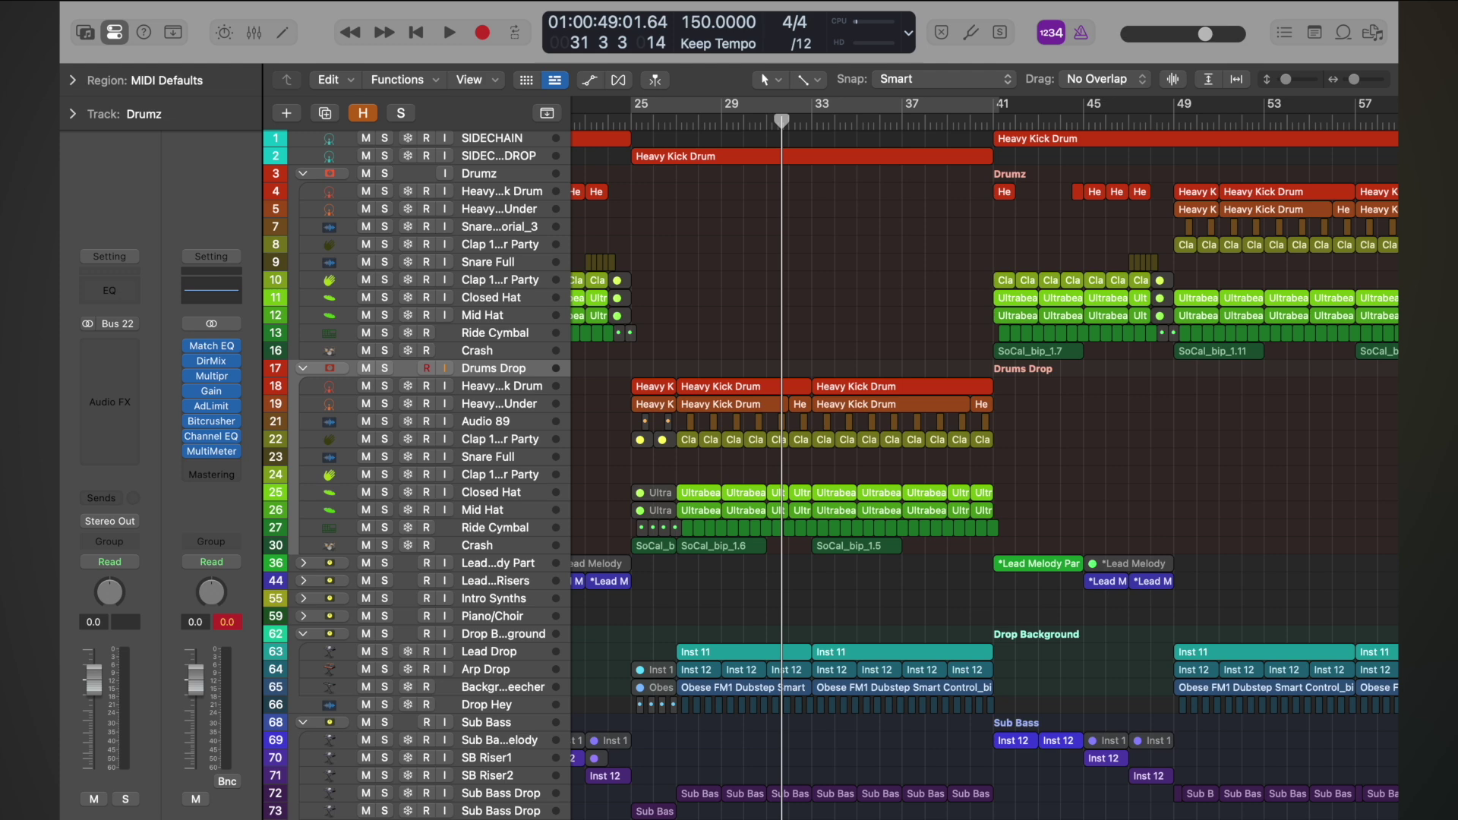
{"action": "left_click", "coordinate": [303, 173]}
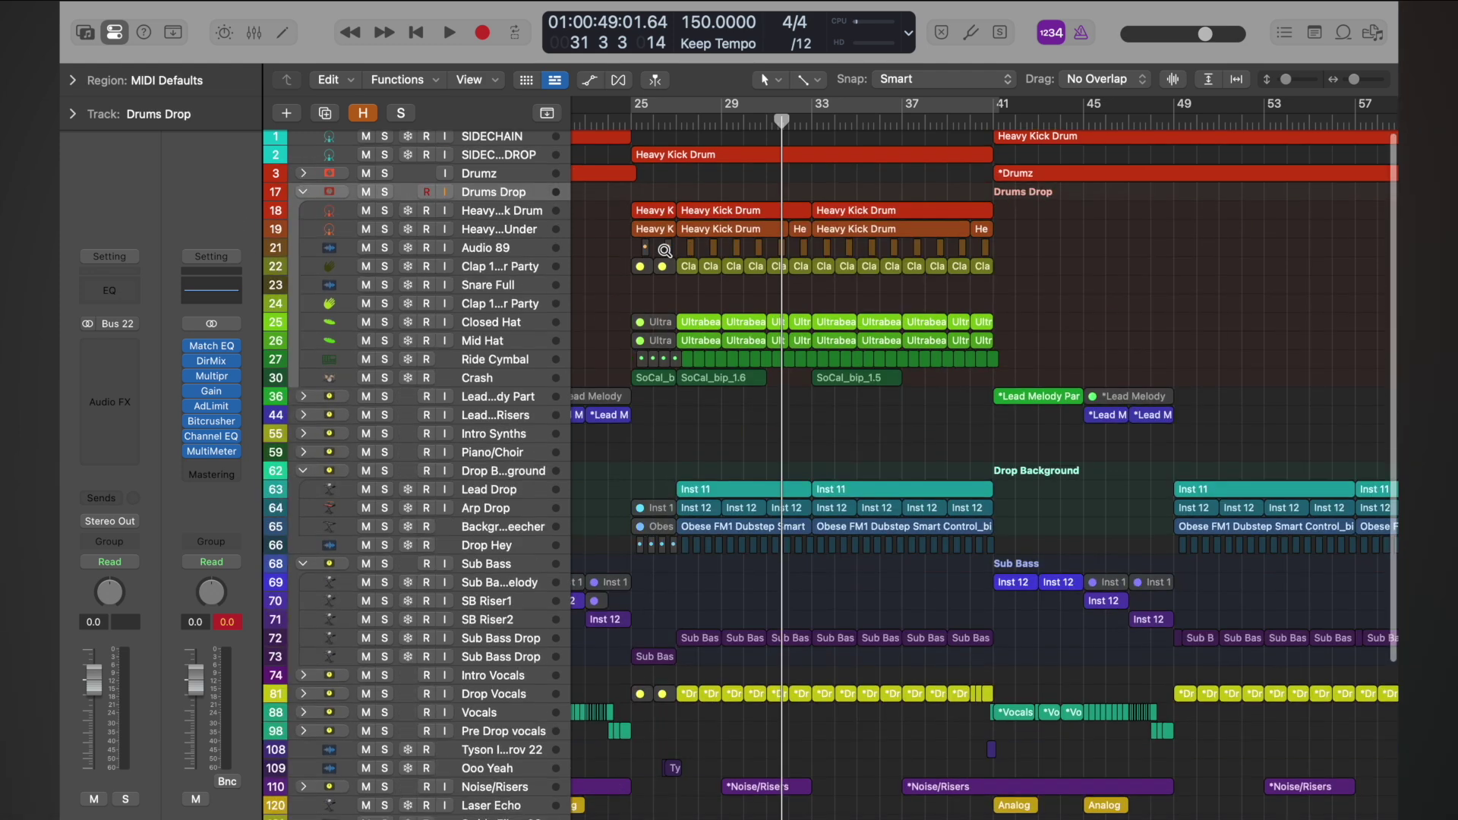
- Play the drop from bar 25 to hear the Drums Drop stack in the full mix
{"action": "scroll", "coordinate": [664, 250], "scroll_direction": "up", "scroll_amount": 5}
{"action": "scroll", "coordinate": [665, 251], "scroll_direction": "left", "scroll_amount": 4}
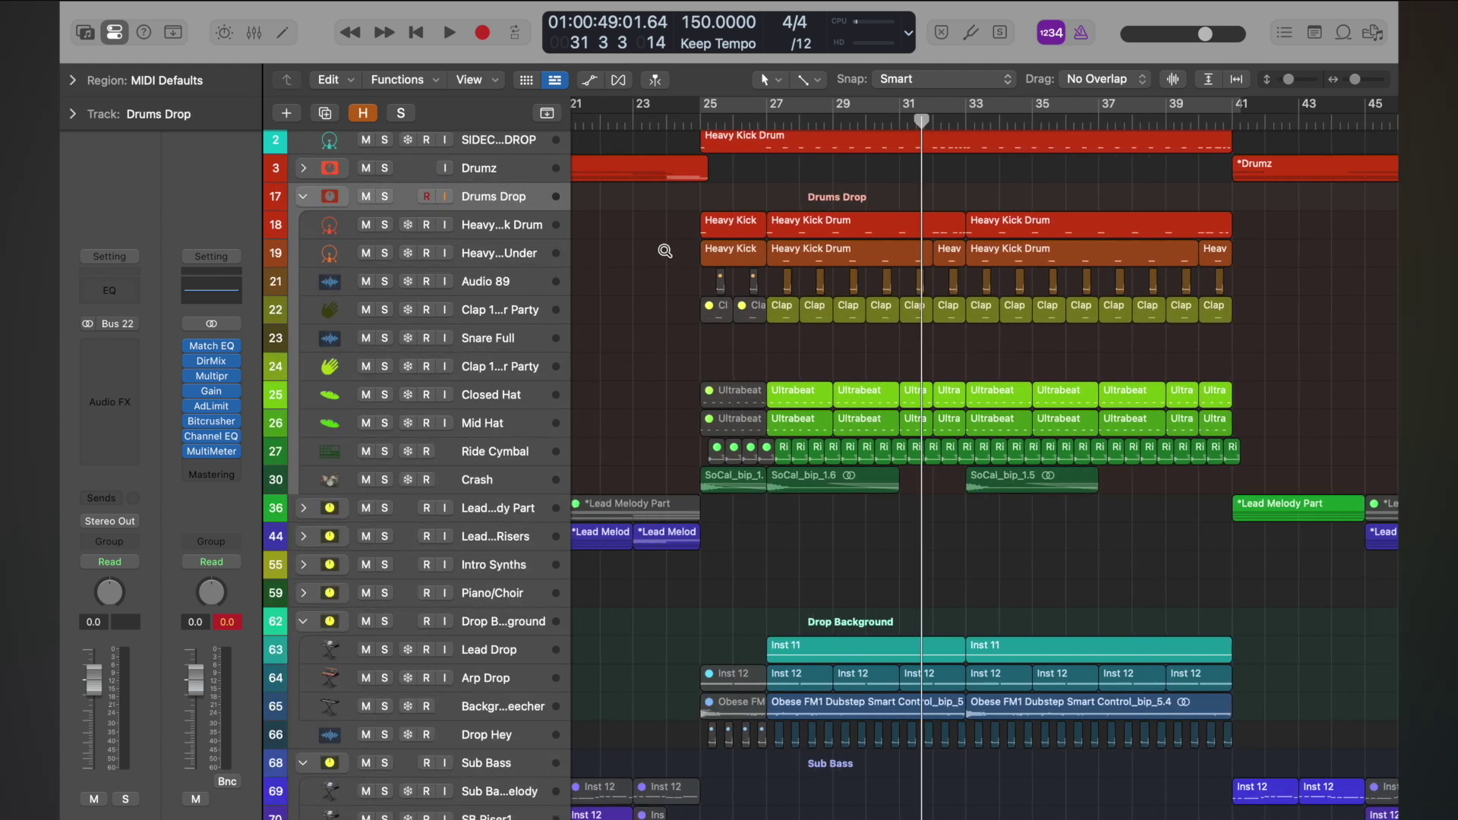
{"action": "key", "text": "super+Left"}
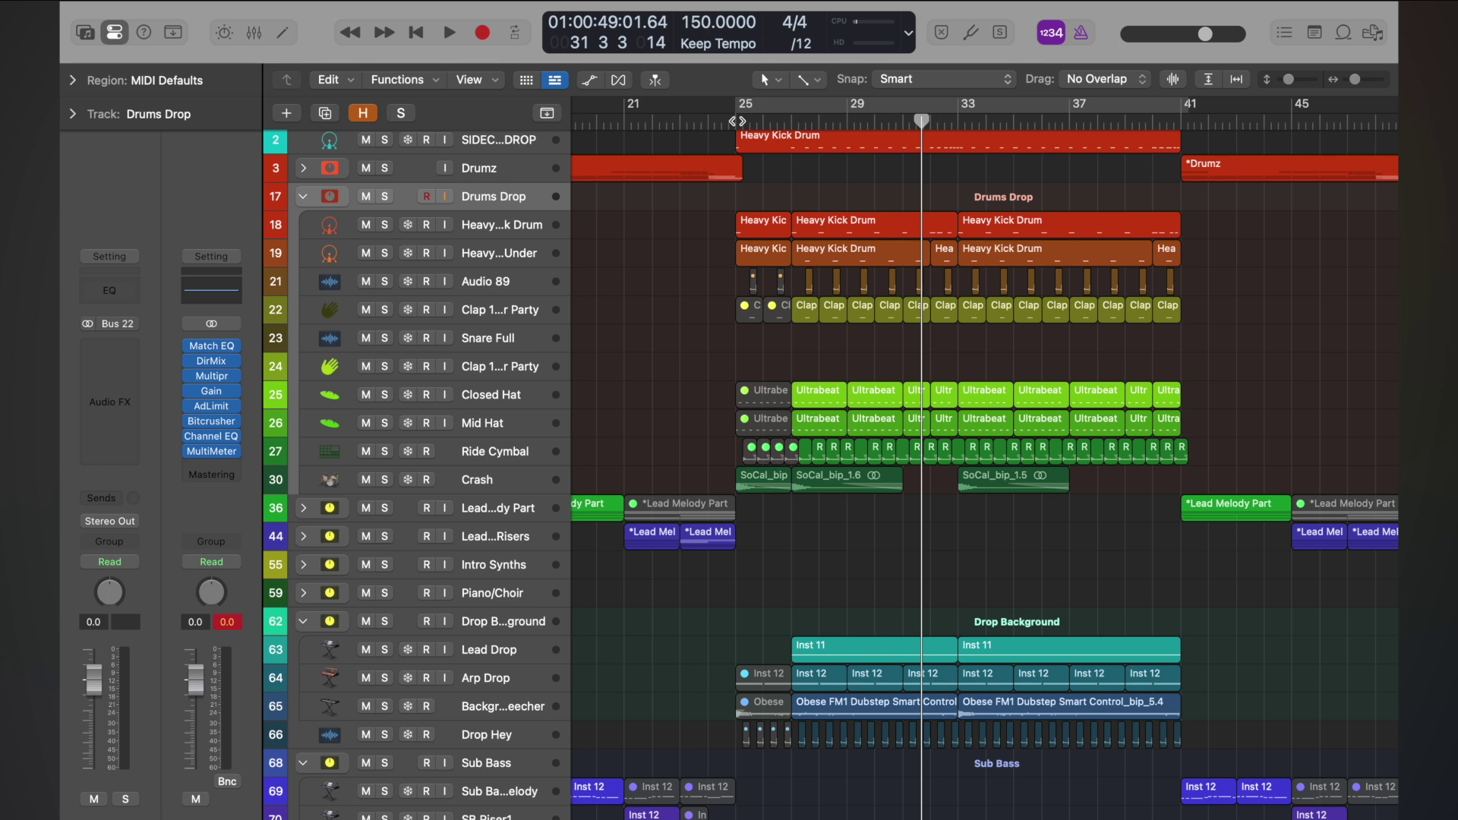
{"action": "key", "text": "Return"}
{"action": "key", "text": "space"}
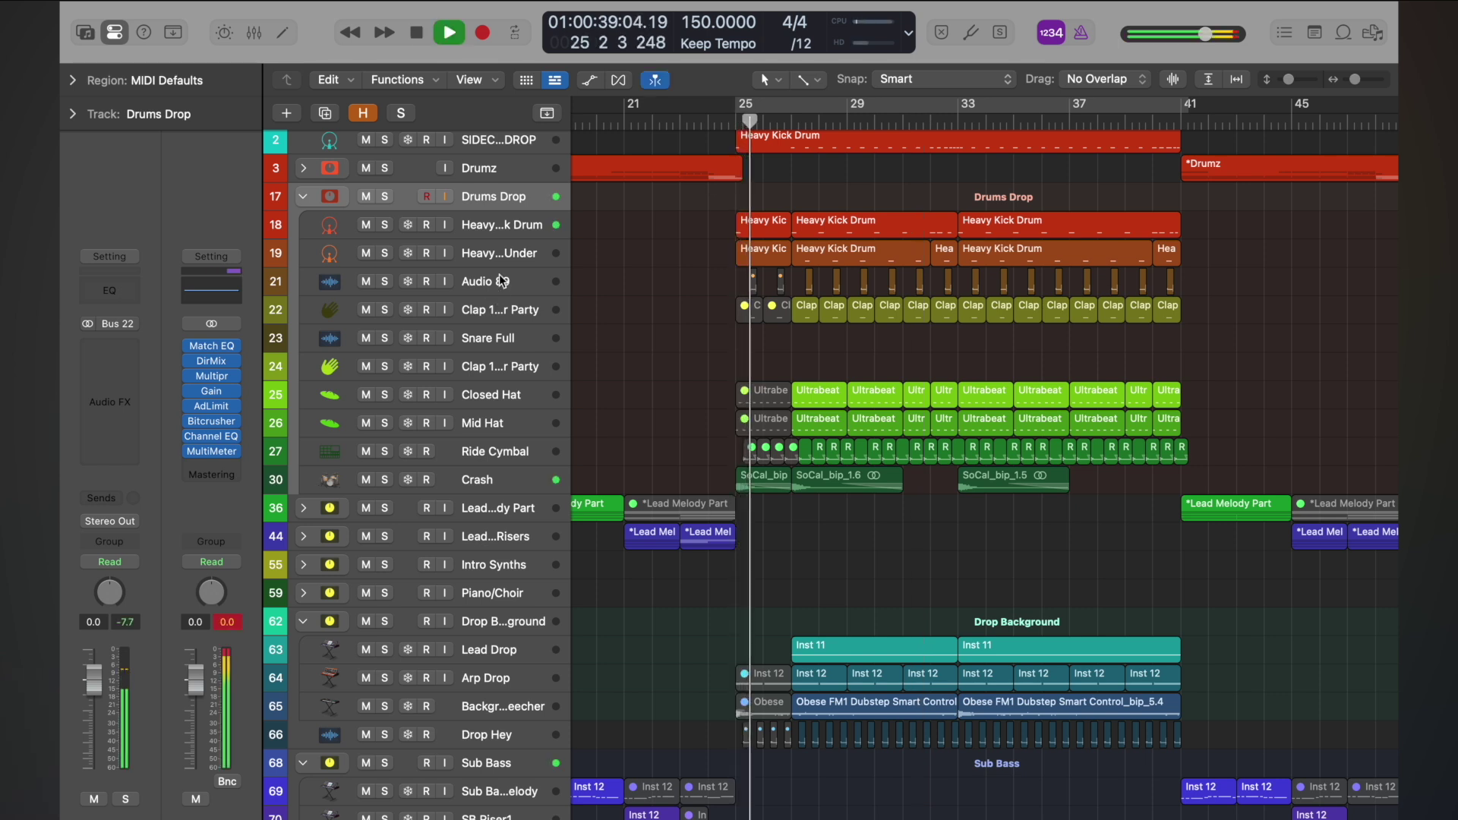
- Select the Heavy Kick Drum and Heavy Kick Drum Under tracks in Drums Drop, solo both and play them from bar 27
{"action": "left_click", "coordinate": [495, 224]}
{"action": "key", "text": "space"}
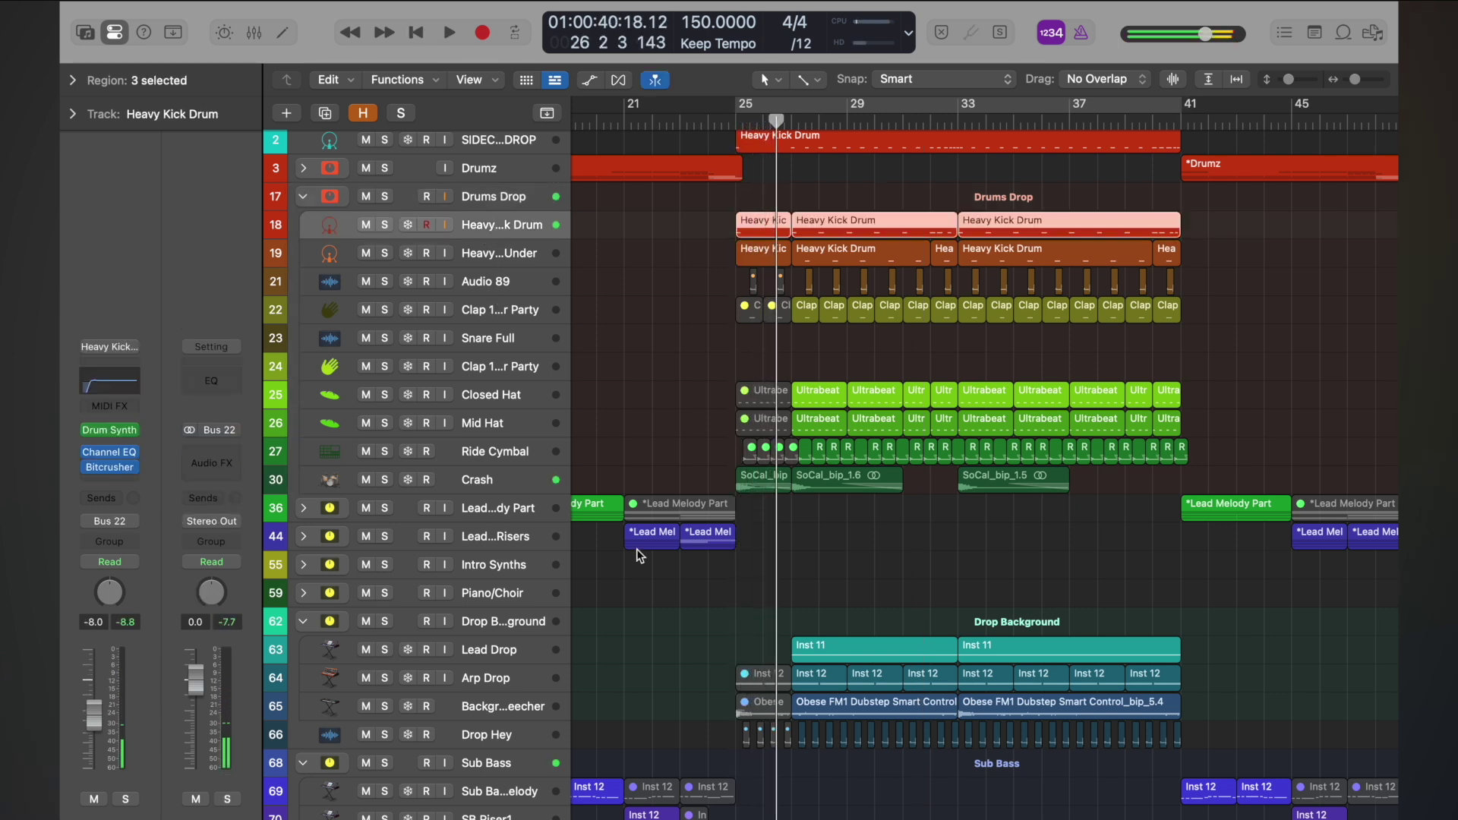
{"action": "left_click", "coordinate": [509, 258], "text": "shift"}
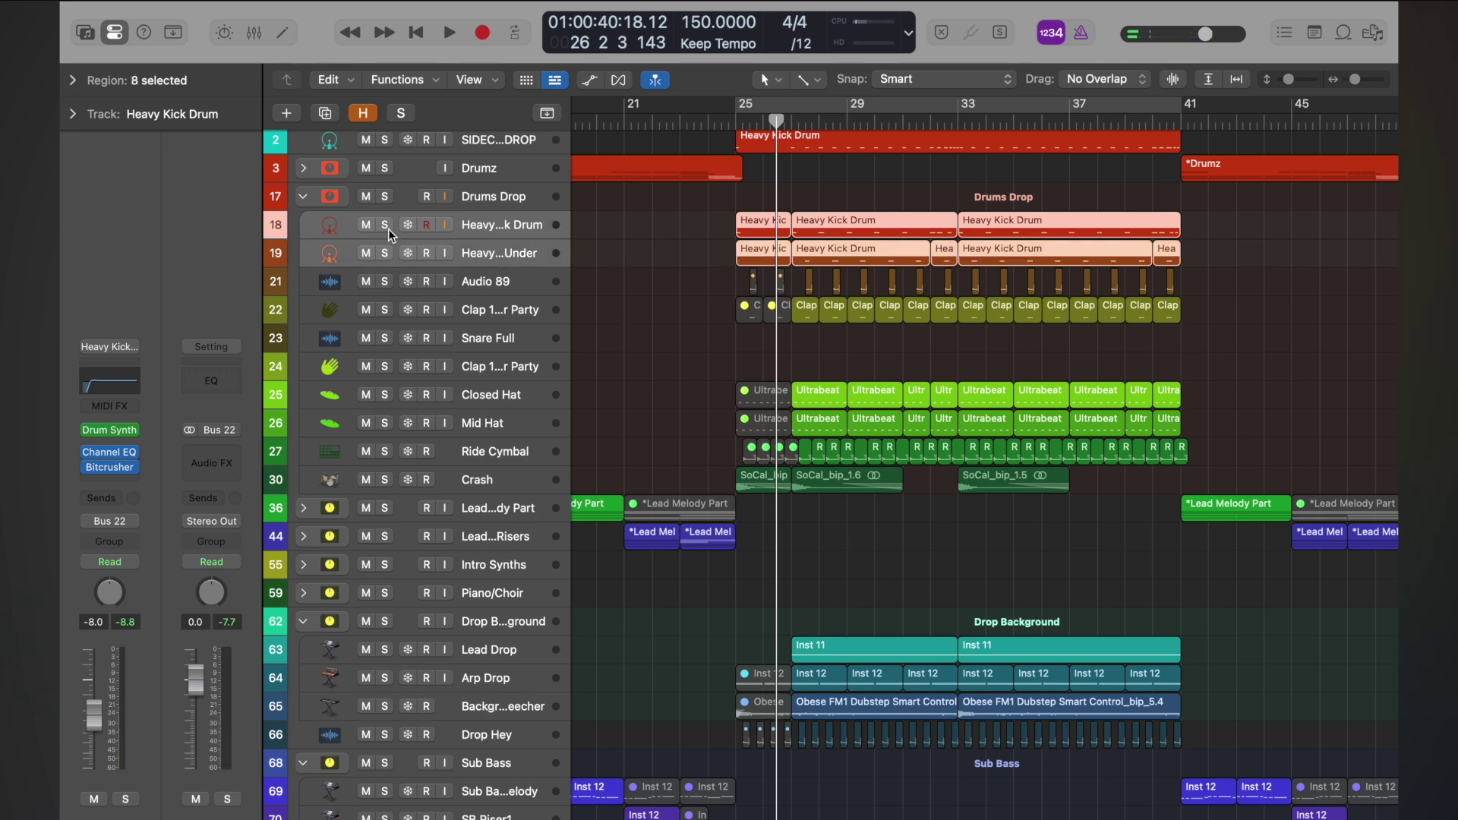
{"action": "left_click", "coordinate": [385, 225]}
{"action": "left_click", "coordinate": [790, 122]}
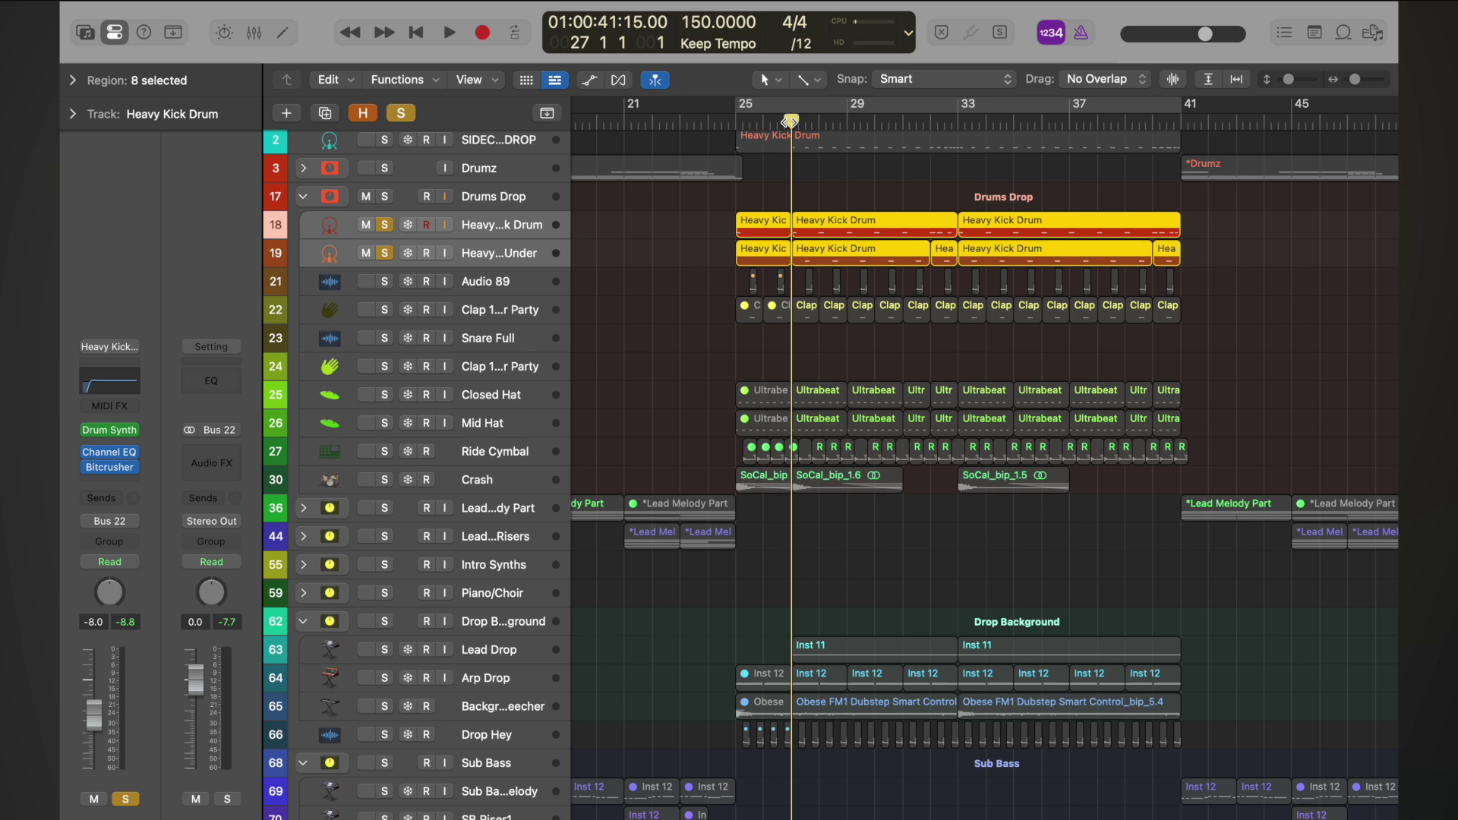
{"action": "key", "text": "space"}
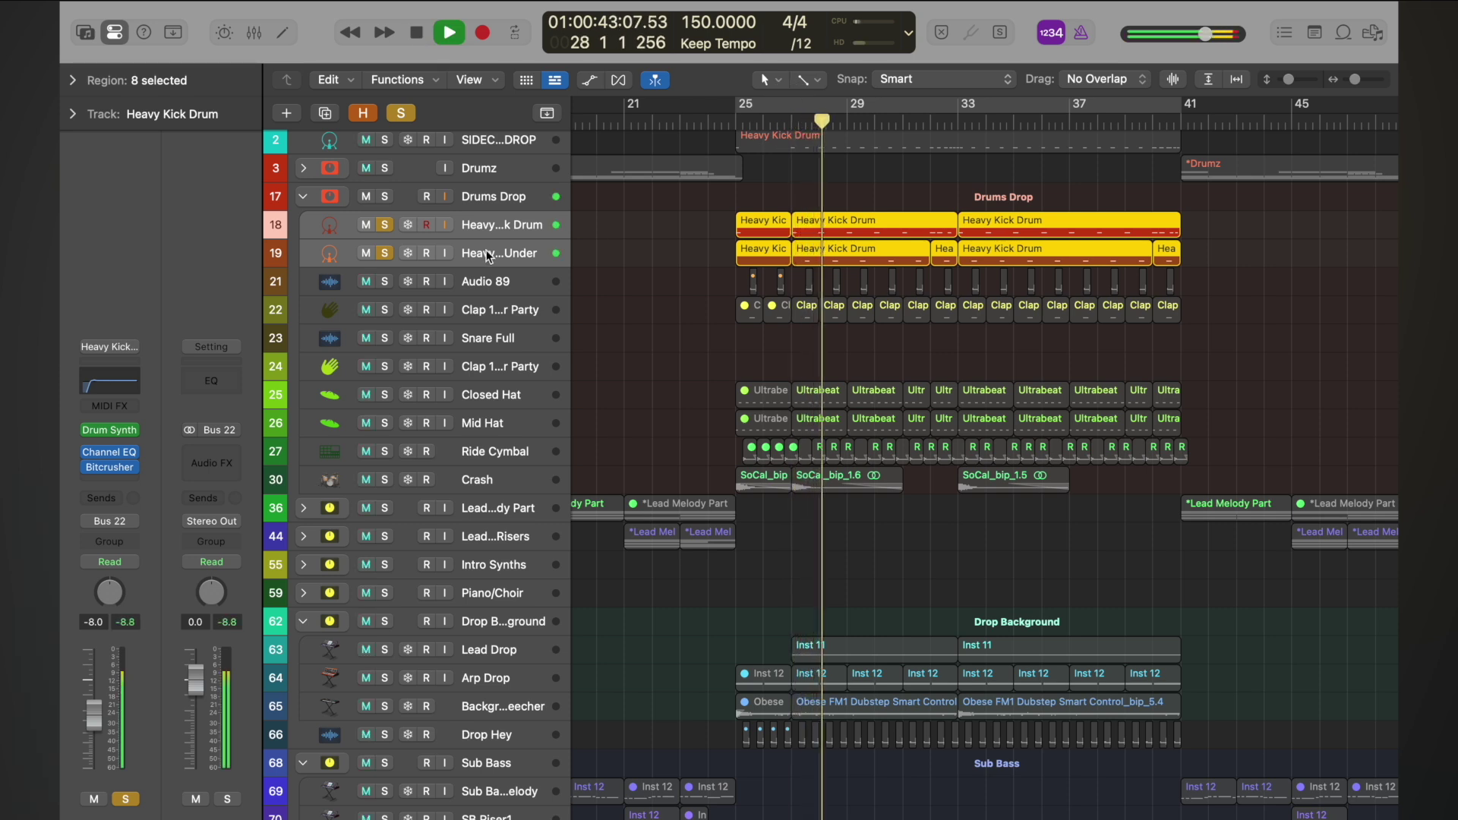
{"action": "key", "text": "space"}
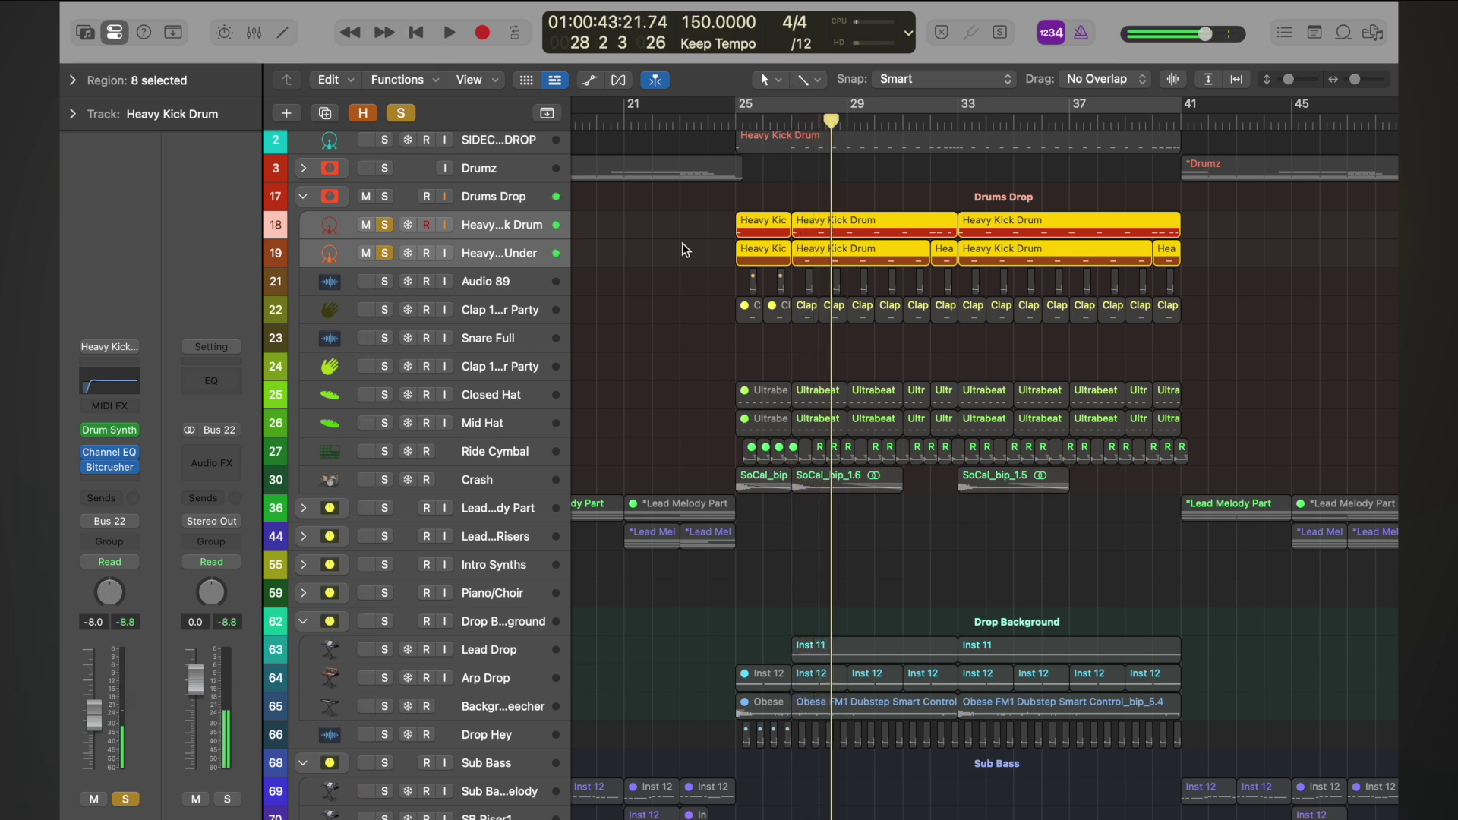
{"action": "left_click", "coordinate": [786, 121]}
{"action": "key", "text": "space"}
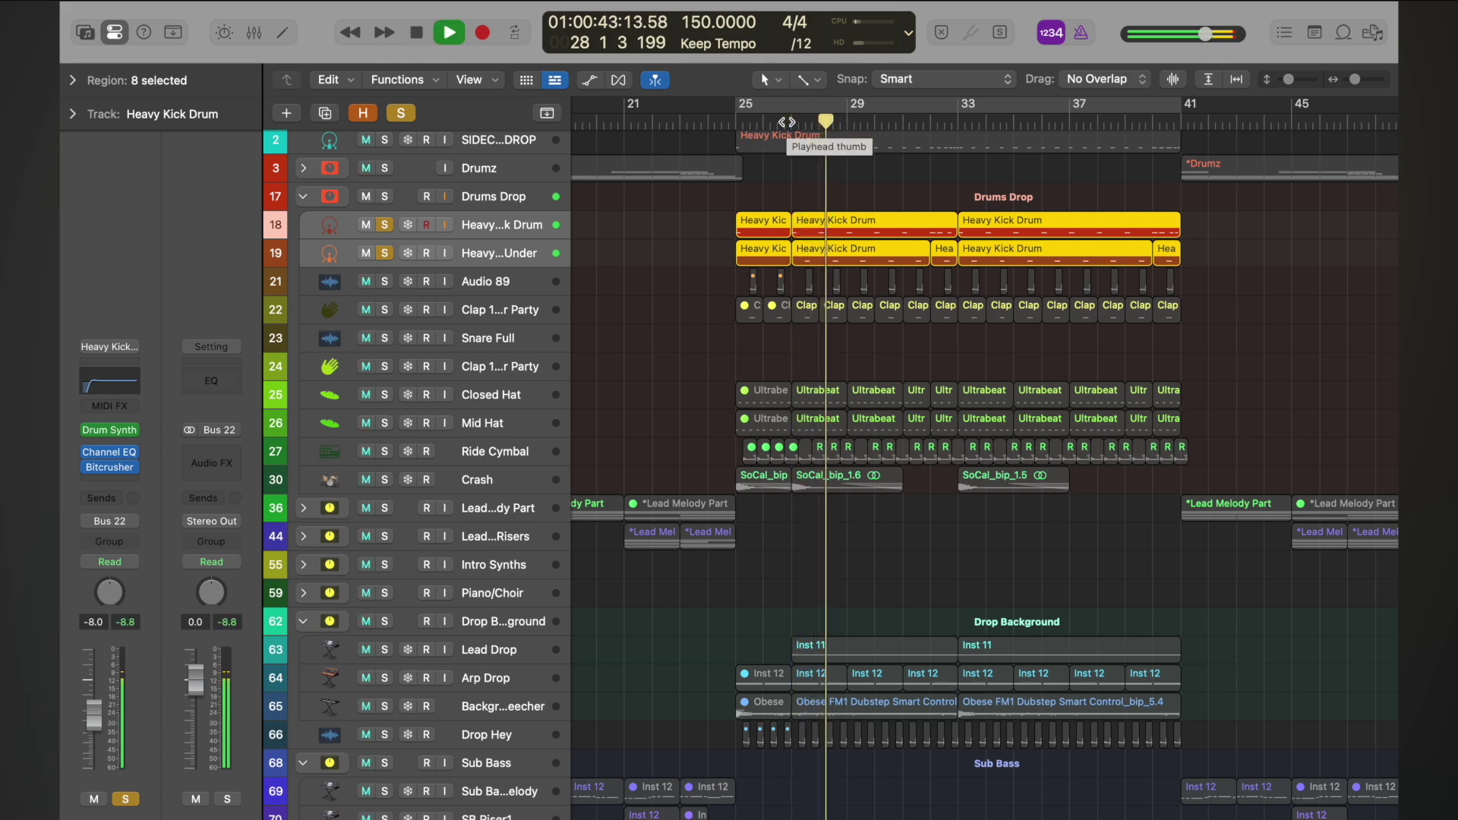
{"action": "key", "text": "space"}
- Show the mixer, clear the kick solos, and enlarge the tracks area above the mixer
{"action": "key", "text": "x"}
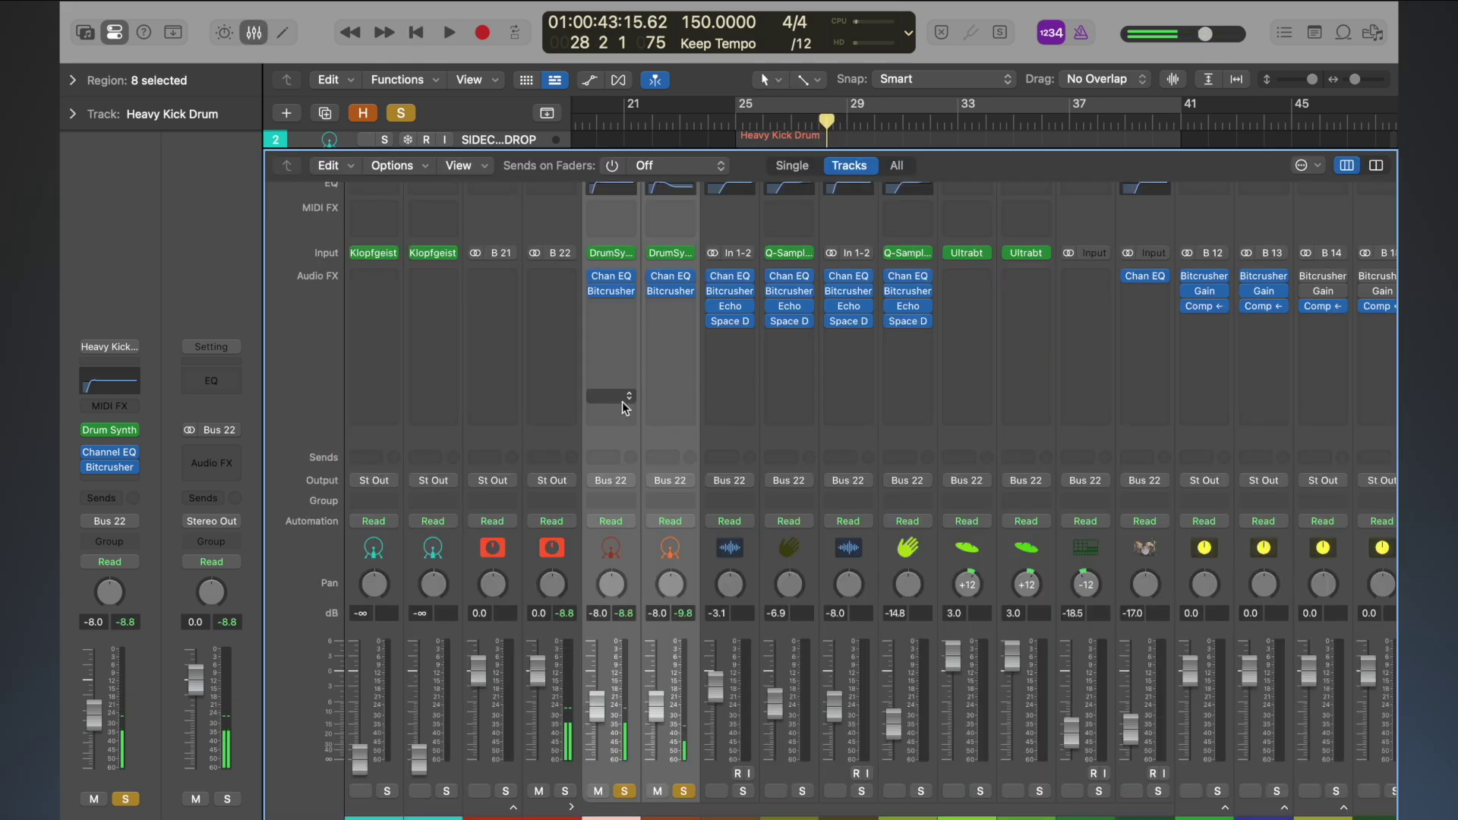
{"action": "left_click", "coordinate": [401, 115]}
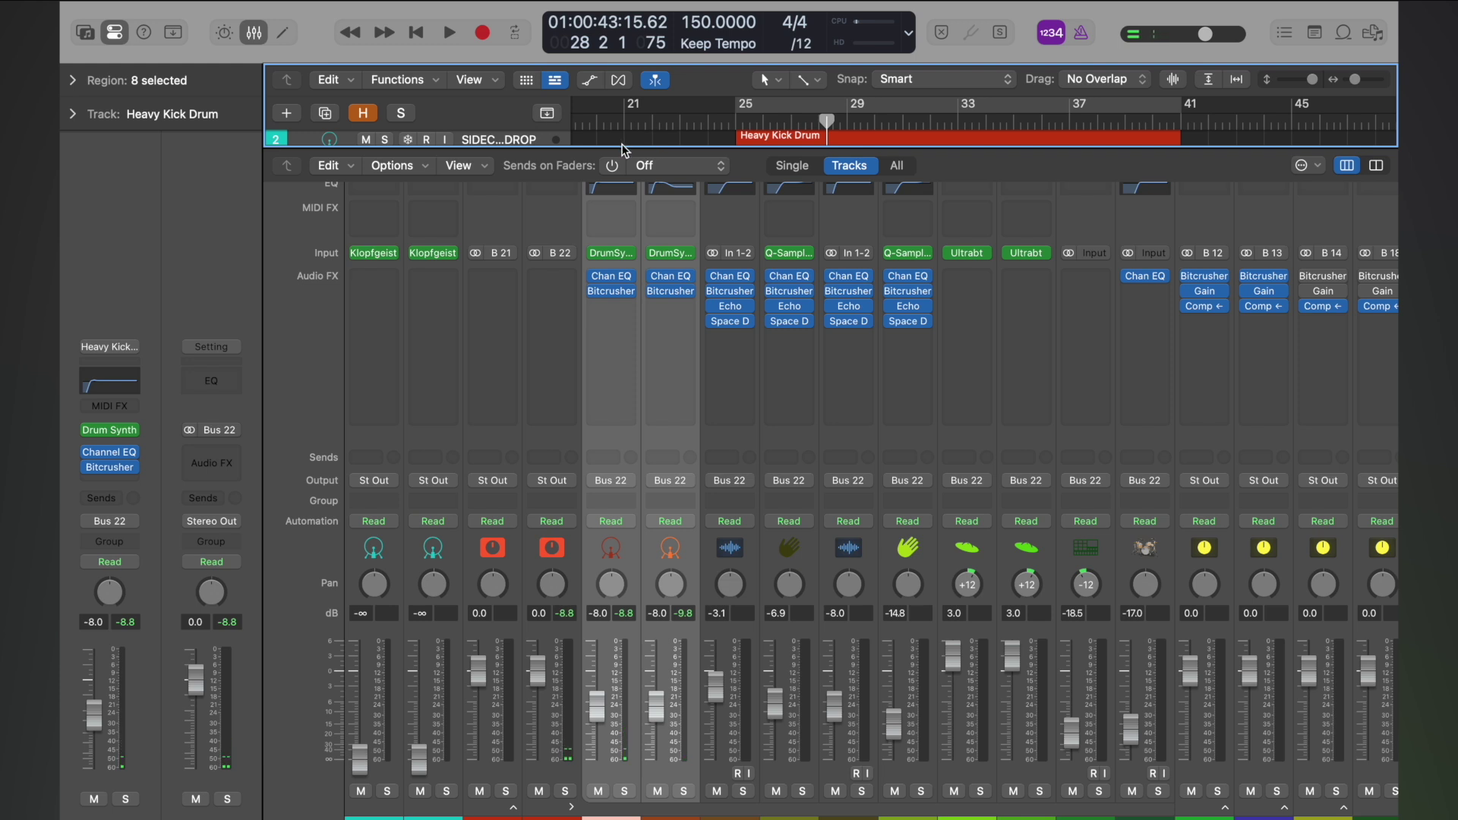
{"action": "left_click_drag", "start_coordinate": [626, 146], "coordinate": [632, 360]}
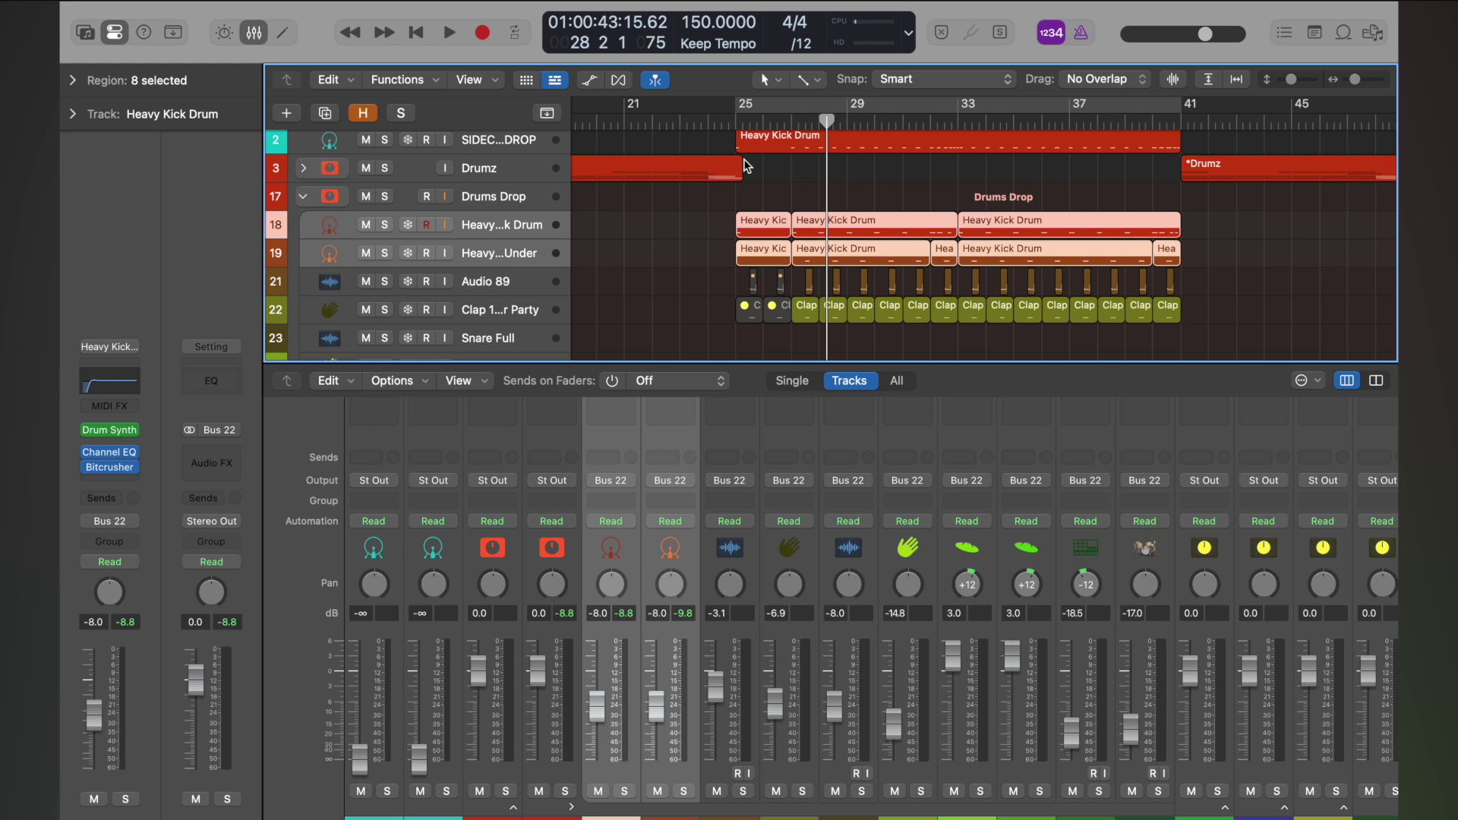
{"action": "scroll", "coordinate": [747, 166], "scroll_direction": "down", "scroll_amount": 5}
{"action": "scroll", "coordinate": [747, 166], "scroll_direction": "up", "scroll_amount": 6}
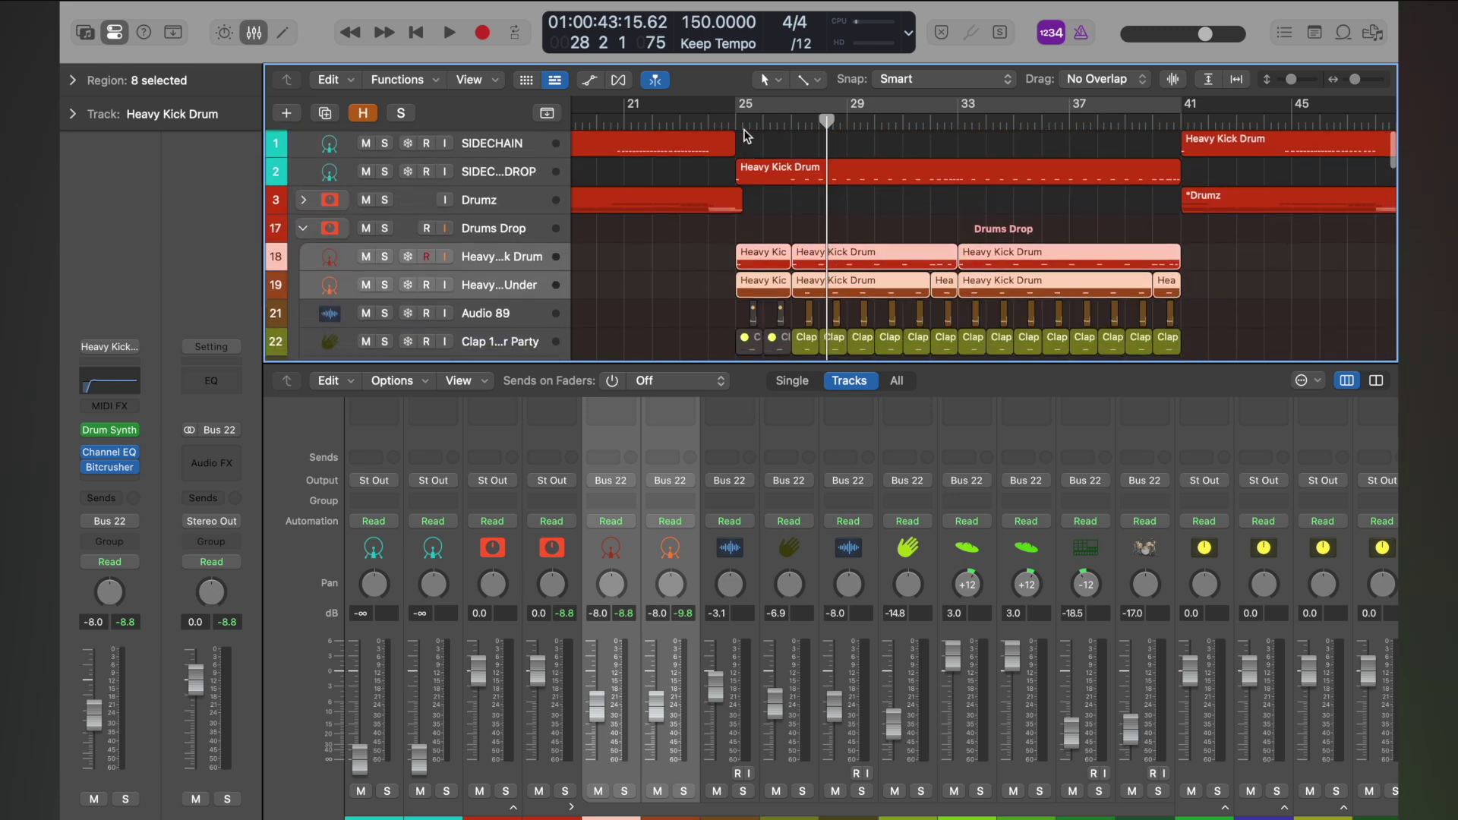
- Play the drop from bar 25 and raise the two selected Heavy Kick Drum faders together to -5.2 dB
{"action": "left_click", "coordinate": [733, 120]}
{"action": "key", "text": "space"}
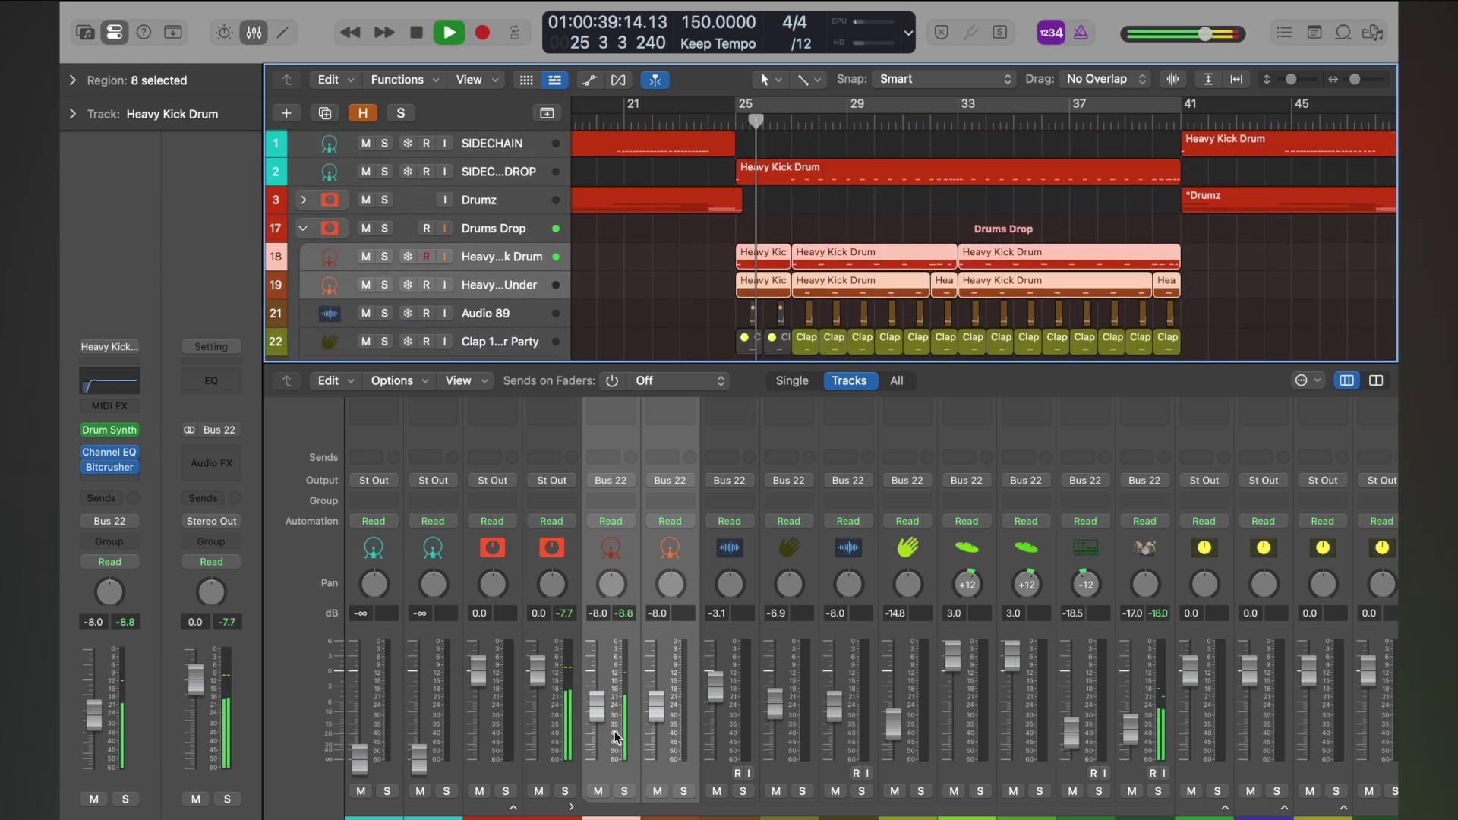
{"action": "left_click_drag", "start_coordinate": [597, 725], "coordinate": [596, 702]}
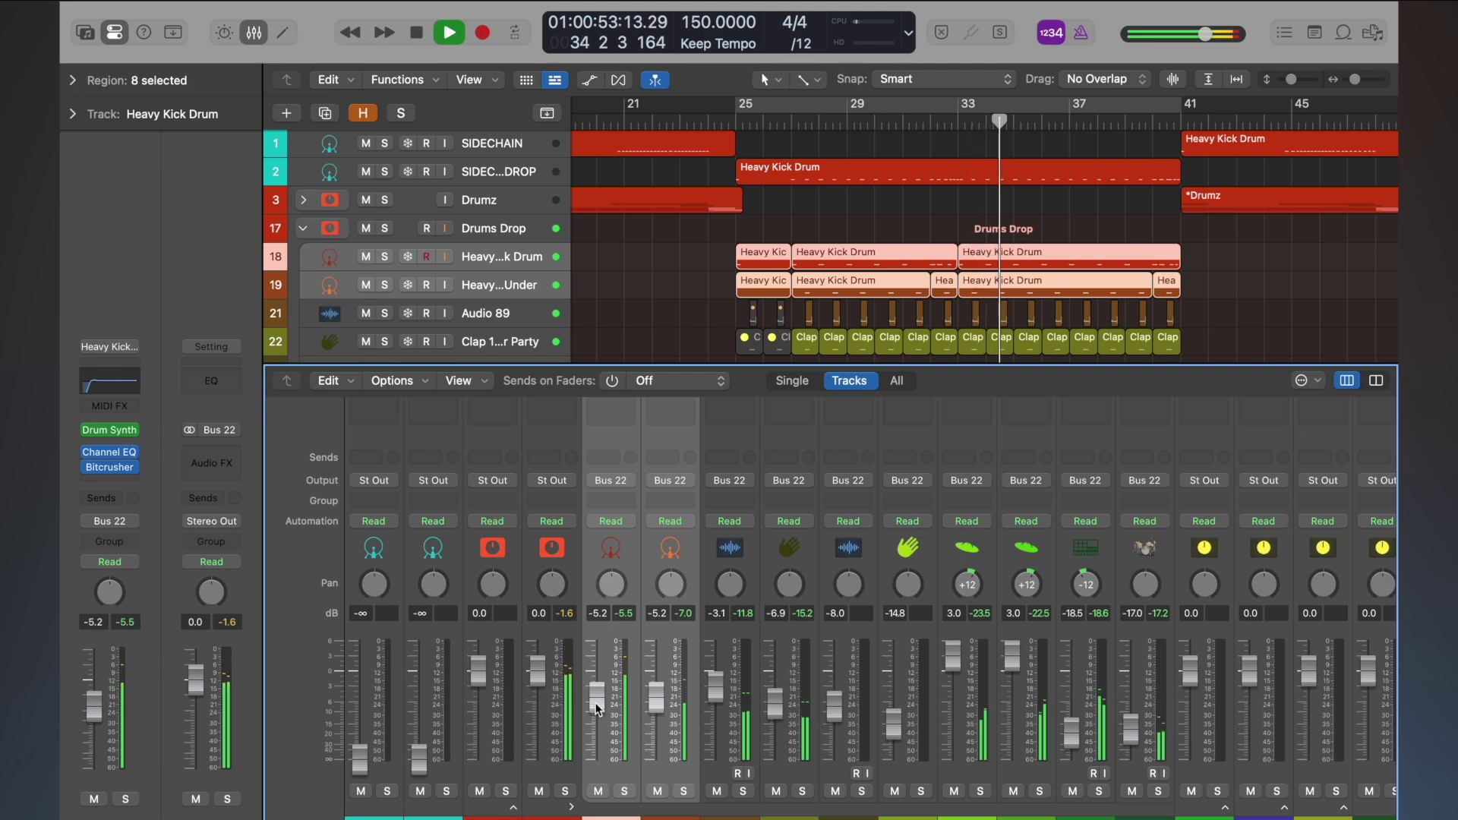
{"action": "key", "text": "space"}
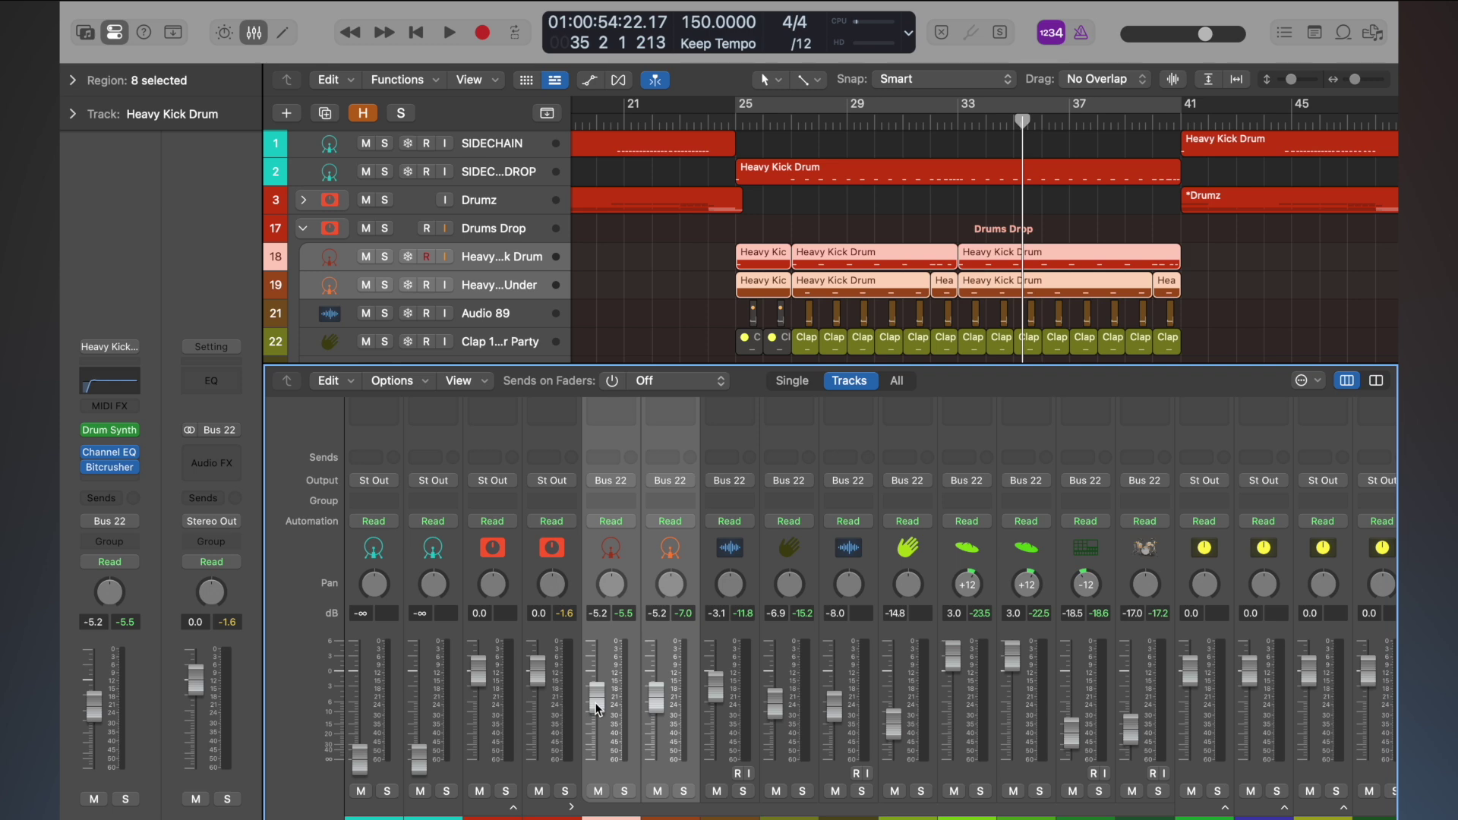
- Replay the drop from bar 25 and from bar 27 to judge the kick level, and hide the mixer
{"action": "left_click", "coordinate": [732, 125]}
{"action": "key", "text": "space"}
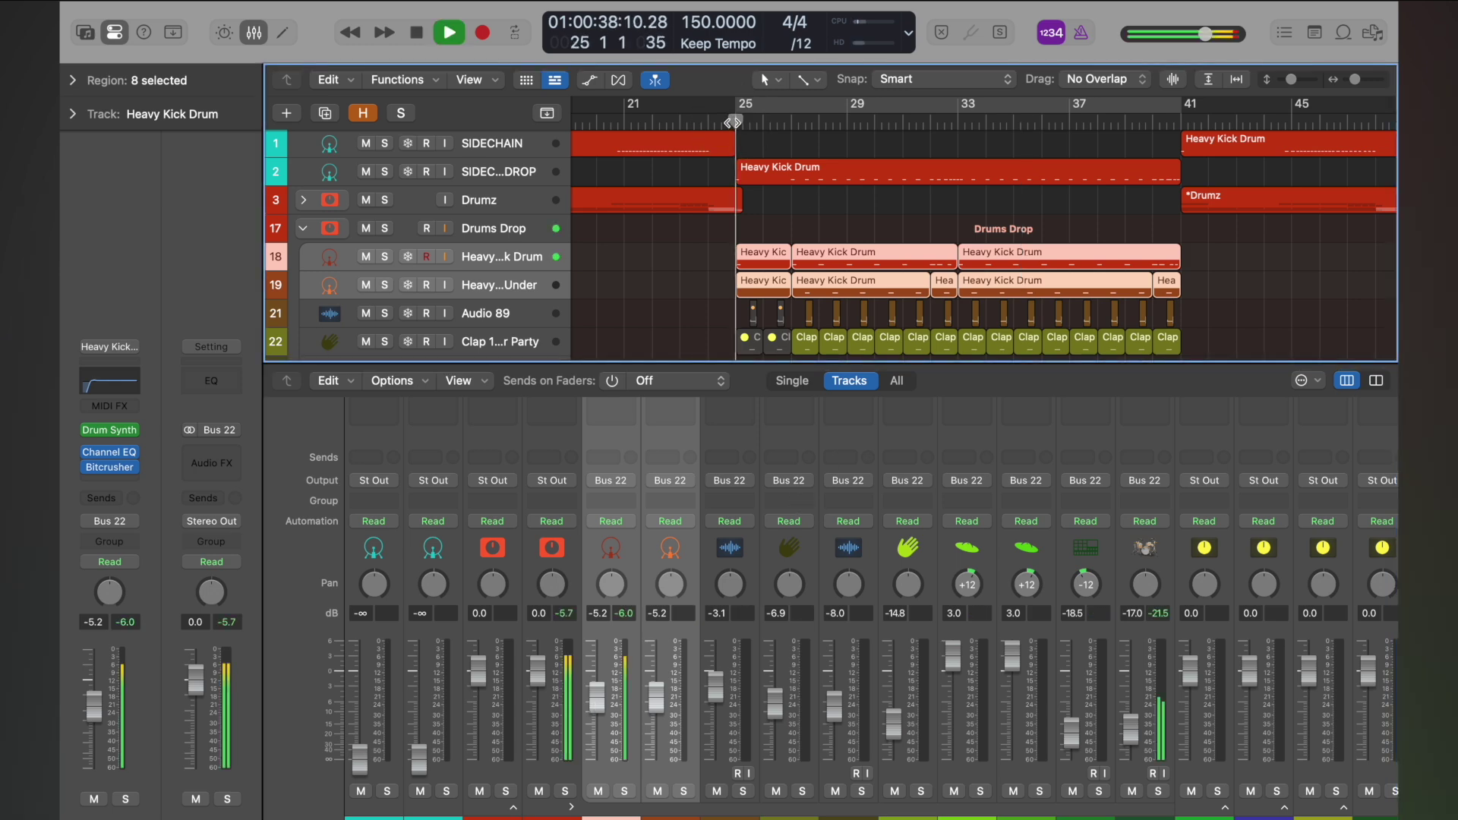
{"action": "left_click", "coordinate": [790, 124]}
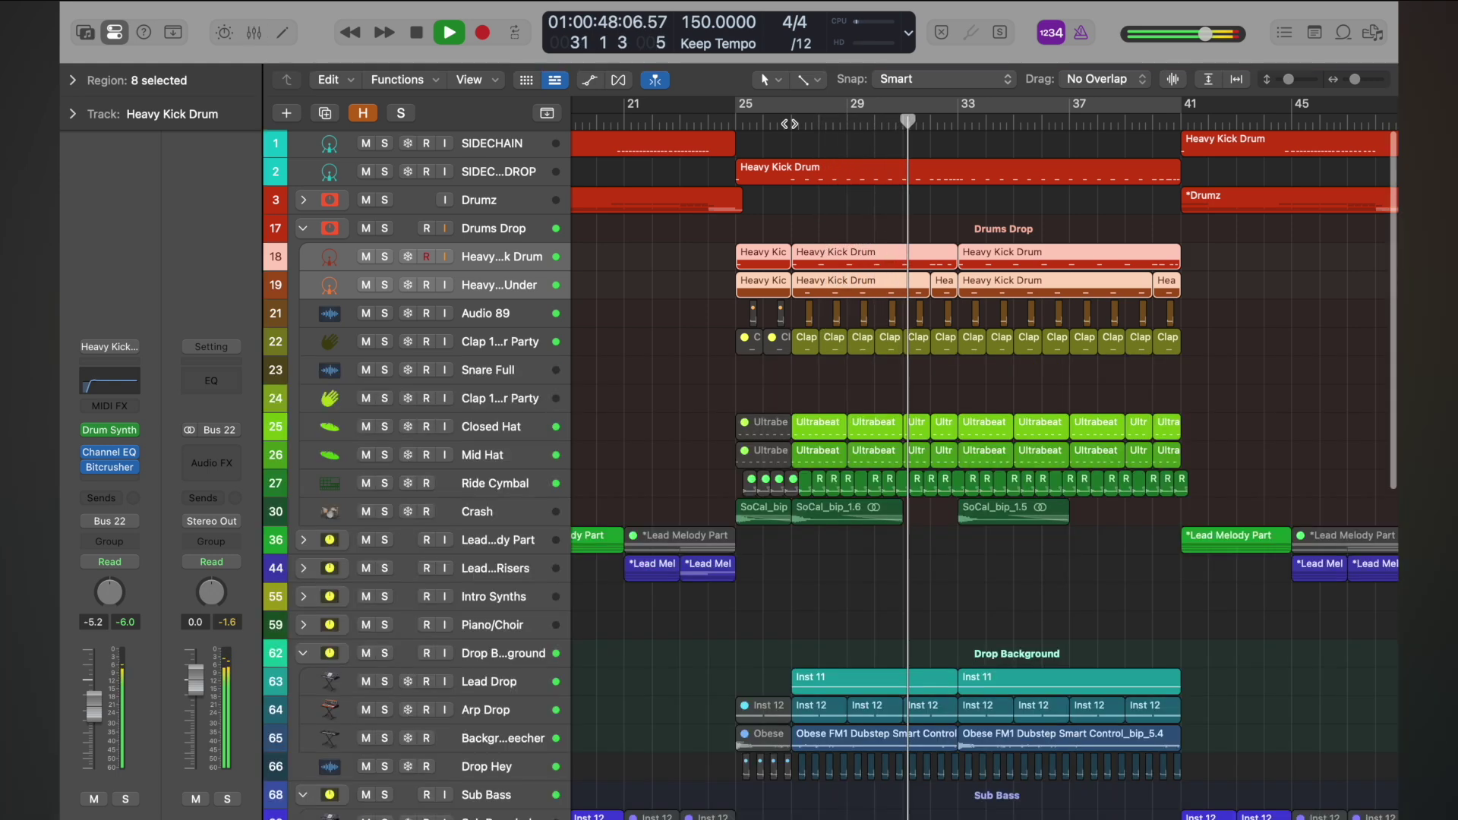
{"action": "key", "text": "x"}
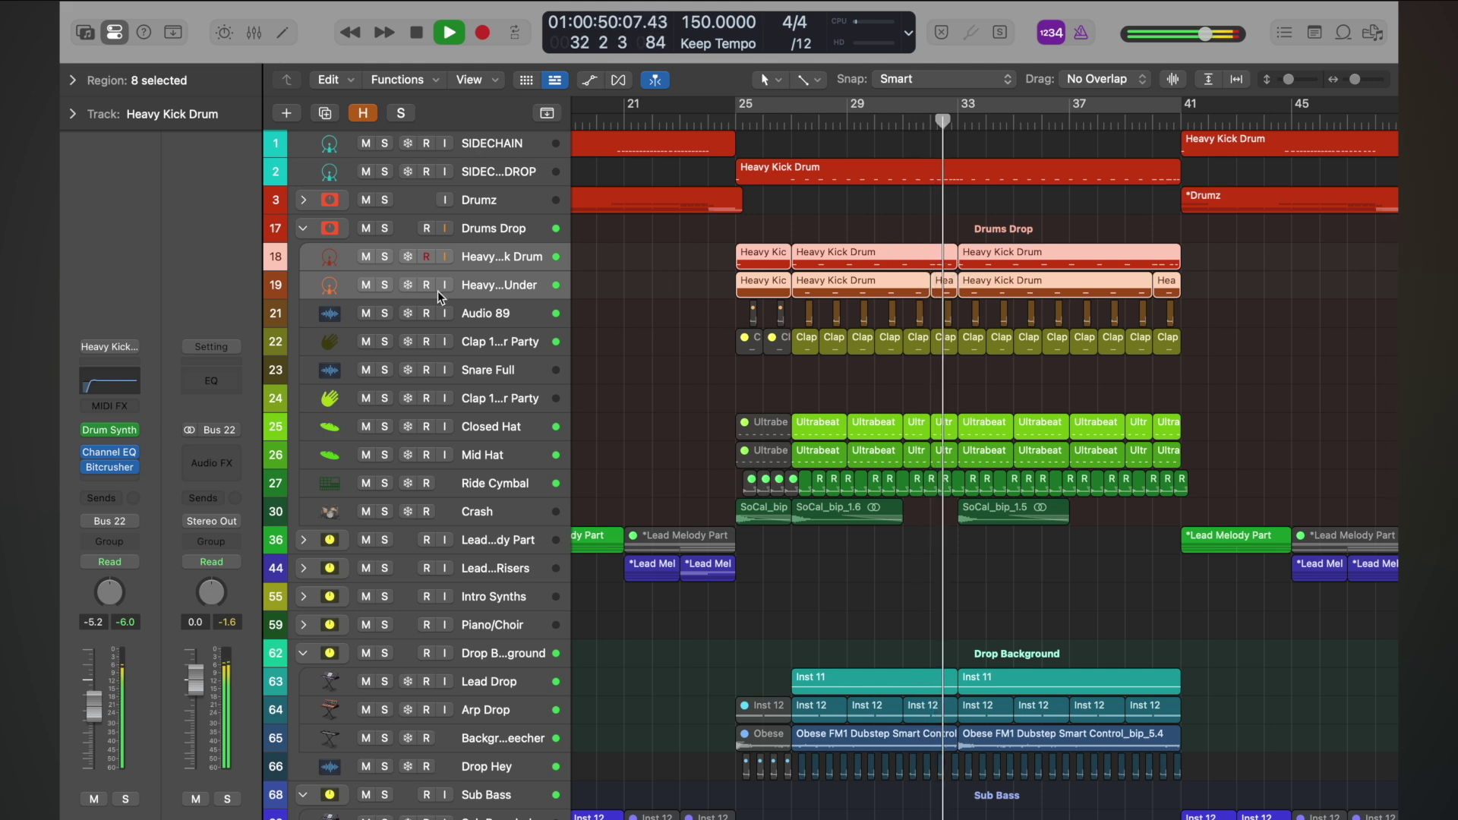
- Solo the Audio 89 and Clap 1 - After Party tracks in Drums Drop to hear them together during playback
{"action": "left_click", "coordinate": [384, 314]}
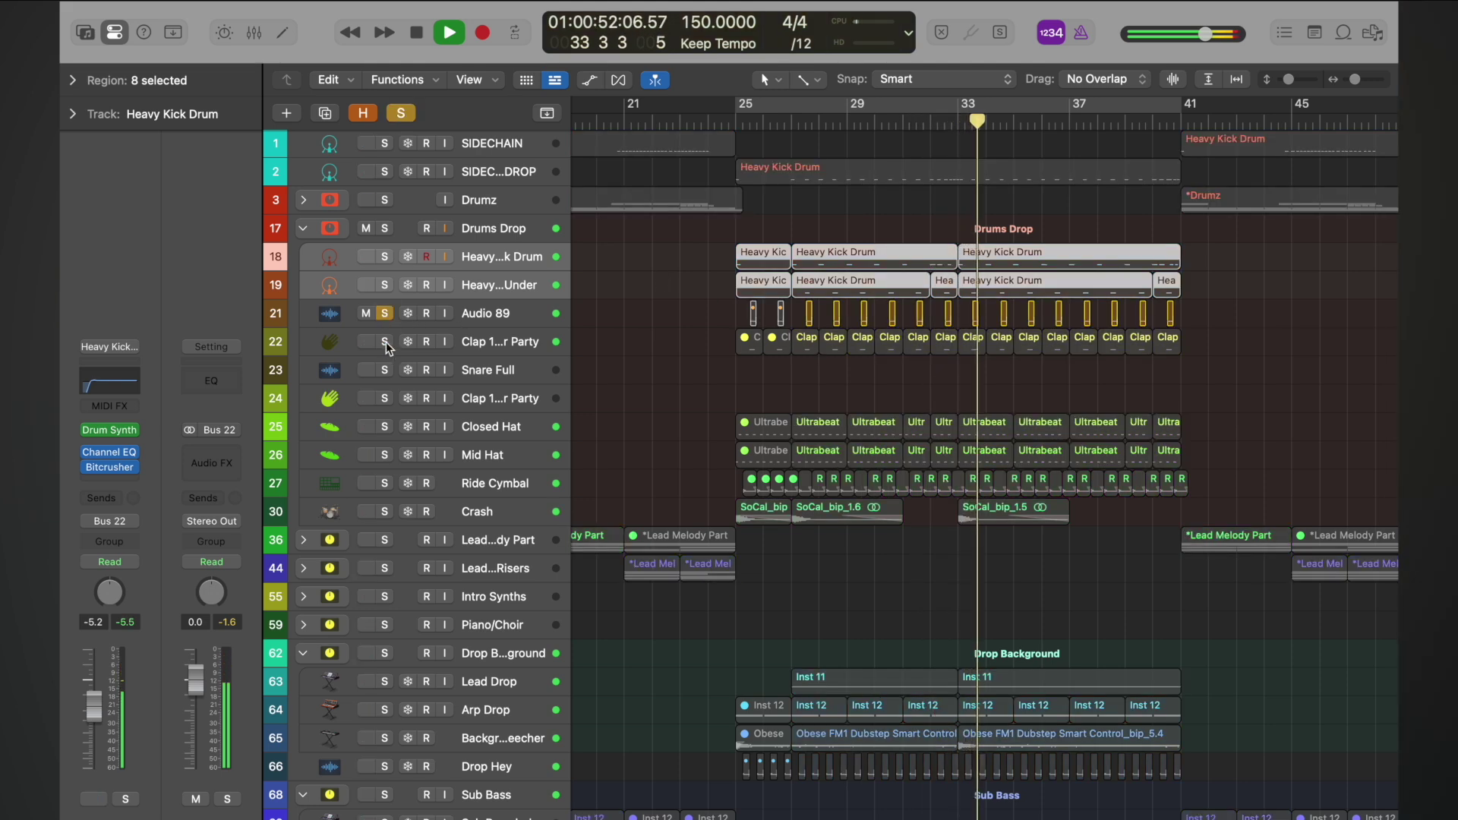
{"action": "left_click", "coordinate": [385, 342]}
{"action": "key", "text": "space"}
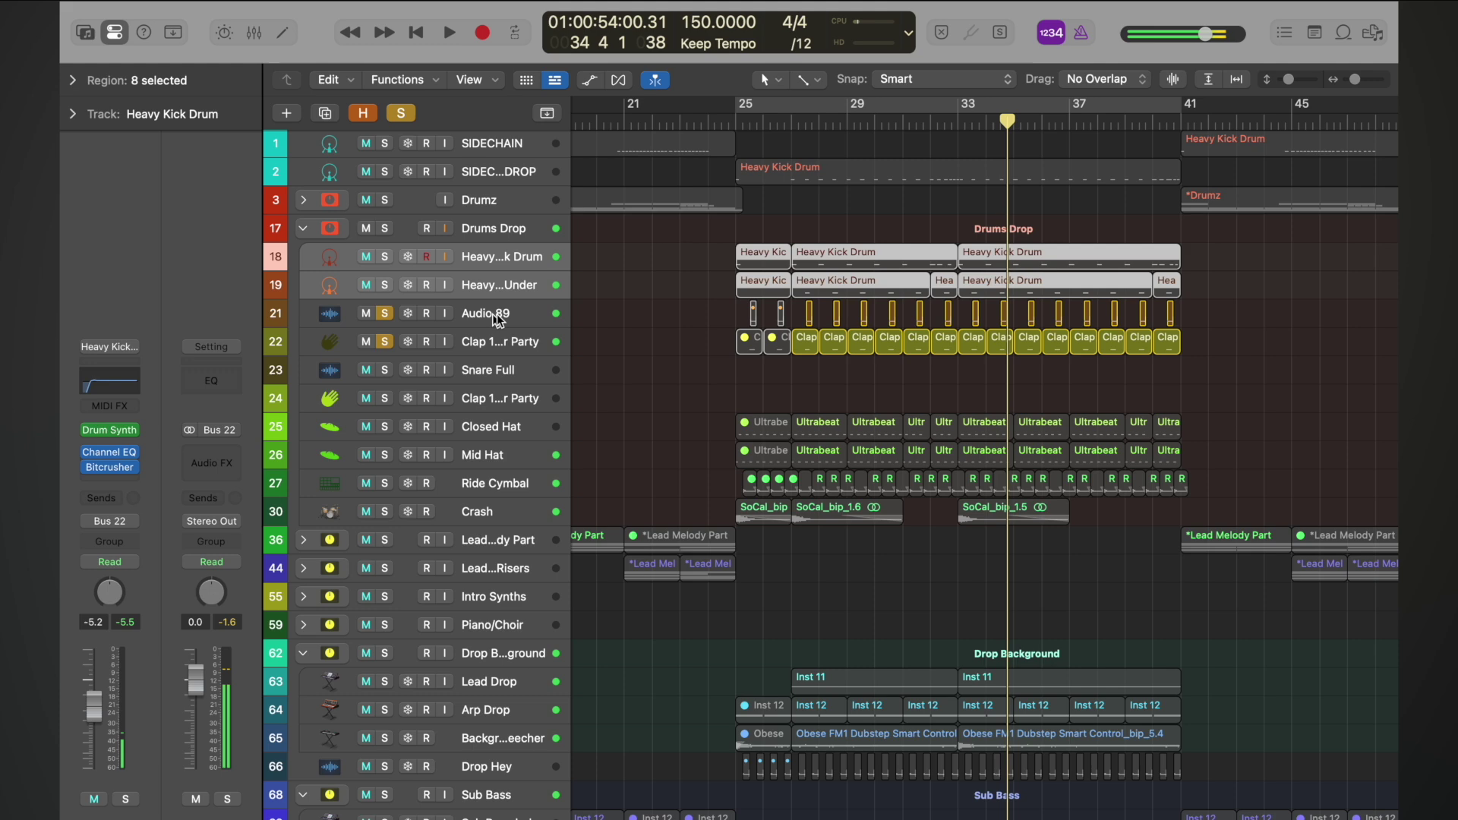
- Select the Audio 89 track, leave it as the only soloed track and play it from bar 27
{"action": "left_click", "coordinate": [483, 315]}
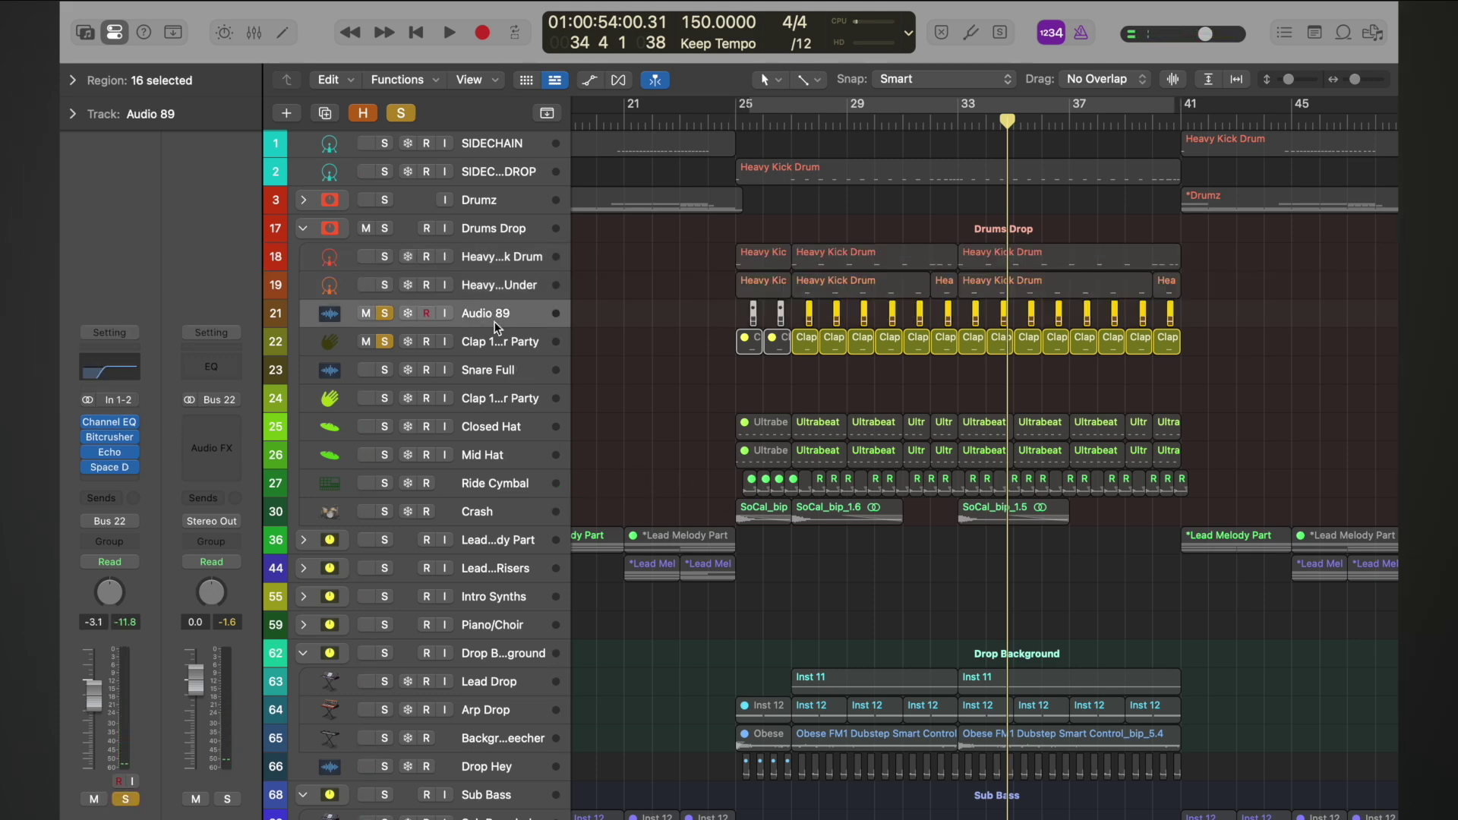
{"action": "left_click", "coordinate": [386, 346]}
{"action": "key", "text": "space"}
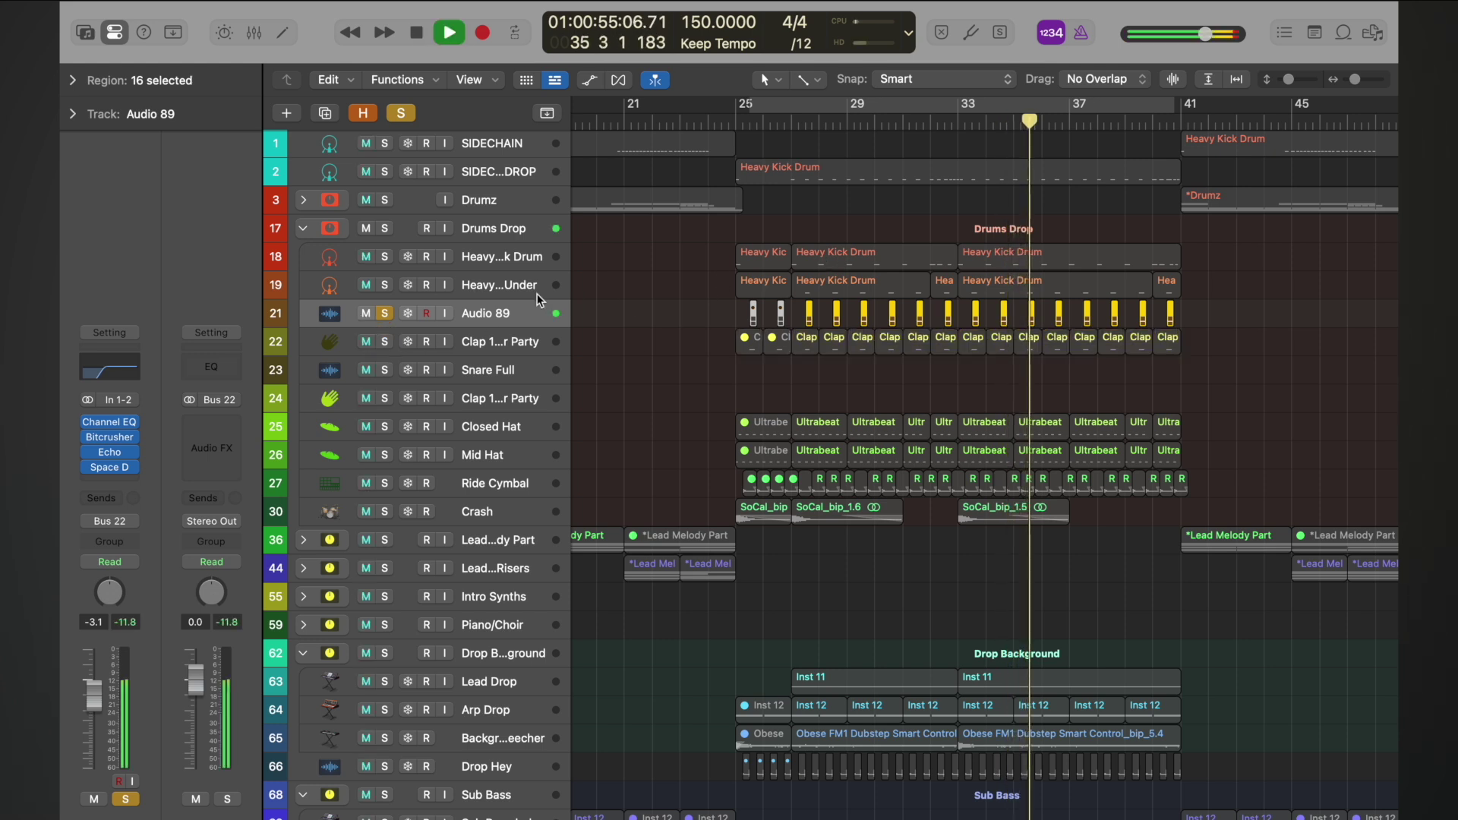
{"action": "key", "text": "space"}
{"action": "left_click", "coordinate": [385, 343]}
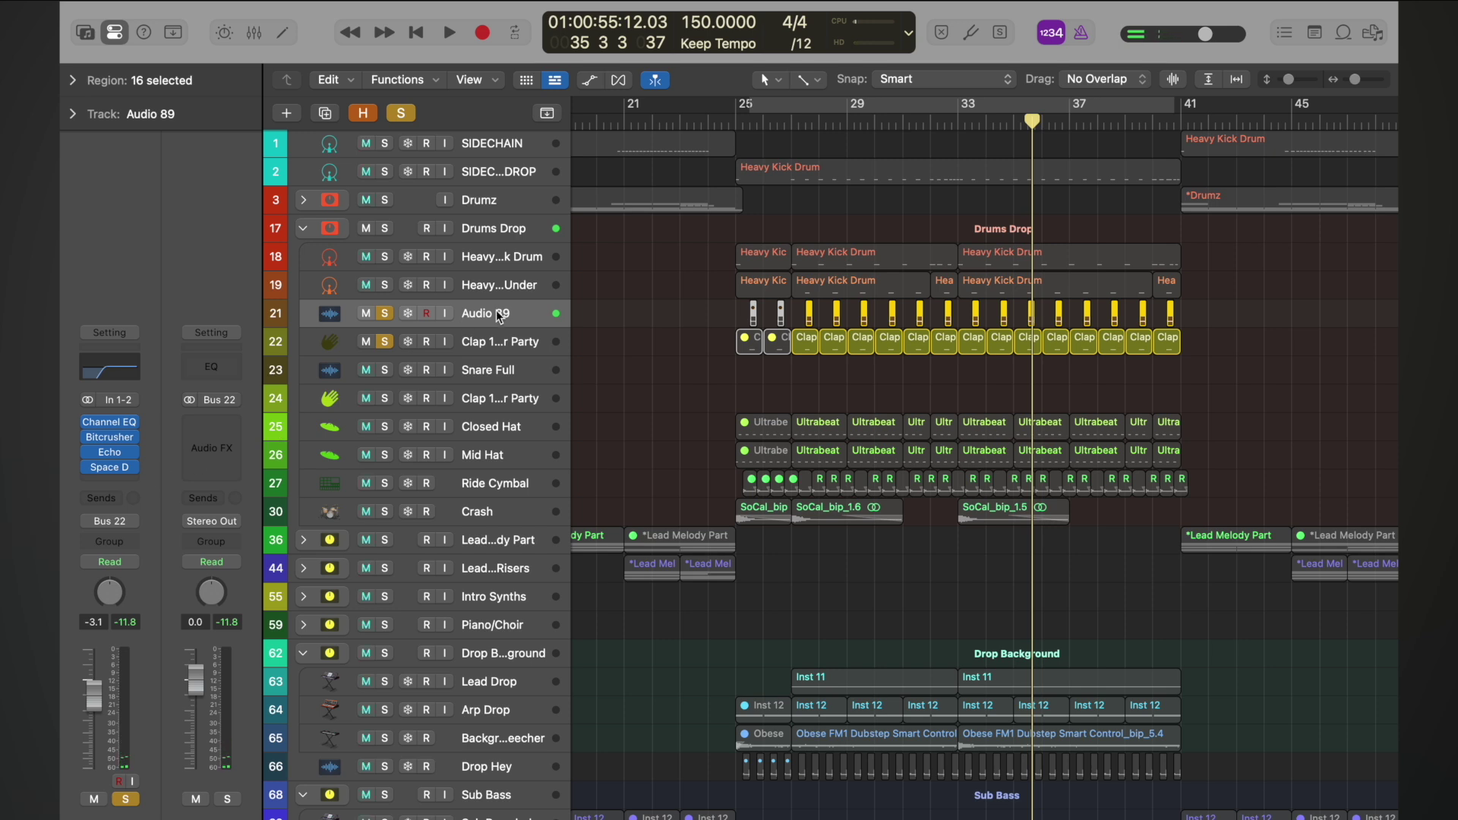
{"action": "left_click", "coordinate": [799, 123]}
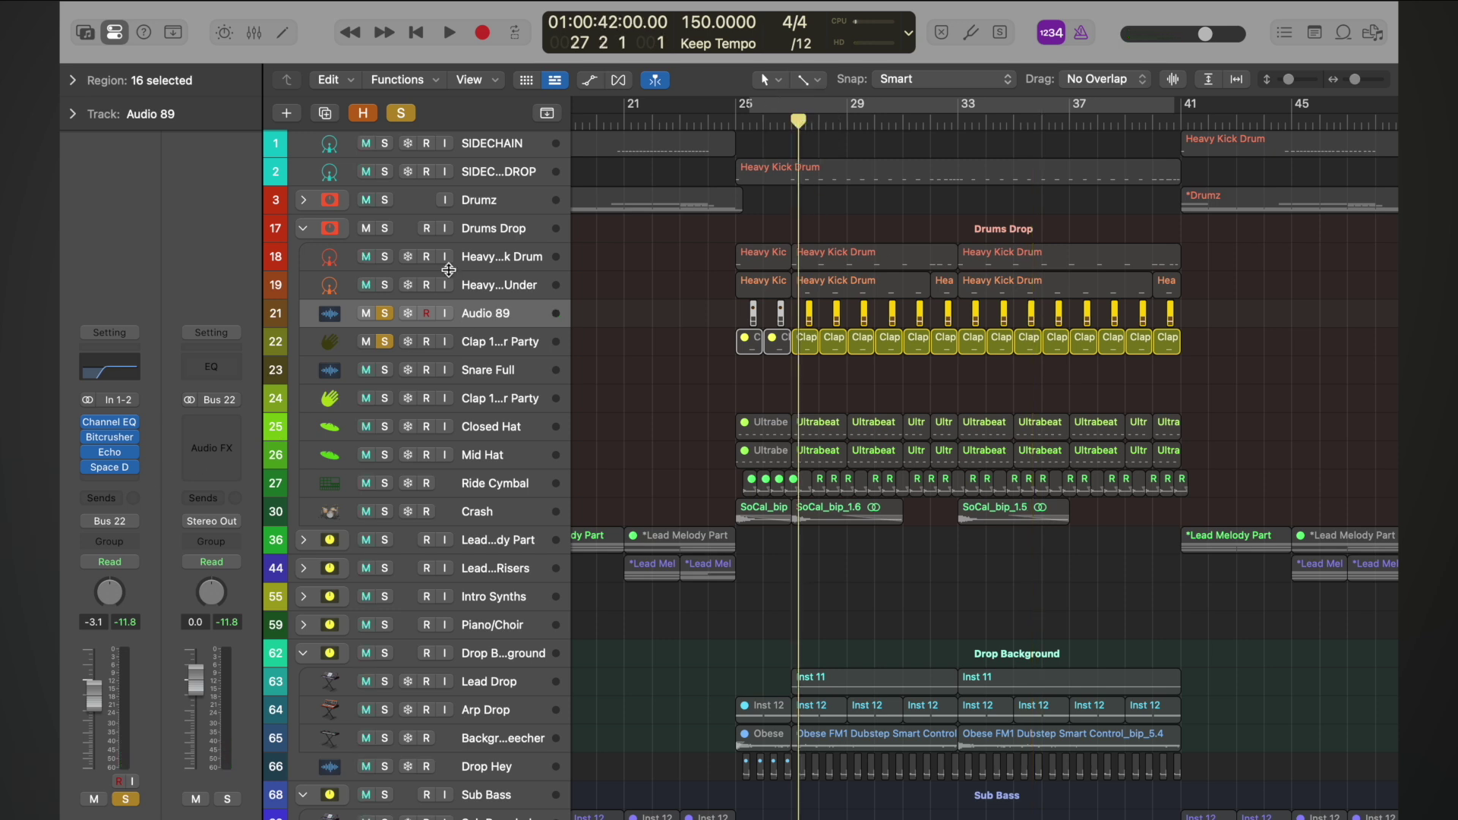
{"action": "left_click", "coordinate": [385, 341]}
{"action": "key", "text": "space"}
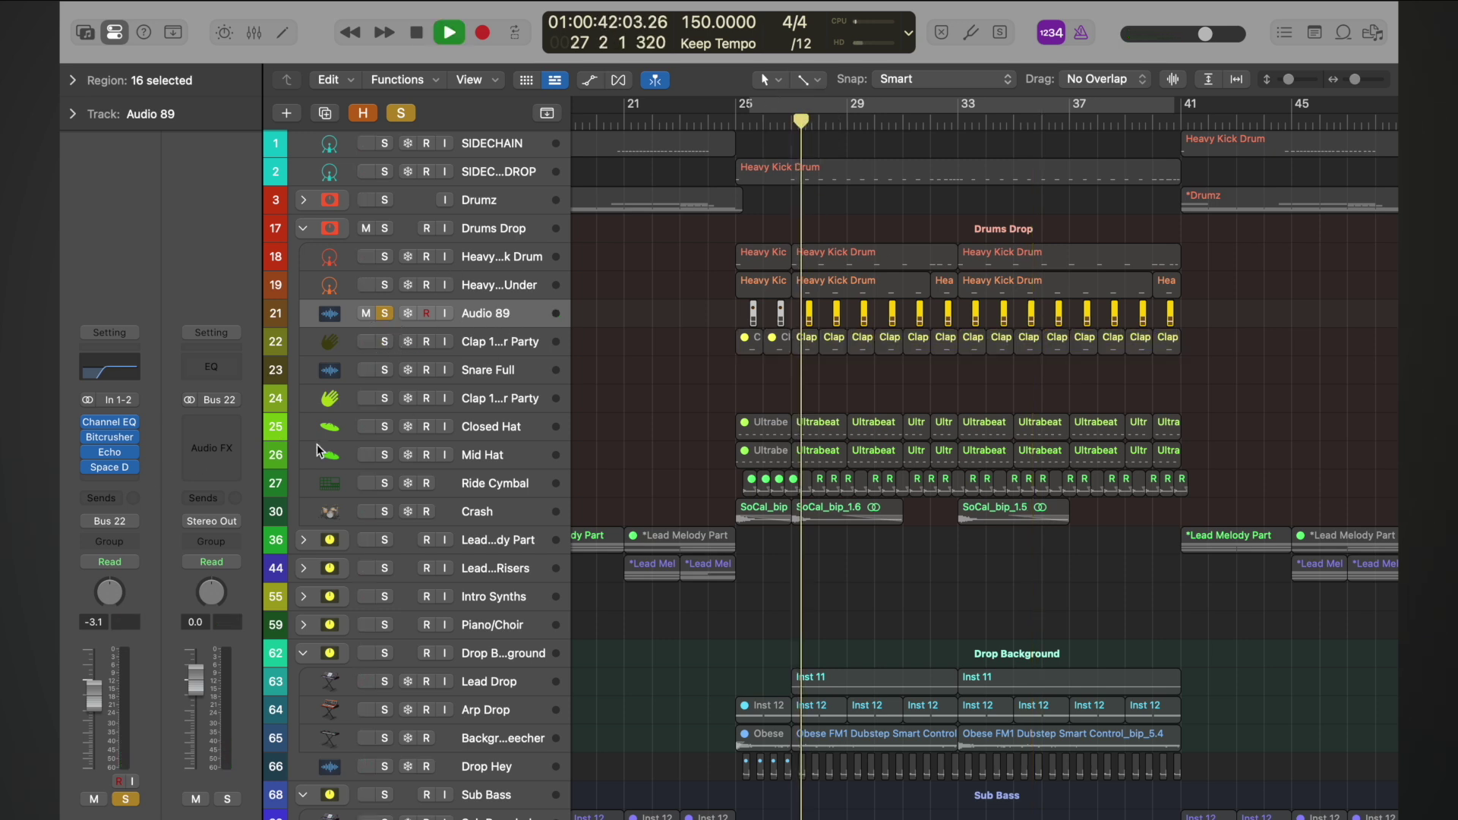
- Open the Echo on Audio 89 and set its Color to 8 during playback
{"action": "left_click", "coordinate": [110, 454]}
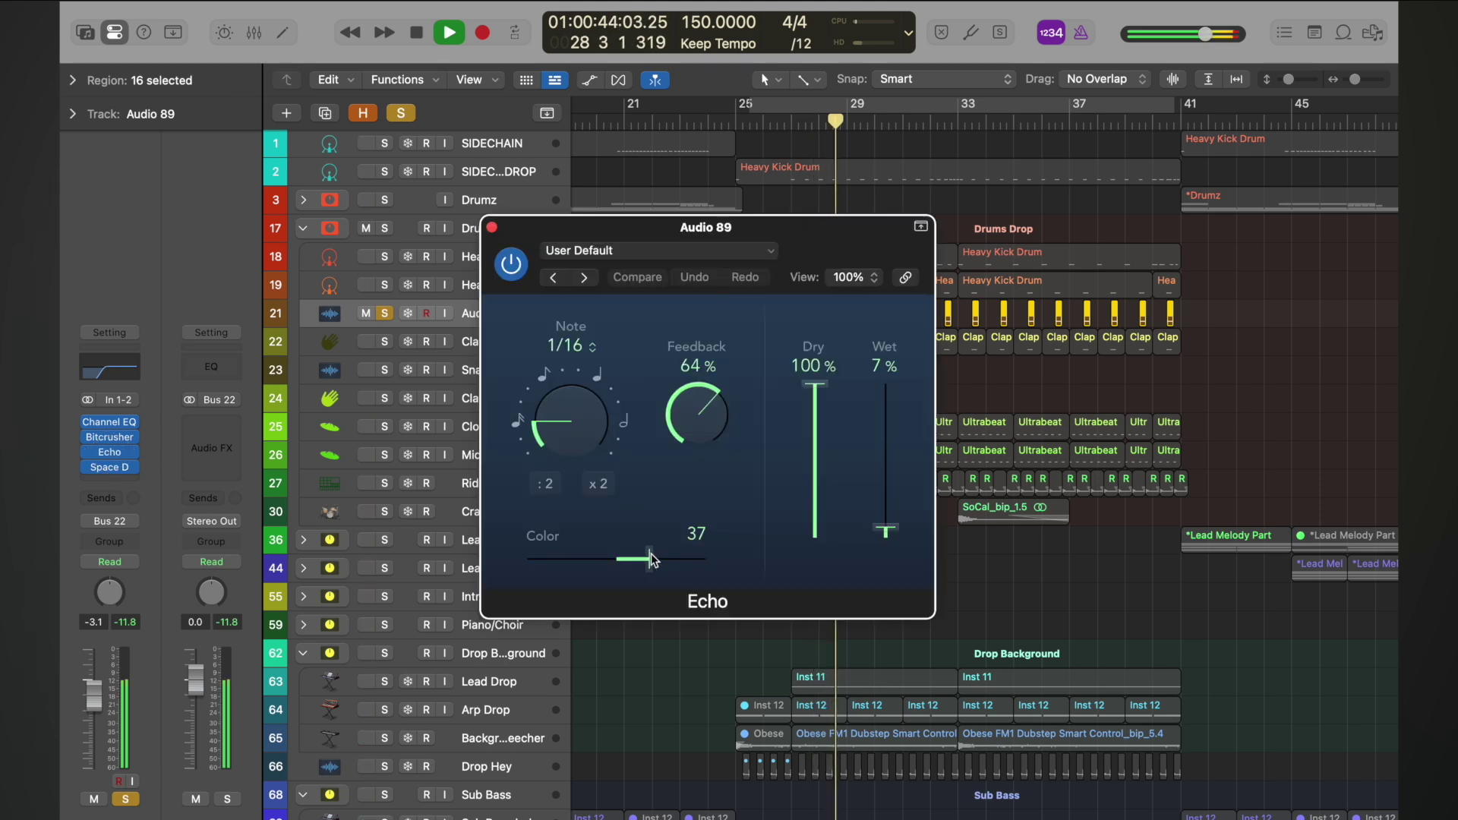
{"action": "left_click_drag", "start_coordinate": [650, 557], "coordinate": [627, 562]}
{"action": "key", "text": "space"}
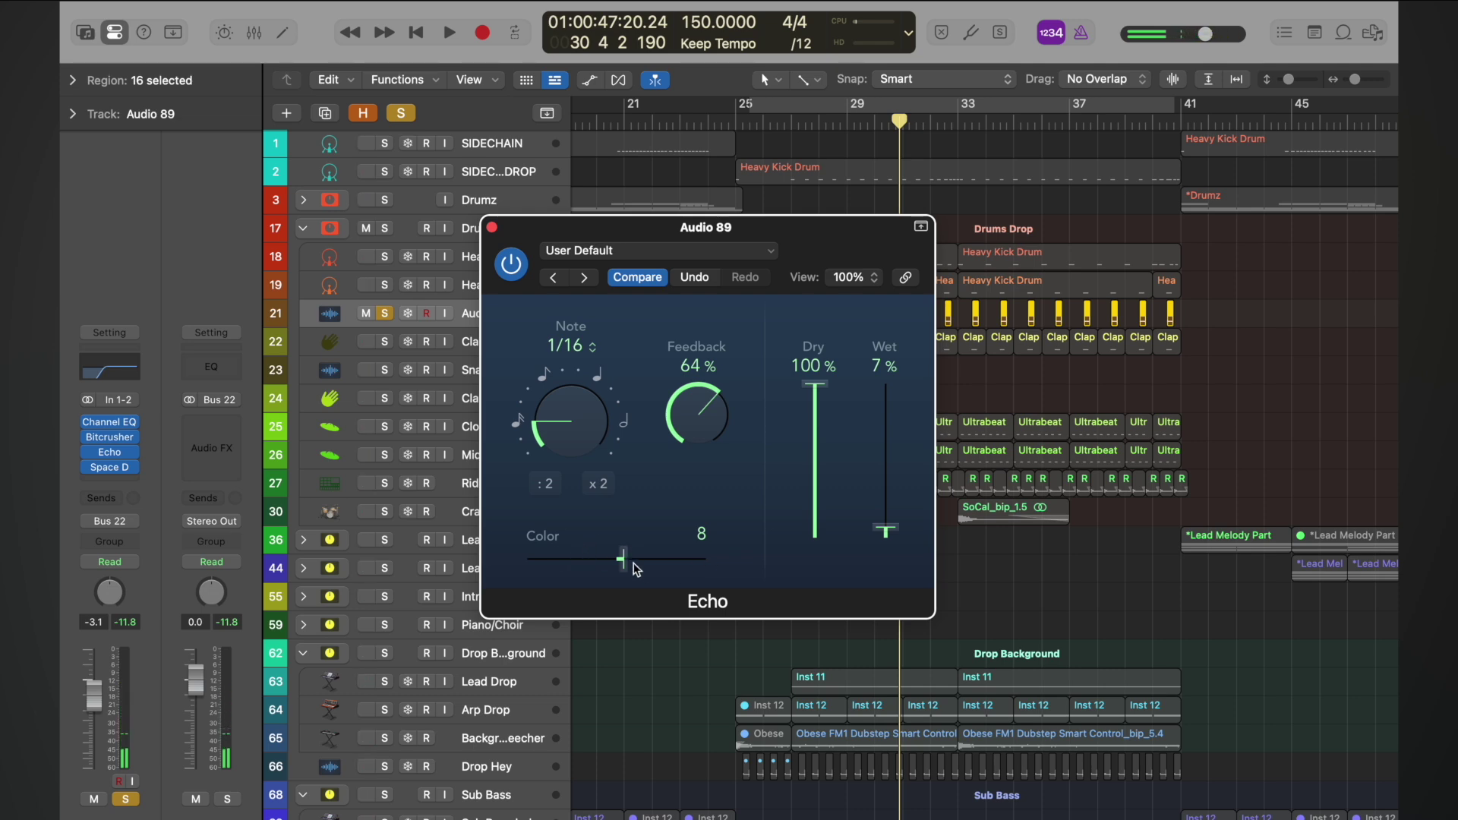
- Try the Echo's Color at 100 on Audio 89 and listen with Space D bypassed
{"action": "left_click_drag", "start_coordinate": [736, 246], "coordinate": [624, 318]}
{"action": "left_click_drag", "start_coordinate": [509, 623], "coordinate": [635, 641]}
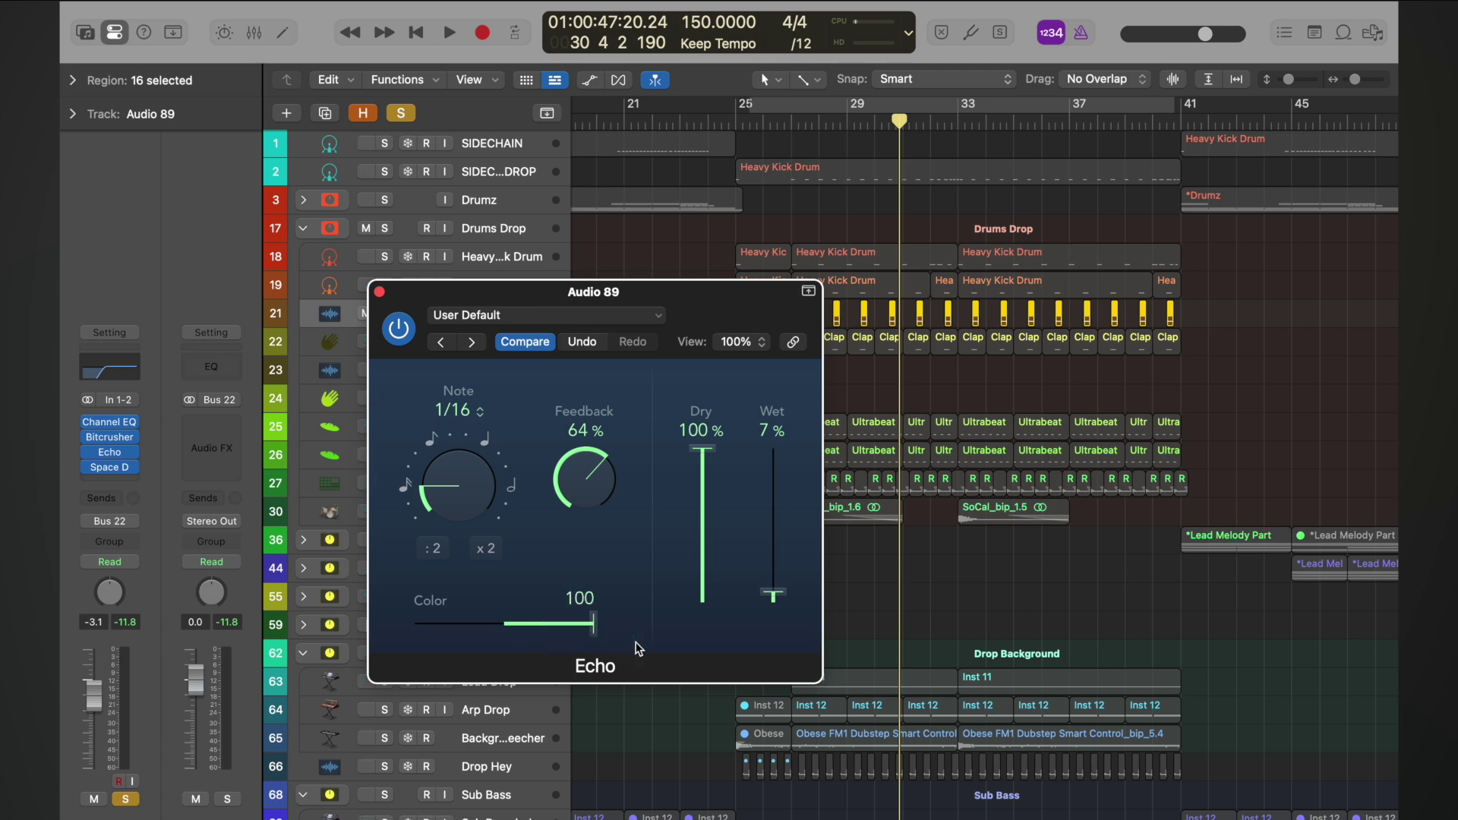
{"action": "key", "text": "space"}
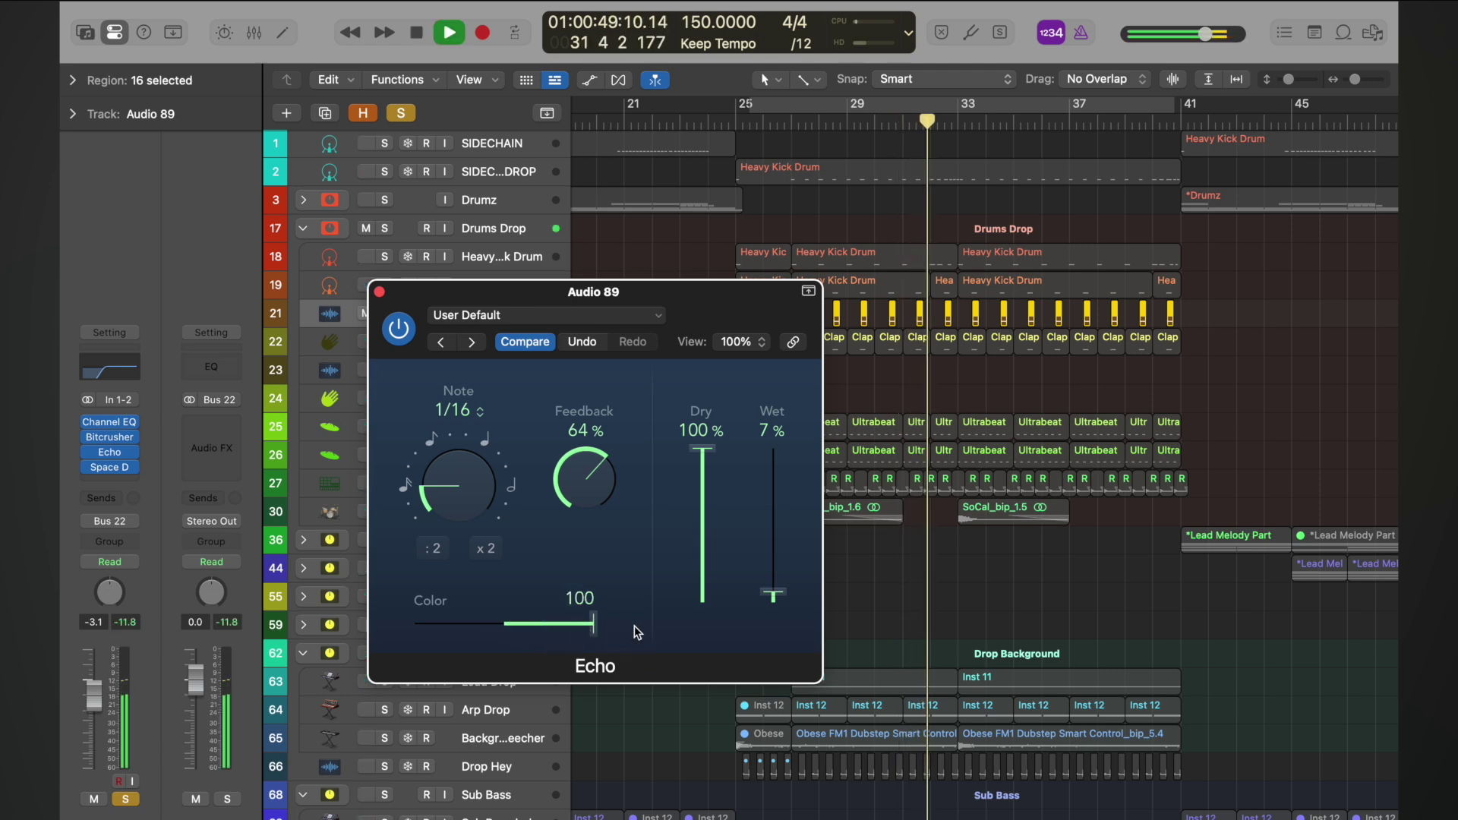
{"action": "key", "text": "space"}
{"action": "left_click", "coordinate": [88, 473]}
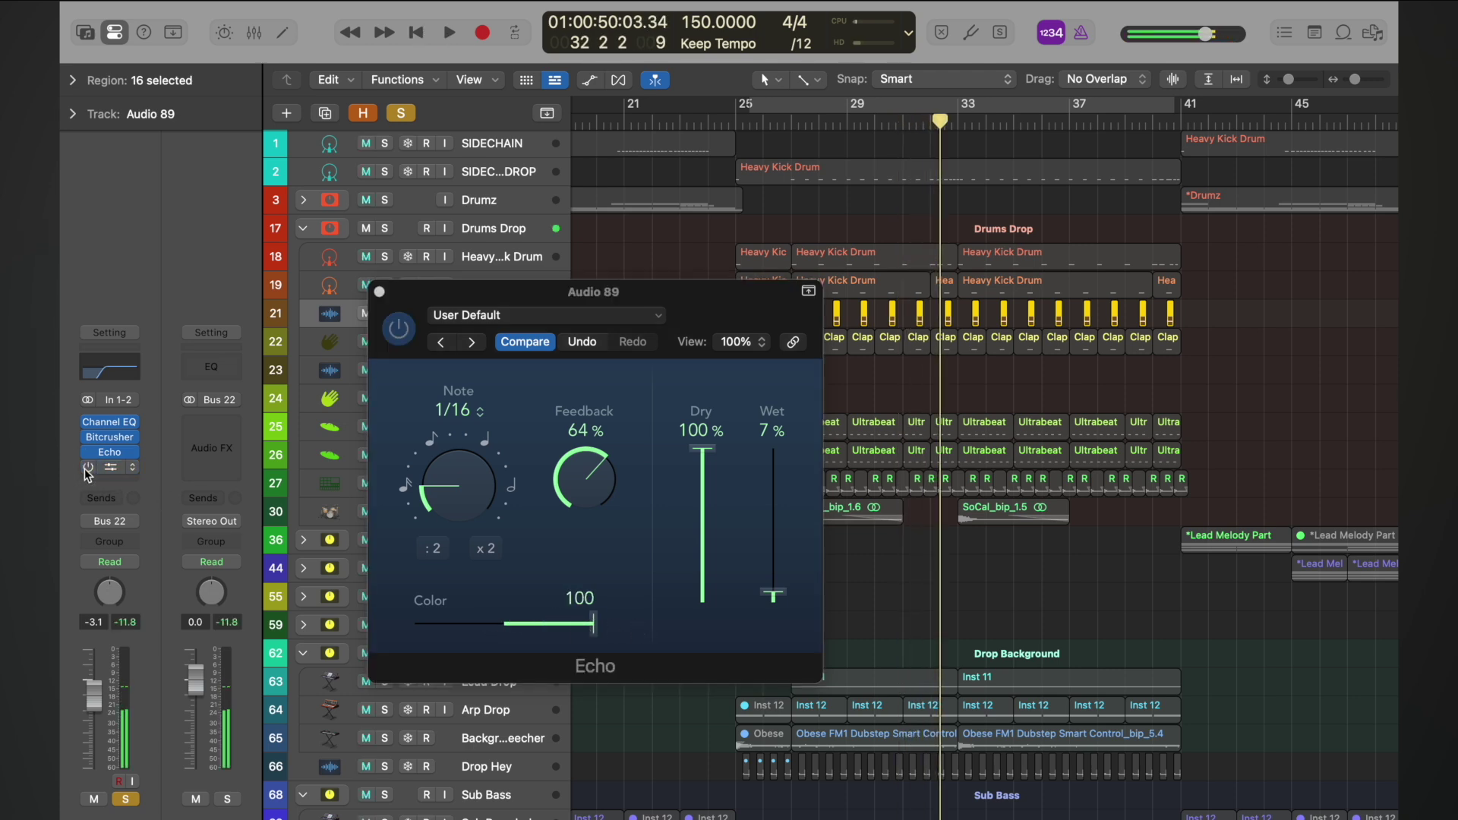
{"action": "key", "text": "space"}
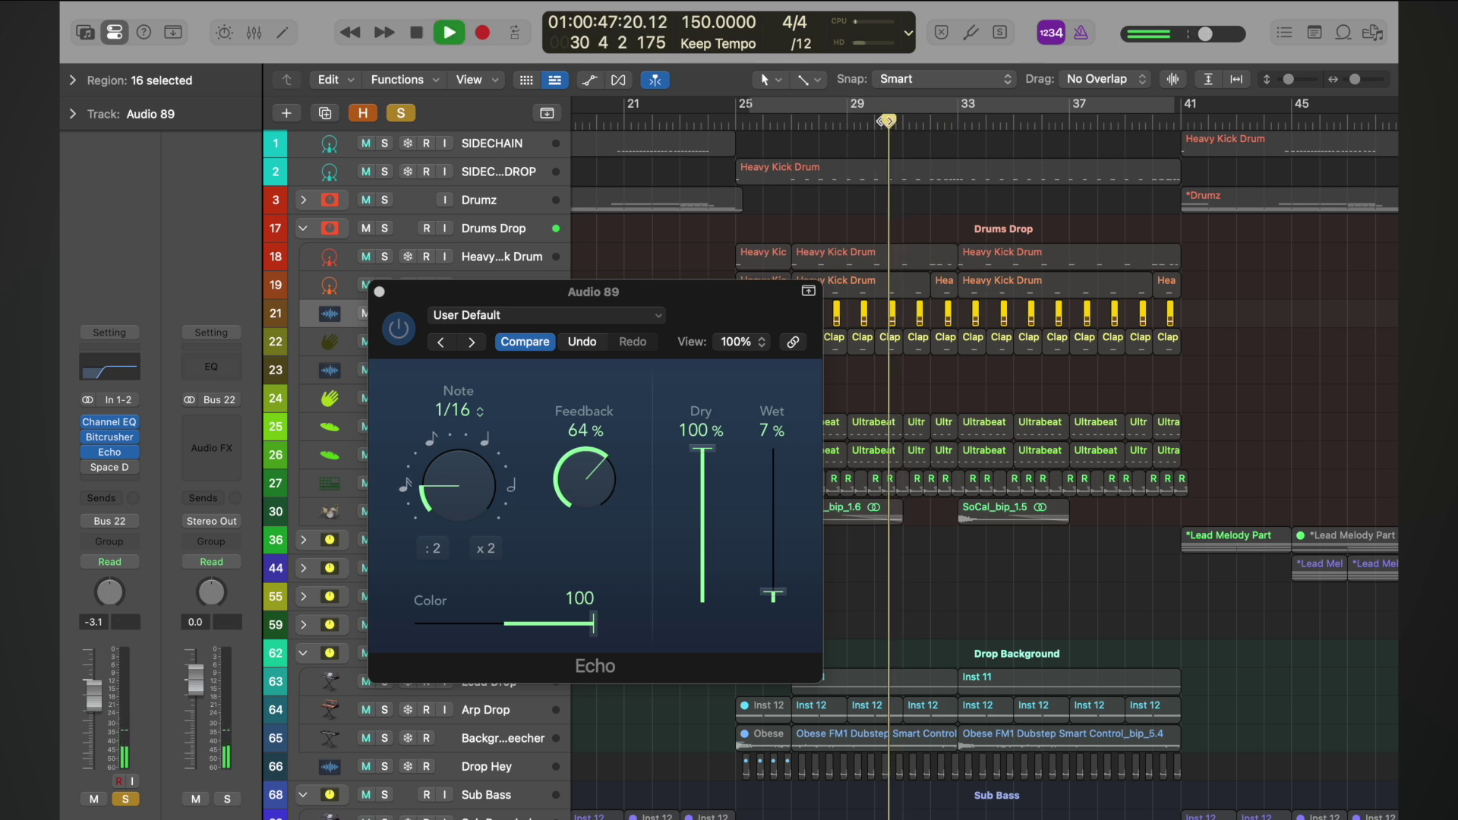
- Set the Echo's Color on Audio 89 back to 8, replay from bar 31 and turn Space D back on
{"action": "left_click_drag", "start_coordinate": [596, 629], "coordinate": [536, 636]}
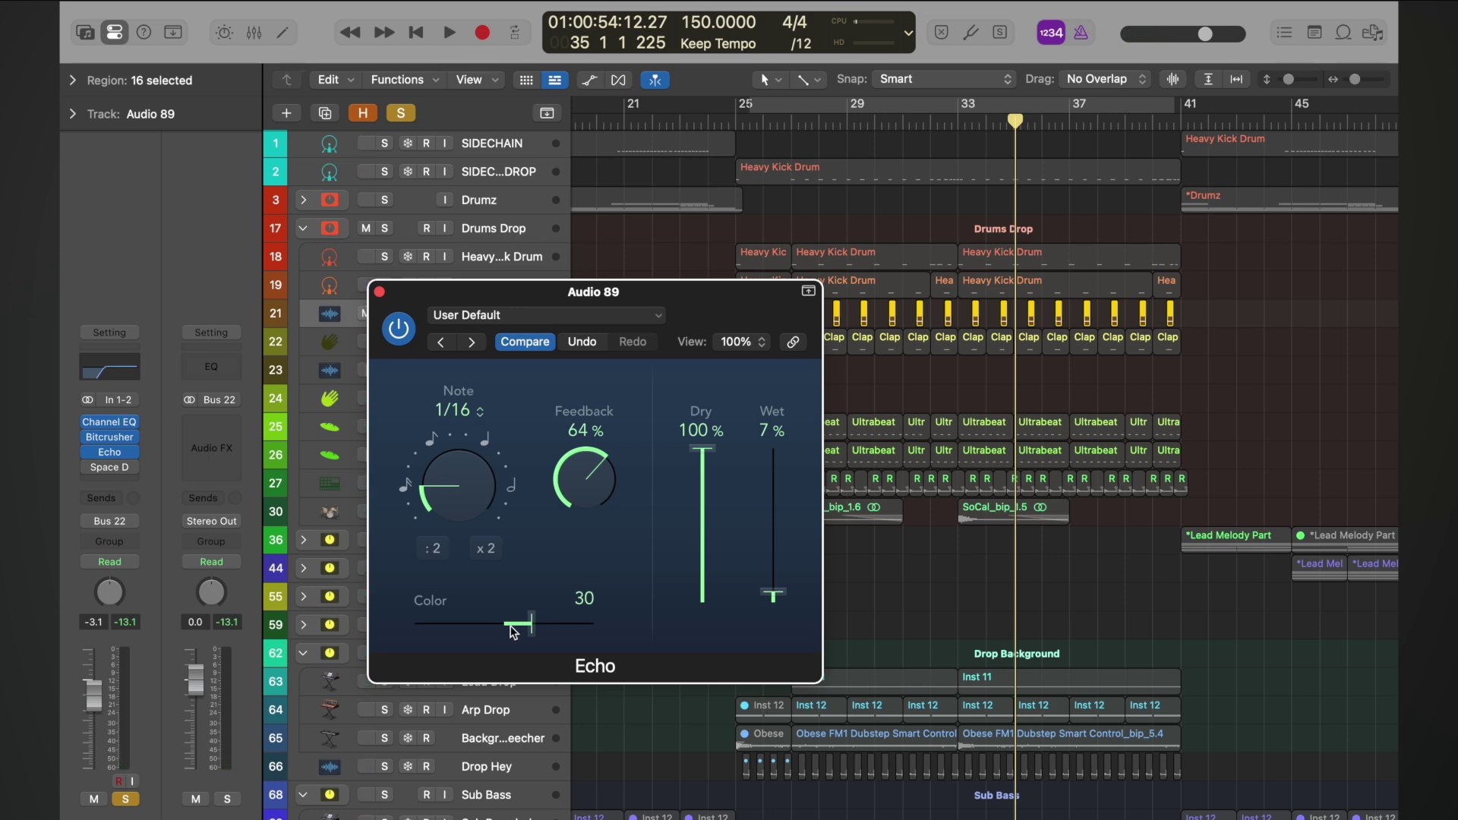
{"action": "left_click_drag", "start_coordinate": [535, 623], "coordinate": [518, 624]}
{"action": "left_click", "coordinate": [912, 121]}
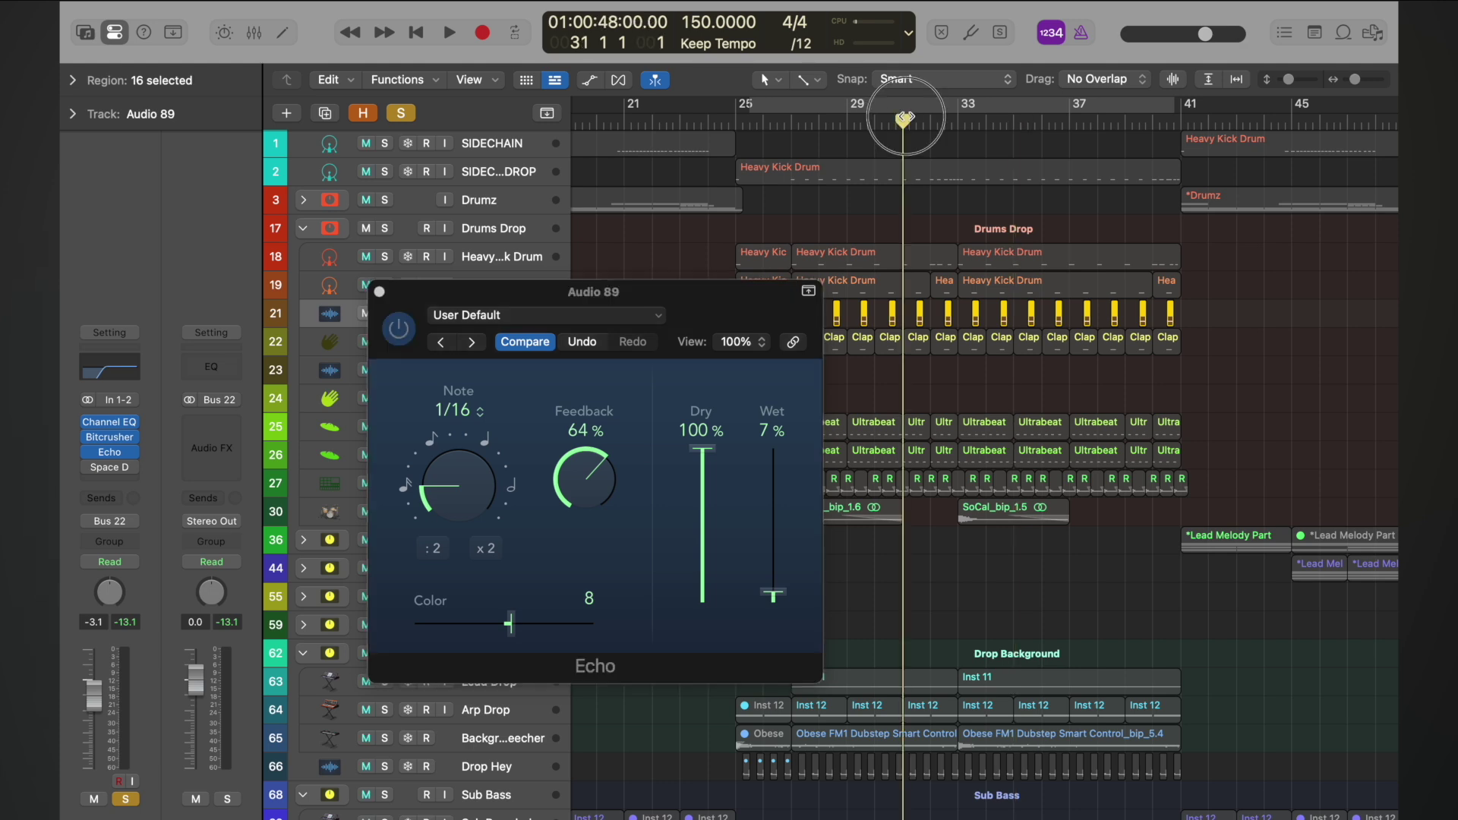
{"action": "key", "text": "space"}
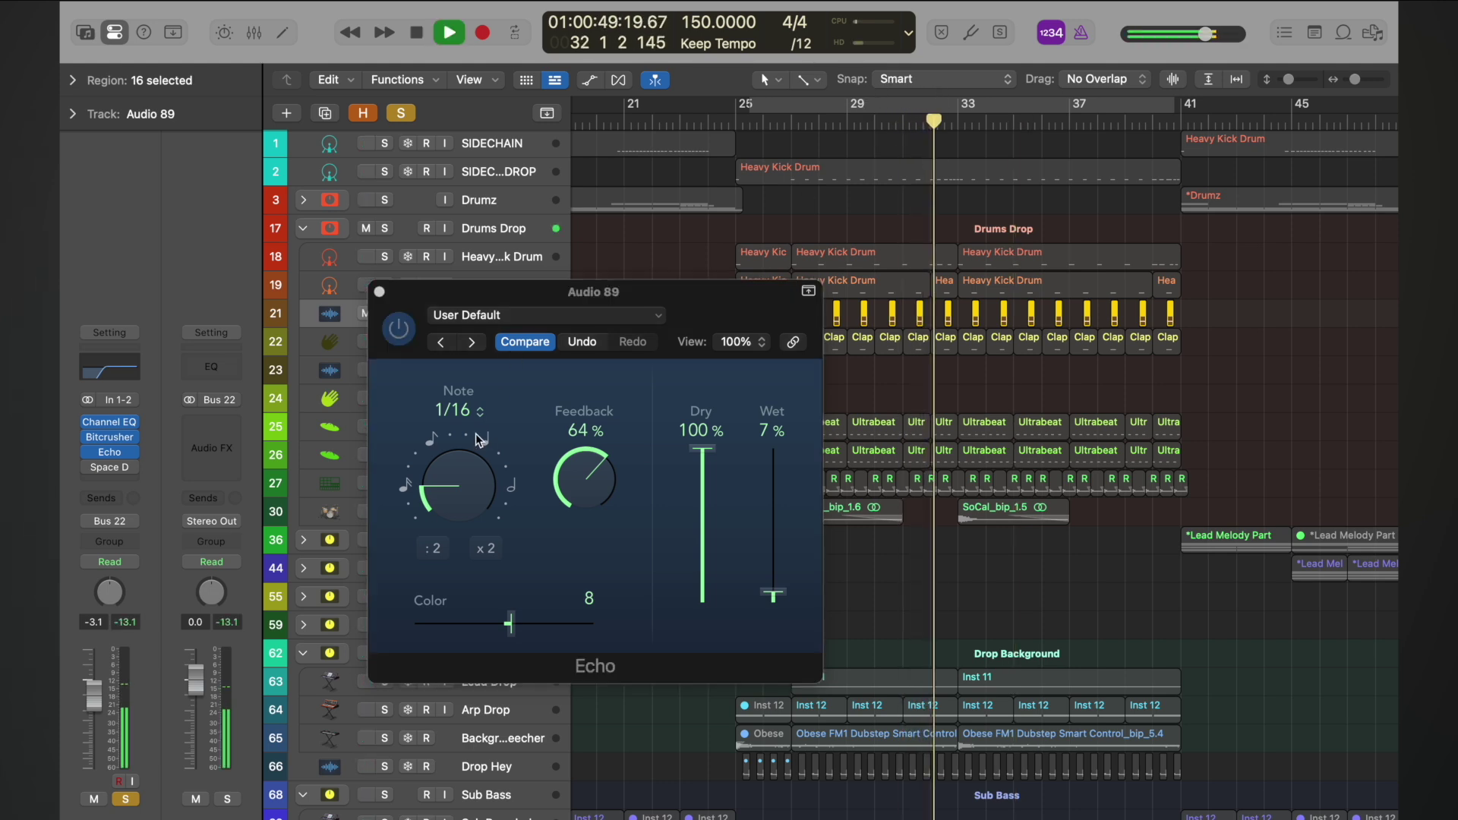
{"action": "mouse_move", "coordinate": [86, 471]}
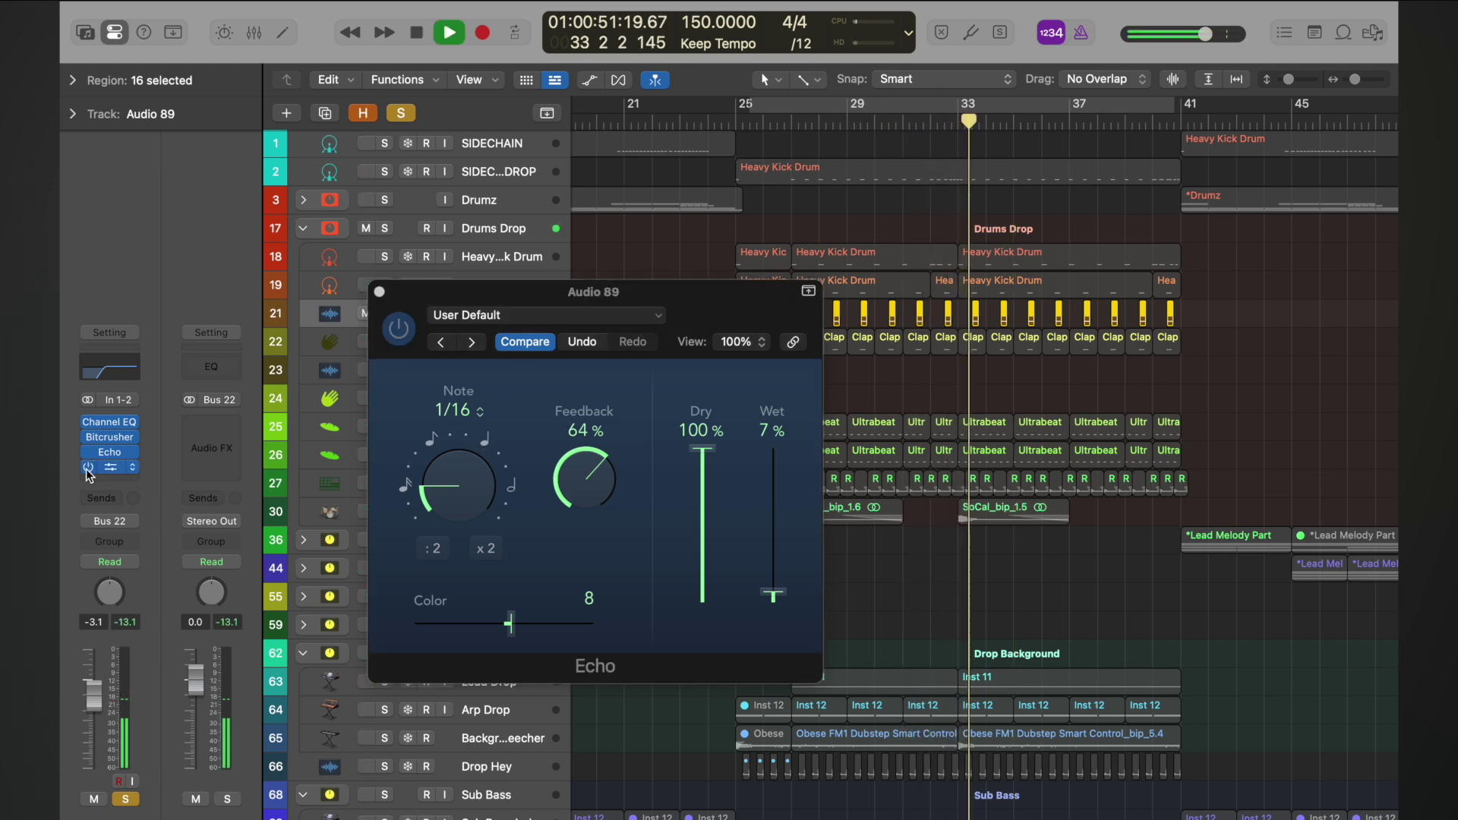
{"action": "left_click", "coordinate": [379, 292]}
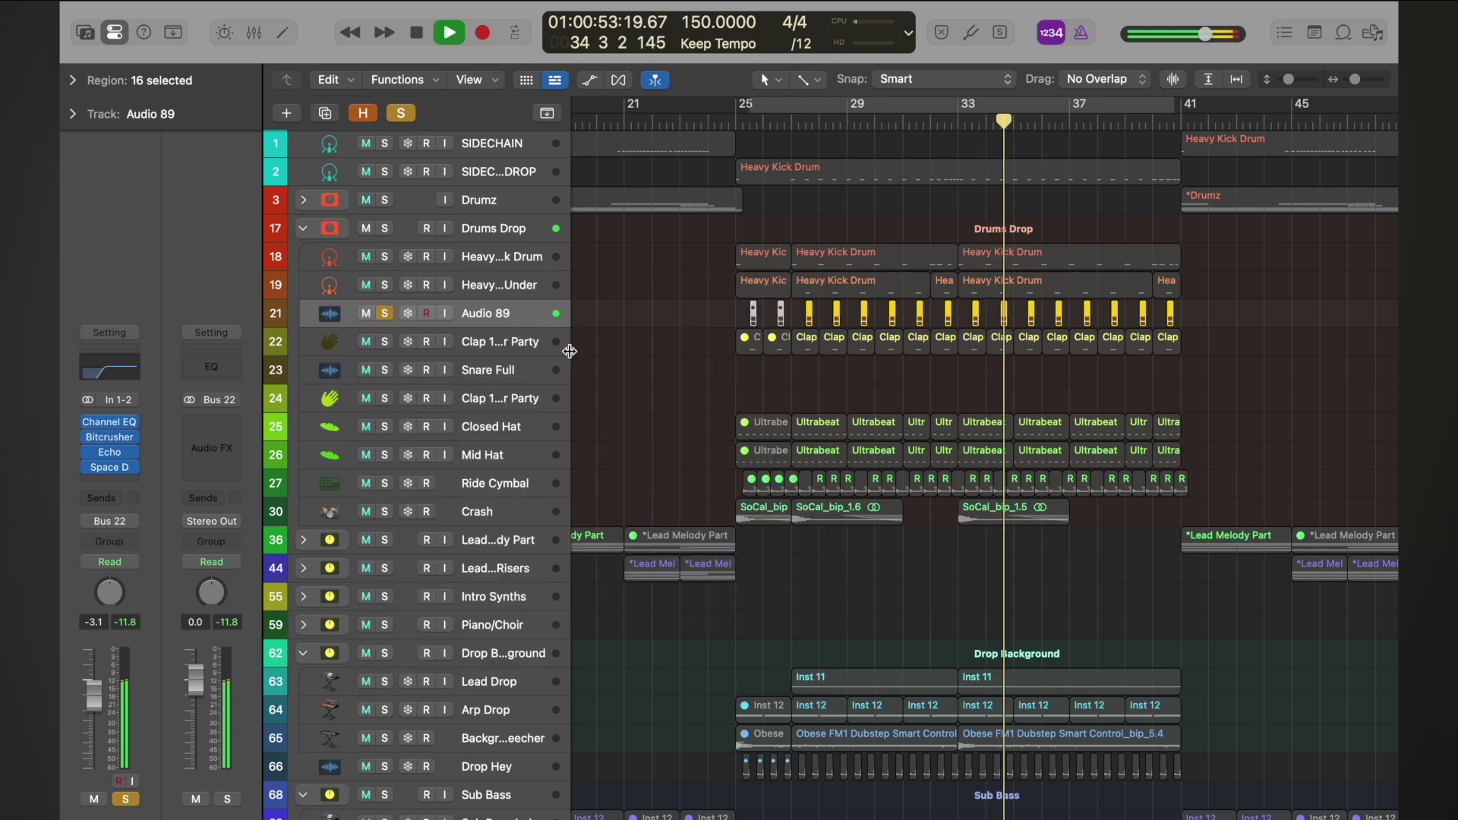
- Solo Clap 1 - After Party instead of Audio 89, select that track and play it from around bar 27
{"action": "left_click", "coordinate": [385, 342]}
{"action": "left_click", "coordinate": [385, 313]}
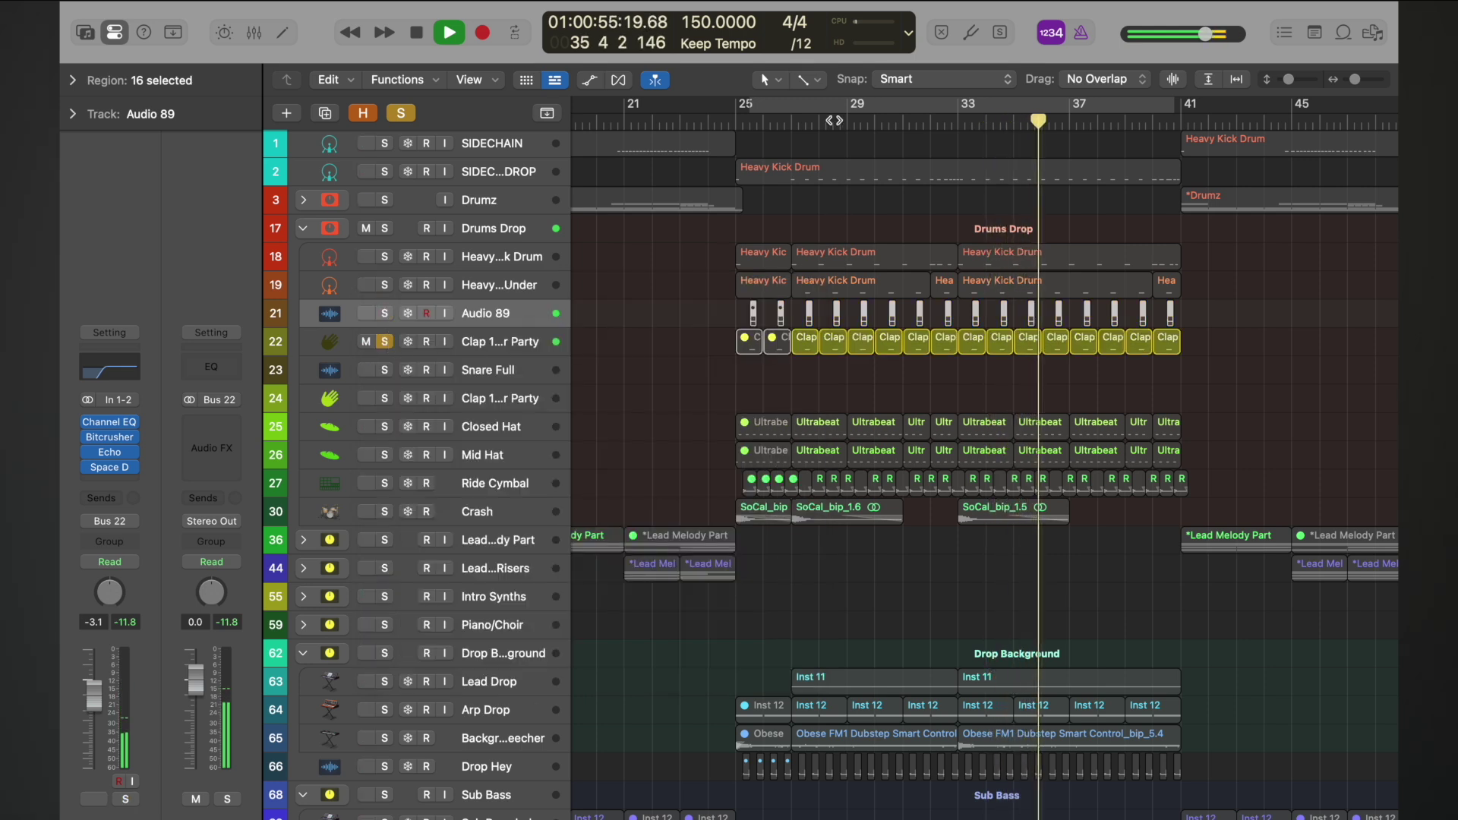
{"action": "left_click", "coordinate": [496, 346]}
{"action": "key", "text": "space"}
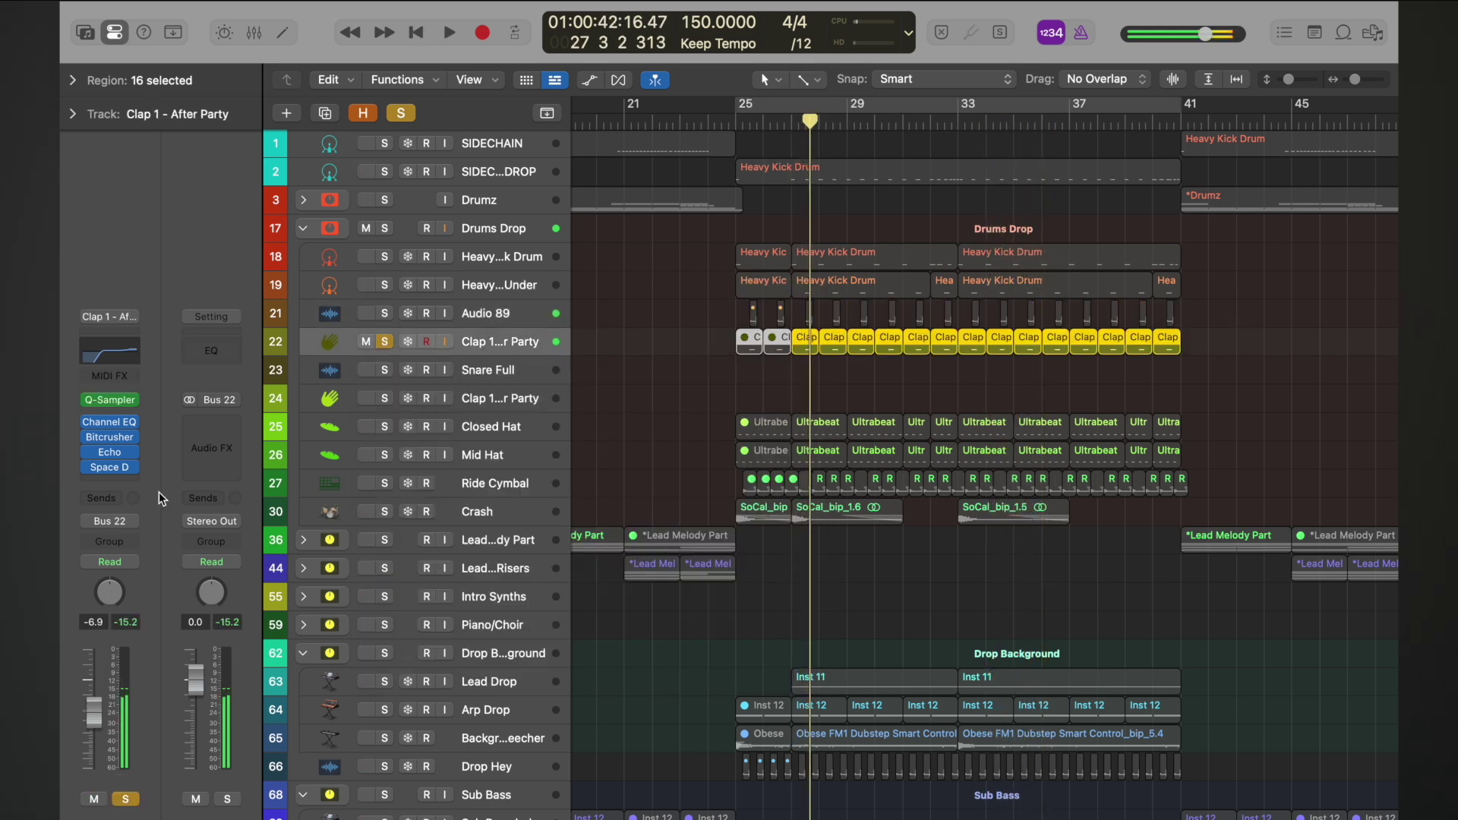
- Set the Color of the Echo on Clap 1 - After Party to 8 and replay the clap from bar 27
{"action": "left_click", "coordinate": [109, 458]}
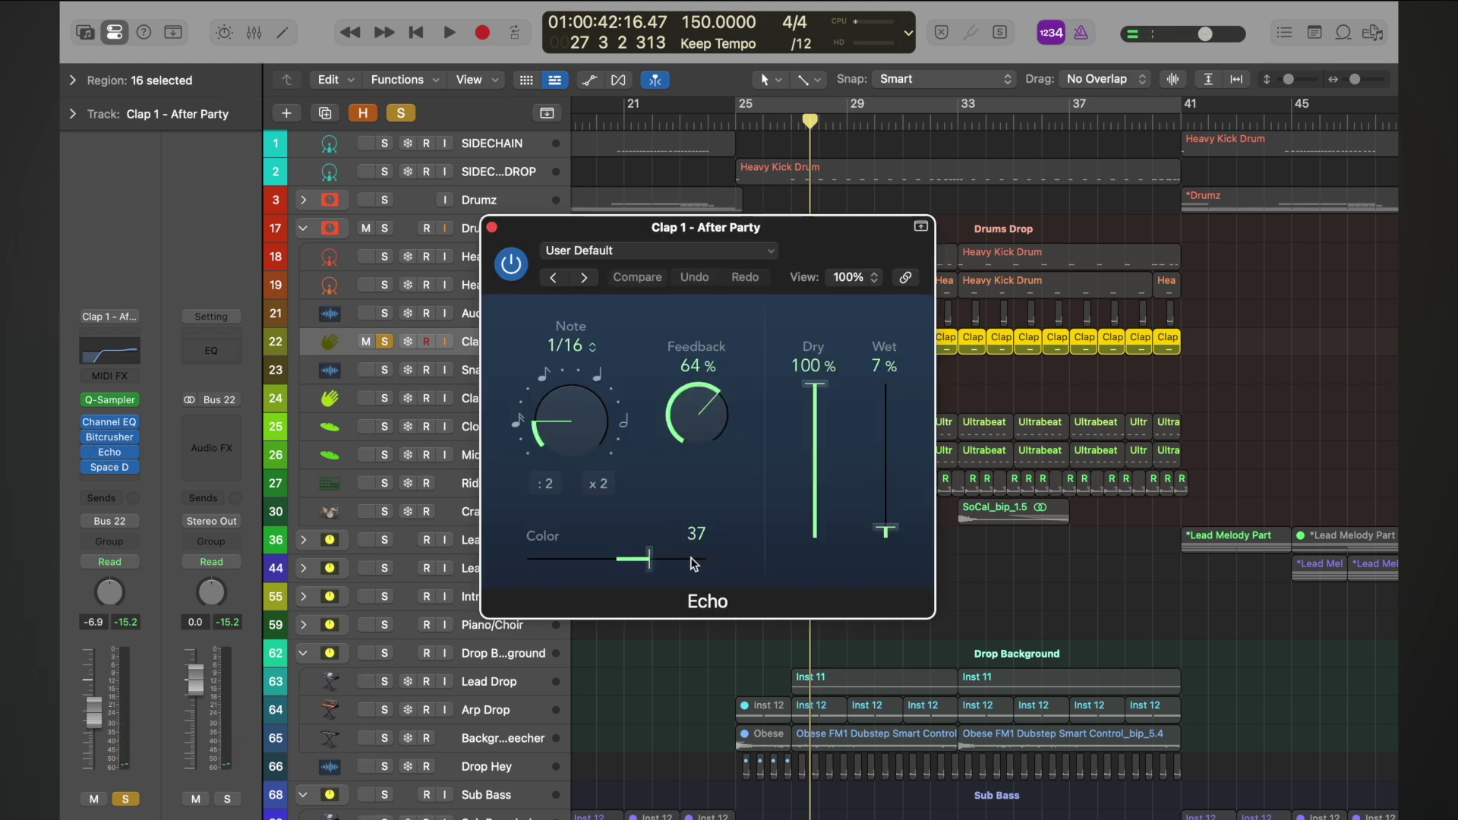
{"action": "left_click_drag", "start_coordinate": [649, 560], "coordinate": [636, 561]}
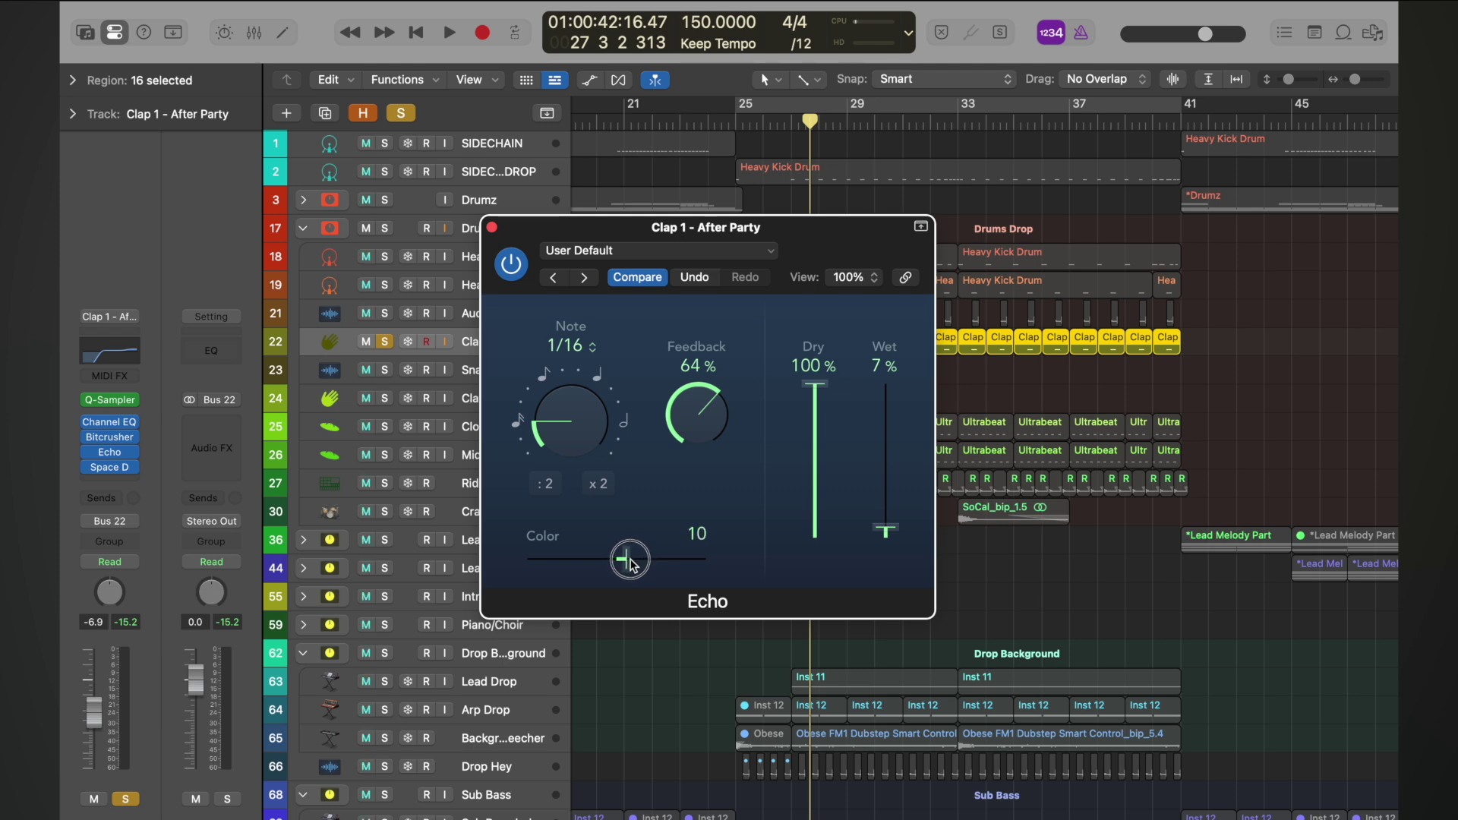
{"action": "left_click_drag", "start_coordinate": [629, 562], "coordinate": [628, 562]}
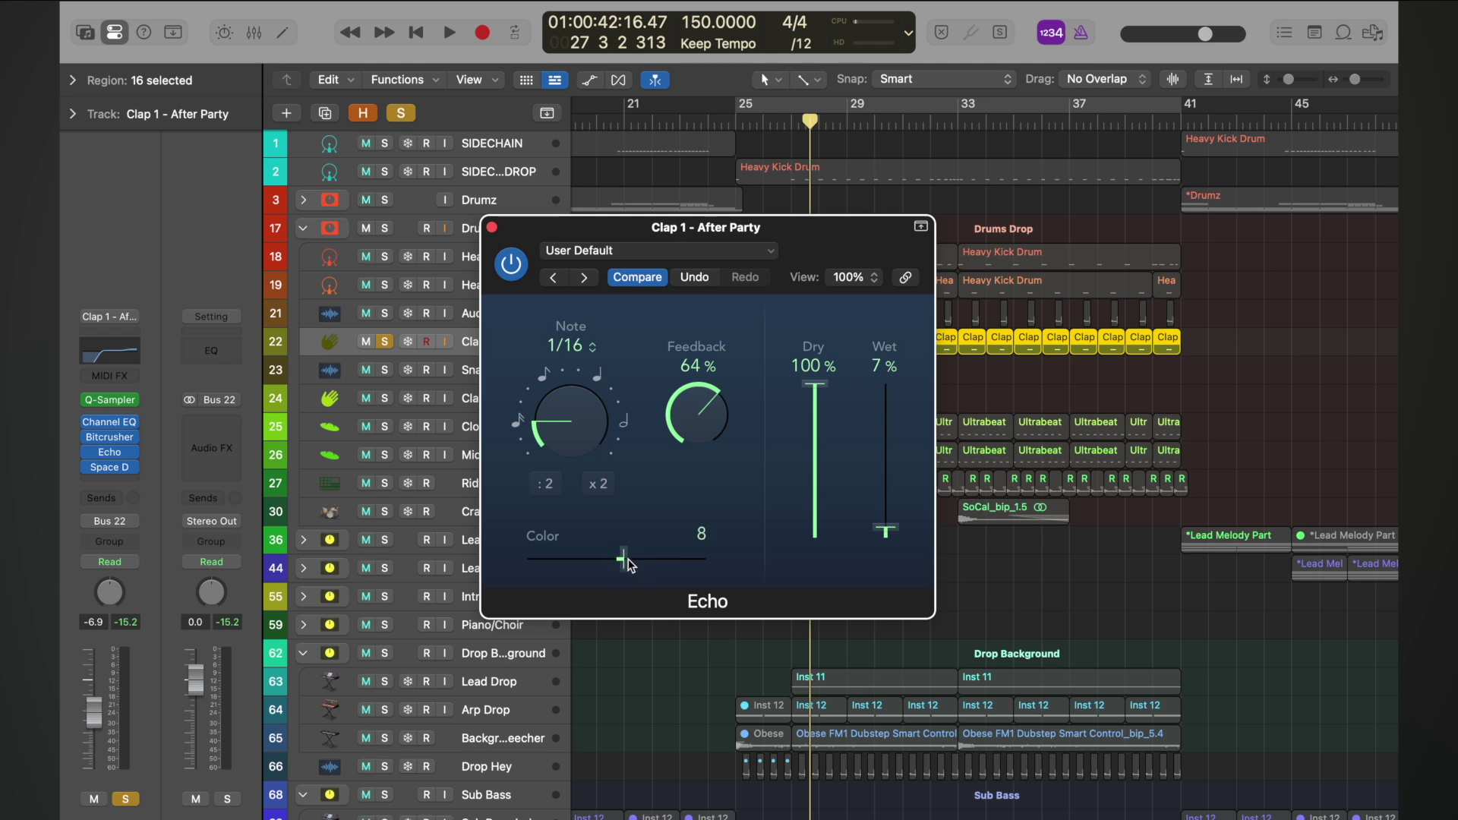
{"action": "left_click", "coordinate": [492, 227]}
{"action": "left_click", "coordinate": [791, 117]}
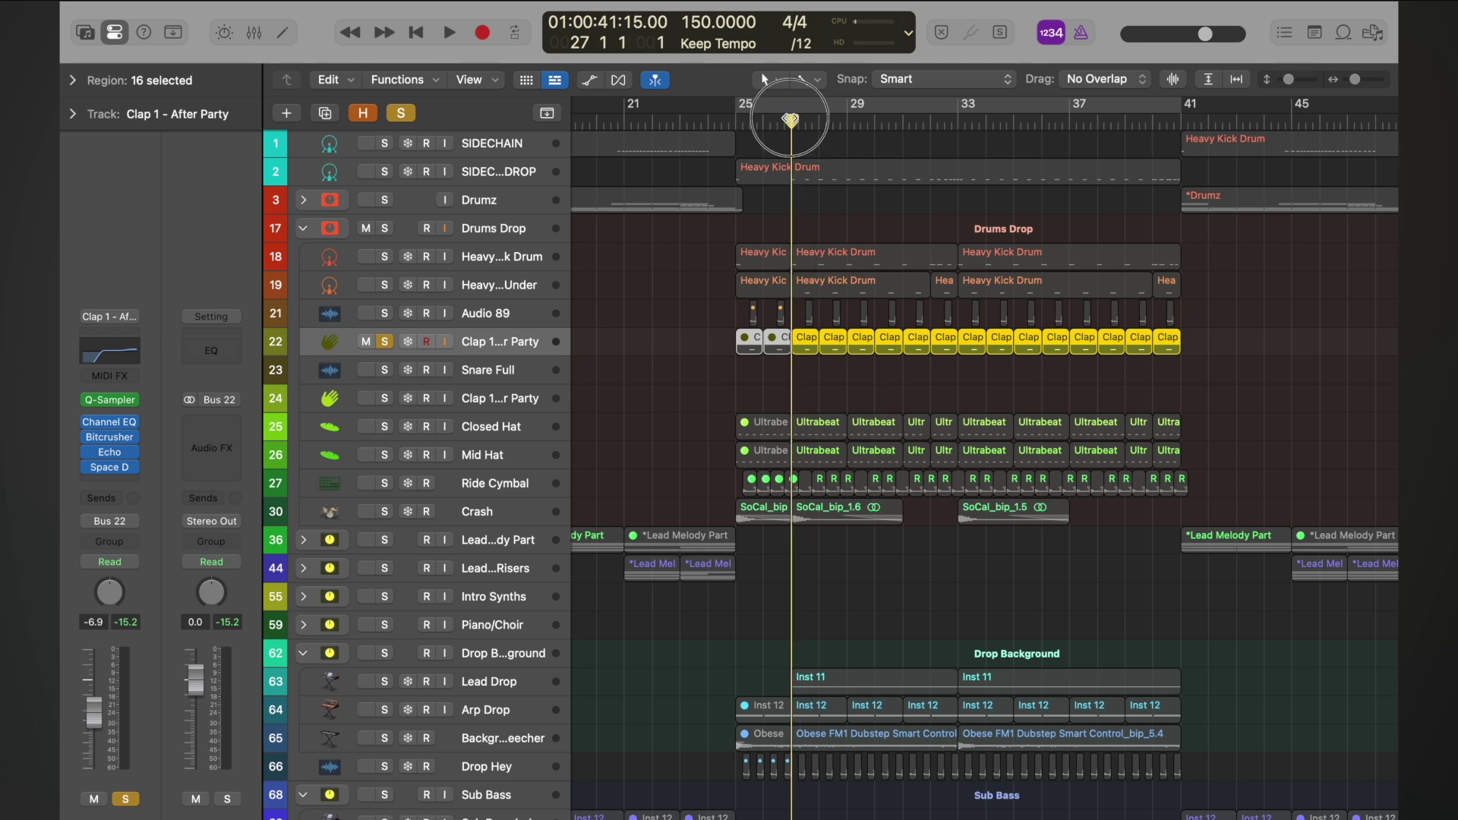
{"action": "key", "text": "space"}
{"action": "key", "text": "space"}
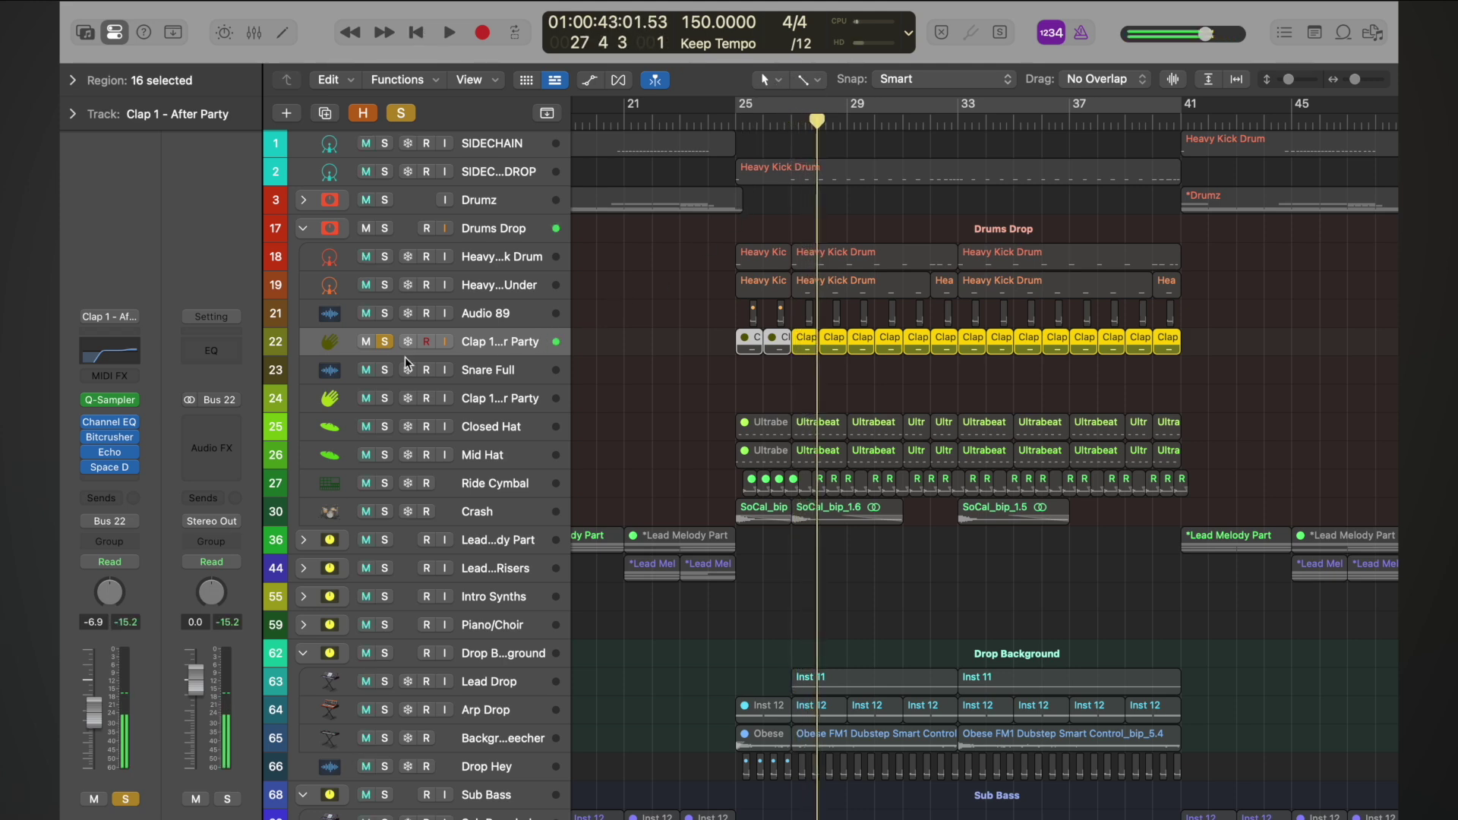
- Clear the clap solo and play the full drop from bar 27 to check the snare and clap echo
{"action": "key", "text": "s"}
{"action": "left_click", "coordinate": [791, 119]}
{"action": "key", "text": "space"}
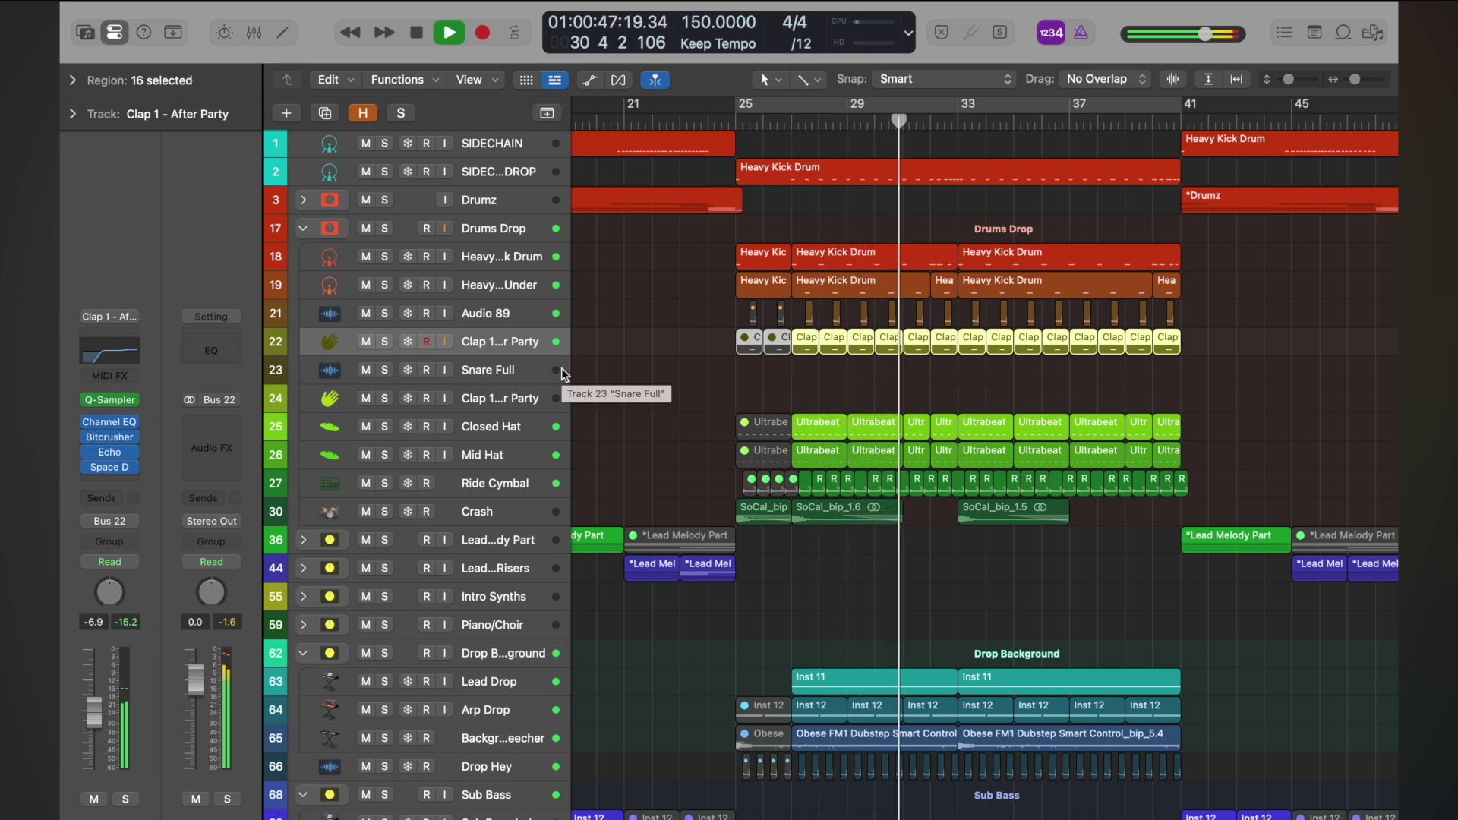
{"action": "key", "text": "space"}
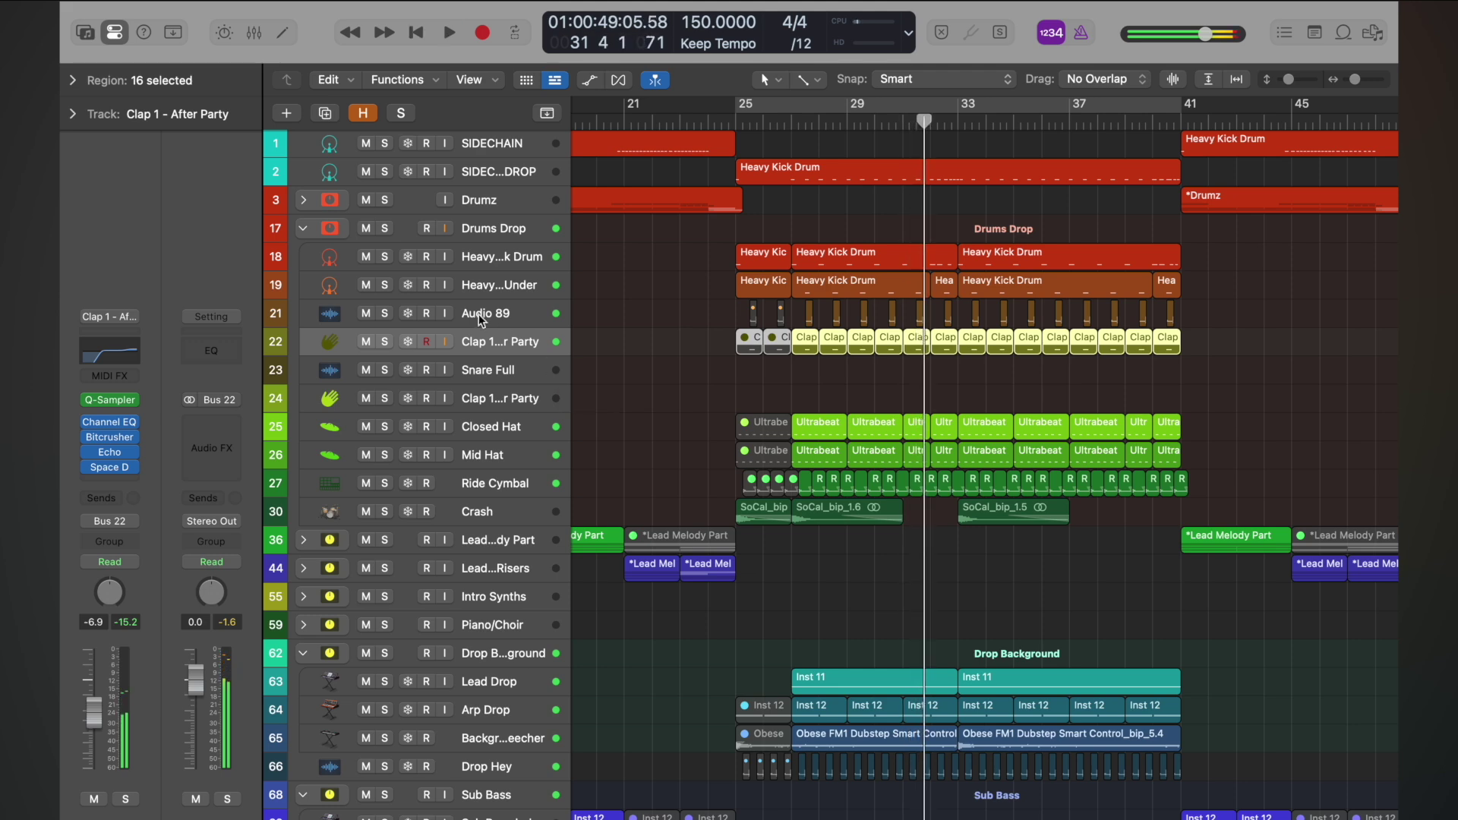
- Set the Wet level of the Echo on Clap 1 - After Party to 9%
{"action": "left_click", "coordinate": [478, 318], "text": "shift"}
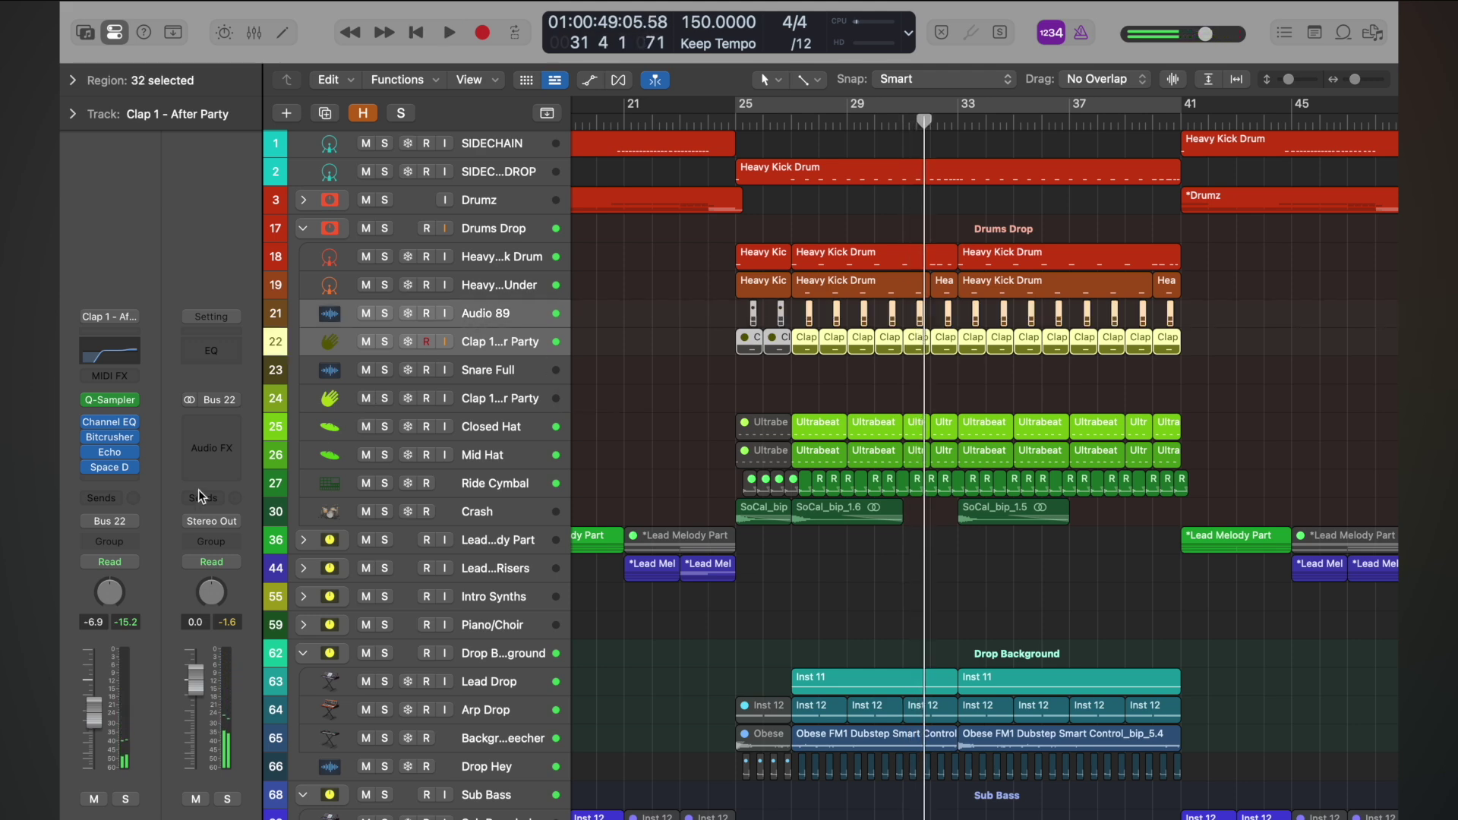
{"action": "left_click", "coordinate": [108, 454]}
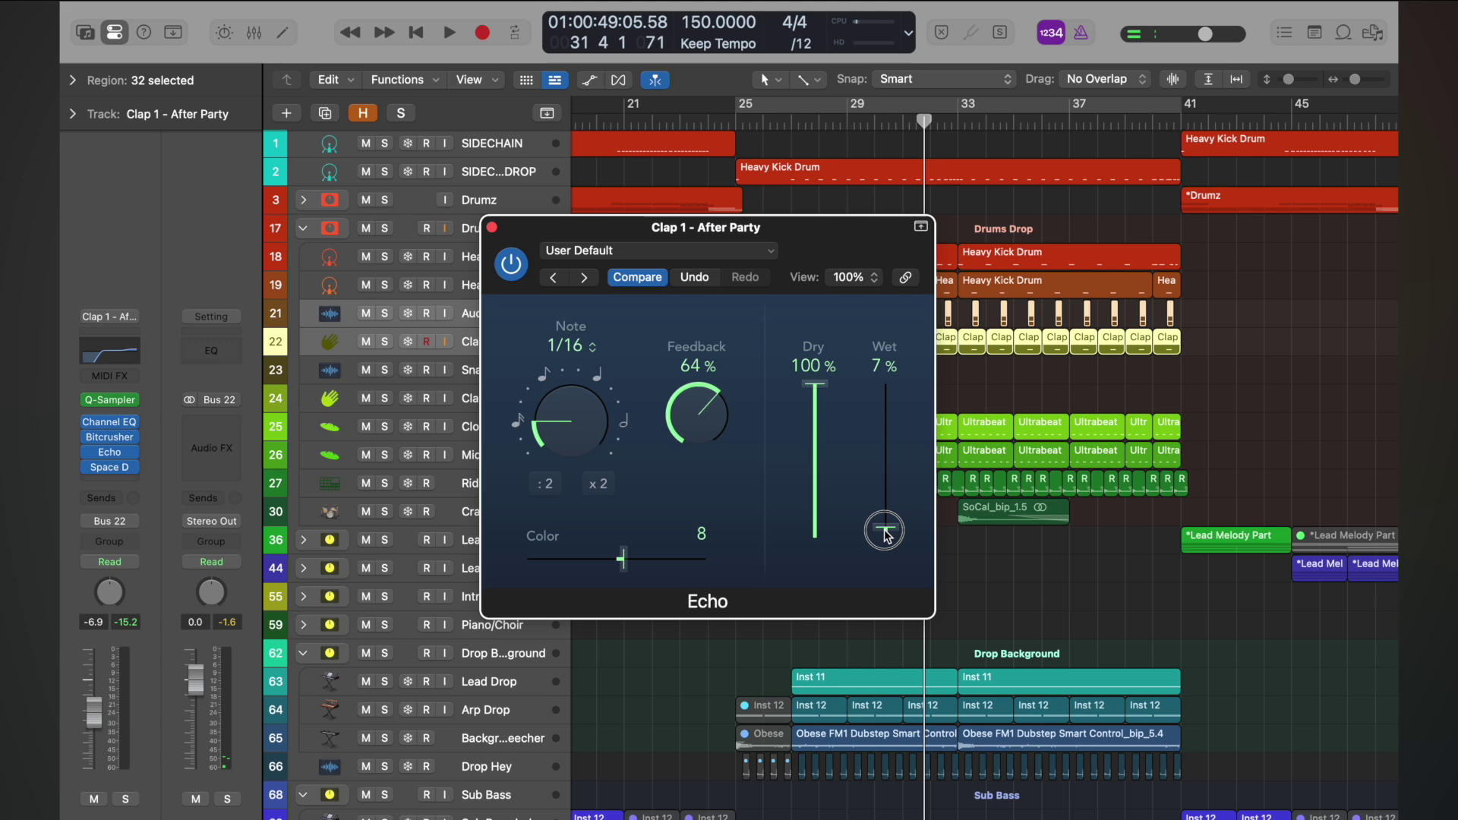
{"action": "left_click", "coordinate": [491, 227]}
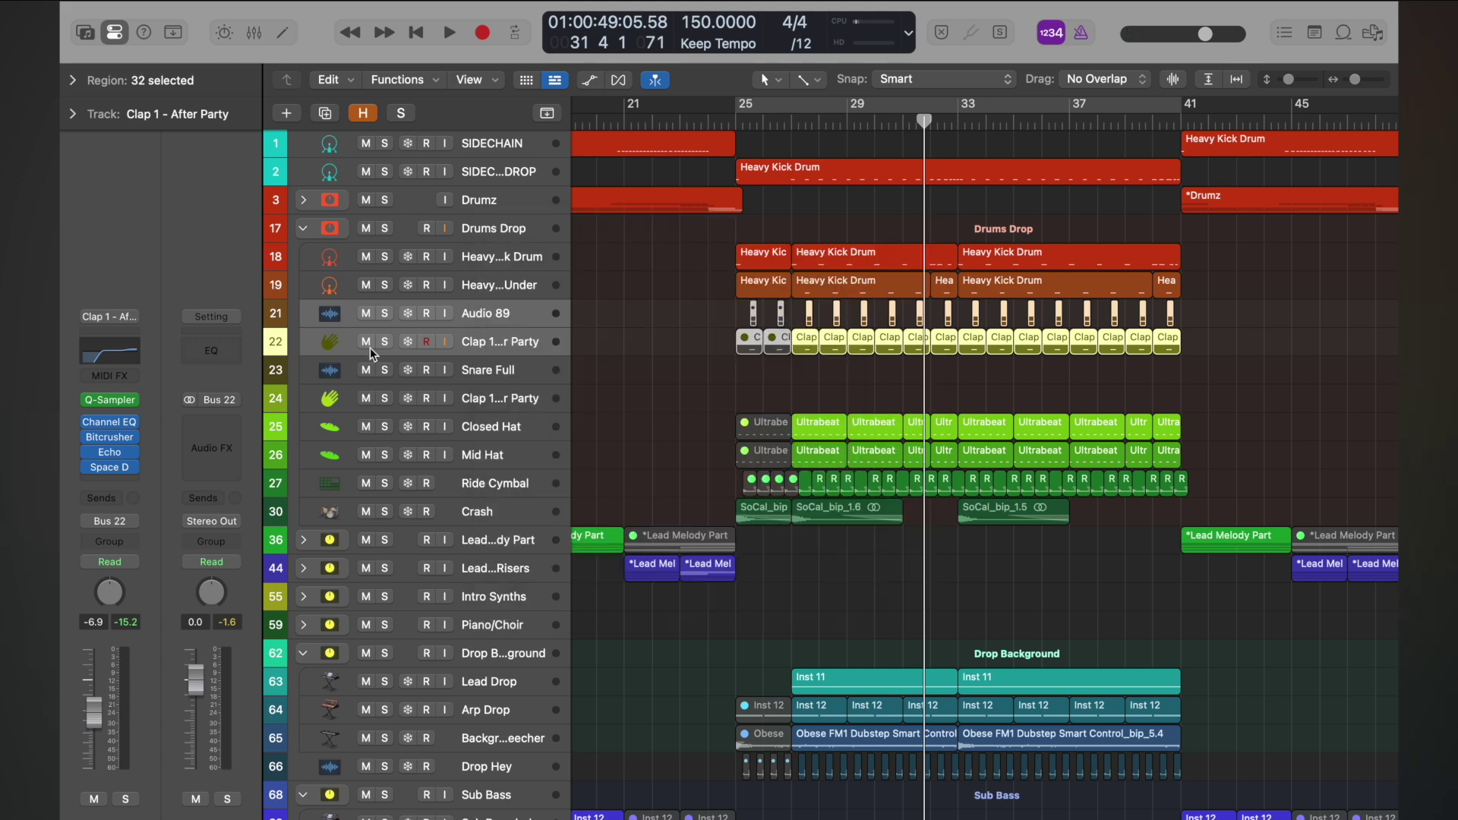
{"action": "left_click", "coordinate": [490, 347]}
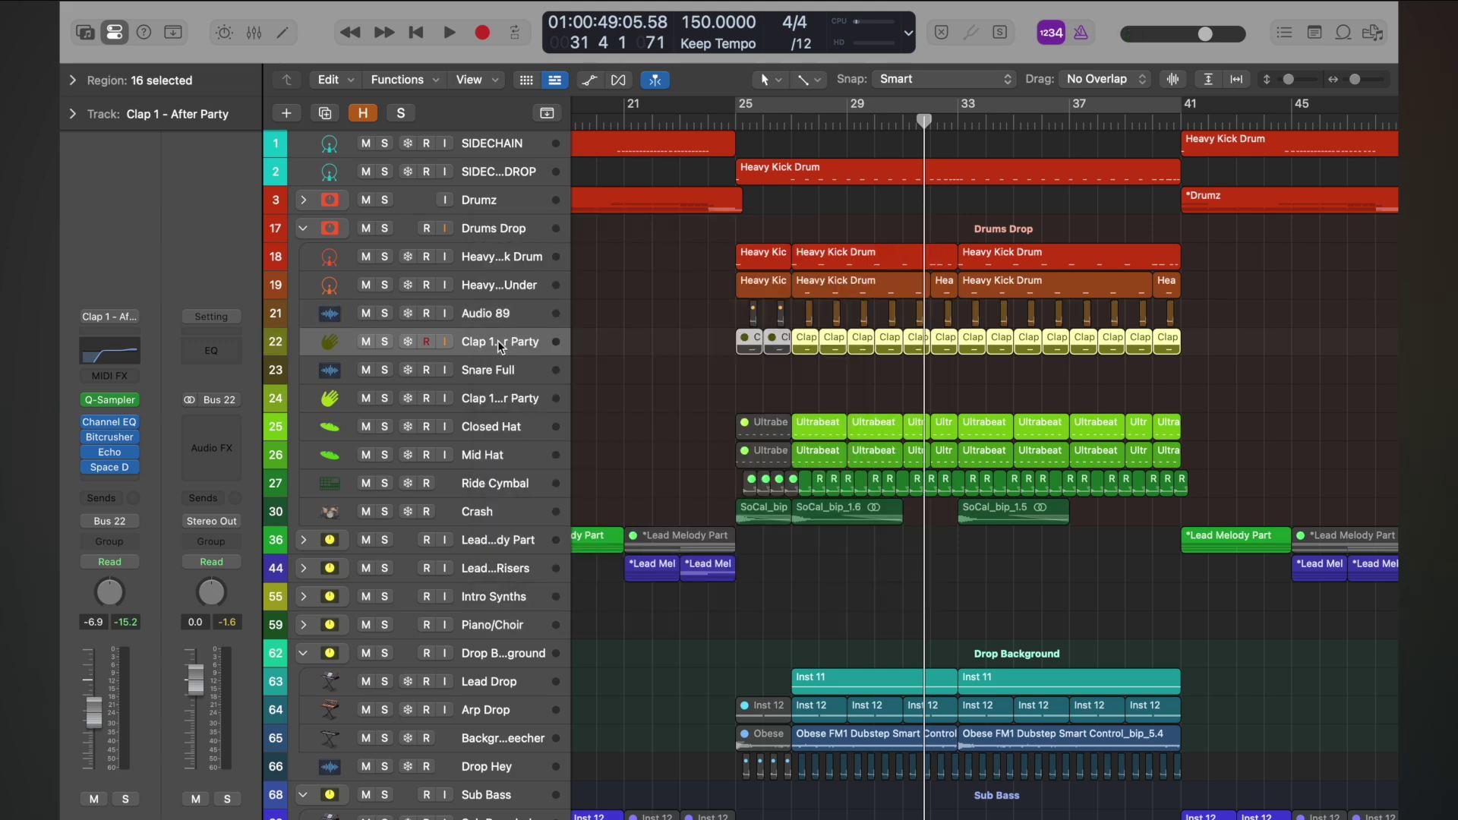
{"action": "left_click", "coordinate": [110, 453]}
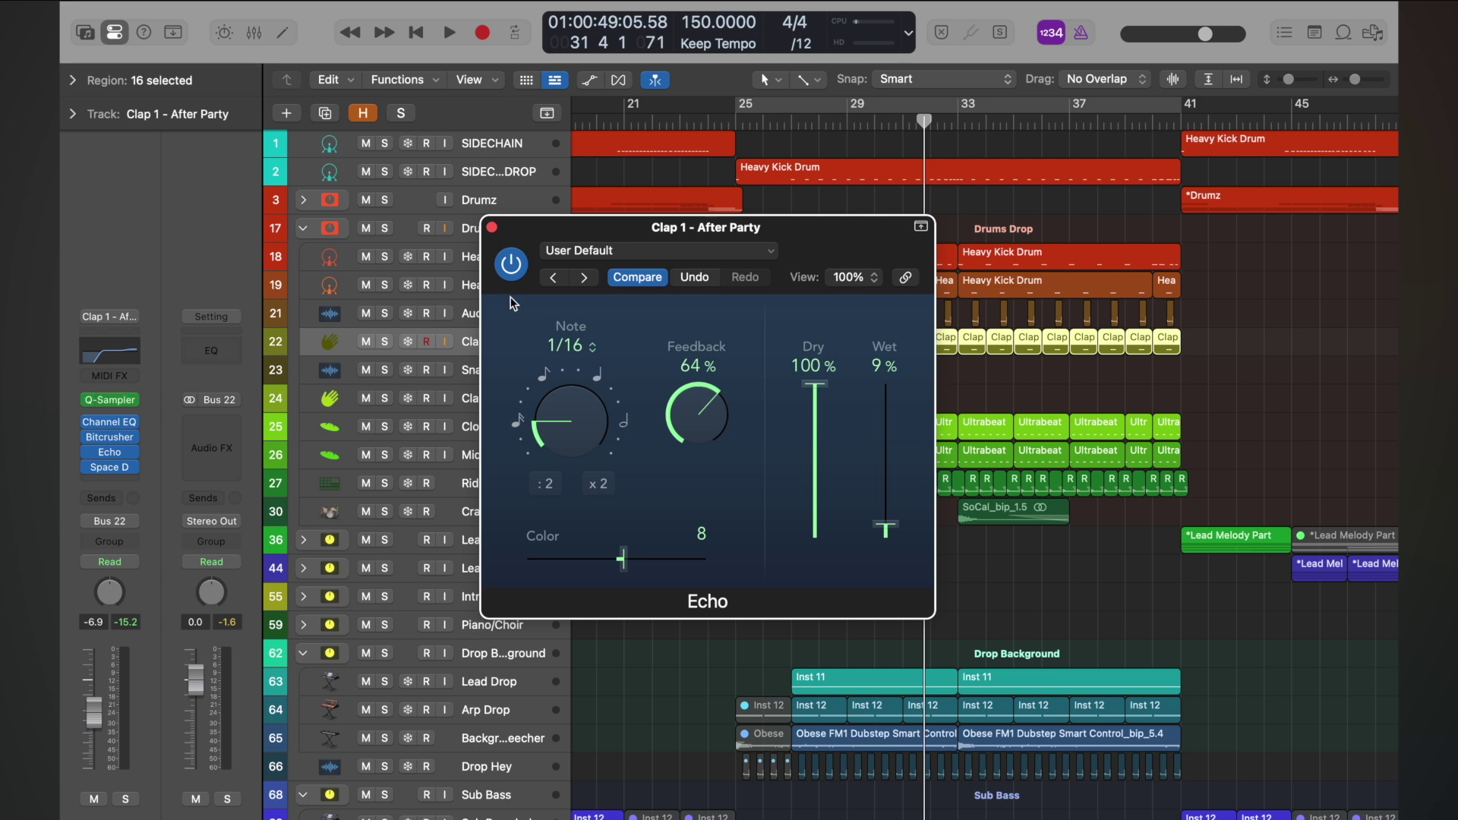
{"action": "left_click", "coordinate": [492, 228]}
- Set the Wet level of the Echo on Audio 89 to 9% and play the drop on from bar 31
{"action": "left_click", "coordinate": [507, 316]}
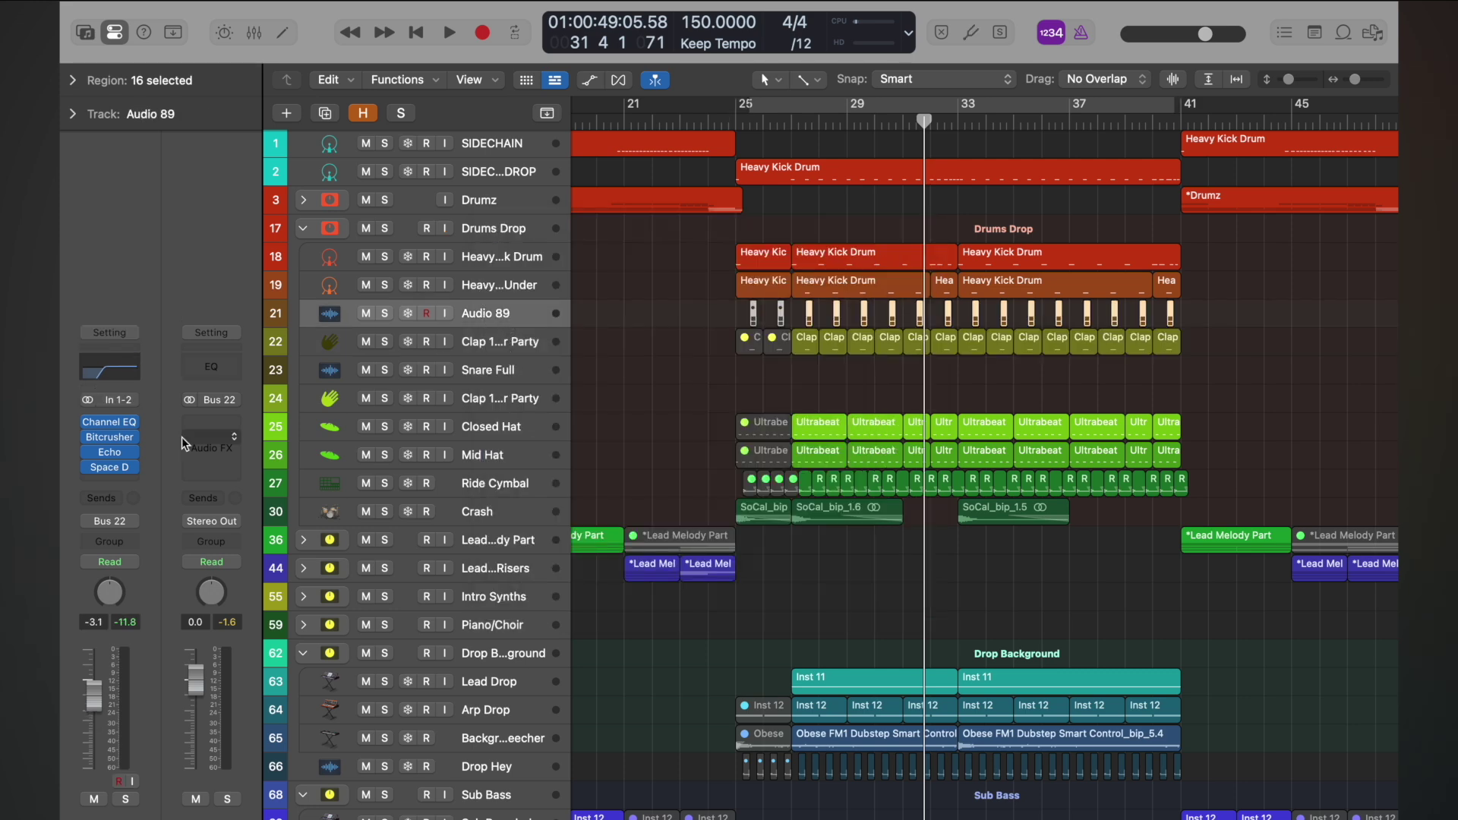
{"action": "left_click", "coordinate": [110, 453]}
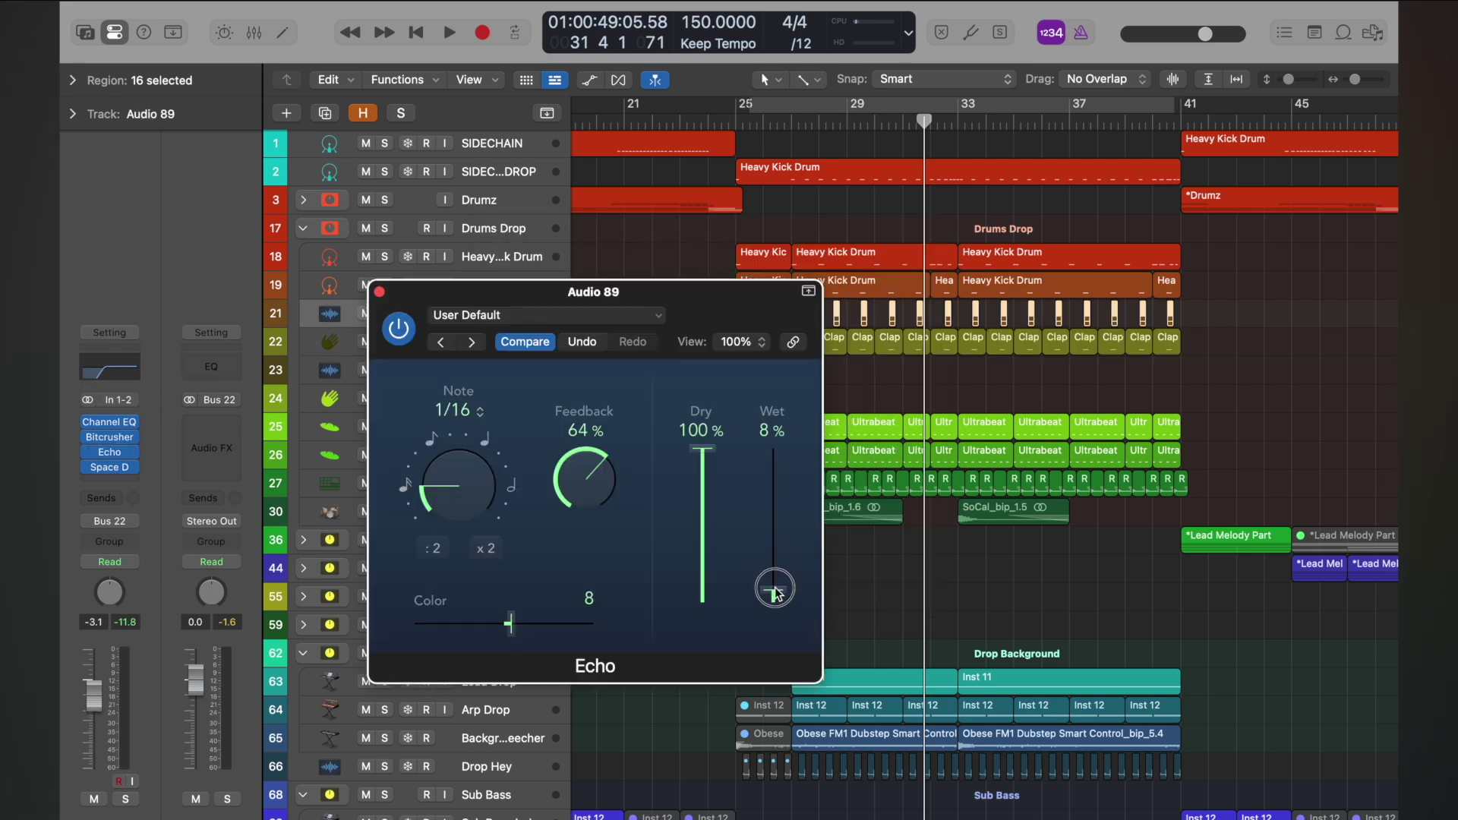
{"action": "key", "text": "space"}
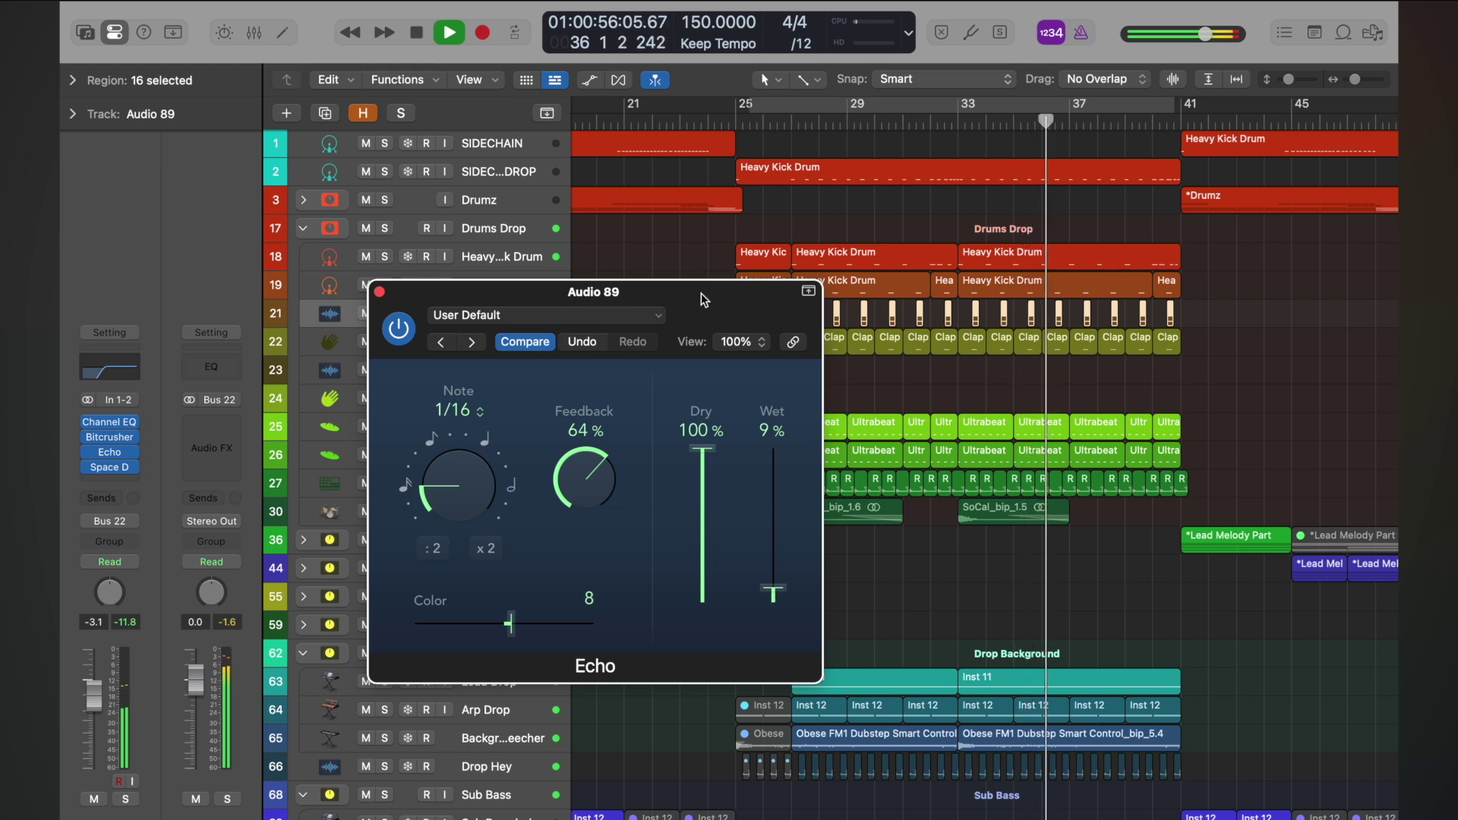
{"action": "key", "text": "space"}
{"action": "left_click", "coordinate": [379, 292]}
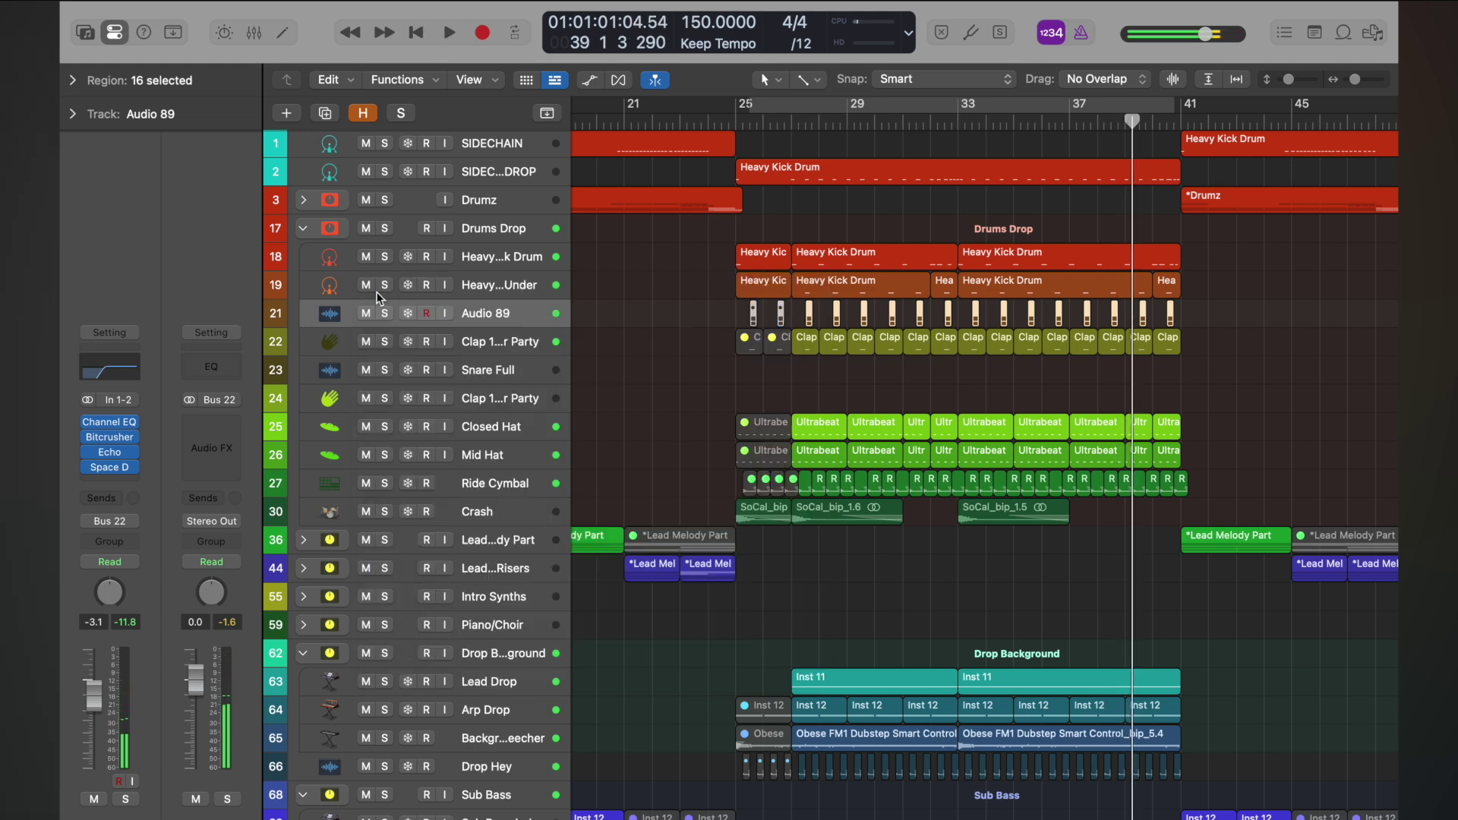
- Solo Audio 89, check its Channel EQ and play the track alone from bar 27
{"action": "left_click", "coordinate": [384, 314]}
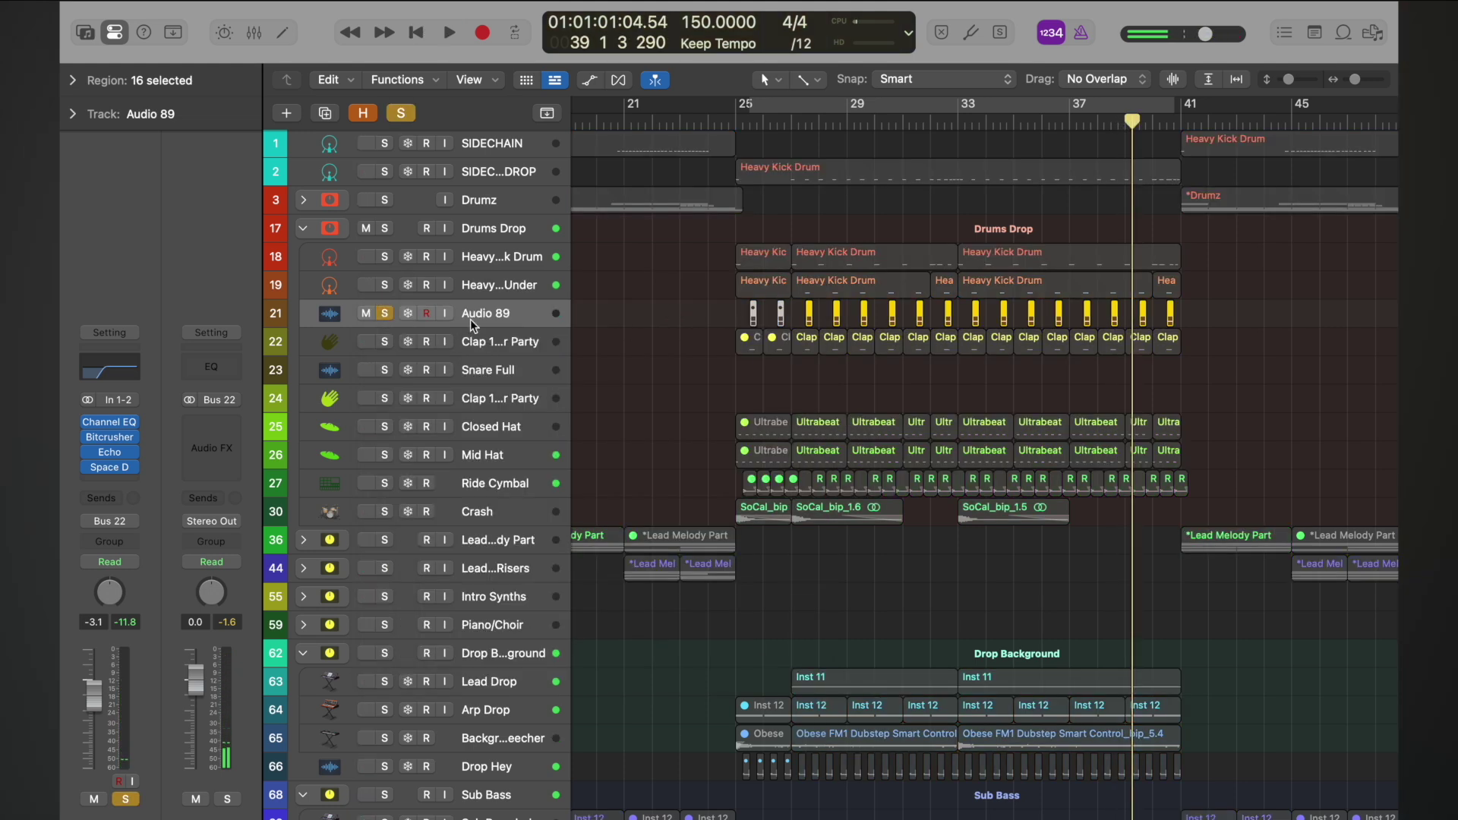
{"action": "left_click", "coordinate": [796, 123]}
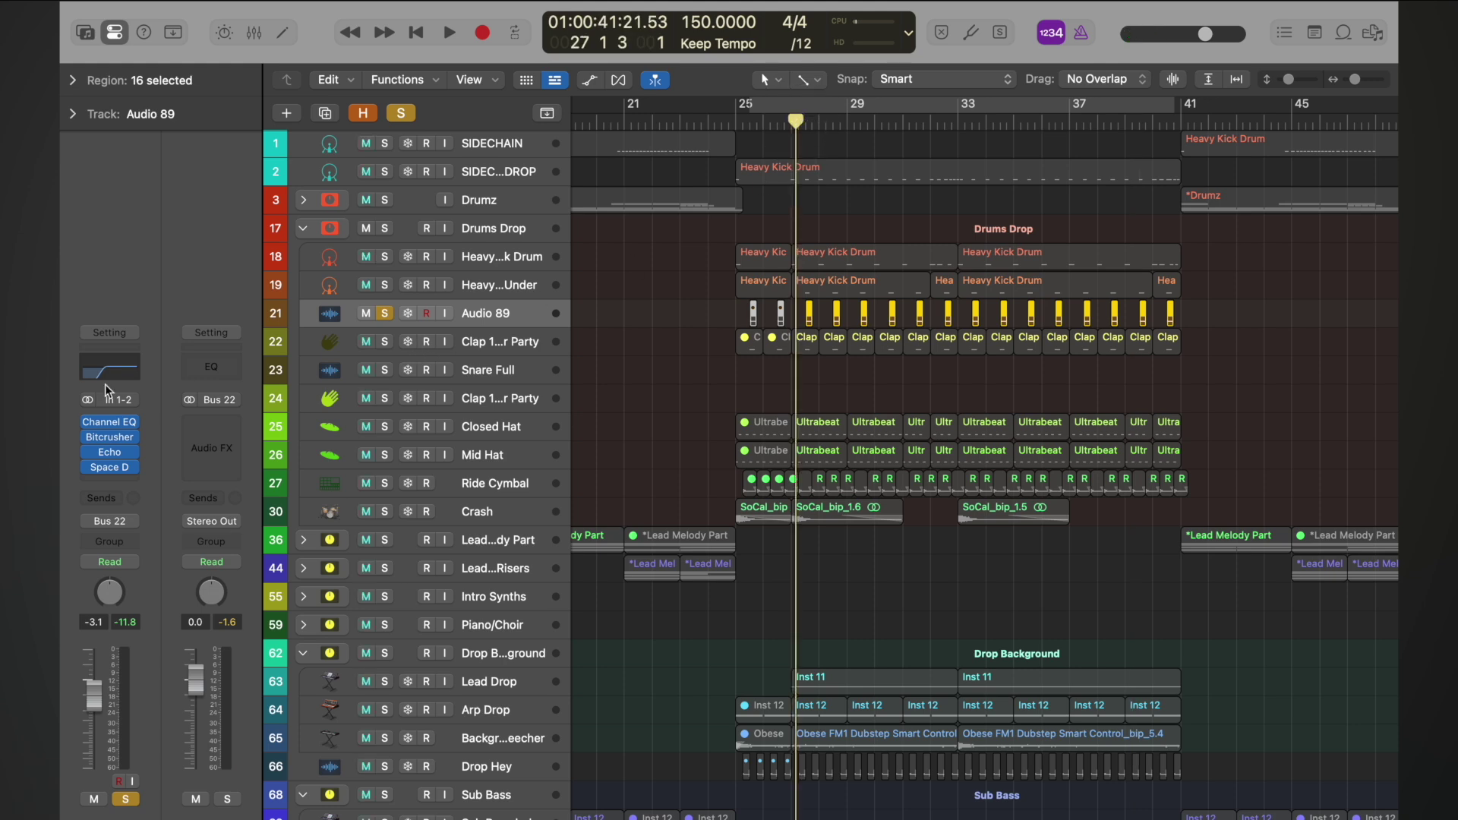
{"action": "left_click", "coordinate": [121, 370]}
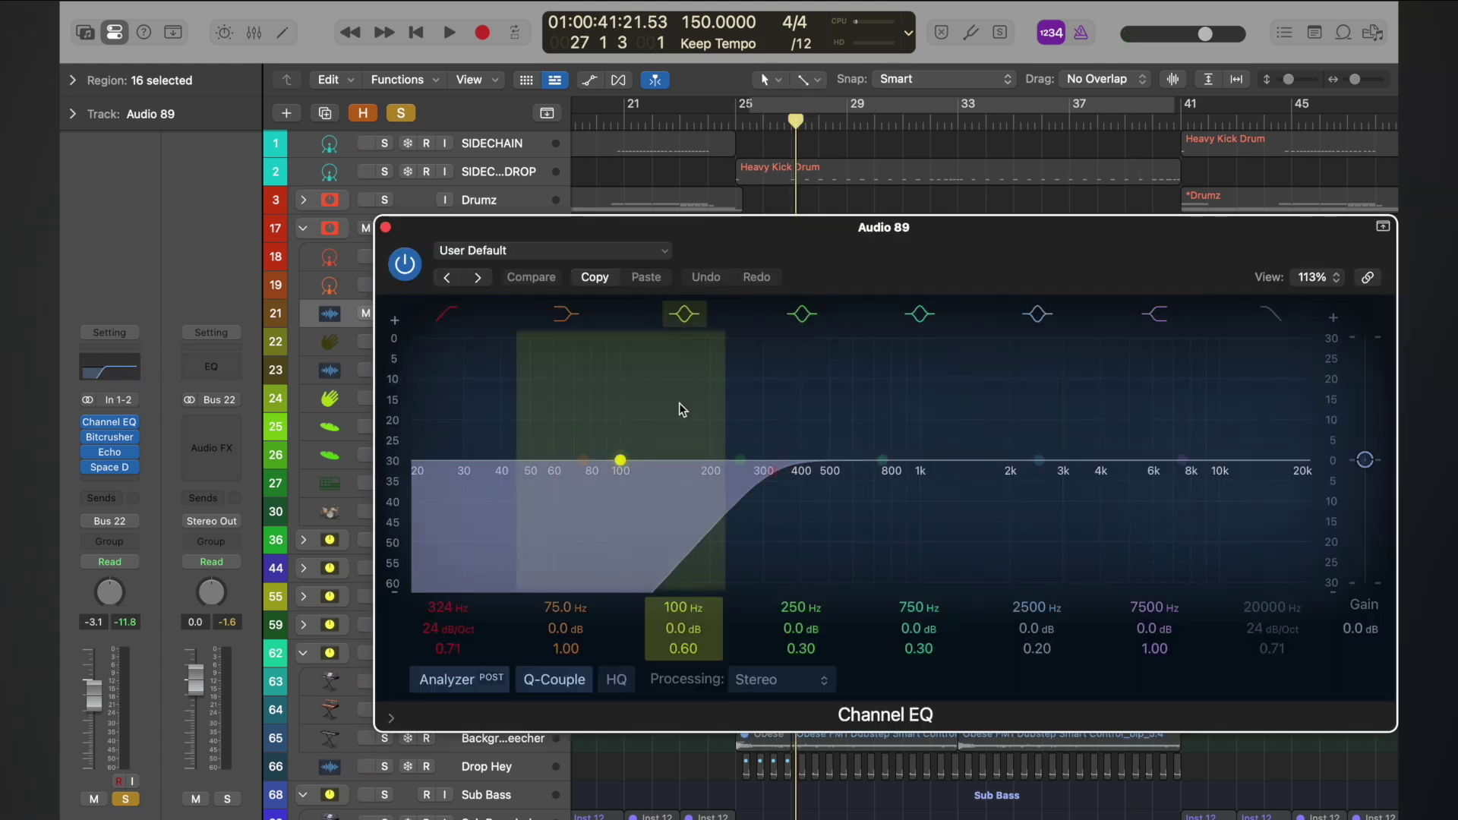
{"action": "left_click", "coordinate": [386, 228]}
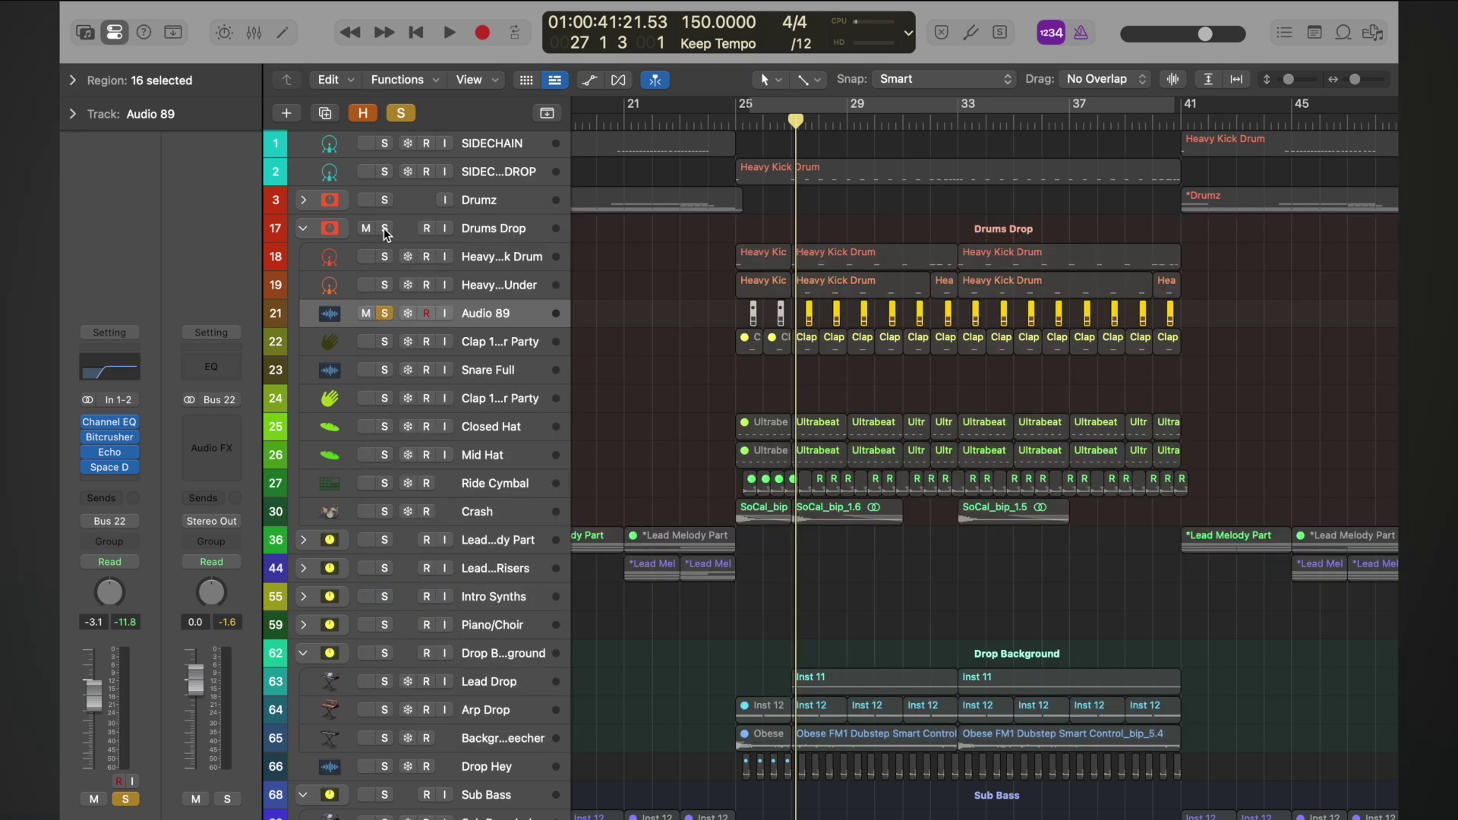
{"action": "key", "text": "space"}
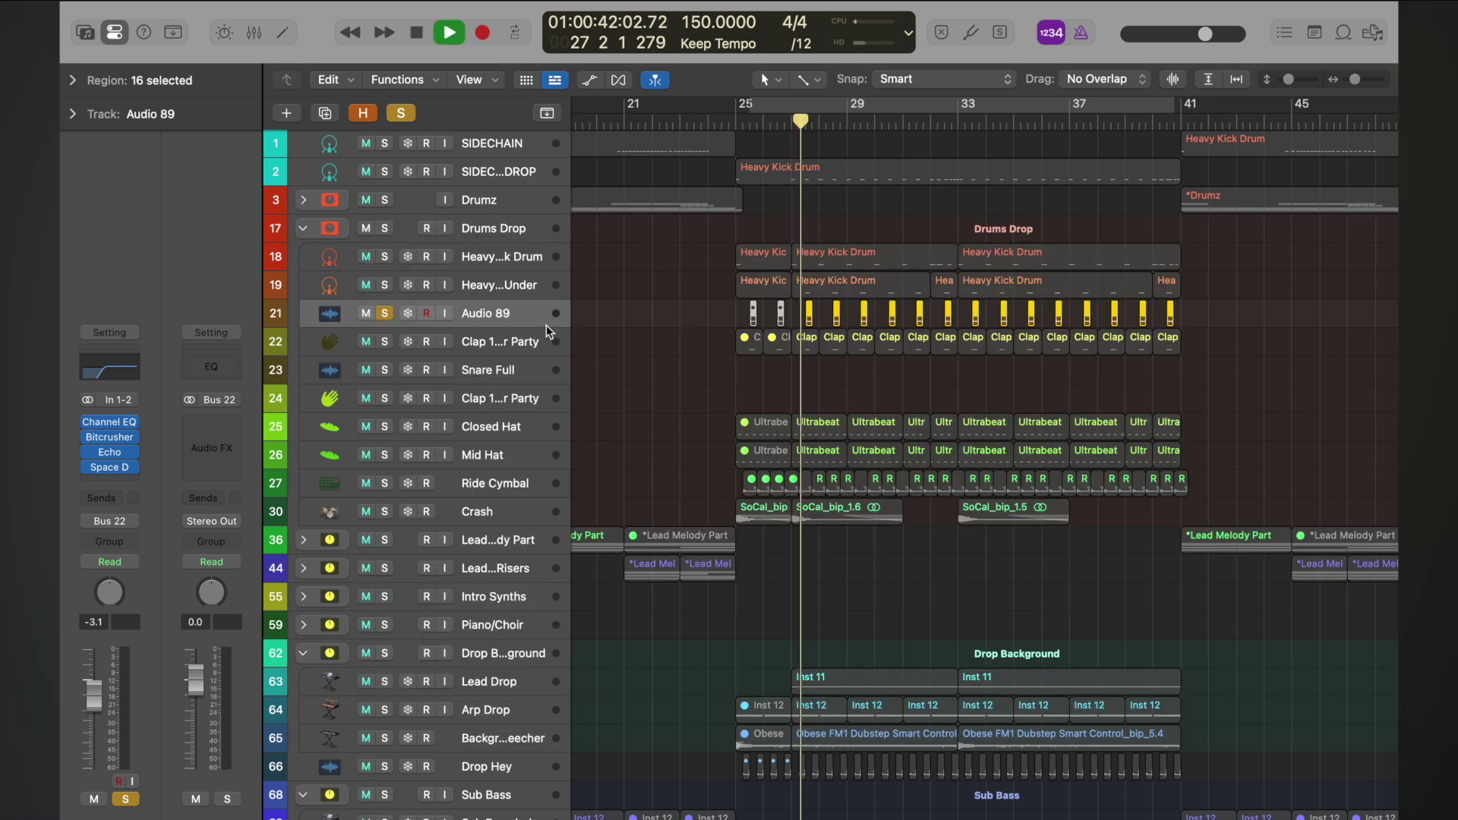
- Lower the Channel EQ low cut on Audio 89 to 260 Hz during playback and compare it with the low cut off
{"action": "mouse_move", "coordinate": [120, 435]}
{"action": "left_click", "coordinate": [110, 369]}
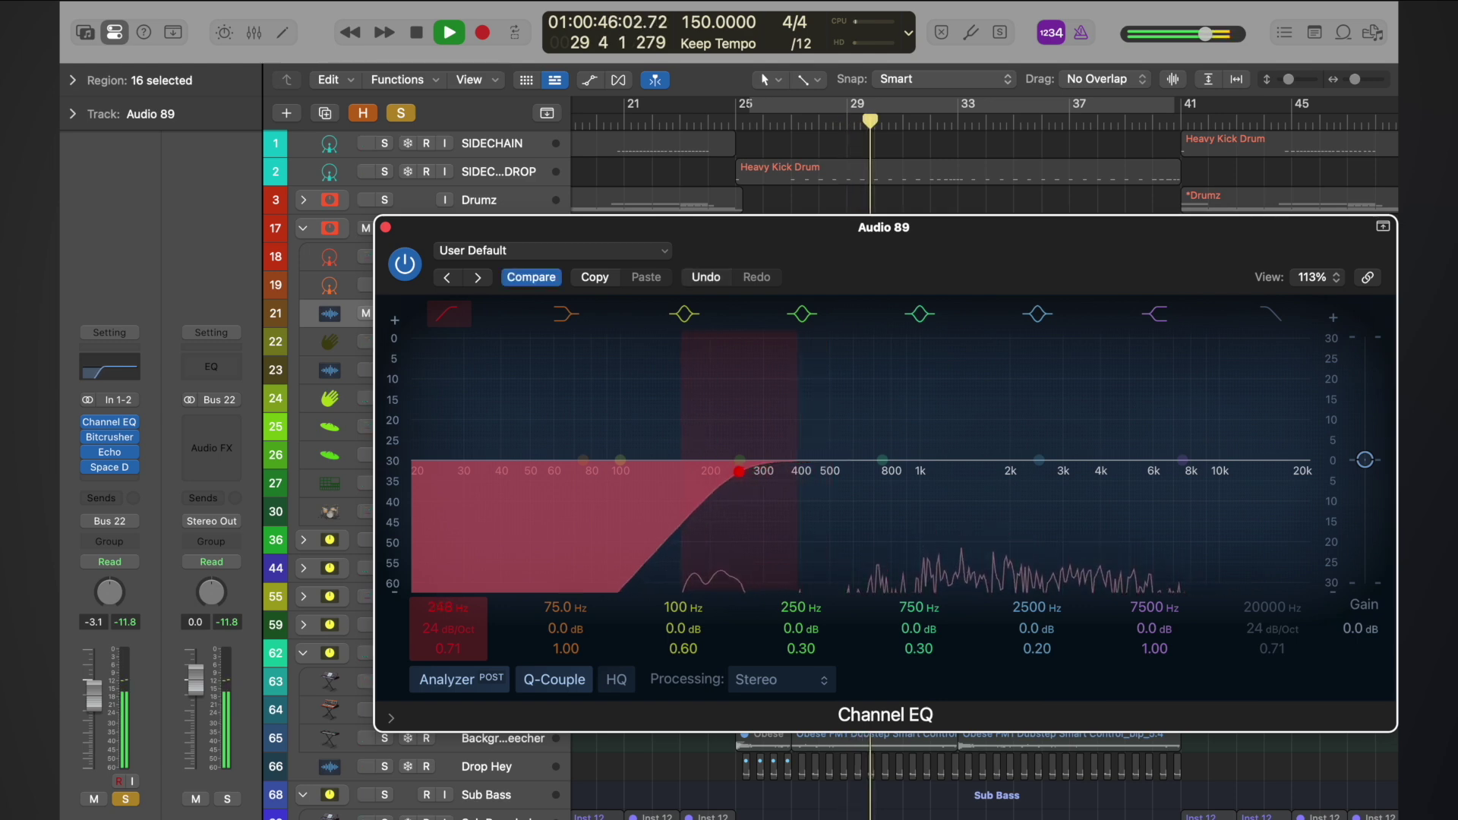
{"action": "mouse_move", "coordinate": [774, 472]}
{"action": "left_mouse_down"}
{"action": "mouse_move", "coordinate": [722, 472]}
{"action": "mouse_move", "coordinate": [745, 471]}
{"action": "left_mouse_up"}
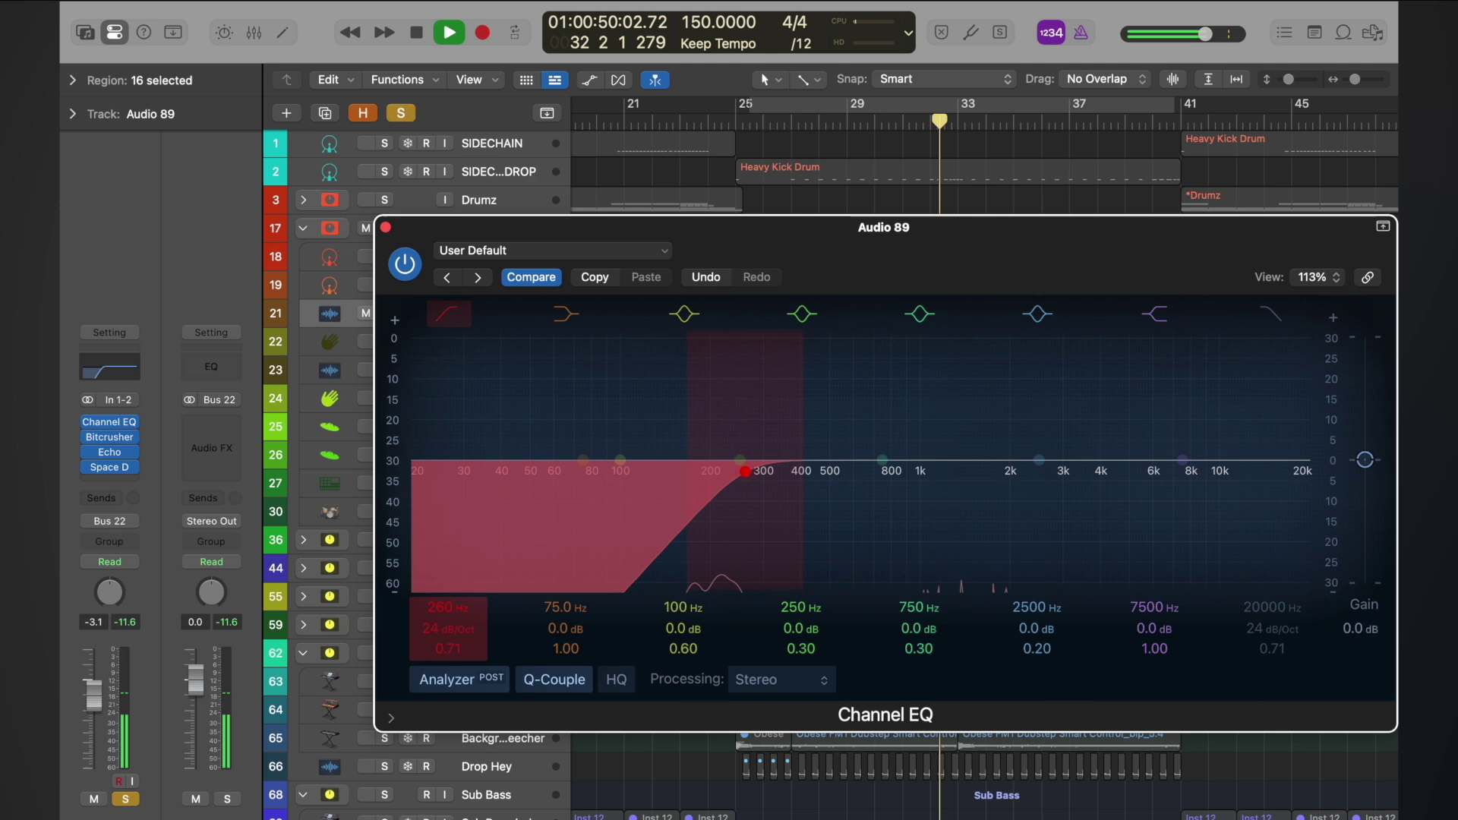
{"action": "left_click", "coordinate": [449, 315]}
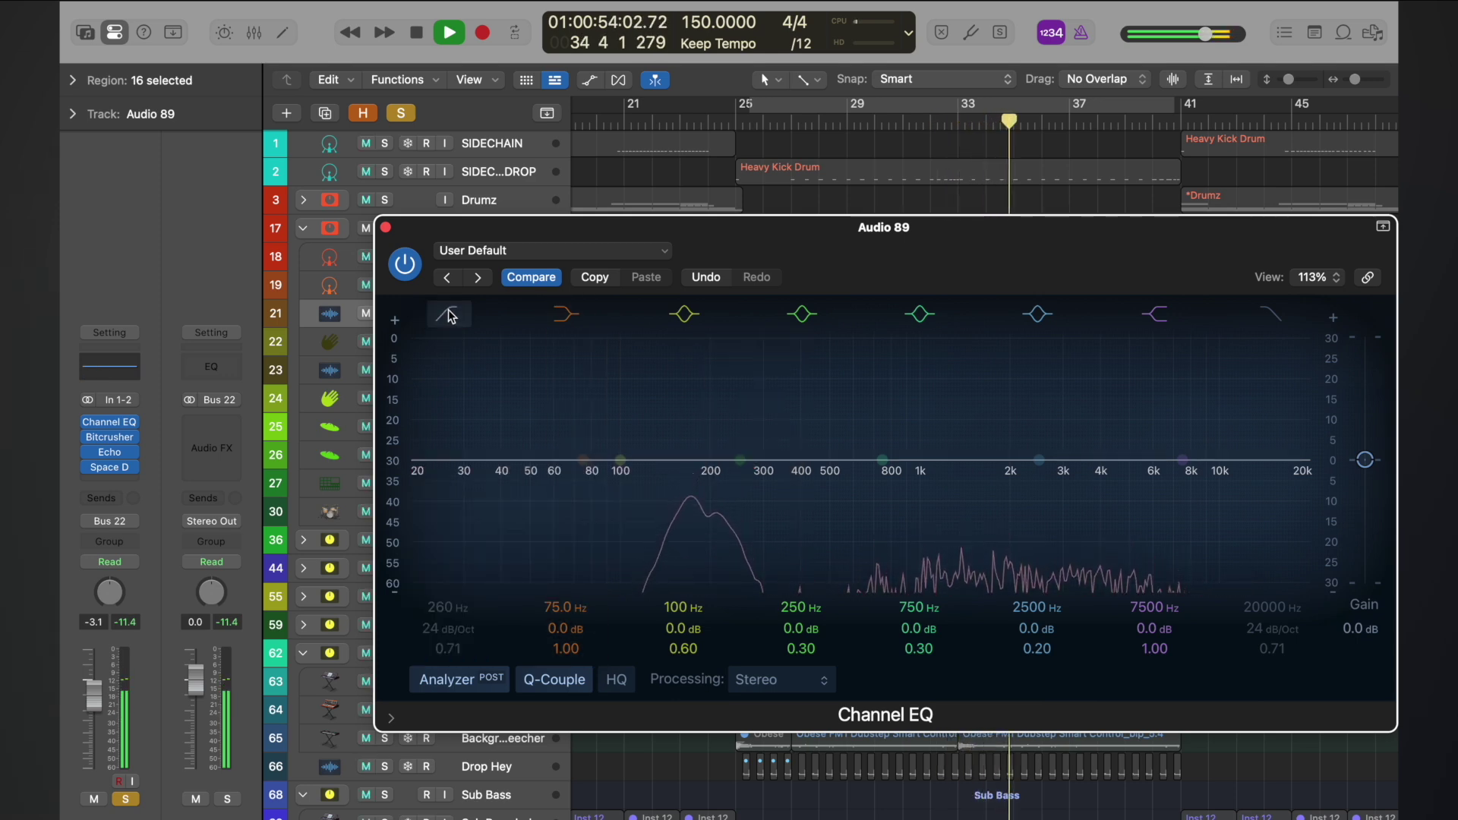
{"action": "left_click", "coordinate": [450, 316]}
{"action": "key", "text": "space"}
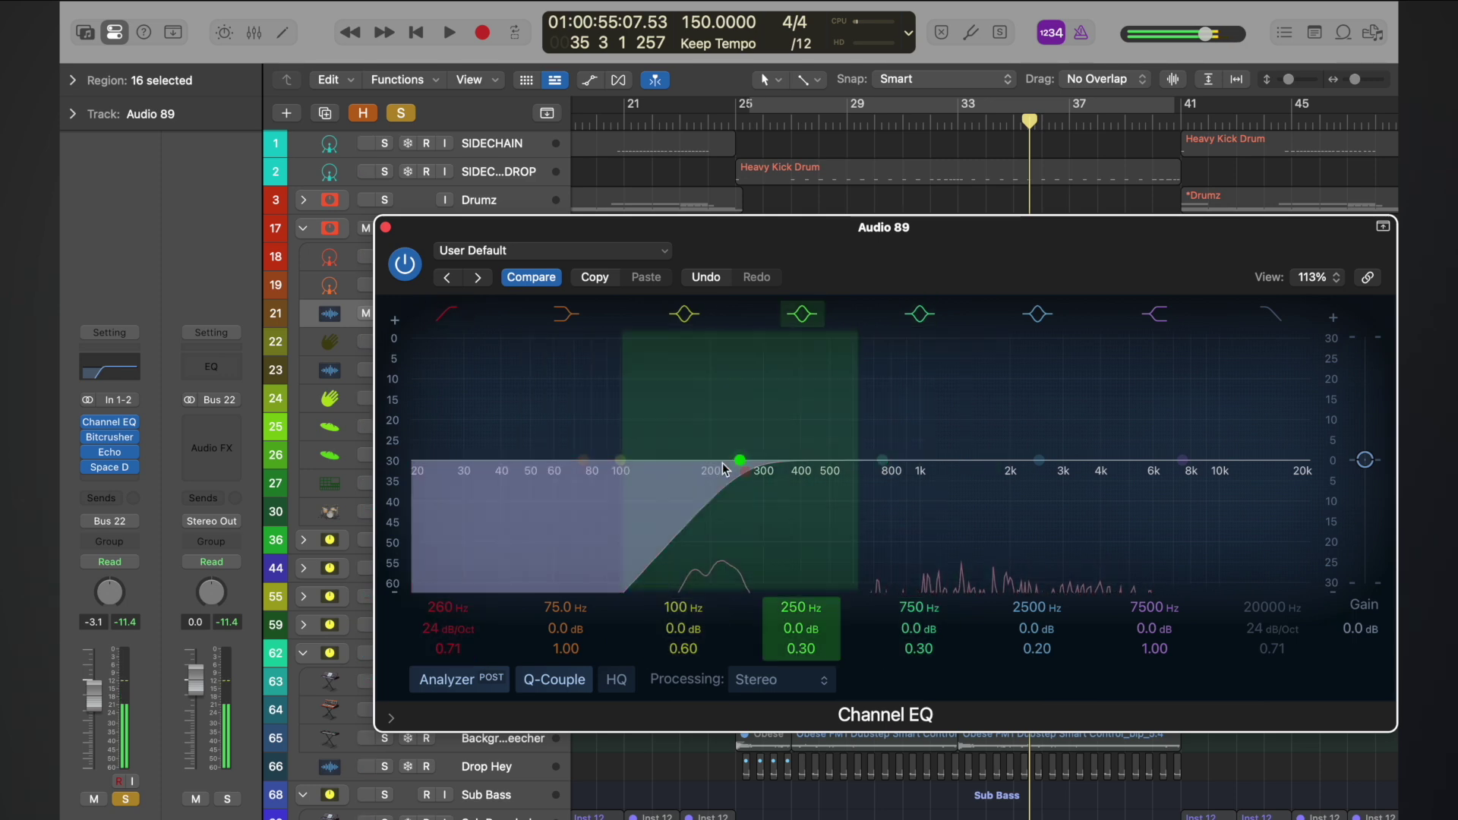
{"action": "left_click", "coordinate": [386, 227]}
- Clear the Audio 89 solo and play the full drop from bar 27
{"action": "left_click", "coordinate": [378, 321]}
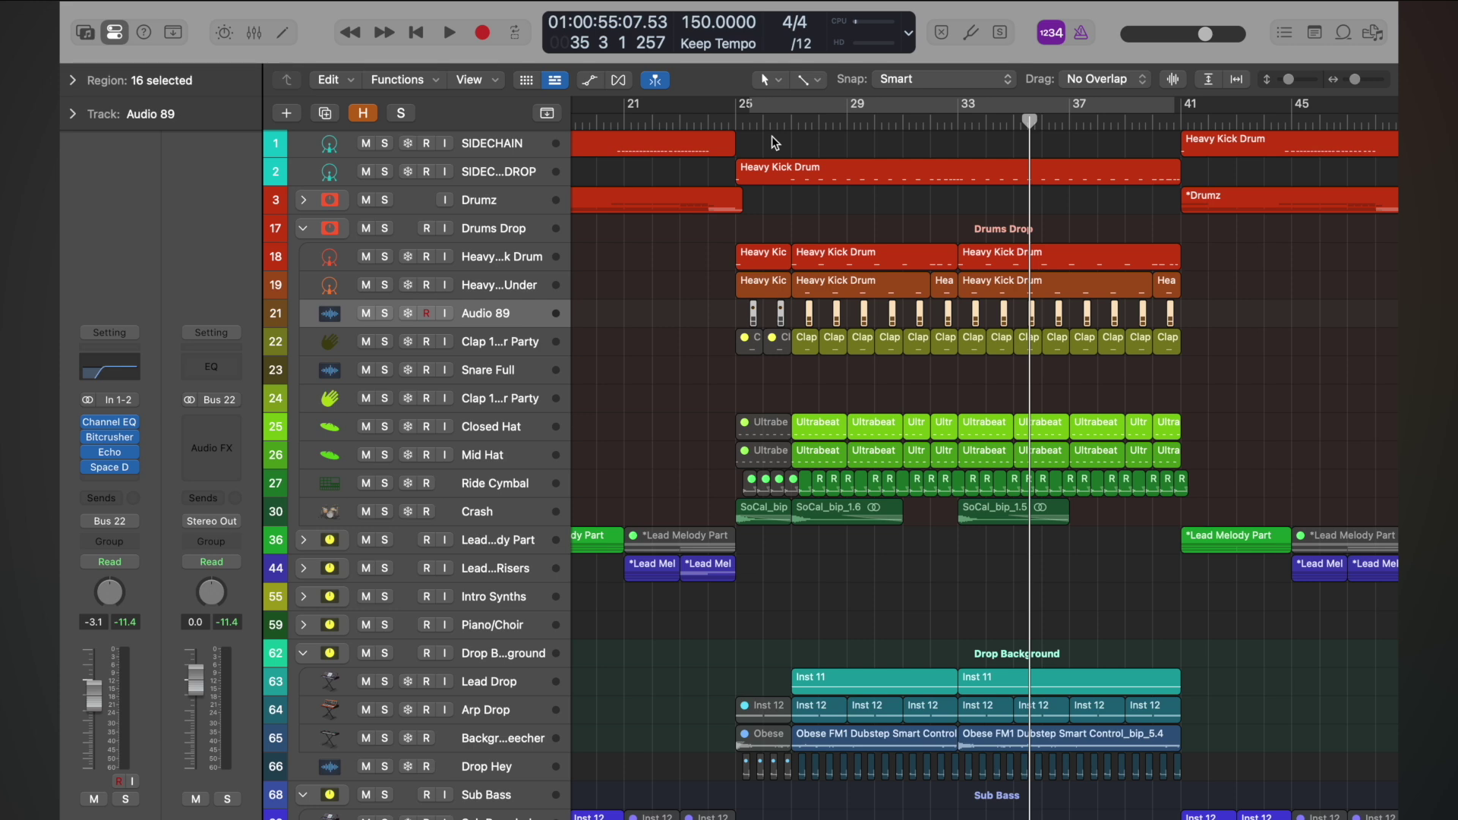
{"action": "left_click", "coordinate": [790, 120]}
{"action": "key", "text": "space"}
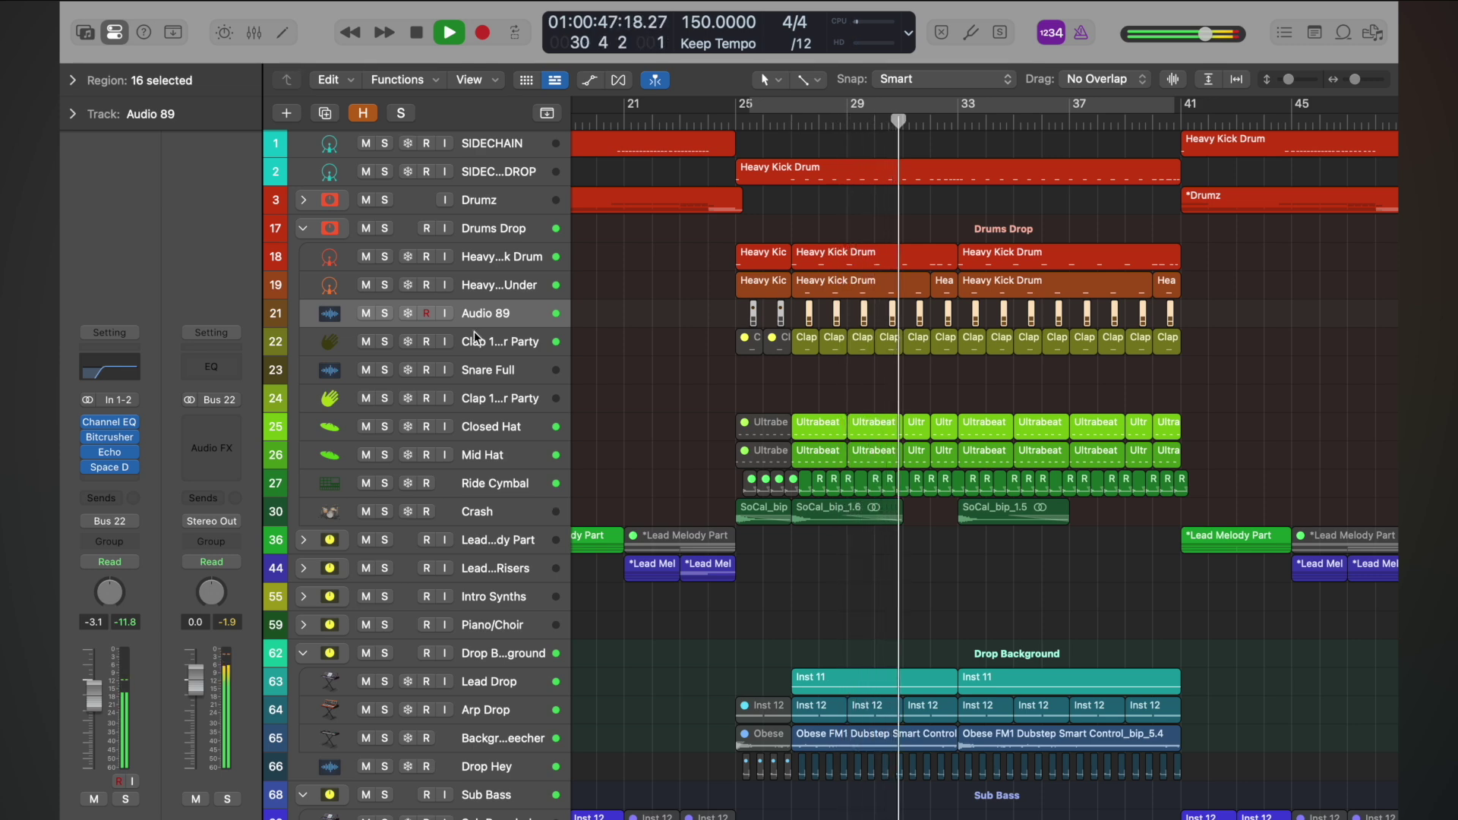
- Raise Audio 89 and Clap 1 - After Party together in the mixer to -1.0 and -4.7 dB, and play from bar 27
{"action": "left_click", "coordinate": [494, 347], "text": "shift"}
{"action": "key", "text": "x"}
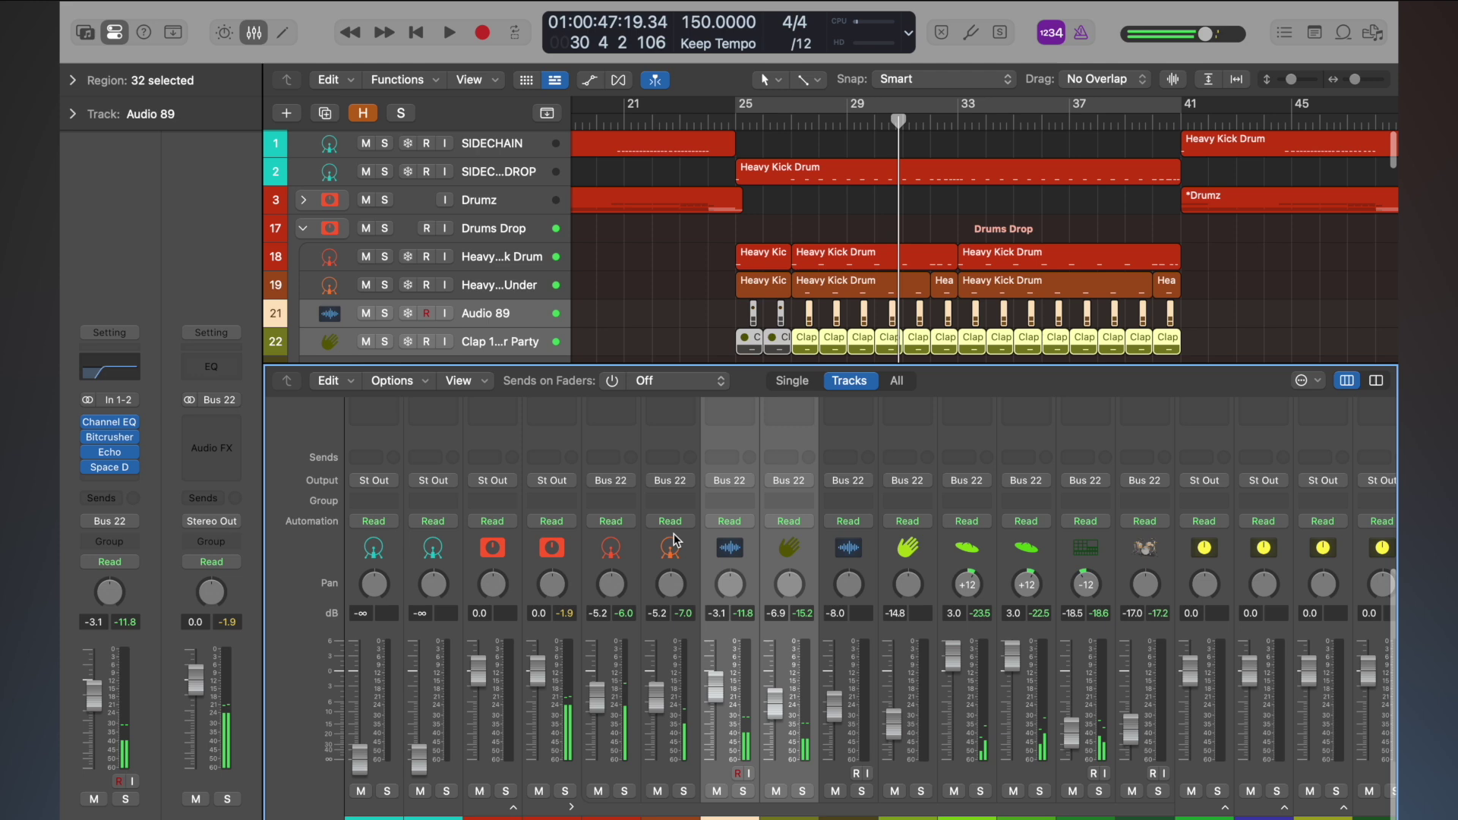
{"action": "left_click_drag", "start_coordinate": [714, 687], "coordinate": [714, 673]}
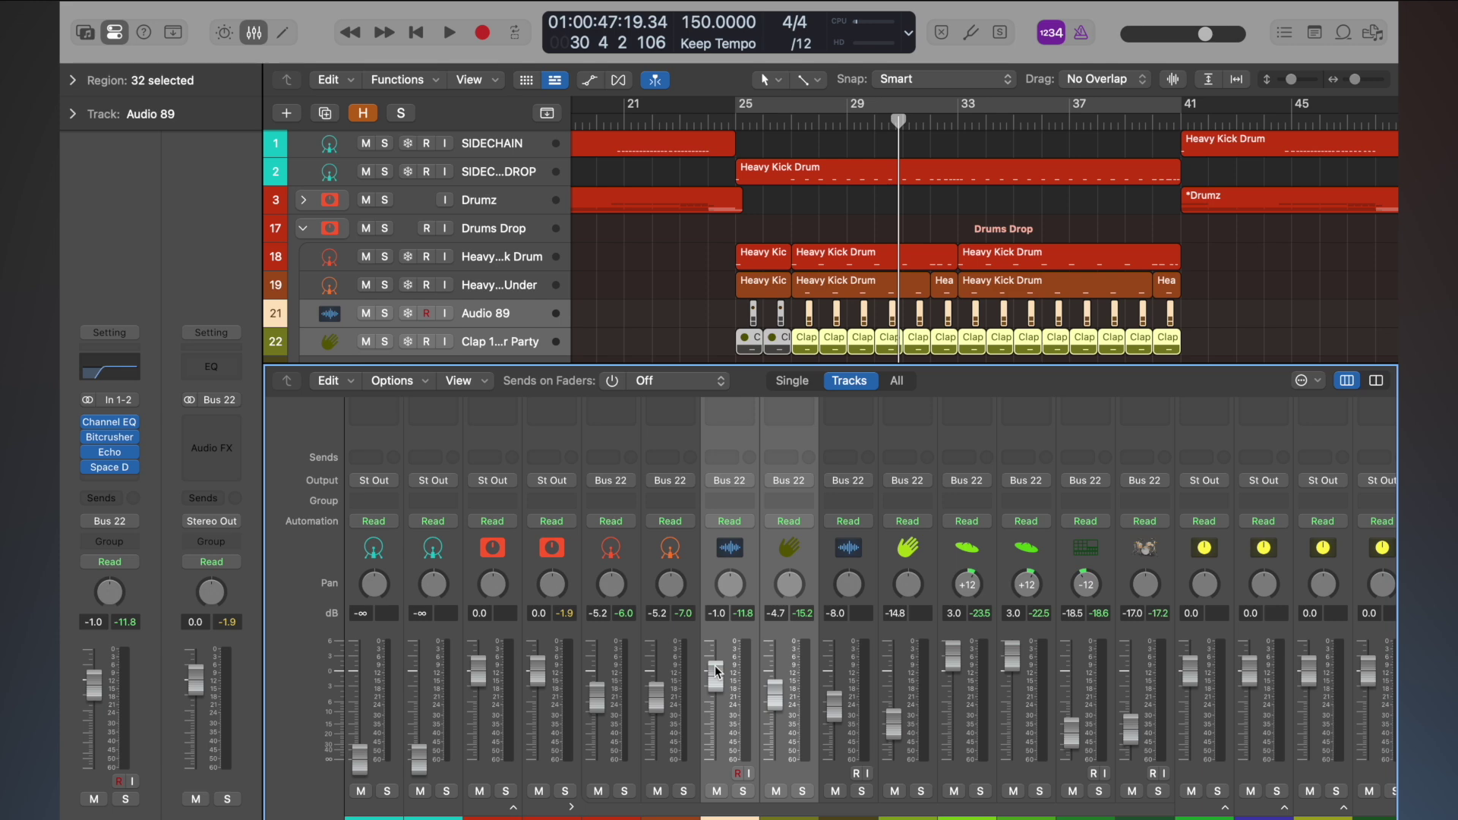
{"action": "double_click", "coordinate": [794, 121]}
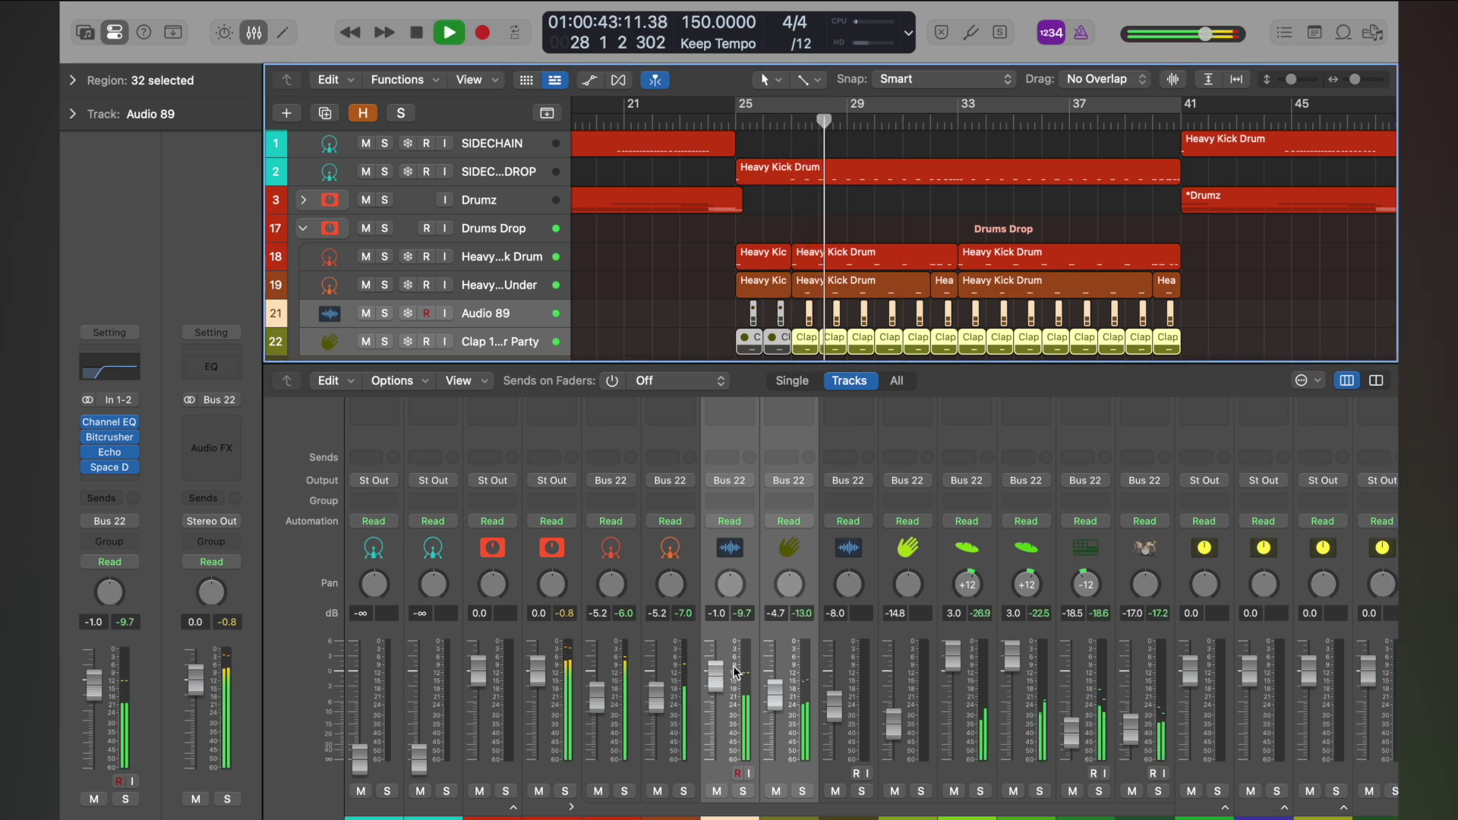
- Fine-tune the linked snare and clap levels during playback, ending at -0.5 dB for Audio 89 and -4.2 dB for Clap 1 - After Party
{"action": "left_click_drag", "start_coordinate": [722, 667], "coordinate": [724, 652]}
{"action": "key", "text": "space"}
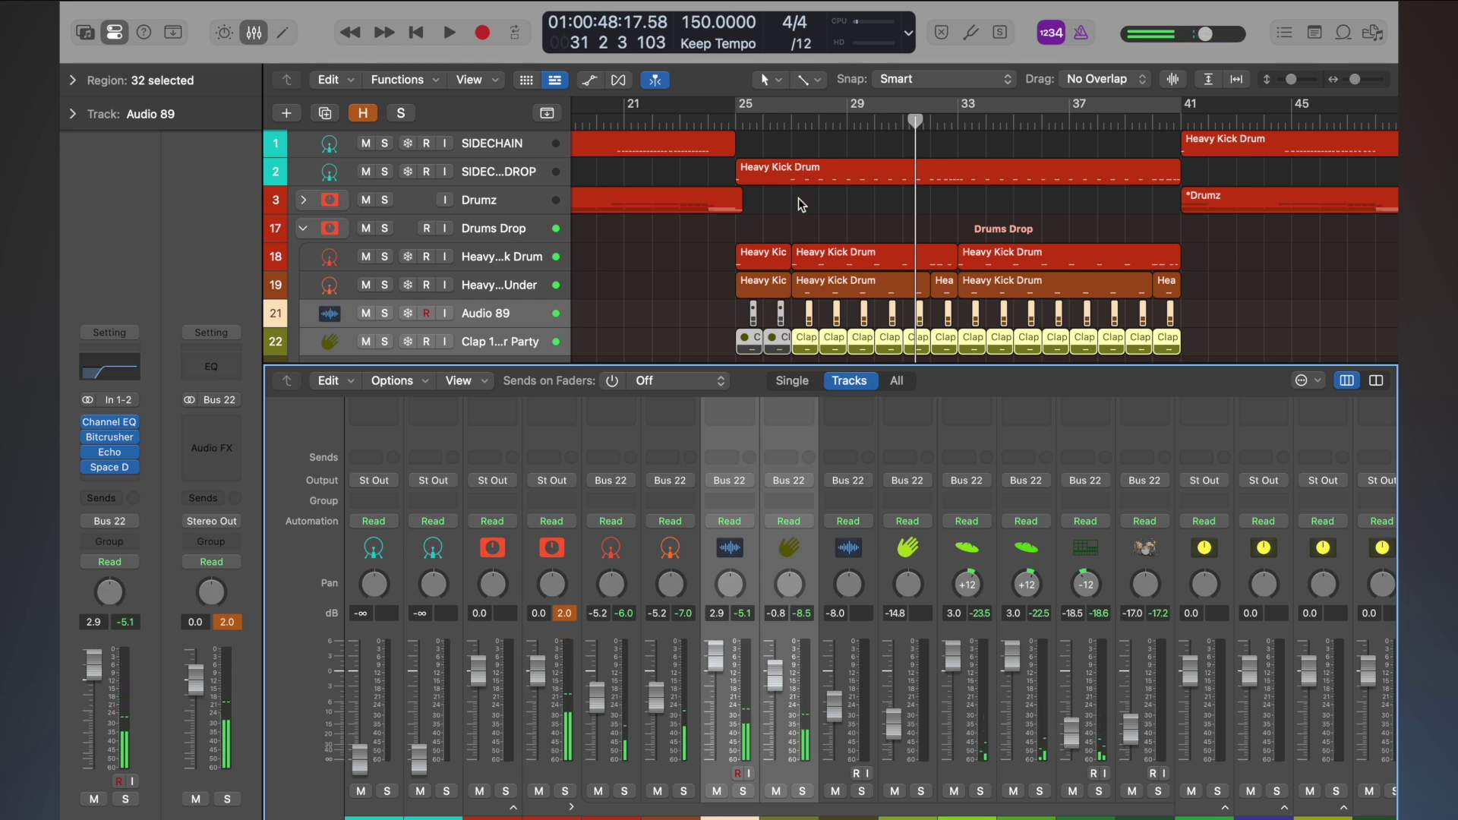
{"action": "key", "text": "space"}
{"action": "left_click_drag", "start_coordinate": [716, 660], "coordinate": [713, 685]}
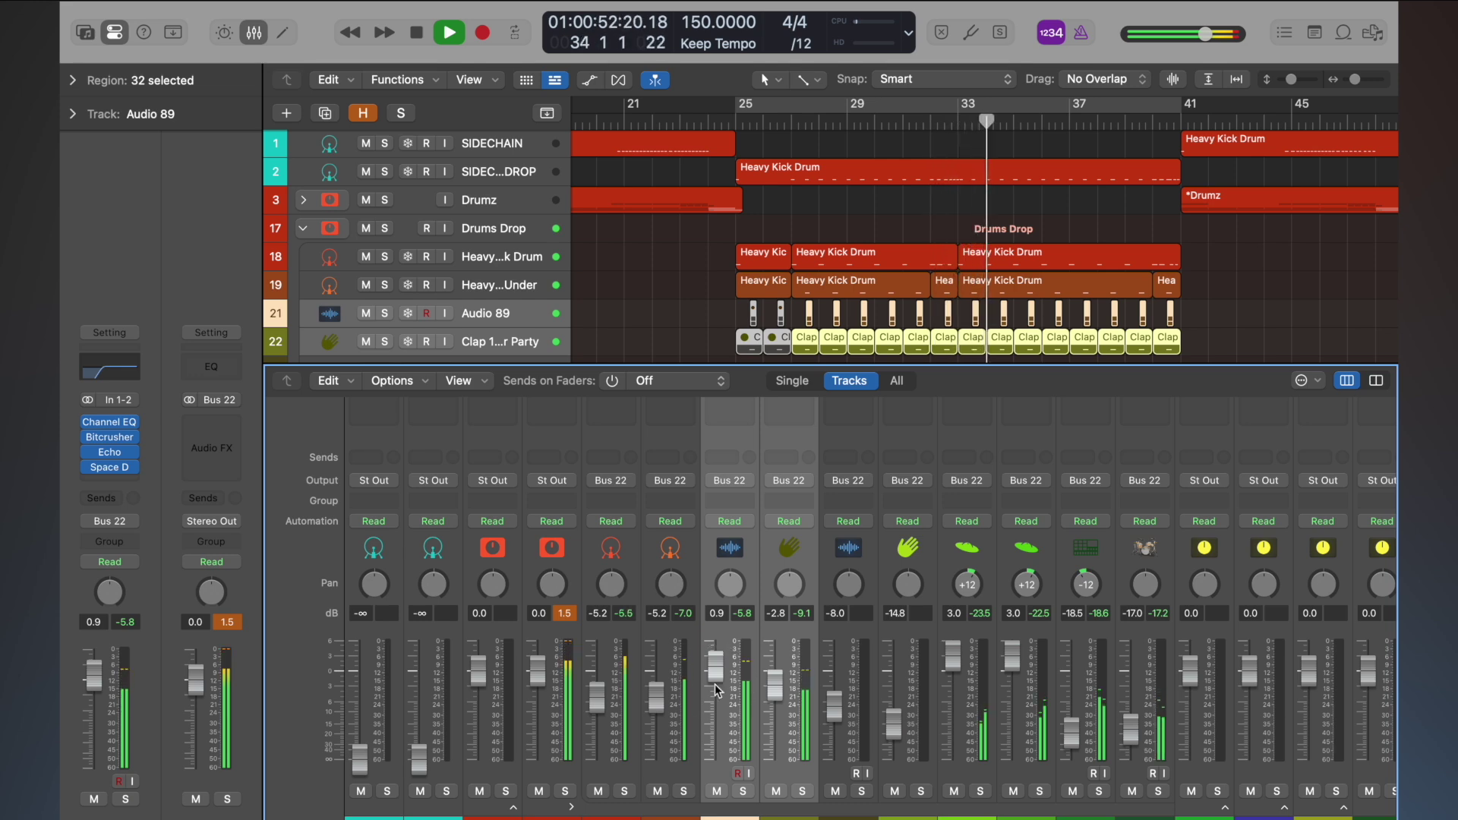
{"action": "left_click_drag", "start_coordinate": [714, 685], "coordinate": [714, 682]}
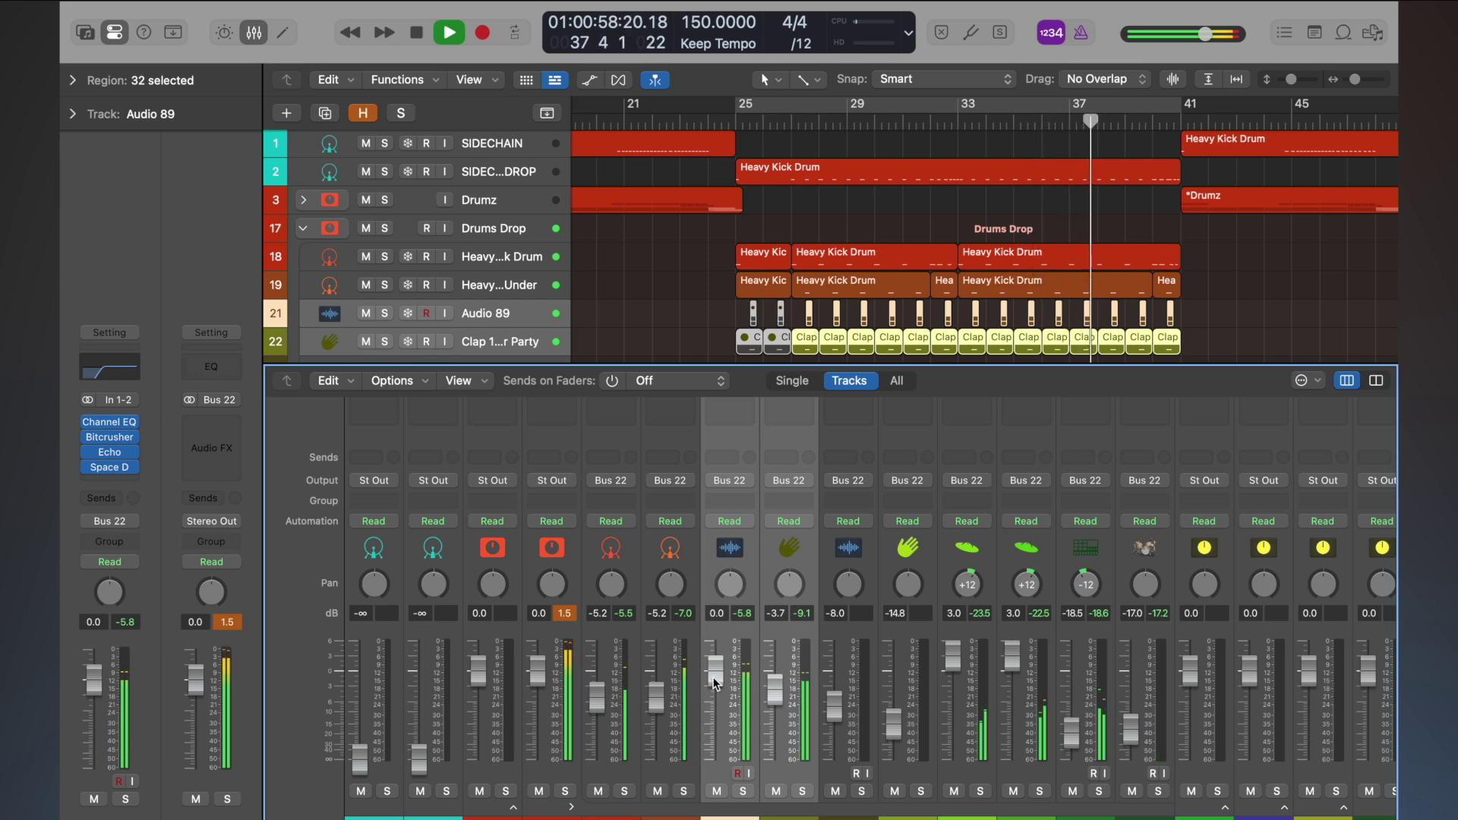
{"action": "left_click_drag", "start_coordinate": [713, 682], "coordinate": [714, 683]}
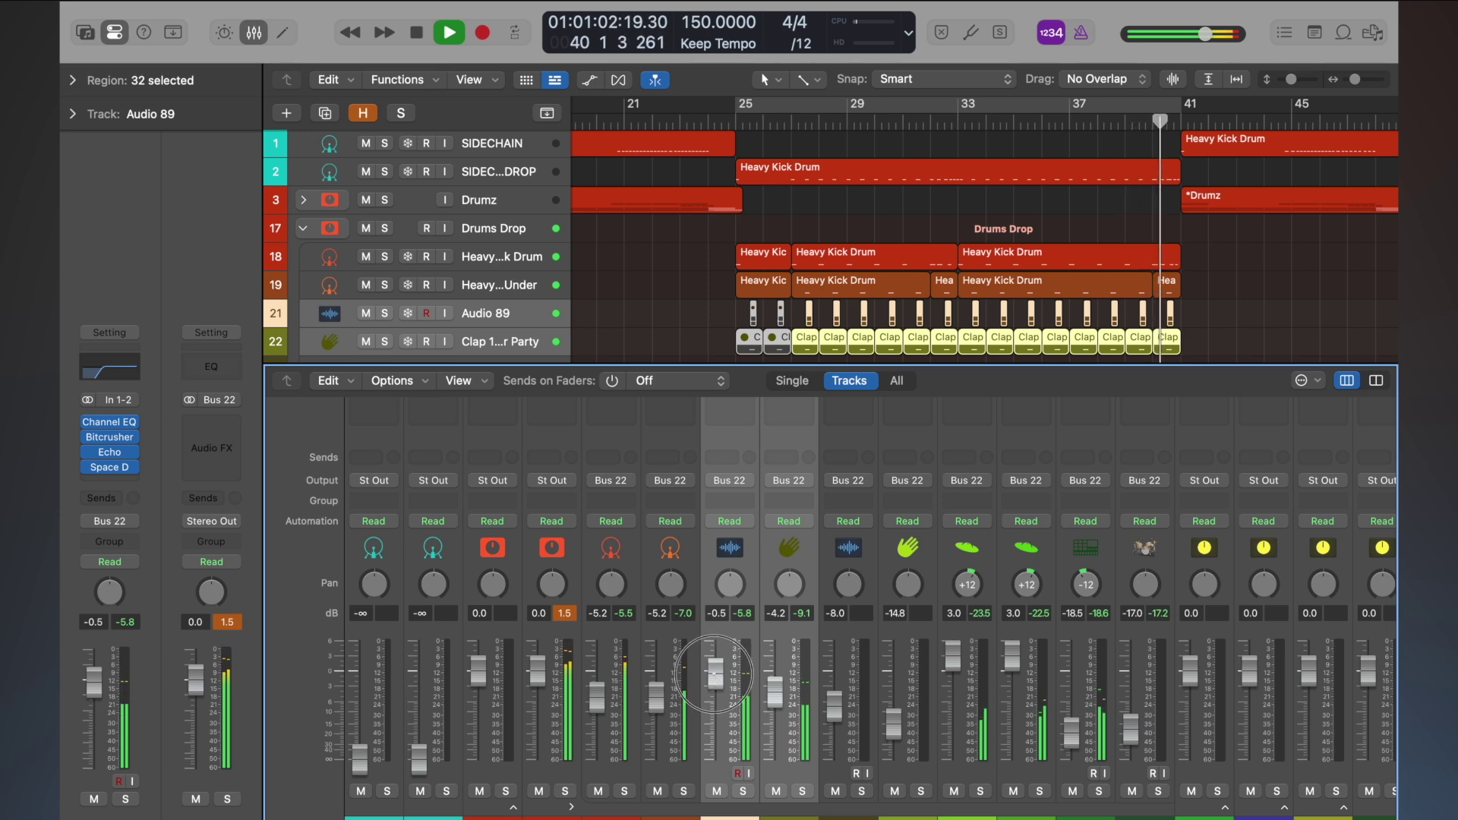
{"action": "key", "text": "space"}
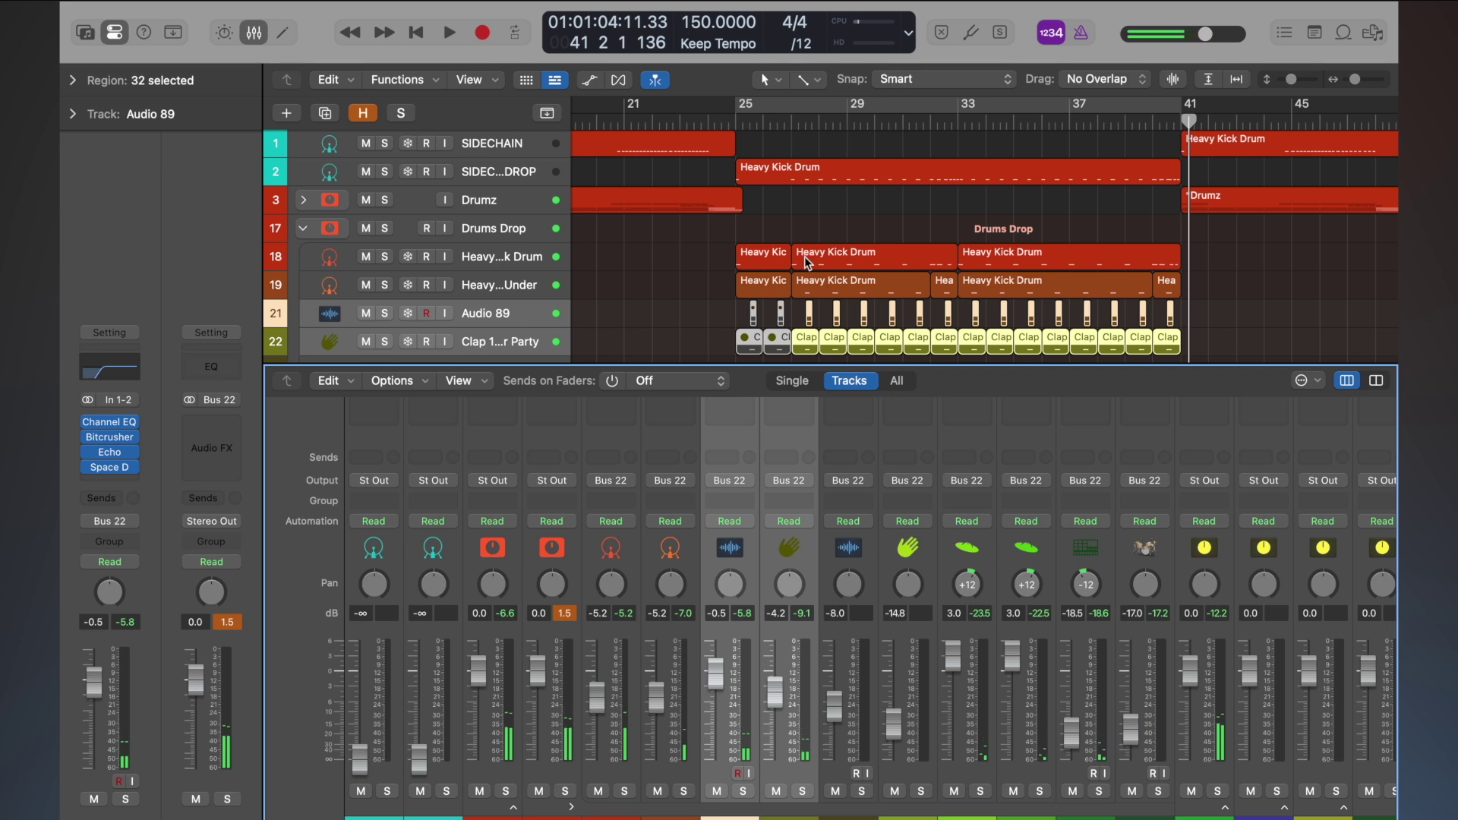
- Hide the mixer and replay the drop twice from bar 27 to check the snare and clap levels
{"action": "key", "text": "x"}
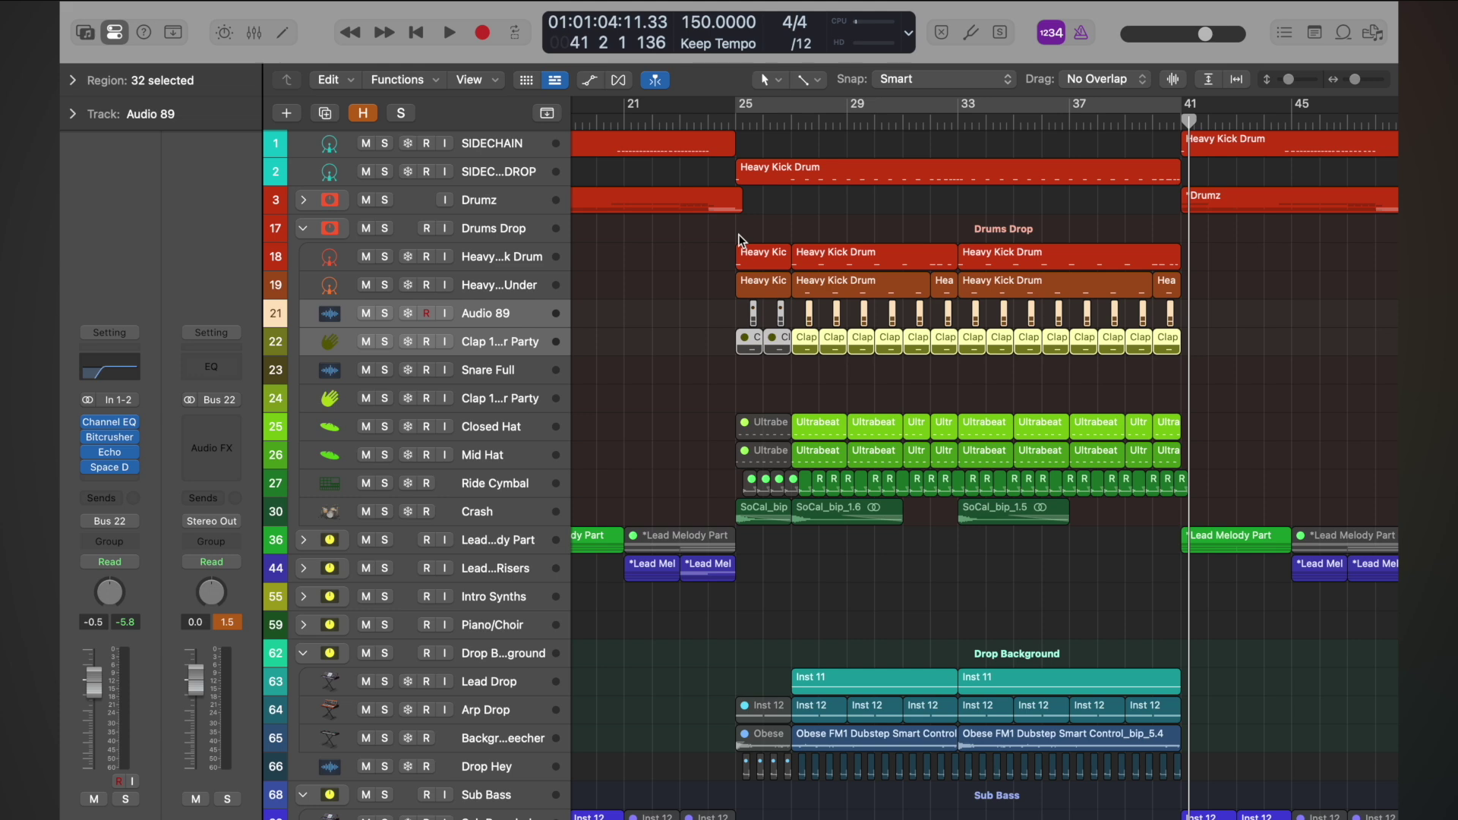
{"action": "left_click", "coordinate": [790, 120]}
{"action": "key", "text": "space"}
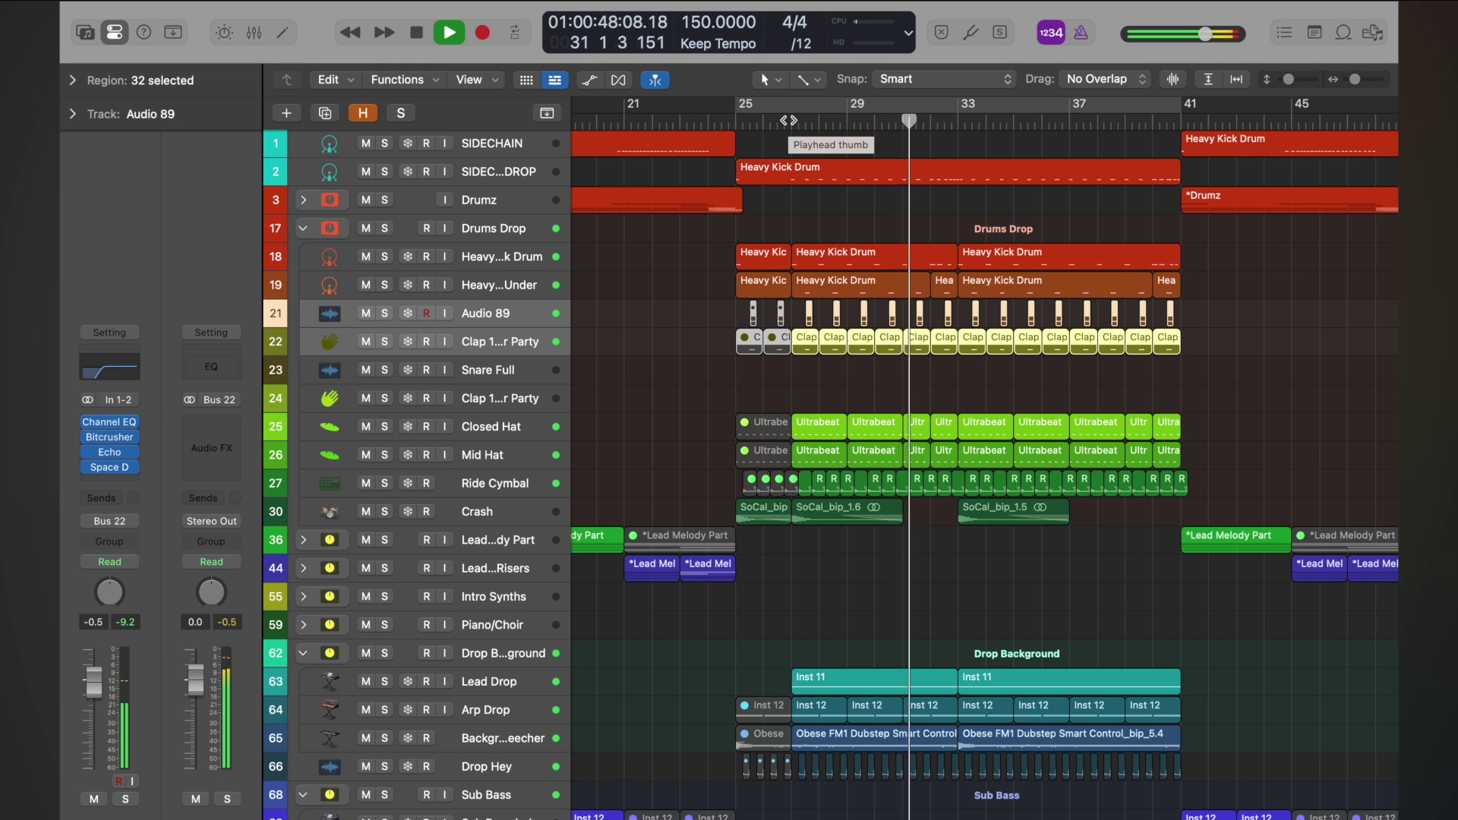
{"action": "key", "text": "space"}
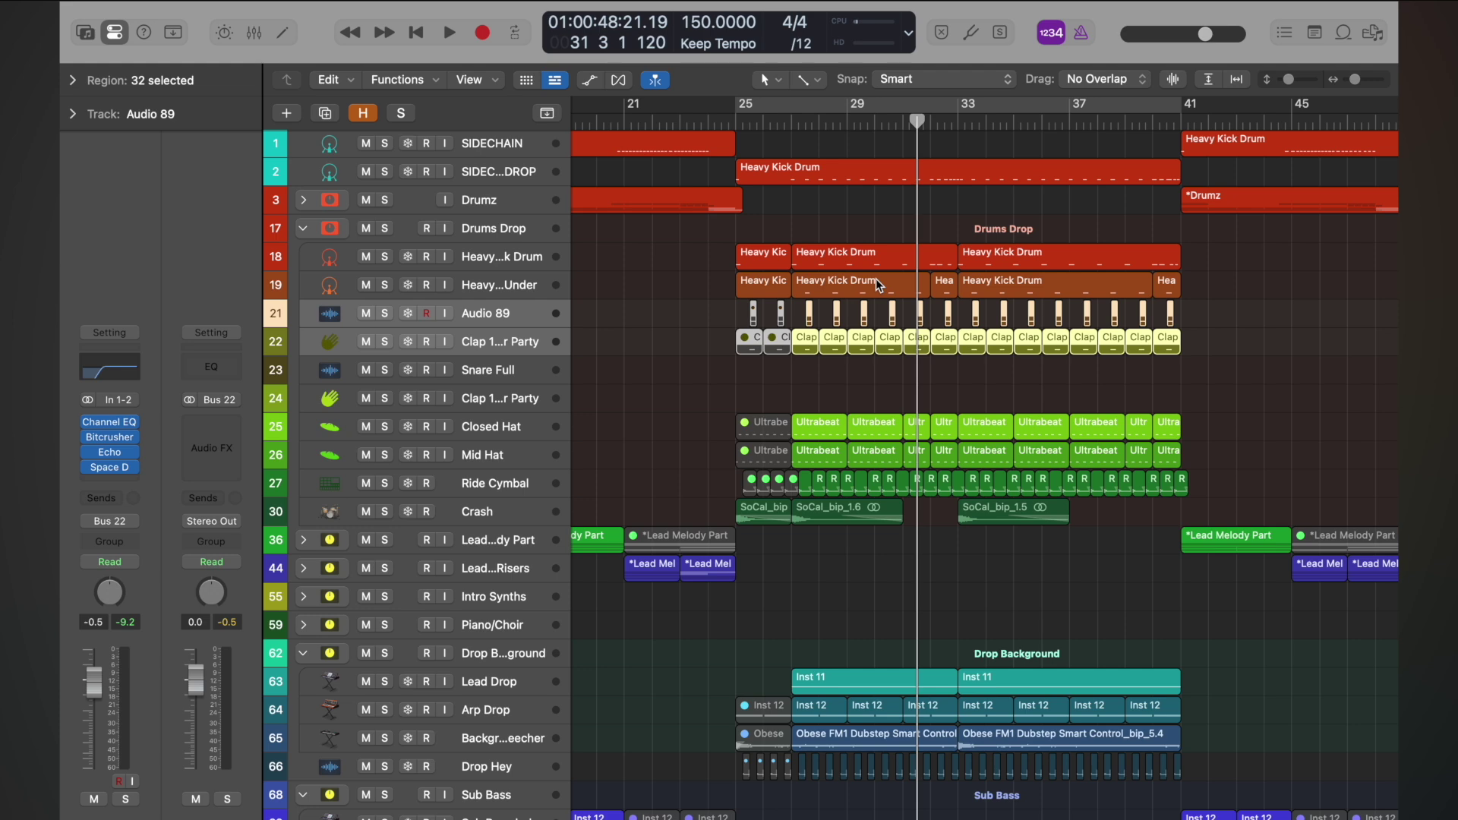
{"action": "left_click", "coordinate": [800, 123]}
{"action": "key", "text": "space"}
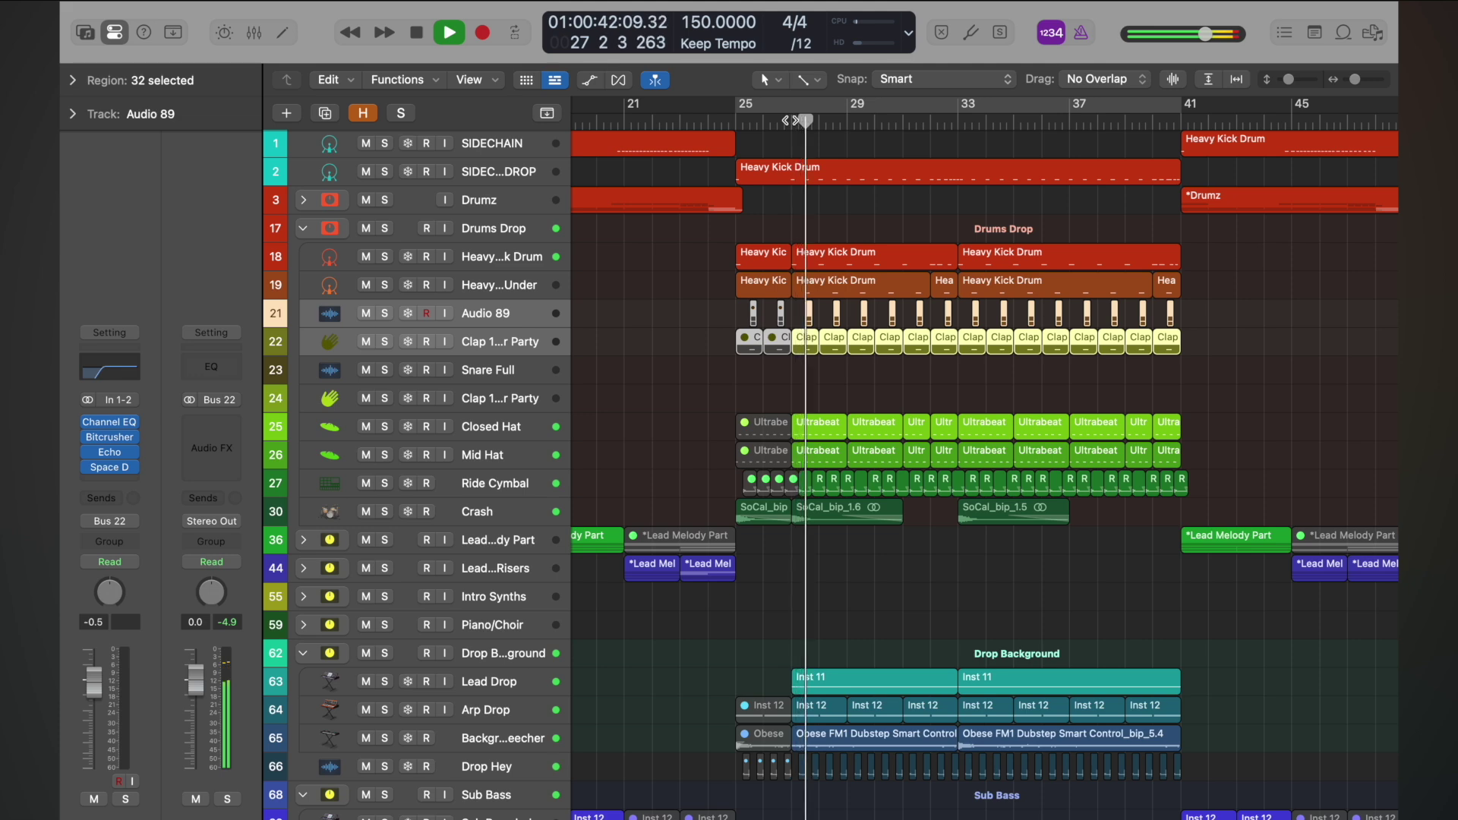
{"action": "key", "text": "space"}
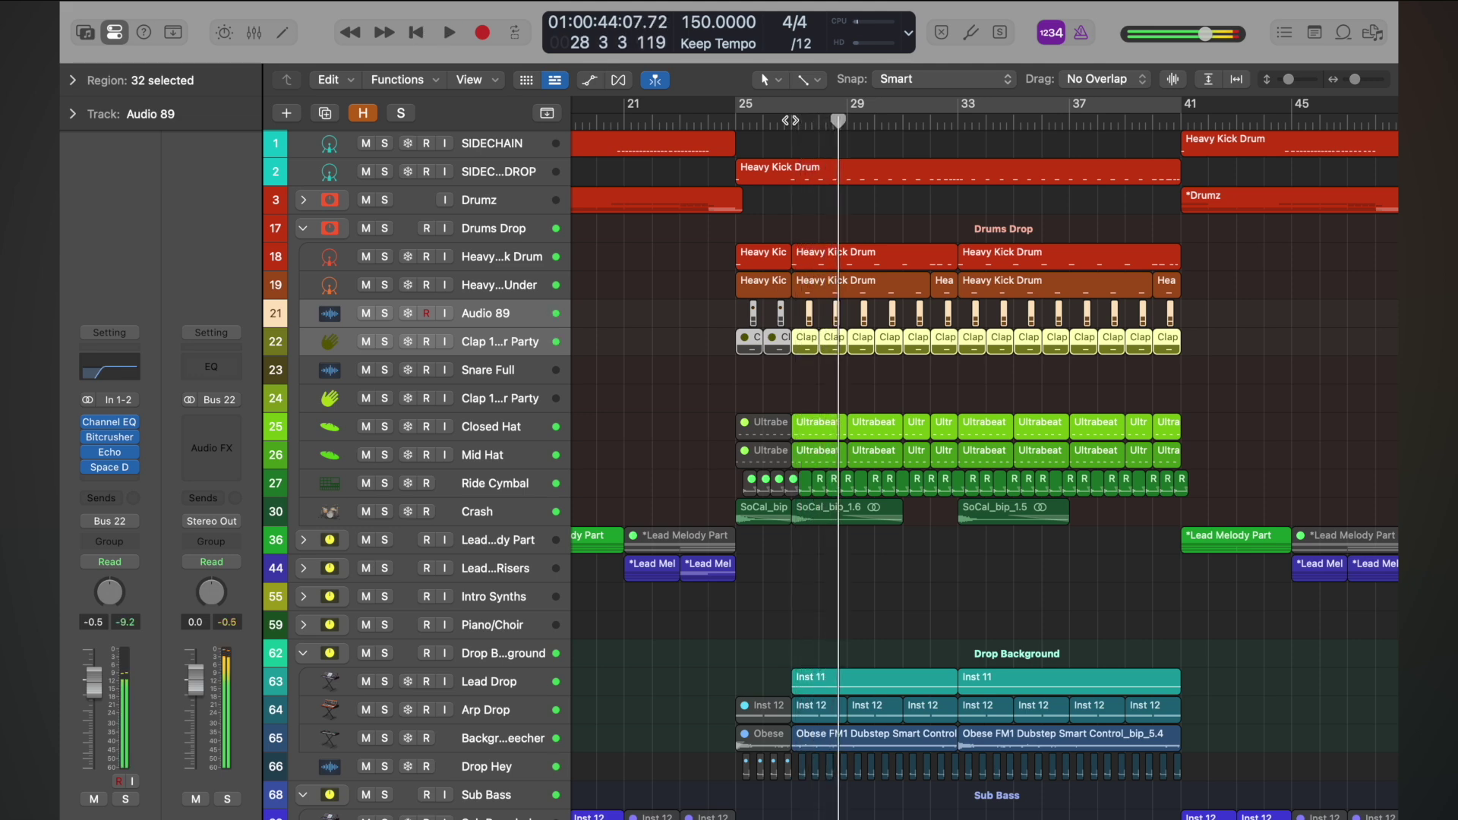
- Mute track 65 (Backgr...eecher) in the Drop Background stack
{"action": "scroll", "coordinate": [681, 316], "scroll_direction": "down", "scroll_amount": 8}
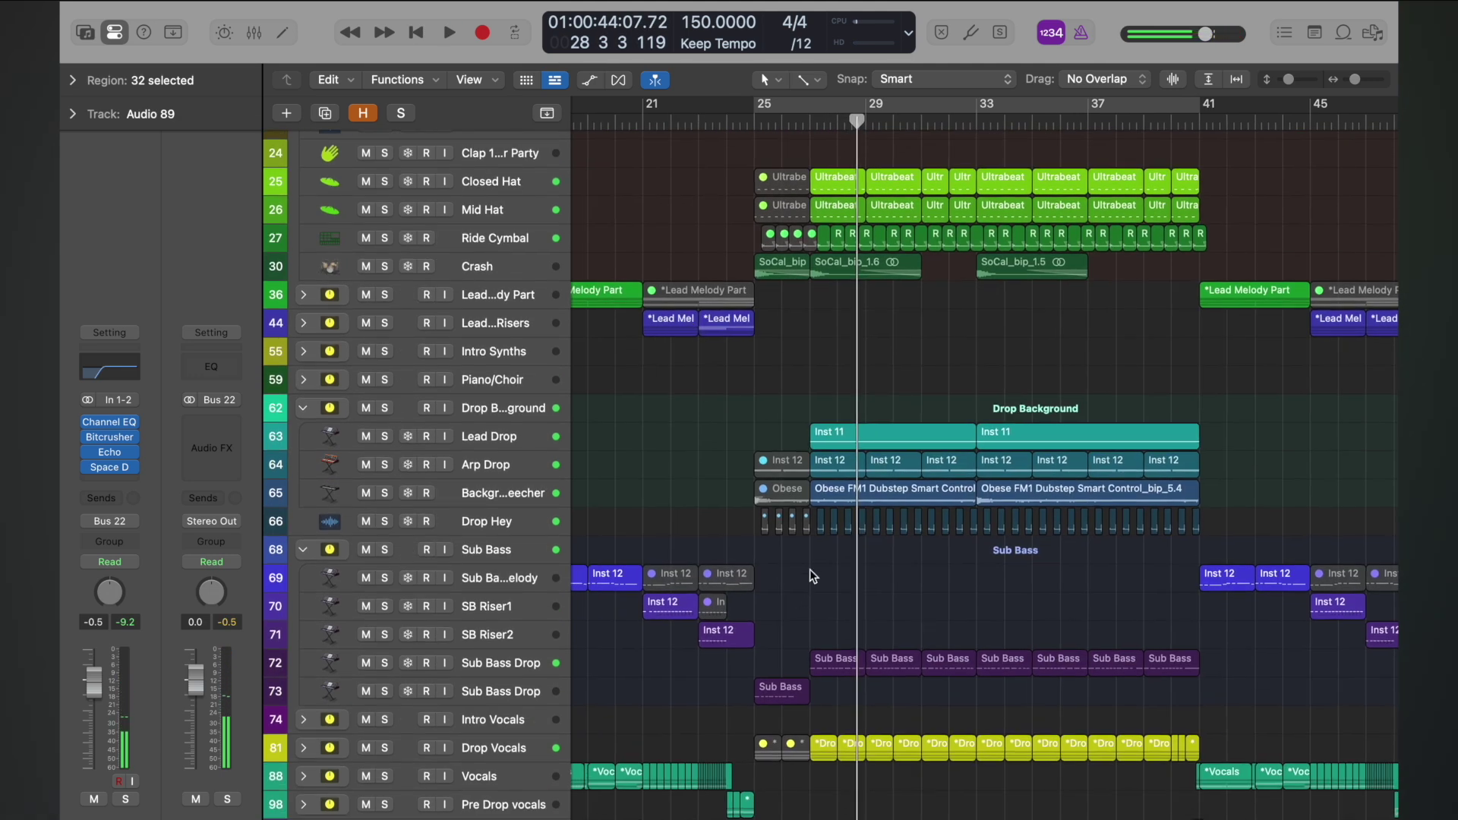
{"action": "left_click", "coordinate": [366, 494]}
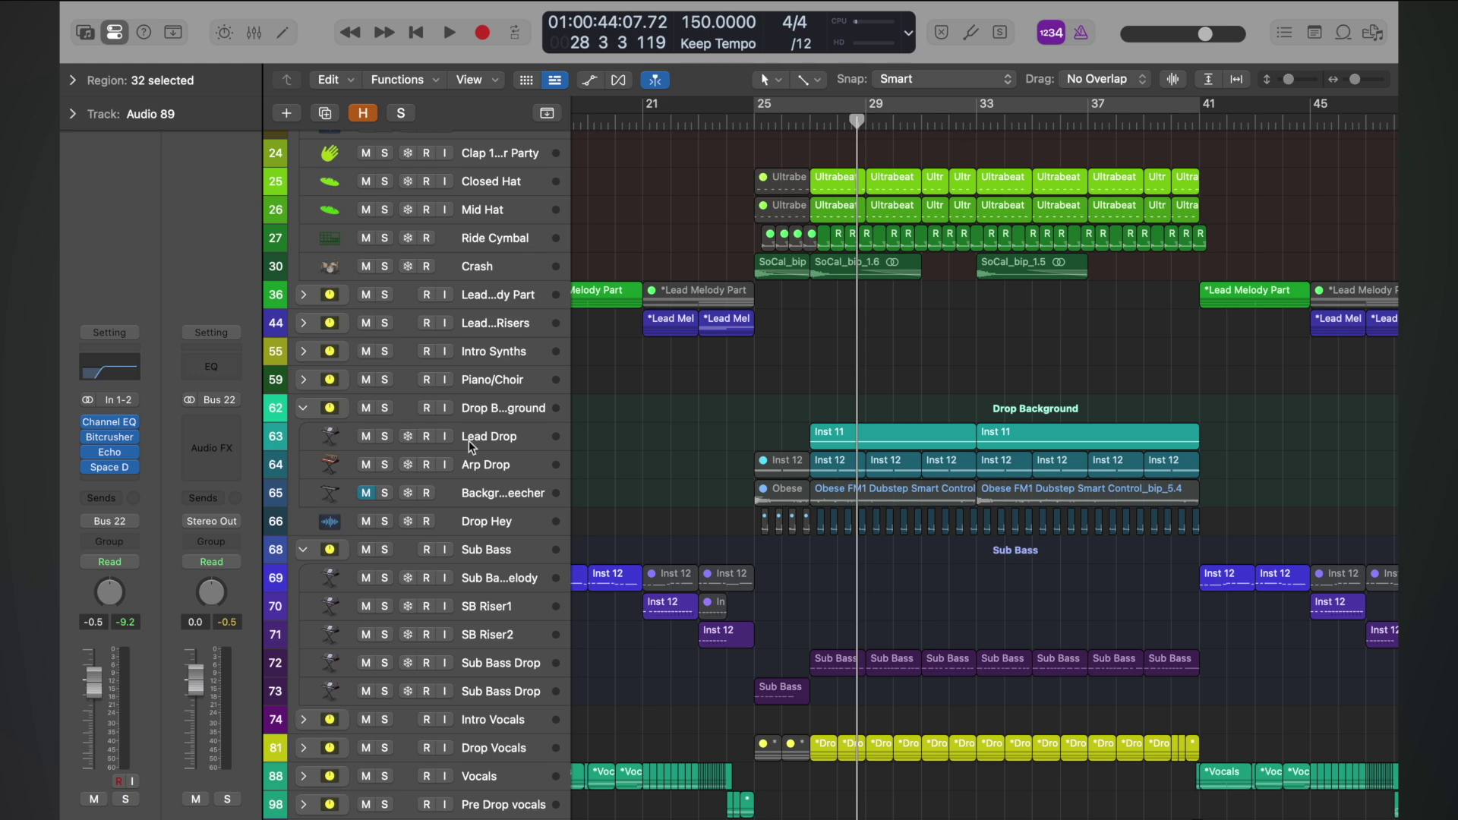
- Unmute and solo the Background Screecher track, and play it from bar 27
{"action": "left_click", "coordinate": [368, 494]}
{"action": "left_click", "coordinate": [385, 493]}
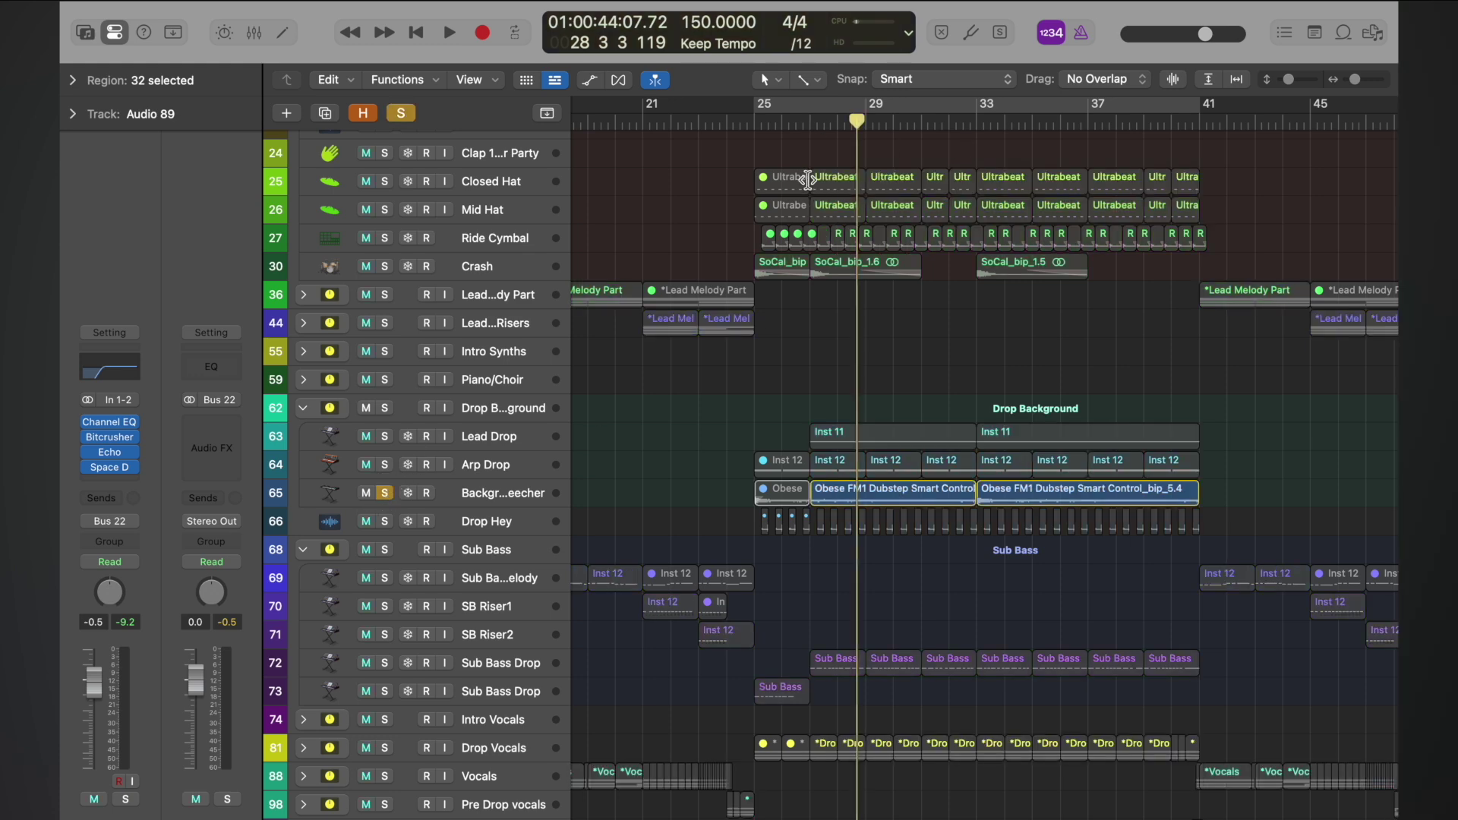
{"action": "left_click", "coordinate": [809, 121]}
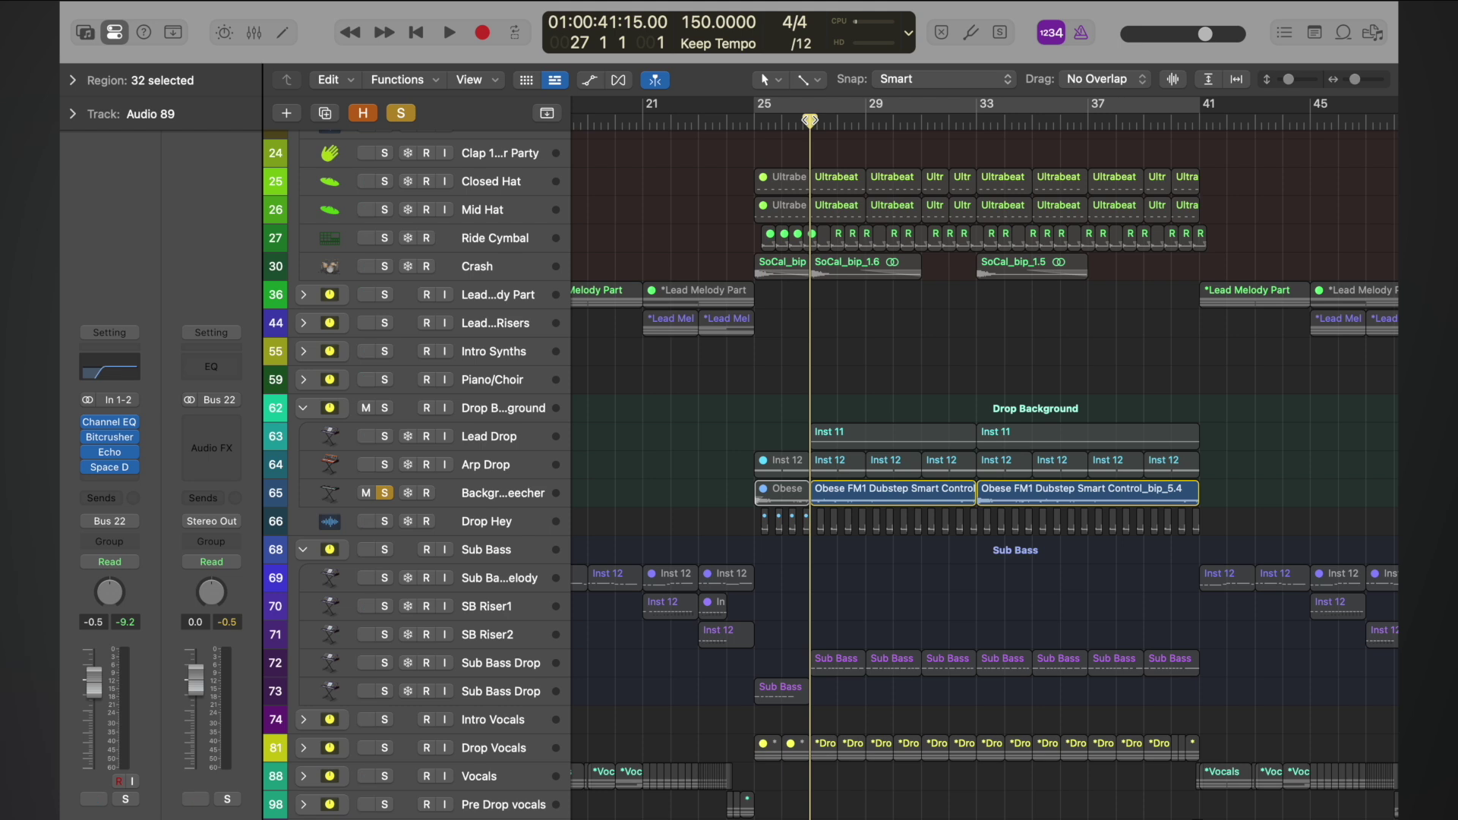
{"action": "key", "text": "space"}
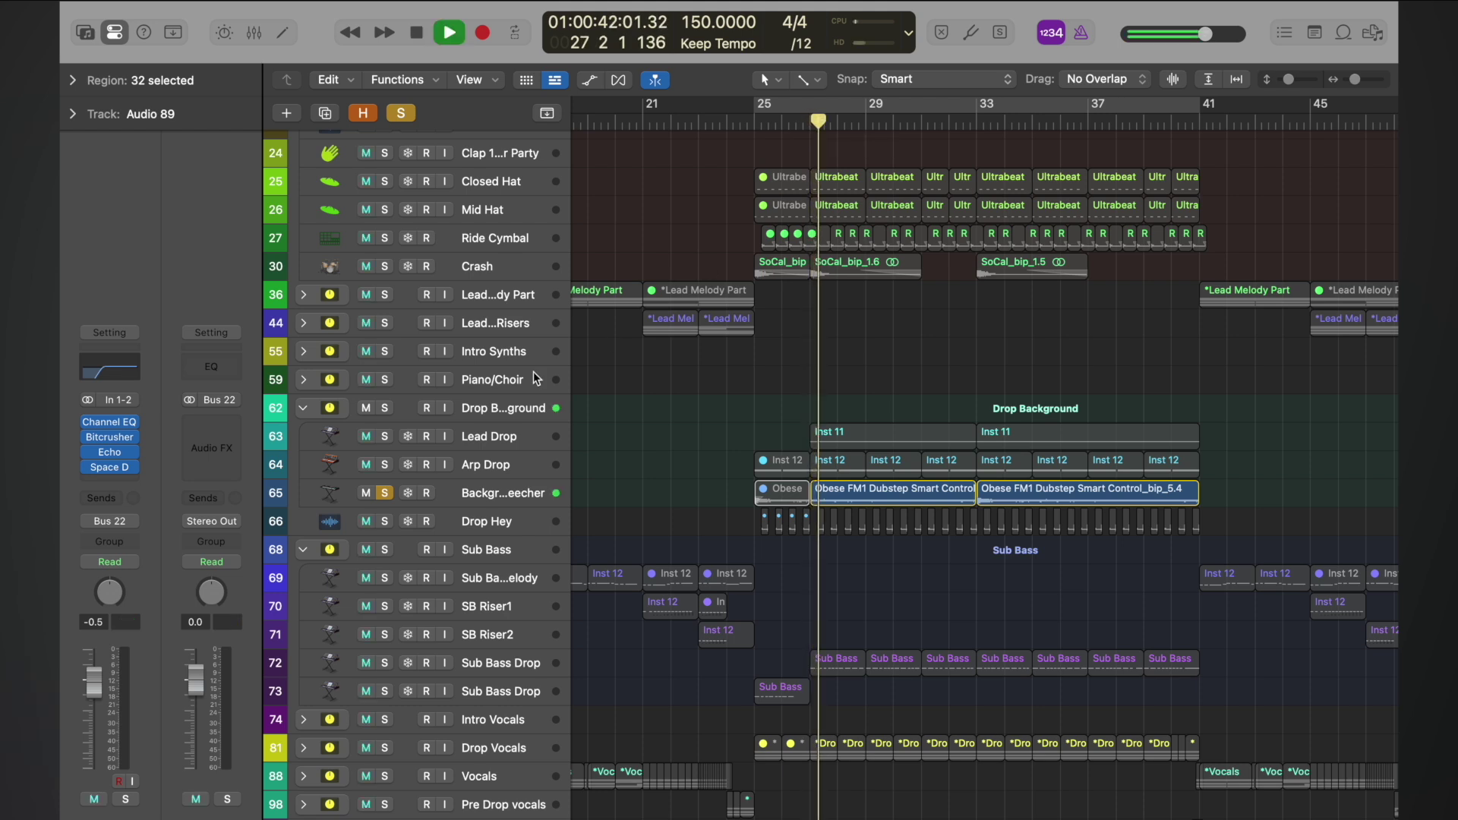
- Lower the Background Screecher track to -28.0 dB and take it out of solo
{"action": "left_click", "coordinate": [477, 494]}
{"action": "key", "text": "space"}
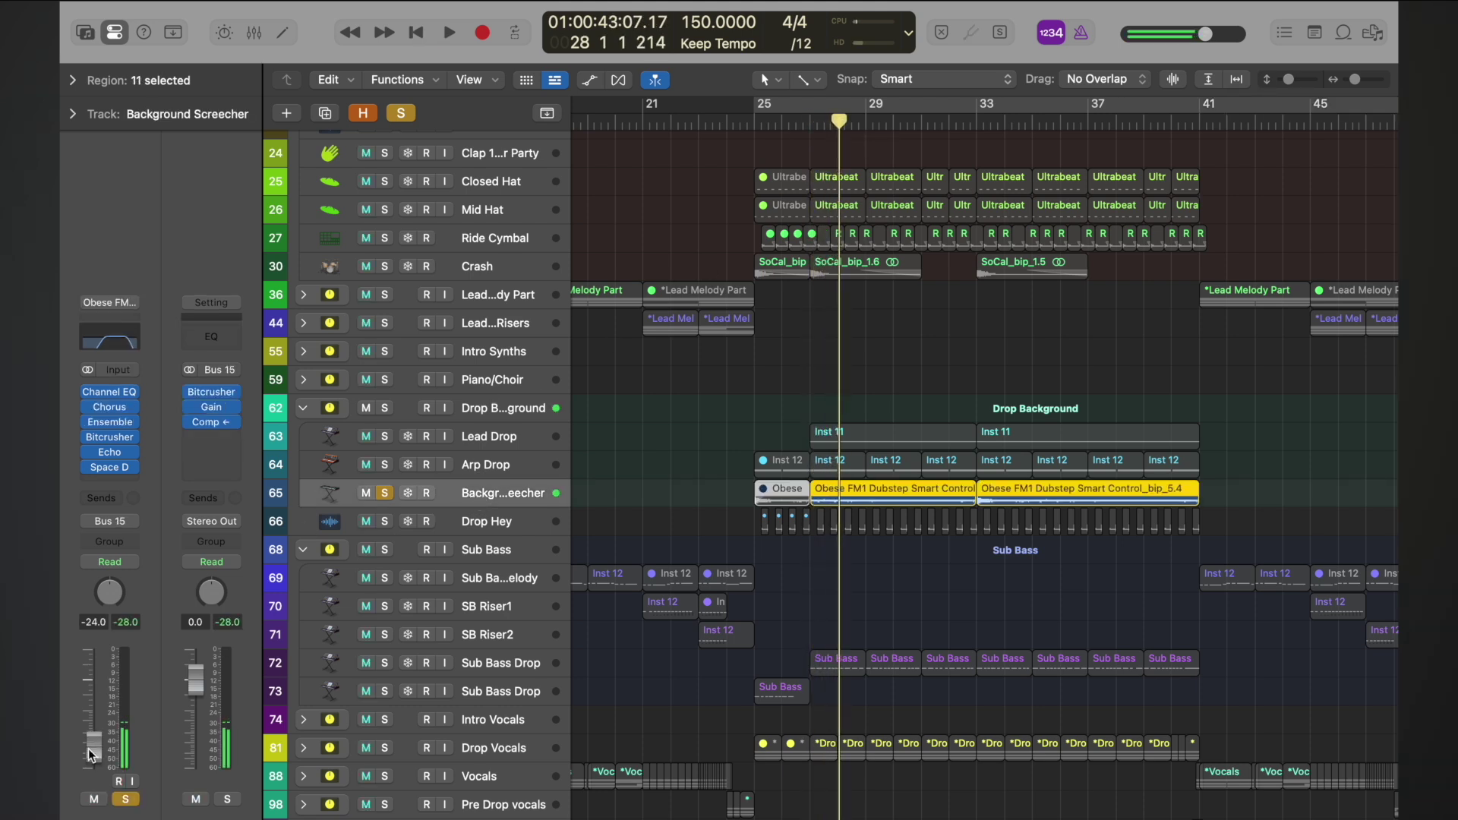
{"action": "left_click_drag", "start_coordinate": [88, 749], "coordinate": [91, 757]}
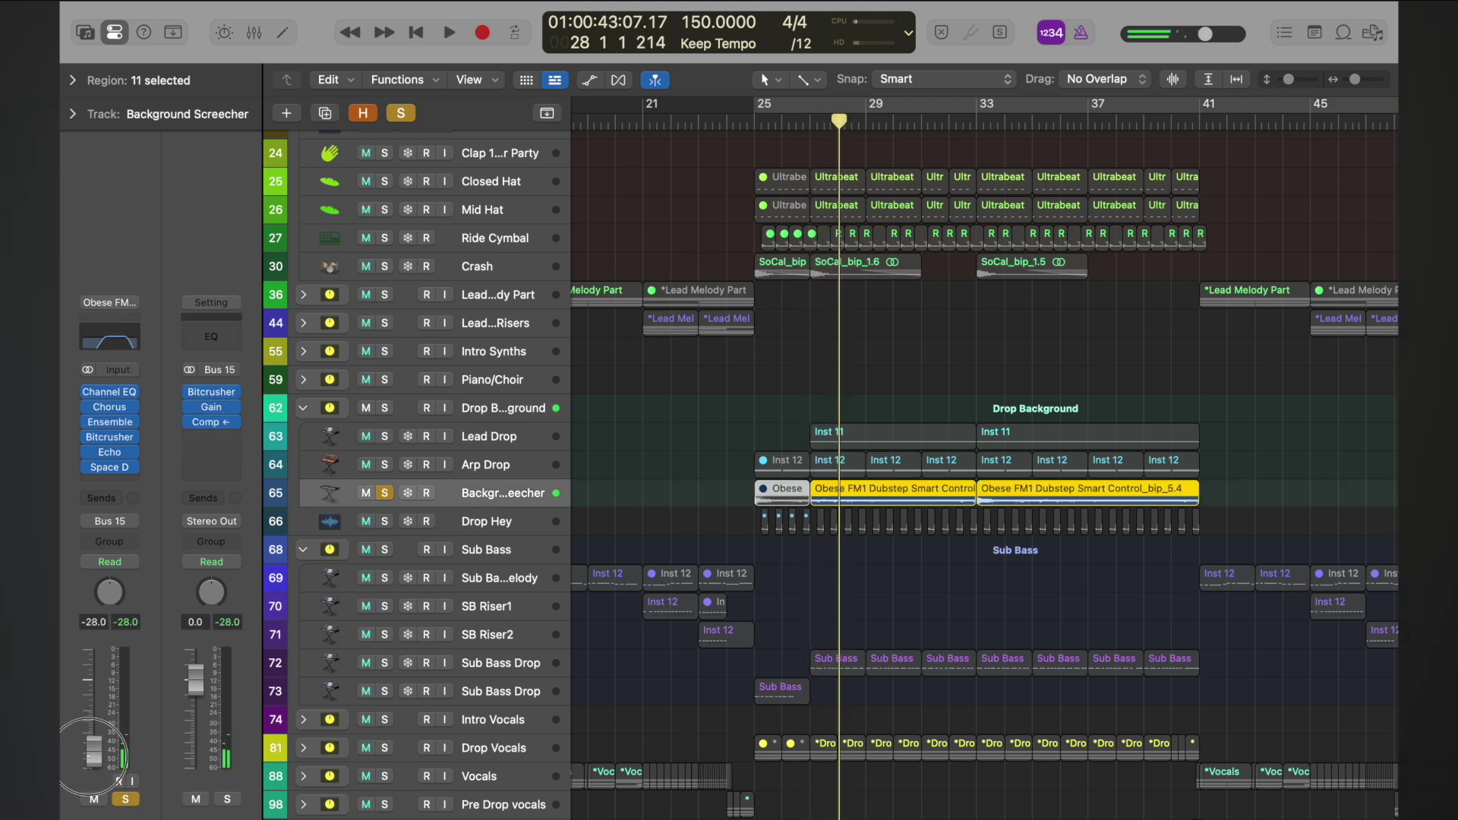
{"action": "left_click", "coordinate": [384, 493]}
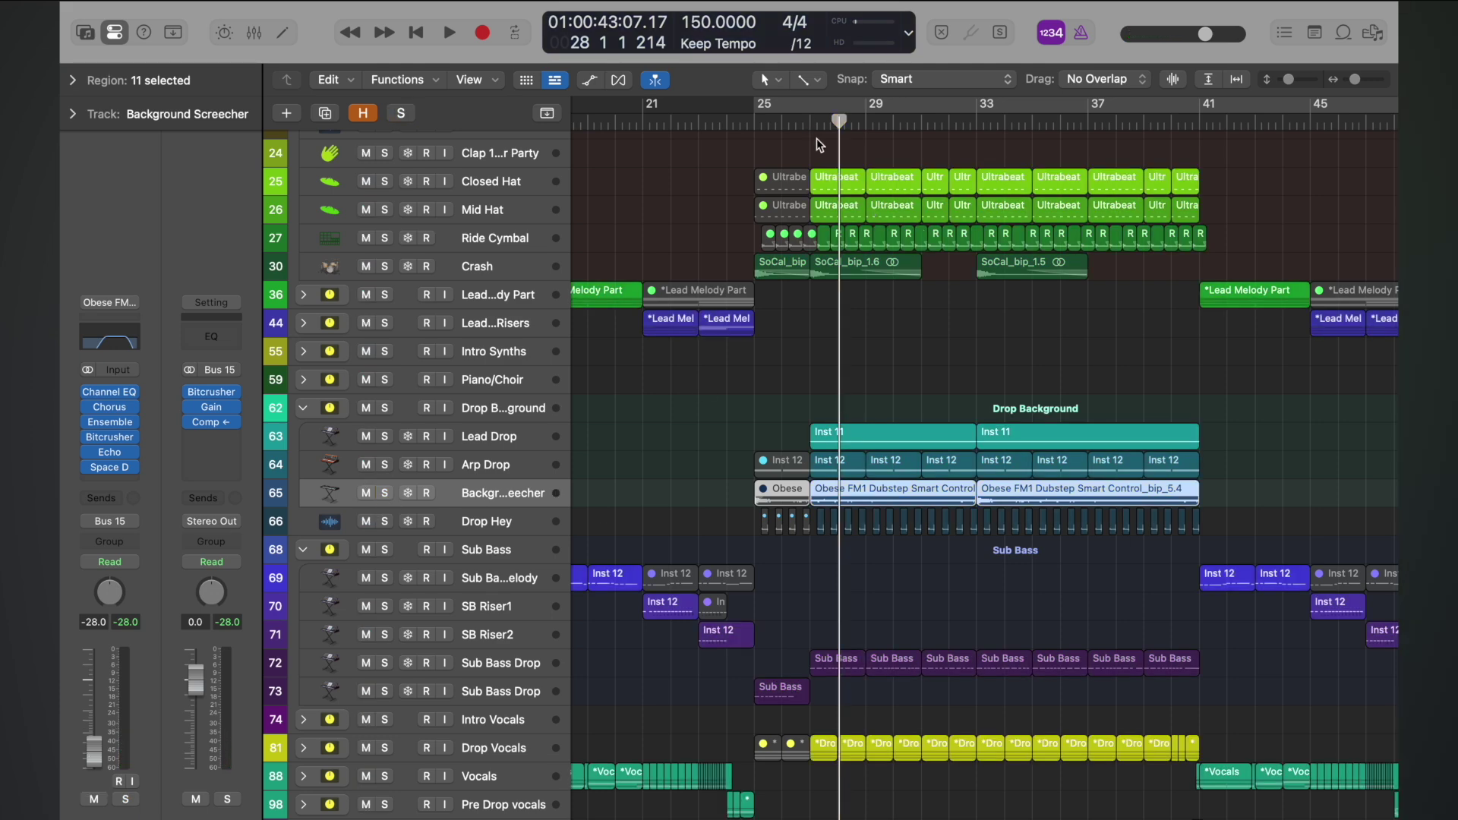
- Play the drop from bar 27, briefly muting the Drop Background stack to compare the mix with and without it
{"action": "left_click", "coordinate": [805, 118]}
{"action": "key", "text": "space"}
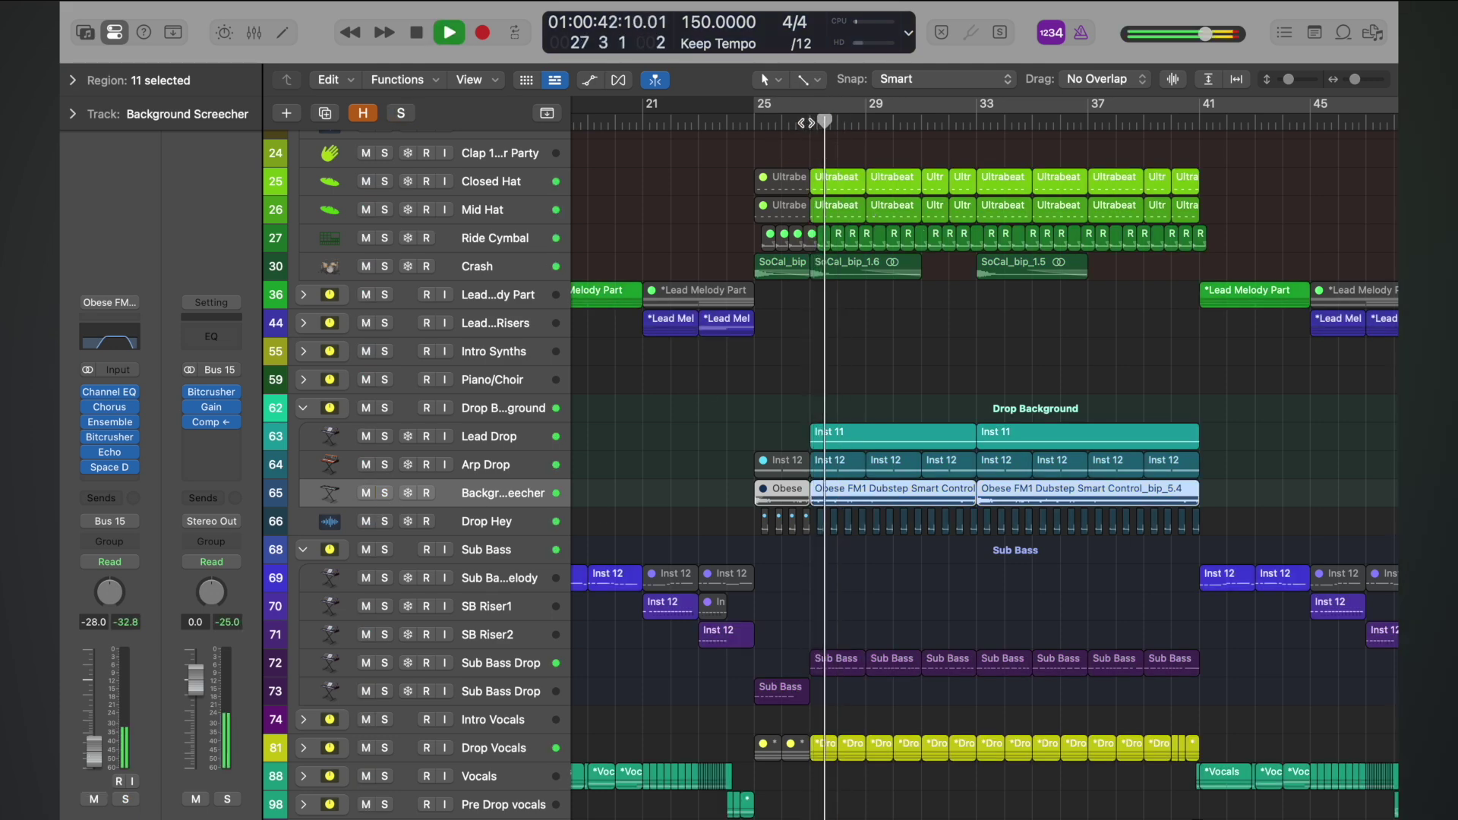
{"action": "left_click", "coordinate": [367, 408]}
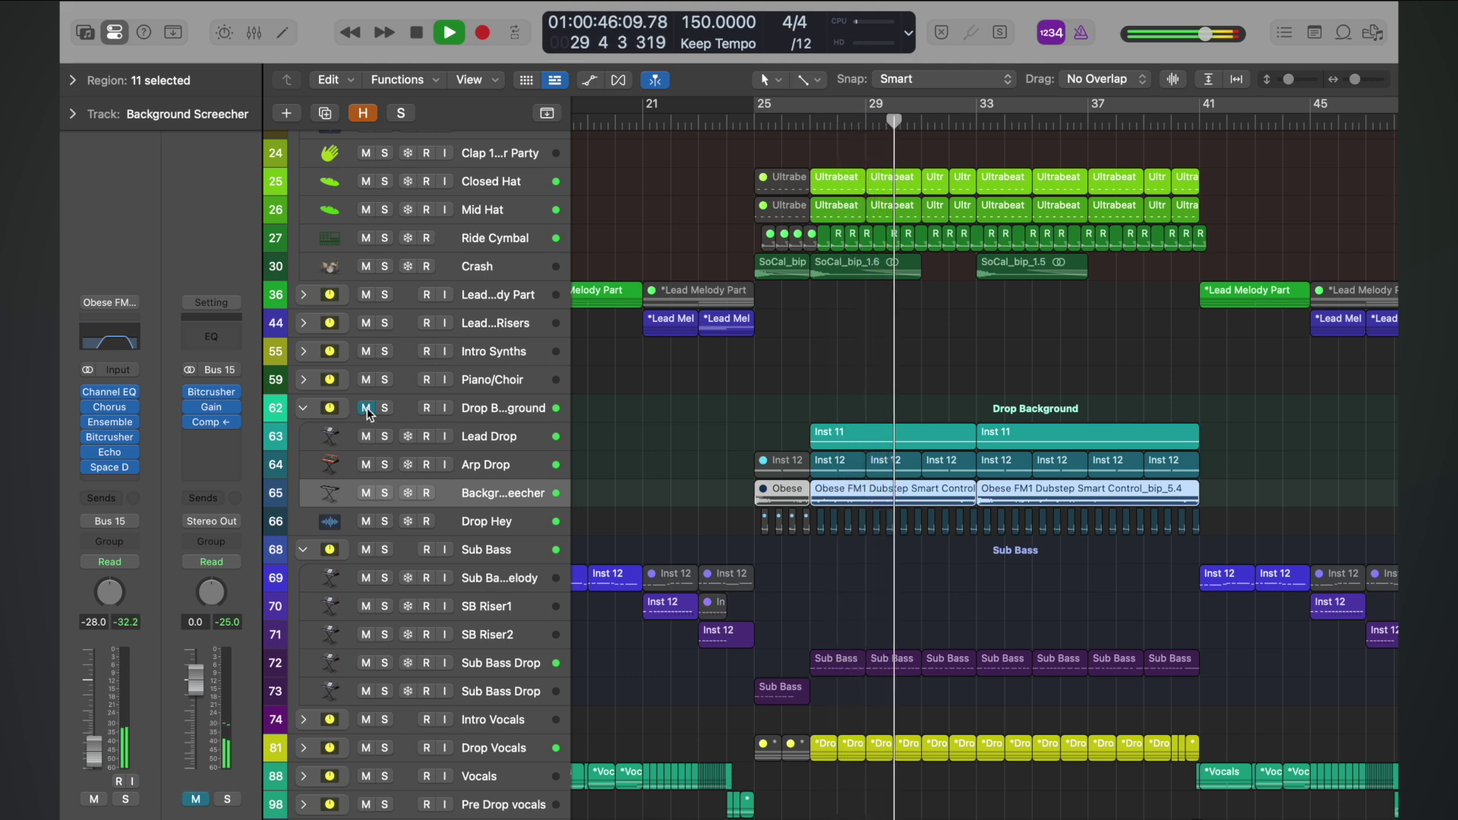
{"action": "left_click", "coordinate": [367, 408]}
{"action": "key", "text": "space"}
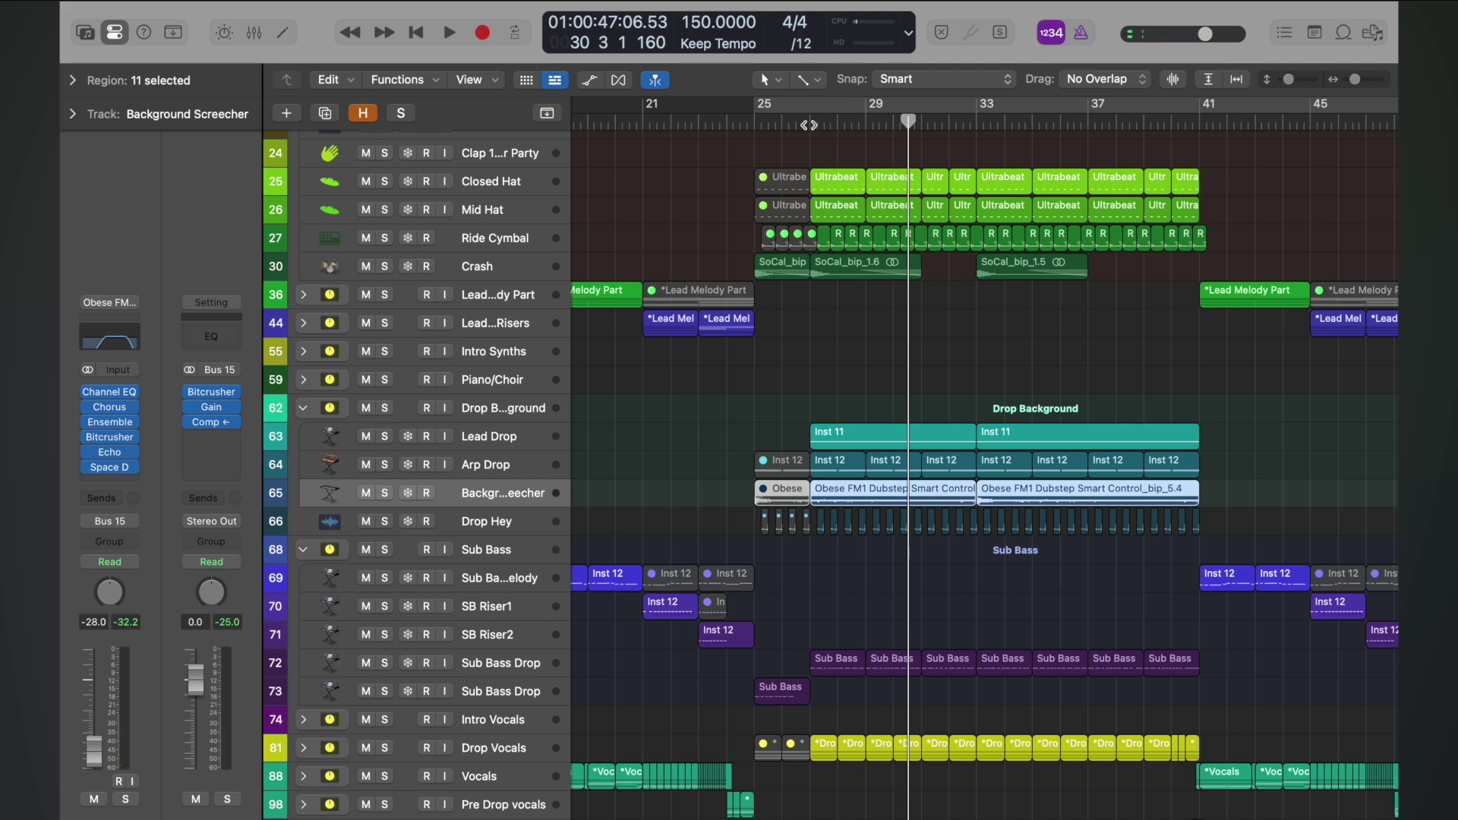
- Play from bar 27, solo the Lead Drop track and lower its level to -19.5 dB
{"action": "left_click", "coordinate": [809, 124]}
{"action": "key", "text": "space"}
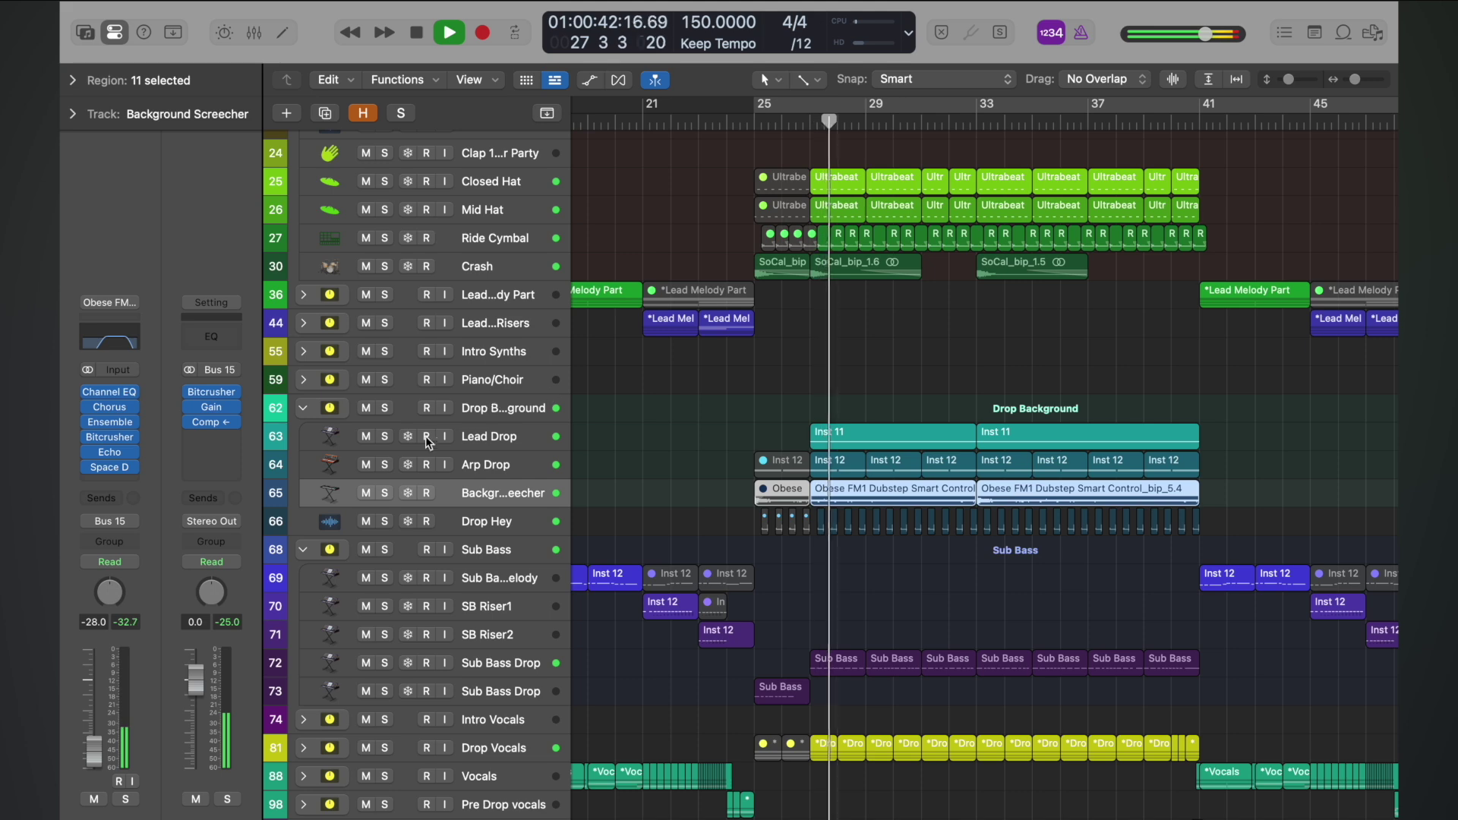
{"action": "left_click", "coordinate": [385, 439]}
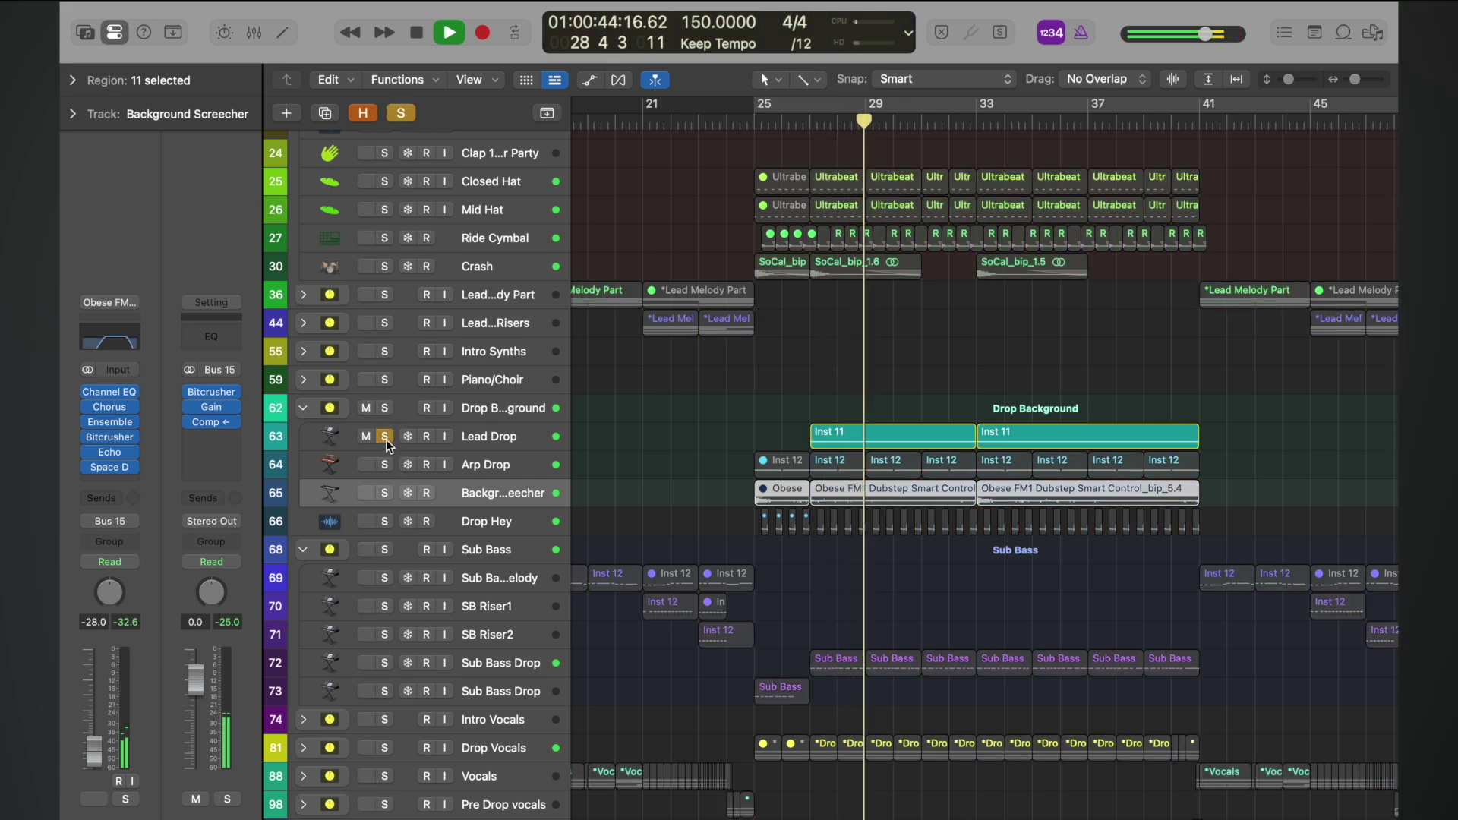
{"action": "key", "text": "space"}
{"action": "left_click", "coordinate": [494, 435]}
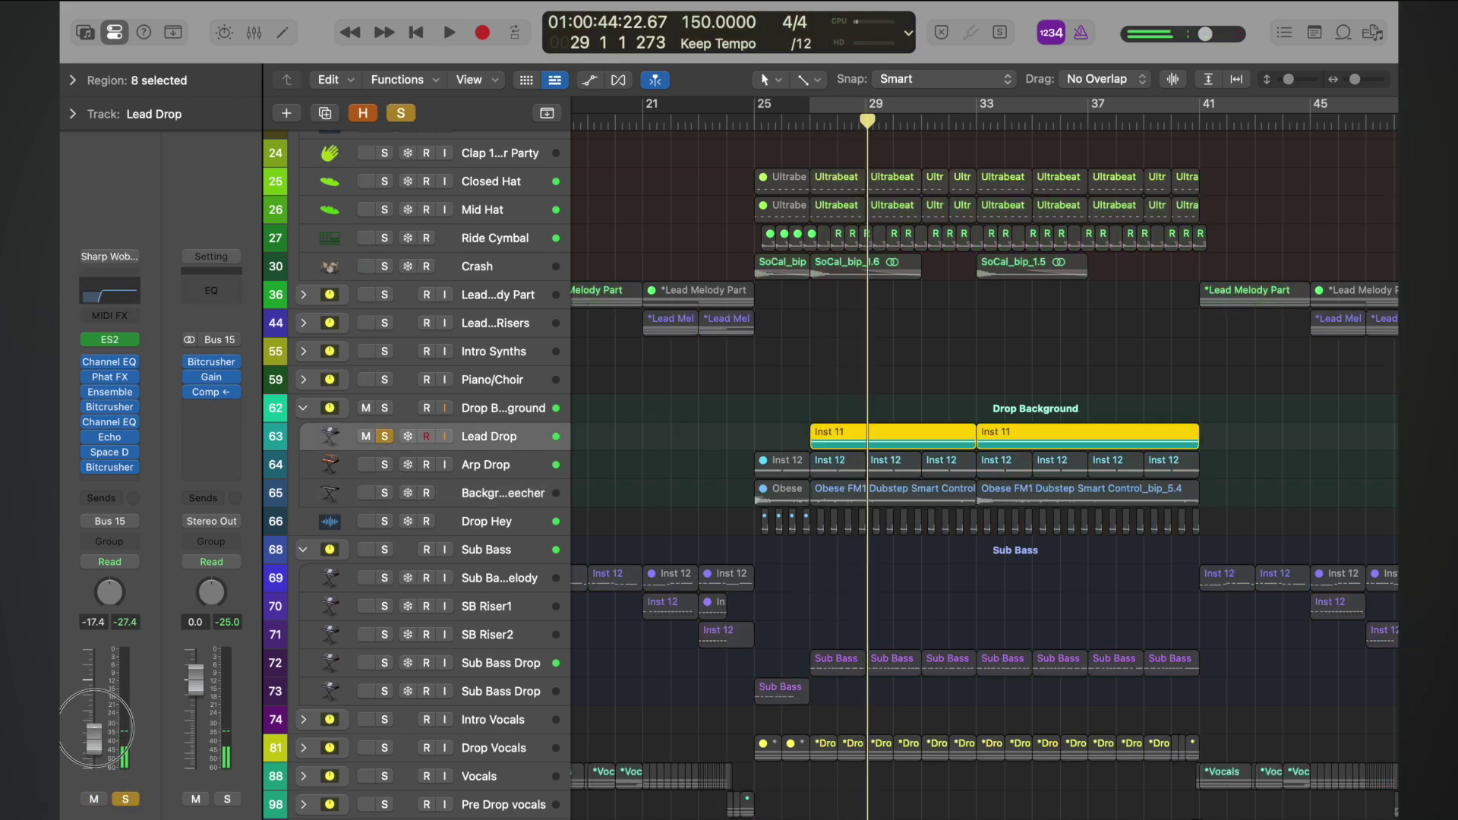
{"action": "left_click_drag", "start_coordinate": [95, 728], "coordinate": [96, 732]}
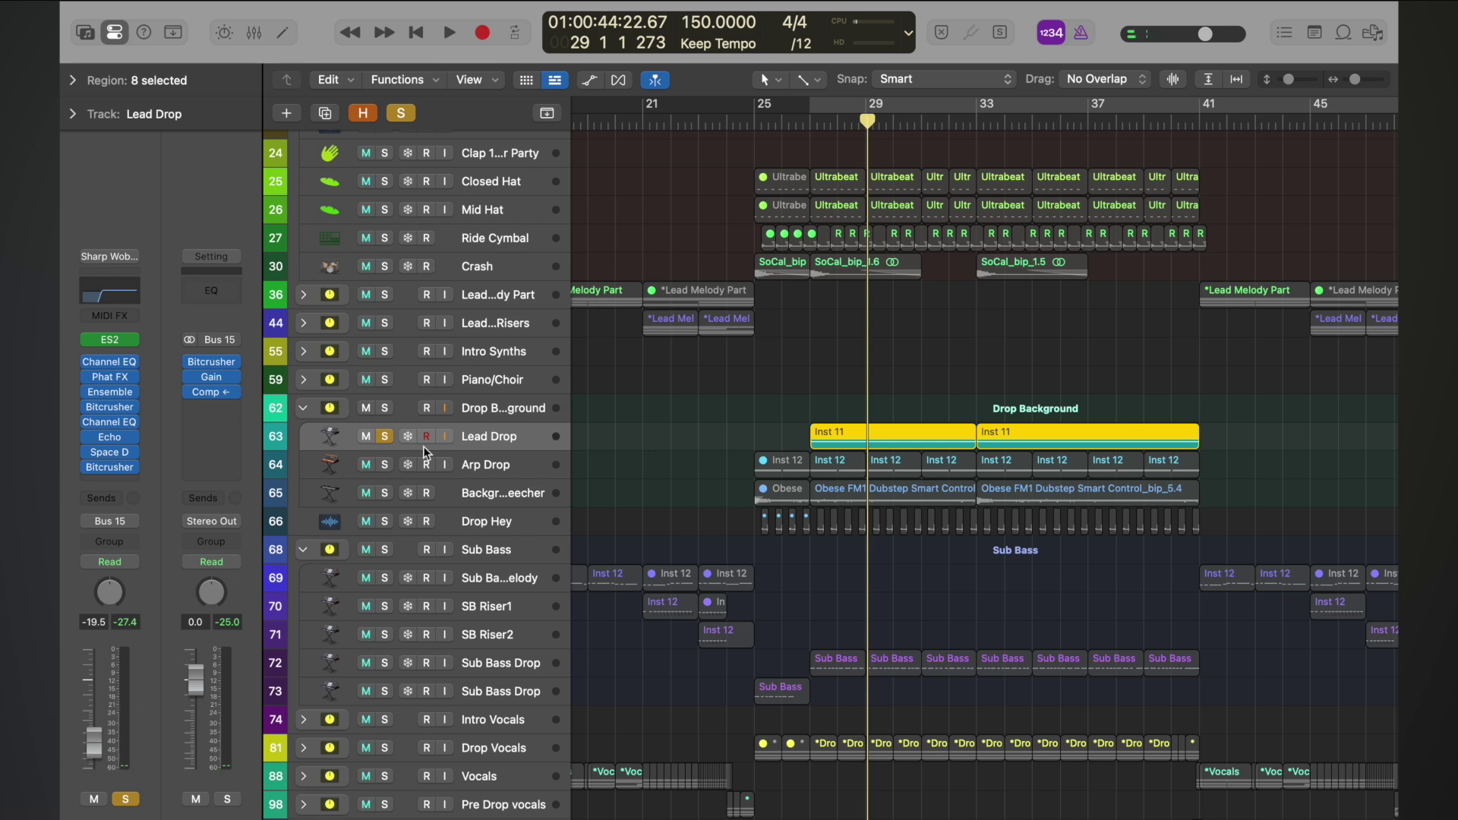
- Solo Arp Drop instead of Lead Drop, listen to it, set its level to -13.6 dB and end the solo
{"action": "left_click", "coordinate": [385, 464]}
{"action": "left_click", "coordinate": [385, 436]}
{"action": "key", "text": "space"}
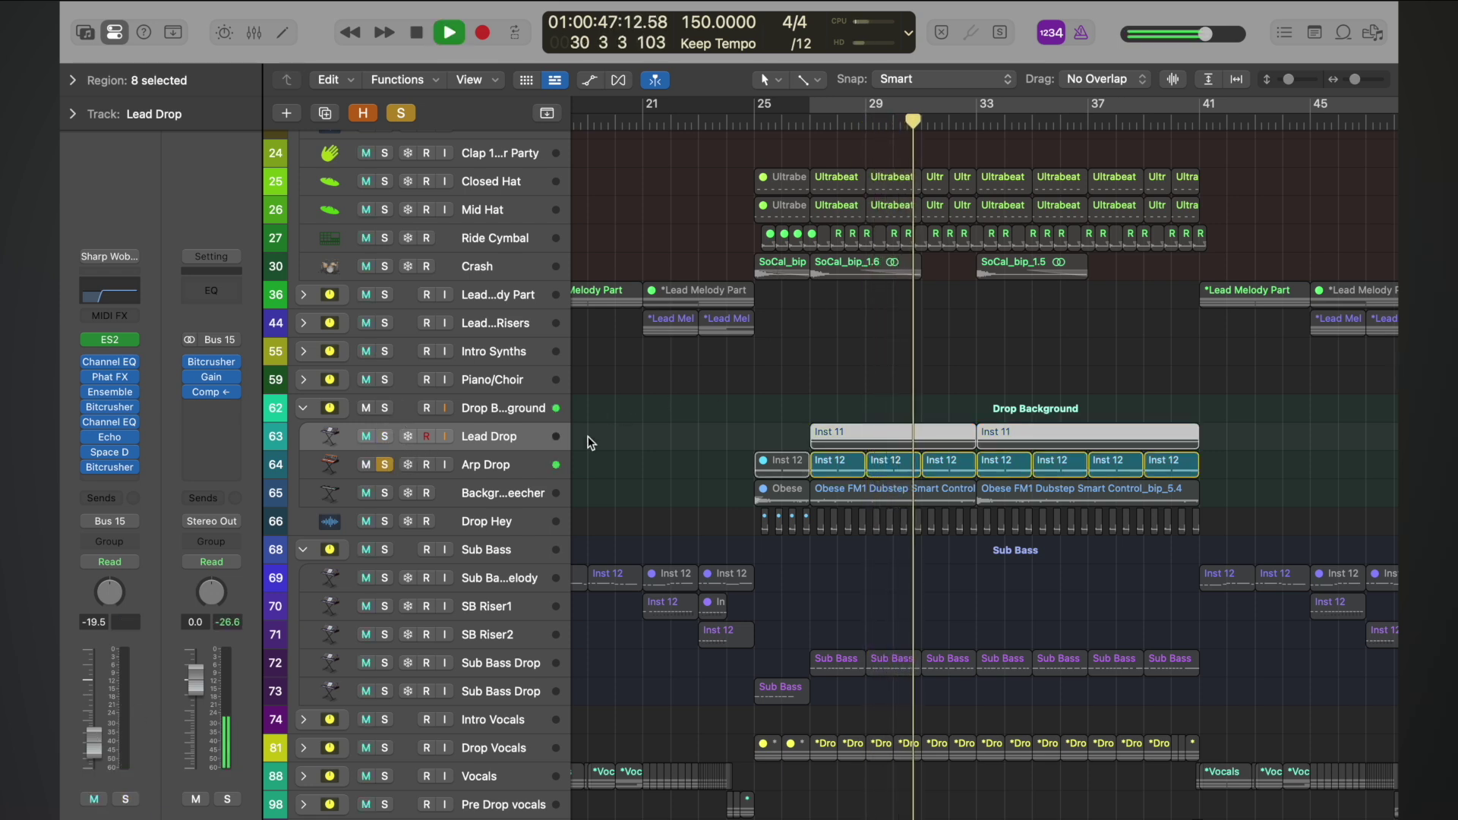
{"action": "key", "text": "space"}
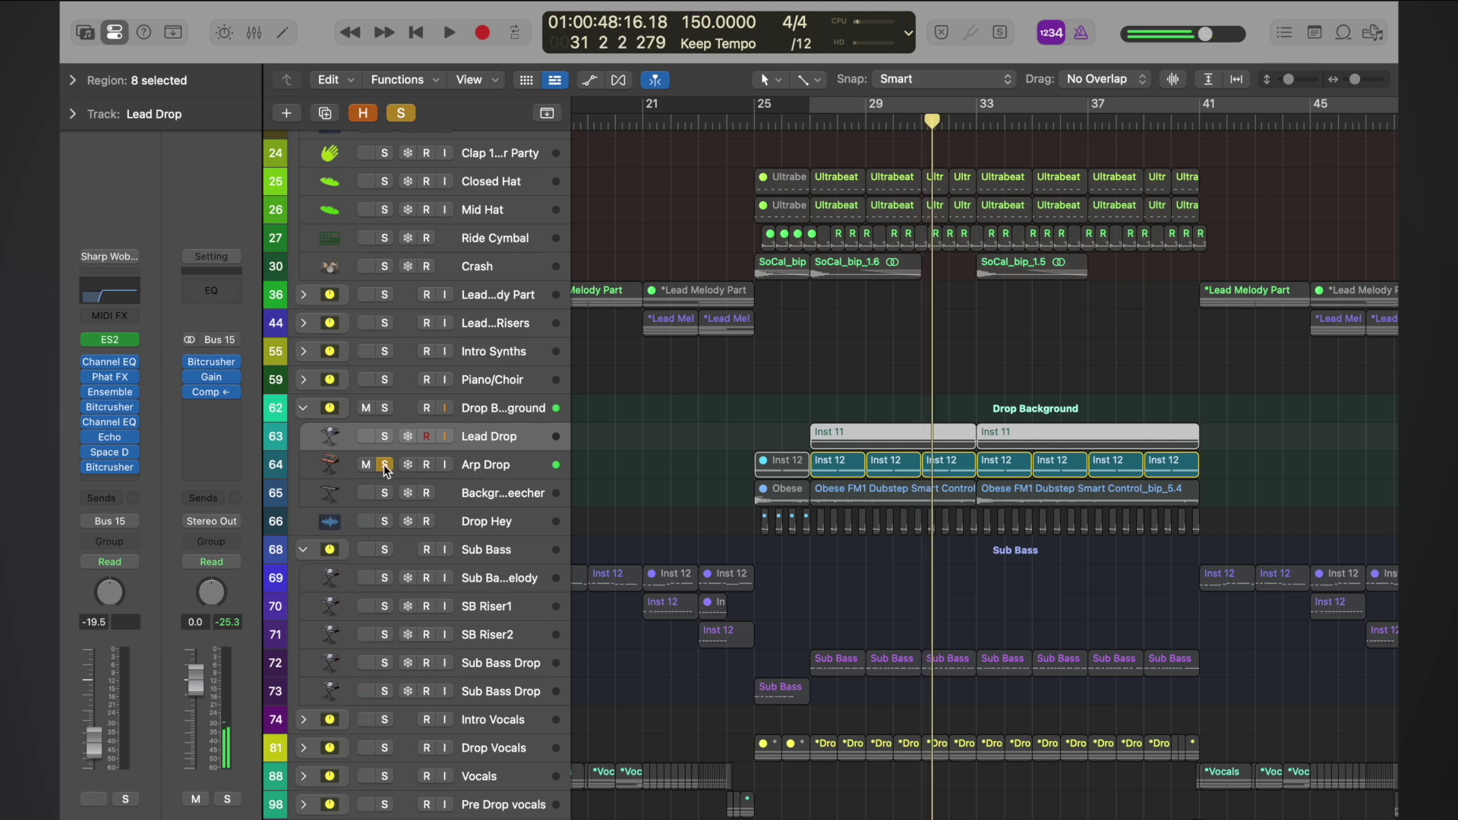
{"action": "left_click", "coordinate": [504, 467]}
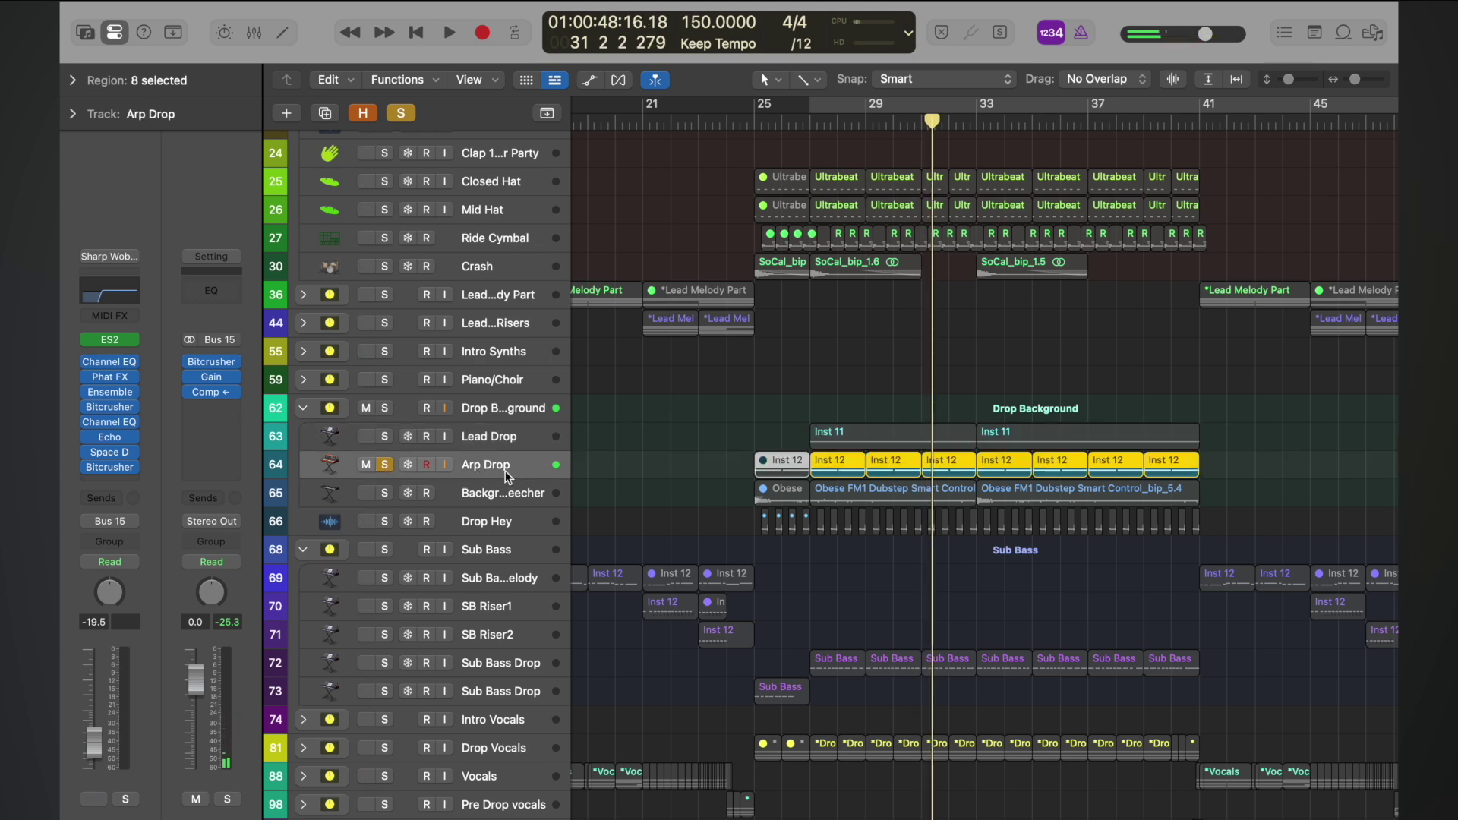
{"action": "left_click", "coordinate": [93, 728]}
{"action": "left_click_drag", "start_coordinate": [93, 726], "coordinate": [95, 719]}
{"action": "left_click", "coordinate": [388, 467]}
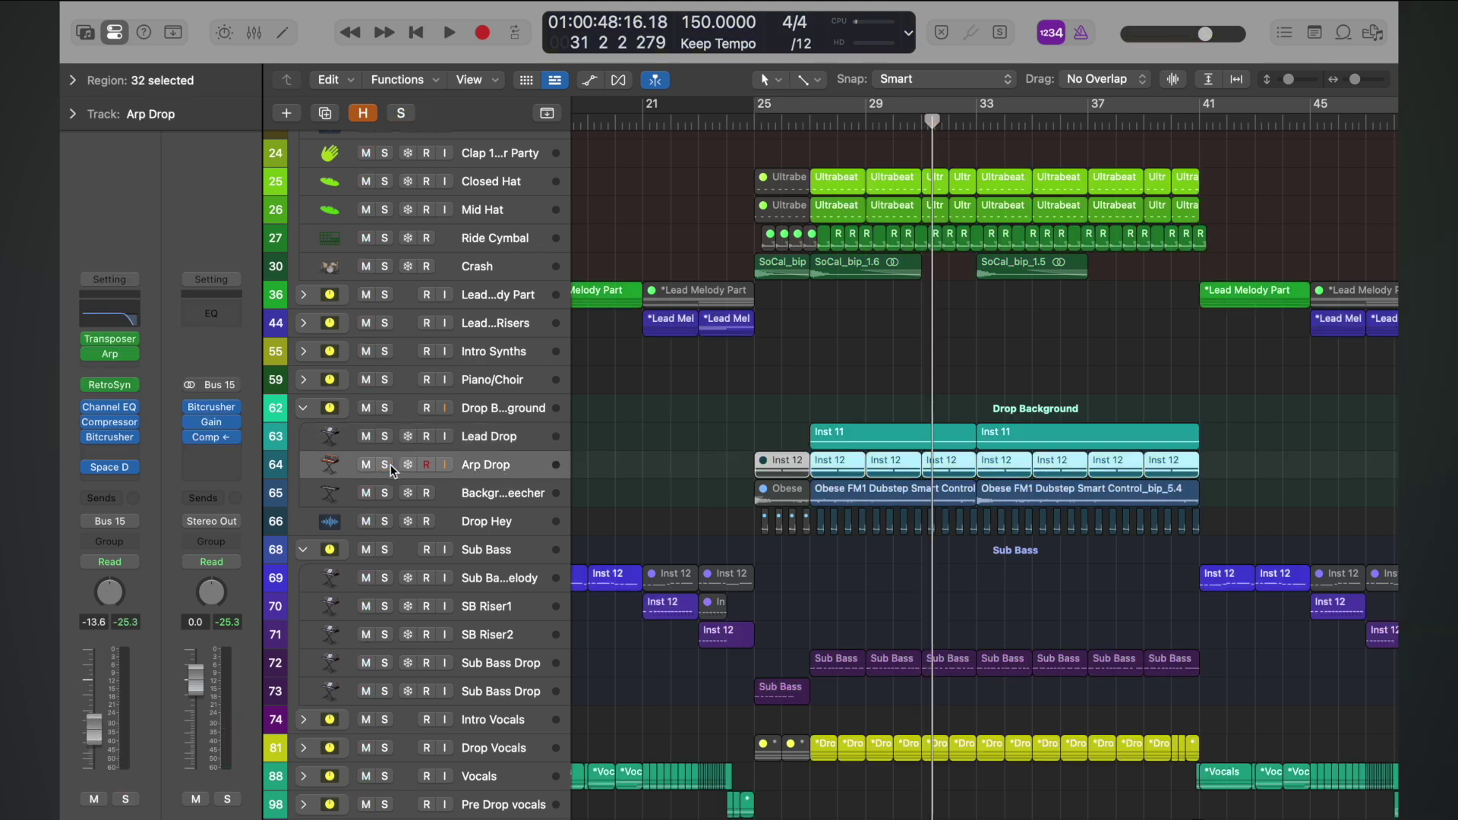
- Replay the drop from bar 27 several times to judge the balance of the Drop Background layers in the full mix
{"action": "double_click", "coordinate": [810, 120]}
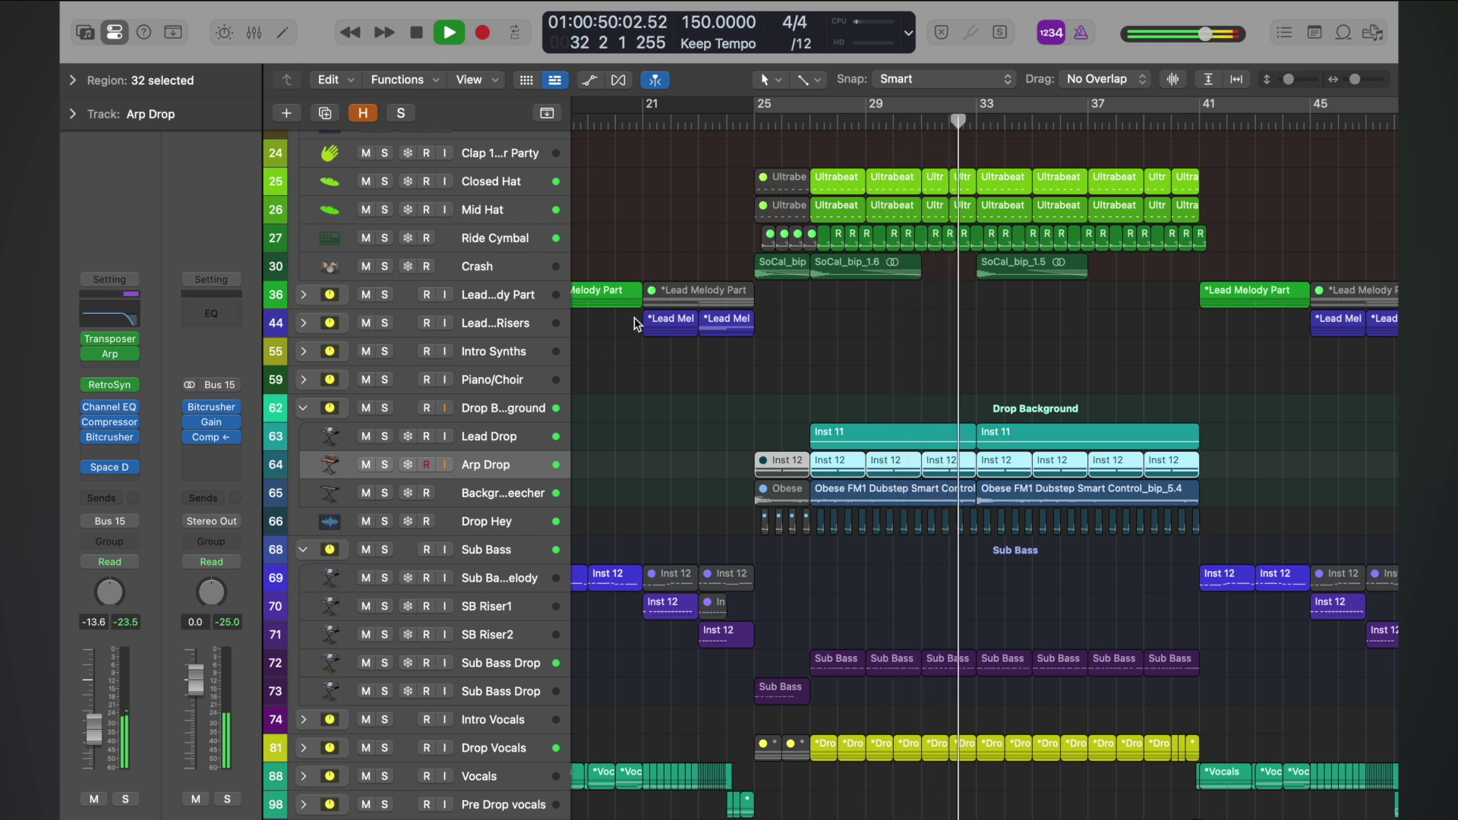
{"action": "key", "text": "space"}
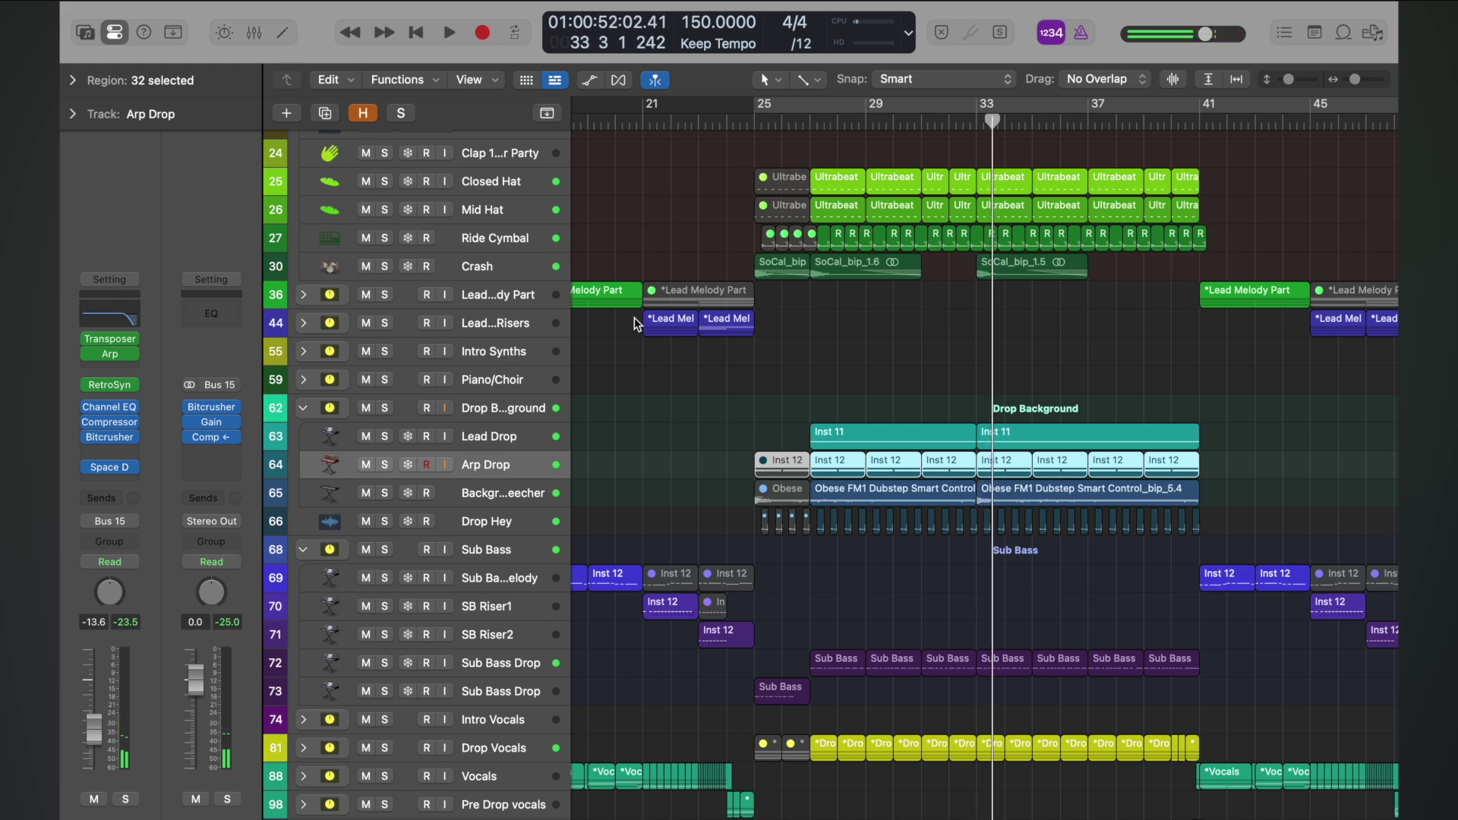
{"action": "left_click", "coordinate": [504, 495]}
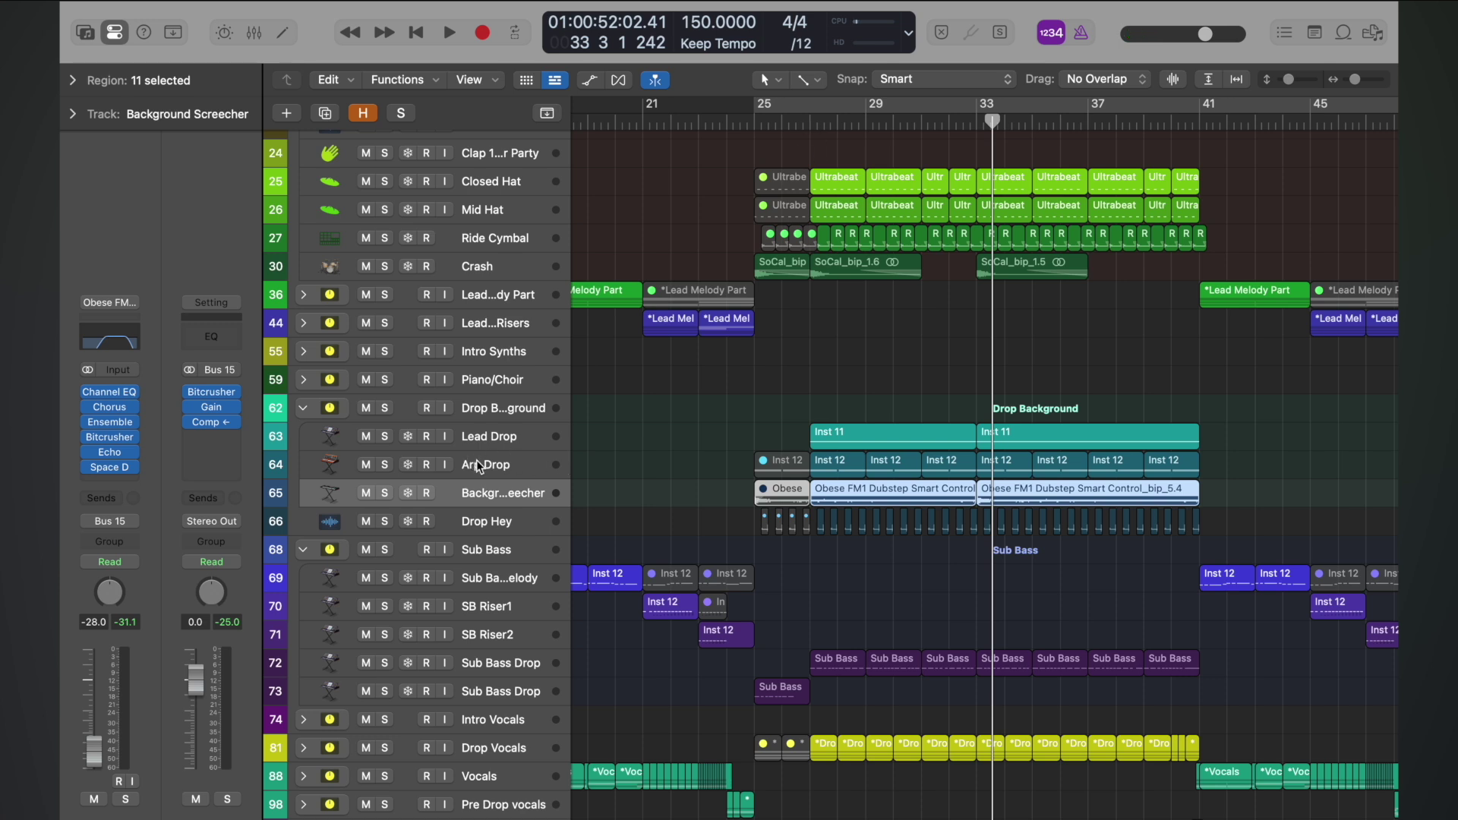
{"action": "left_click", "coordinate": [809, 121]}
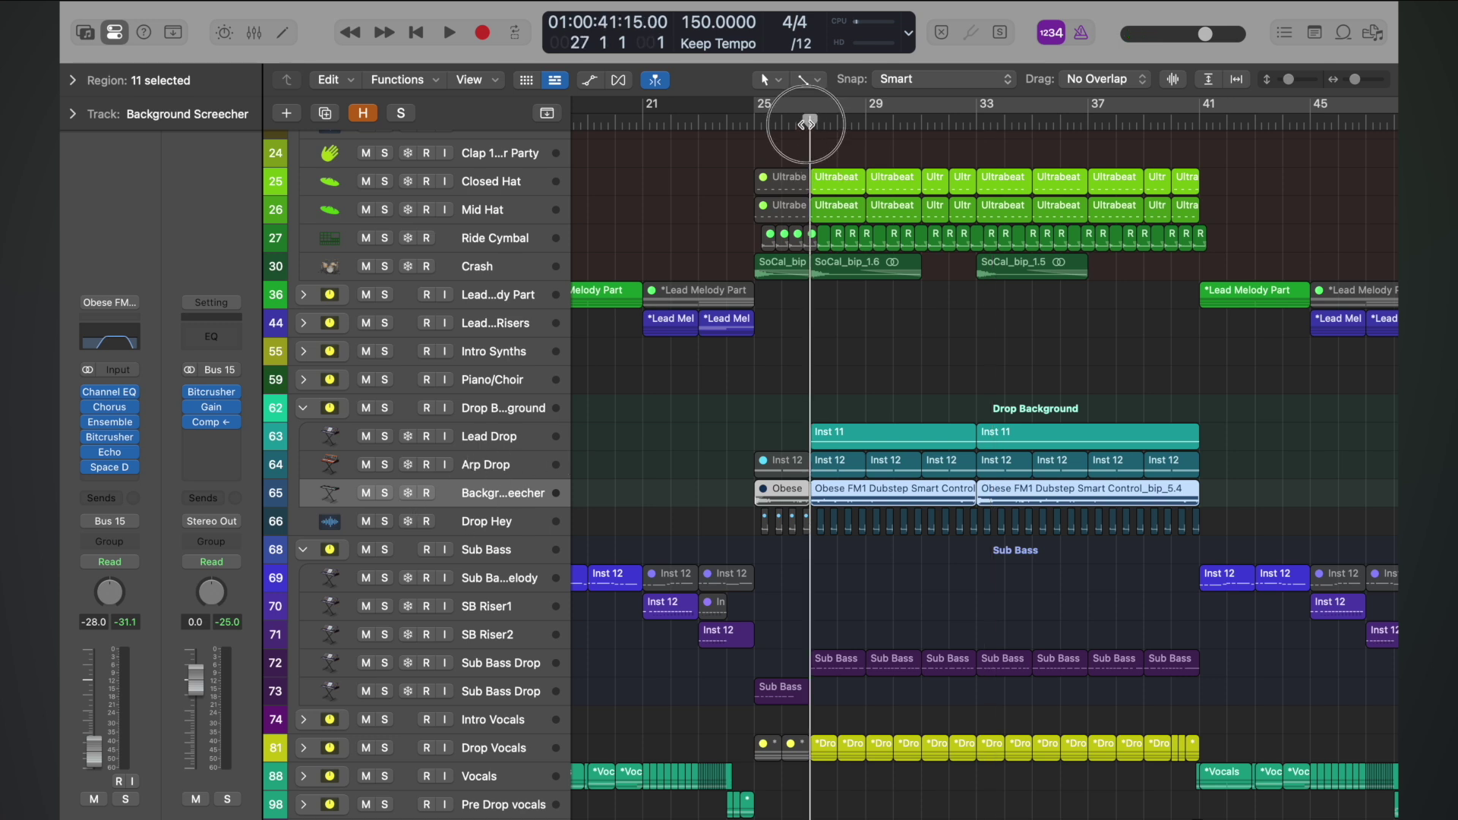
{"action": "key", "text": "space"}
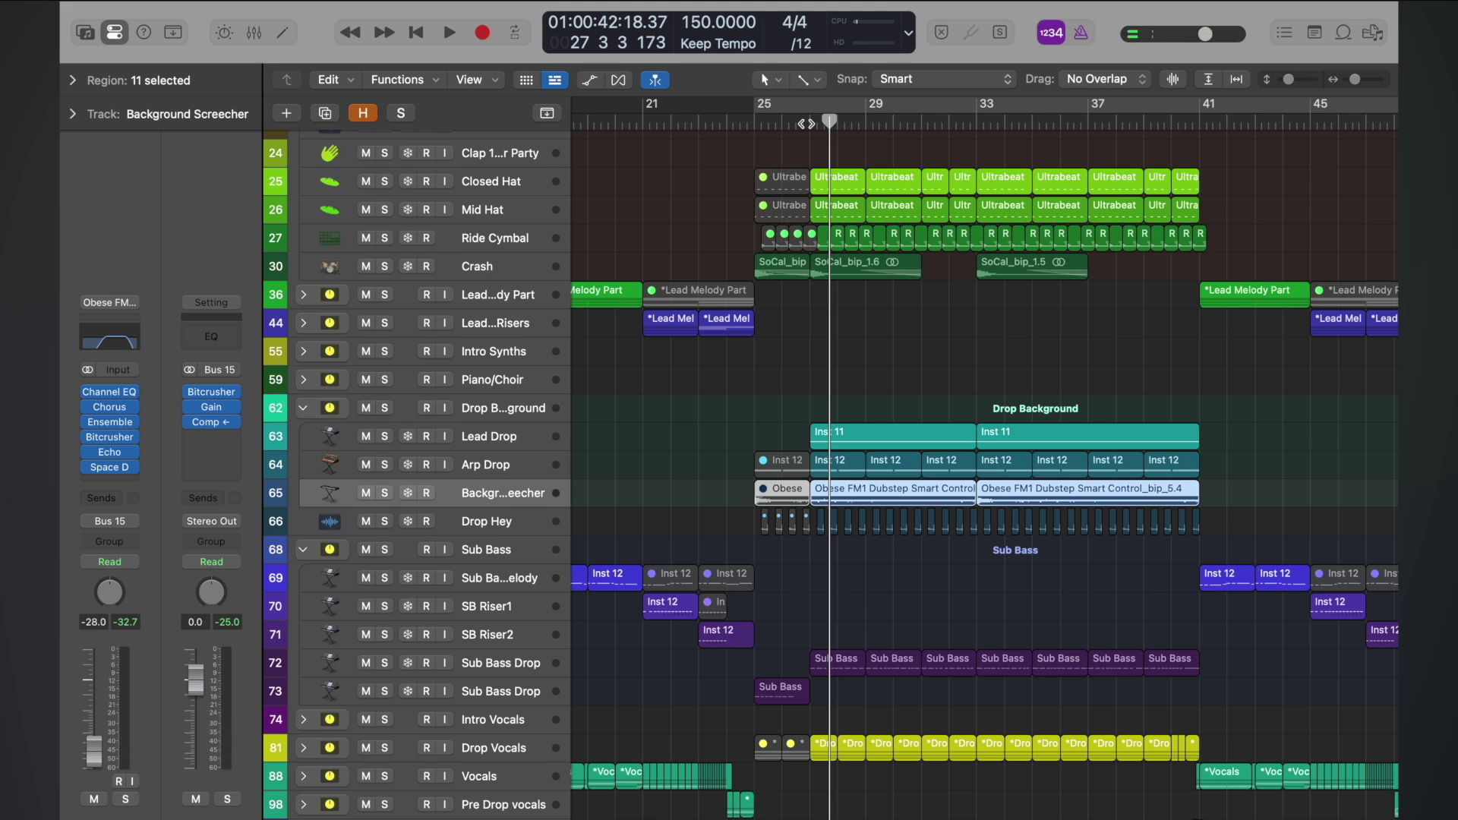
{"action": "left_click", "coordinate": [806, 121]}
{"action": "key", "text": "space"}
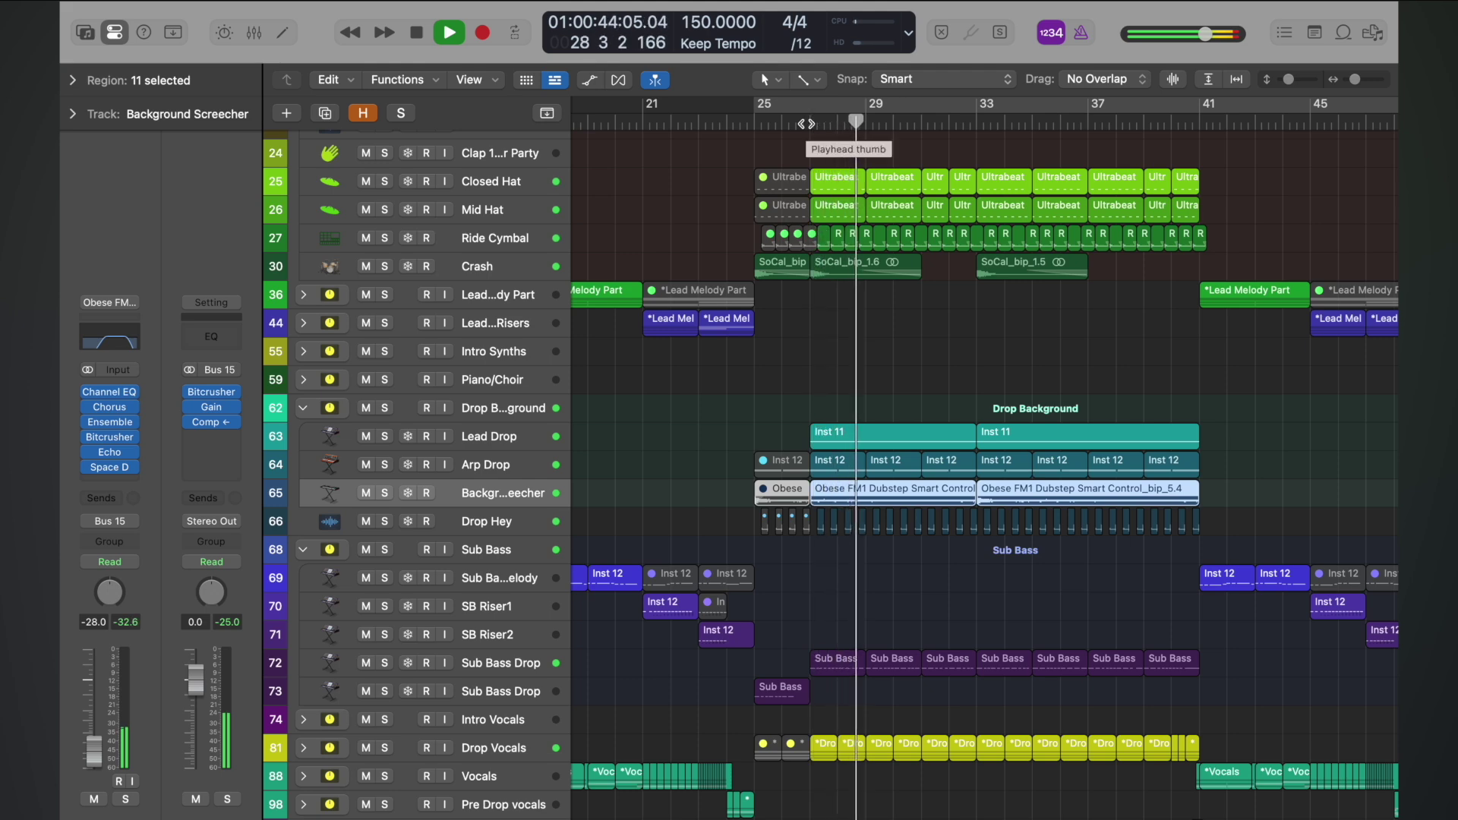
{"action": "key", "text": "space"}
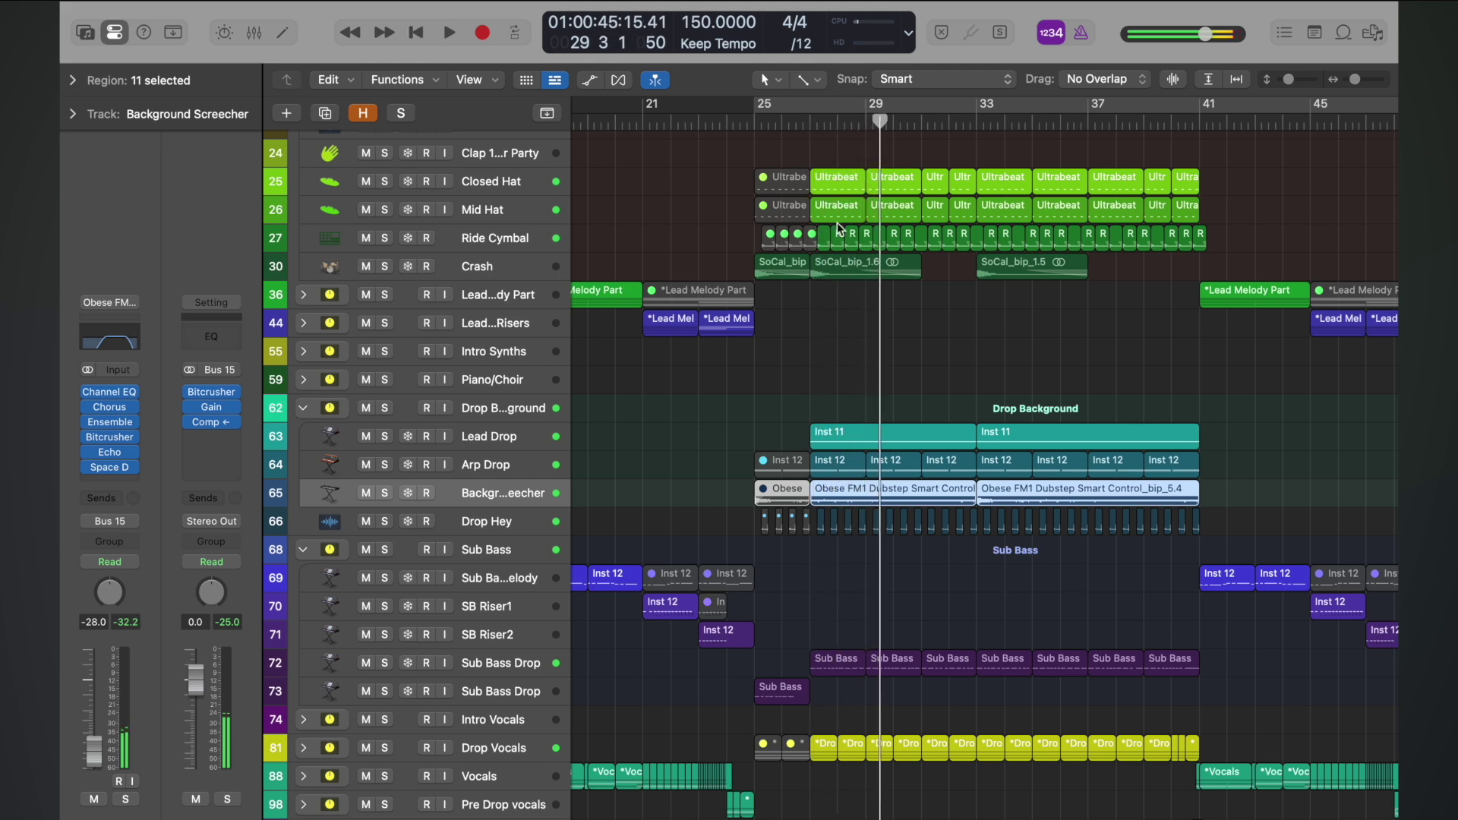
- Solo and expand the Main Bass1 stack, and listen to it on its own from bar 25
{"action": "scroll", "coordinate": [812, 623], "scroll_direction": "down", "scroll_amount": 10}
{"action": "scroll", "coordinate": [811, 622], "scroll_direction": "left", "scroll_amount": 1}
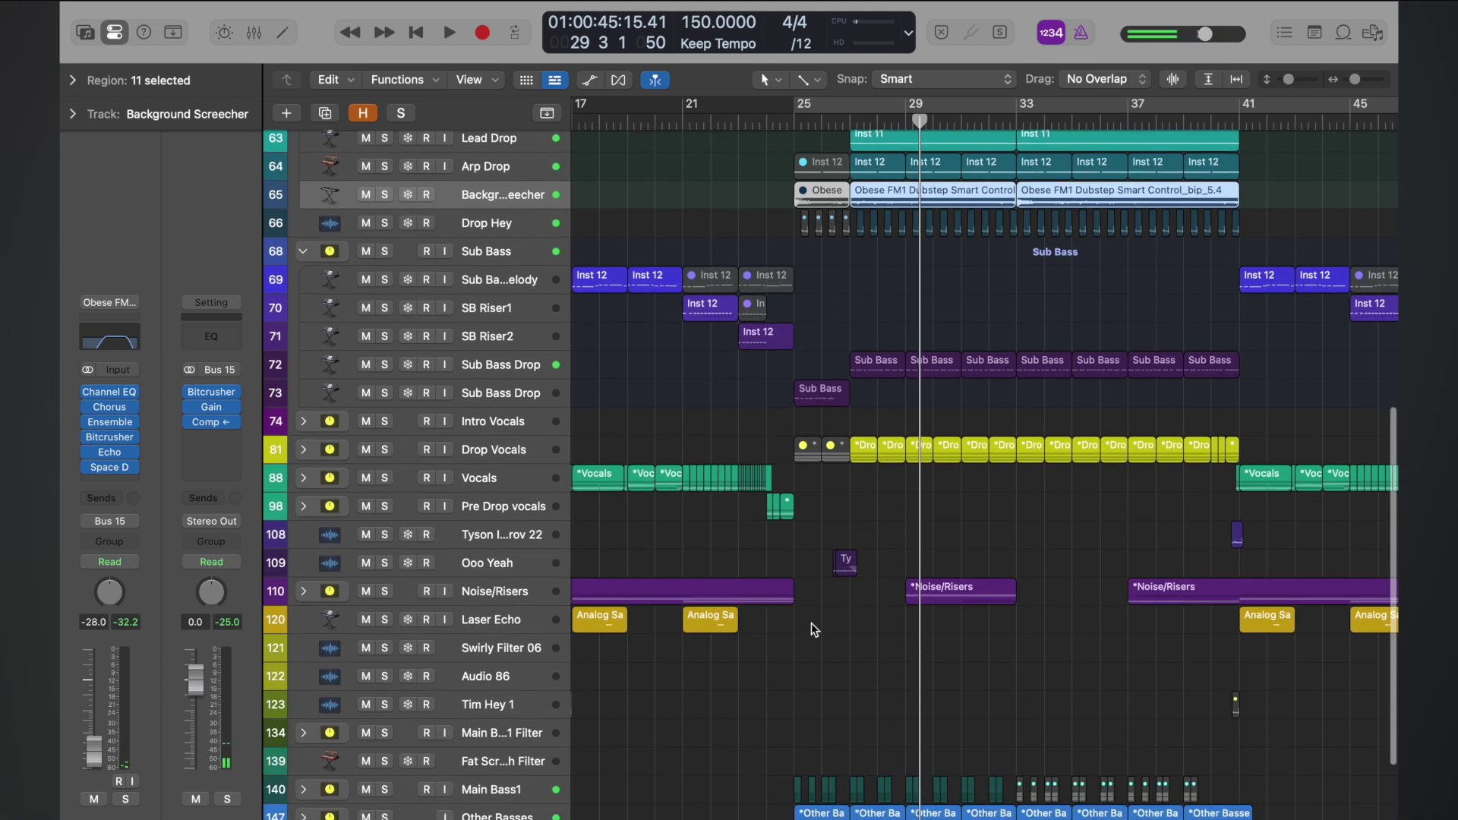
{"action": "scroll", "coordinate": [811, 623], "scroll_direction": "down", "scroll_amount": 5}
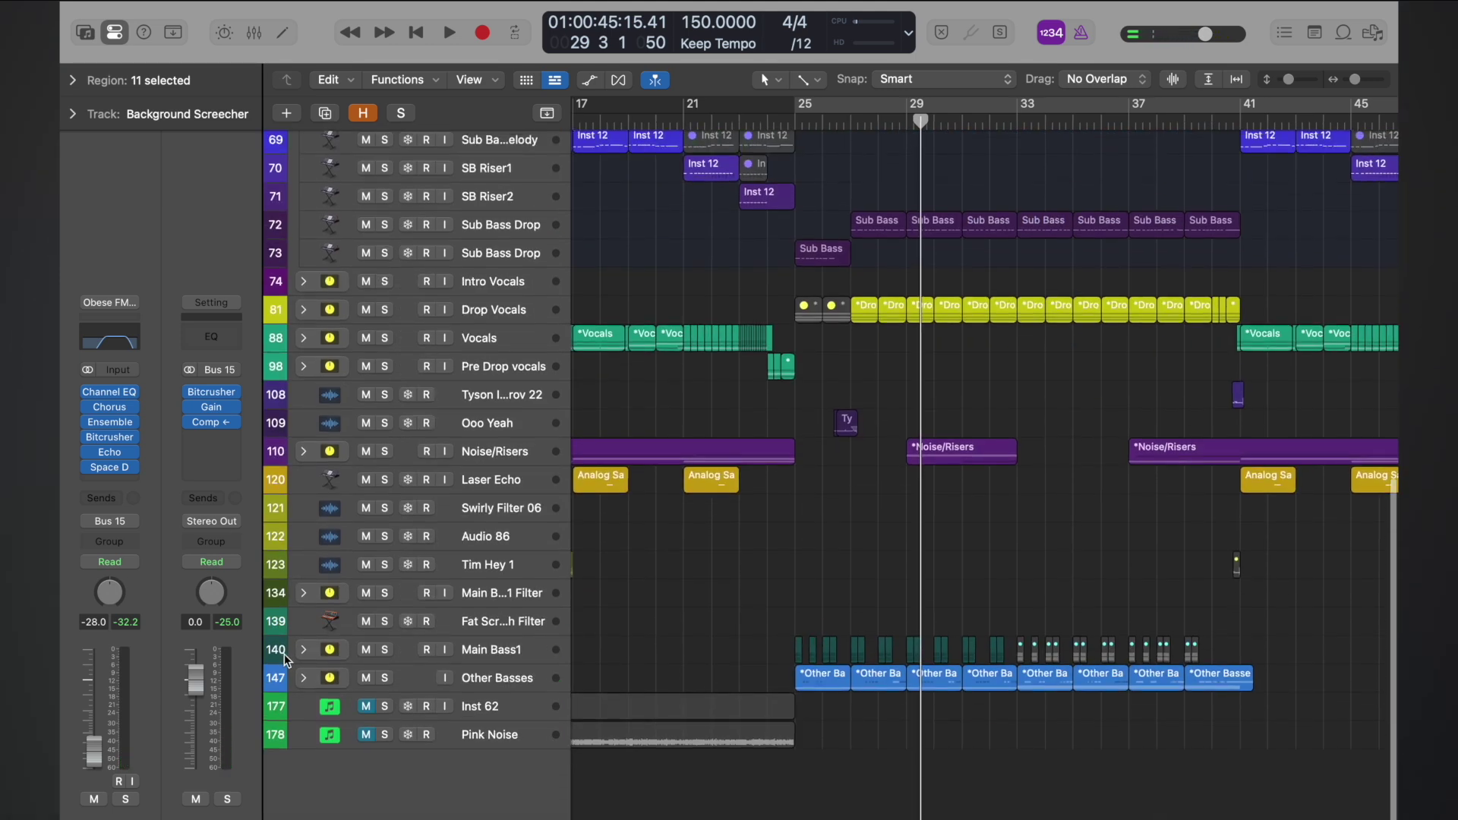
{"action": "left_click", "coordinate": [385, 650]}
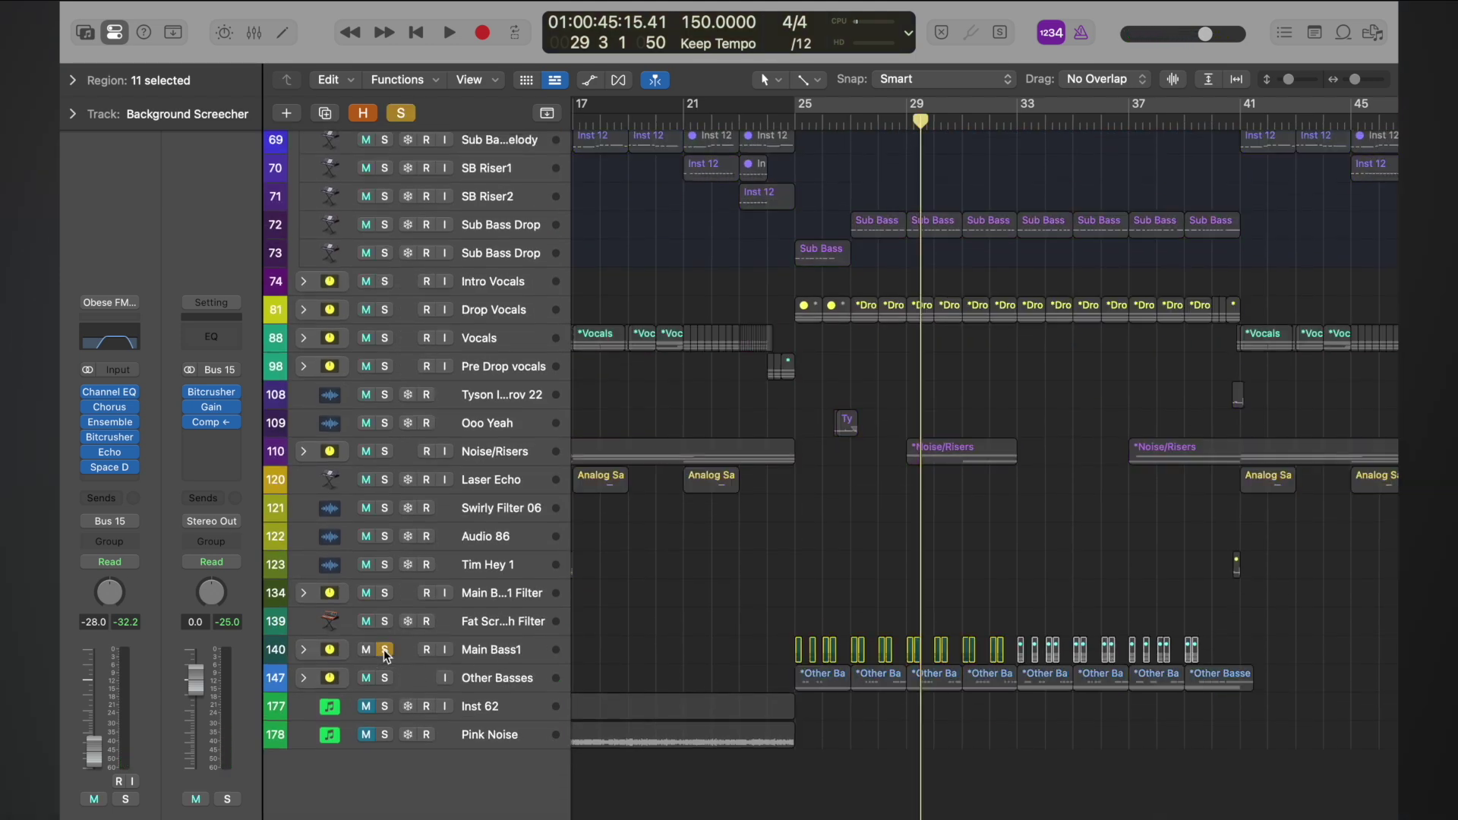
{"action": "left_click", "coordinate": [303, 650]}
{"action": "scroll", "coordinate": [718, 600], "scroll_direction": "up", "scroll_amount": 5}
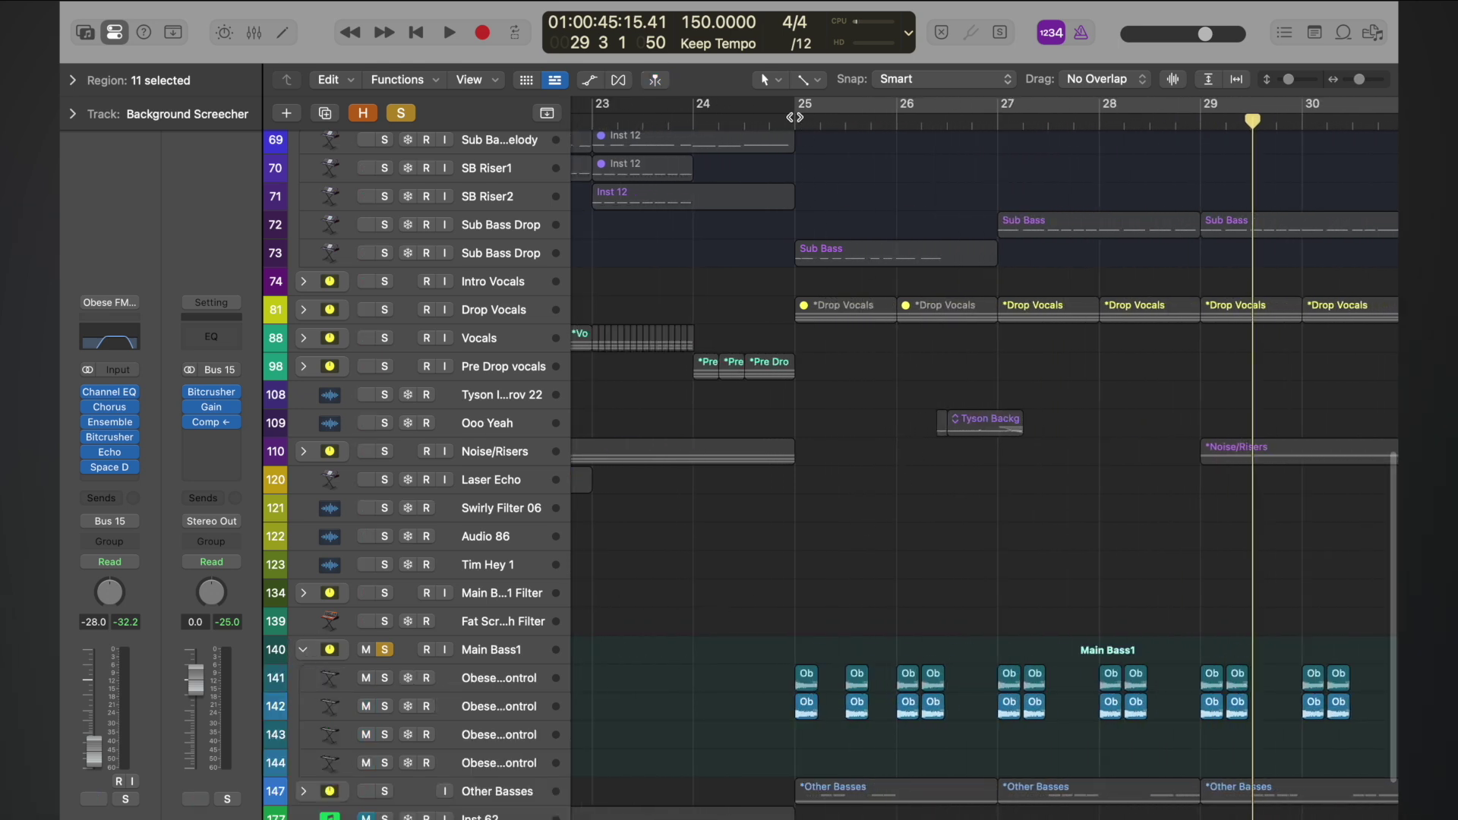
{"action": "double_click", "coordinate": [794, 119]}
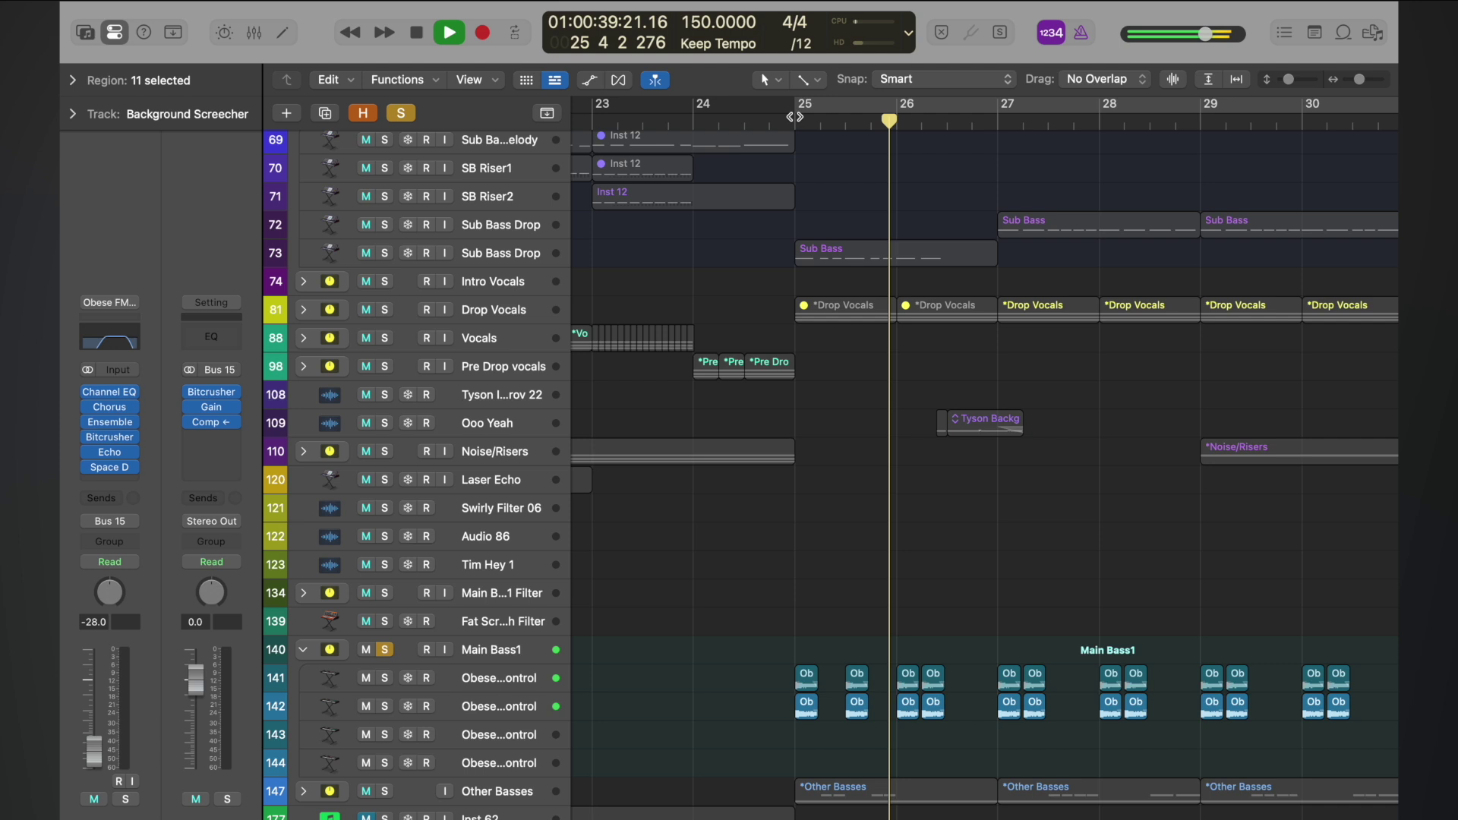
{"action": "scroll", "coordinate": [794, 118], "scroll_direction": "up", "scroll_amount": 1}
{"action": "scroll", "coordinate": [794, 118], "scroll_direction": "down", "scroll_amount": 4}
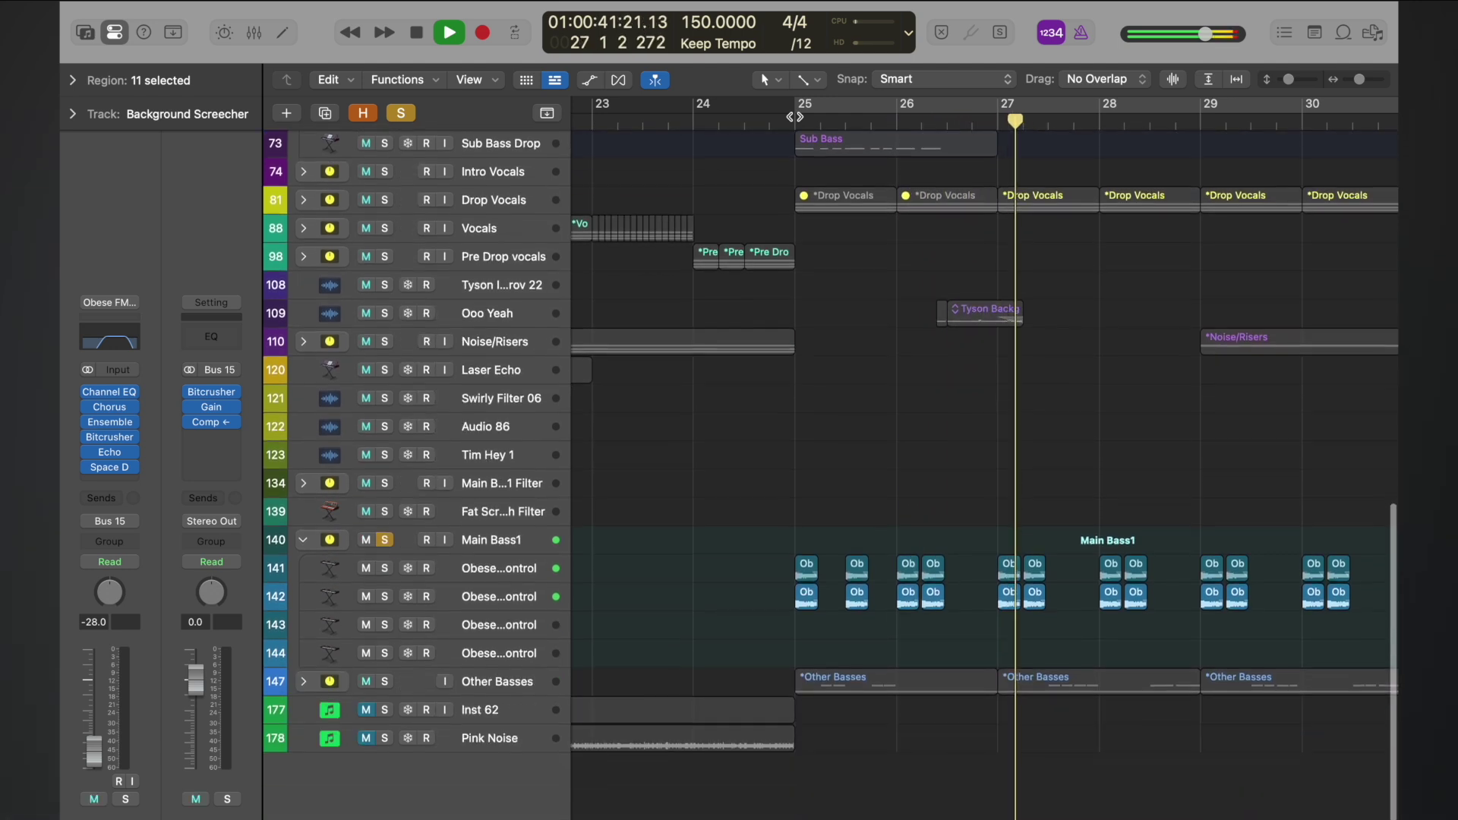
{"action": "key", "text": "space"}
- Collapse and unsolo the Main Bass1 stack, select it and play the full mix from the start of bar 24
{"action": "left_click", "coordinate": [303, 550]}
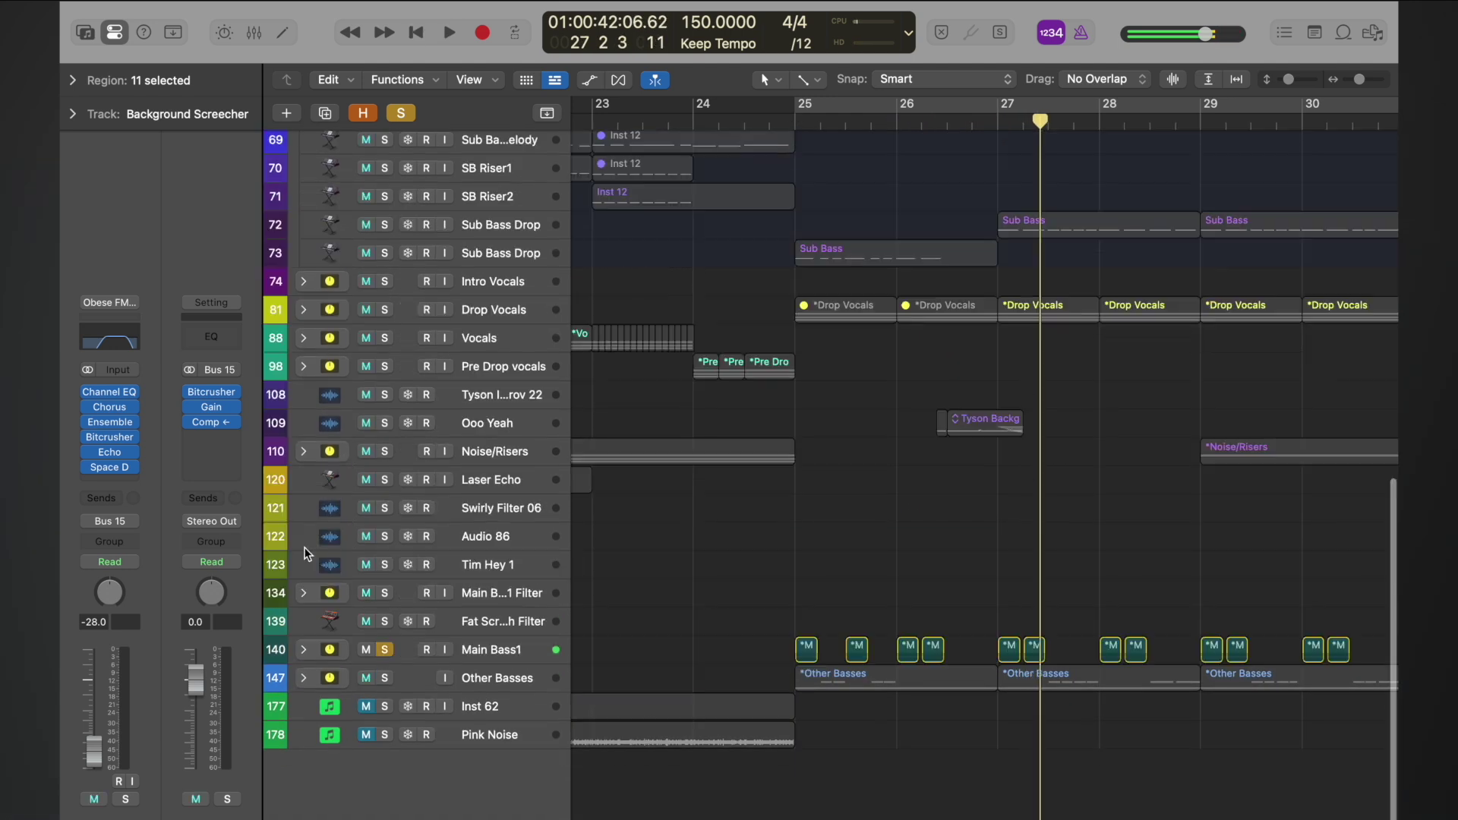
{"action": "left_click", "coordinate": [385, 649]}
{"action": "left_click", "coordinate": [480, 651]}
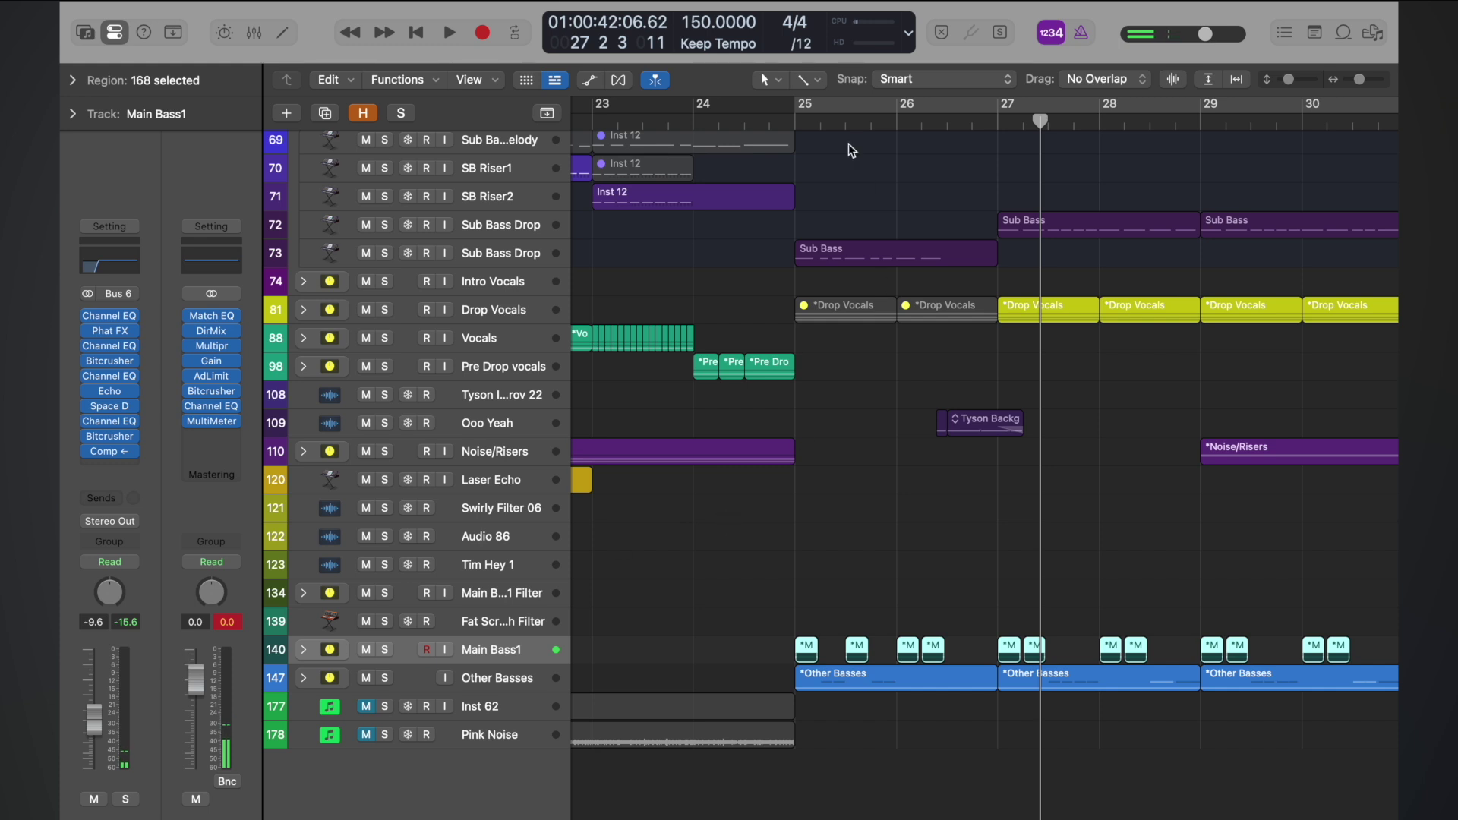
{"action": "left_click", "coordinate": [711, 122]}
{"action": "key", "text": "space"}
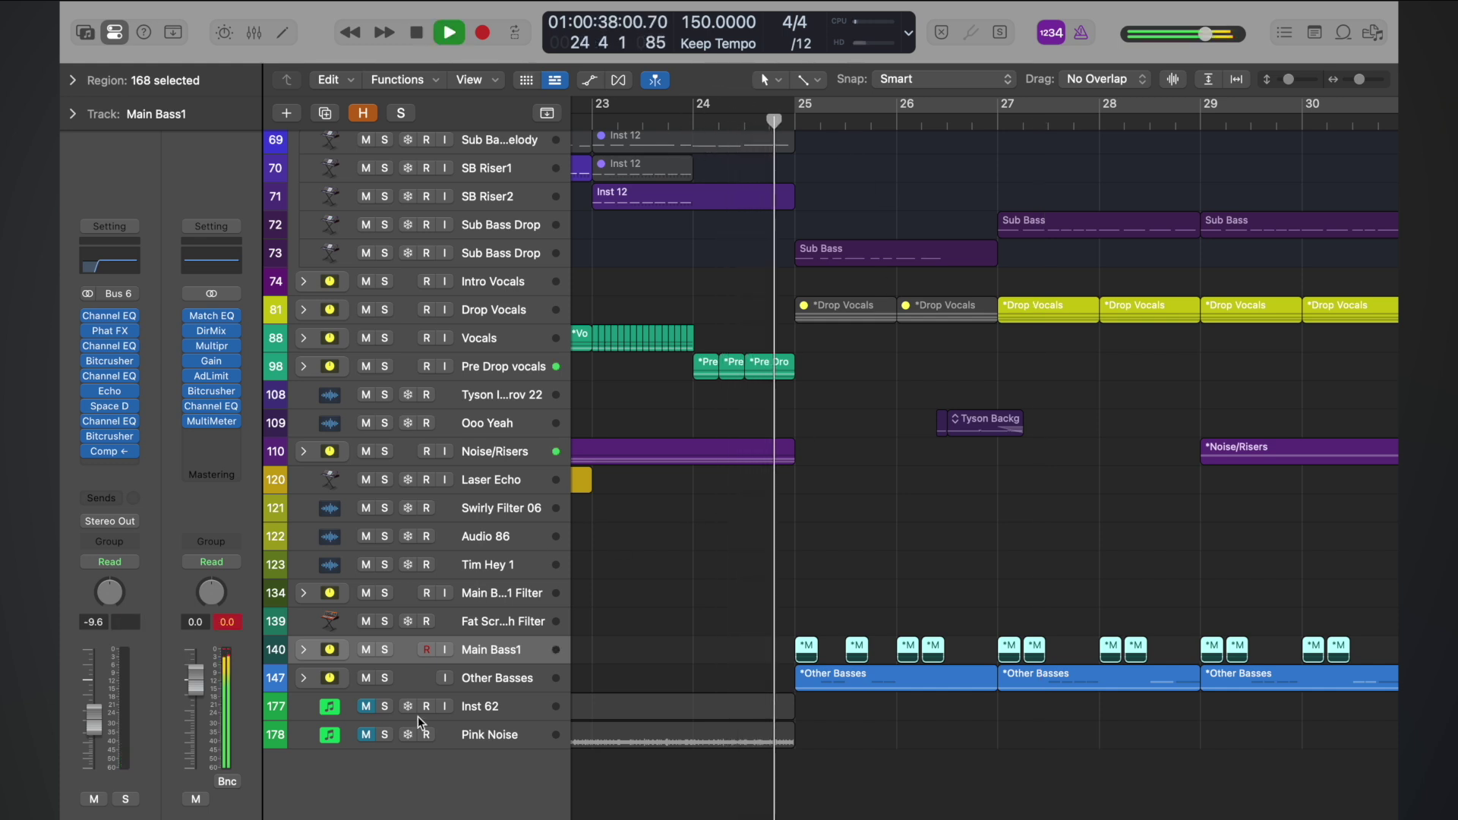
- Raise the Main Bass1 stack's level to -6.2 dB while the drop plays
{"action": "left_click", "coordinate": [90, 732]}
{"action": "left_click_drag", "start_coordinate": [89, 734], "coordinate": [94, 718]}
{"action": "left_click_drag", "start_coordinate": [94, 712], "coordinate": [94, 710]}
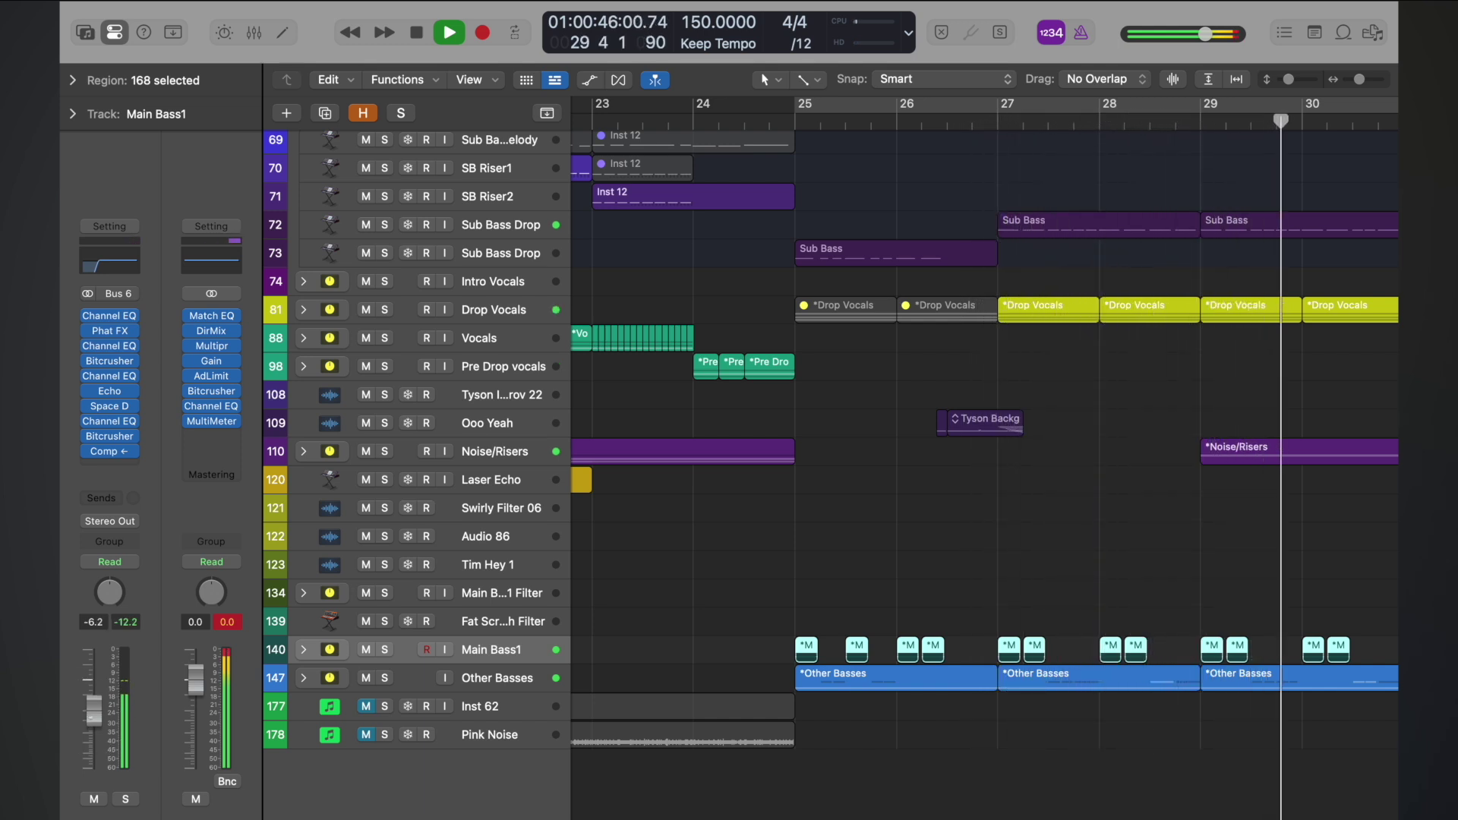
{"action": "key", "text": "f"}
{"action": "key", "text": "f"}
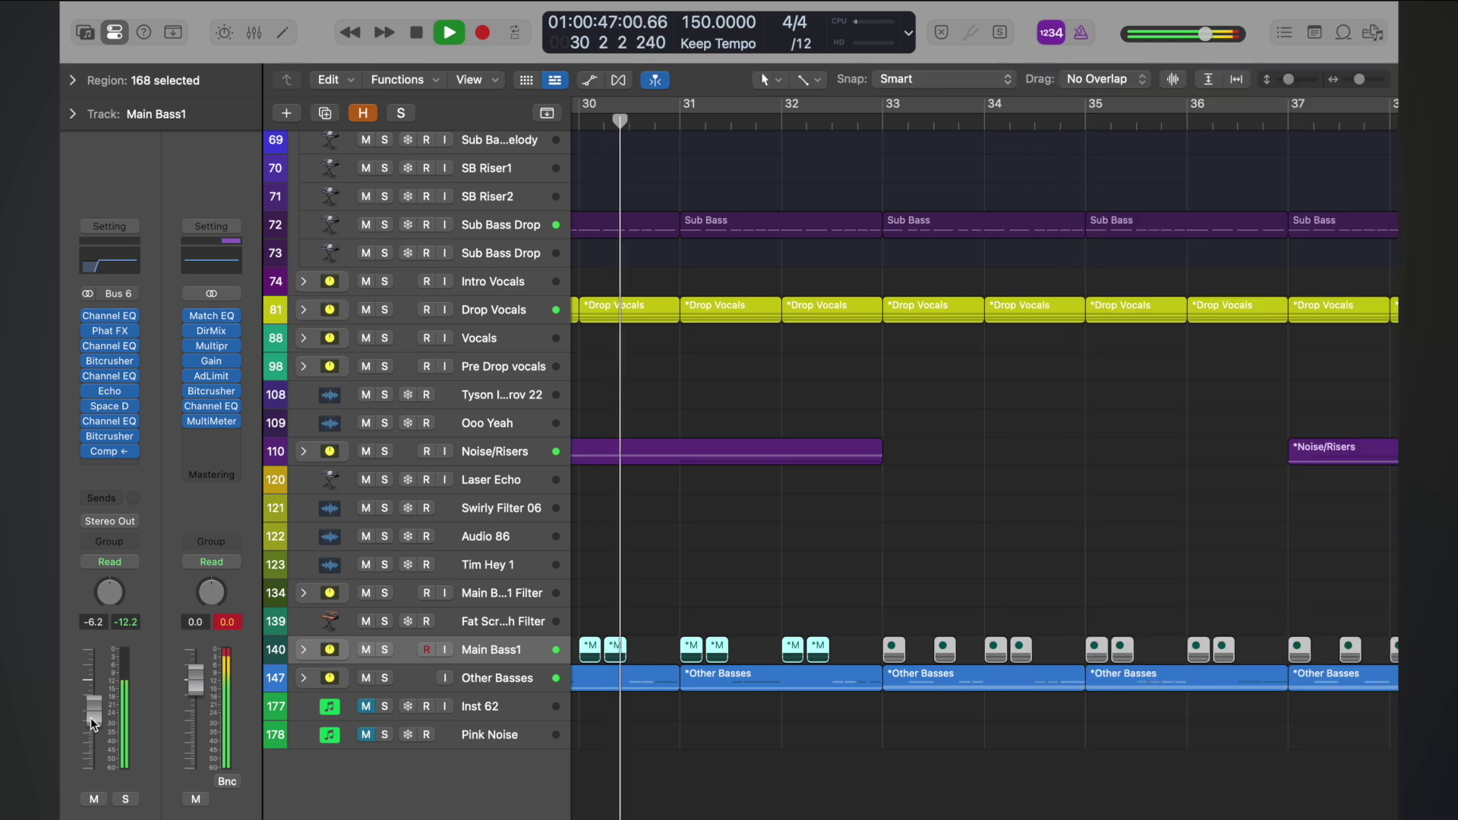
- Solo the Main Bass1 and Other Basses stacks and listen to them together from bar 25
{"action": "left_click", "coordinate": [389, 650]}
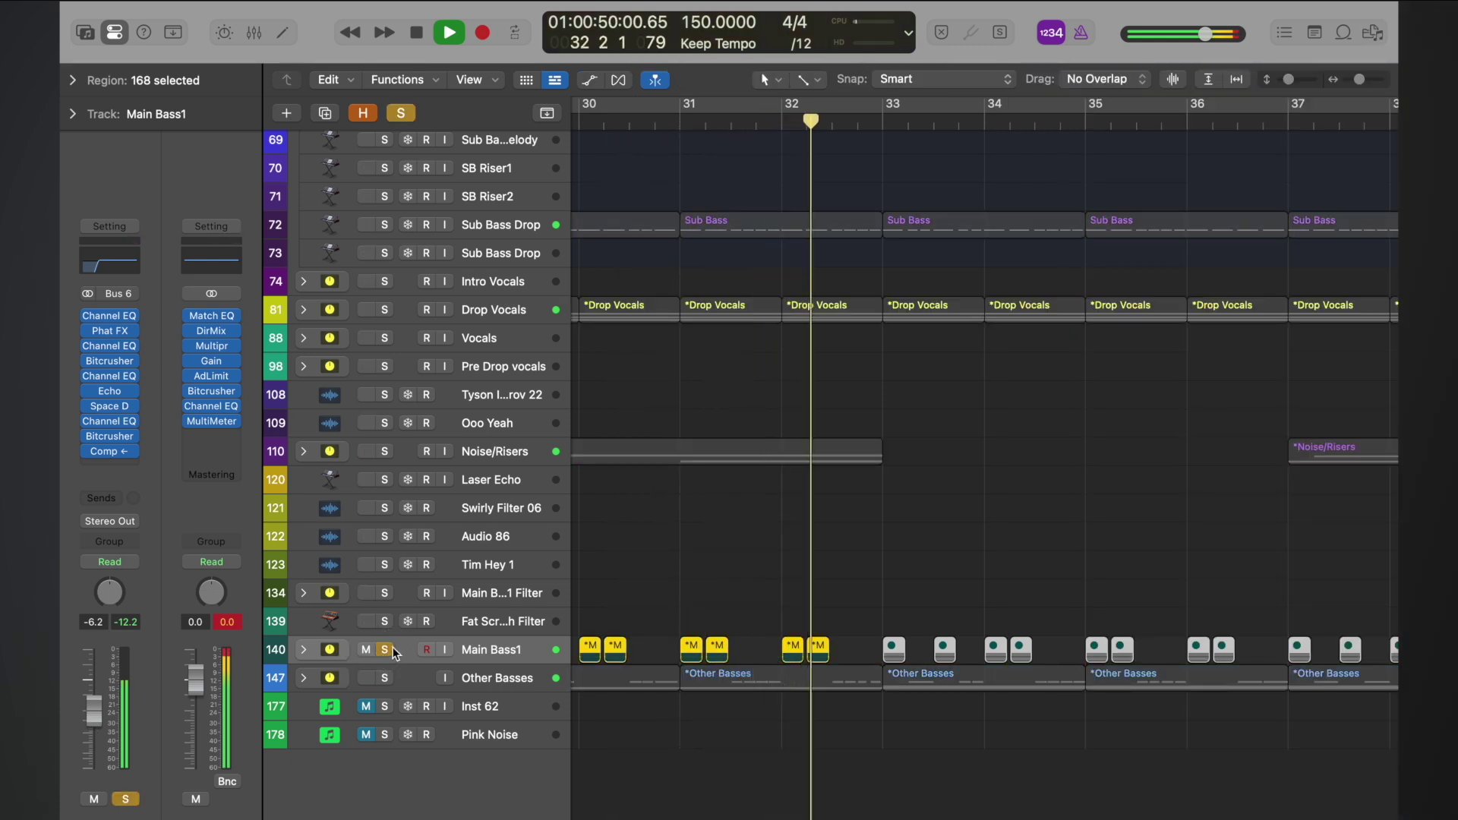
{"action": "key", "text": "space"}
{"action": "scroll", "coordinate": [759, 564], "scroll_direction": "left", "scroll_amount": 1}
{"action": "scroll", "coordinate": [760, 564], "scroll_direction": "left", "scroll_amount": 10}
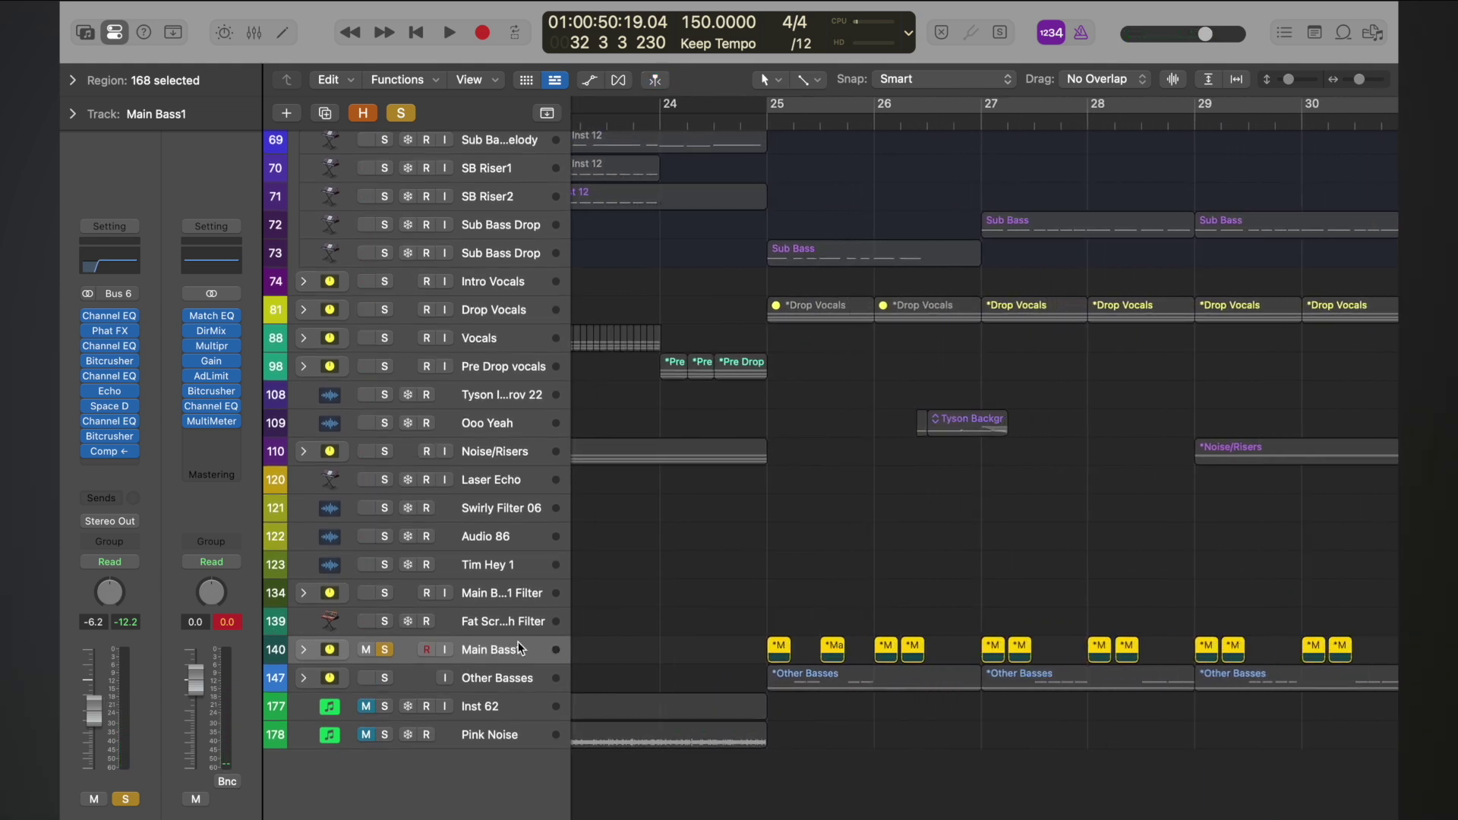
{"action": "left_click", "coordinate": [385, 677]}
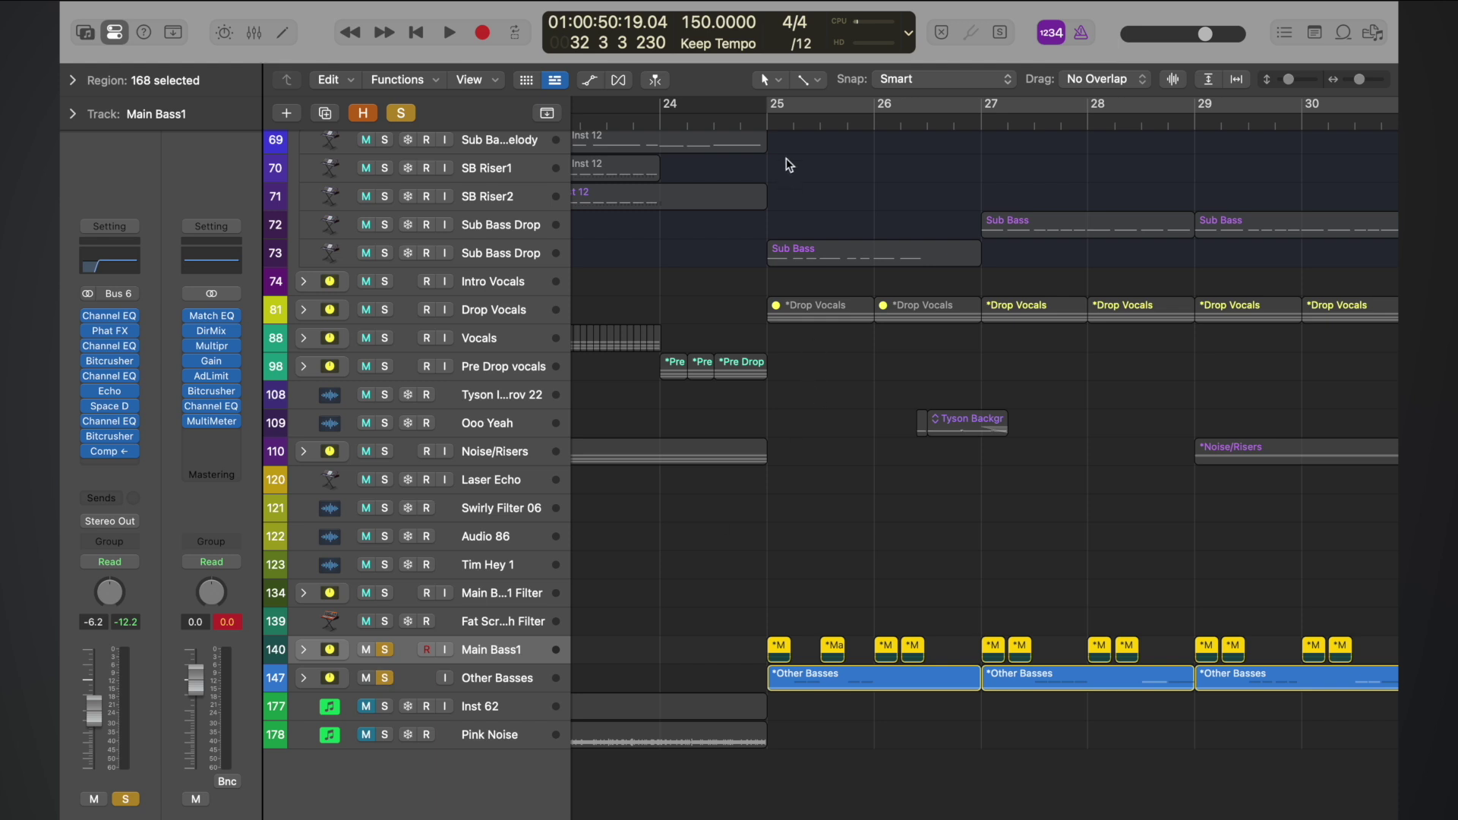
{"action": "left_click", "coordinate": [767, 122]}
{"action": "key", "text": "space"}
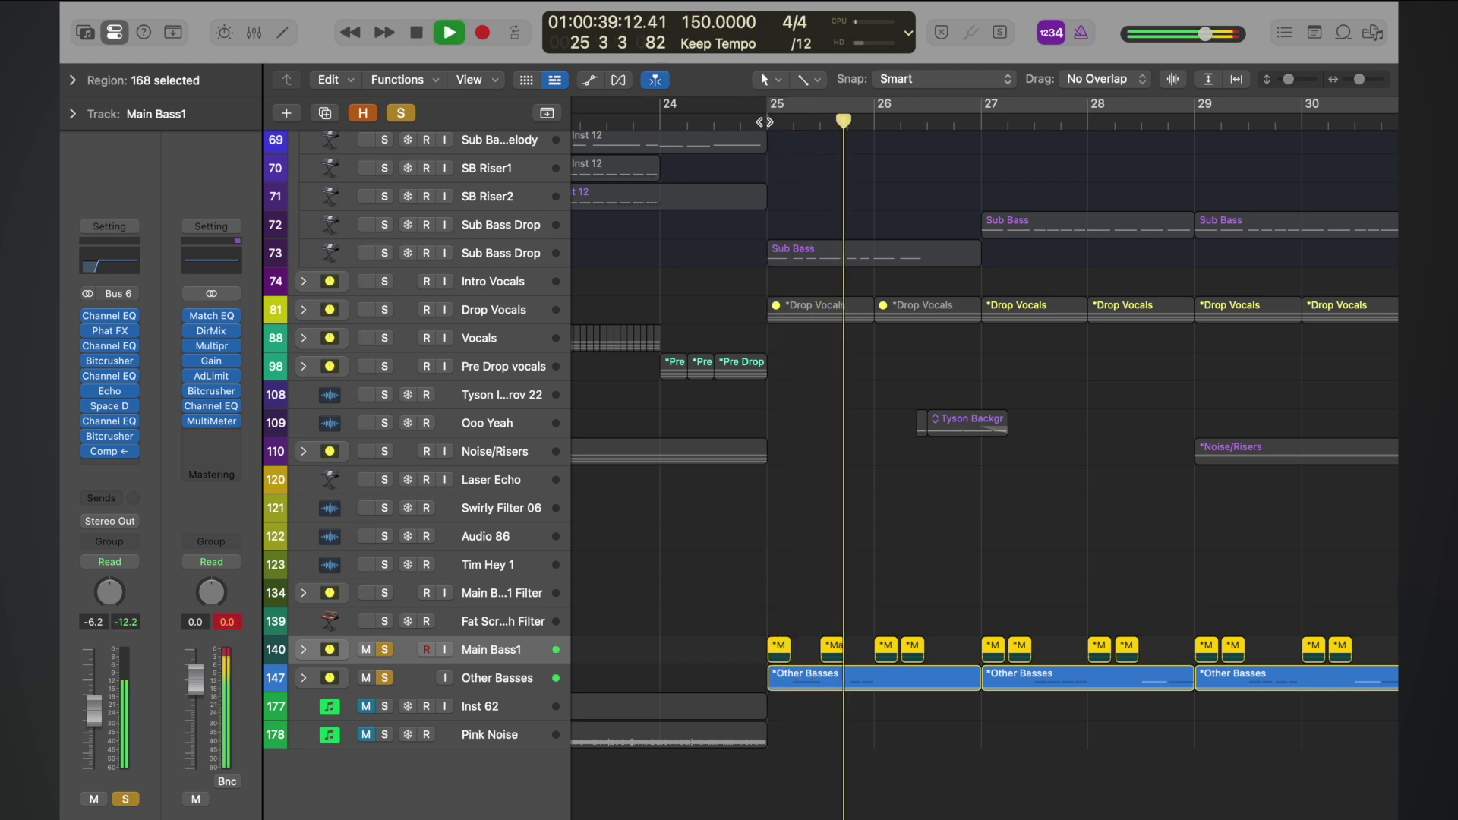
{"action": "key", "text": "space"}
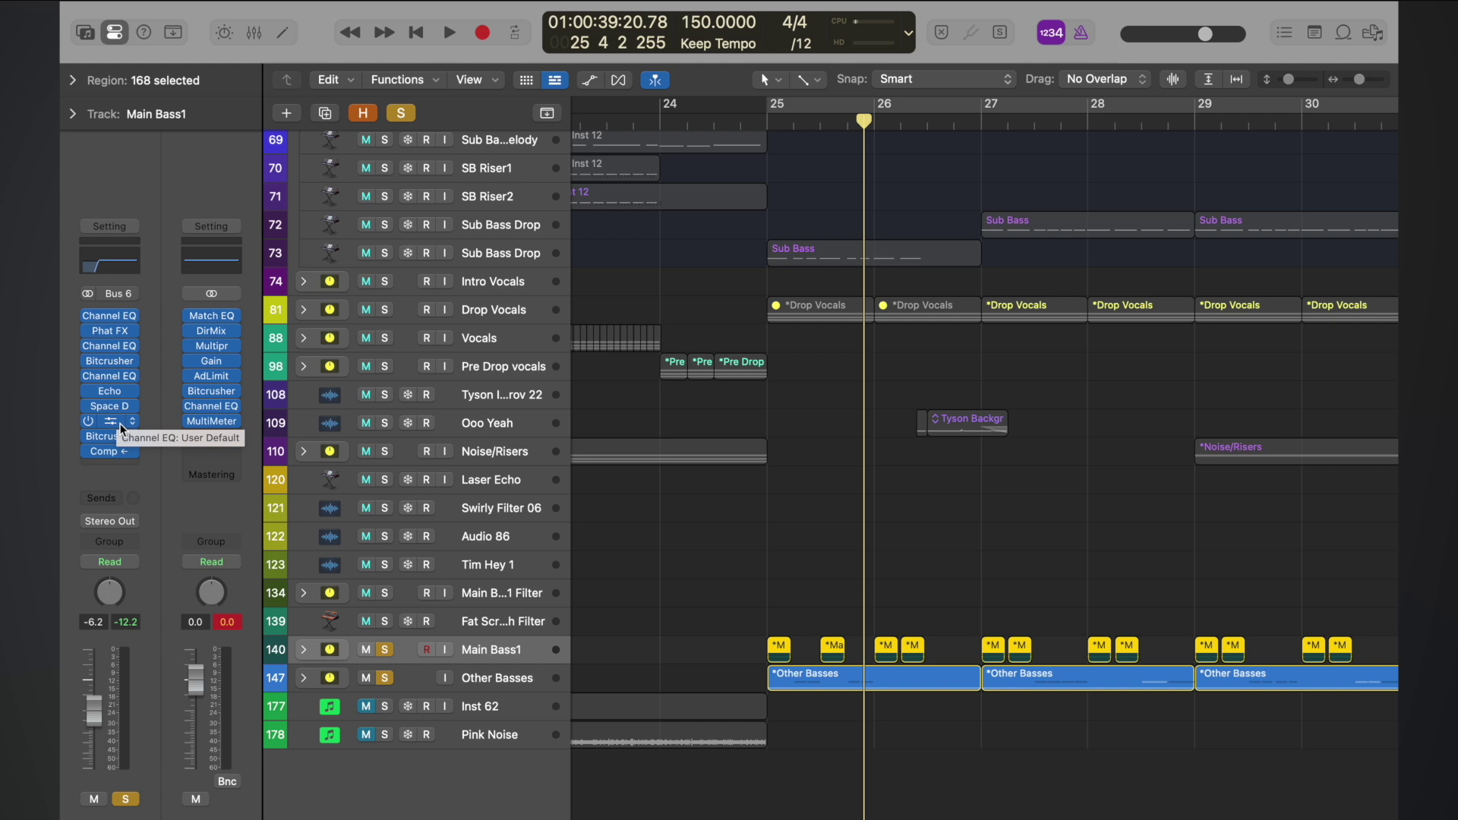
- Set the Wet level of Main Bass1's Echo to 5 % and play the soloed basses from bar 25
{"action": "left_click", "coordinate": [108, 390]}
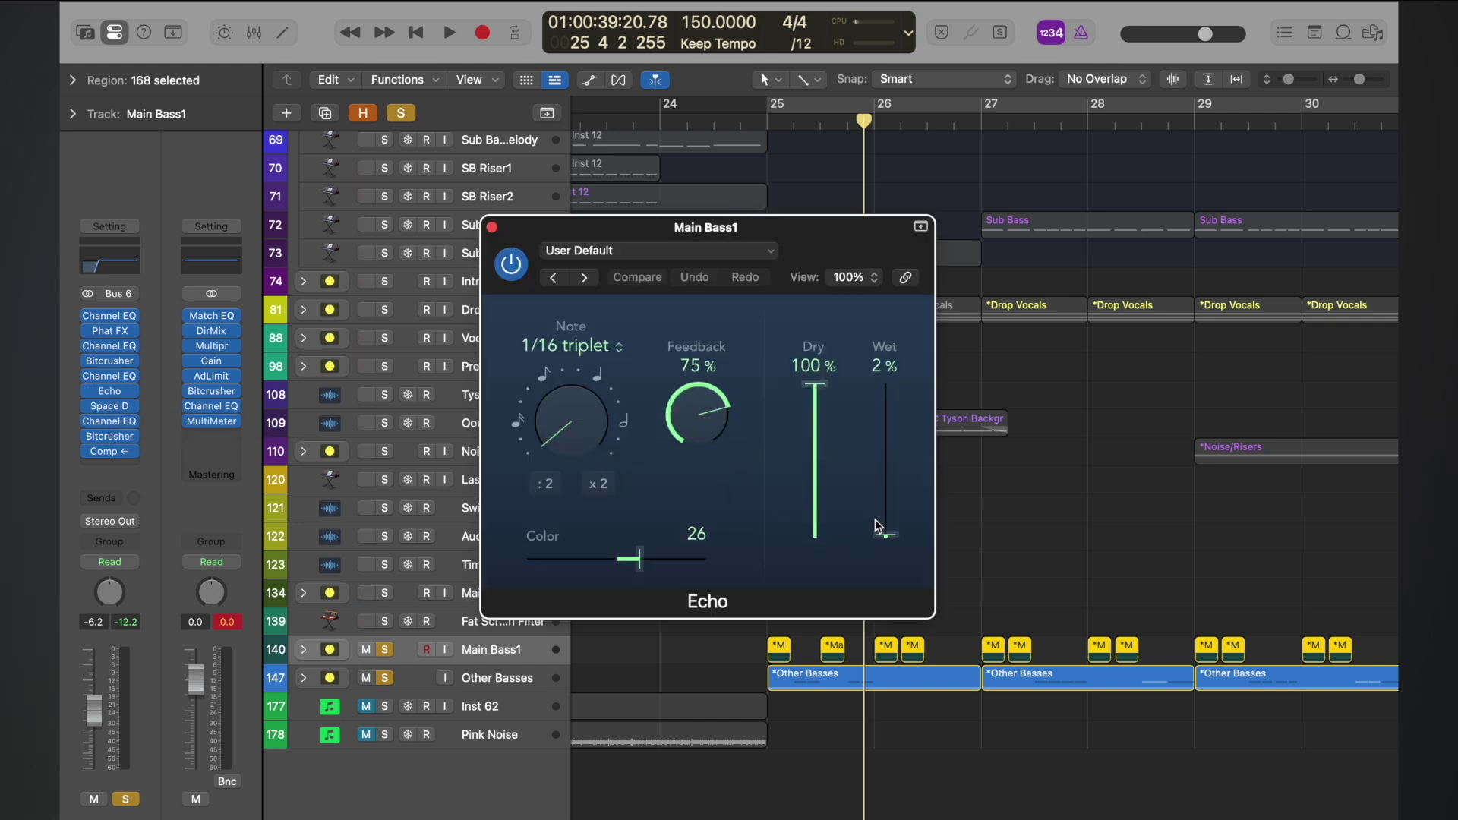
{"action": "left_click_drag", "start_coordinate": [885, 535], "coordinate": [890, 531]}
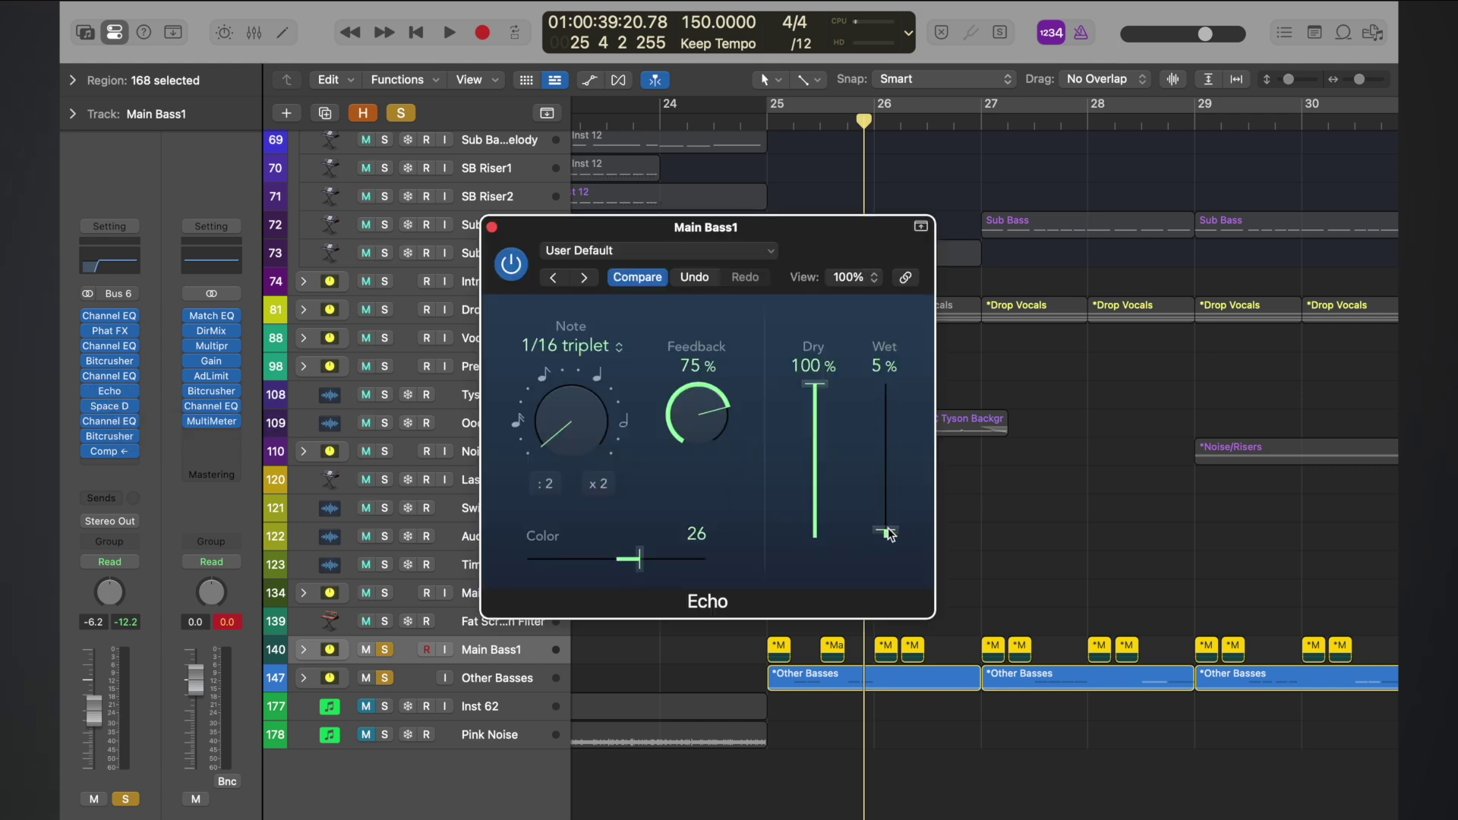
{"action": "double_click", "coordinate": [766, 120]}
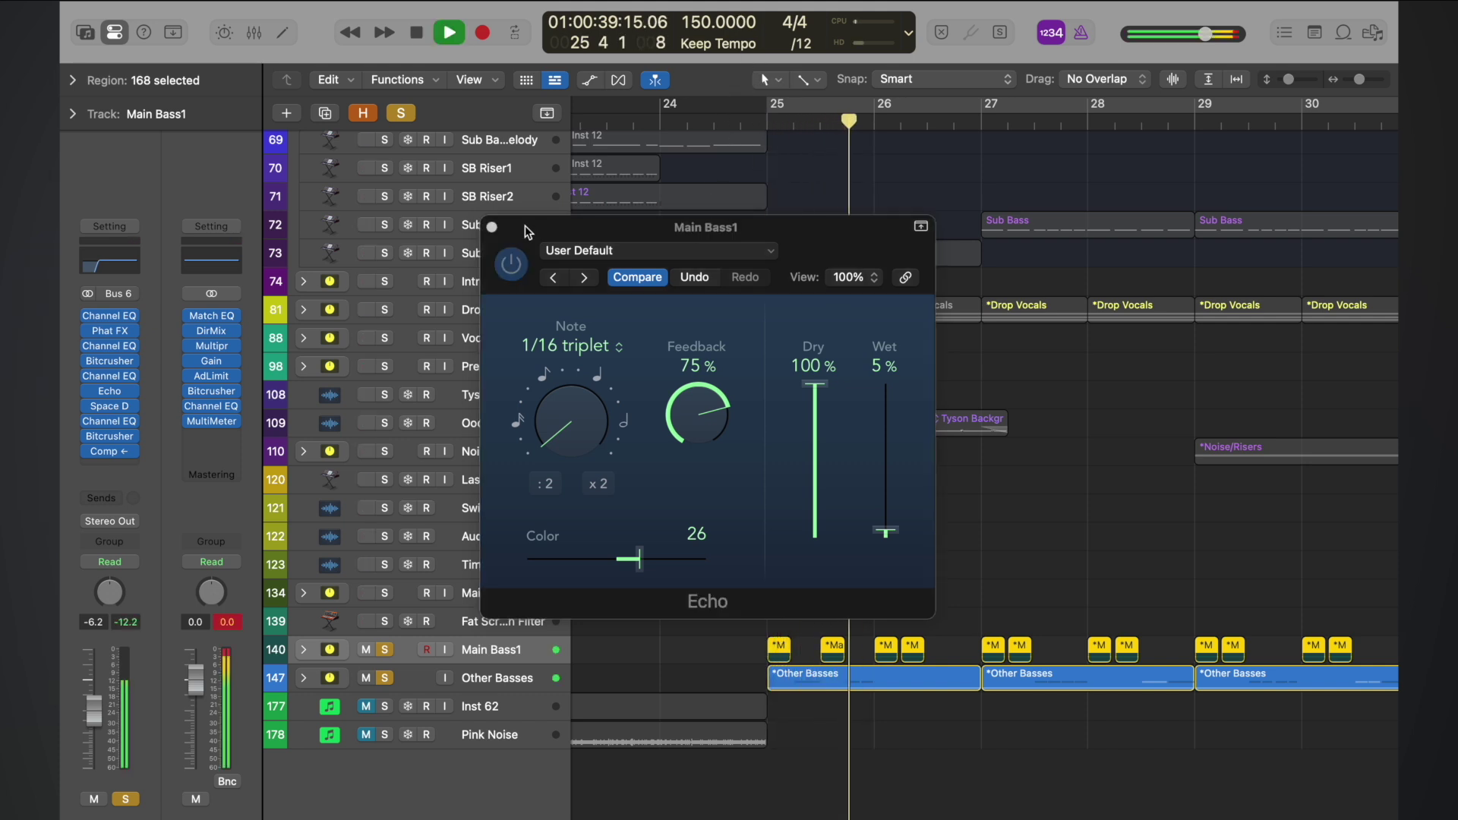
{"action": "key", "text": "space"}
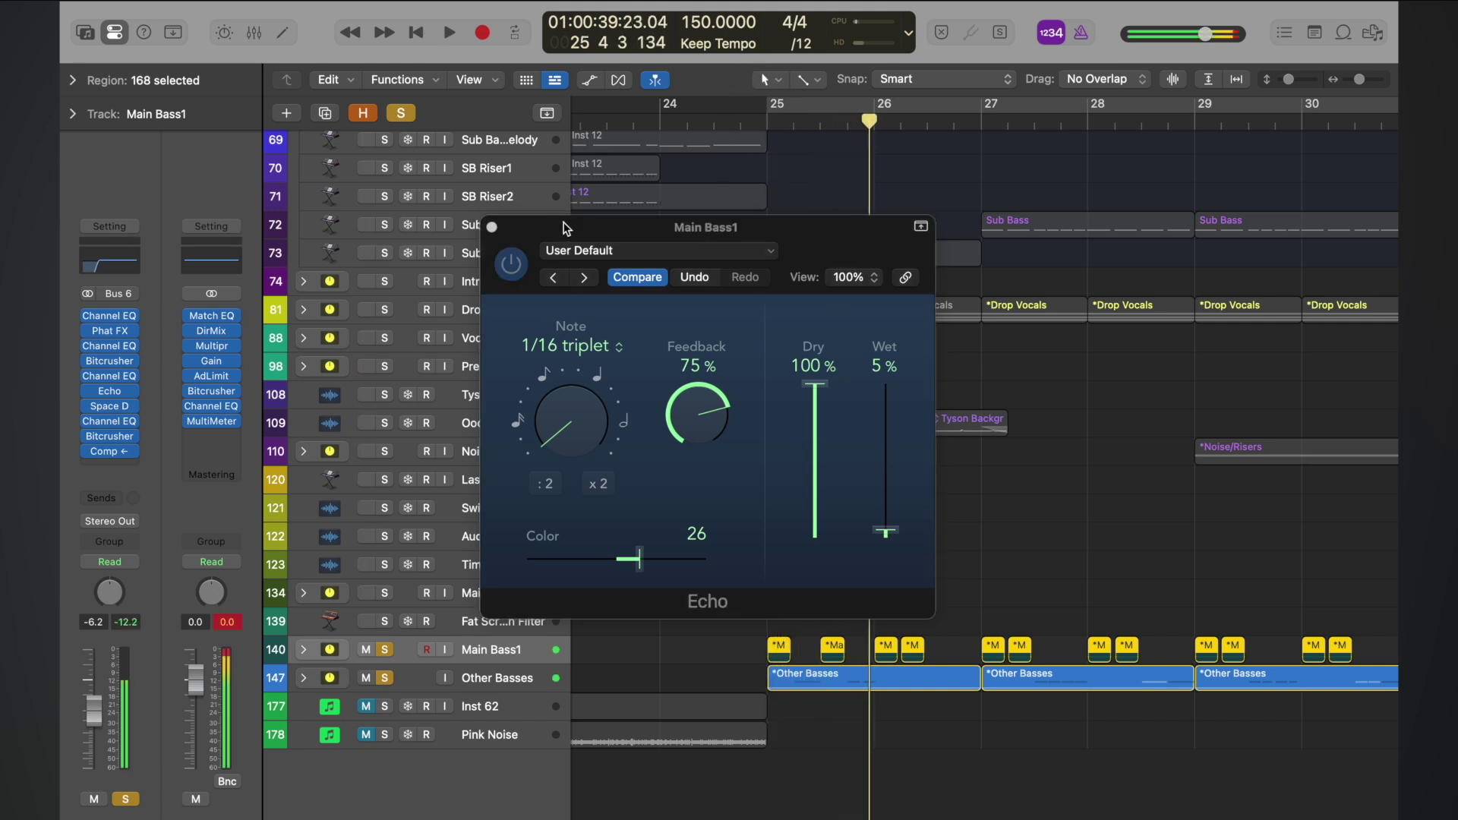
{"action": "left_click", "coordinate": [492, 228]}
{"action": "left_click", "coordinate": [492, 228]}
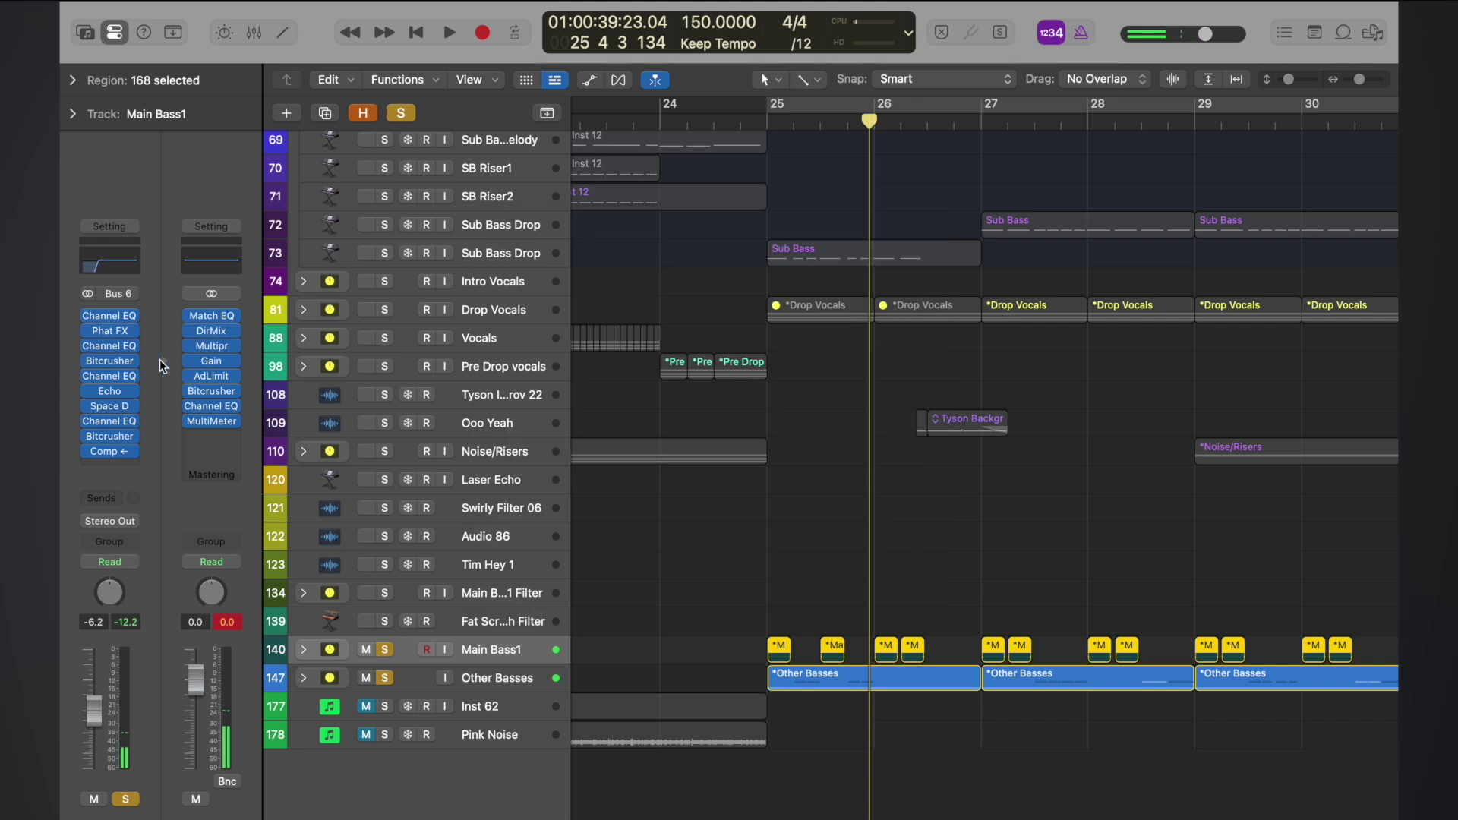
- Set the Wet level of Main Bass1's Space Designer to -28.0 dB and play the soloed basses from bar 25
{"action": "left_click", "coordinate": [110, 409]}
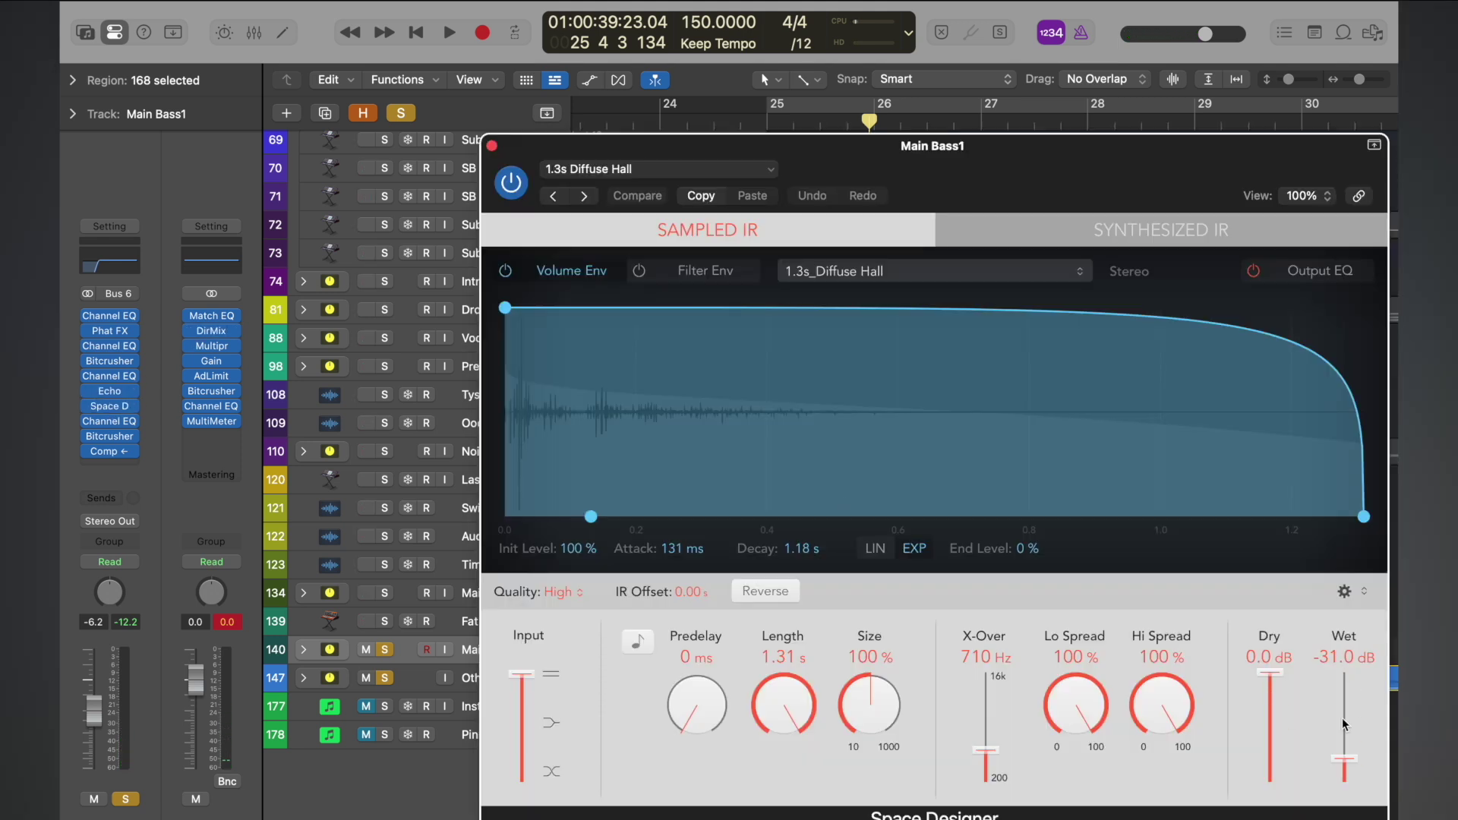
{"action": "left_click_drag", "start_coordinate": [1341, 764], "coordinate": [1341, 762]}
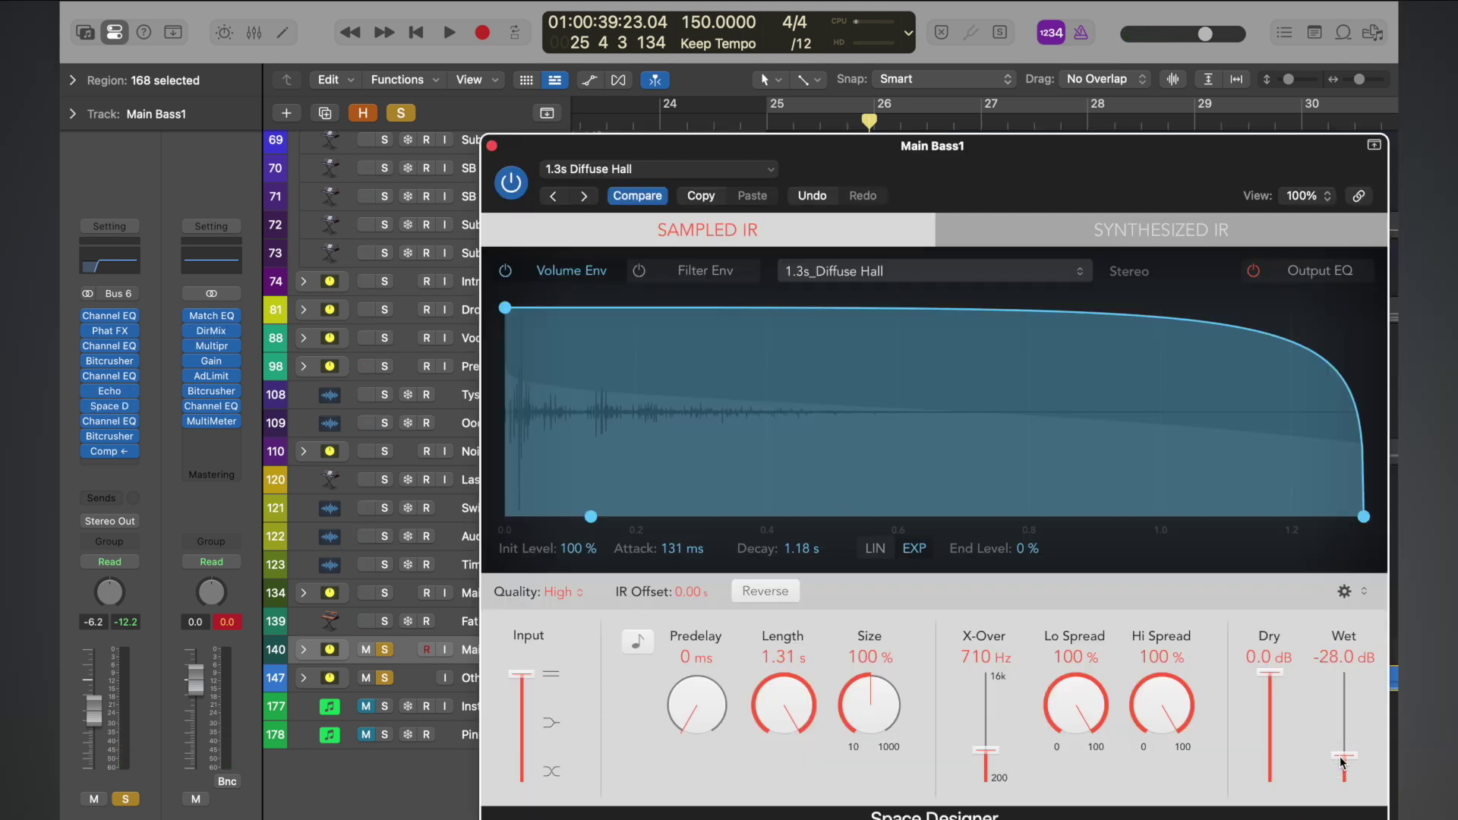
{"action": "left_click", "coordinate": [492, 145]}
{"action": "left_click", "coordinate": [767, 122]}
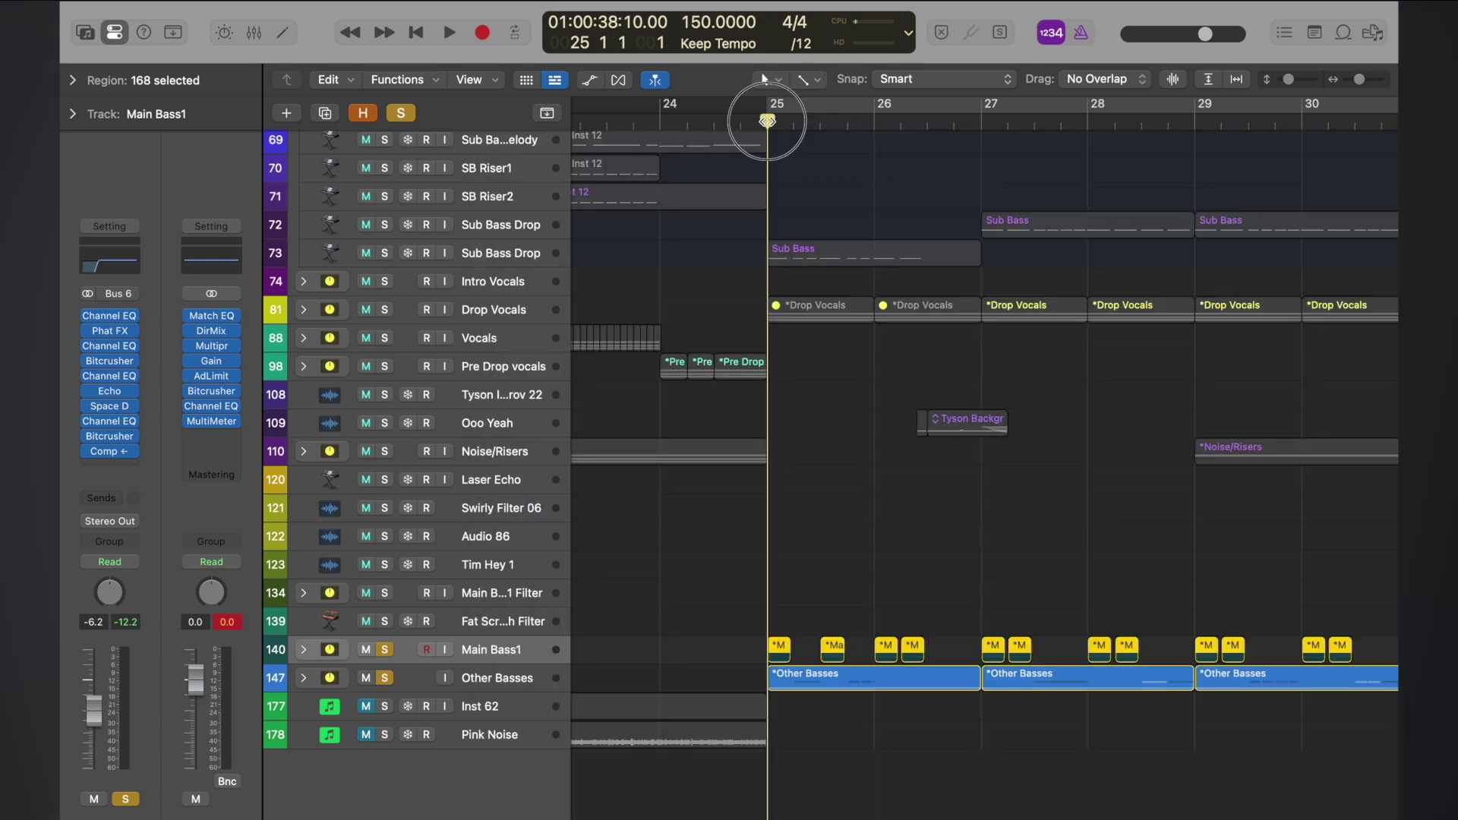
{"action": "key", "text": "space"}
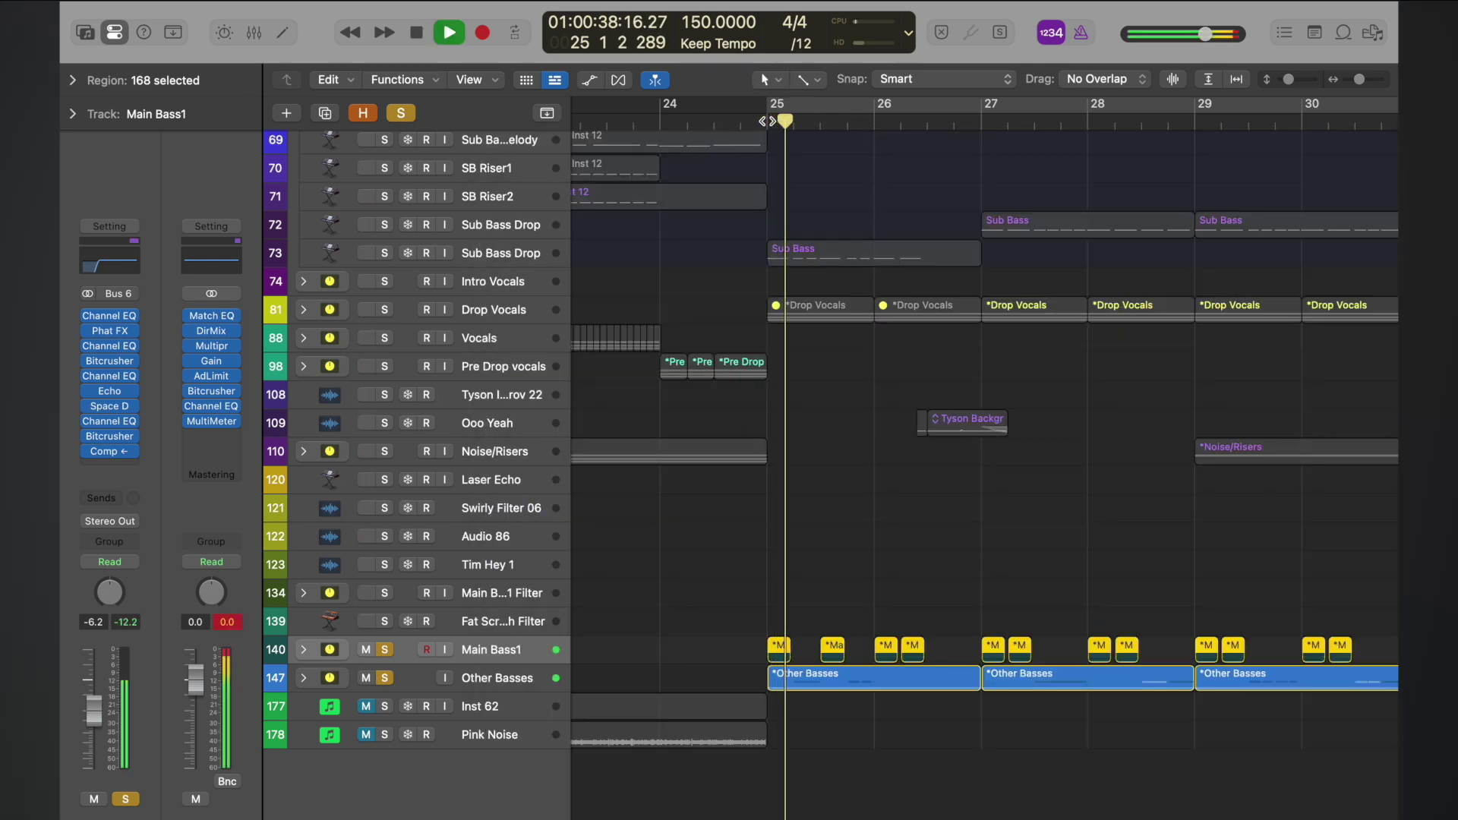
{"action": "key", "text": "space"}
- Unsolo the Main Bass1 and Other Basses stacks and play the full mix from bar 25
{"action": "left_click", "coordinate": [384, 650]}
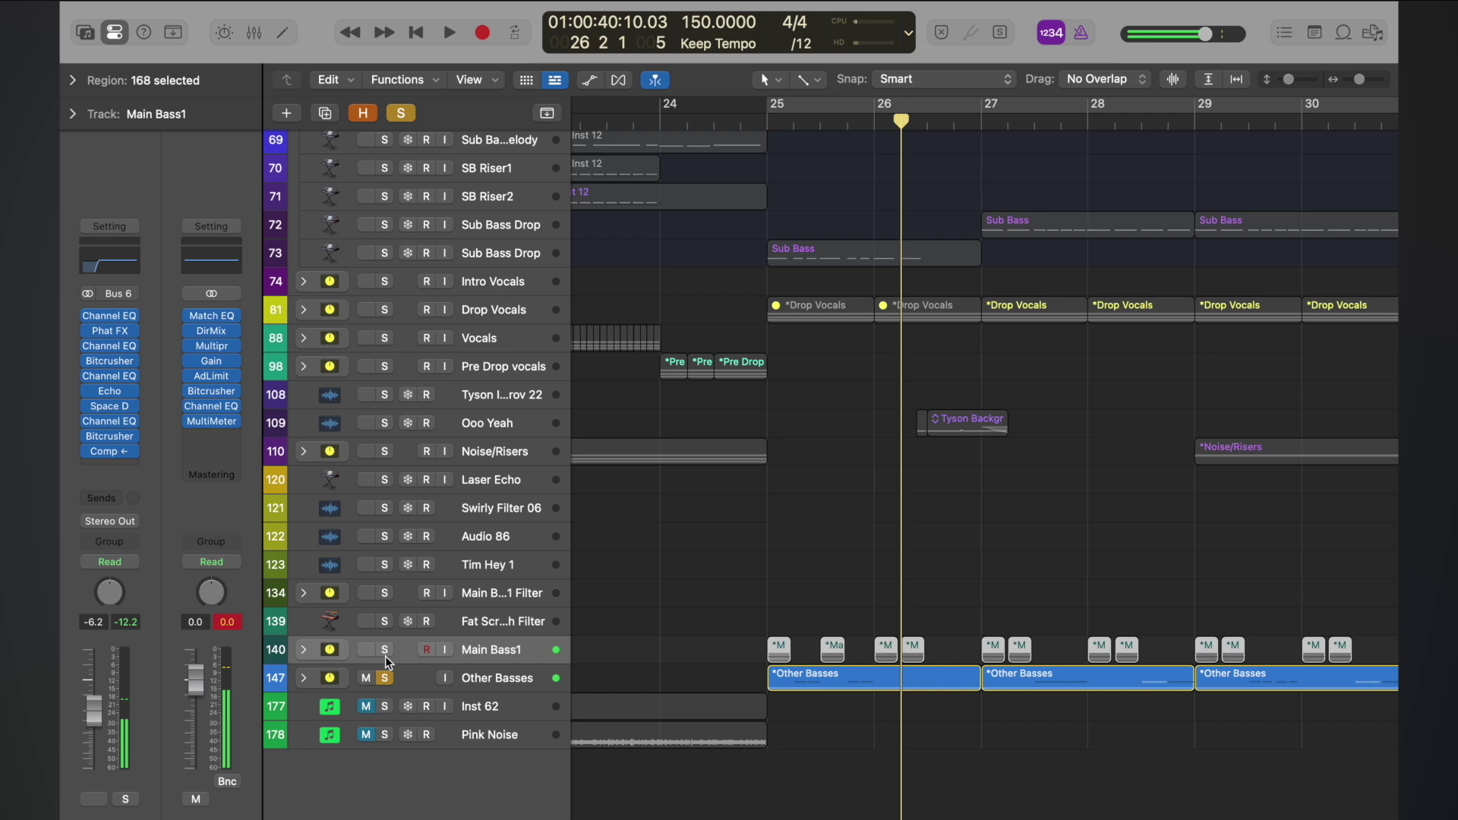
{"action": "left_click", "coordinate": [384, 677]}
{"action": "left_click", "coordinate": [772, 115]}
{"action": "key", "text": "space"}
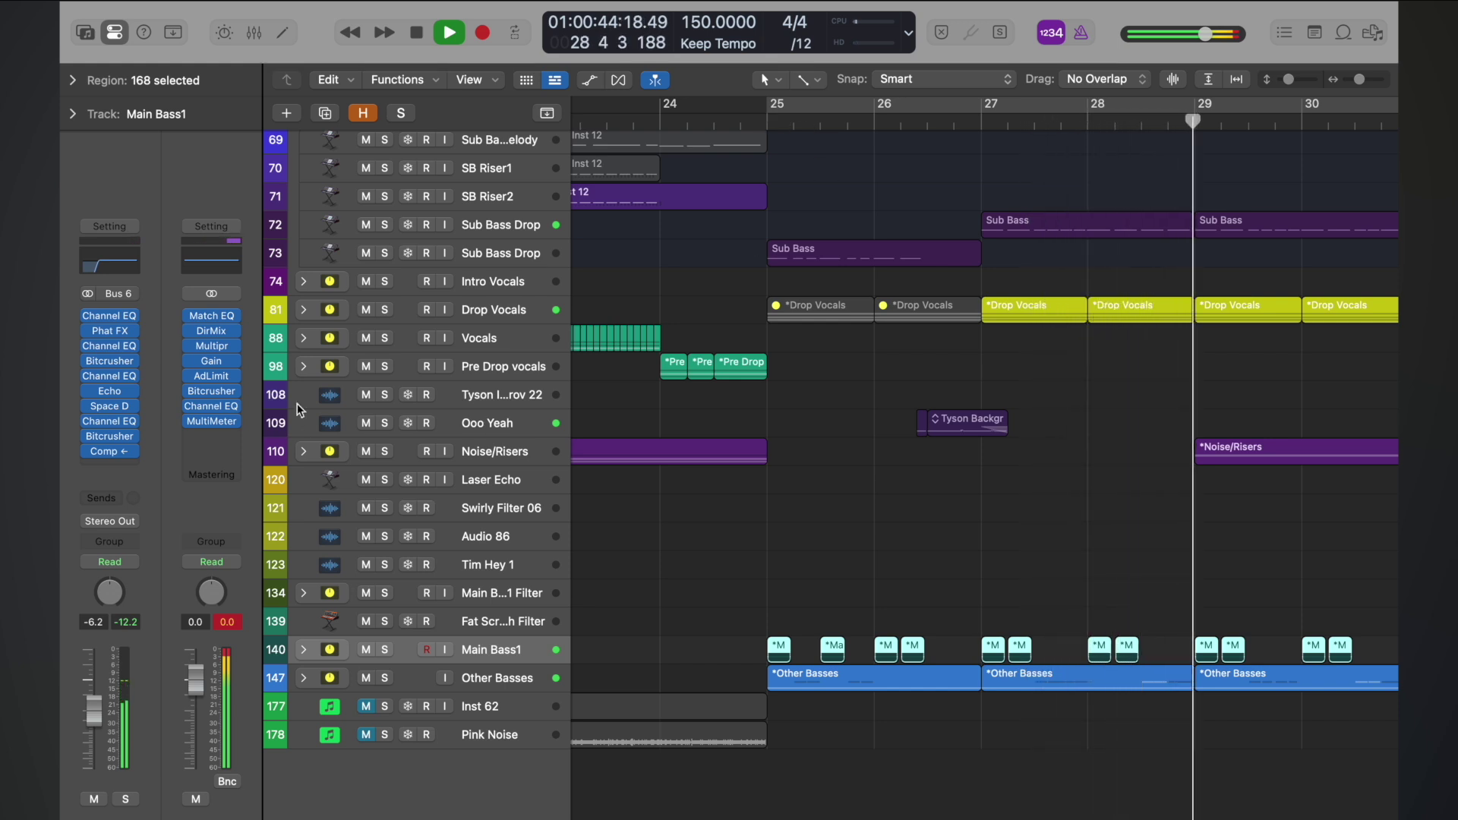
- Raise the Wet level of Main Bass1's Space Designer to -14.5 dB and replay the full mix from bar 25
{"action": "mouse_move", "coordinate": [111, 408]}
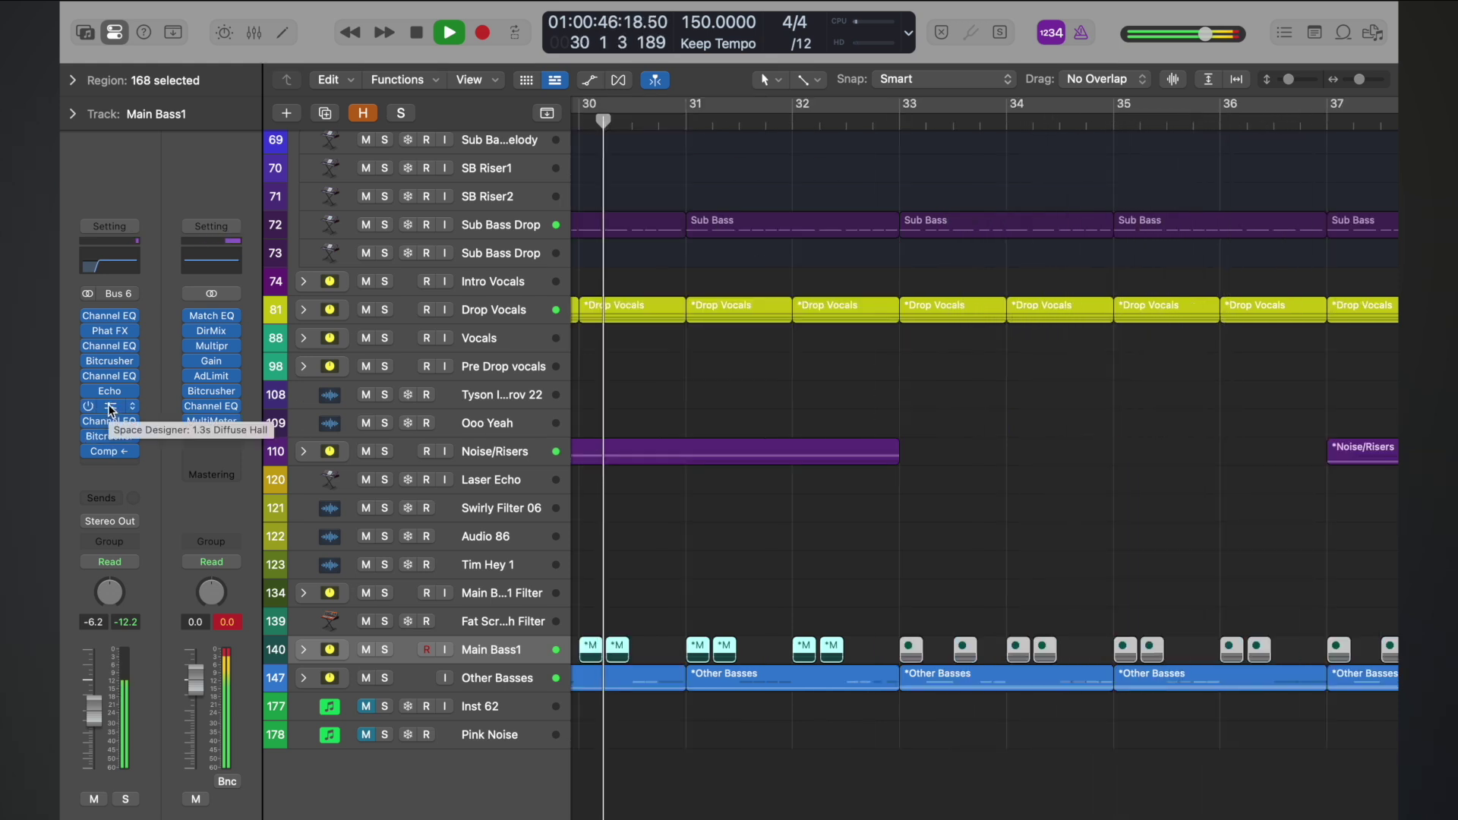
{"action": "left_click", "coordinate": [111, 408]}
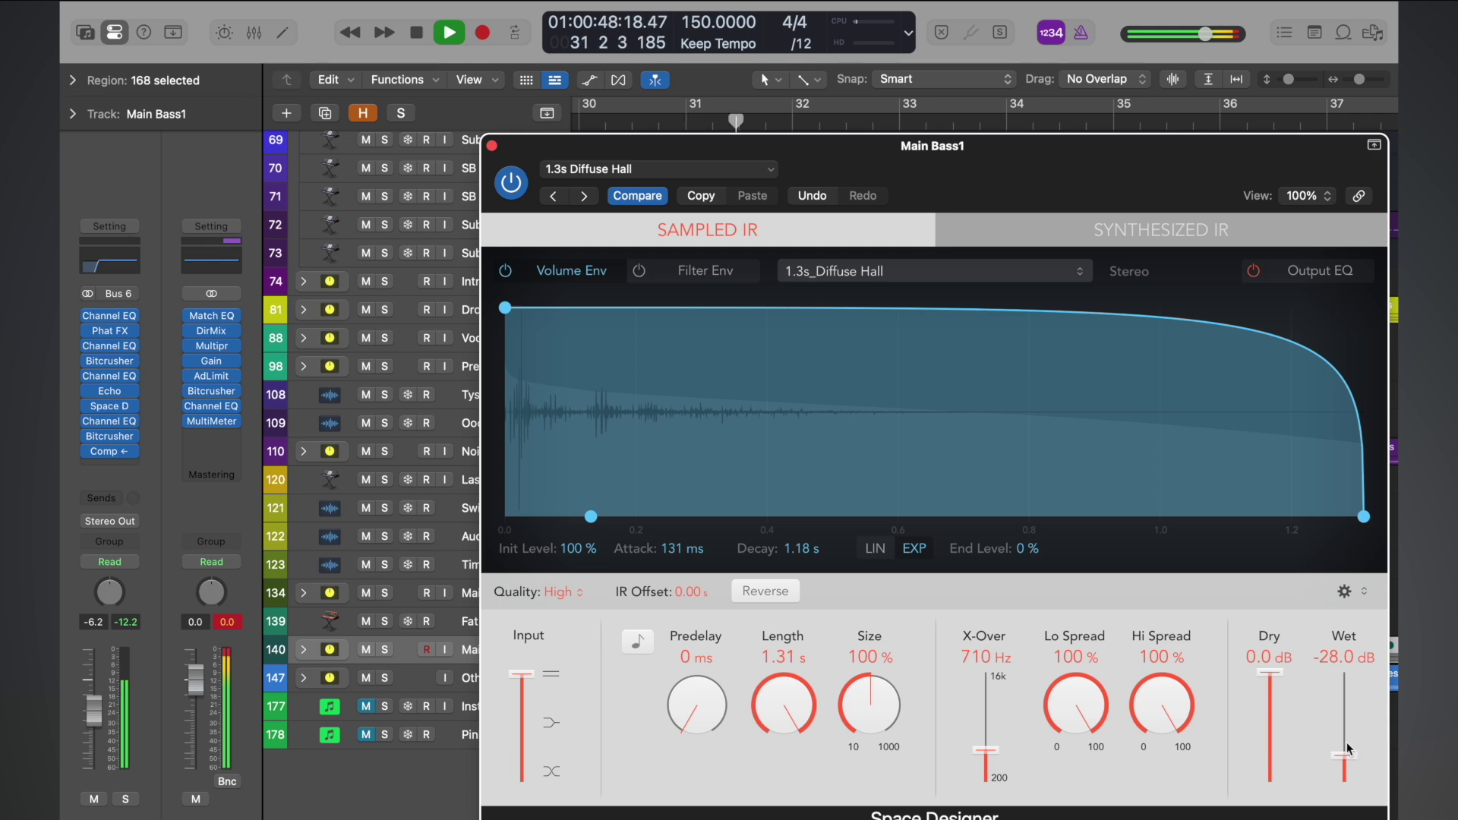
{"action": "left_click_drag", "start_coordinate": [1348, 762], "coordinate": [1352, 742]}
{"action": "key", "text": "space"}
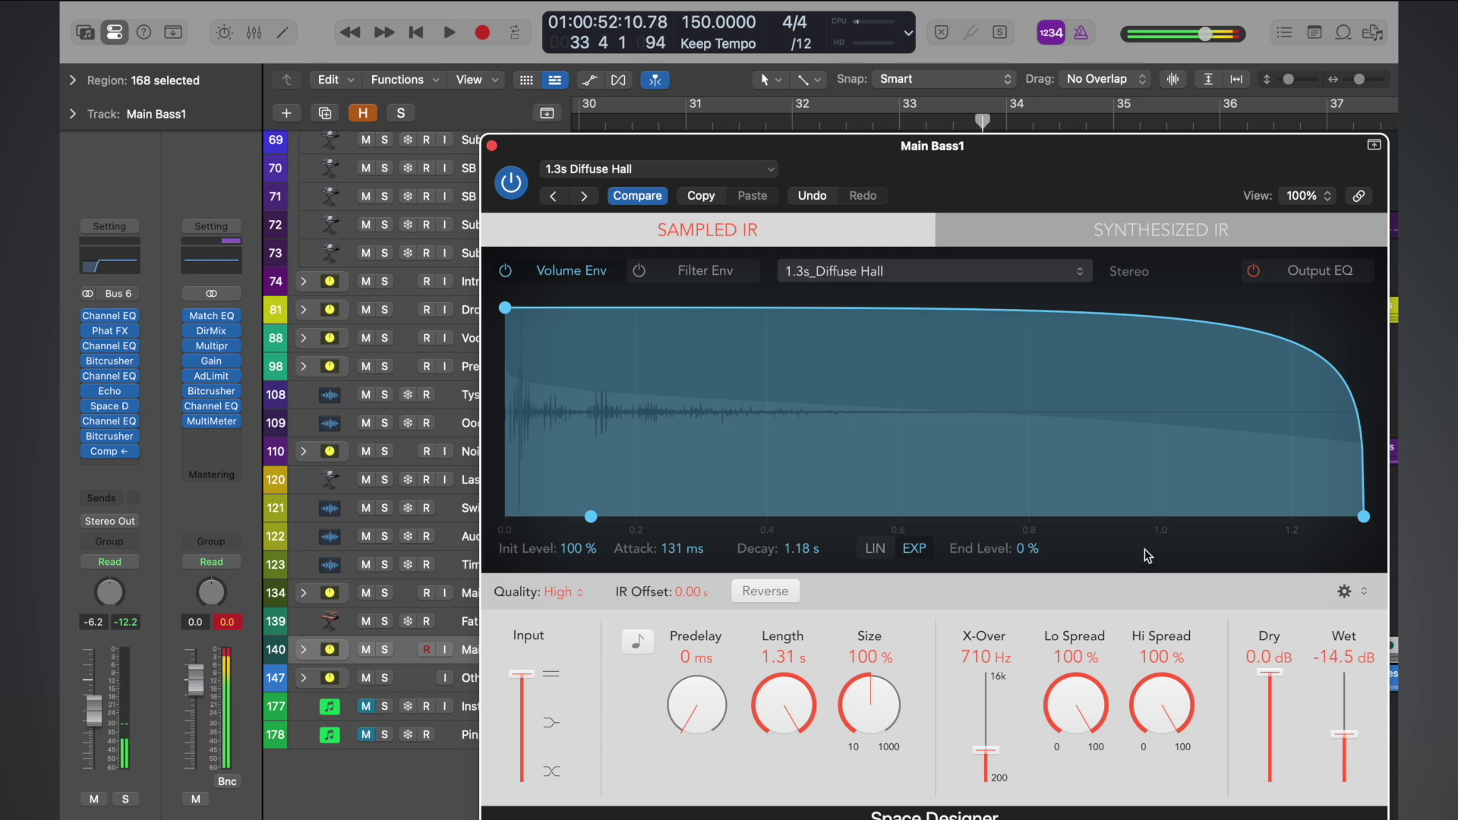
{"action": "left_click_drag", "start_coordinate": [499, 155], "coordinate": [797, 482]}
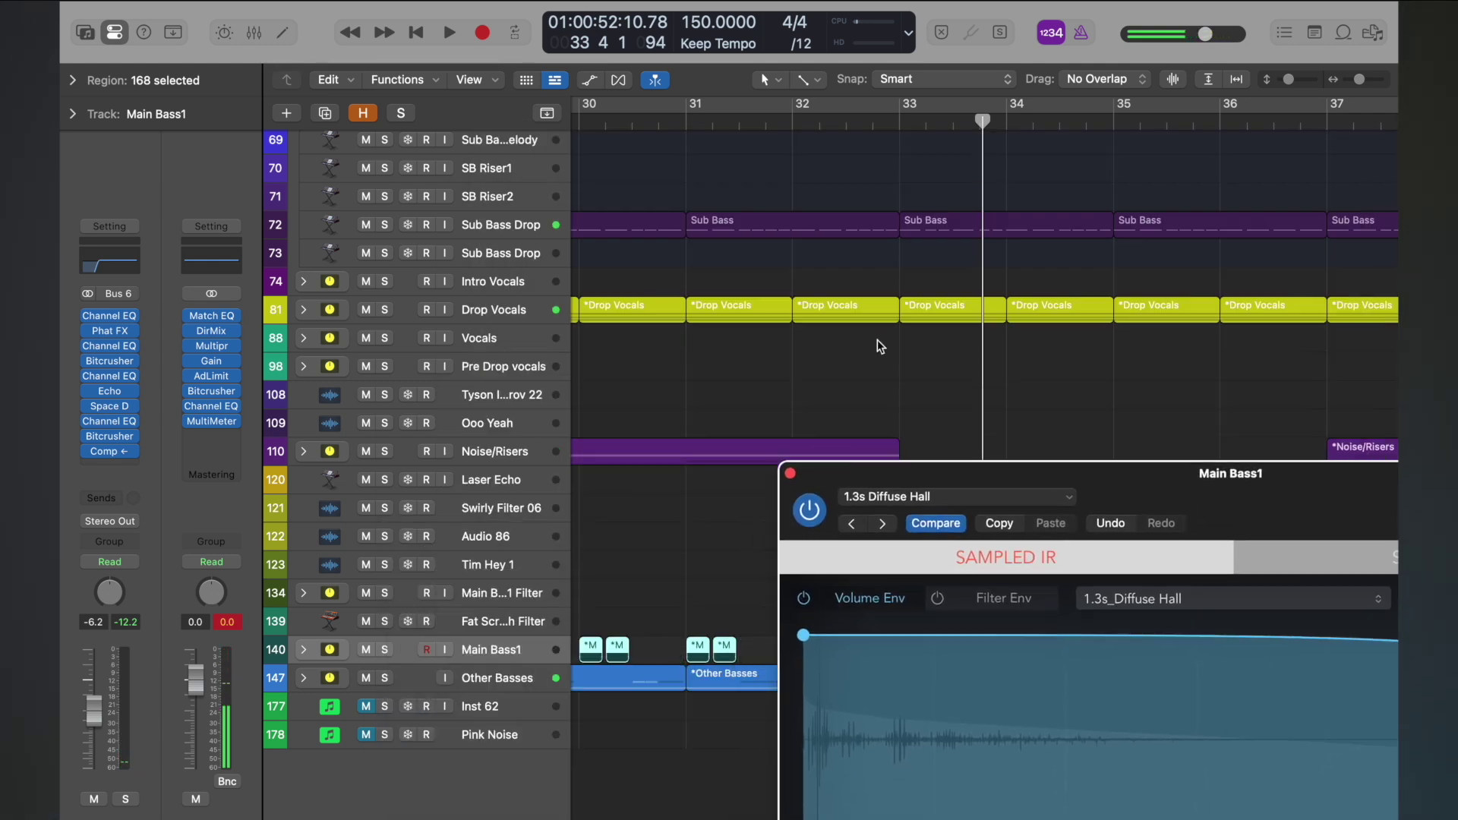
{"action": "scroll", "coordinate": [877, 340], "scroll_direction": "left", "scroll_amount": 1}
{"action": "scroll", "coordinate": [877, 339], "scroll_direction": "down", "scroll_amount": 1}
{"action": "scroll", "coordinate": [877, 340], "scroll_direction": "up", "scroll_amount": 1}
{"action": "scroll", "coordinate": [660, 371], "scroll_direction": "left", "scroll_amount": 6}
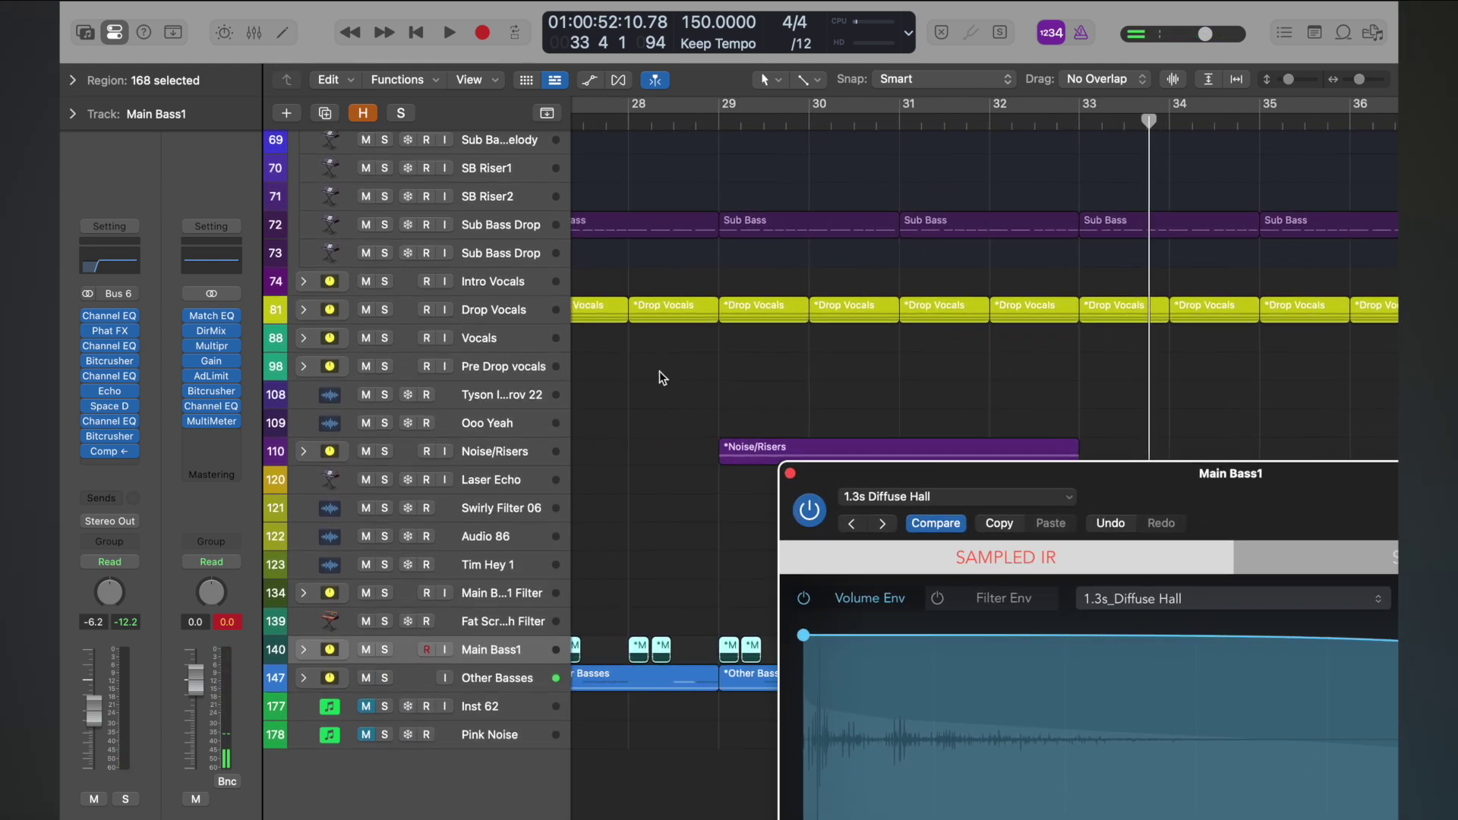
{"action": "scroll", "coordinate": [673, 292], "scroll_direction": "right", "scroll_amount": 2}
{"action": "double_click", "coordinate": [674, 127]}
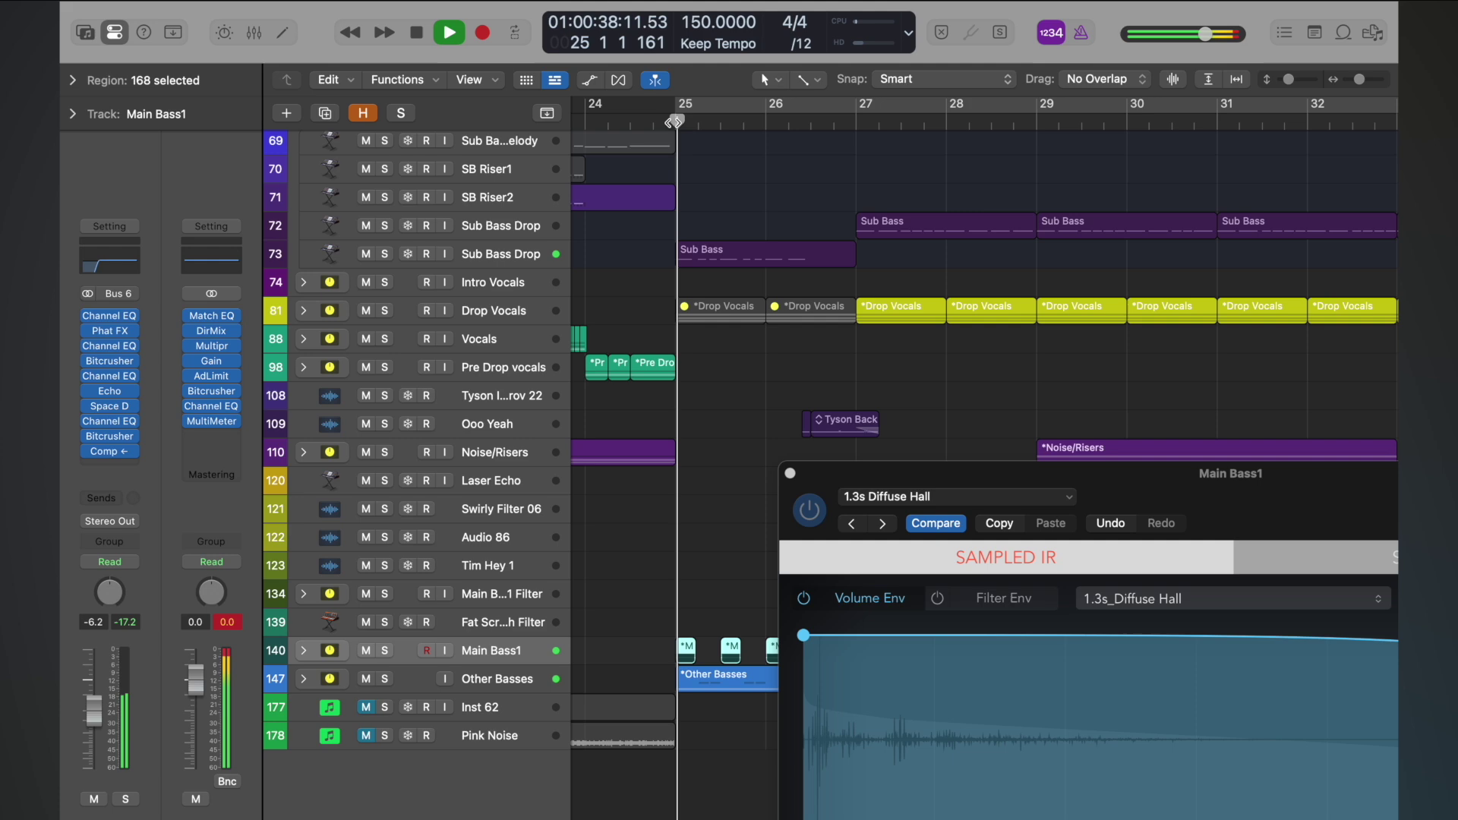
- Lower the Wet level of Main Bass1's Space Designer to -24.0 dB and replay the drop from bar 25
{"action": "left_click_drag", "start_coordinate": [1161, 490], "coordinate": [741, 96]}
{"action": "key", "text": "space"}
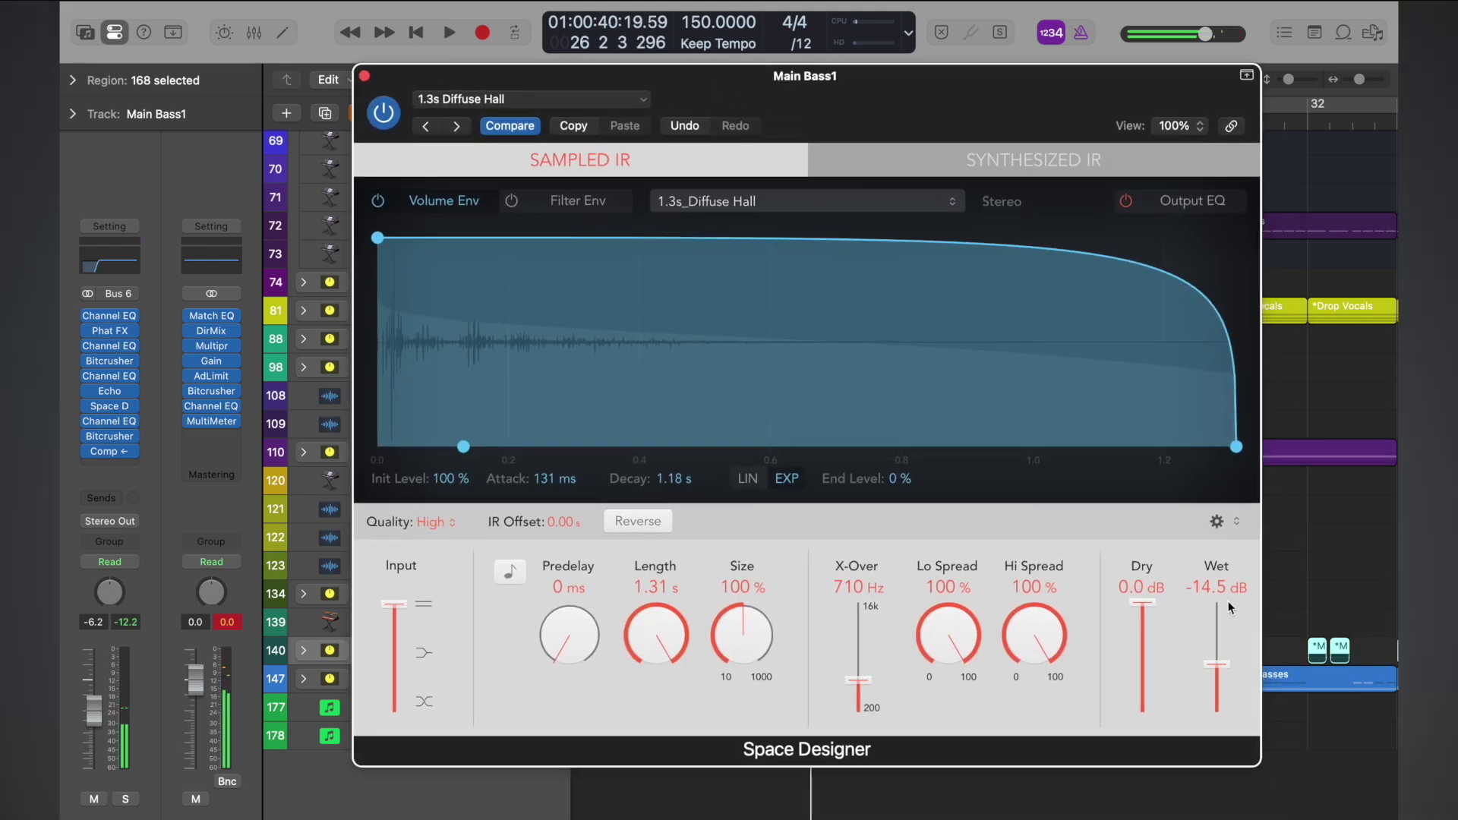
{"action": "left_click_drag", "start_coordinate": [895, 80], "coordinate": [705, 50]}
{"action": "double_click", "coordinate": [676, 116]}
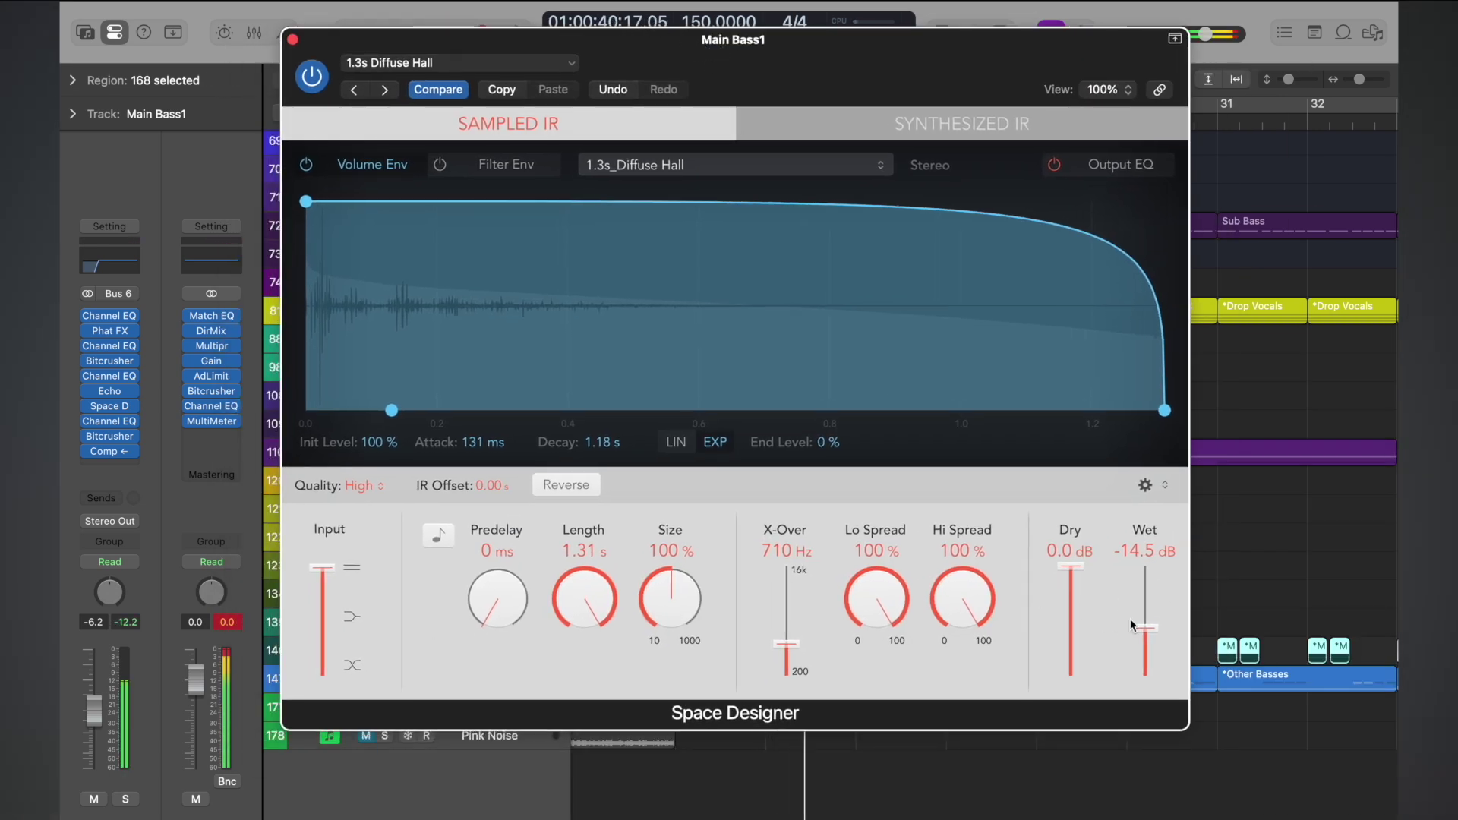
{"action": "left_click_drag", "start_coordinate": [1144, 628], "coordinate": [1147, 646]}
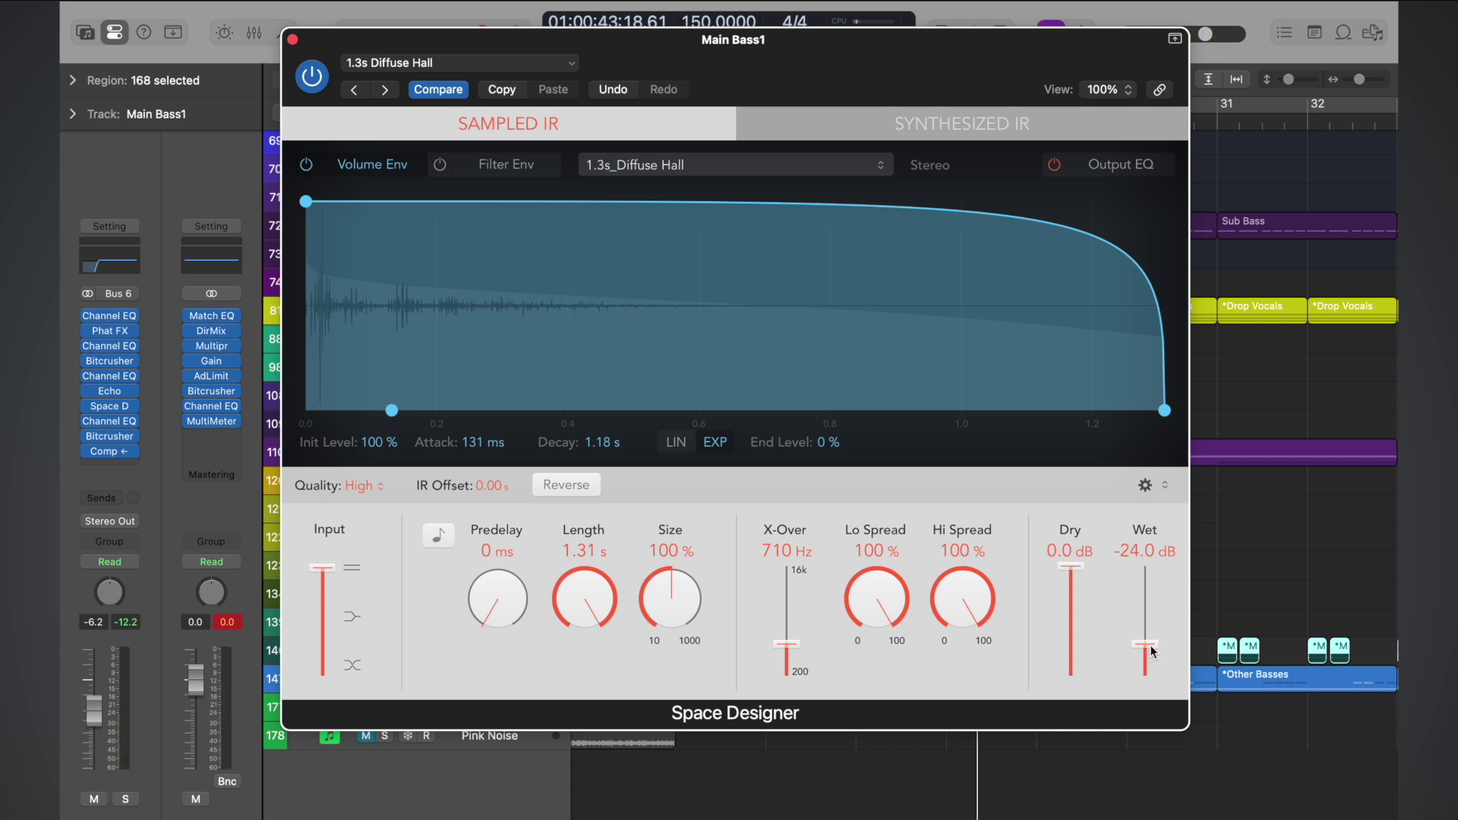
{"action": "left_click_drag", "start_coordinate": [595, 47], "coordinate": [780, 490]}
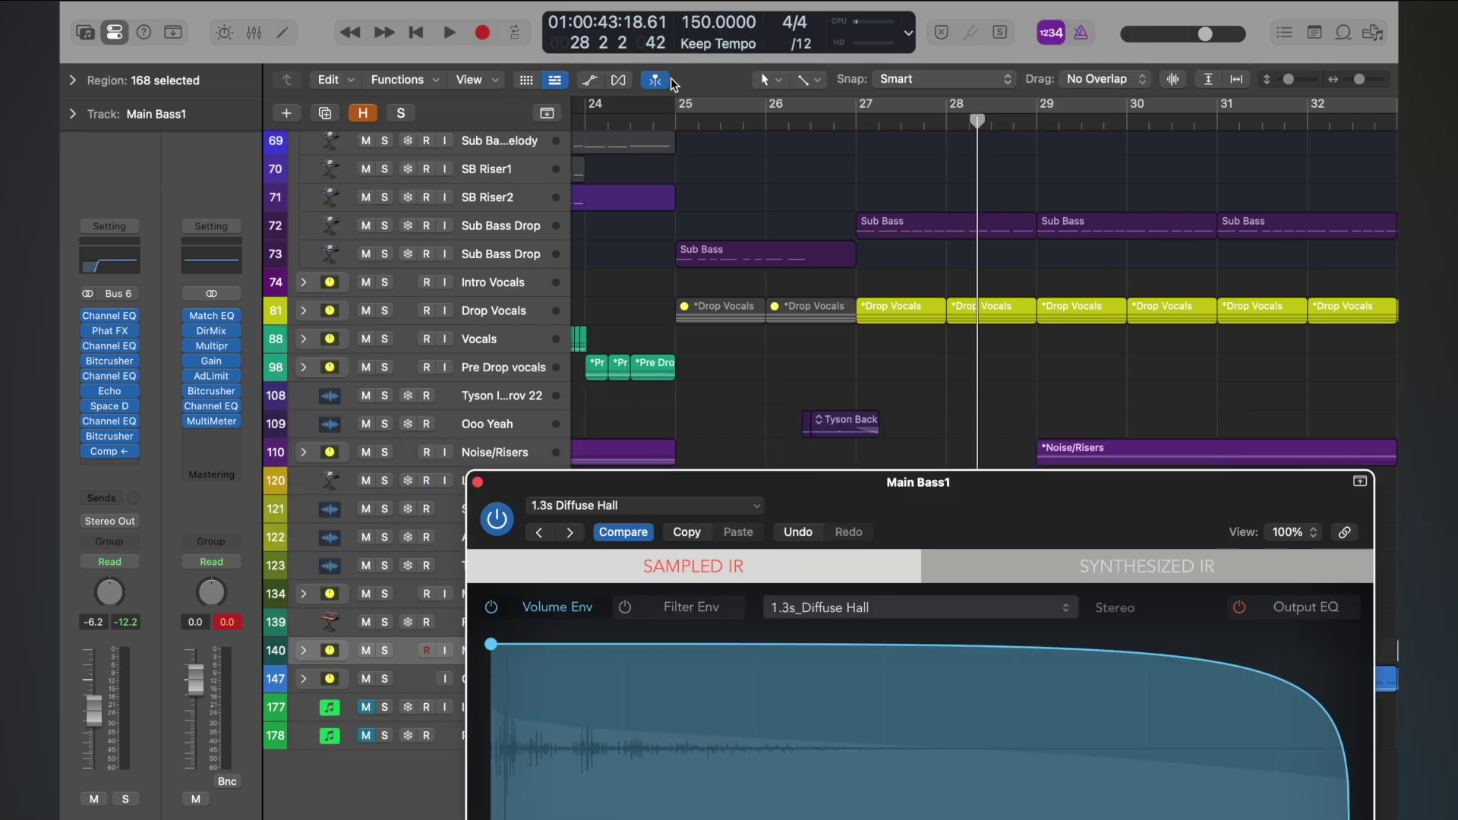
{"action": "left_click", "coordinate": [676, 120]}
{"action": "key", "text": "space"}
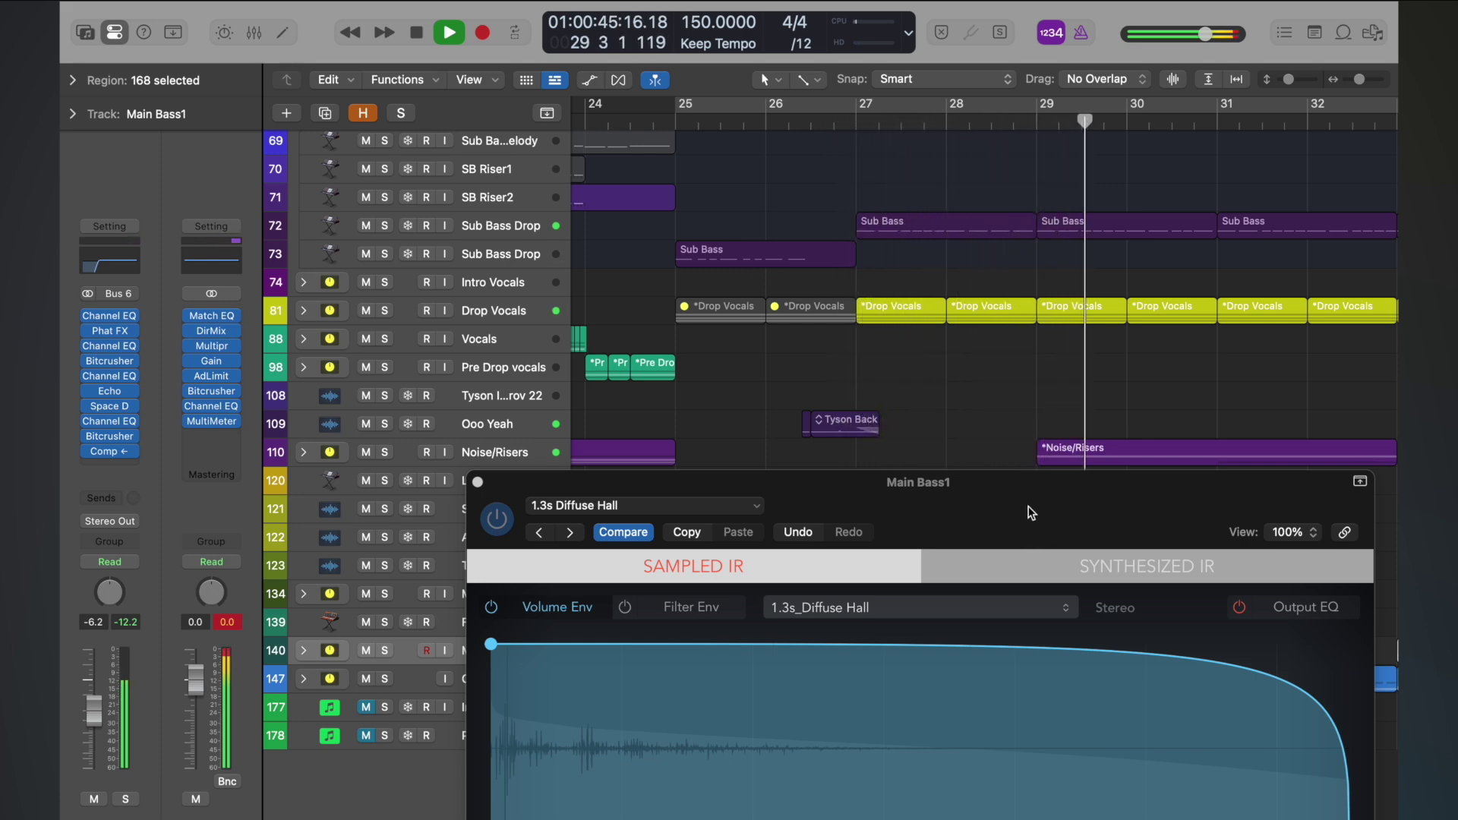
- Set the Wet level of Main Bass1's Space Designer to -26.0 dB, replay the drop from bar 25 and close the plug-in
{"action": "left_click_drag", "start_coordinate": [1030, 513], "coordinate": [922, 117]}
{"action": "key", "text": "space"}
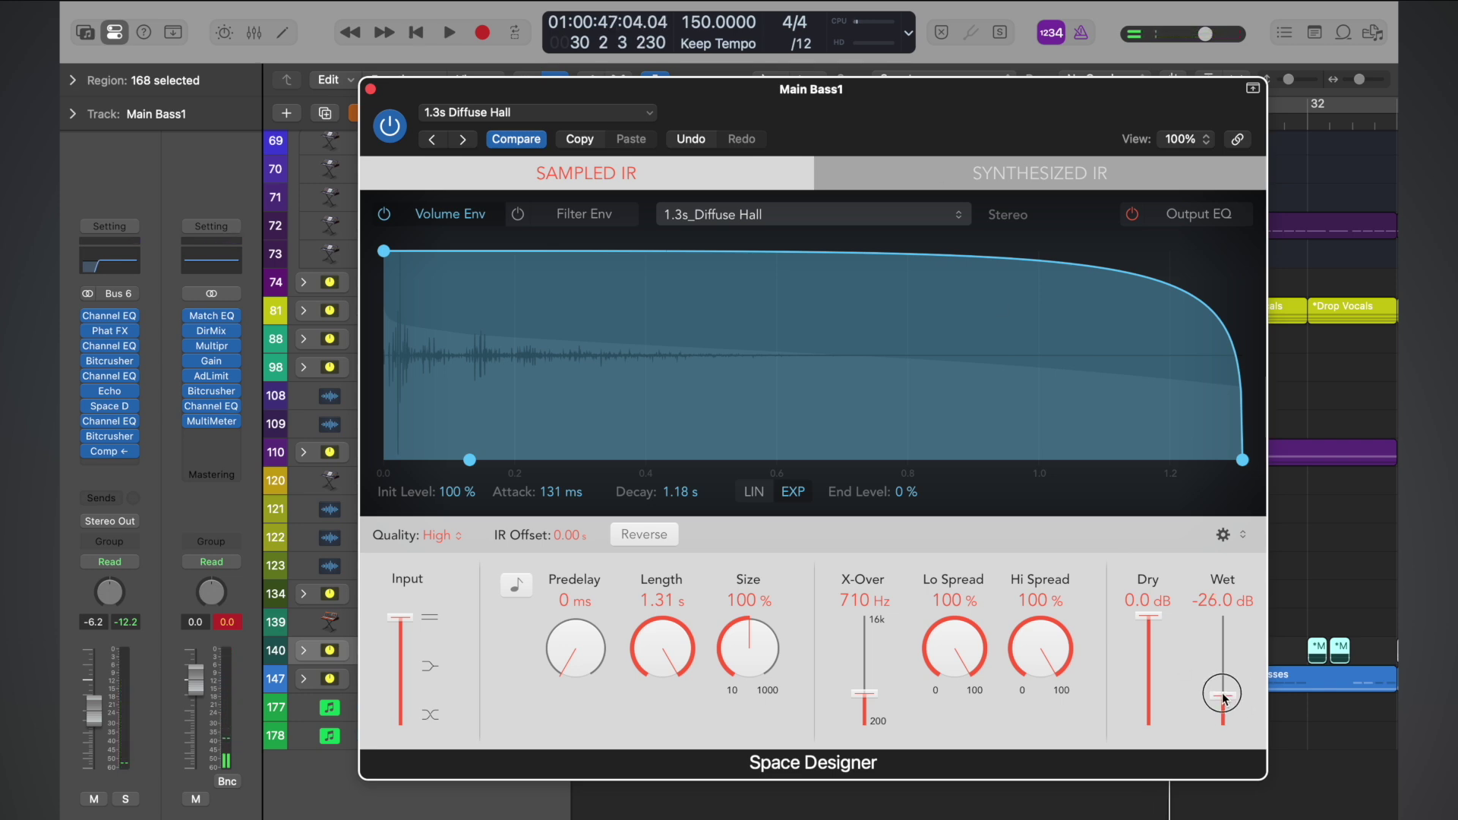
{"action": "left_click_drag", "start_coordinate": [672, 87], "coordinate": [858, 401]}
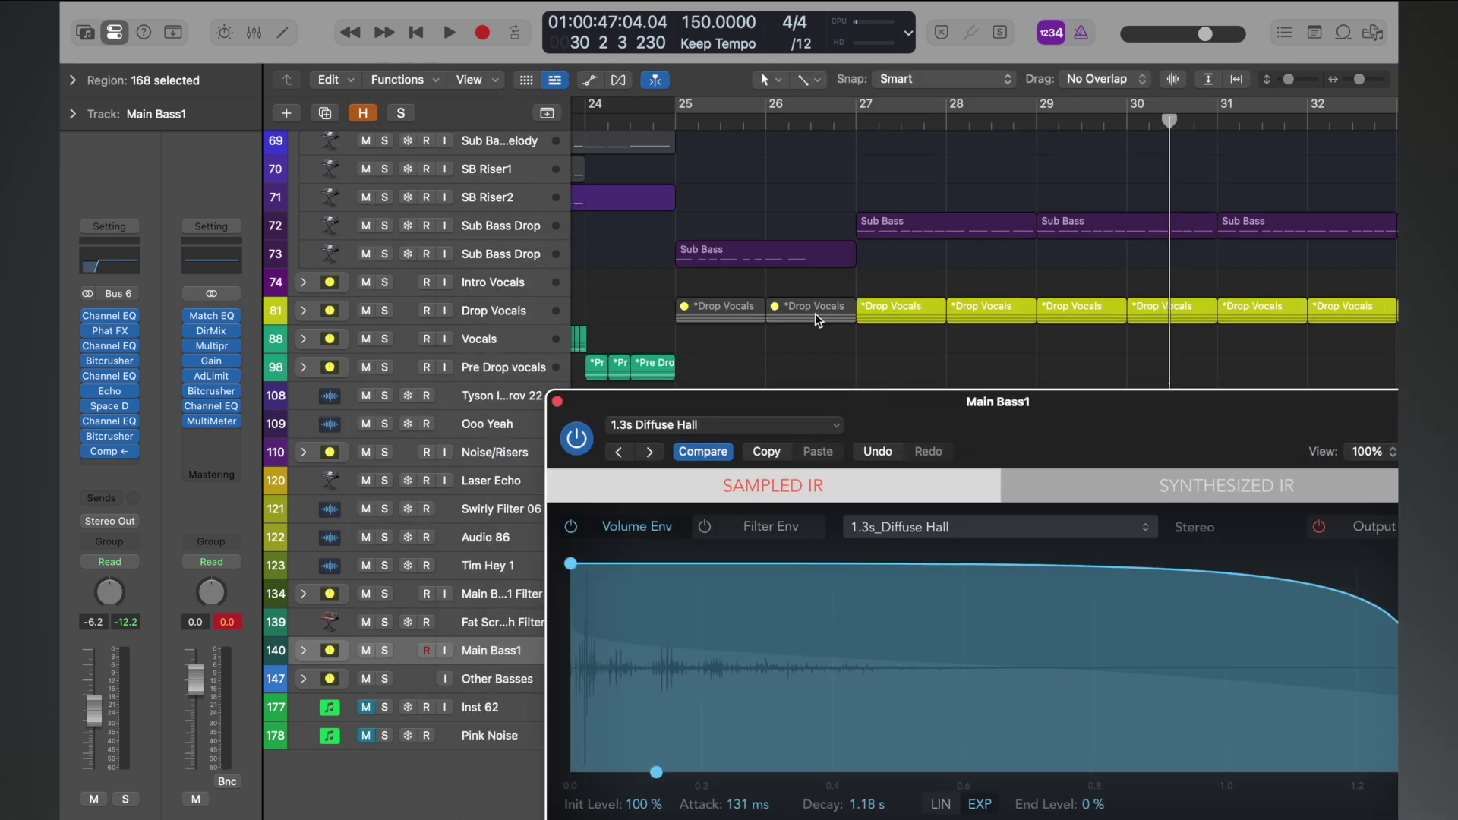
{"action": "left_click", "coordinate": [676, 125]}
{"action": "key", "text": "space"}
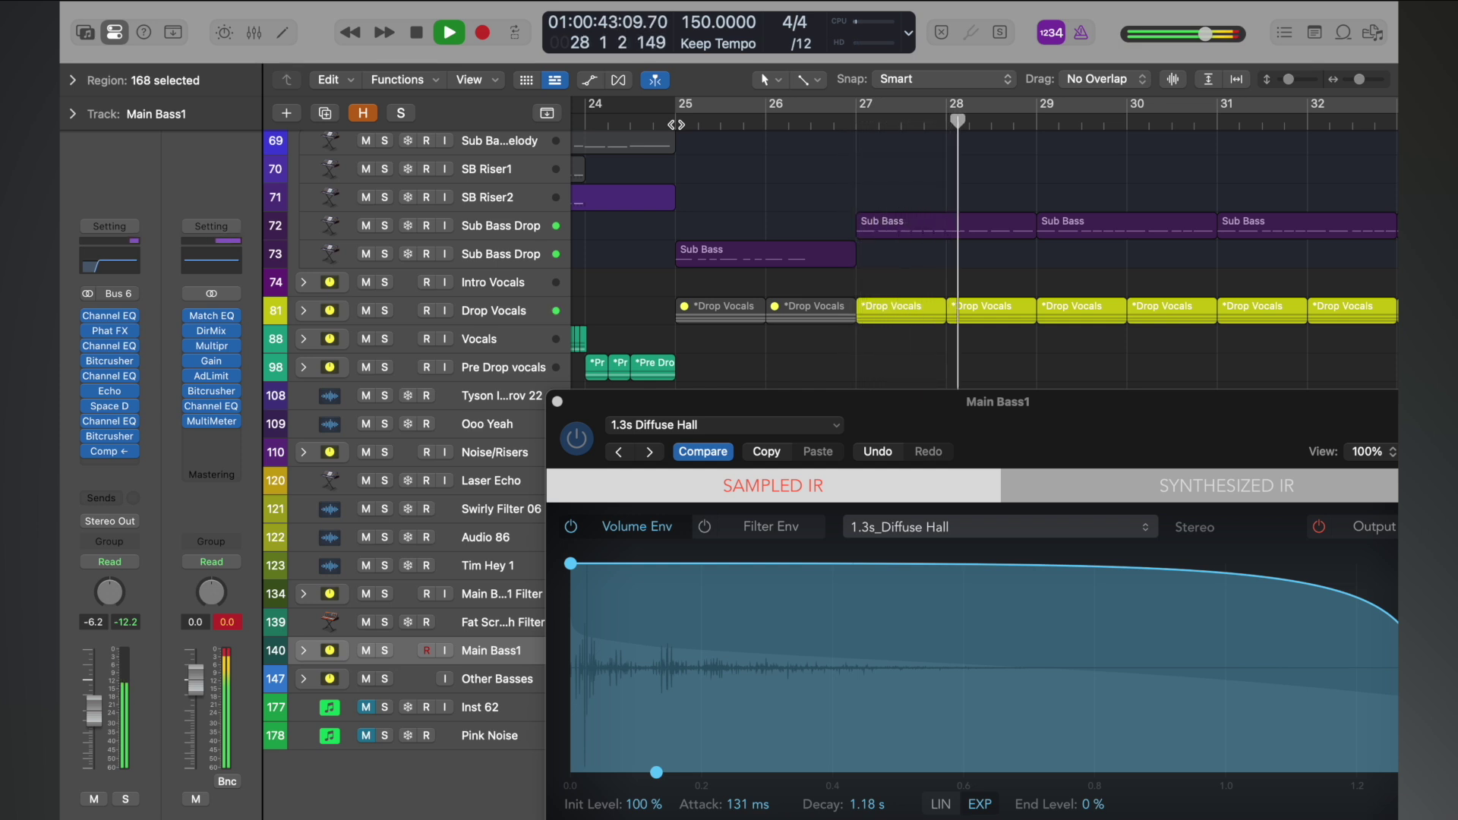
{"action": "left_click", "coordinate": [556, 401]}
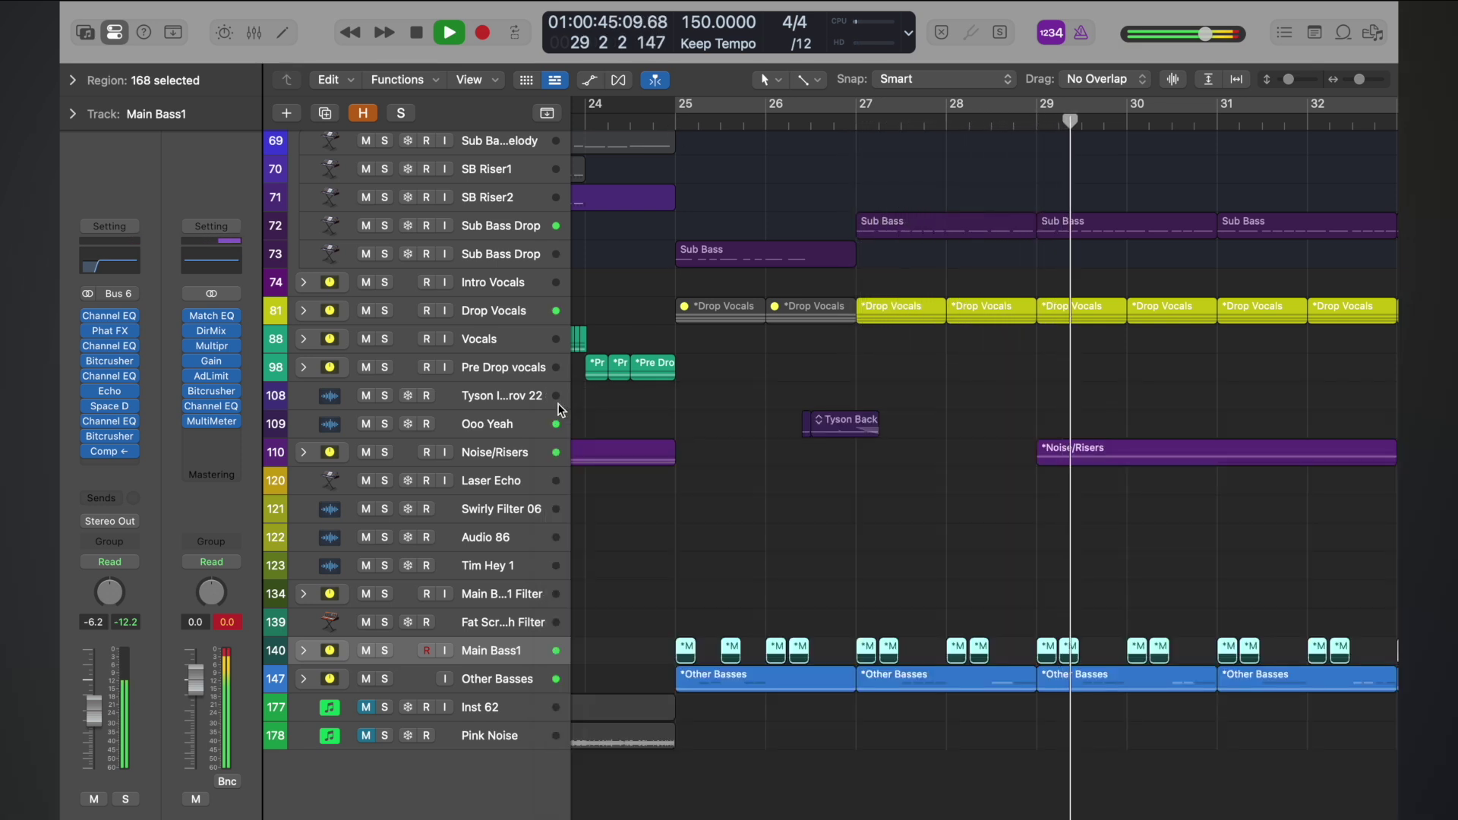
{"action": "key", "text": "space"}
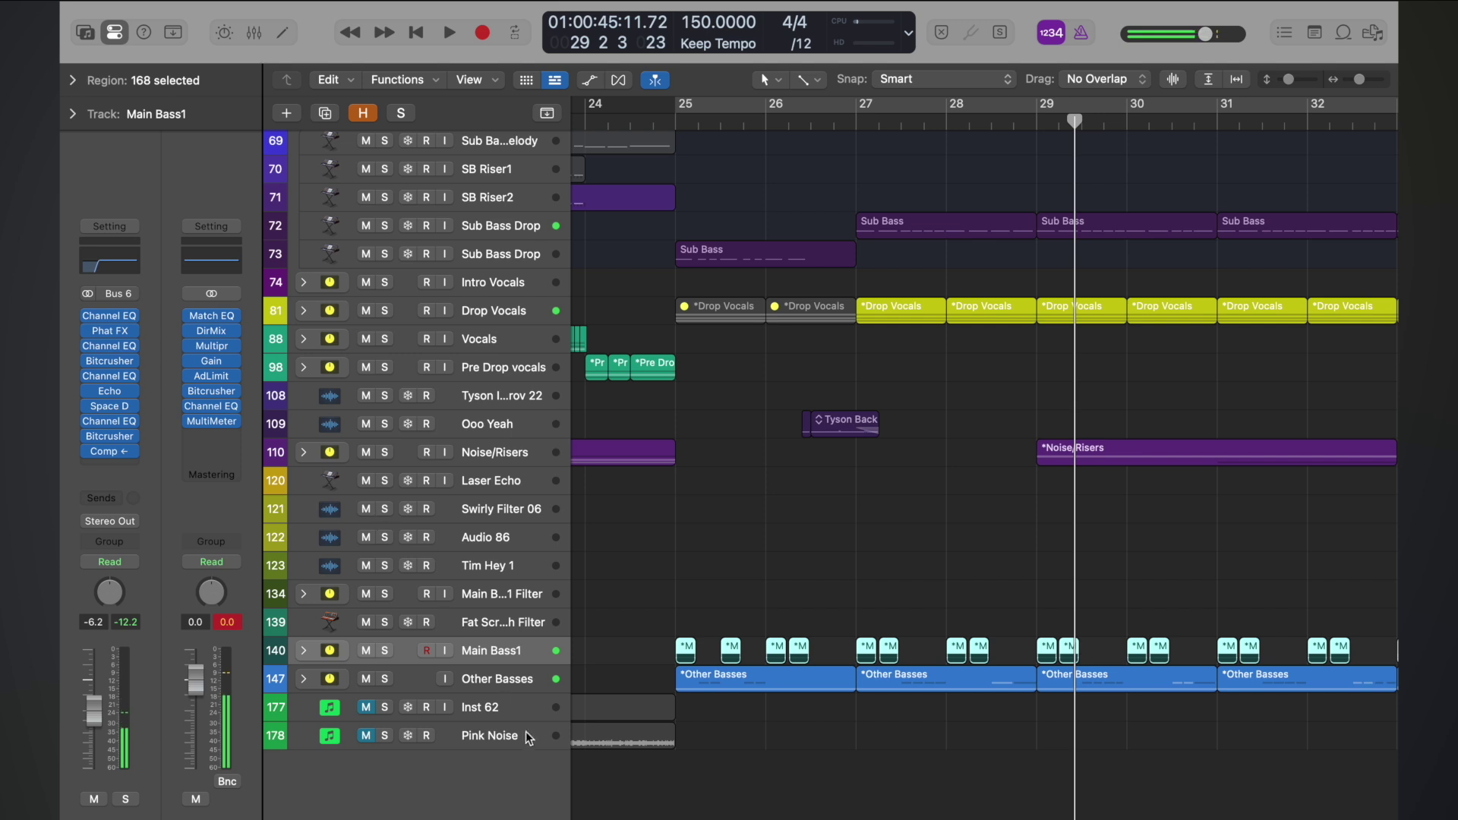
- Solo and select the Other Basses stack and listen to it on its own from bar 25
{"action": "left_click", "coordinate": [385, 679]}
{"action": "left_click", "coordinate": [520, 683]}
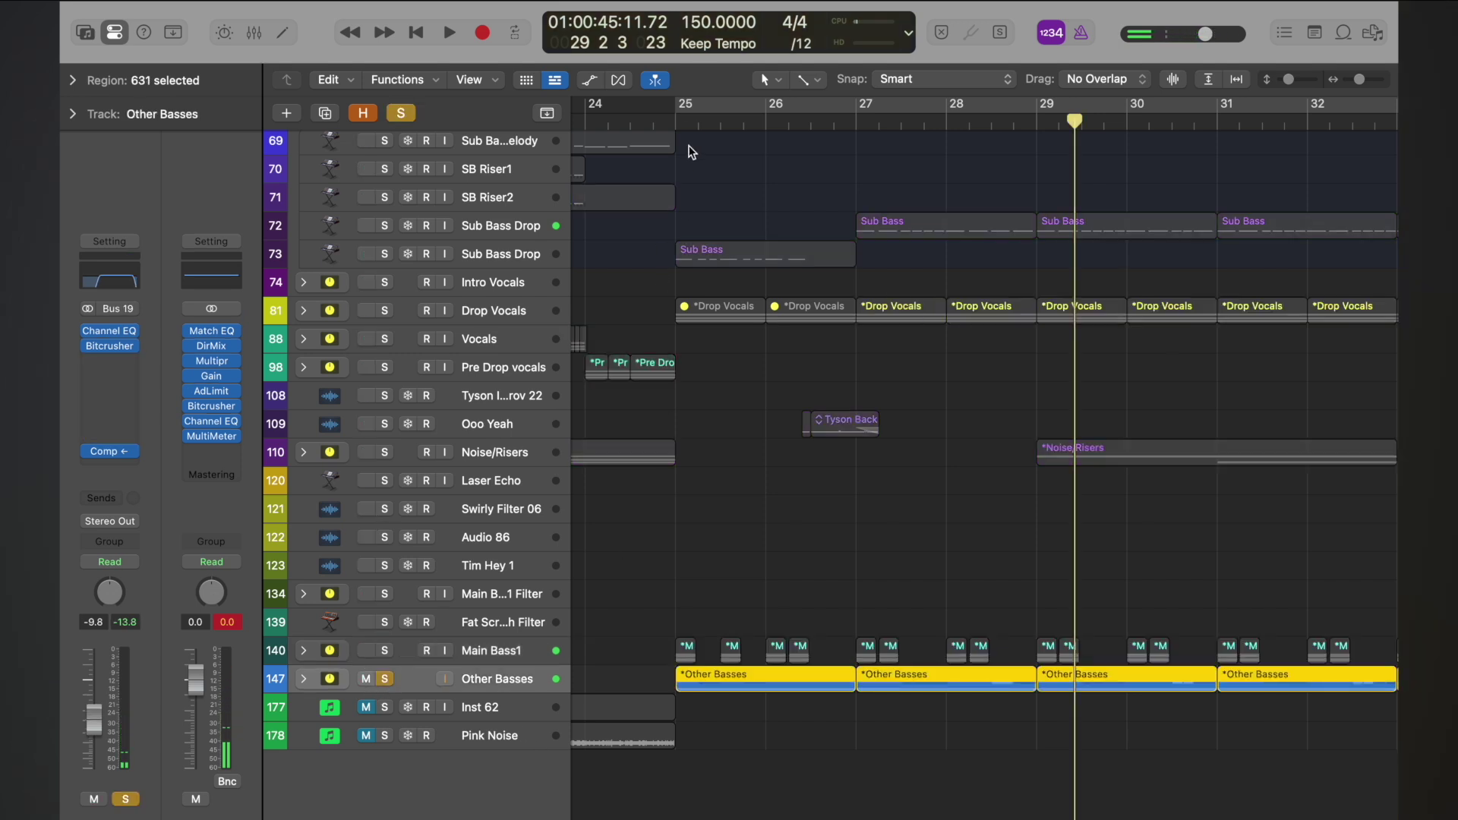
{"action": "left_click", "coordinate": [676, 124]}
{"action": "key", "text": "space"}
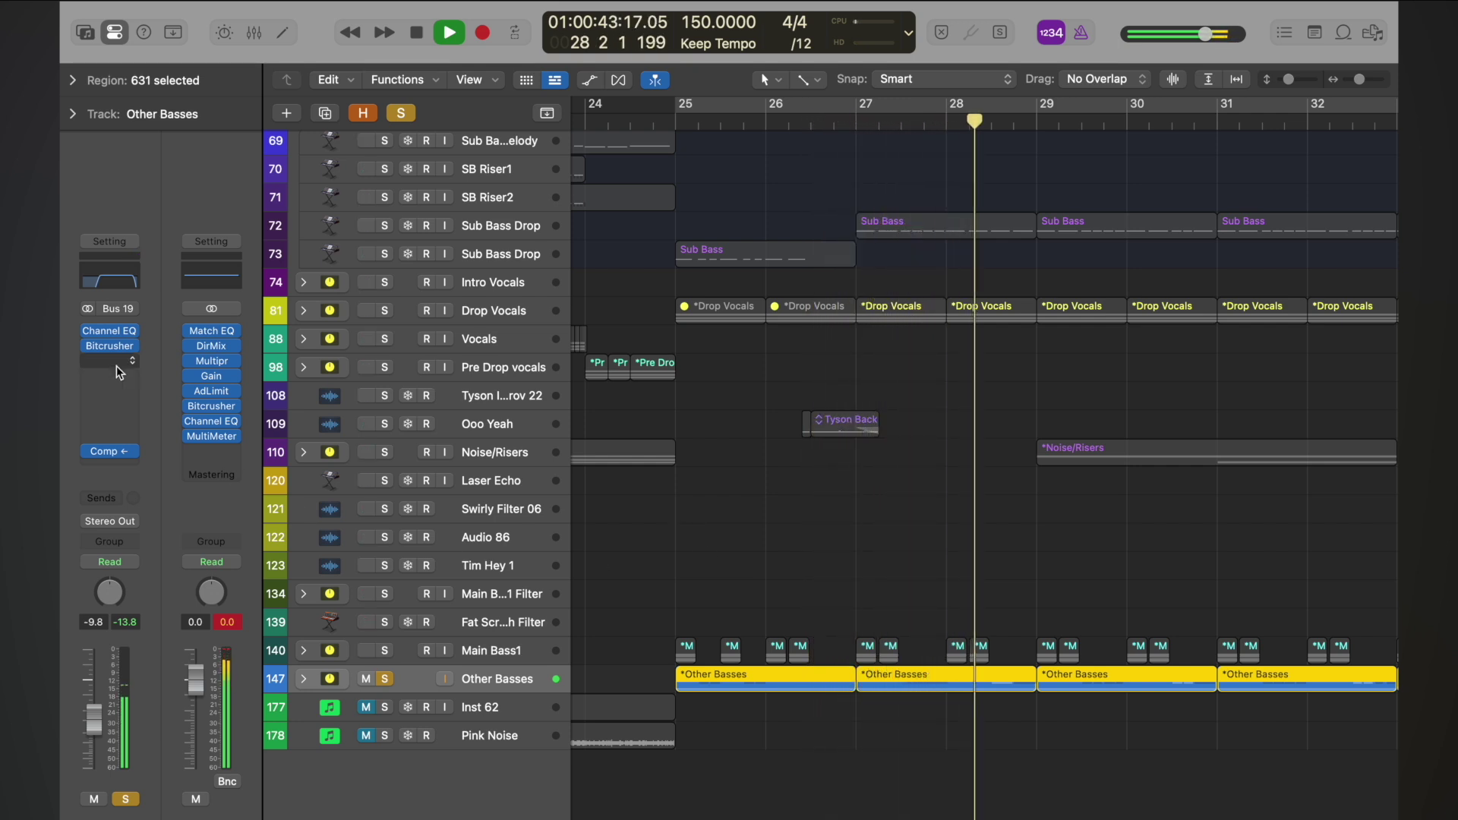
{"action": "key", "text": "space"}
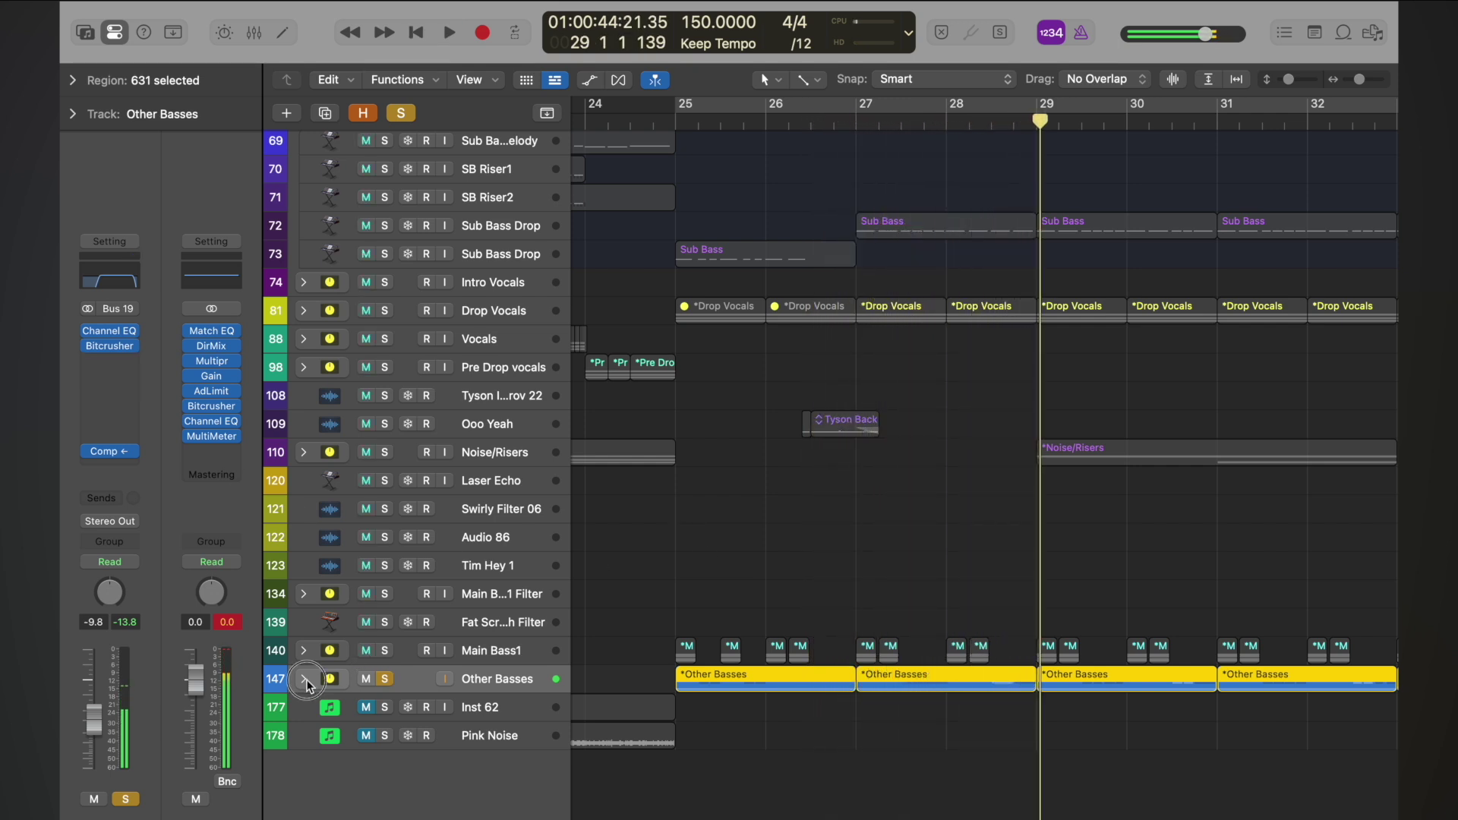
- Expand the Other Basses stack and review the Fat Screech and Arcade Attack Bass channels, finishing on Fat Screech
{"action": "left_click", "coordinate": [303, 678]}
{"action": "scroll", "coordinate": [622, 587], "scroll_direction": "down", "scroll_amount": 8}
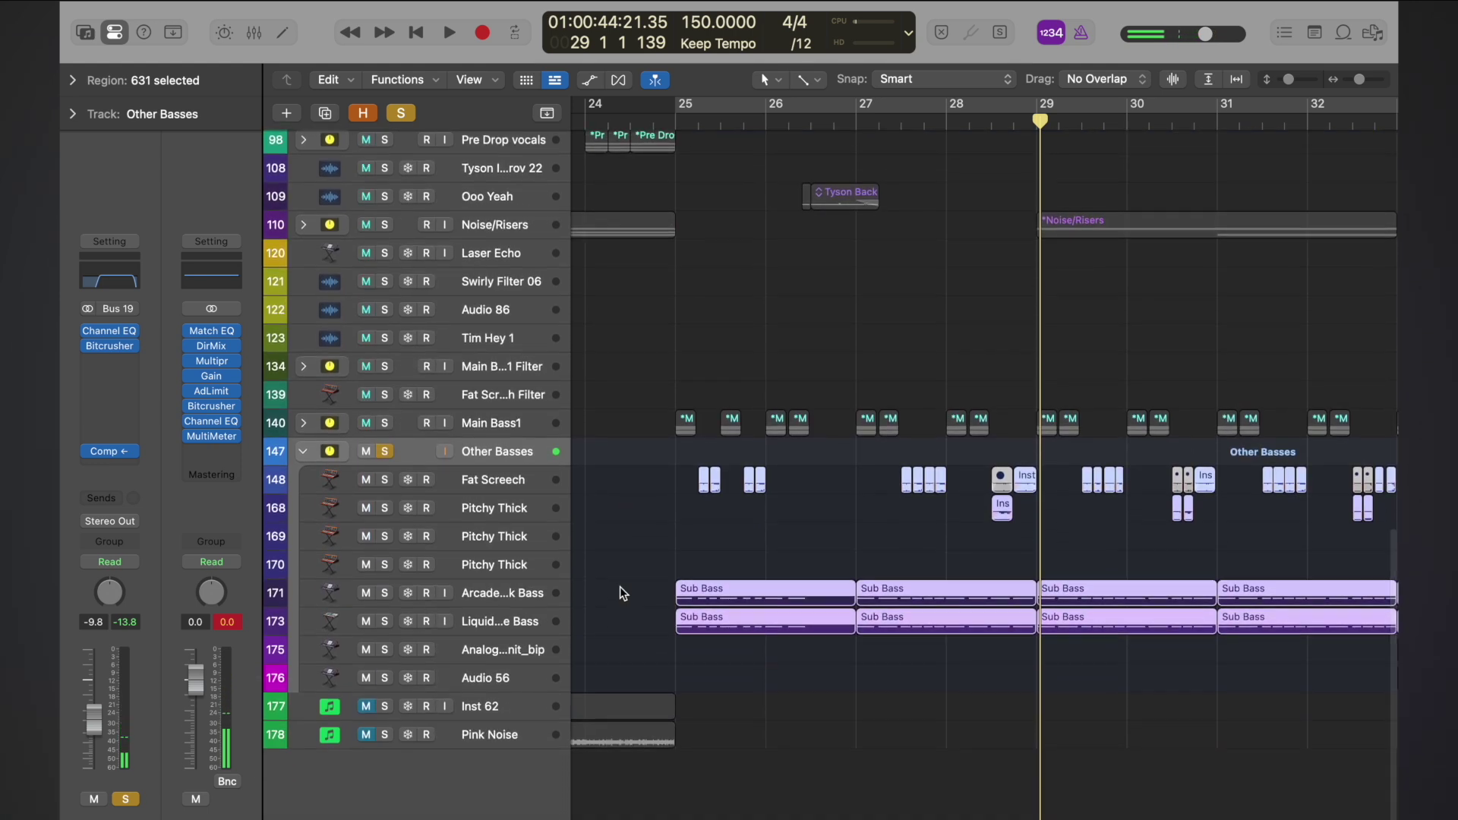
{"action": "left_click", "coordinate": [483, 480]}
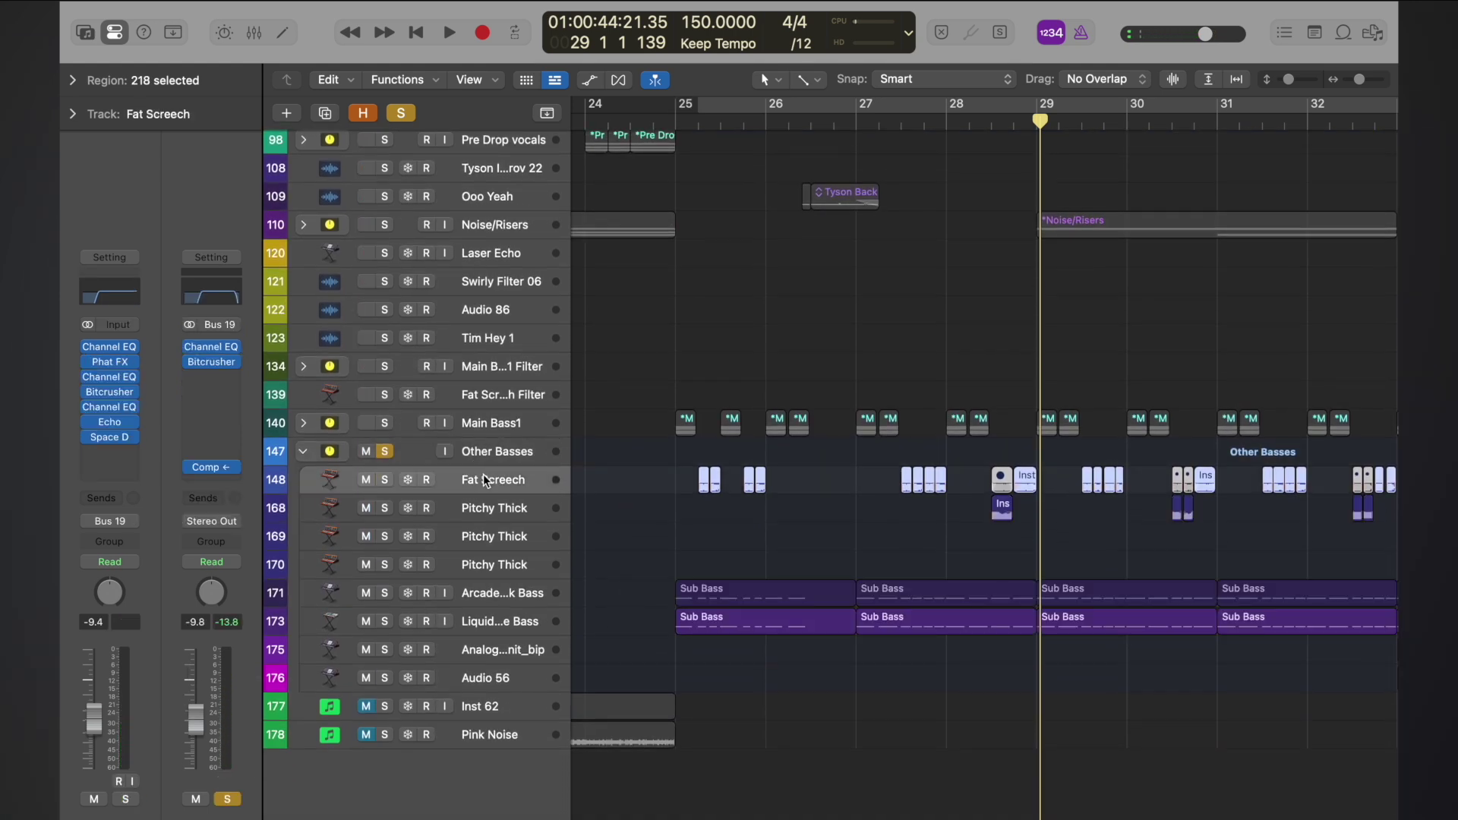
{"action": "left_click", "coordinate": [517, 594]}
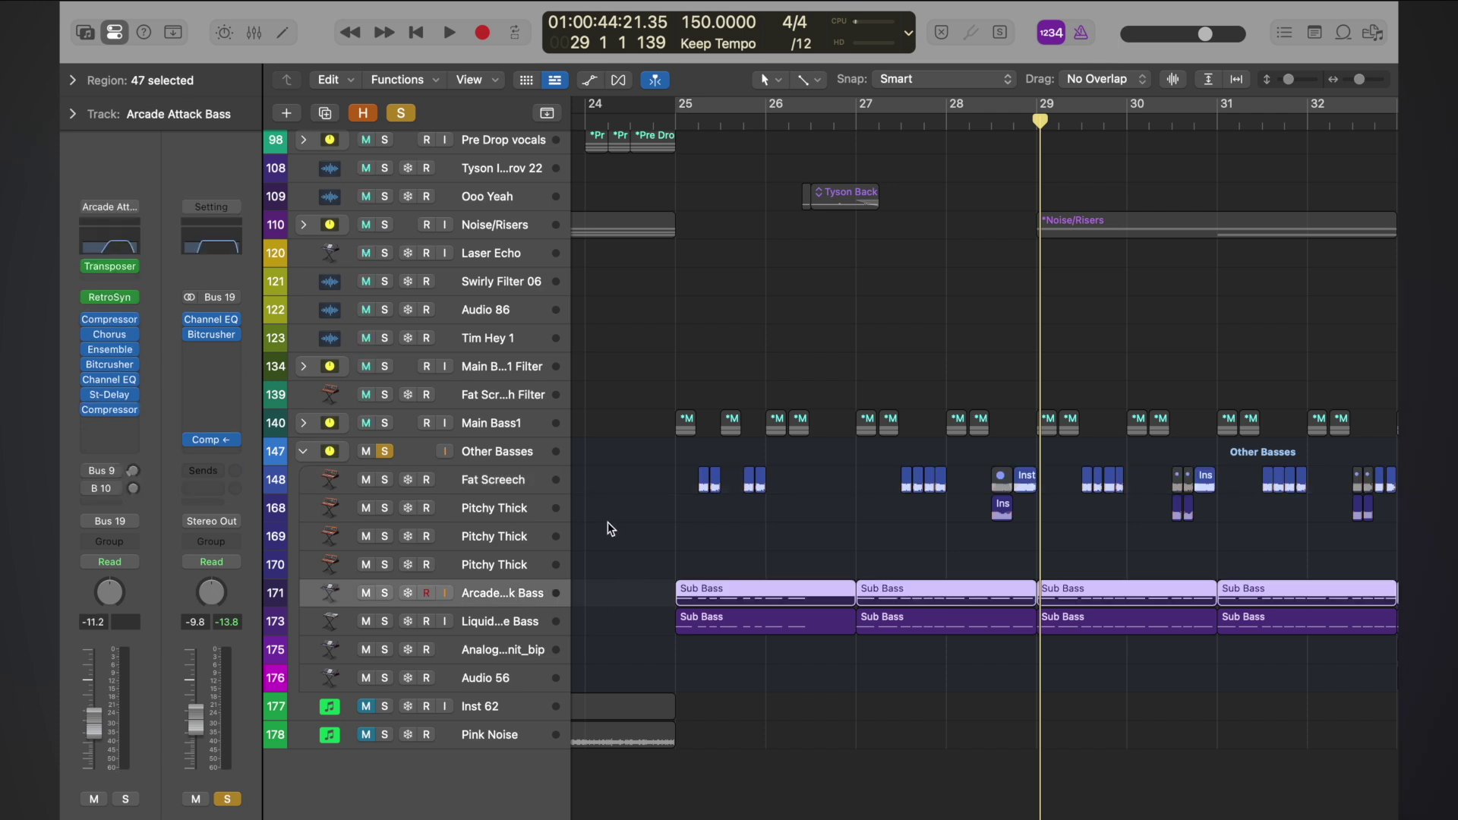
{"action": "left_click", "coordinate": [508, 490]}
{"action": "scroll", "coordinate": [767, 499], "scroll_direction": "down", "scroll_amount": 5}
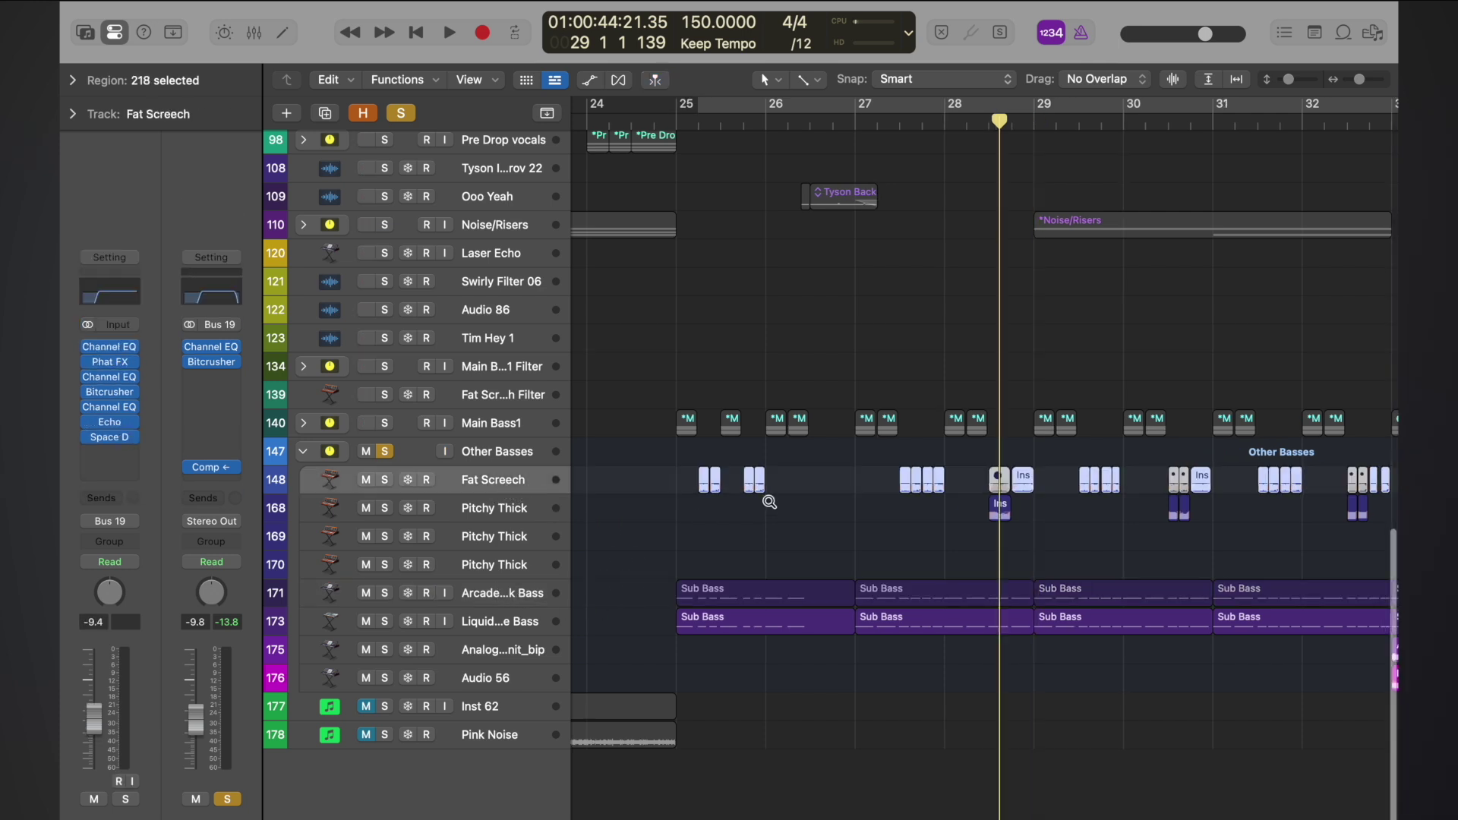
- Solo Fat Screech and the first Pitchy Thick track, and check Pitchy Thick's Echo and Space Designer settings
{"action": "left_click", "coordinate": [384, 510]}
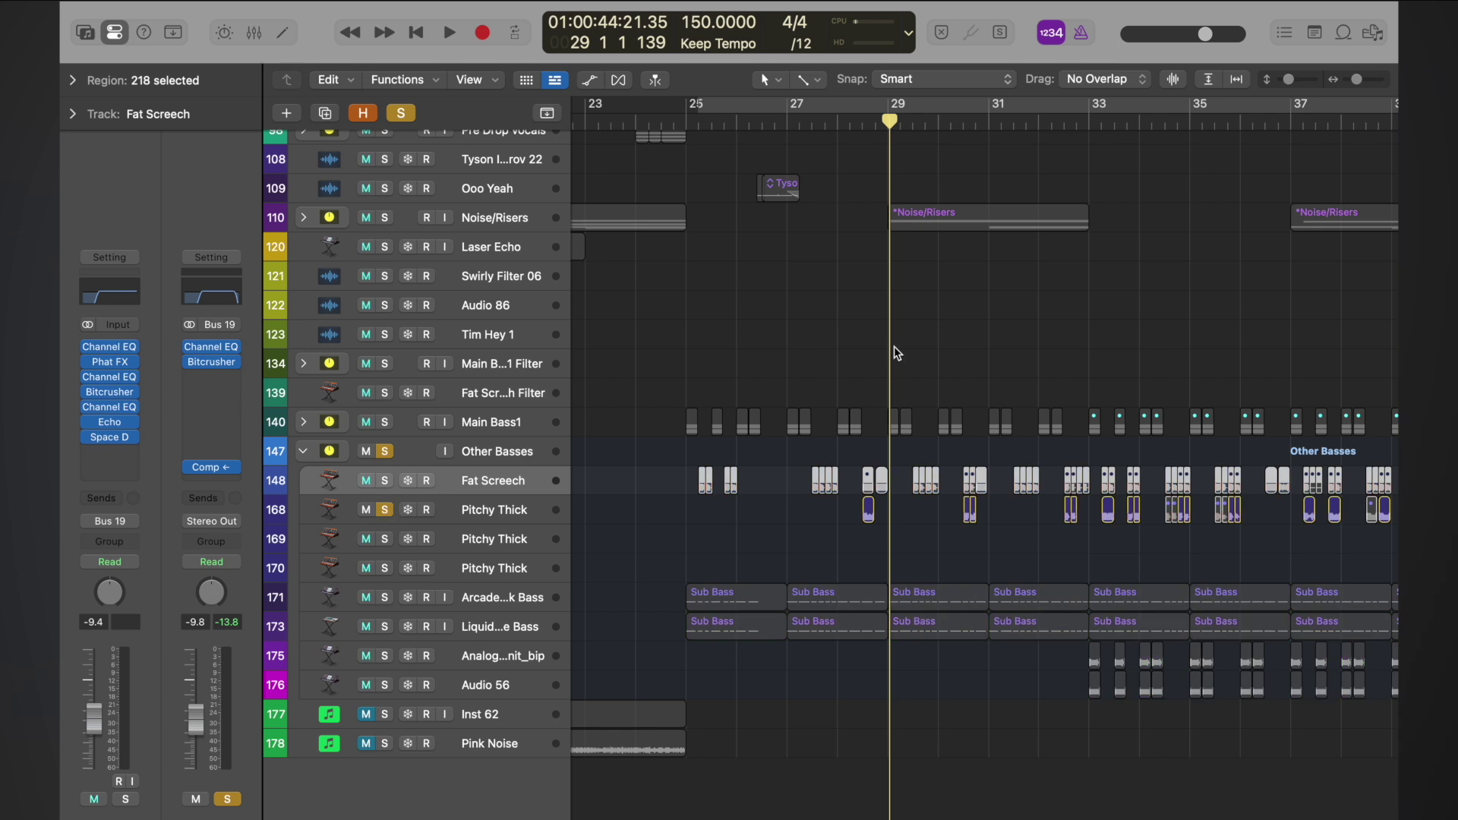
{"action": "scroll", "coordinate": [895, 297], "scroll_direction": "up", "scroll_amount": 5}
{"action": "left_click", "coordinate": [384, 481]}
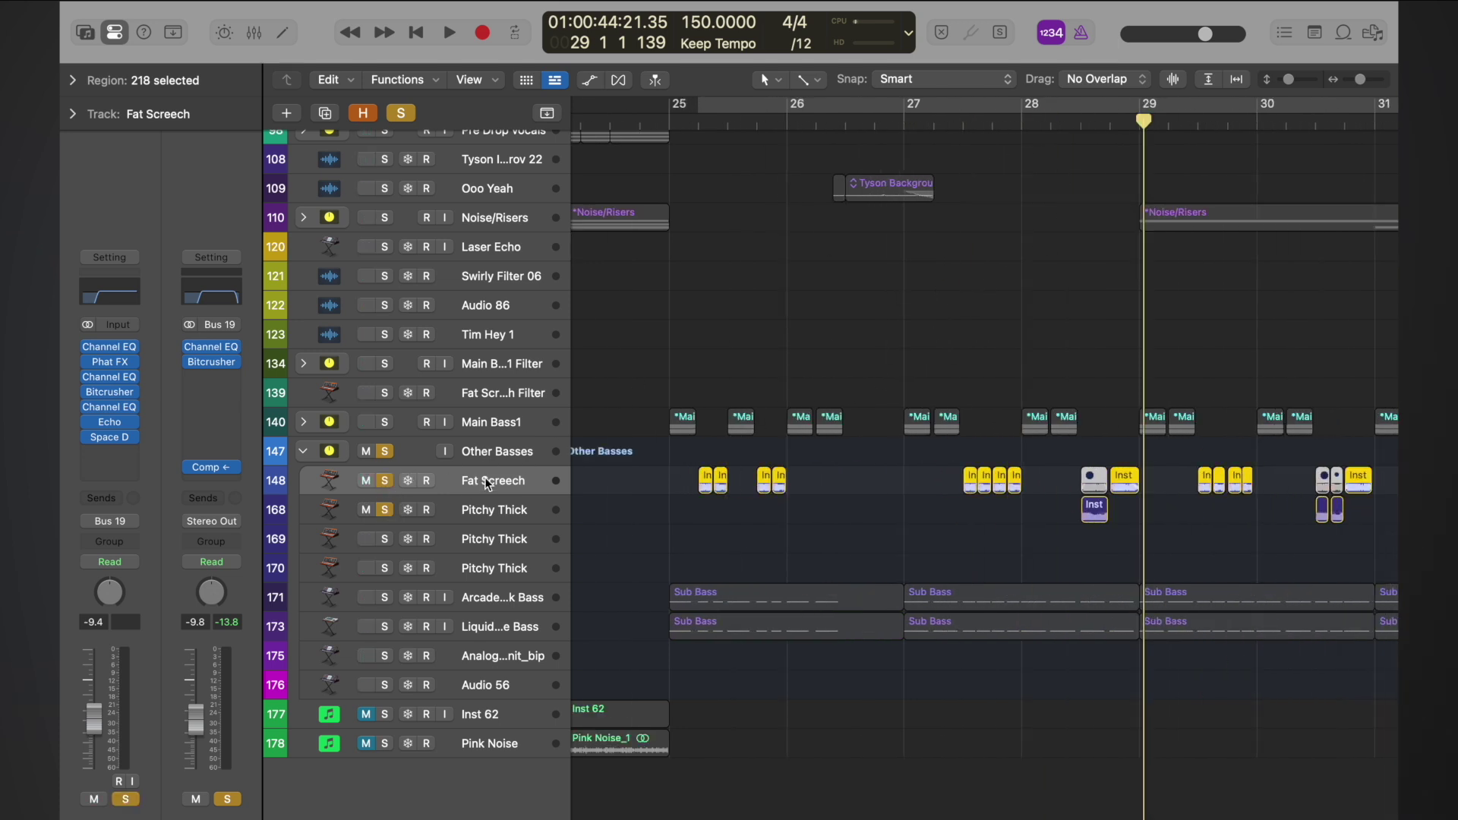
{"action": "left_click", "coordinate": [484, 507]}
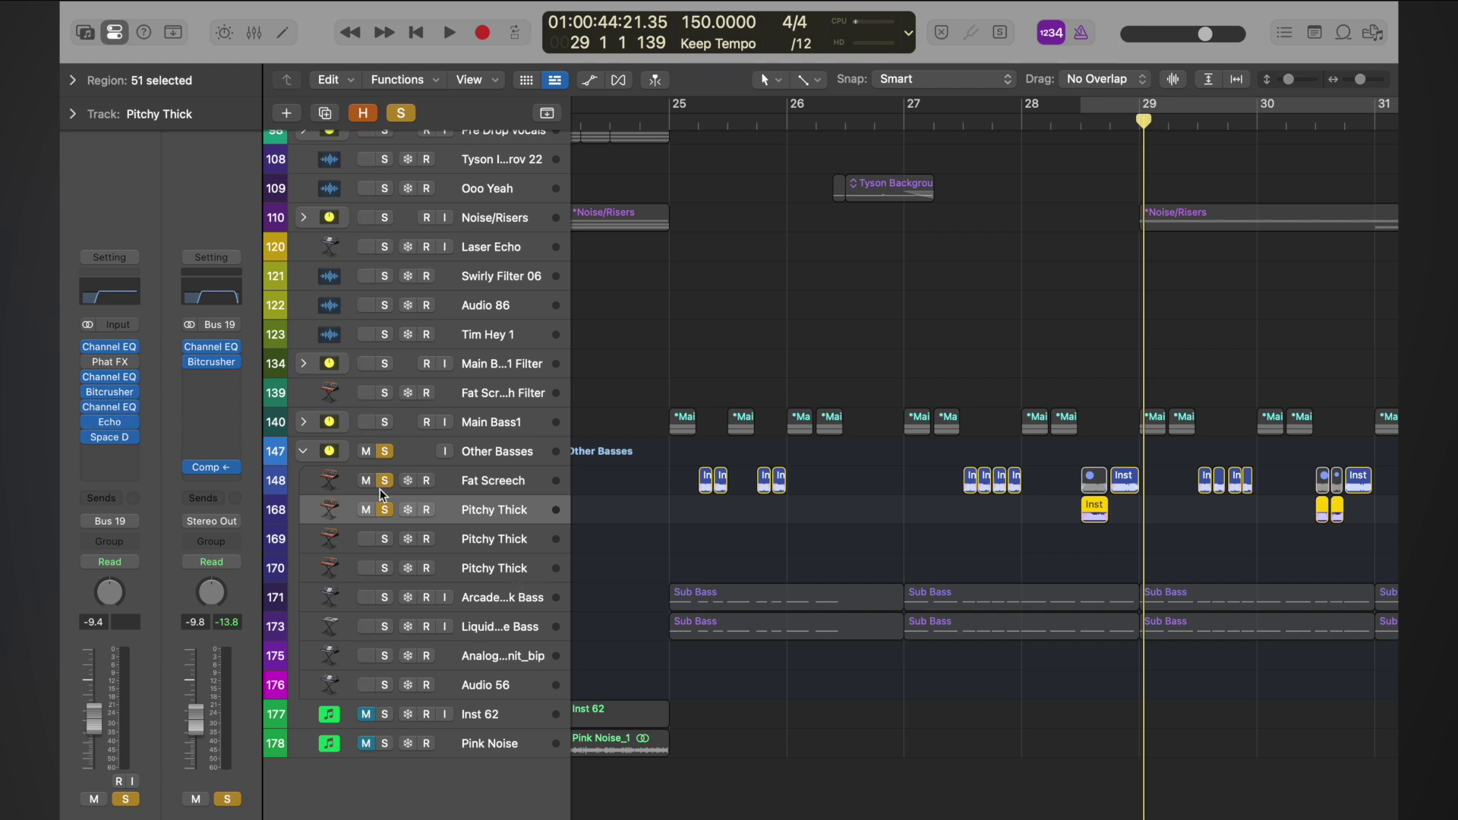
{"action": "left_click", "coordinate": [110, 423]}
{"action": "left_click", "coordinate": [109, 433]}
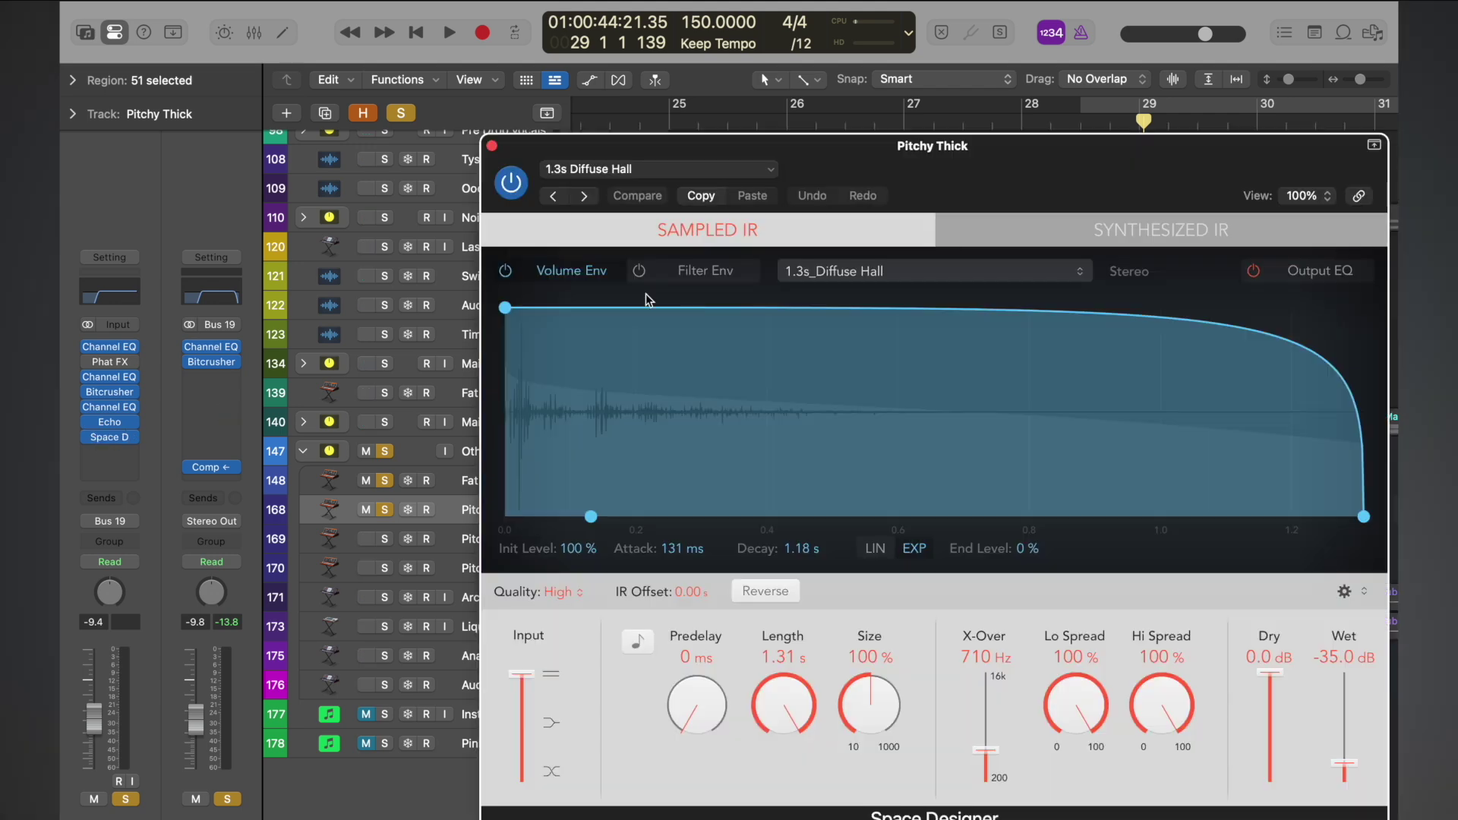
{"action": "left_click", "coordinate": [494, 146]}
{"action": "left_click", "coordinate": [492, 225]}
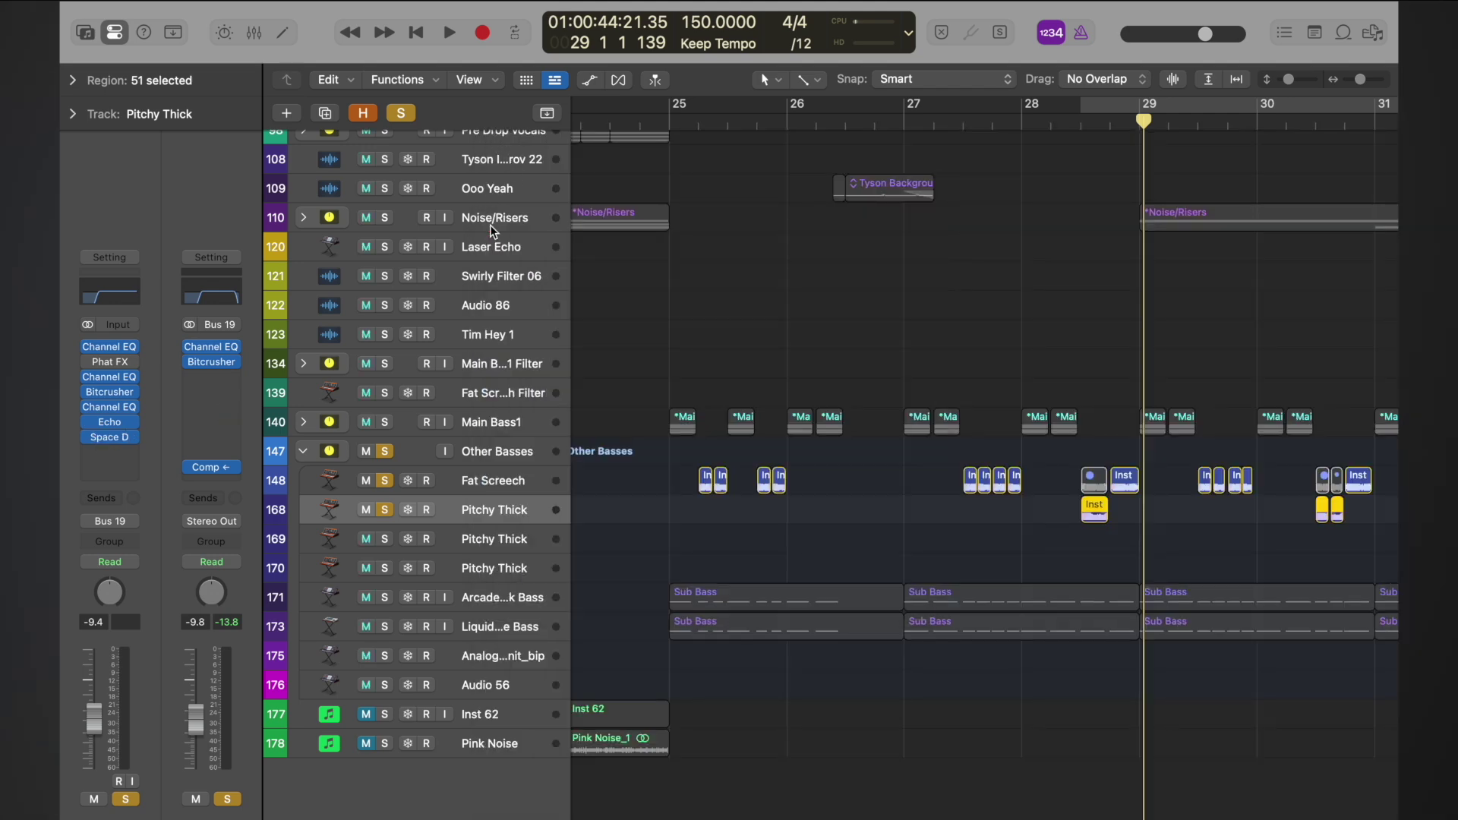
- Select Fat Screech and check its Echo and Space Designer settings, closing both plug-ins
{"action": "left_click", "coordinate": [490, 486]}
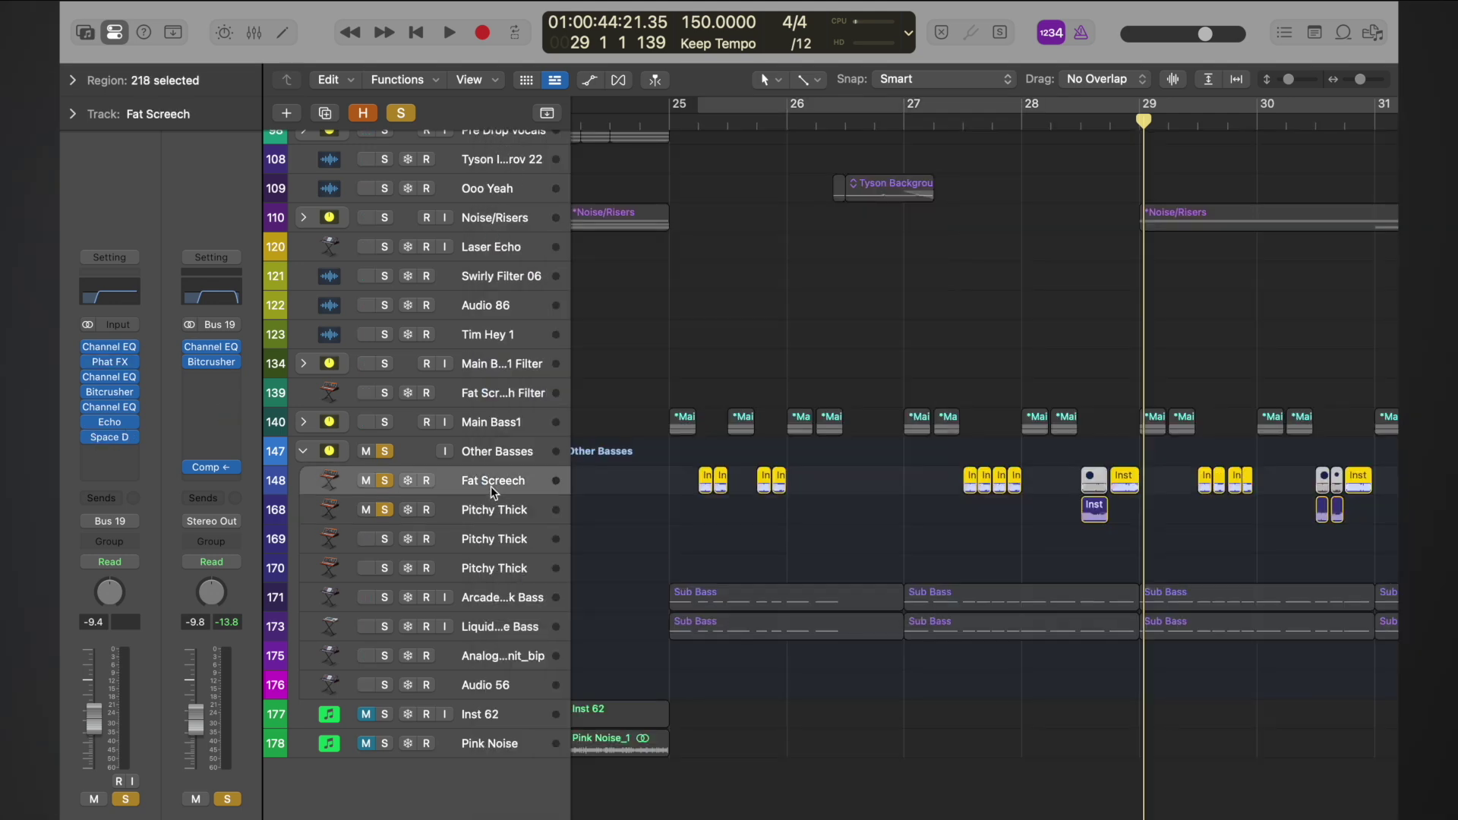
{"action": "left_click", "coordinate": [110, 423]}
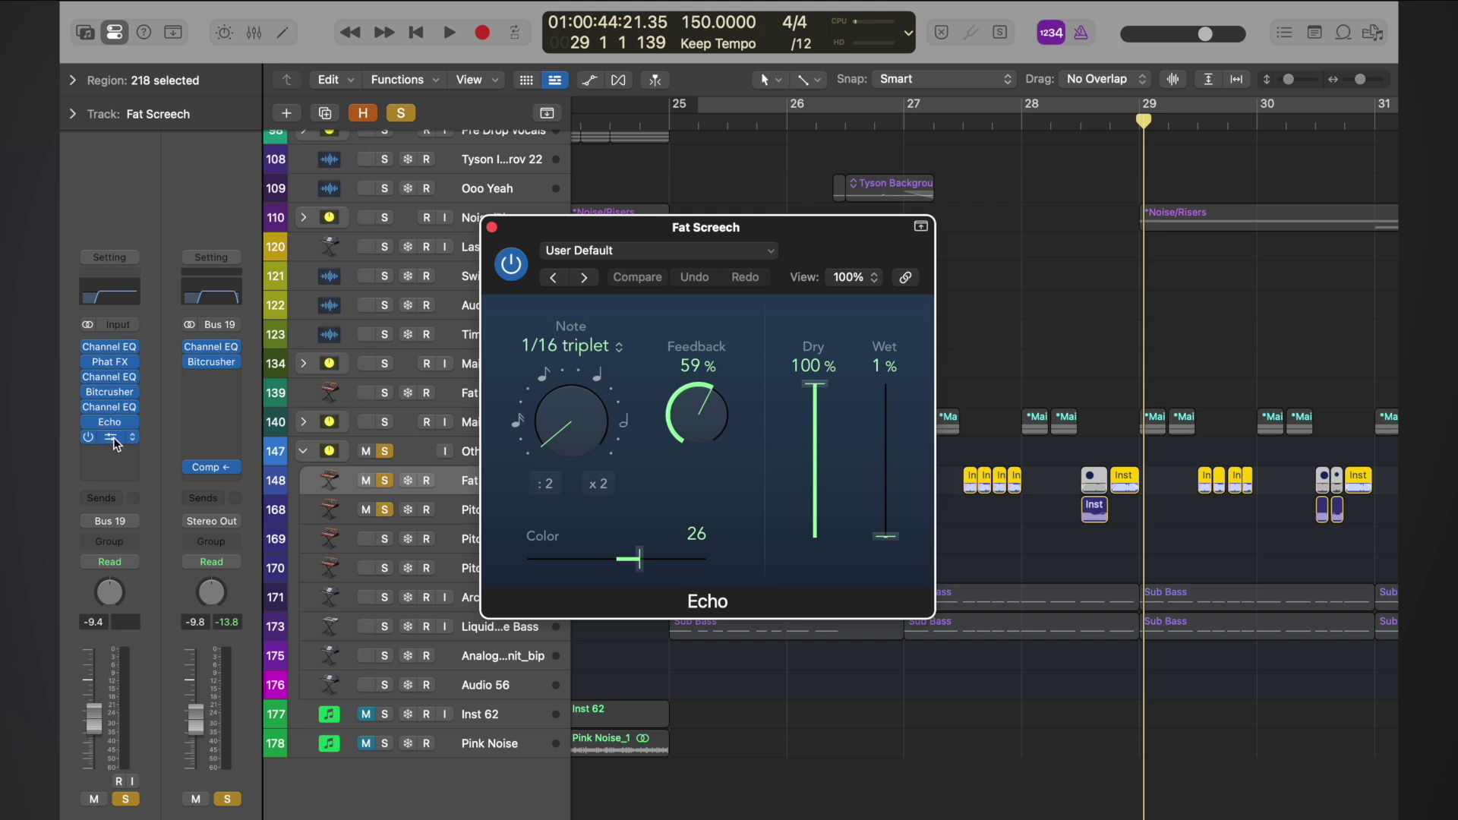
{"action": "left_click", "coordinate": [112, 438]}
{"action": "left_click", "coordinate": [492, 146]}
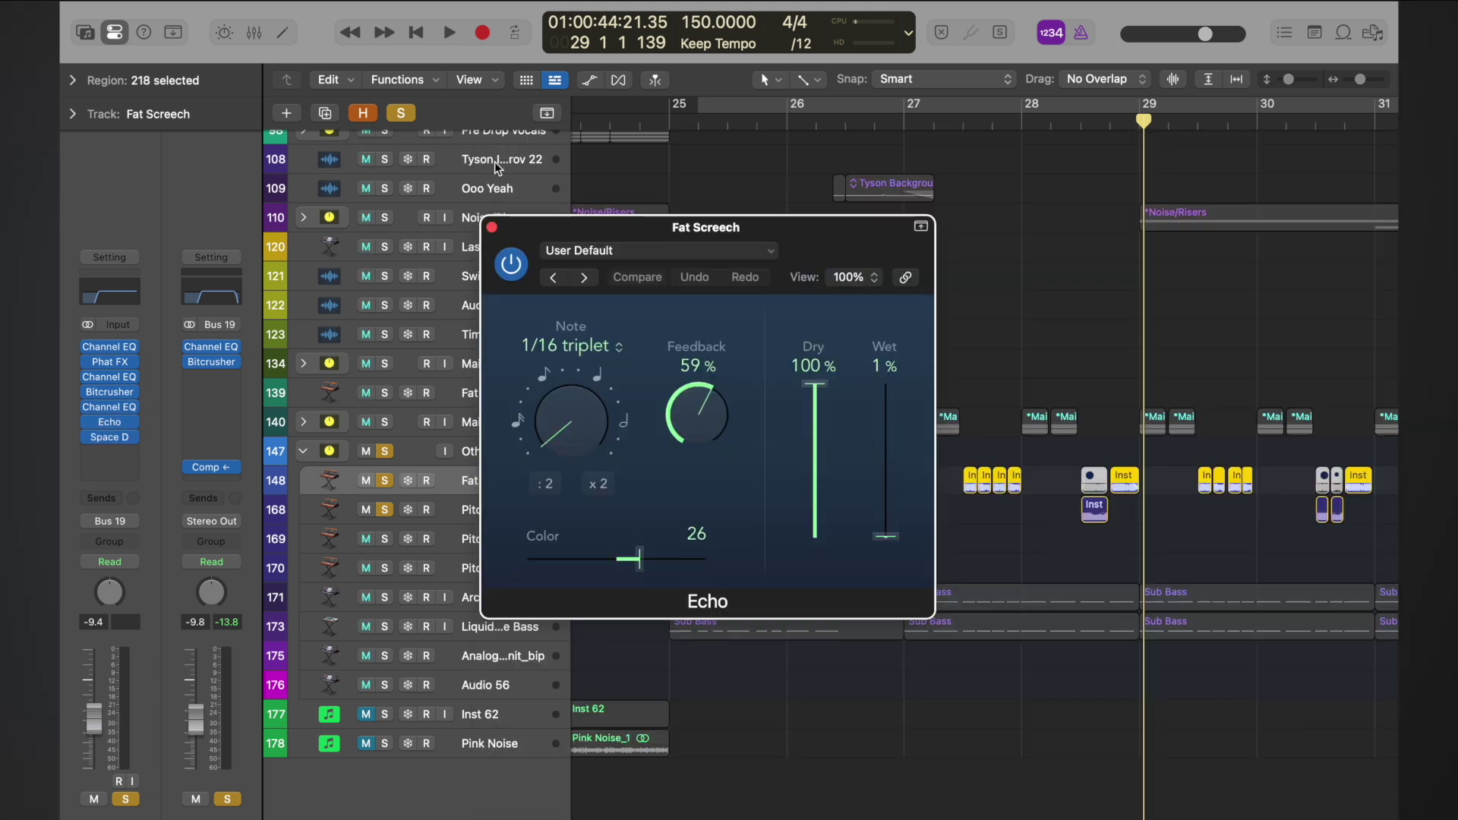
{"action": "left_click", "coordinate": [492, 228]}
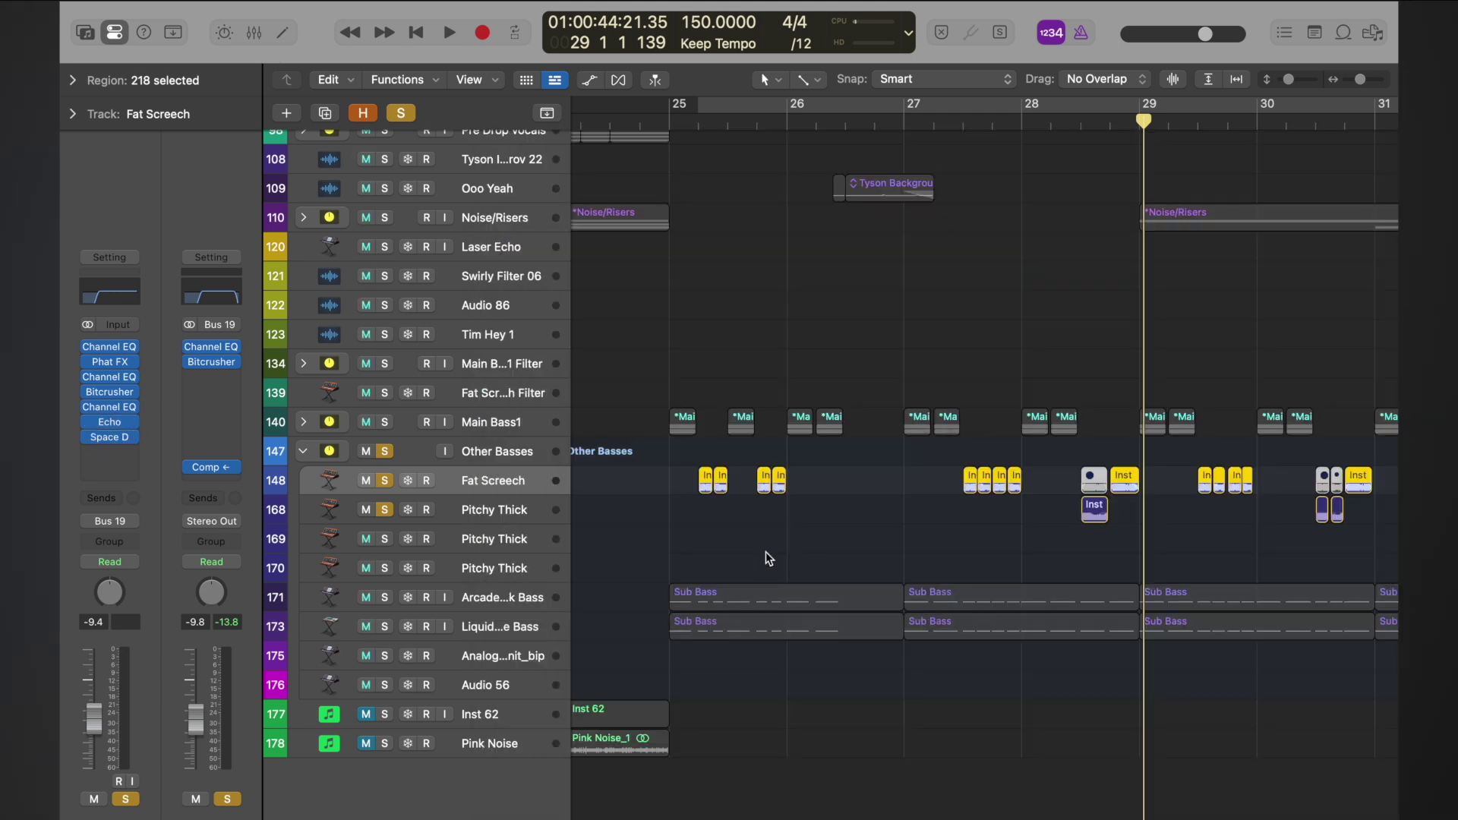
- Solo the two remaining Pitchy Thick tracks and look over where the screech basses play across the arrangement
{"action": "key", "text": "super+Left"}
{"action": "key", "text": "super+Left"}
{"action": "key", "text": "super+Left"}
{"action": "key", "text": "super+Left"}
{"action": "key", "text": "super+Left"}
{"action": "key", "text": "super+Left"}
{"action": "key", "text": "super+Up"}
{"action": "key", "text": "super+Up"}
{"action": "key", "text": "super+Up"}
{"action": "key", "text": "super+Left"}
{"action": "key", "text": "super+Left"}
{"action": "key", "text": "super+Left"}
{"action": "key", "text": "super+Left"}
{"action": "key", "text": "super+Left"}
{"action": "key", "text": "super+Left"}
{"action": "key", "text": "super+Left"}
{"action": "key", "text": "super+Left"}
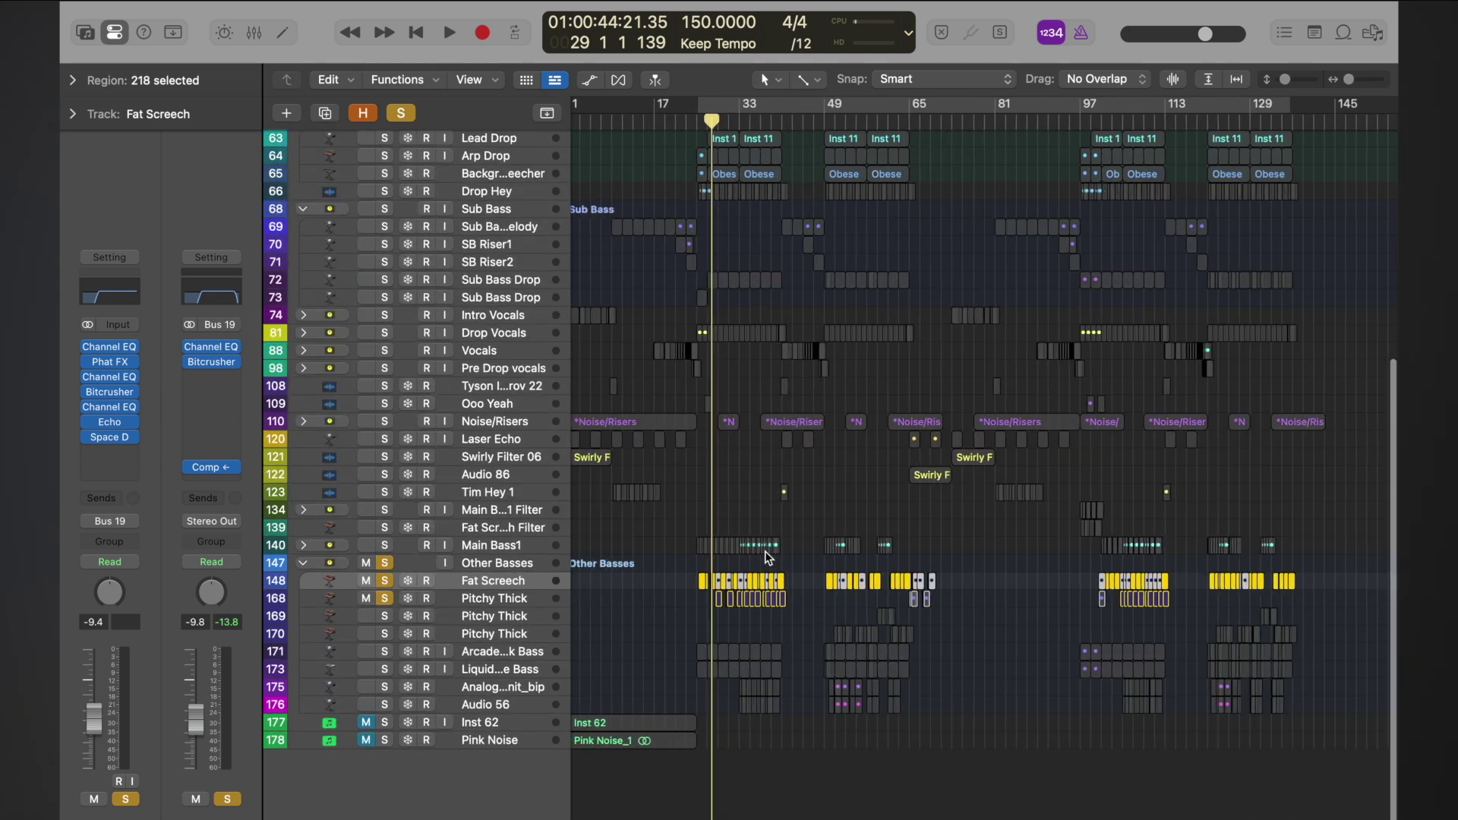
{"action": "key", "text": "super+Right"}
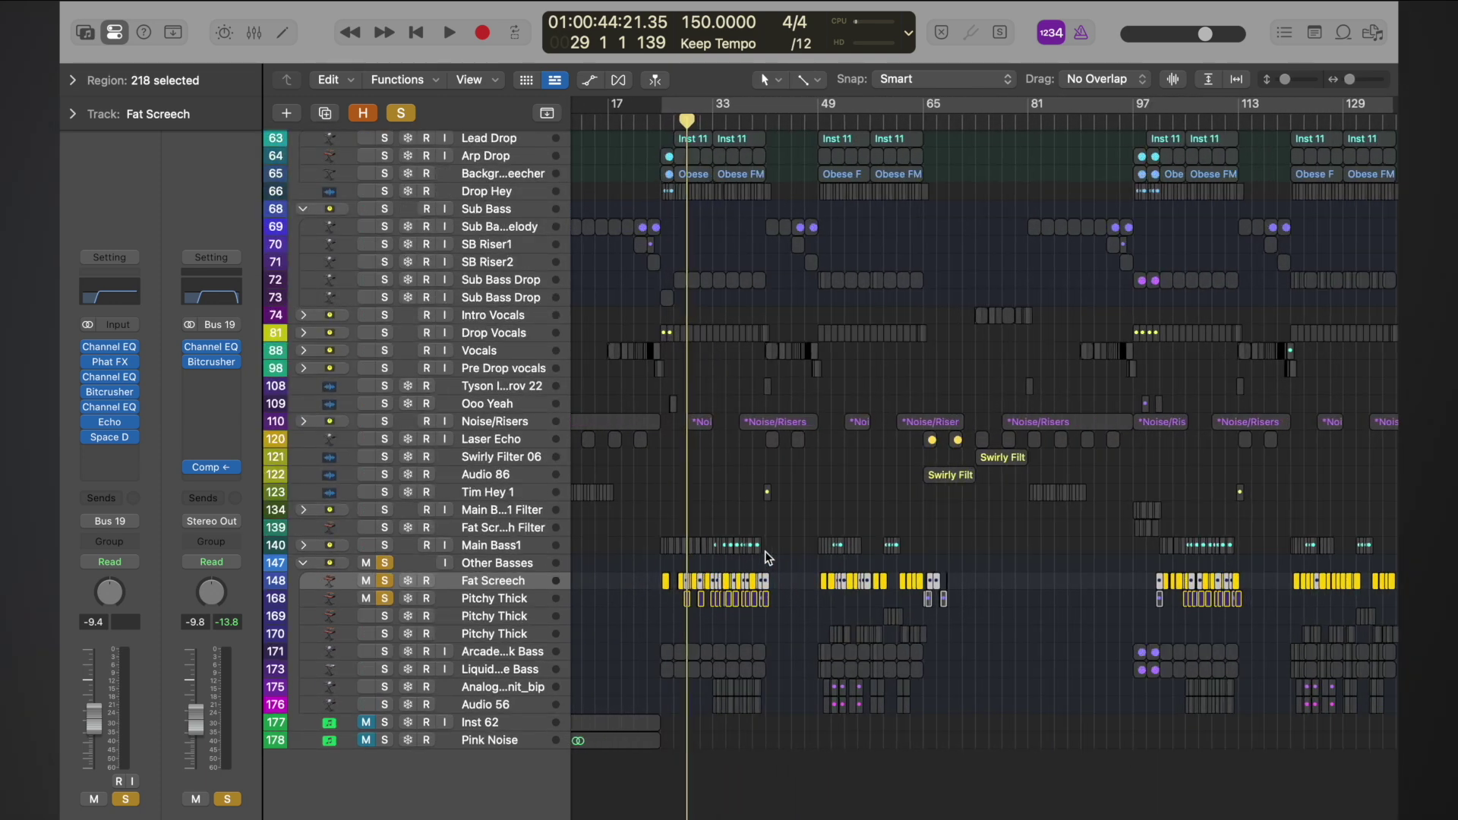
{"action": "left_click", "coordinate": [385, 616]}
{"action": "left_click", "coordinate": [385, 633]}
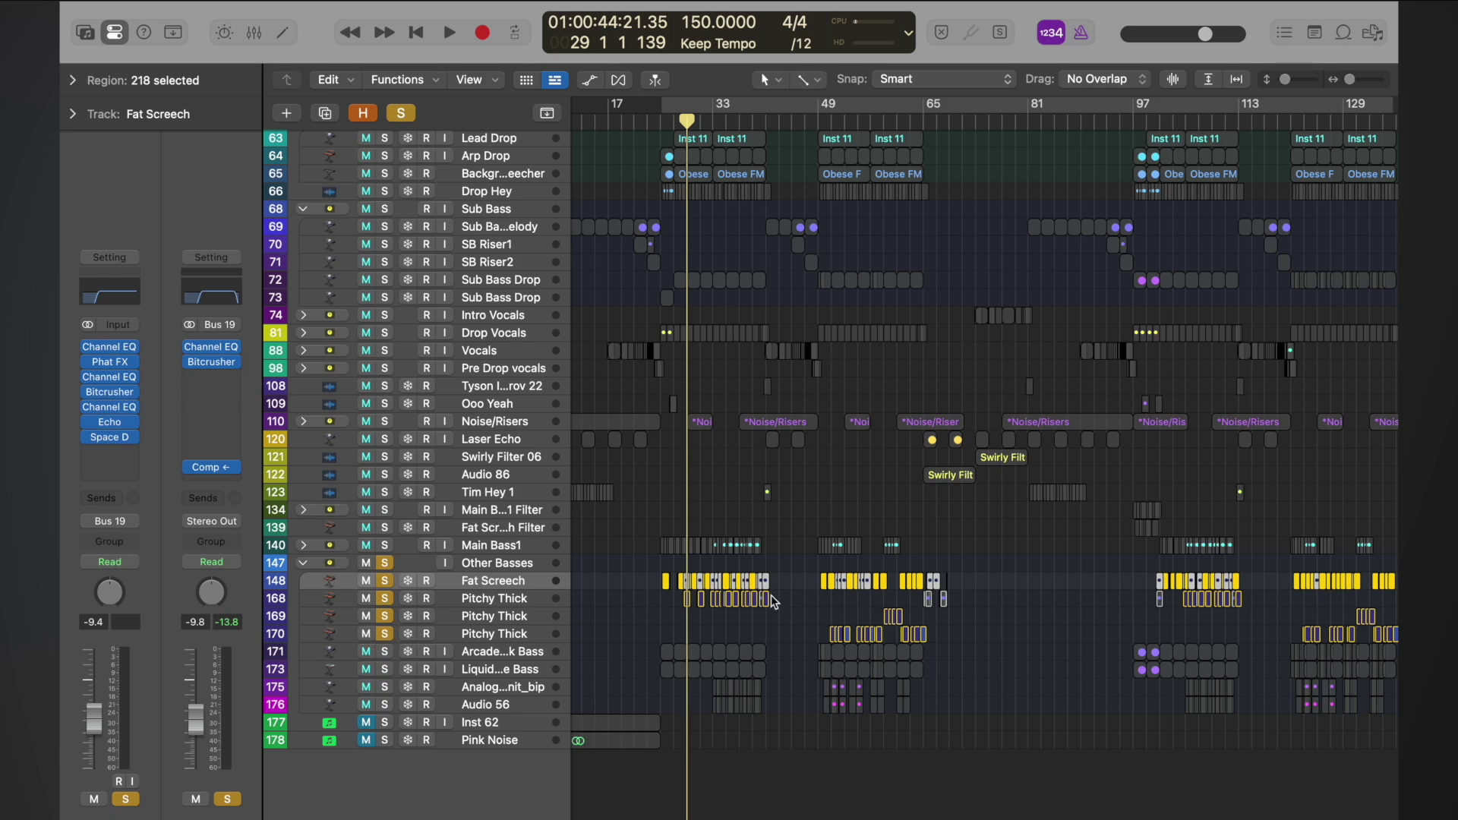
{"action": "key", "text": "super+Right"}
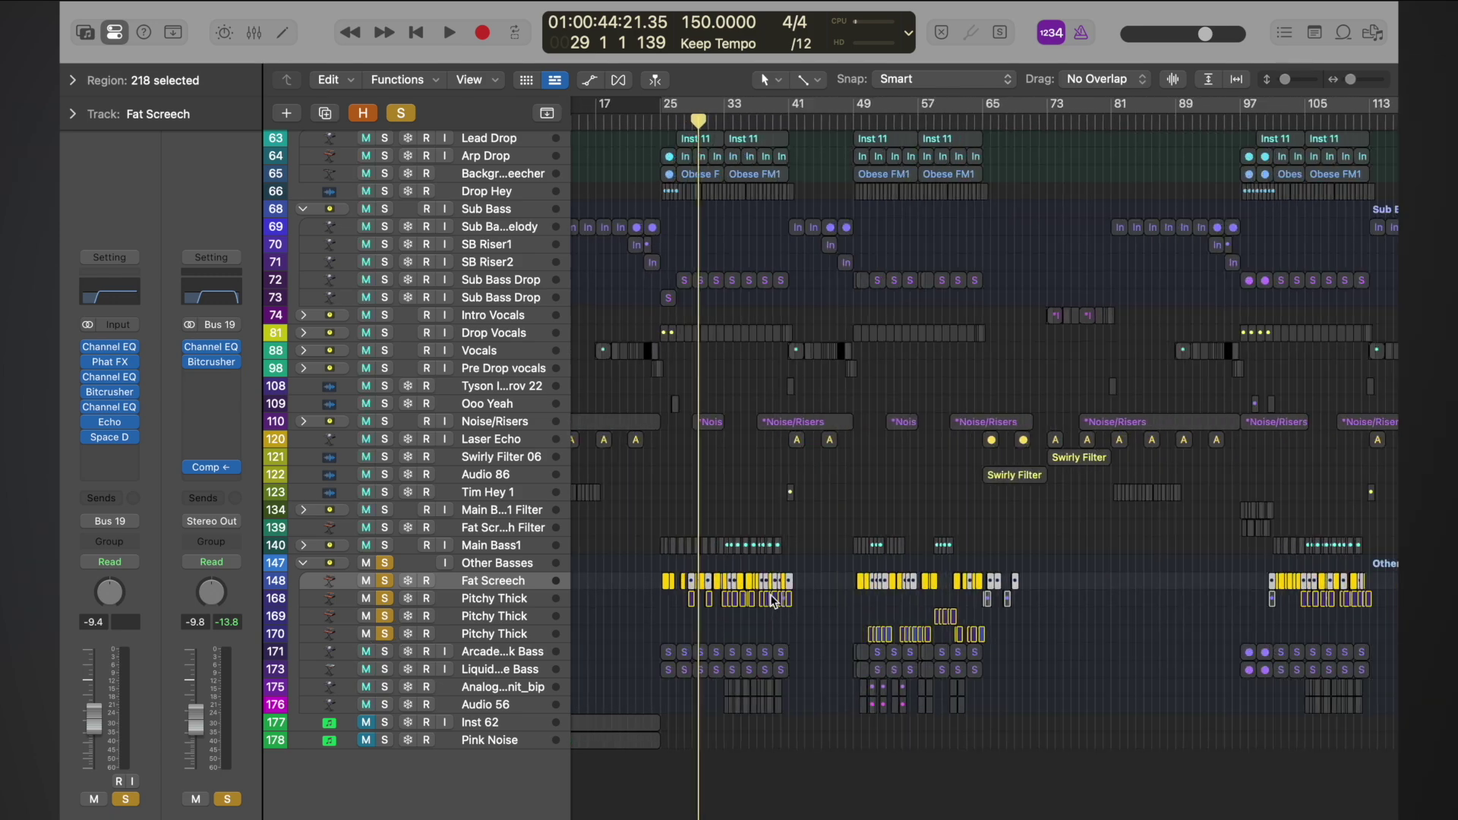
{"action": "key", "text": "super+Right"}
{"action": "key", "text": "super+Right"}
- Switch the solo to the four basses from Arcade Attack Bass to Audio 56 and play them from bar 25 and further on
{"action": "left_click", "coordinate": [385, 598]}
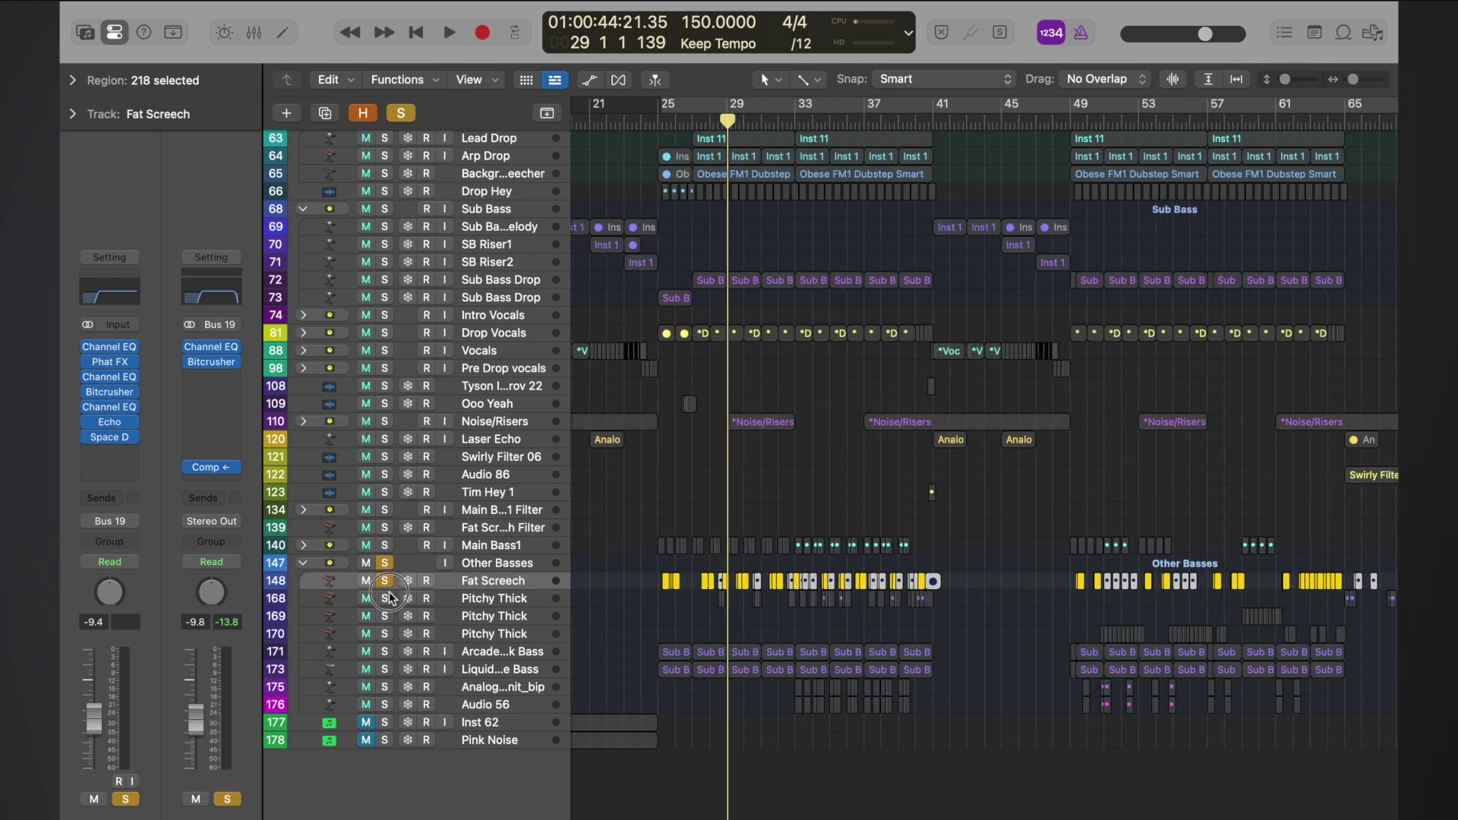
{"action": "left_click_drag", "start_coordinate": [385, 651], "coordinate": [384, 700]}
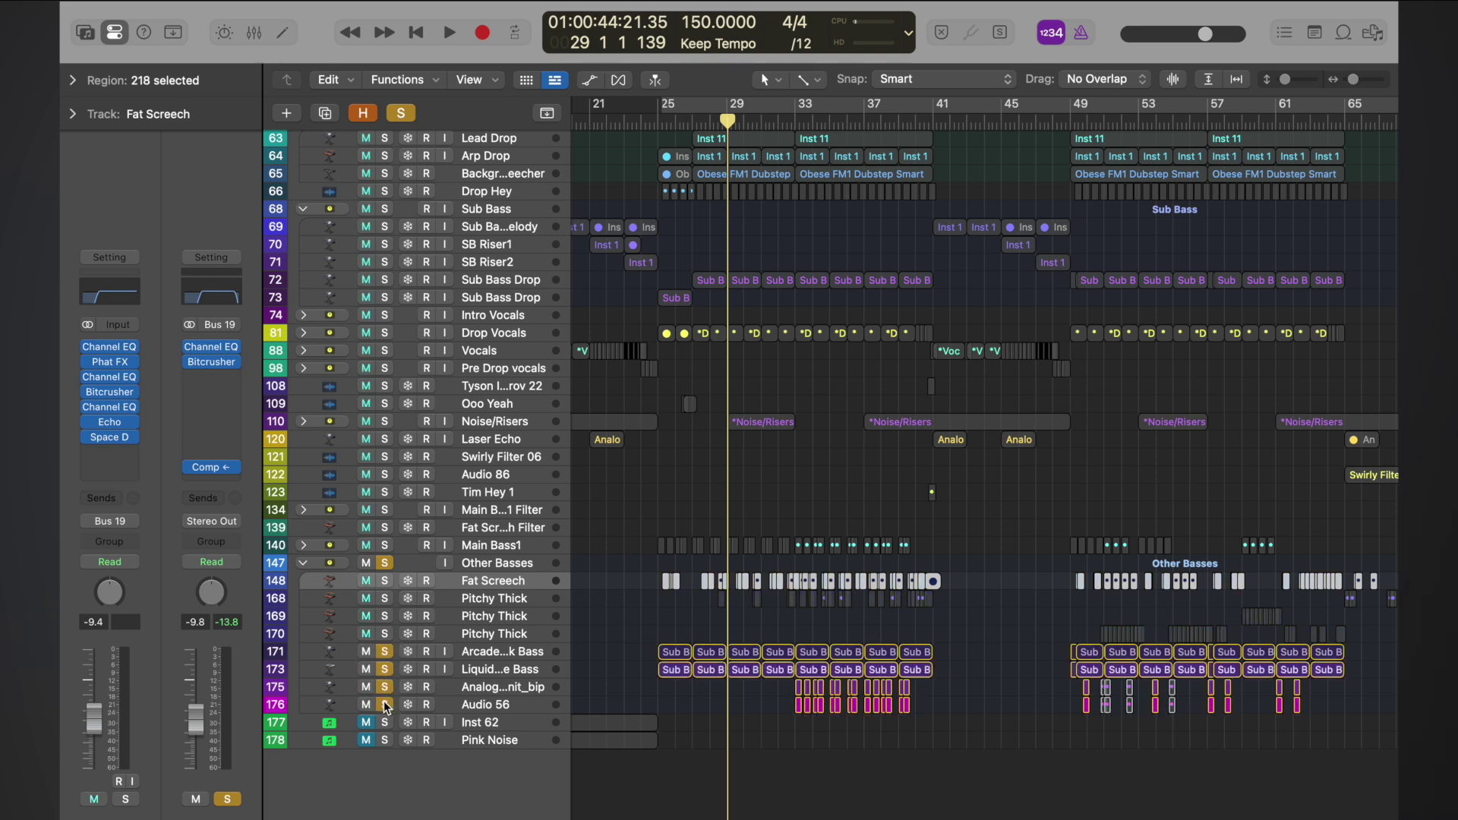
{"action": "left_click", "coordinate": [660, 120]}
{"action": "key", "text": "space"}
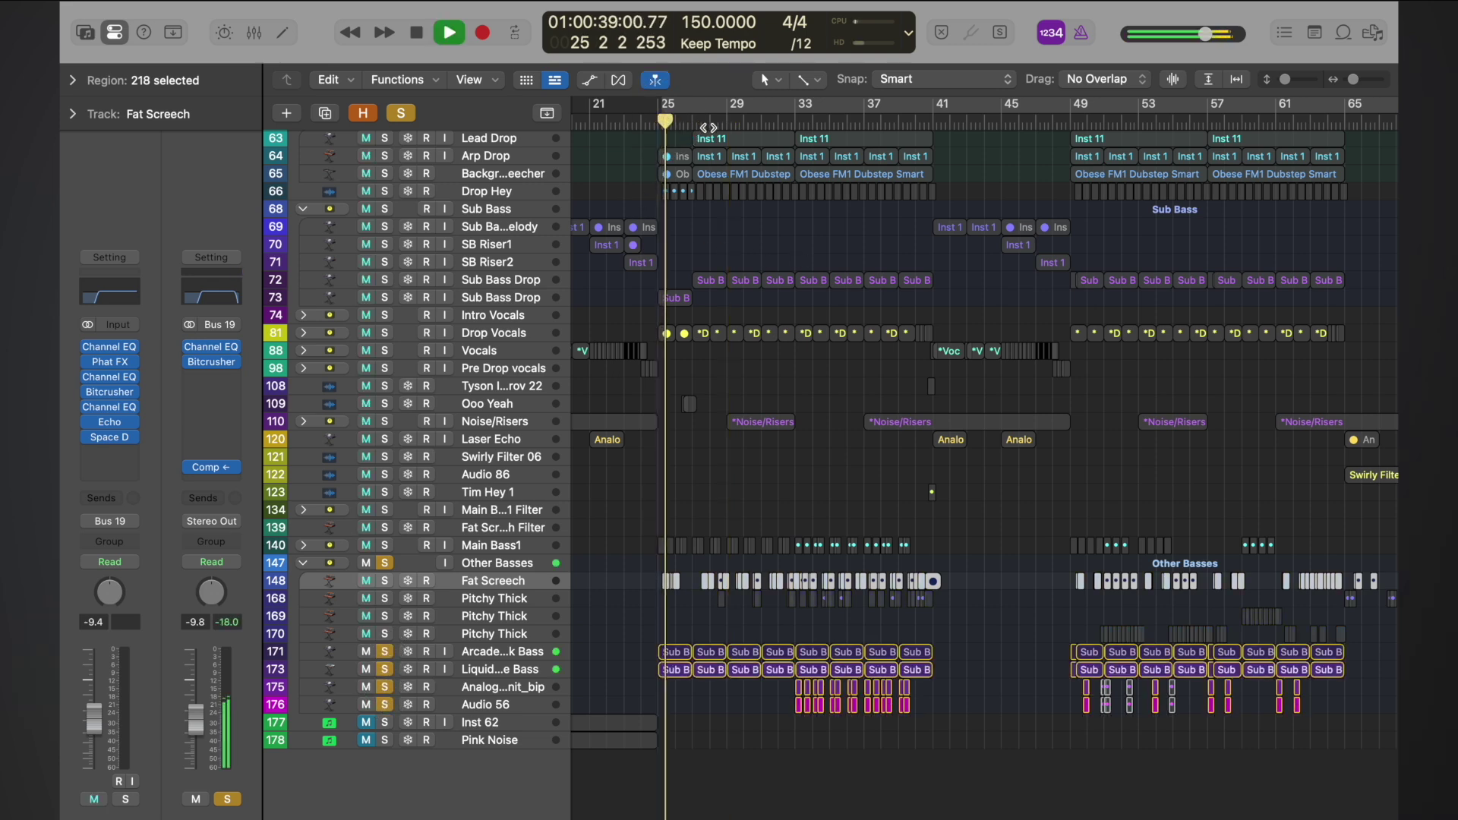
{"action": "key", "text": "space"}
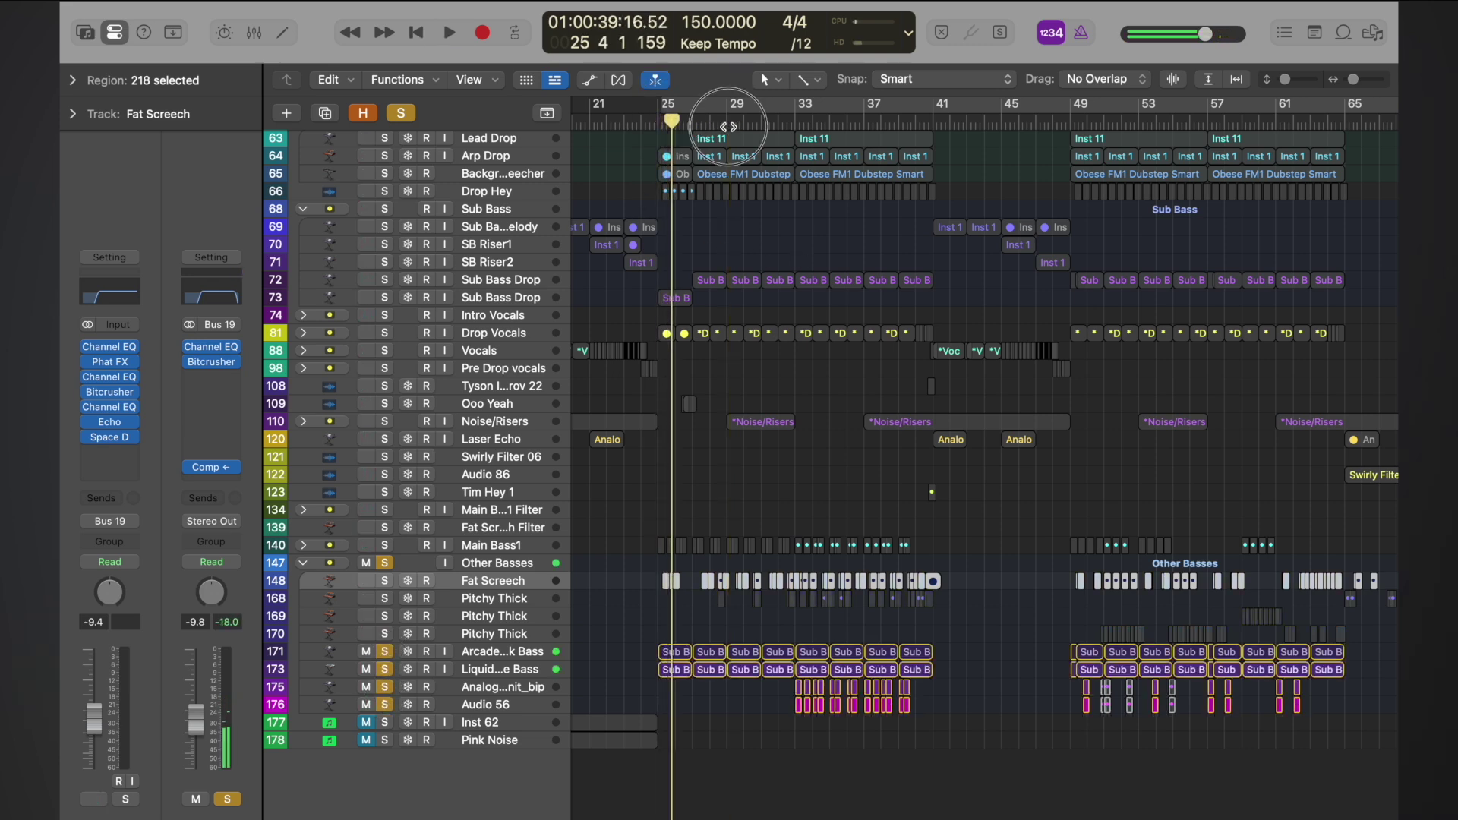
{"action": "left_click", "coordinate": [725, 121]}
{"action": "key", "text": "space"}
{"action": "left_click", "coordinate": [779, 121]}
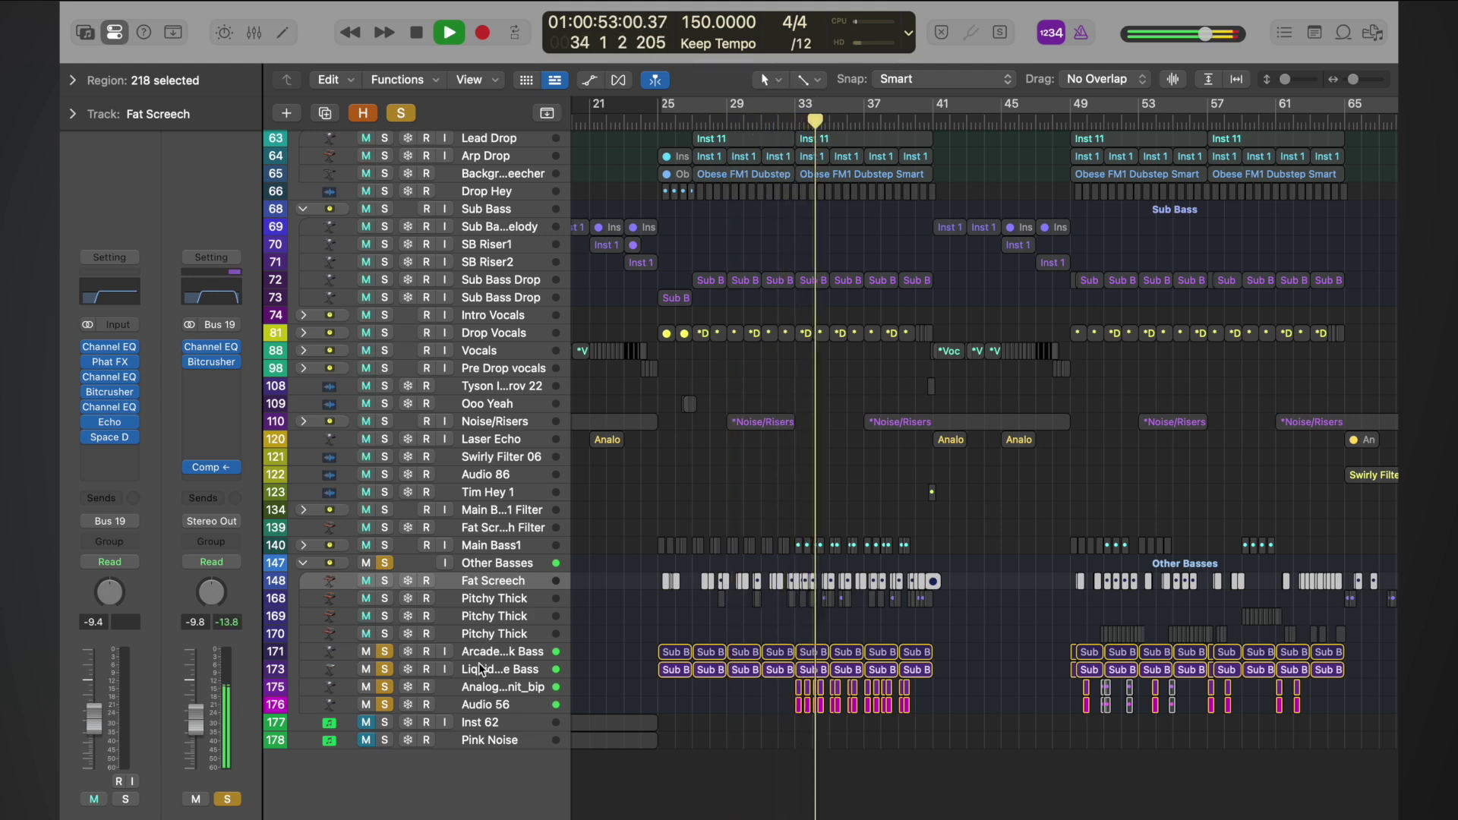
{"action": "key", "text": "space"}
- Select the Audio 56 track and check its Echo and Space Designer settings, closing both plug-ins
{"action": "left_click", "coordinate": [480, 707]}
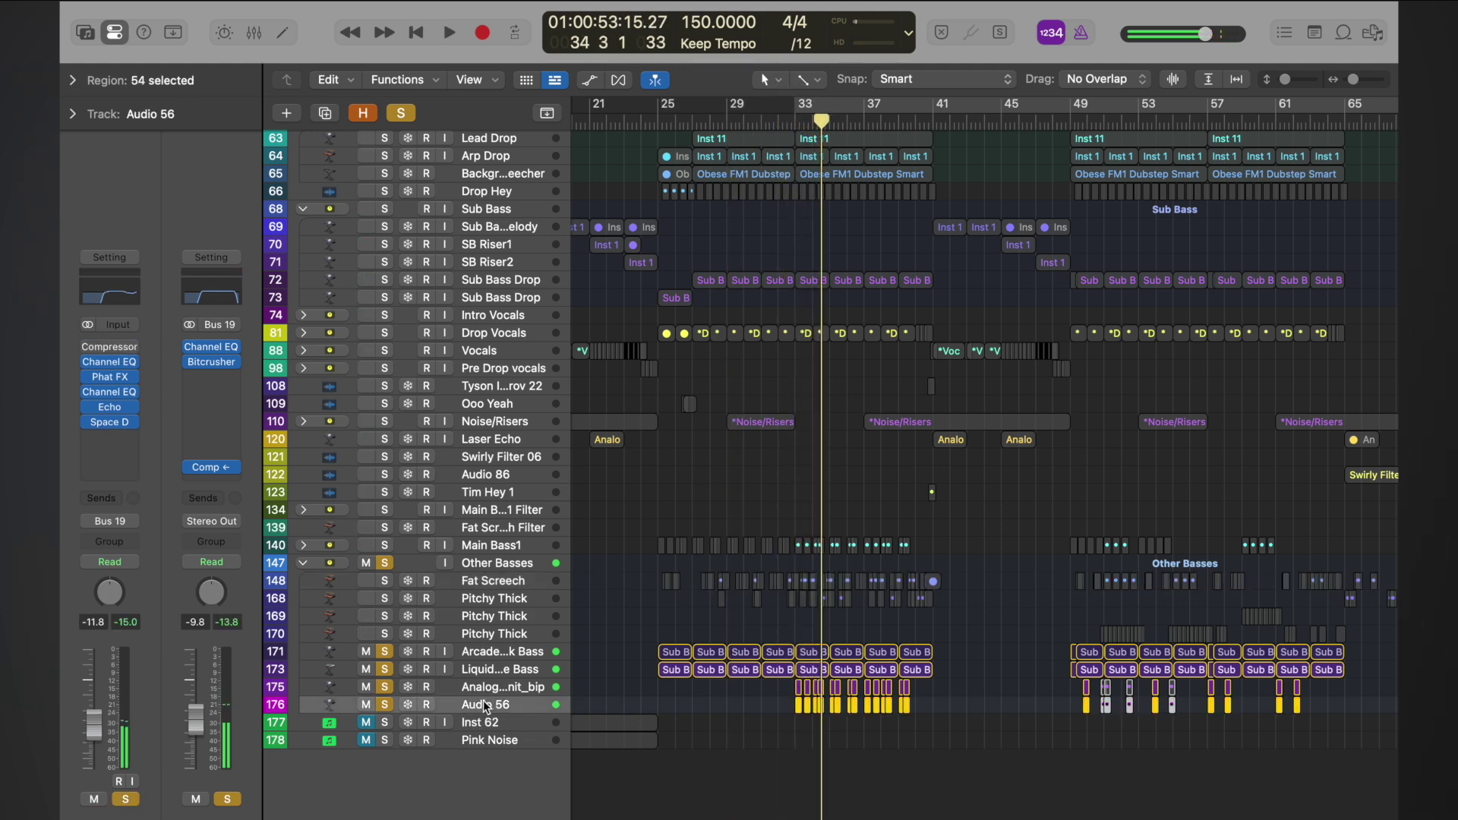
{"action": "left_click", "coordinate": [111, 408]}
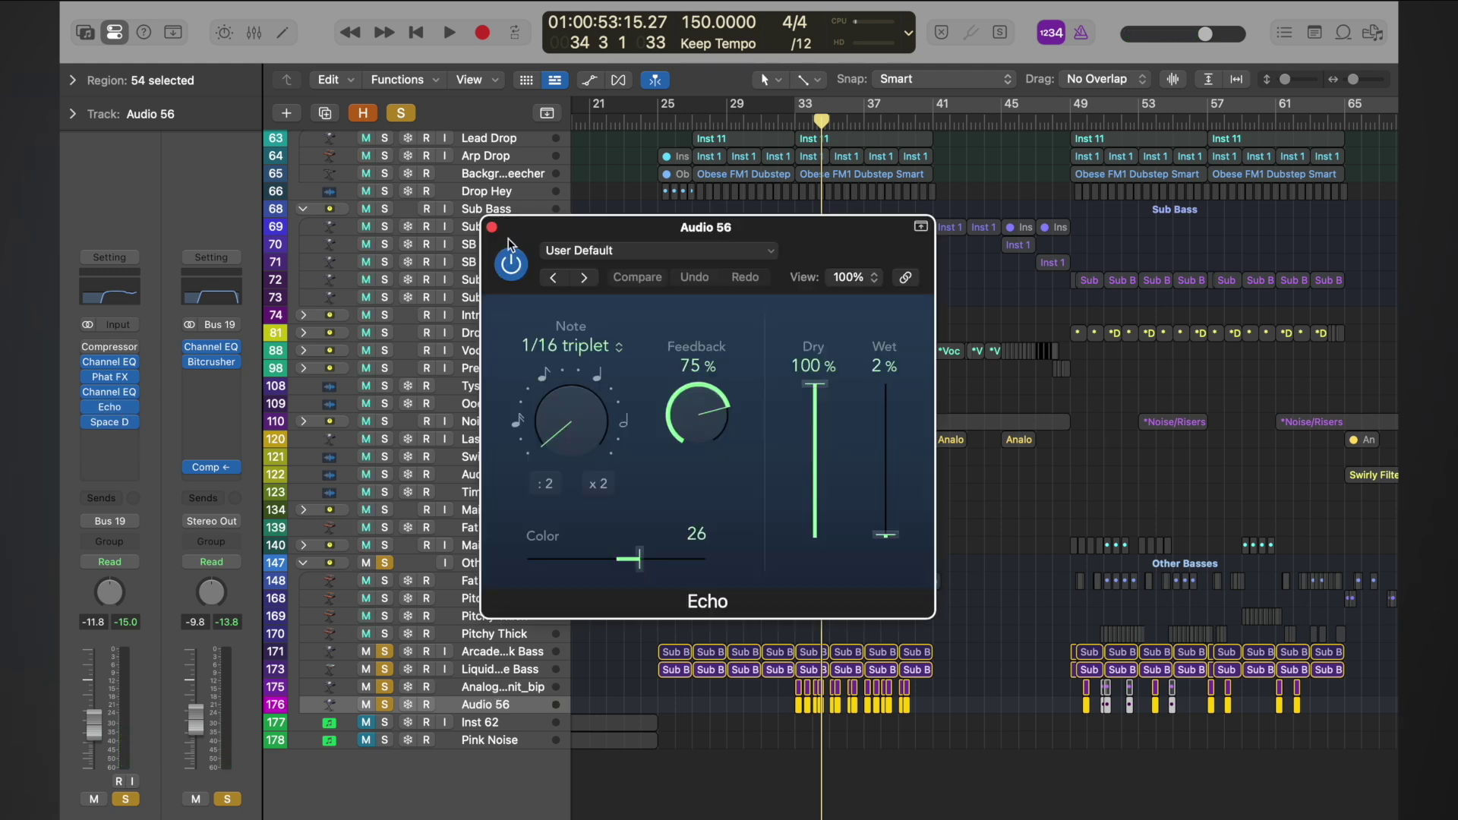
{"action": "left_click", "coordinate": [491, 227]}
{"action": "left_click", "coordinate": [110, 422]}
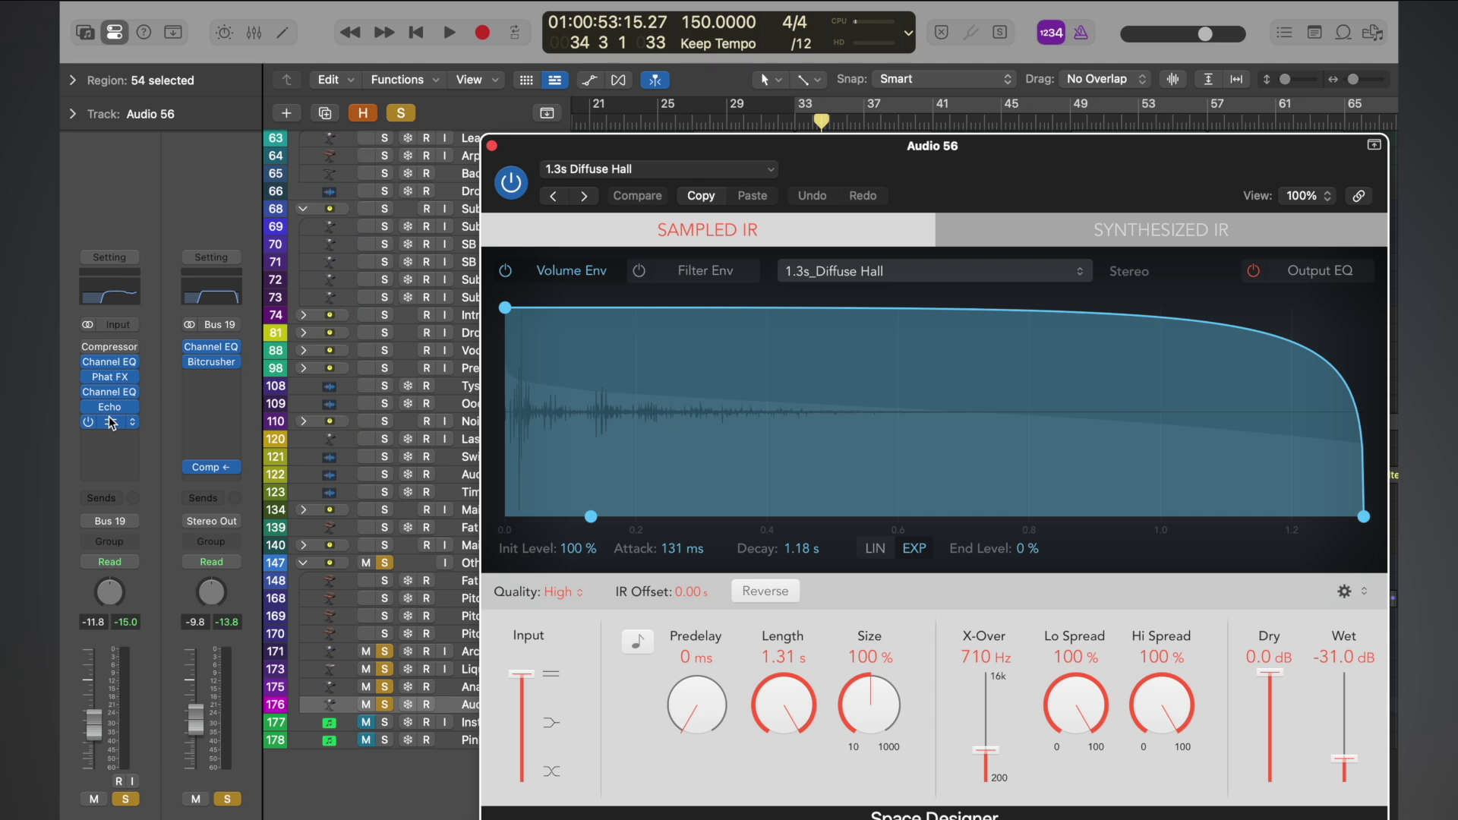
{"action": "left_click", "coordinate": [491, 145]}
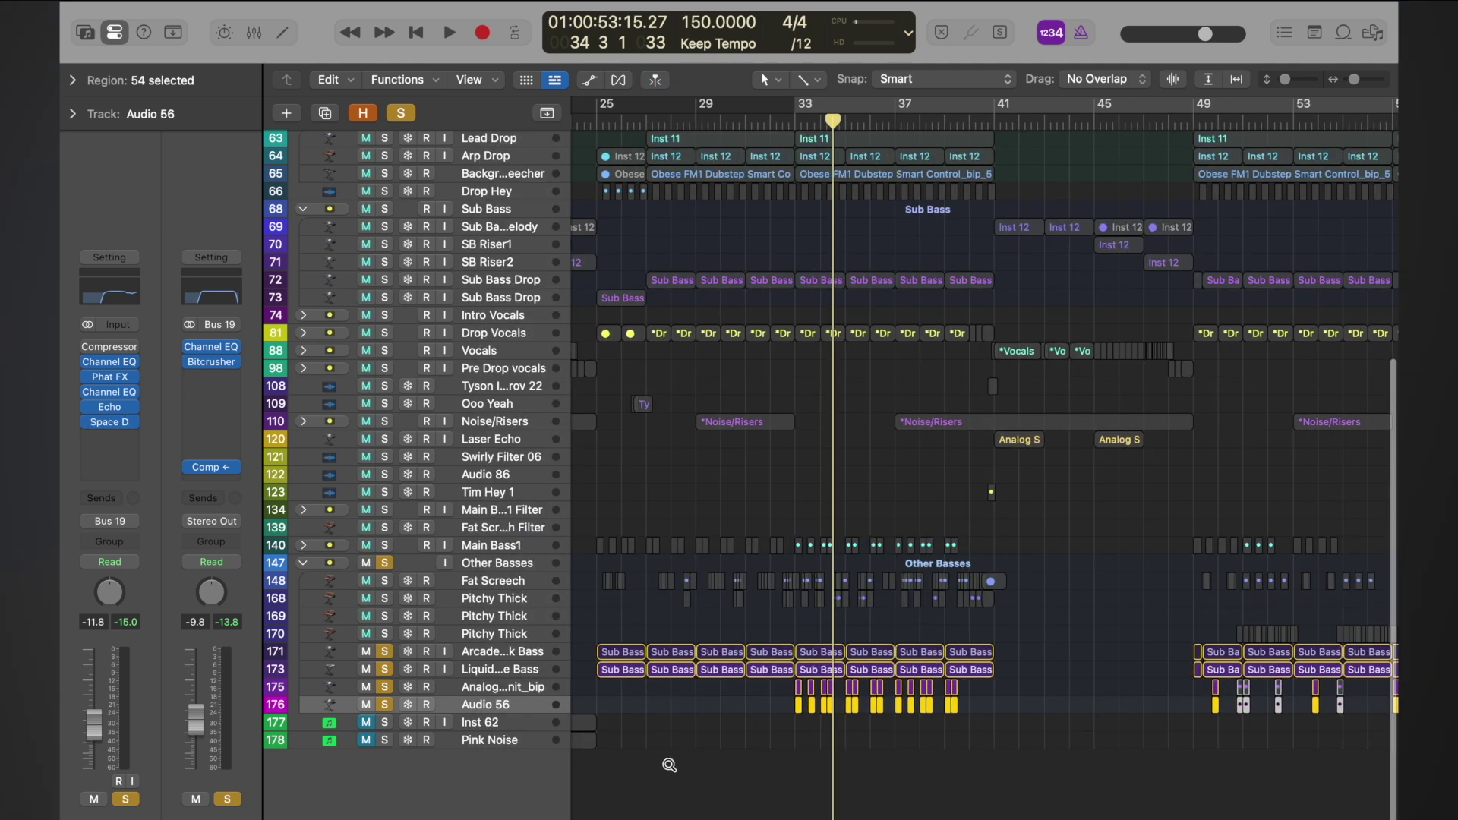
- Turn off solo on the four basses from Arcade Attack Bass to Audio 56, leaving the Other Basses stack soloed
{"action": "key", "text": "z"}
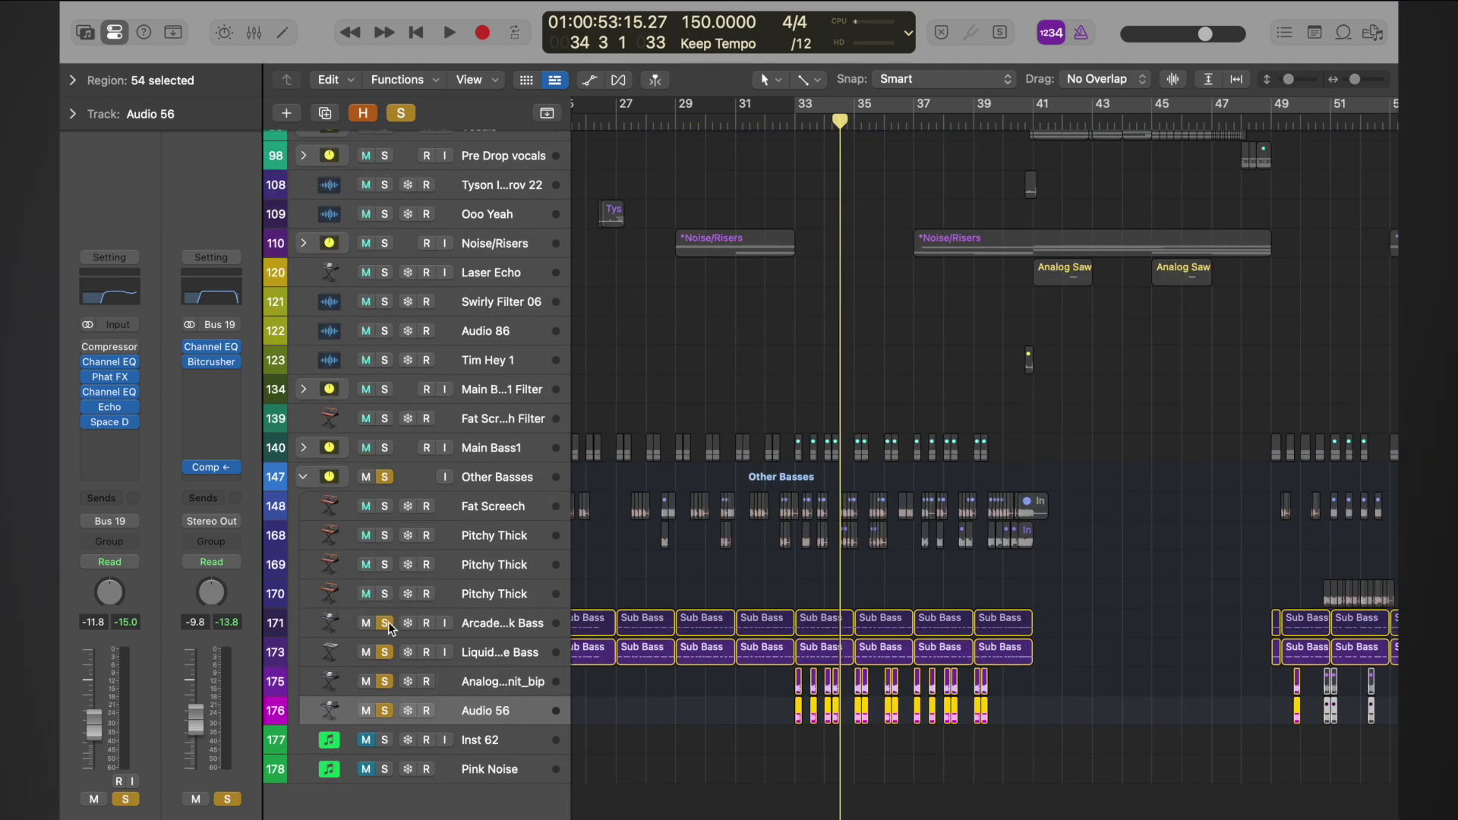
{"action": "left_click_drag", "start_coordinate": [385, 623], "coordinate": [385, 711]}
{"action": "scroll", "coordinate": [603, 594], "scroll_direction": "left", "scroll_amount": 5}
{"action": "scroll", "coordinate": [600, 593], "scroll_direction": "right", "scroll_amount": 3}
- Select Fat Screech and the three Pitchy Thick tracks together and replay the Other Basses stack from bar 25
{"action": "left_click", "coordinate": [493, 594]}
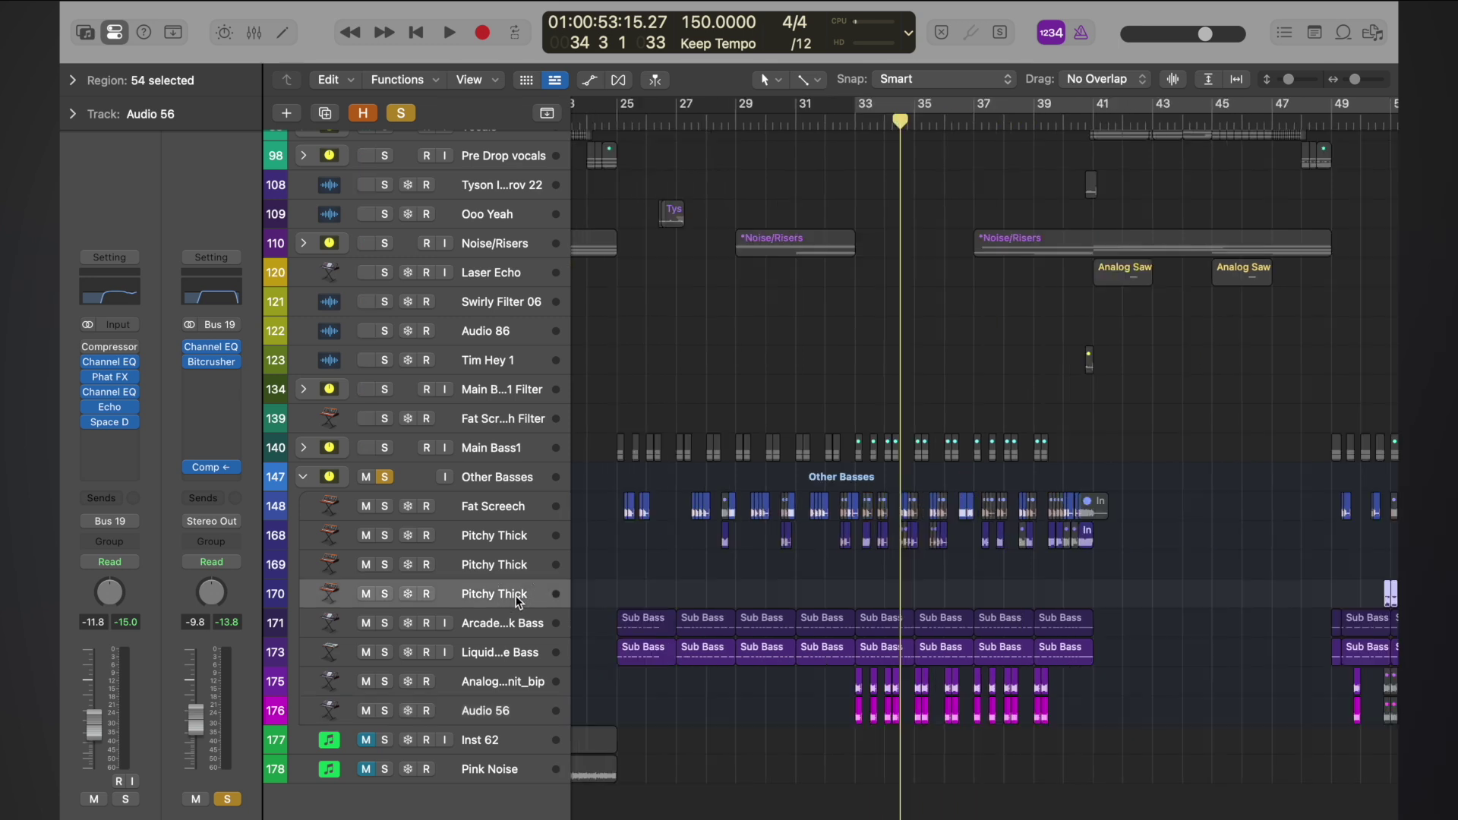
{"action": "left_click", "coordinate": [504, 505], "text": "shift"}
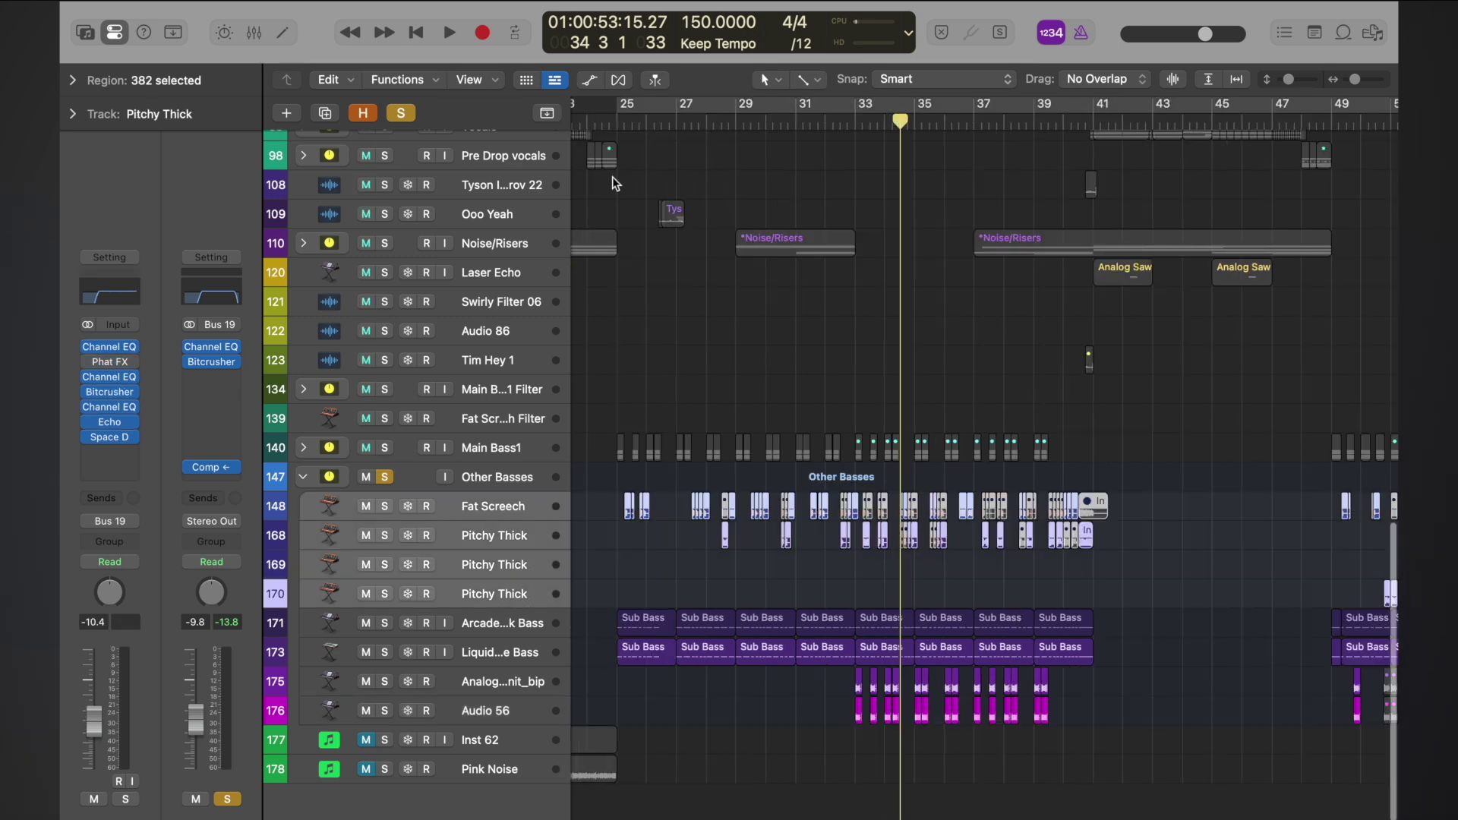
{"action": "left_click", "coordinate": [617, 120]}
{"action": "key", "text": "space"}
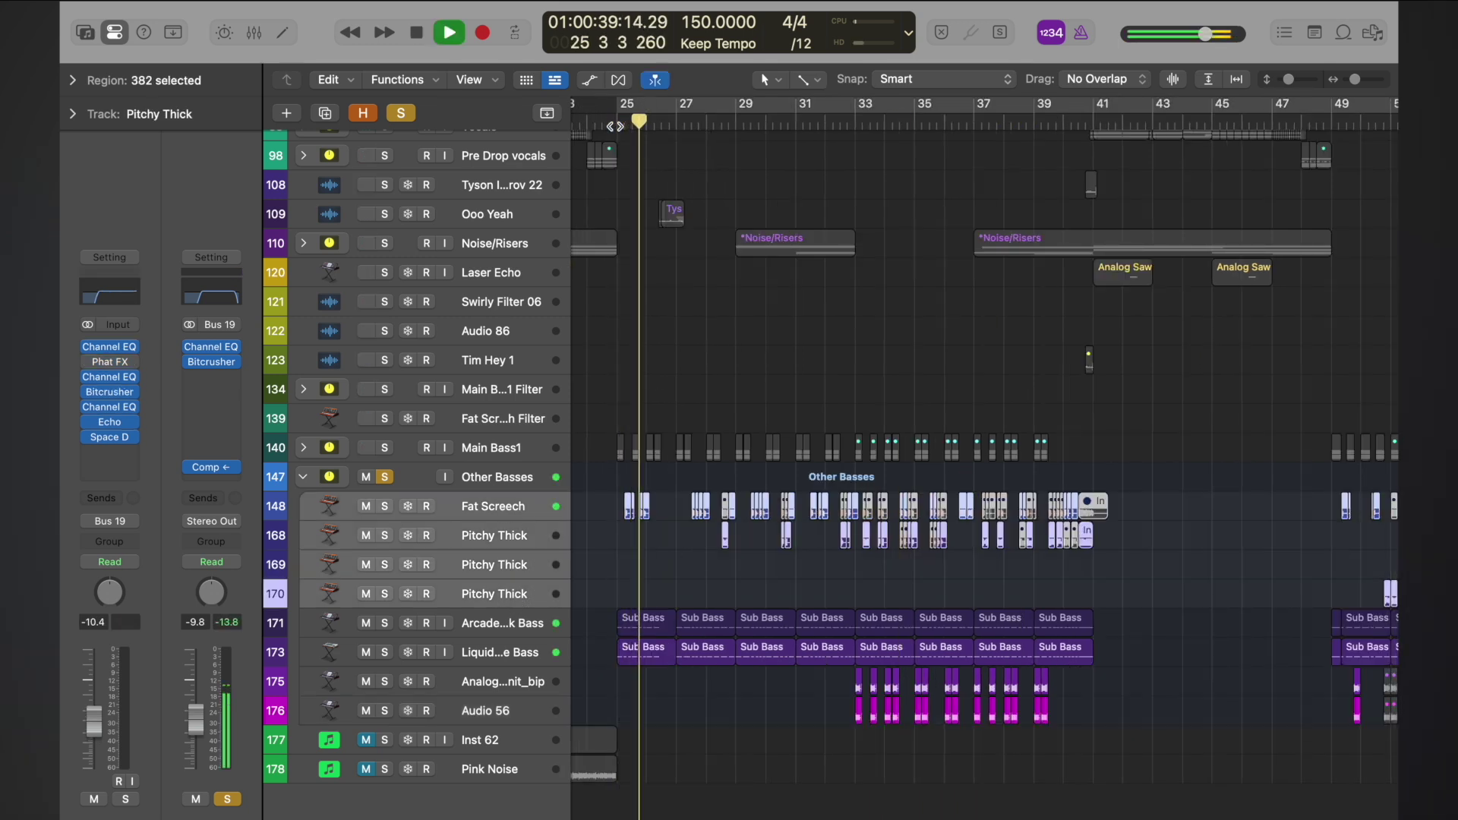
{"action": "key", "text": "space"}
- Group Fat Screech and the Pitchy Thick tracks into a summing stack inside Other Basses and select the new stack
{"action": "mouse_move", "coordinate": [230, 366]}
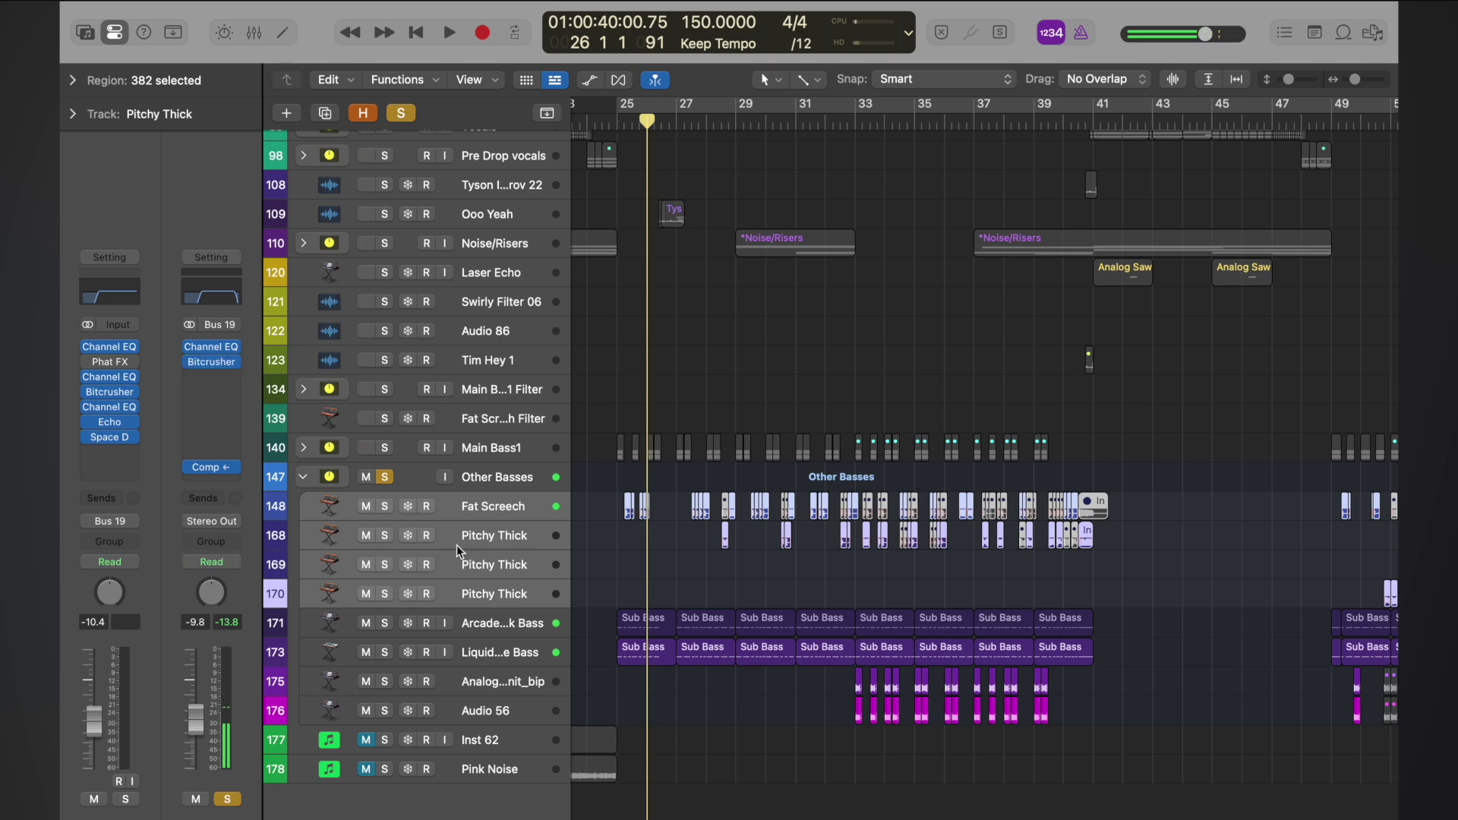
{"action": "right_click", "coordinate": [509, 508]}
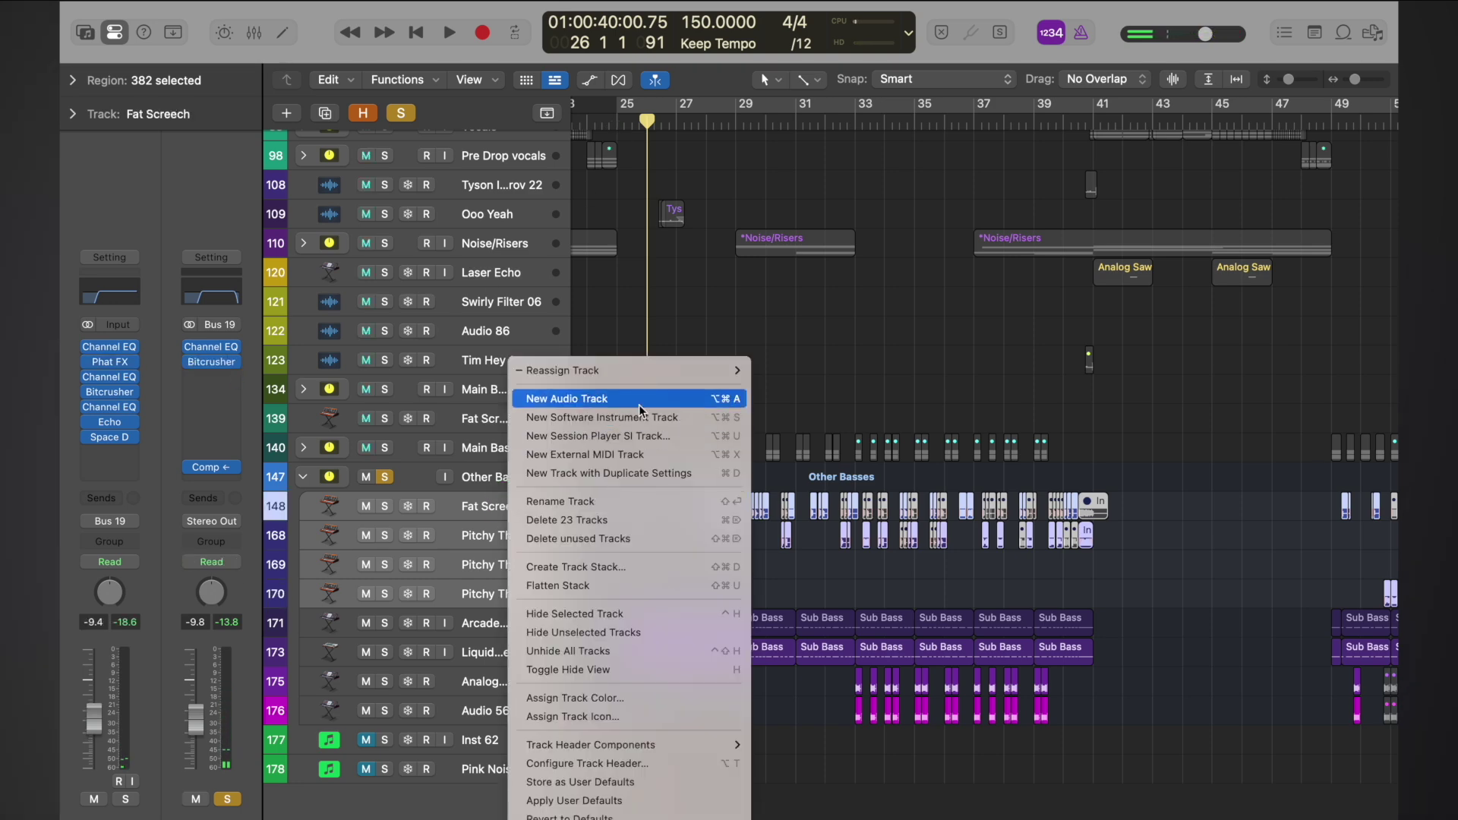
{"action": "left_click", "coordinate": [612, 568]}
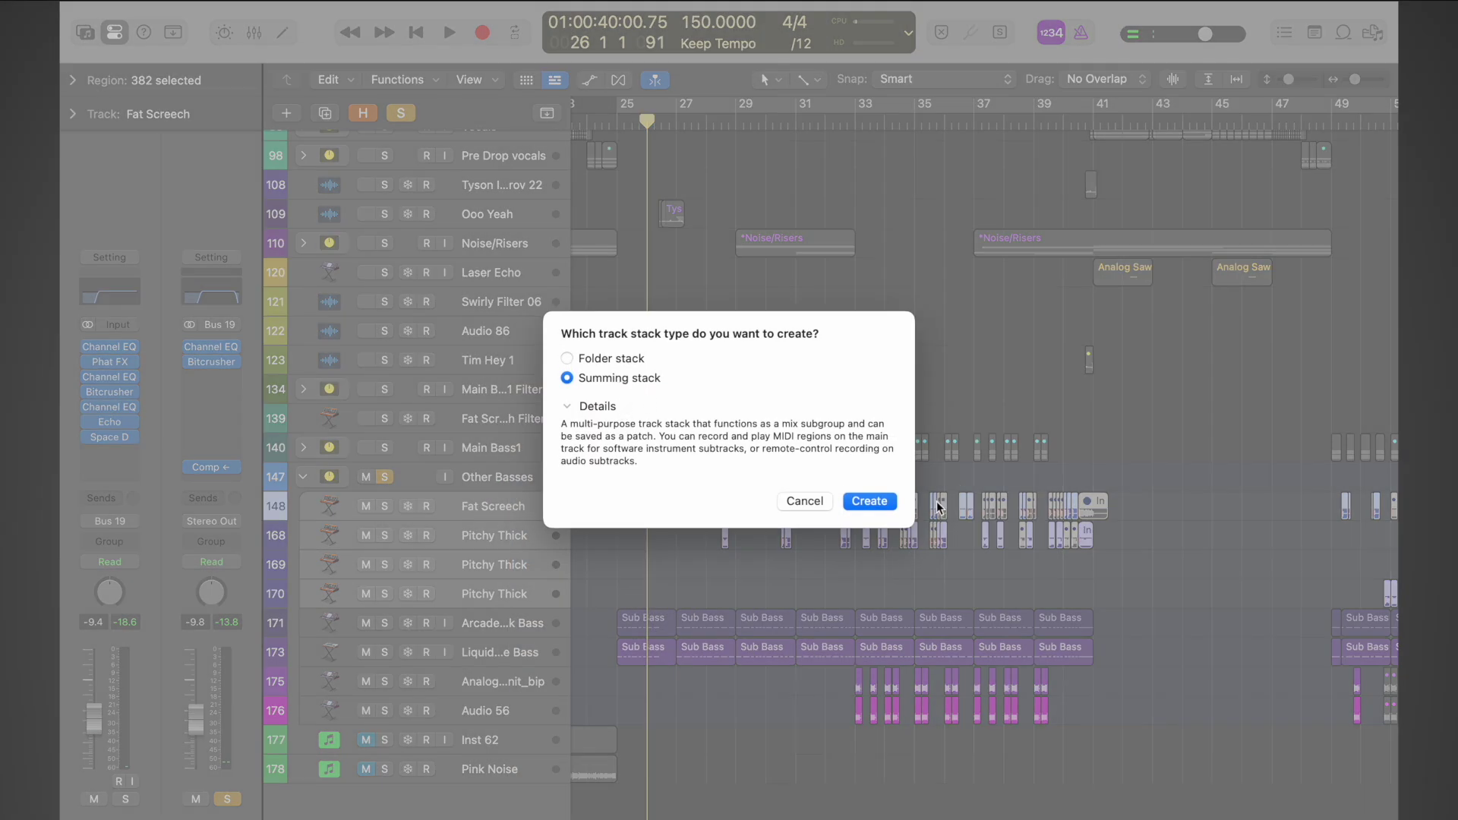
{"action": "left_click", "coordinate": [875, 503]}
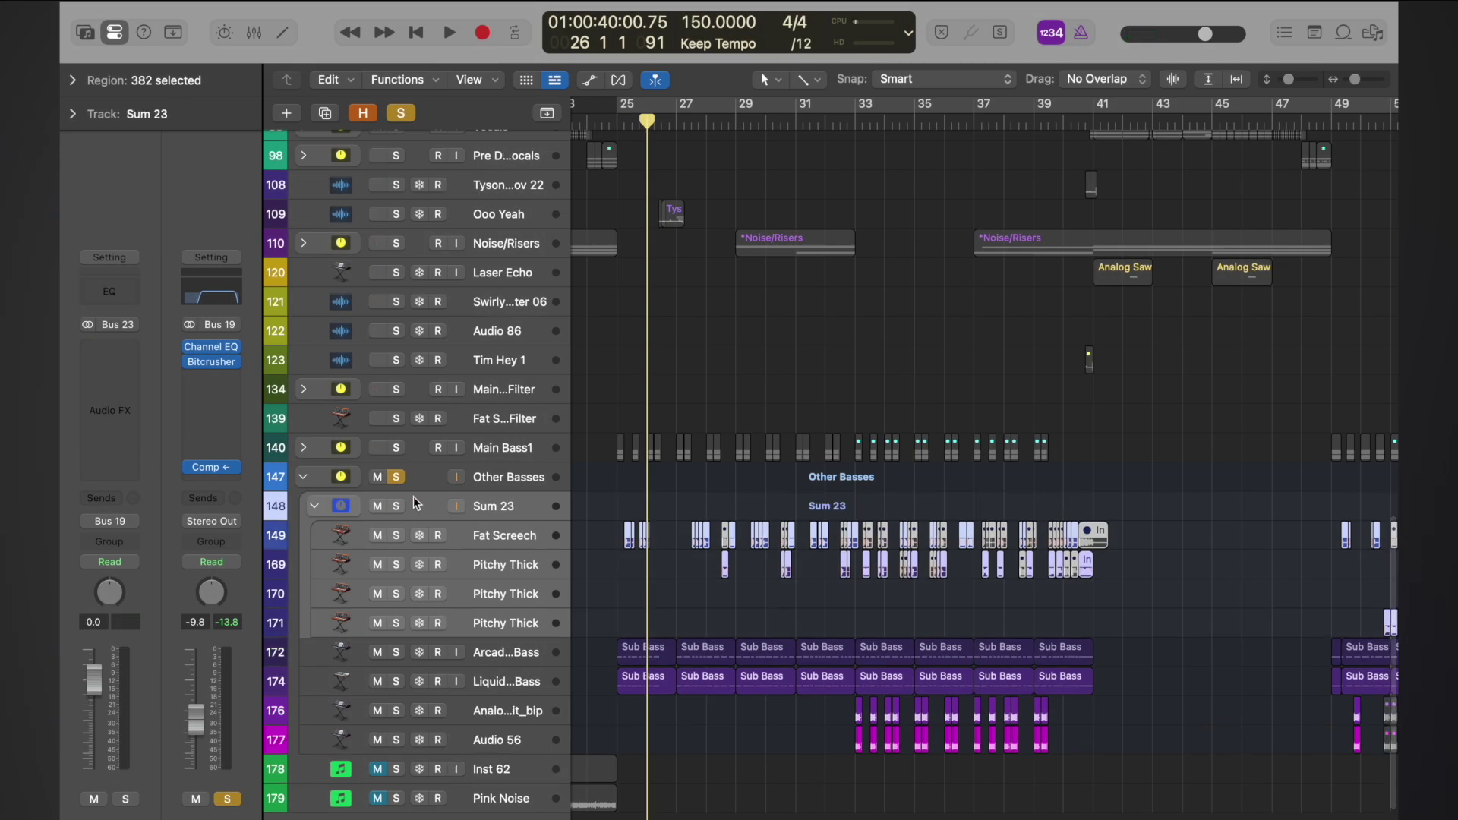
{"action": "left_click", "coordinate": [503, 480]}
{"action": "left_click", "coordinate": [503, 508]}
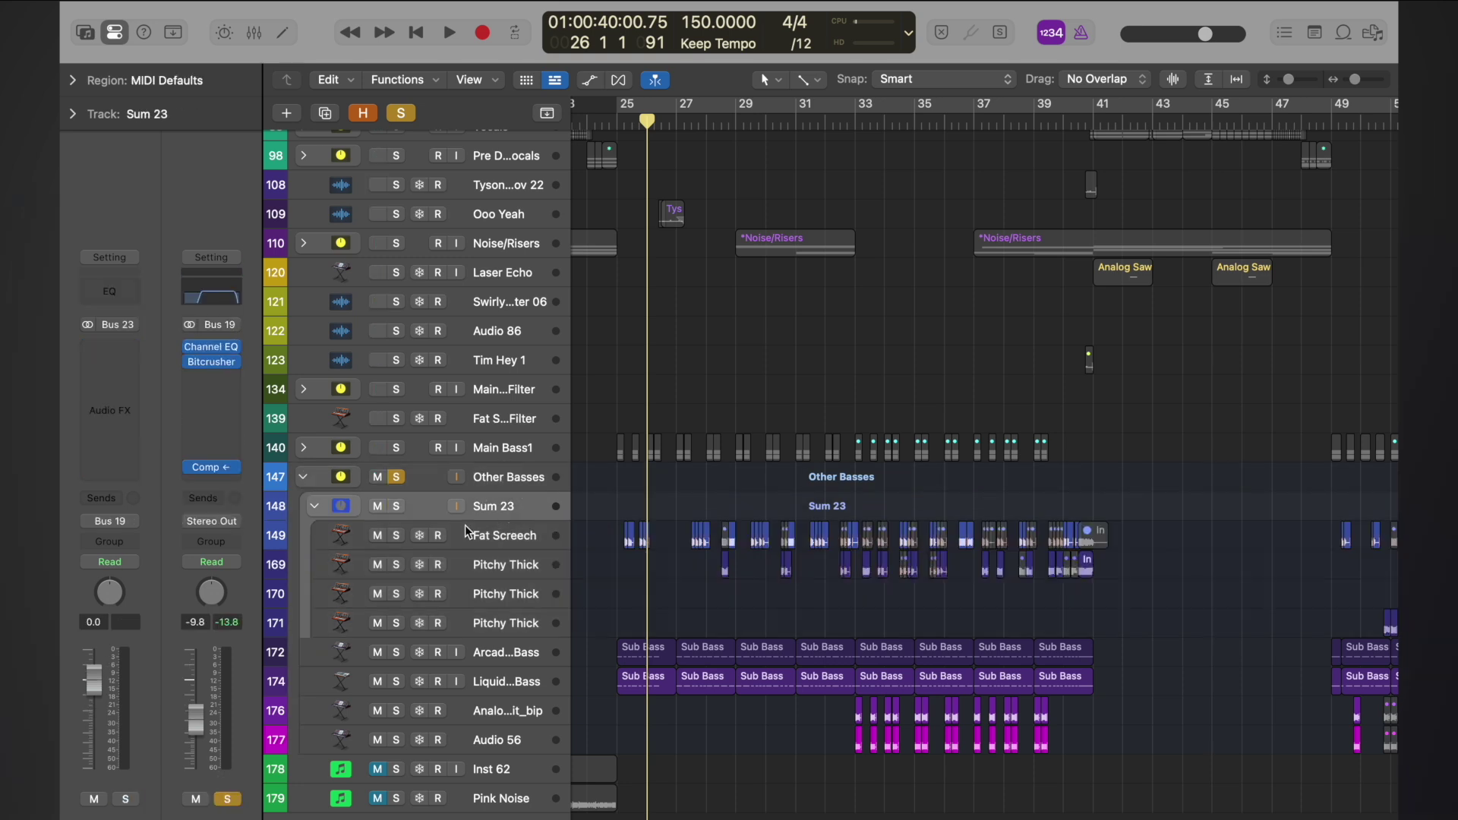
- Select Fat Screech and the three Pitchy Thick tracks and check Fat Screech's last Channel EQ in the mixer
{"action": "left_click", "coordinate": [507, 536]}
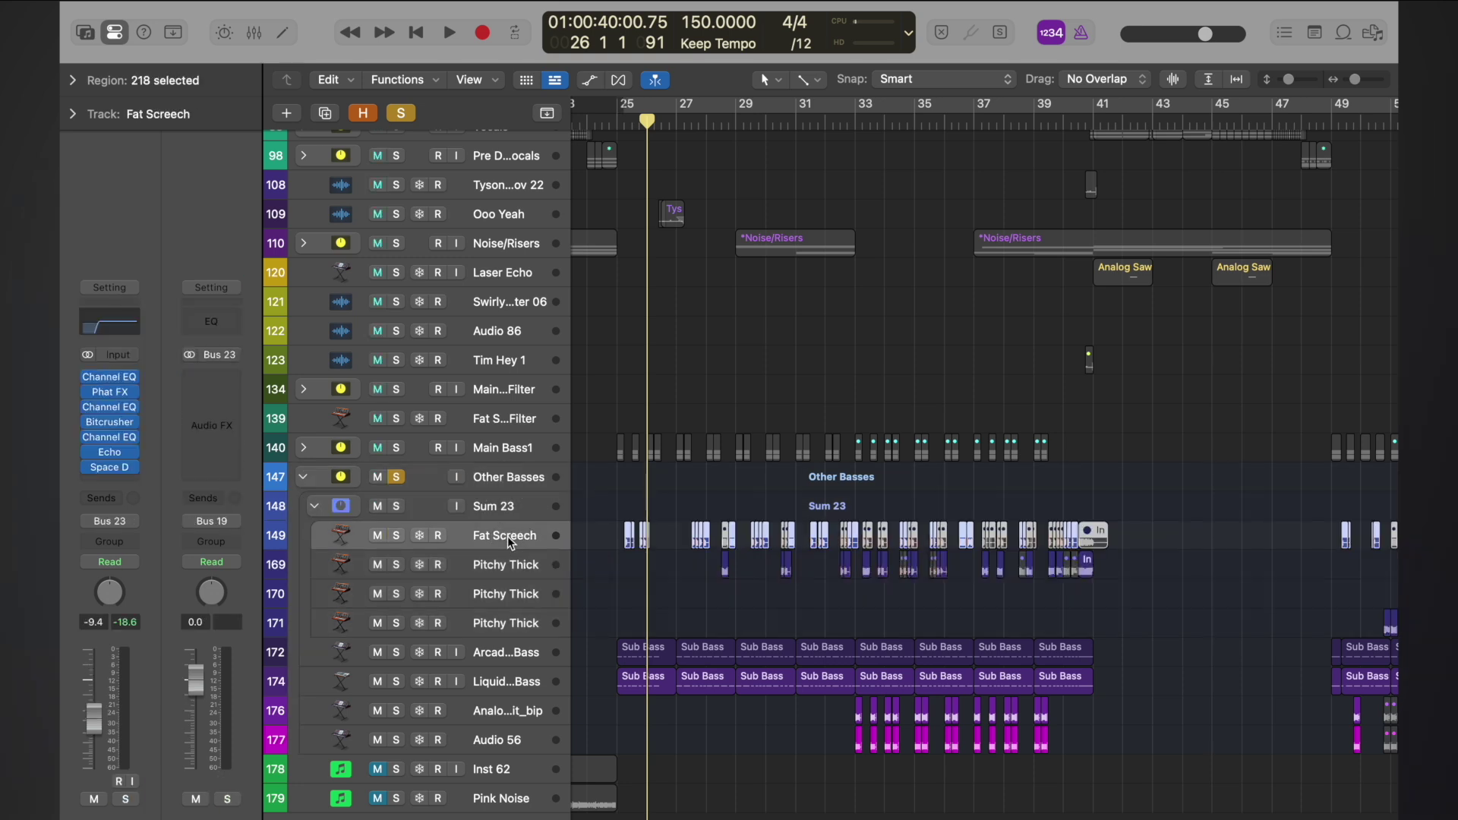
{"action": "left_click", "coordinate": [507, 618], "text": "shift"}
{"action": "key", "text": "x"}
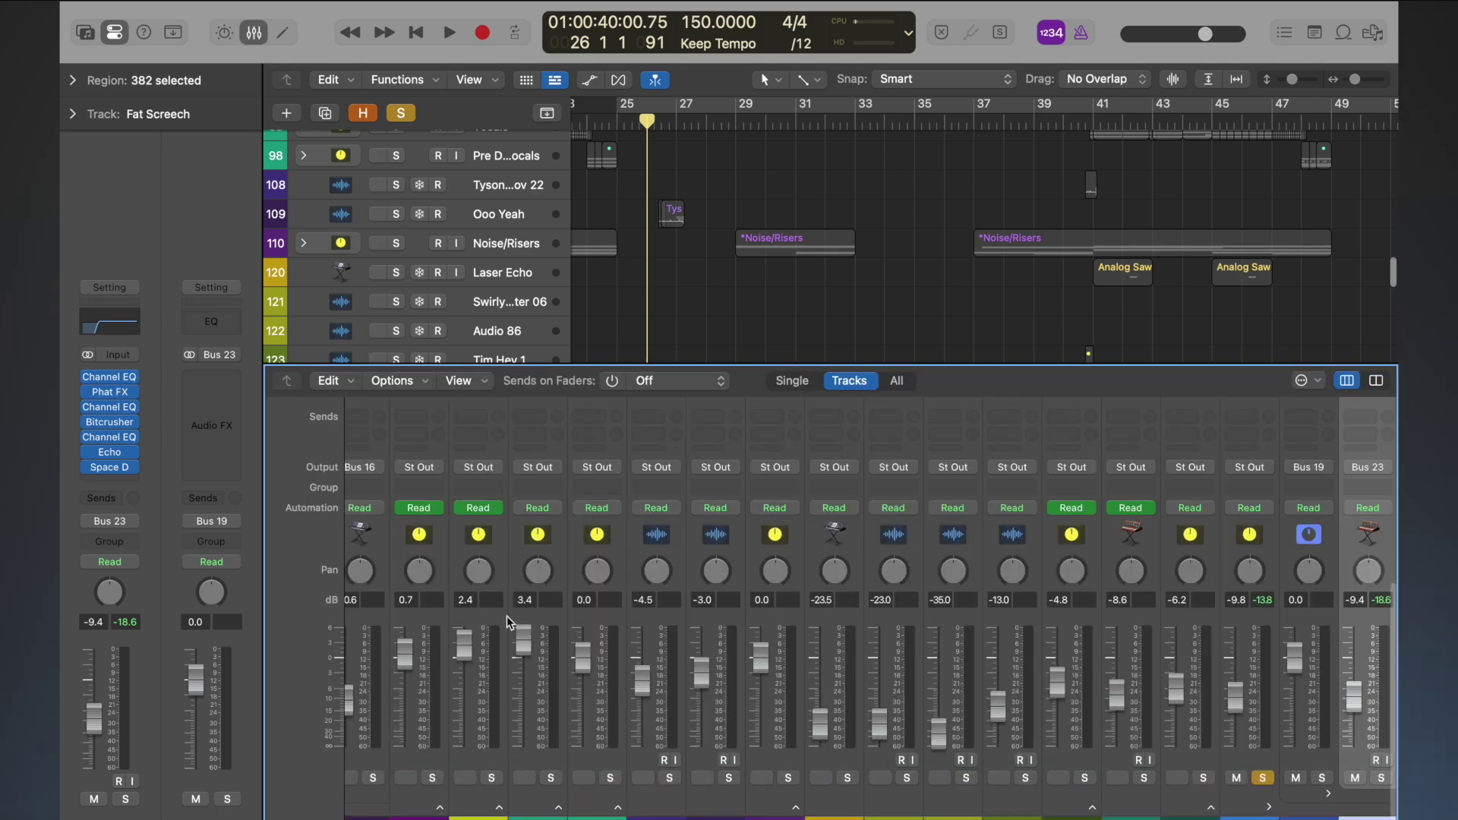
{"action": "scroll", "coordinate": [1019, 566], "scroll_direction": "up", "scroll_amount": 5}
{"action": "scroll", "coordinate": [1020, 566], "scroll_direction": "right", "scroll_amount": 2}
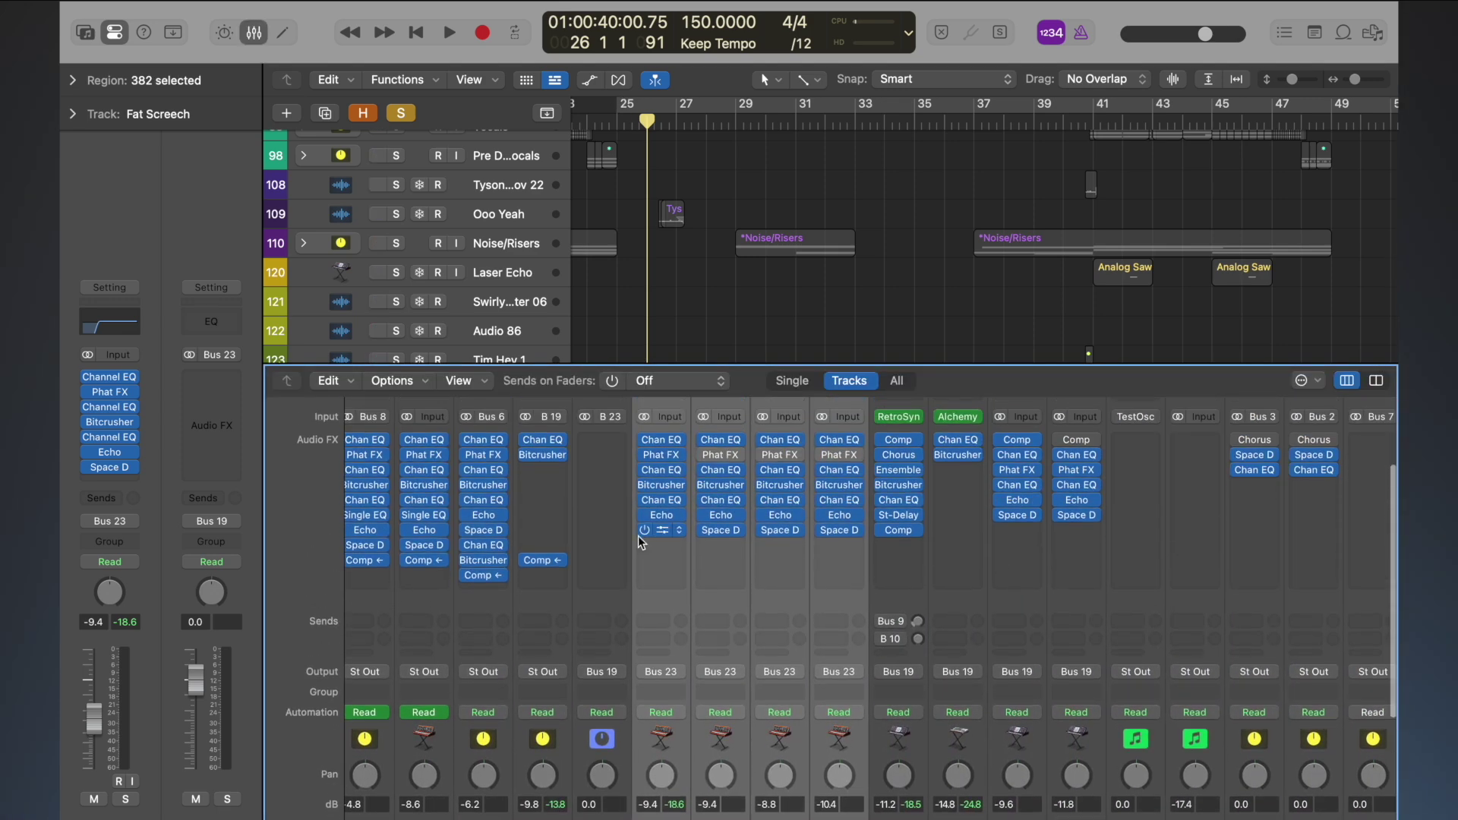
{"action": "left_click", "coordinate": [662, 501]}
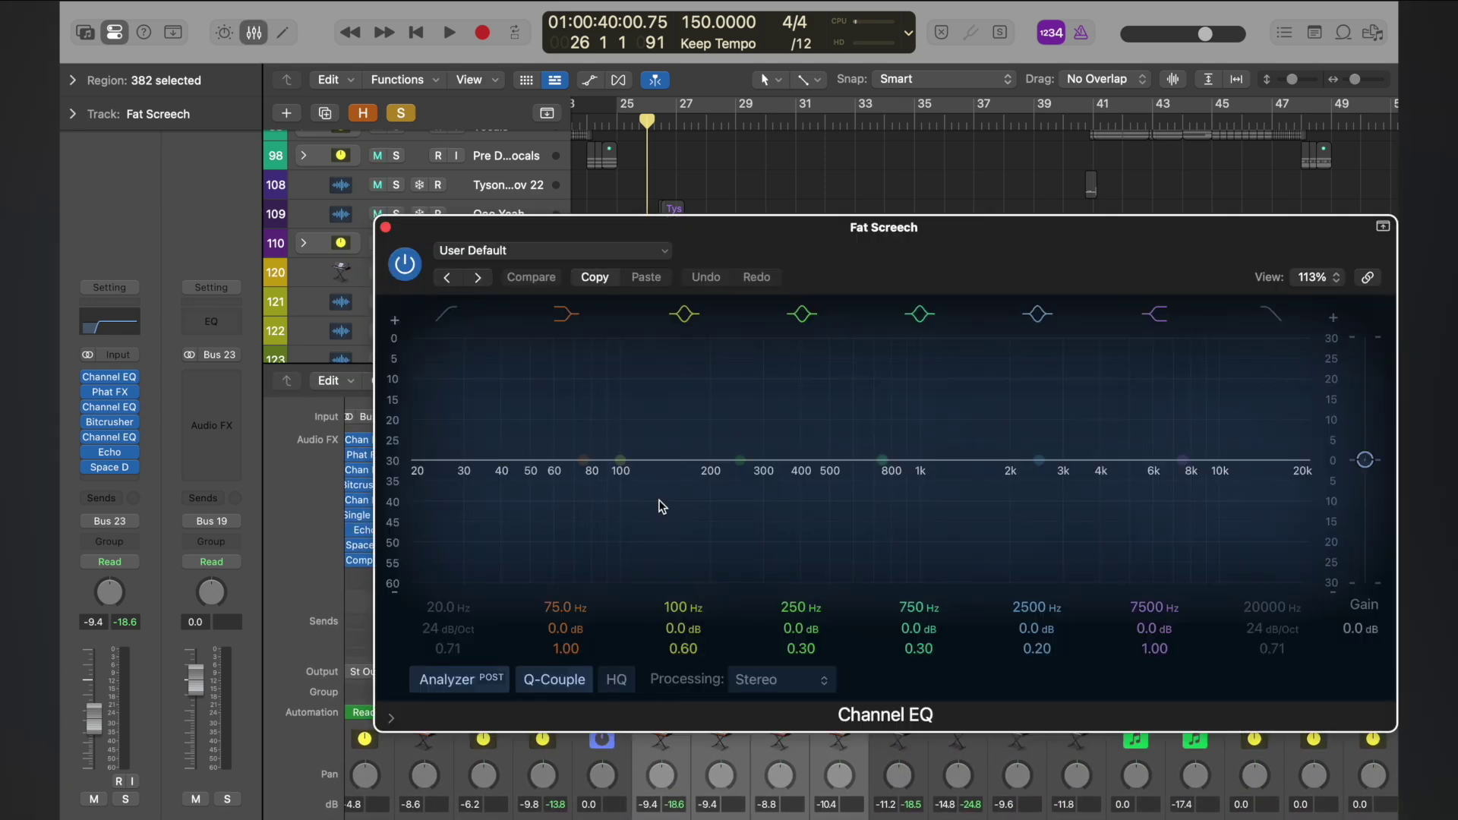
{"action": "left_click", "coordinate": [385, 227]}
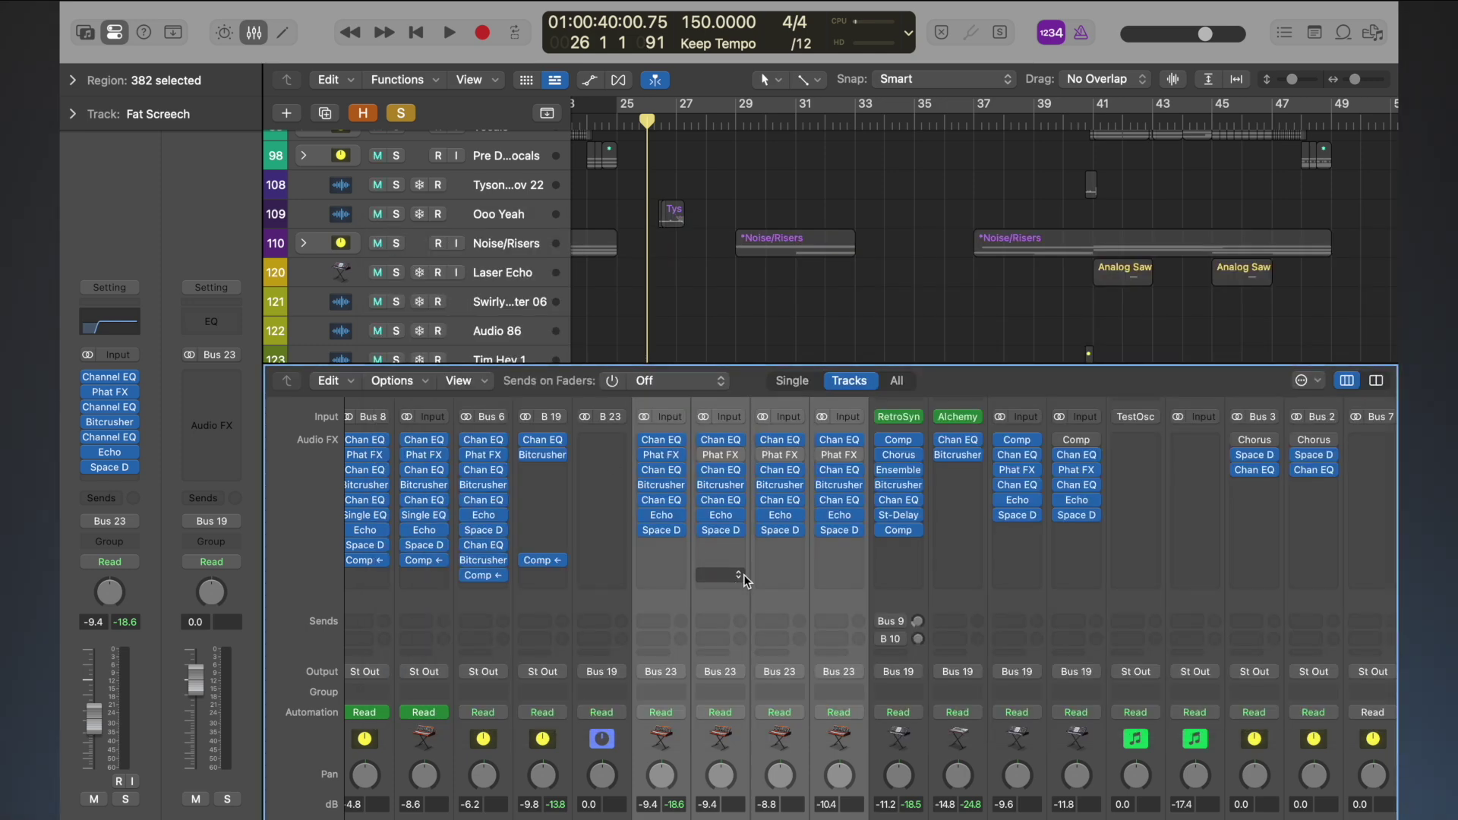
{"action": "left_click", "coordinate": [621, 523]}
{"action": "left_click", "coordinate": [579, 502]}
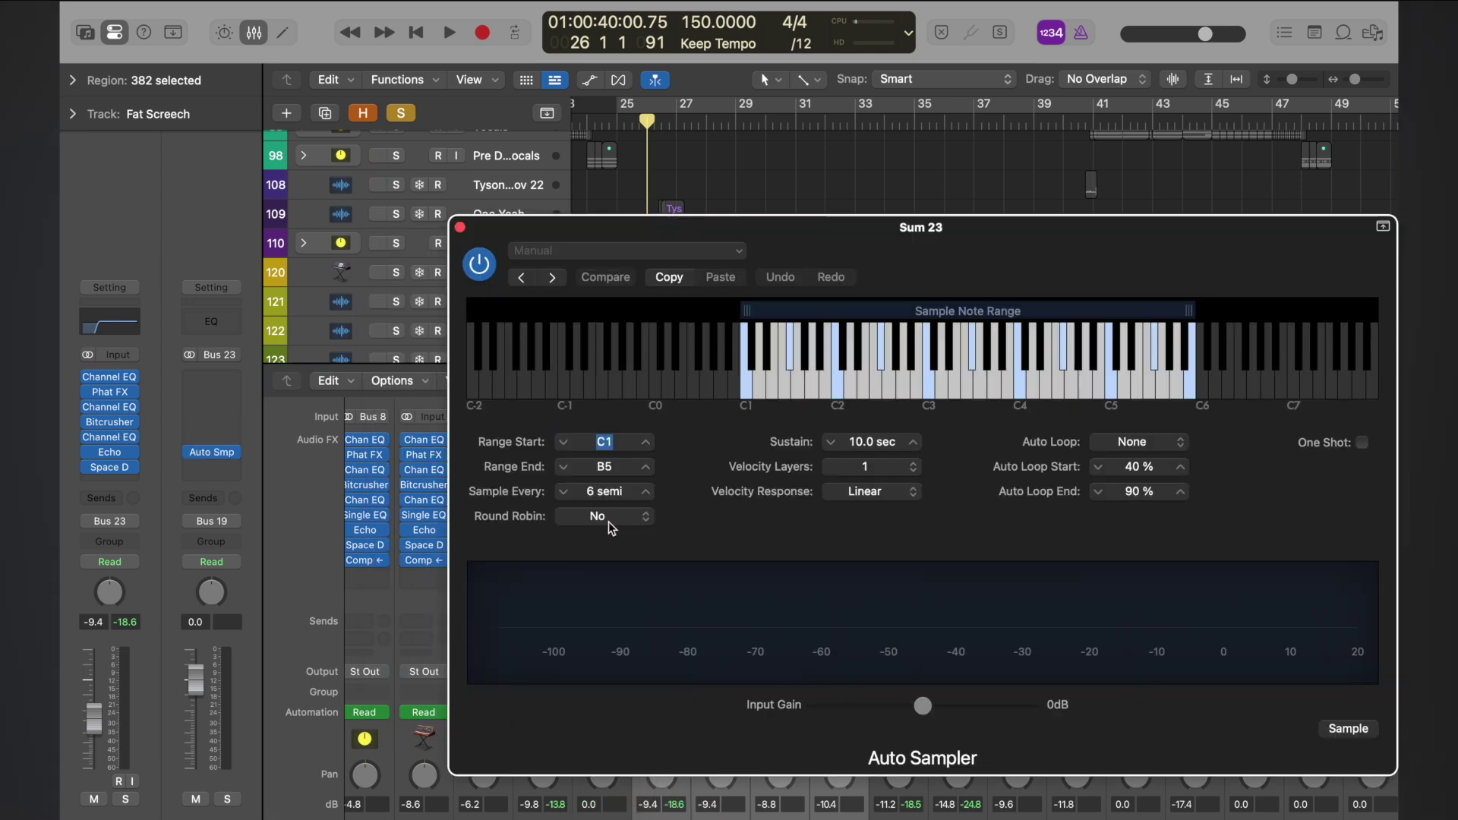
{"action": "left_click", "coordinate": [460, 227]}
{"action": "left_click", "coordinate": [618, 514]}
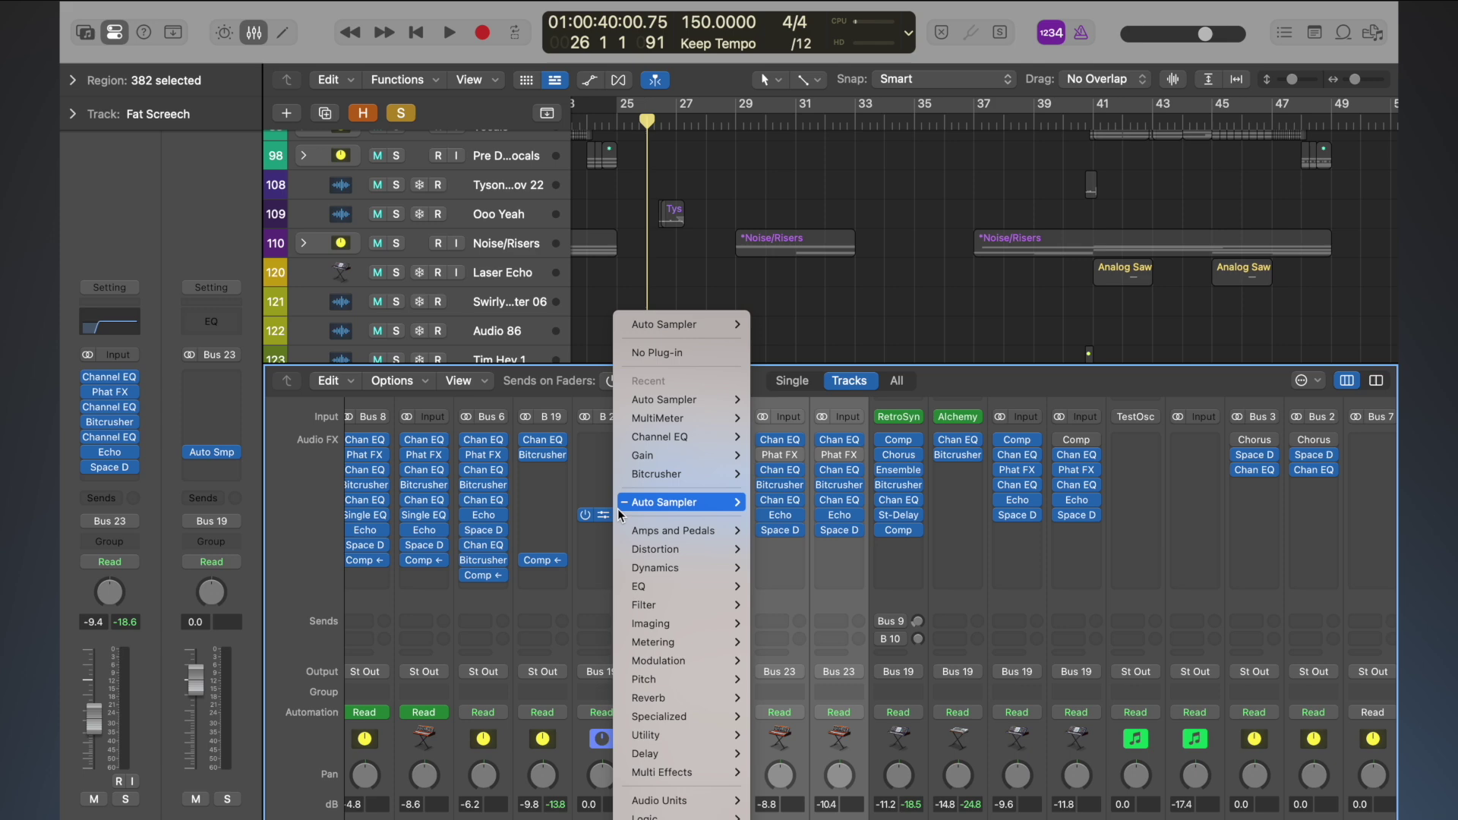
{"action": "left_click", "coordinate": [671, 352]}
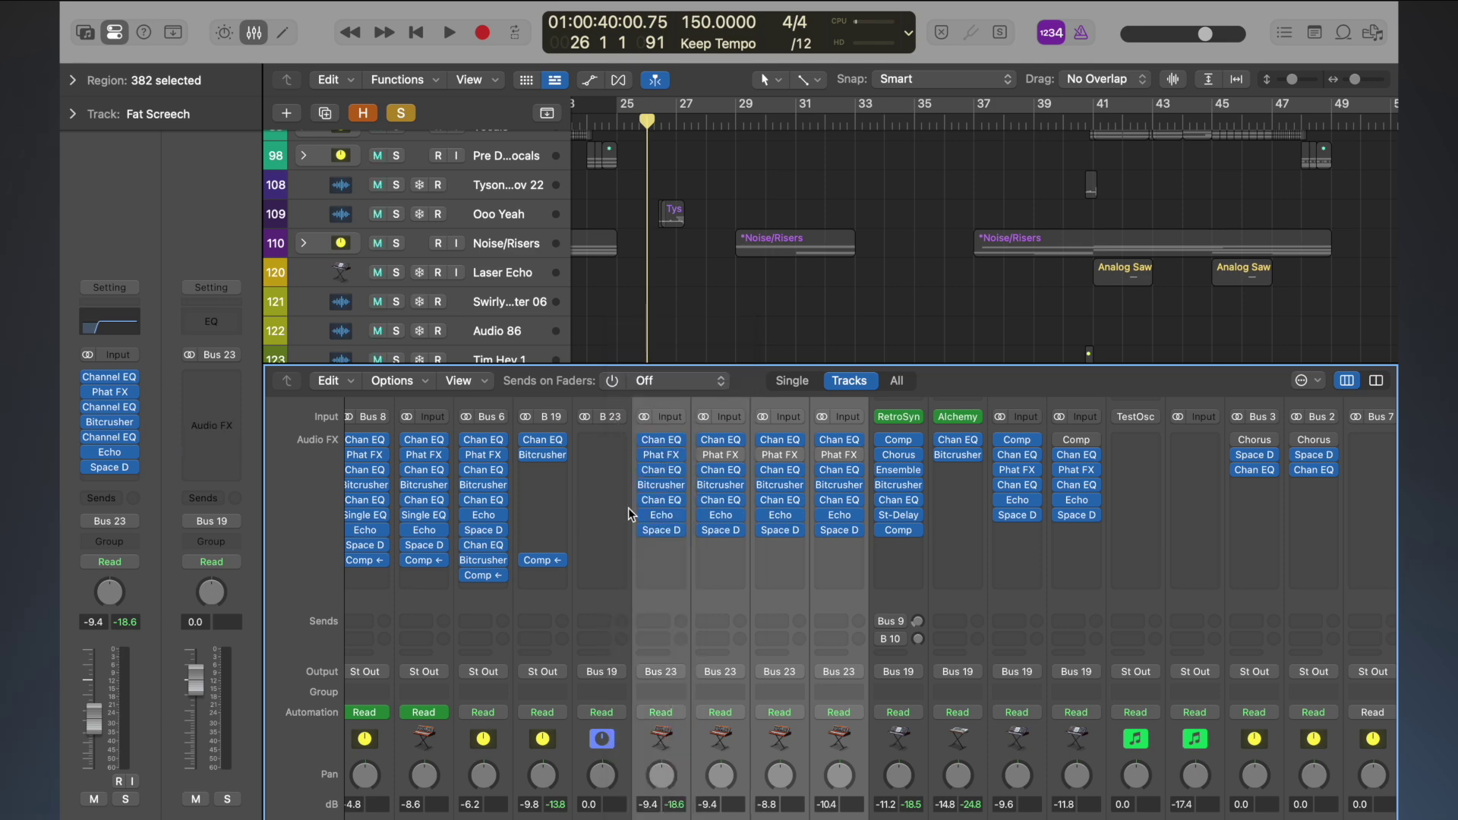
- Copy Fat Screech's Echo and Space Designer onto the Sum 23 stack and bypass both plug-ins on its four member tracks
{"action": "left_click", "coordinate": [607, 589]}
{"action": "left_click_drag", "start_coordinate": [667, 517], "coordinate": [604, 528]}
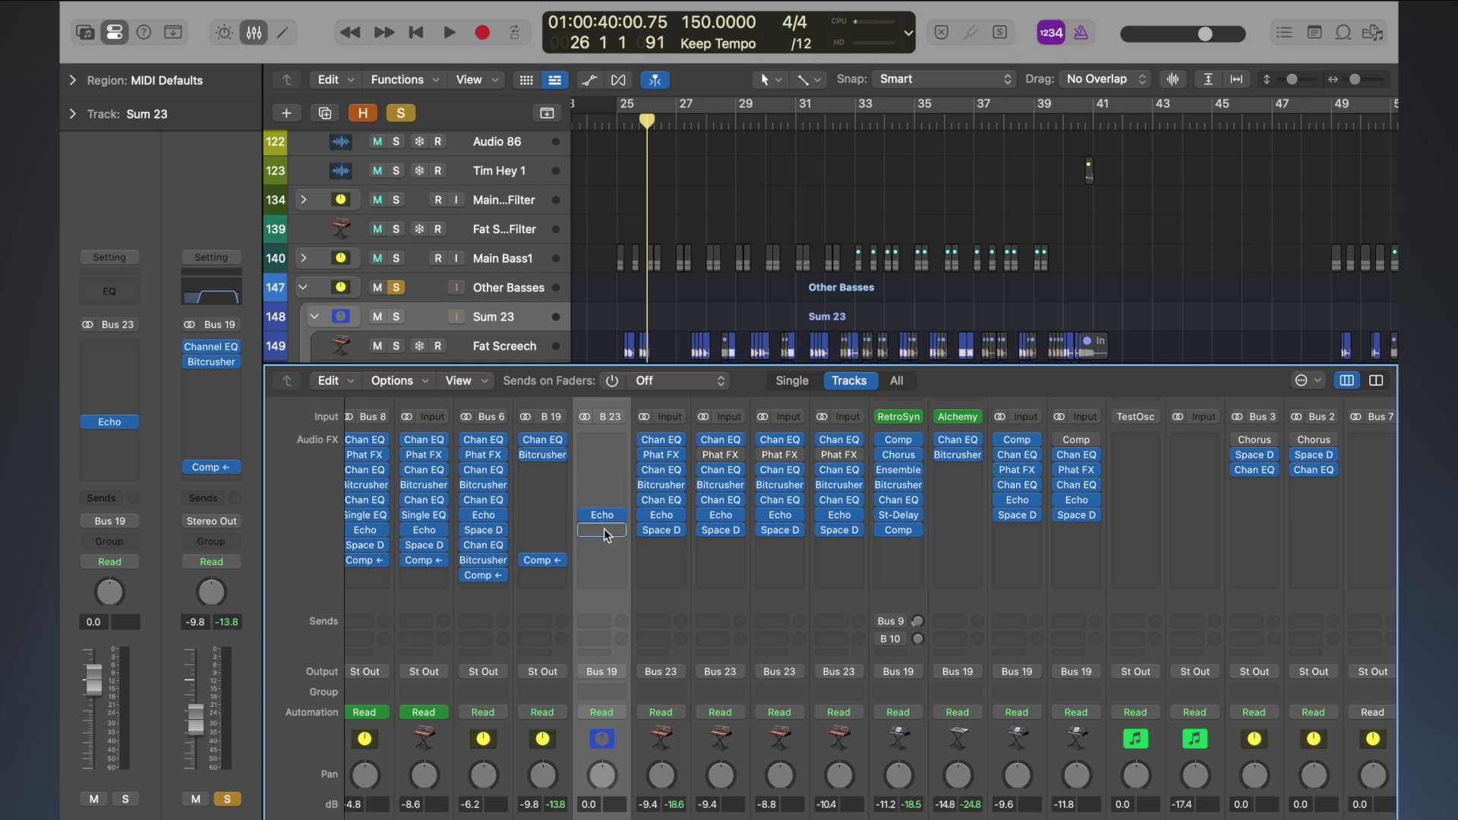
{"action": "left_click", "coordinate": [644, 515]}
{"action": "left_click", "coordinate": [644, 530]}
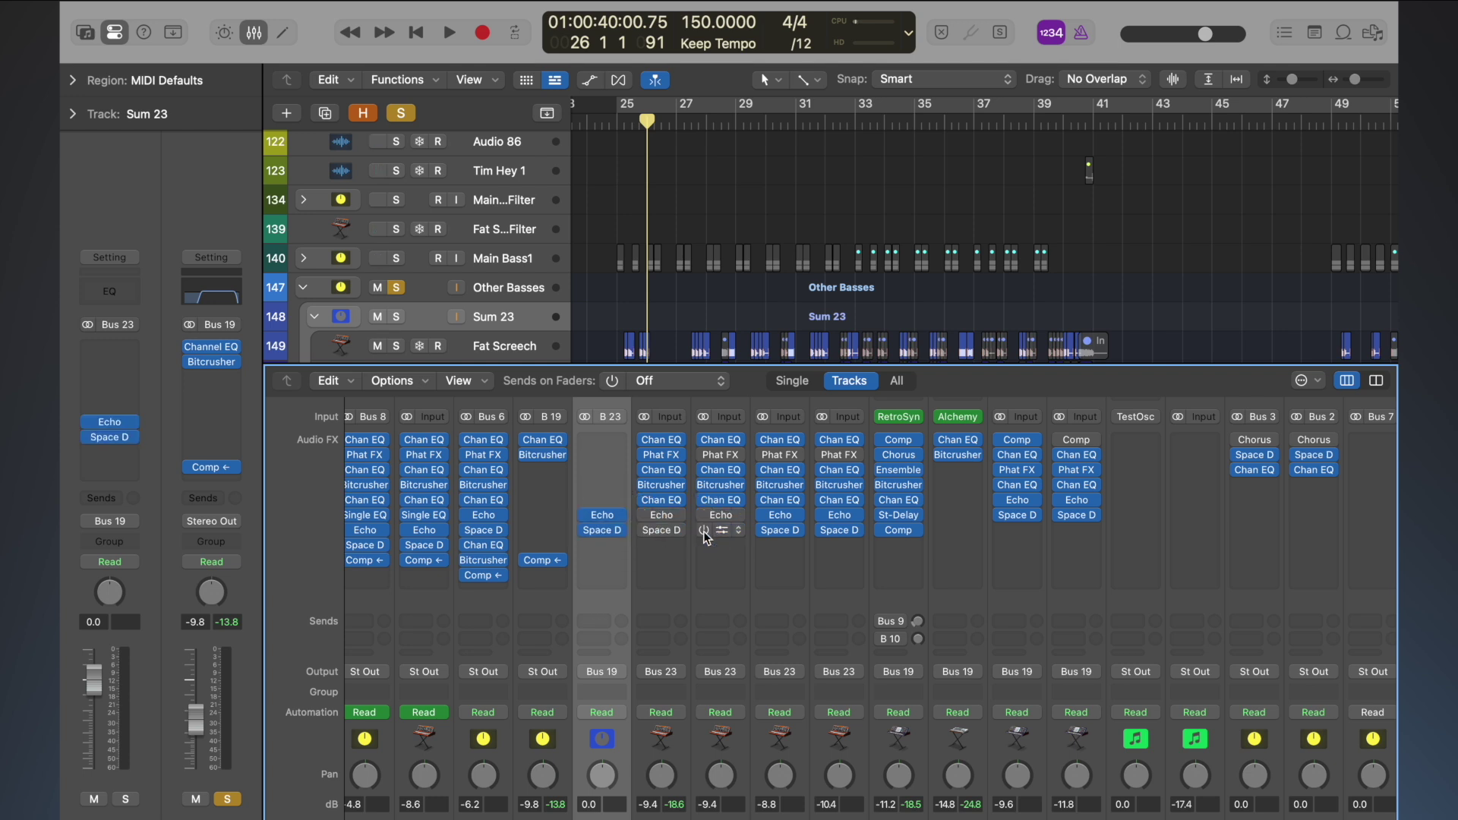
{"action": "left_click", "coordinate": [763, 515]}
{"action": "left_click", "coordinate": [763, 532]}
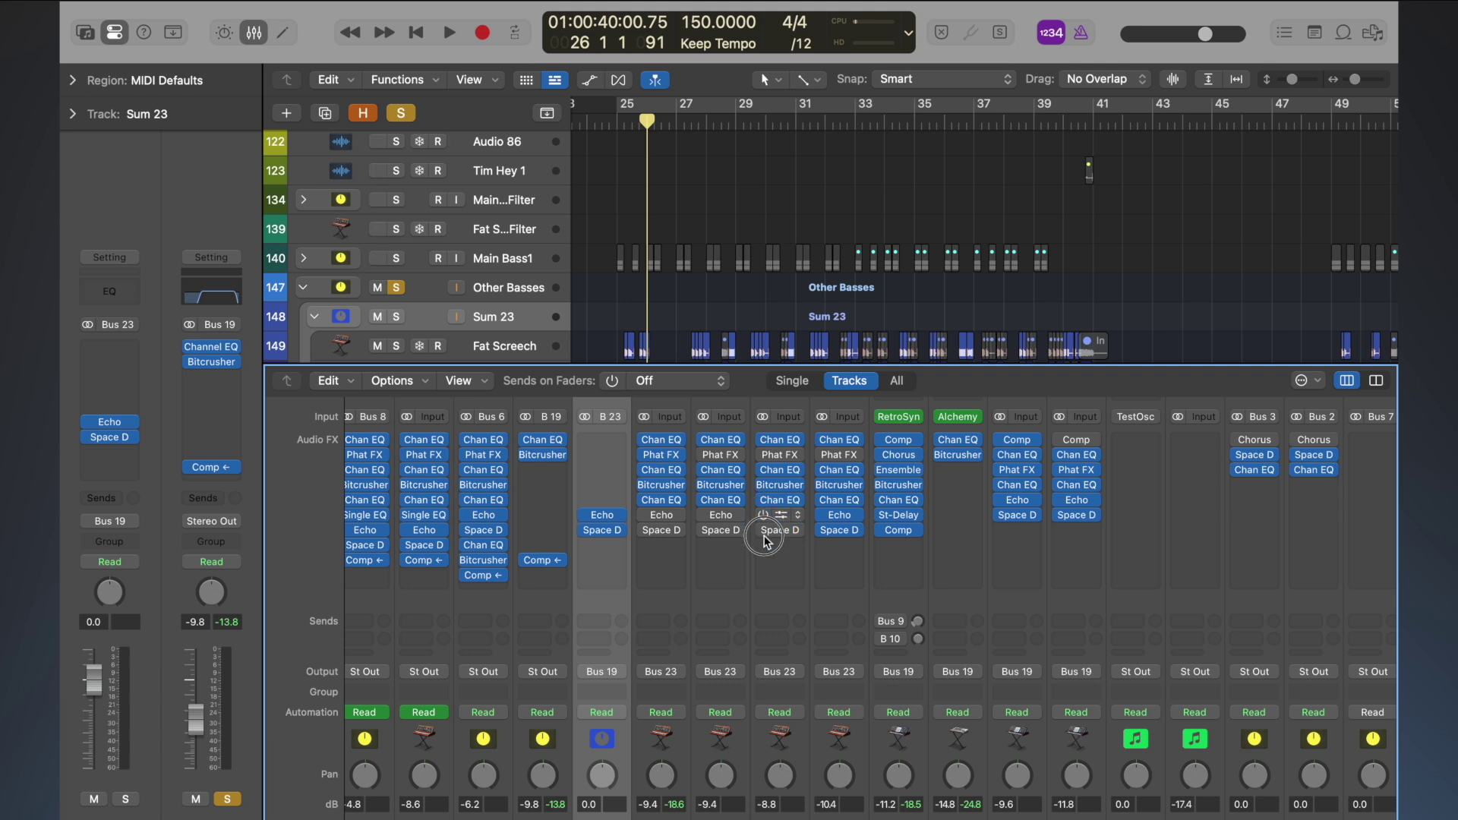
{"action": "left_click", "coordinate": [823, 515]}
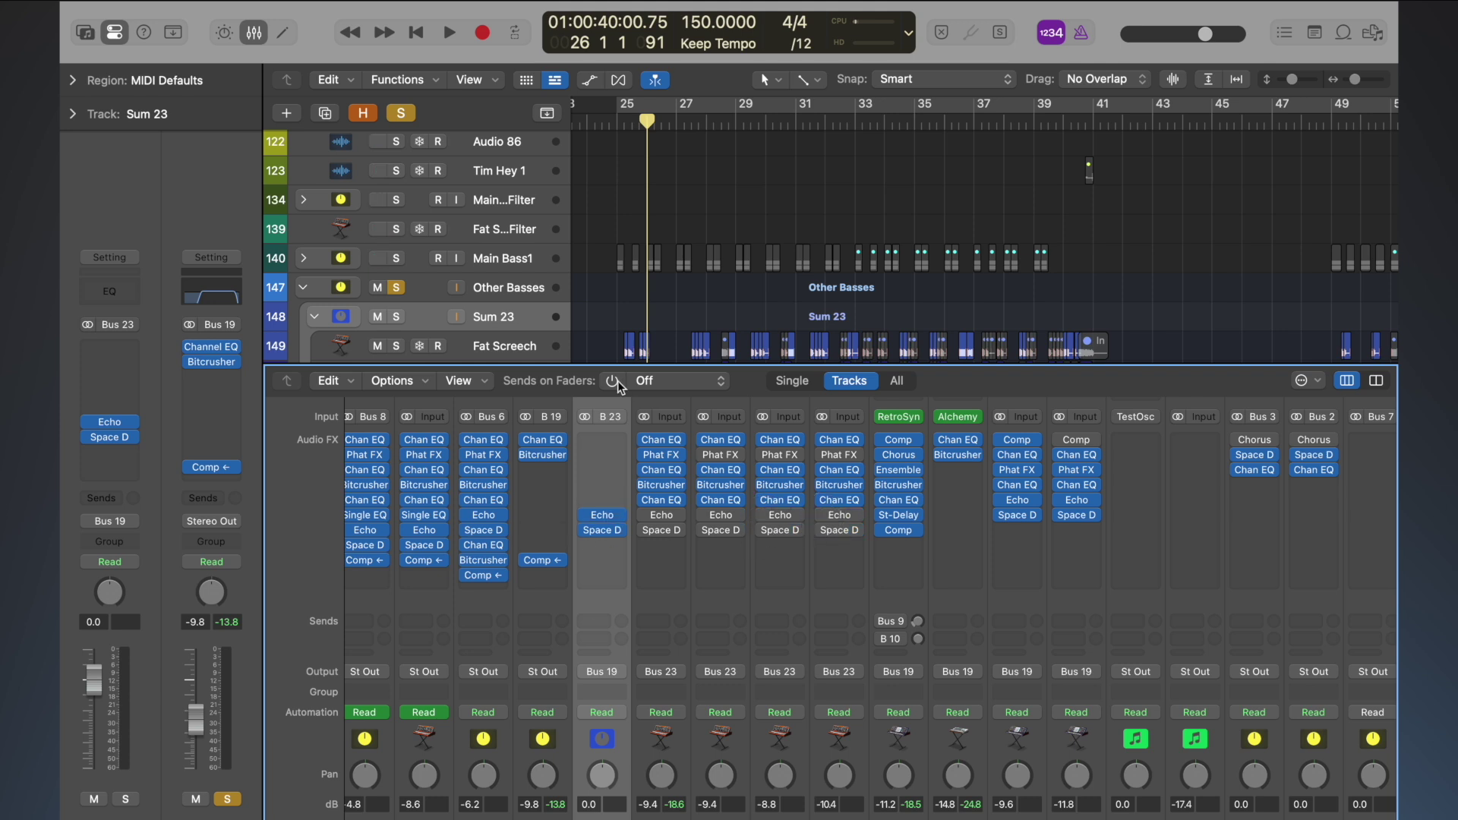
- Close the mixer, solo the Sum 23 stack and listen to it from bar 25
{"action": "key", "text": "x"}
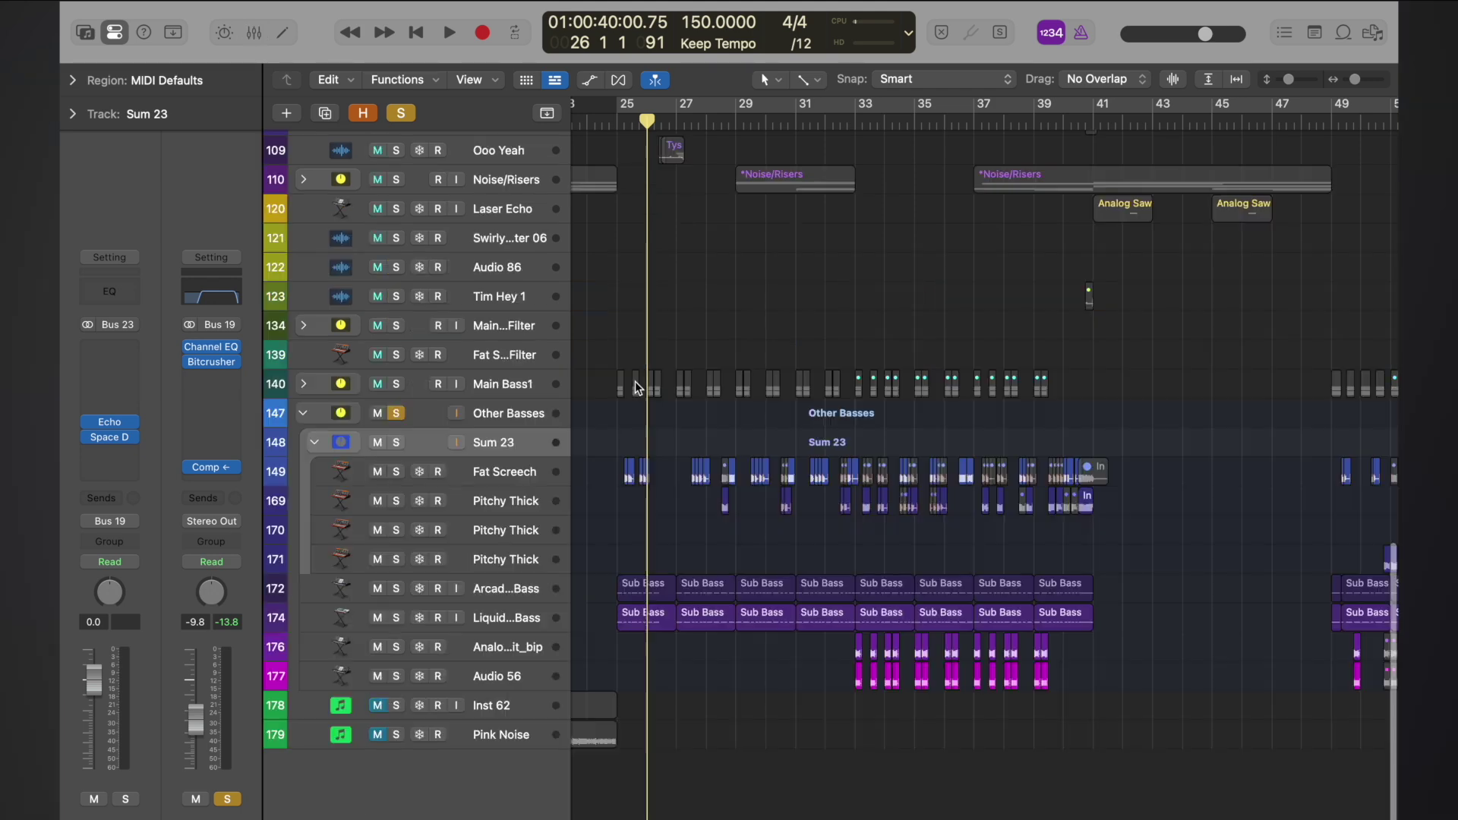
{"action": "scroll", "coordinate": [644, 375], "scroll_direction": "down", "scroll_amount": 2}
{"action": "scroll", "coordinate": [678, 425], "scroll_direction": "up", "scroll_amount": 3}
{"action": "scroll", "coordinate": [677, 425], "scroll_direction": "left", "scroll_amount": 3}
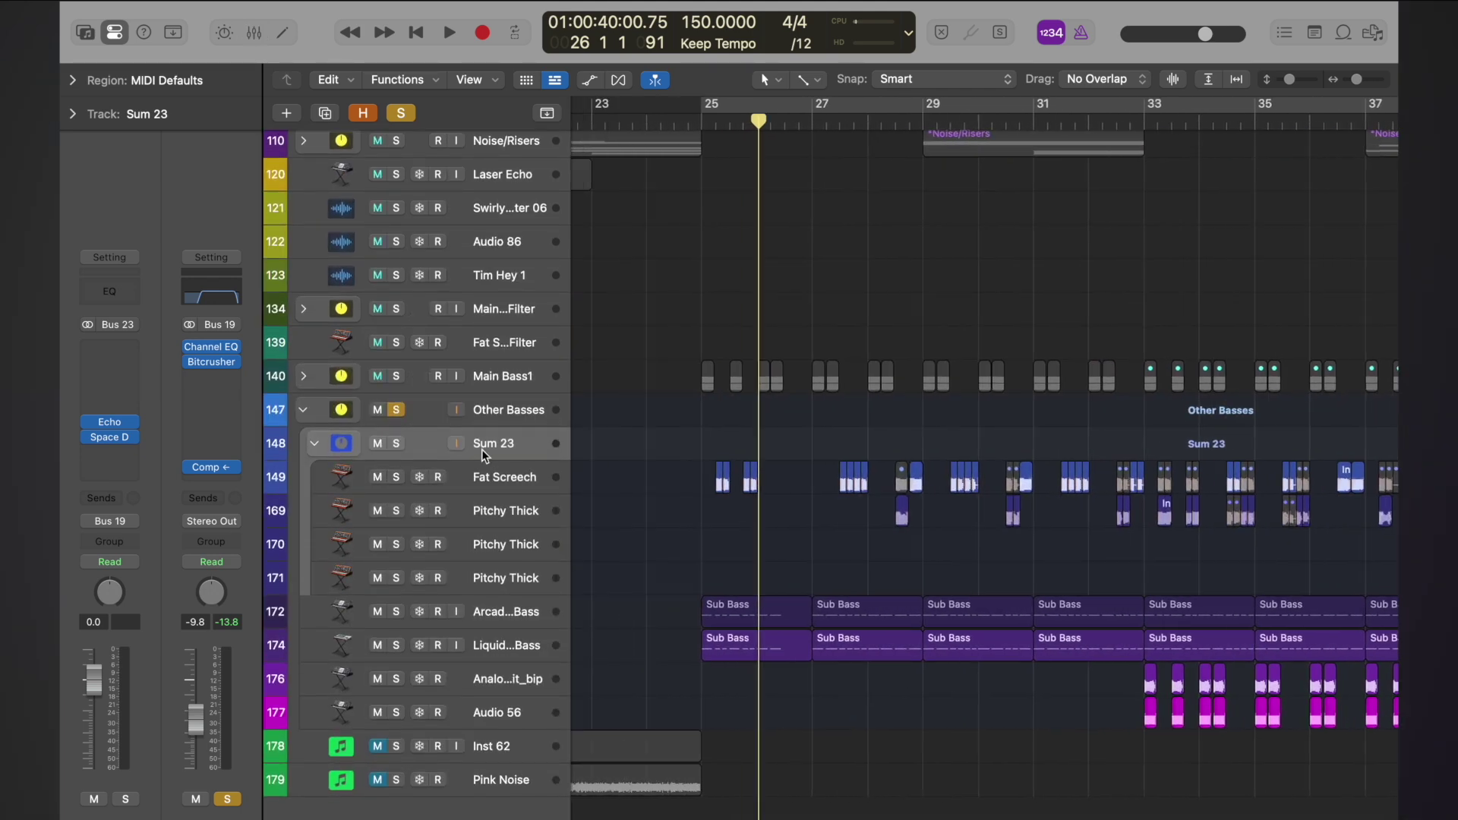
{"action": "left_click", "coordinate": [396, 444]}
{"action": "double_click", "coordinate": [712, 131]}
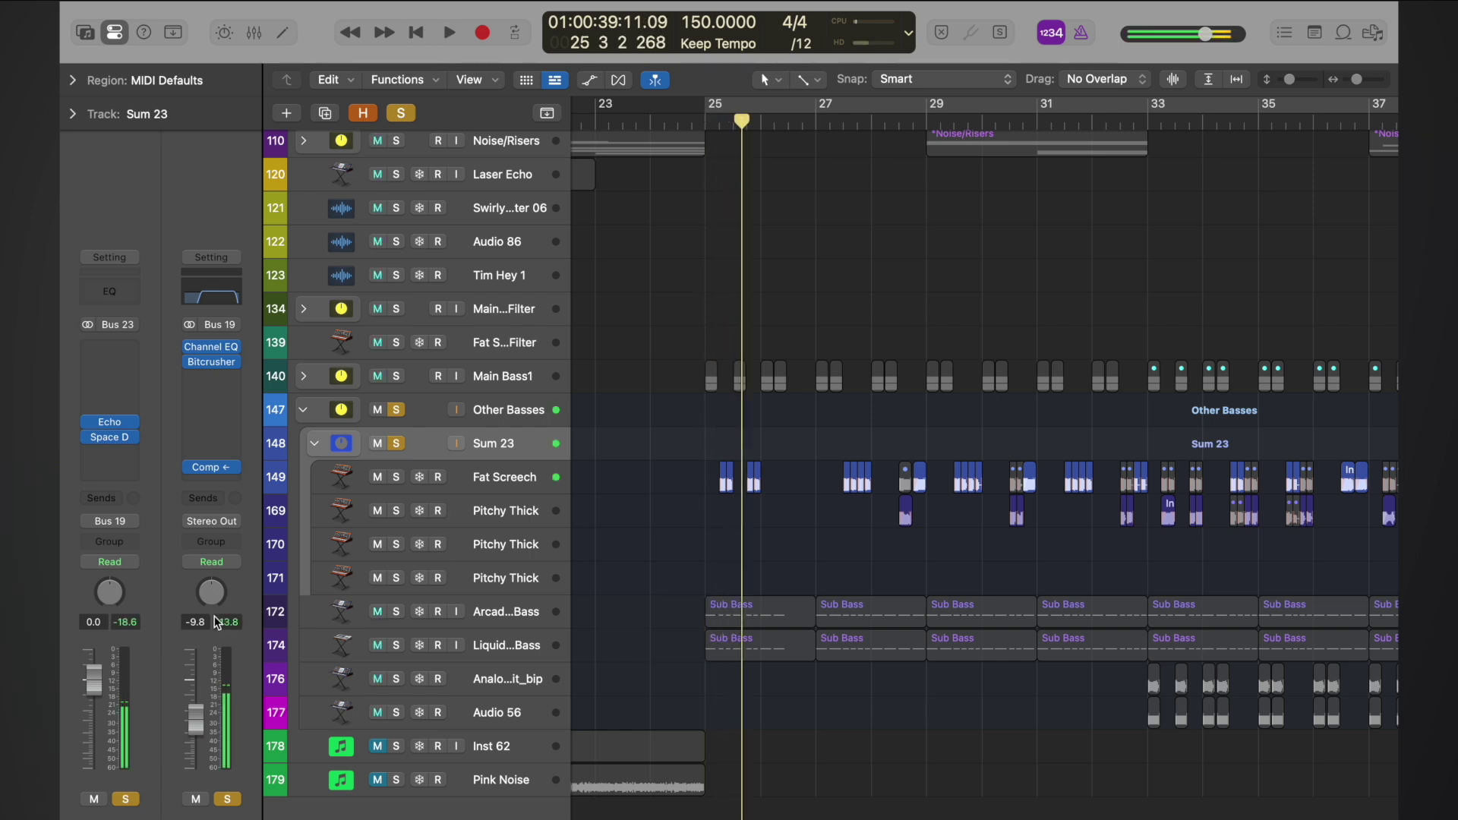
{"action": "key", "text": "super+Left"}
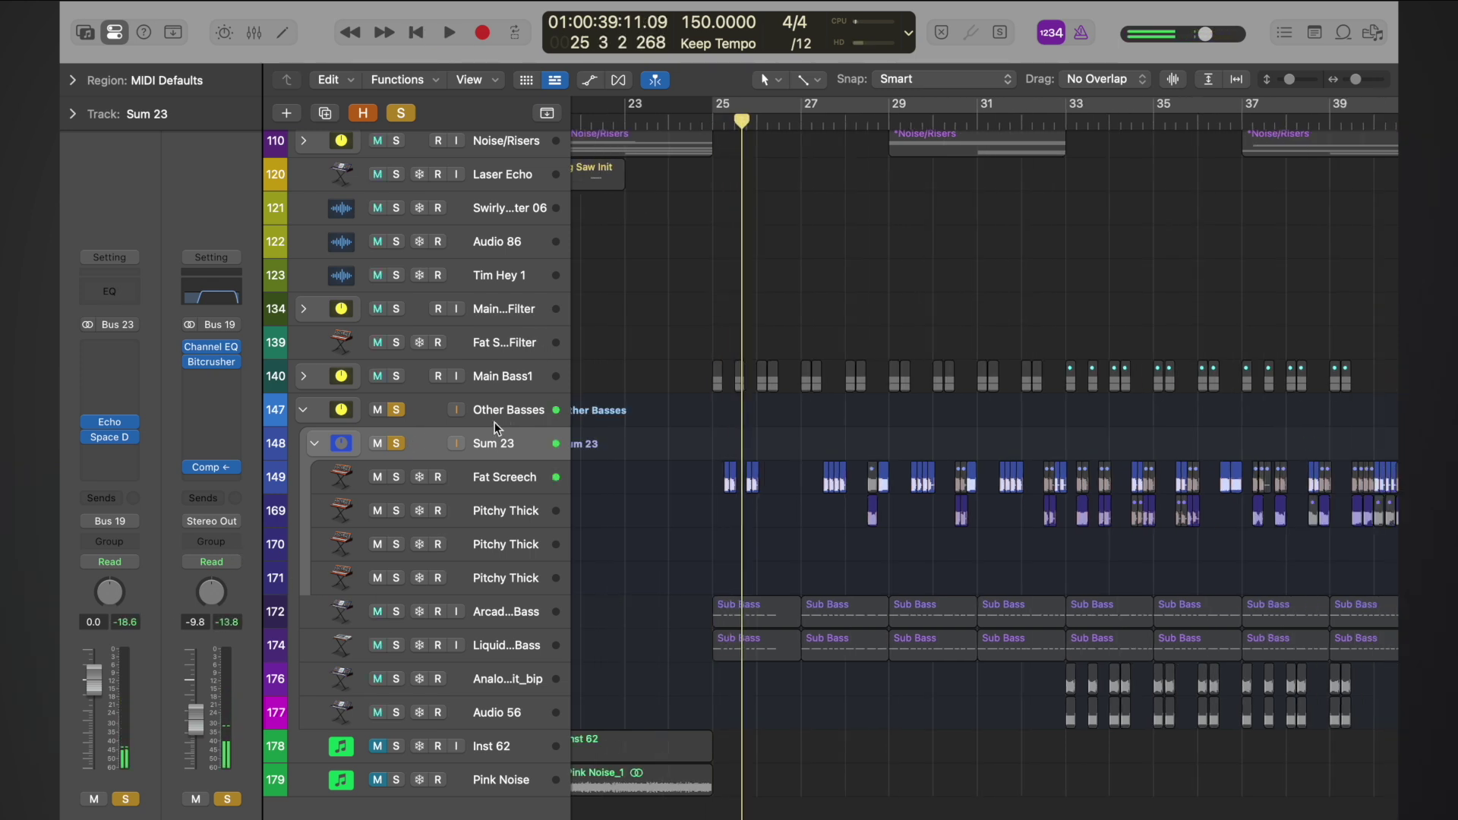
- Select Main Bass1, clear all solos and play the full mix from bar 25
{"action": "left_click", "coordinate": [490, 381]}
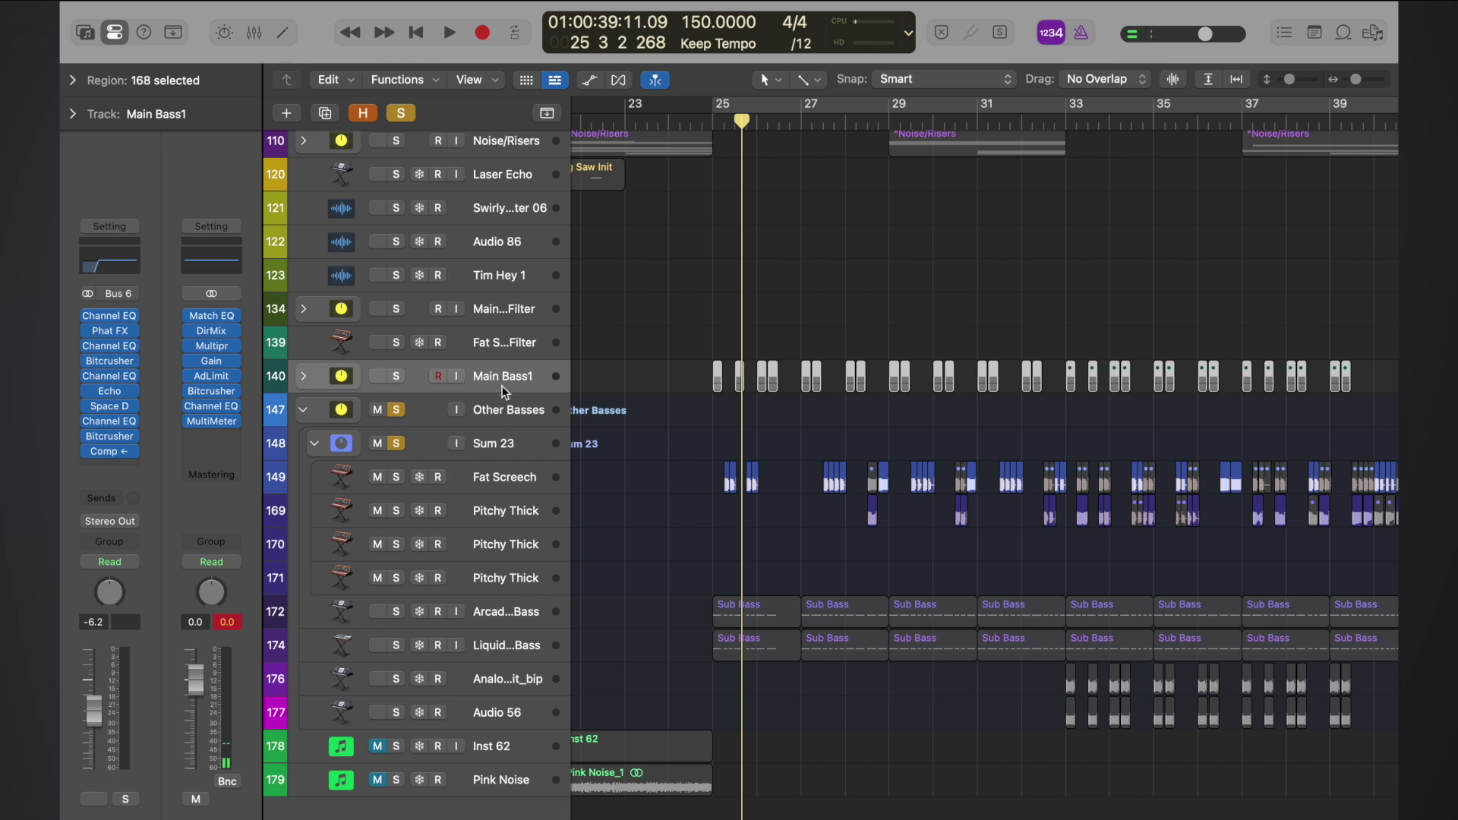
{"action": "left_click", "coordinate": [401, 112]}
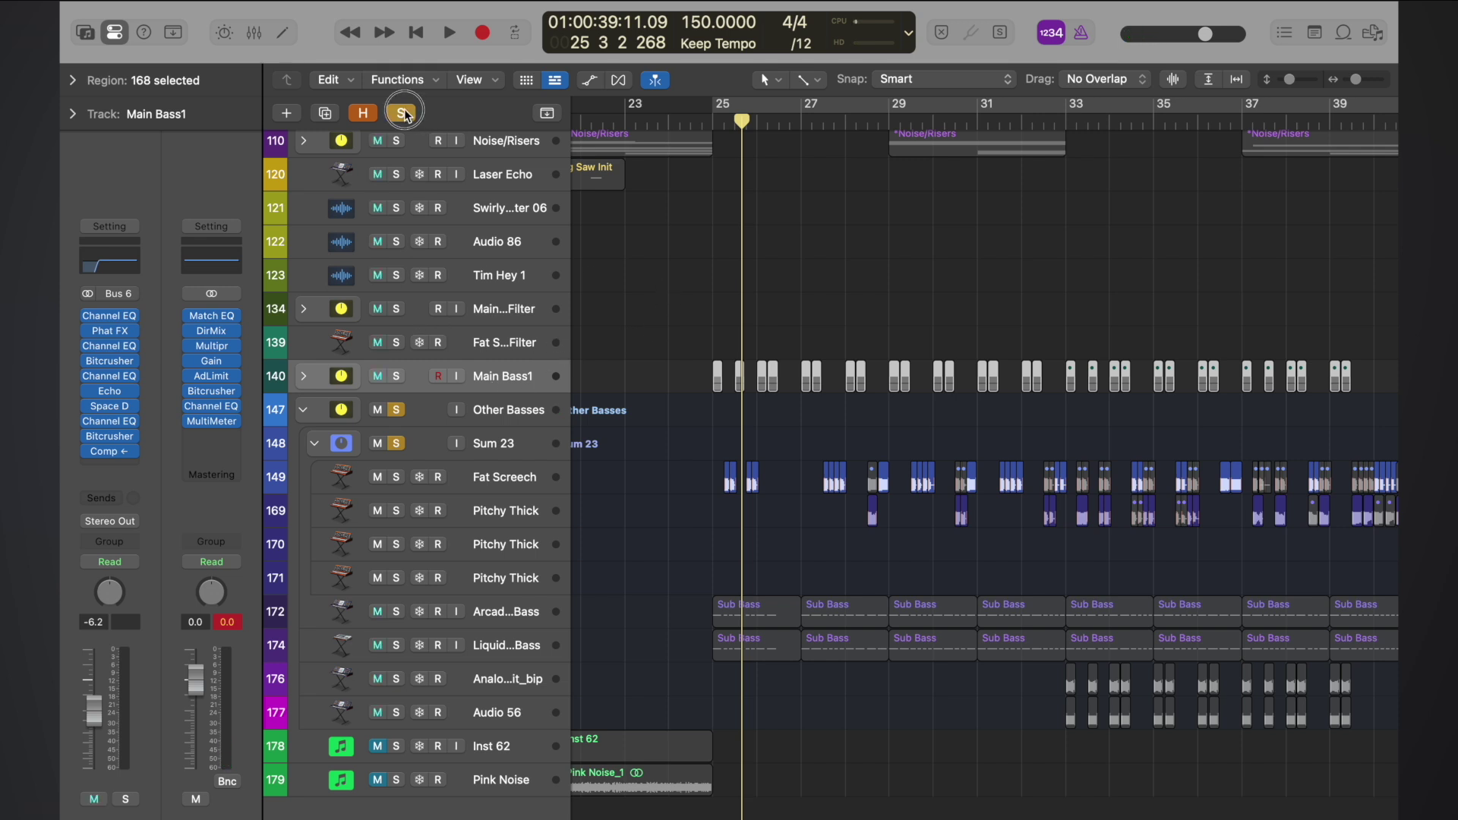
{"action": "left_click", "coordinate": [714, 122]}
{"action": "key", "text": "space"}
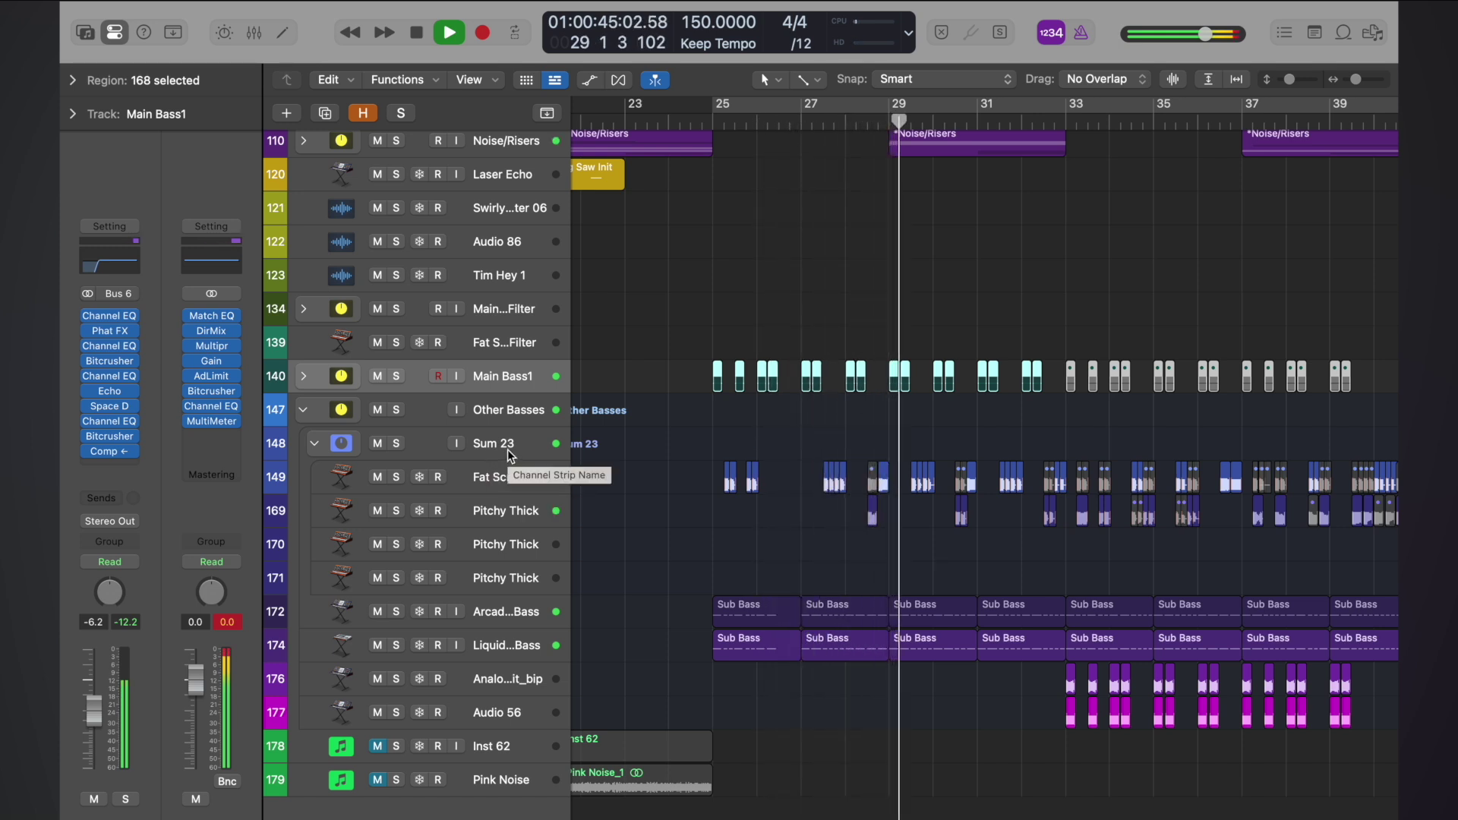
{"action": "key", "text": "space"}
- Select the Sum 23 stack and check its Echo settings, closing the plug-in
{"action": "left_click", "coordinate": [487, 449]}
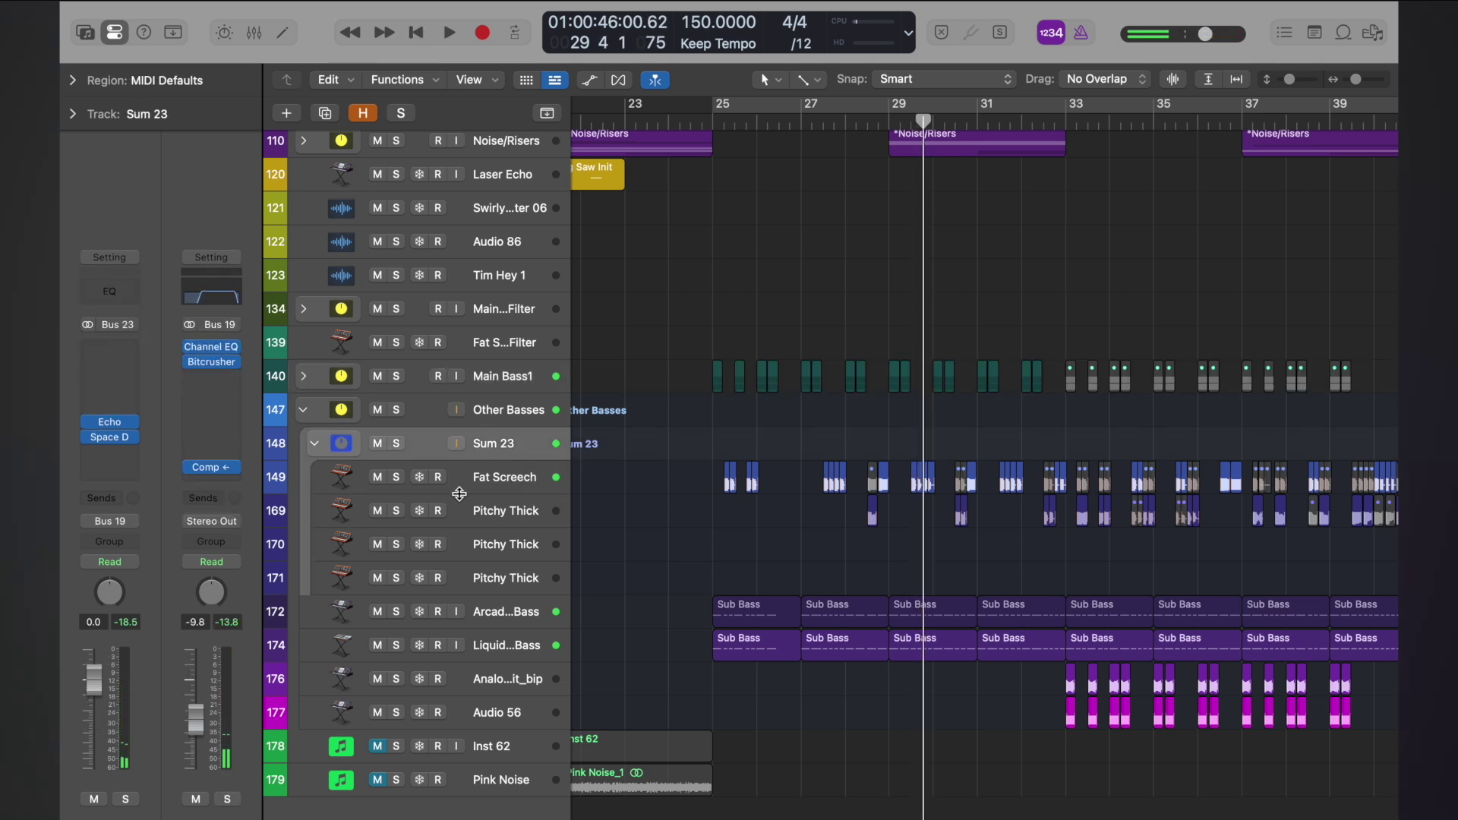
{"action": "left_click", "coordinate": [110, 421]}
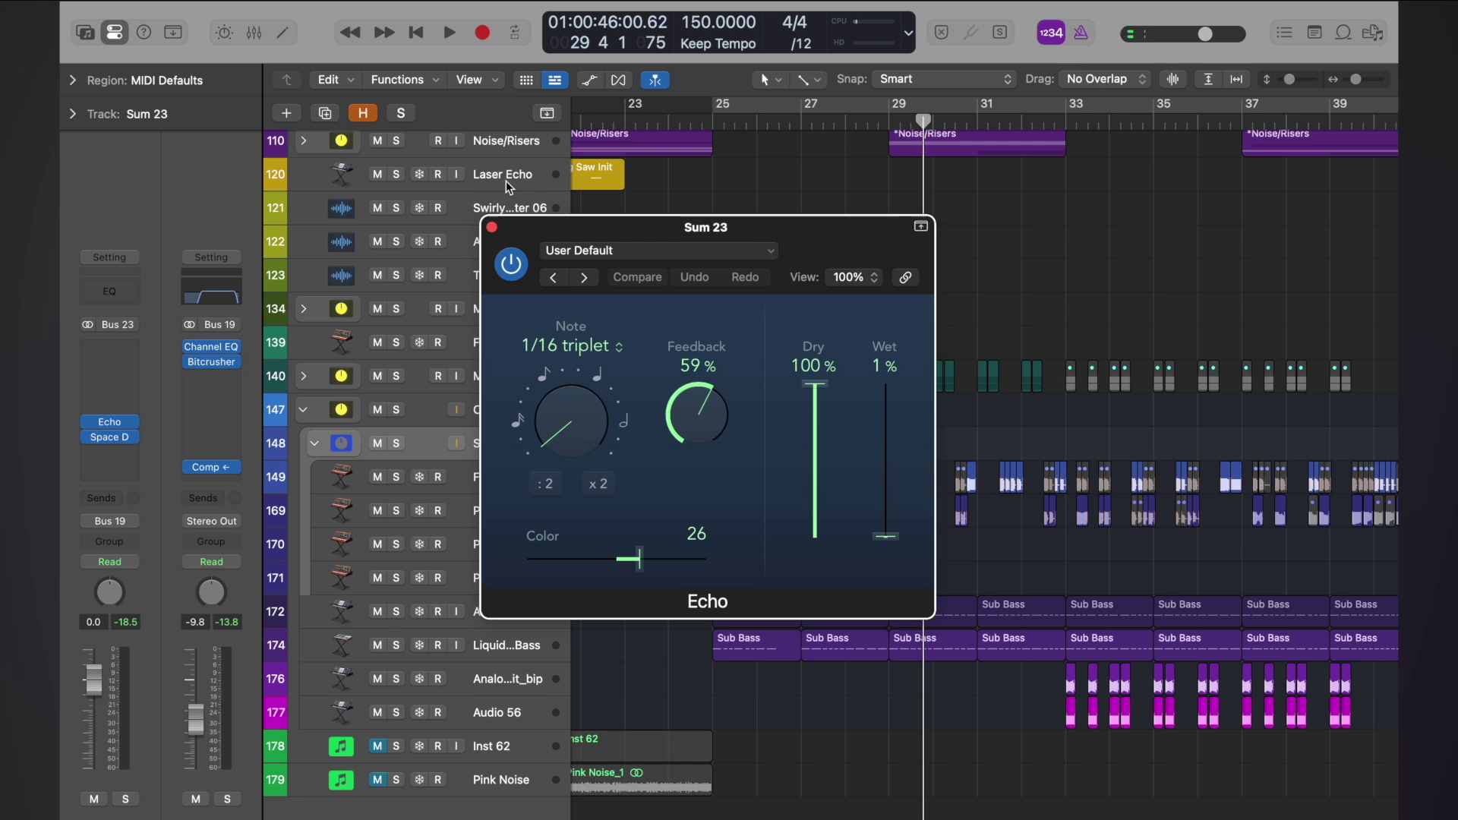
{"action": "left_click", "coordinate": [491, 228]}
- Check the Space Designer and Echo settings on Main Bass1, closing both plug-ins
{"action": "left_click", "coordinate": [505, 383]}
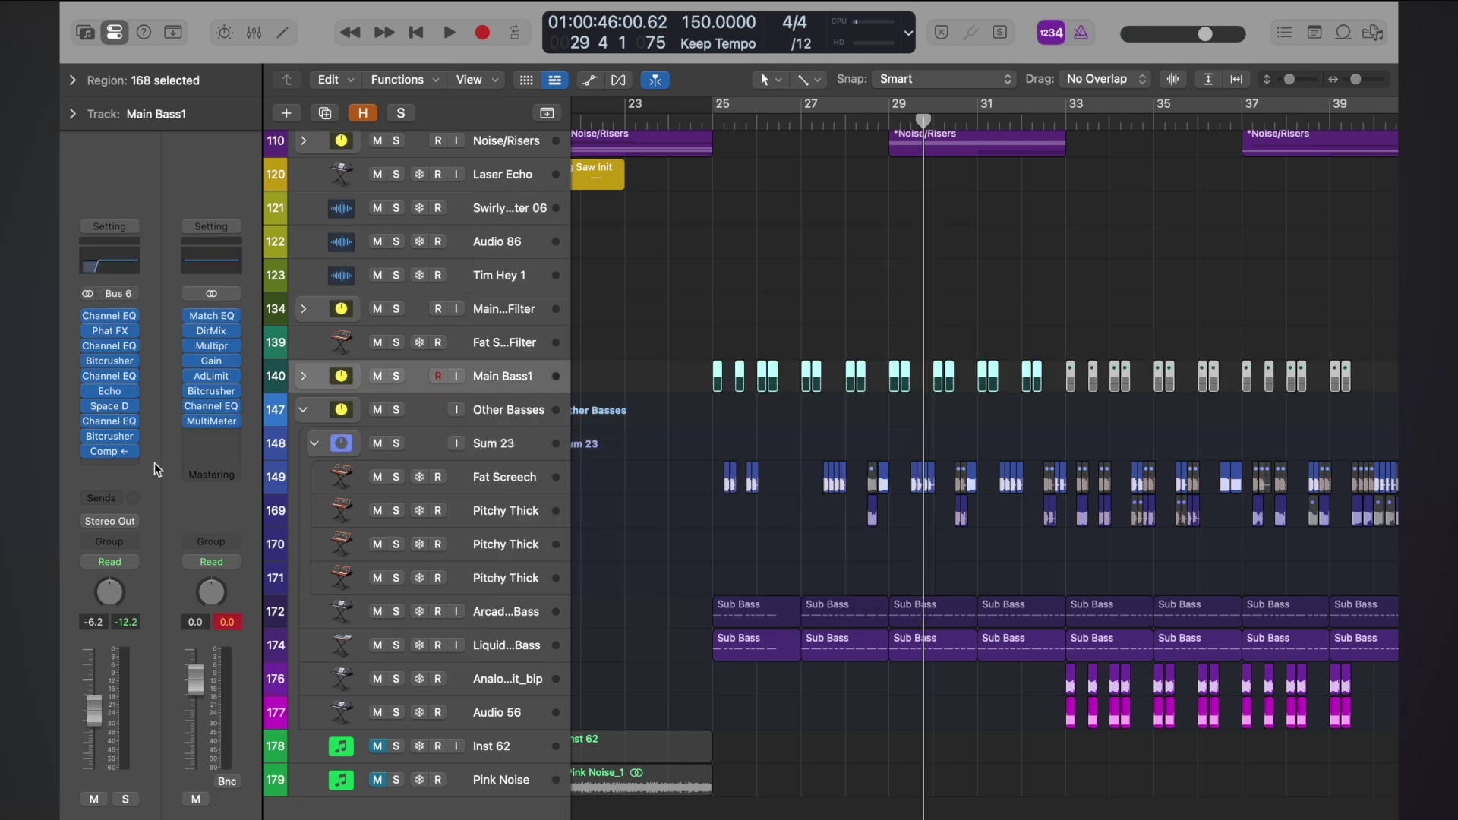
{"action": "left_click", "coordinate": [111, 410]}
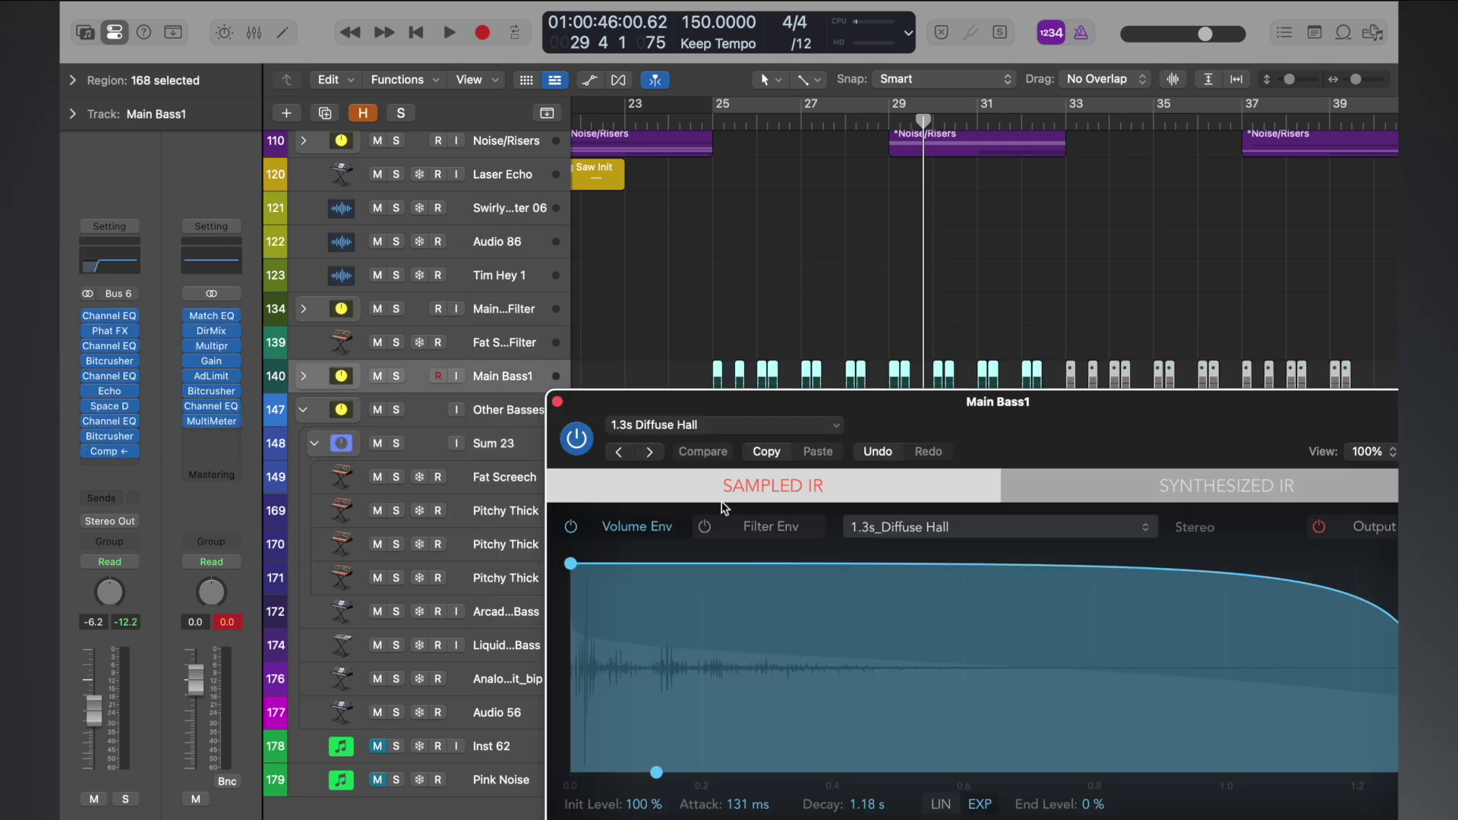
{"action": "left_click_drag", "start_coordinate": [921, 390], "coordinate": [688, 58]}
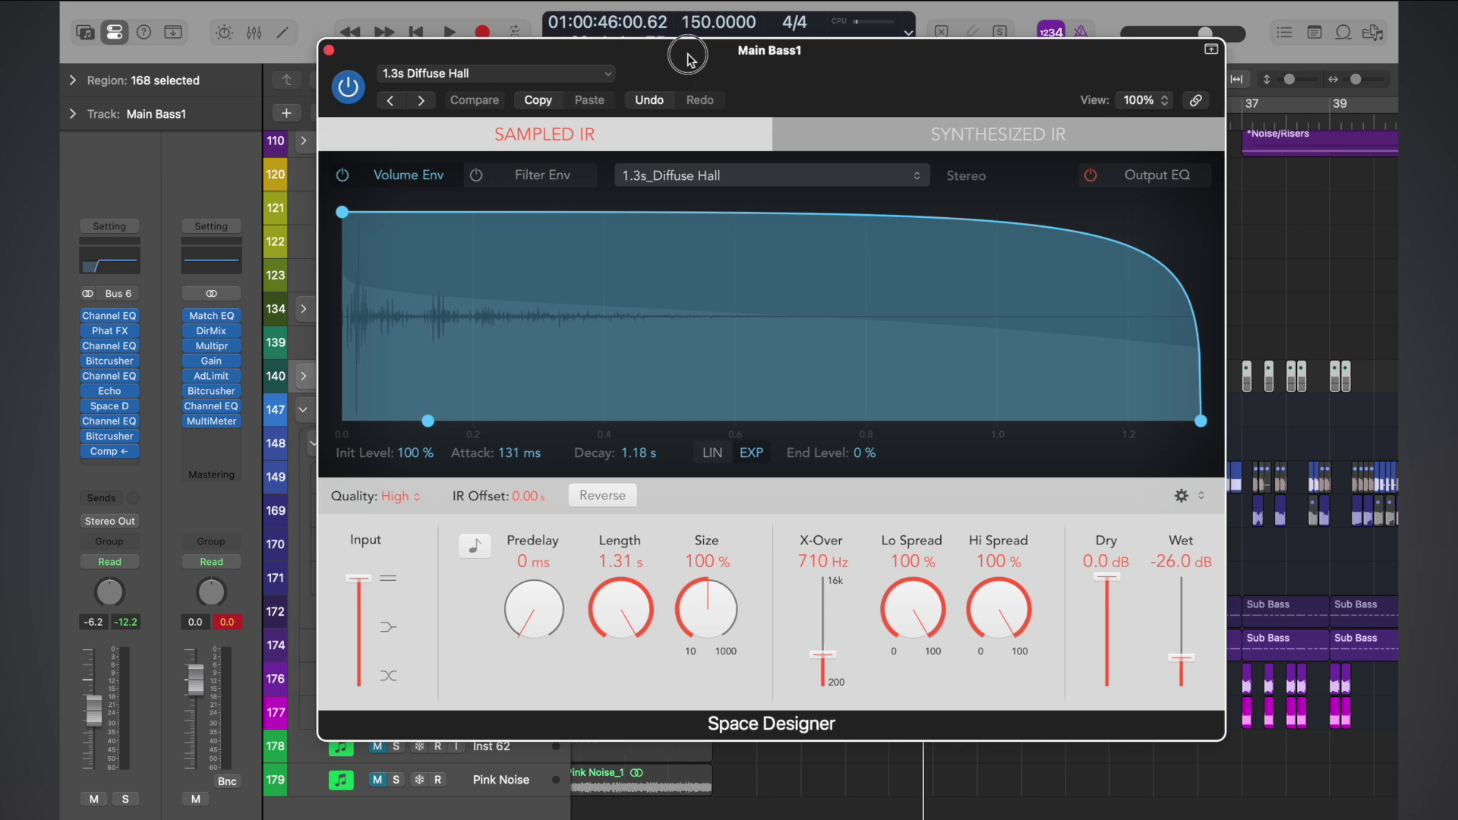
{"action": "left_click", "coordinate": [329, 50]}
{"action": "left_click_drag", "start_coordinate": [89, 454], "coordinate": [113, 400]}
{"action": "left_click", "coordinate": [112, 393]}
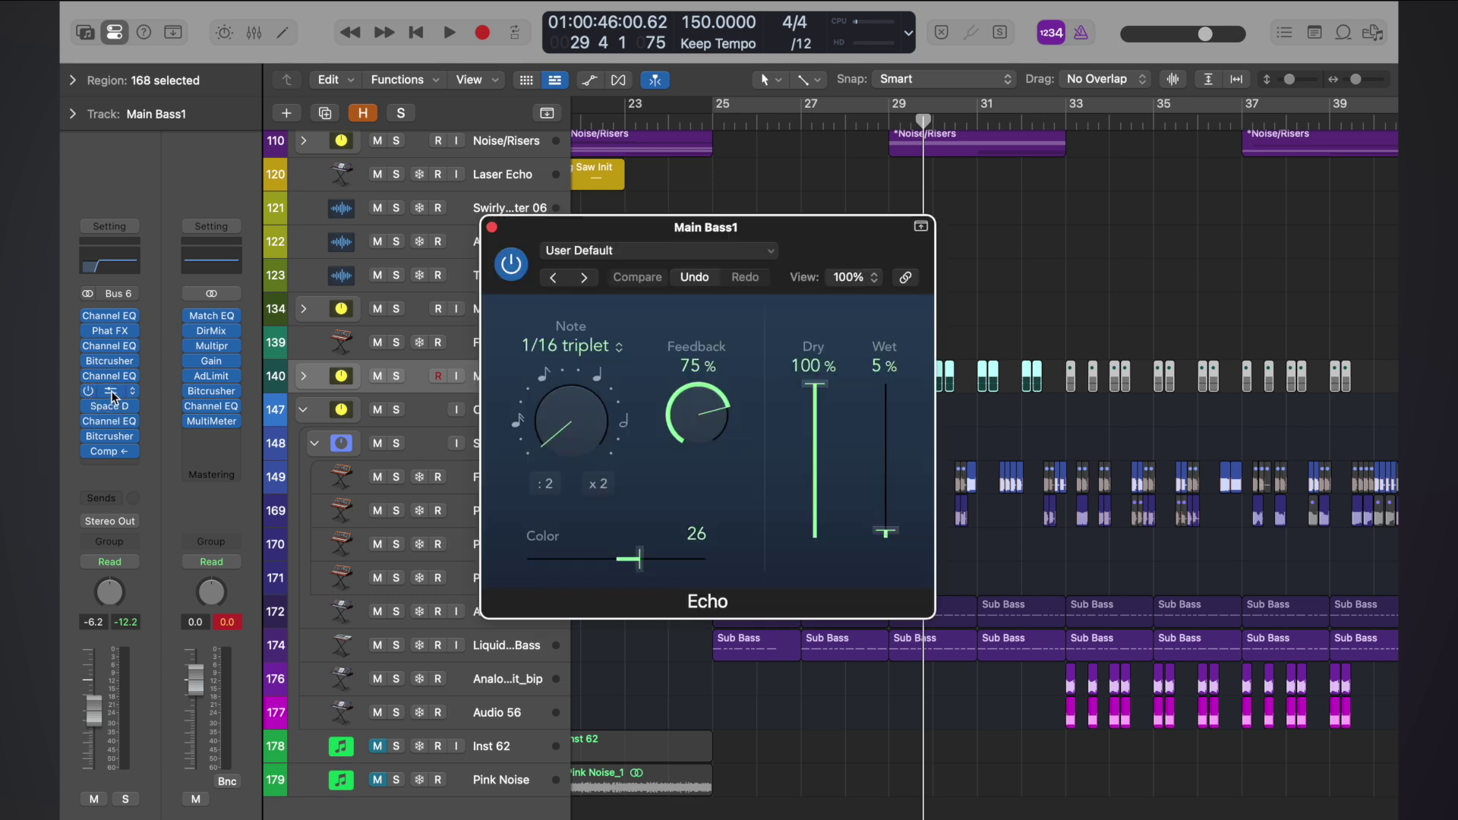
{"action": "left_click", "coordinate": [493, 228]}
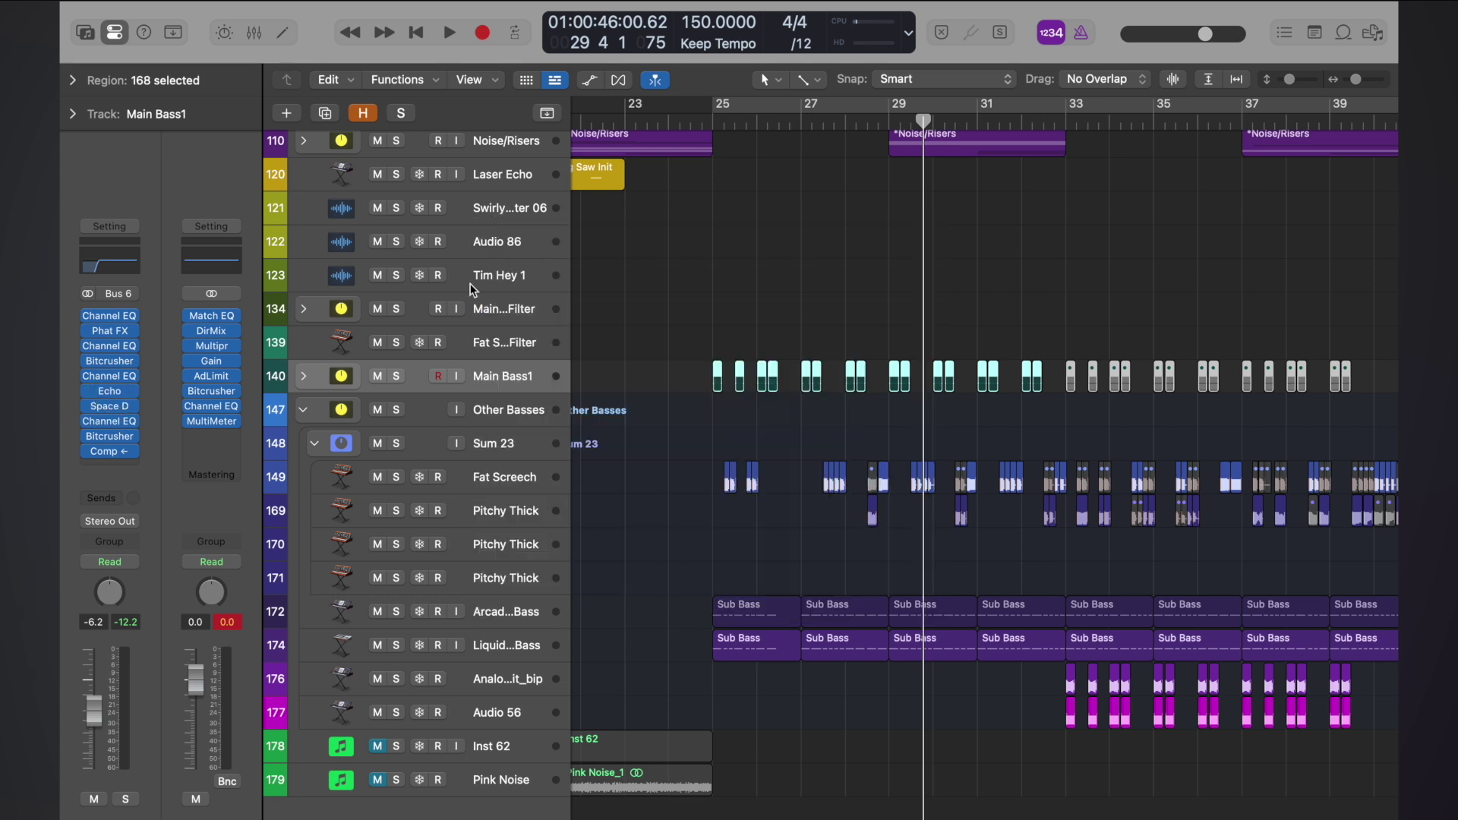
- Set the Echo's wet level on the Sum 23 stack to 5%
{"action": "left_click", "coordinate": [501, 445]}
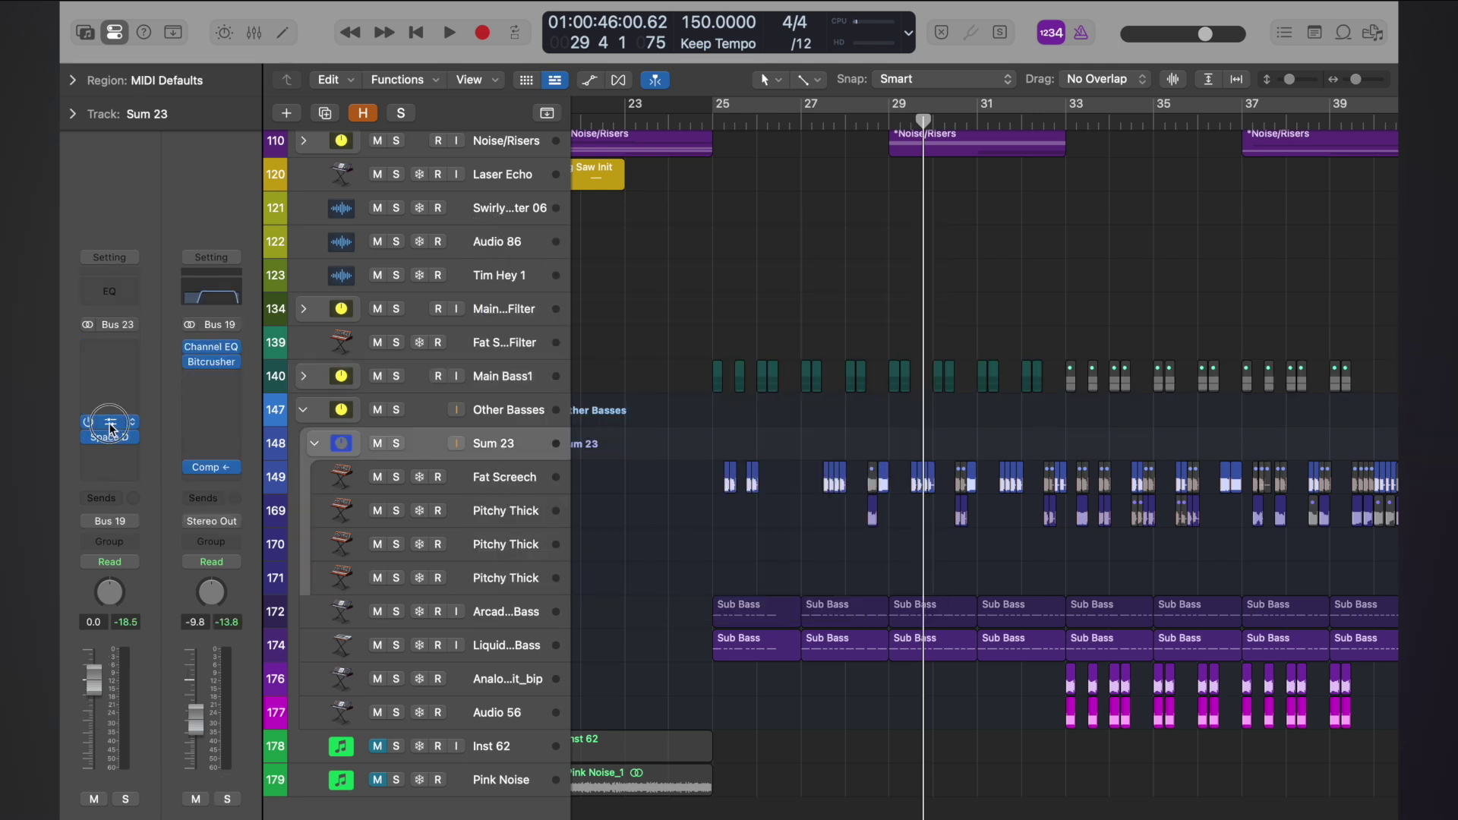
{"action": "left_click", "coordinate": [109, 423]}
{"action": "left_click_drag", "start_coordinate": [887, 536], "coordinate": [887, 531]}
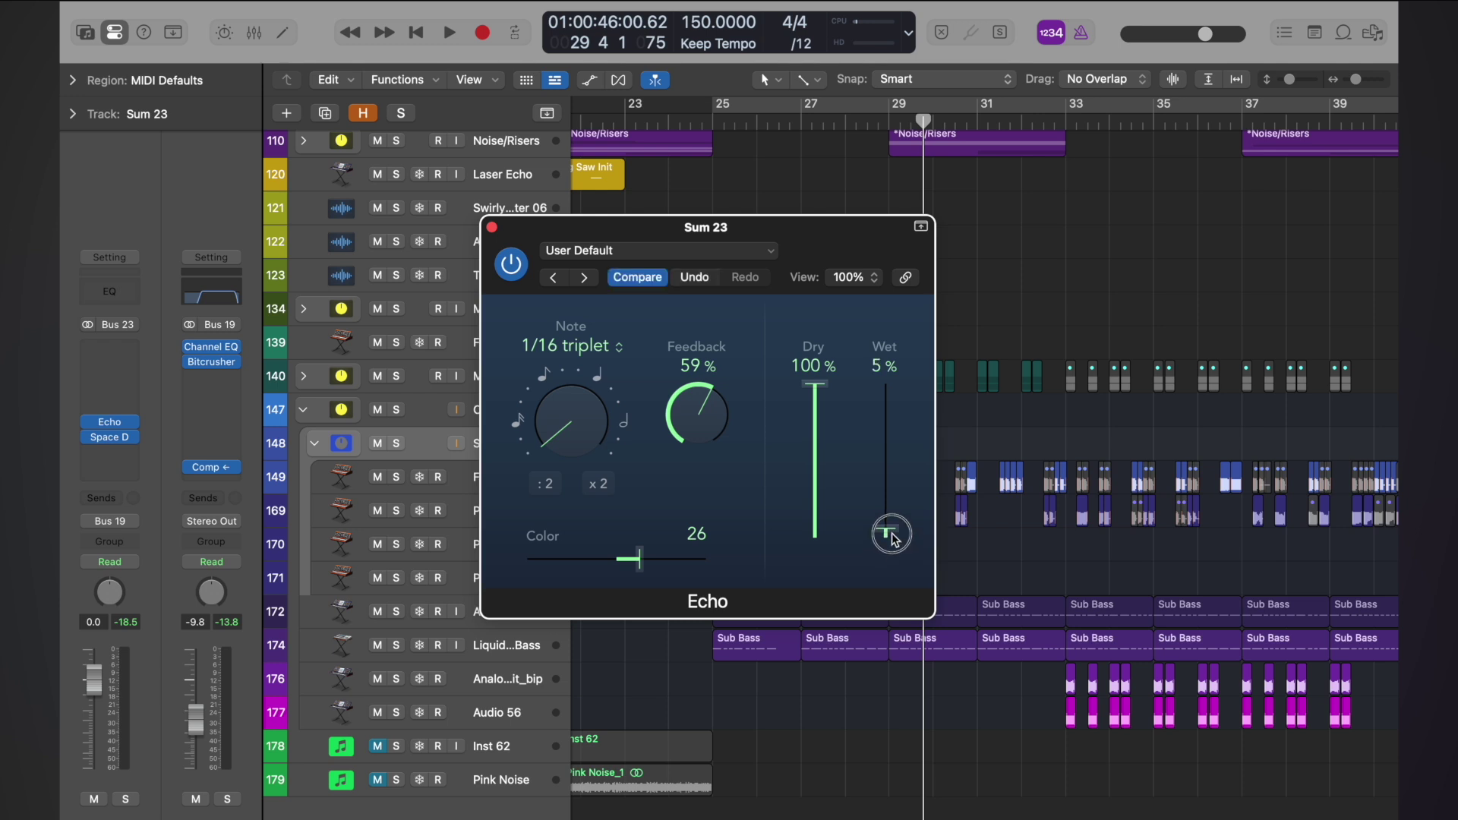
{"action": "left_click", "coordinate": [493, 227]}
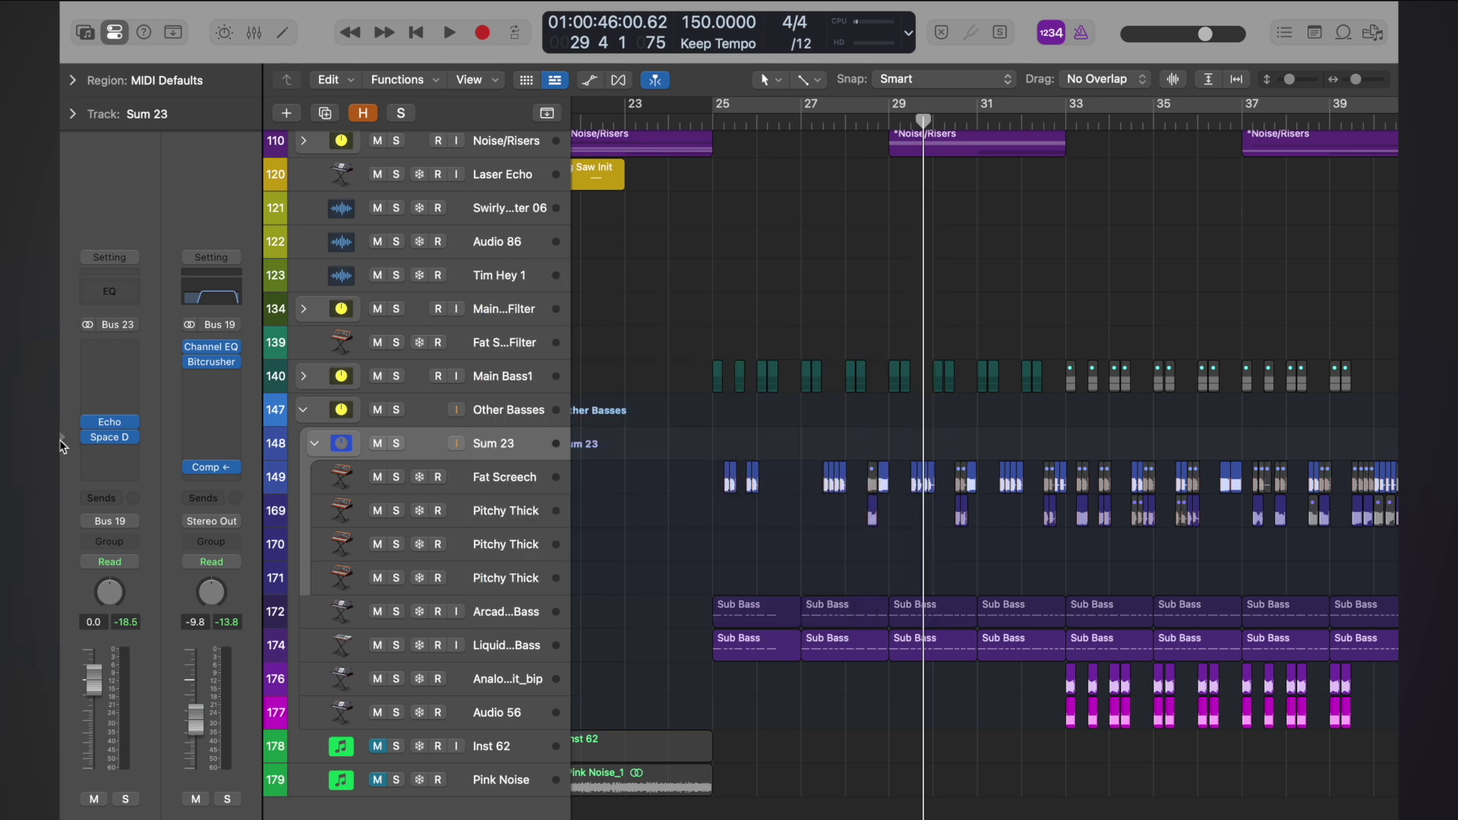
- Set the Space Designer's wet level on the Sum 23 stack to -26.0 dB
{"action": "left_click", "coordinate": [109, 438]}
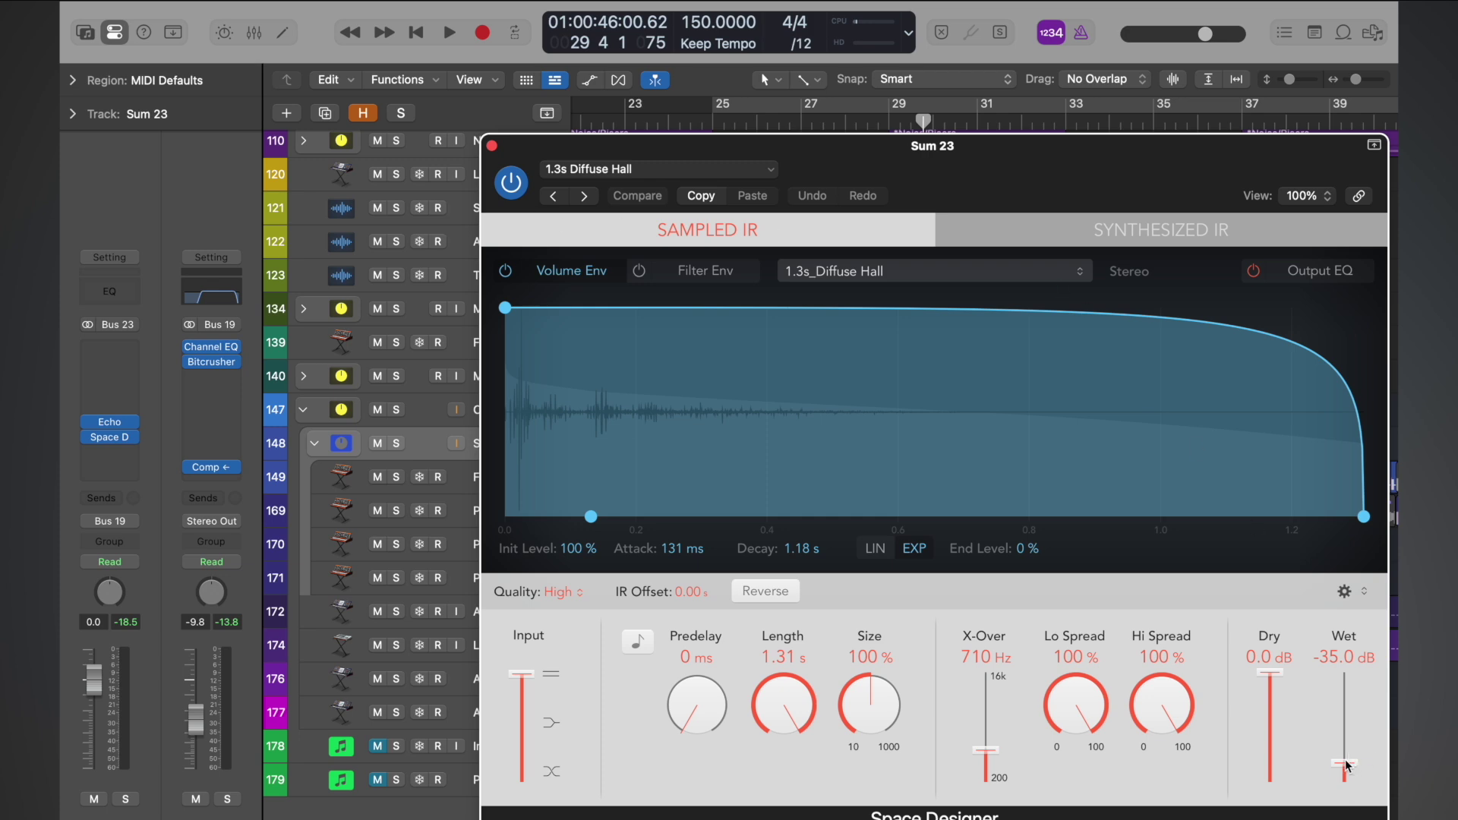
{"action": "left_click_drag", "start_coordinate": [1346, 765], "coordinate": [1347, 756]}
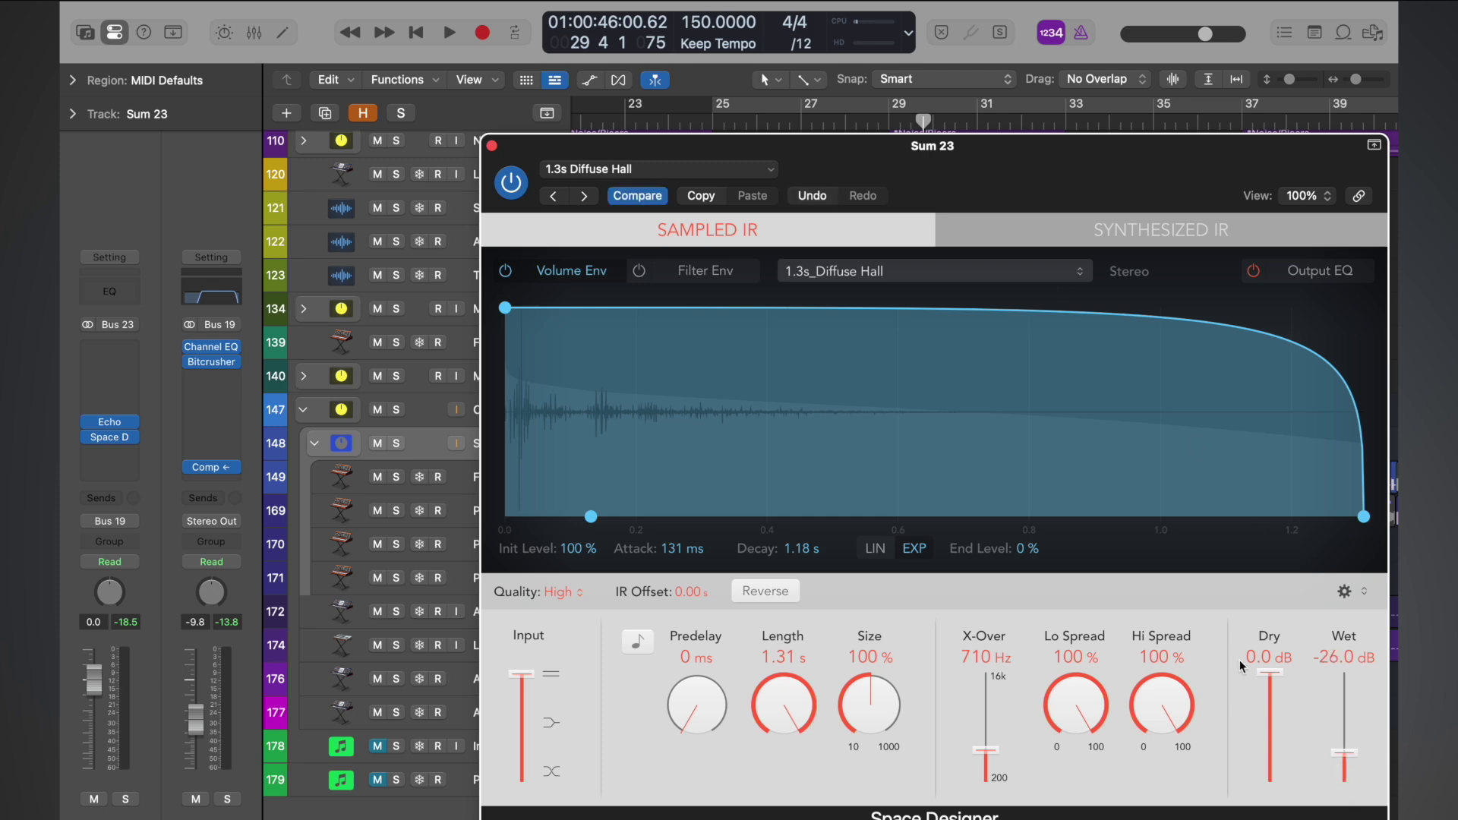
{"action": "left_click", "coordinate": [492, 147]}
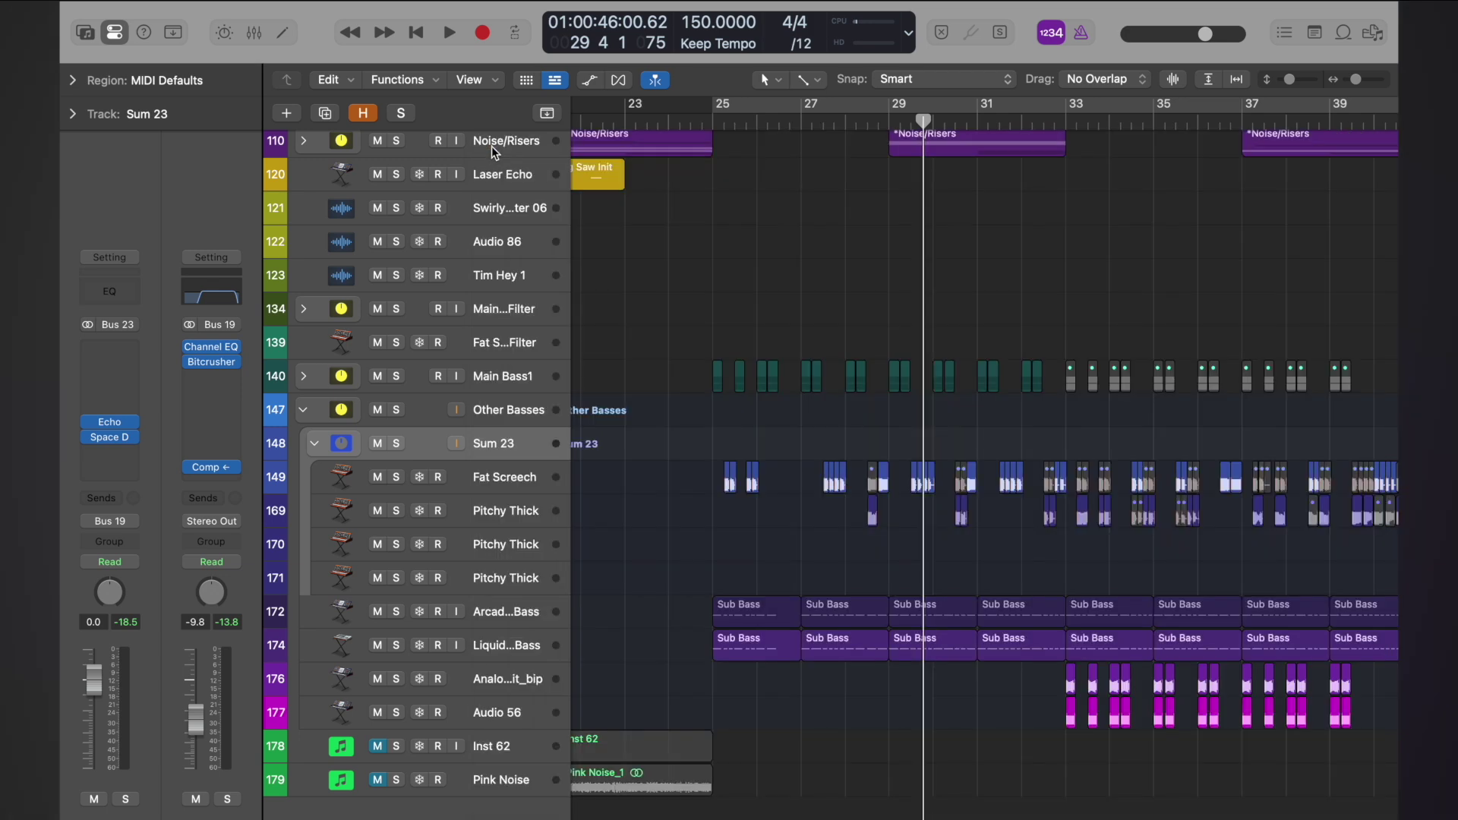
- Replay the full mix from bar 25 and raise the Sum 23 stack's volume to 2.0 dB
{"action": "left_click", "coordinate": [710, 125]}
{"action": "key", "text": "space"}
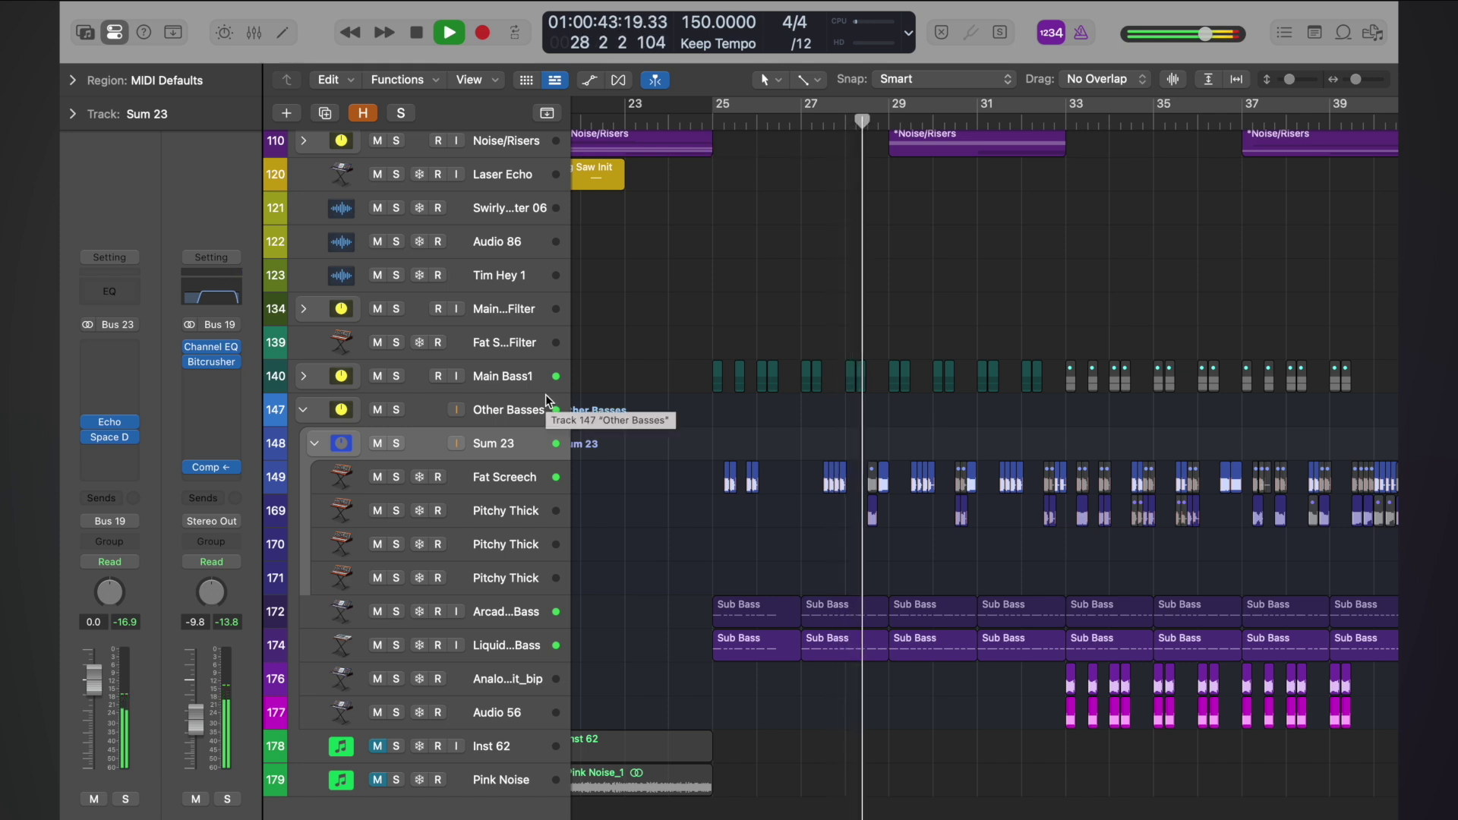
{"action": "key", "text": "space"}
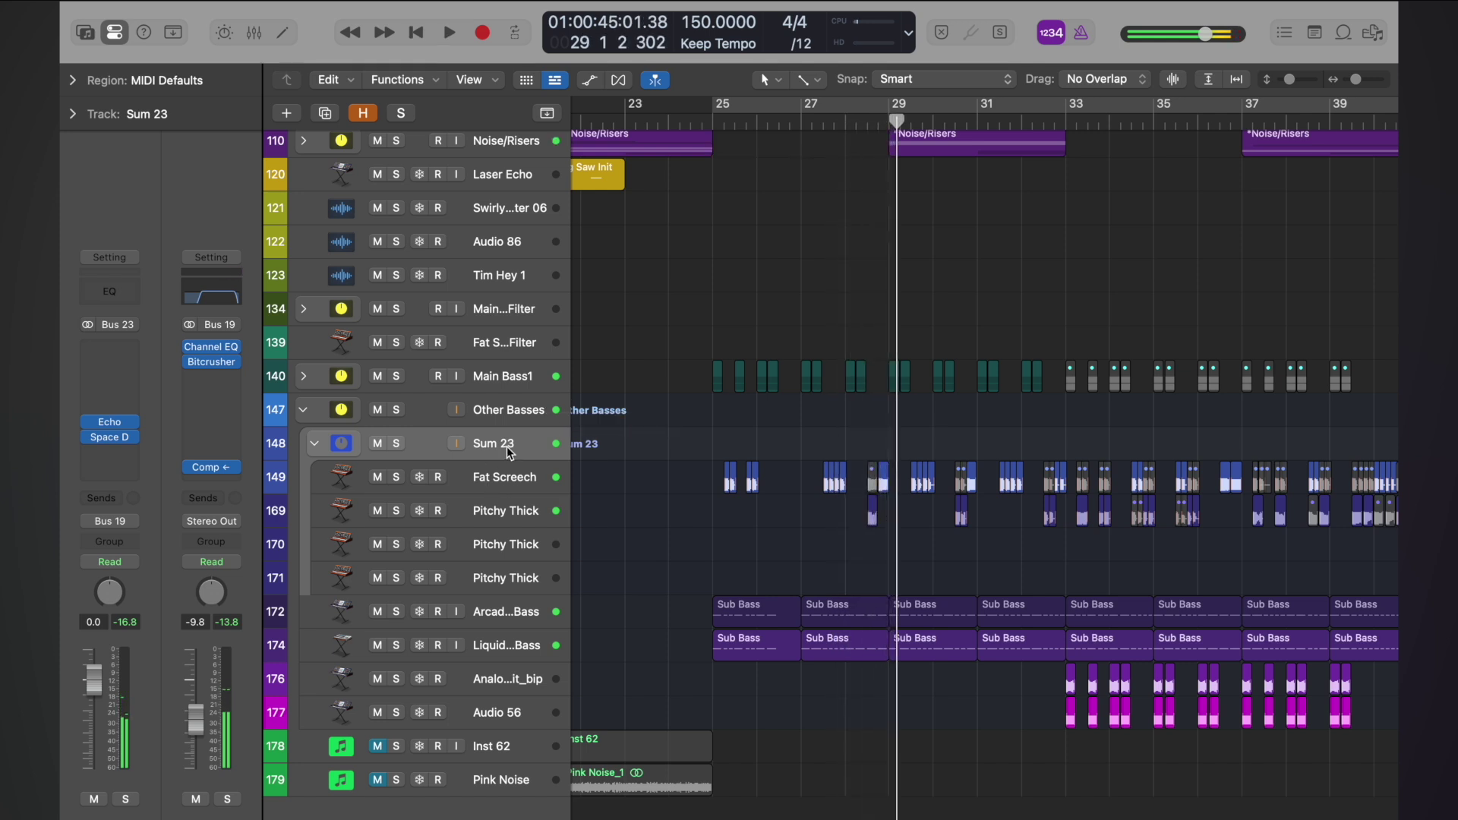
{"action": "left_click_drag", "start_coordinate": [96, 680], "coordinate": [102, 662]}
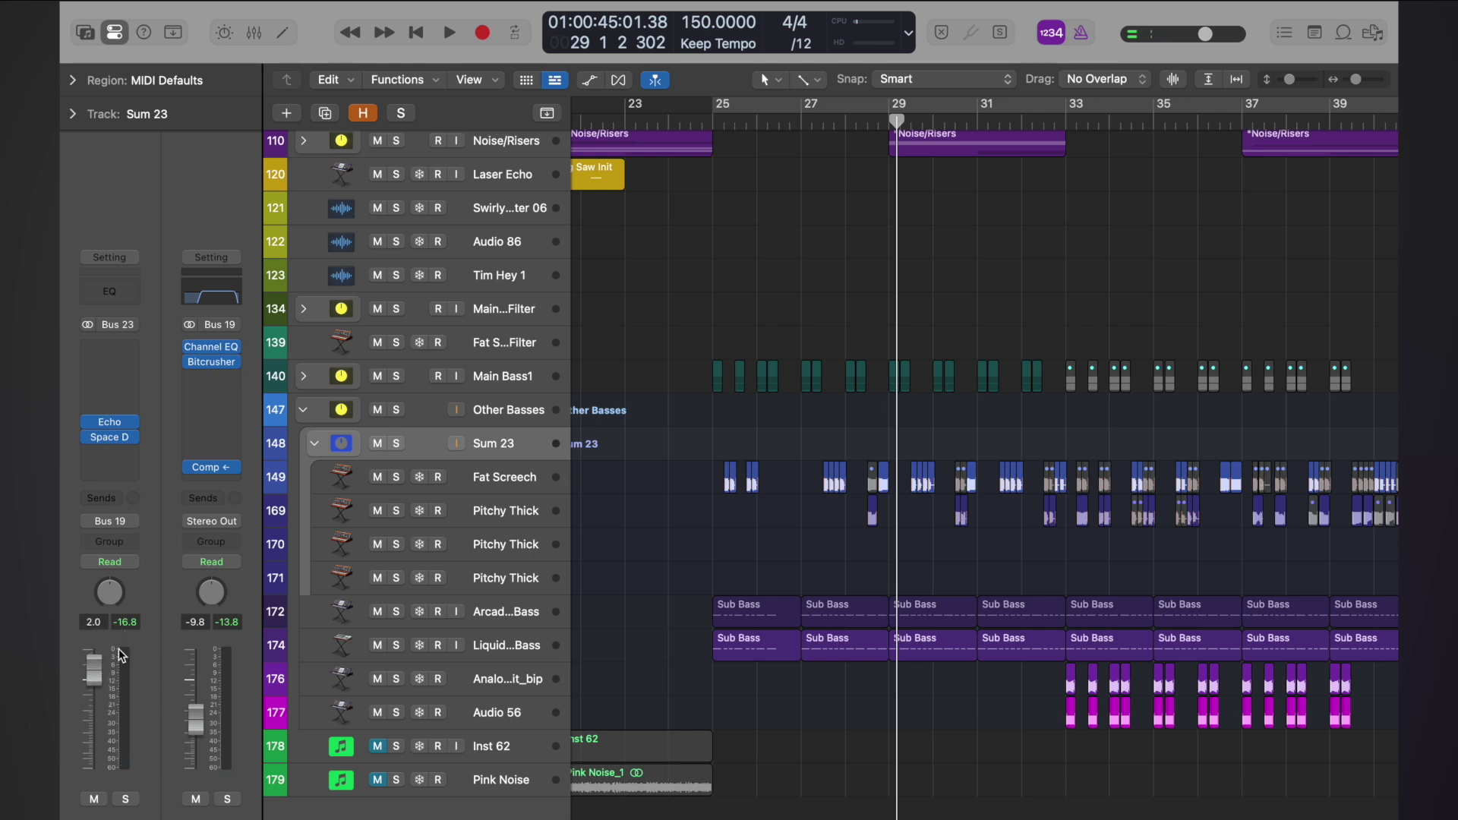
- Play the full mix from bar 25 into bar 33 to check the bass balance
{"action": "left_click", "coordinate": [714, 117]}
{"action": "key", "text": "space"}
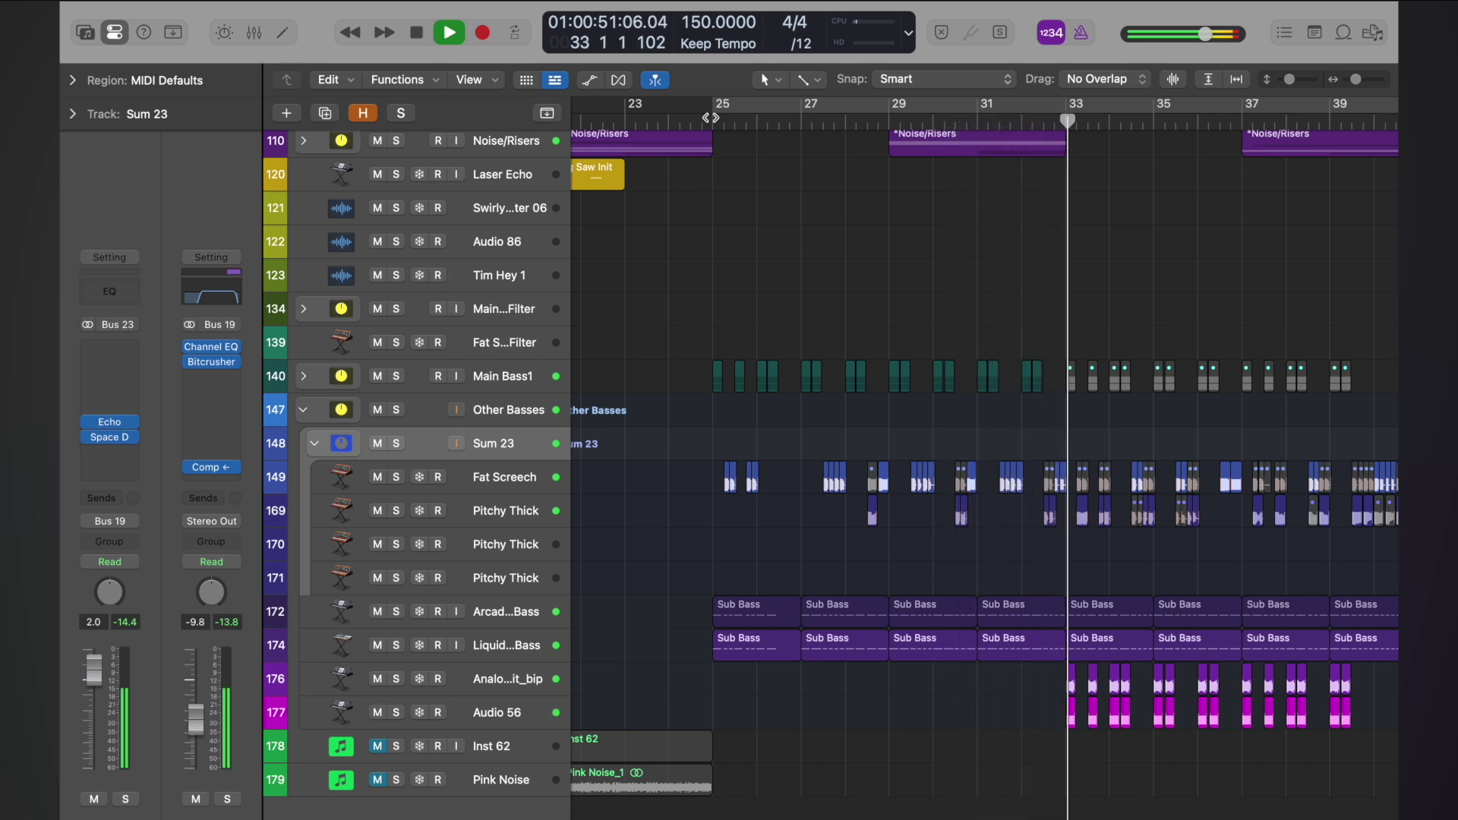
{"action": "key", "text": "space"}
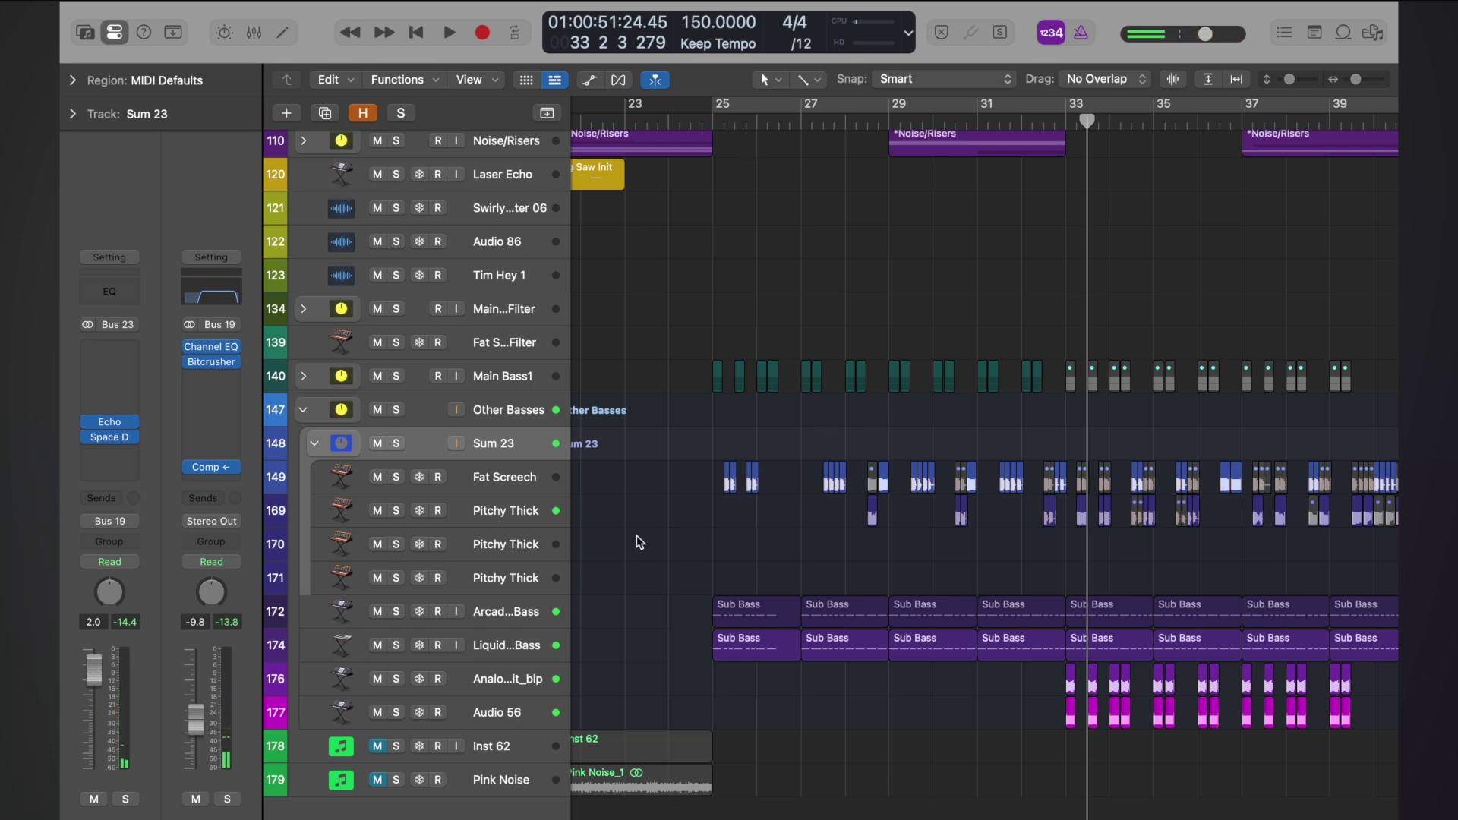
- Review the drop's track arrangement and examine the Sub Bass stack's regions, channel strip and automation
{"action": "scroll", "coordinate": [758, 341], "scroll_direction": "up", "scroll_amount": 5}
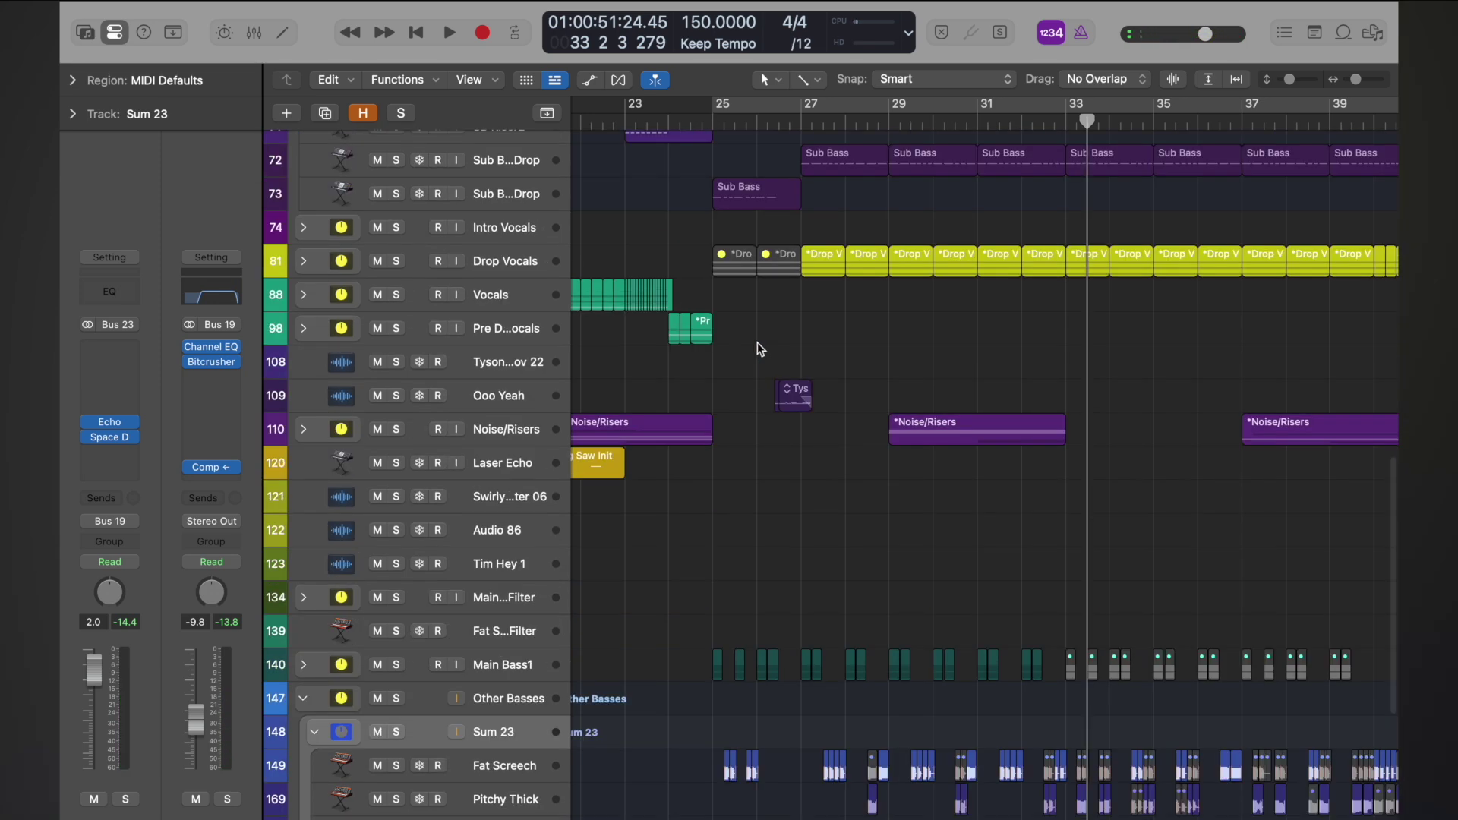
{"action": "scroll", "coordinate": [760, 349], "scroll_direction": "up", "scroll_amount": 3}
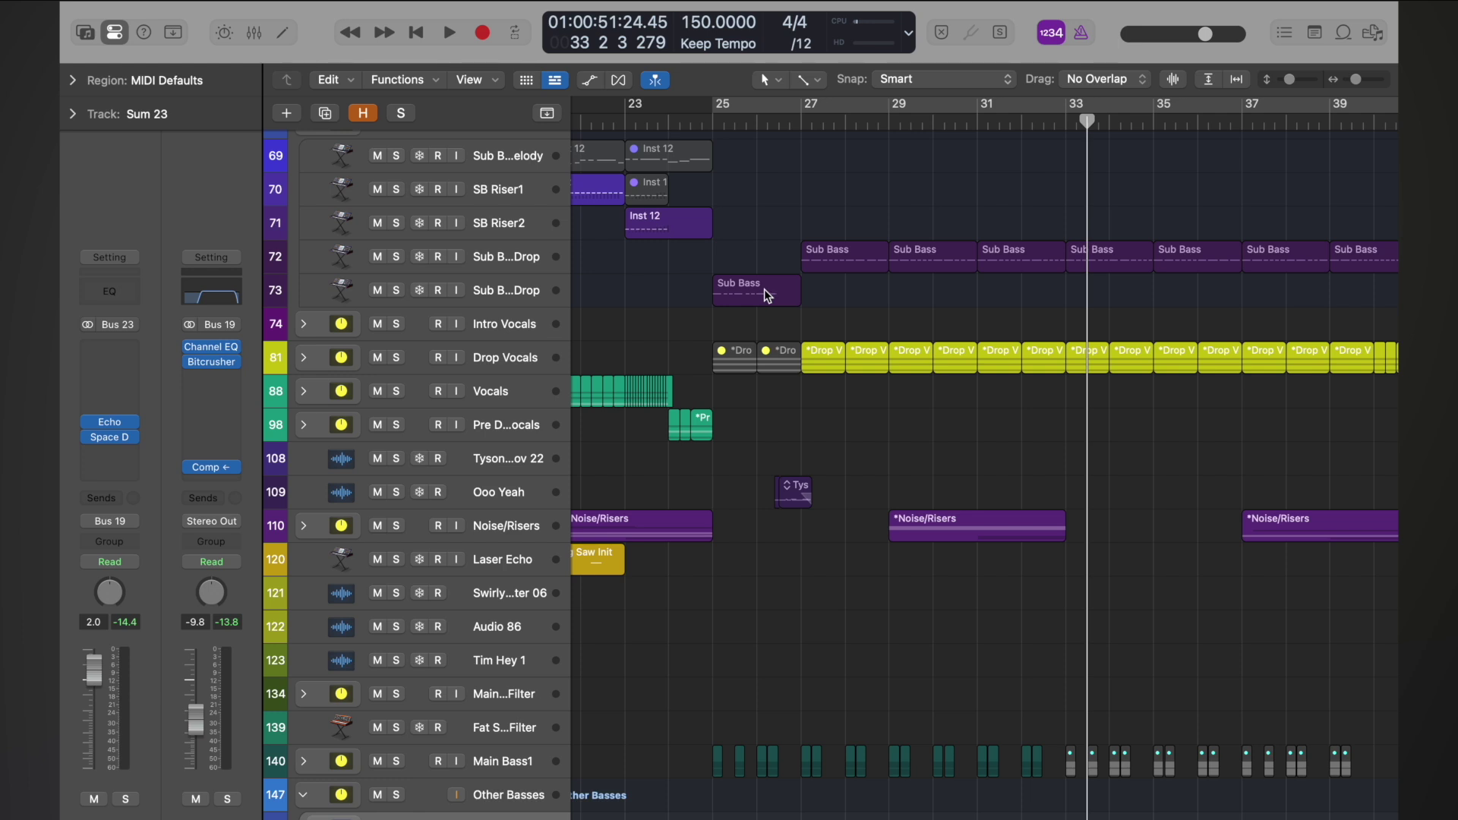
{"action": "scroll", "coordinate": [764, 288], "scroll_direction": "down", "scroll_amount": 5}
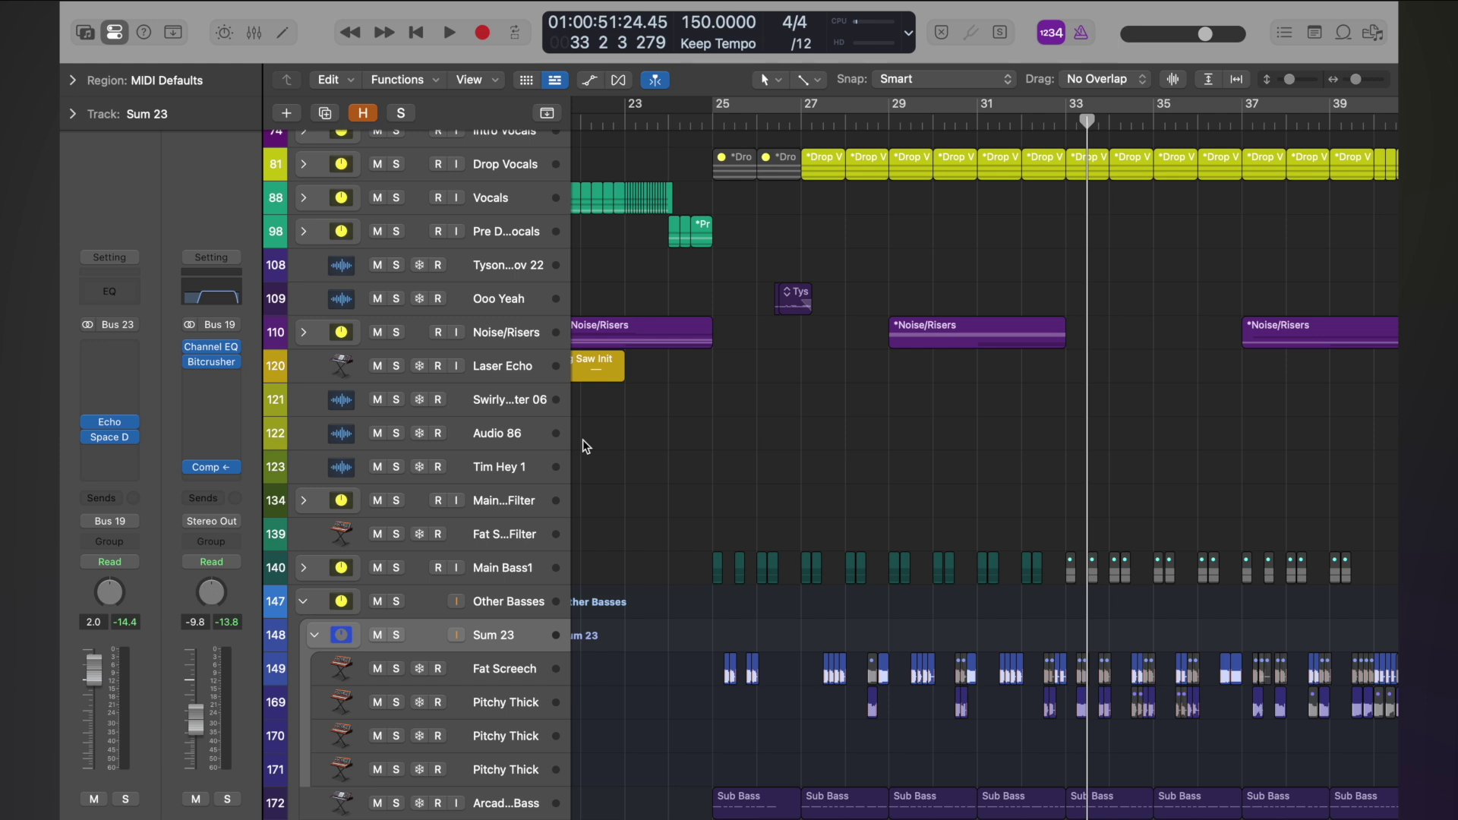
{"action": "scroll", "coordinate": [779, 585], "scroll_direction": "down", "scroll_amount": 3}
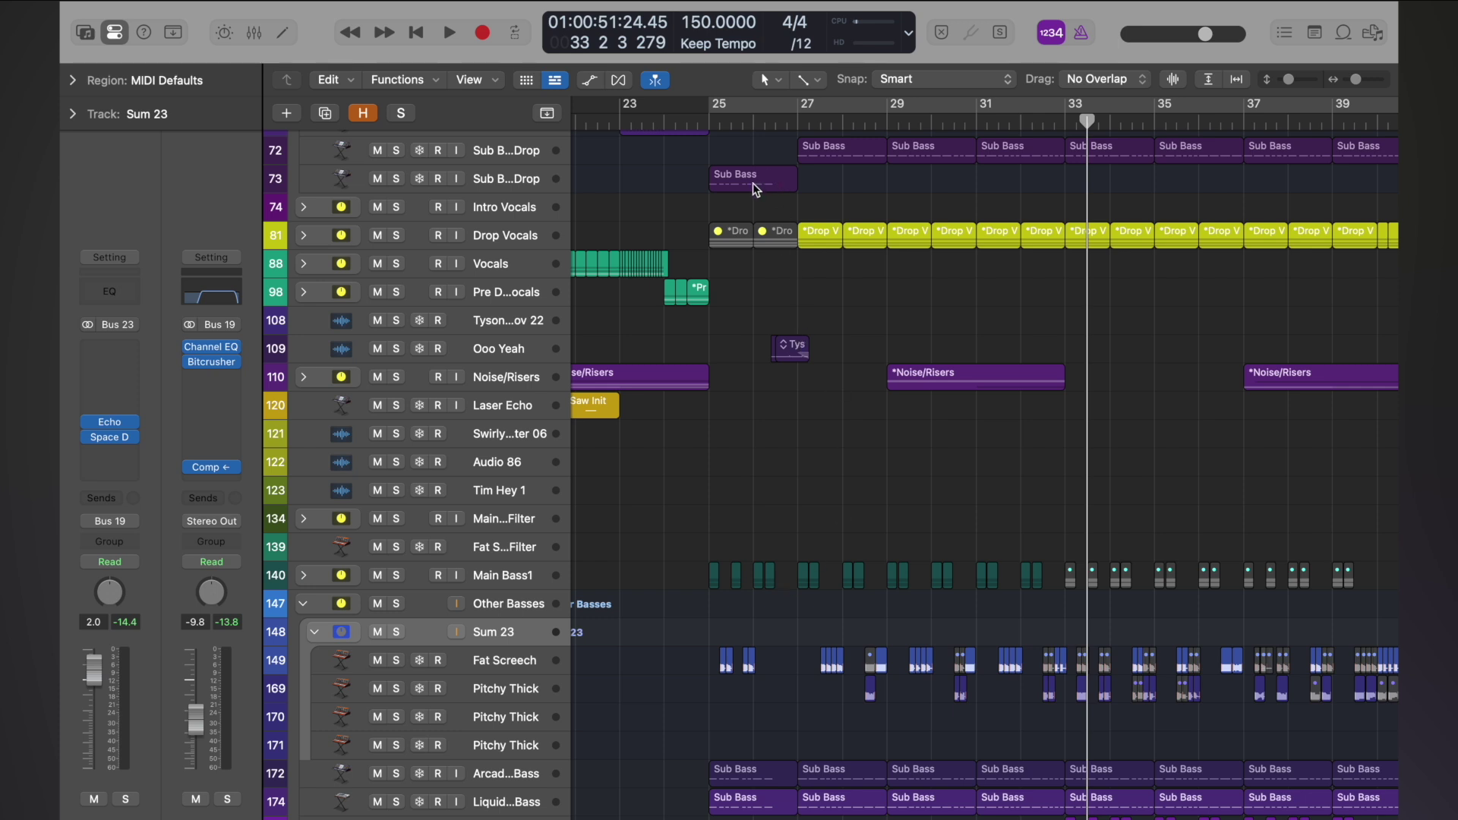
{"action": "scroll", "coordinate": [750, 184], "scroll_direction": "up", "scroll_amount": 6}
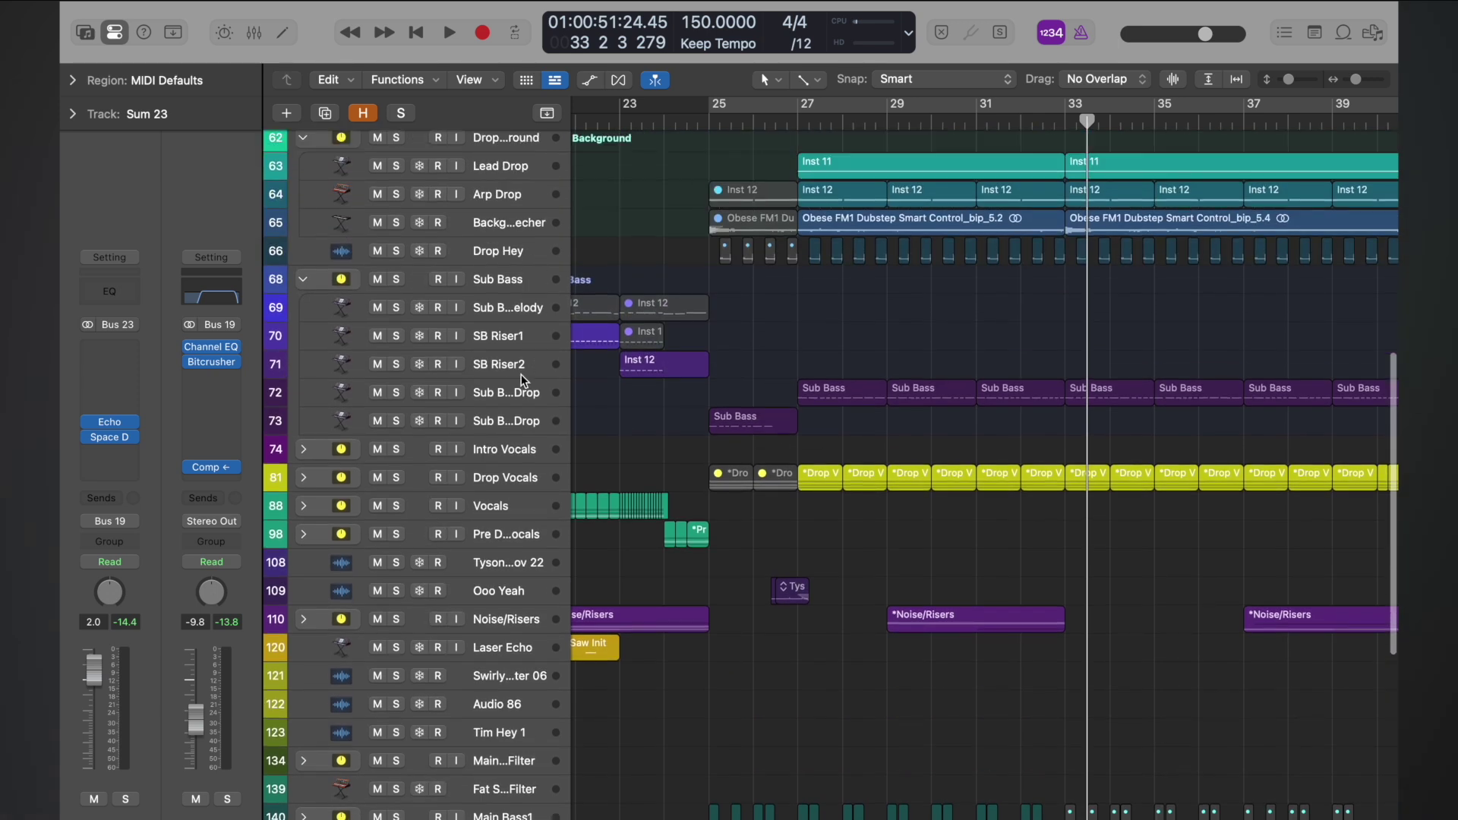
{"action": "left_click", "coordinate": [501, 280]}
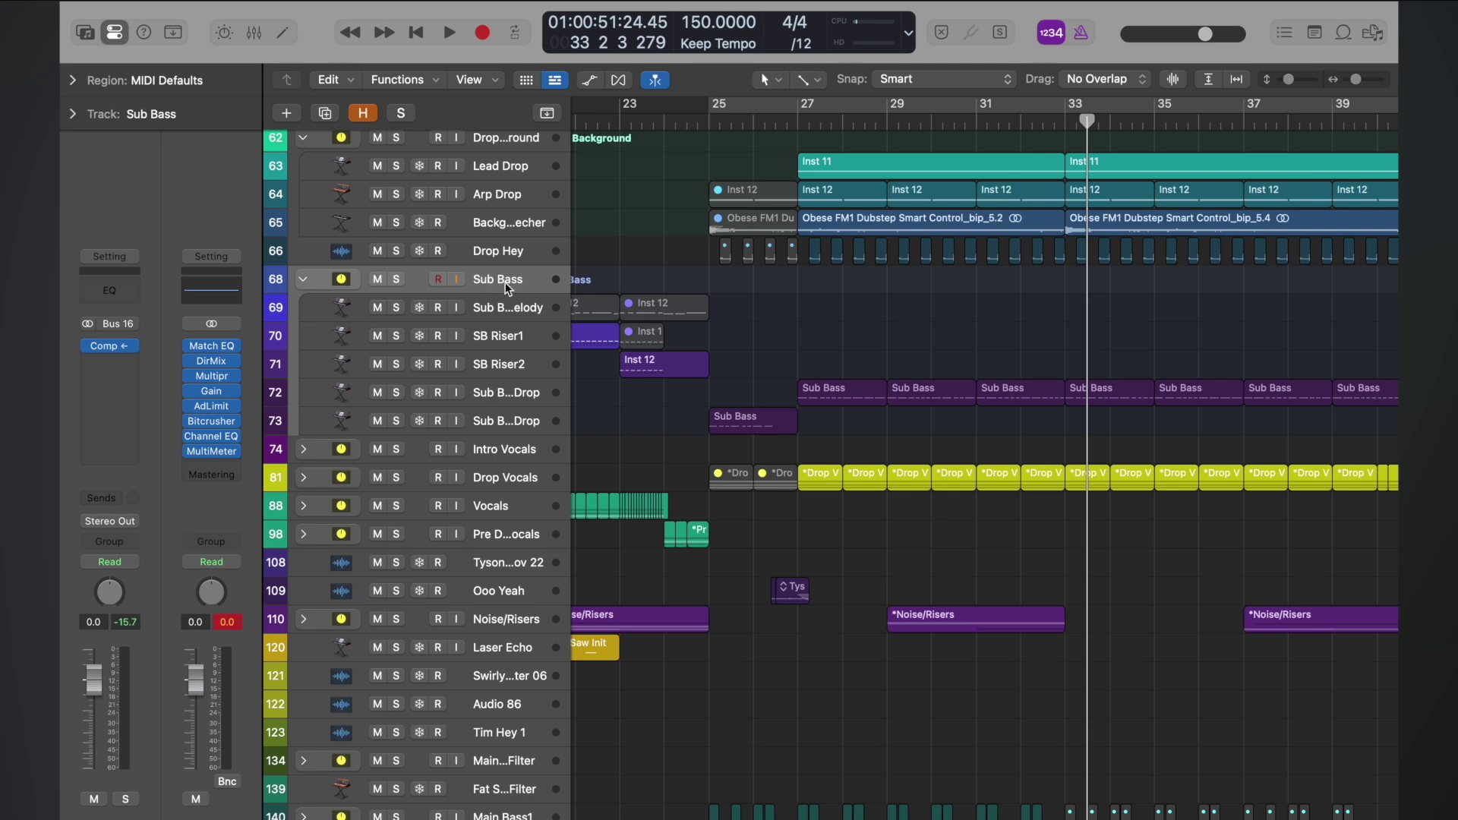
{"action": "key", "text": "a"}
{"action": "key", "text": "a"}
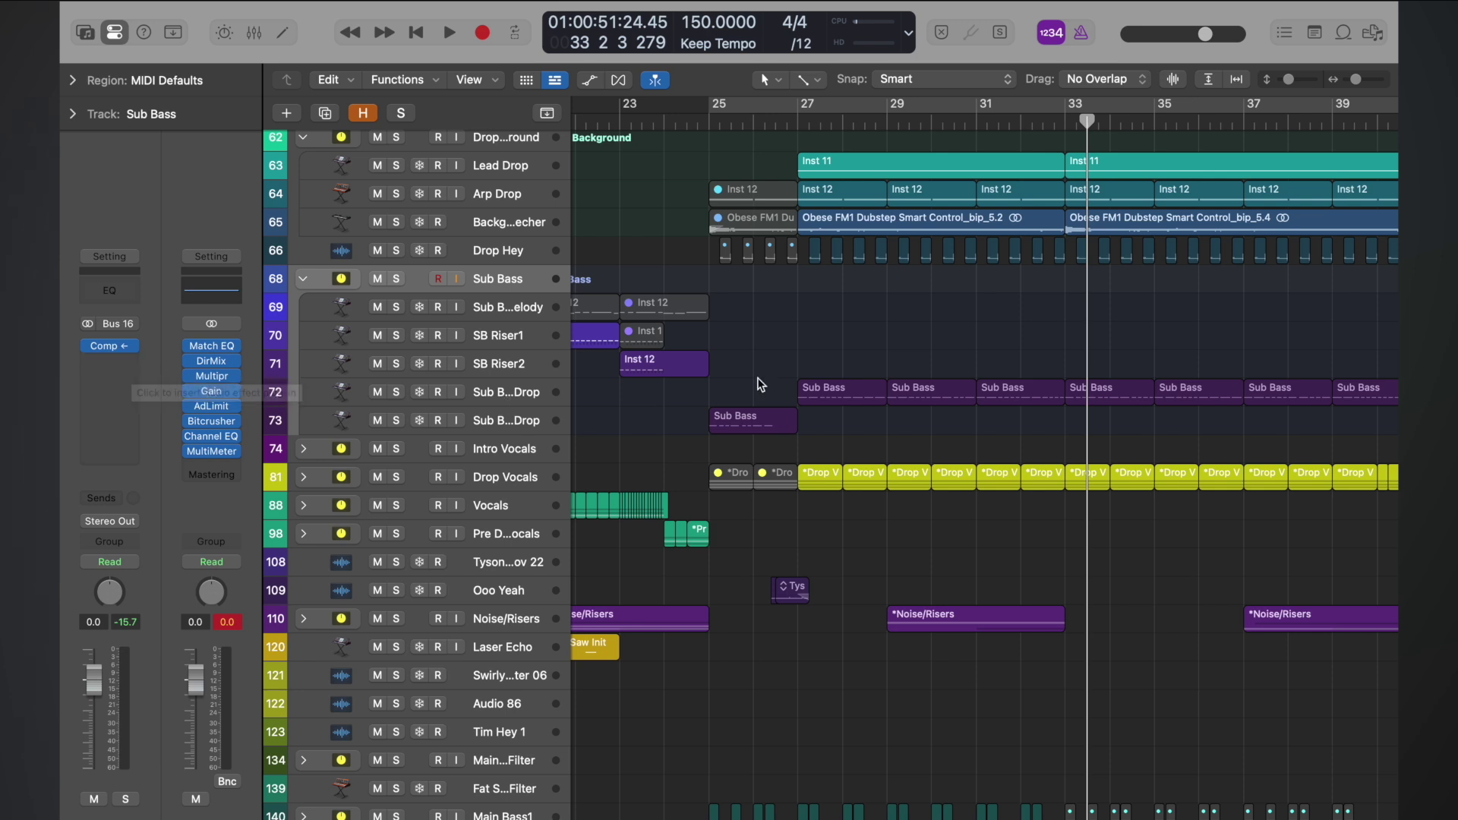
- Add a stereo Gain plug-in at the end of Main Bass1's effects chain and set its gain to 0.0 dB
{"action": "scroll", "coordinate": [771, 388], "scroll_direction": "down", "scroll_amount": 3}
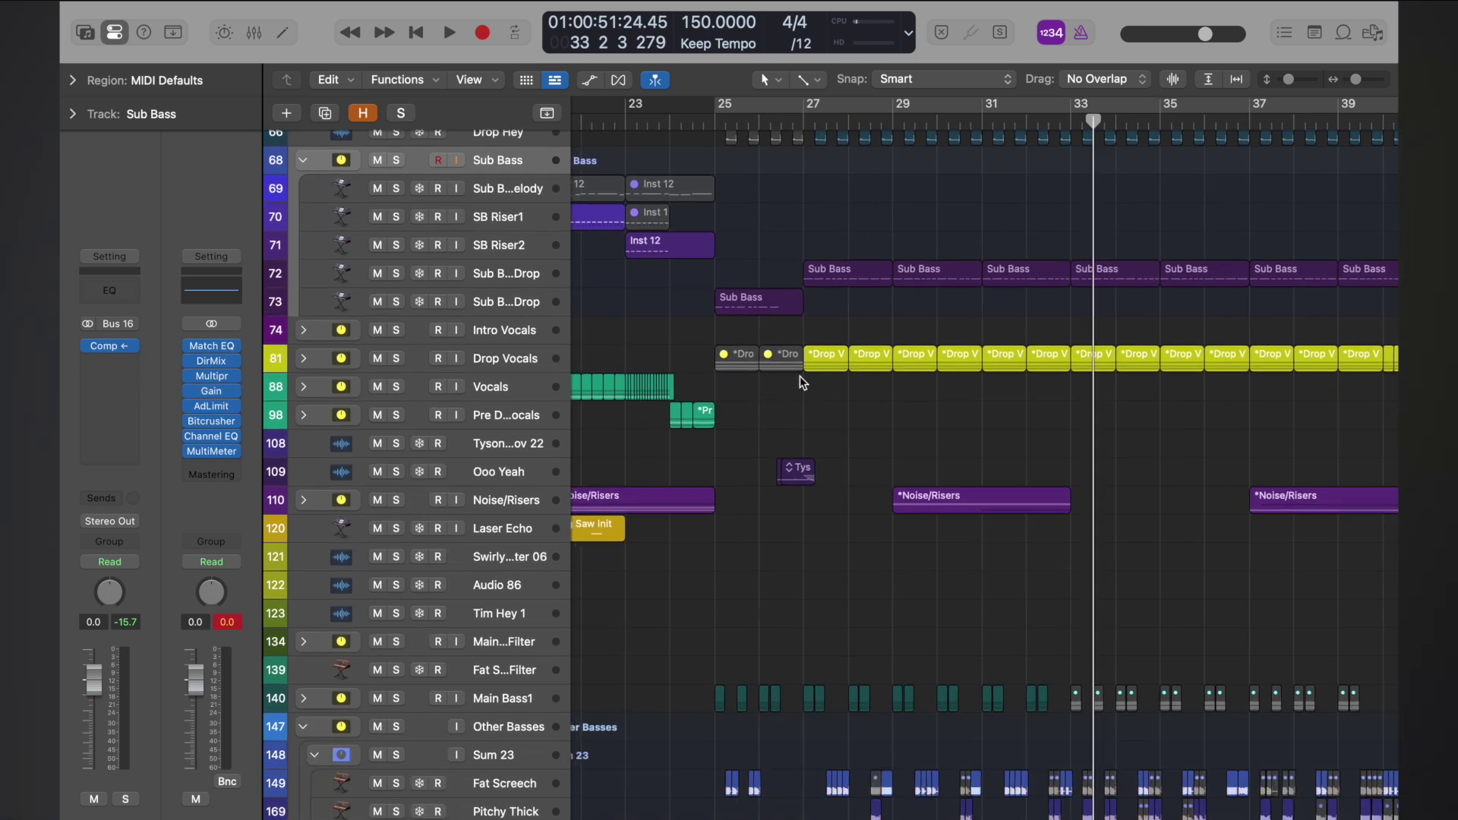
{"action": "scroll", "coordinate": [800, 376], "scroll_direction": "down", "scroll_amount": 5}
{"action": "scroll", "coordinate": [678, 469], "scroll_direction": "up", "scroll_amount": 2}
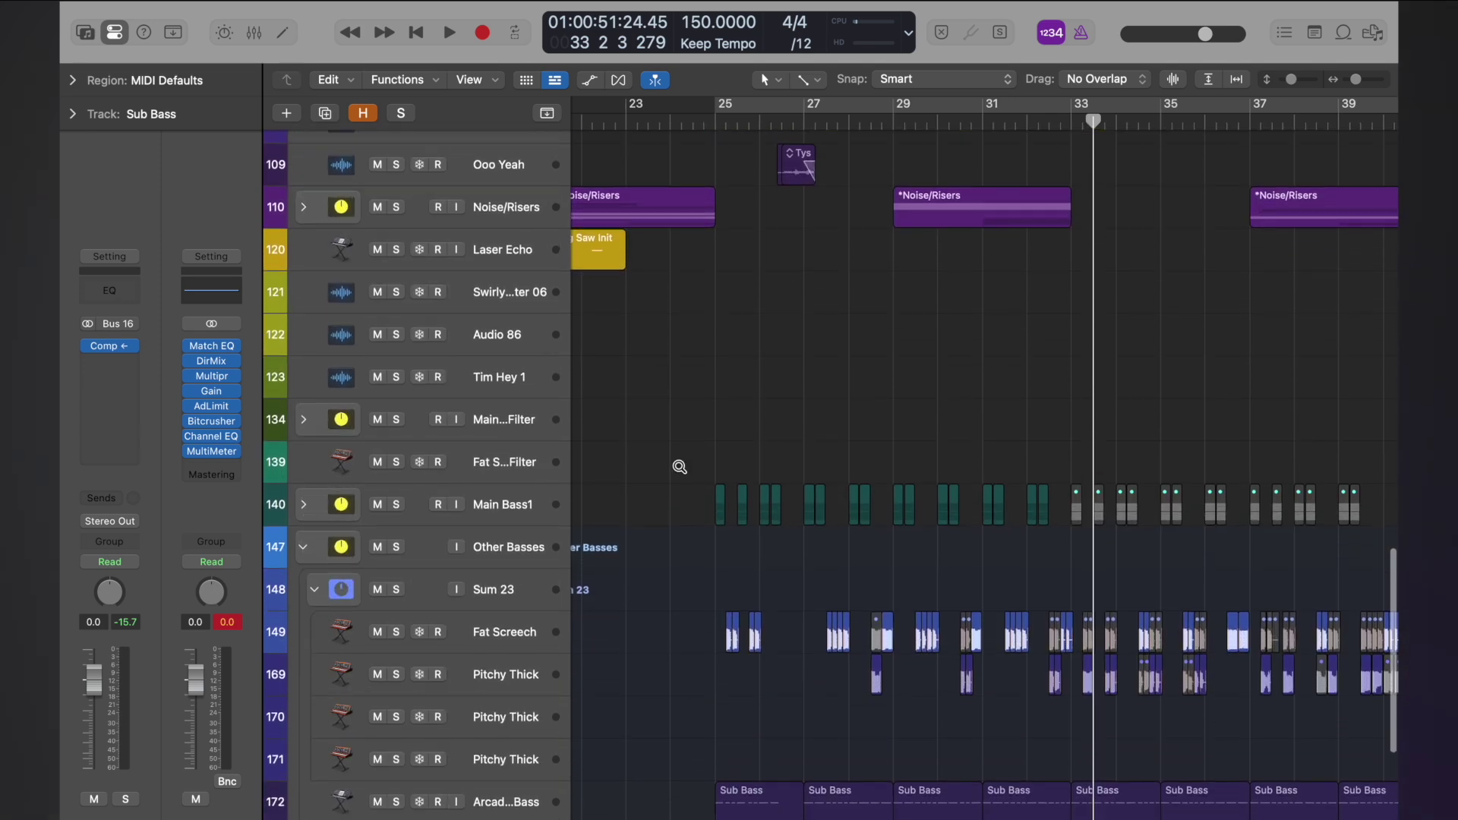
{"action": "scroll", "coordinate": [679, 467], "scroll_direction": "up", "scroll_amount": 3}
{"action": "left_click", "coordinate": [466, 492]}
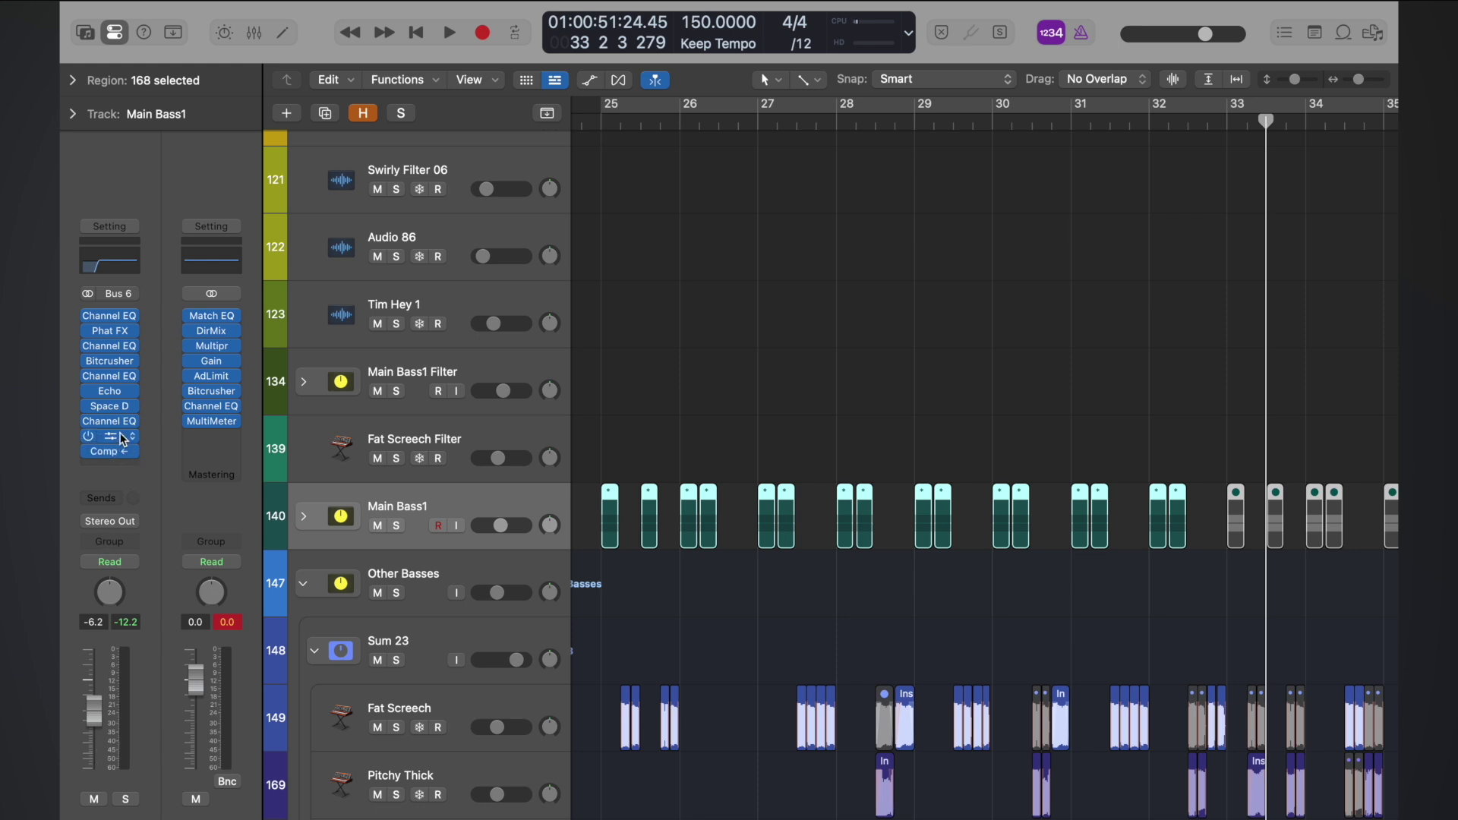
{"action": "left_click", "coordinate": [117, 468]}
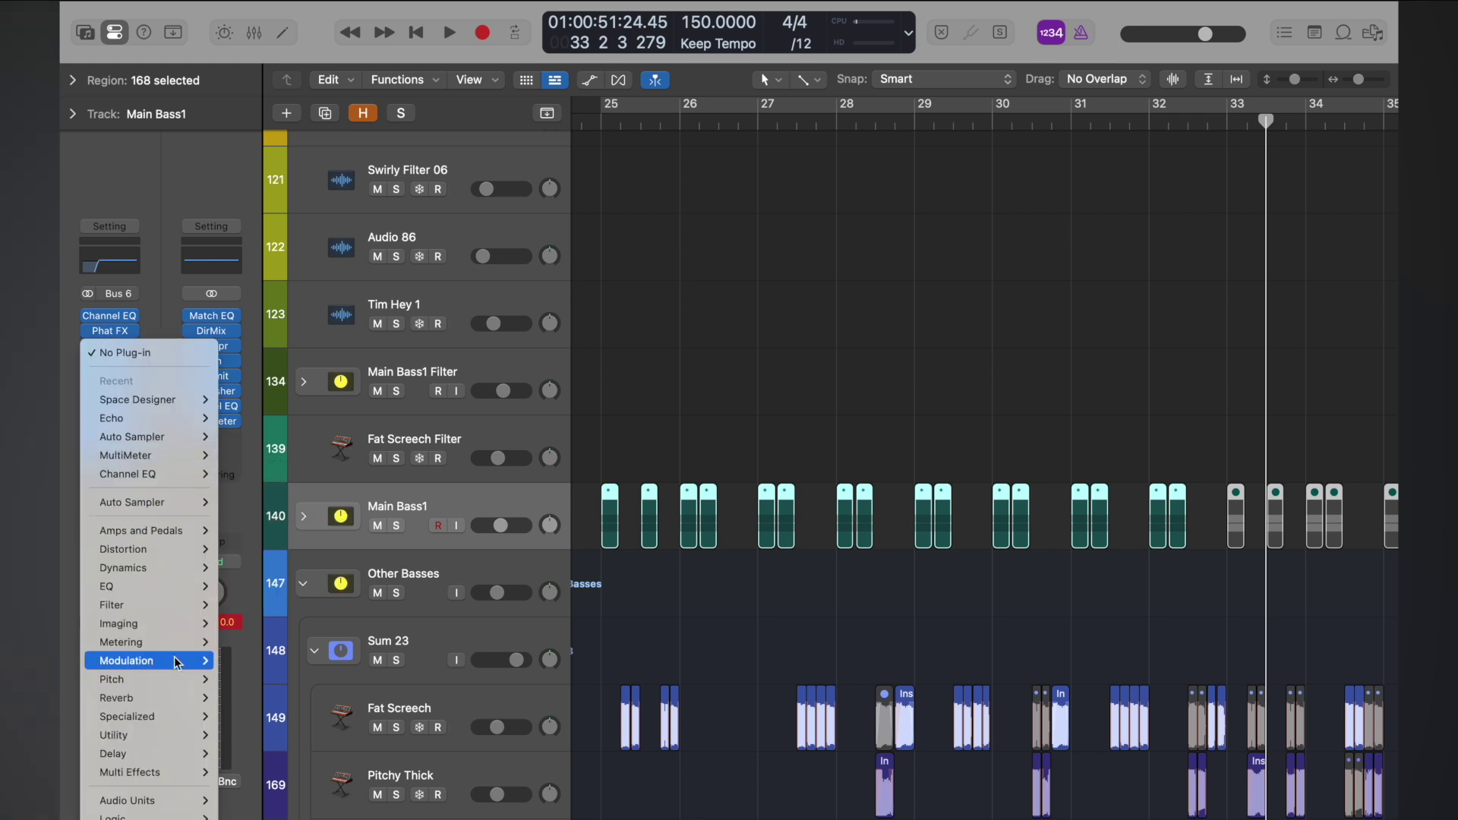
{"action": "mouse_move", "coordinate": [174, 735]}
{"action": "mouse_move", "coordinate": [224, 738]}
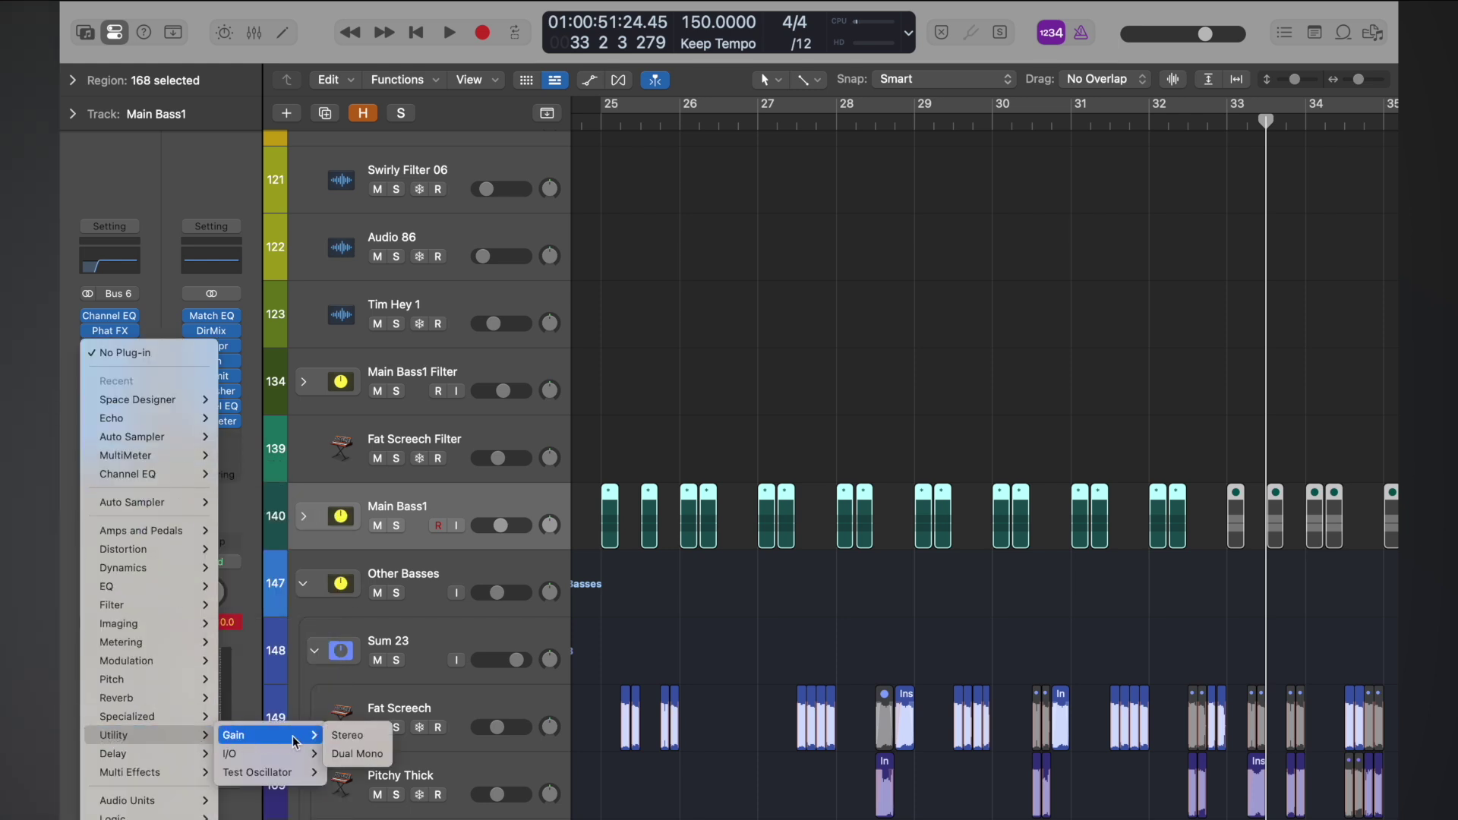
{"action": "left_click", "coordinate": [370, 736]}
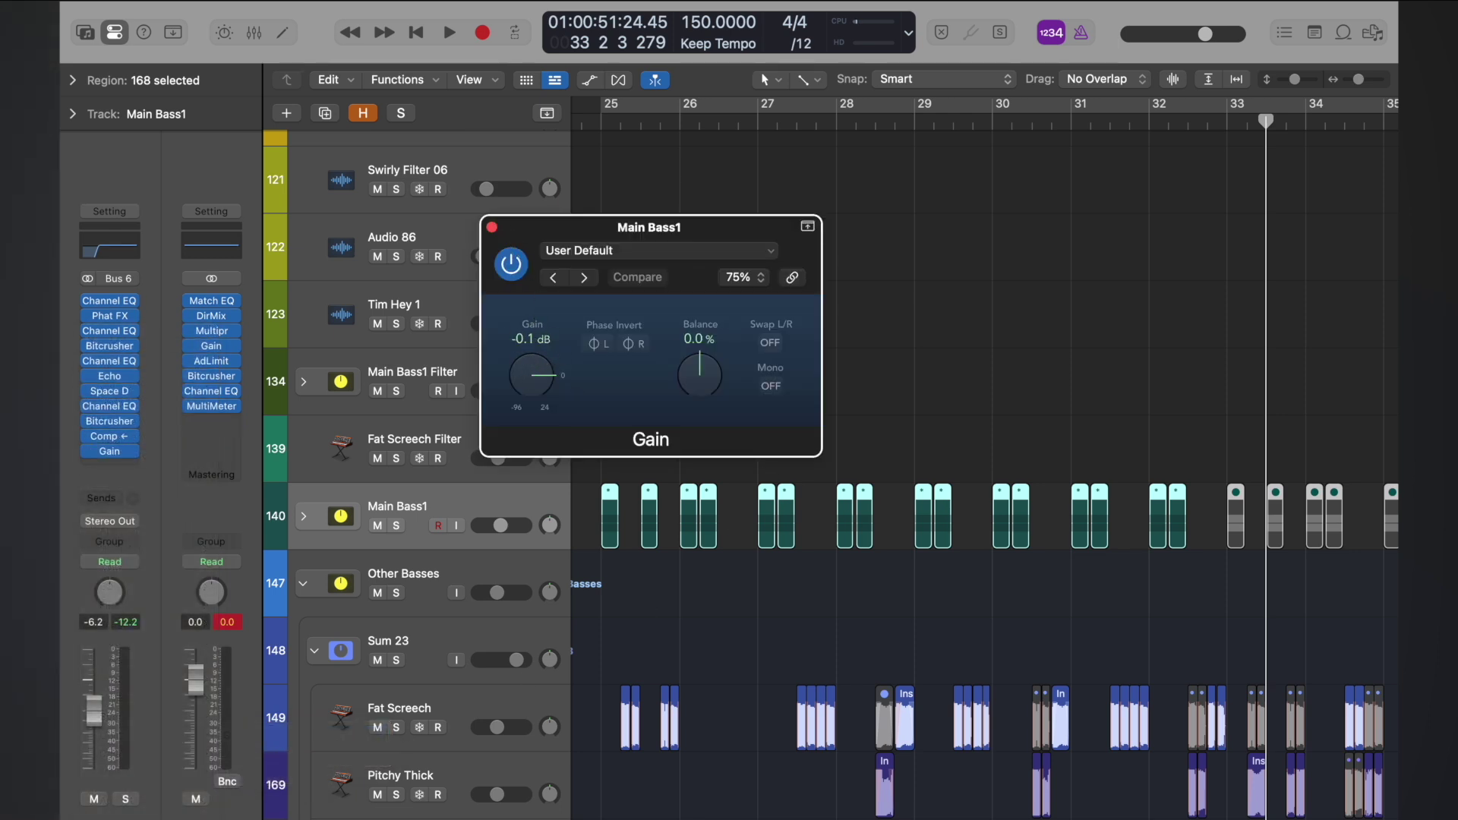
{"action": "left_click_drag", "start_coordinate": [535, 357], "coordinate": [535, 372]}
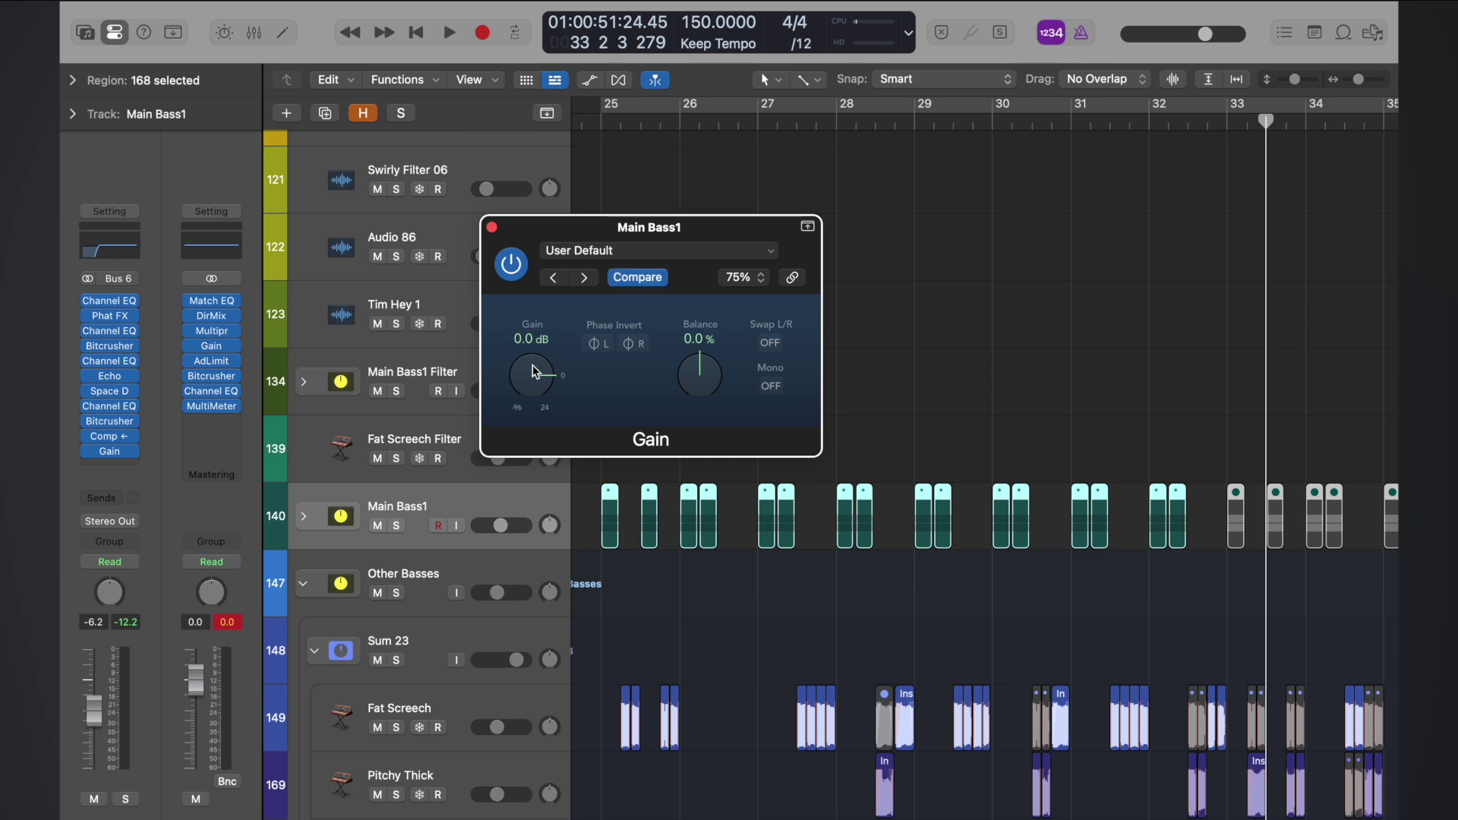
- Close the Gain plug-in window and play the arrangement from bar 25 with the Main Bass1 regions in view
{"action": "left_click", "coordinate": [492, 228]}
{"action": "key", "text": "z"}
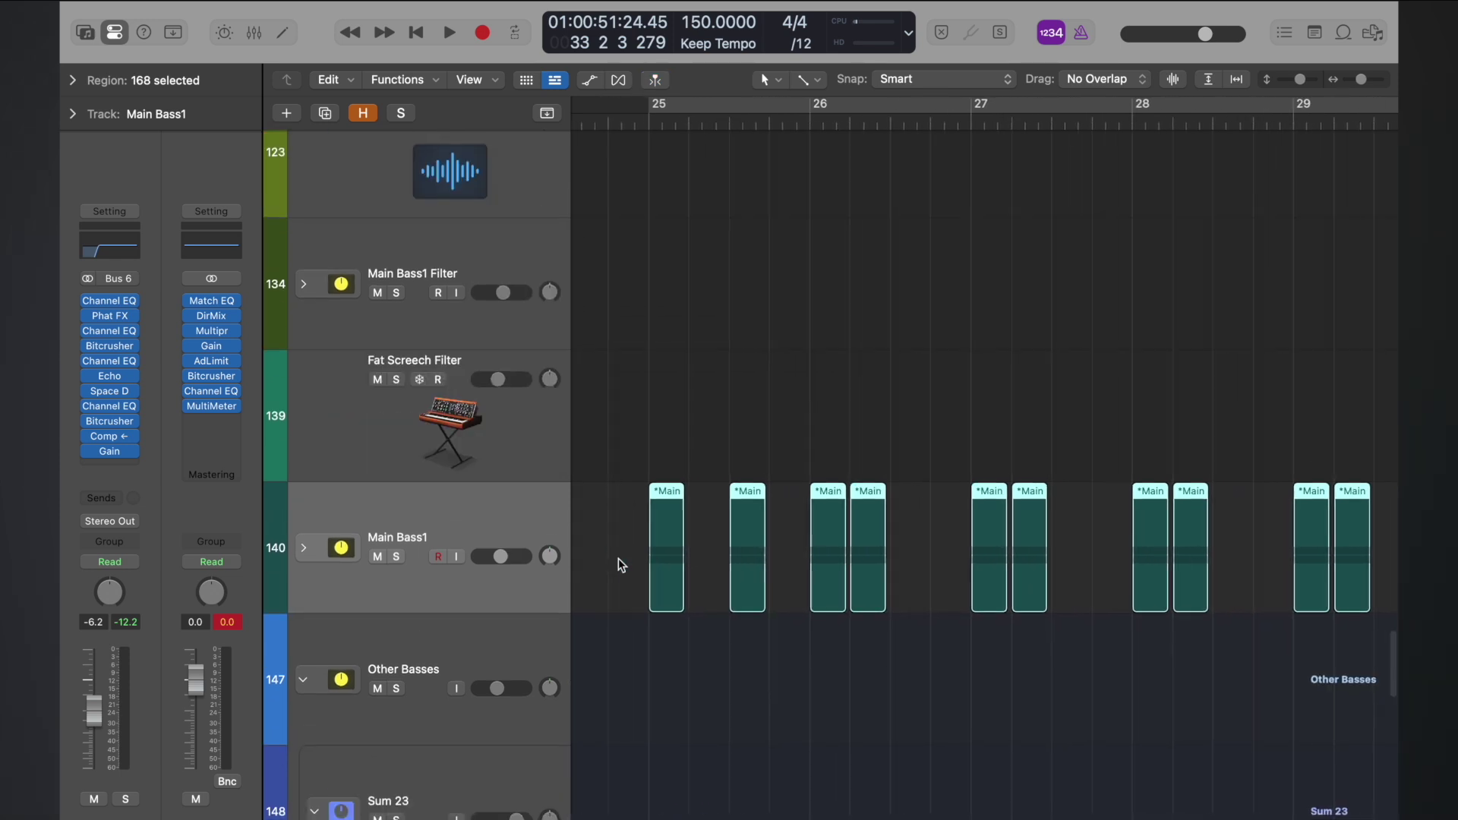
{"action": "left_click", "coordinate": [782, 120]}
{"action": "key", "text": "space"}
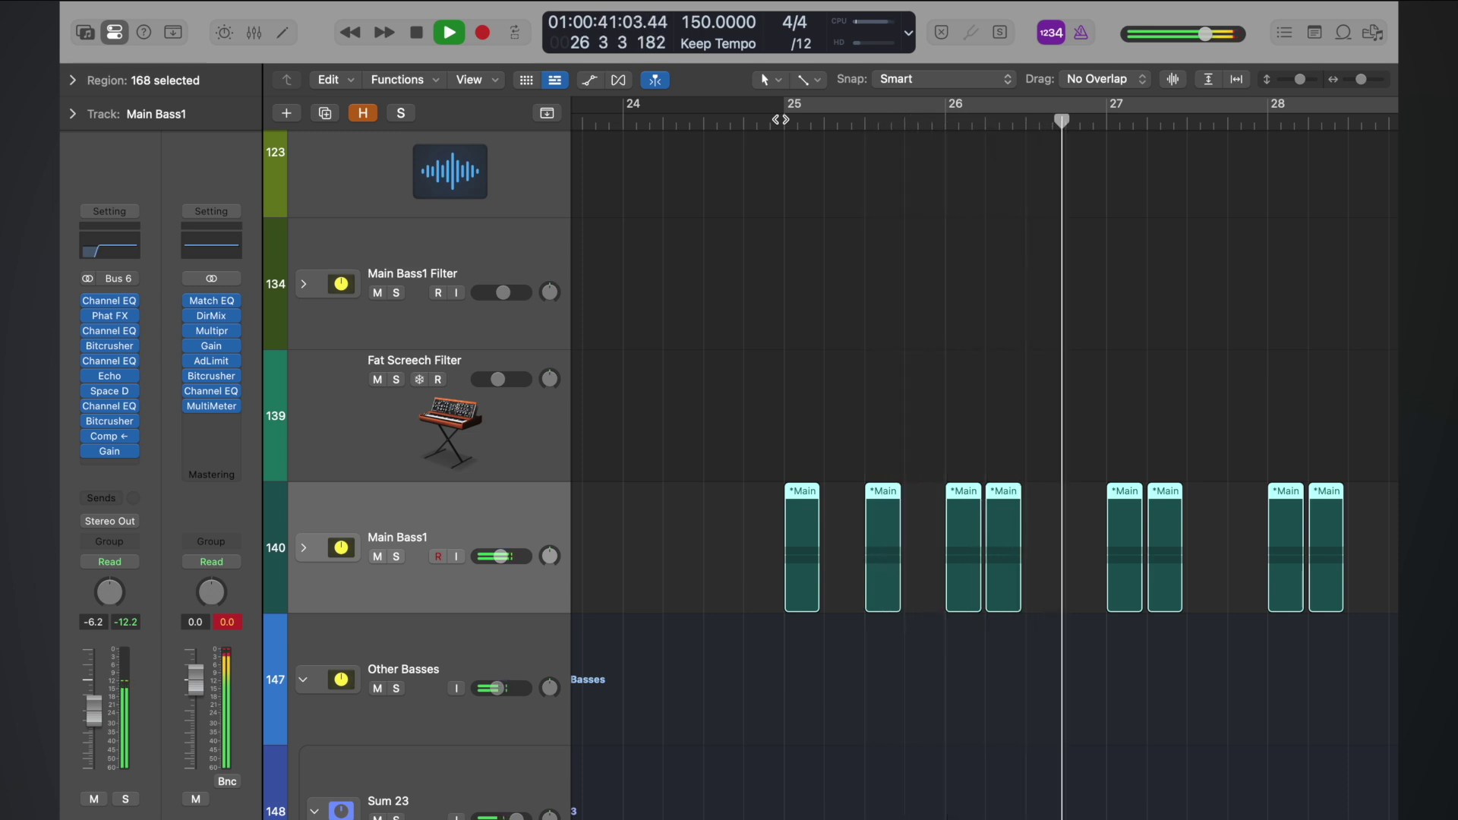
{"action": "key", "text": "space"}
{"action": "scroll", "coordinate": [918, 358], "scroll_direction": "down", "scroll_amount": 3}
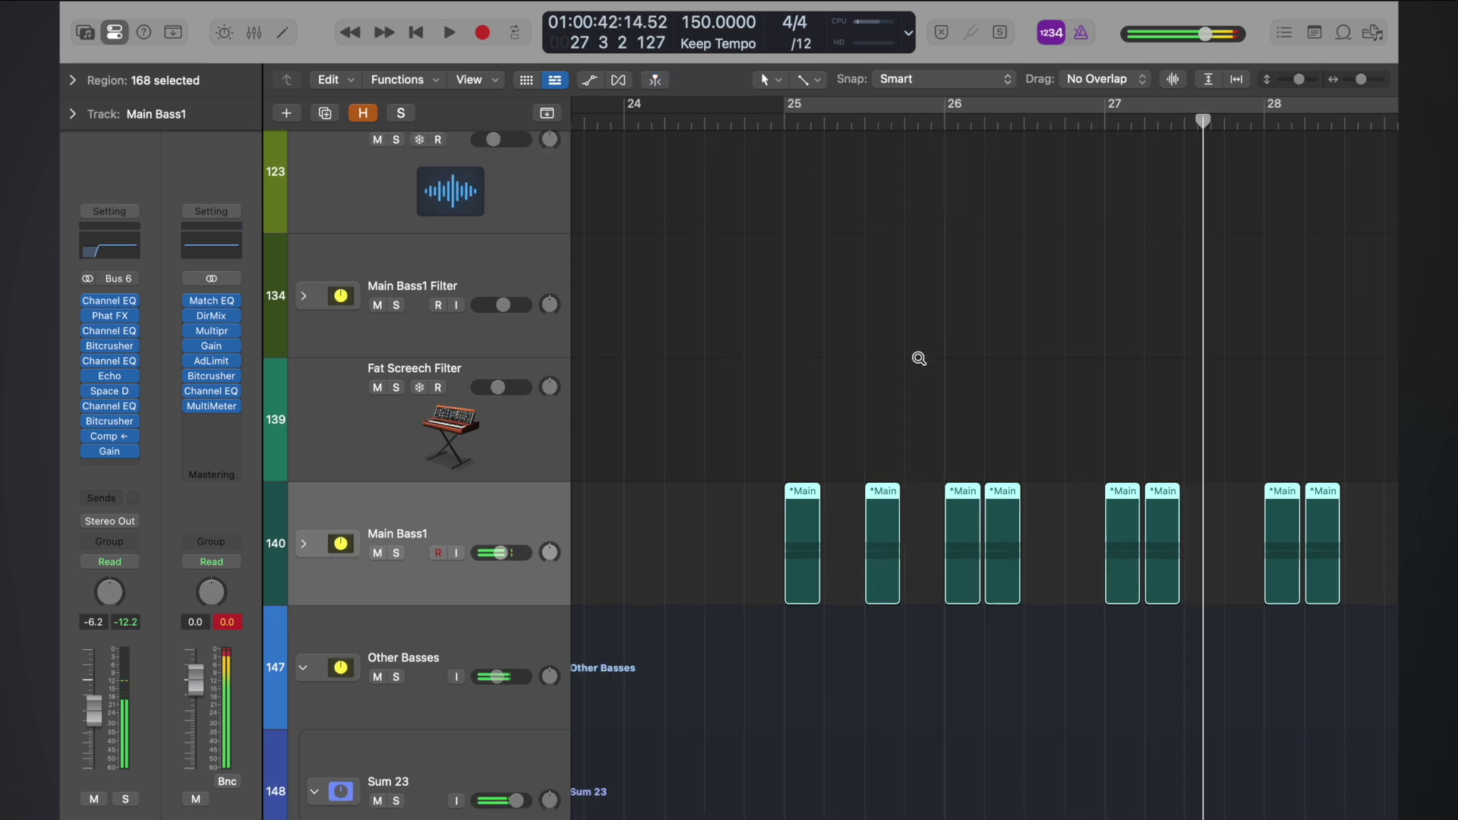
- Show track automation and set the Main Bass1 lane to the Gain parameter of its Gain plug-in
{"action": "key", "text": "a"}
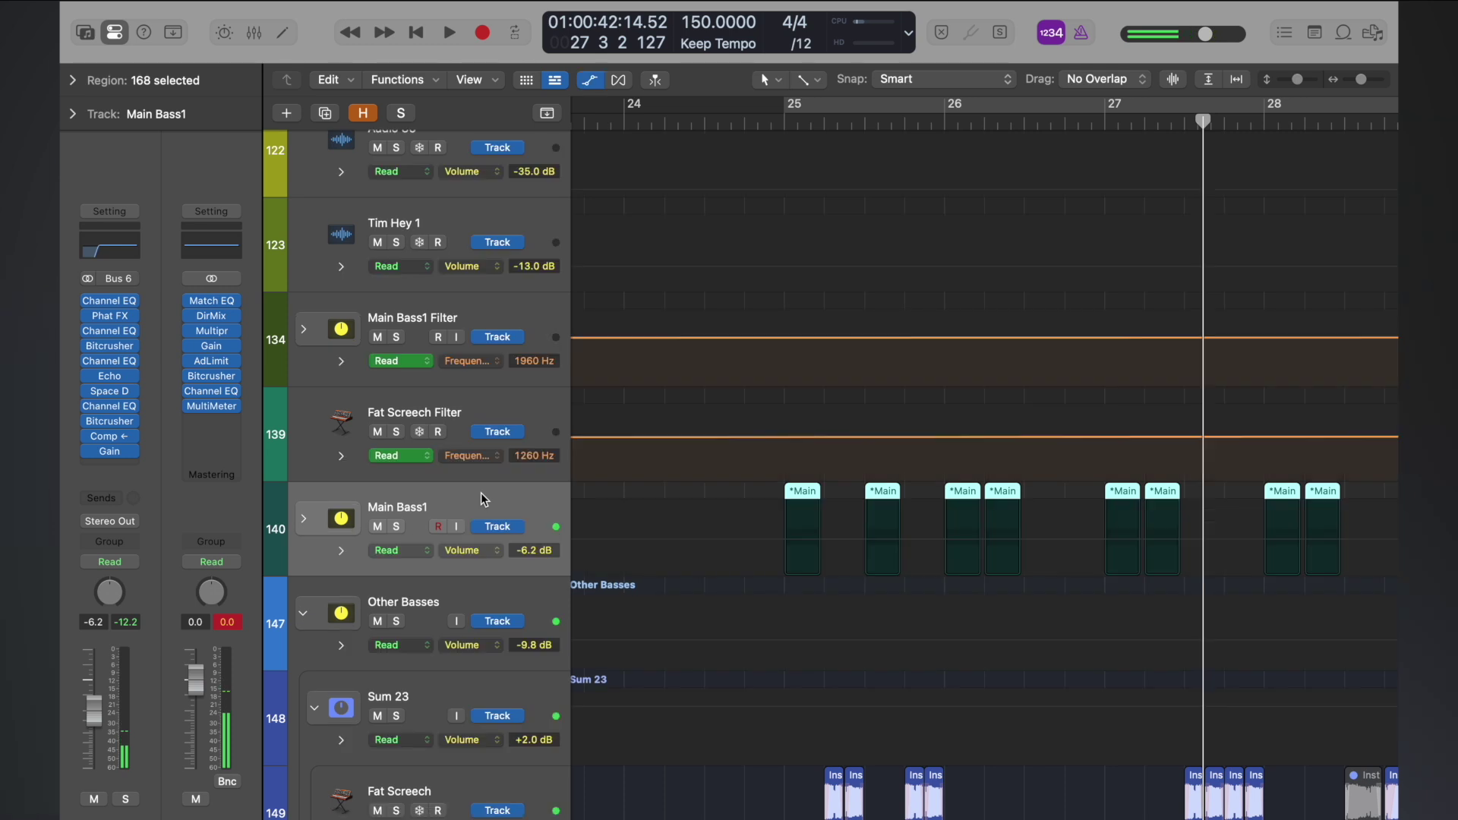
{"action": "left_click", "coordinate": [490, 551]}
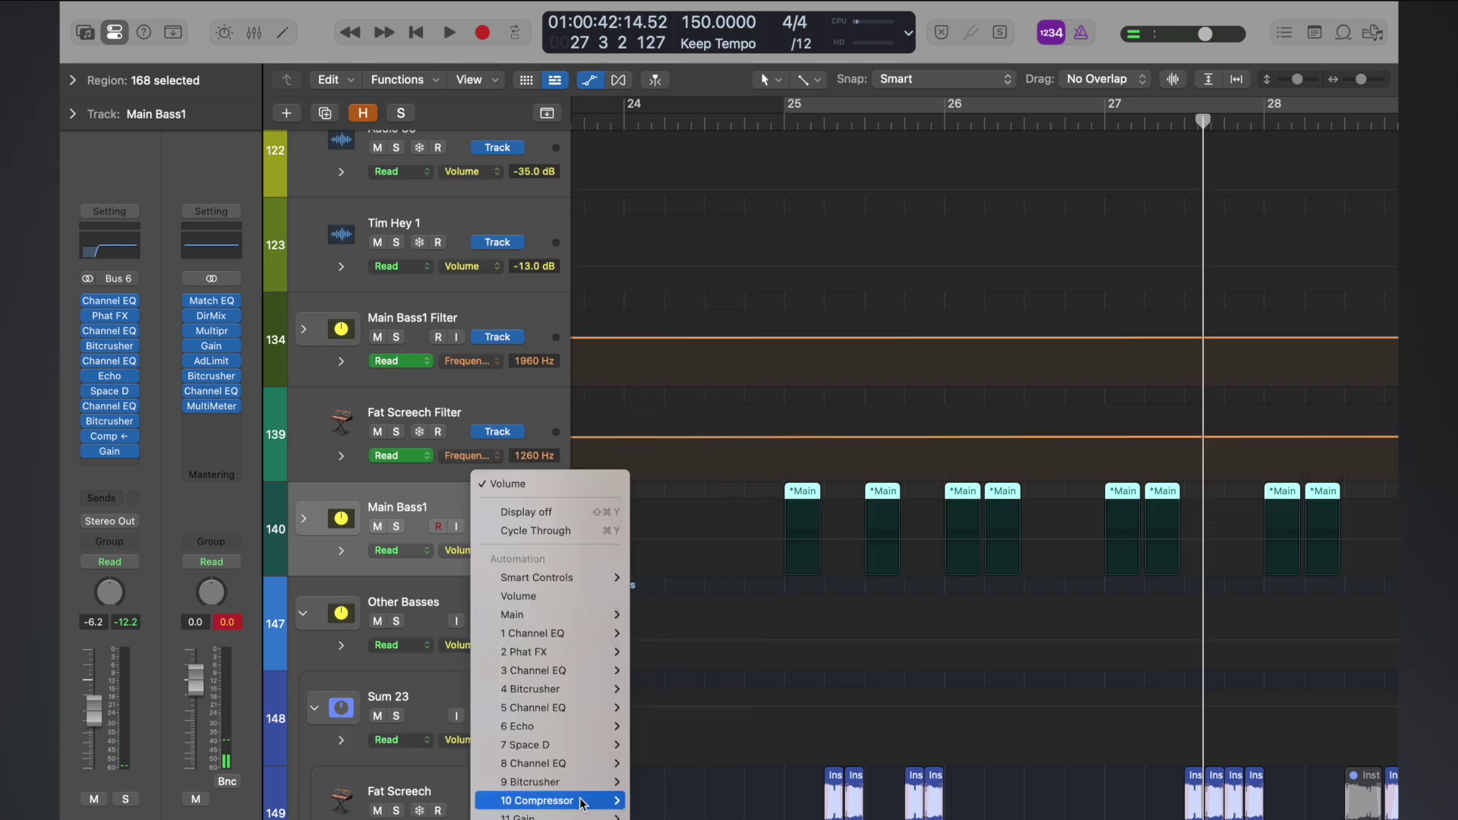
{"action": "mouse_move", "coordinate": [581, 817]}
{"action": "left_click", "coordinate": [681, 743]}
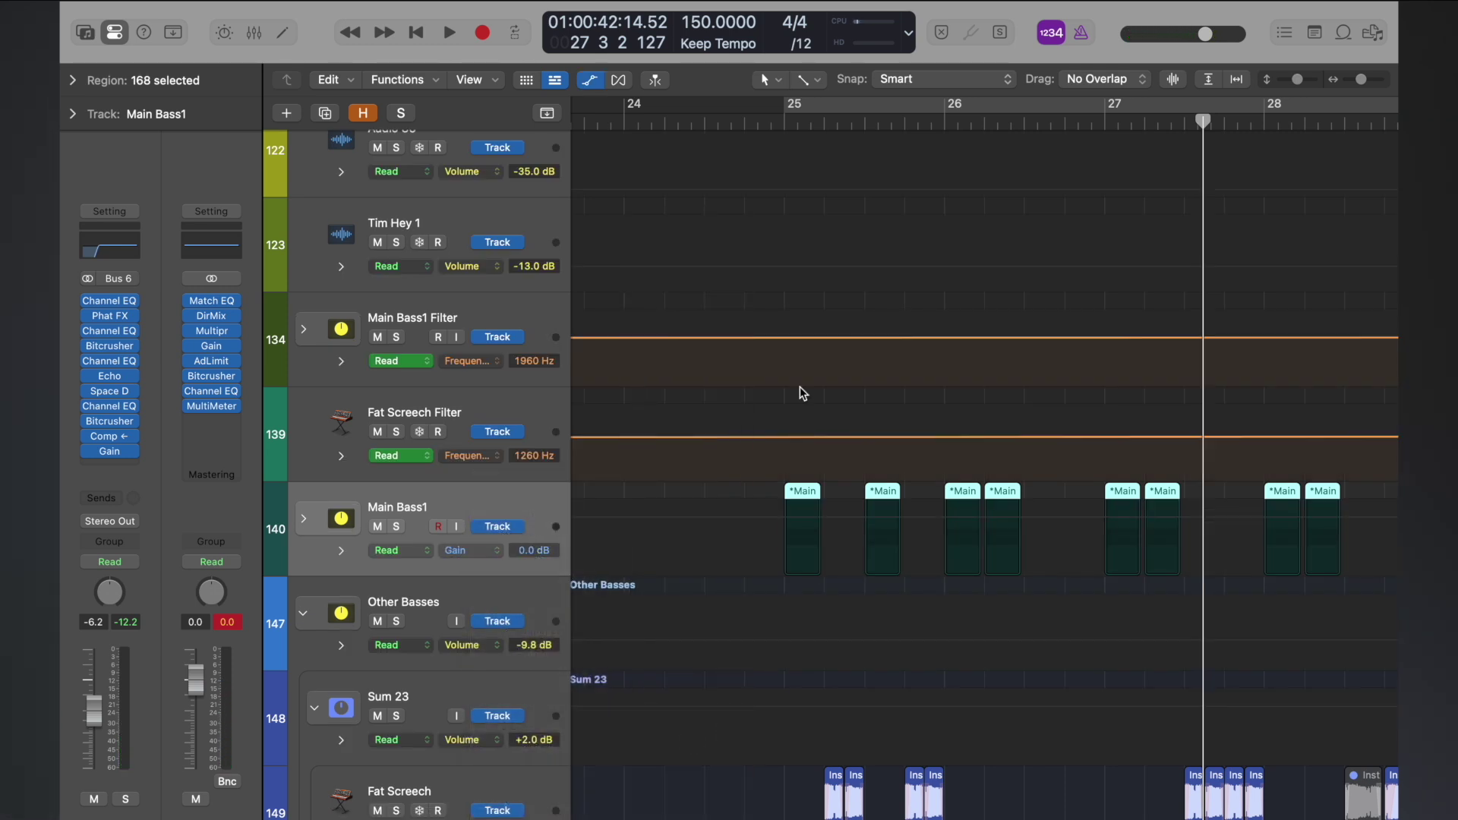
- Add 0.0 dB gain automation points on Main Bass1 before bar 25 and move the second to about 25 2 1
{"action": "left_click", "coordinate": [767, 520]}
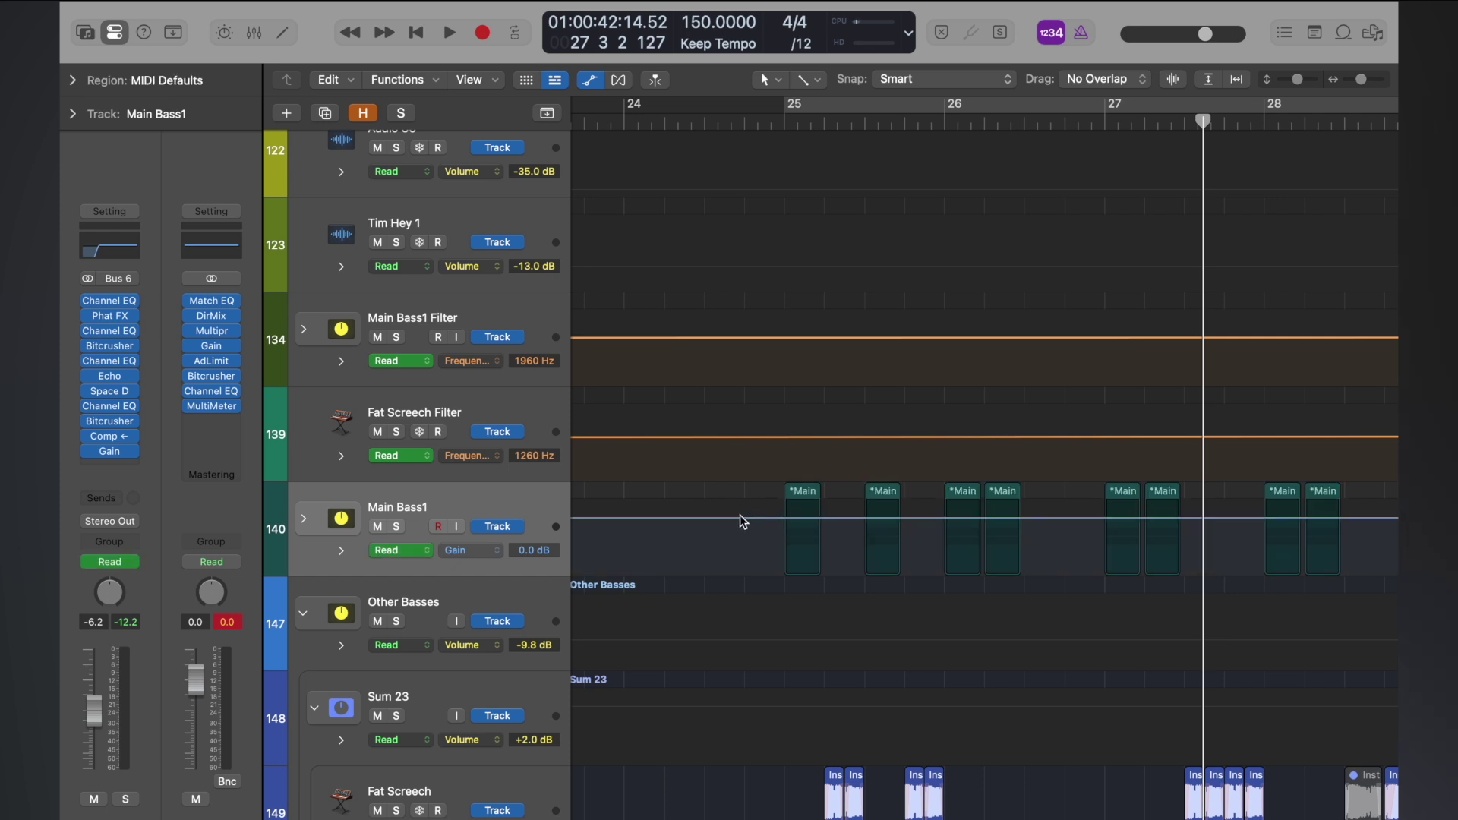
{"action": "left_click", "coordinate": [740, 519]}
{"action": "left_click", "coordinate": [765, 518]}
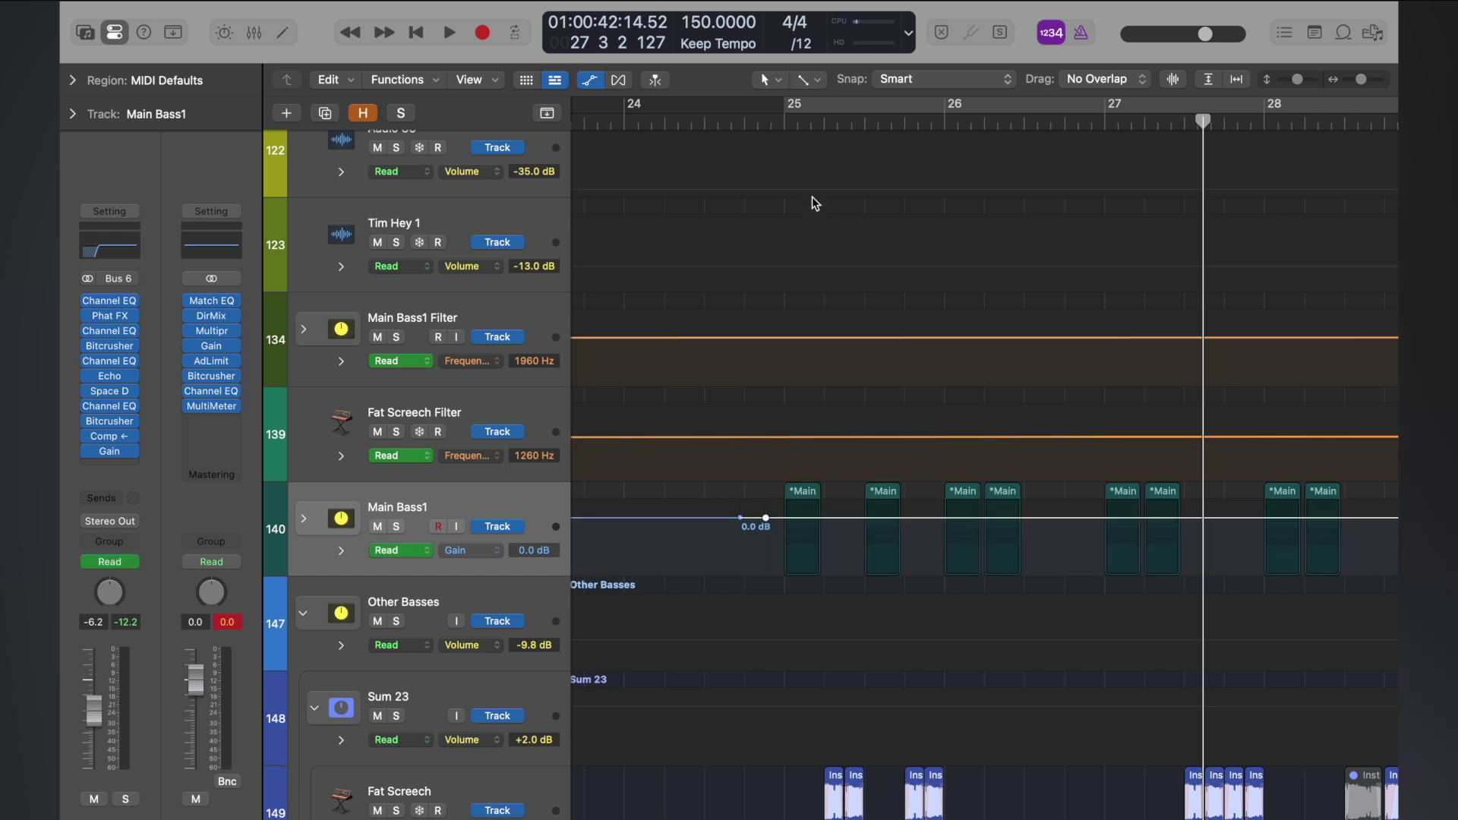
{"action": "left_click", "coordinate": [787, 124]}
{"action": "key", "text": "space"}
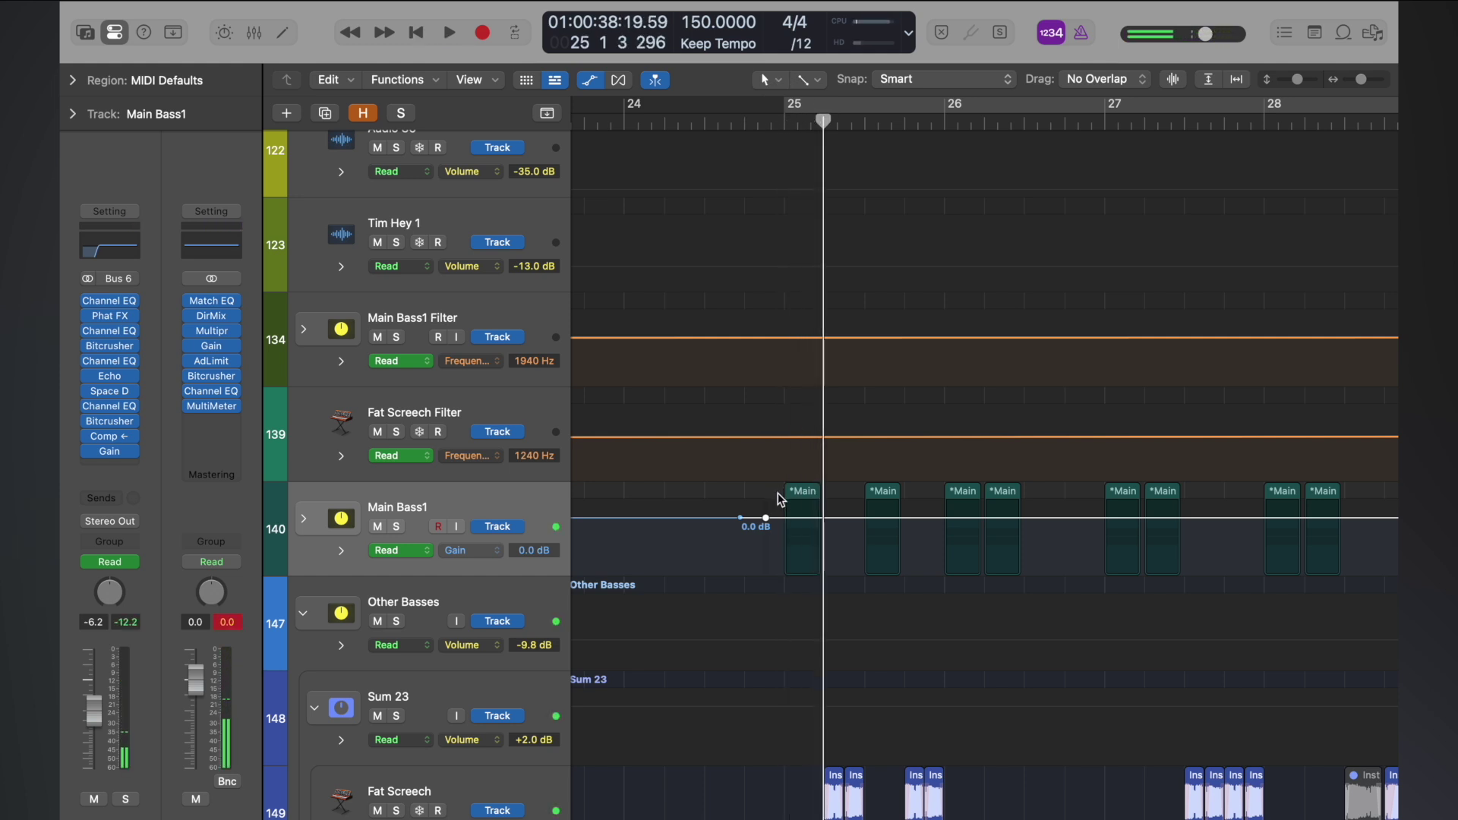
{"action": "left_click_drag", "start_coordinate": [767, 524], "coordinate": [831, 518]}
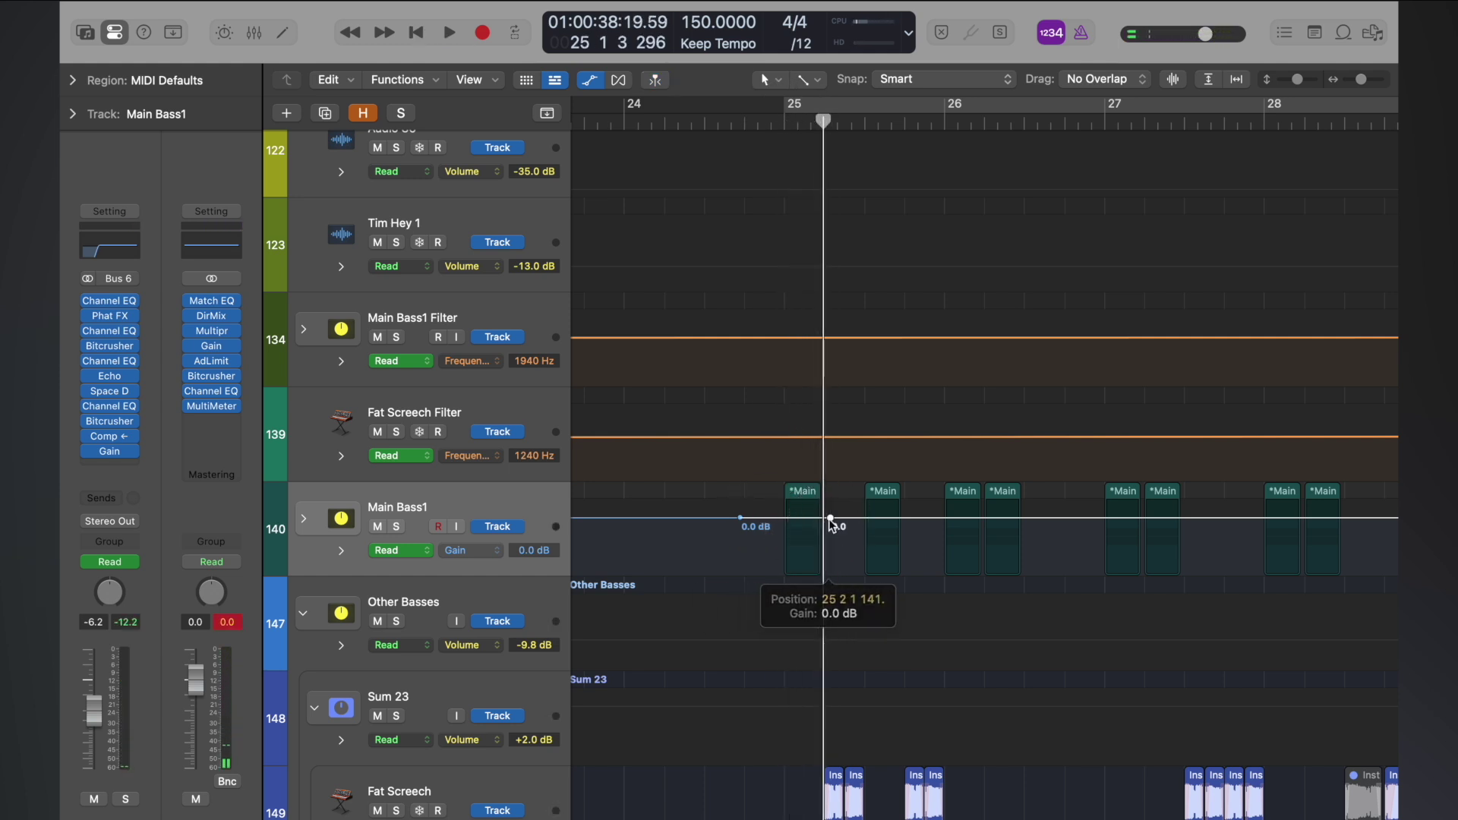
- Play bars 25 and 27, add gain automation points just before bar 27, and lower the line between the dip points to about -1.3 dB
{"action": "left_click", "coordinate": [782, 120]}
{"action": "key", "text": "space"}
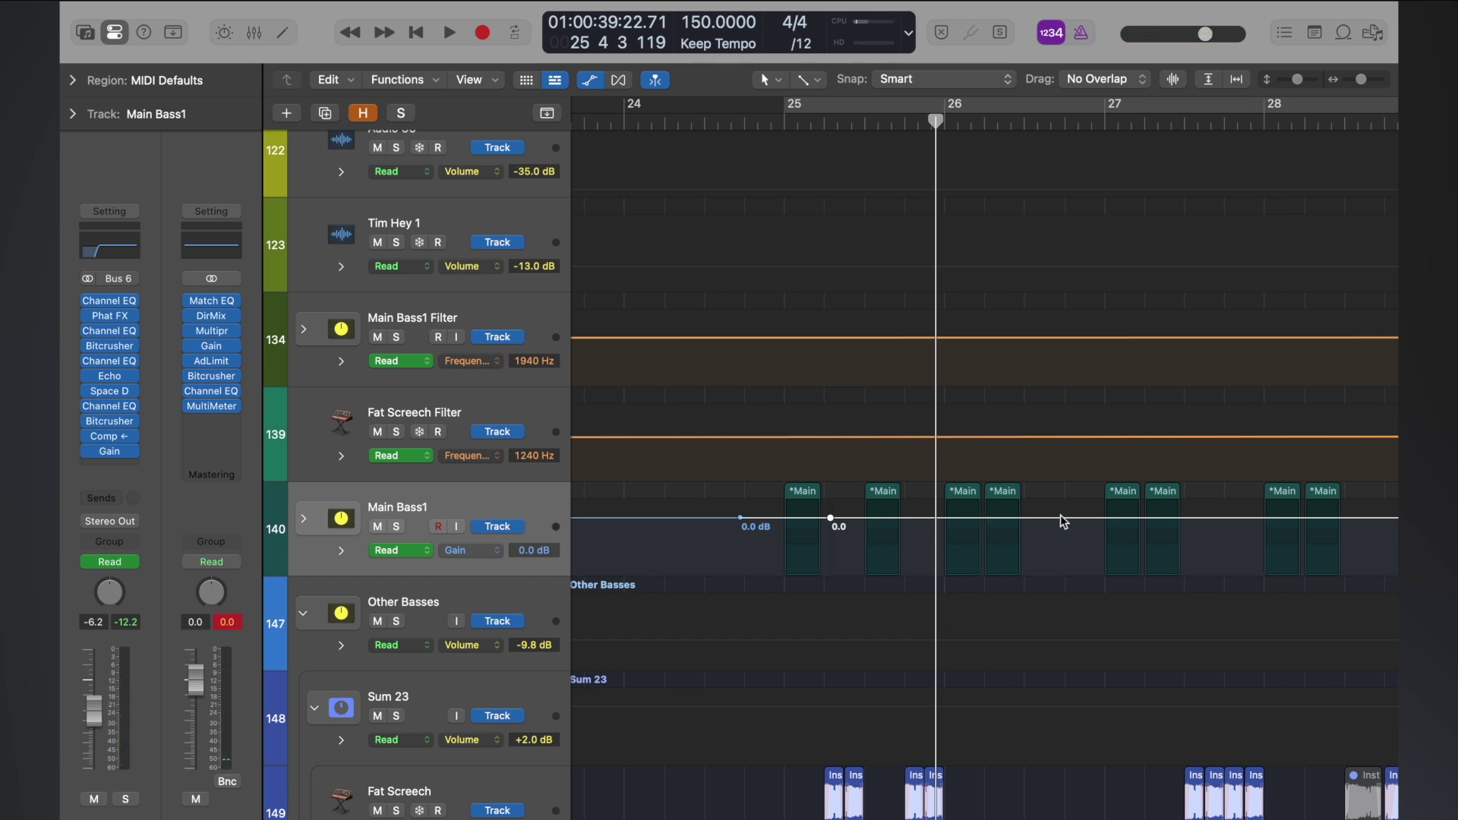
{"action": "left_click", "coordinate": [1106, 122]}
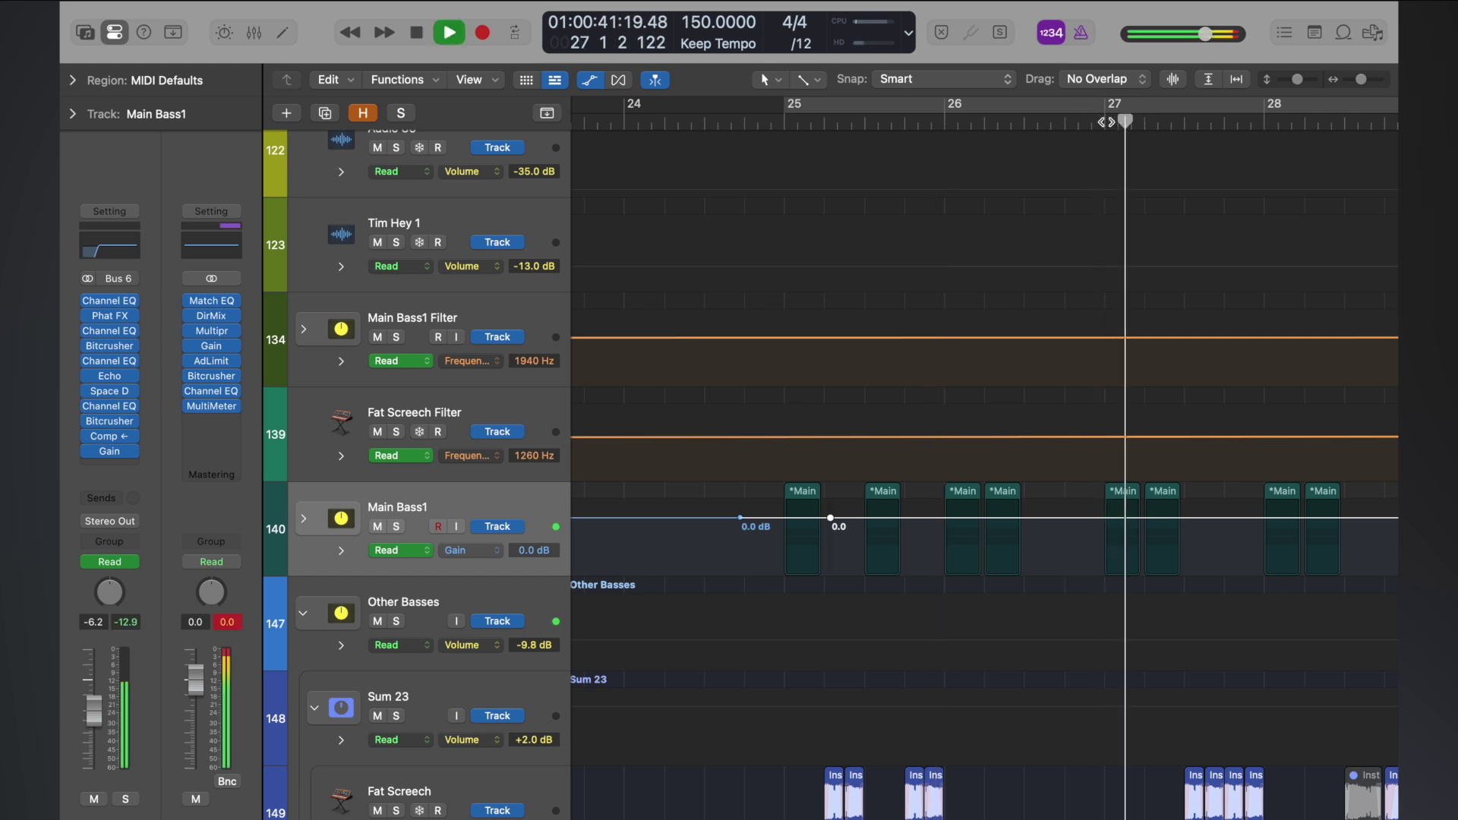
{"action": "left_click", "coordinate": [1062, 517]}
{"action": "left_click_drag", "start_coordinate": [960, 518], "coordinate": [960, 521]}
- Lower the Main Bass1 gain dip between bars 25 and 27 to -2.0 dB
{"action": "key", "text": "super+Down"}
{"action": "key", "text": "super+Down"}
{"action": "key", "text": "super+Down"}
{"action": "key", "text": "super+Down"}
{"action": "key", "text": "super+Down"}
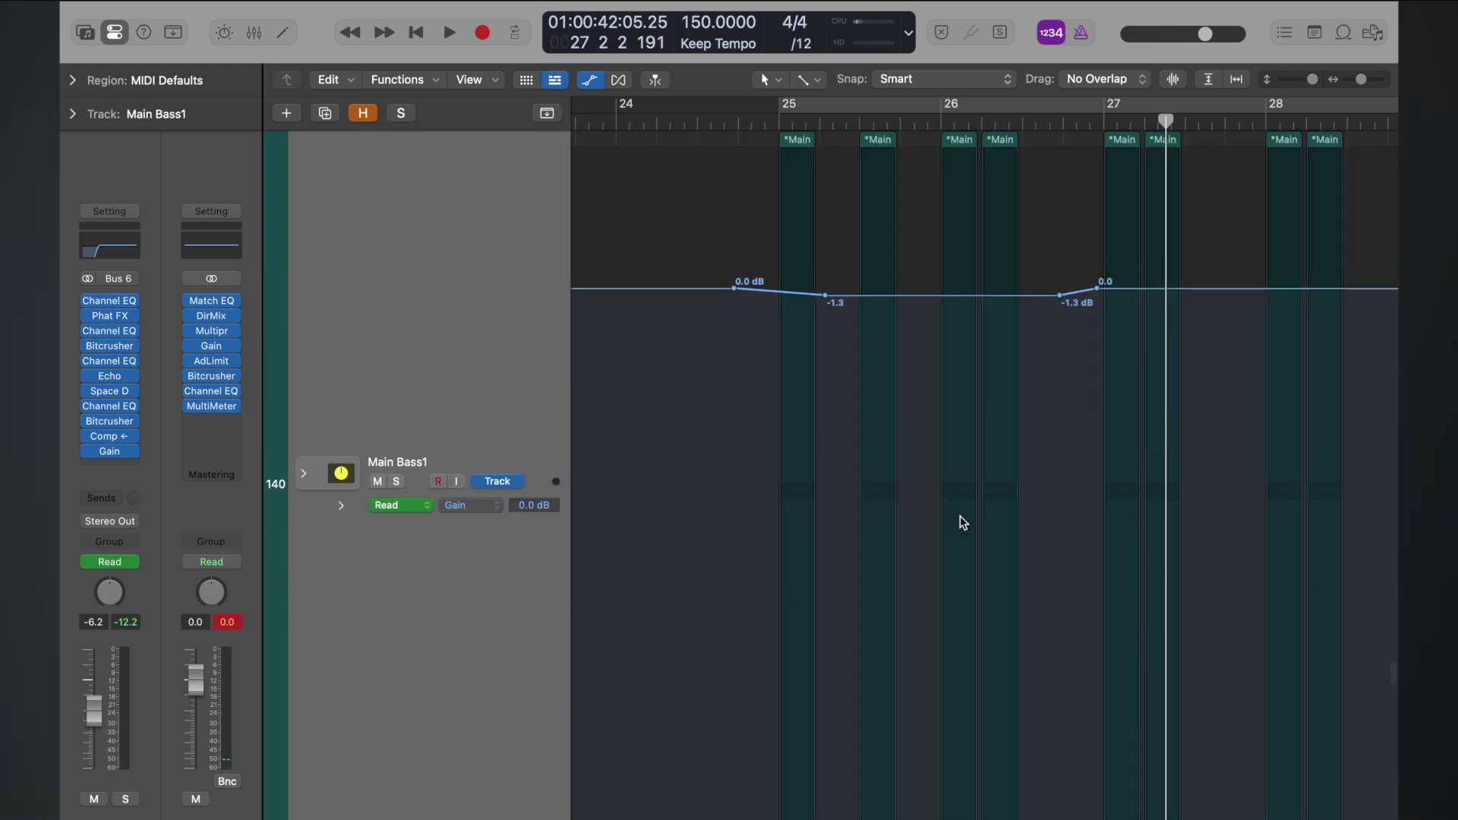
{"action": "key", "text": "super+Right"}
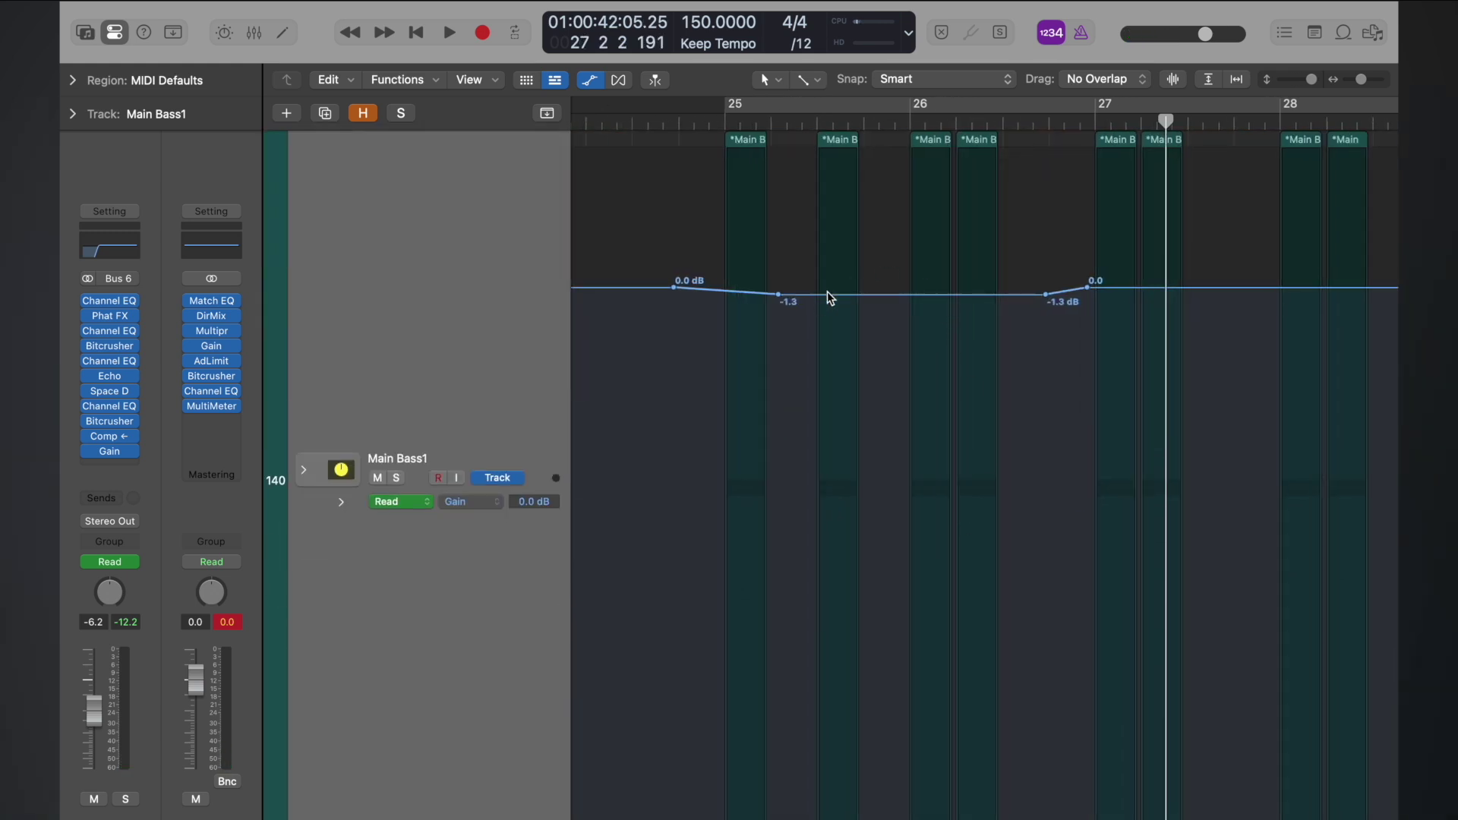
{"action": "left_click_drag", "start_coordinate": [826, 297], "coordinate": [828, 302]}
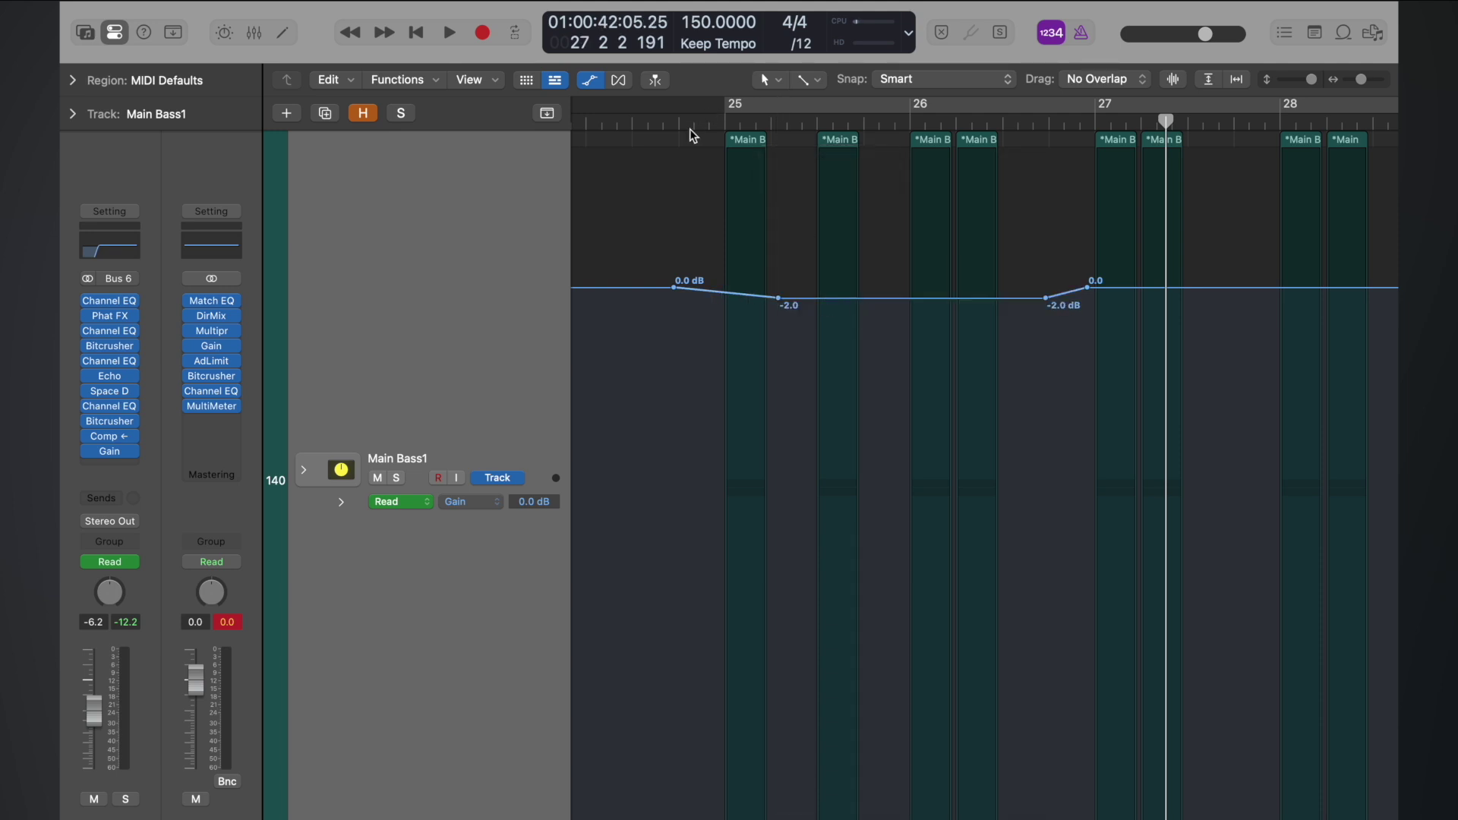
- Play the arrangement from bar 25 to audition the -2.0 dB gain dip on Main Bass1
{"action": "key", "text": "z"}
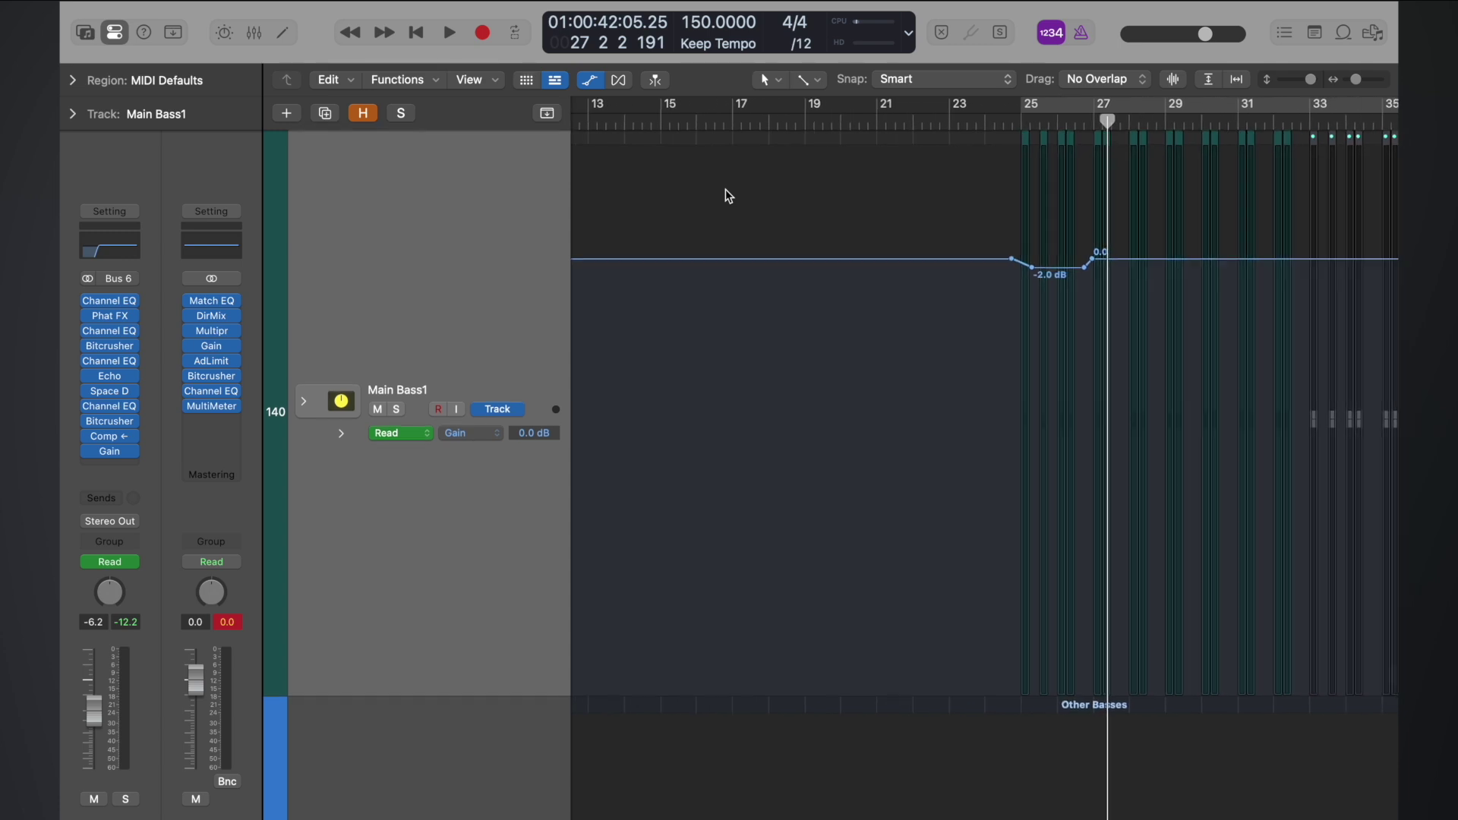
{"action": "scroll", "coordinate": [767, 178], "scroll_direction": "right", "scroll_amount": 3}
{"action": "left_click", "coordinate": [840, 122]}
{"action": "key", "text": "space"}
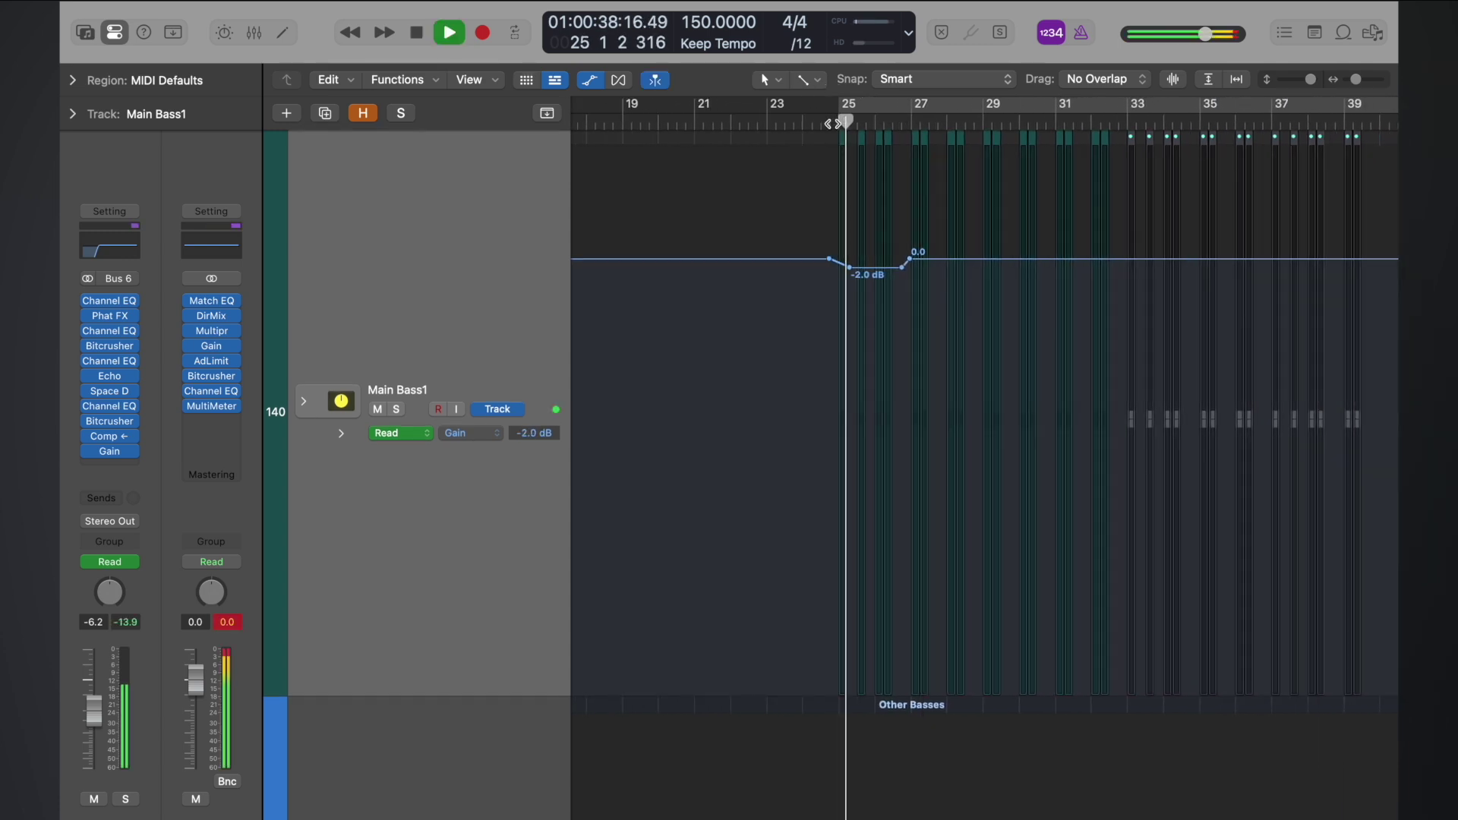
{"action": "left_click", "coordinate": [833, 123]}
{"action": "scroll", "coordinate": [831, 123], "scroll_direction": "up", "scroll_amount": 3}
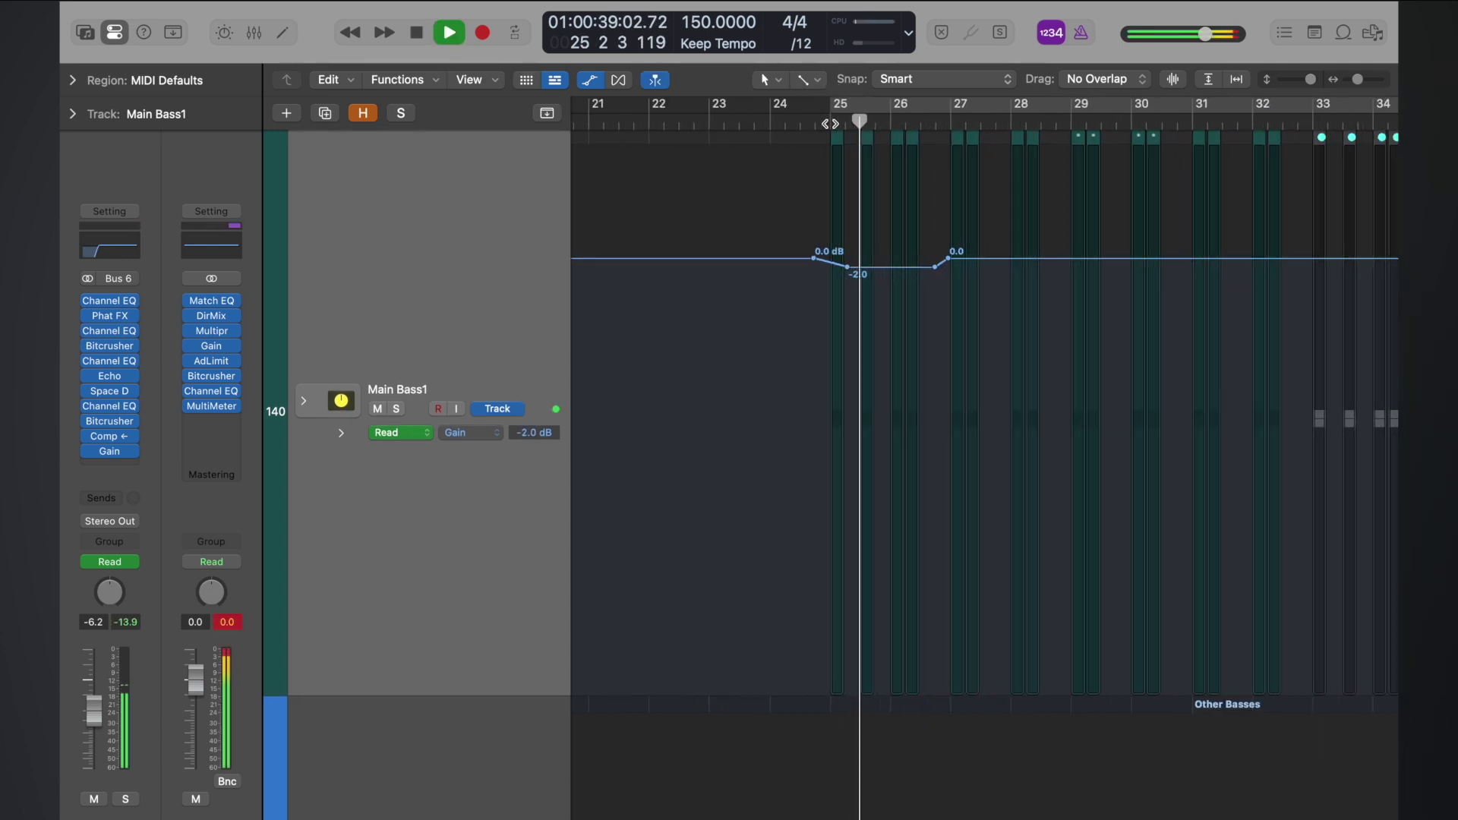
{"action": "scroll", "coordinate": [830, 123], "scroll_direction": "up", "scroll_amount": 5}
{"action": "key", "text": "space"}
- Steepen the start of the gain dip so it falls from 0.0 to -2.0 dB between the first two Main Bass1 regions
{"action": "scroll", "coordinate": [779, 290], "scroll_direction": "left", "scroll_amount": 2}
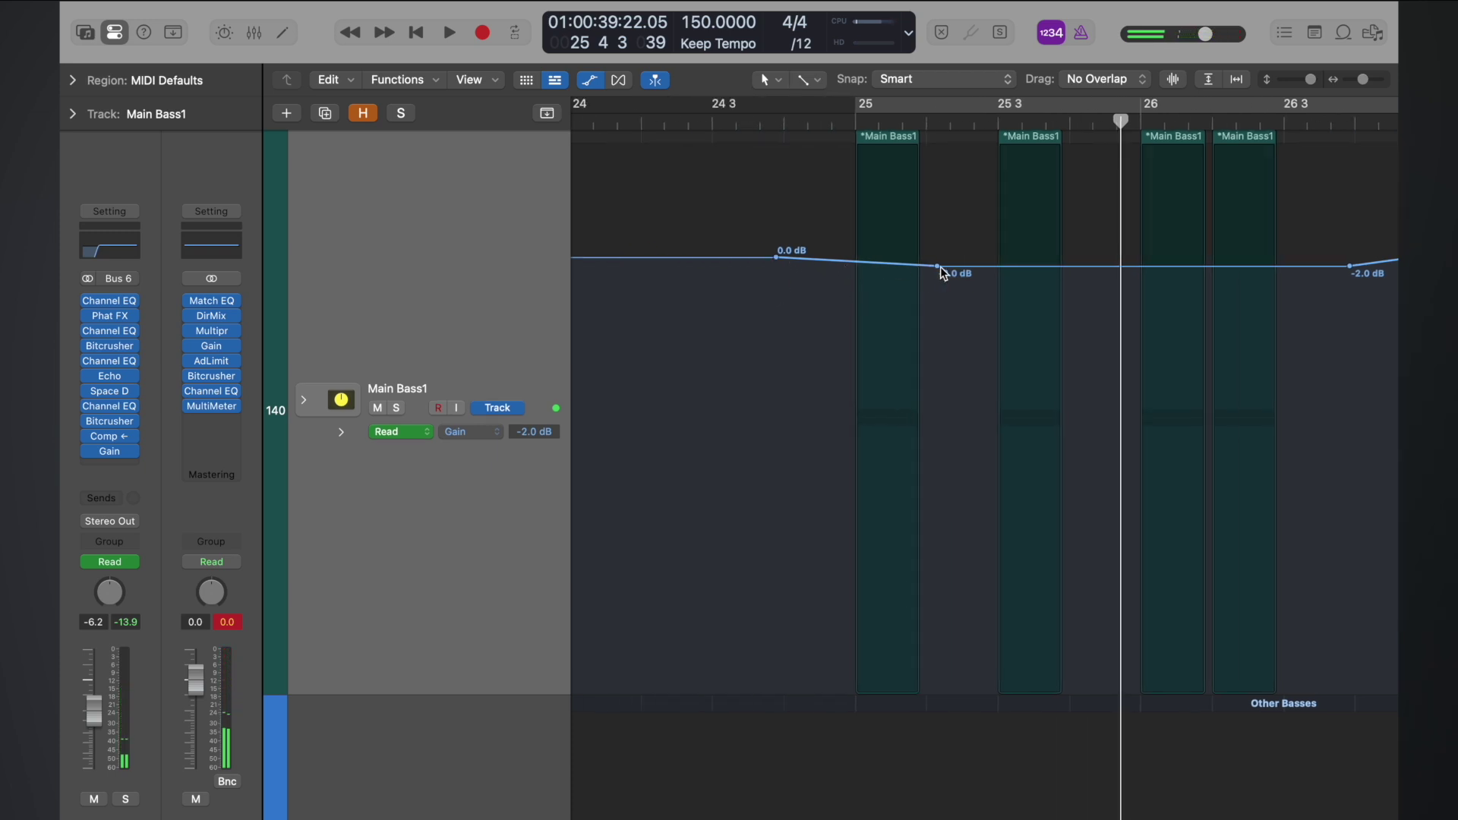
{"action": "left_click_drag", "start_coordinate": [940, 266], "coordinate": [981, 267]}
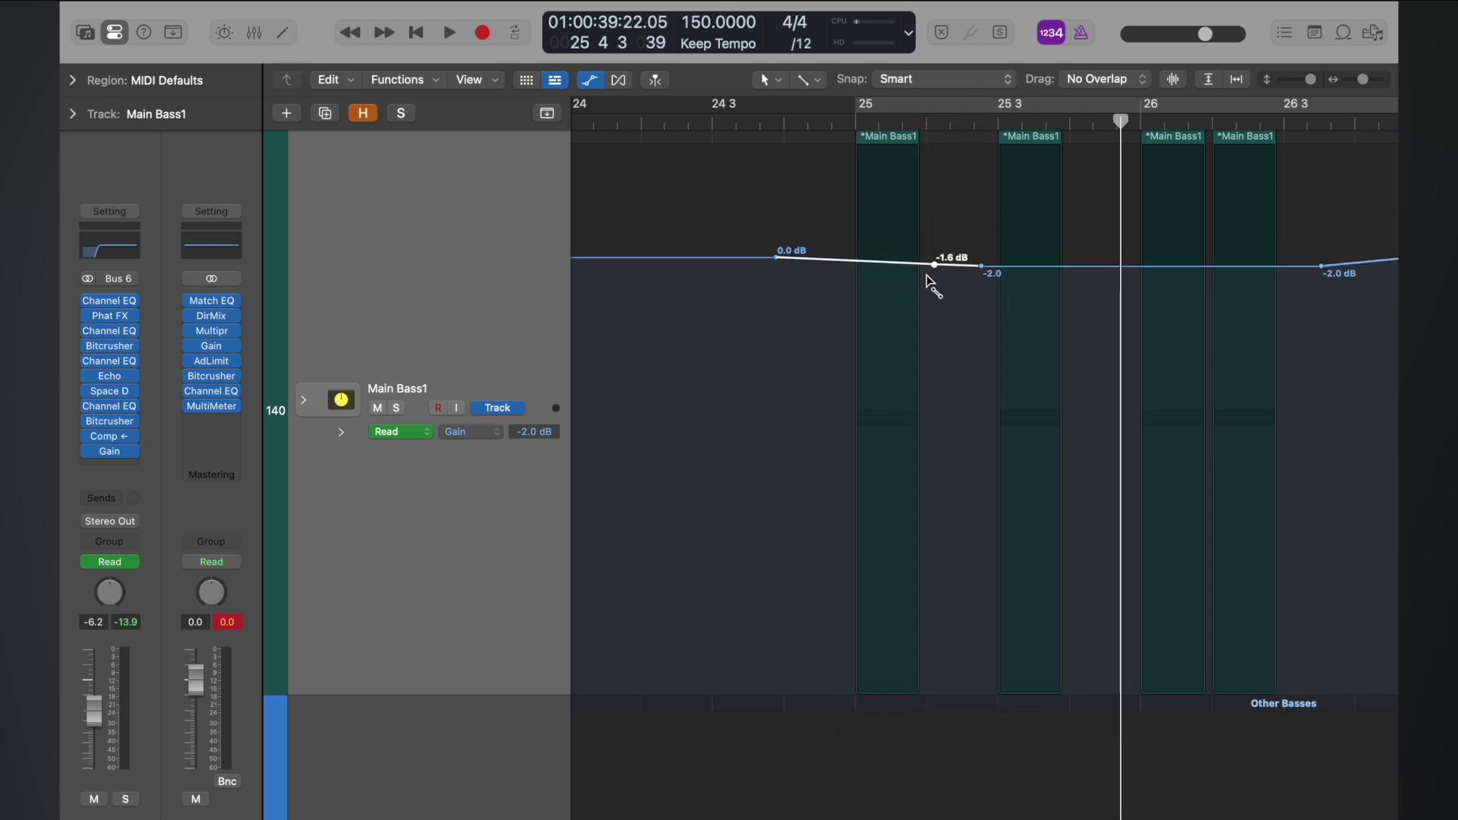
{"action": "left_click", "coordinate": [741, 258]}
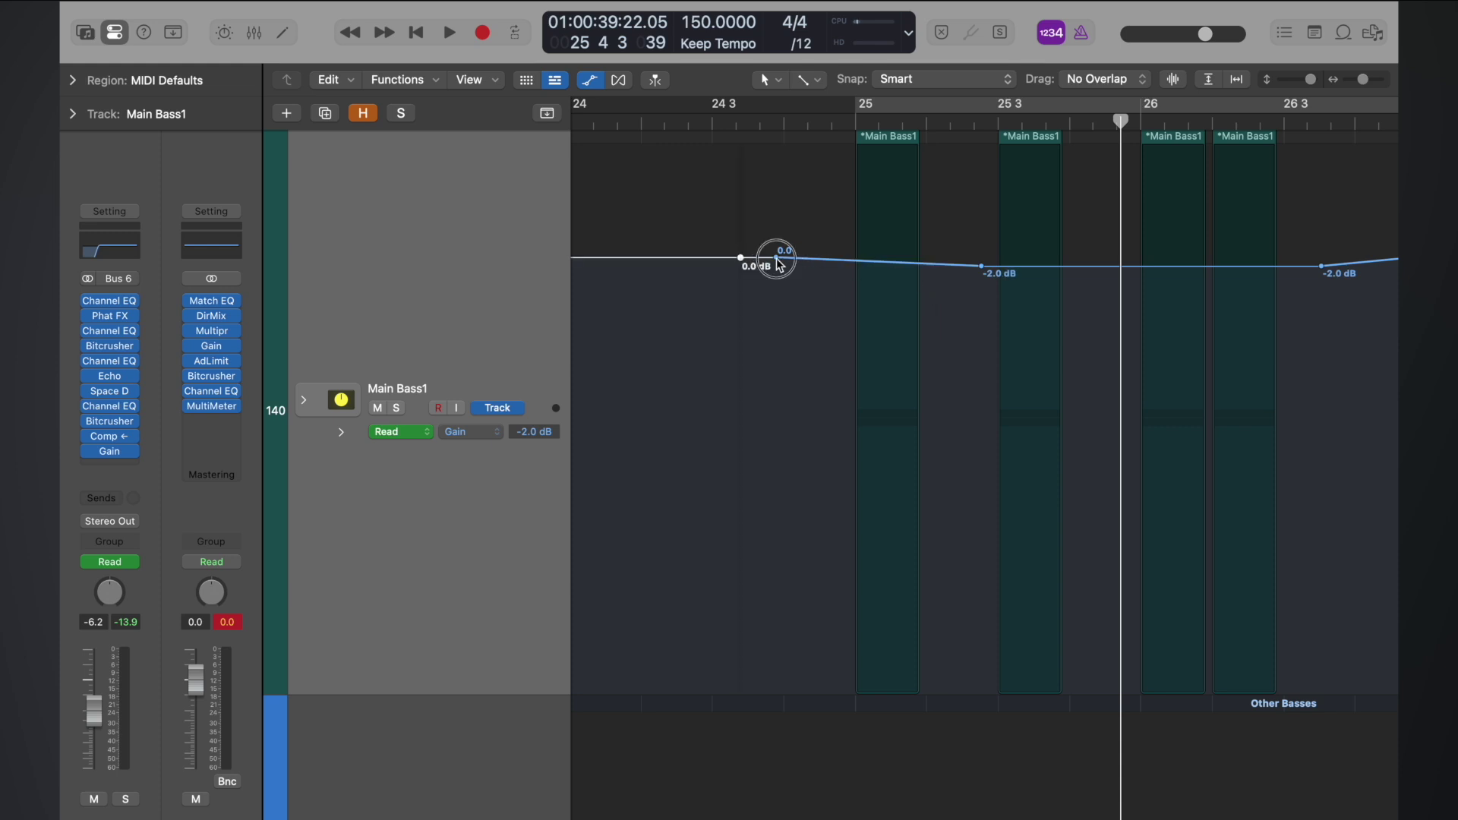
{"action": "left_click_drag", "start_coordinate": [778, 262], "coordinate": [953, 262]}
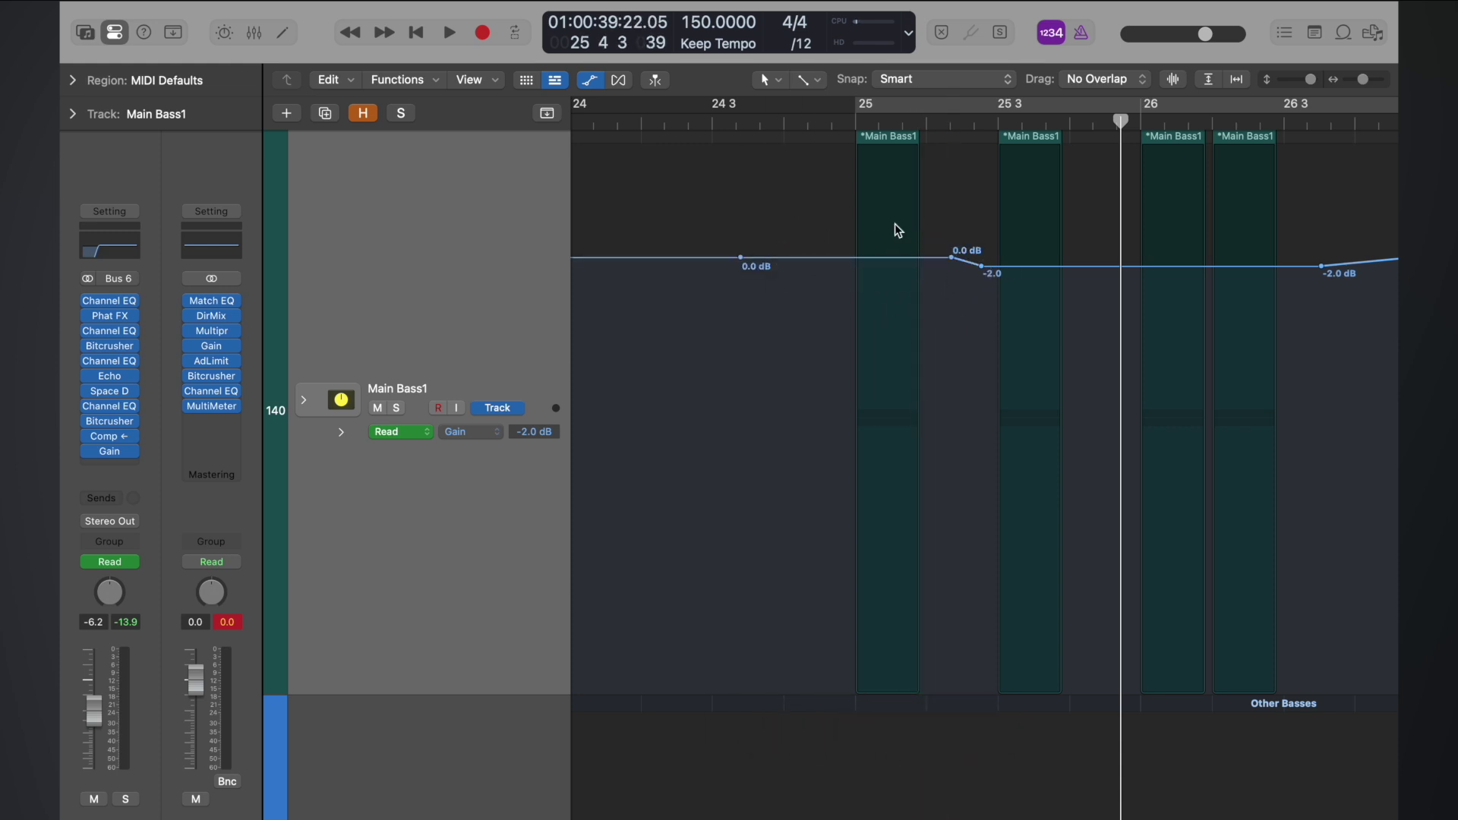
- Play from bar 25 past bar 28 to check the reshaped gain automation on Main Bass1
{"action": "left_click", "coordinate": [850, 122]}
{"action": "key", "text": "space"}
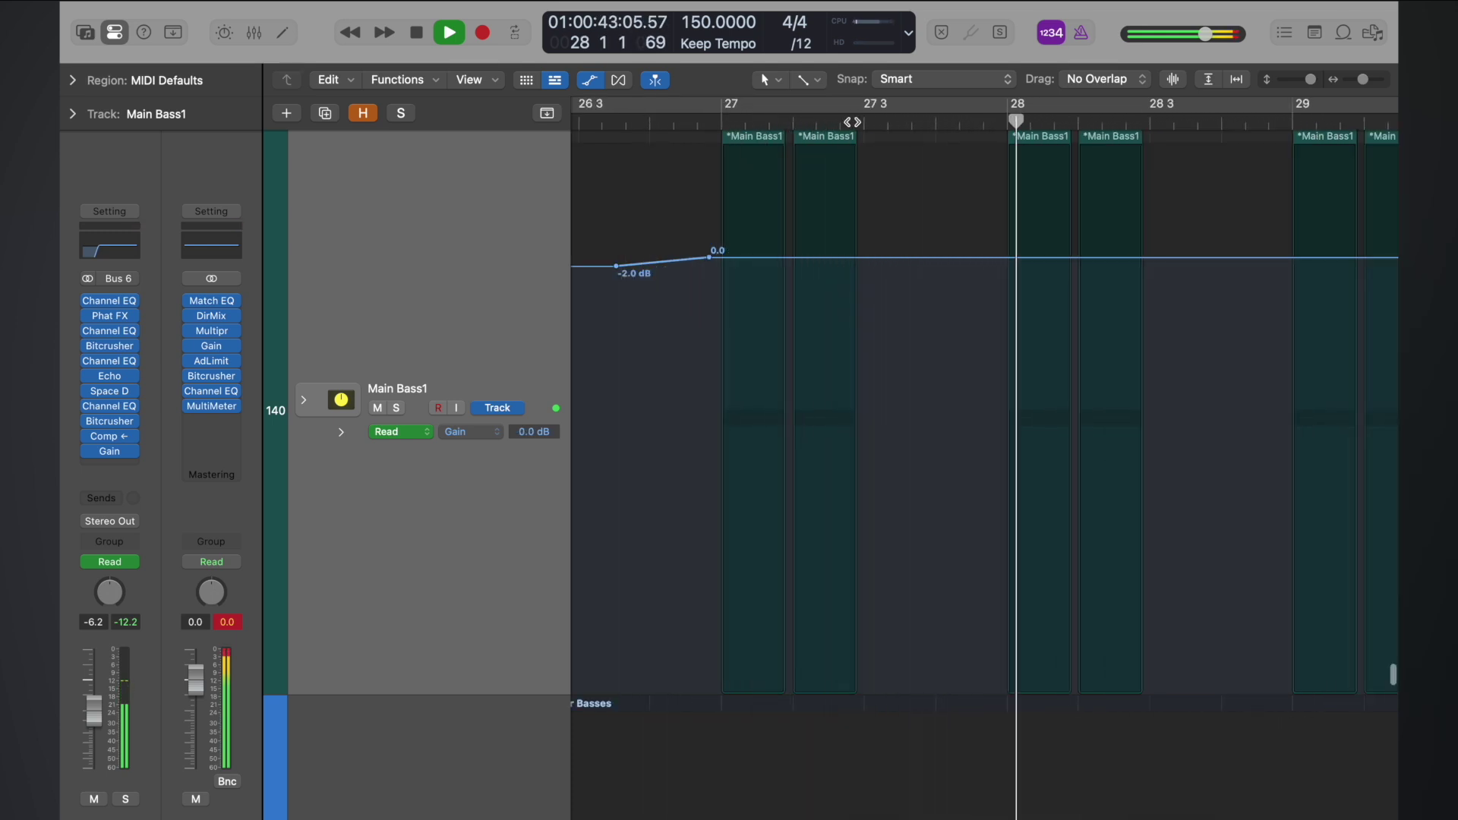
{"action": "key", "text": "space"}
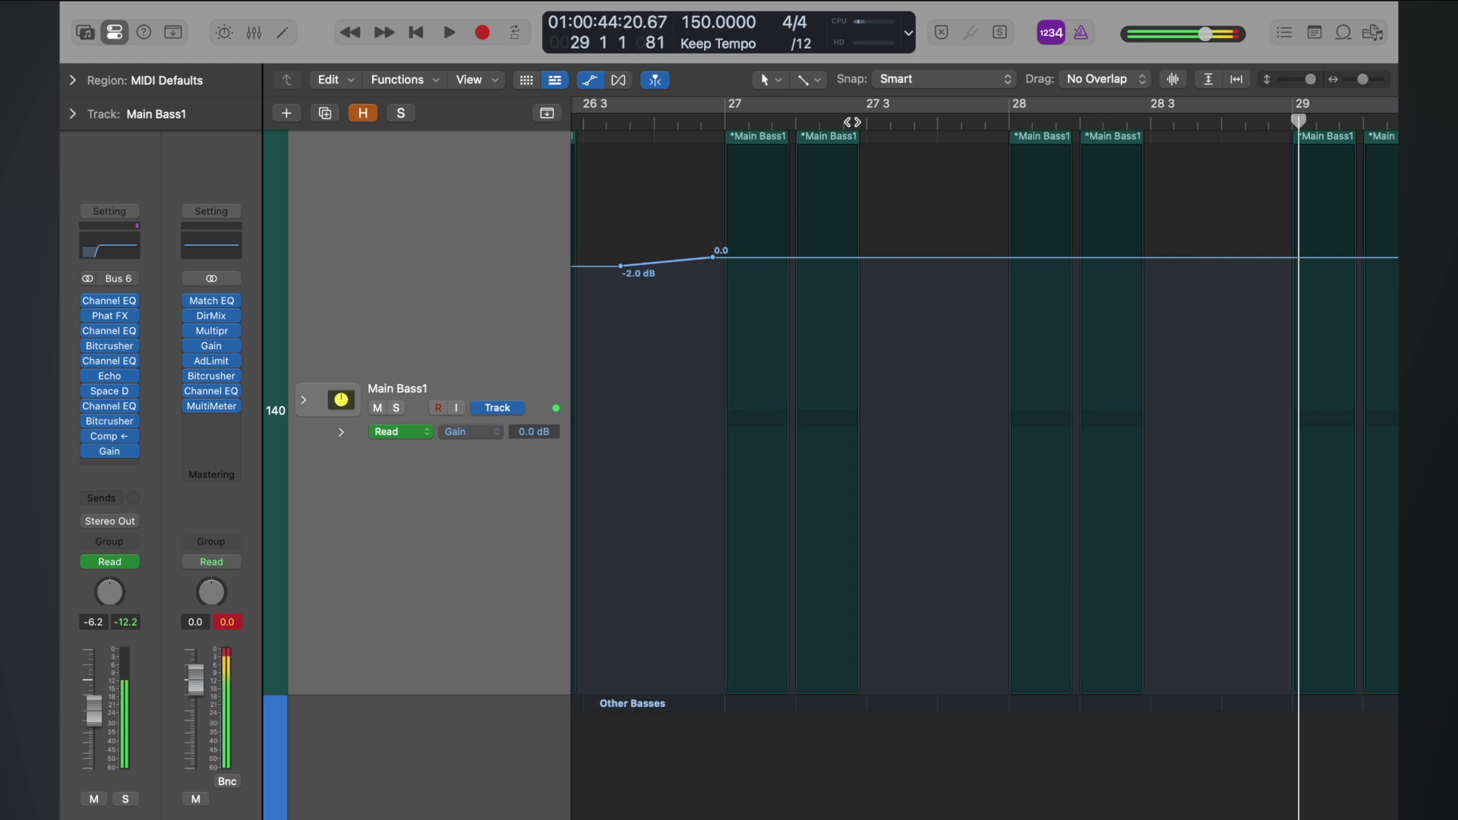
- Hide the automation lanes, compare the two Sub Bass Drop tracks, and select the one whose region starts at bar 25
{"action": "key", "text": "super+Left"}
{"action": "key", "text": "super+Left"}
{"action": "key", "text": "super+Left"}
{"action": "key", "text": "super+Right"}
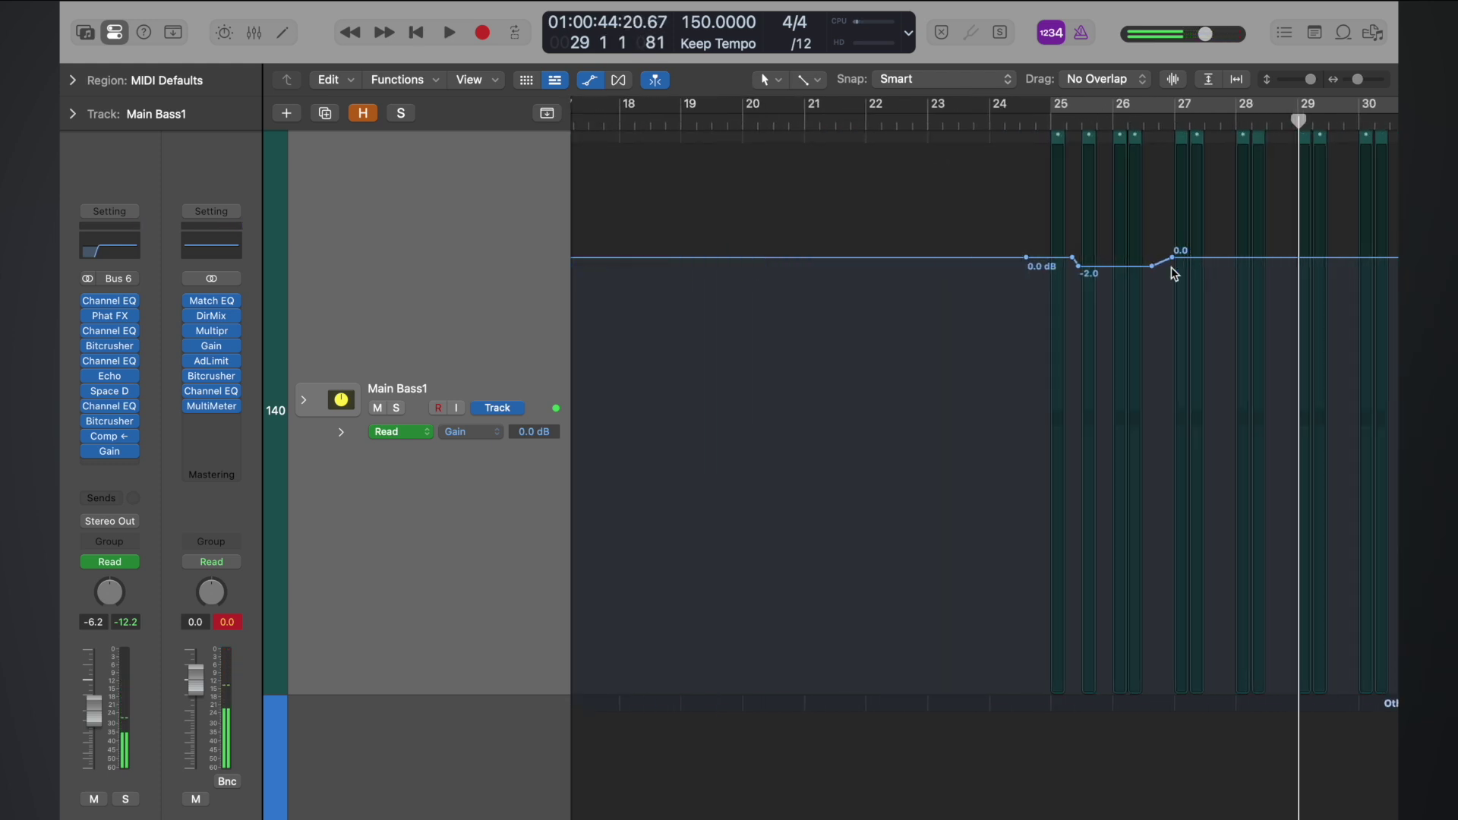
{"action": "key", "text": "z"}
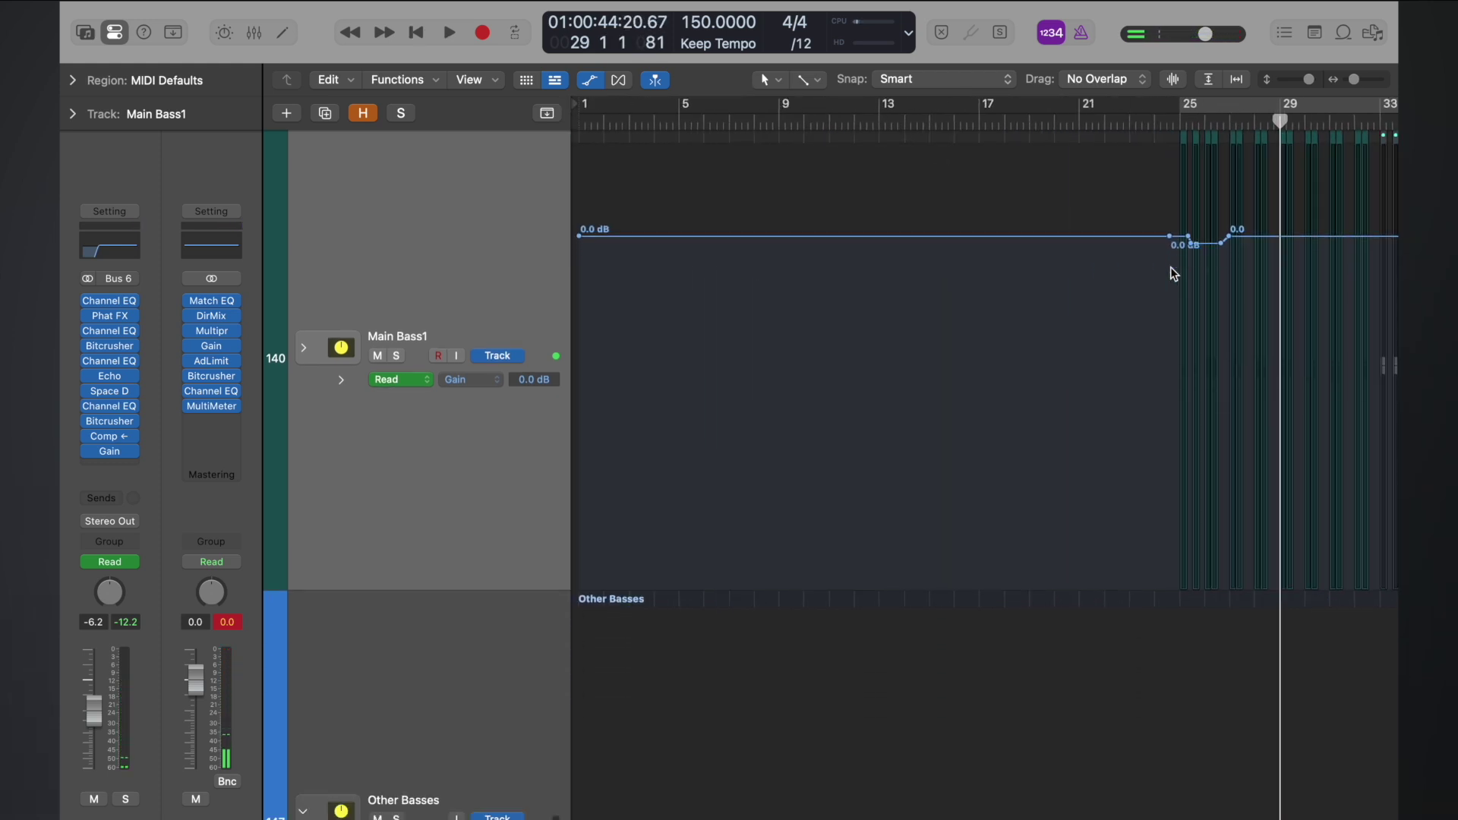
{"action": "scroll", "coordinate": [1170, 266], "scroll_direction": "down", "scroll_amount": 2}
{"action": "scroll", "coordinate": [1169, 266], "scroll_direction": "right", "scroll_amount": 3}
{"action": "scroll", "coordinate": [1169, 266], "scroll_direction": "up", "scroll_amount": 4}
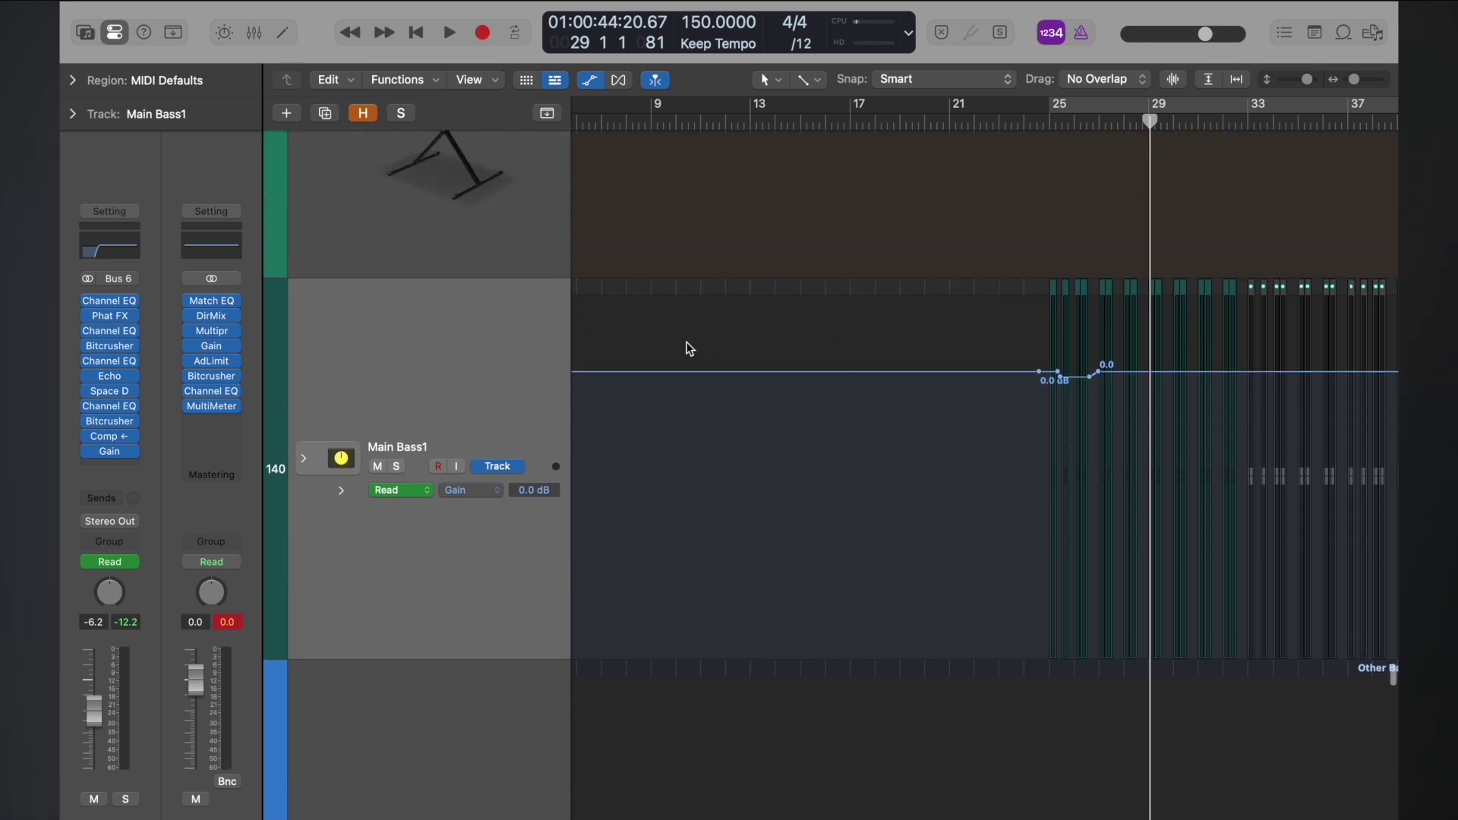
{"action": "scroll", "coordinate": [959, 366], "scroll_direction": "up", "scroll_amount": 6}
{"action": "scroll", "coordinate": [959, 366], "scroll_direction": "down", "scroll_amount": 5}
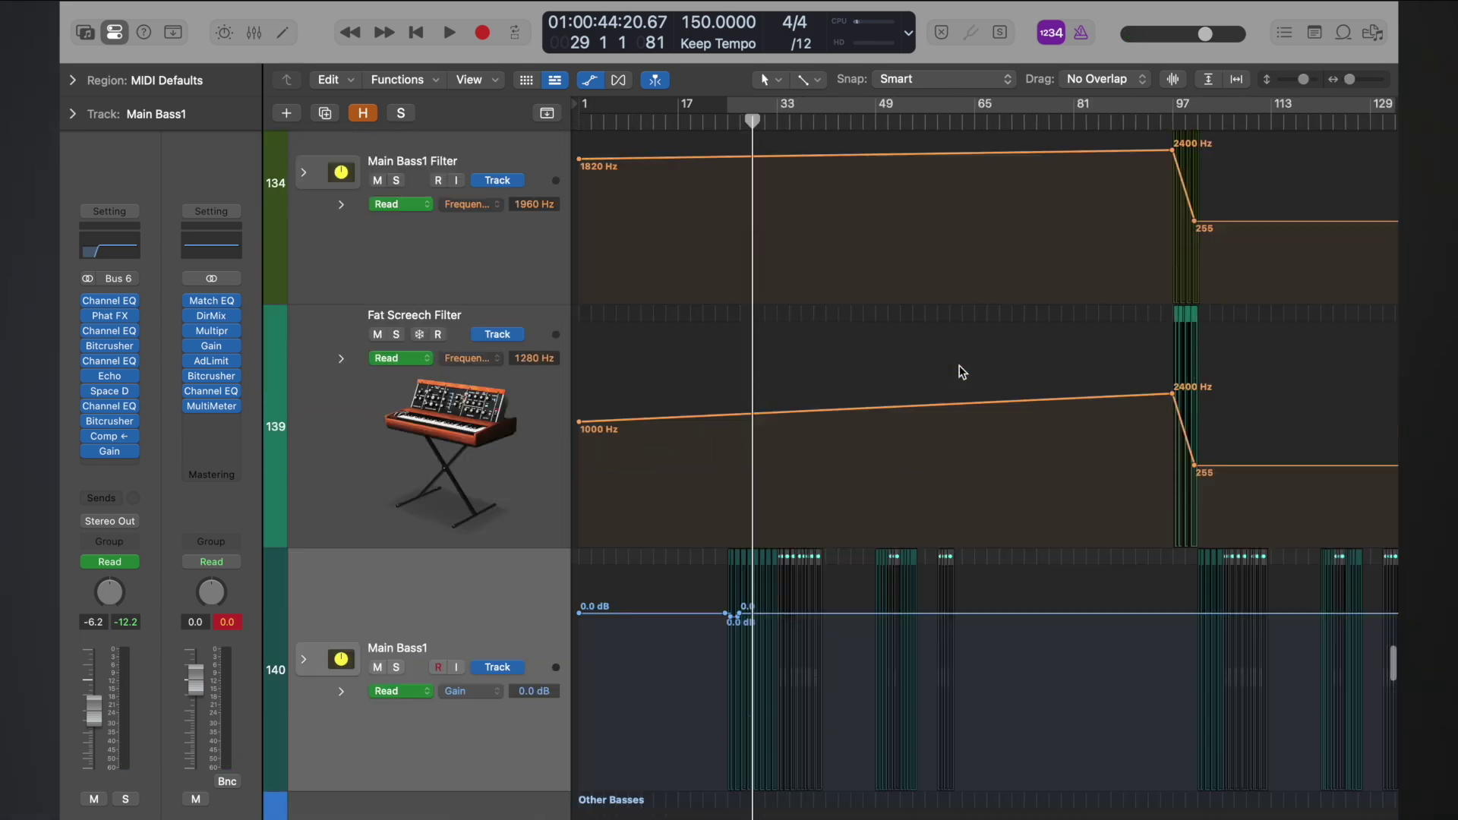
{"action": "scroll", "coordinate": [959, 366], "scroll_direction": "up", "scroll_amount": 15}
{"action": "scroll", "coordinate": [949, 385], "scroll_direction": "up", "scroll_amount": 5}
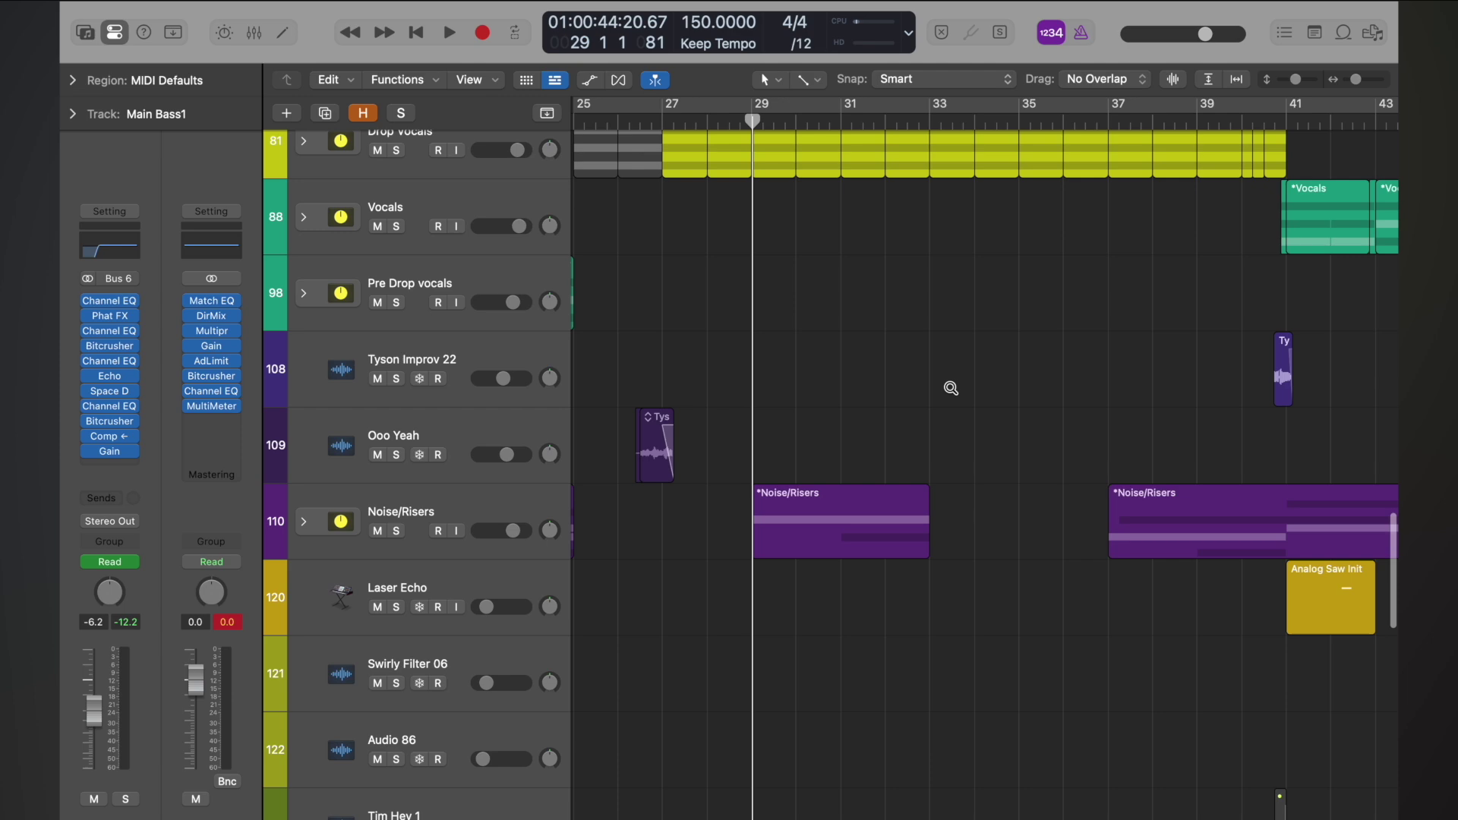
{"action": "scroll", "coordinate": [951, 388], "scroll_direction": "down", "scroll_amount": 6}
{"action": "scroll", "coordinate": [742, 544], "scroll_direction": "up", "scroll_amount": 2}
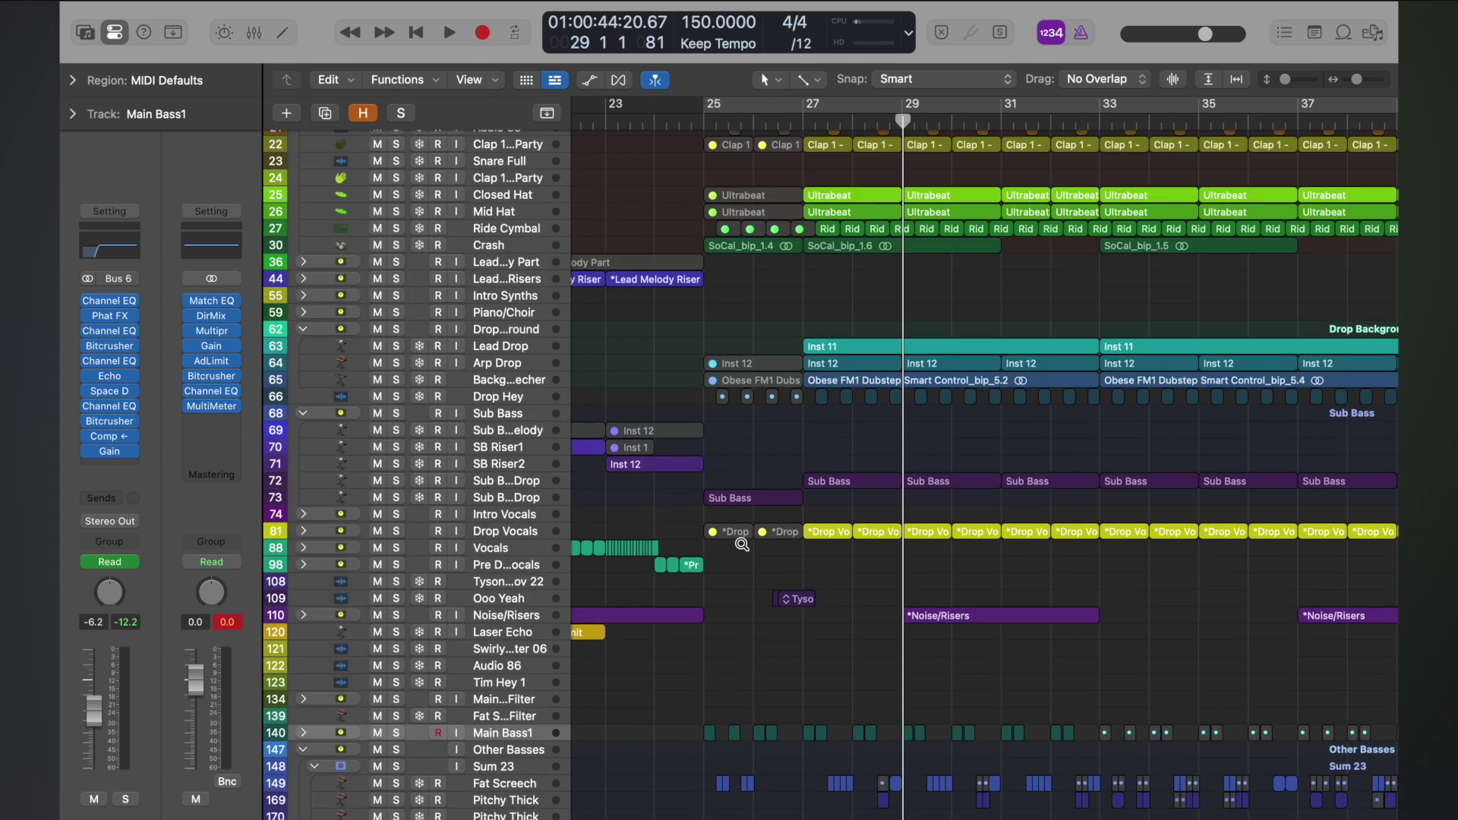
{"action": "scroll", "coordinate": [742, 544], "scroll_direction": "up", "scroll_amount": 2}
{"action": "left_click", "coordinate": [521, 449]}
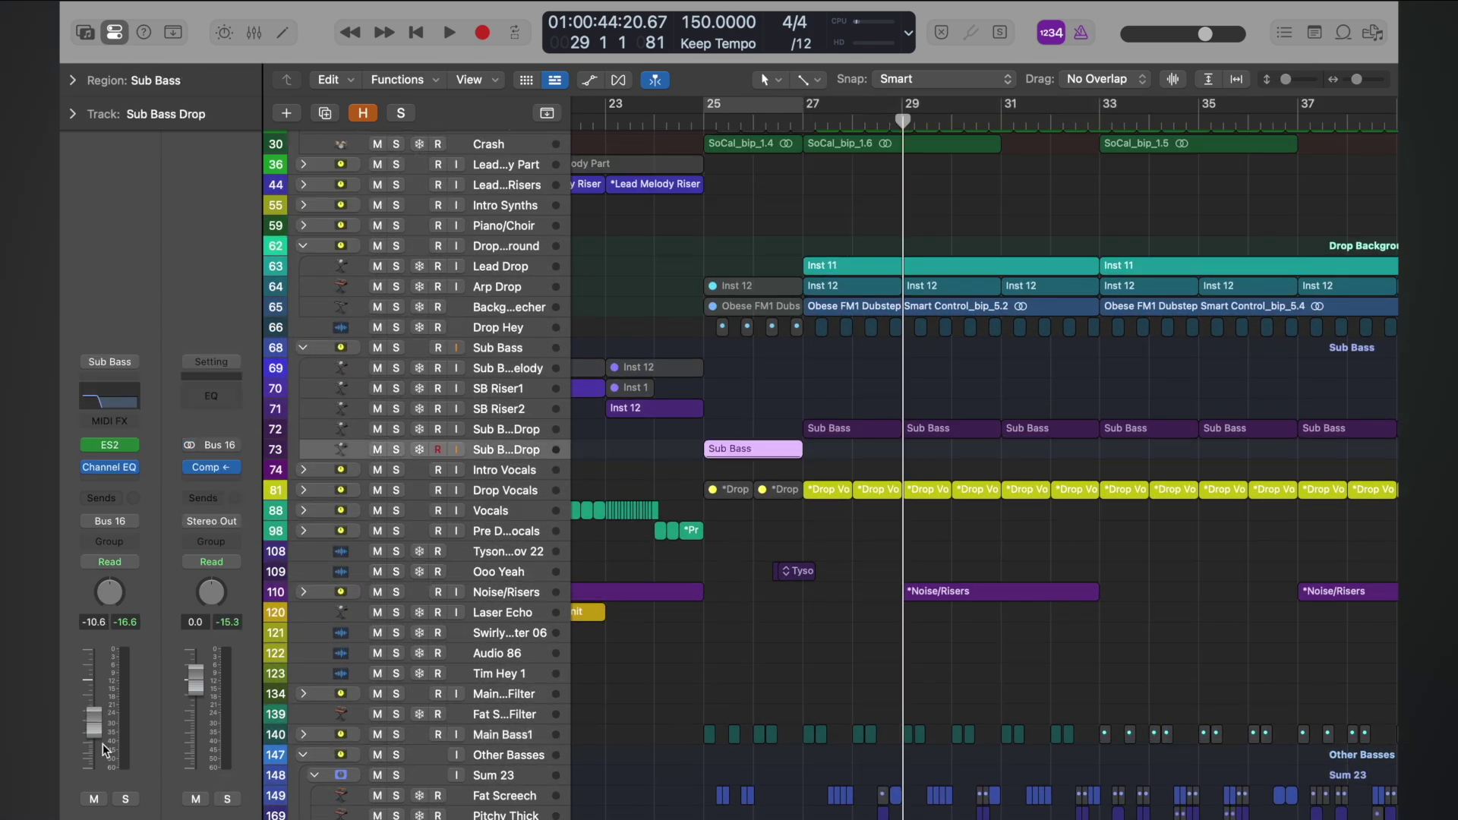
{"action": "left_click", "coordinate": [521, 432]}
{"action": "left_click", "coordinate": [516, 450]}
- Play the drop from bar 25 and listen through the sub bass change at bar 27
{"action": "scroll", "coordinate": [752, 110], "scroll_direction": "down", "scroll_amount": 3}
{"action": "left_click", "coordinate": [702, 121]}
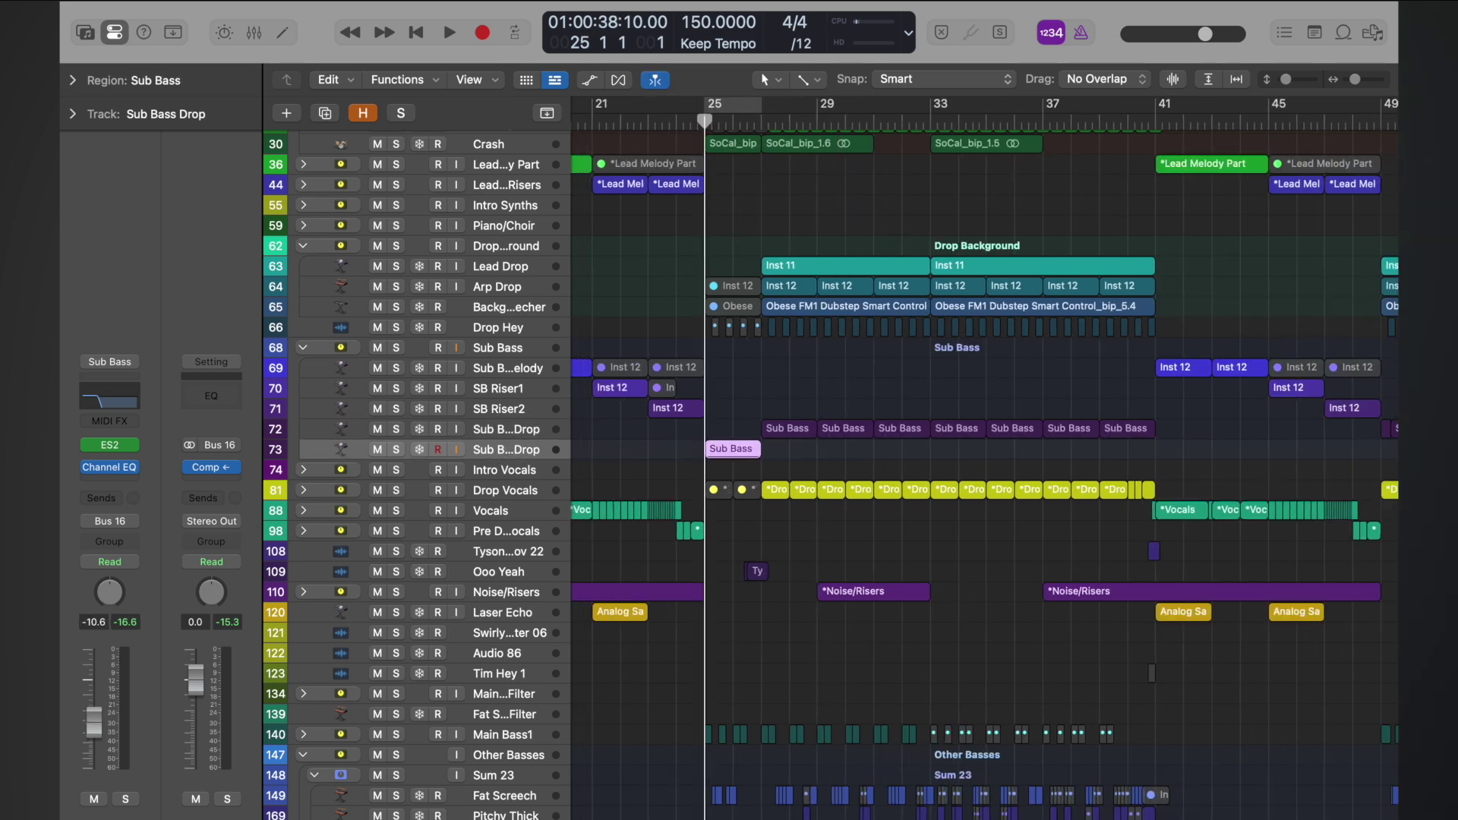
{"action": "key", "text": "space"}
{"action": "scroll", "coordinate": [765, 369], "scroll_direction": "down", "scroll_amount": 5}
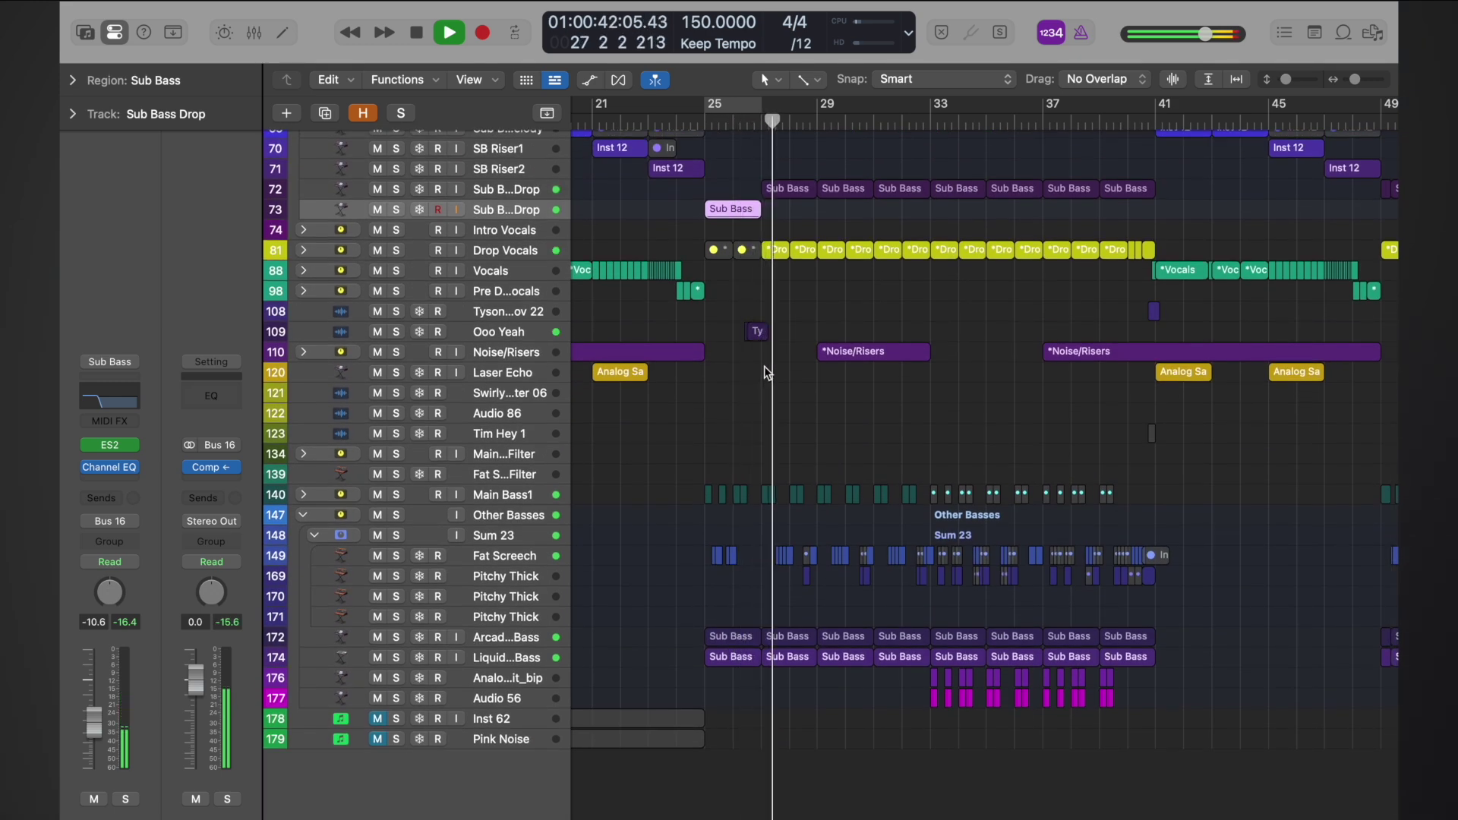
{"action": "key", "text": "space"}
- Collapse the Sum 23 stack inside Other Basses and select it
{"action": "key", "text": "super+Down"}
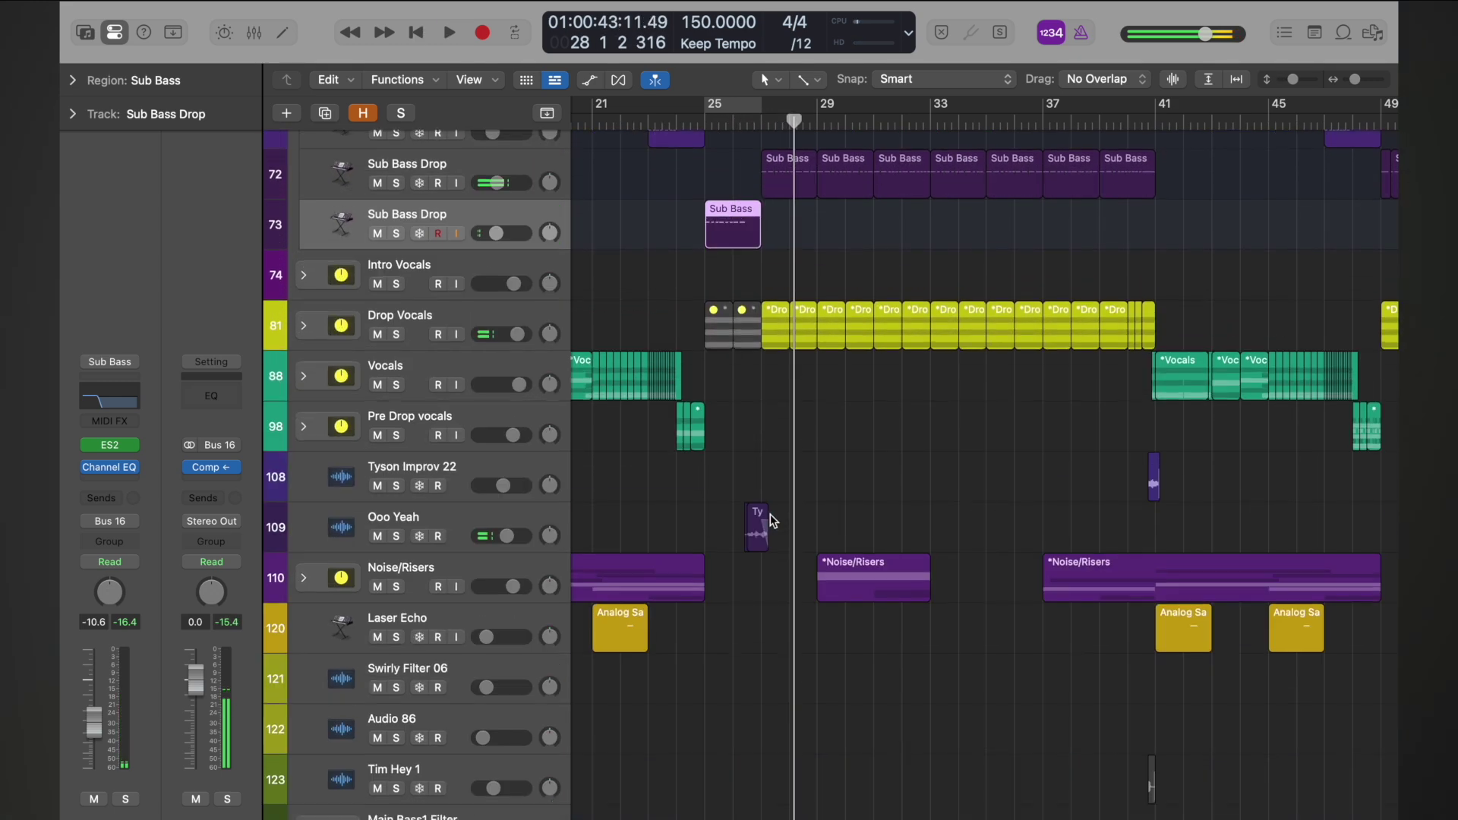
{"action": "scroll", "coordinate": [770, 516], "scroll_direction": "down", "scroll_amount": 10}
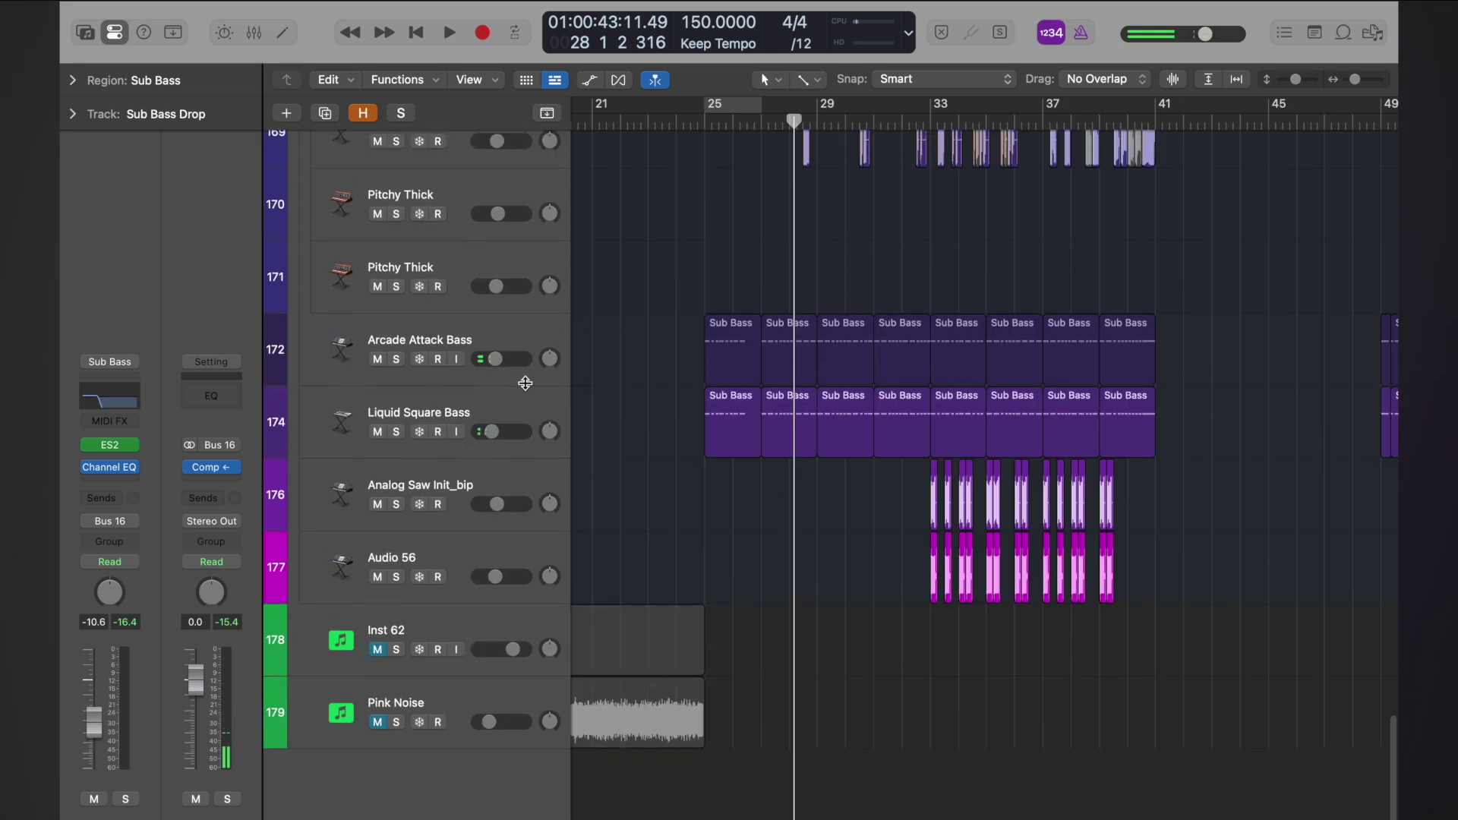
{"action": "scroll", "coordinate": [526, 381], "scroll_direction": "up", "scroll_amount": 6}
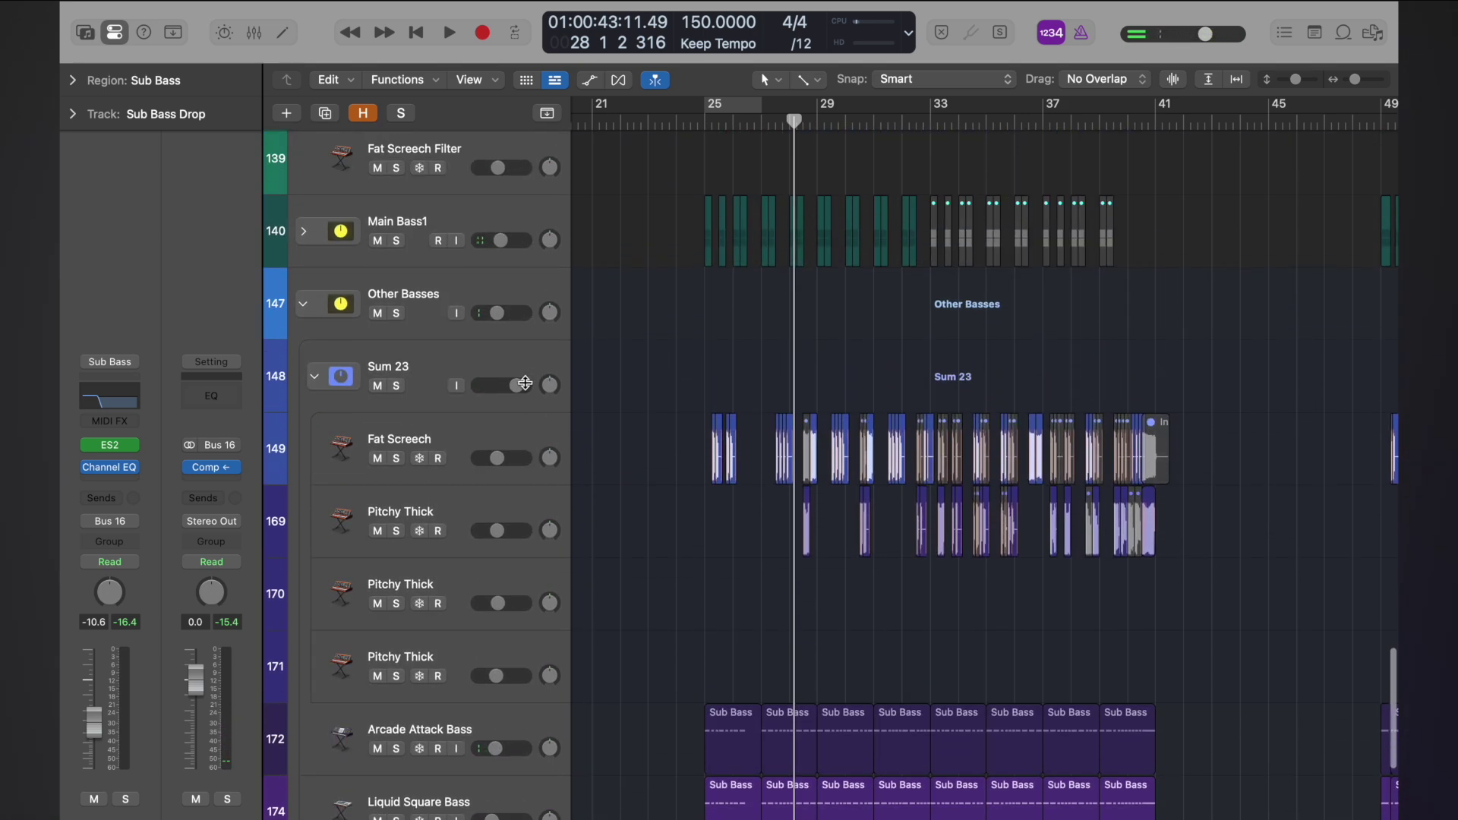
{"action": "left_click", "coordinate": [314, 376]}
{"action": "left_click", "coordinate": [448, 362]}
- Insert a Gain plug-in after Space Designer on Sum 23, reset its gain to 0.0 dB, and move its window clear of the tracks
{"action": "left_click_drag", "start_coordinate": [221, 459], "coordinate": [125, 451]}
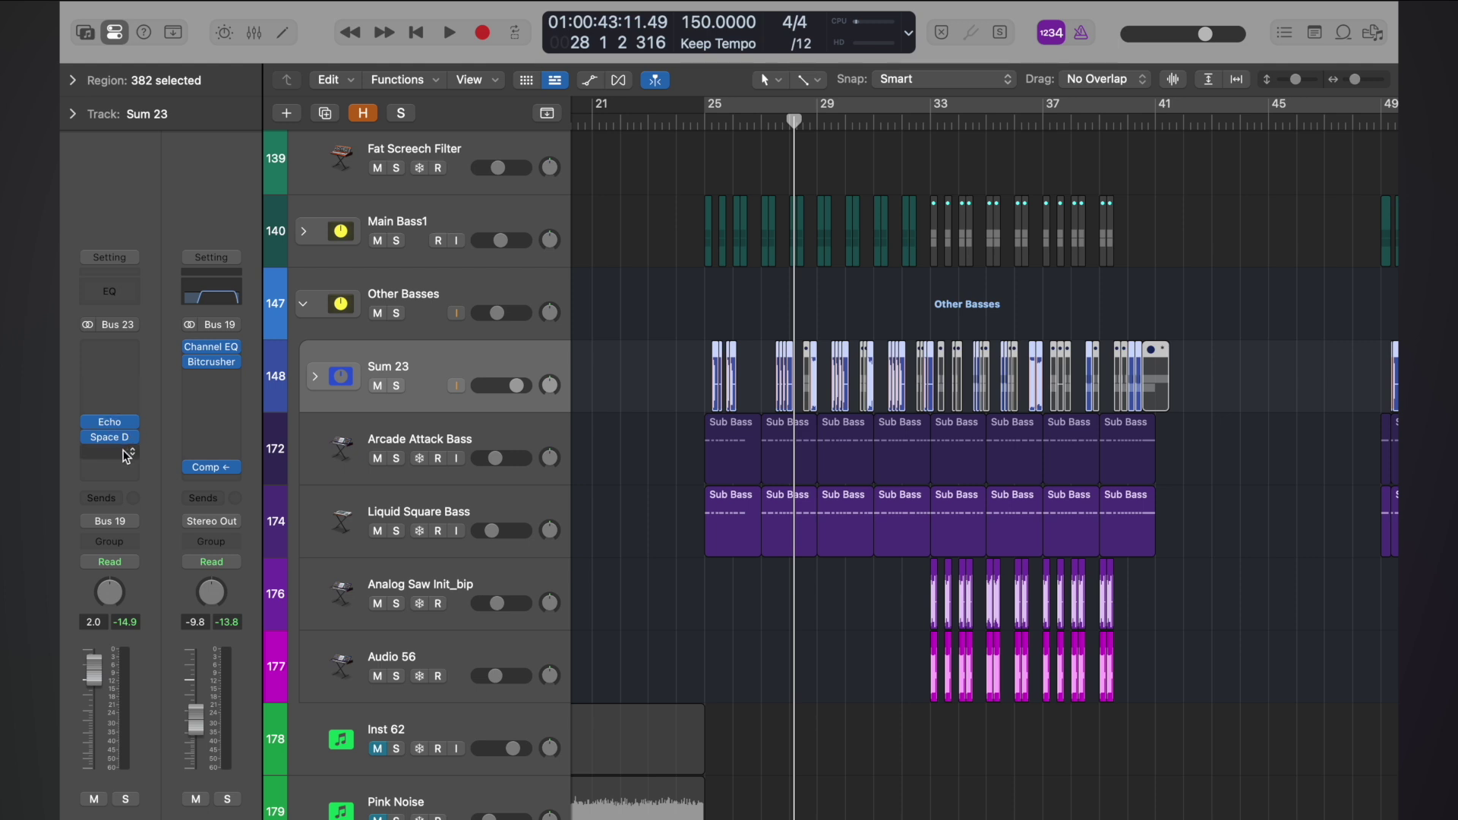
{"action": "left_click", "coordinate": [127, 453]}
{"action": "mouse_move", "coordinate": [168, 434]}
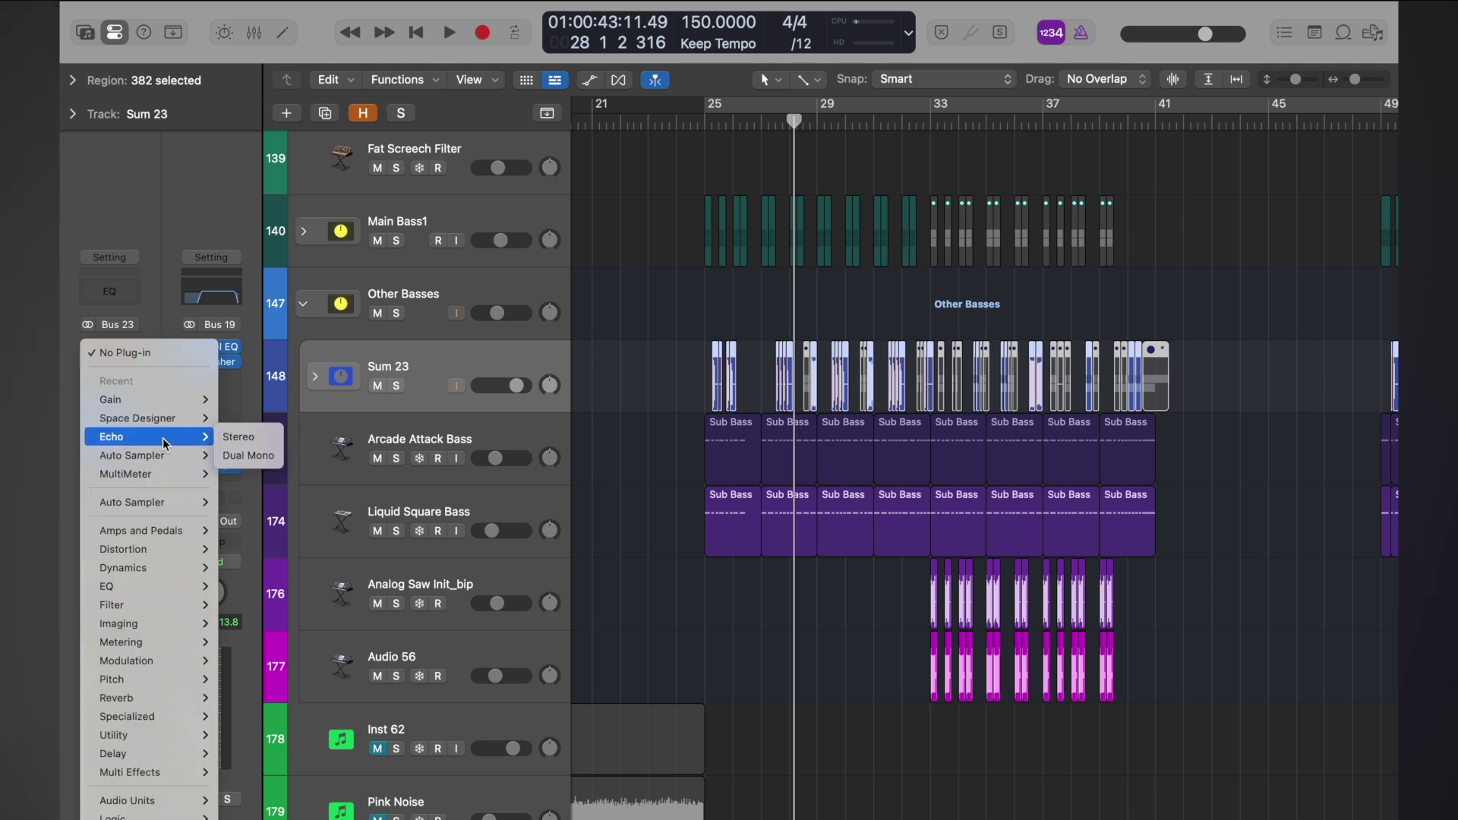
{"action": "mouse_move", "coordinate": [167, 400]}
{"action": "left_click", "coordinate": [242, 400]}
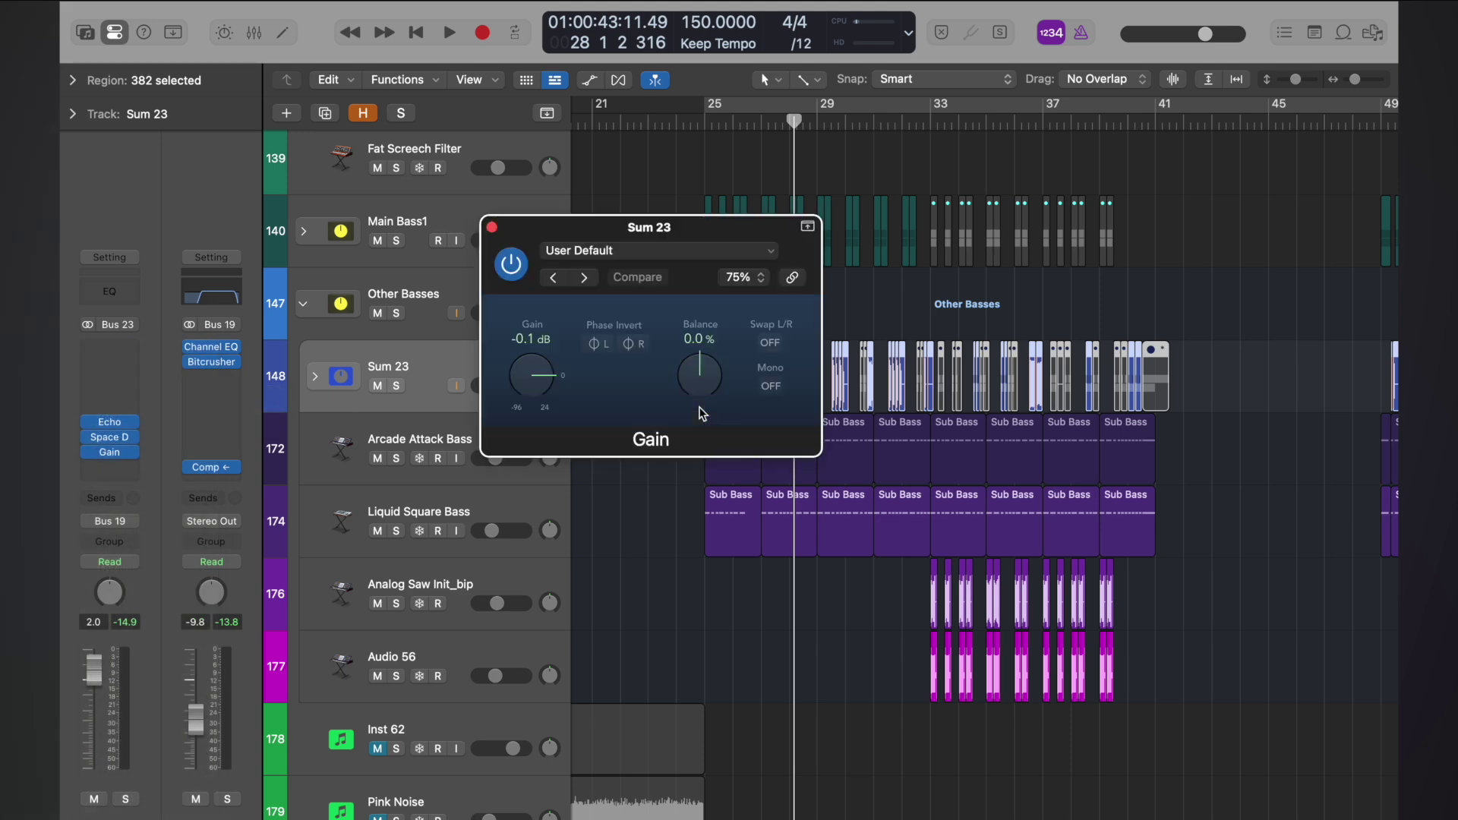
{"action": "left_click", "coordinate": [550, 372], "text": "alt"}
{"action": "left_click_drag", "start_coordinate": [553, 234], "coordinate": [769, 608]}
- Show the automation lanes and set Sum 23's lane to the Gain parameter of its Gain plug-in
{"action": "left_click", "coordinate": [484, 356]}
{"action": "key", "text": "a"}
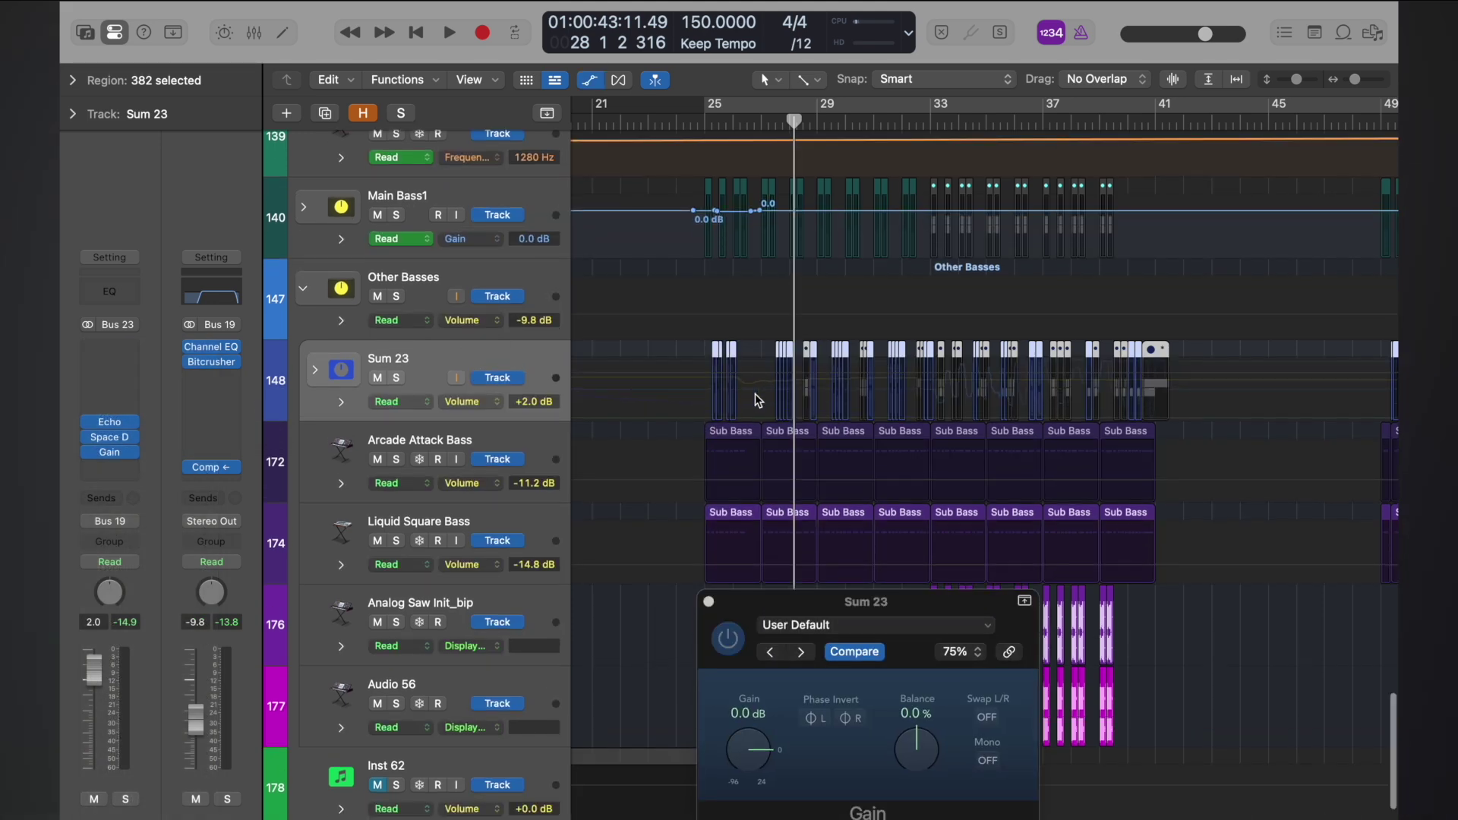
{"action": "key", "text": "super+Down"}
{"action": "key", "text": "super+Down"}
{"action": "key", "text": "super+Down"}
{"action": "key", "text": "super+Right"}
{"action": "key", "text": "super+Right"}
{"action": "key", "text": "super+Right"}
{"action": "key", "text": "super+Right"}
{"action": "key", "text": "super+Down"}
{"action": "key", "text": "super+Down"}
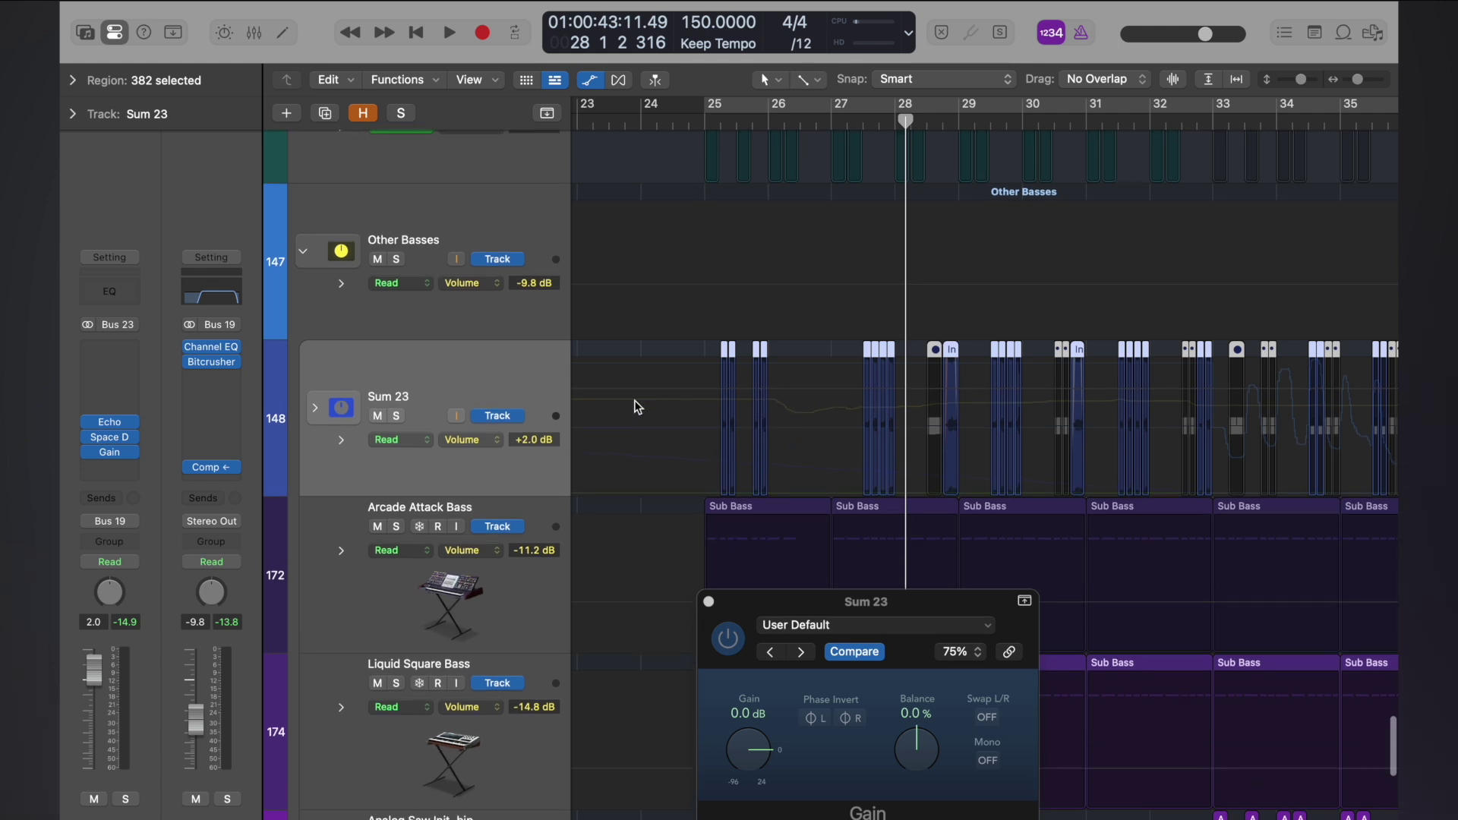
{"action": "left_click", "coordinate": [476, 442]}
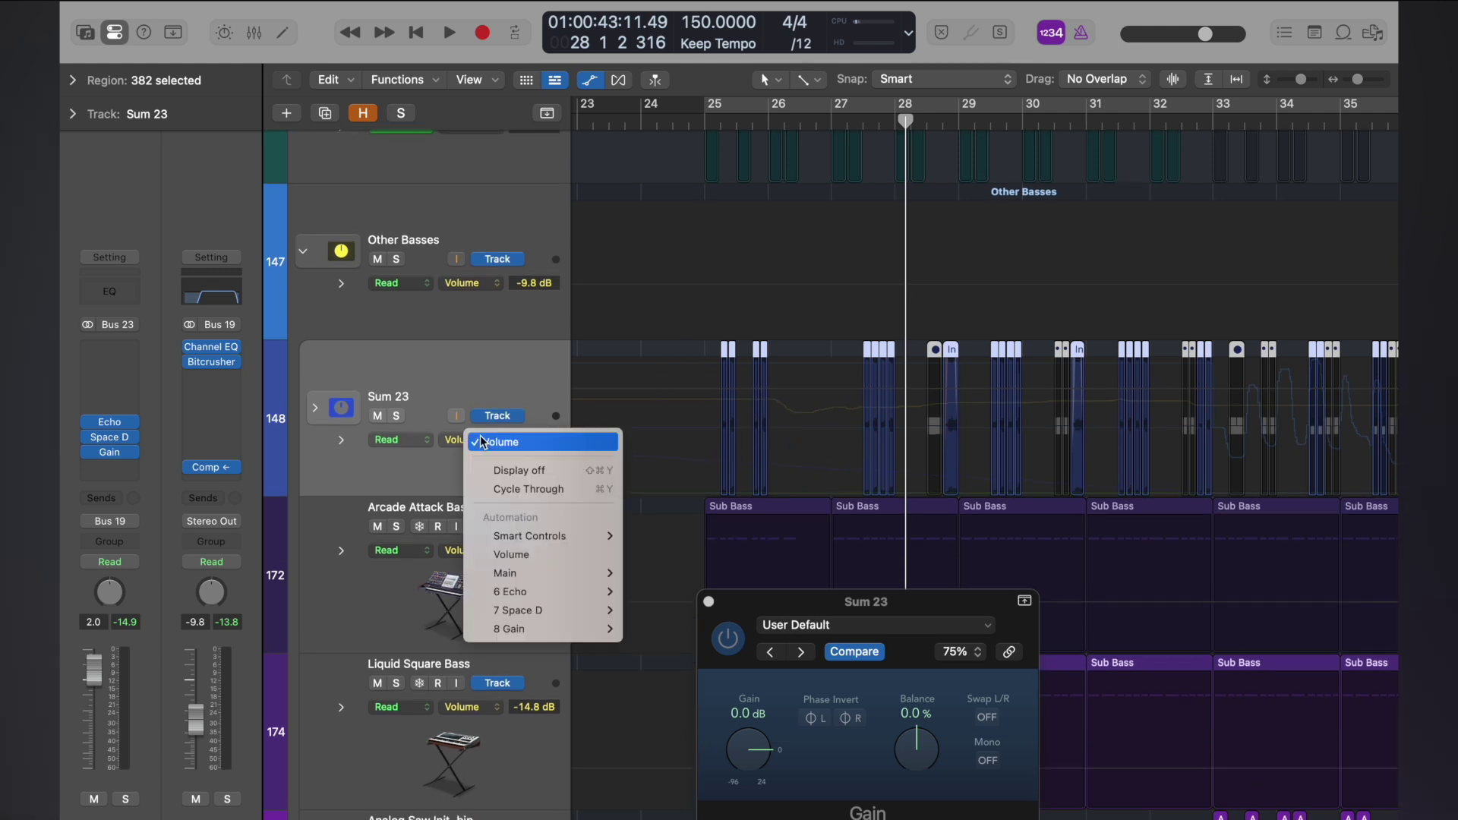
{"action": "mouse_move", "coordinate": [571, 630]}
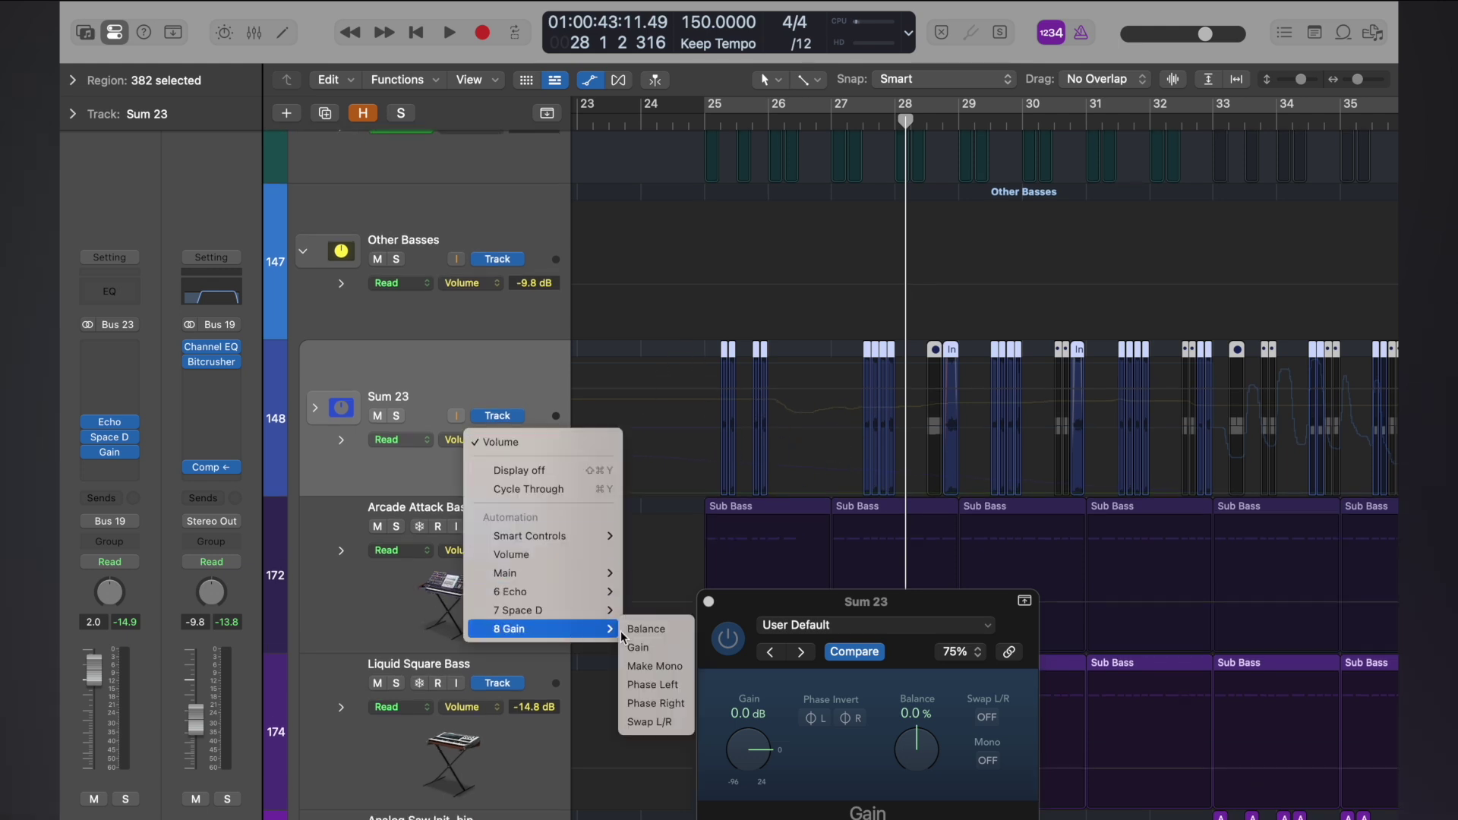
{"action": "left_click", "coordinate": [637, 647]}
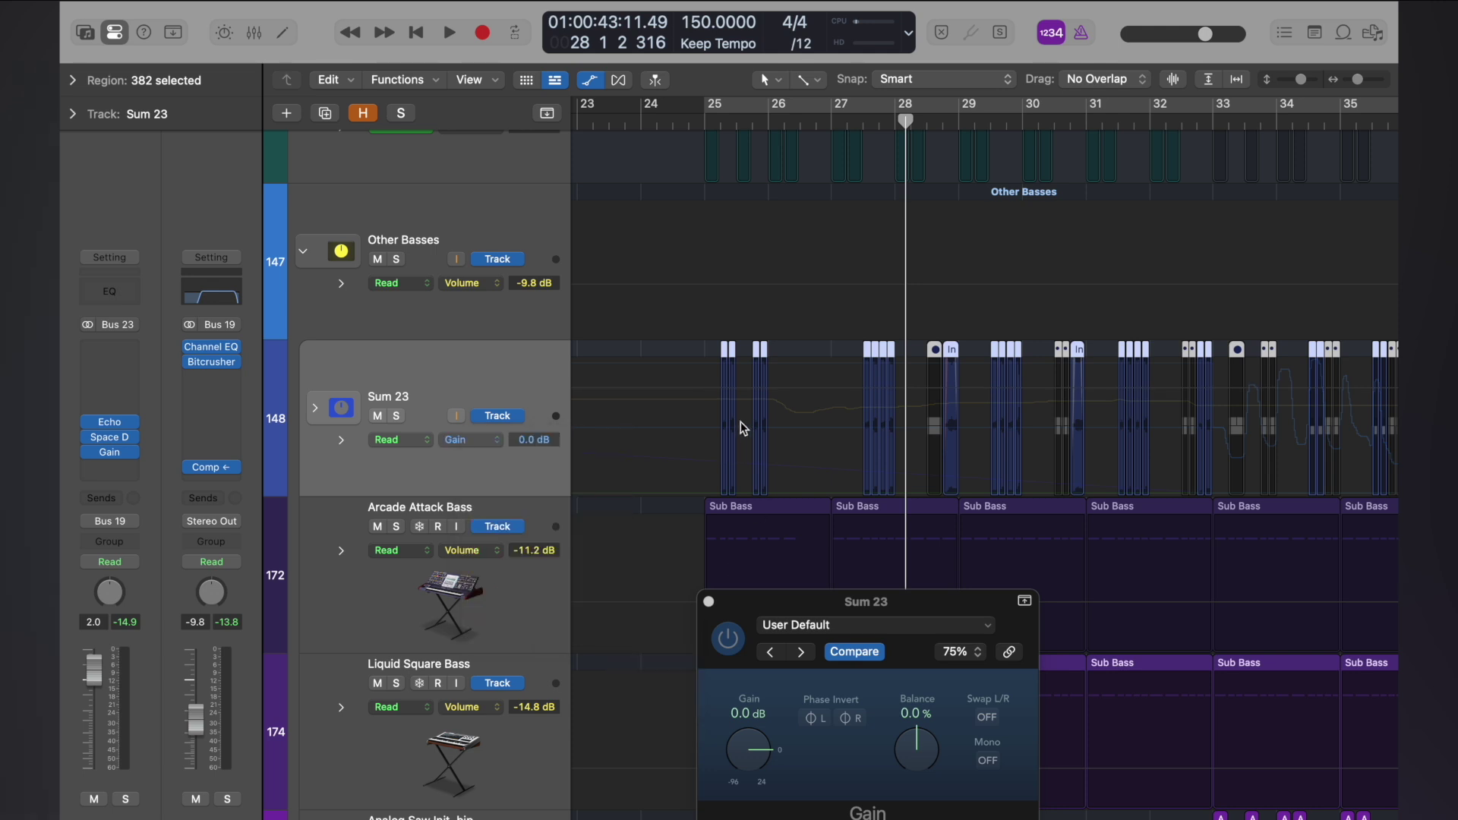
- Play the drop from bar 25, solo Sum 23, and replay it to compare its level before and after bar 27
{"action": "left_click", "coordinate": [723, 338]}
{"action": "key", "text": "super+Right"}
{"action": "scroll", "coordinate": [722, 339], "scroll_direction": "left", "scroll_amount": 10}
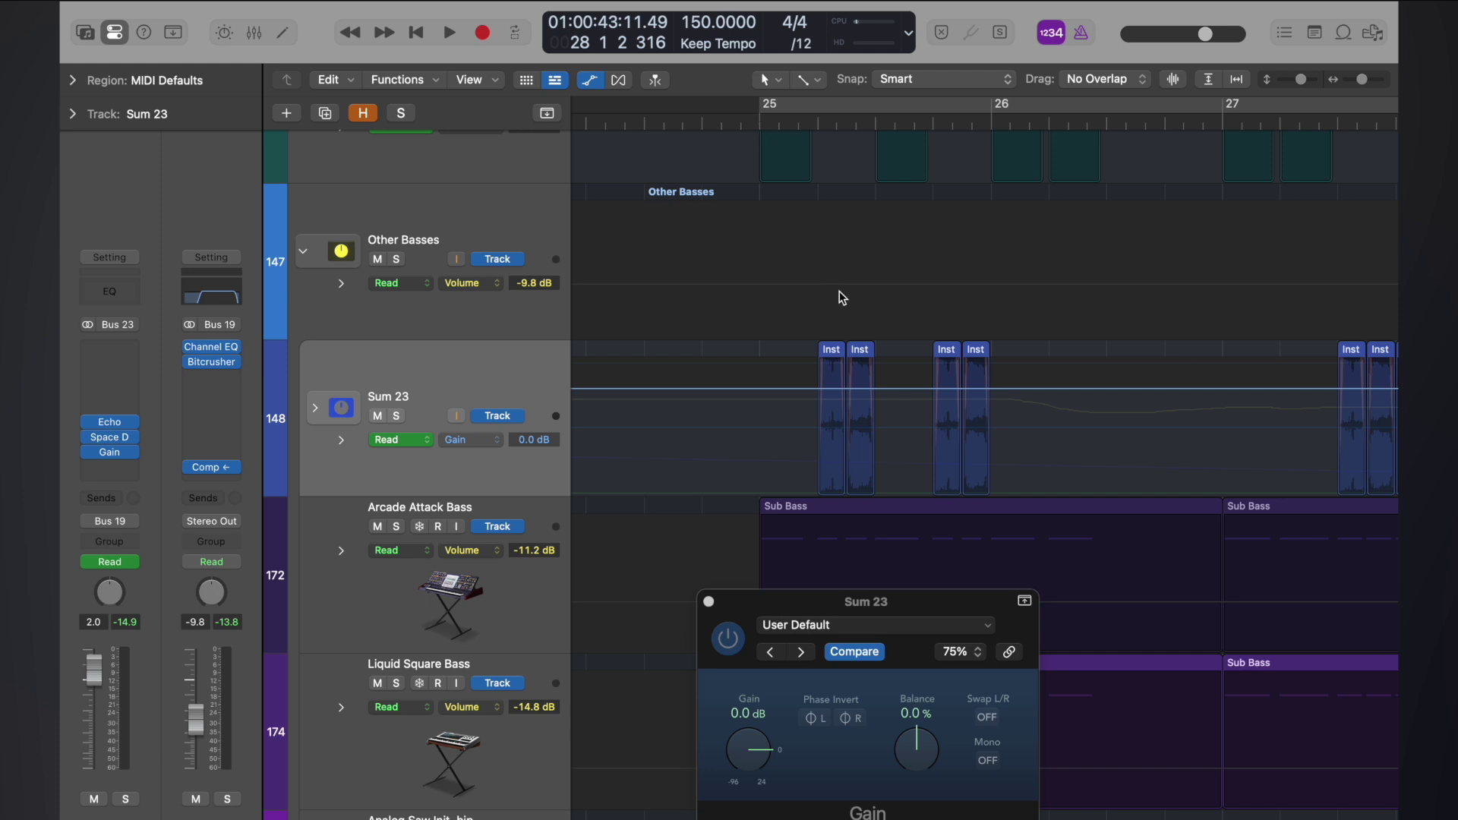
{"action": "scroll", "coordinate": [839, 292], "scroll_direction": "down", "scroll_amount": 10}
{"action": "scroll", "coordinate": [840, 291], "scroll_direction": "up", "scroll_amount": 1}
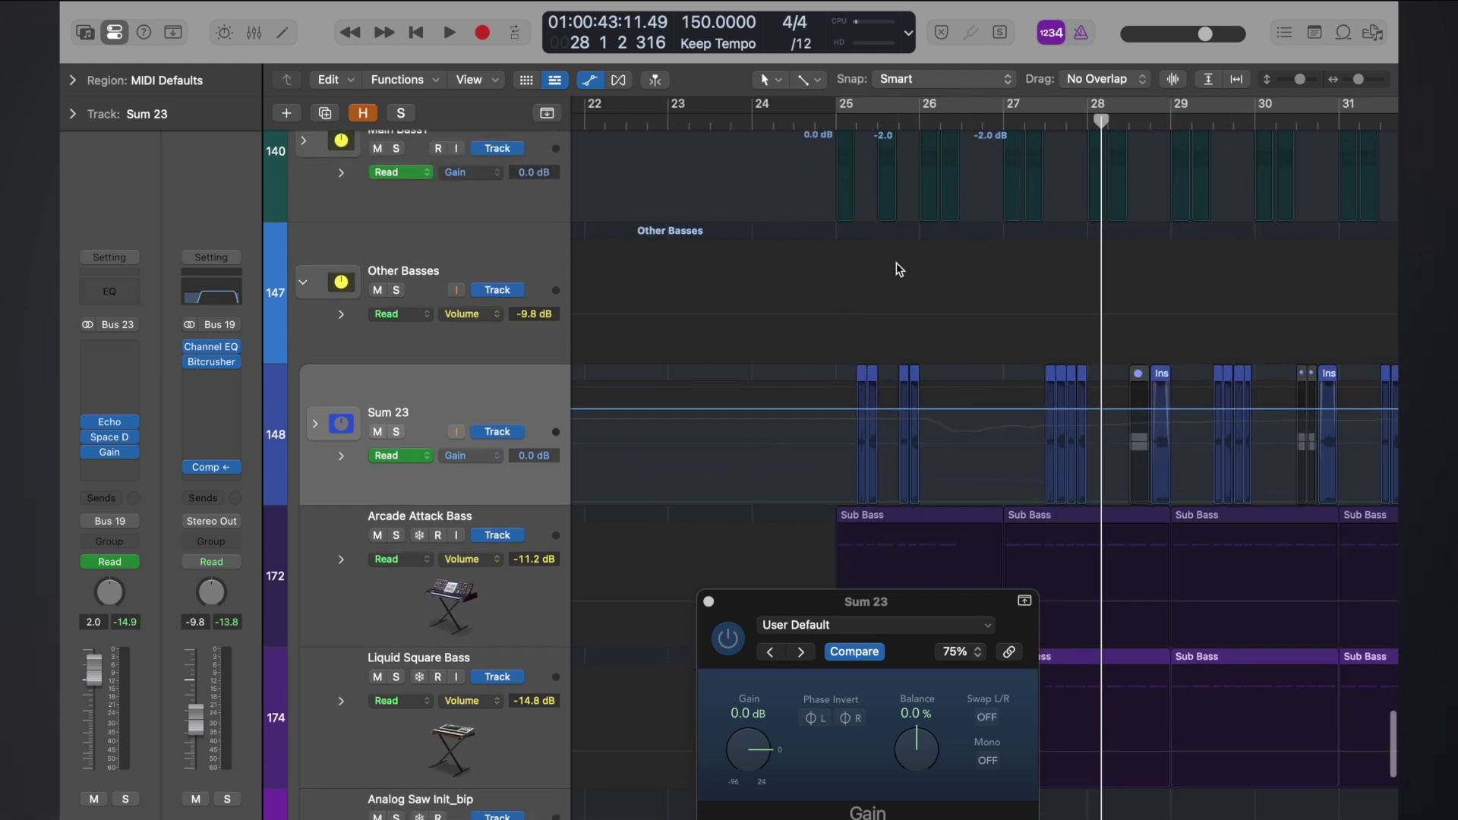
{"action": "double_click", "coordinate": [859, 125]}
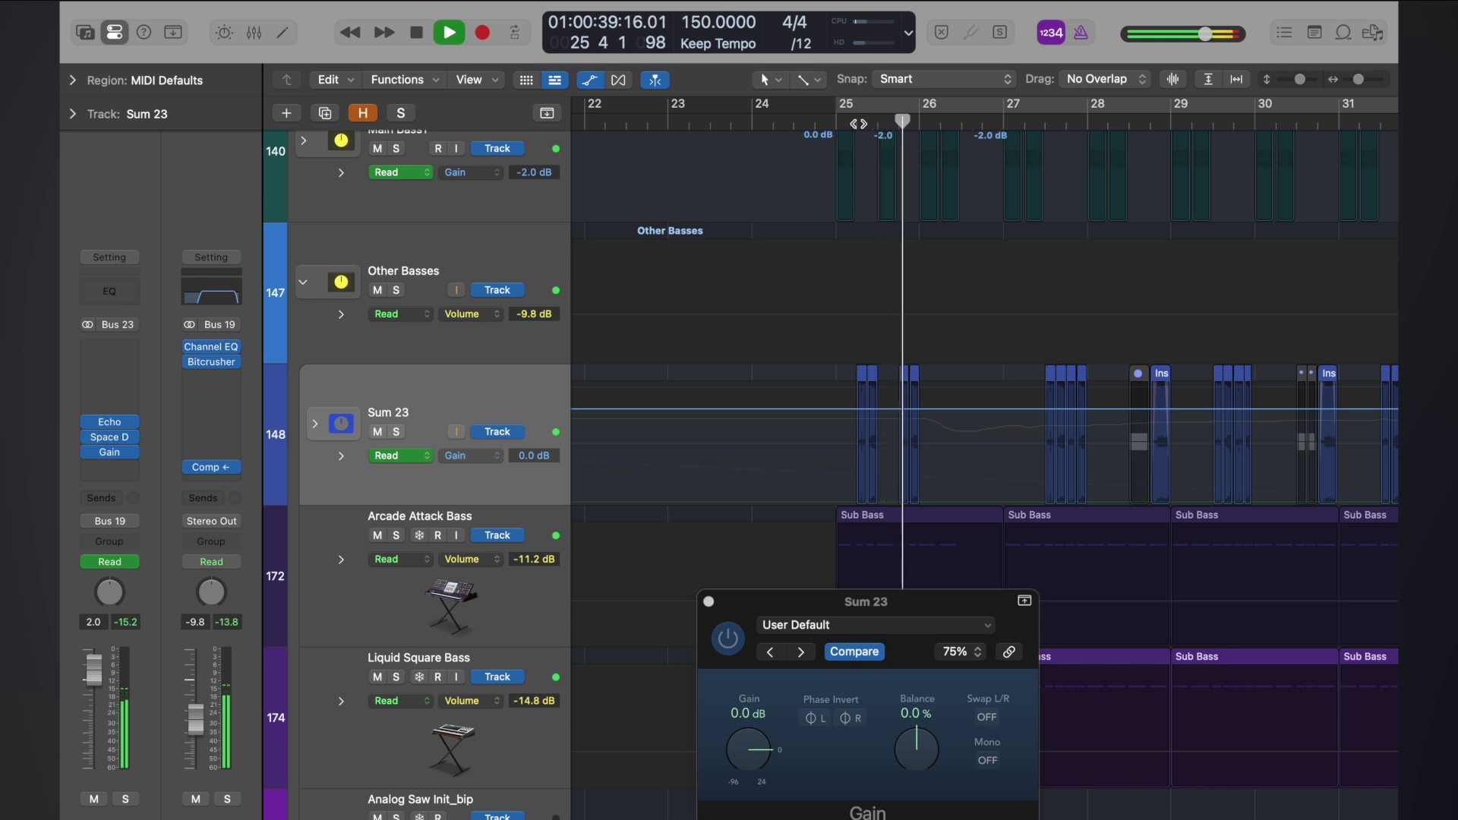
{"action": "key", "text": "s"}
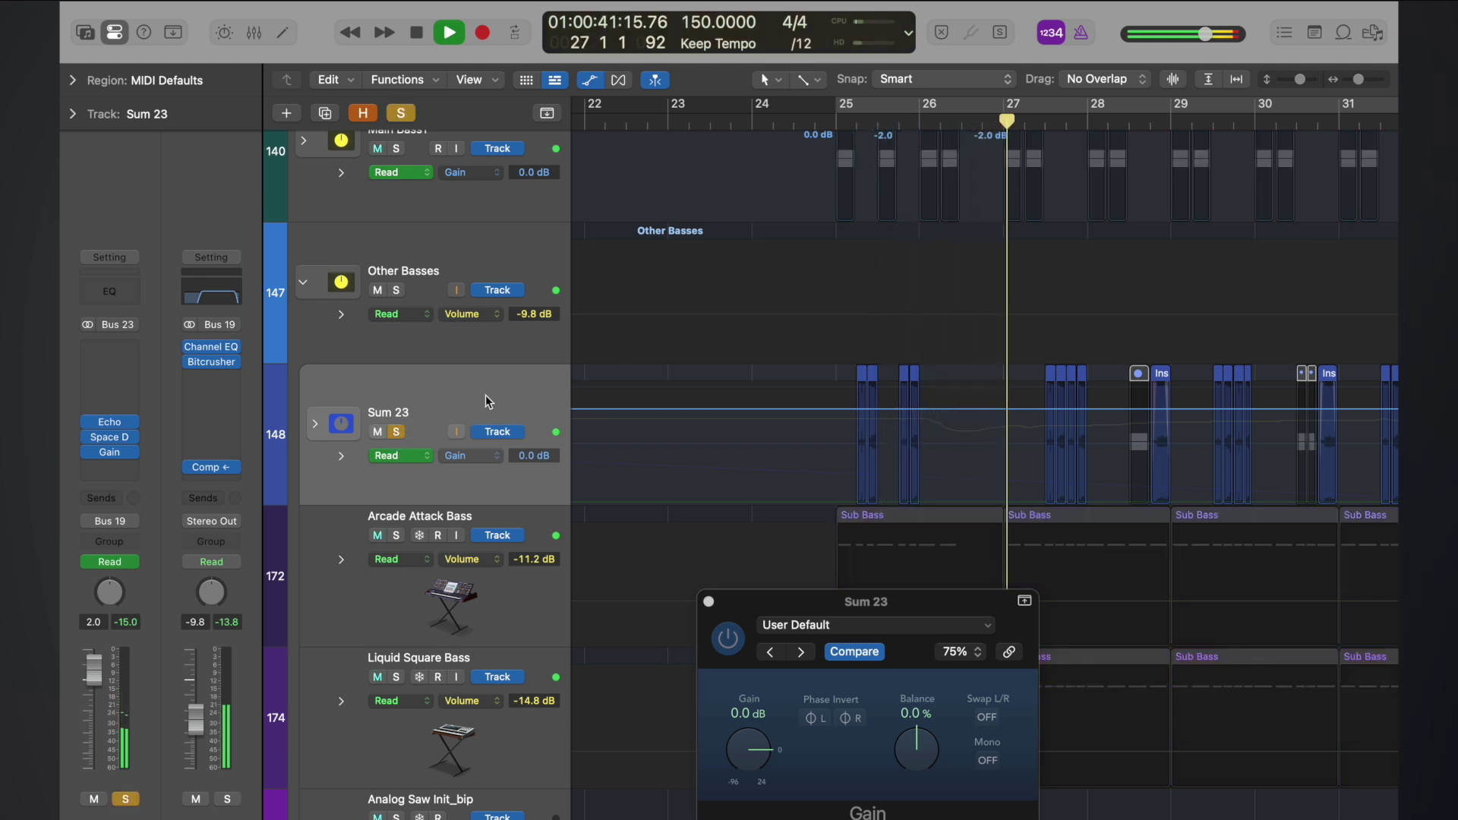
{"action": "double_click", "coordinate": [850, 128]}
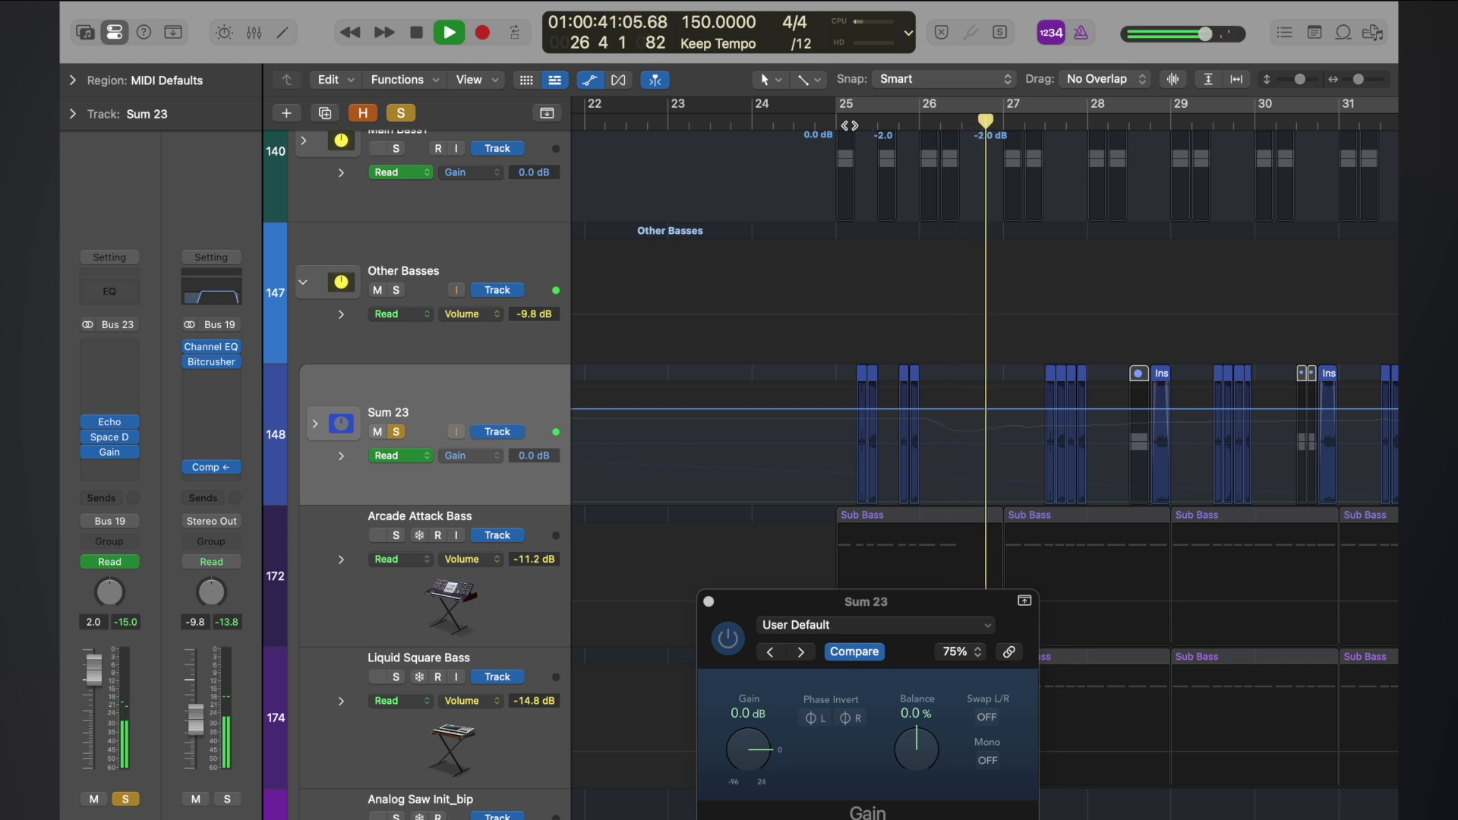
{"action": "key", "text": "space"}
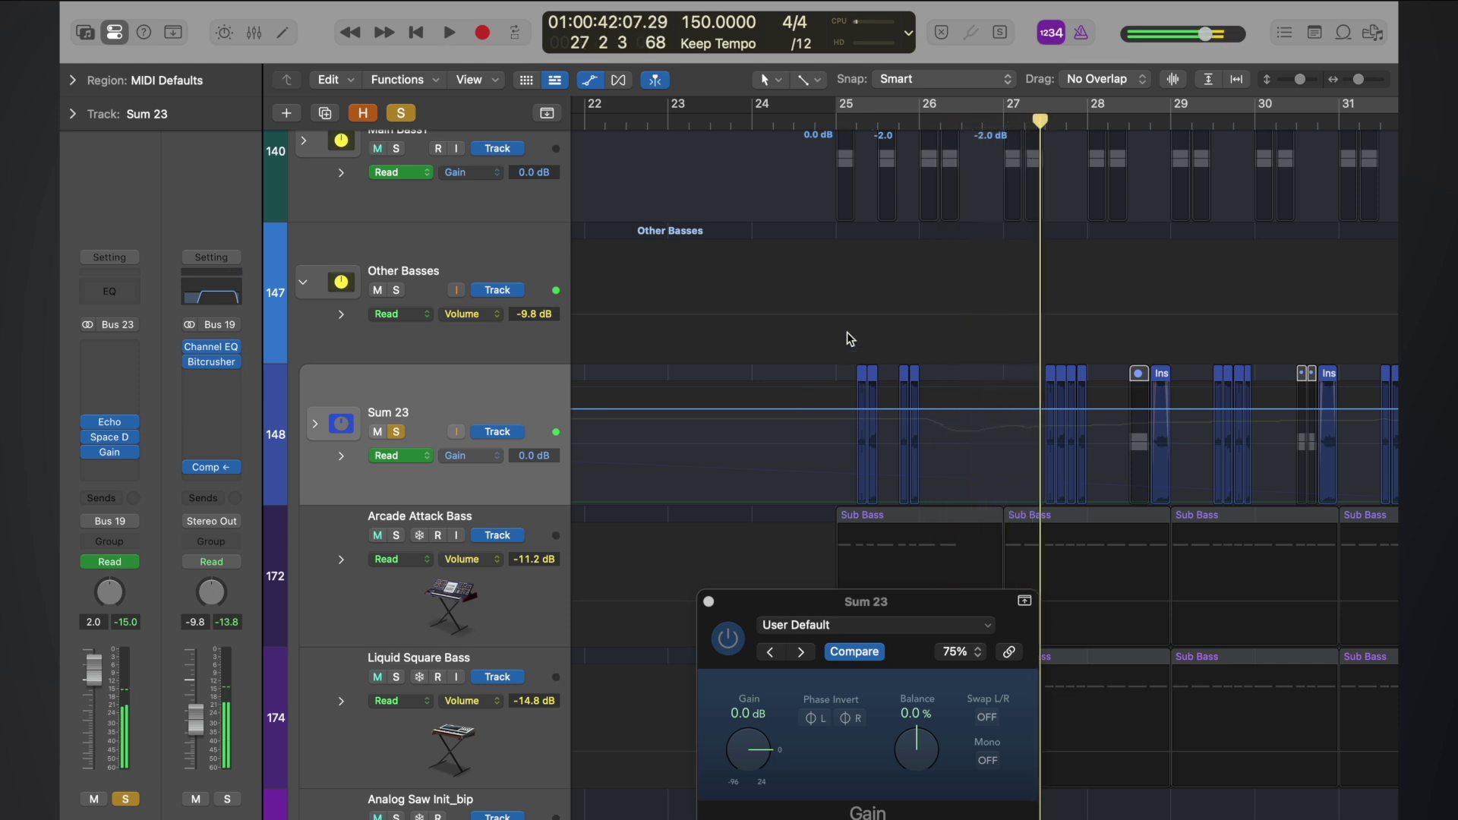
- Add two pairs of 0.0 dB gain automation points on Sum 23, one before bar 25 and one between bars 26 and 27
{"action": "key", "text": "super+Right"}
{"action": "scroll", "coordinate": [849, 338], "scroll_direction": "left", "scroll_amount": 5}
{"action": "scroll", "coordinate": [849, 338], "scroll_direction": "up", "scroll_amount": 1}
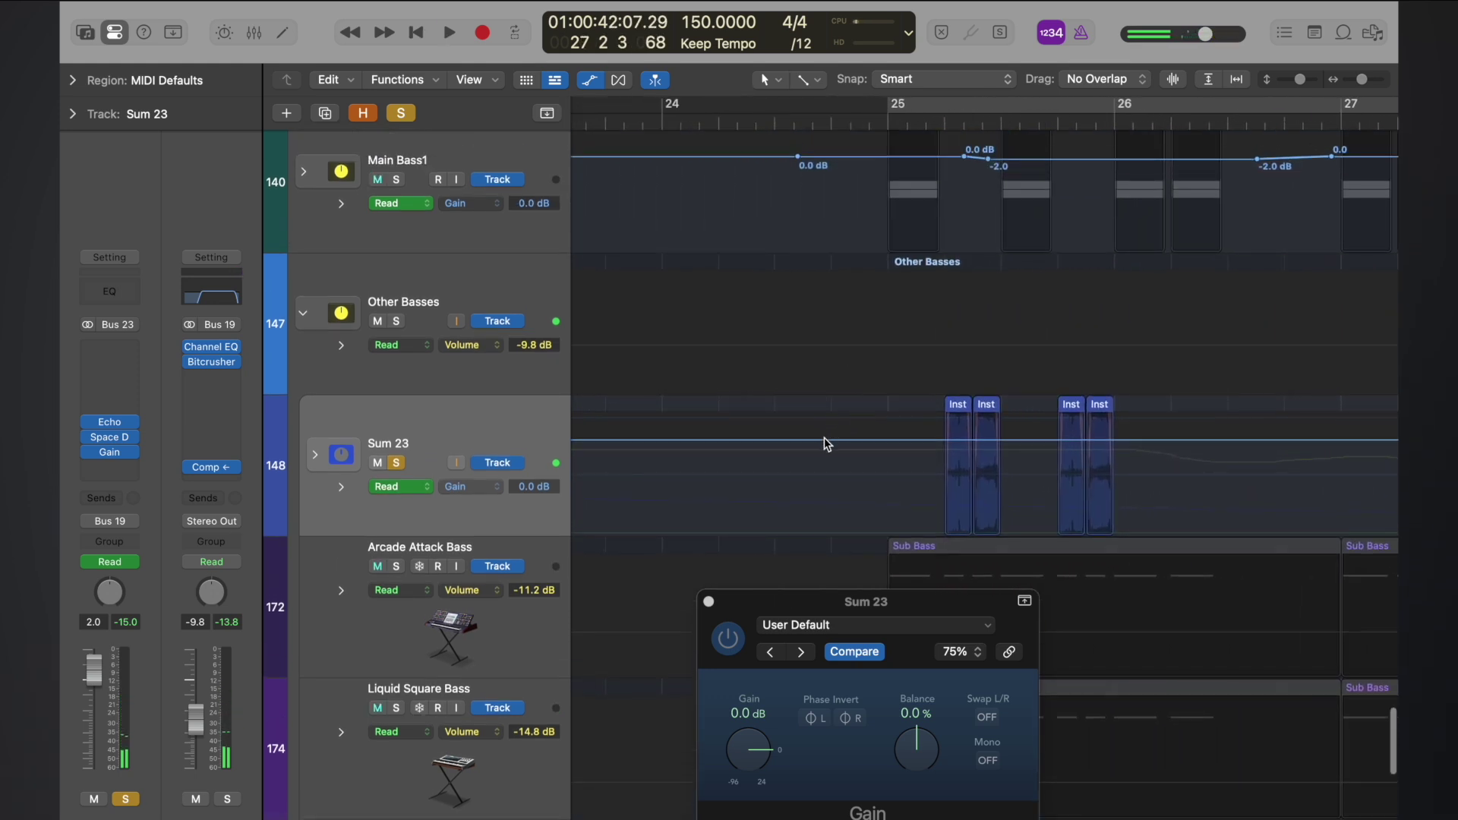
{"action": "left_click", "coordinate": [825, 440]}
{"action": "left_click", "coordinate": [848, 441]}
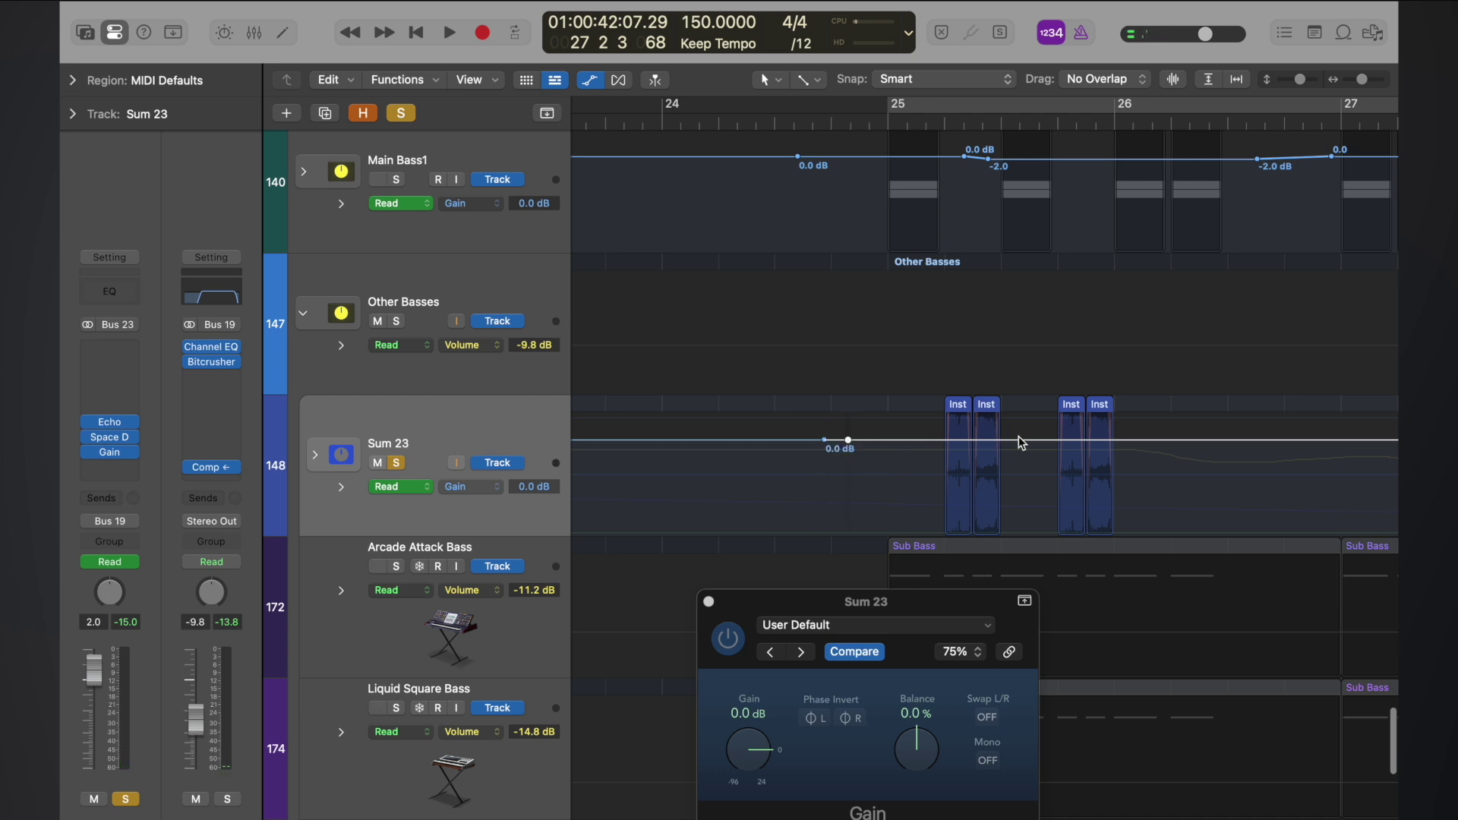
{"action": "scroll", "coordinate": [1018, 442], "scroll_direction": "down", "scroll_amount": 3}
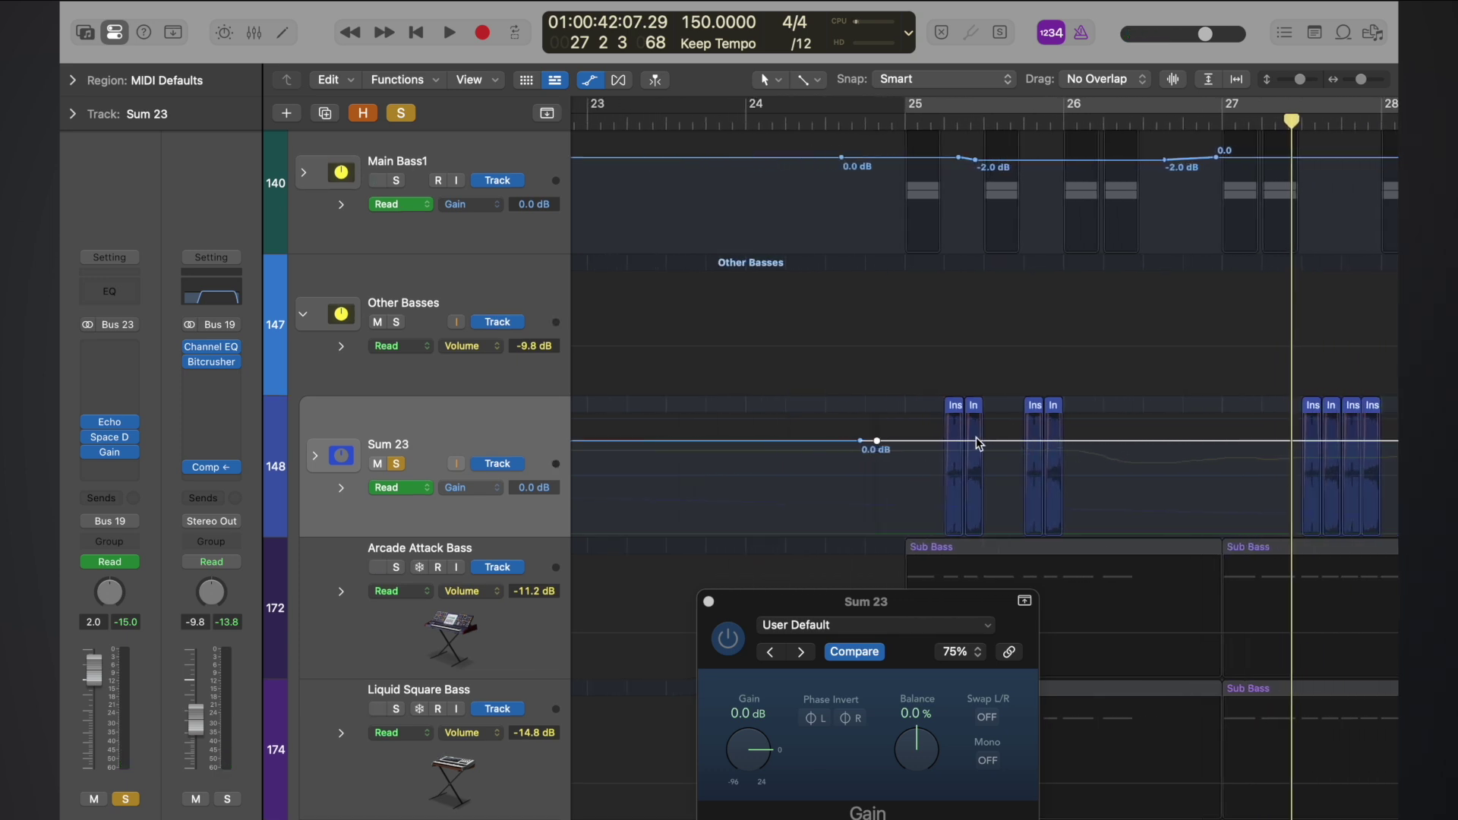
{"action": "scroll", "coordinate": [1148, 425], "scroll_direction": "right", "scroll_amount": 2}
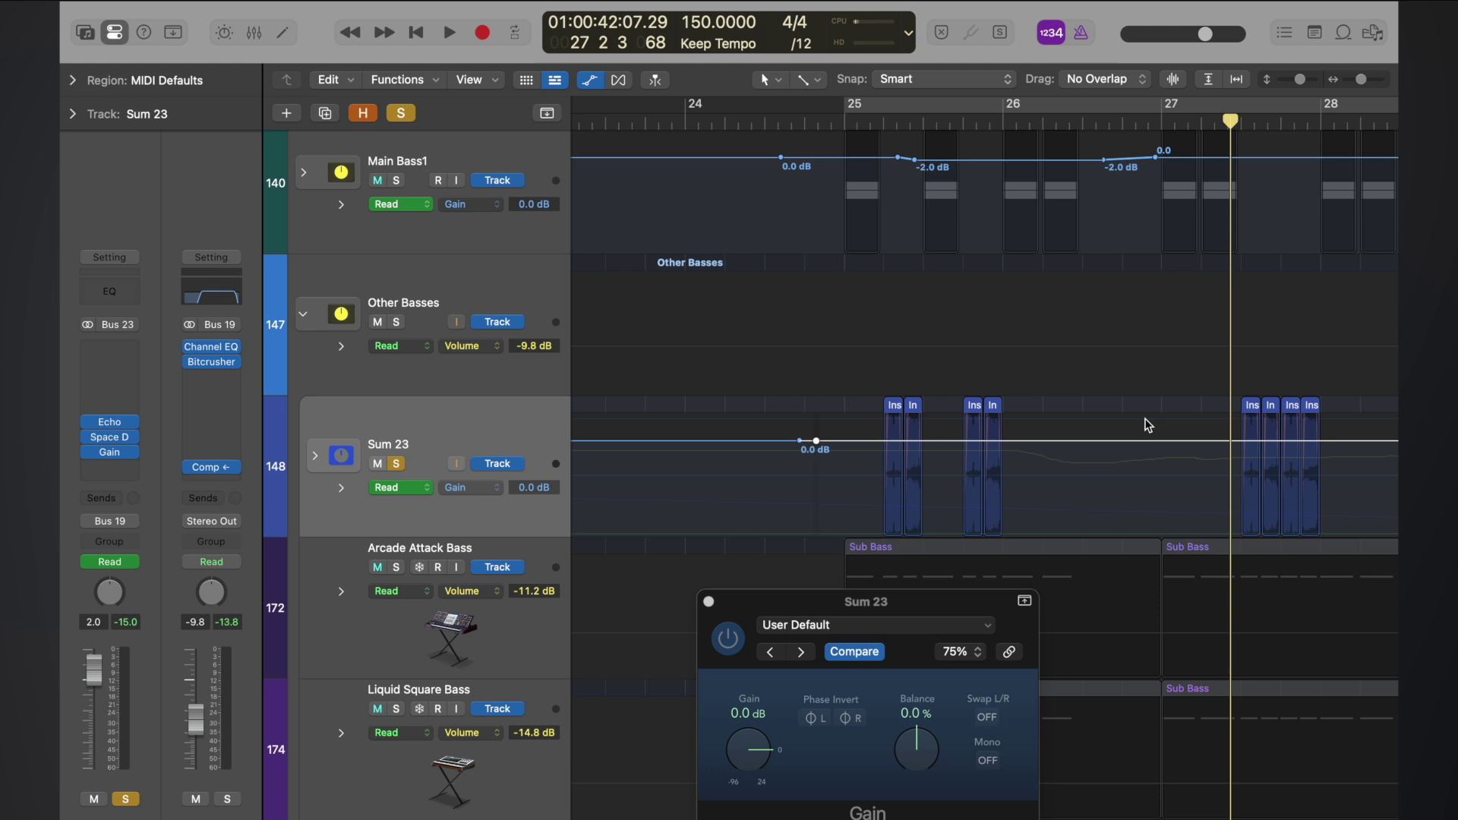
{"action": "left_click", "coordinate": [1050, 441]}
{"action": "left_click", "coordinate": [1079, 441]}
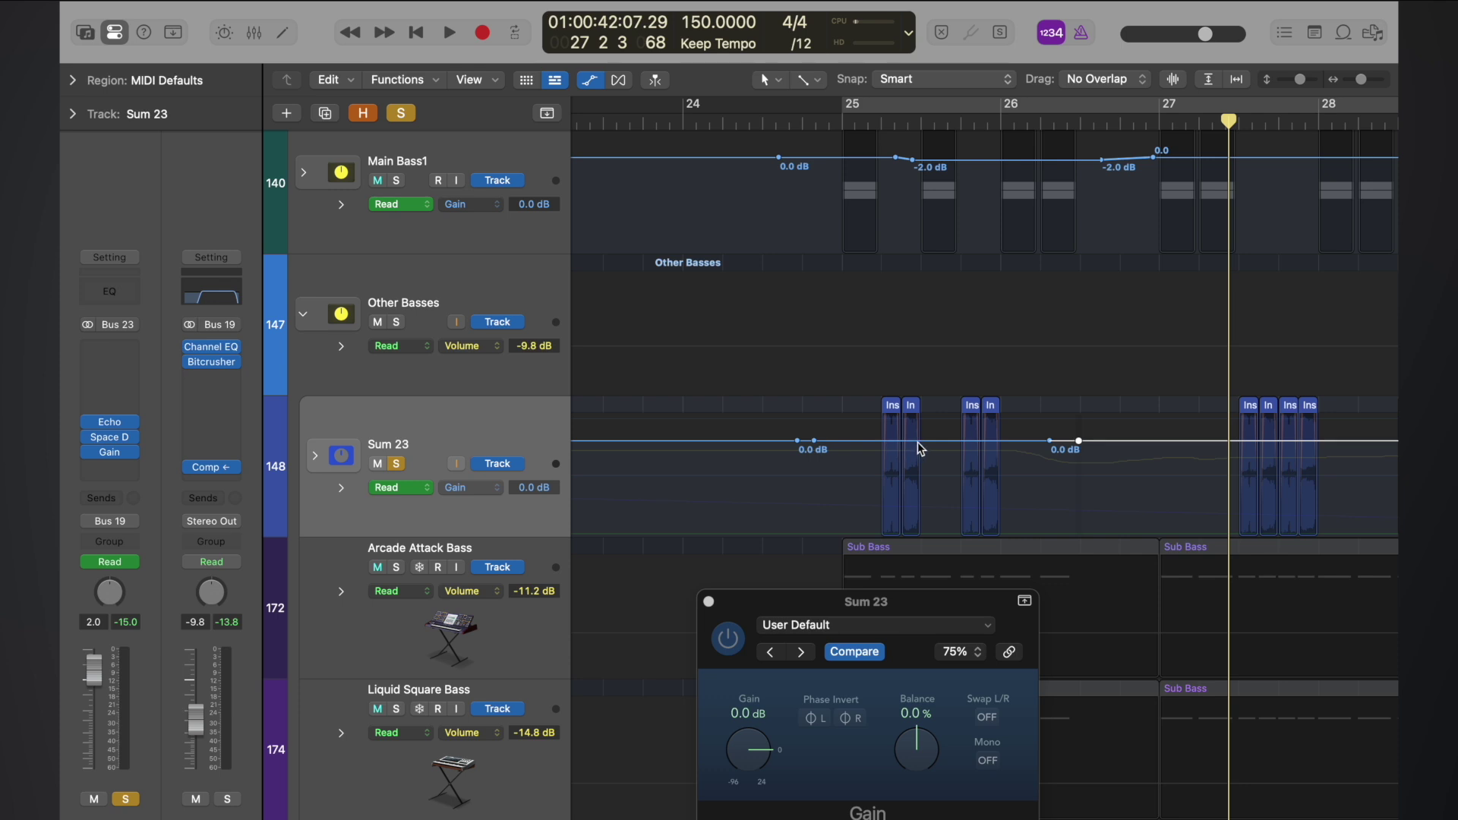
- Lower Sum 23's gain automation between the two point pairs to -2.0 dB
{"action": "left_click_drag", "start_coordinate": [918, 456], "coordinate": [923, 460]}
{"action": "key", "text": "z"}
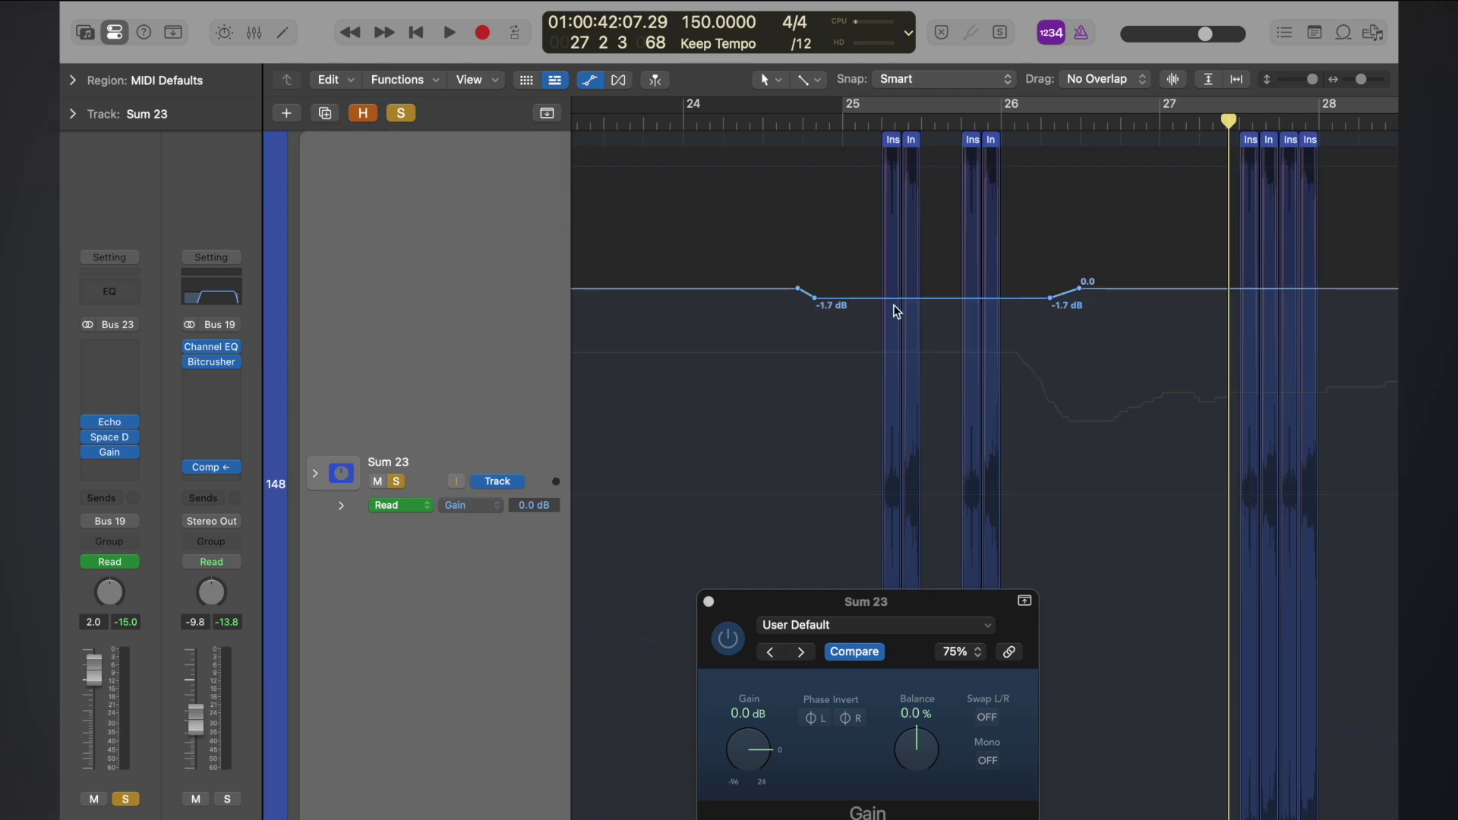
{"action": "left_click", "coordinate": [894, 305]}
{"action": "left_click_drag", "start_coordinate": [891, 301], "coordinate": [919, 308]}
{"action": "key", "text": "z"}
- Play the soloed Sum 23 into bar 28 to check its gain dip
{"action": "key", "text": "super+Left"}
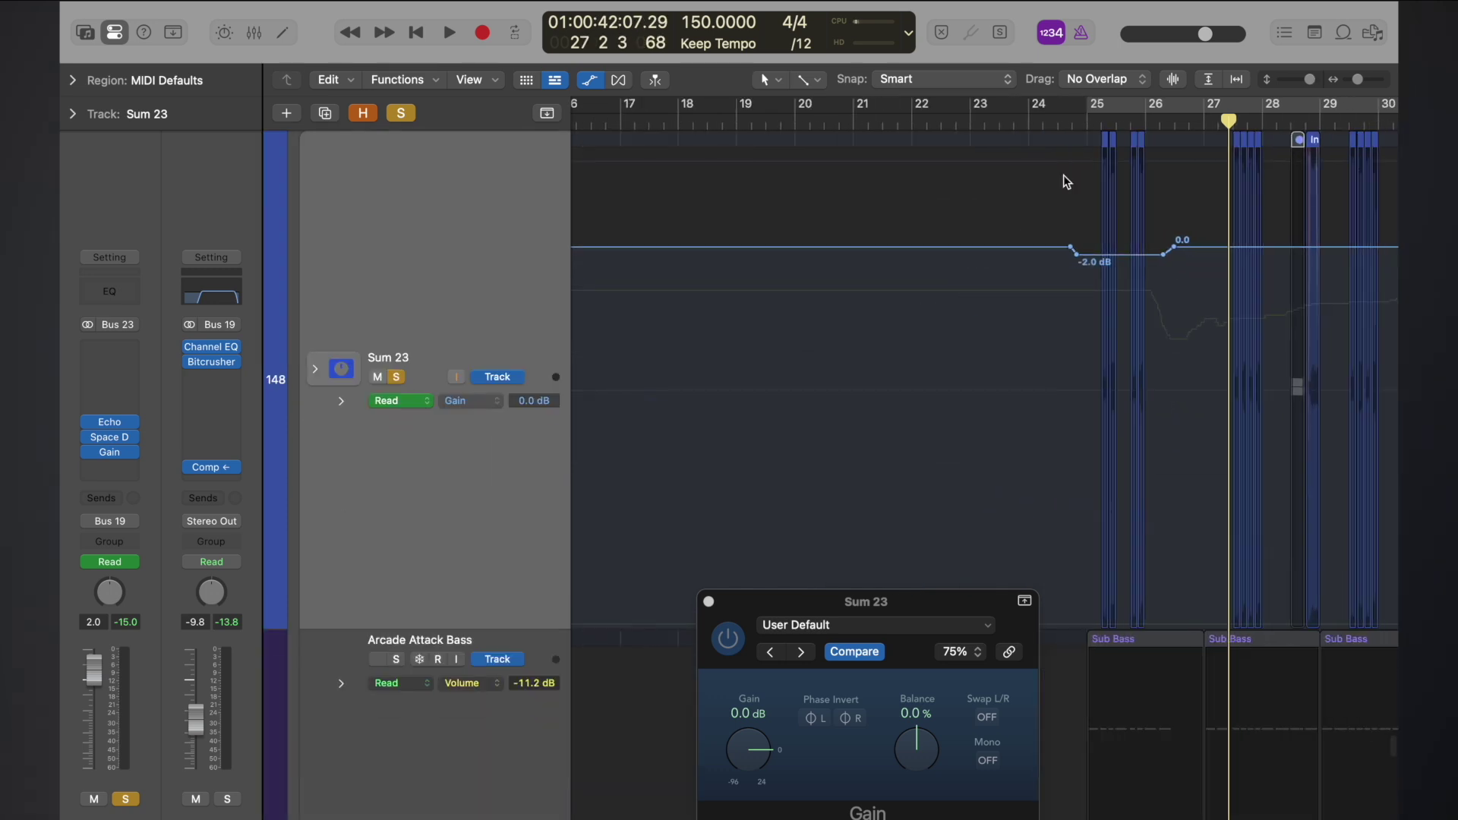
{"action": "key", "text": "space"}
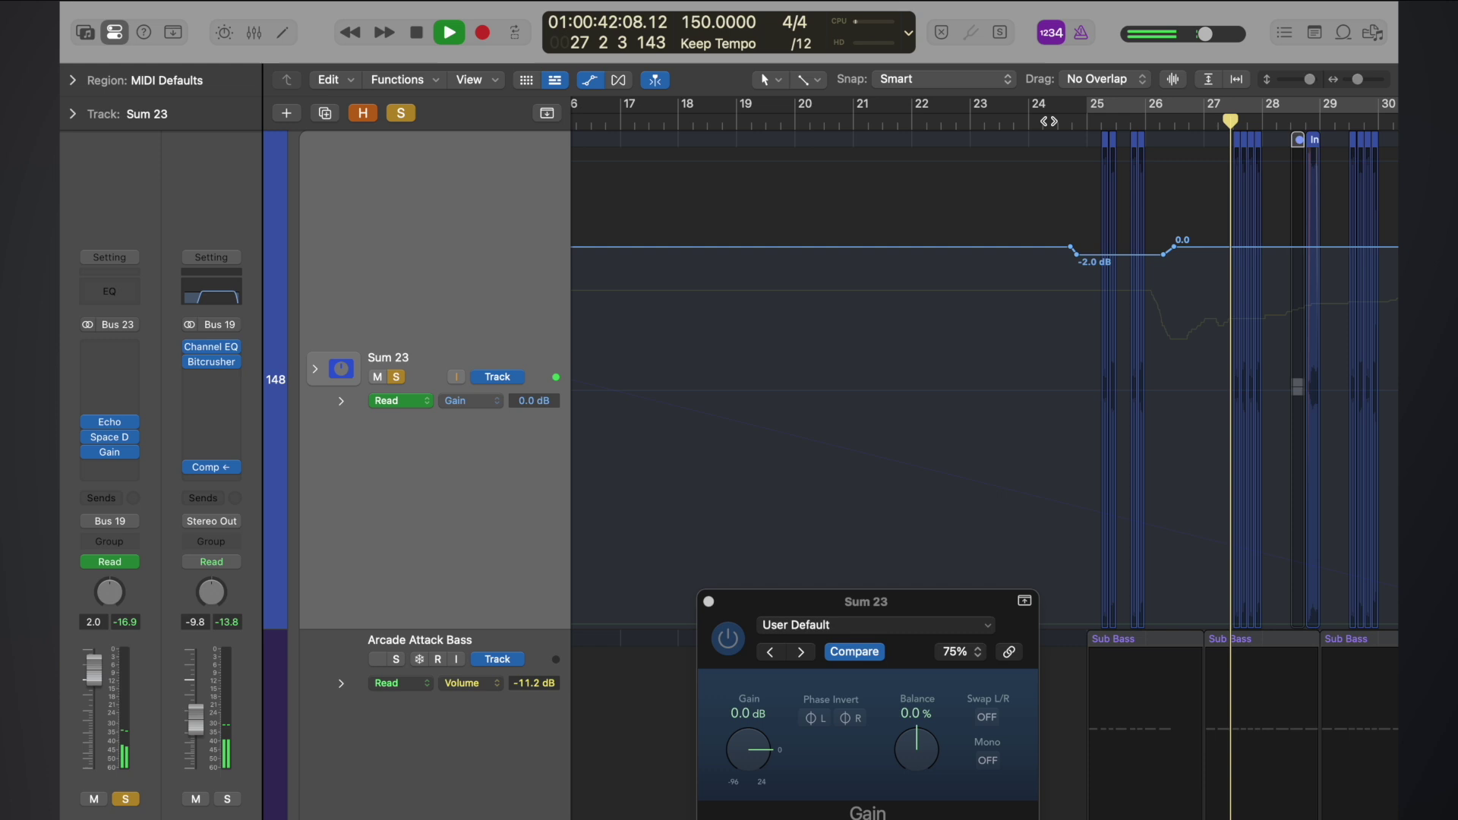
{"action": "key", "text": "space"}
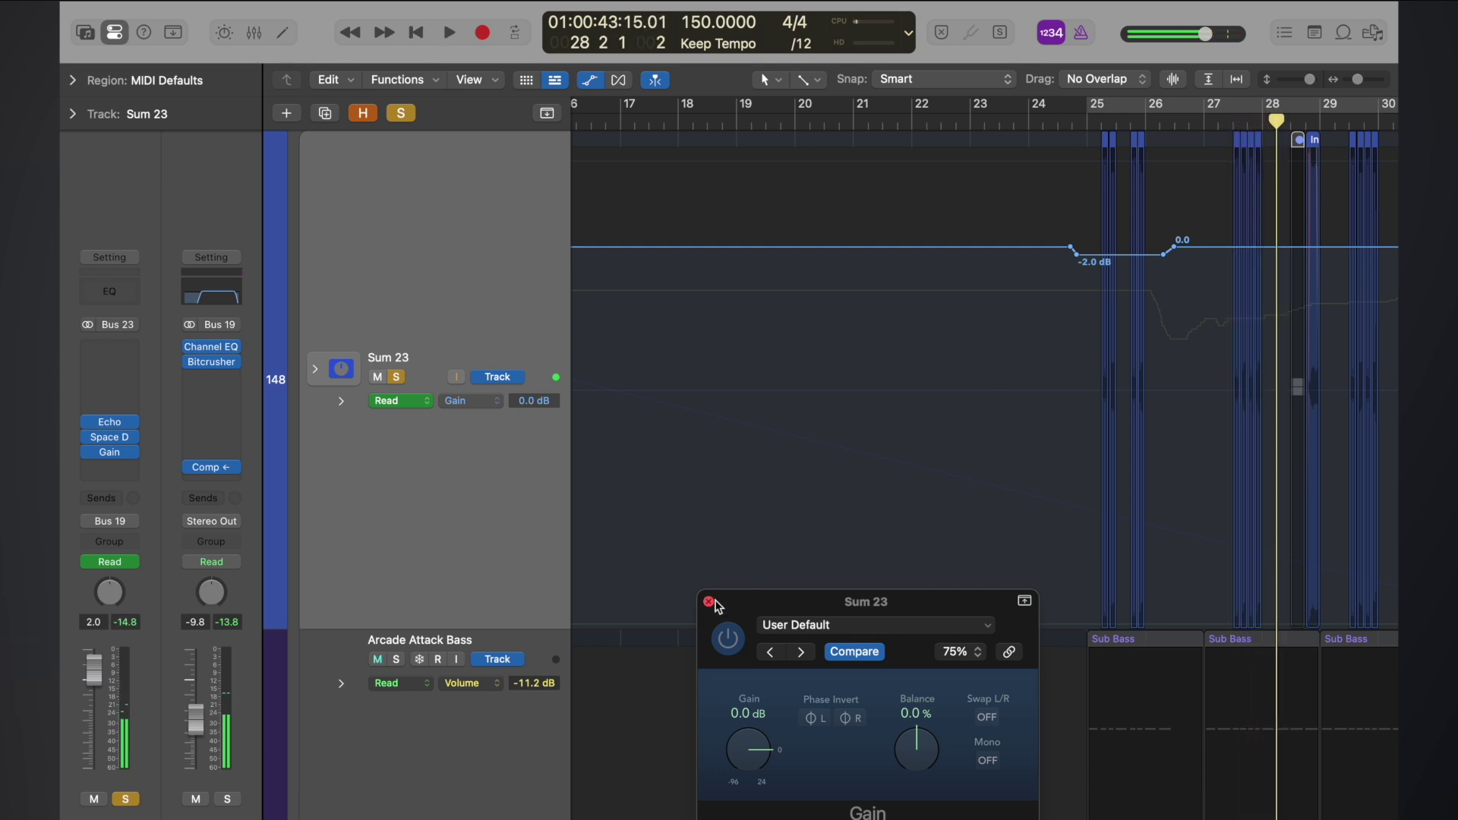
- Close Sum 23's Gain window and hide the automation lanes
{"action": "left_click", "coordinate": [709, 601]}
{"action": "key", "text": "a"}
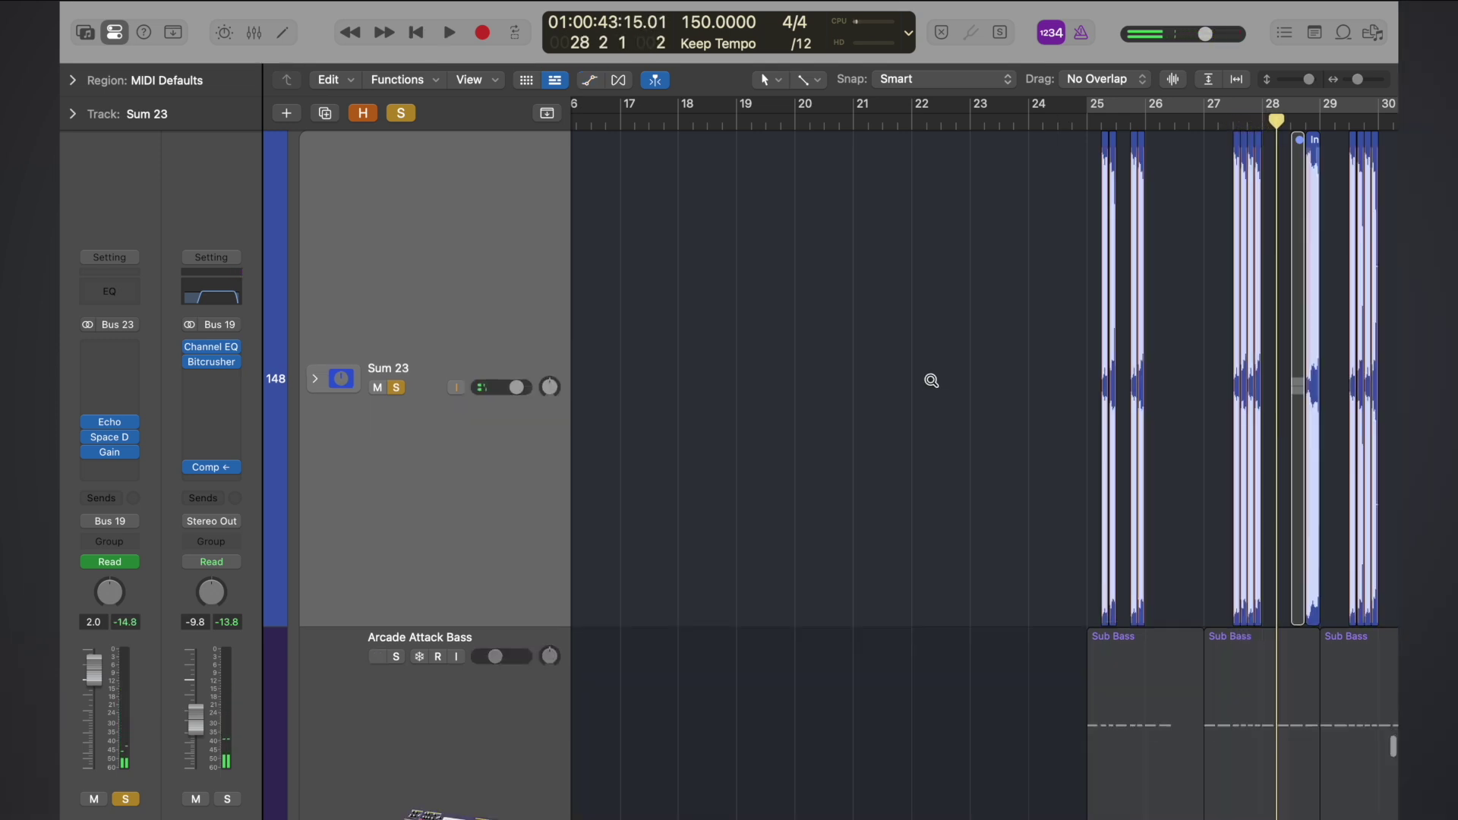
{"action": "key", "text": "z"}
{"action": "scroll", "coordinate": [928, 376], "scroll_direction": "right", "scroll_amount": 5}
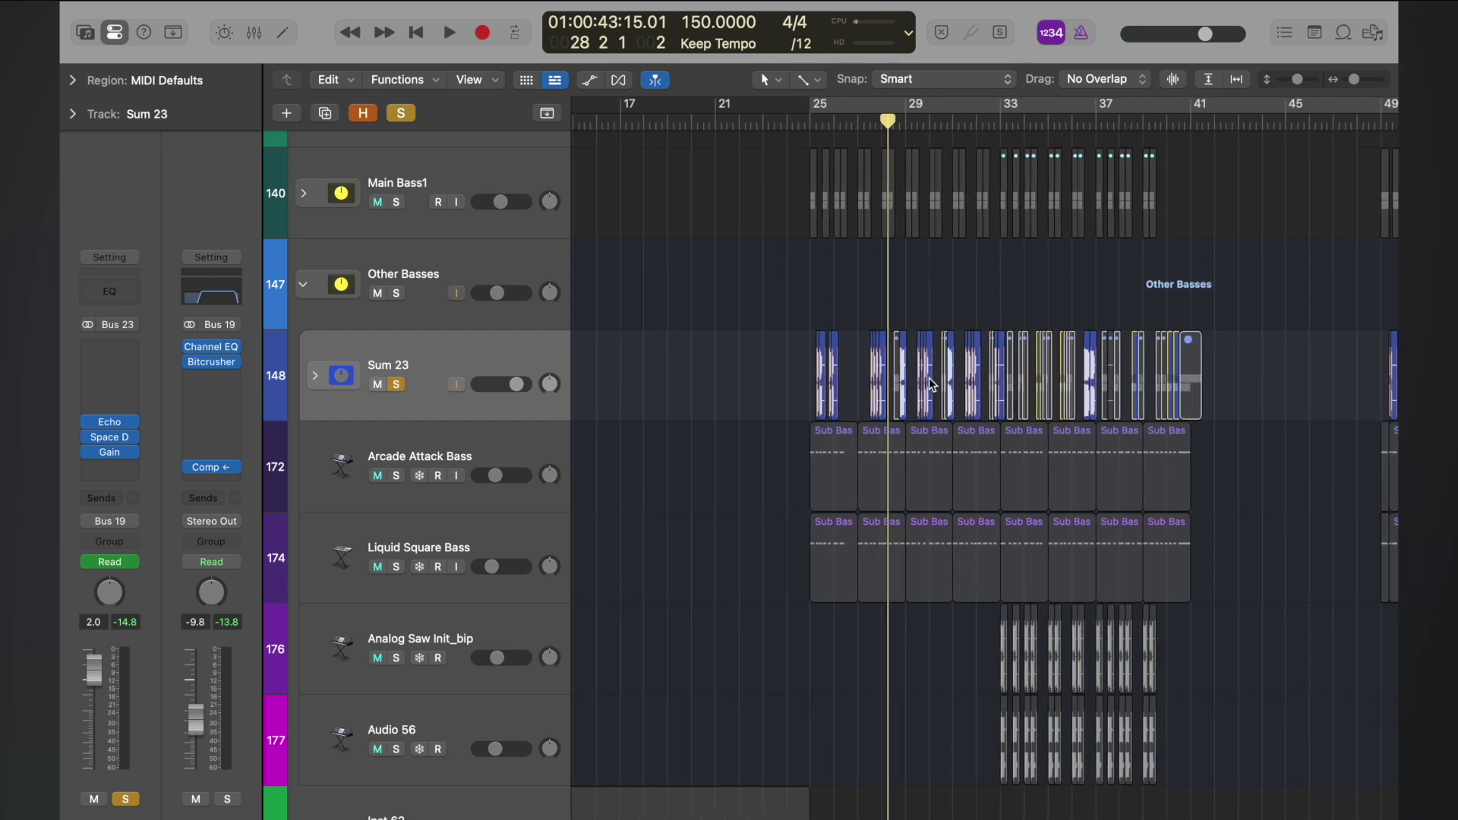
- Unsolo Sum 23 and collapse the Other Basses stack
{"action": "scroll", "coordinate": [645, 372], "scroll_direction": "down", "scroll_amount": 3}
{"action": "scroll", "coordinate": [645, 371], "scroll_direction": "up", "scroll_amount": 1}
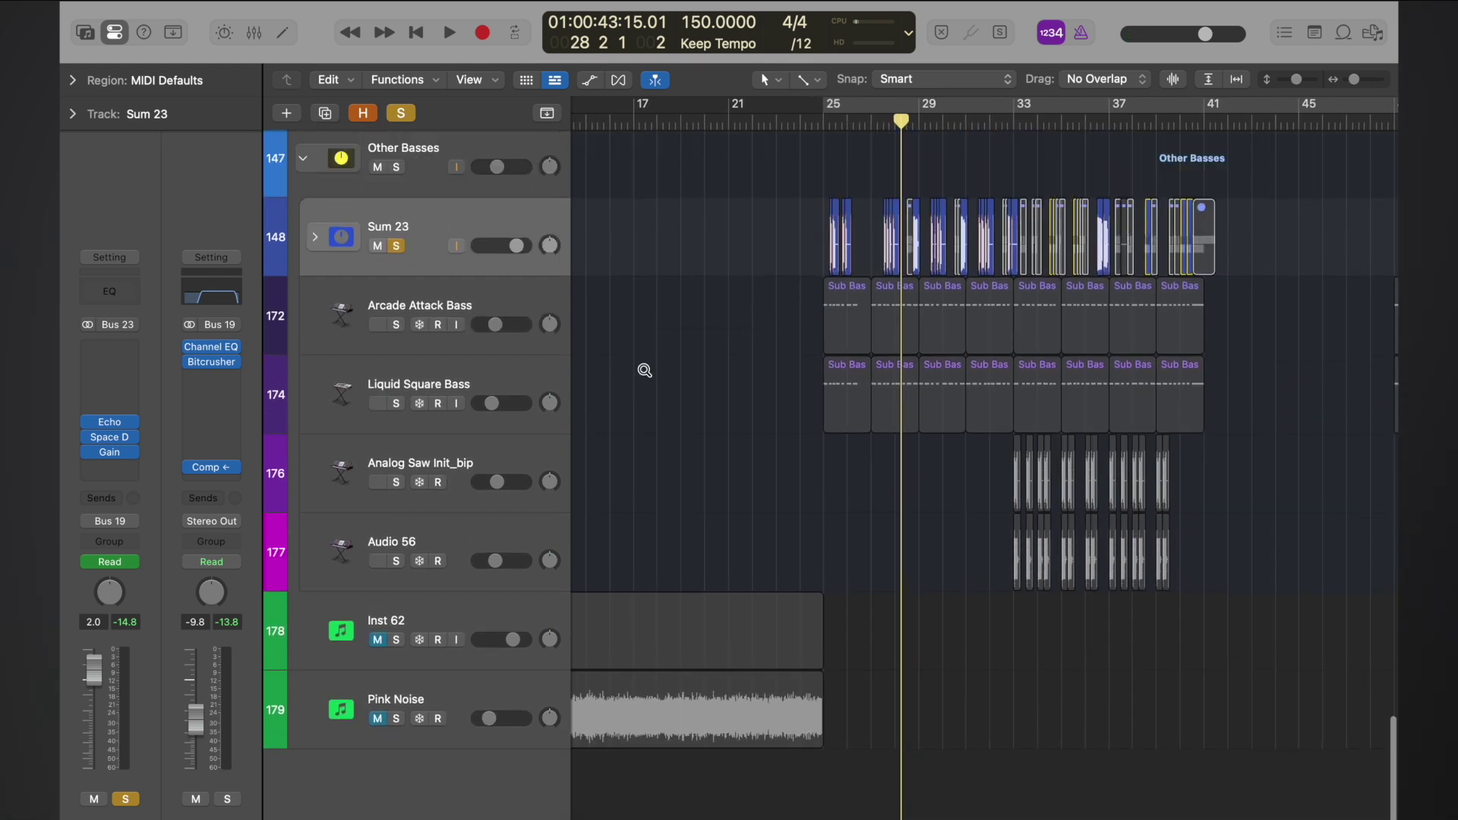
{"action": "scroll", "coordinate": [645, 370], "scroll_direction": "down", "scroll_amount": 3}
{"action": "scroll", "coordinate": [645, 375], "scroll_direction": "up", "scroll_amount": 3}
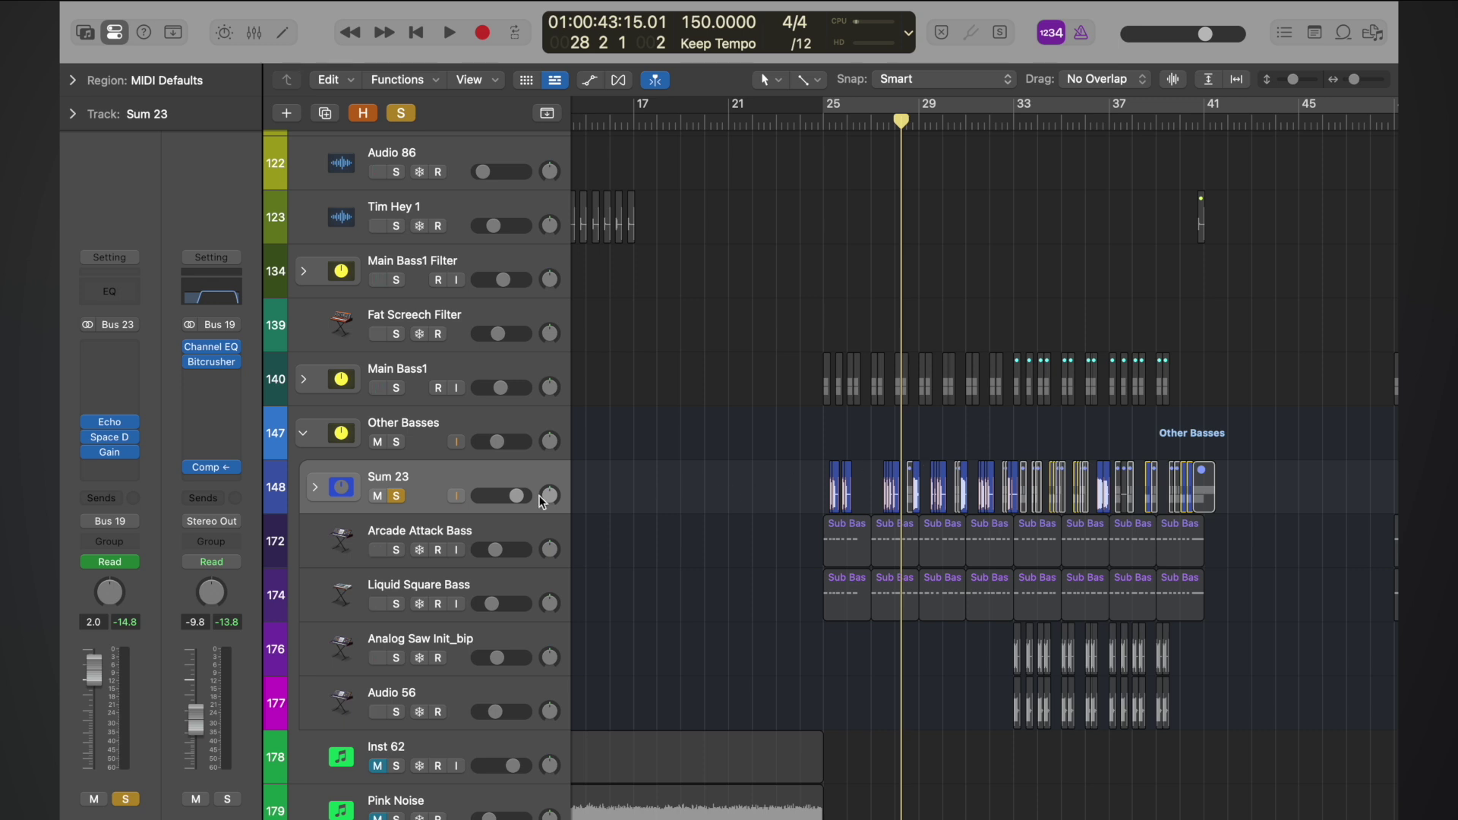
{"action": "left_click", "coordinate": [396, 496]}
{"action": "left_click", "coordinate": [305, 435]}
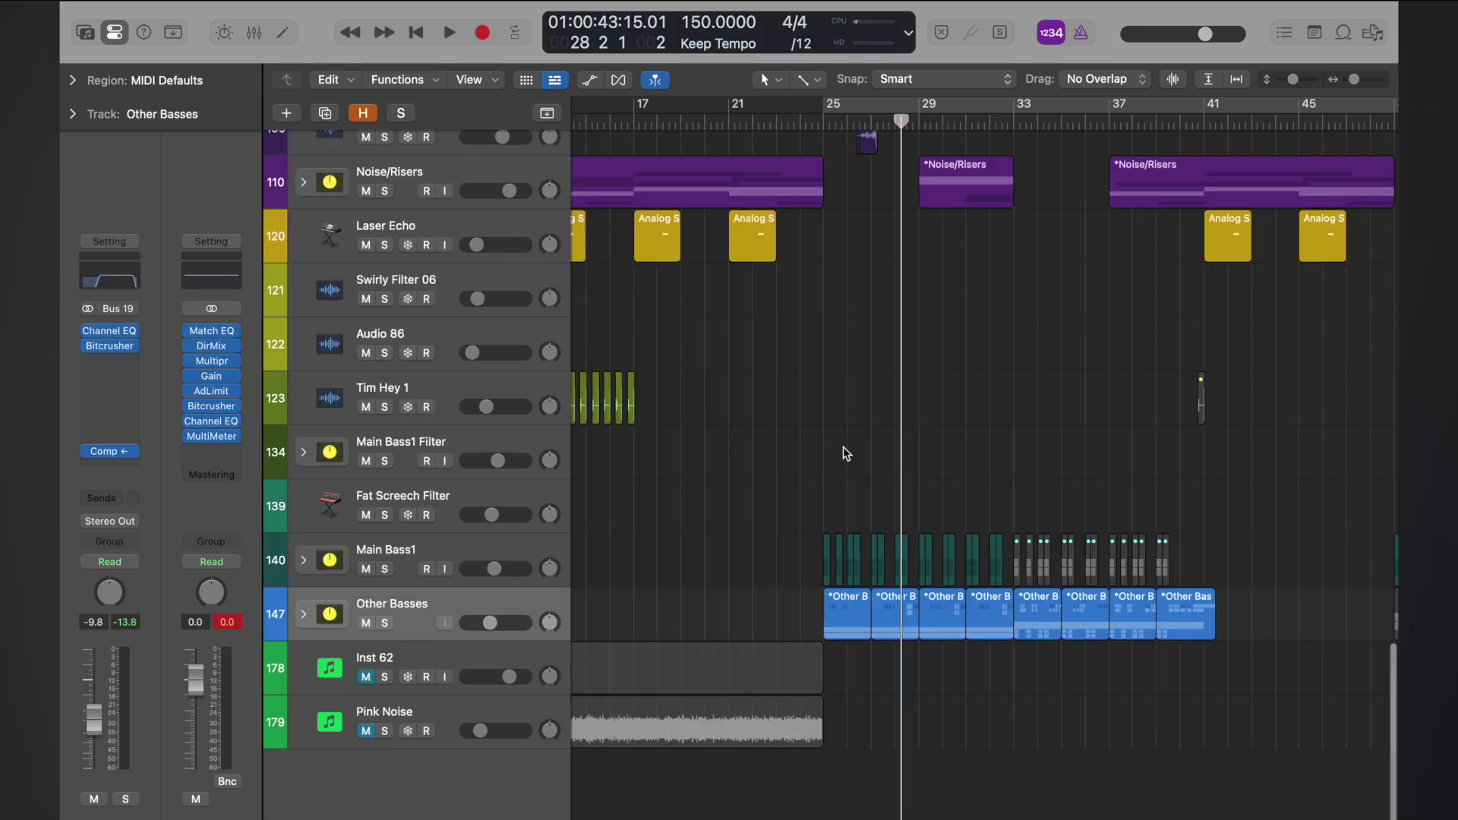
- Play the full mix from bar 25 to hear the rebalanced basses in the drop
{"action": "key", "text": "super+Right"}
{"action": "left_click", "coordinate": [716, 121]}
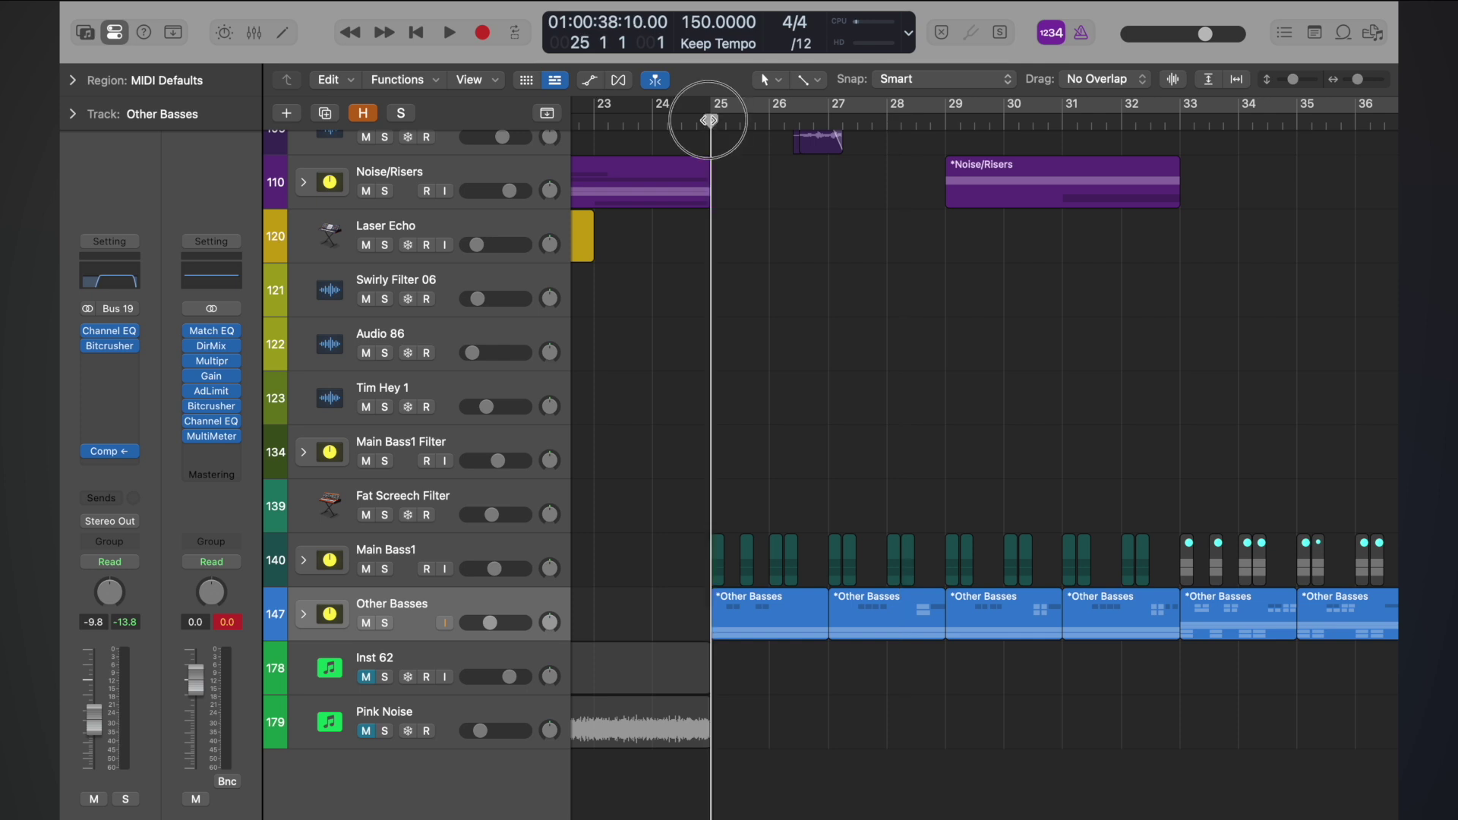
{"action": "key", "text": "space"}
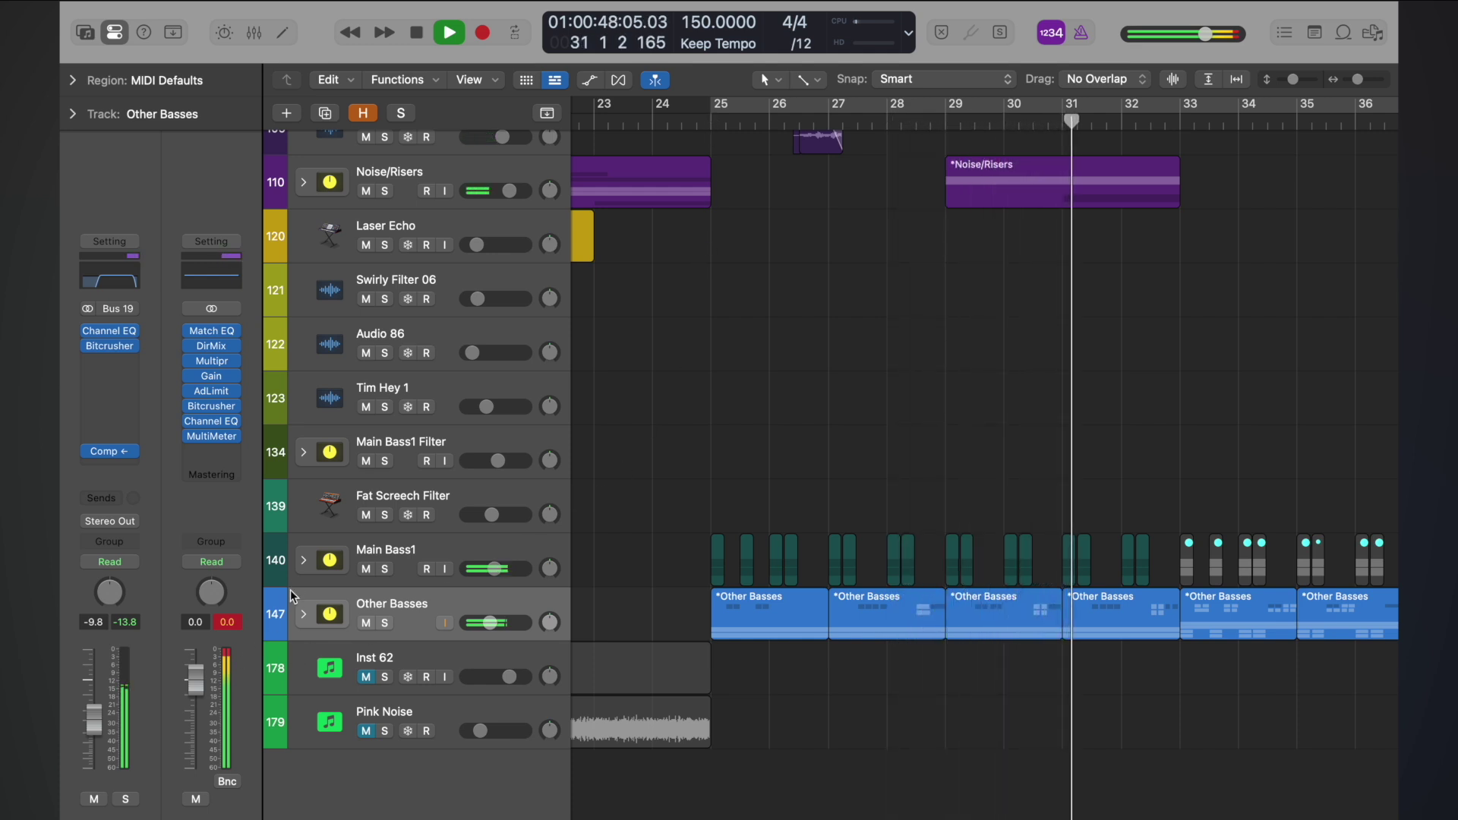
- Expand the Main Bass1 and Other Basses stacks, and stop playback
{"action": "left_click", "coordinate": [303, 561]}
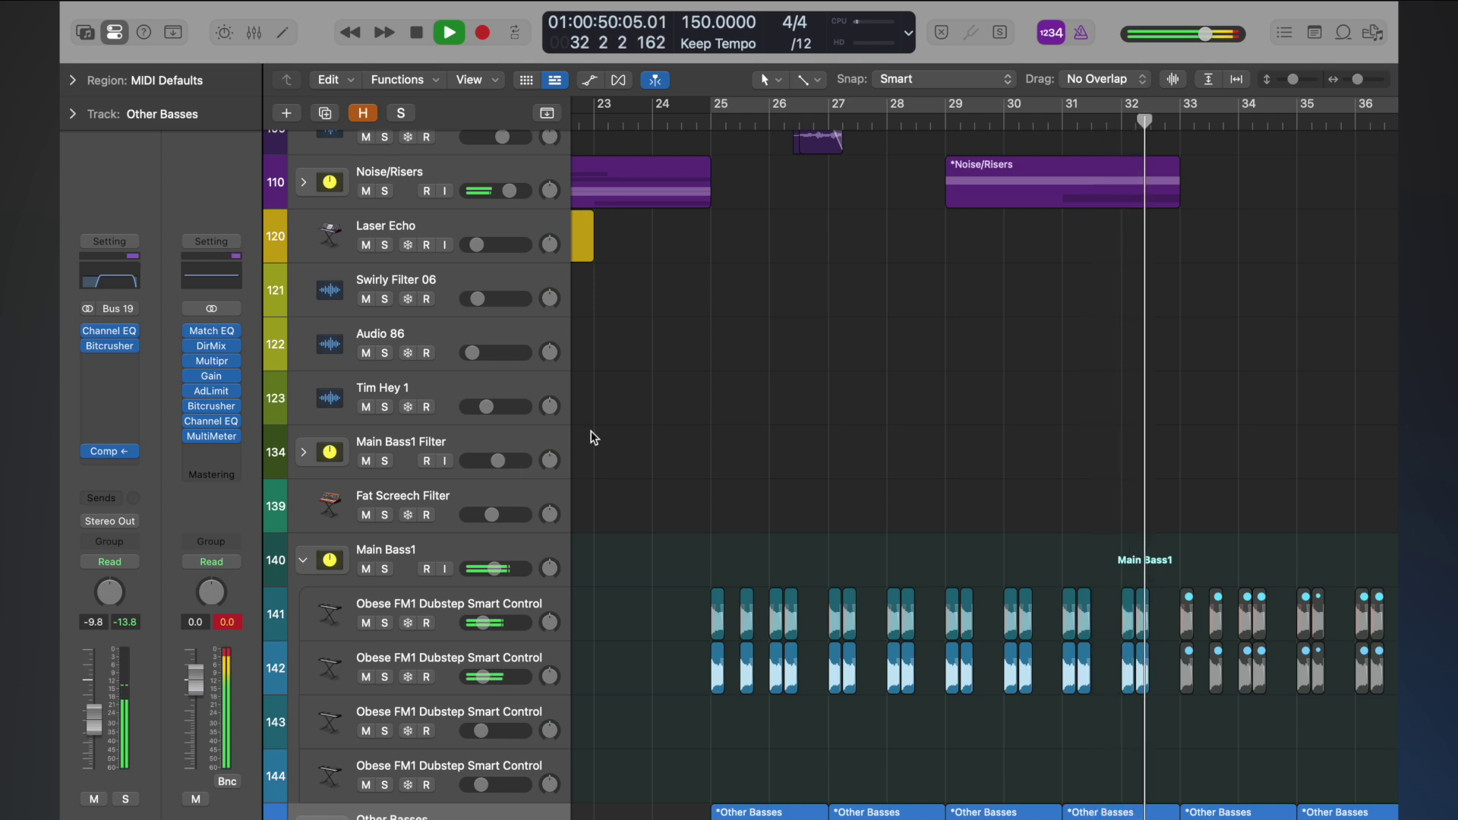
{"action": "scroll", "coordinate": [590, 430], "scroll_direction": "down", "scroll_amount": 5}
{"action": "left_click", "coordinate": [303, 617]}
{"action": "key", "text": "space"}
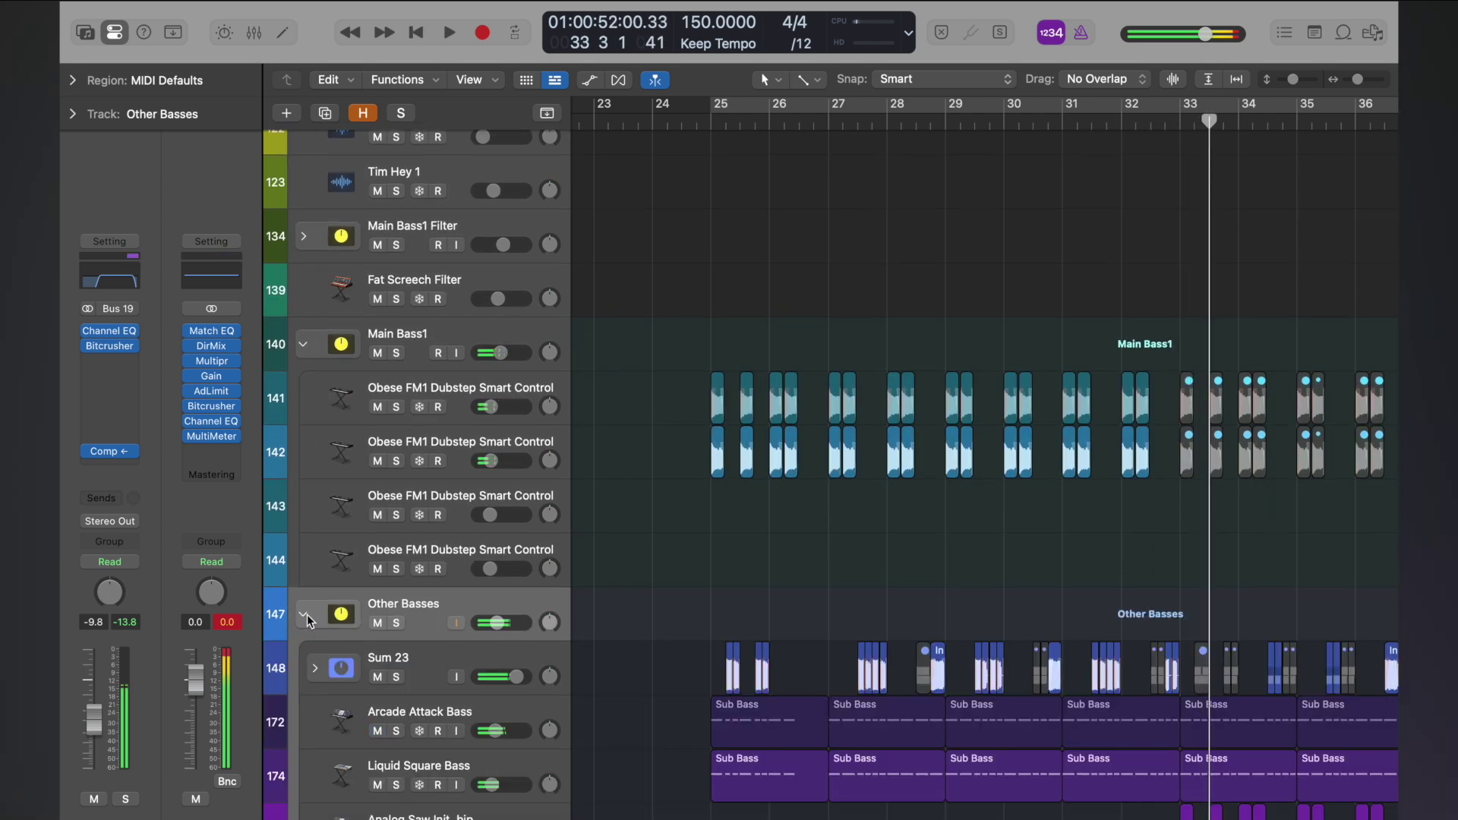
- Shrink the track heights and replay the full mix from bar 25 to judge the bass levels
{"action": "key", "text": "super+Right"}
{"action": "scroll", "coordinate": [307, 615], "scroll_direction": "up", "scroll_amount": 2}
{"action": "scroll", "coordinate": [309, 618], "scroll_direction": "down", "scroll_amount": 5}
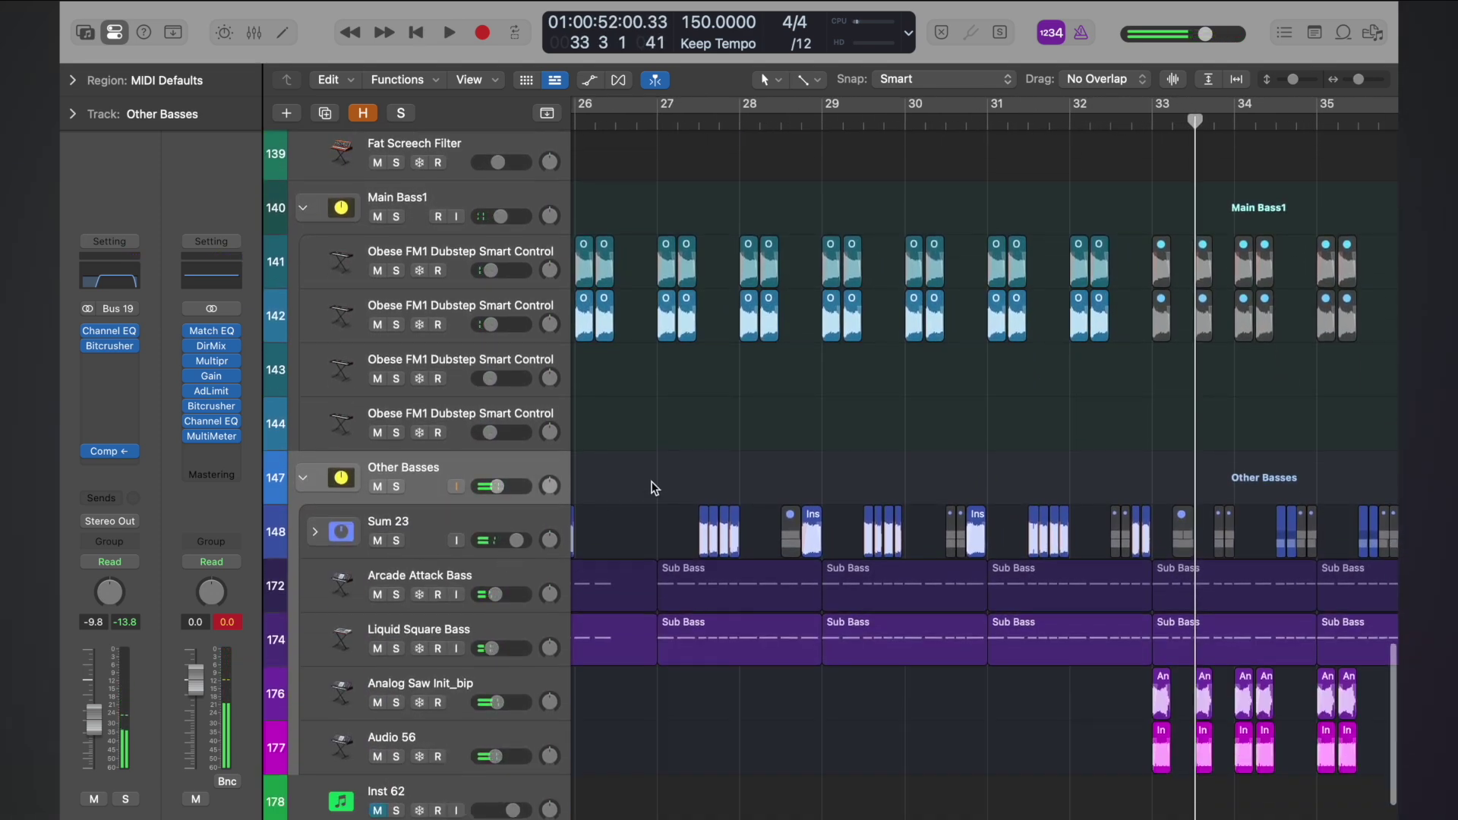
{"action": "scroll", "coordinate": [659, 483], "scroll_direction": "left", "scroll_amount": 4}
{"action": "key", "text": "super+Up"}
{"action": "double_click", "coordinate": [656, 123]}
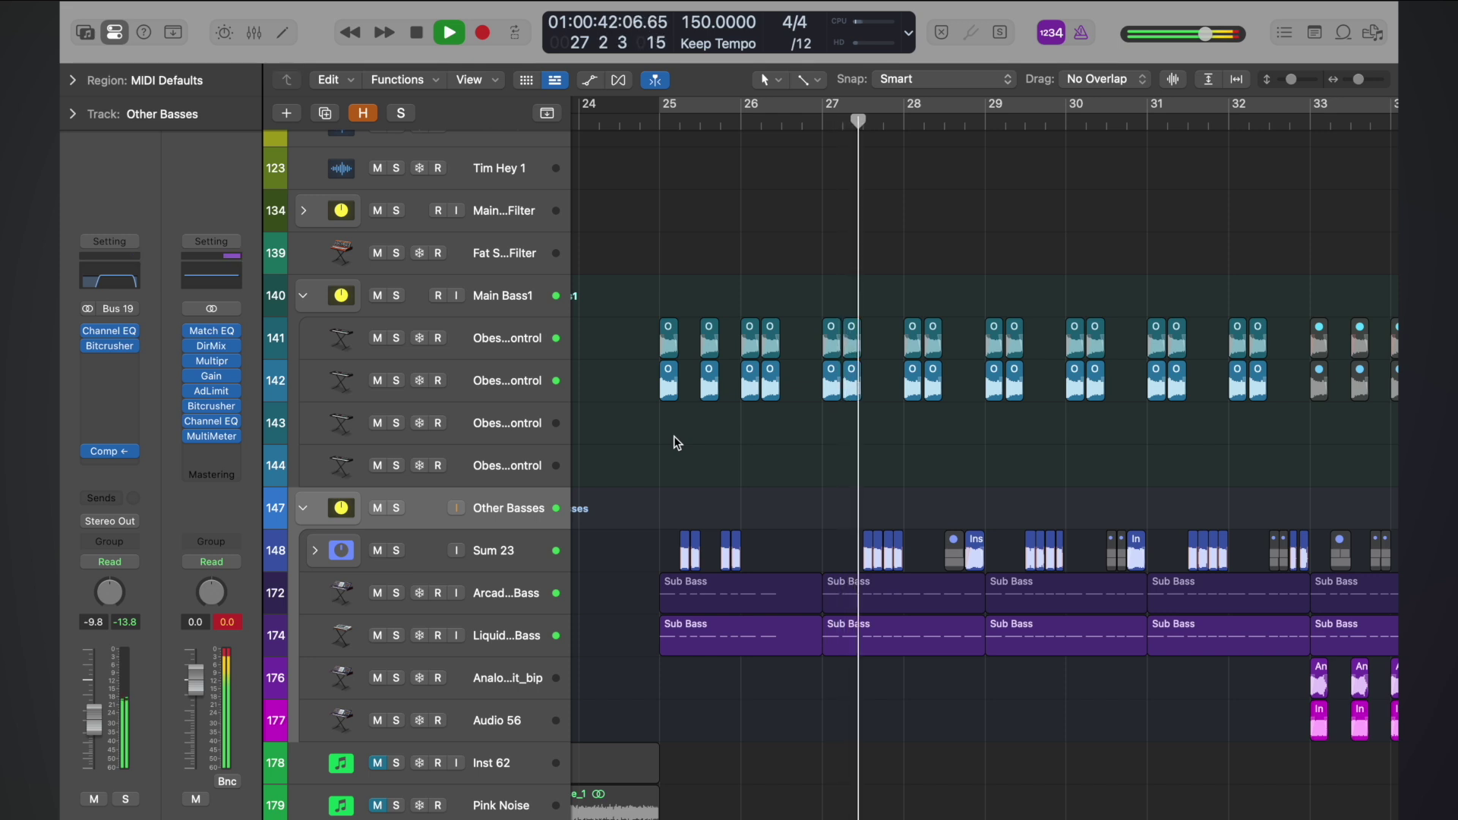
{"action": "key", "text": "space"}
- Raise Sum 23's volume to 3.0 dB and listen to the drop again from bar 25
{"action": "left_click", "coordinate": [495, 558]}
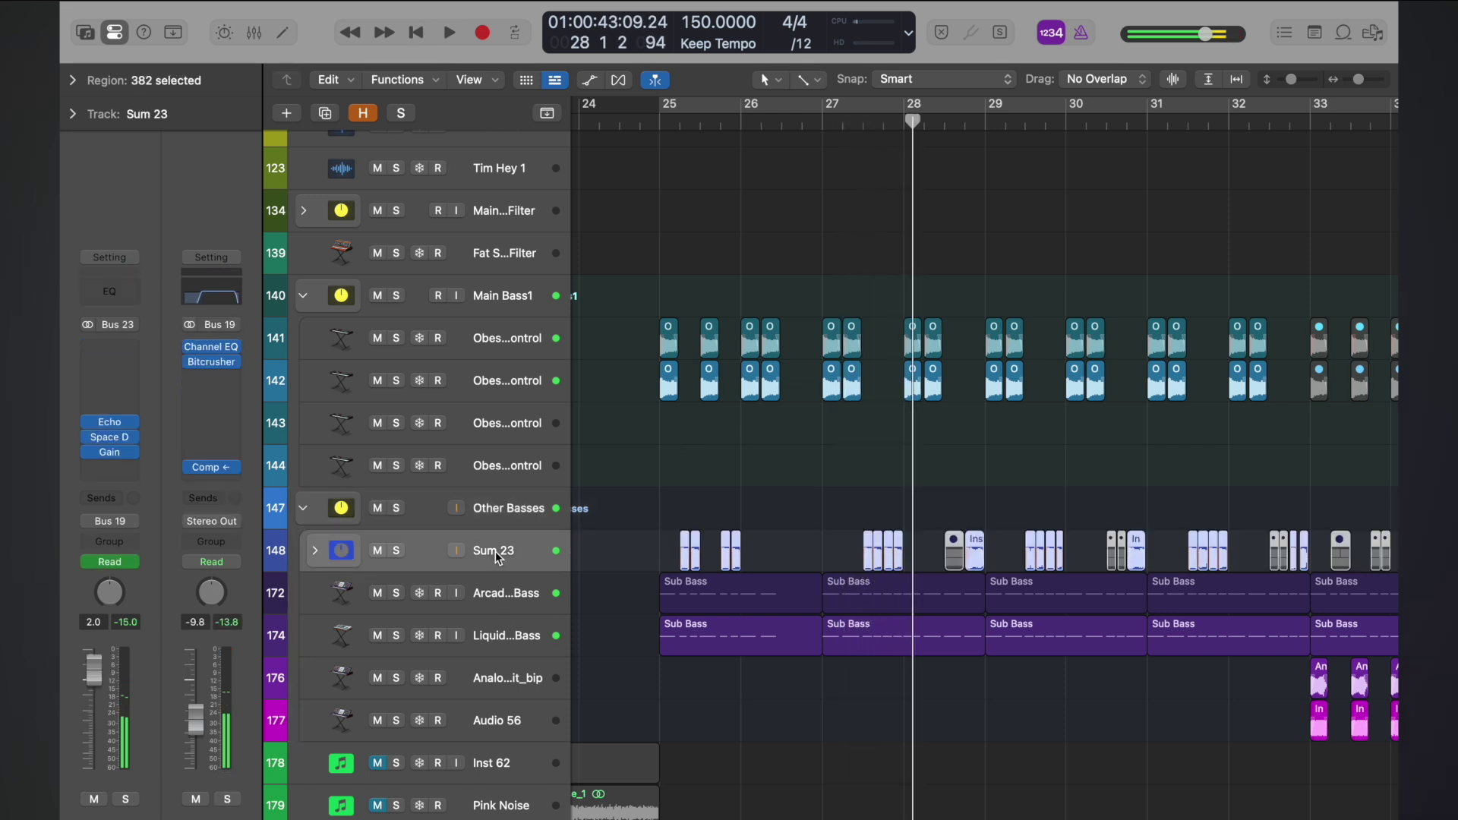
{"action": "left_click_drag", "start_coordinate": [94, 677], "coordinate": [96, 674]}
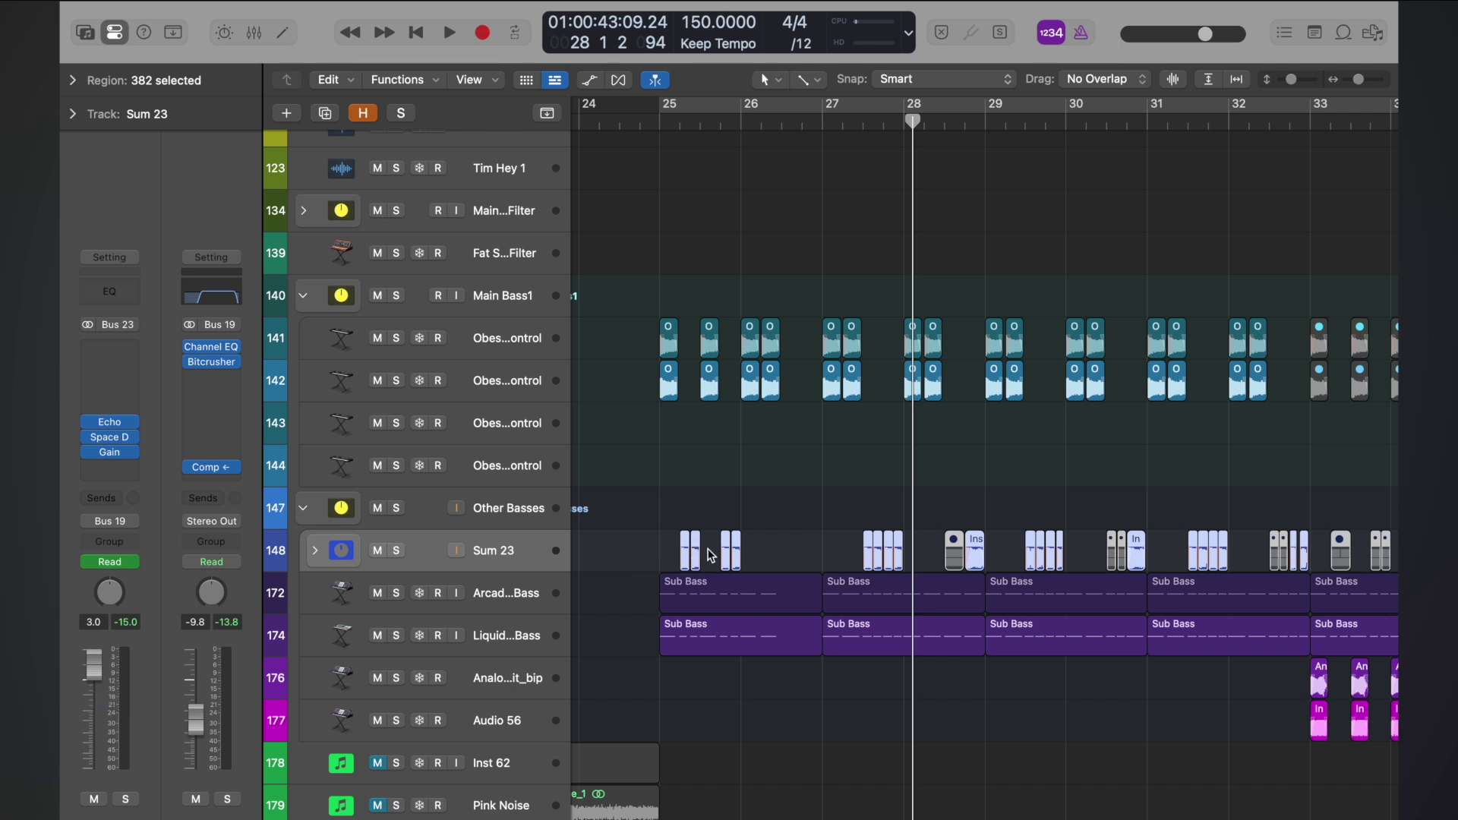
{"action": "scroll", "coordinate": [709, 553], "scroll_direction": "down", "scroll_amount": 3}
{"action": "scroll", "coordinate": [684, 281], "scroll_direction": "down", "scroll_amount": 6}
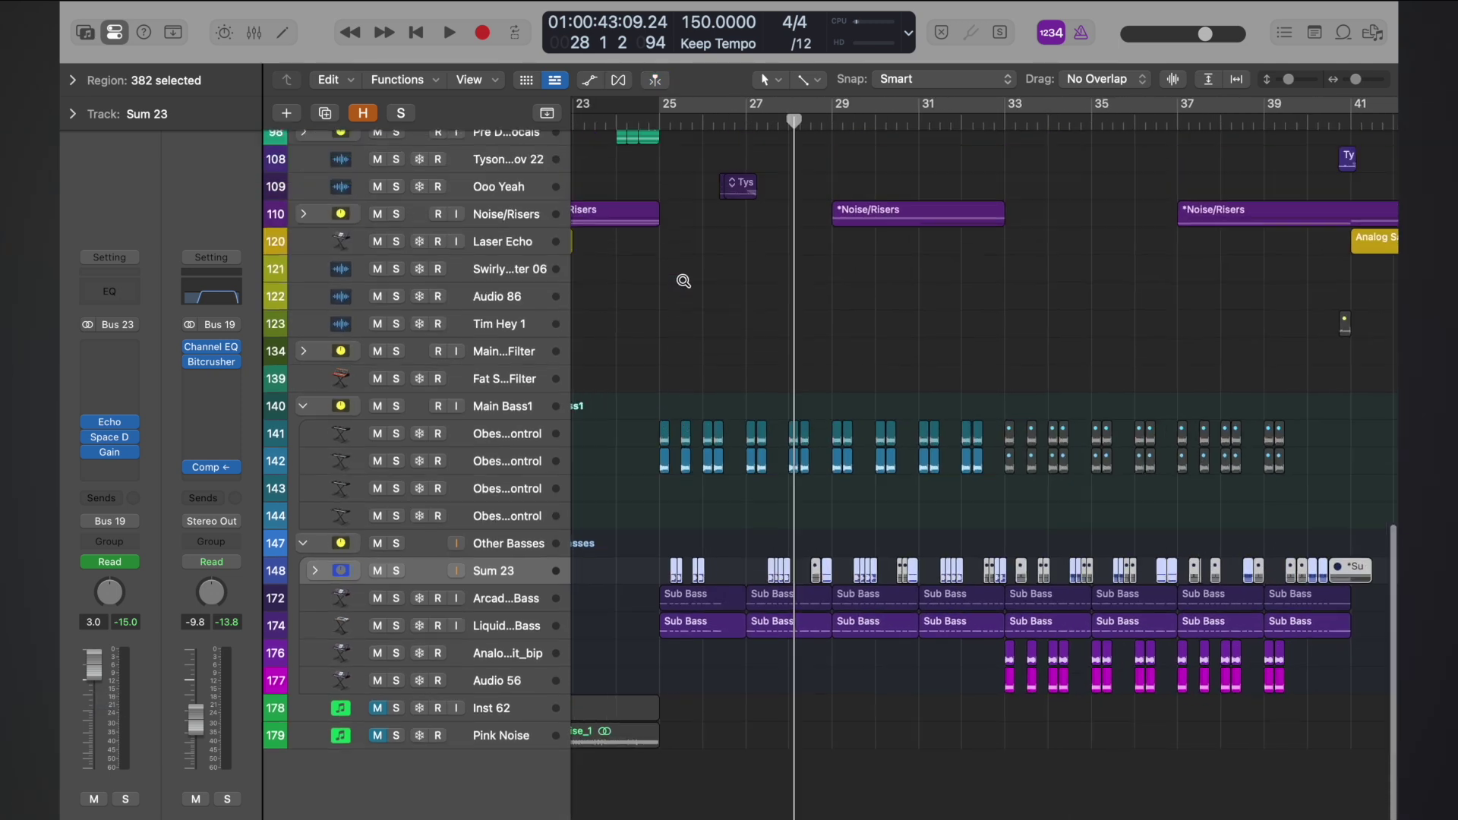
{"action": "left_click", "coordinate": [653, 121]}
{"action": "key", "text": "space"}
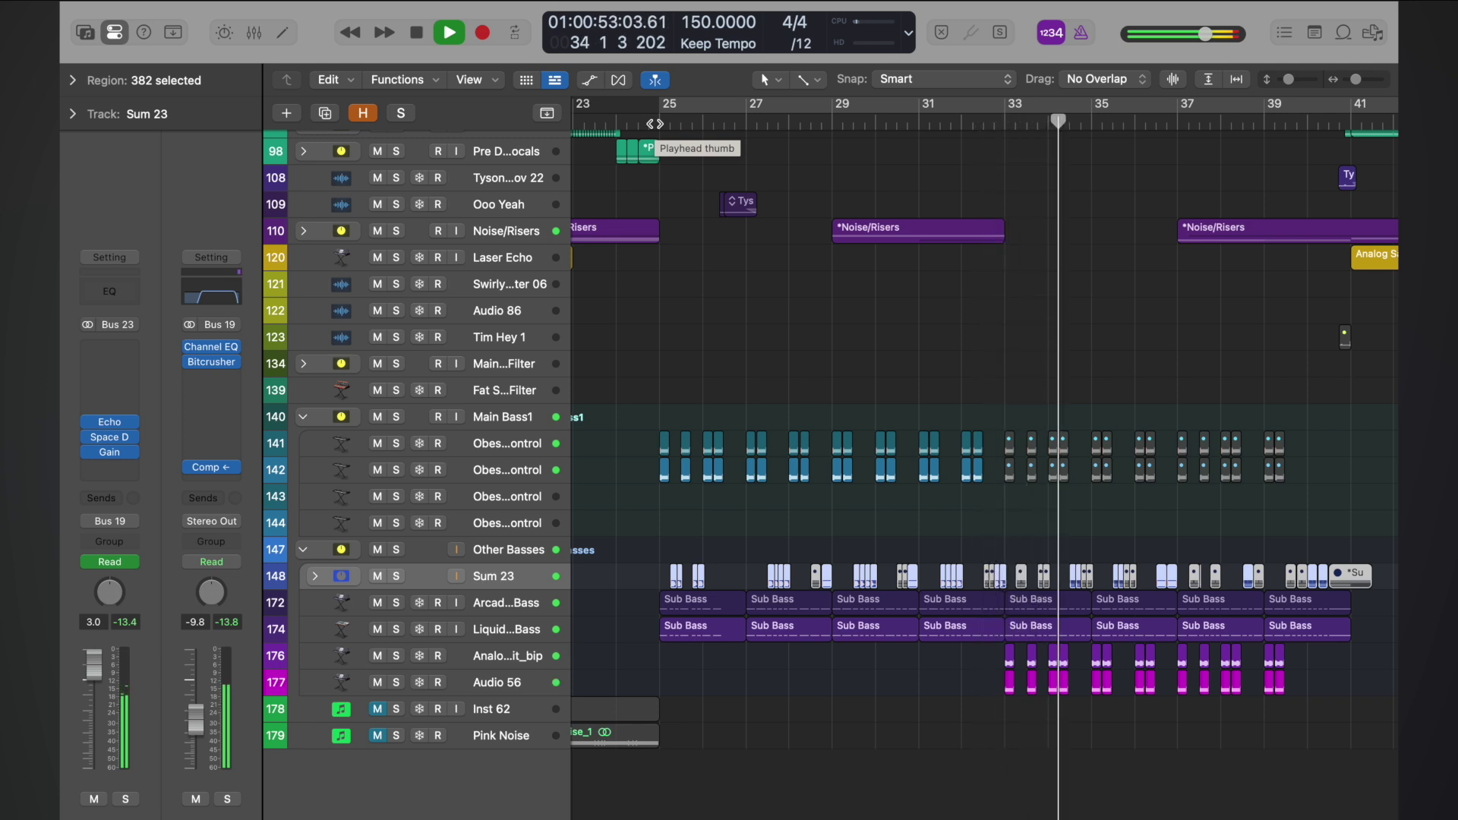
{"action": "key", "text": "space"}
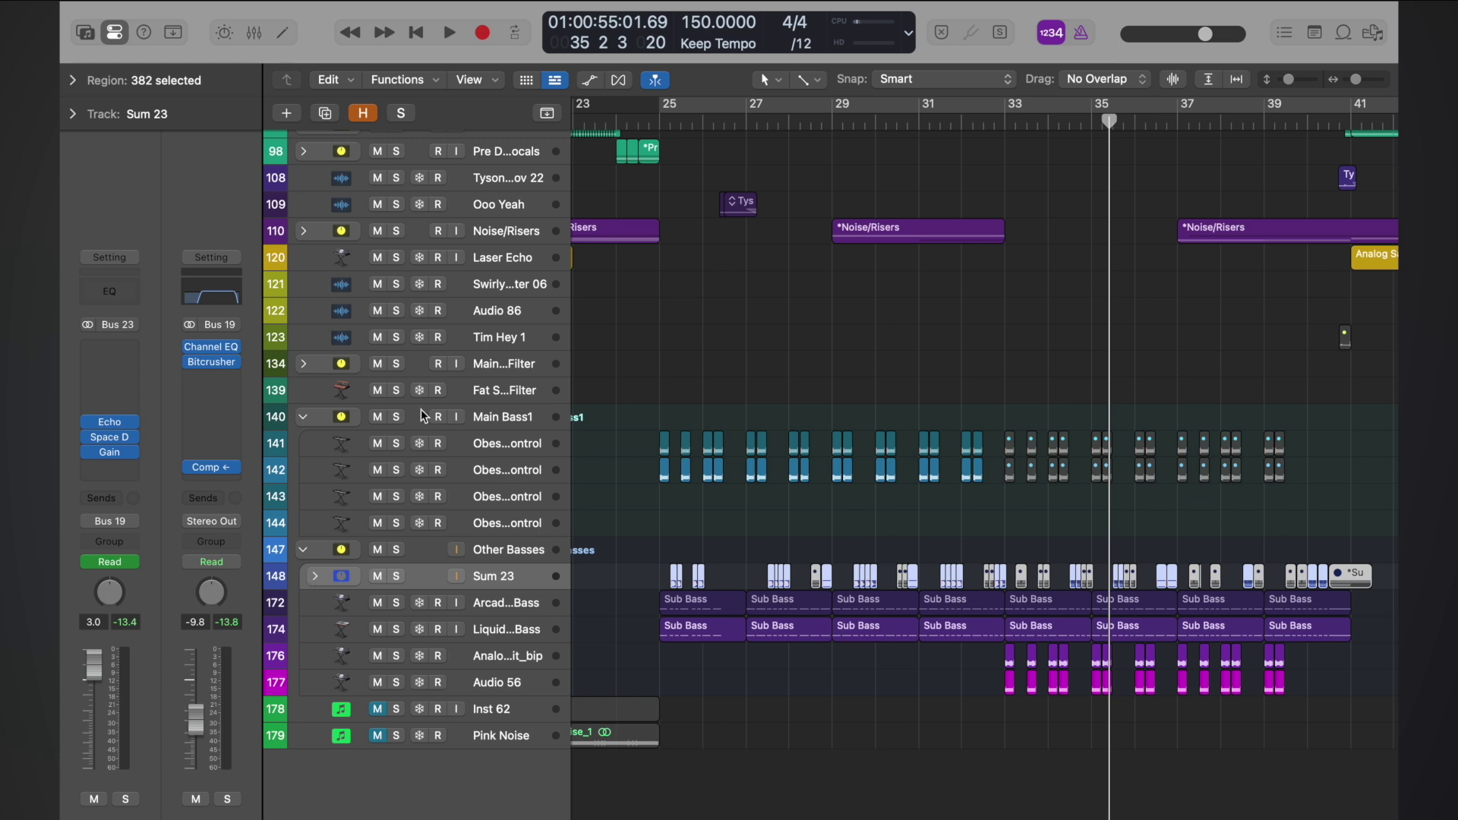
- Expand the Sum 23 stack and play the full mix from bar 33 to hear its layers
{"action": "scroll", "coordinate": [1091, 506], "scroll_direction": "up", "scroll_amount": 1}
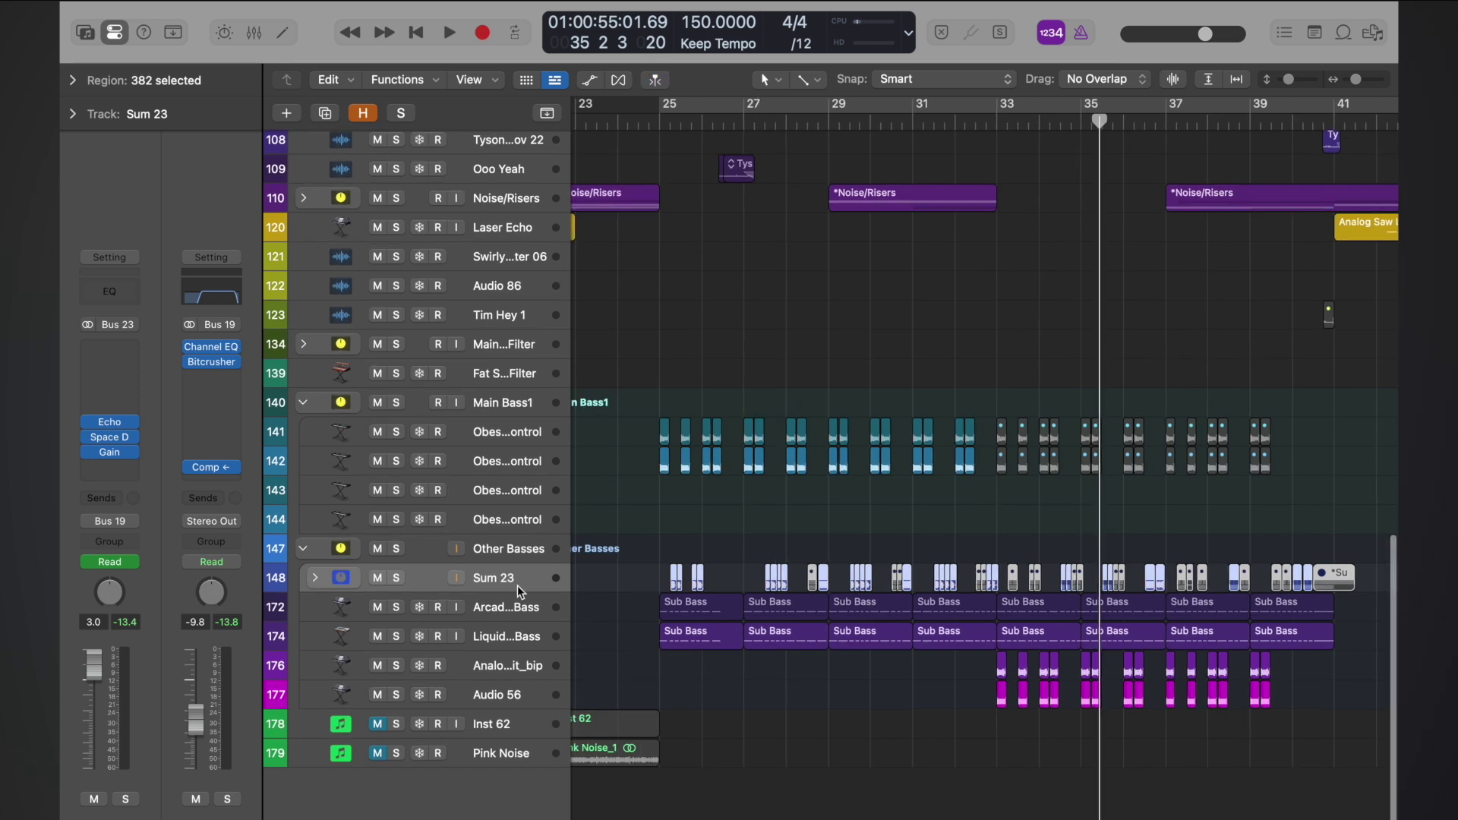
{"action": "left_click", "coordinate": [314, 576]}
{"action": "scroll", "coordinate": [850, 544], "scroll_direction": "up", "scroll_amount": 5}
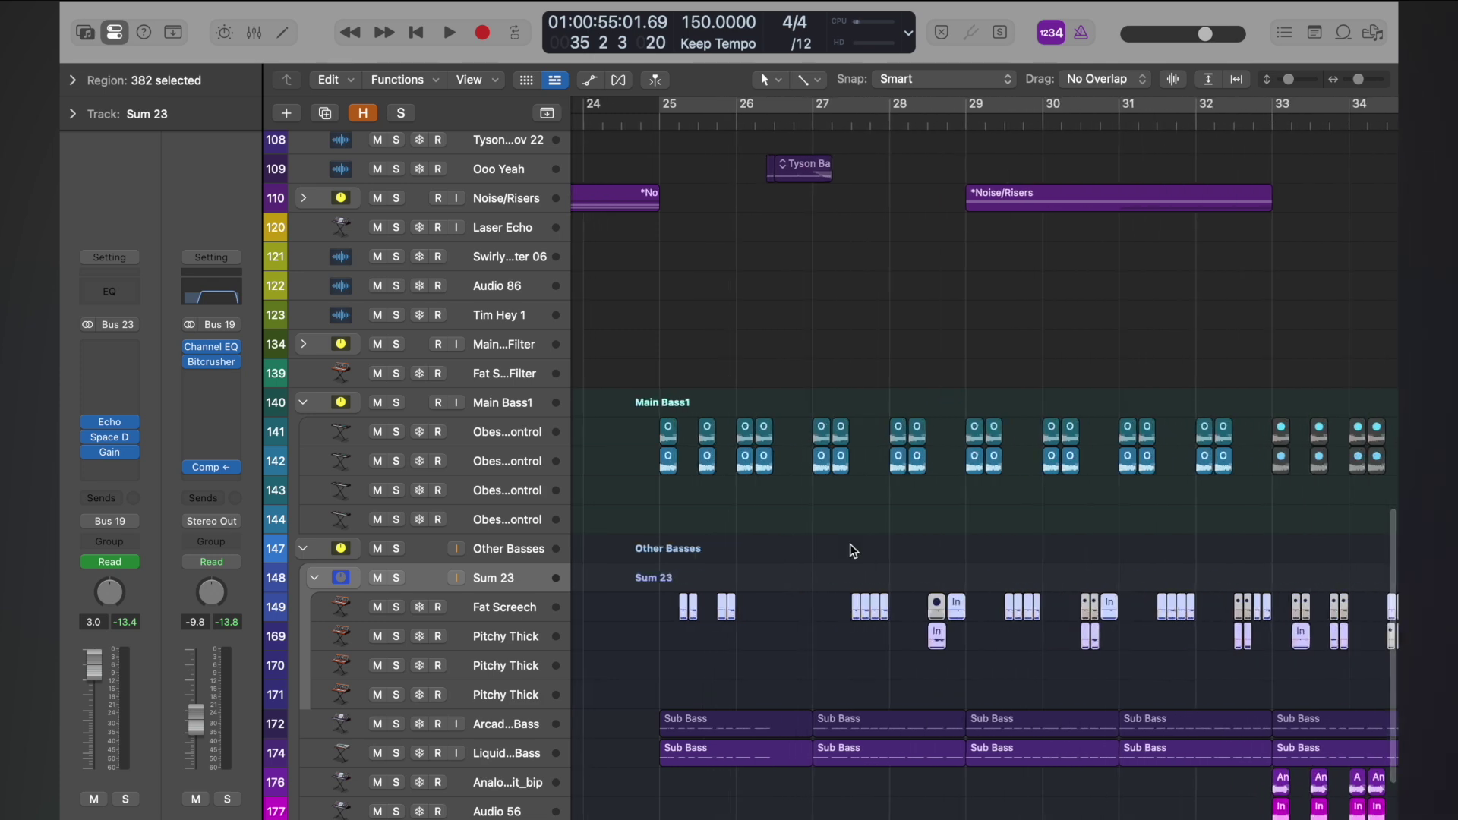
{"action": "scroll", "coordinate": [850, 545], "scroll_direction": "down", "scroll_amount": 3}
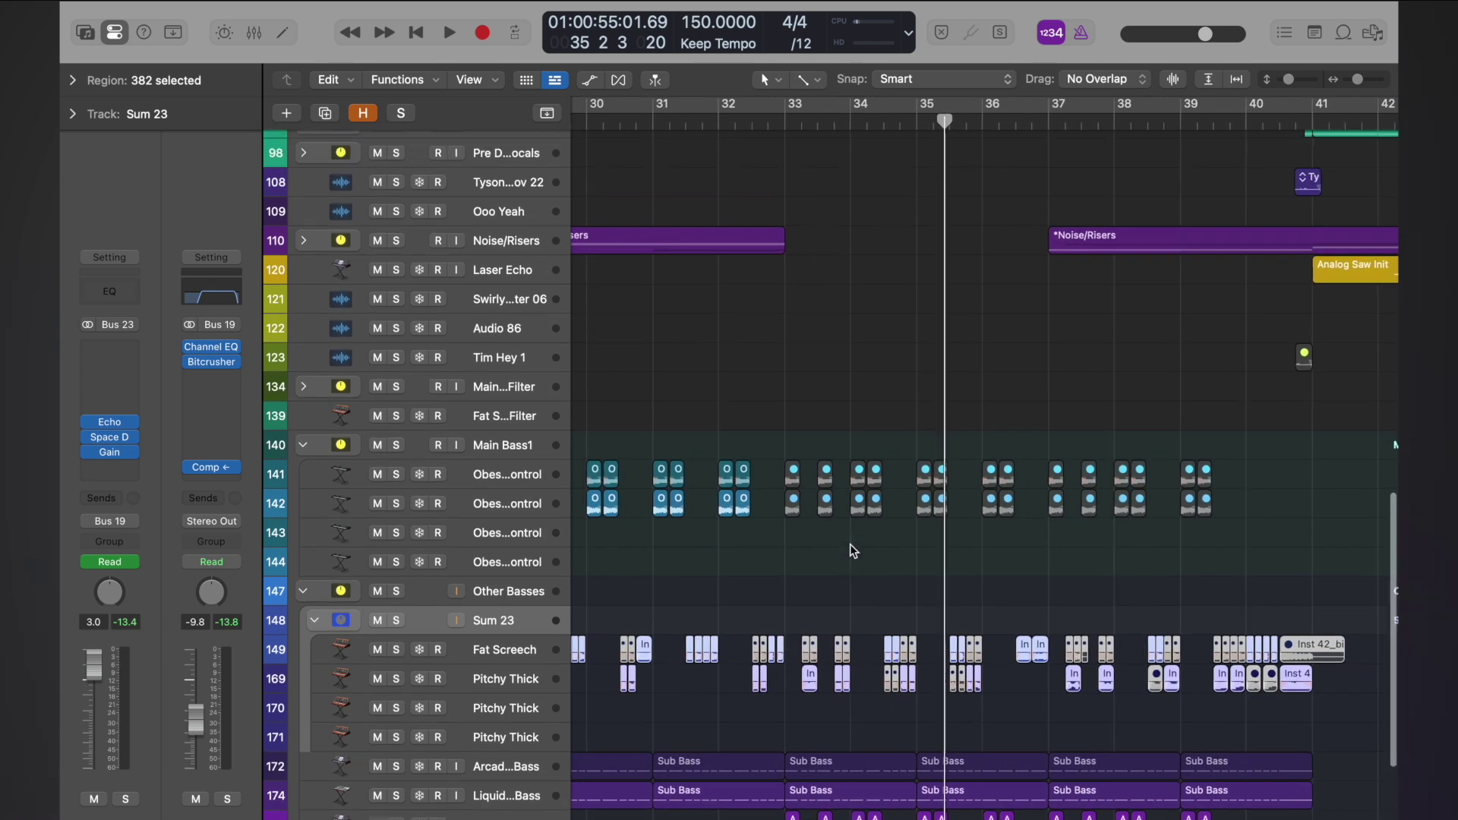
{"action": "scroll", "coordinate": [850, 545], "scroll_direction": "down", "scroll_amount": 2}
{"action": "scroll", "coordinate": [850, 544], "scroll_direction": "left", "scroll_amount": 2}
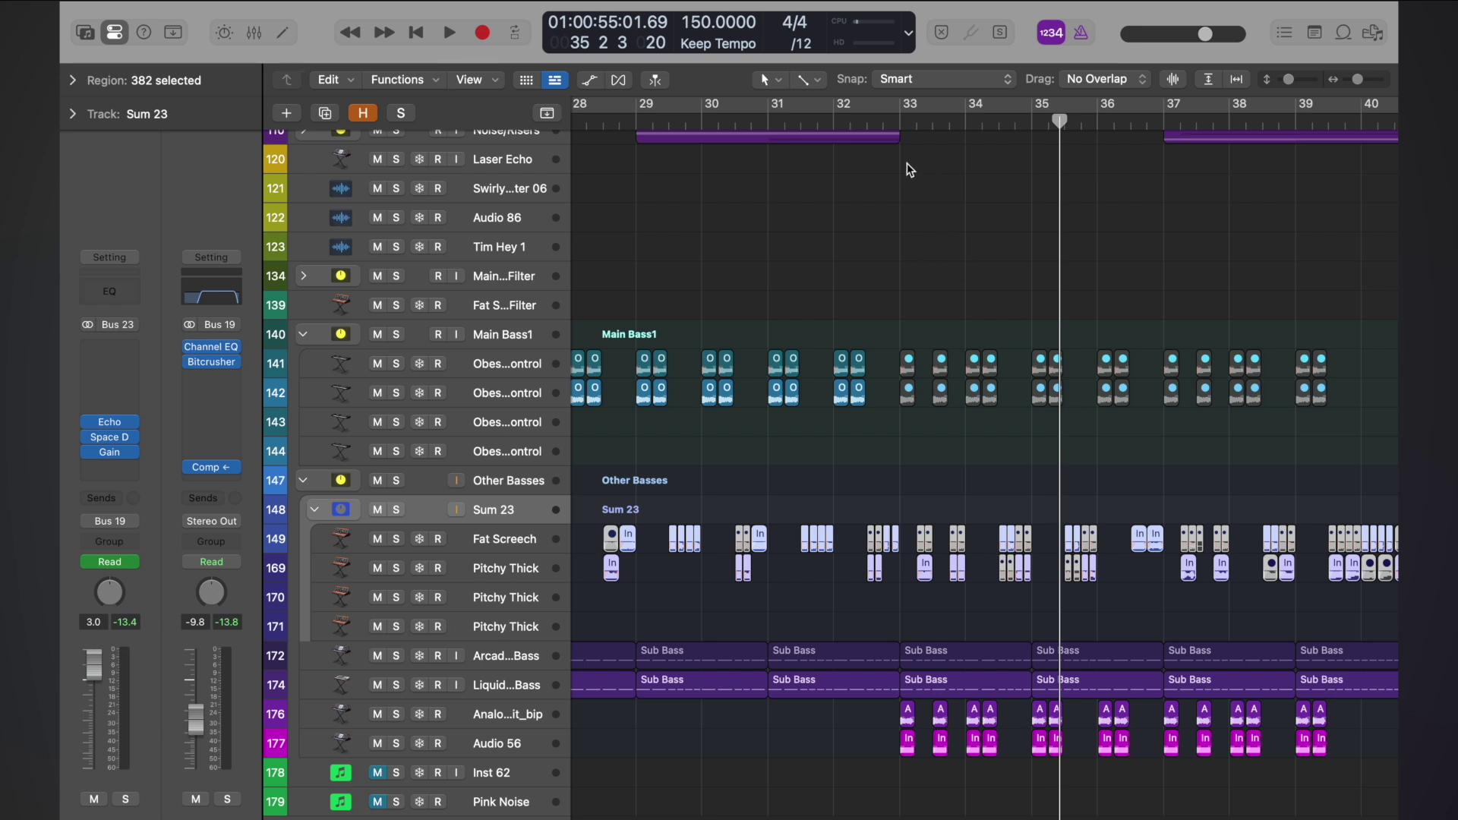
{"action": "double_click", "coordinate": [898, 123]}
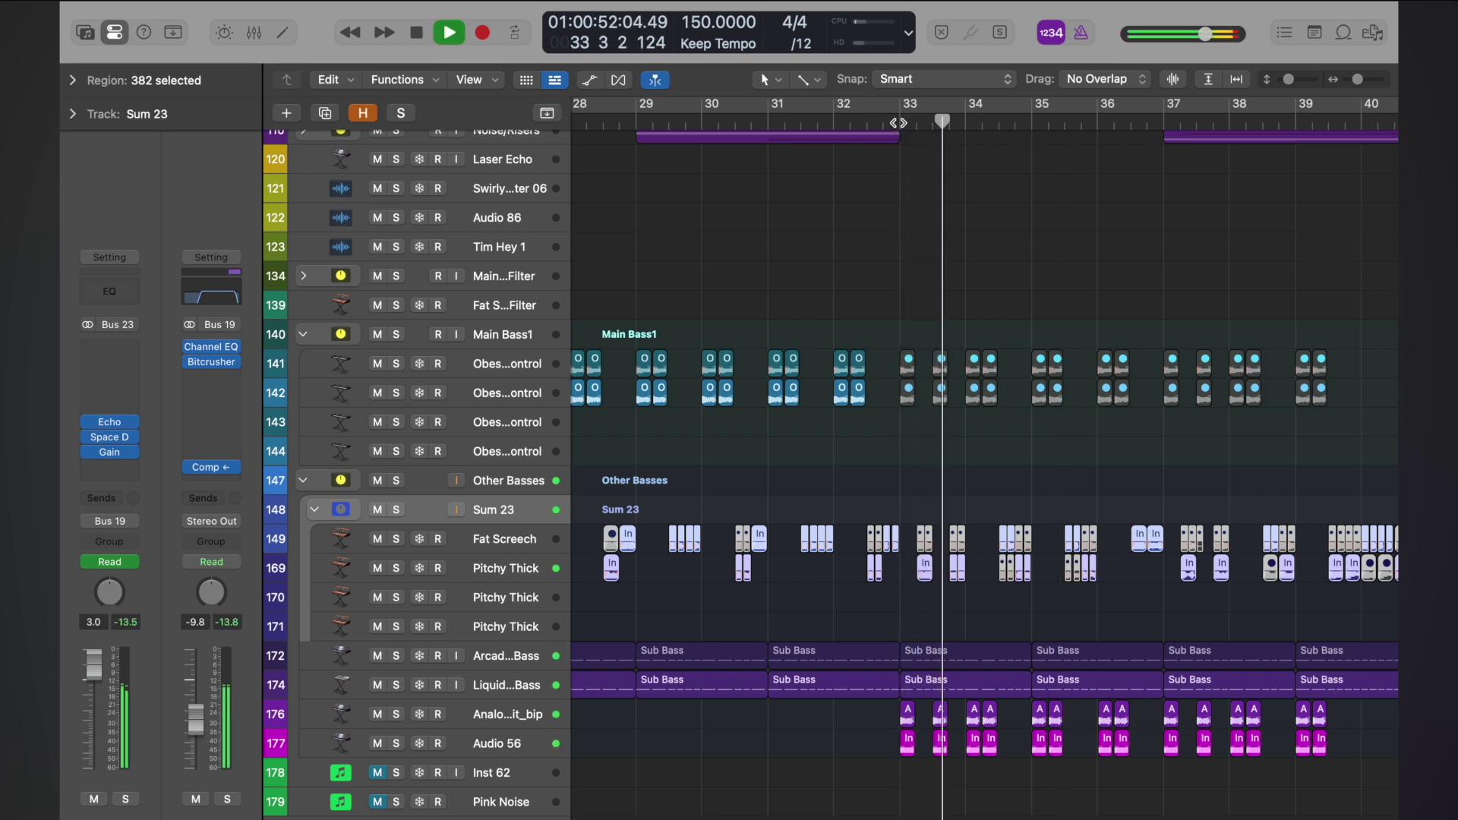
{"action": "key", "text": "space"}
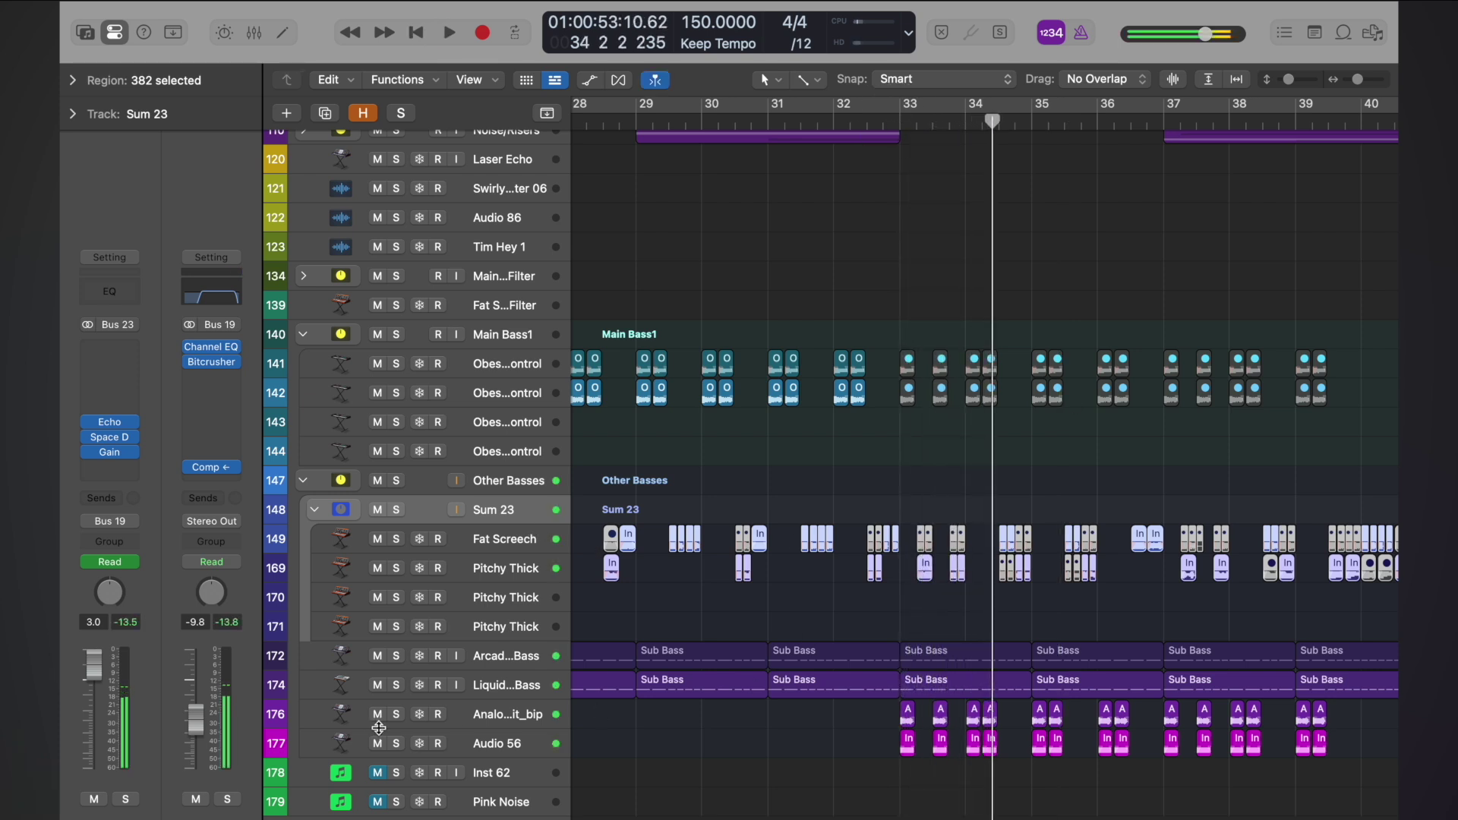
- Solo Analog Saw Init_bip and Audio 56 and play them from bar 33
{"action": "left_click_drag", "start_coordinate": [396, 717], "coordinate": [403, 747]}
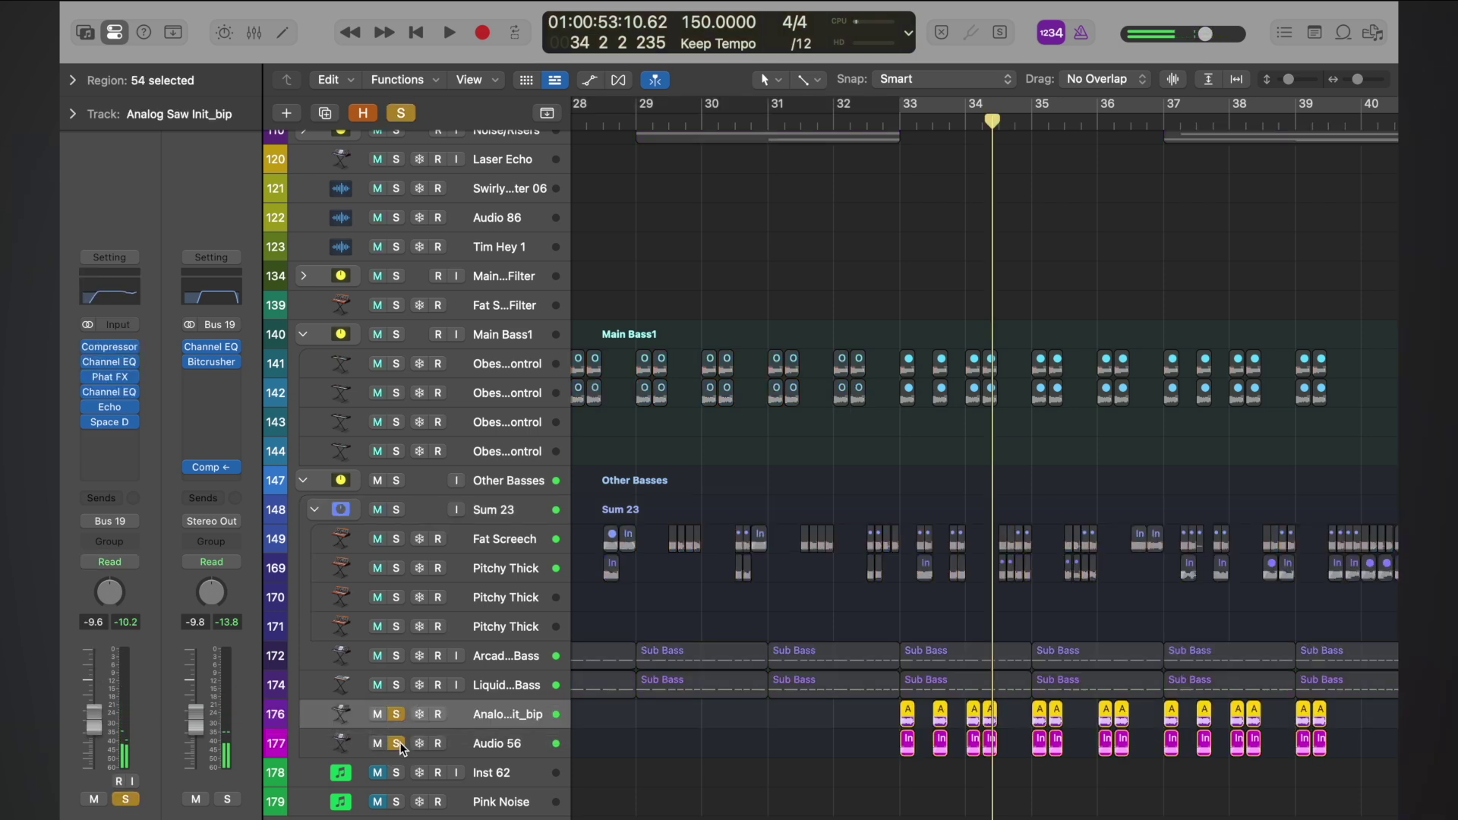
{"action": "double_click", "coordinate": [898, 123]}
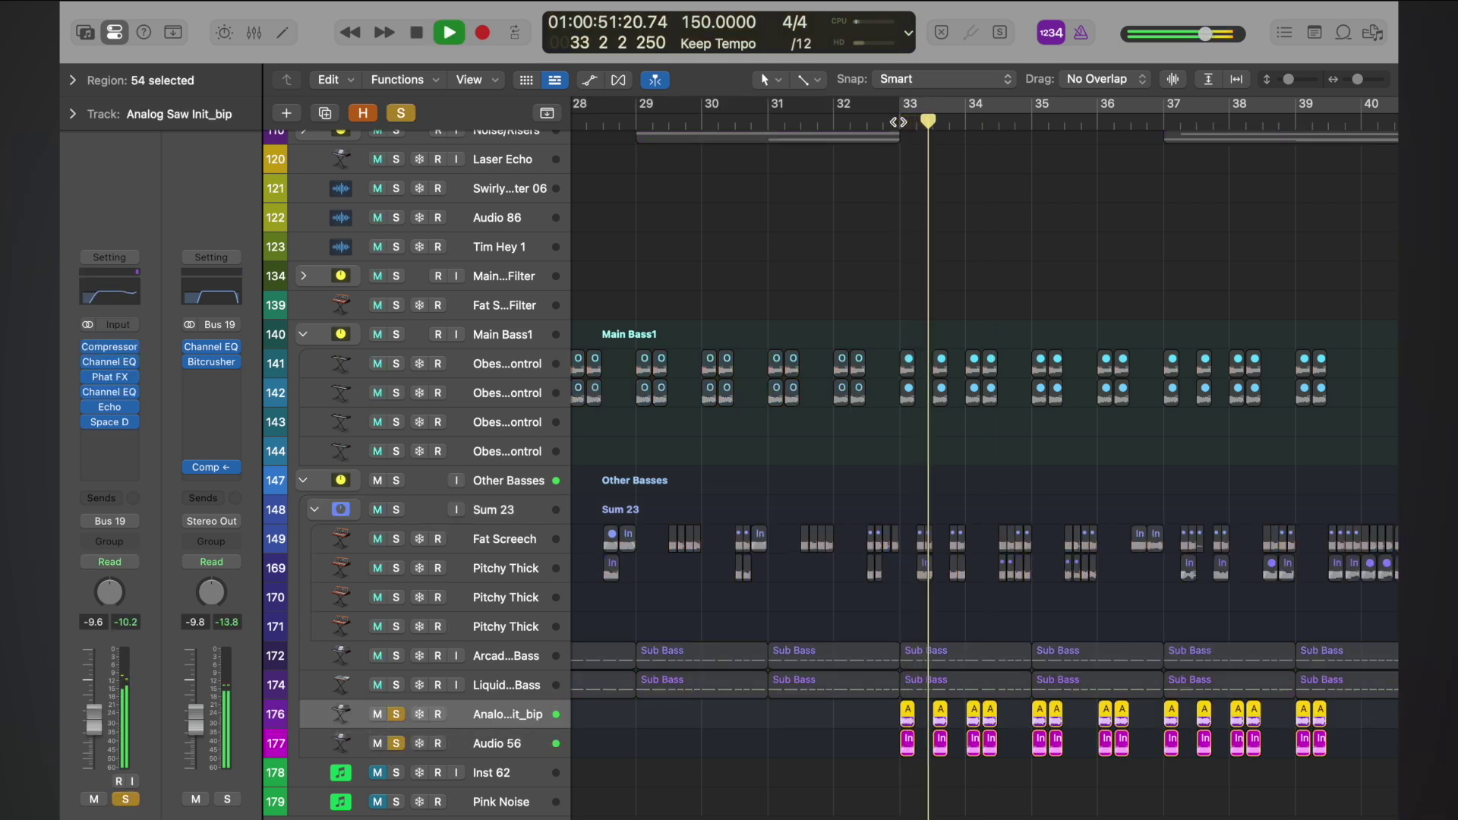
{"action": "key", "text": "space"}
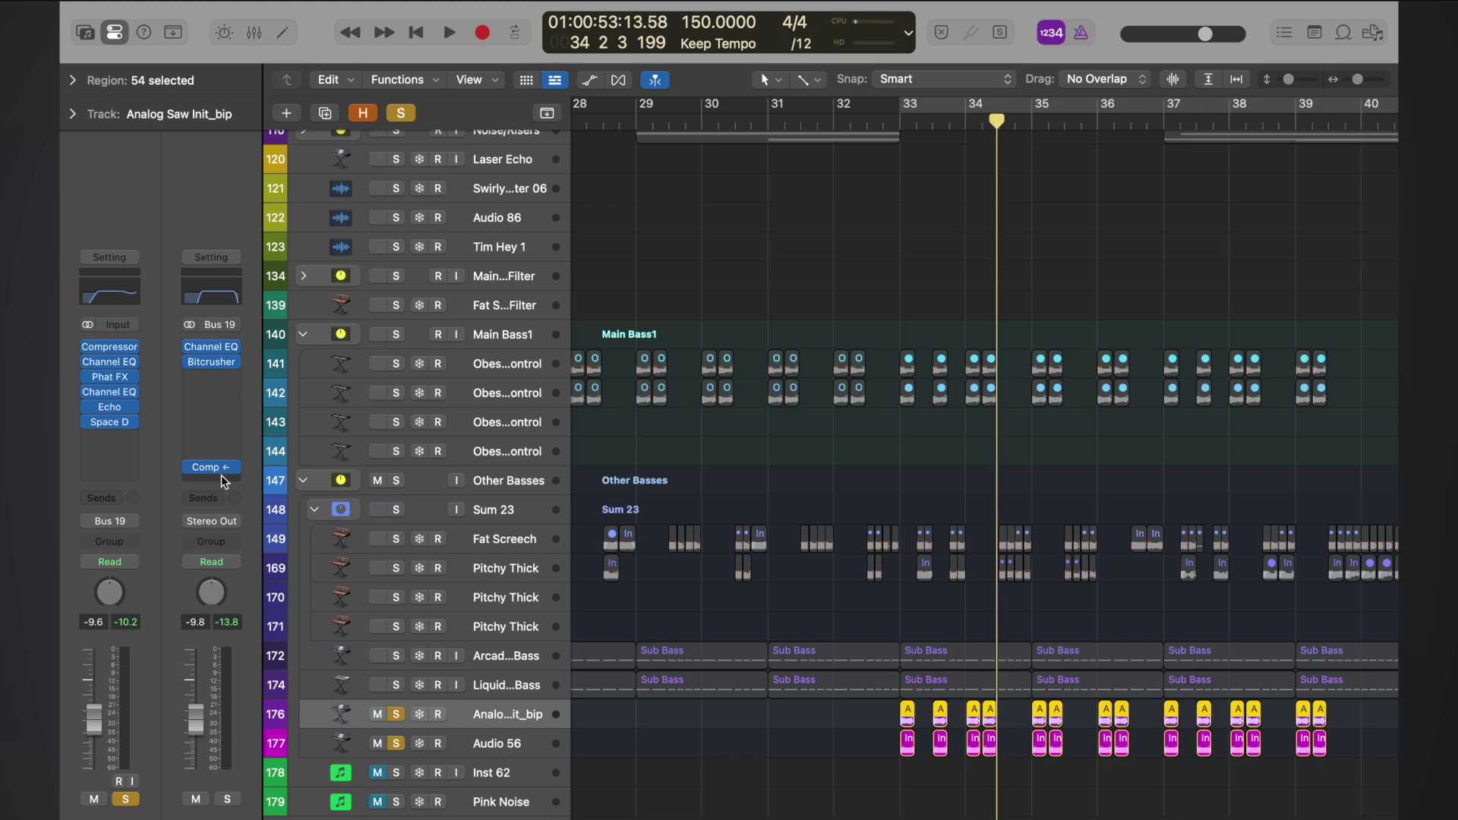
- Look over where the soloed regions occur in the arrangement and inspect the Echo and Space Designer settings on Analog Saw Init_bip
{"action": "mouse_move", "coordinate": [110, 410]}
{"action": "scroll", "coordinate": [718, 751], "scroll_direction": "down", "scroll_amount": 10}
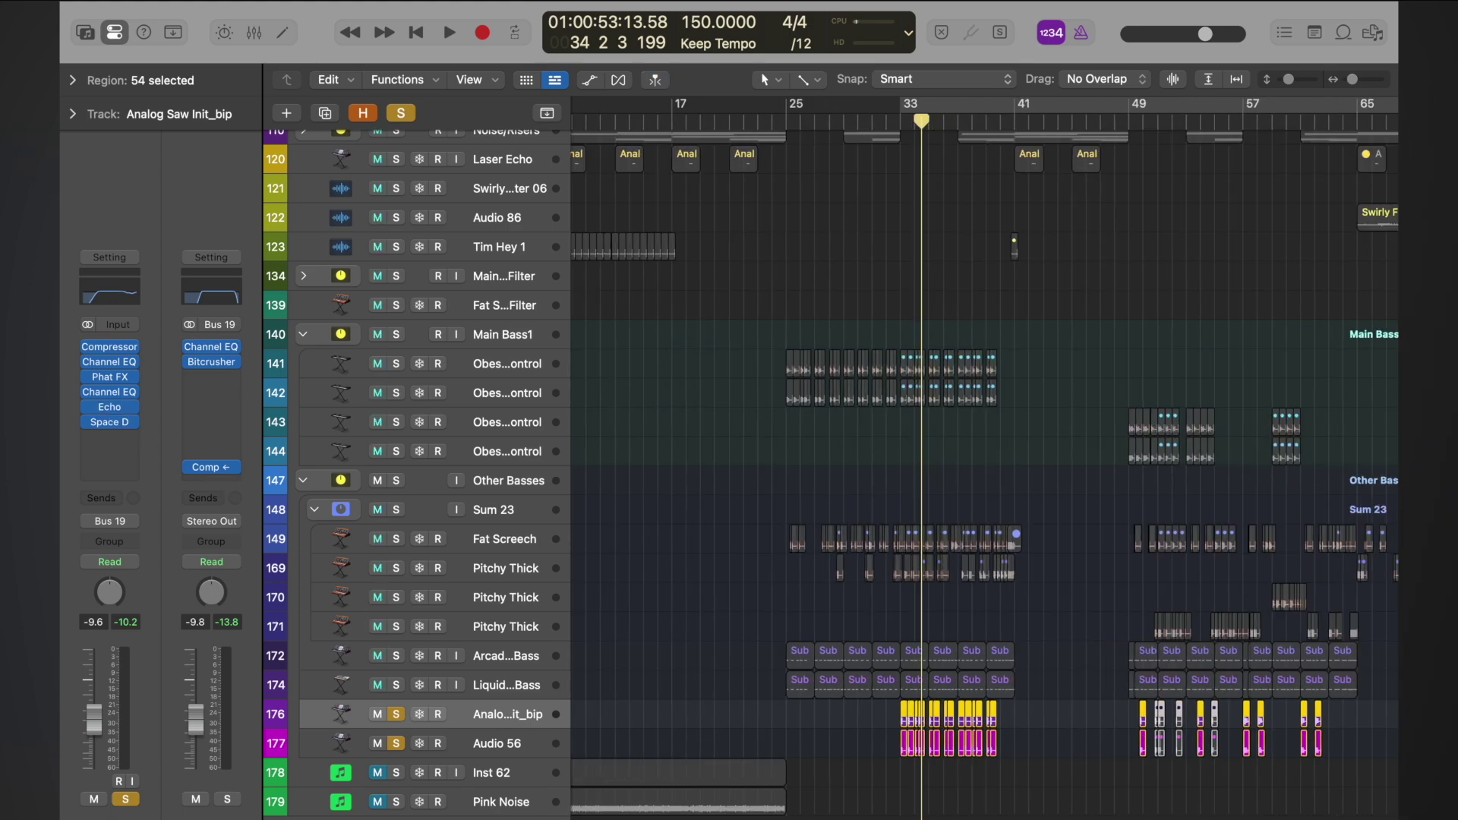
{"action": "scroll", "coordinate": [721, 751], "scroll_direction": "down", "scroll_amount": 3}
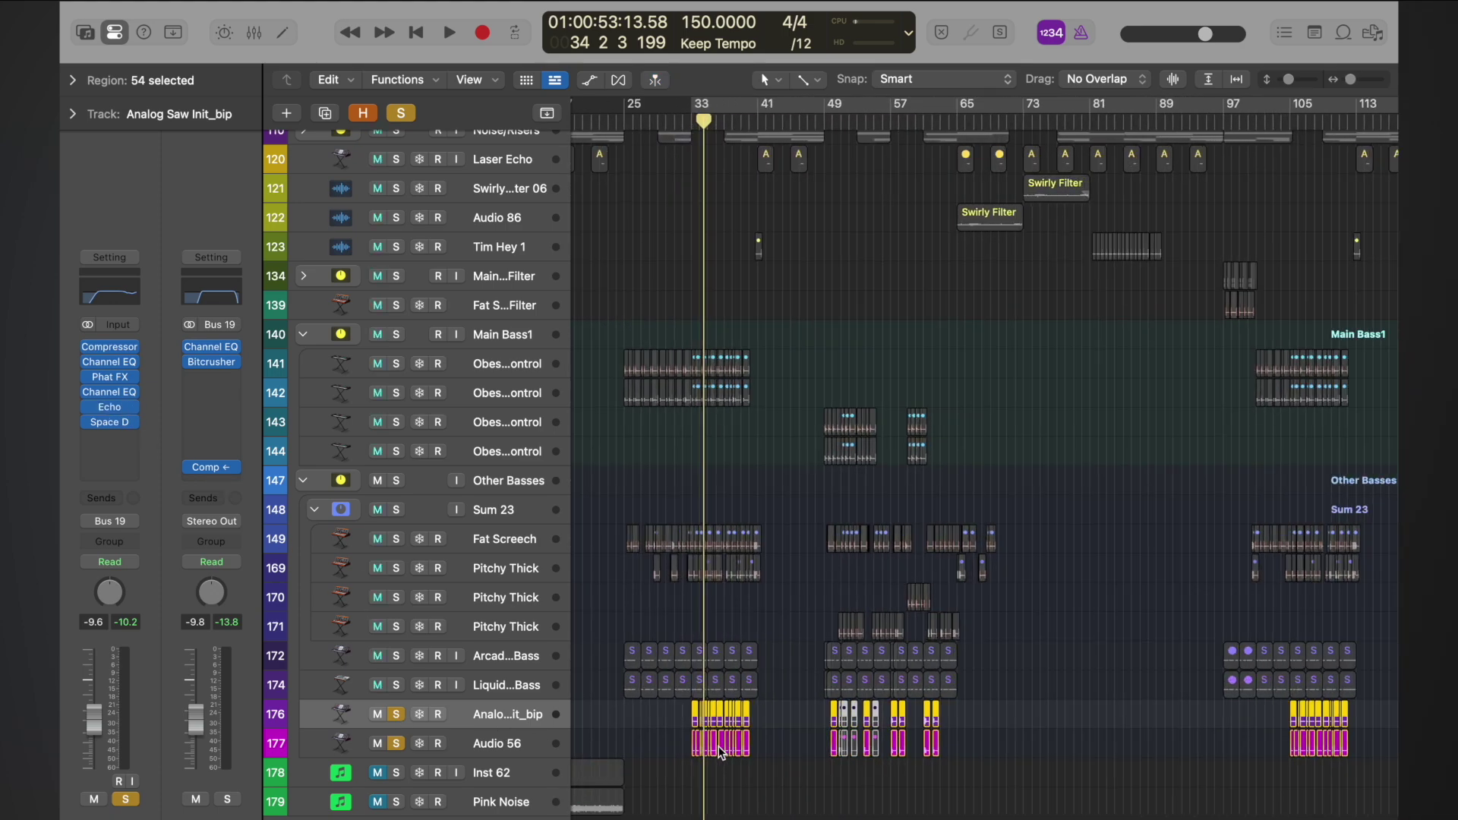
{"action": "scroll", "coordinate": [720, 750], "scroll_direction": "up", "scroll_amount": 1}
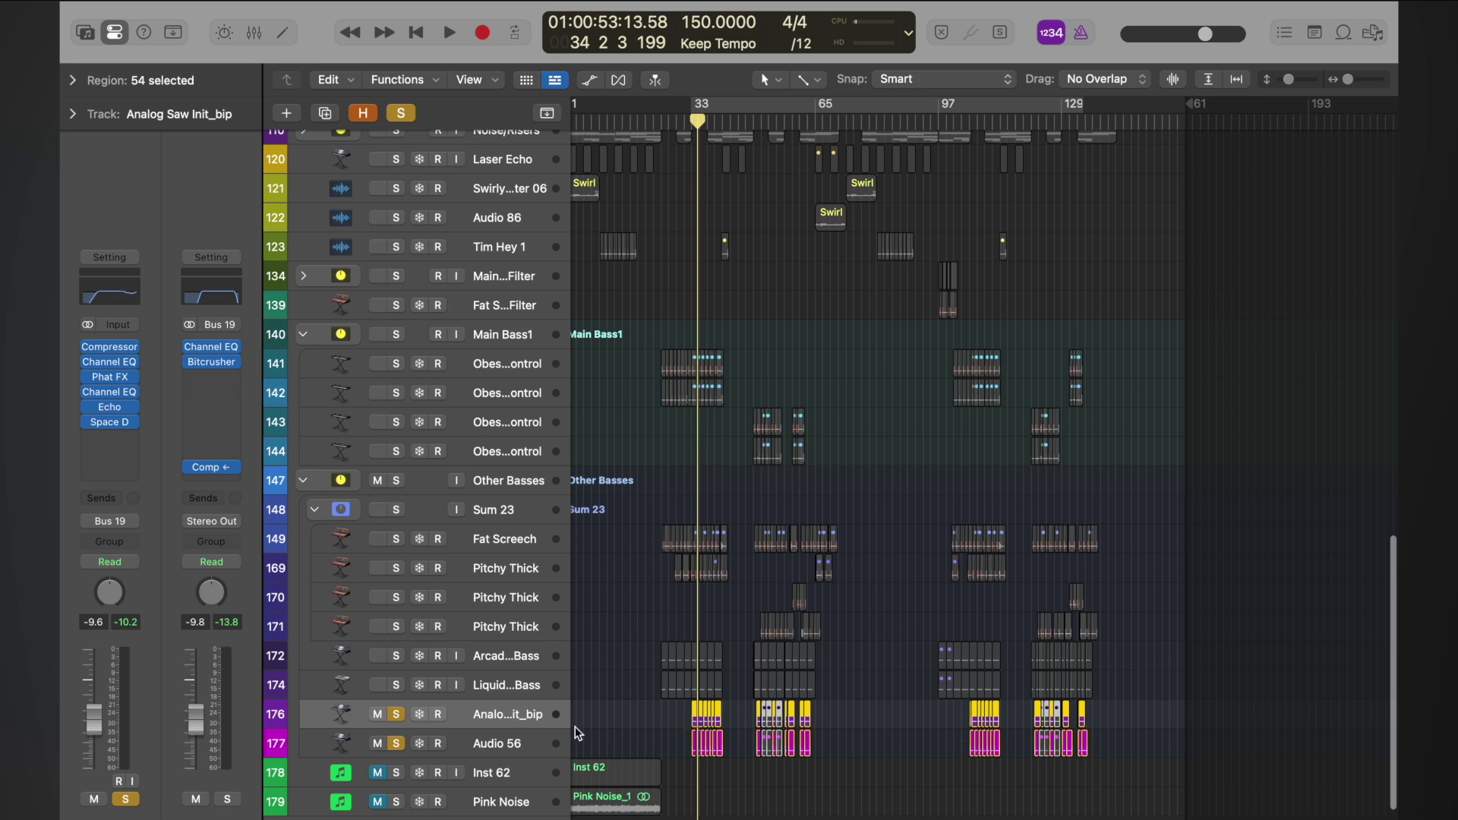
{"action": "left_click", "coordinate": [110, 407]}
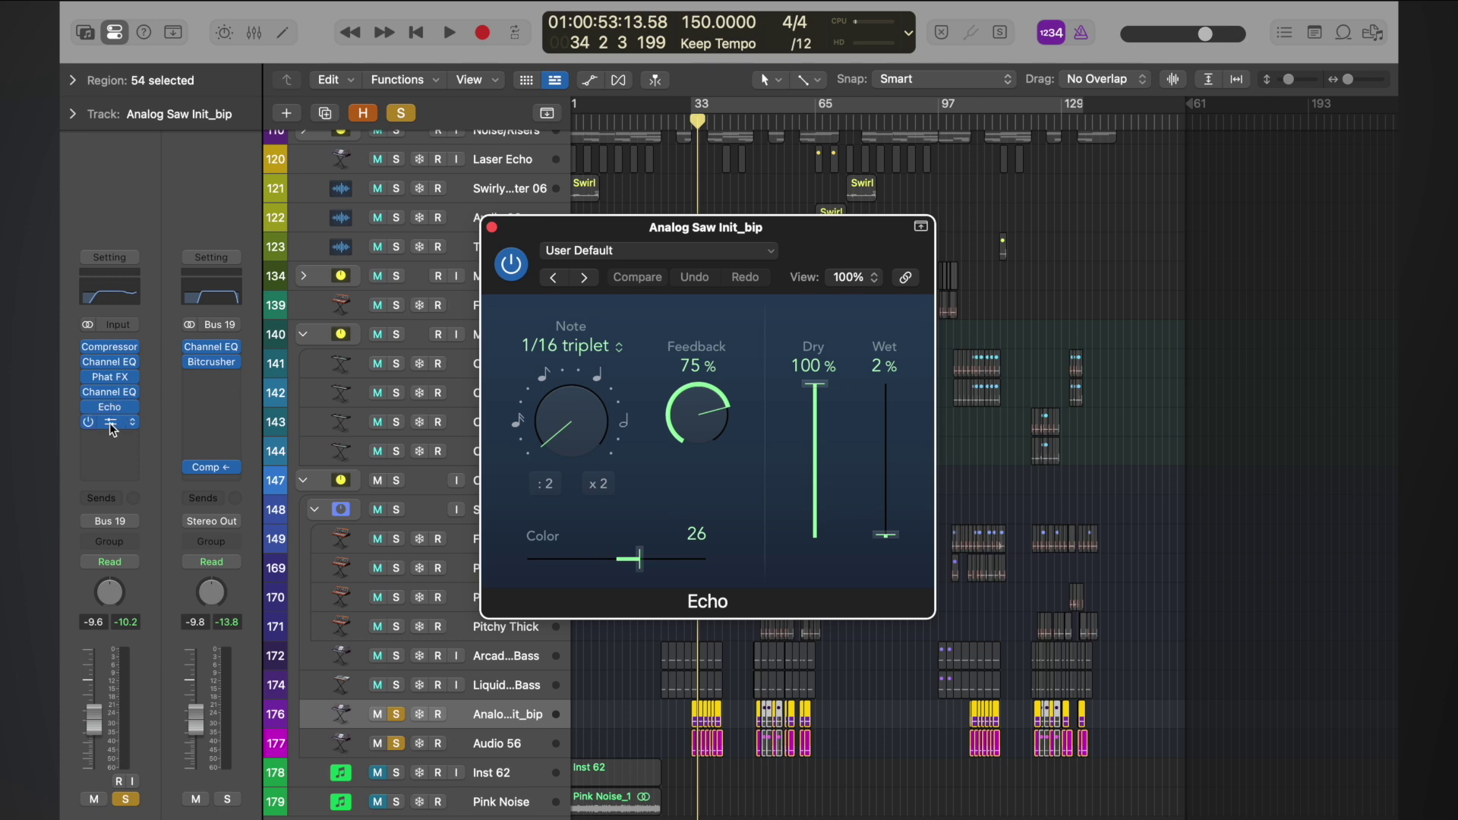
{"action": "left_click", "coordinate": [110, 423]}
{"action": "left_click", "coordinate": [491, 145]}
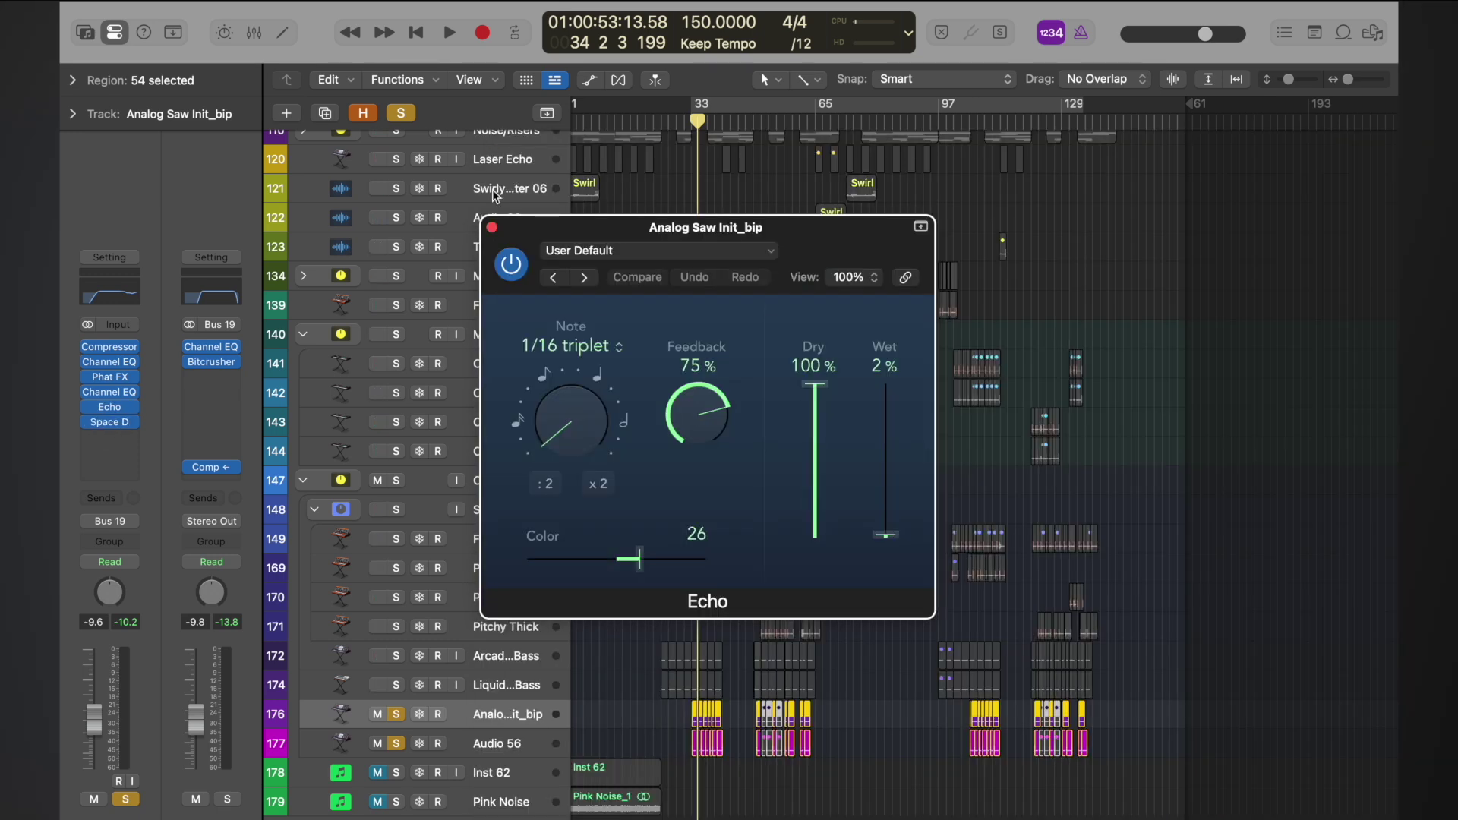
{"action": "left_click", "coordinate": [491, 228]}
- Inspect the Echo and Space Designer settings on Audio 56 to compare them with Analog Saw Init_bip
{"action": "left_click", "coordinate": [498, 740]}
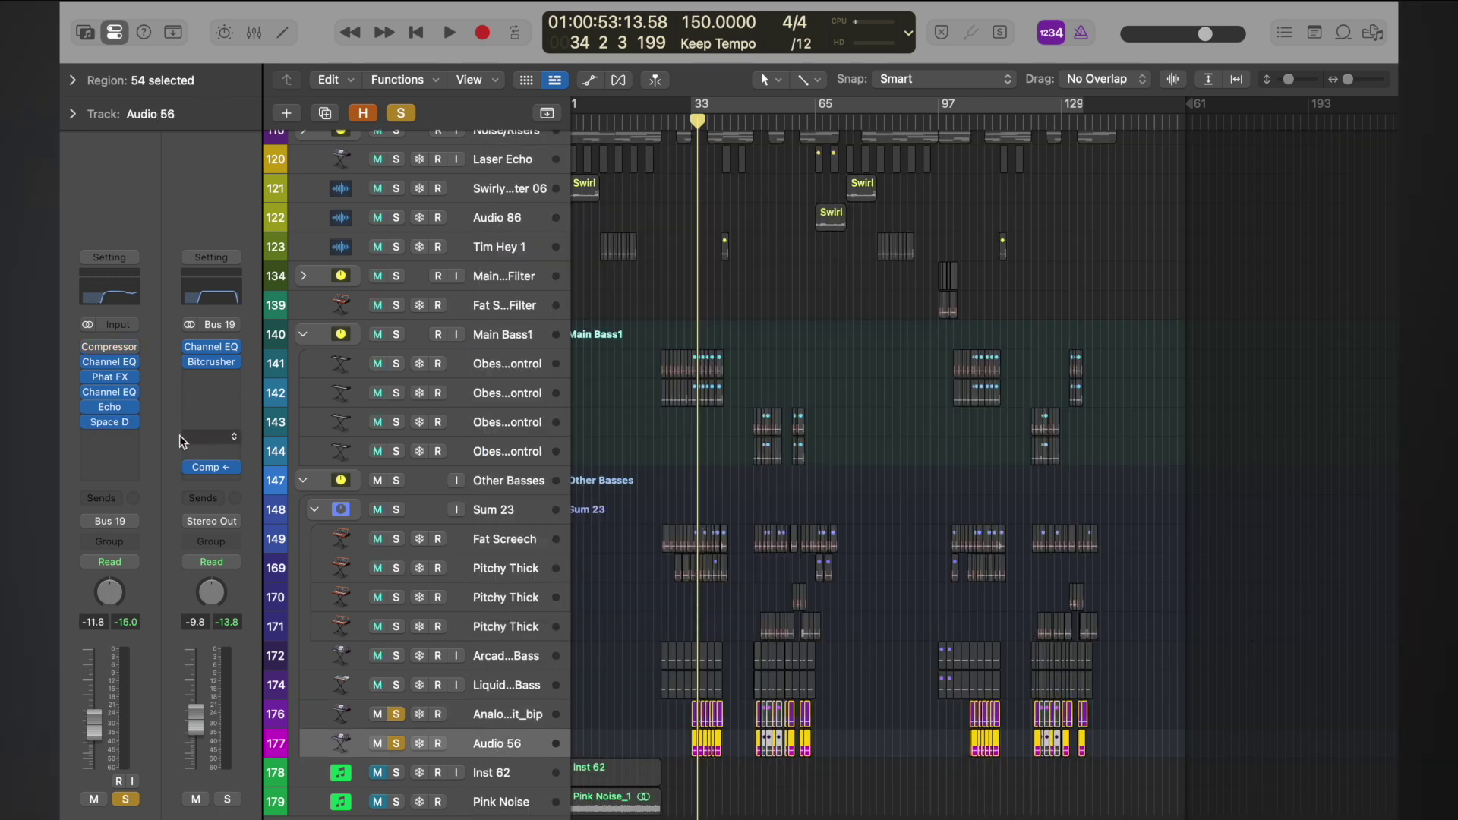
{"action": "left_click", "coordinate": [111, 408]}
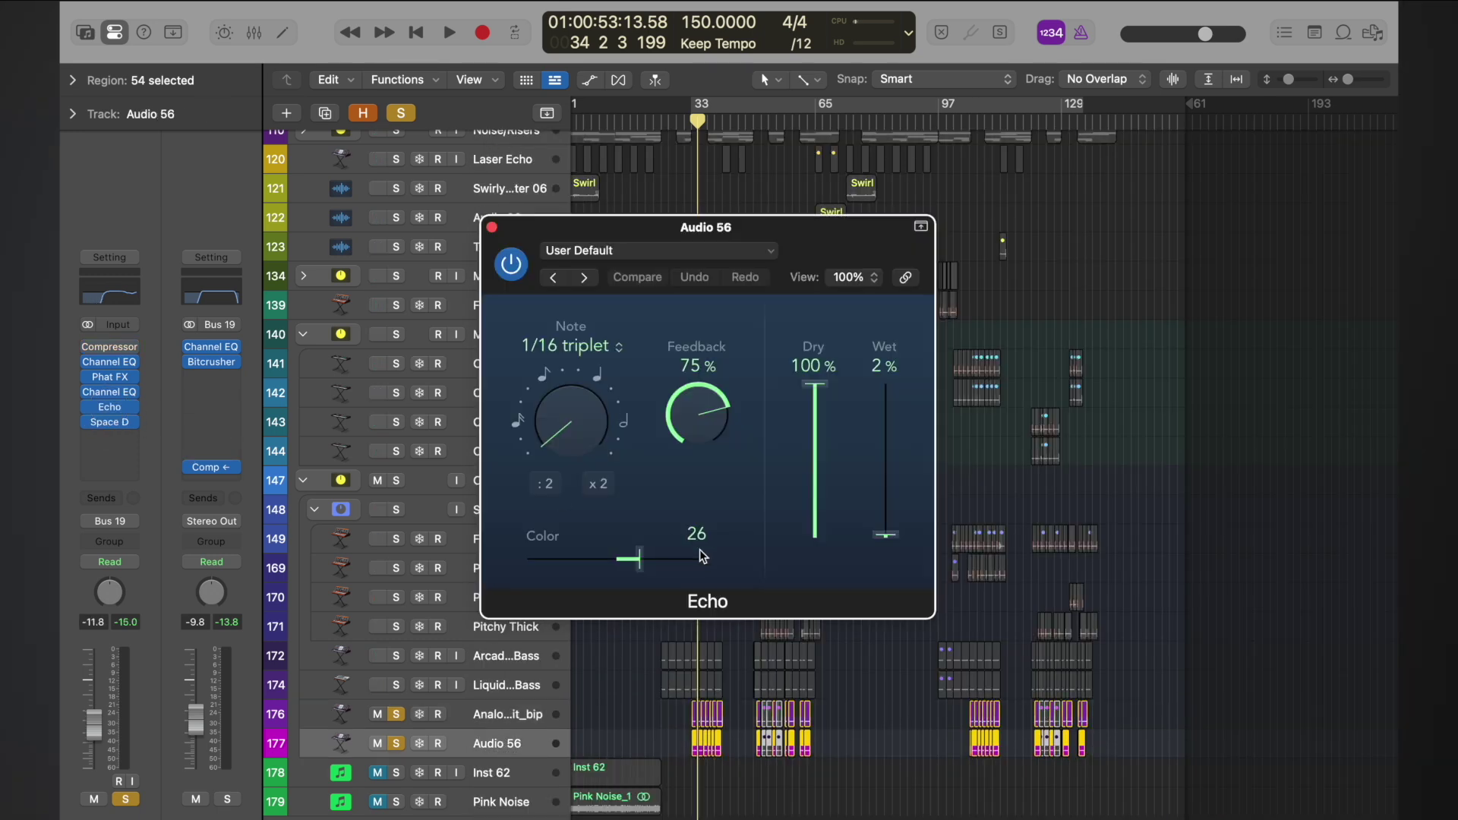
{"action": "left_click", "coordinate": [491, 227]}
{"action": "left_click", "coordinate": [110, 421]}
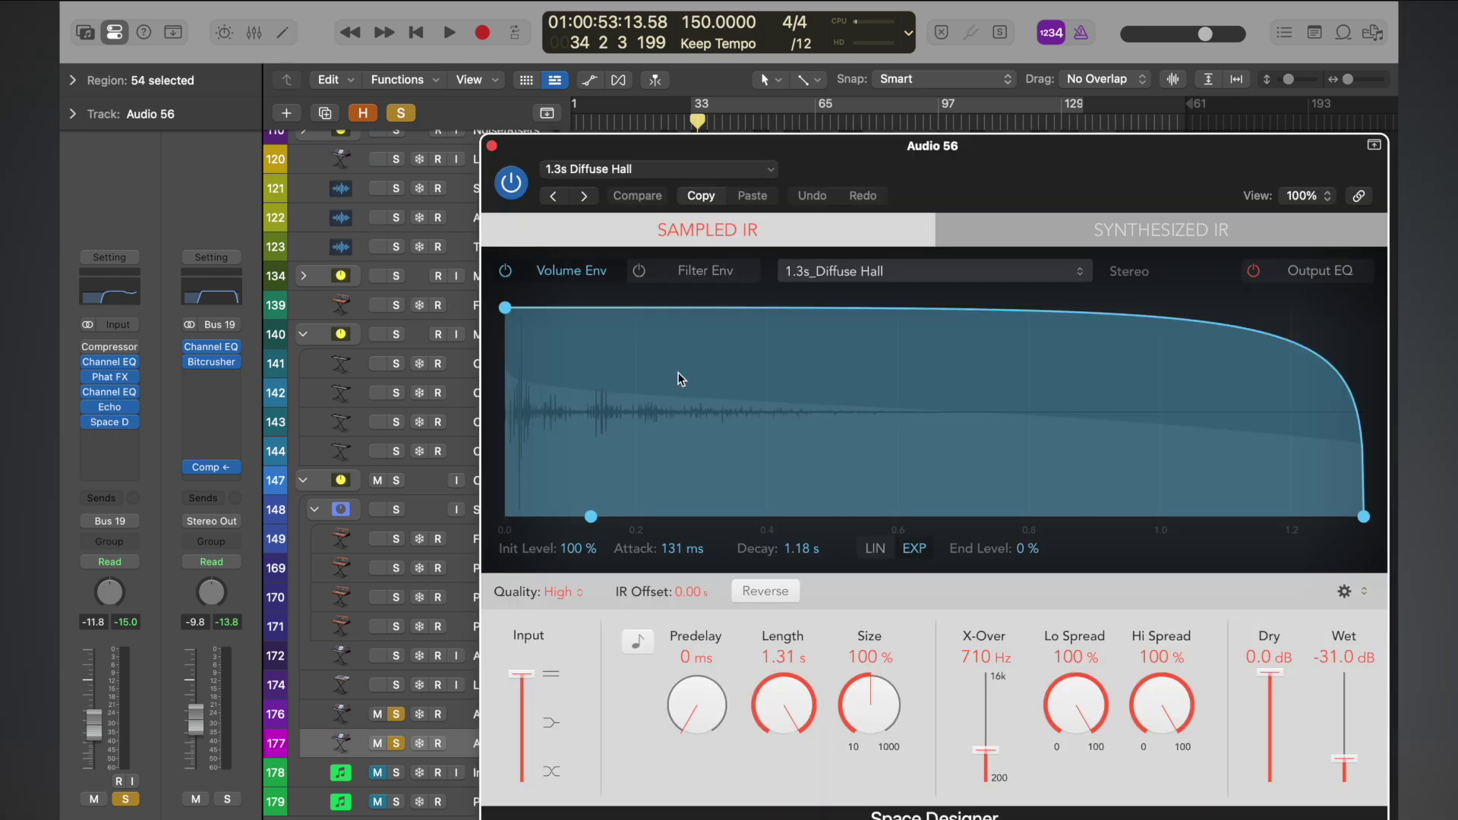
{"action": "left_click", "coordinate": [491, 145]}
- Group the Analog Saw Init_bip and Audio 56 tracks into a summing stack inside Other Basses
{"action": "left_click", "coordinate": [491, 718], "text": "shift"}
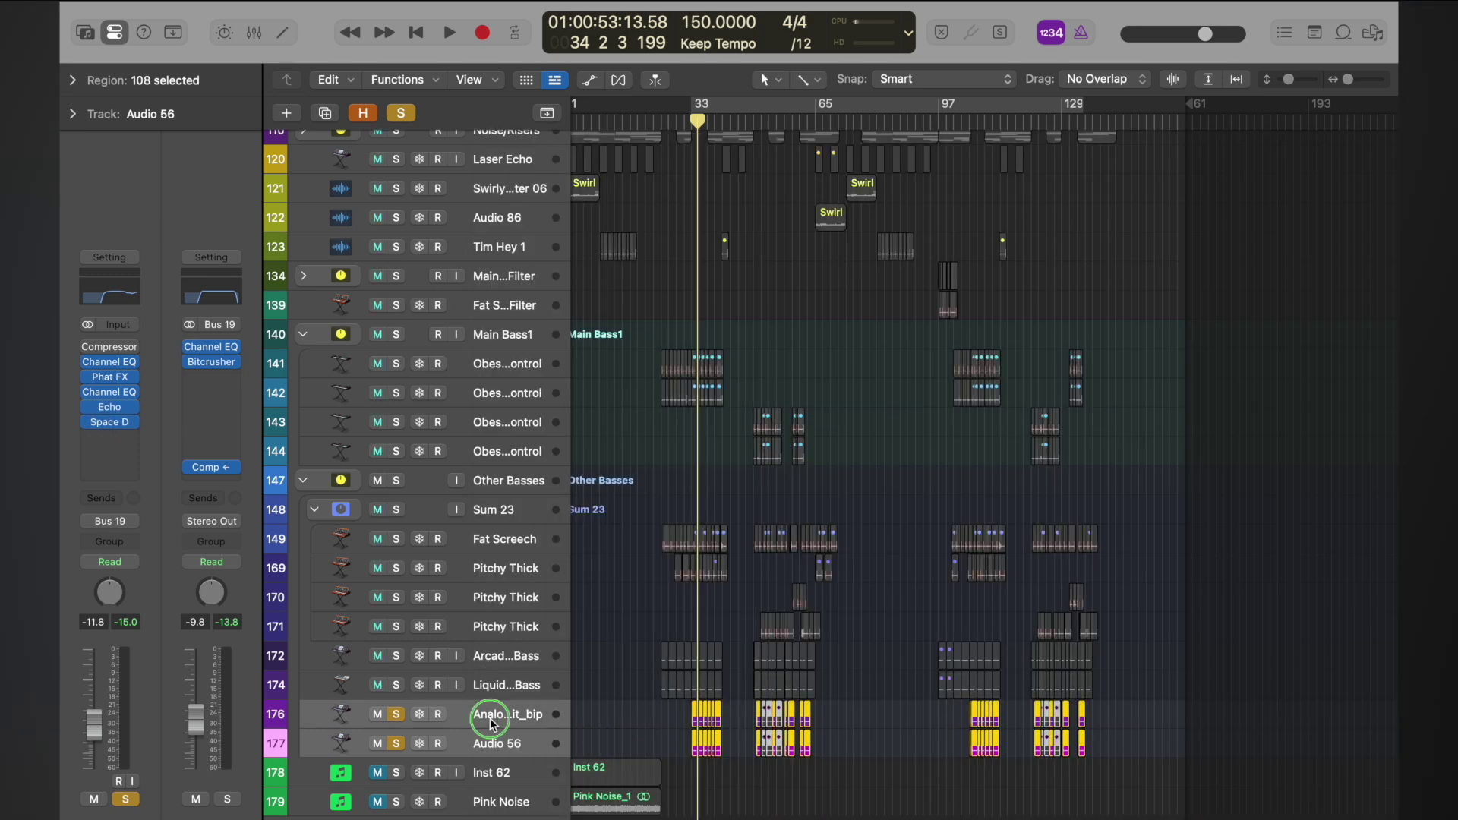
{"action": "right_click", "coordinate": [491, 721]}
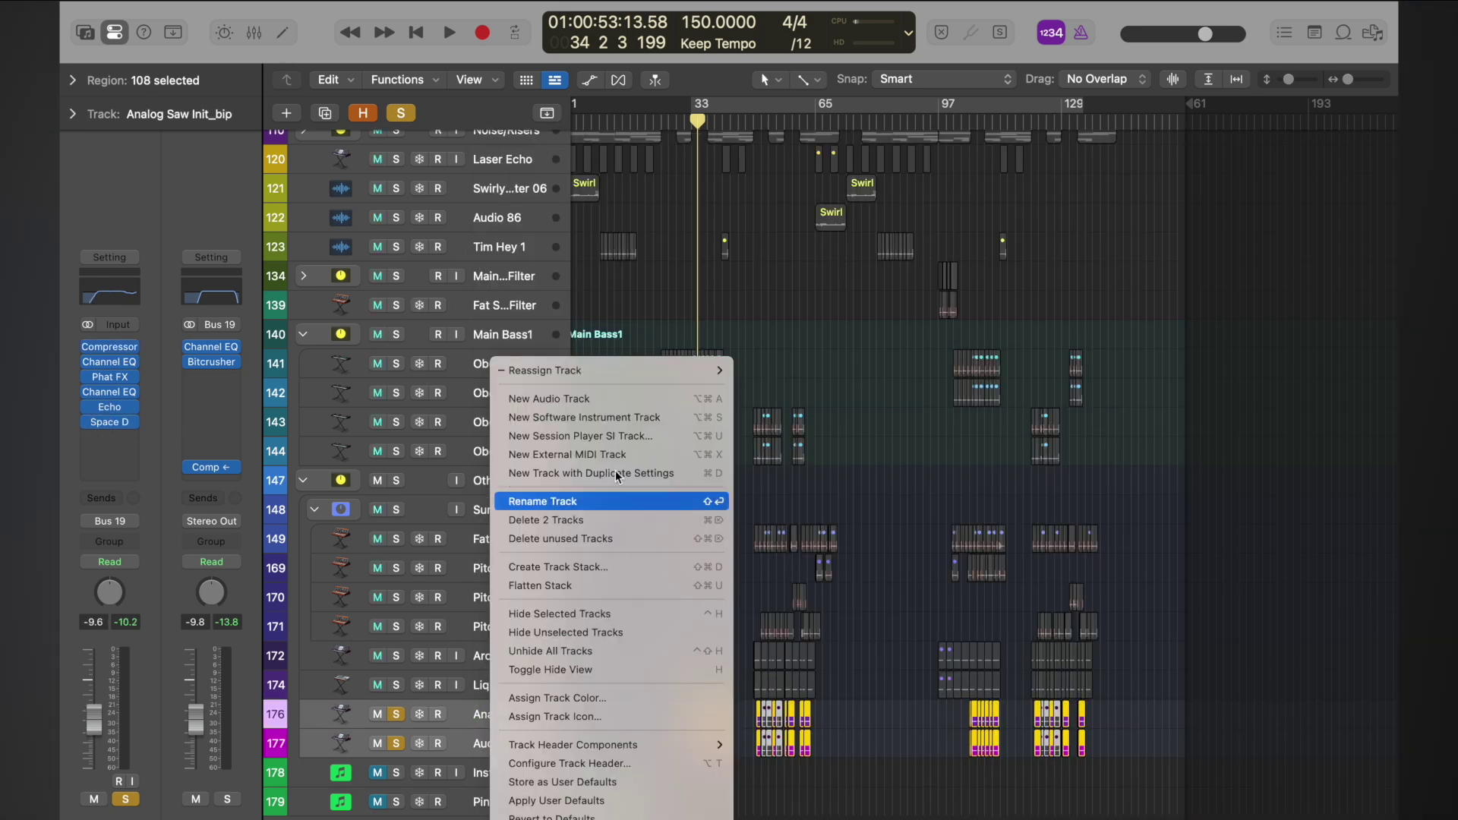
{"action": "left_click", "coordinate": [594, 569]}
{"action": "left_click", "coordinate": [883, 503]}
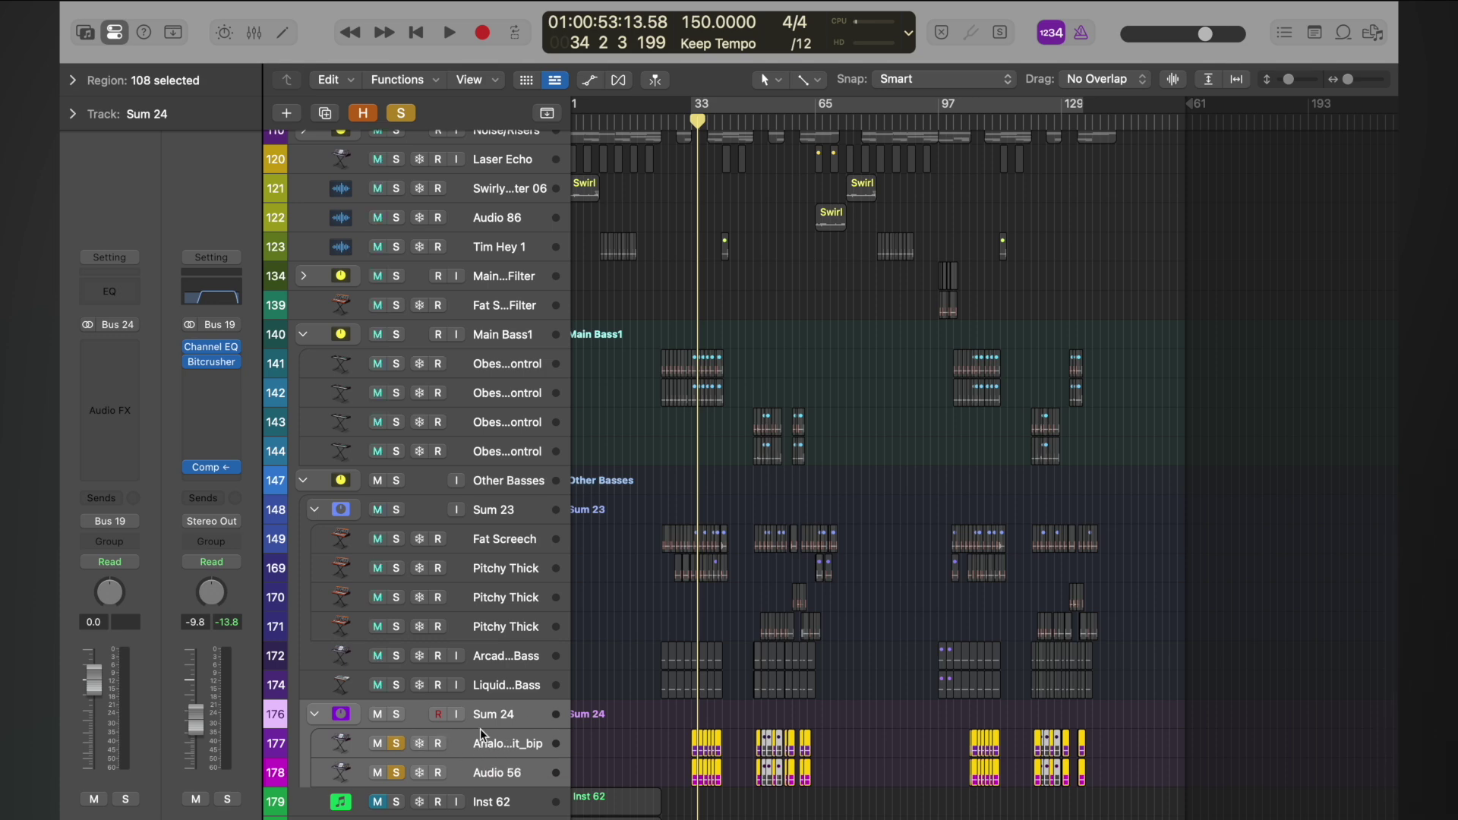
- Solo the Sum 24 stack and unsolo its two member tracks
{"action": "key", "text": "z"}
{"action": "scroll", "coordinate": [463, 727], "scroll_direction": "left", "scroll_amount": 3}
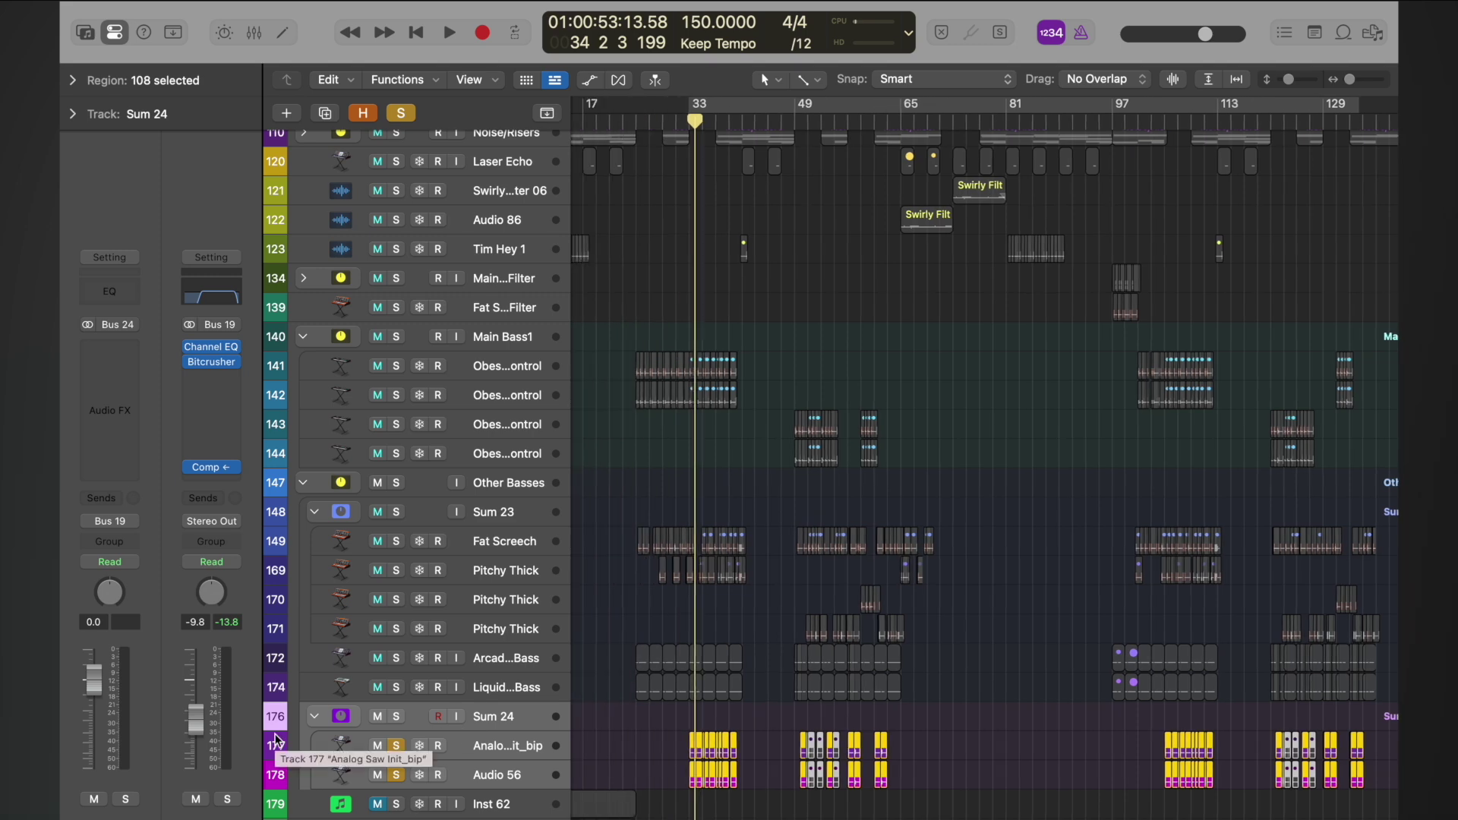
{"action": "left_click", "coordinate": [395, 716]}
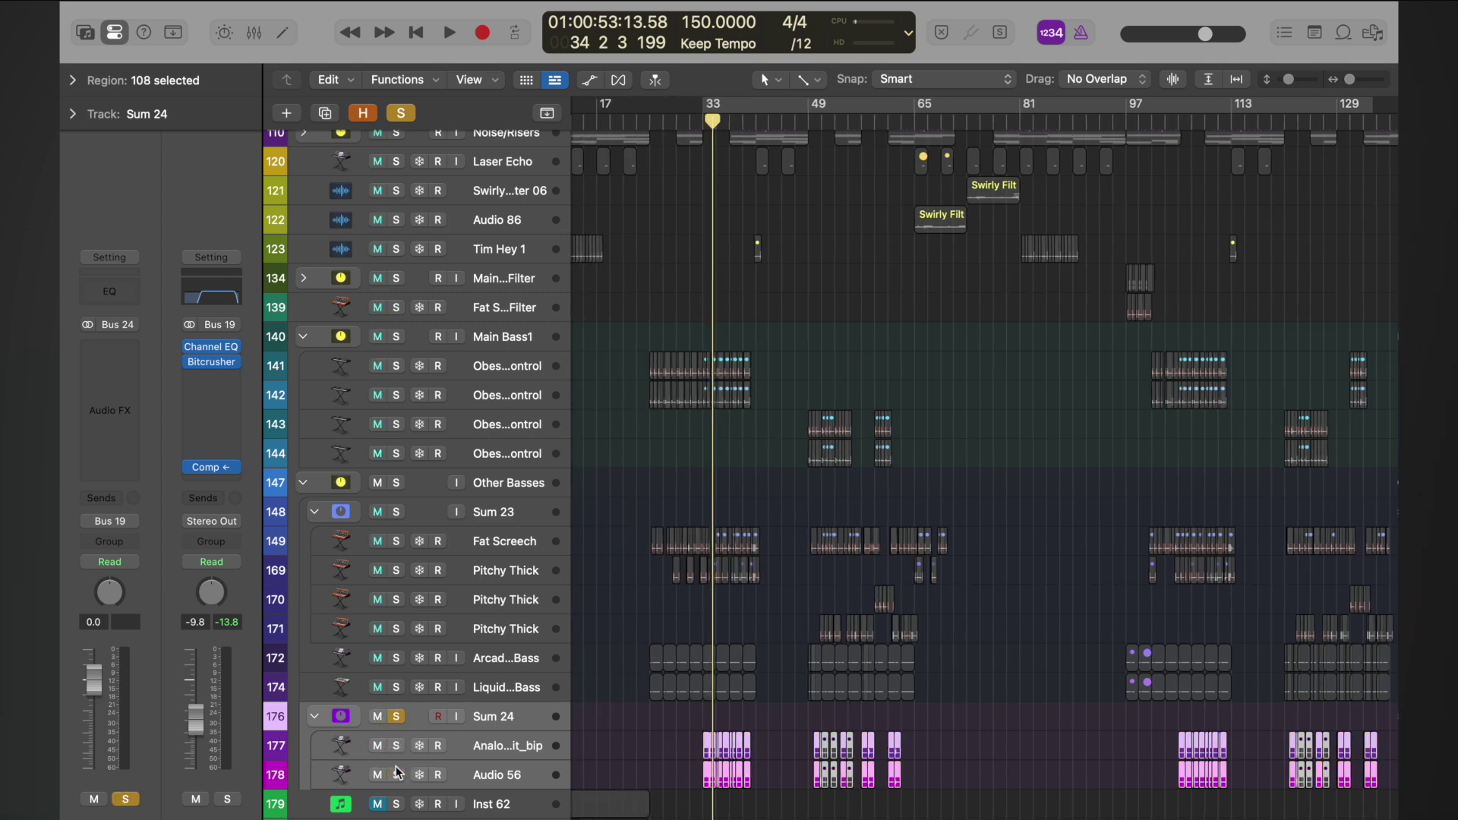
{"action": "scroll", "coordinate": [775, 745], "scroll_direction": "up", "scroll_amount": 3}
- Show the mixer, move Echo and Space Designer from Analog Saw Init_bip to Sum 24, and bypass both effects on Audio 56
{"action": "left_click", "coordinate": [497, 717]}
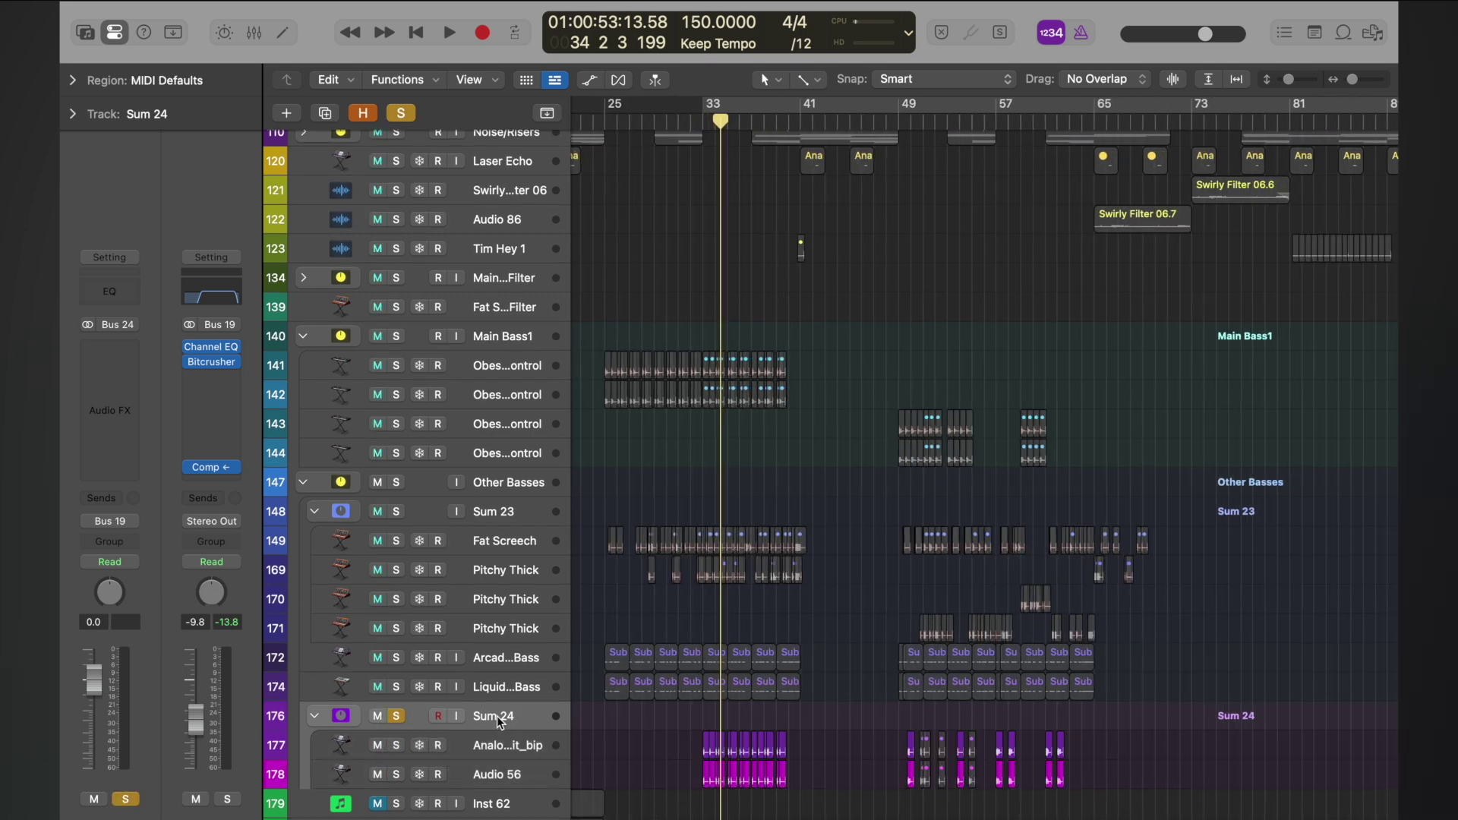
{"action": "key", "text": "x"}
{"action": "scroll", "coordinate": [841, 605], "scroll_direction": "right", "scroll_amount": 5}
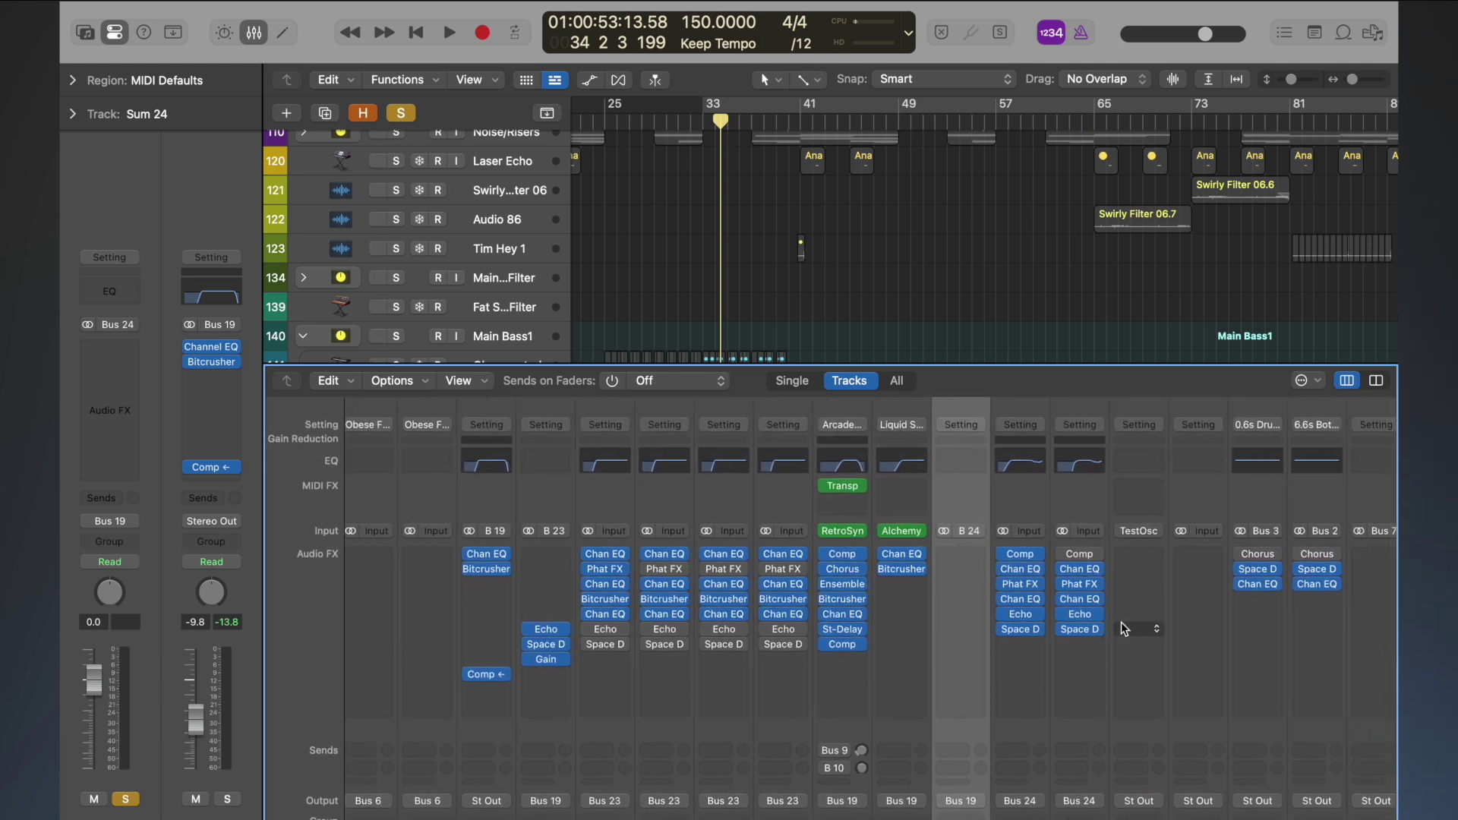
{"action": "left_click_drag", "start_coordinate": [1020, 614], "coordinate": [966, 634]}
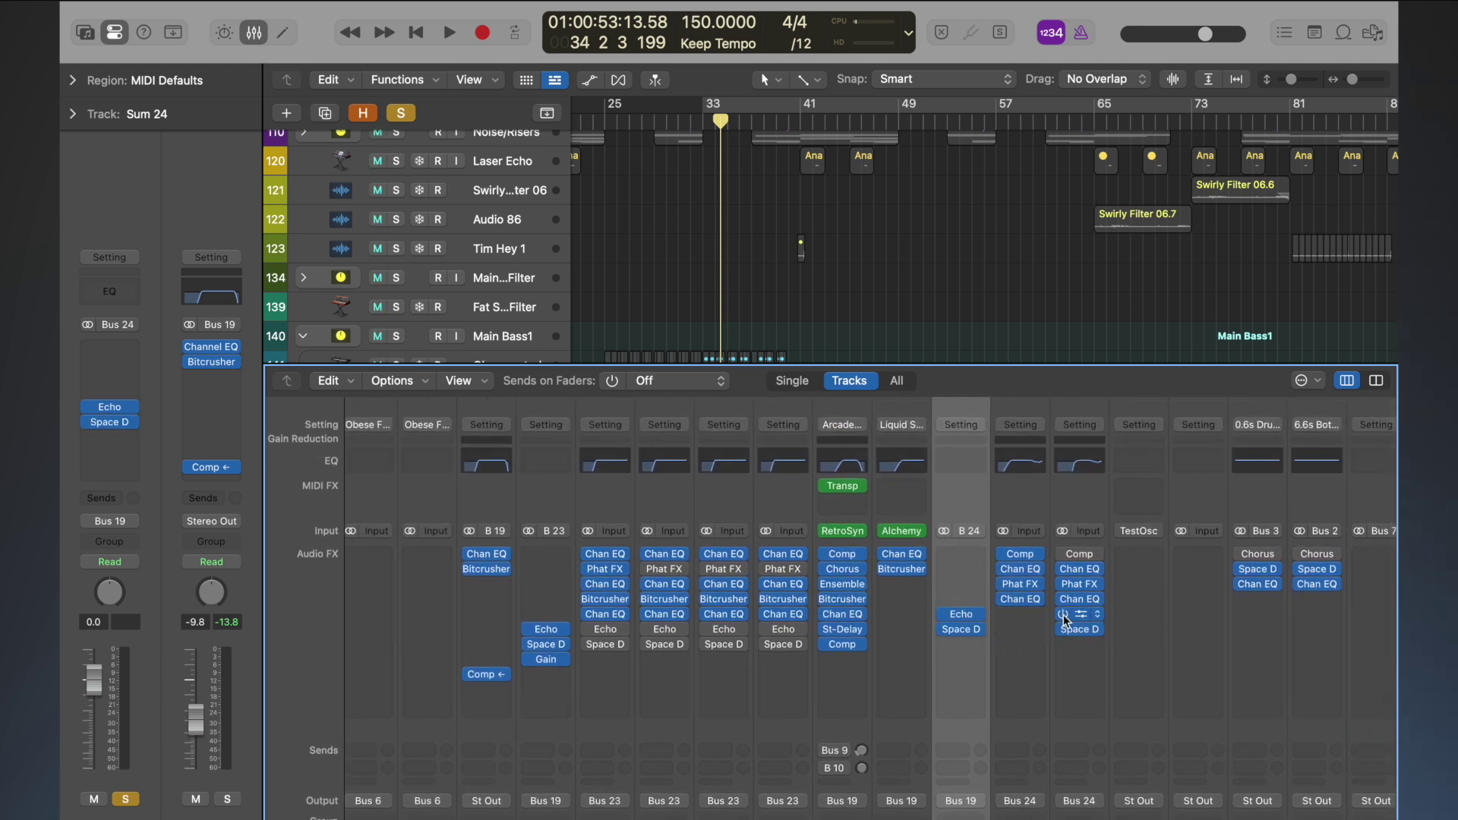
{"action": "left_click_drag", "start_coordinate": [1062, 614], "coordinate": [1062, 624]}
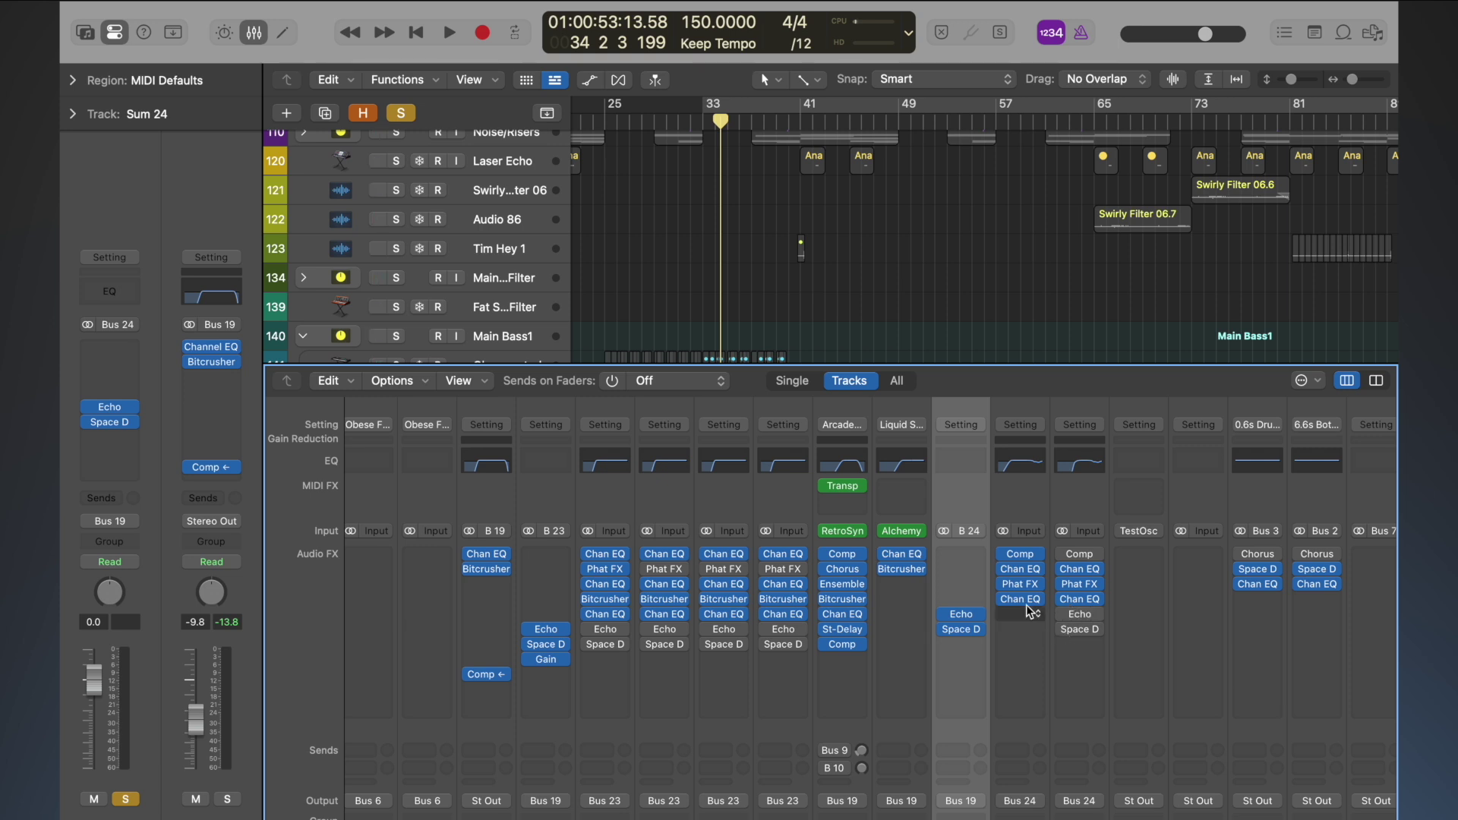
- Set the Wet level of Sum 24's Echo to 5%
{"action": "left_click", "coordinate": [960, 619]}
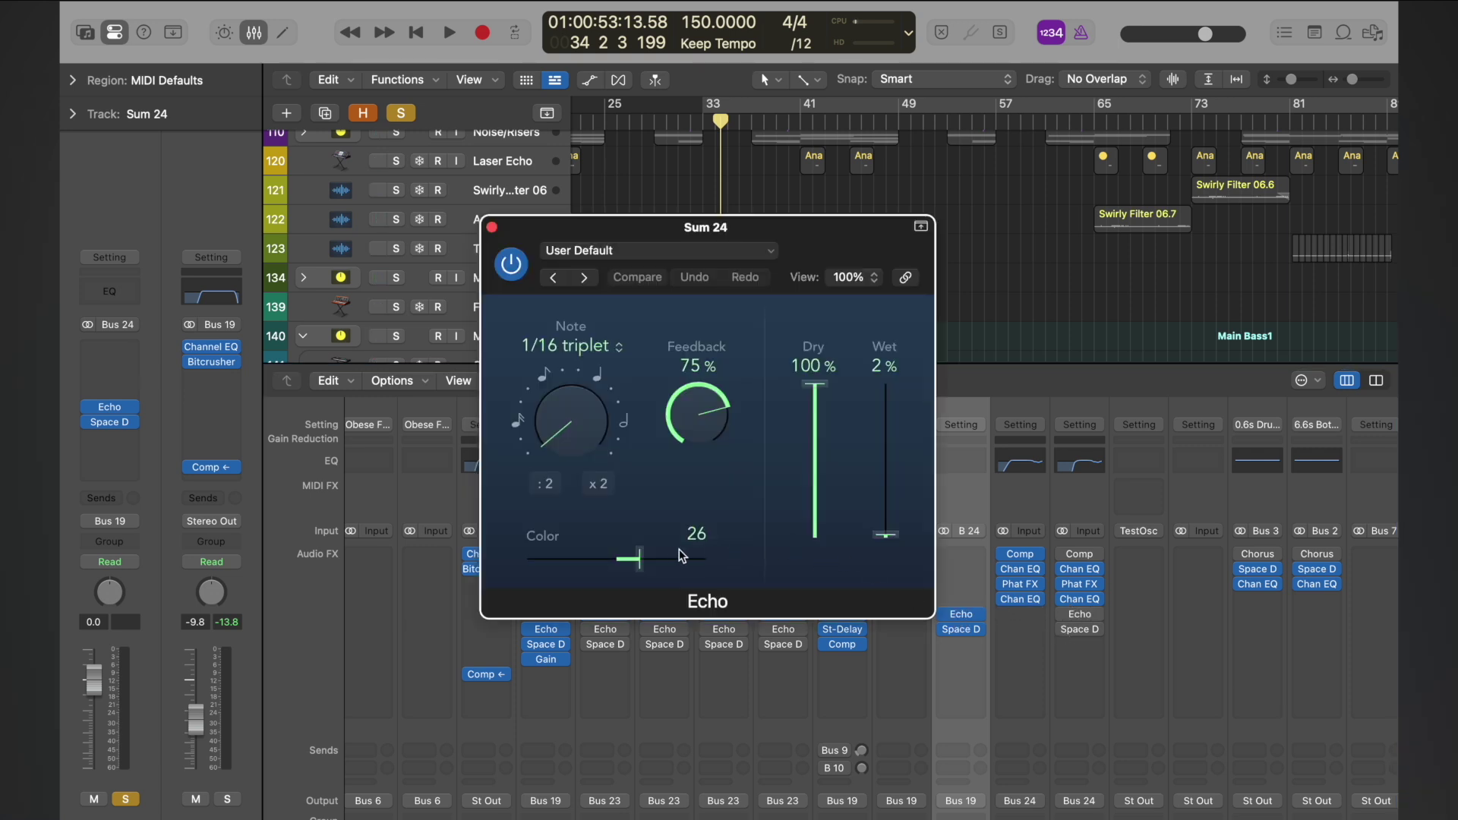
{"action": "left_click_drag", "start_coordinate": [885, 536], "coordinate": [885, 531]}
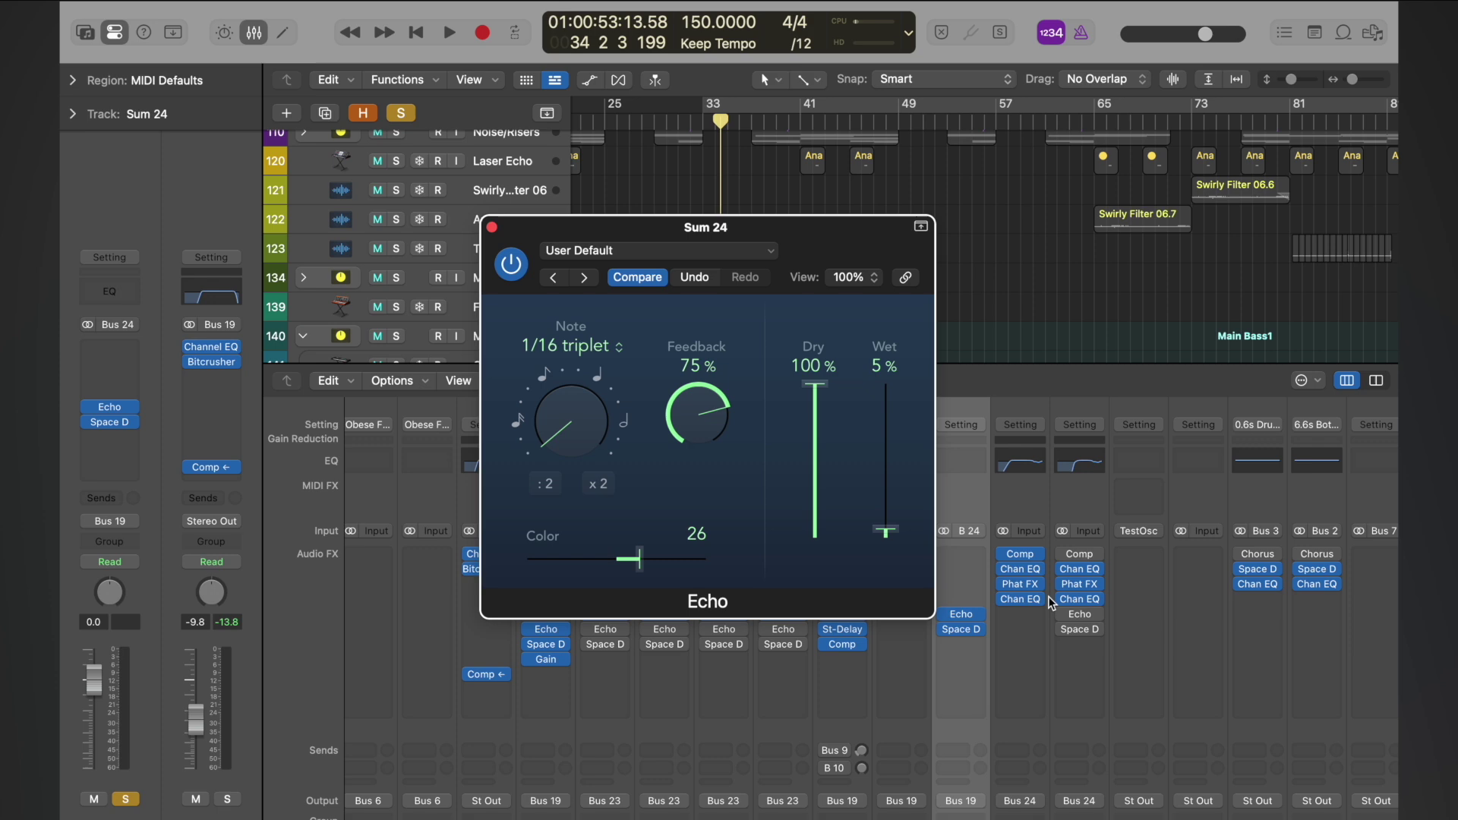
- Set the Wet level of Sum 24's Space Designer to -25.0 dB, then close both effect windows and hide the mixer
{"action": "left_click", "coordinate": [961, 628]}
{"action": "left_click_drag", "start_coordinate": [1338, 752], "coordinate": [1339, 750]}
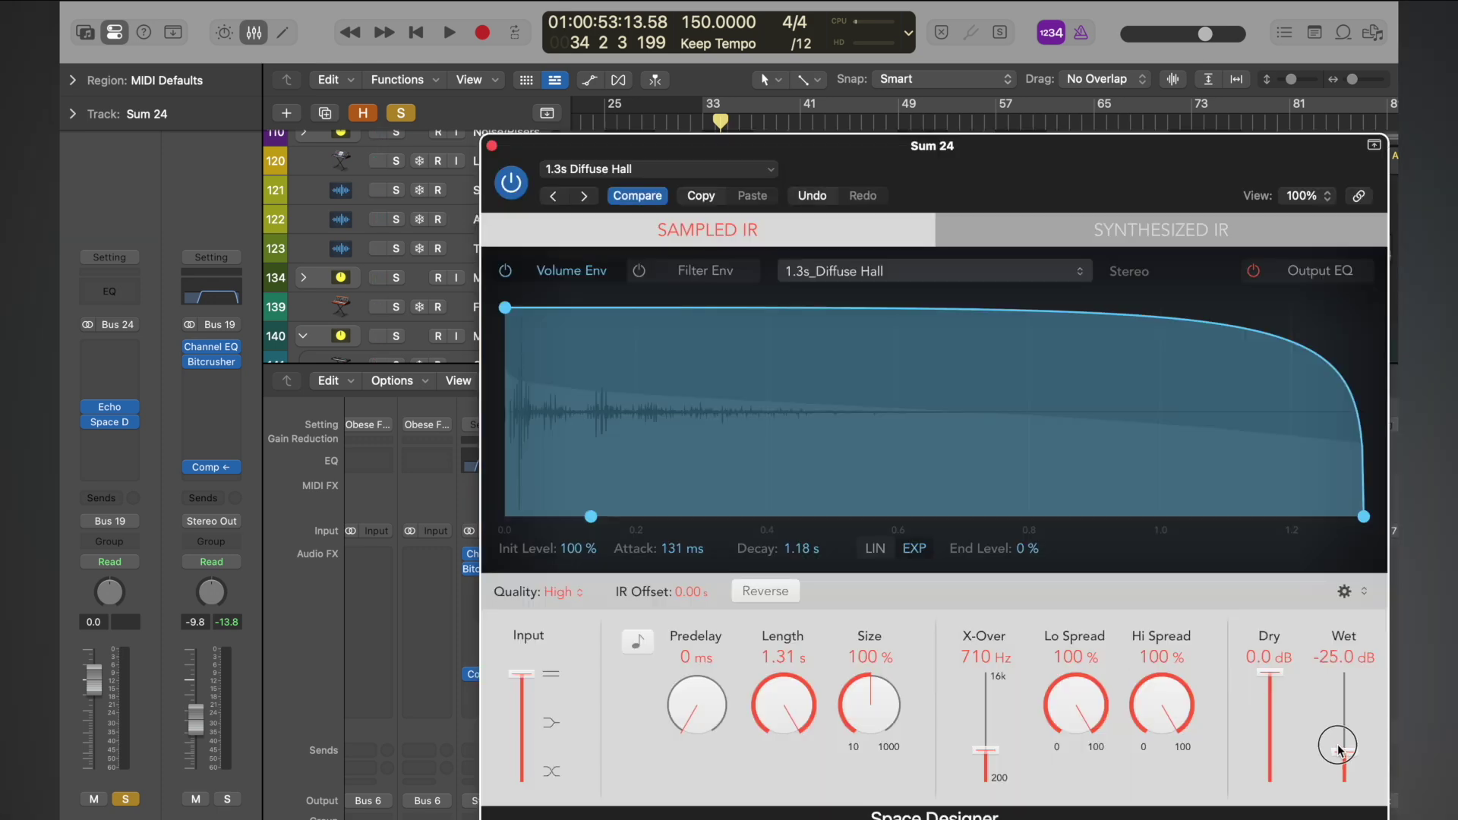
{"action": "left_click", "coordinate": [492, 147]}
{"action": "left_click", "coordinate": [492, 228]}
{"action": "key", "text": "p"}
{"action": "key", "text": "p"}
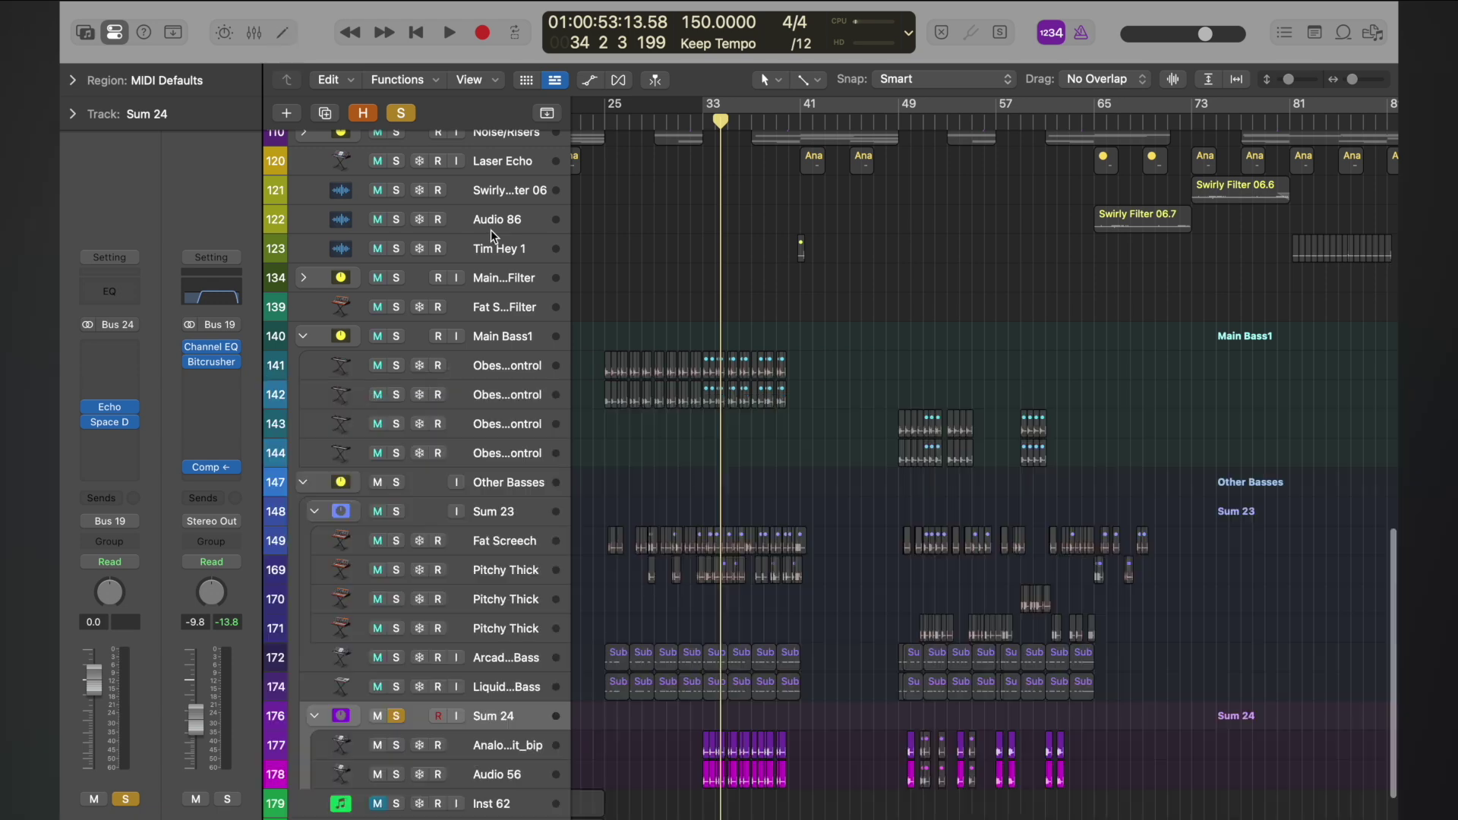
- Play the soloed Sum 24 stack from bar 33 to hear its echo and reverb
{"action": "scroll", "coordinate": [671, 525], "scroll_direction": "up", "scroll_amount": 5}
{"action": "scroll", "coordinate": [670, 525], "scroll_direction": "down", "scroll_amount": 3}
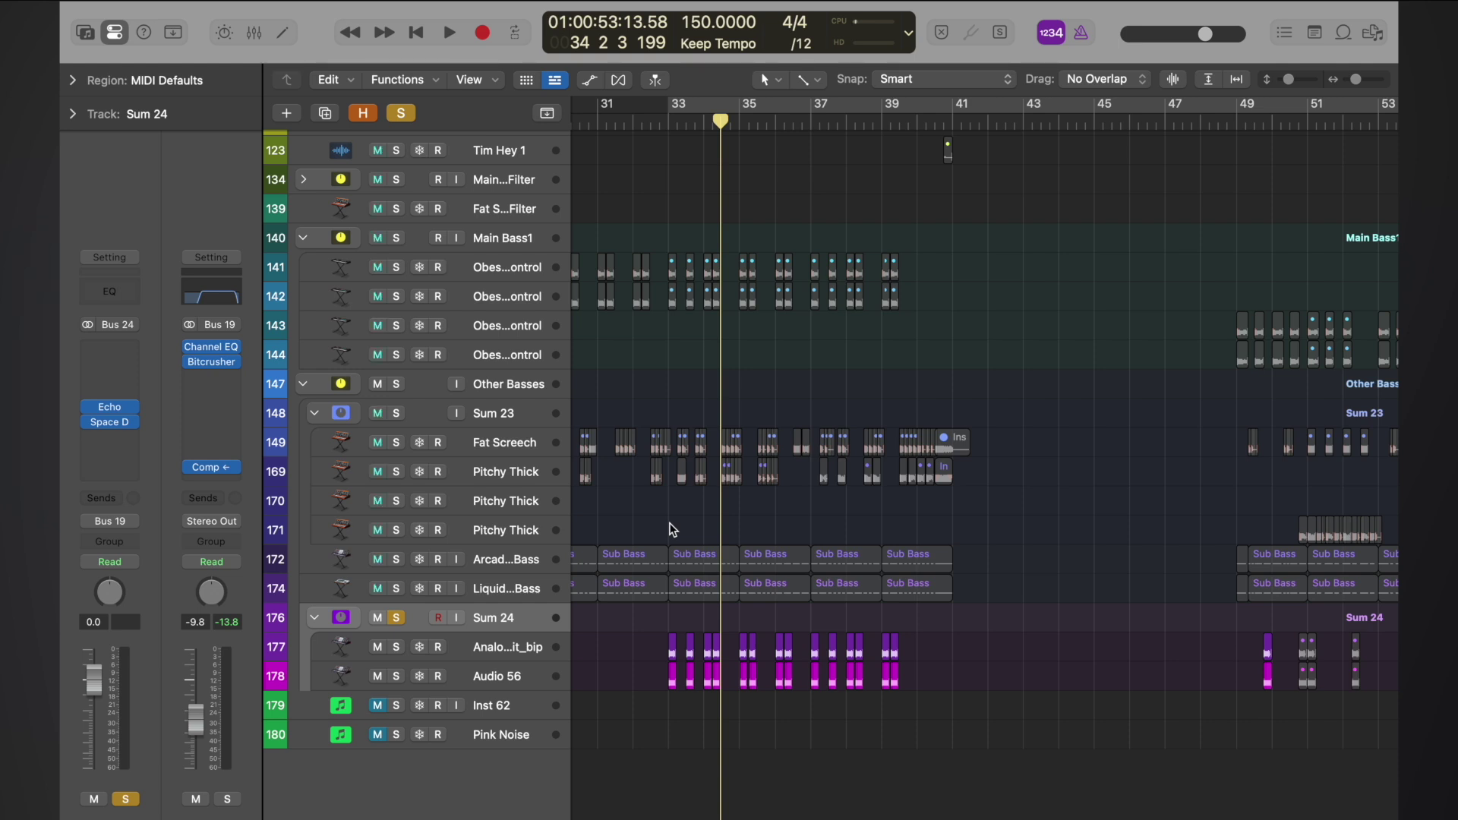
{"action": "left_click", "coordinate": [667, 126]}
{"action": "key", "text": "space"}
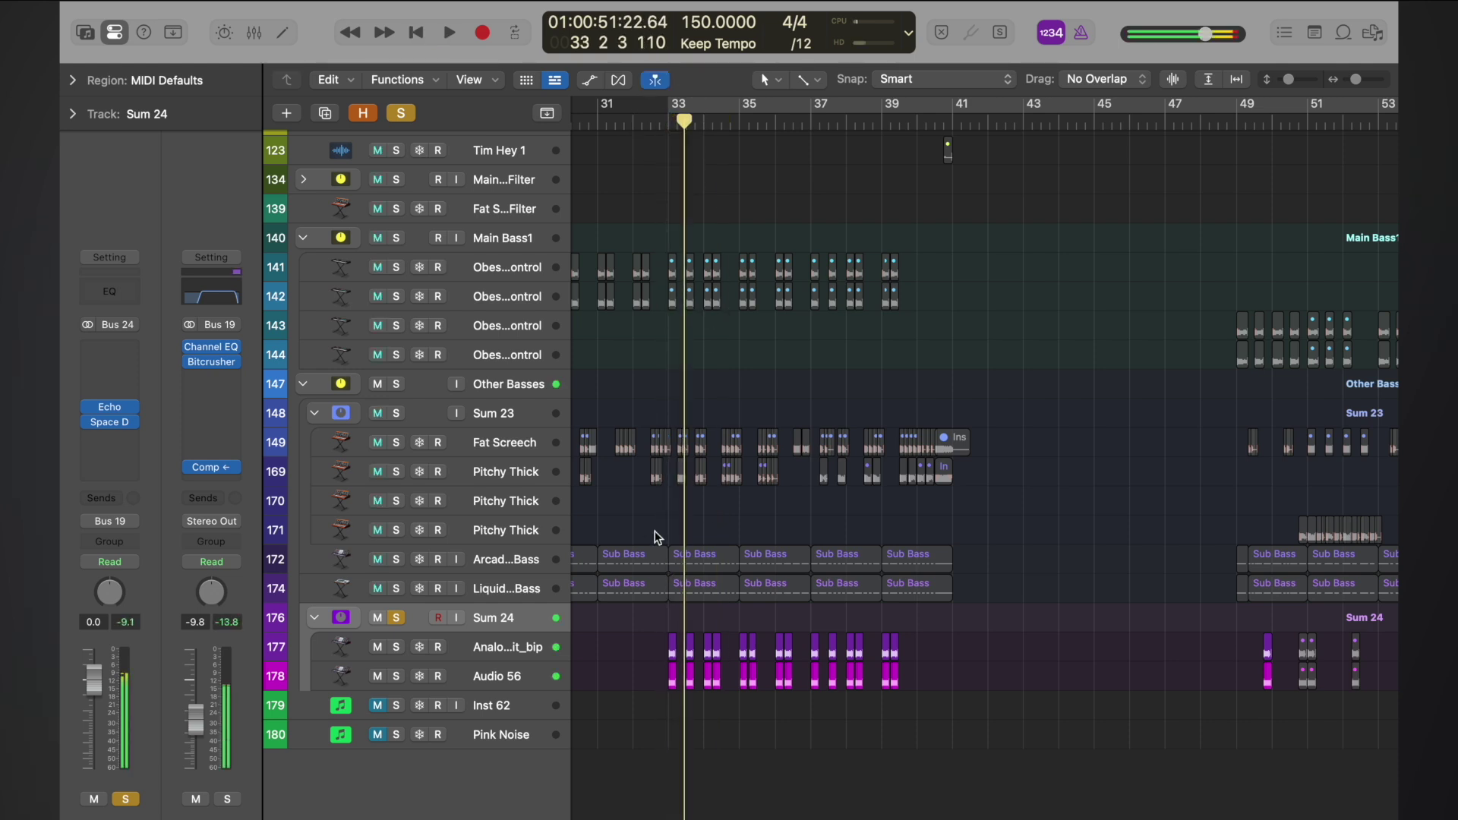
{"action": "key", "text": "x"}
{"action": "key", "text": "x"}
{"action": "key", "text": "super+Left"}
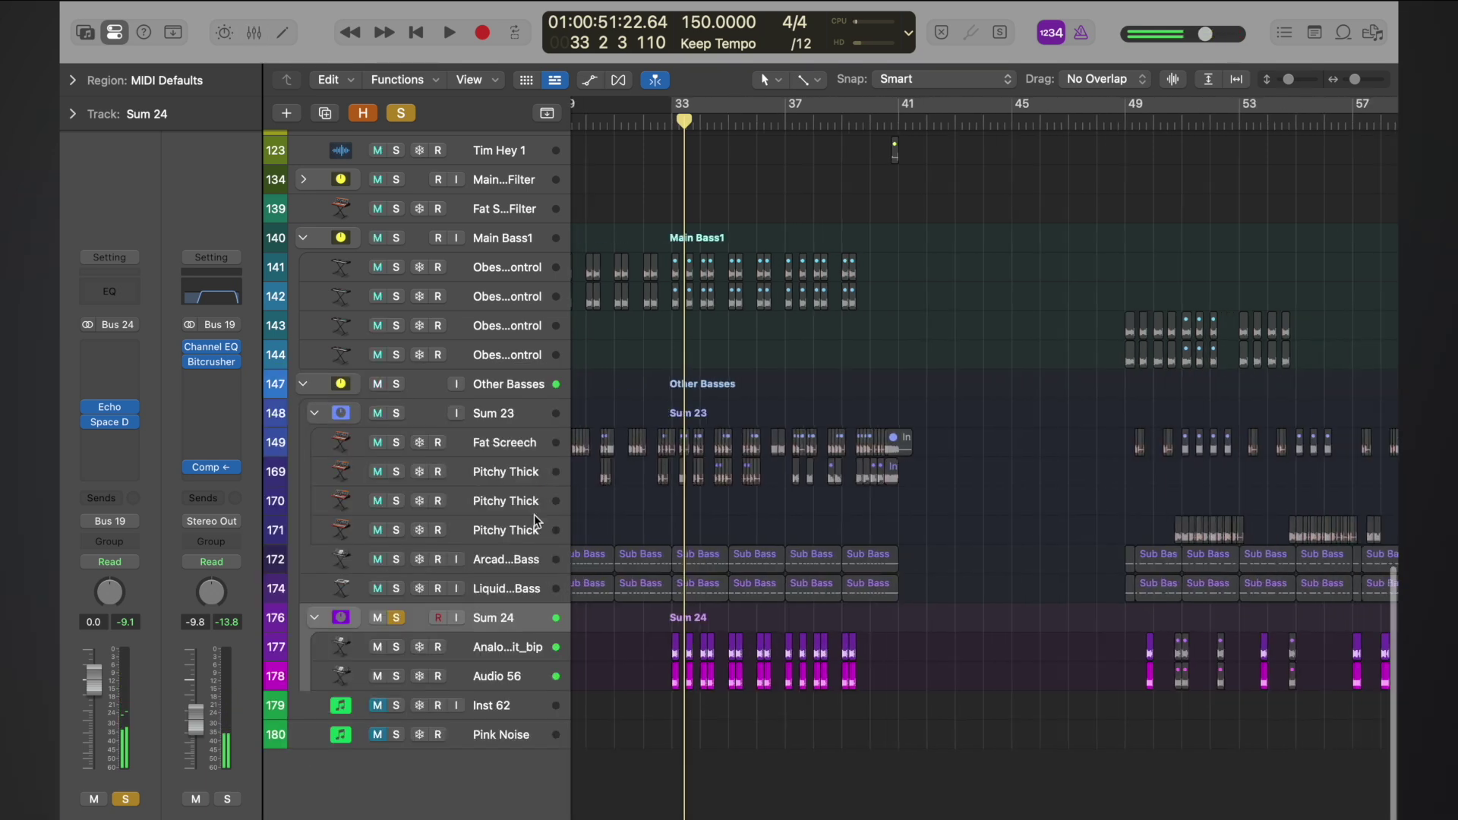
- Raise the Sum 24 stack's volume to 3.0 dB, matching the level of Sum 23
{"action": "left_click", "coordinate": [506, 412]}
{"action": "left_click", "coordinate": [500, 618]}
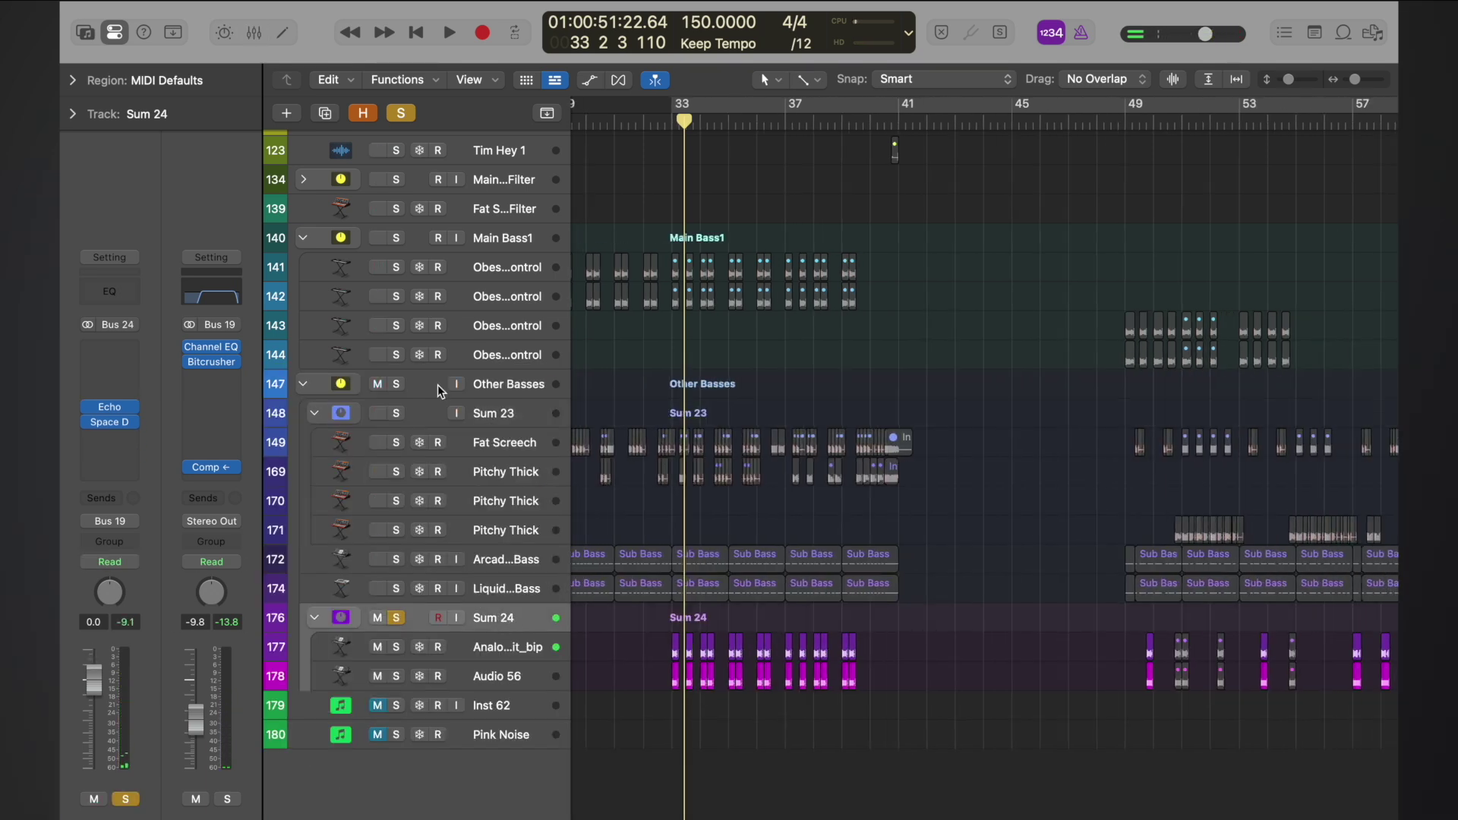
{"action": "left_click", "coordinate": [490, 416]}
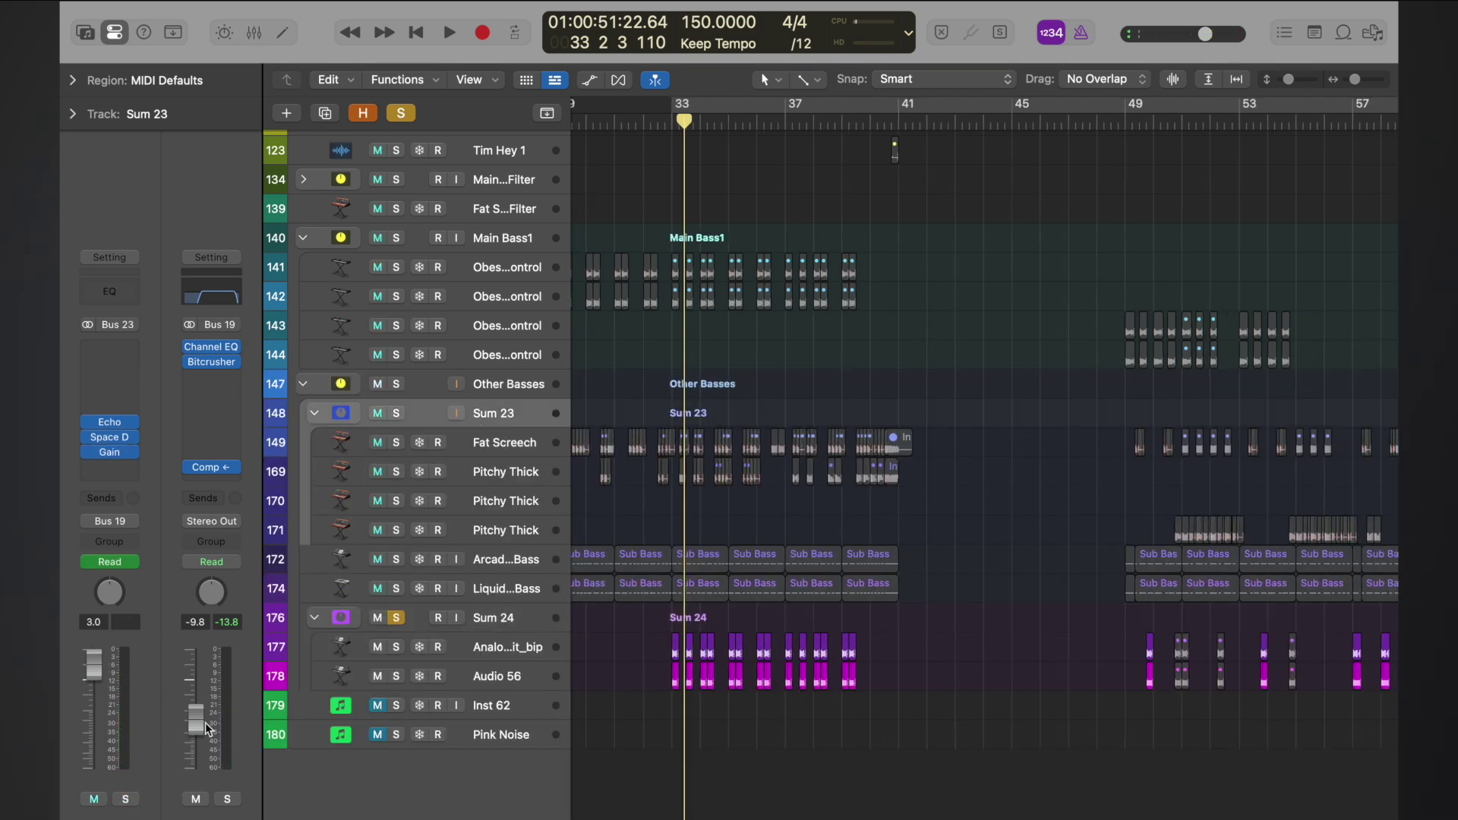
{"action": "left_click", "coordinate": [498, 635]}
{"action": "left_click_drag", "start_coordinate": [94, 684], "coordinate": [97, 661]}
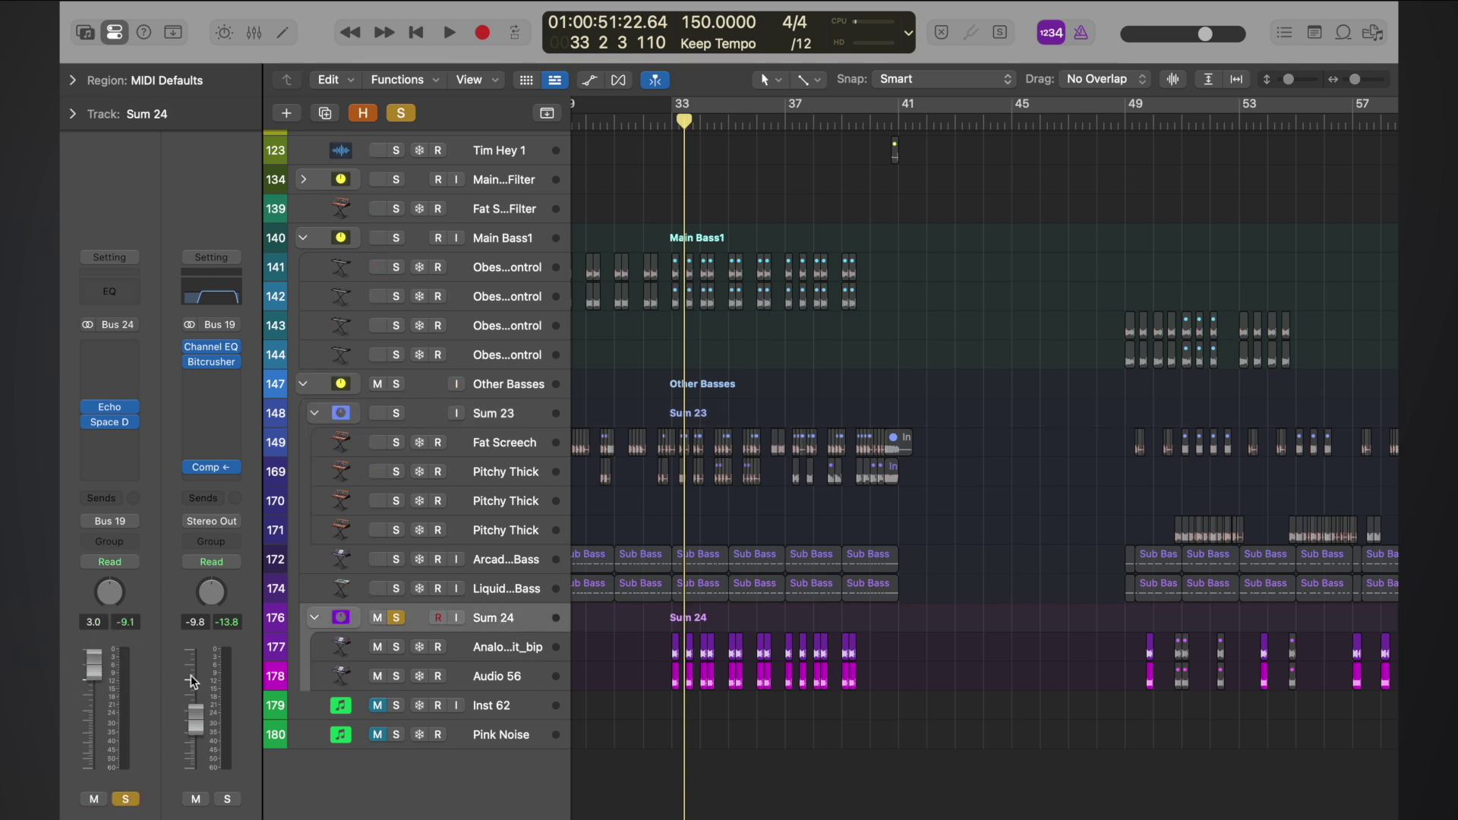
- Unsolo Sum 24 and play the drop from bar 33 to bar 41 in the full mix
{"action": "left_click", "coordinate": [396, 618]}
{"action": "scroll", "coordinate": [689, 654], "scroll_direction": "left", "scroll_amount": 3}
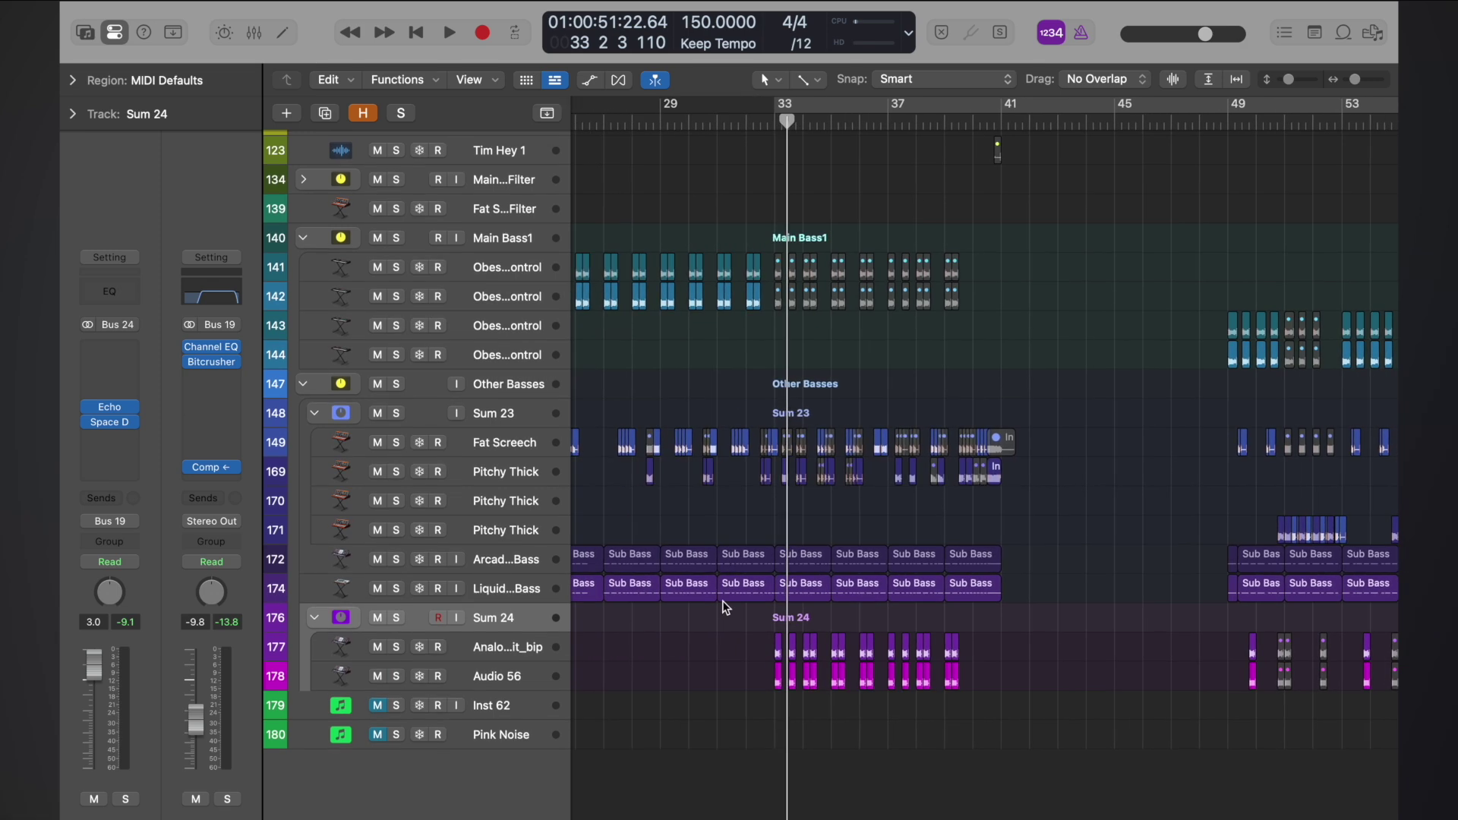
{"action": "left_click", "coordinate": [771, 120]}
{"action": "key", "text": "space"}
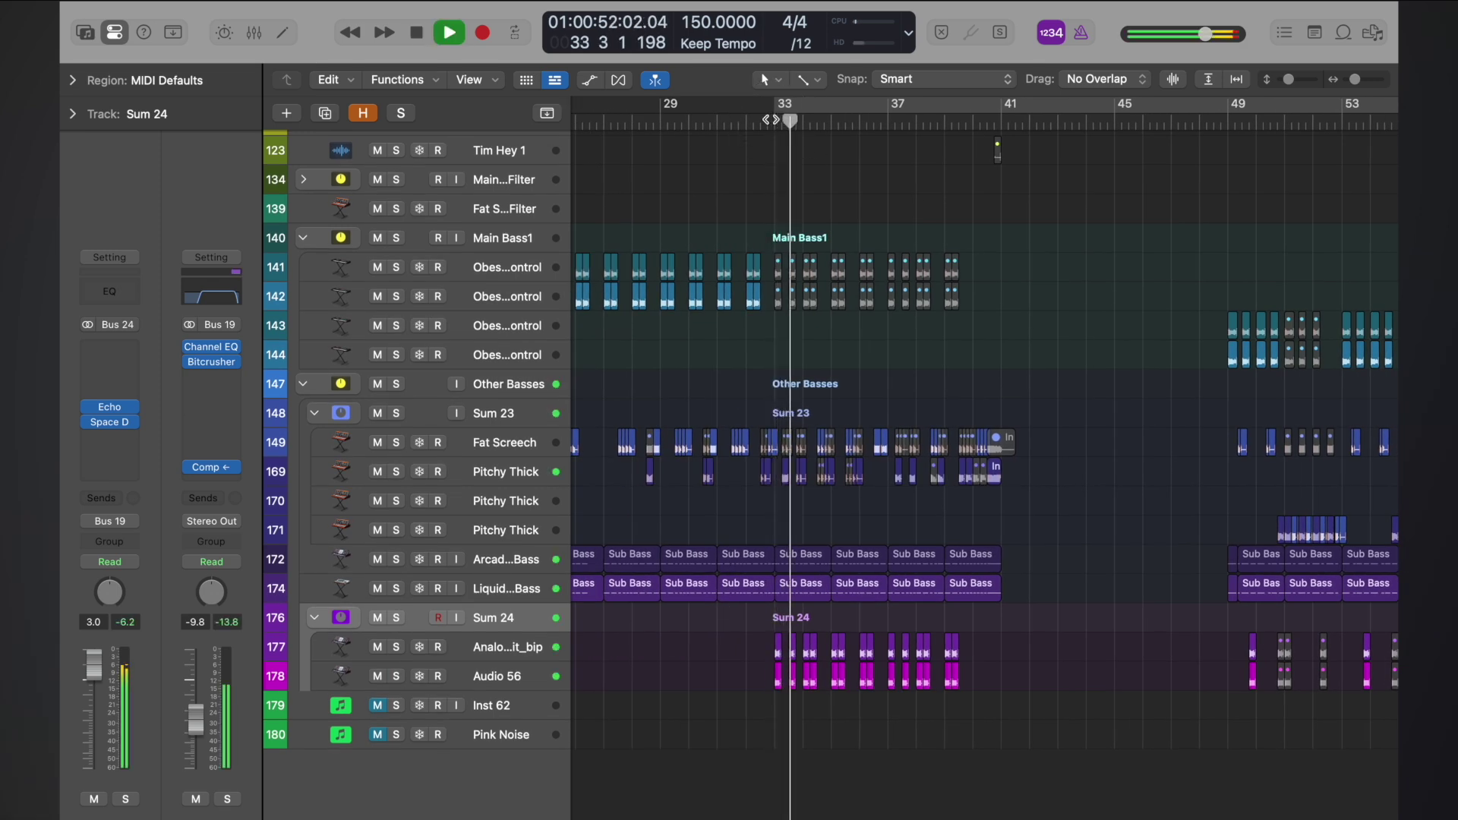
{"action": "key", "text": "super+Up"}
{"action": "key", "text": "super+Up"}
{"action": "key", "text": "super+Up"}
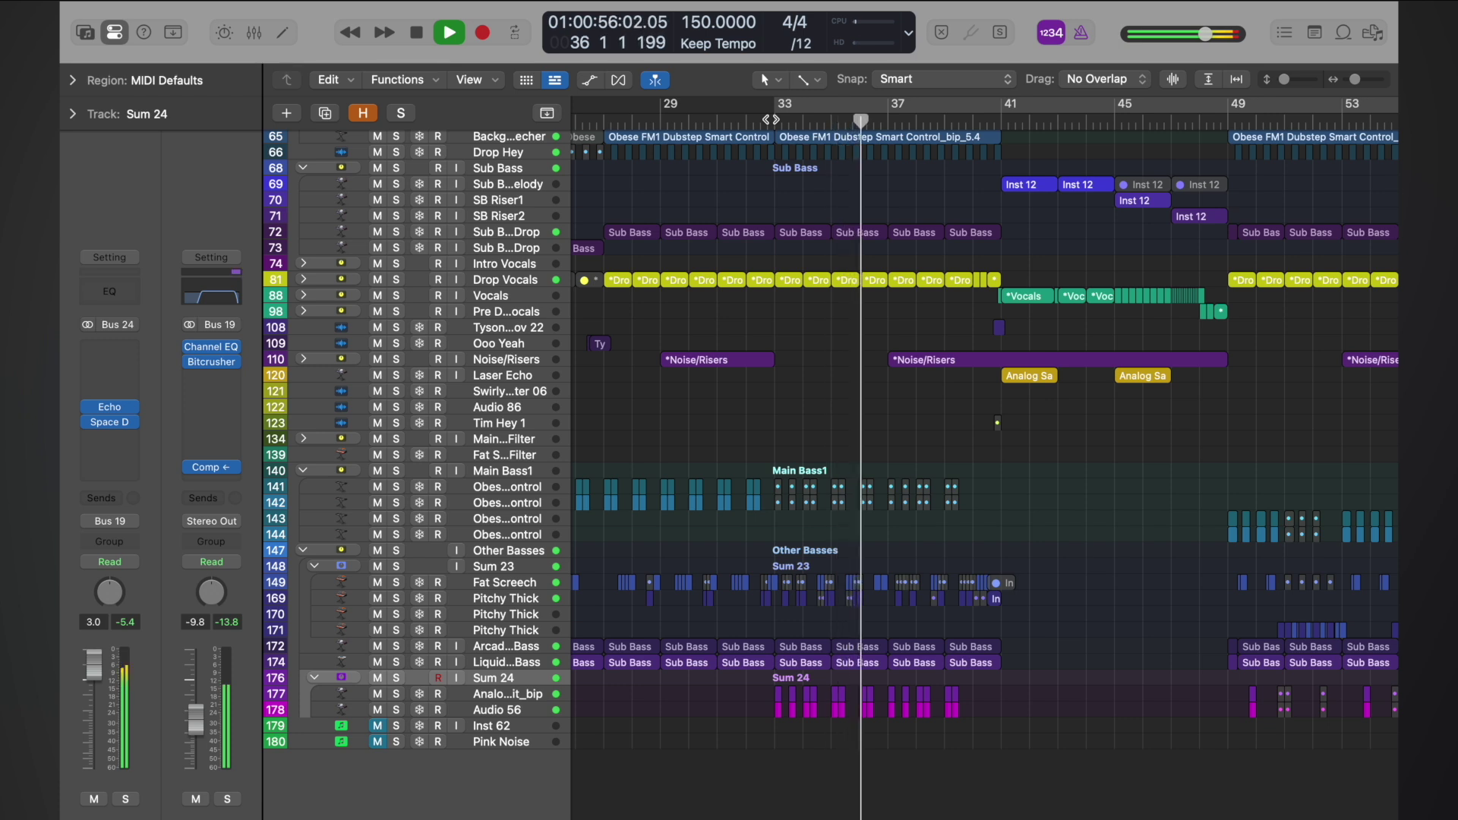
{"action": "scroll", "coordinate": [771, 120], "scroll_direction": "left", "scroll_amount": 1}
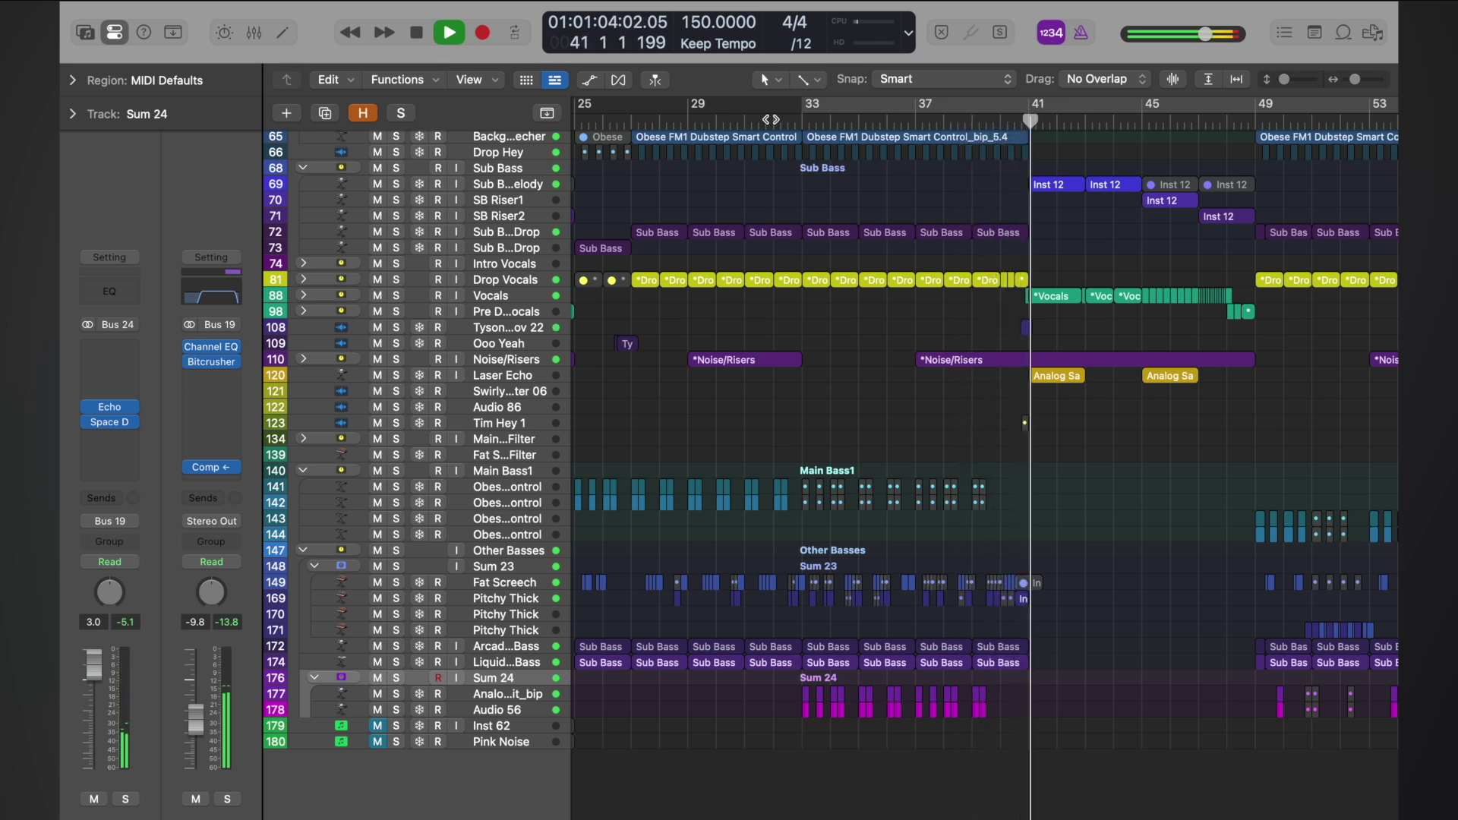
{"action": "key", "text": "space"}
- Play the whole drop from bar 25 to check how the basses sit in the full mix
{"action": "left_click", "coordinate": [770, 120]}
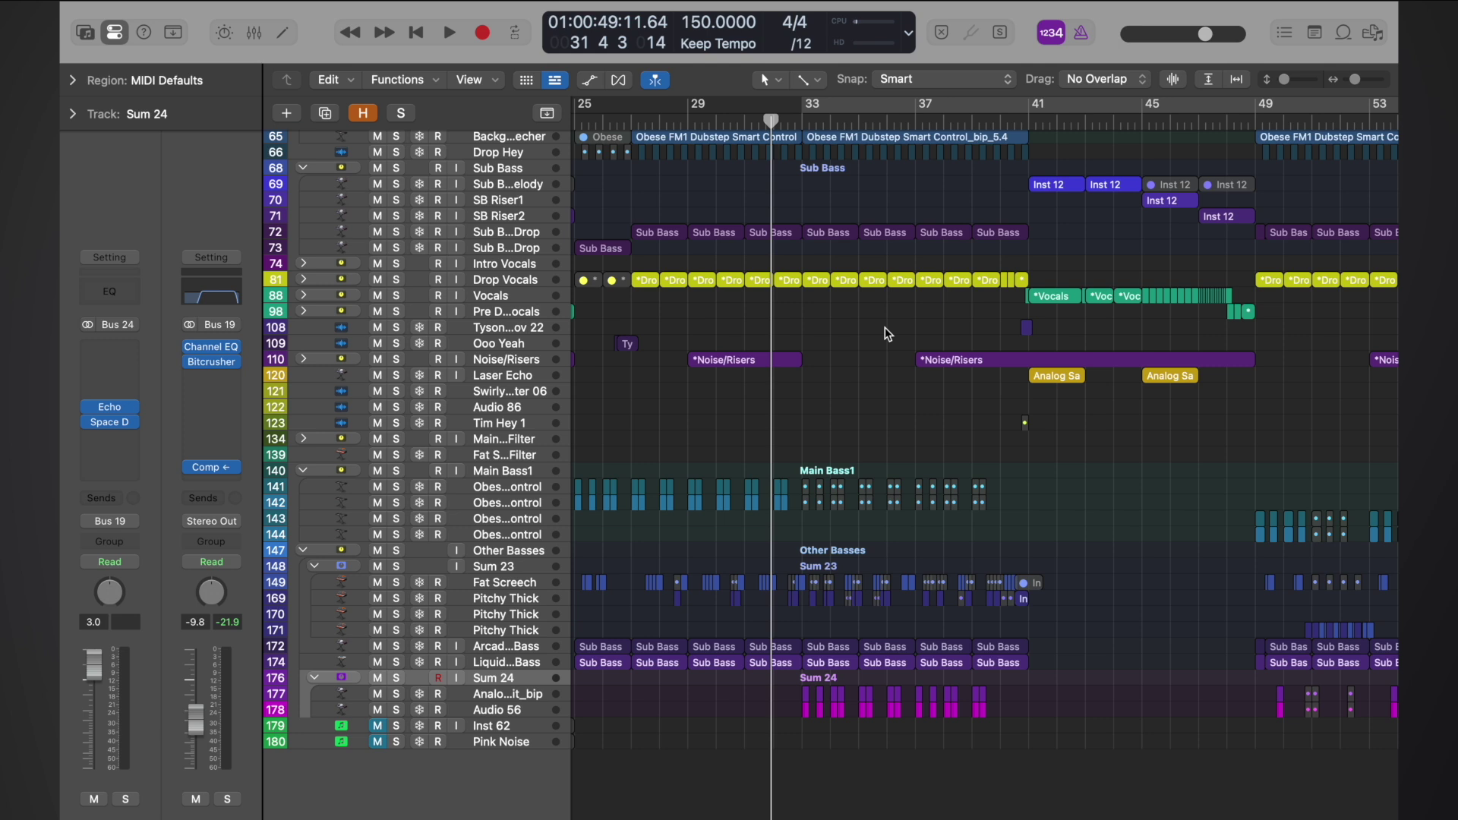
{"action": "scroll", "coordinate": [886, 326], "scroll_direction": "left", "scroll_amount": 5}
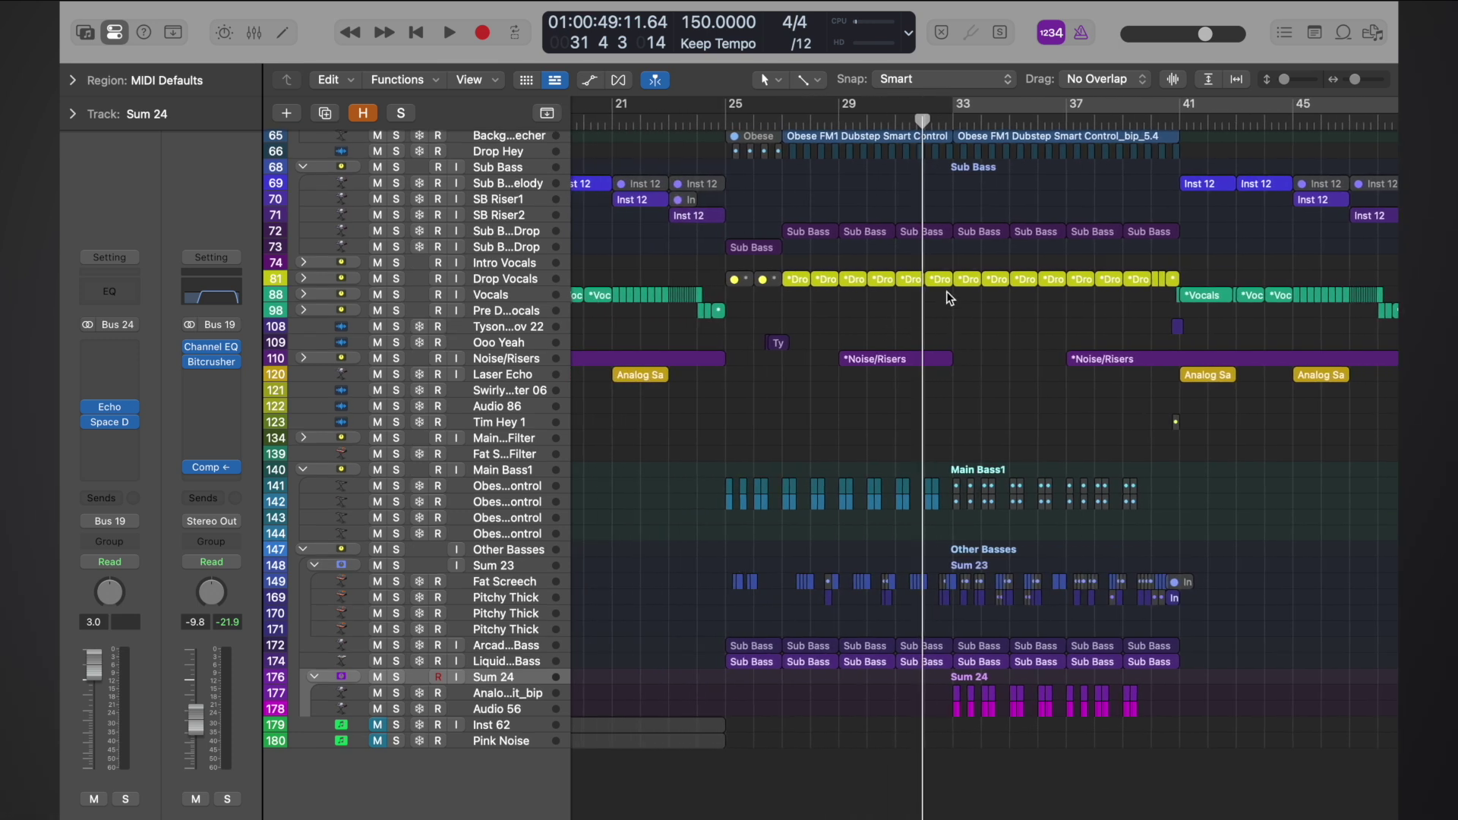
{"action": "double_click", "coordinate": [723, 120]}
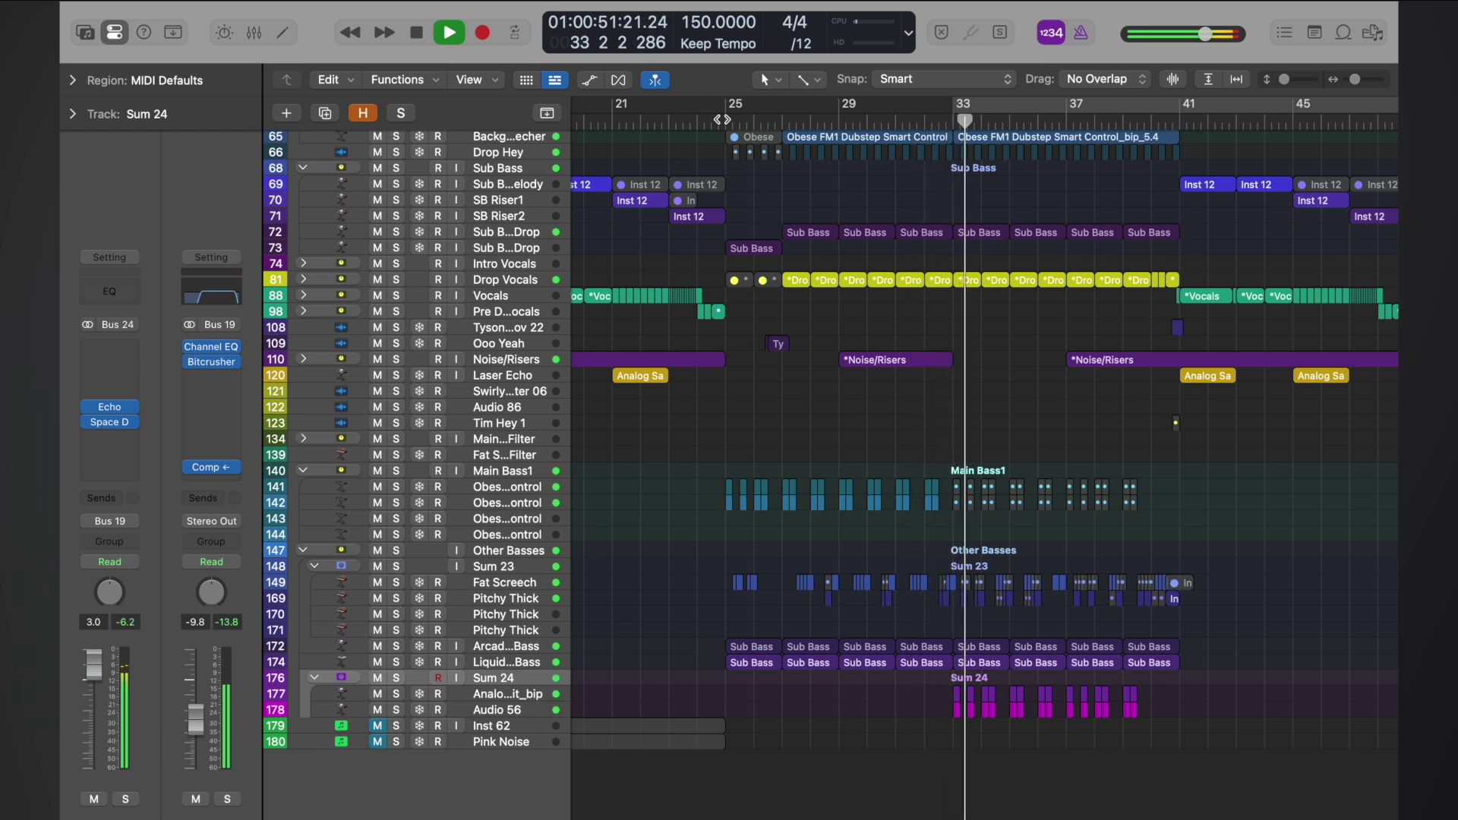
{"action": "key", "text": "space"}
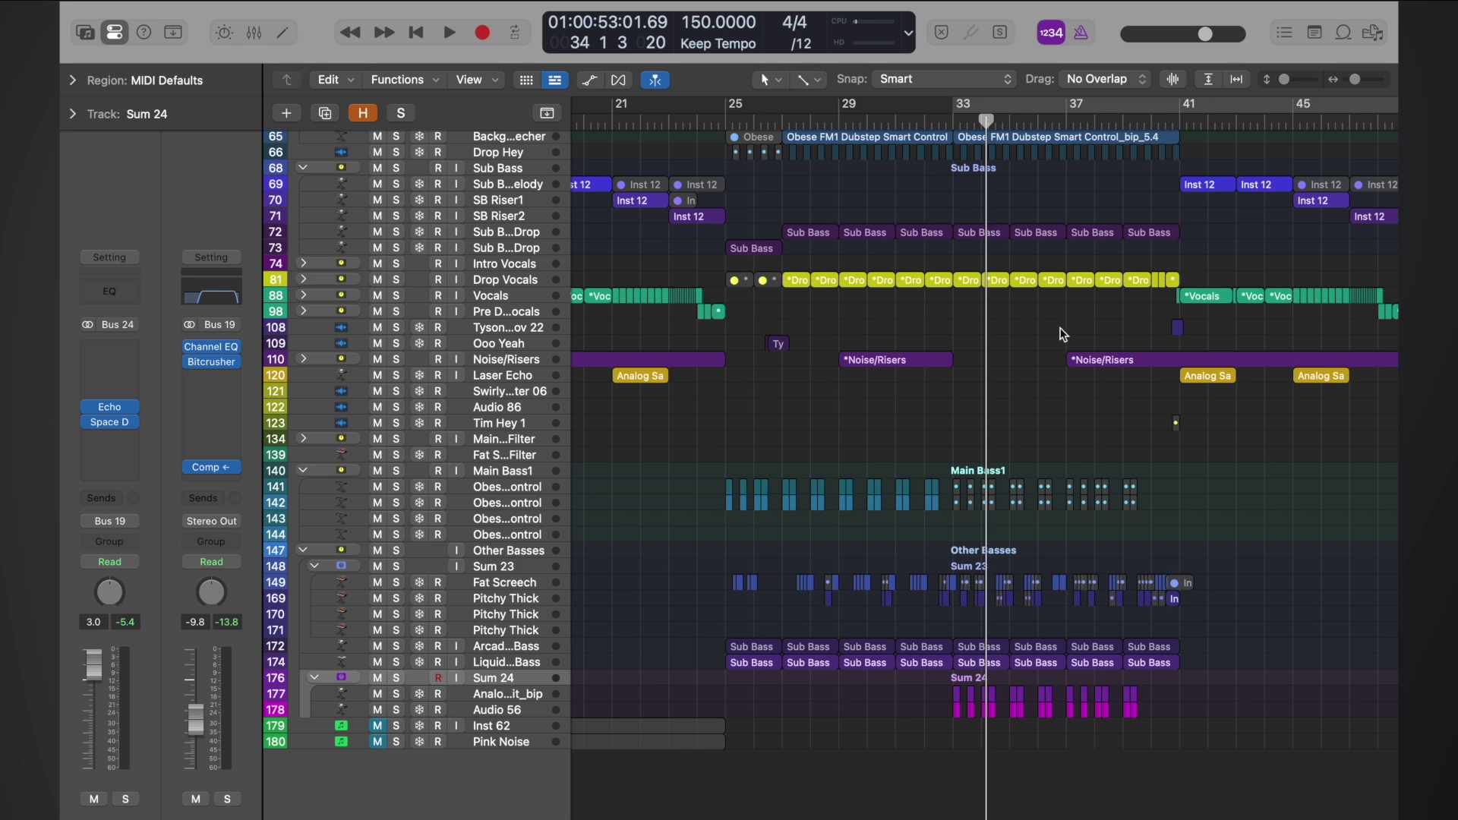
- Play the end of the drop from bar 37 to check the basses
{"action": "scroll", "coordinate": [1061, 332], "scroll_direction": "up", "scroll_amount": 3}
{"action": "scroll", "coordinate": [1061, 332], "scroll_direction": "right", "scroll_amount": 4}
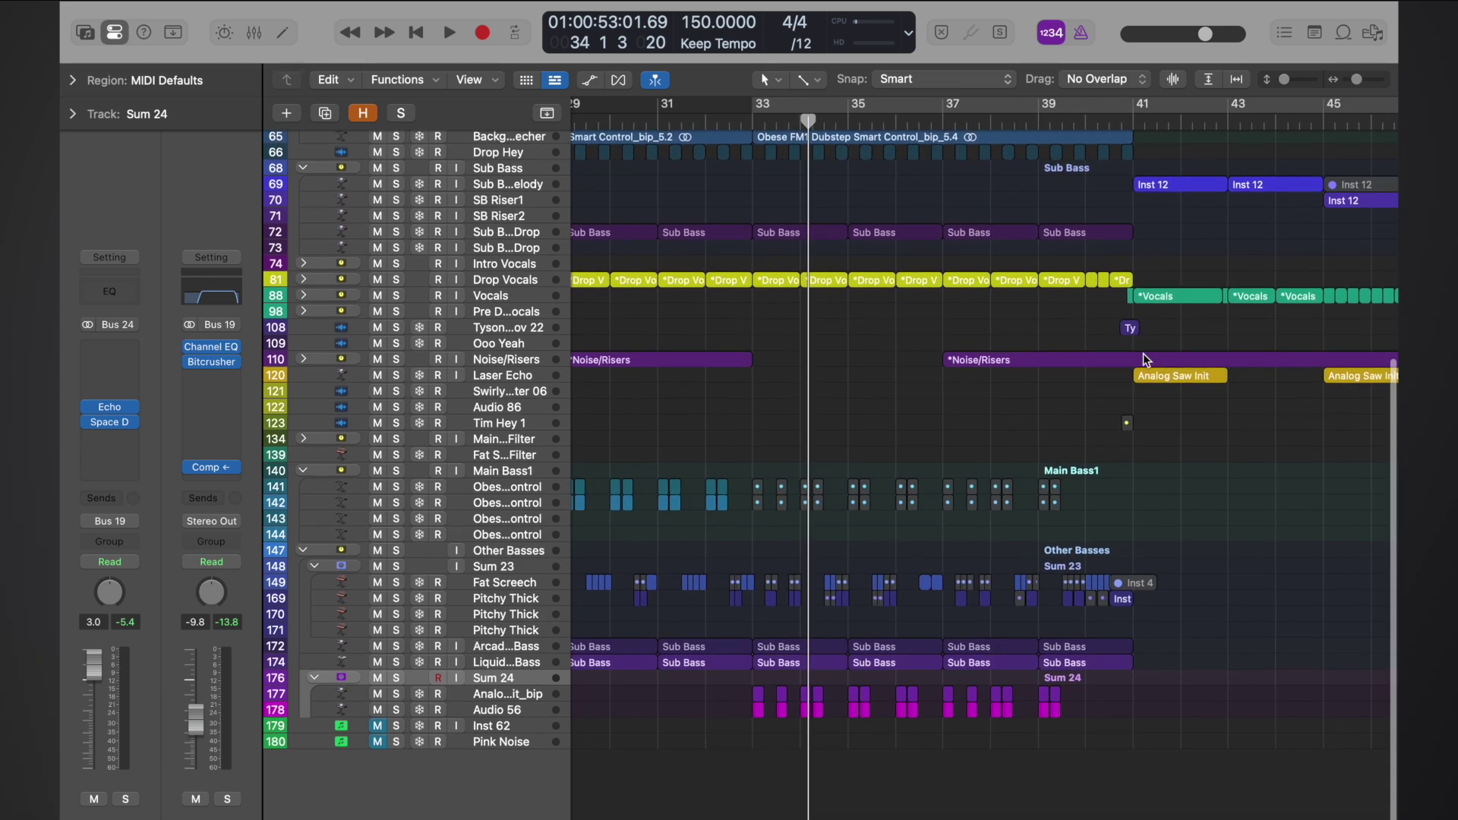
{"action": "scroll", "coordinate": [1105, 375], "scroll_direction": "up", "scroll_amount": 4}
{"action": "scroll", "coordinate": [1105, 376], "scroll_direction": "right", "scroll_amount": 3}
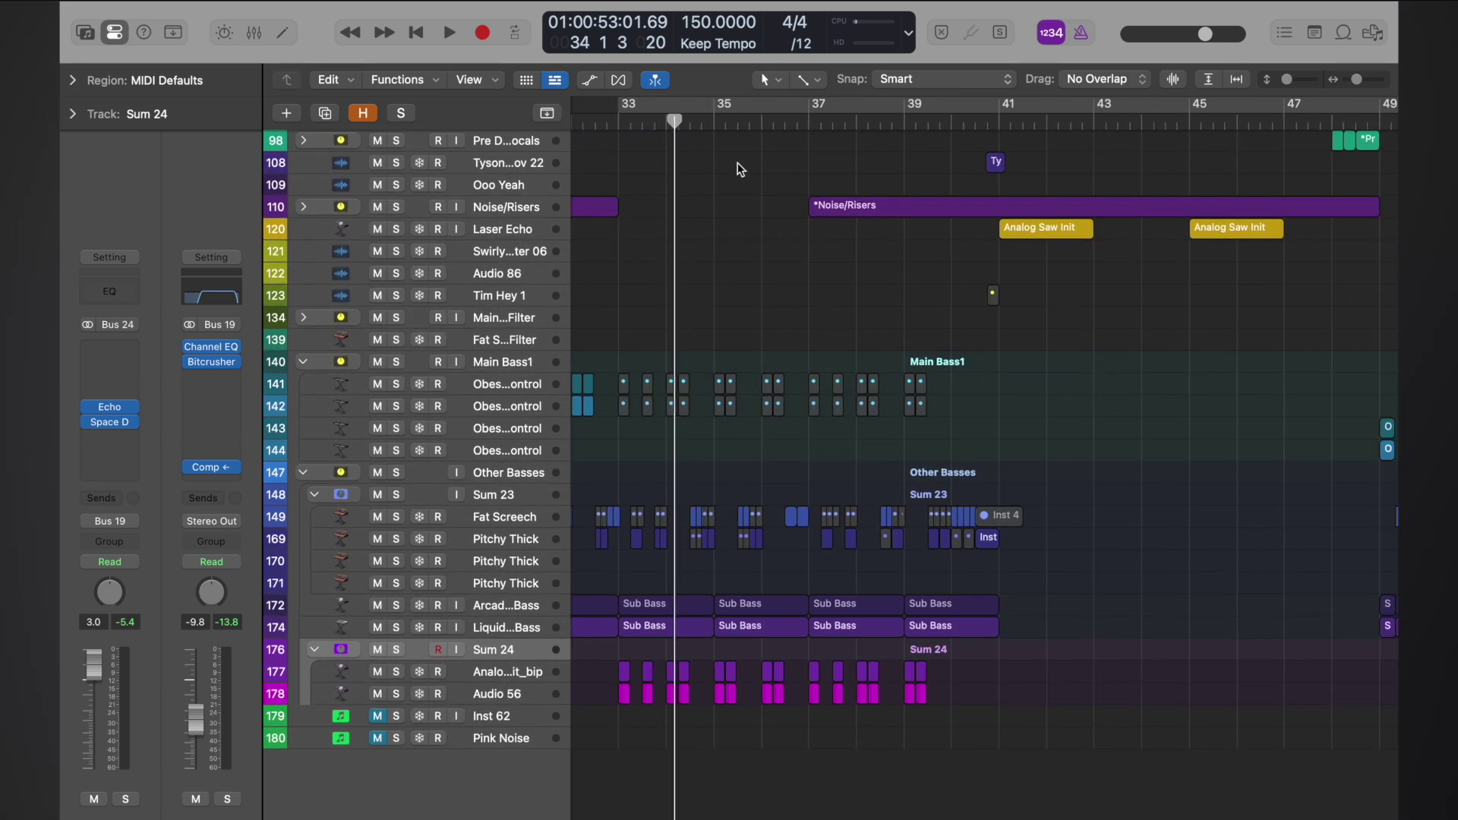
{"action": "double_click", "coordinate": [810, 116]}
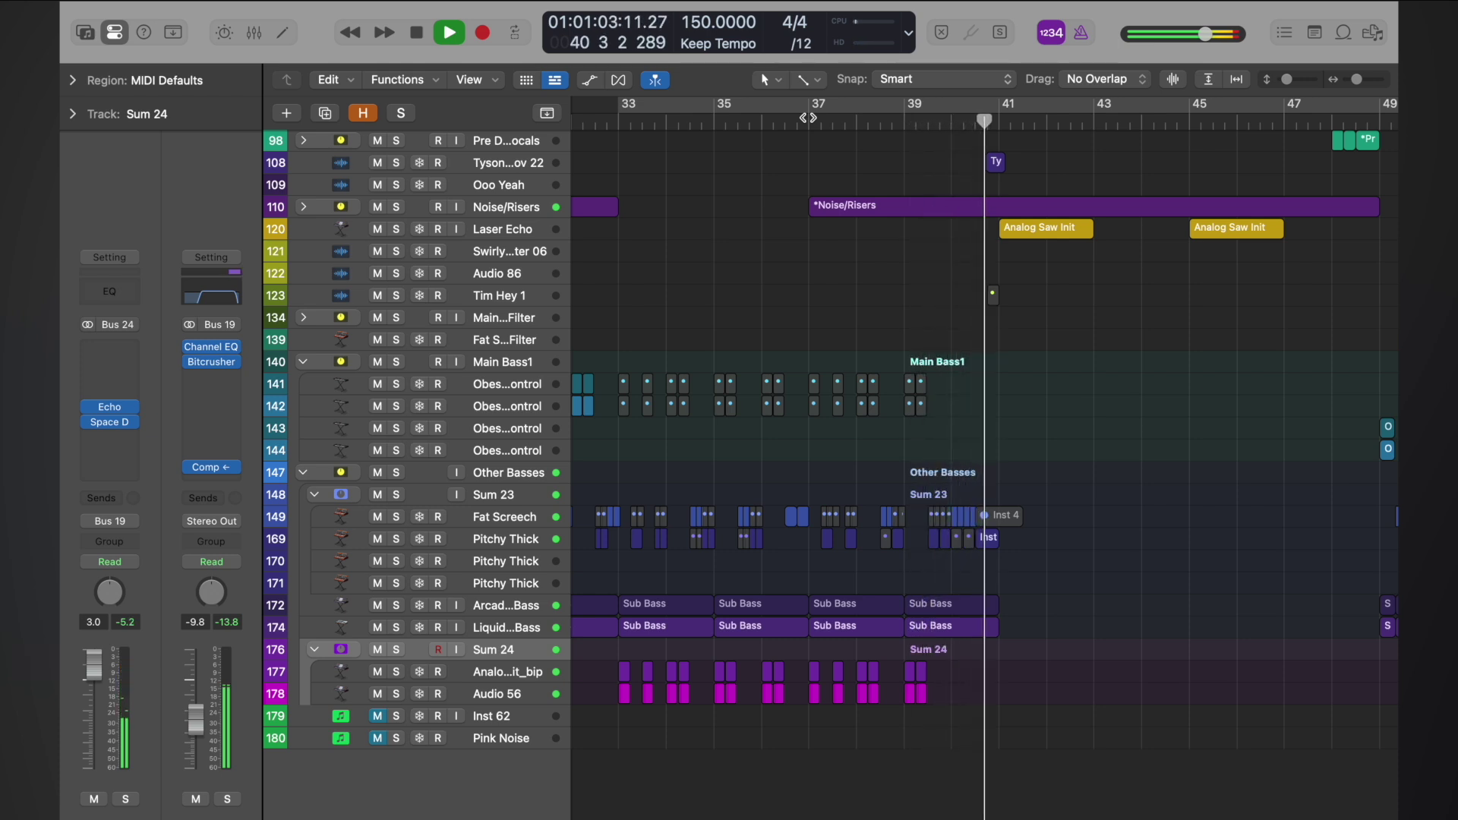
{"action": "key", "text": "space"}
- Replay the bass fill leading into bar 41 from several starting points around bars 39 and 40
{"action": "scroll", "coordinate": [881, 298], "scroll_direction": "up", "scroll_amount": 5}
{"action": "scroll", "coordinate": [881, 298], "scroll_direction": "up", "scroll_amount": 2}
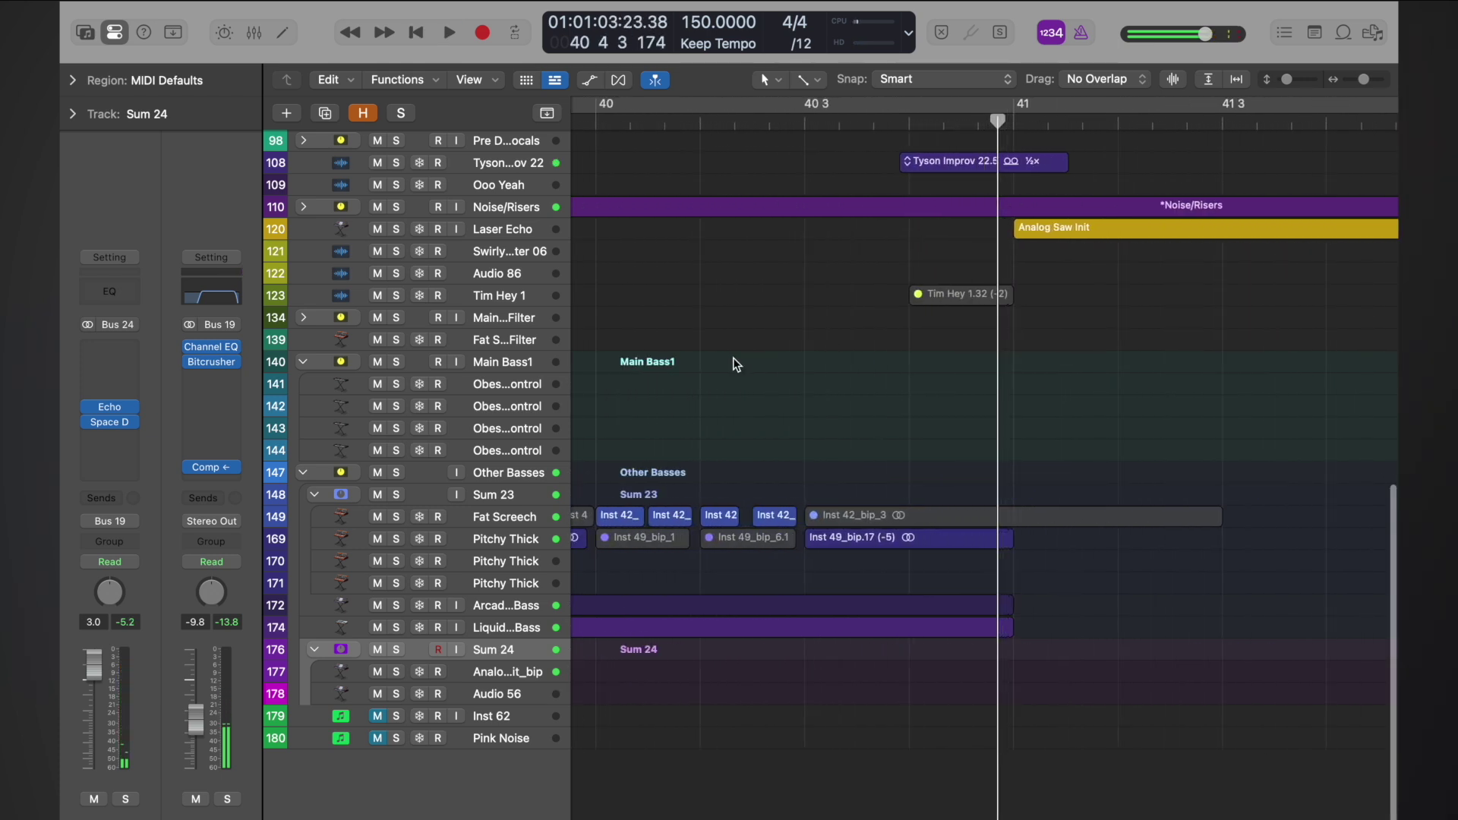
{"action": "left_click", "coordinate": [735, 123]}
{"action": "key", "text": "space"}
{"action": "left_click", "coordinate": [657, 124]}
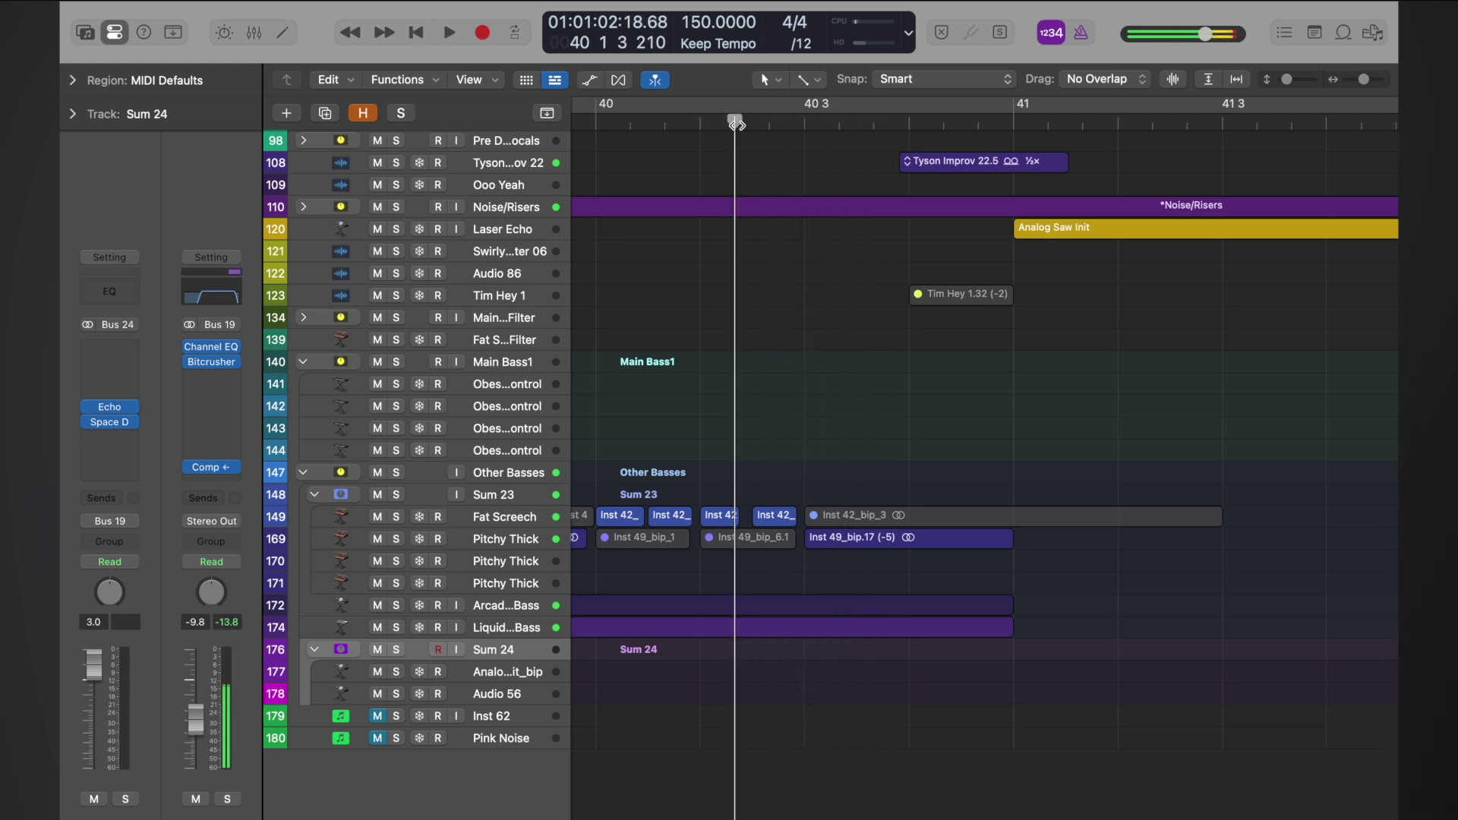
{"action": "left_click", "coordinate": [581, 125]}
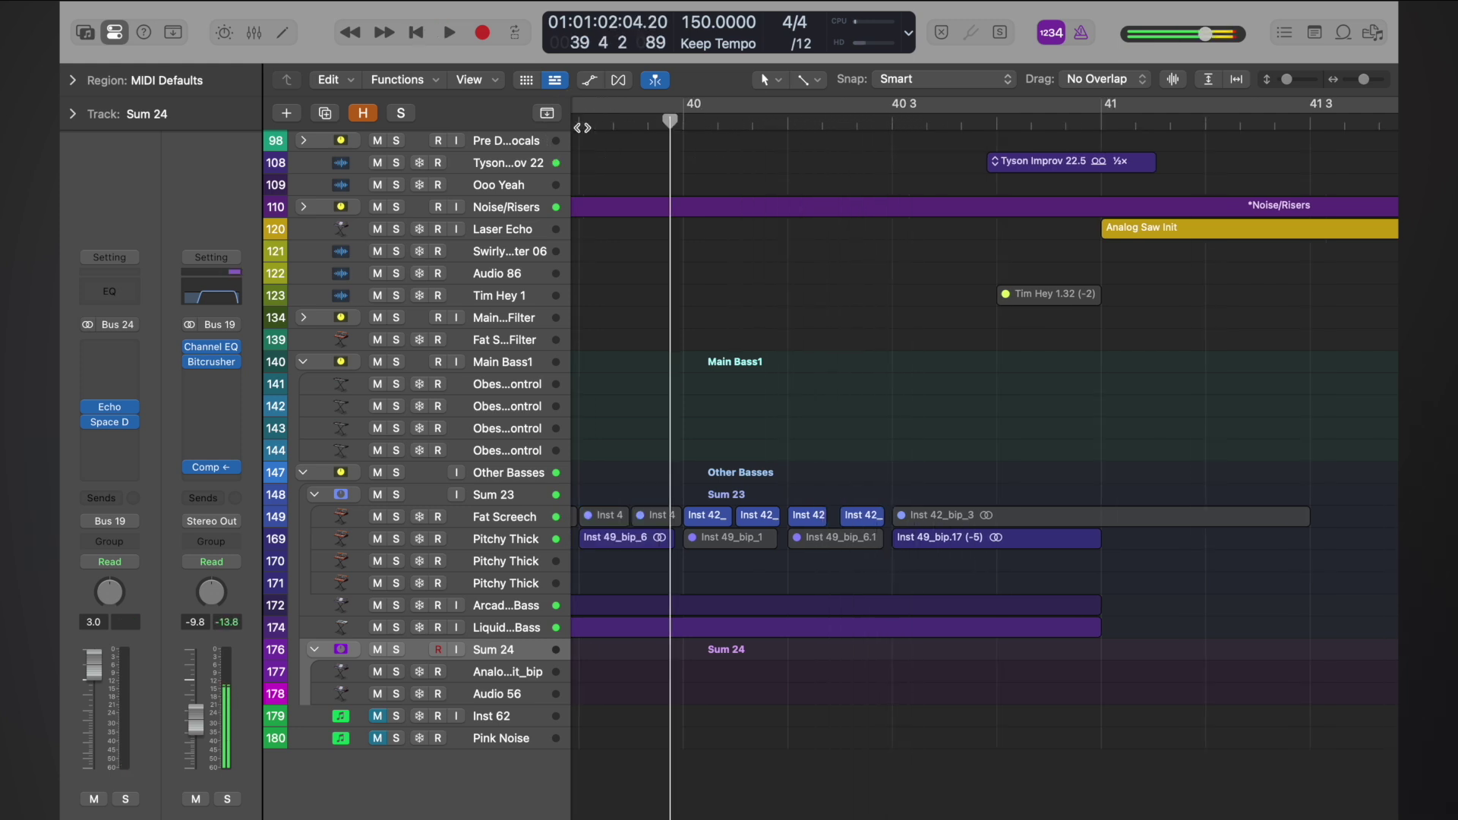
{"action": "left_click", "coordinate": [581, 124]}
{"action": "left_click", "coordinate": [581, 124]}
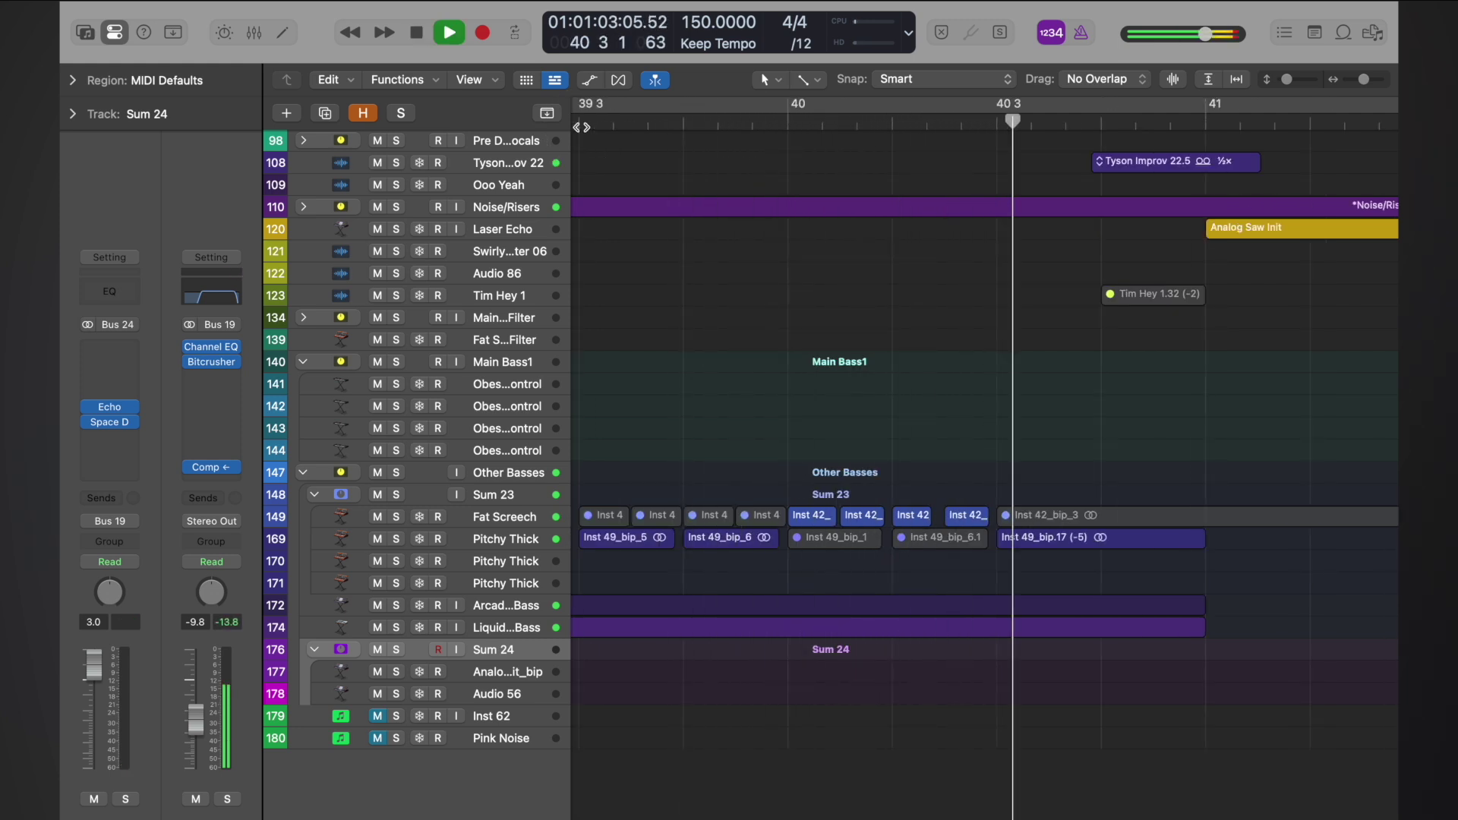
{"action": "left_click", "coordinate": [581, 125]}
{"action": "key", "text": "space"}
- Solo the Fat Screech track and listen to its last short Inst 42_bip region in bar 40
{"action": "key", "text": "super+Left"}
{"action": "key", "text": "super+Left"}
{"action": "key", "text": "super+Left"}
{"action": "key", "text": "super+Left"}
{"action": "key", "text": "super+Left"}
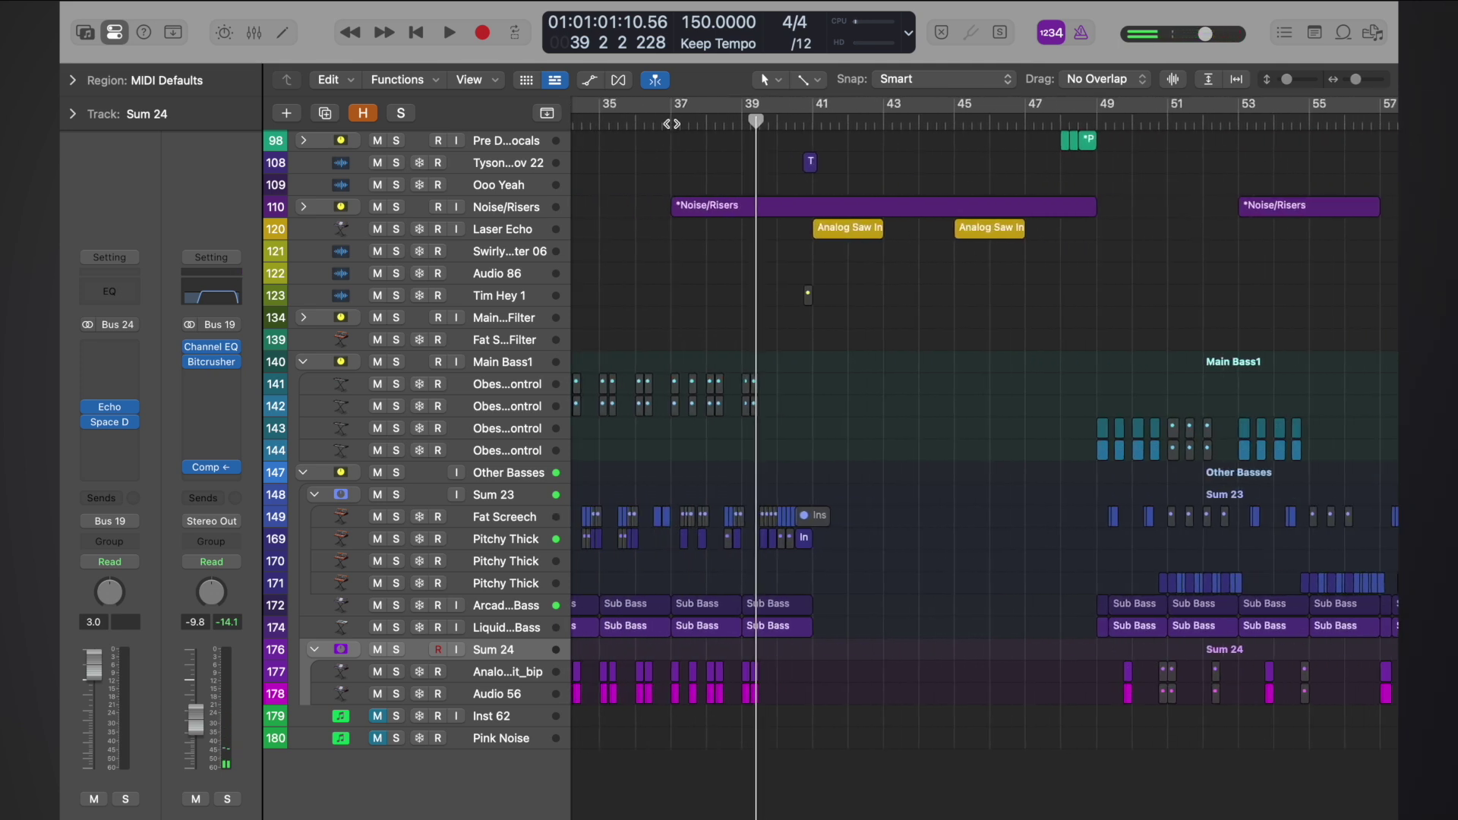
{"action": "left_click", "coordinate": [671, 124]}
{"action": "key", "text": "super+Right"}
{"action": "key", "text": "super+Right"}
{"action": "key", "text": "super+Right"}
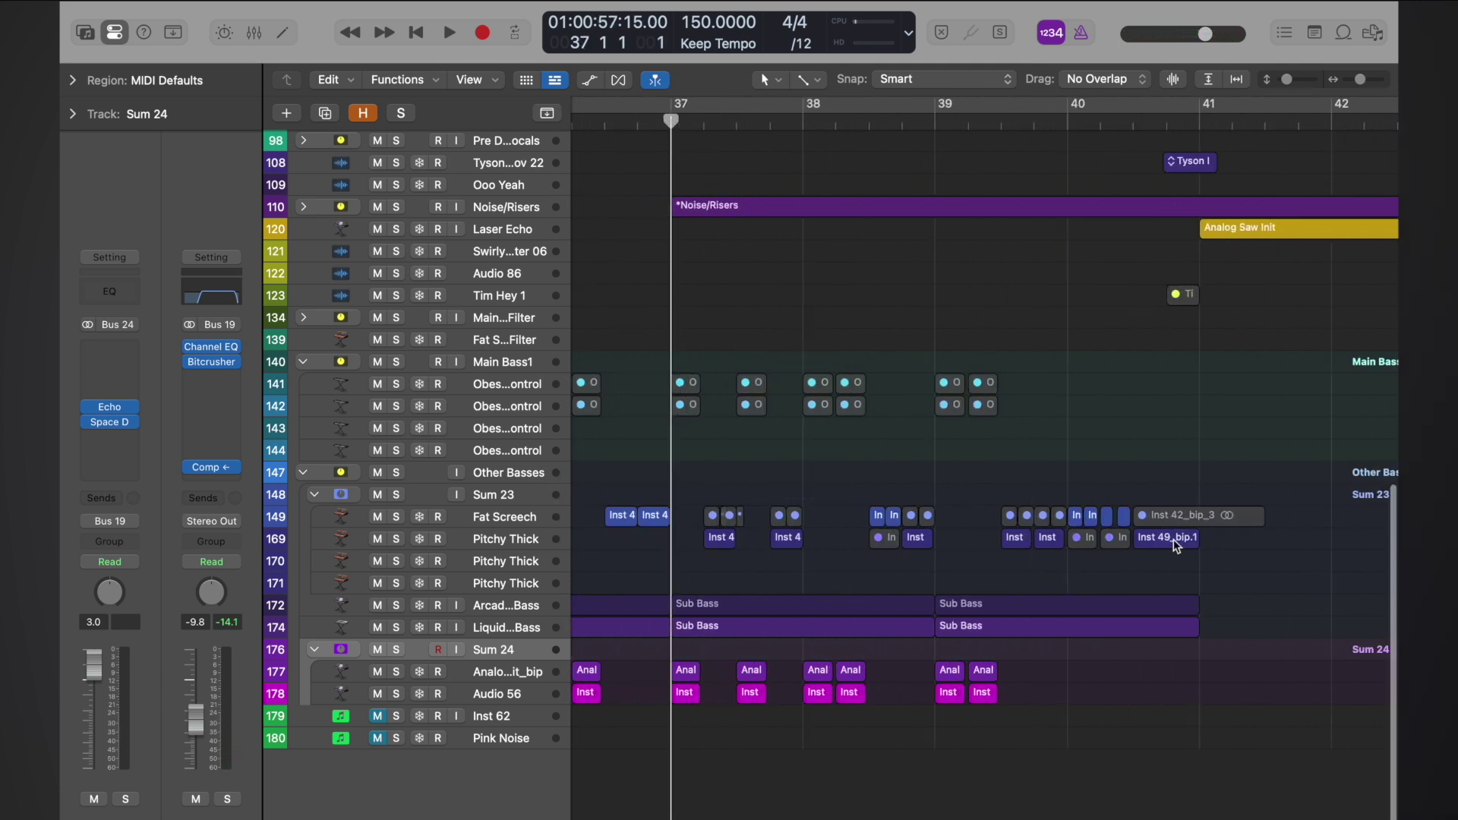
{"action": "left_click", "coordinate": [1122, 515]}
{"action": "key", "text": "s"}
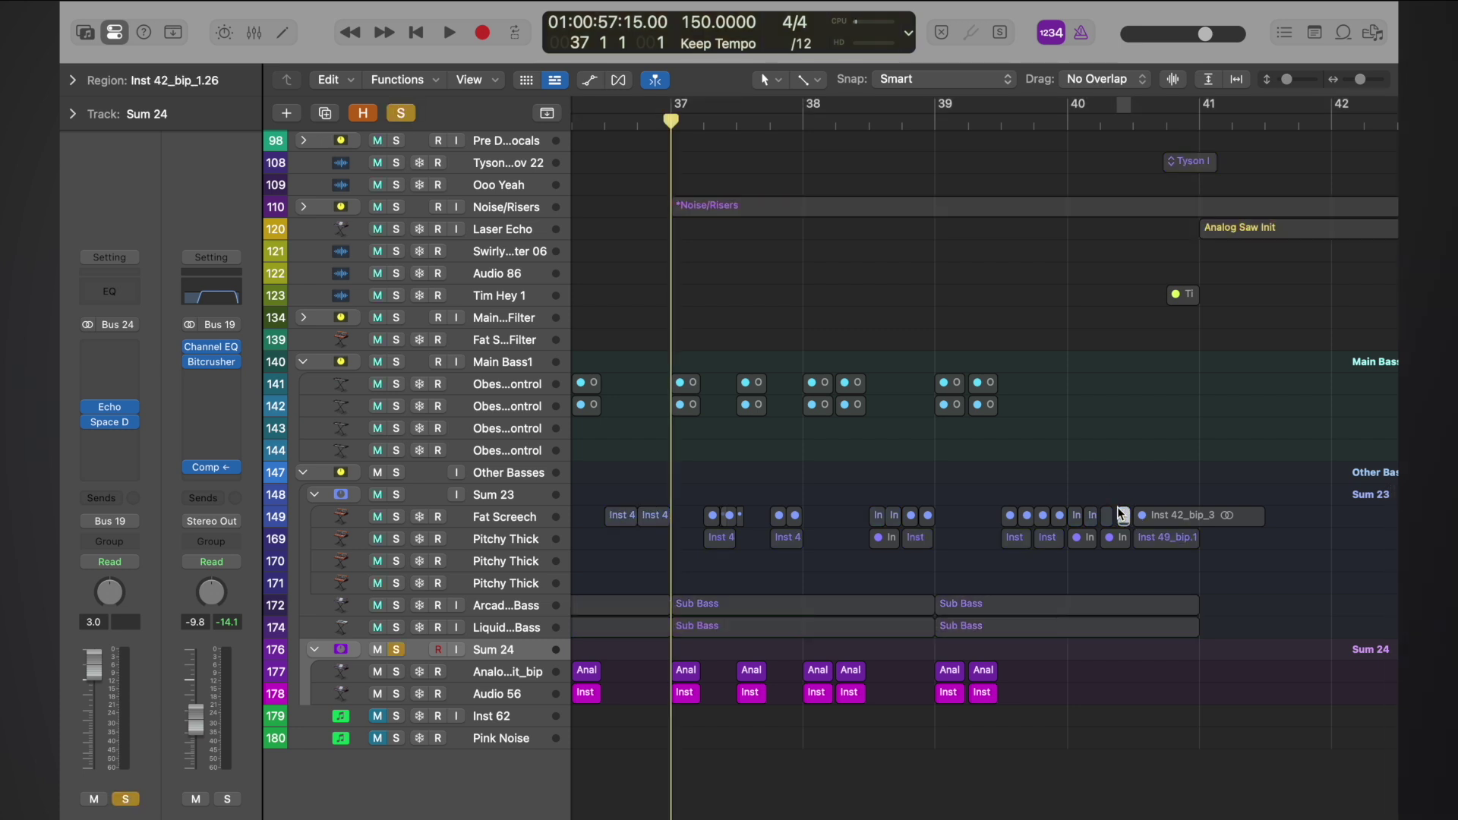
{"action": "left_click", "coordinate": [397, 518]}
{"action": "key", "text": "super+u"}
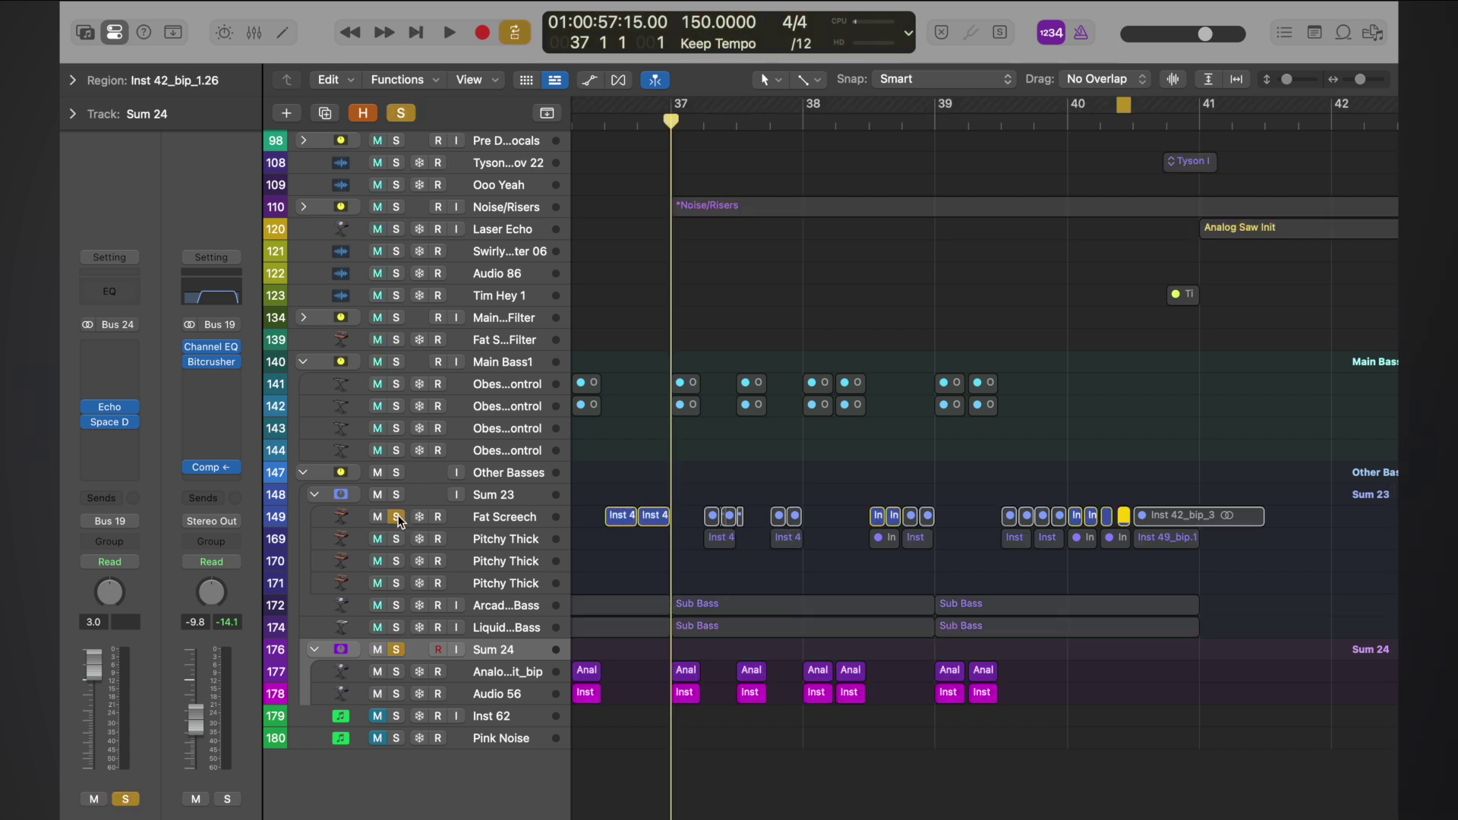
{"action": "key", "text": "space"}
{"action": "key", "text": "c"}
{"action": "key", "text": "space"}
{"action": "key", "text": "s"}
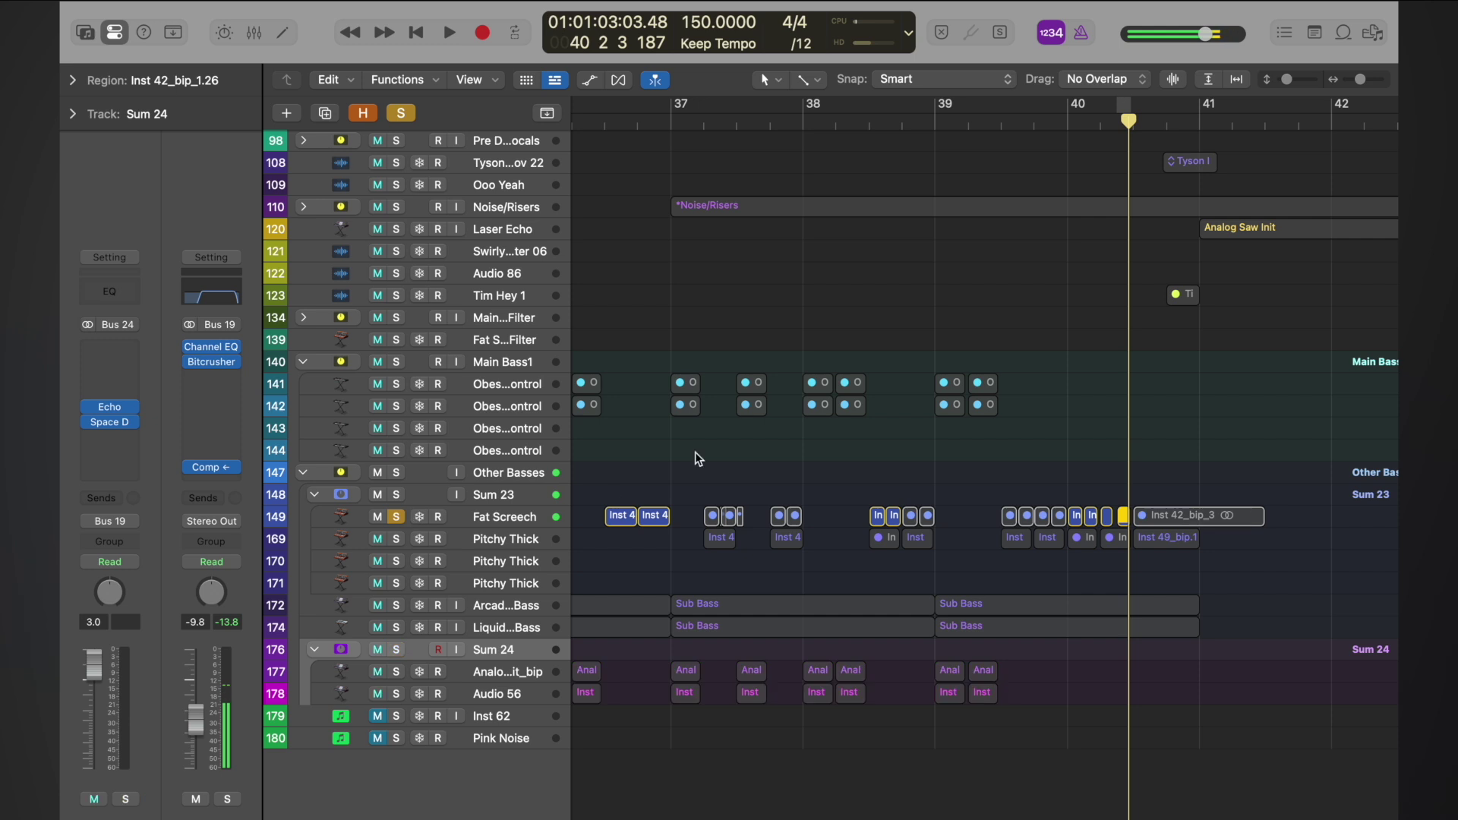
- Clear all solos and play the end of the drop from bar 37, repeating the fill in bar 40
{"action": "key", "text": "super+Left"}
{"action": "left_click", "coordinate": [401, 112]}
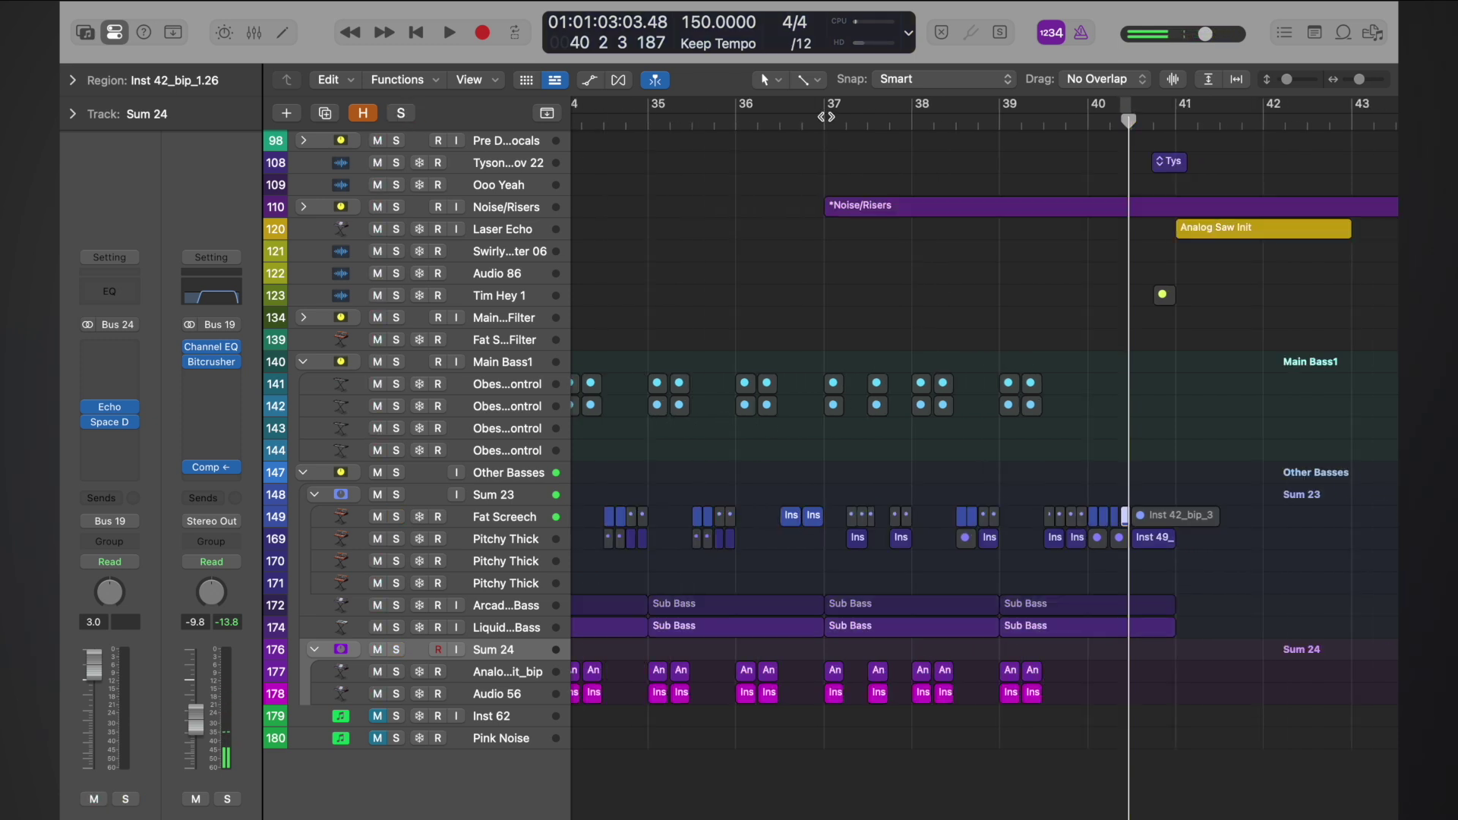
{"action": "left_click", "coordinate": [820, 120]}
{"action": "key", "text": "space"}
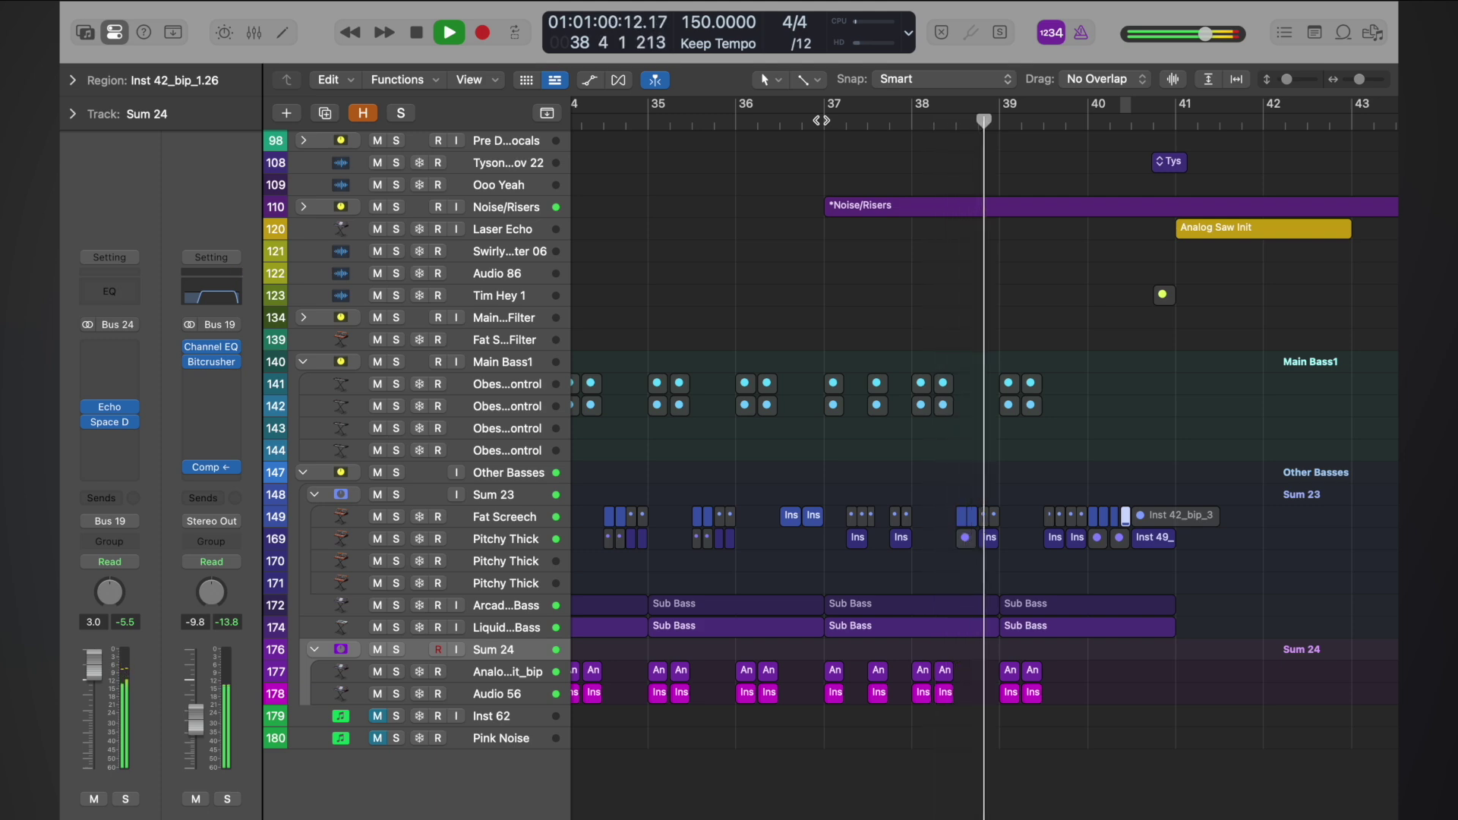
{"action": "left_click", "coordinate": [954, 316], "text": "ctrl+alt"}
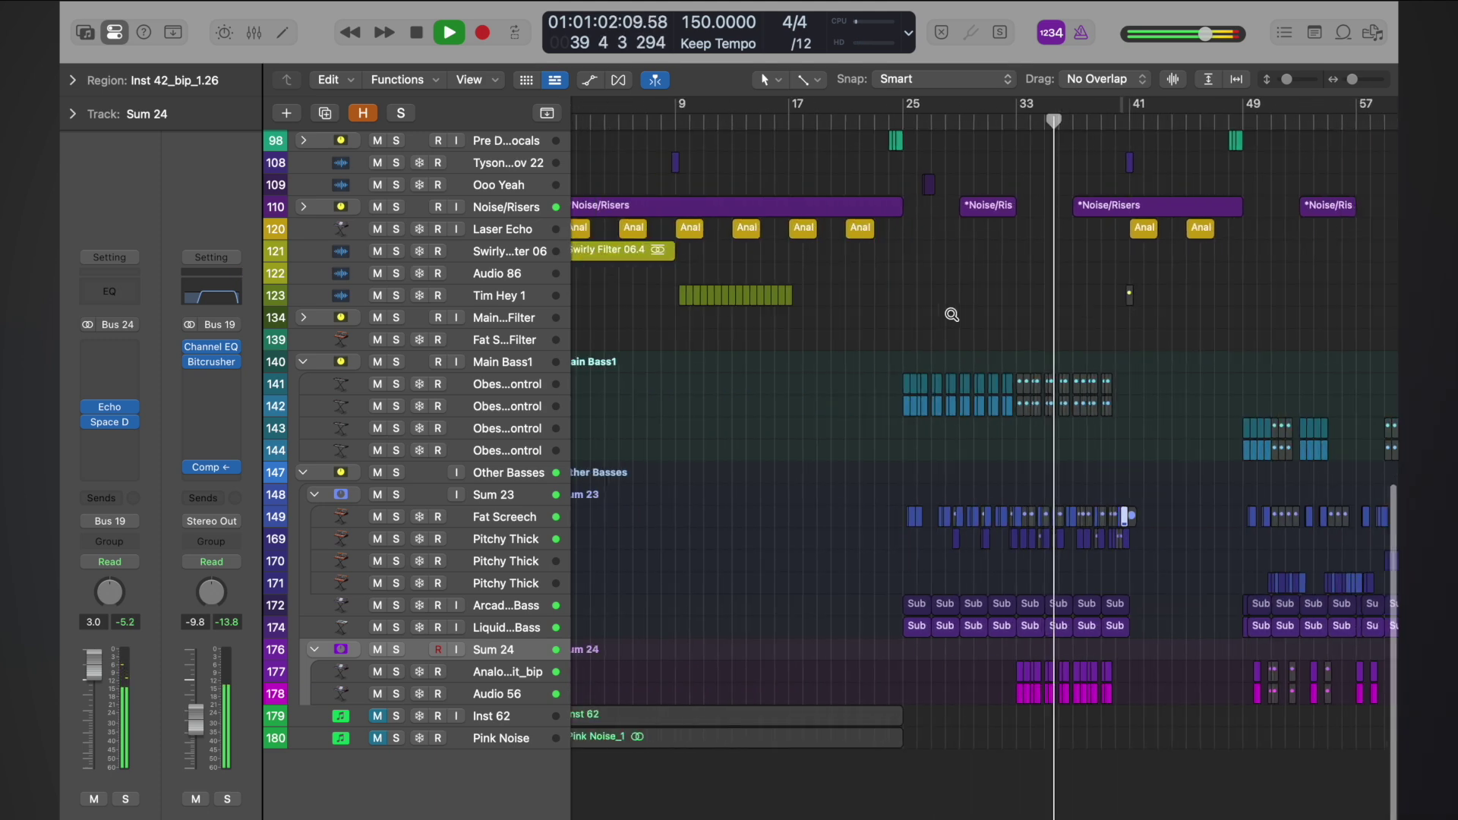
{"action": "left_click", "coordinate": [951, 314], "text": "ctrl+alt"}
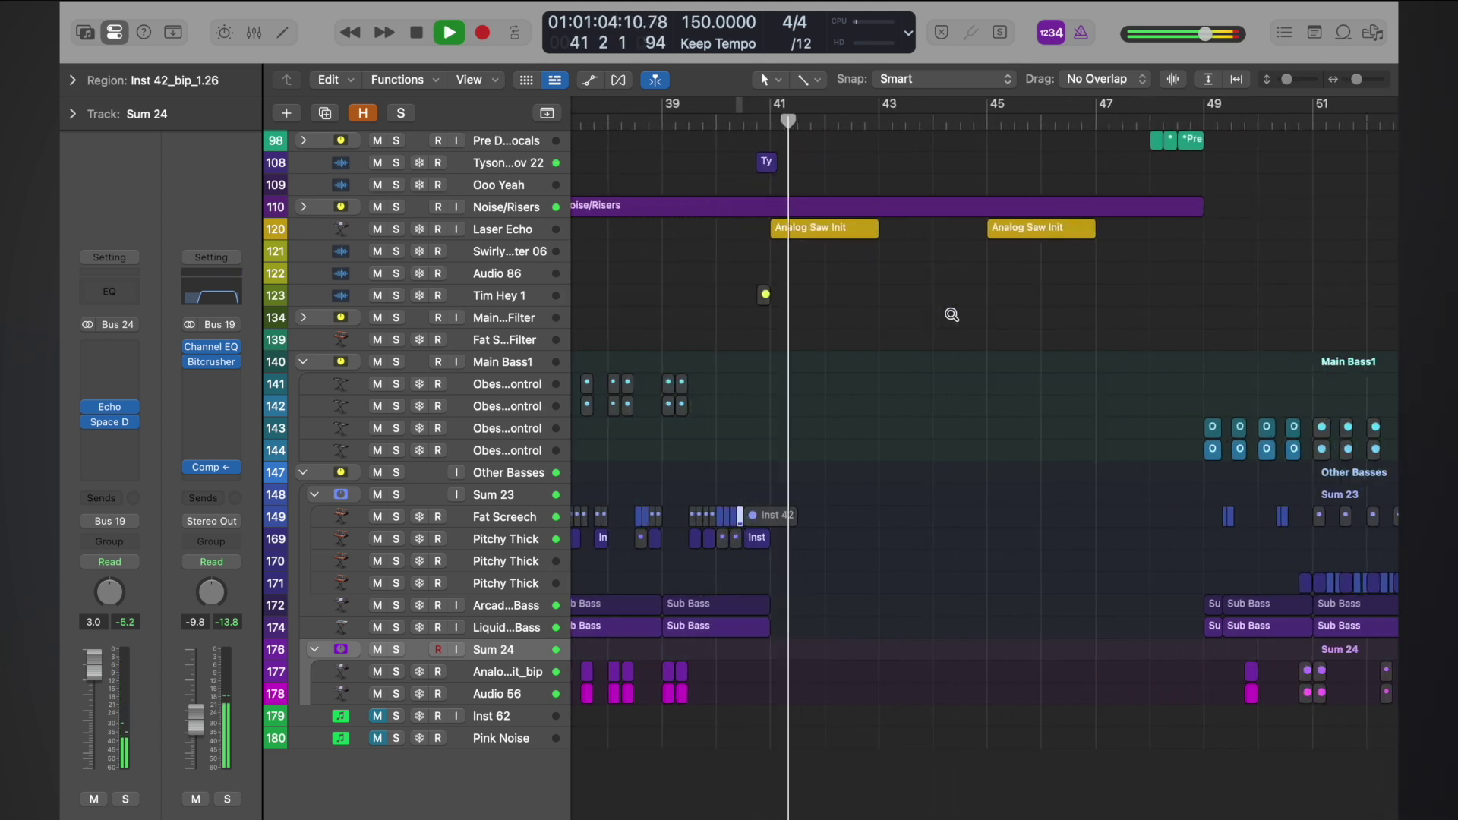
{"action": "left_click", "coordinate": [669, 120]}
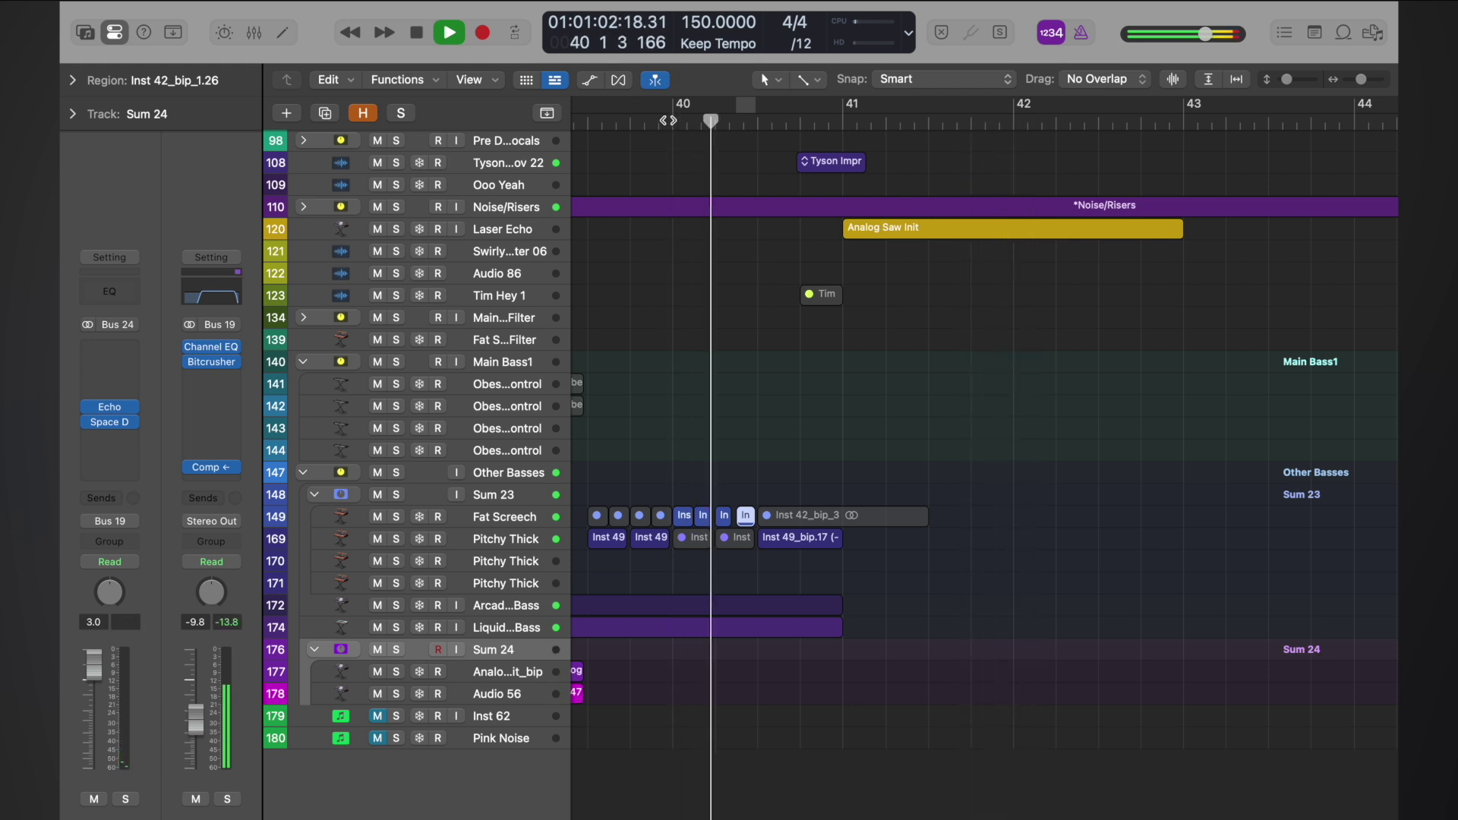
{"action": "key", "text": "space"}
- Inspect the Channel EQ that follows the Bitcrusher on the Fat Screech track and close it again
{"action": "left_click", "coordinate": [505, 517]}
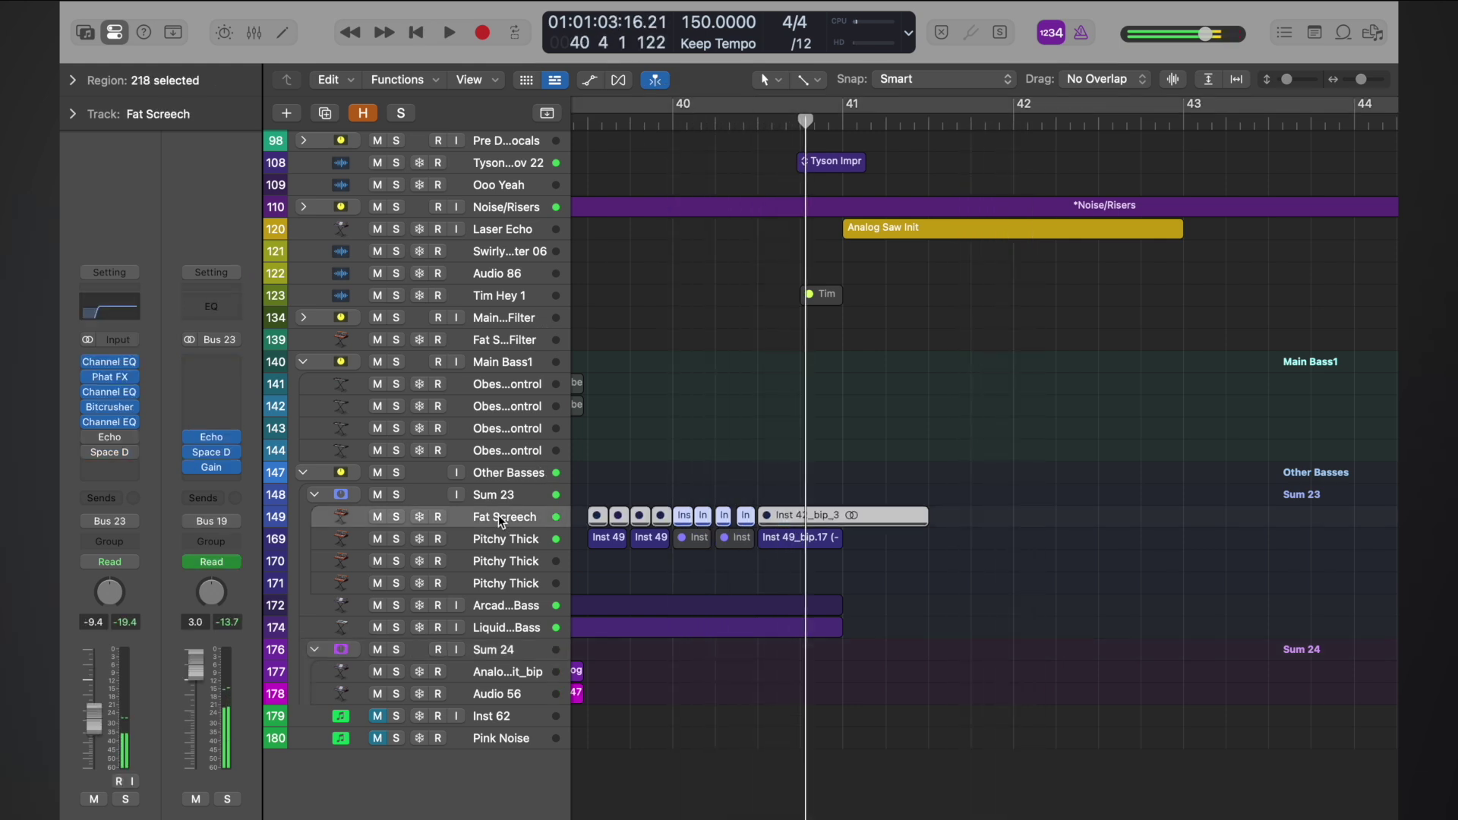
{"action": "left_click", "coordinate": [109, 423]}
{"action": "left_click", "coordinate": [386, 227]}
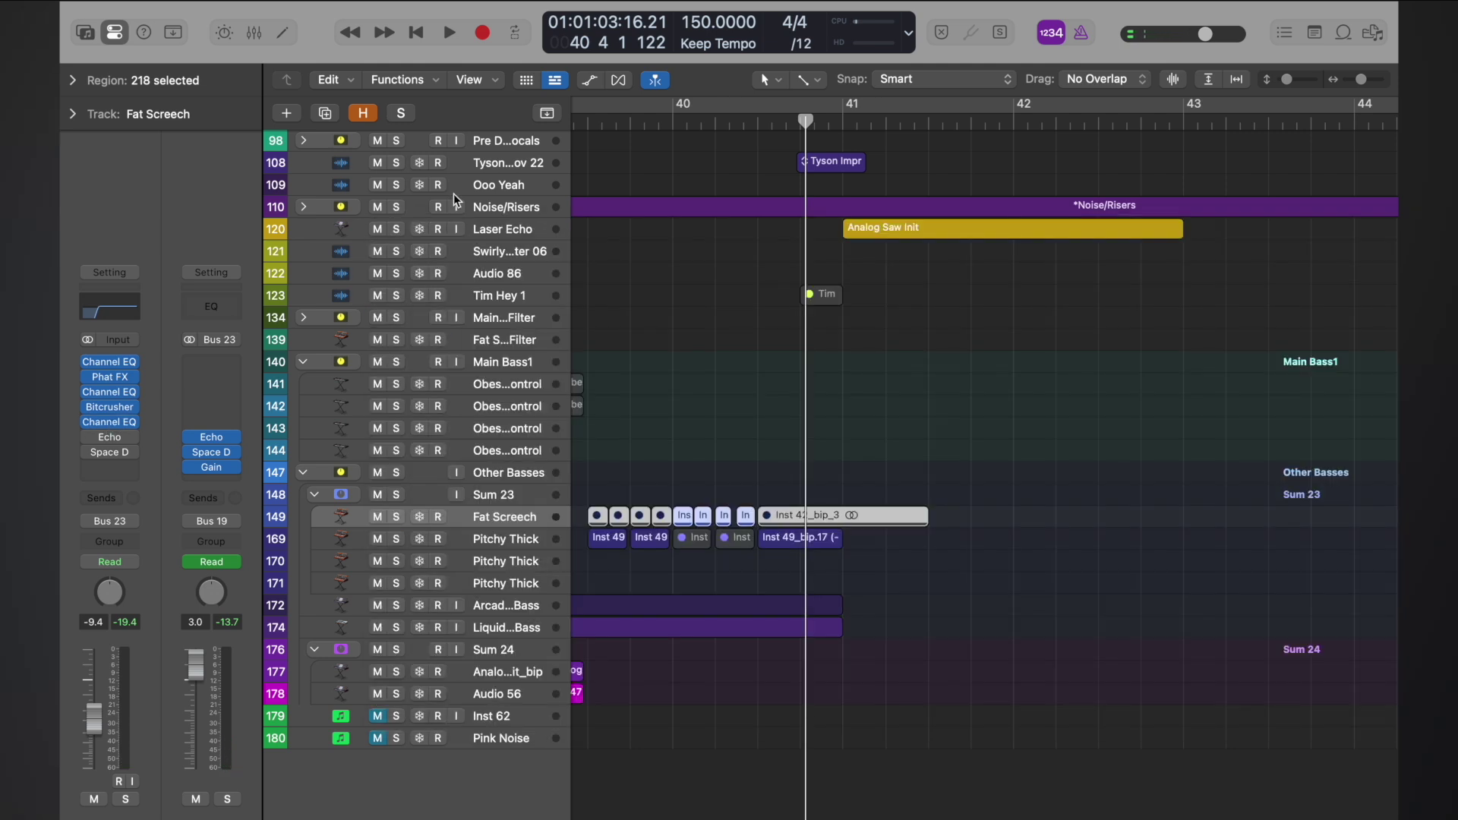
- Replay the bass fill in bar 40 from several starting points shortly before and inside the bar
{"action": "double_click", "coordinate": [759, 115]}
{"action": "left_click", "coordinate": [745, 116]}
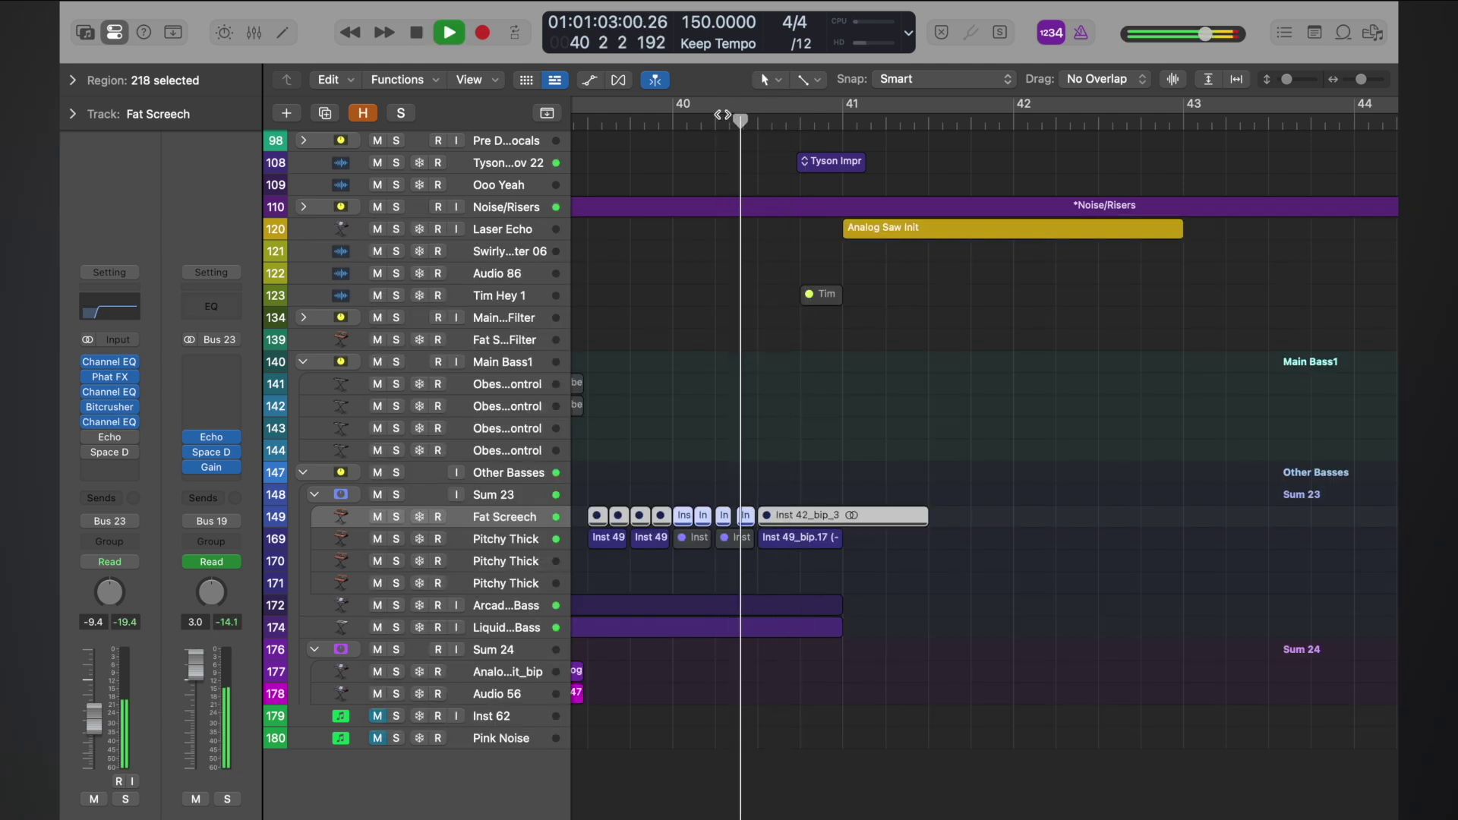
{"action": "left_click", "coordinate": [653, 118]}
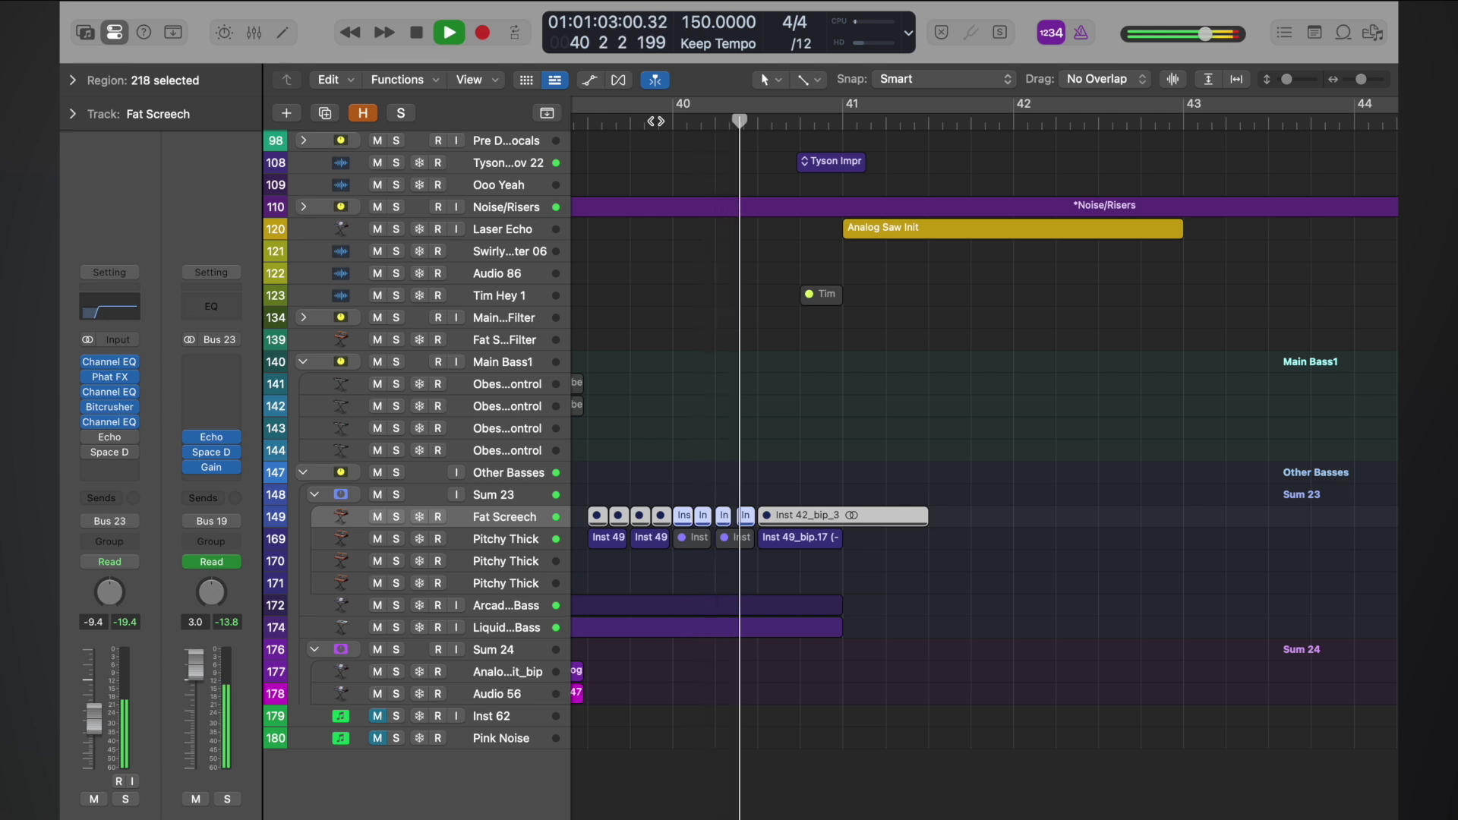
{"action": "left_click", "coordinate": [656, 120]}
{"action": "key", "text": "space"}
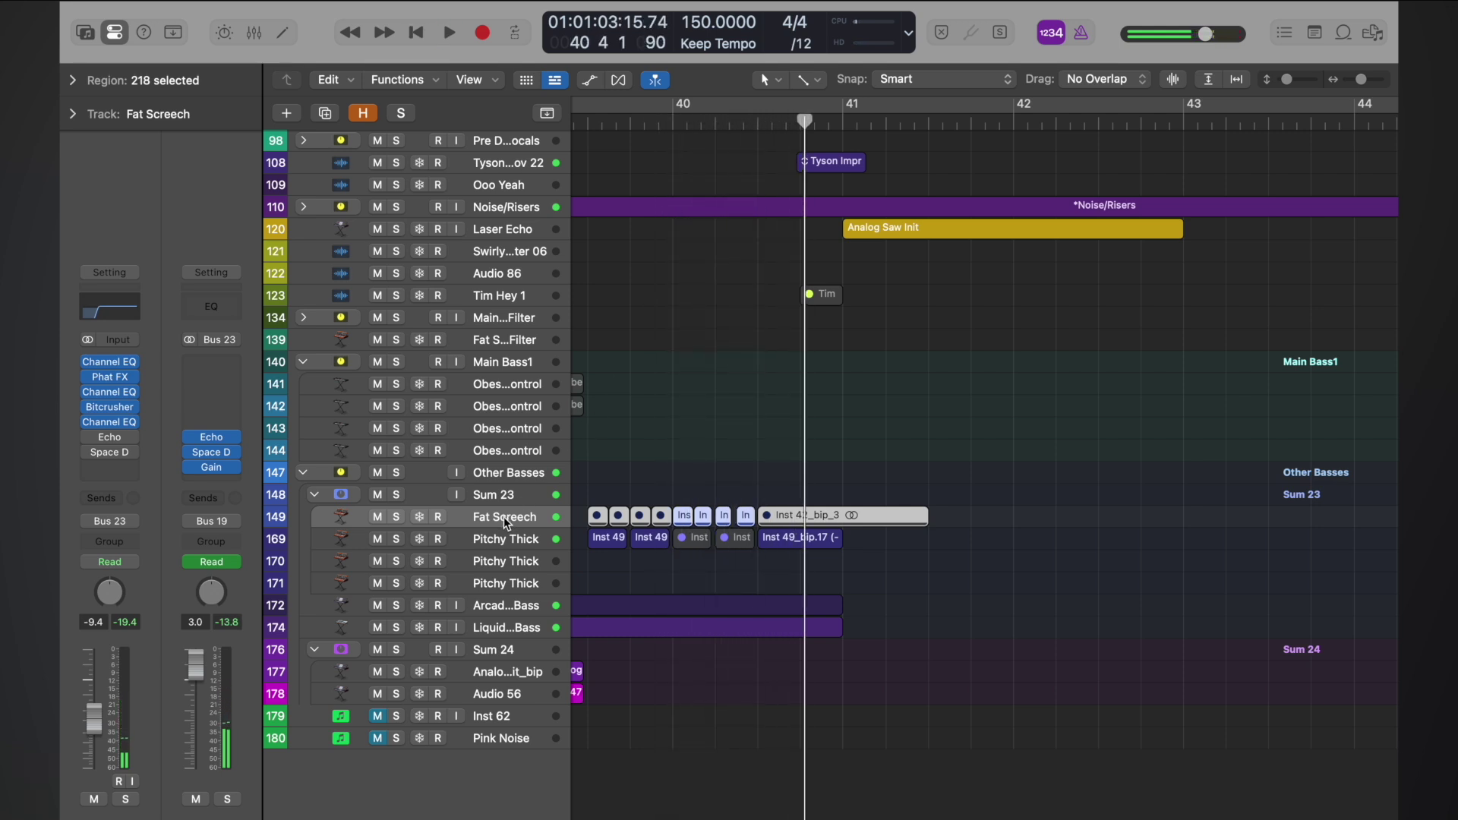
- Duplicate the Fat Screech track, move the last short bar 40 region onto the copy and lower its volume to -12.0 dB
{"action": "key", "text": "super+d"}
{"action": "left_click", "coordinate": [746, 518]}
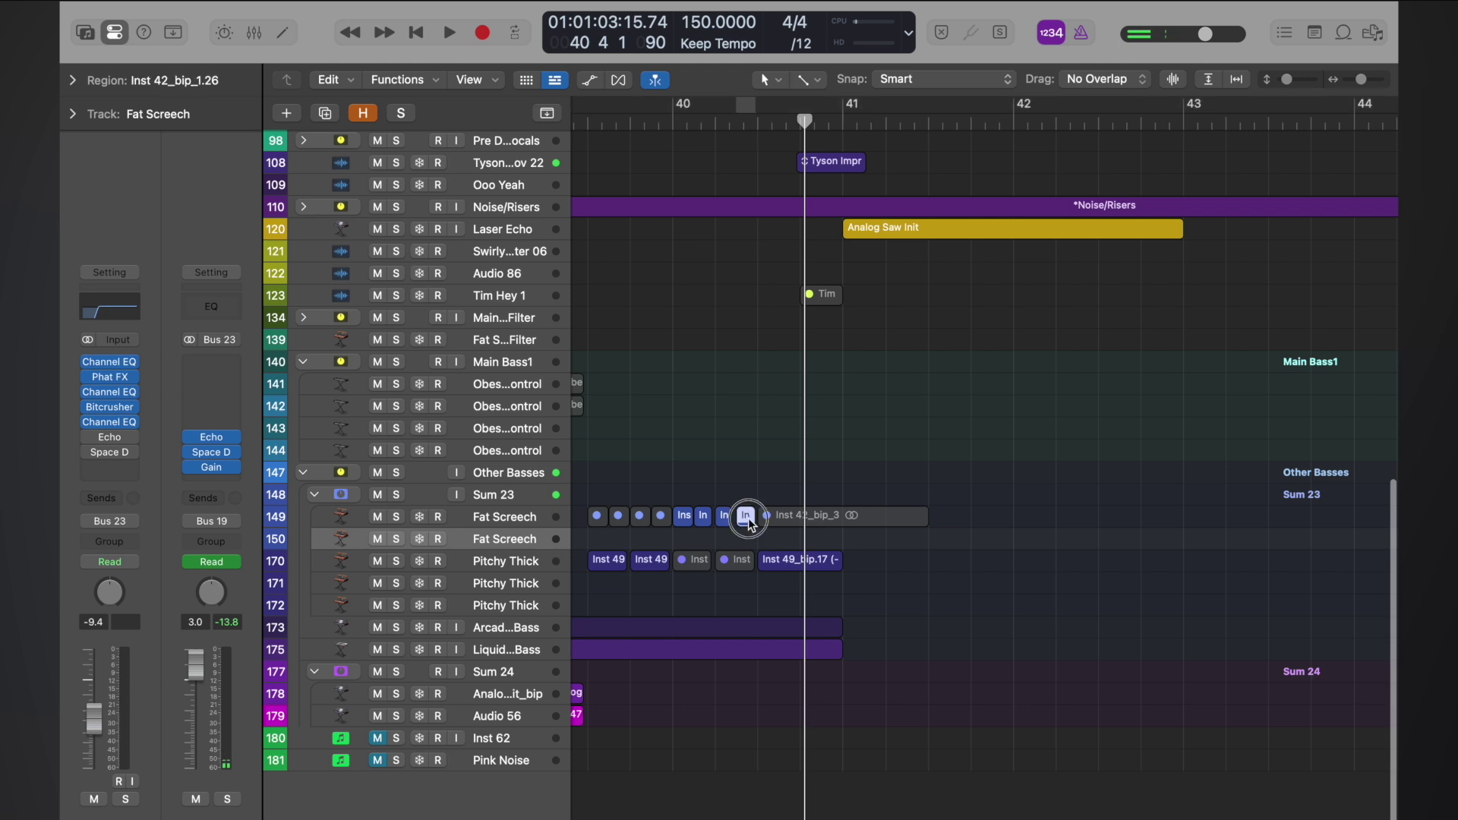
{"action": "left_click_drag", "start_coordinate": [749, 520], "coordinate": [748, 541]}
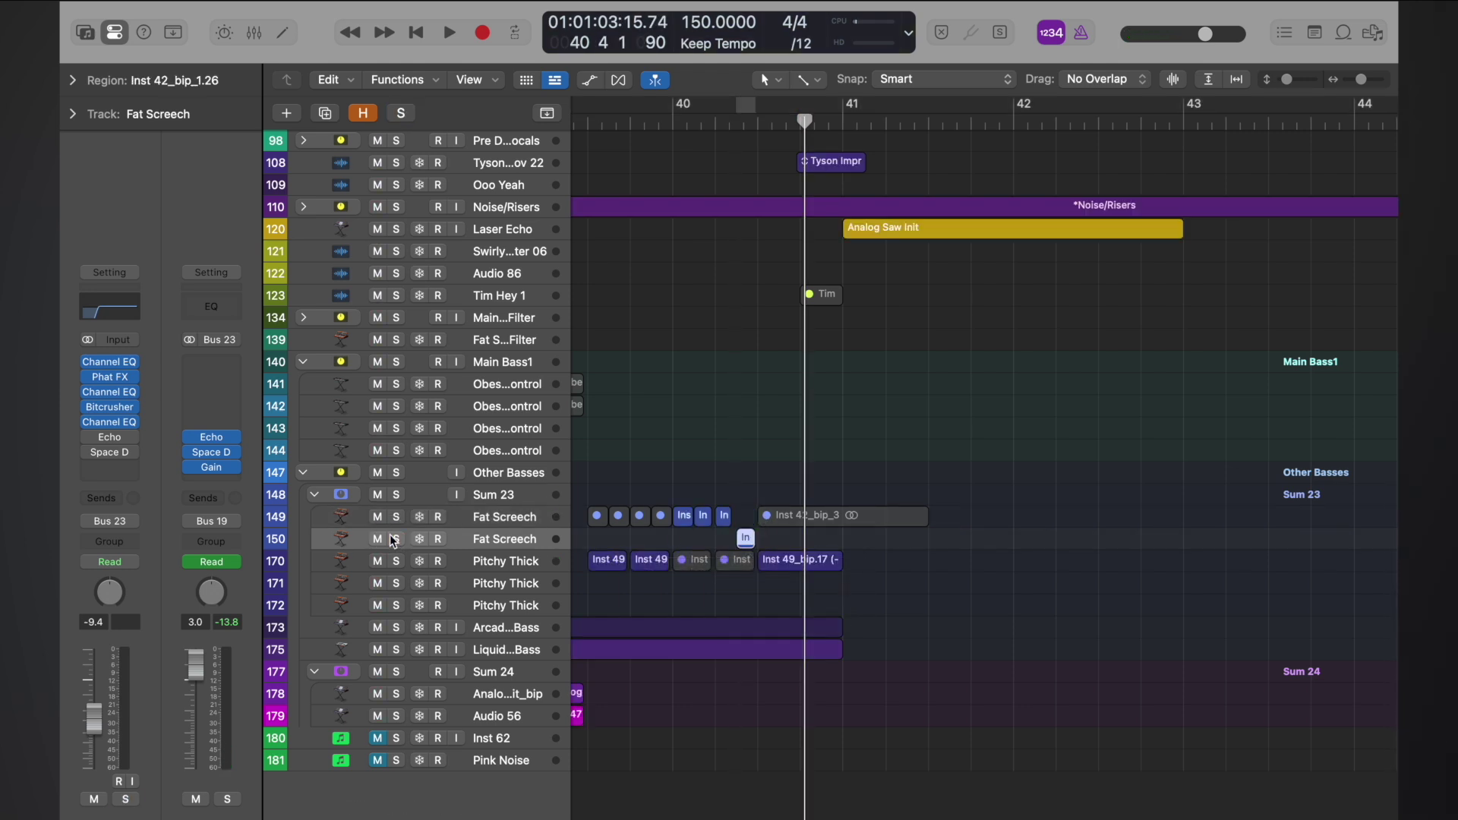
{"action": "left_click_drag", "start_coordinate": [89, 714], "coordinate": [92, 724]}
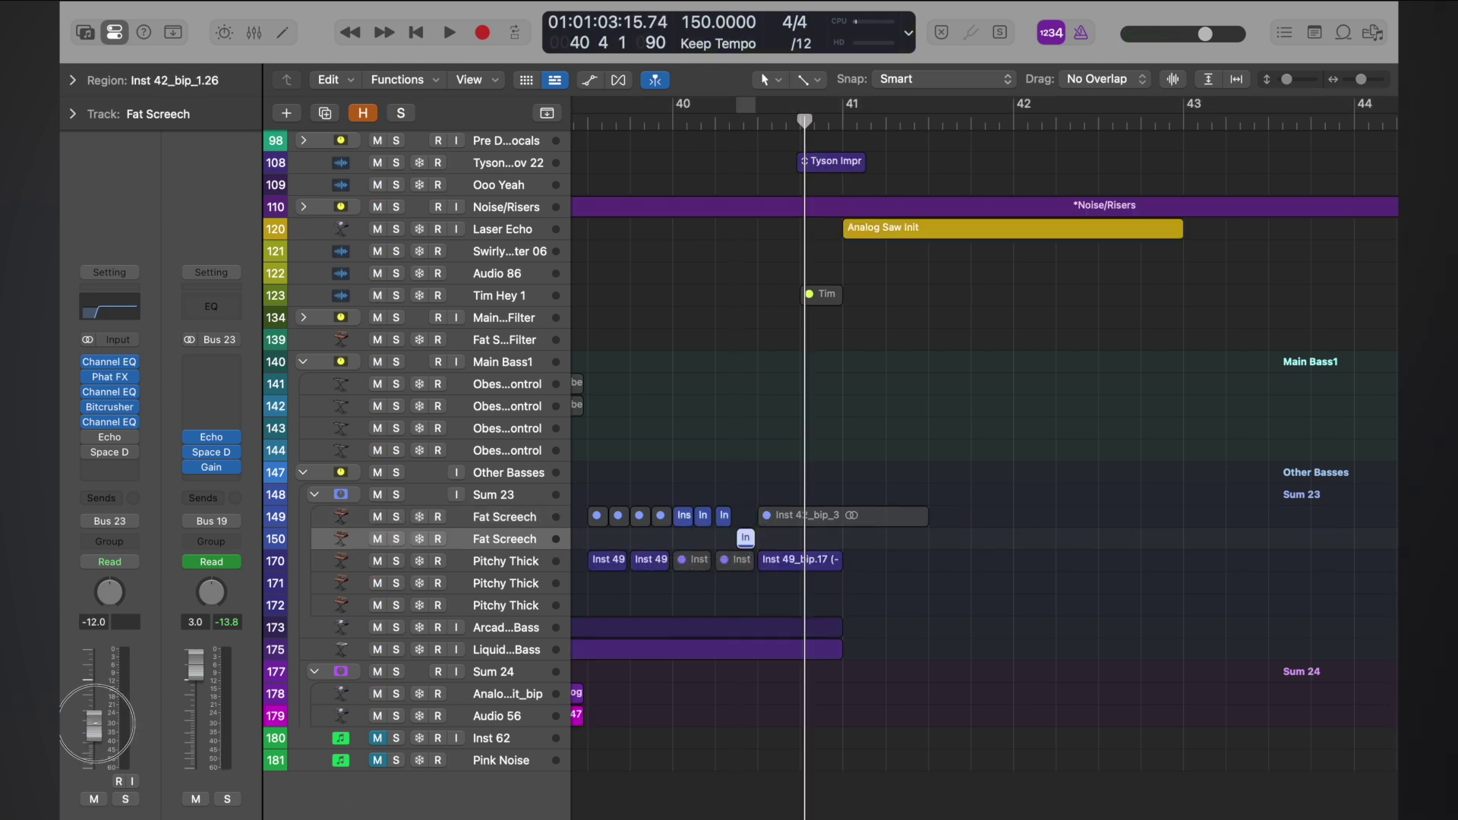
- Play the bar 40 fill with the quieter Fat Screech region on its own track
{"action": "left_click", "coordinate": [665, 122]}
{"action": "key", "text": "space"}
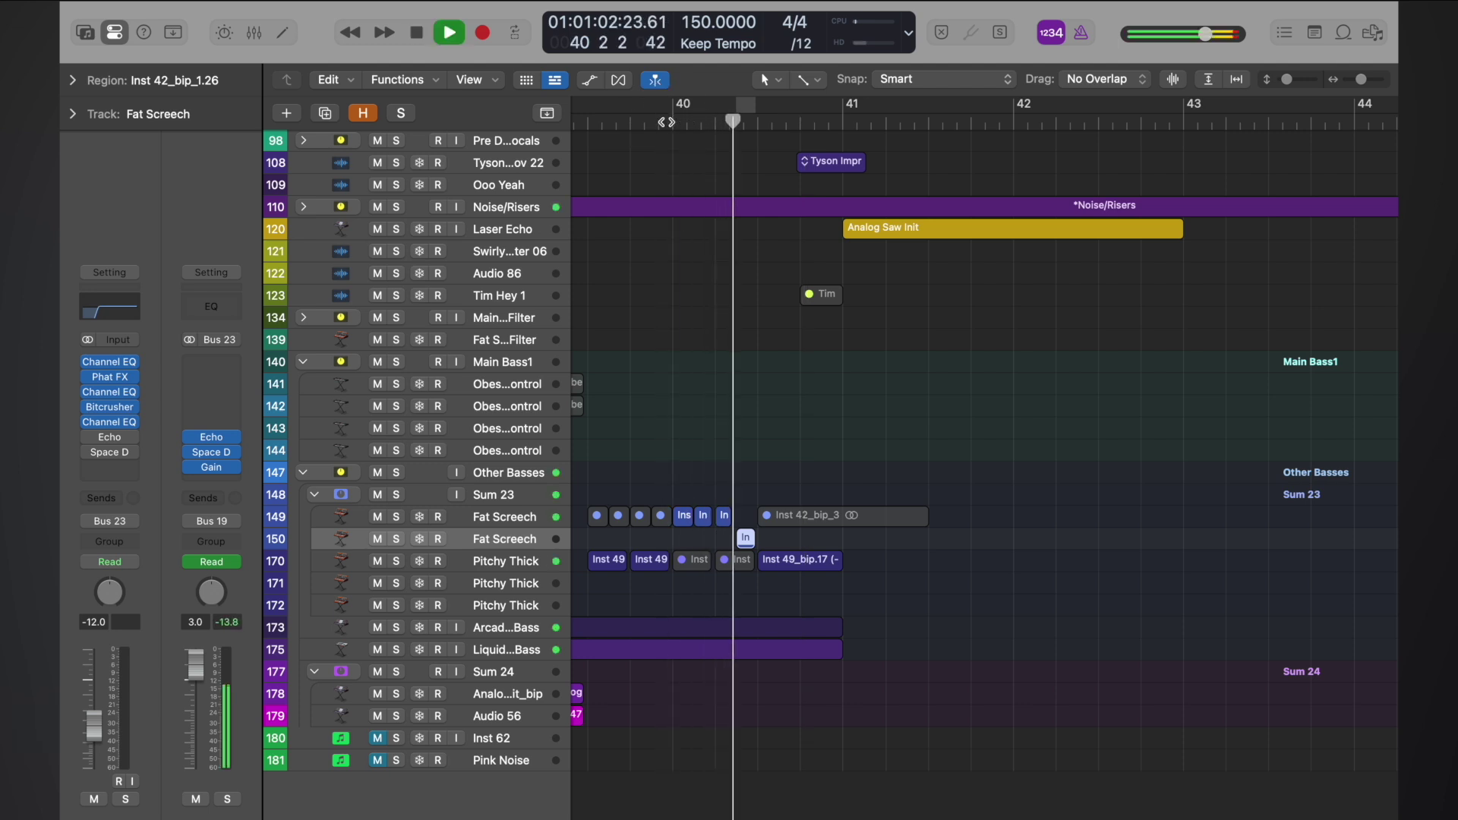
{"action": "left_click", "coordinate": [666, 121]}
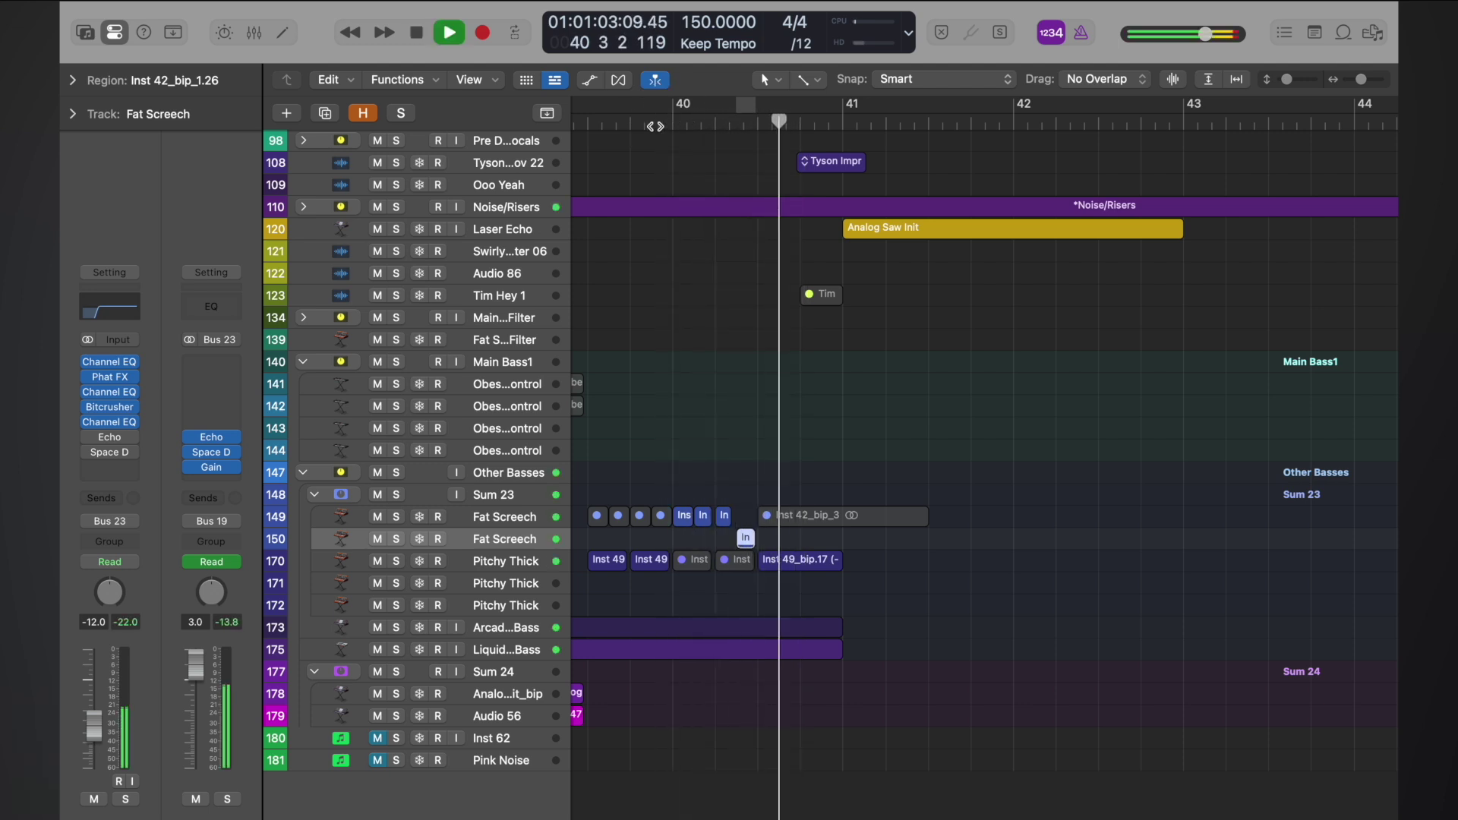
{"action": "key", "text": "space"}
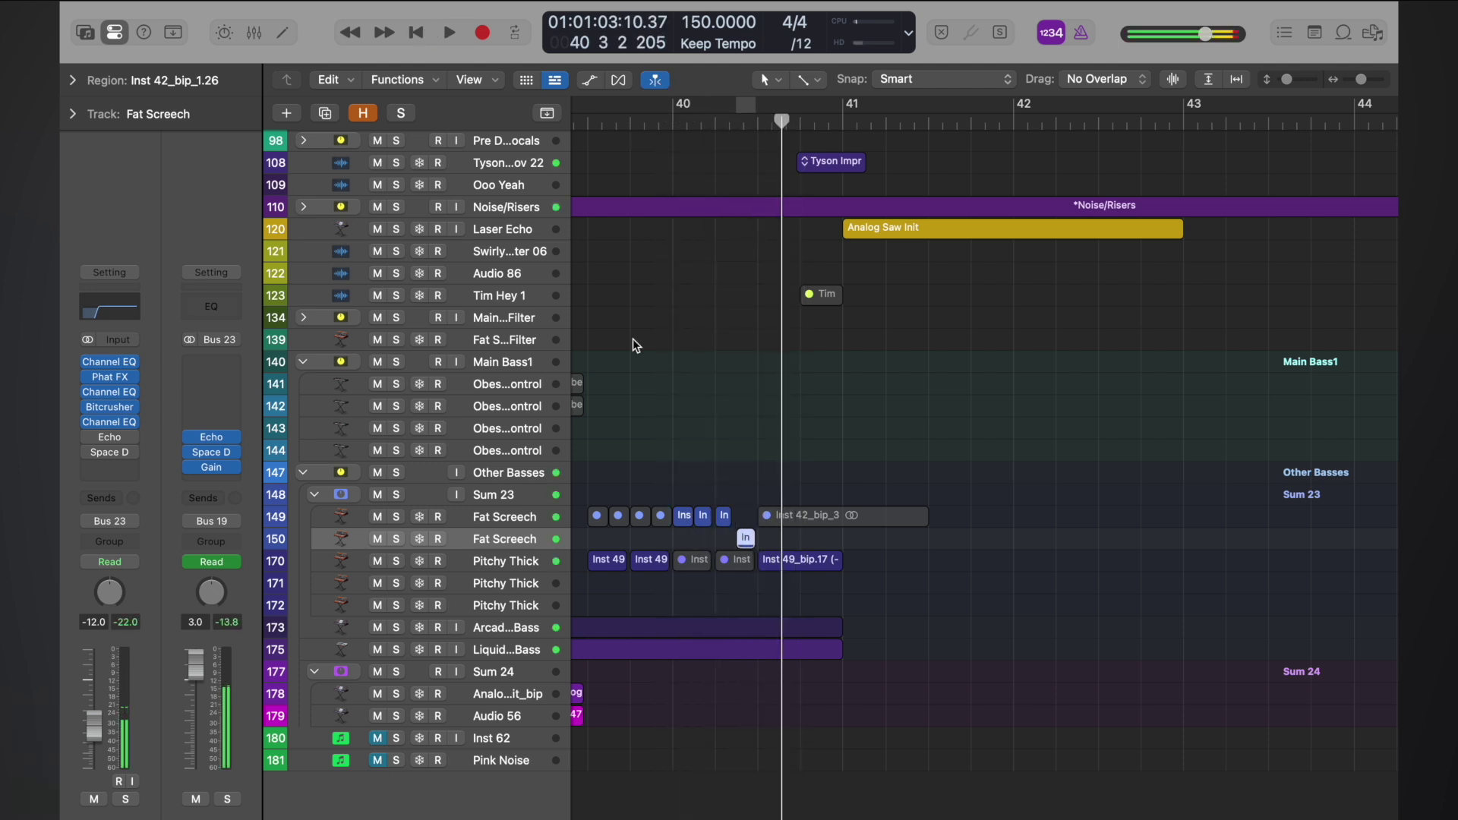
- Loop the short region soloed and turn off the 3440 Hz band in the Channel EQ after Phat FX on the duplicated Fat Screech track
{"action": "left_click", "coordinate": [111, 394]}
{"action": "left_click_drag", "start_coordinate": [978, 228], "coordinate": [941, 610]}
{"action": "key", "text": "s"}
{"action": "key", "text": "space"}
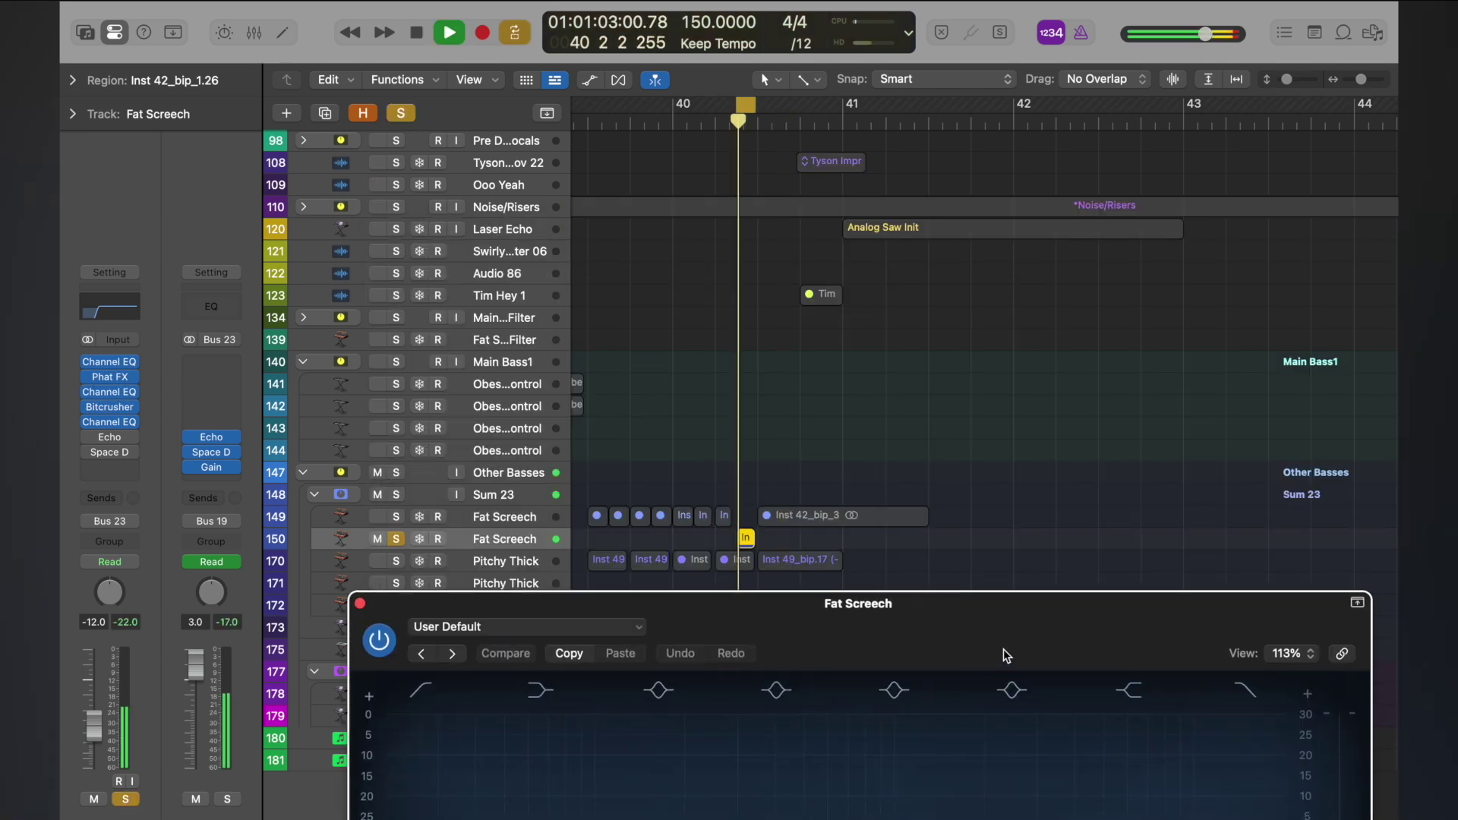
{"action": "left_click_drag", "start_coordinate": [1004, 651], "coordinate": [965, 335]}
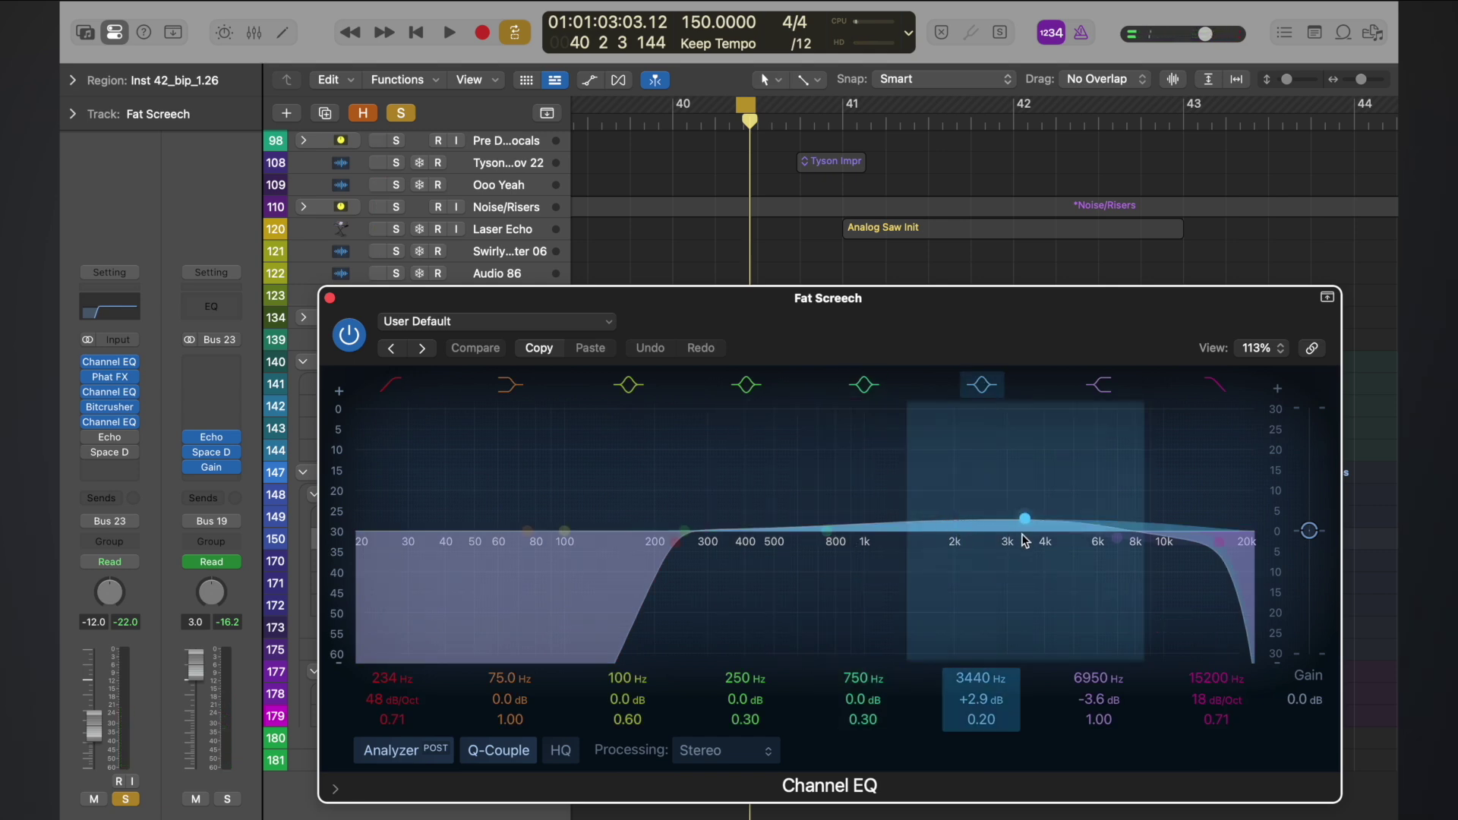
{"action": "left_click", "coordinate": [983, 386]}
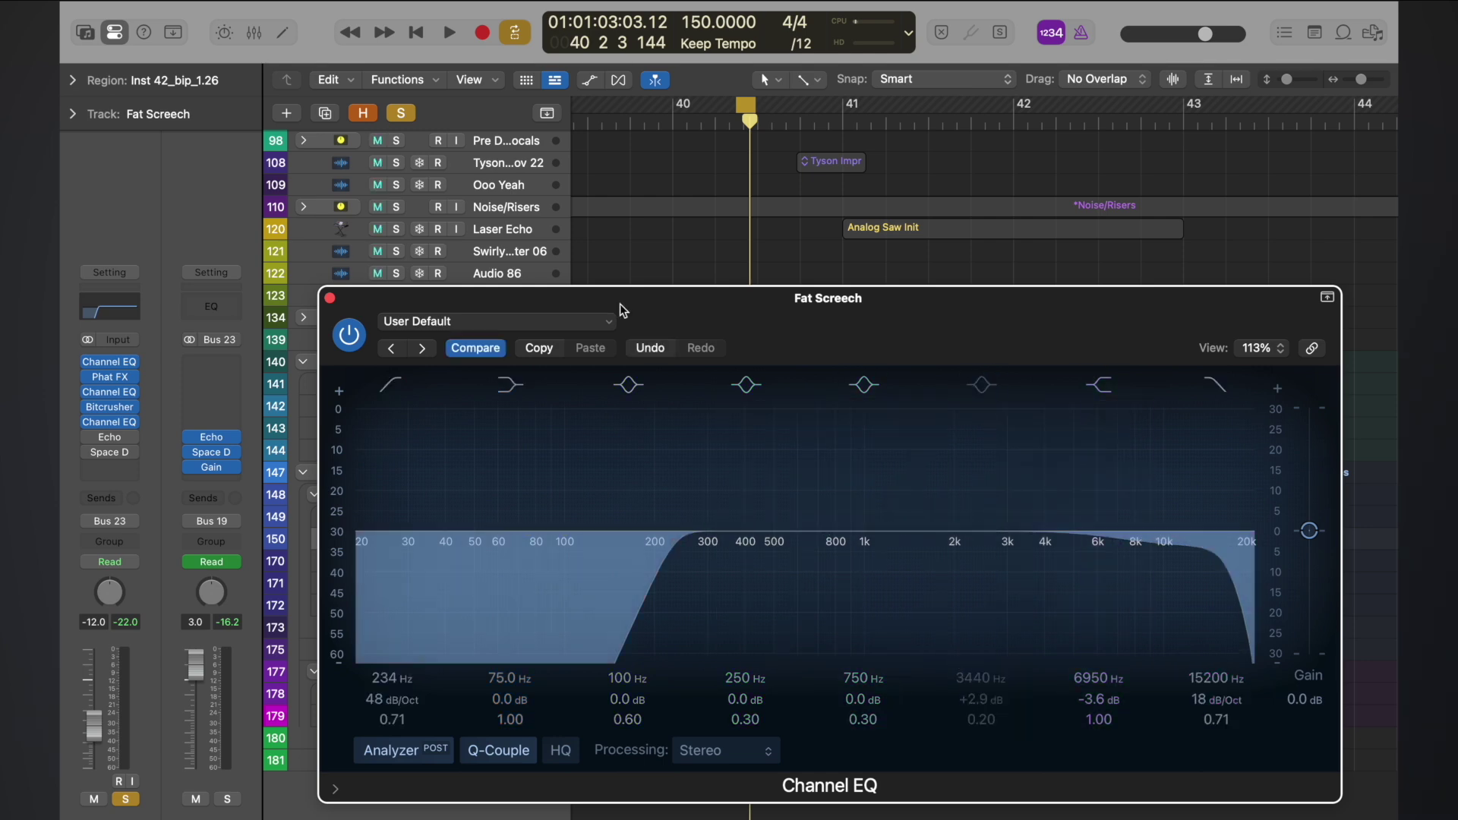
{"action": "key", "text": "c"}
{"action": "left_click", "coordinate": [328, 298]}
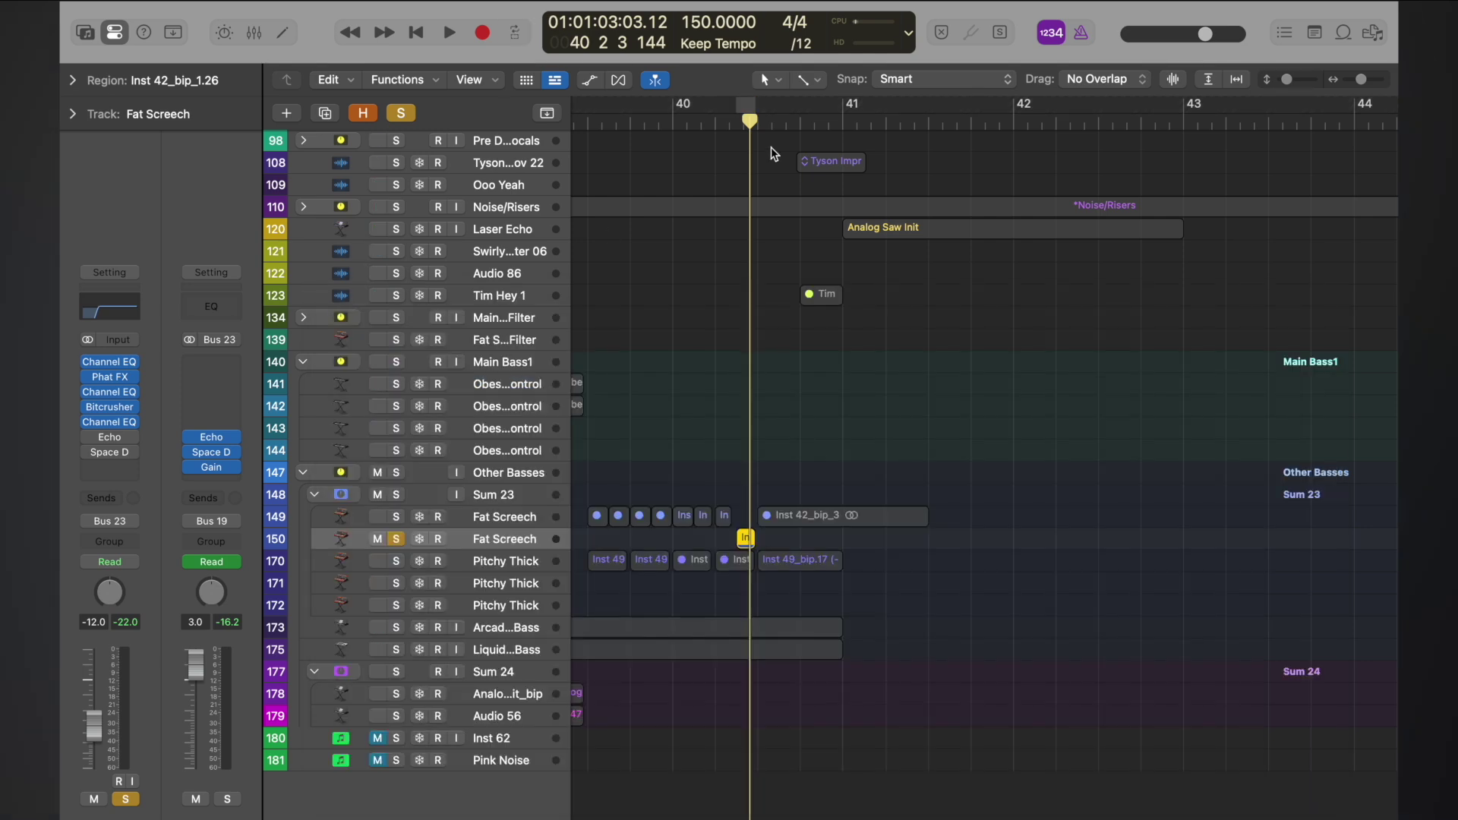
- Listen to the region with the changed EQ in solo, then clear the solo
{"action": "key", "text": "space"}
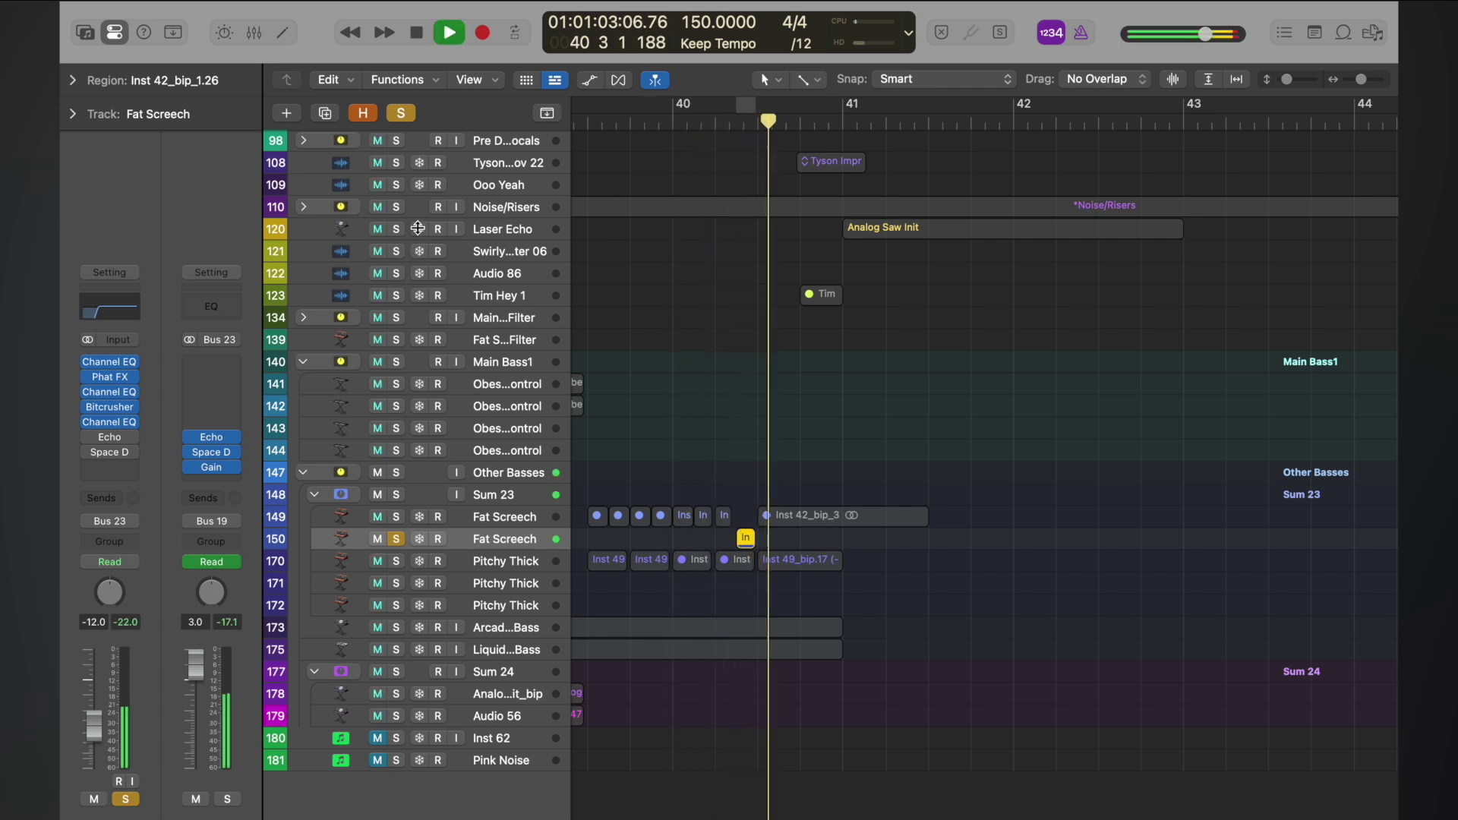
{"action": "key", "text": "space"}
{"action": "left_click", "coordinate": [402, 114]}
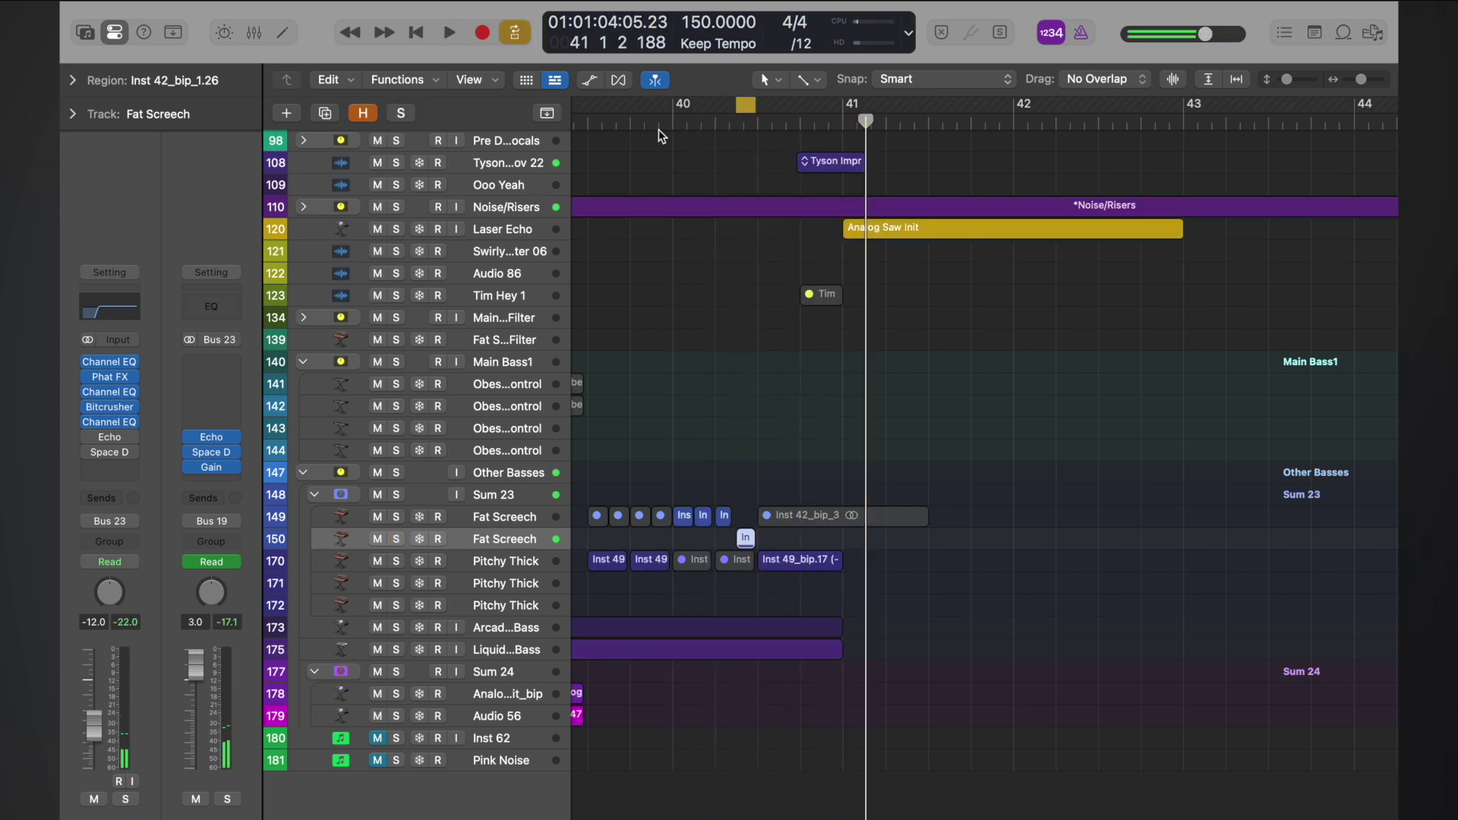
- Play from bar 39 into bar 41 to judge the Fat Screech fill in the full mix
{"action": "scroll", "coordinate": [706, 140], "scroll_direction": "left", "scroll_amount": 5}
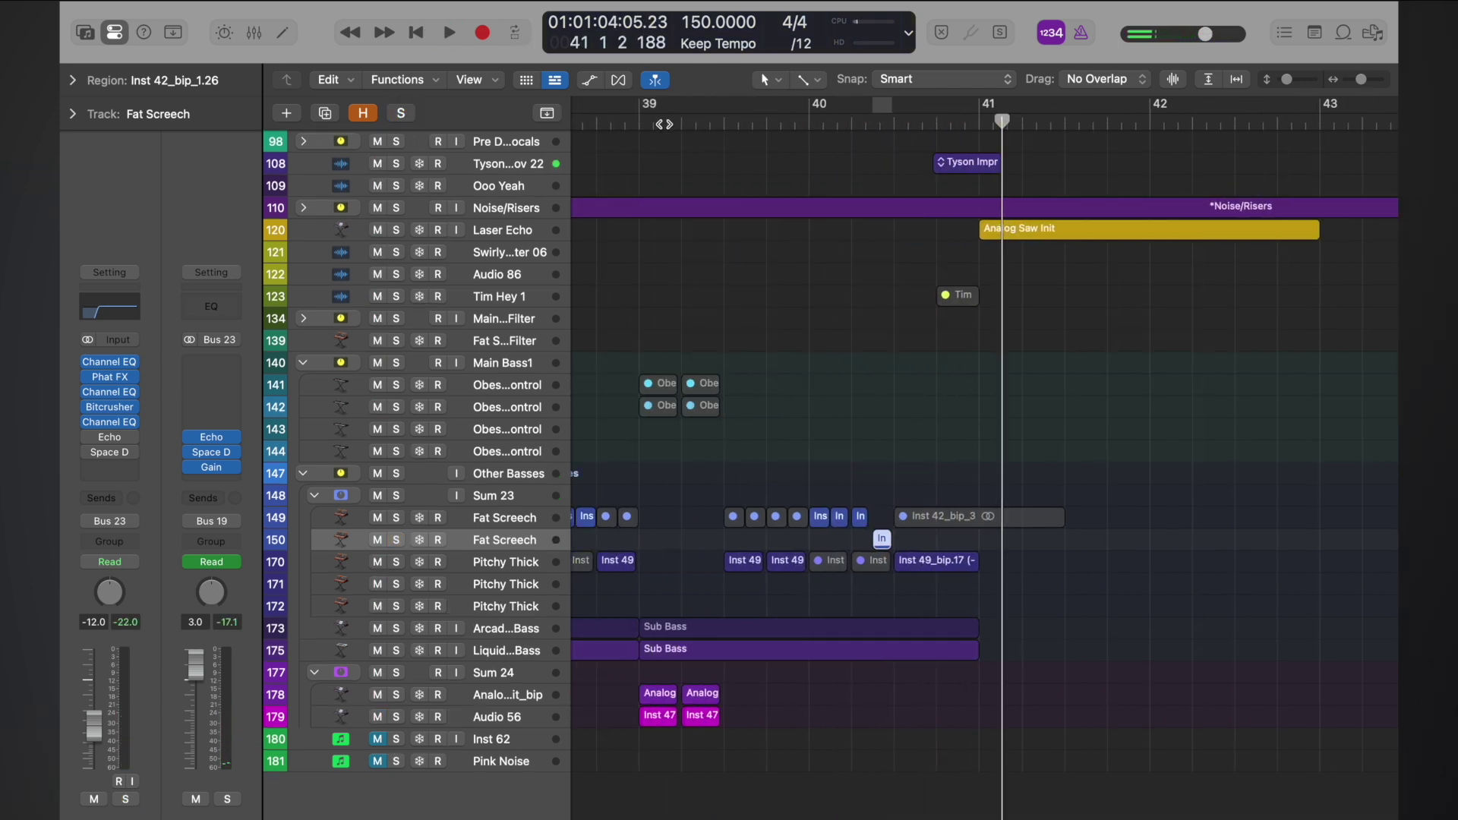
{"action": "left_click", "coordinate": [645, 123]}
{"action": "key", "text": "space"}
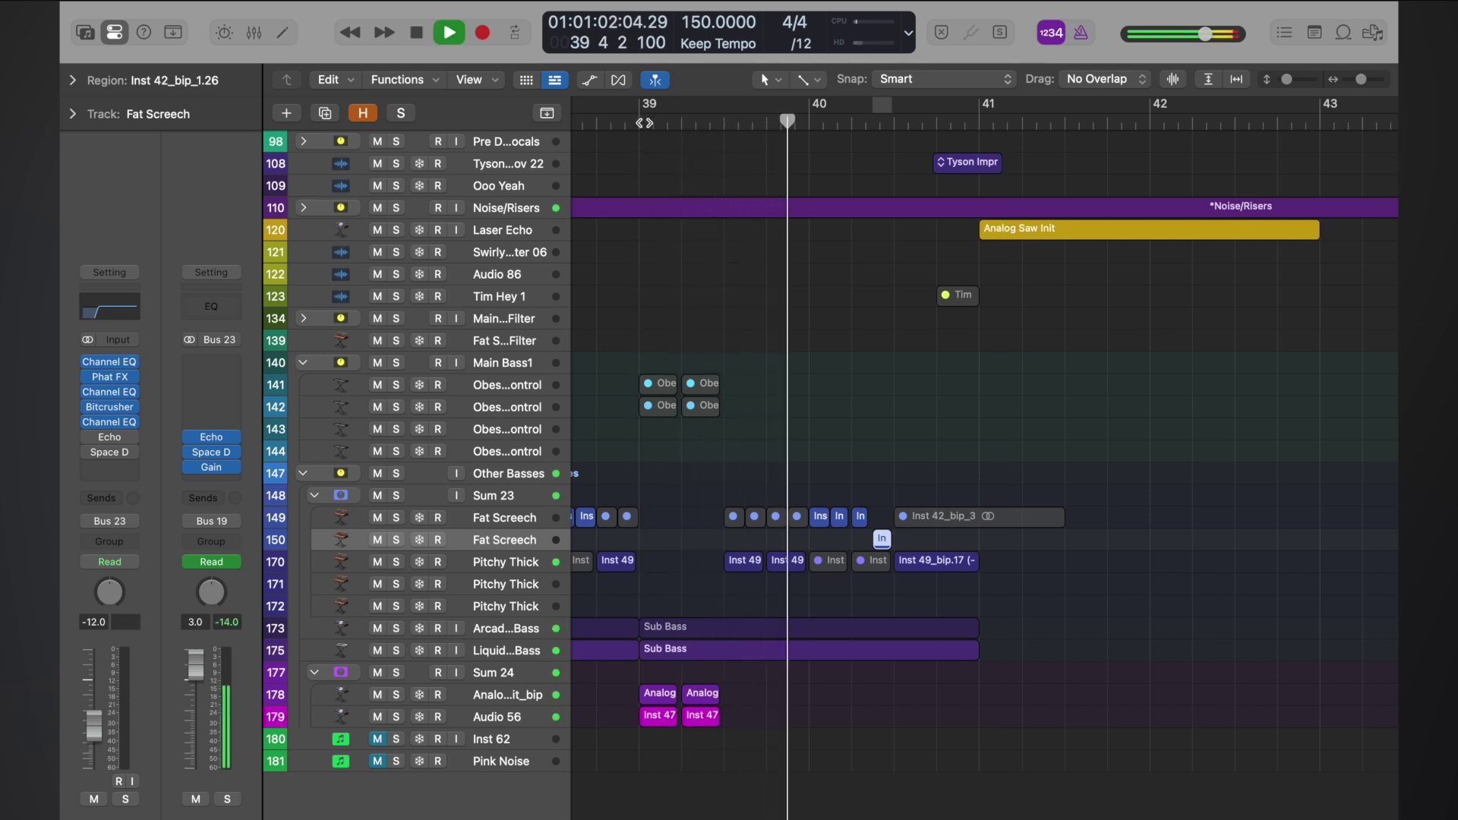
{"action": "key", "text": "space"}
{"action": "key", "text": "space"}
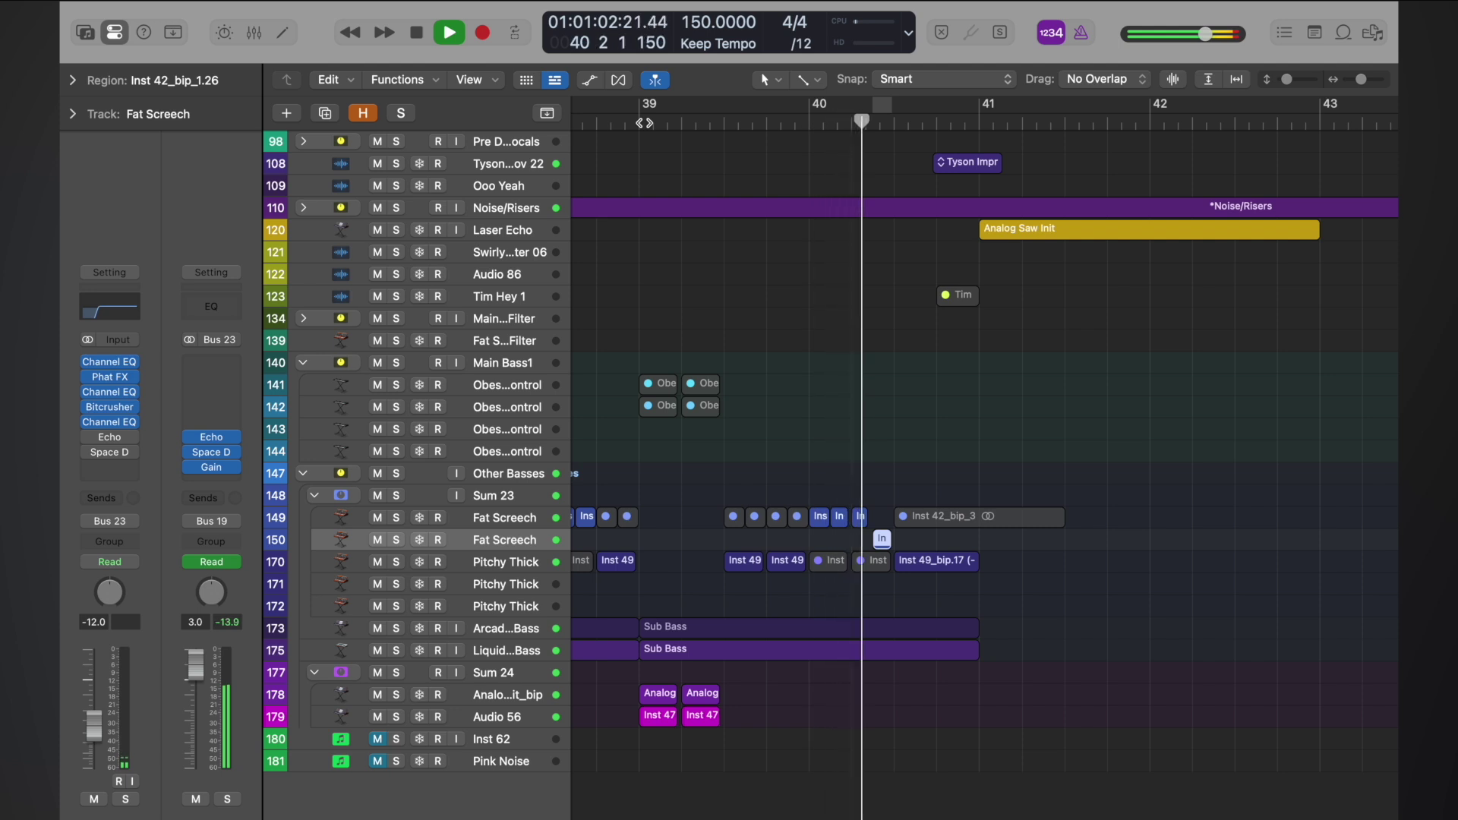
{"action": "key", "text": "space"}
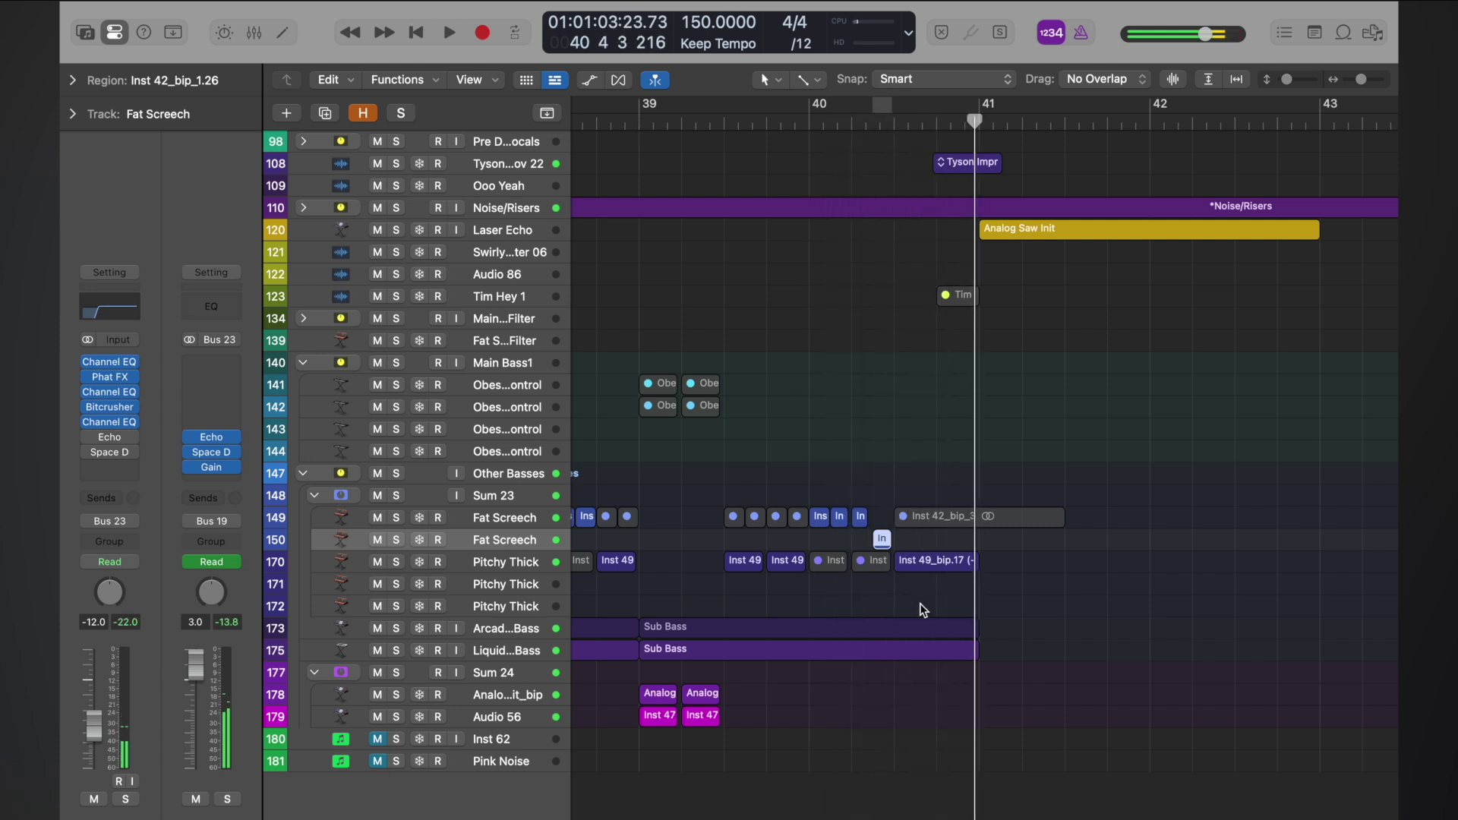
- Compare the bar 40 fill with the short region moved back to the original Fat Screech track, then return it to the duplicate
{"action": "left_click_drag", "start_coordinate": [882, 541], "coordinate": [881, 518]}
{"action": "left_click", "coordinate": [808, 119]}
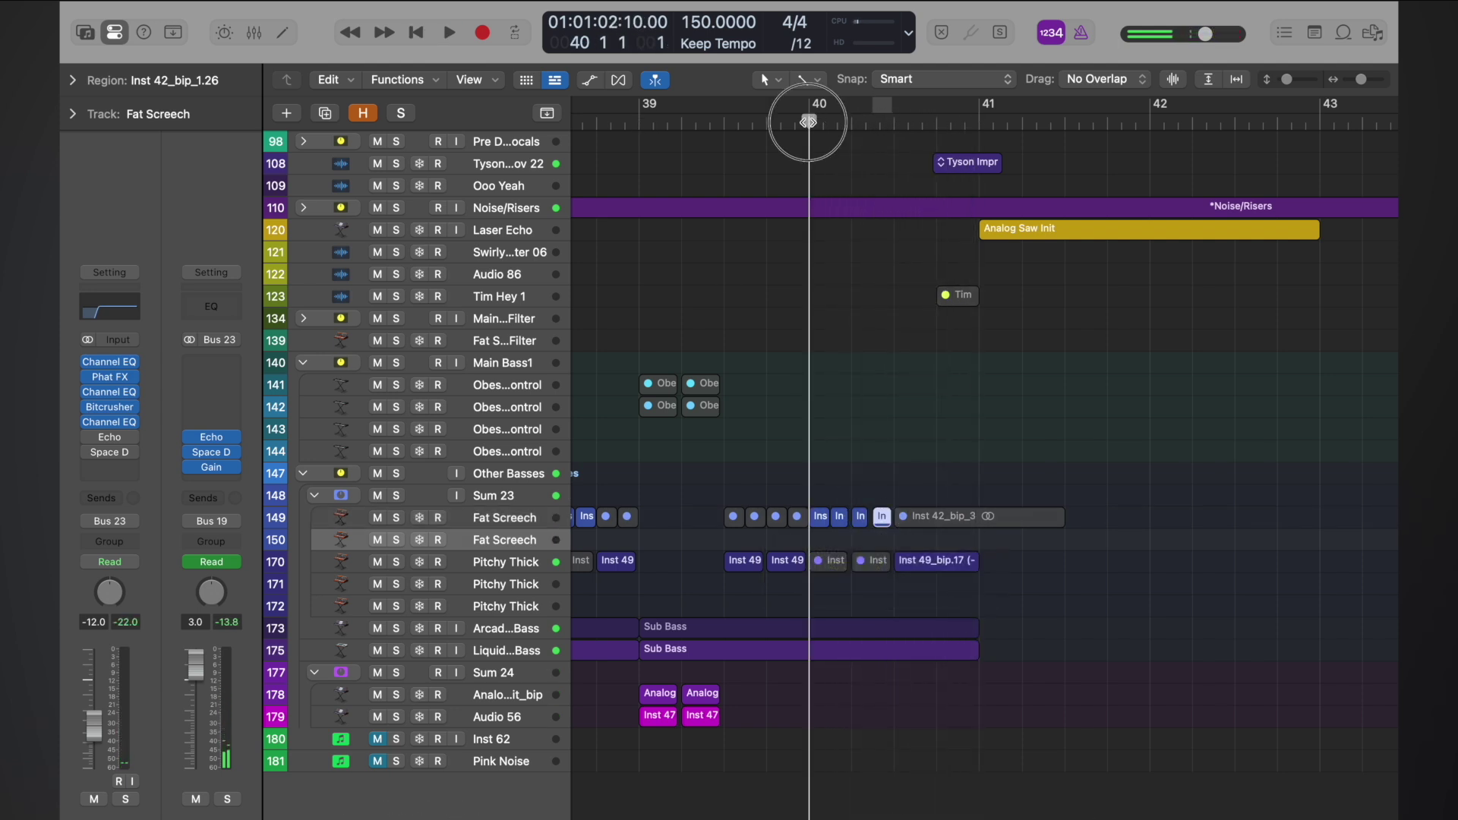
{"action": "key", "text": "space"}
{"action": "key", "text": "space"}
{"action": "key", "text": "space"}
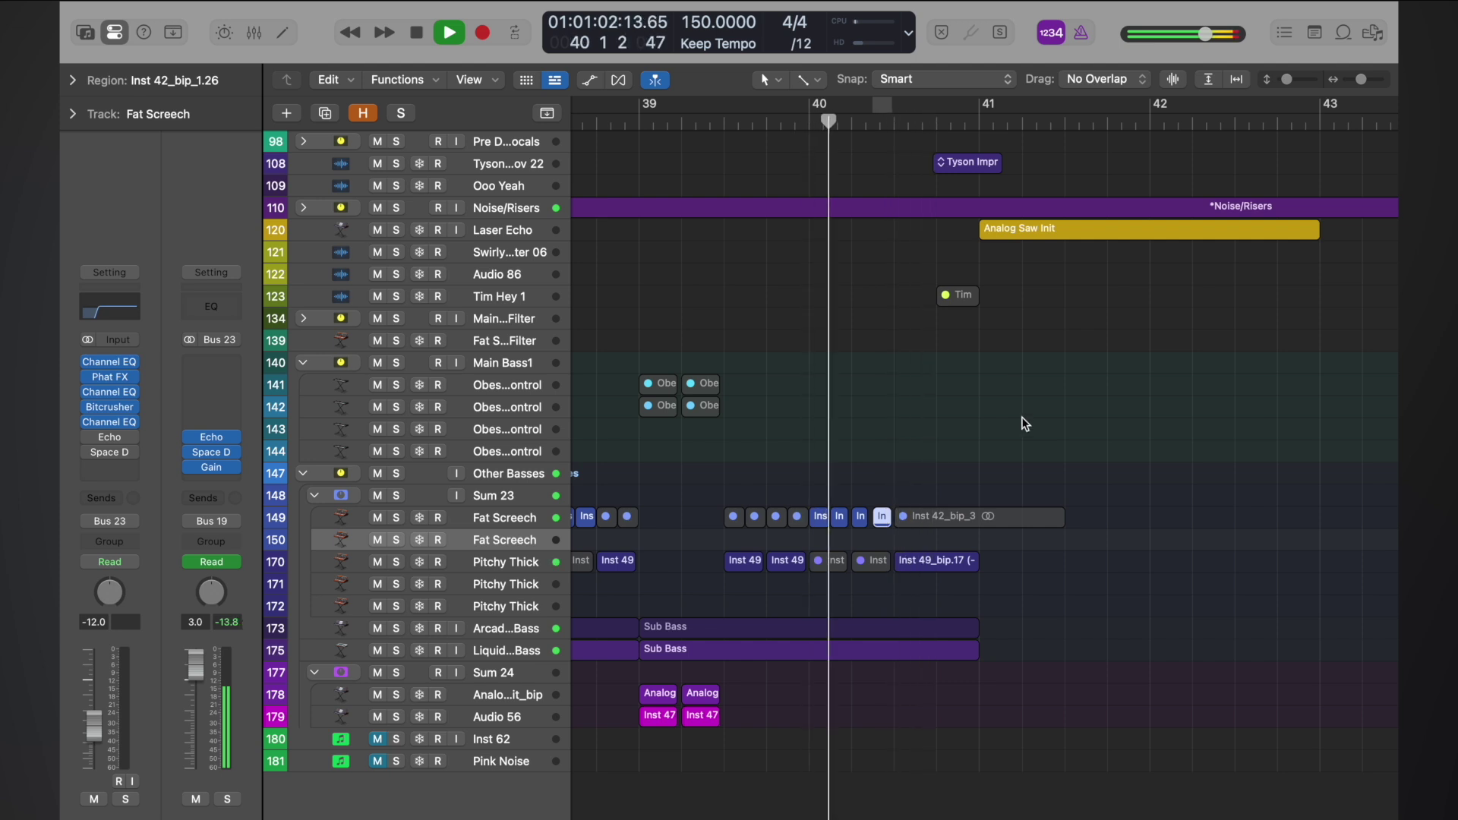
{"action": "key", "text": "space"}
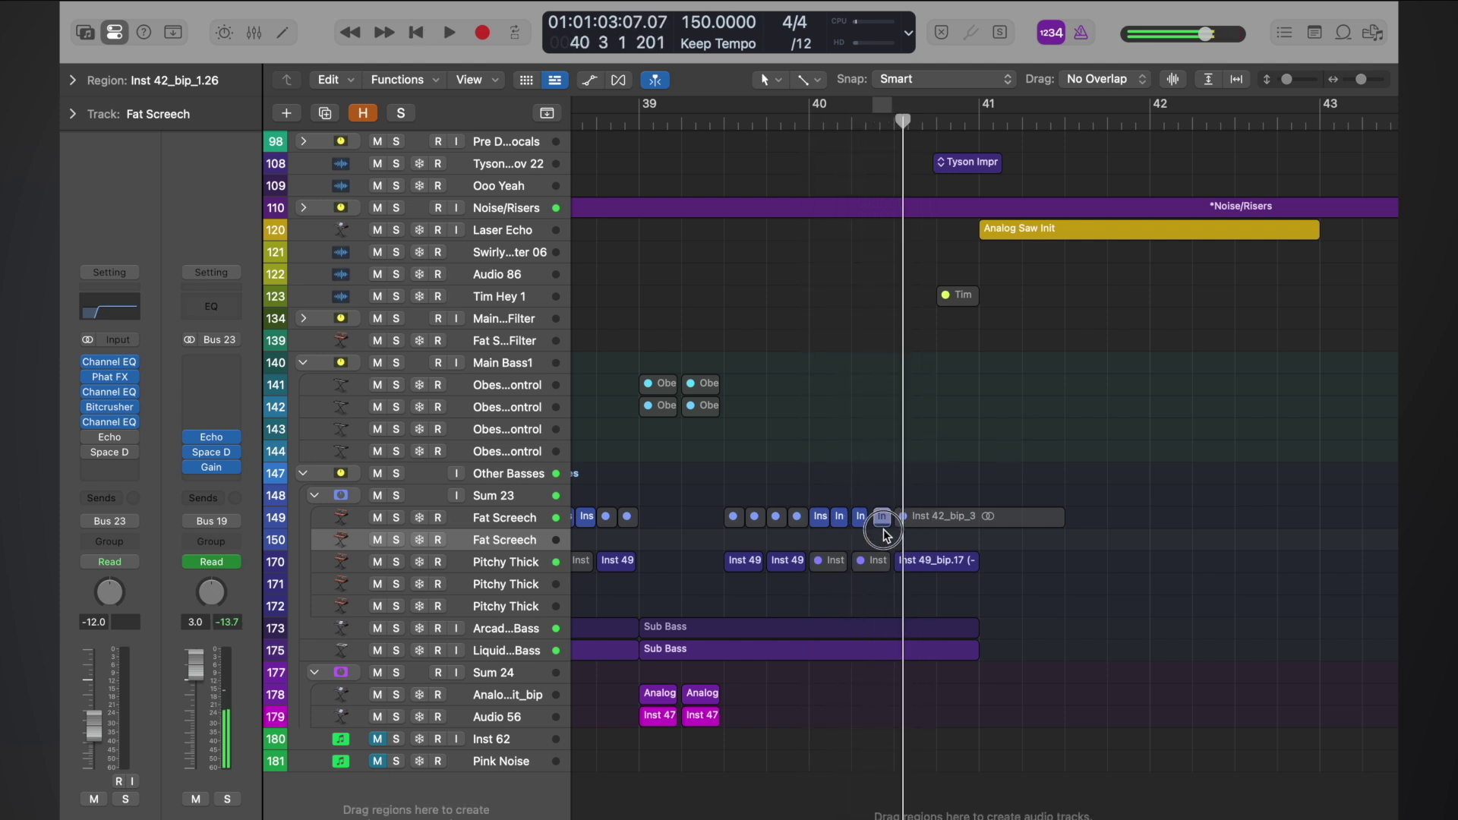
{"action": "left_click_drag", "start_coordinate": [885, 534], "coordinate": [884, 555]}
- Replay bars 39 and 40 with the short region on the duplicated Fat Screech track
{"action": "left_click", "coordinate": [640, 120]}
{"action": "key", "text": "space"}
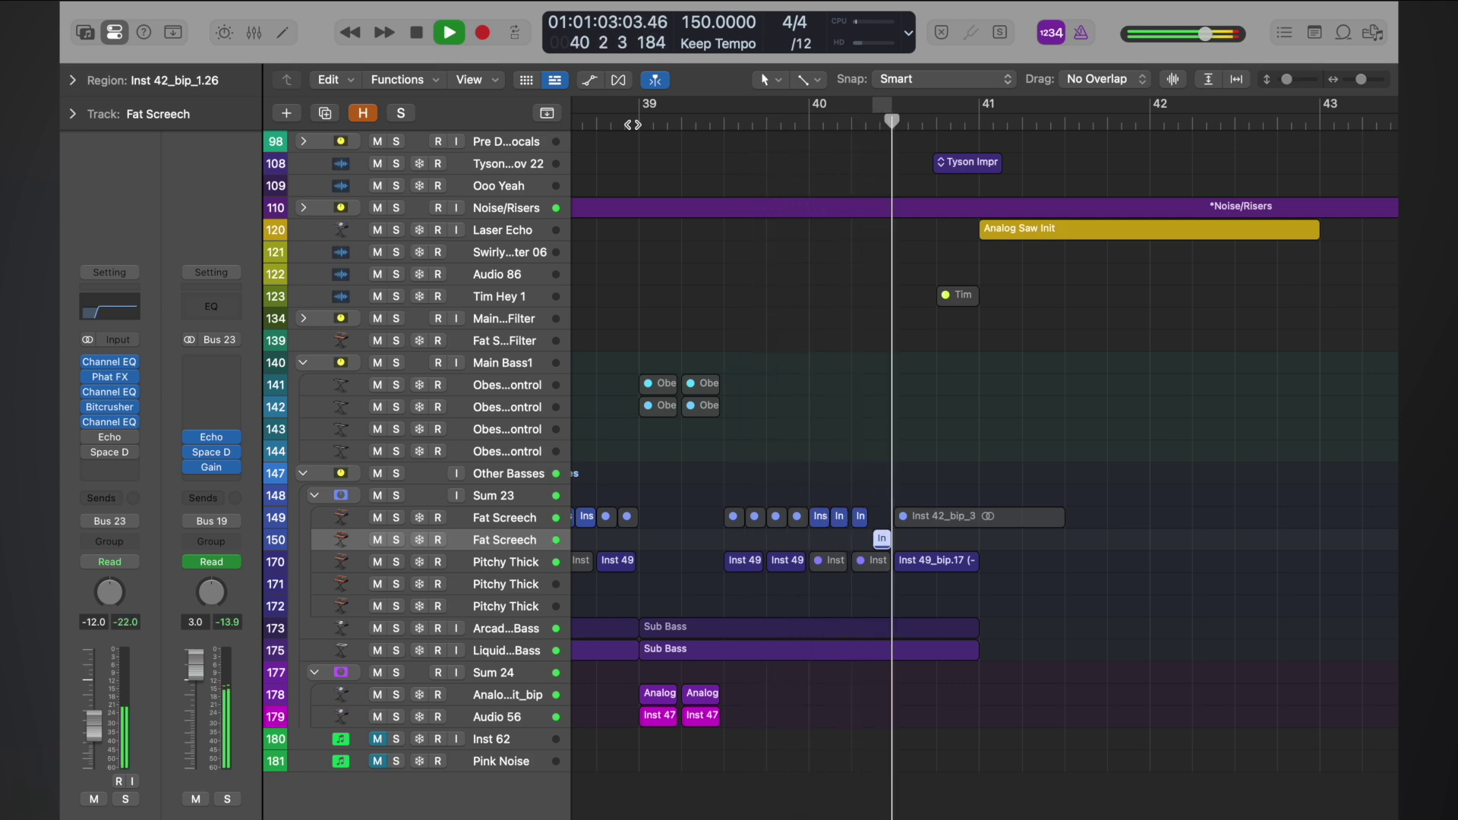
{"action": "key", "text": "space"}
- Show the wider arrangement and play the first drop, starting from about bar 23
{"action": "left_click", "coordinate": [869, 282], "text": "ctrl+alt"}
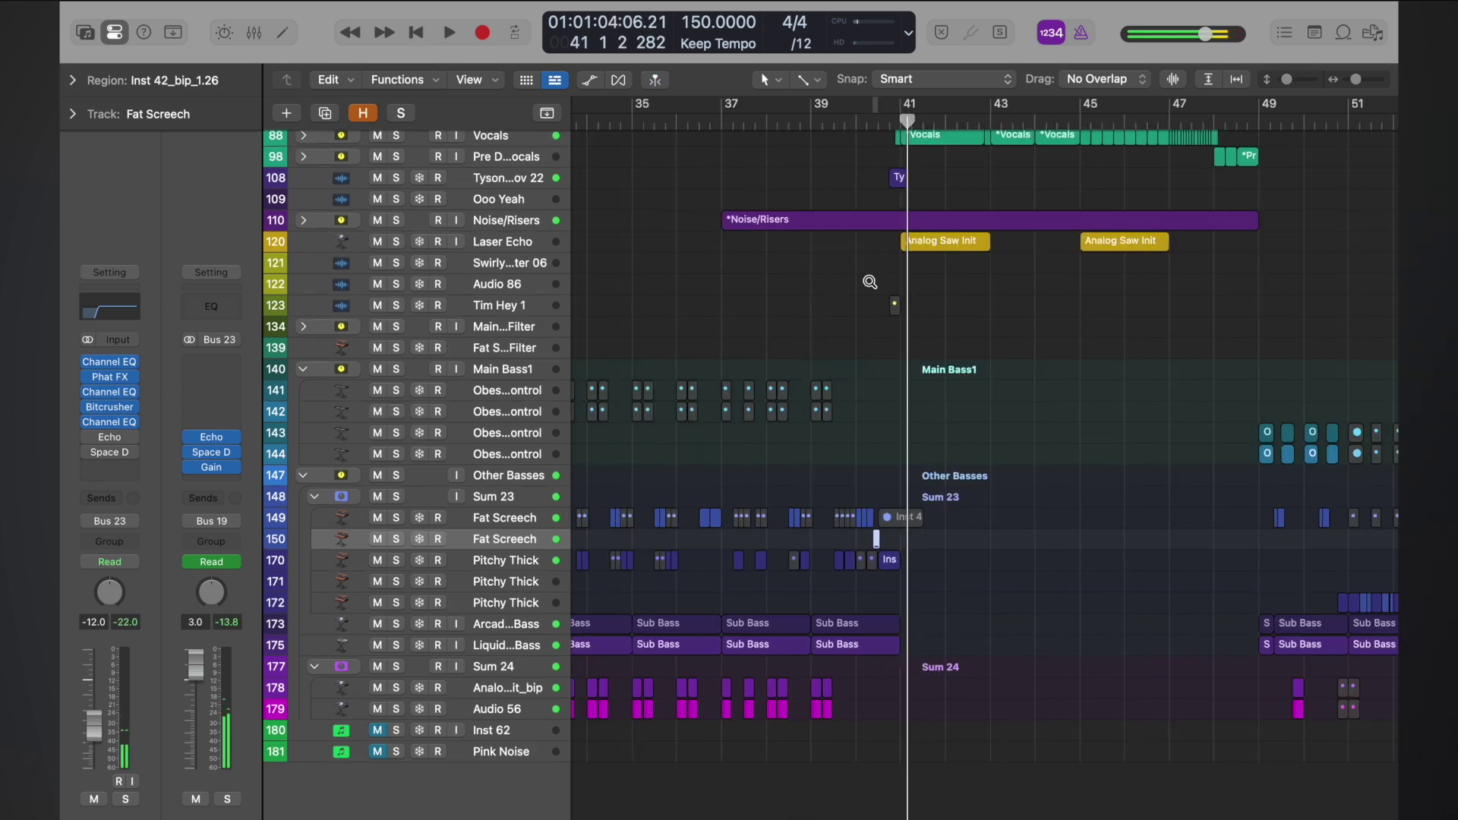
{"action": "scroll", "coordinate": [870, 282], "scroll_direction": "down", "scroll_amount": 10}
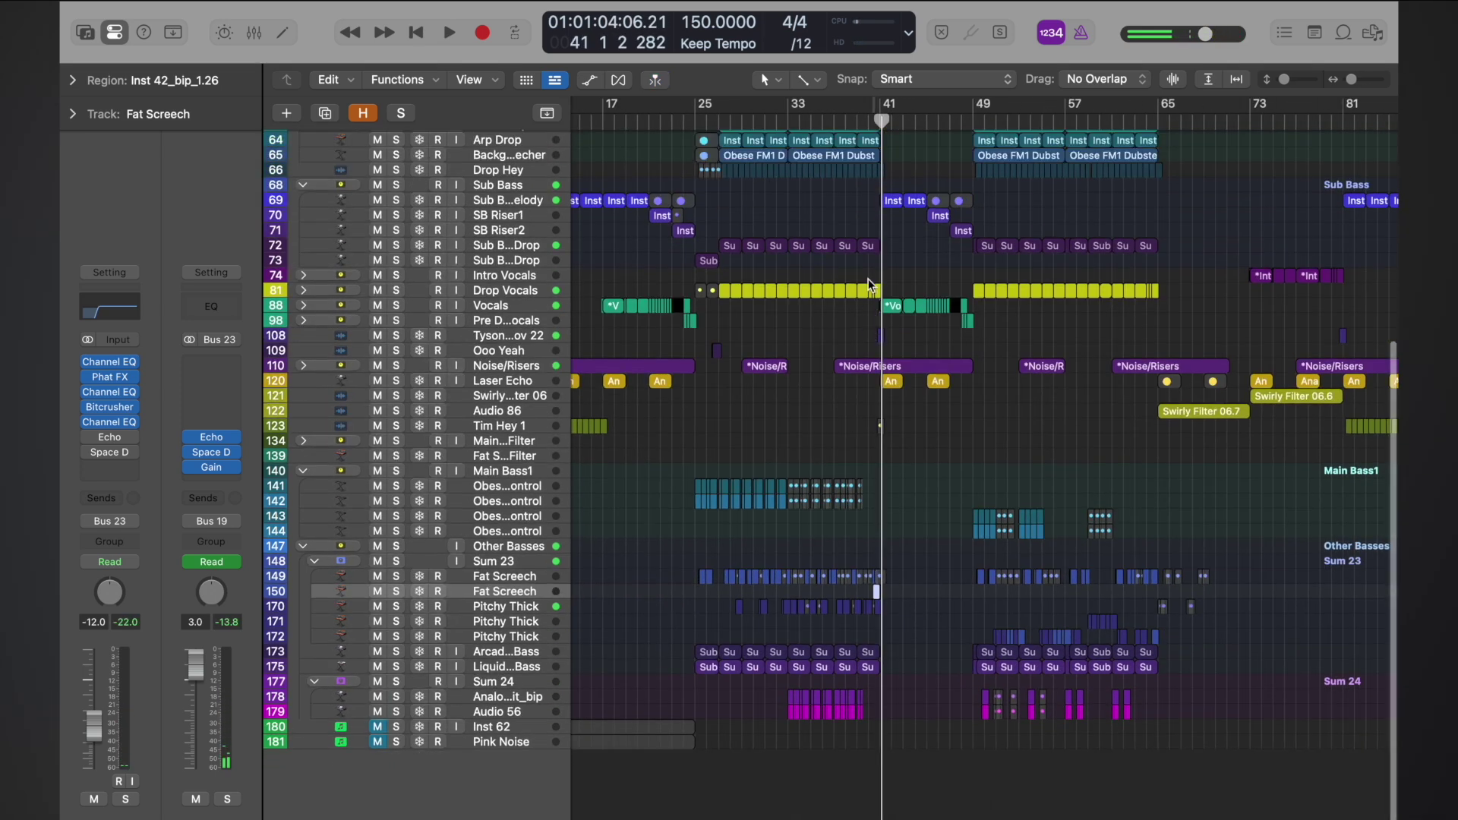
{"action": "scroll", "coordinate": [868, 280], "scroll_direction": "up", "scroll_amount": 4}
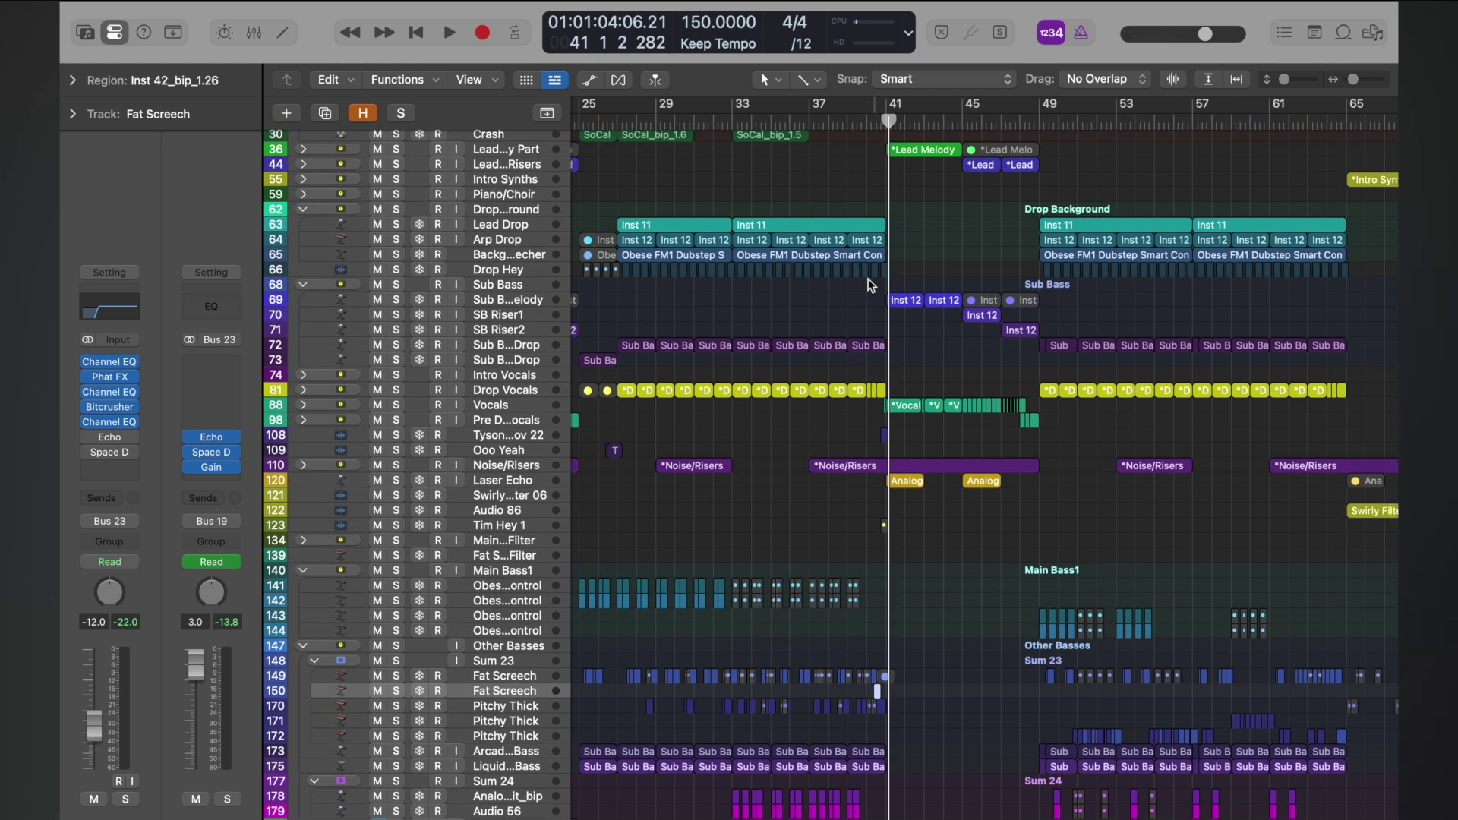
{"action": "scroll", "coordinate": [869, 285], "scroll_direction": "left", "scroll_amount": 4}
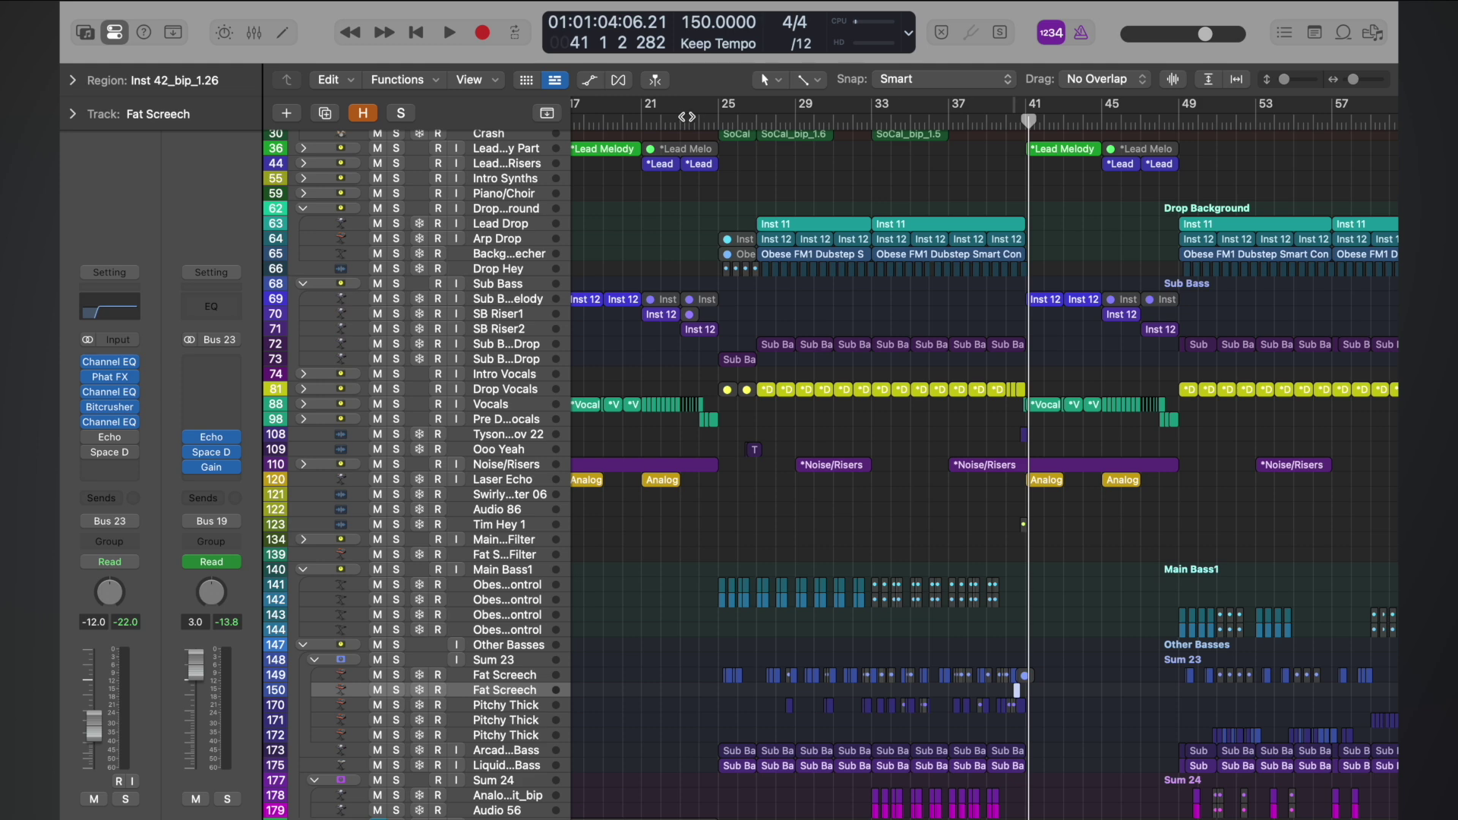
{"action": "double_click", "coordinate": [687, 116]}
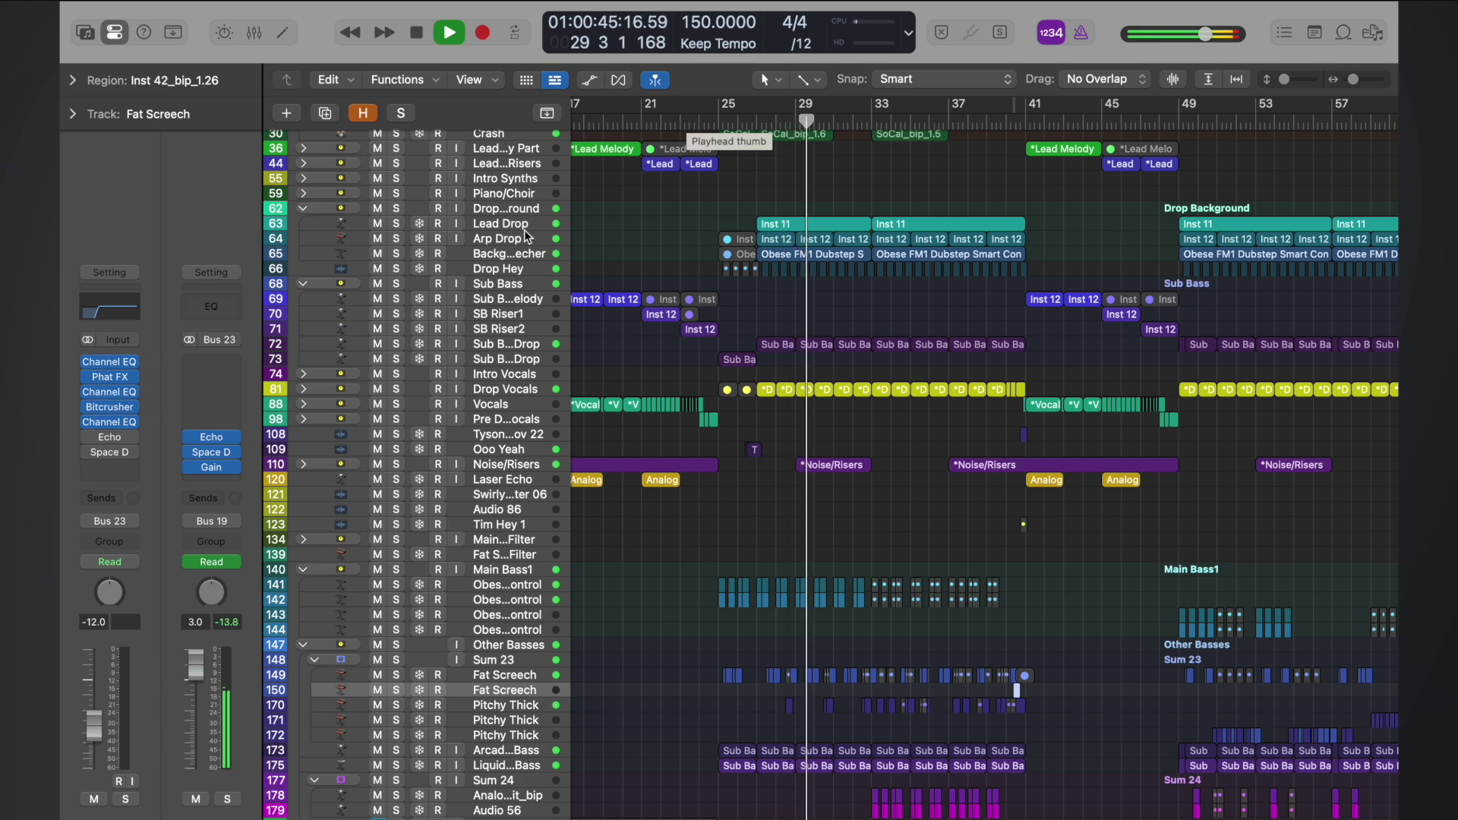
- Examine the Stereo Out's frequency spectrum in its Channel EQ while the drop plays through to bar 41
{"action": "left_click", "coordinate": [501, 282]}
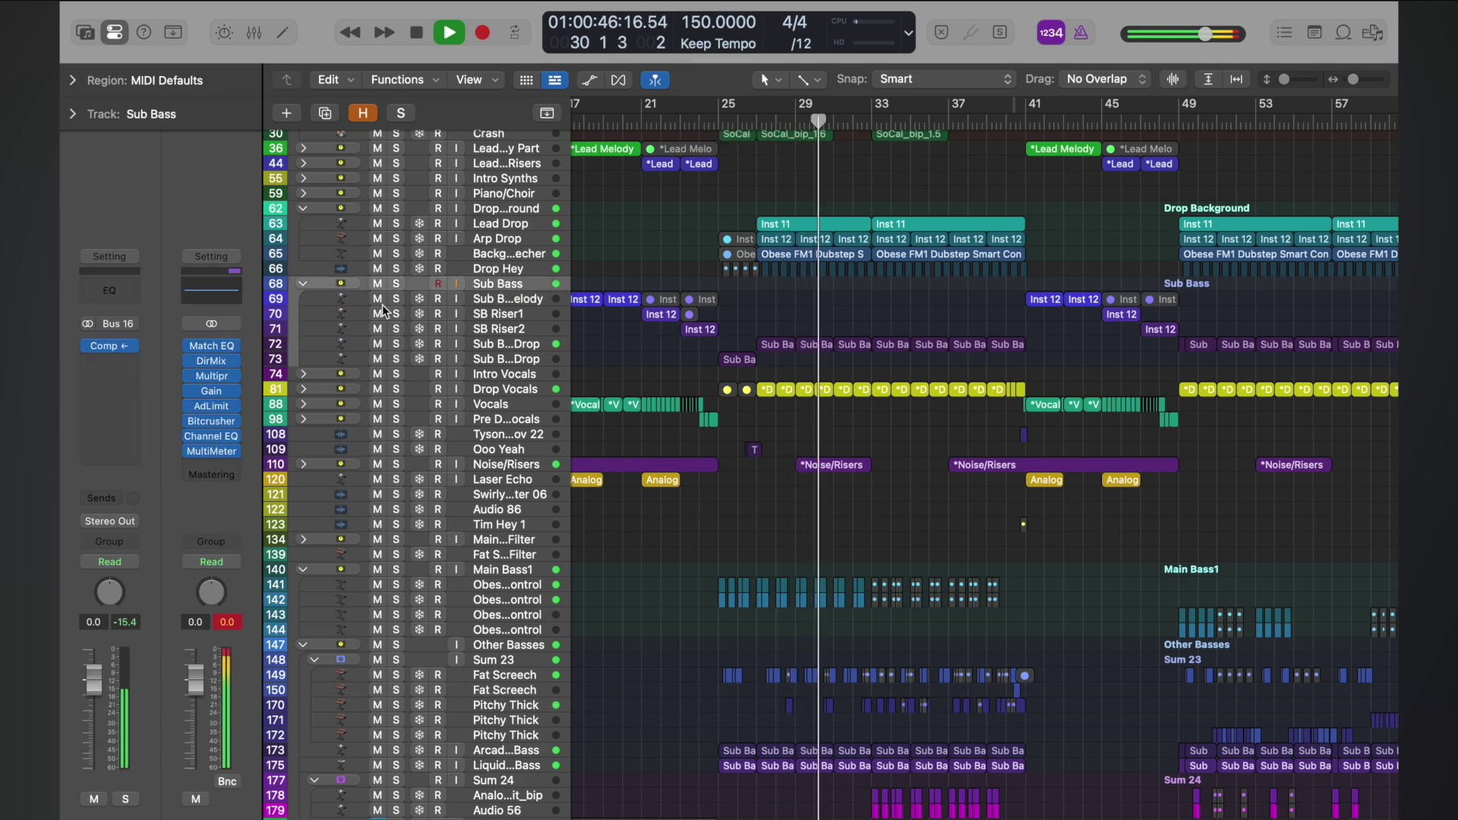
{"action": "left_click", "coordinate": [212, 437]}
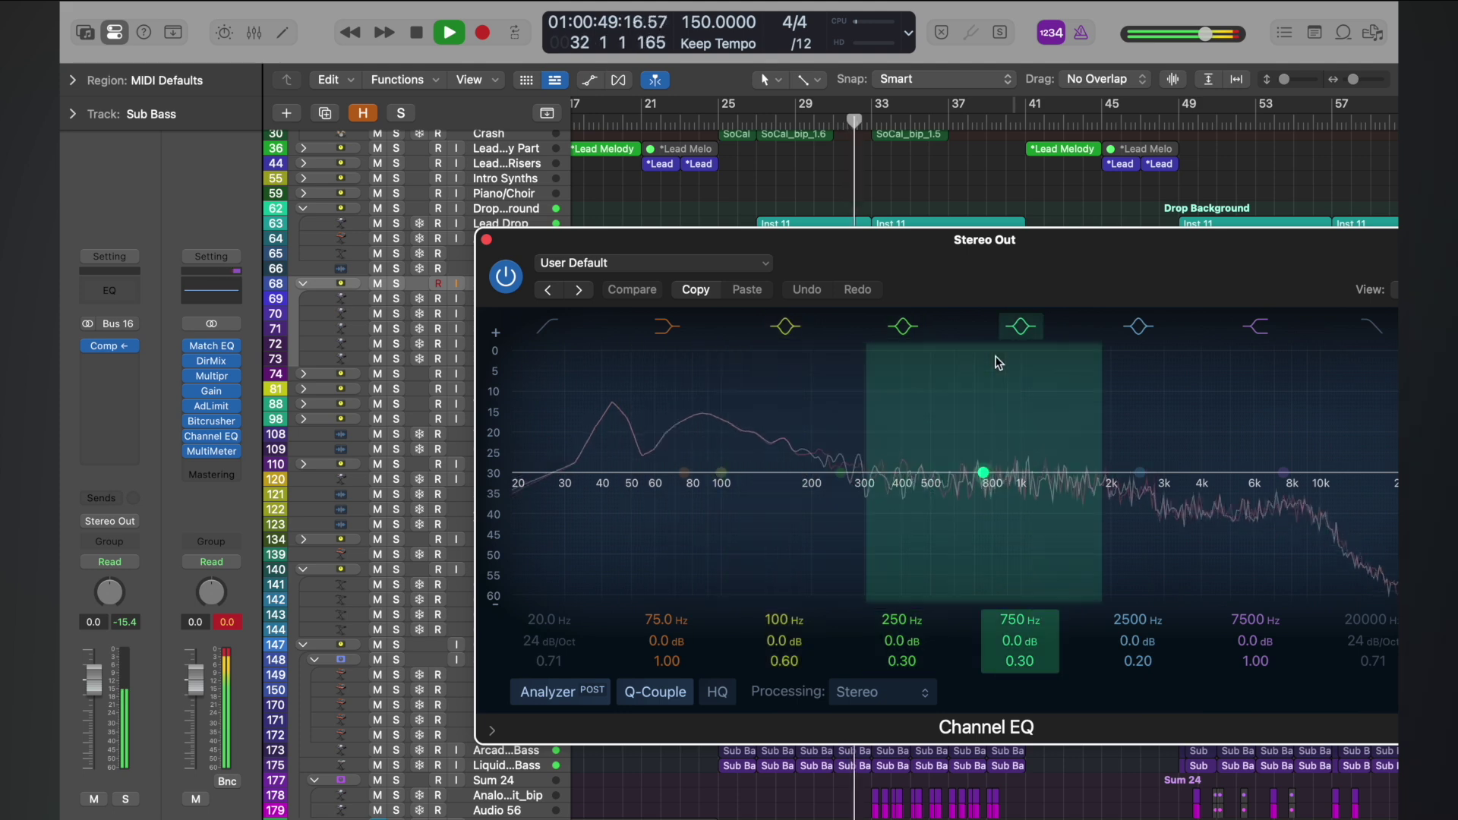
{"action": "left_click_drag", "start_coordinate": [1068, 249], "coordinate": [945, 207]}
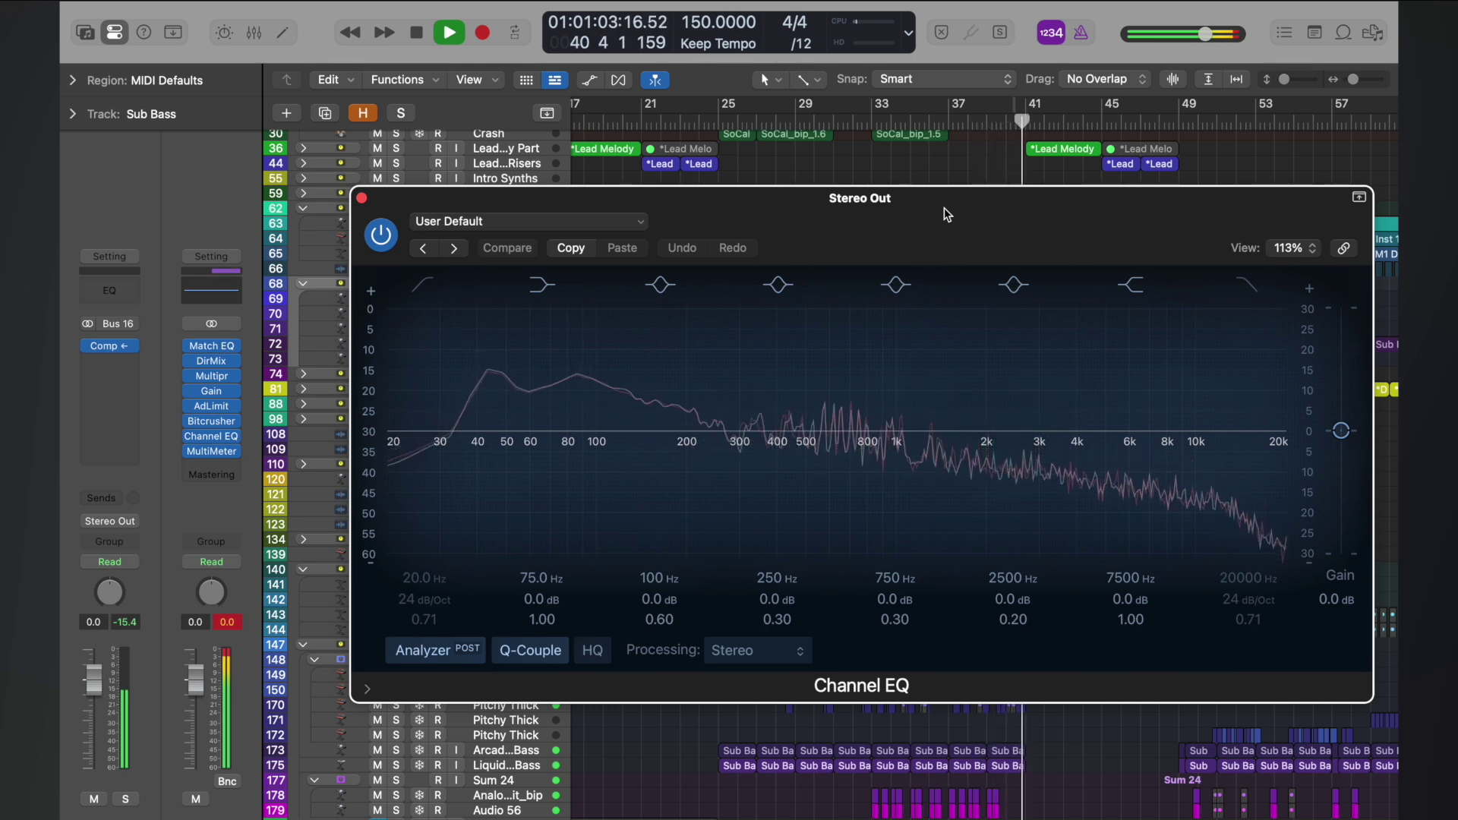
{"action": "key", "text": "space"}
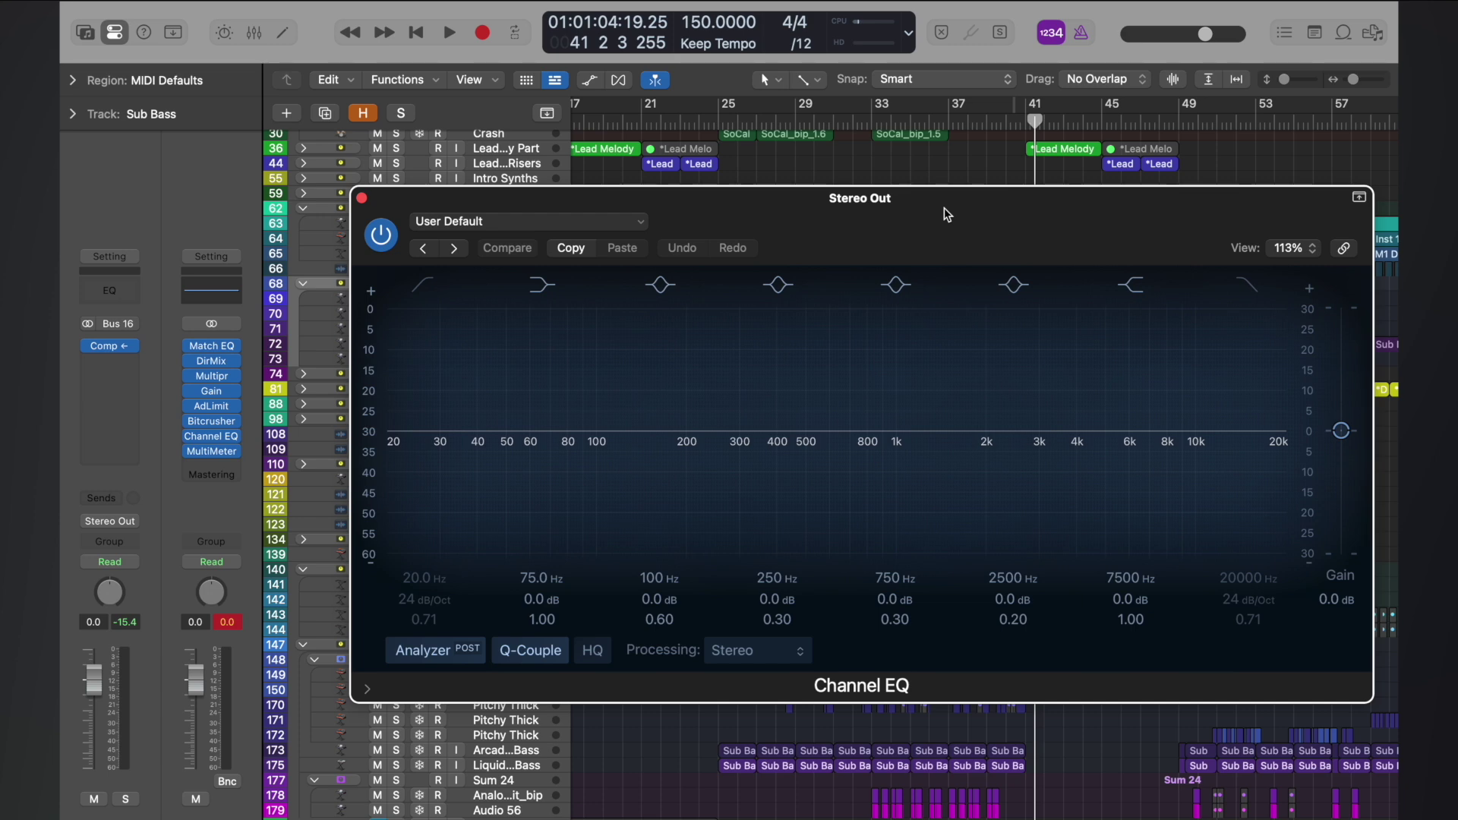
- Replay the drop from about bar 25 with the Stereo Out analyzer open, then close the Channel EQ
{"action": "left_click", "coordinate": [719, 119]}
{"action": "key", "text": "space"}
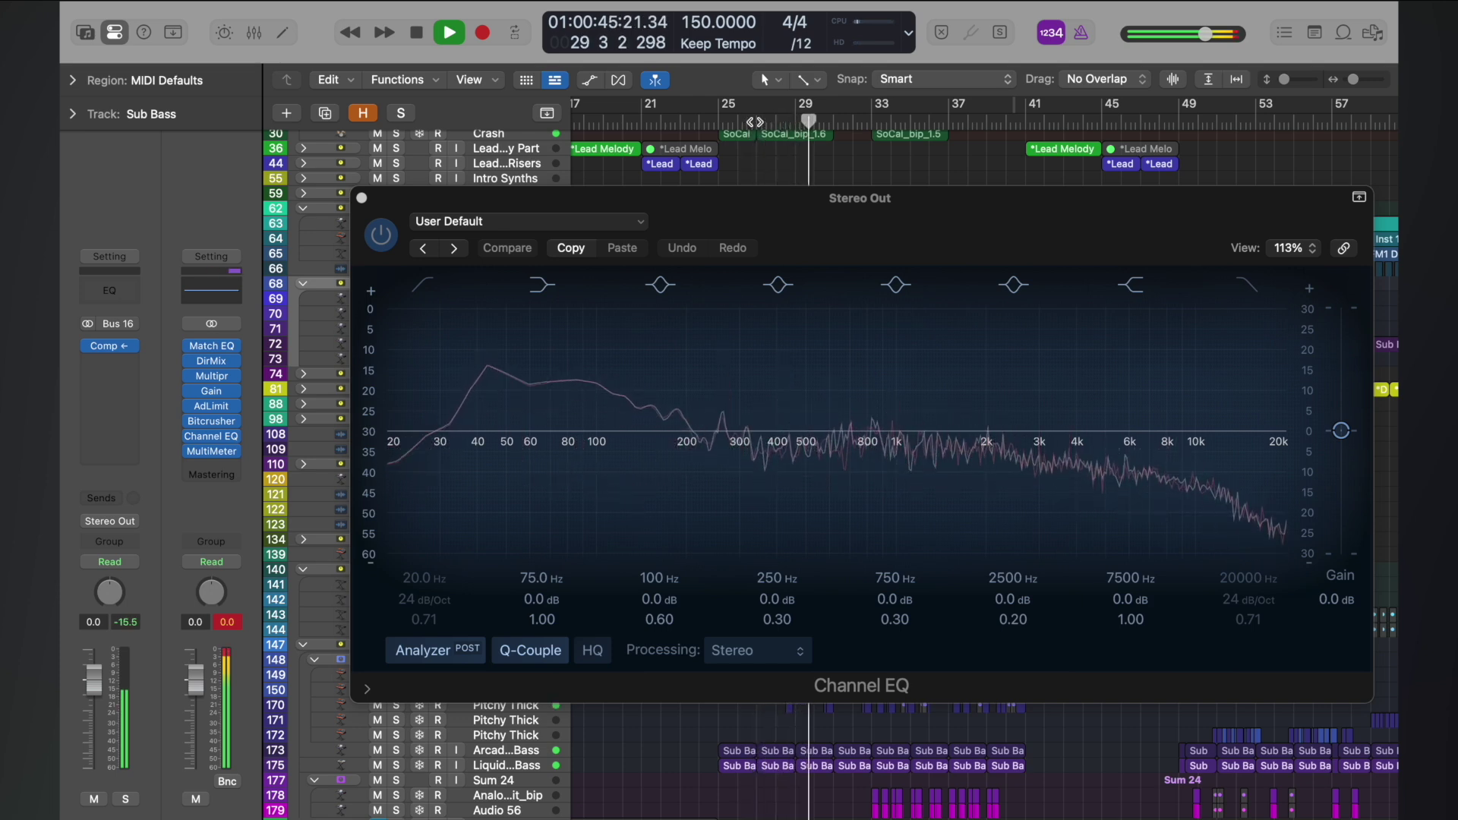
{"action": "key", "text": "space"}
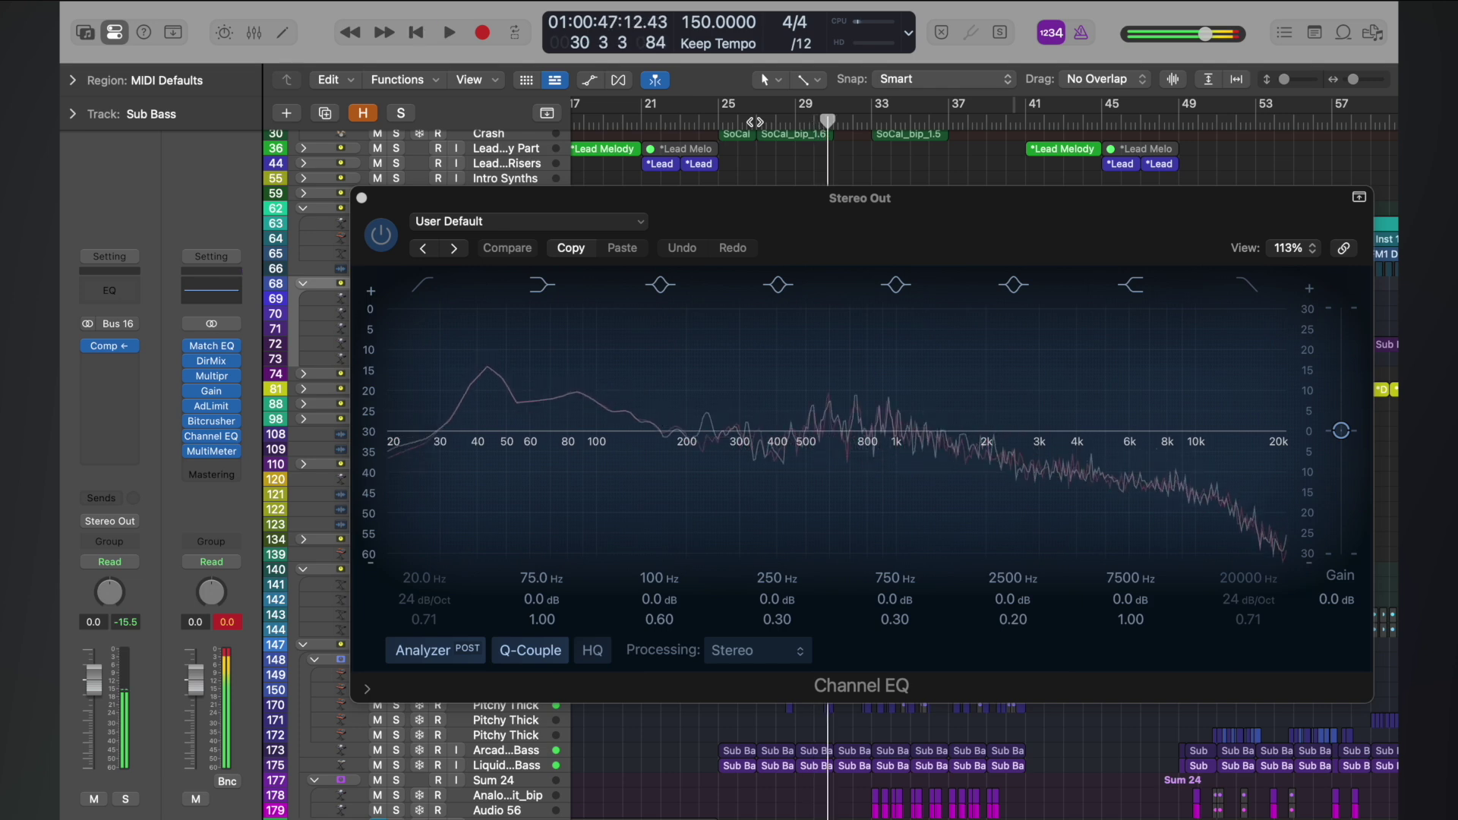
{"action": "left_click", "coordinate": [361, 198]}
{"action": "scroll", "coordinate": [645, 398], "scroll_direction": "up", "scroll_amount": 4}
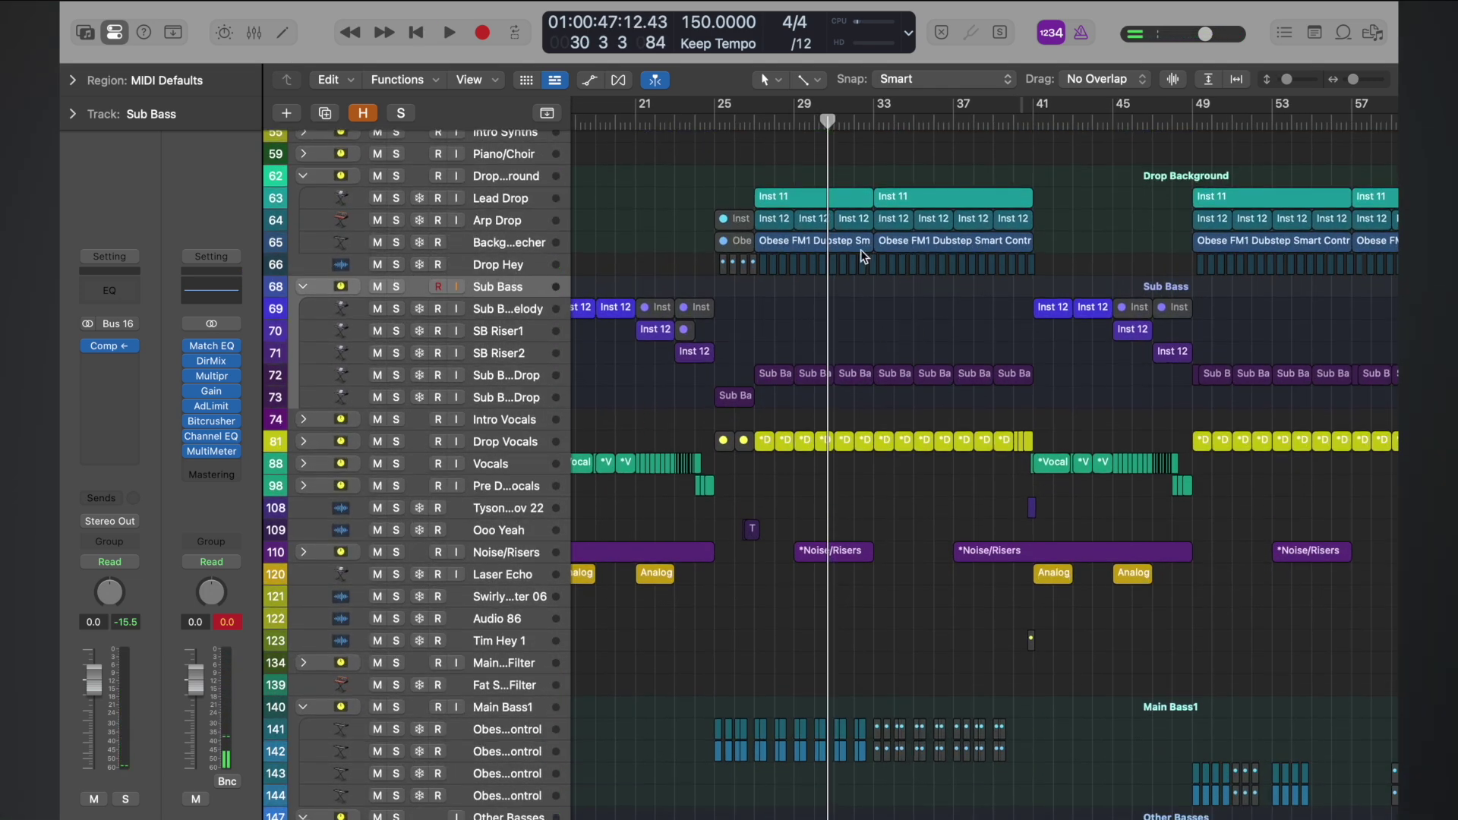
- Solo the Background Screecher track and play it from about bar 27 to hear it on its own
{"action": "left_click", "coordinate": [411, 251]}
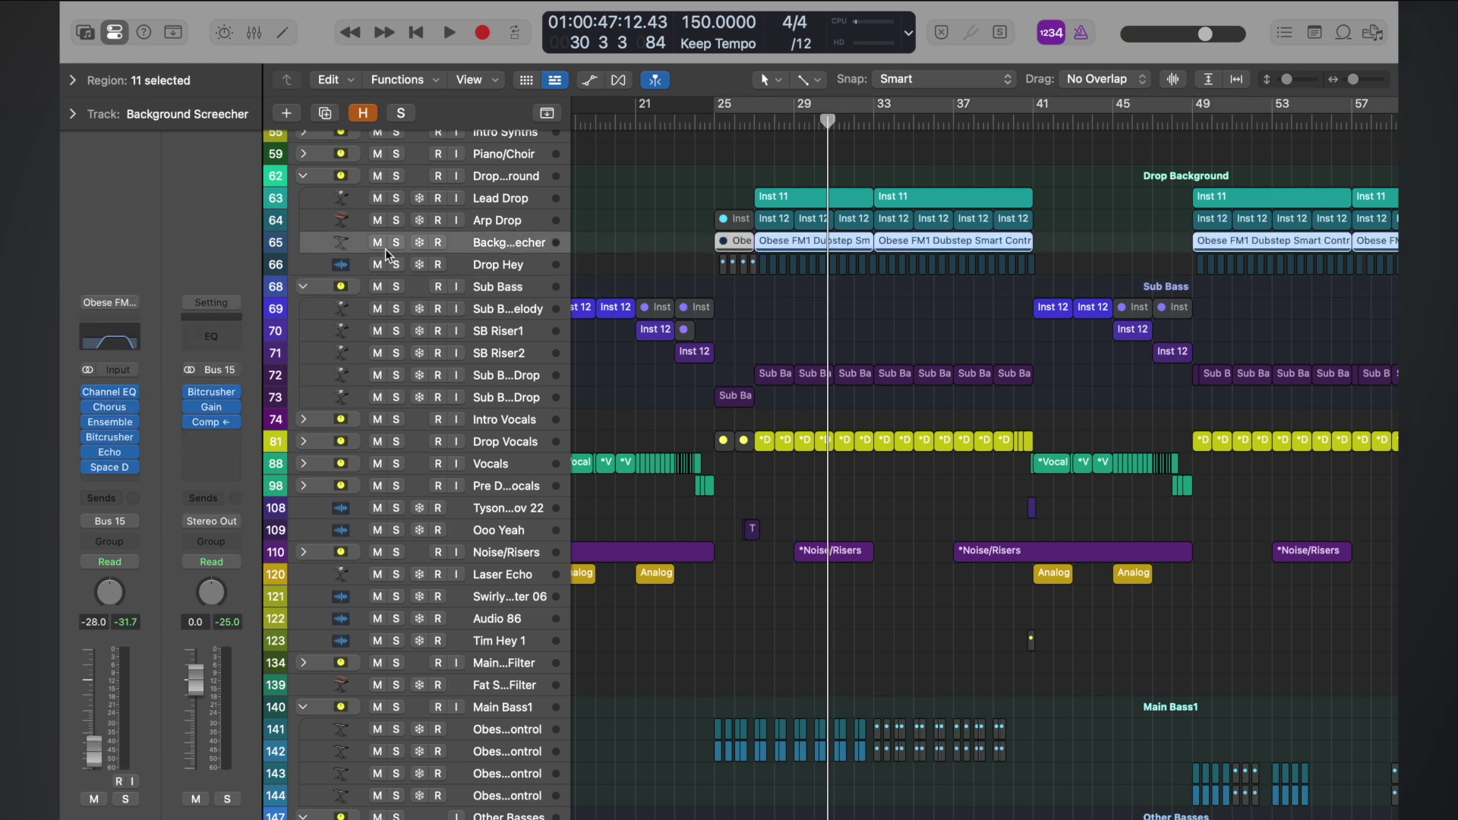
{"action": "left_click", "coordinate": [396, 242]}
{"action": "left_click", "coordinate": [758, 125]}
{"action": "key", "text": "space"}
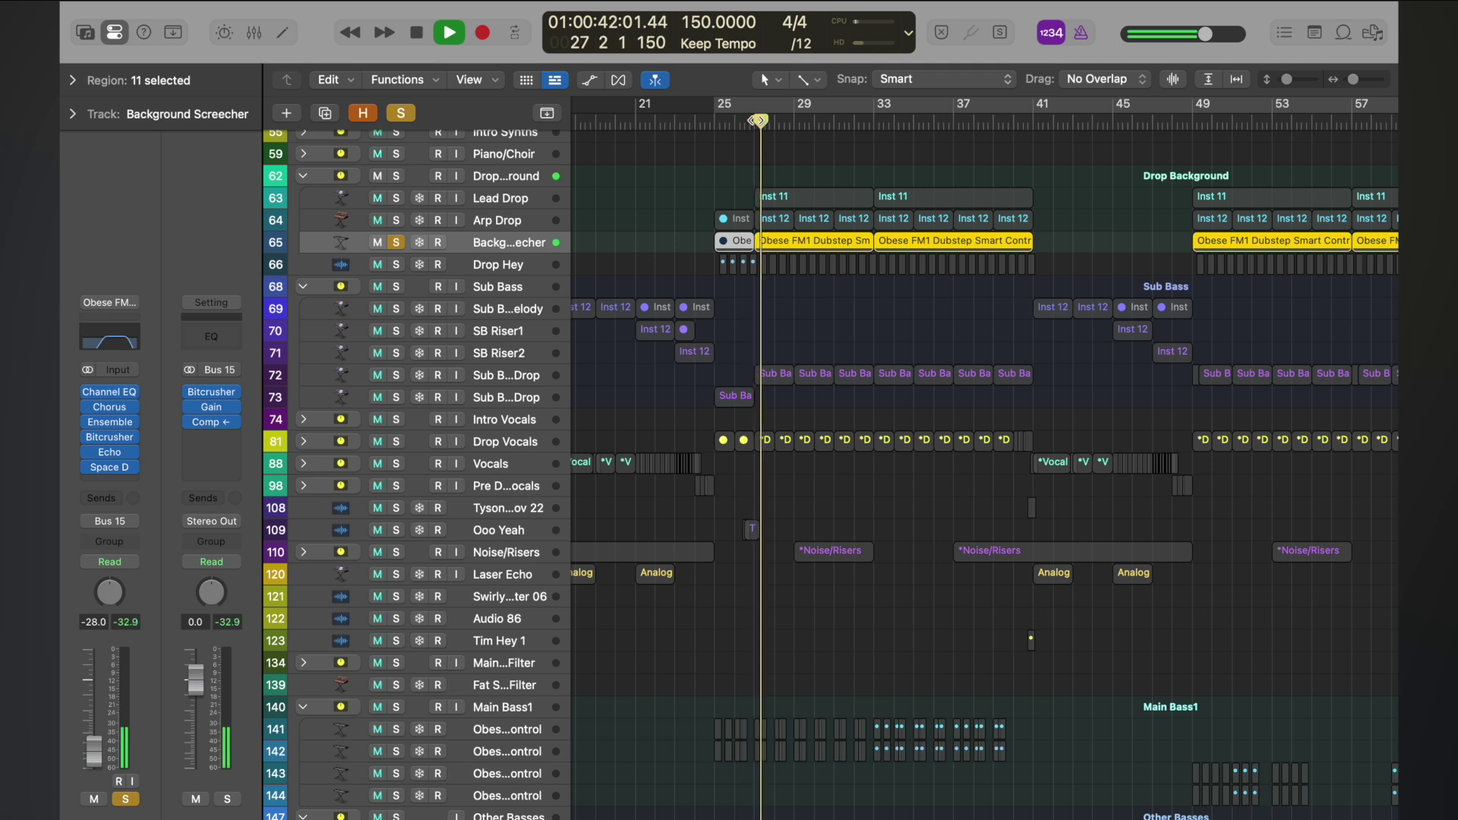
{"action": "left_click", "coordinate": [758, 124]}
- Unsolo the Background Screecher, set its volume to -26.0 dB, and replay the drop from about bar 25
{"action": "left_click", "coordinate": [394, 247]}
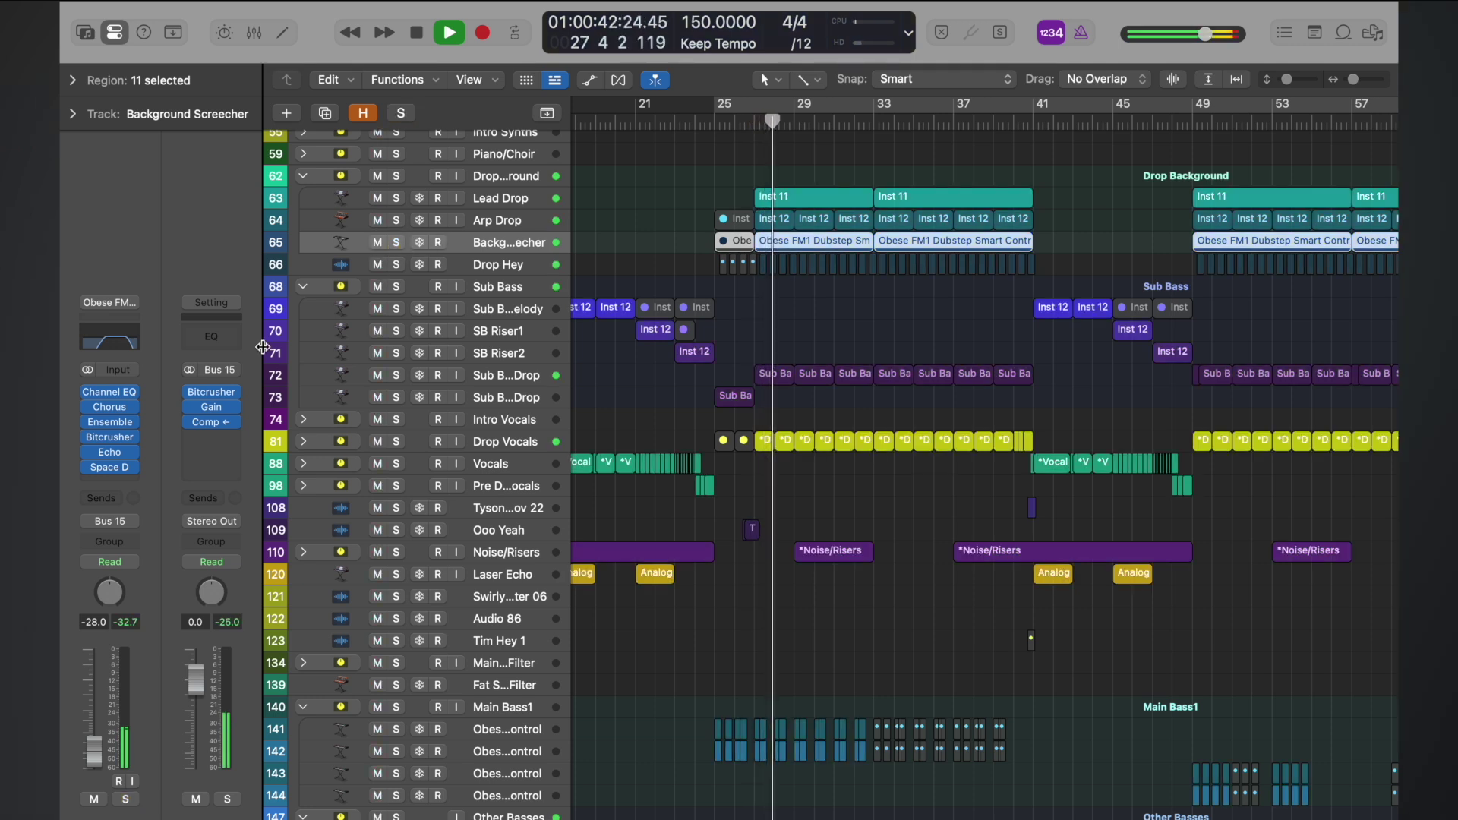
{"action": "left_click_drag", "start_coordinate": [97, 736], "coordinate": [97, 731]}
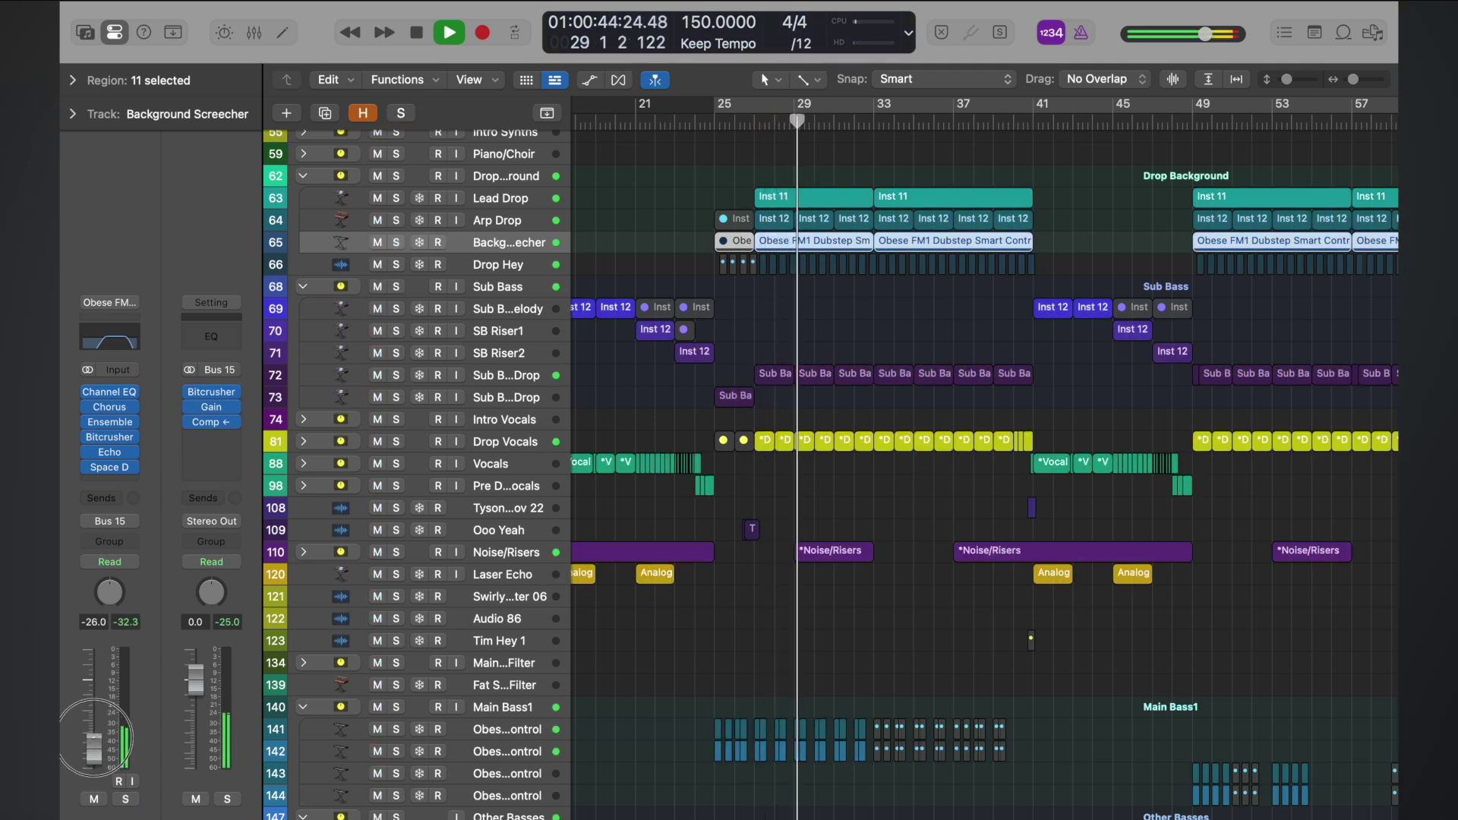
{"action": "left_click", "coordinate": [715, 121]}
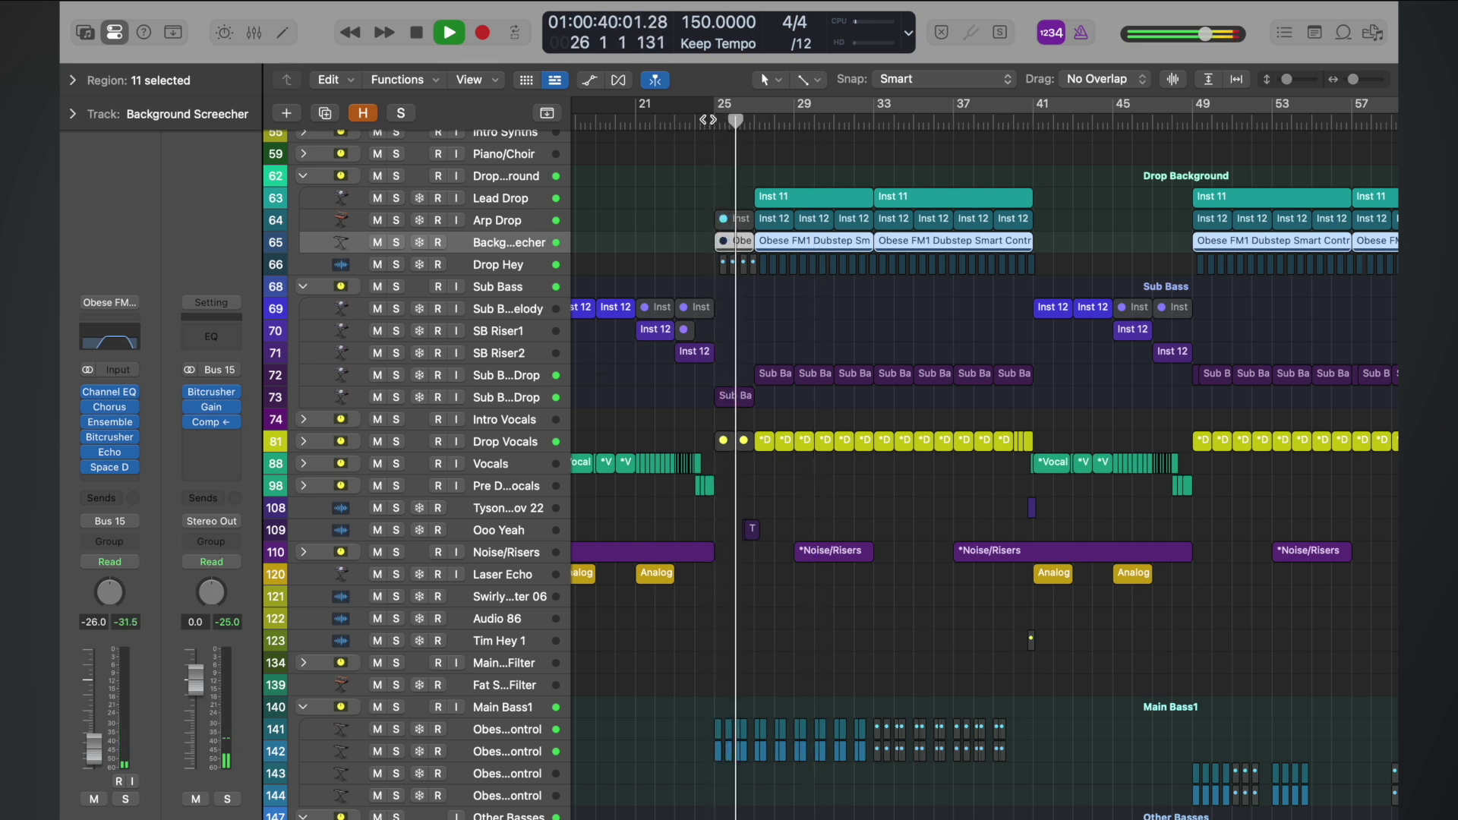
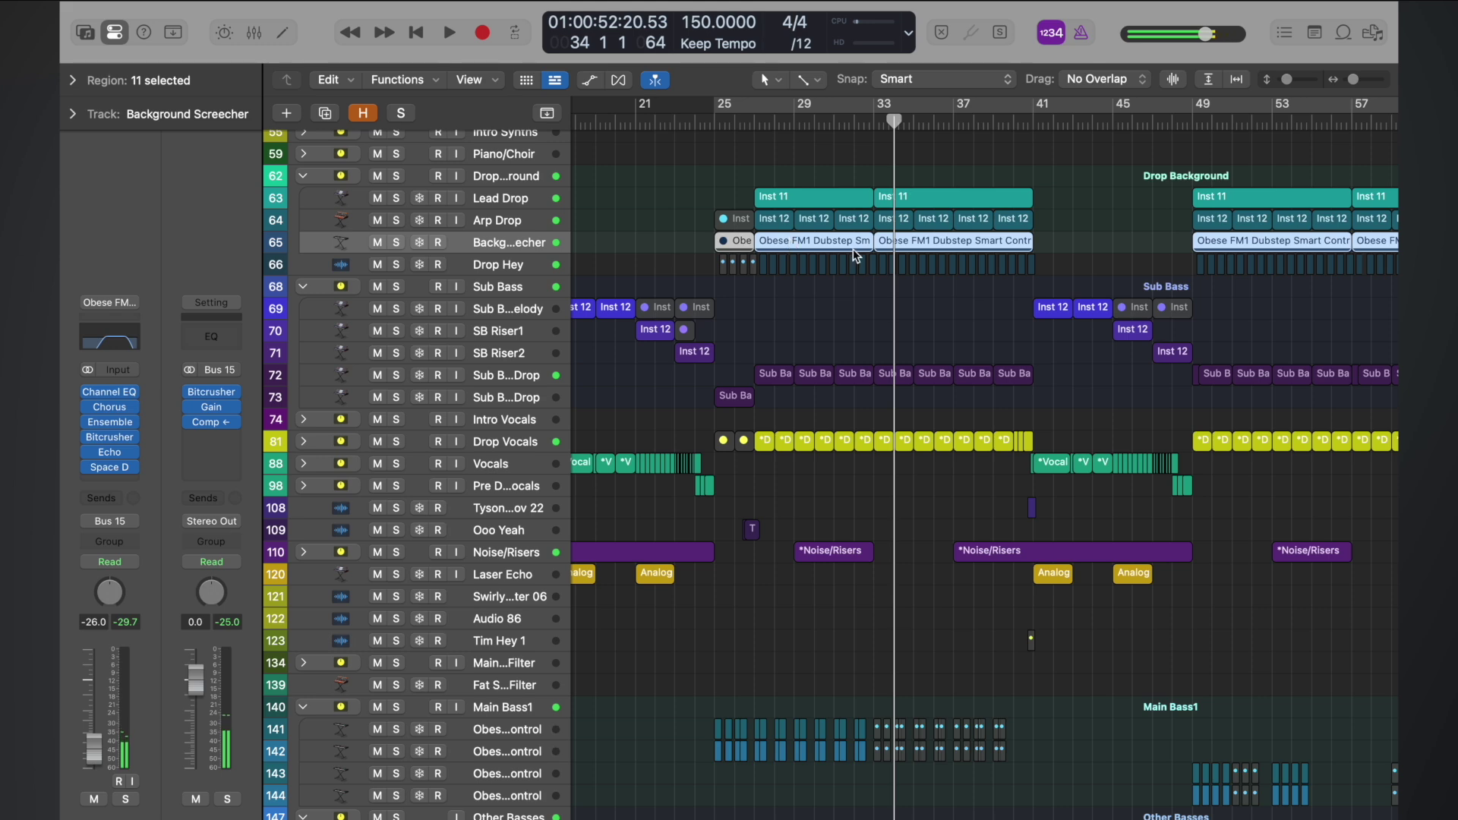
- Rename the duplicated Fat Screech track, number 150, as Low squeak
{"action": "scroll", "coordinate": [877, 285], "scroll_direction": "up", "scroll_amount": 5}
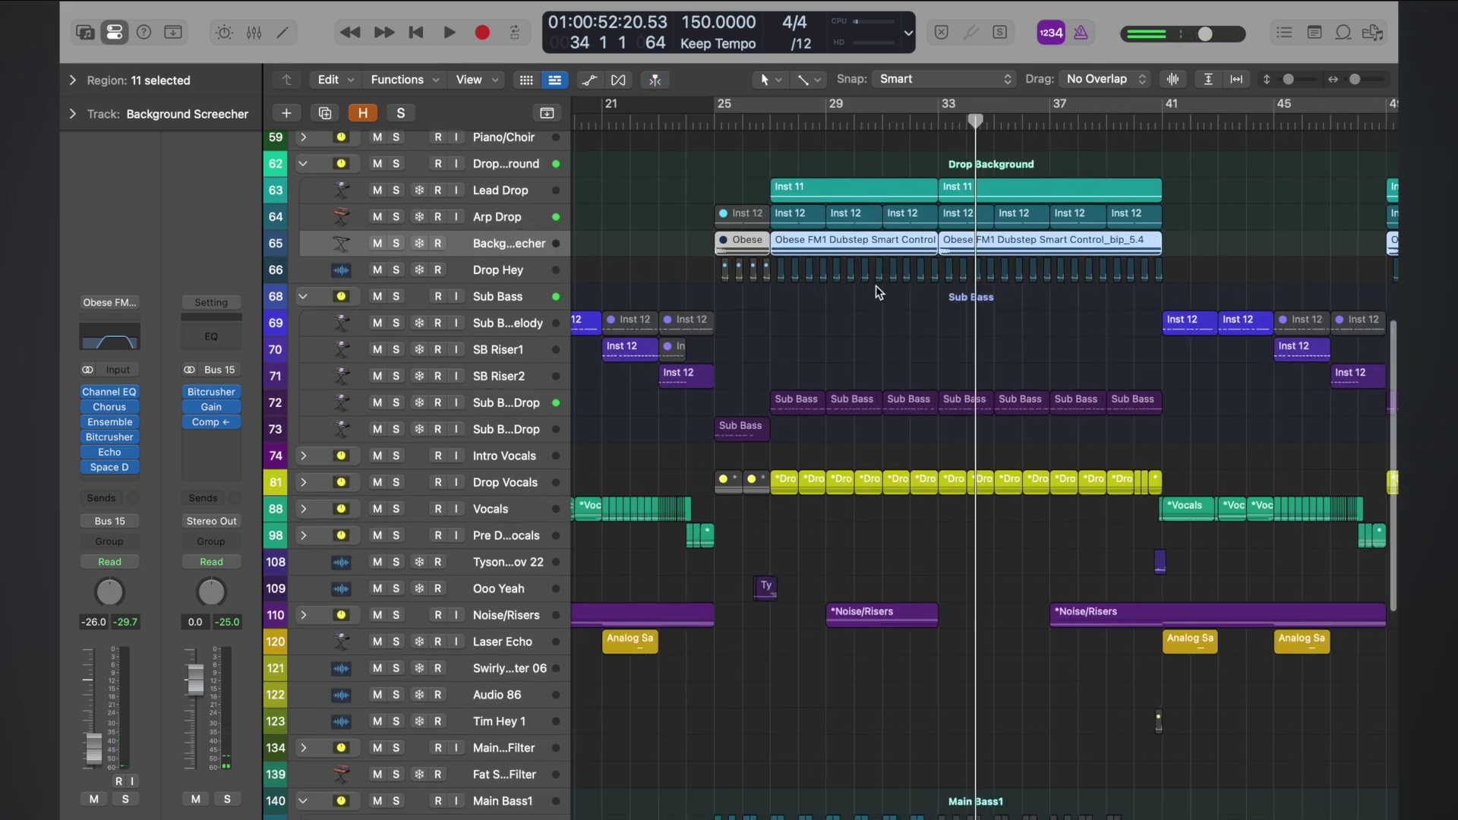
{"action": "key", "text": "super+Up"}
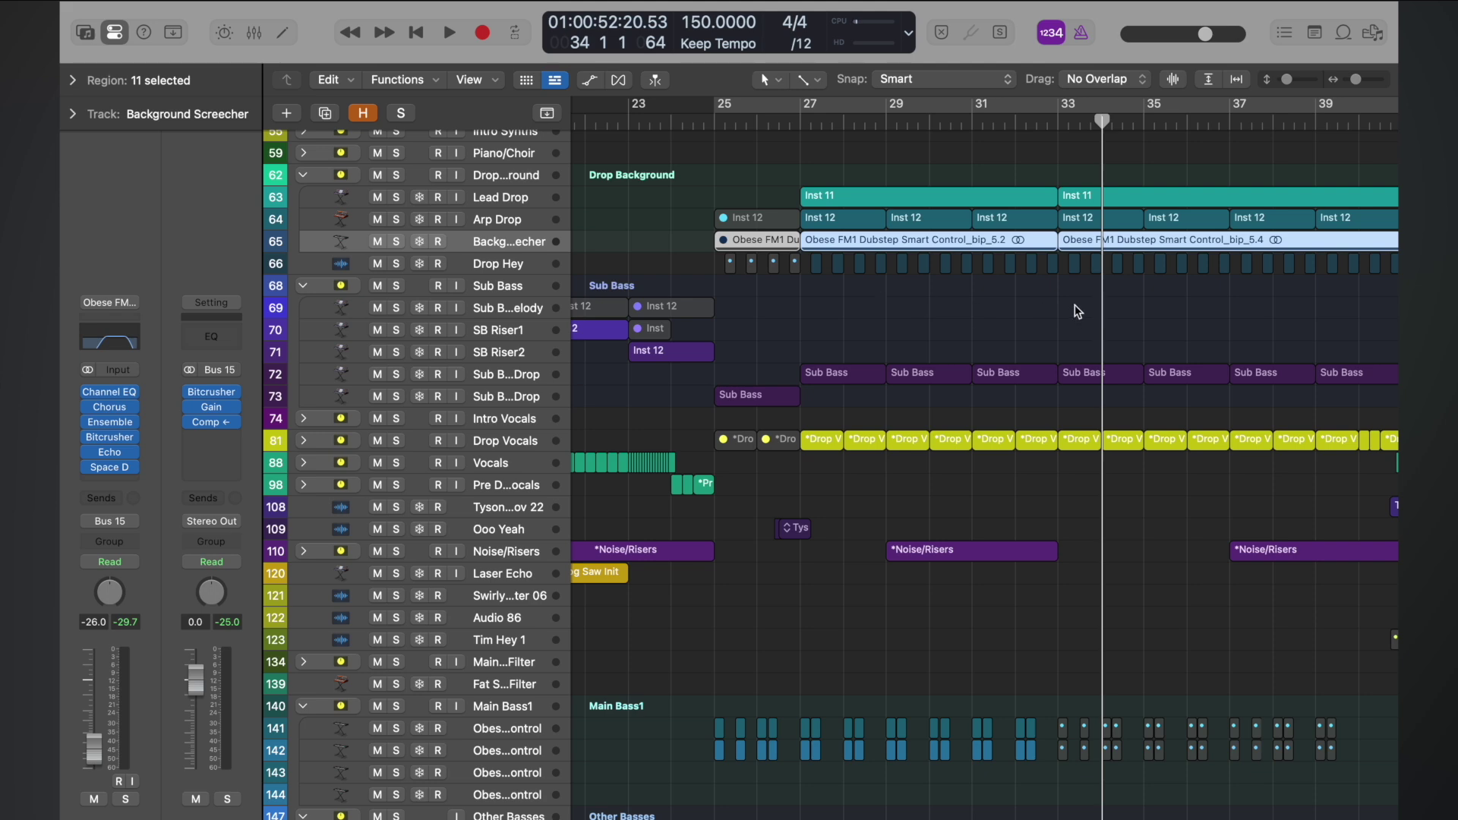
{"action": "key", "text": "super+Up"}
{"action": "key", "text": "super+Up"}
{"action": "key", "text": "super+Up"}
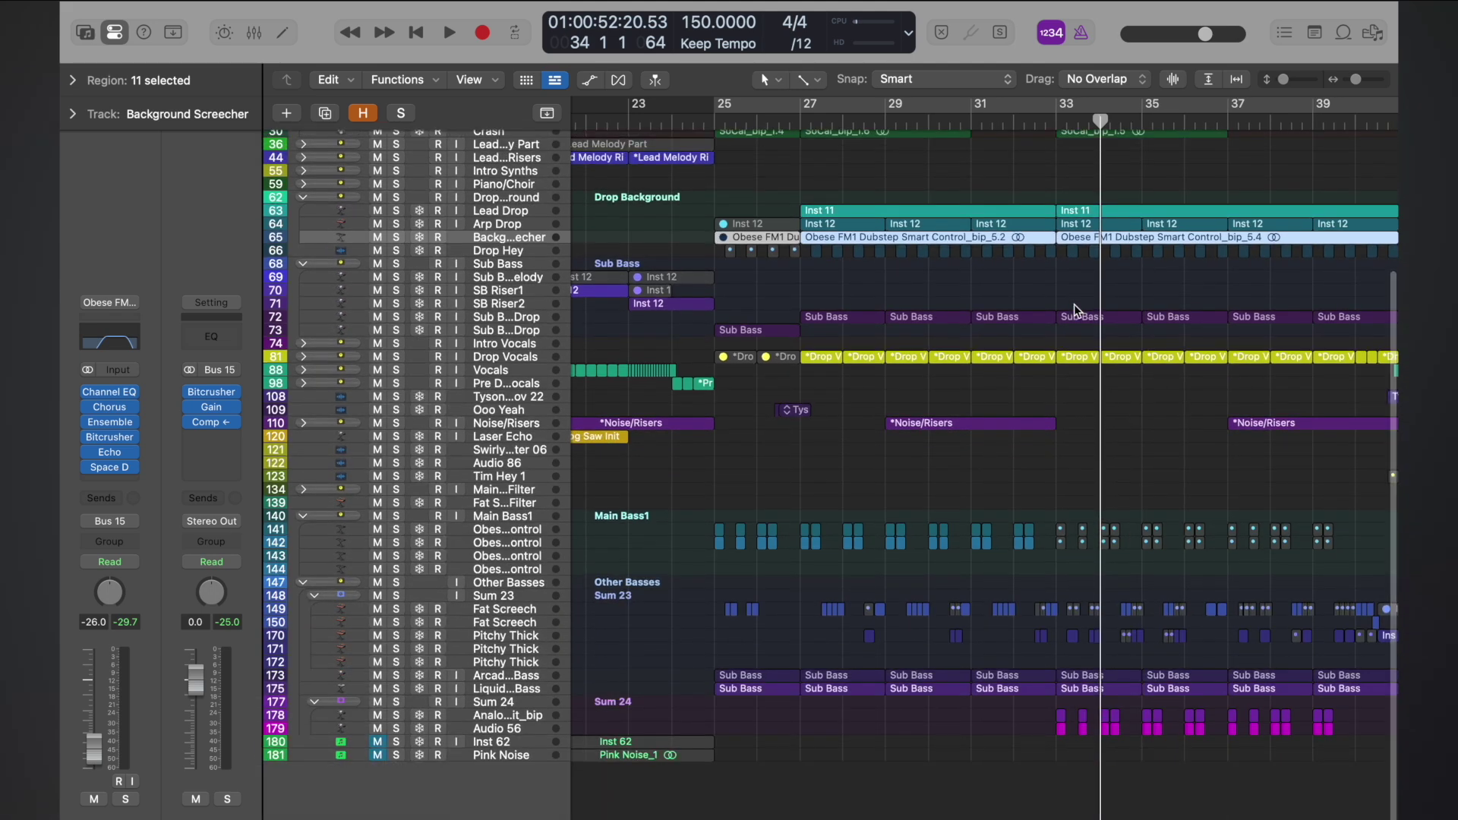
{"action": "left_click", "coordinate": [1043, 284], "text": "ctrl+alt"}
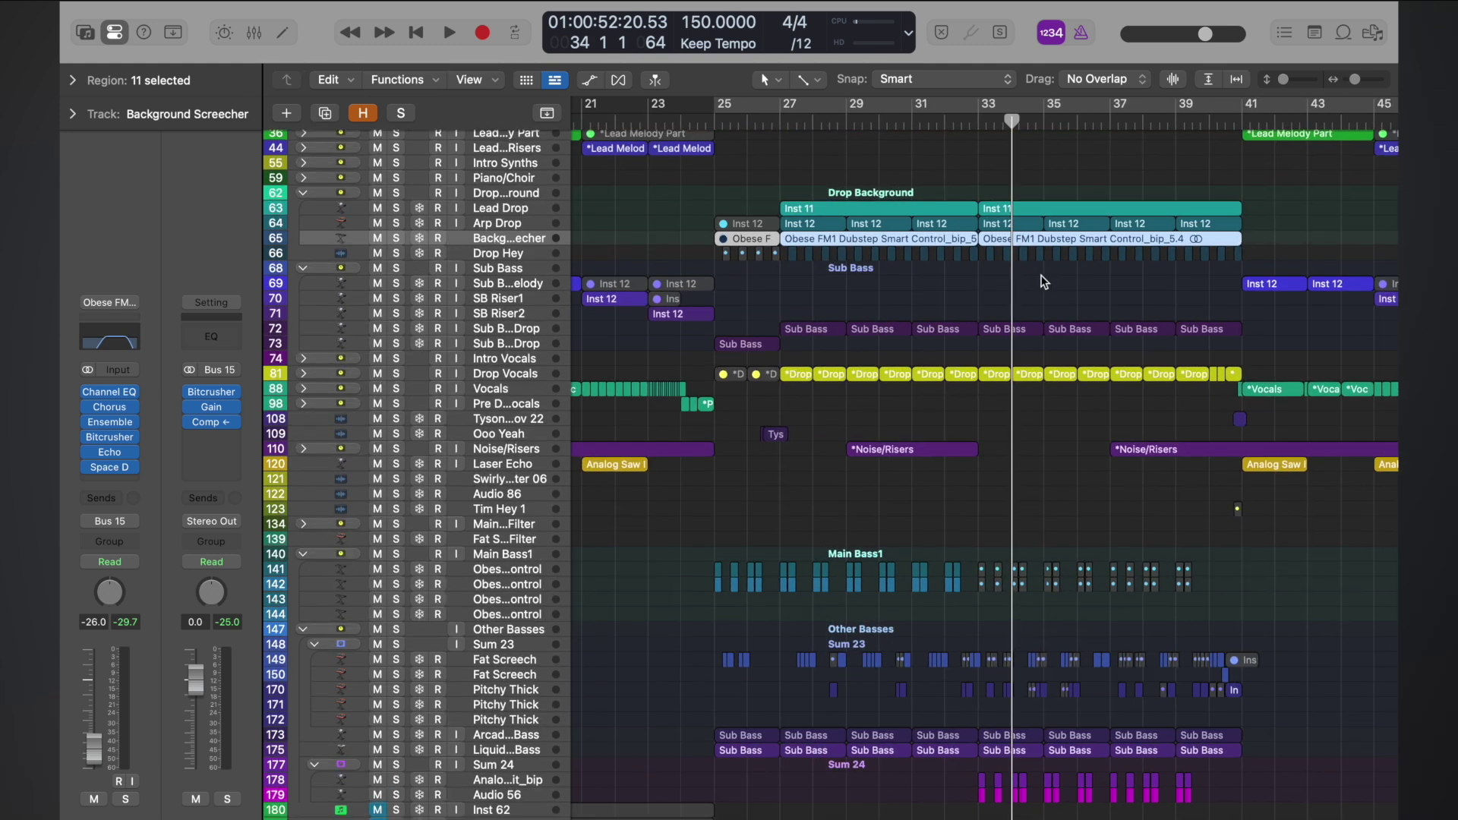
{"action": "left_click", "coordinate": [995, 361], "text": "ctrl+alt"}
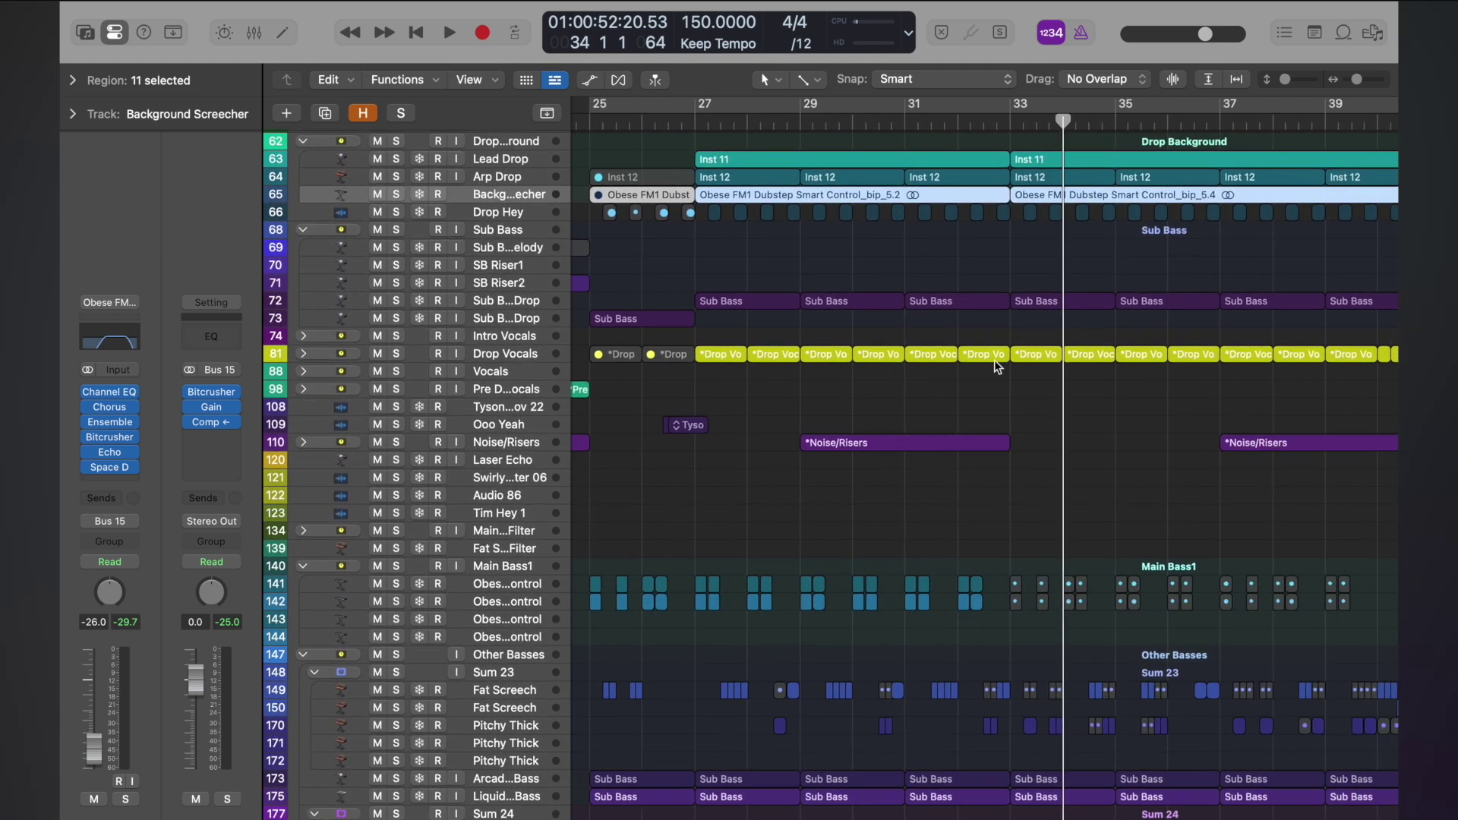
{"action": "scroll", "coordinate": [994, 360], "scroll_direction": "right", "scroll_amount": 5}
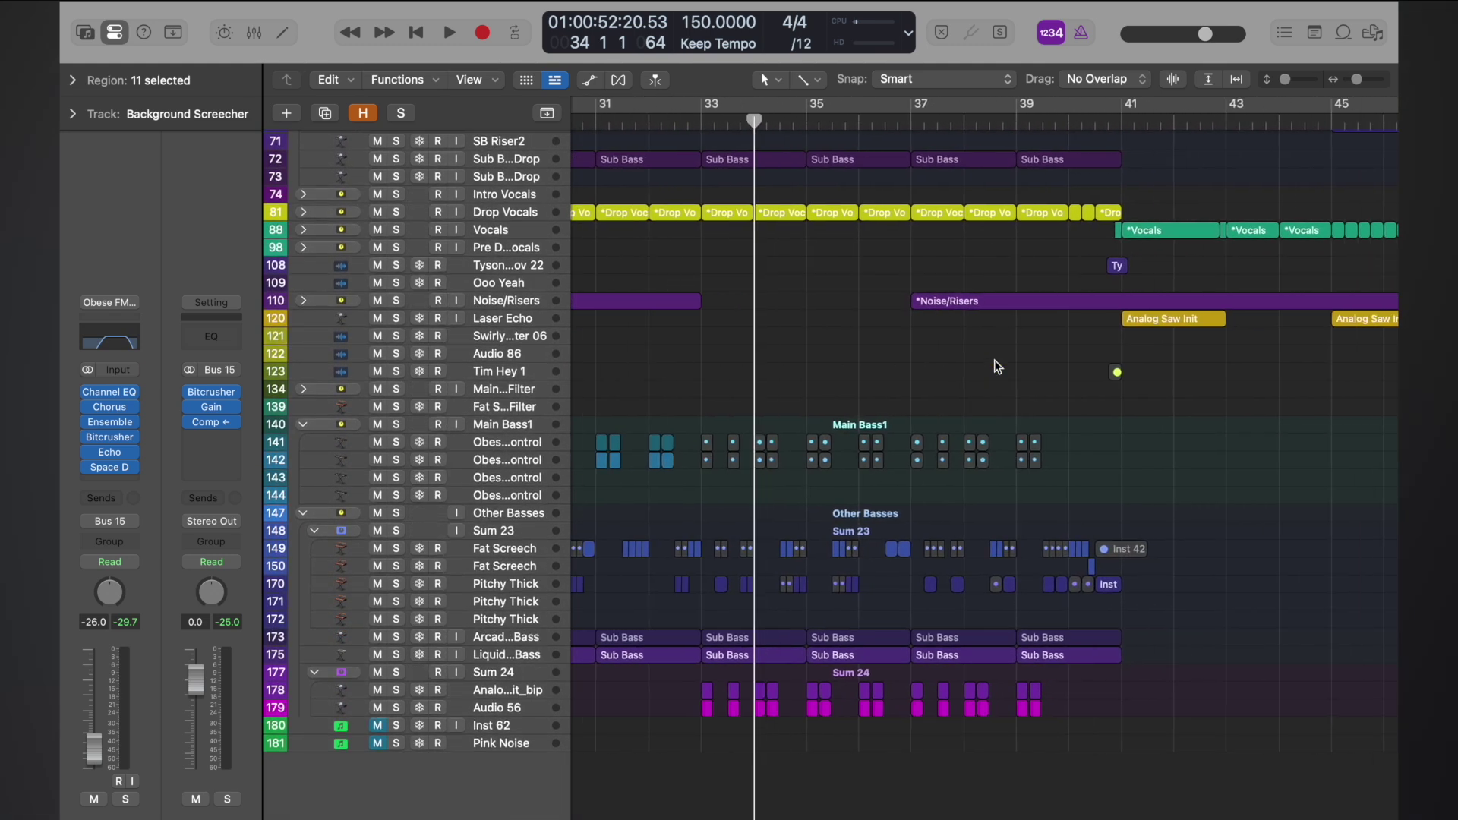
{"action": "double_click", "coordinate": [507, 568]}
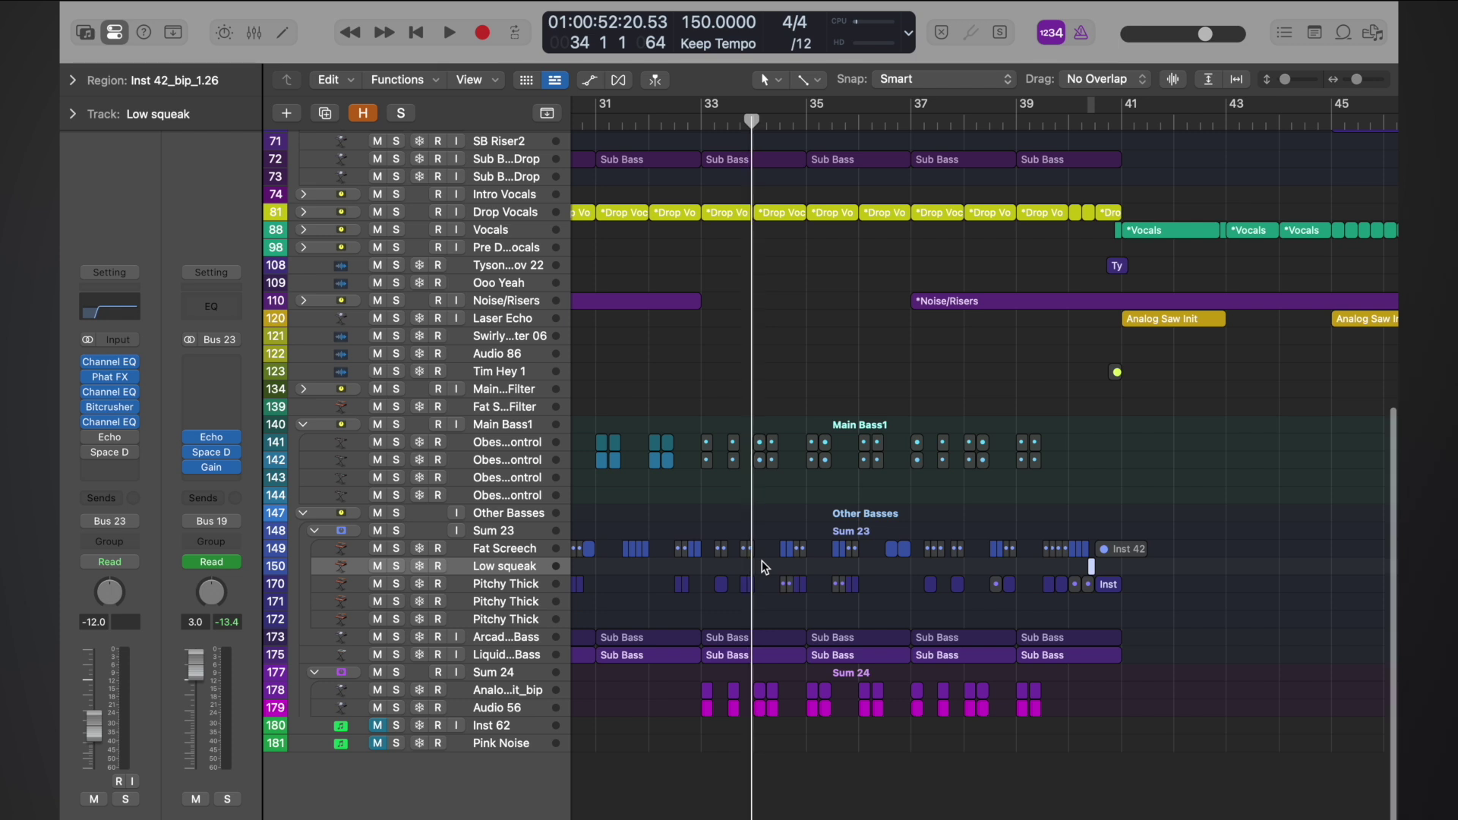
- Play from bar 32, and move the last Fat Screech region before bar 33 onto the Low squeak track
{"action": "scroll", "coordinate": [762, 560], "scroll_direction": "up", "scroll_amount": 3}
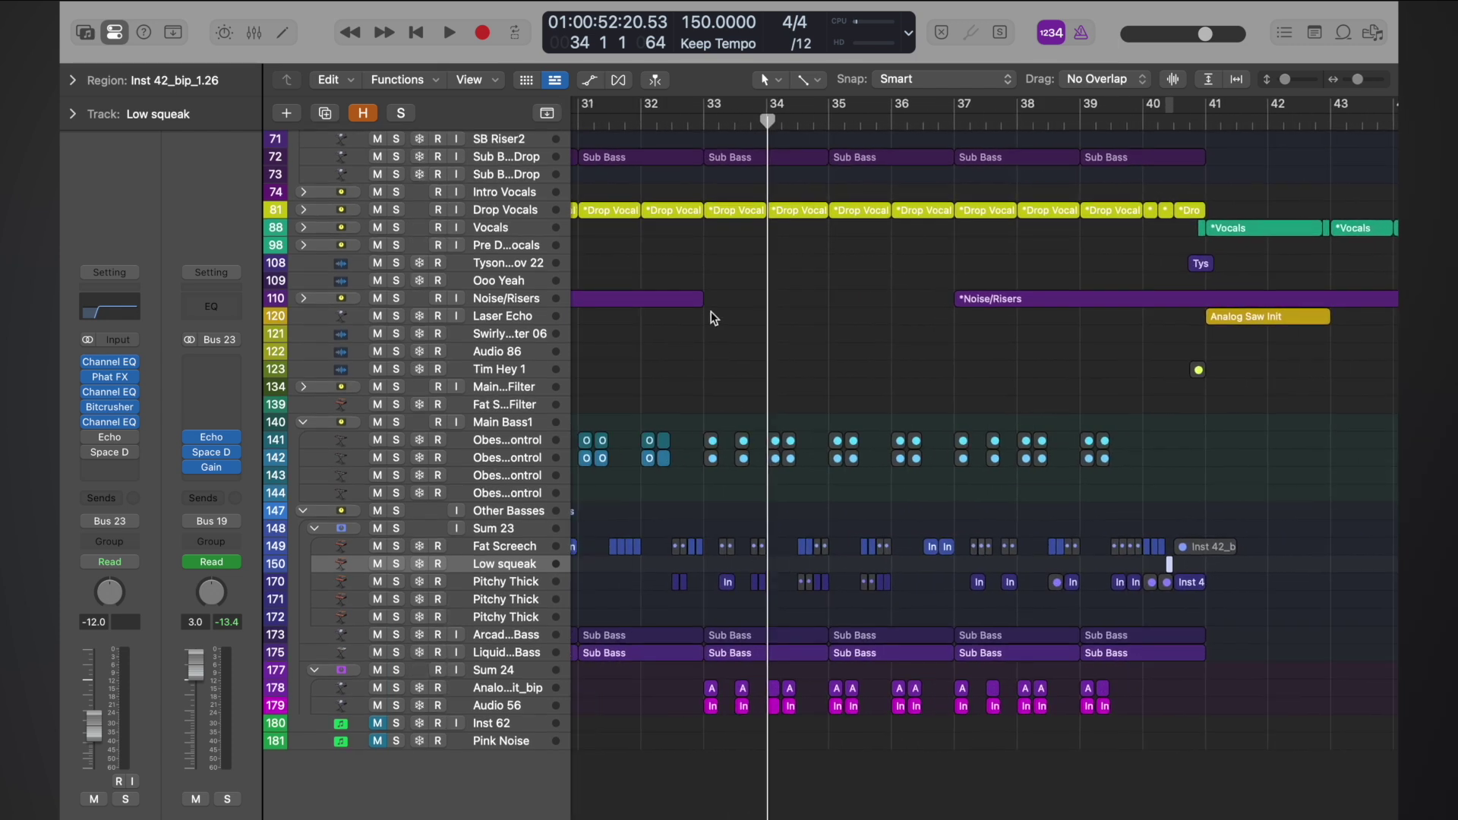
{"action": "double_click", "coordinate": [649, 122]}
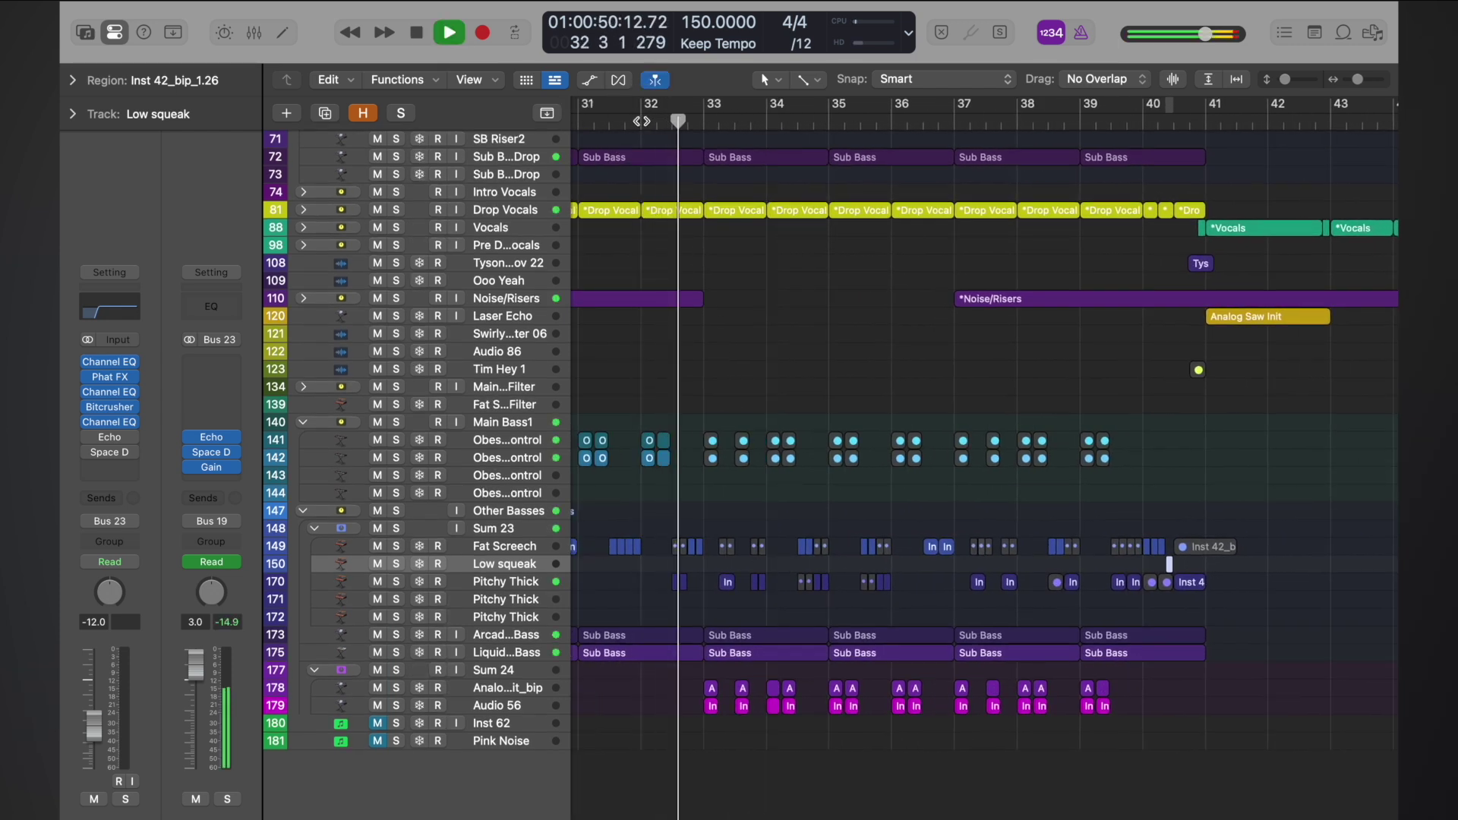
{"action": "key", "text": "space"}
{"action": "scroll", "coordinate": [771, 455], "scroll_direction": "up", "scroll_amount": 6}
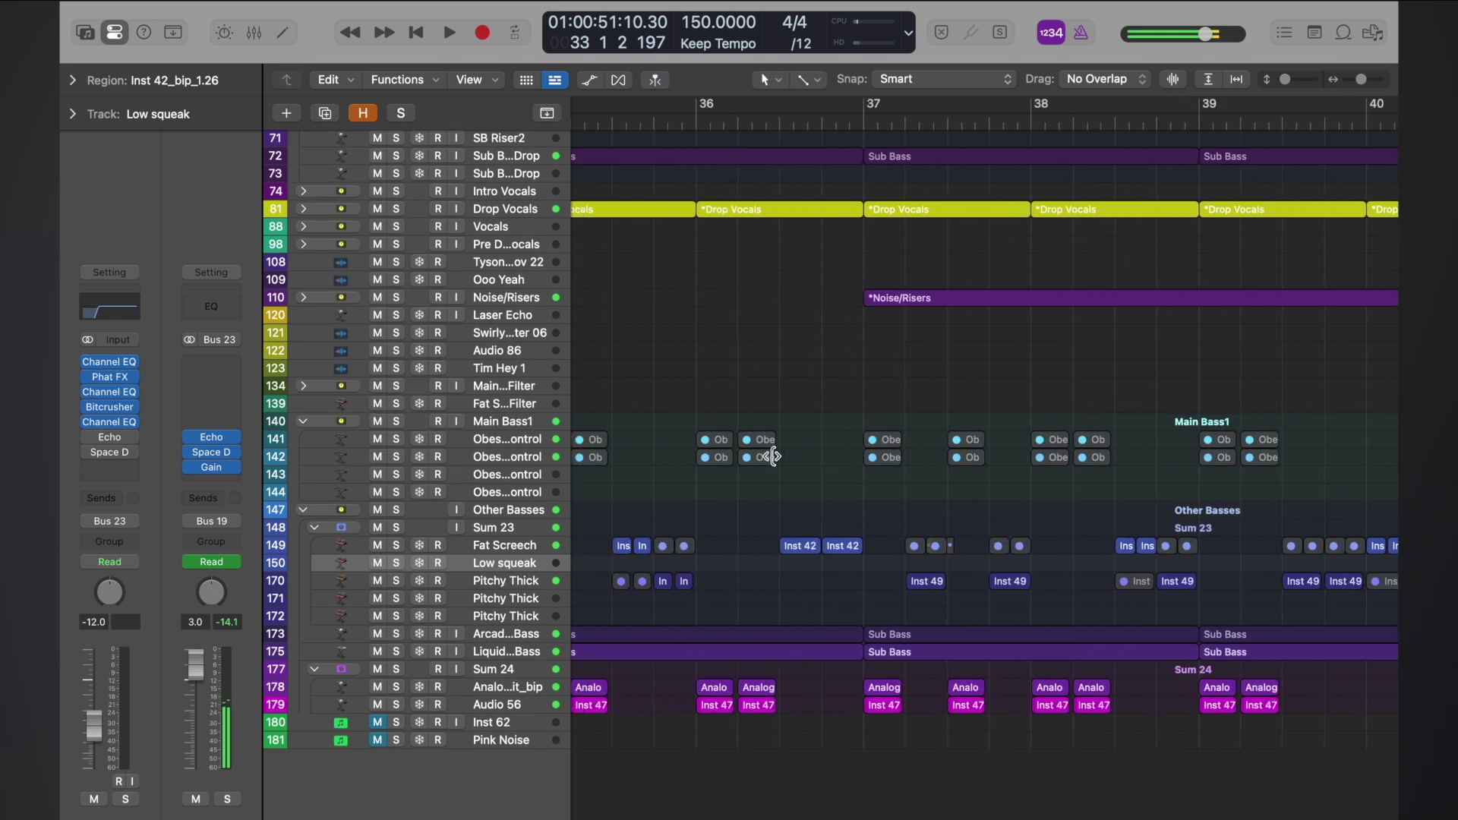
{"action": "scroll", "coordinate": [771, 456], "scroll_direction": "left", "scroll_amount": 2}
{"action": "left_click_drag", "start_coordinate": [787, 549], "coordinate": [822, 550]}
- Replay bar 32 into bar 33 to hear the moved region on the Low squeak track
{"action": "left_click", "coordinate": [629, 121]}
{"action": "key", "text": "space"}
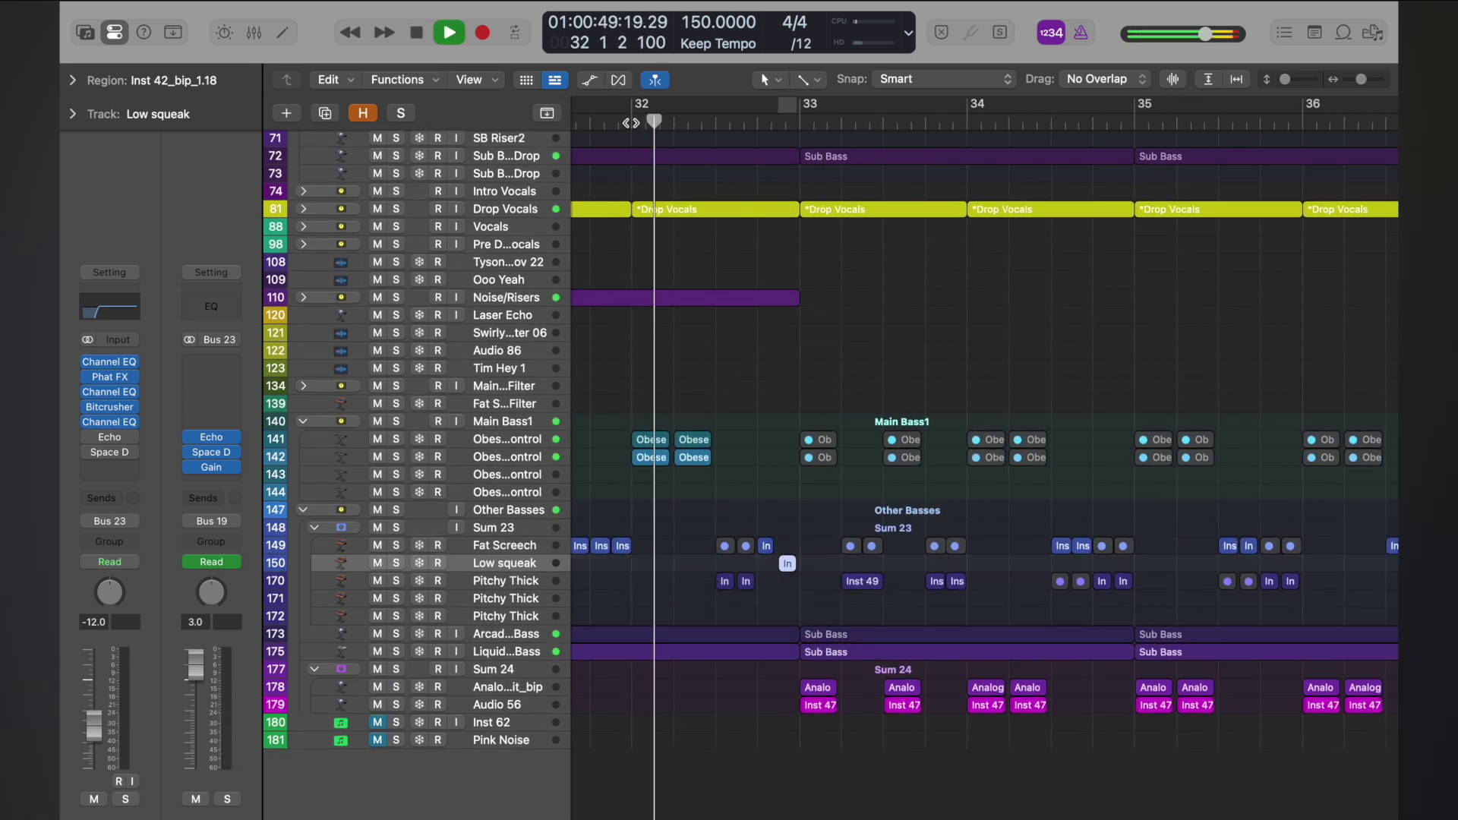
{"action": "left_click", "coordinate": [630, 122]}
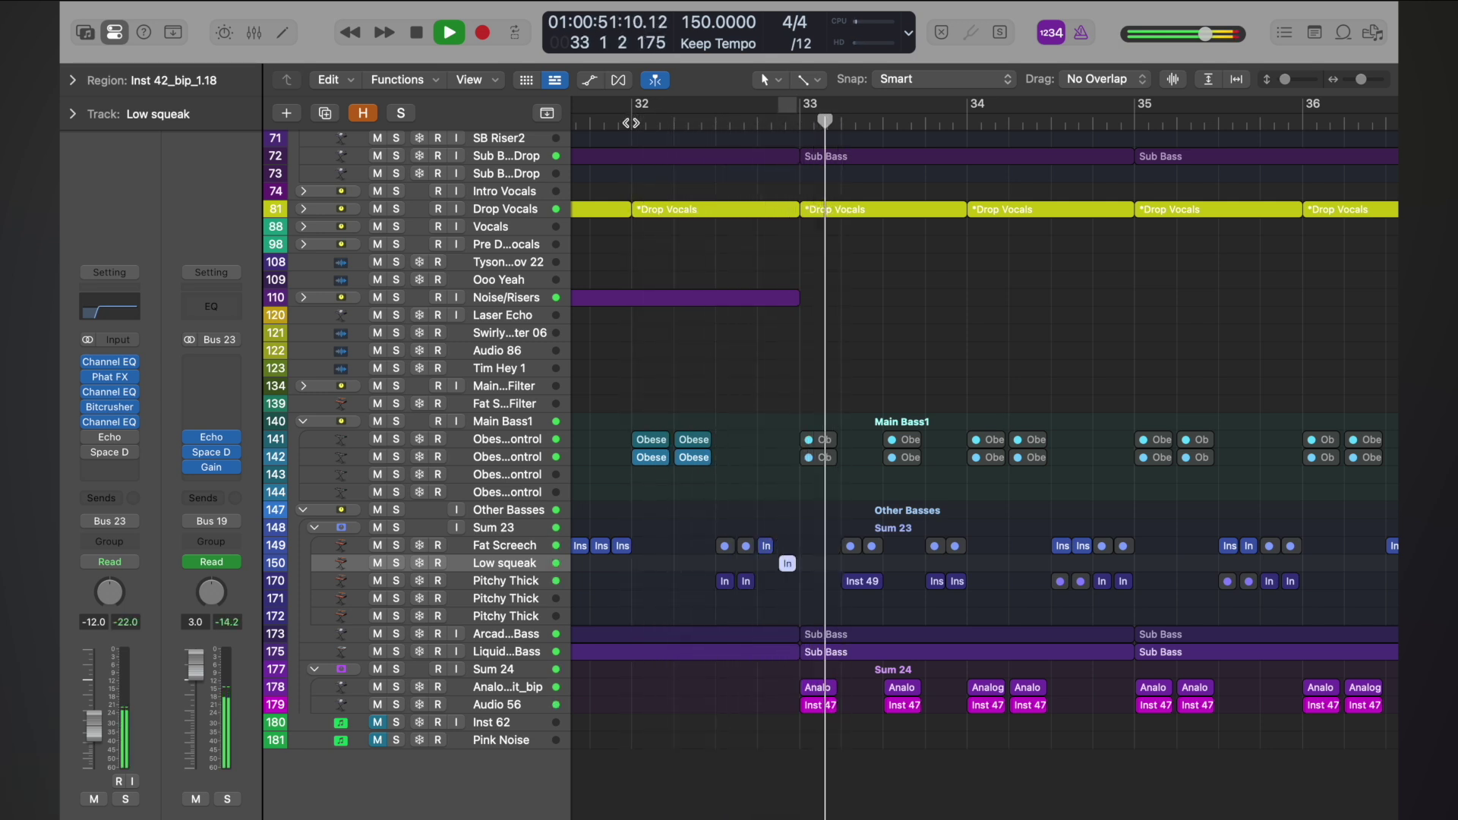
{"action": "key", "text": "space"}
- Solo the Main Bass1 stack and play it from bar 25
{"action": "left_click", "coordinate": [907, 361], "text": "ctrl+alt"}
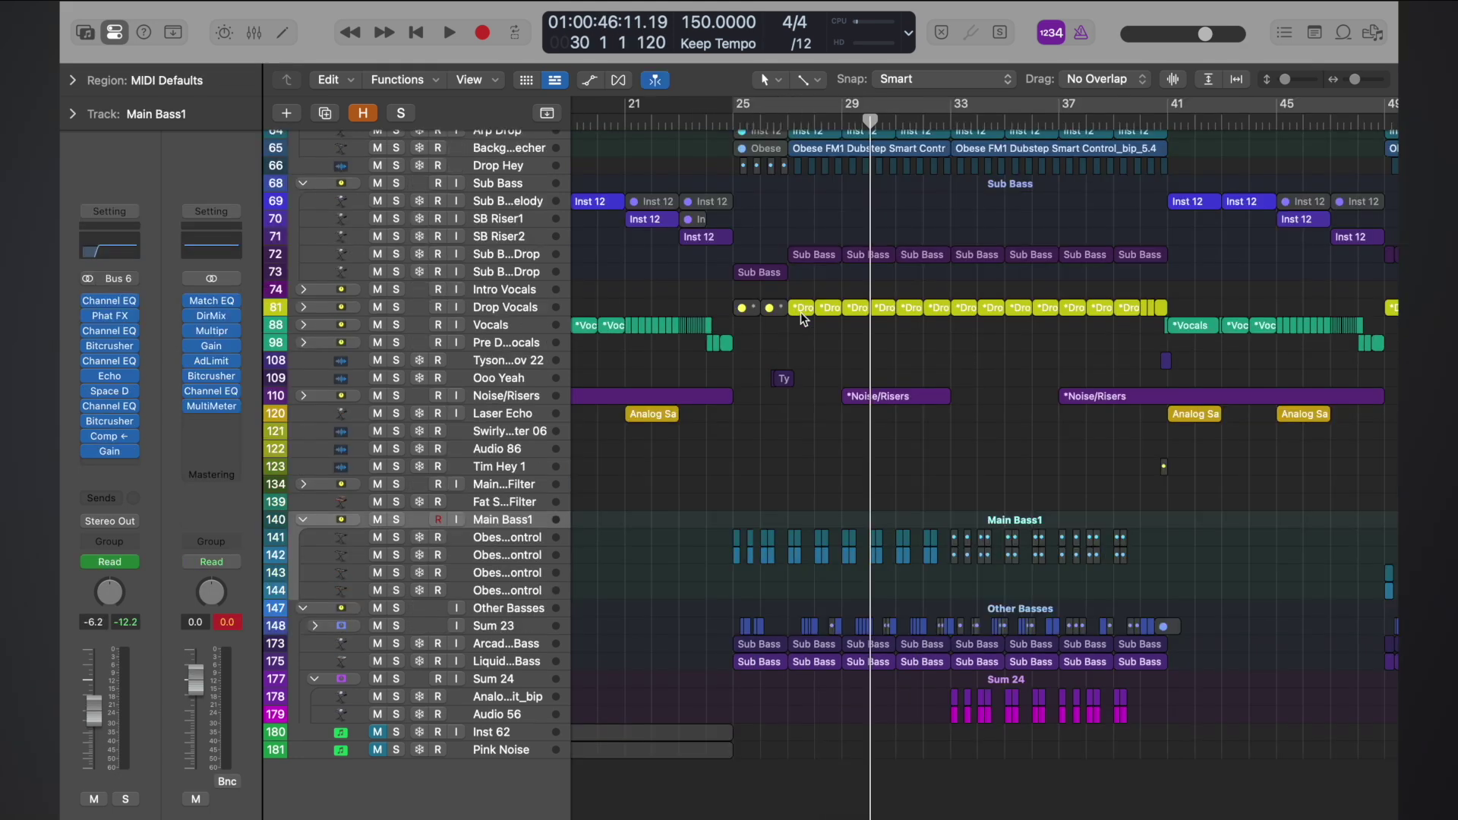
{"action": "key", "text": "super+Right"}
{"action": "key", "text": "super+Right"}
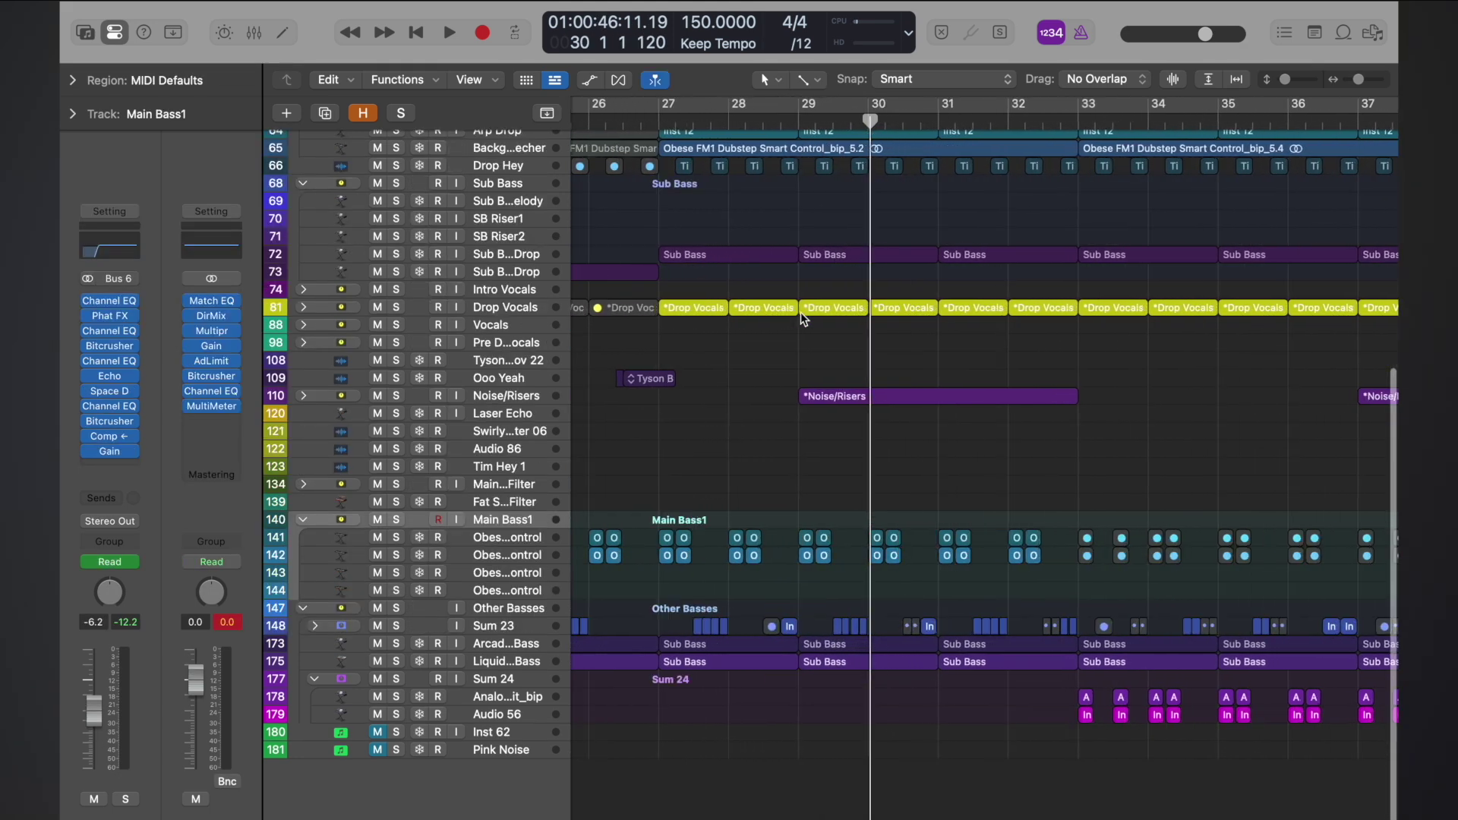
{"action": "scroll", "coordinate": [800, 312], "scroll_direction": "left", "scroll_amount": 2}
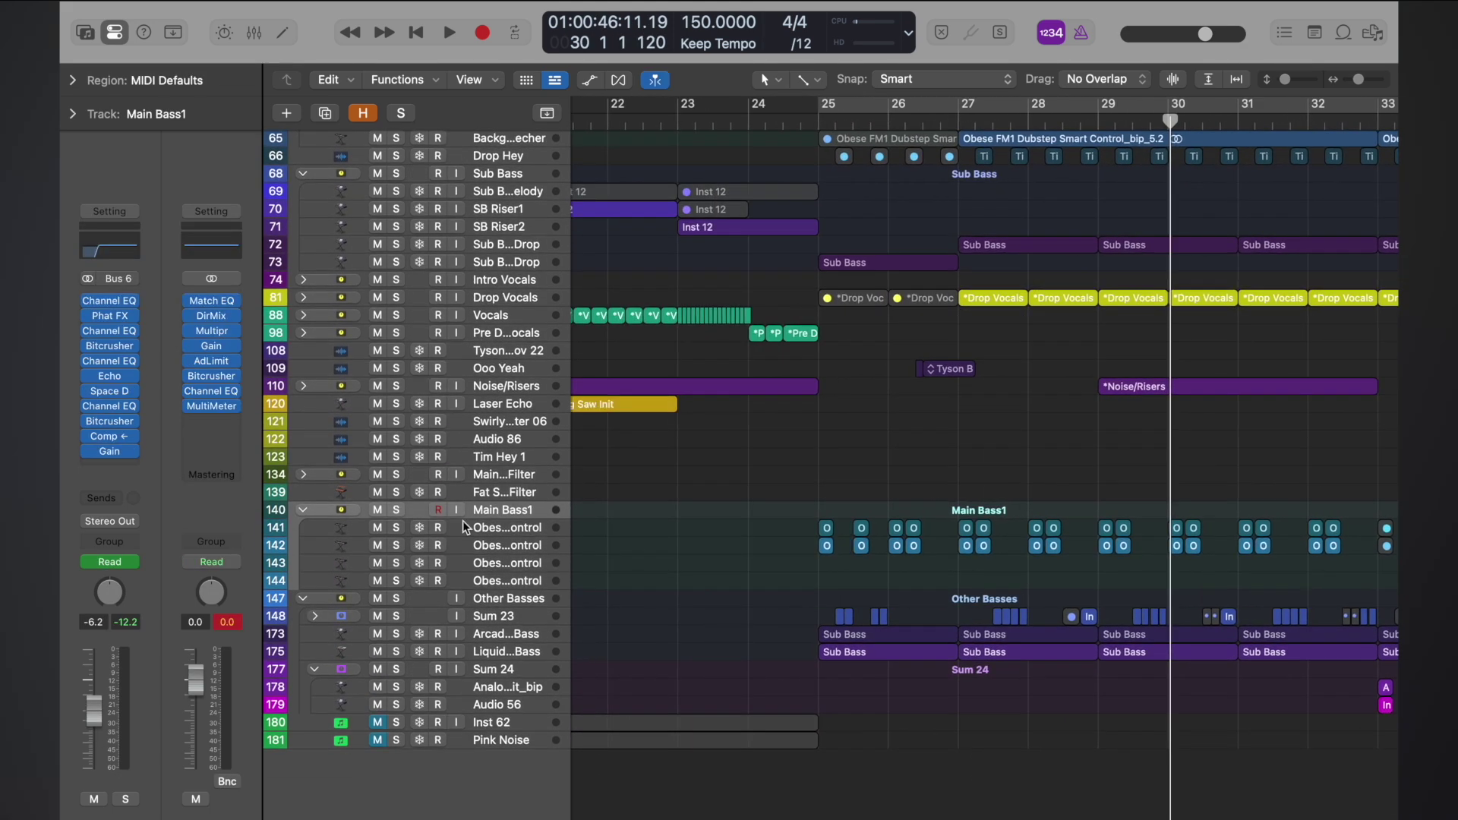
{"action": "left_click", "coordinate": [395, 509]}
{"action": "key", "text": "super+Left"}
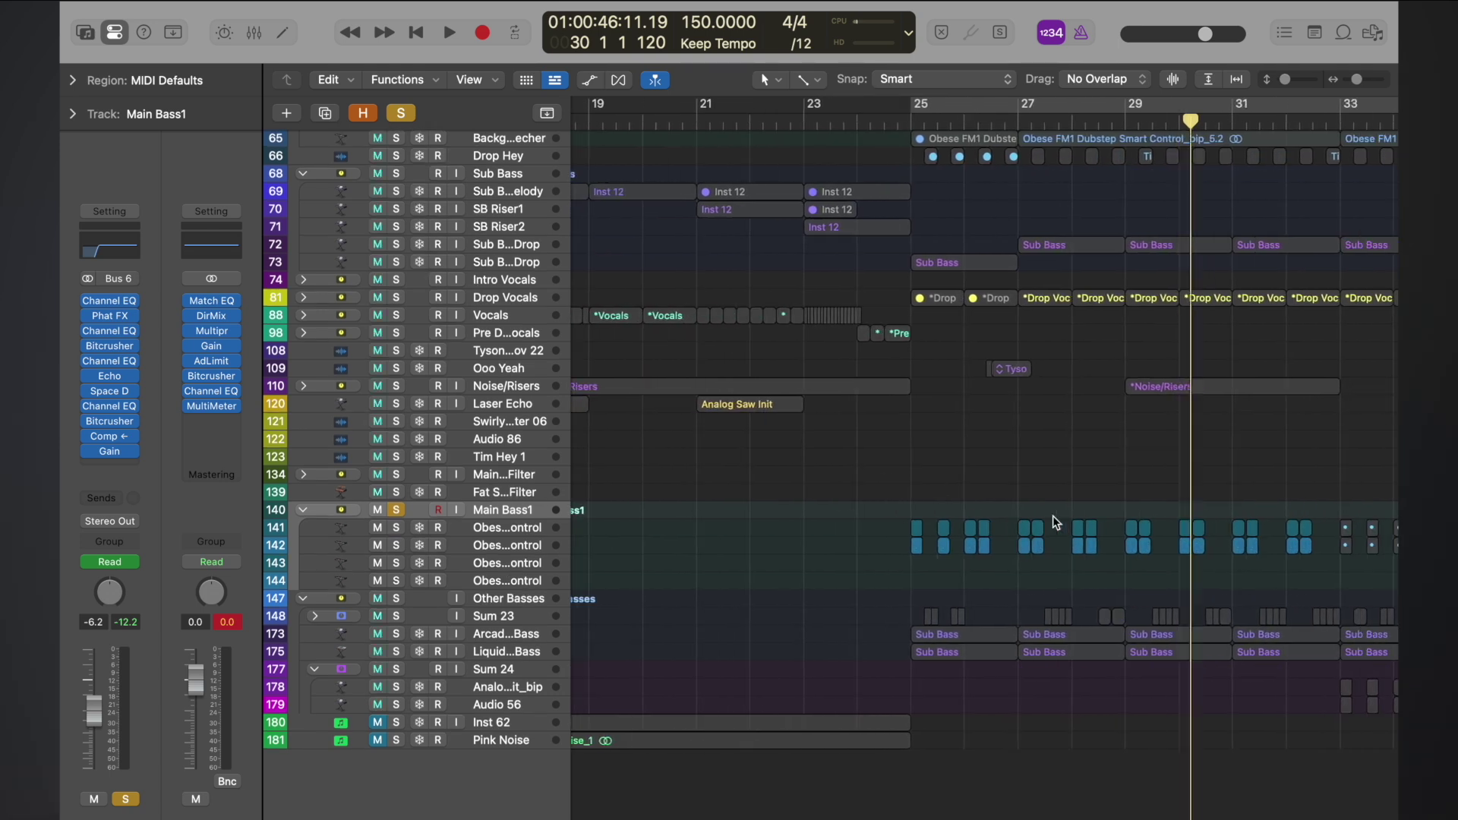
{"action": "key", "text": "super+Left"}
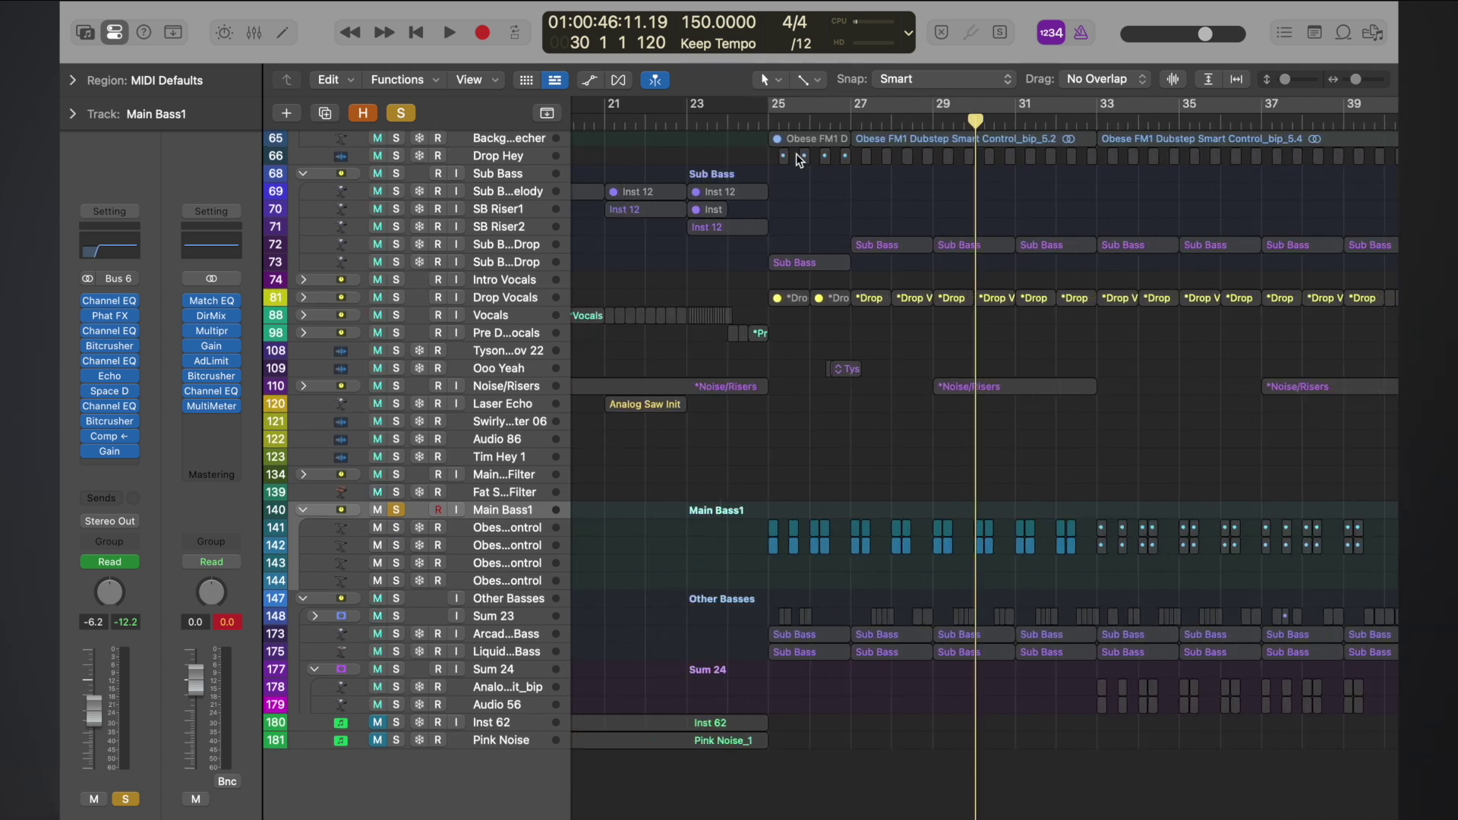
{"action": "key", "text": "super+Right"}
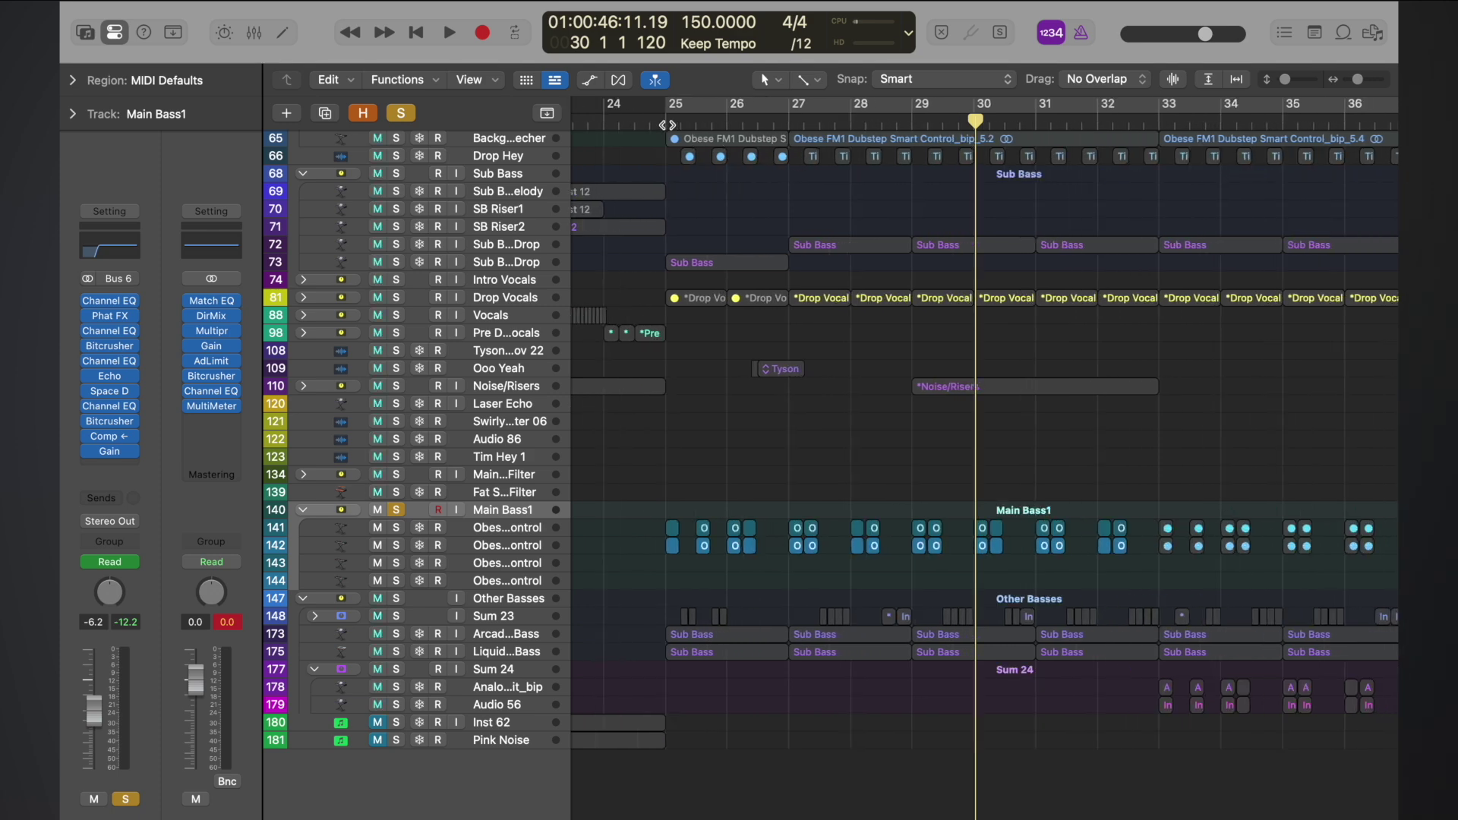
{"action": "left_click", "coordinate": [668, 124]}
{"action": "key", "text": "space"}
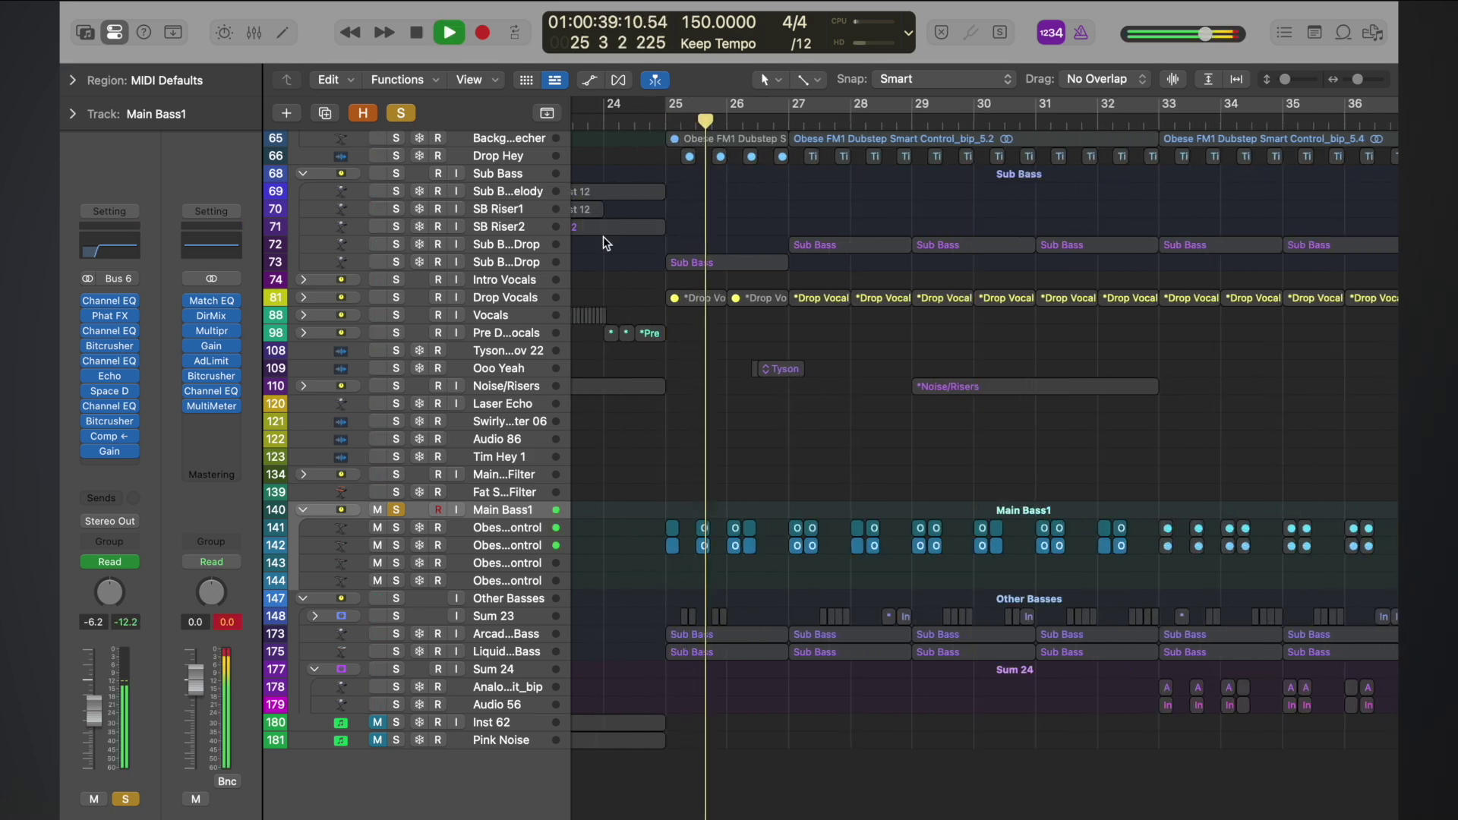
- Unsolo Main Bass1 and listen to it against the full drop, replaying from about bar 25
{"action": "left_click", "coordinate": [397, 507]}
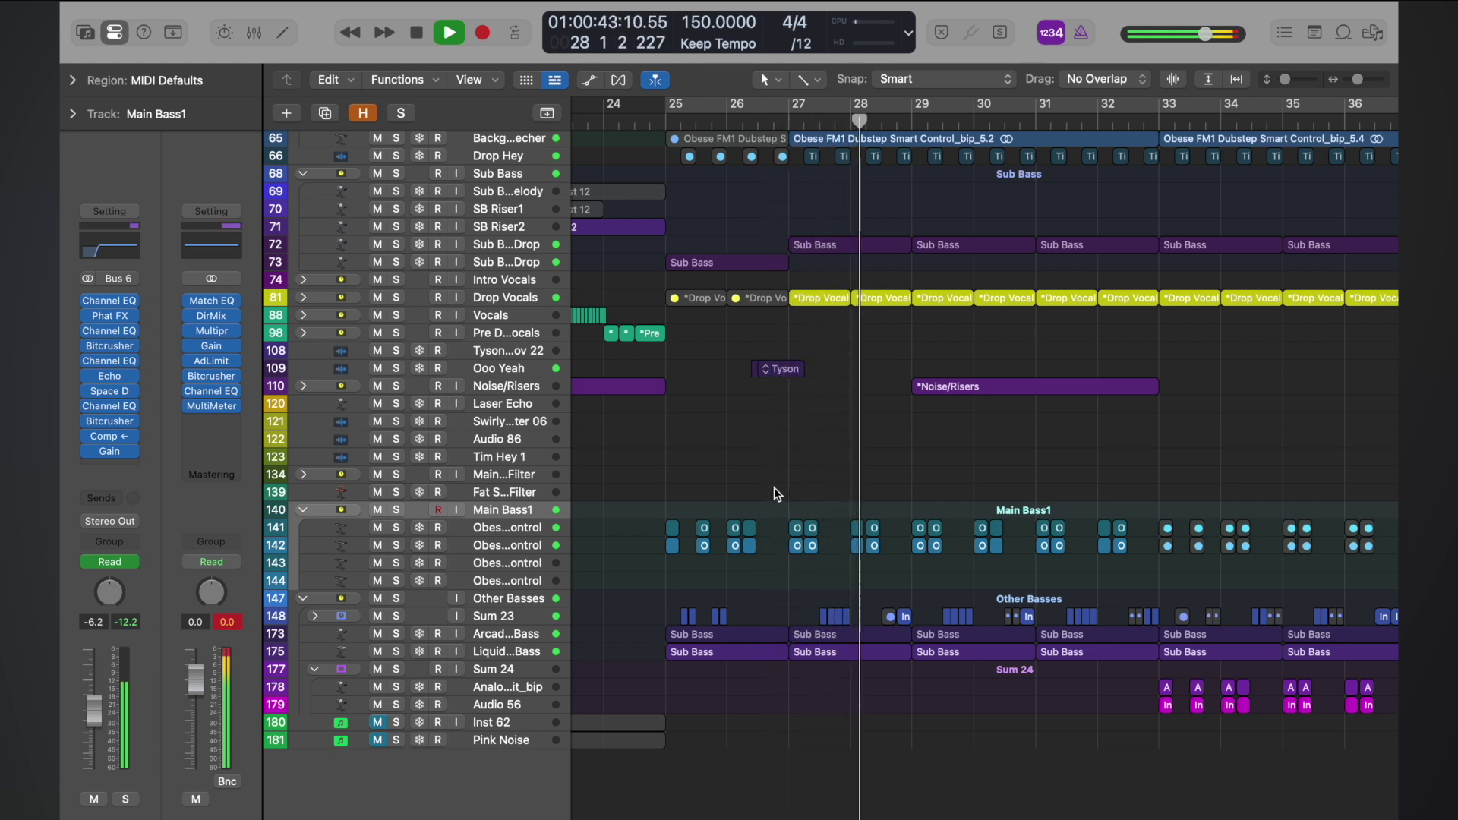
{"action": "key", "text": "space"}
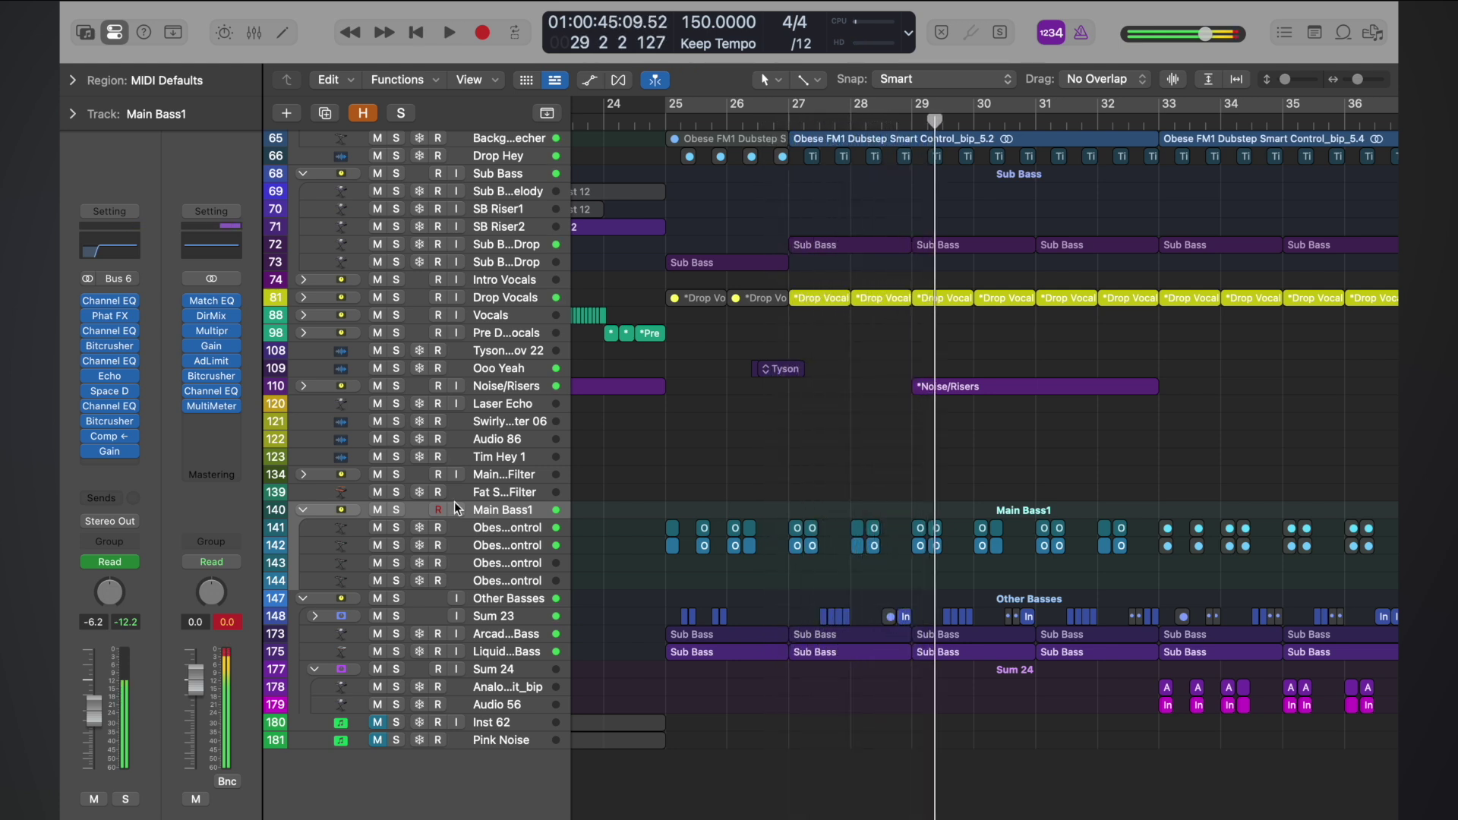
{"action": "double_click", "coordinate": [661, 123]}
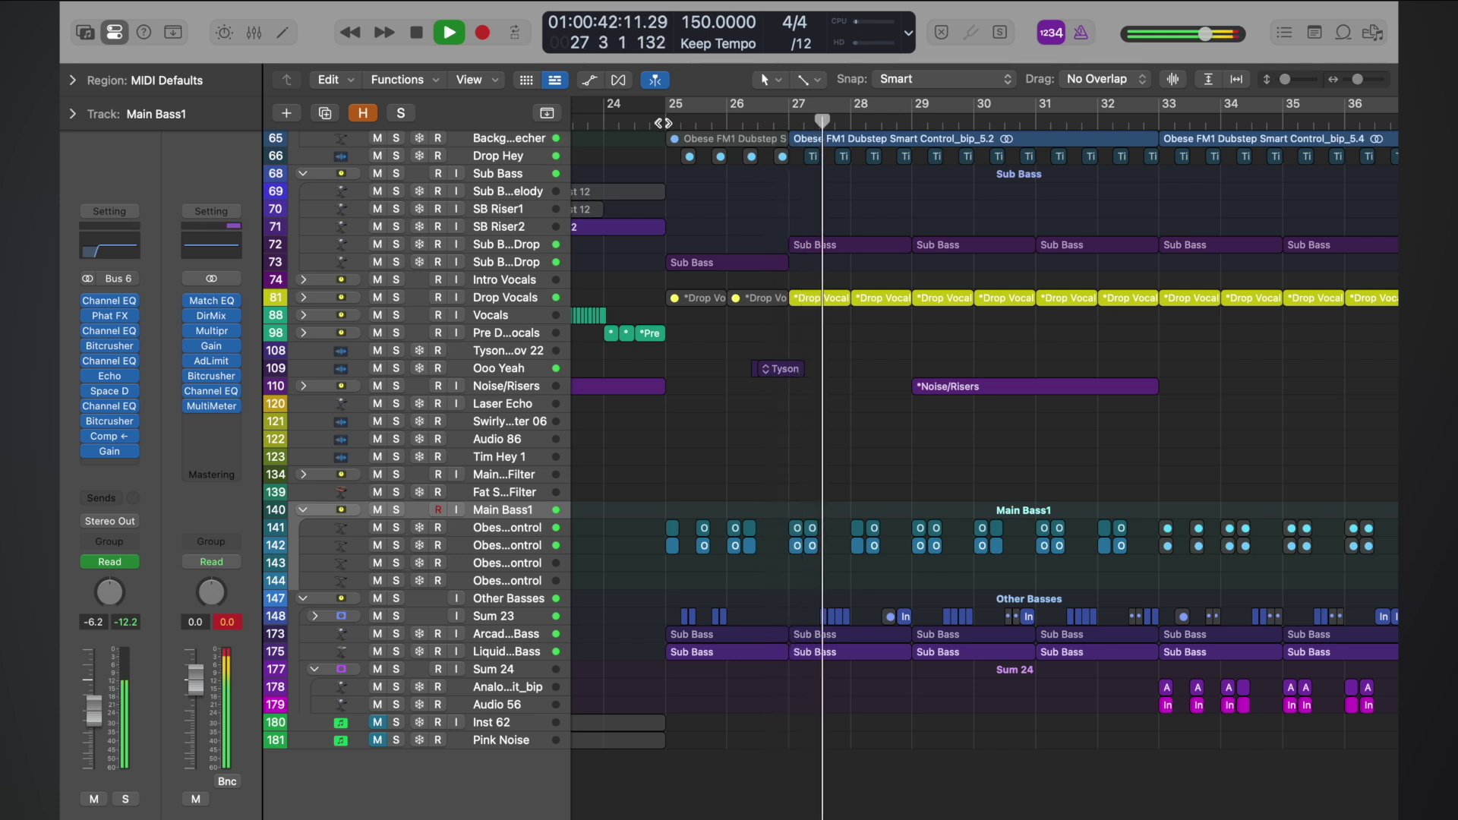
{"action": "key", "text": "space"}
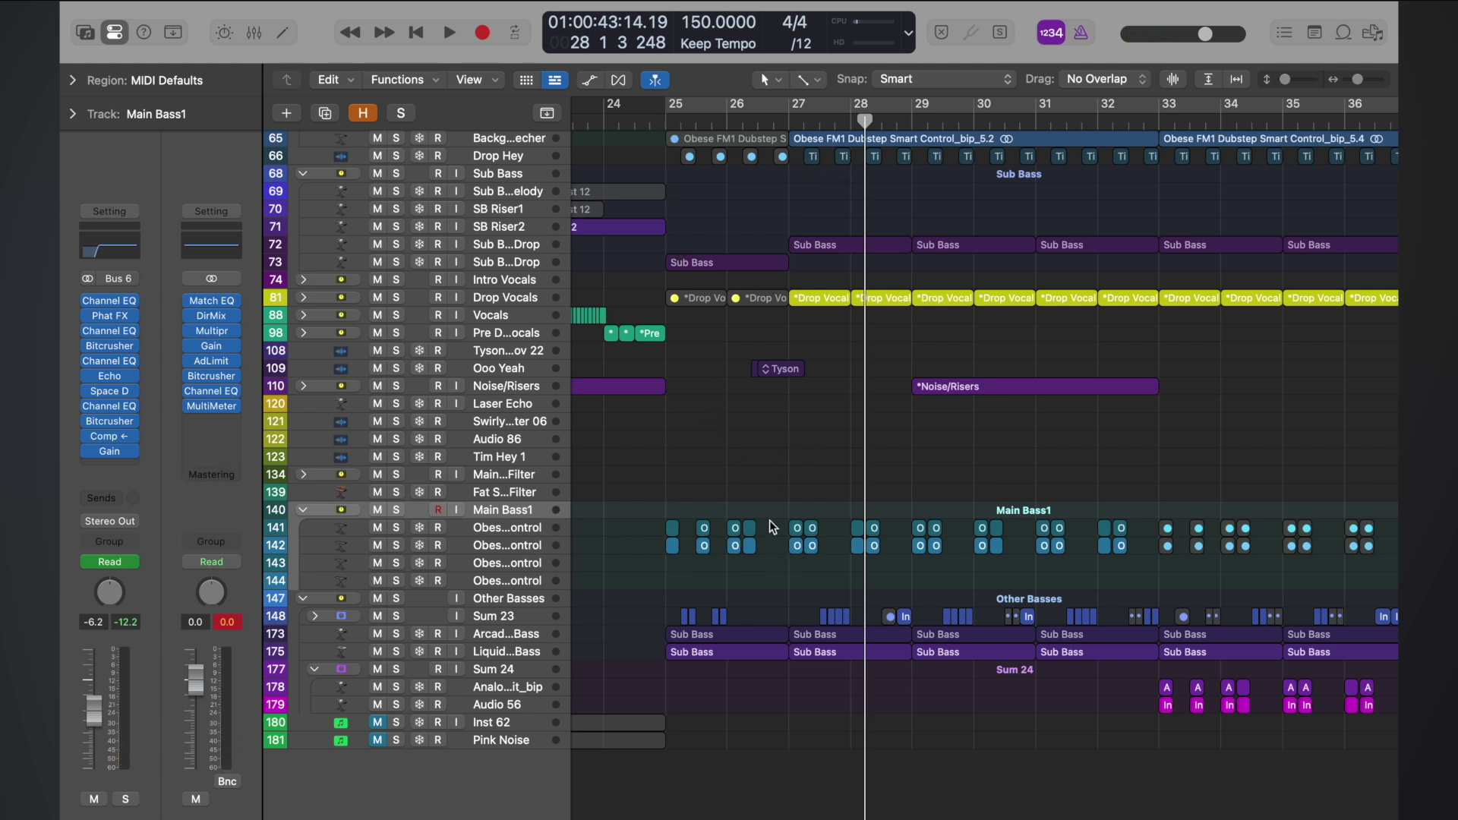
- Compare the drop's opening from bar 25 with the section starting at bar 27 by playing each
{"action": "left_click", "coordinate": [664, 121]}
{"action": "key", "text": "space"}
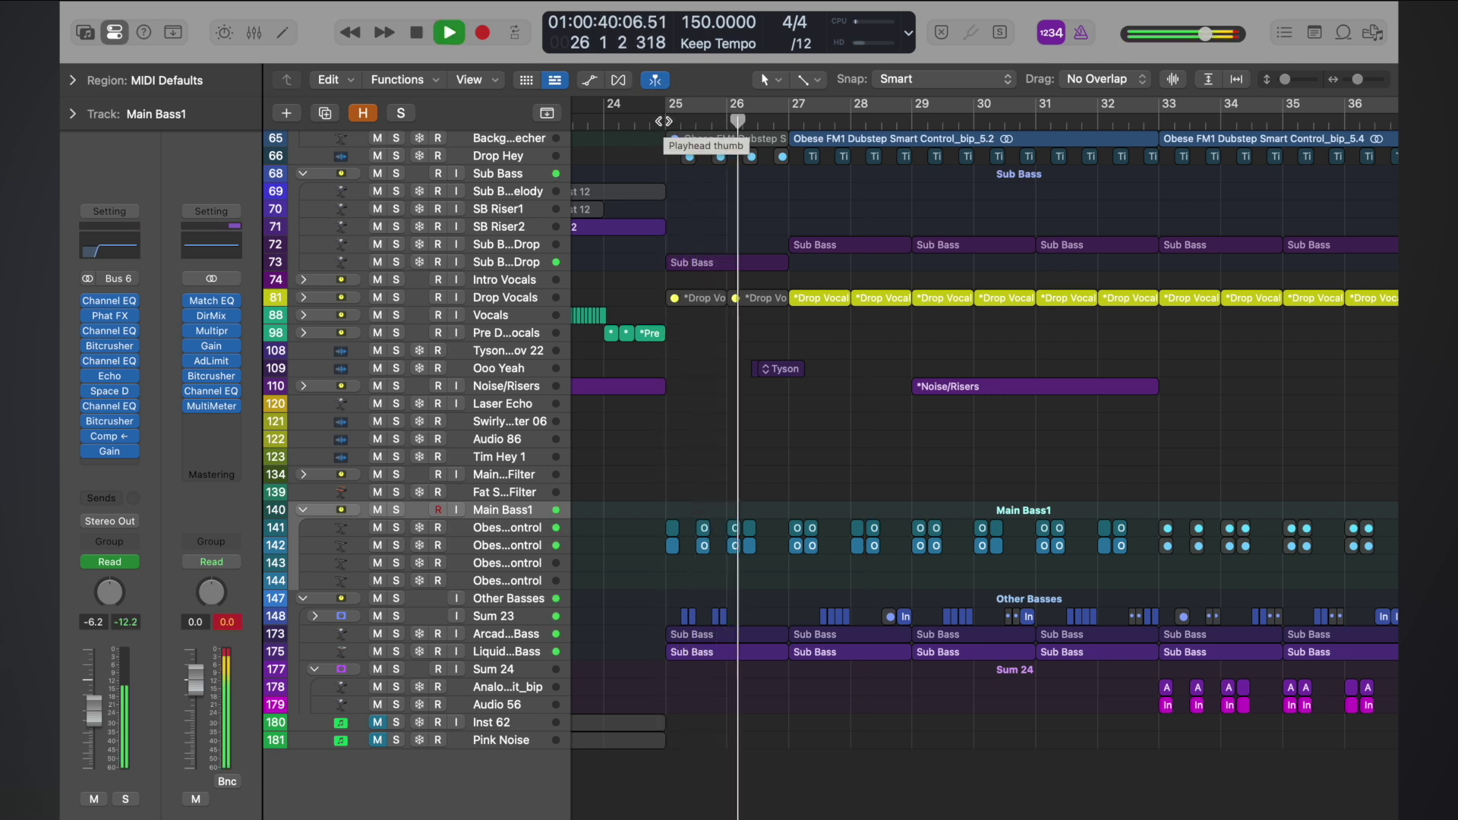
{"action": "key", "text": "space"}
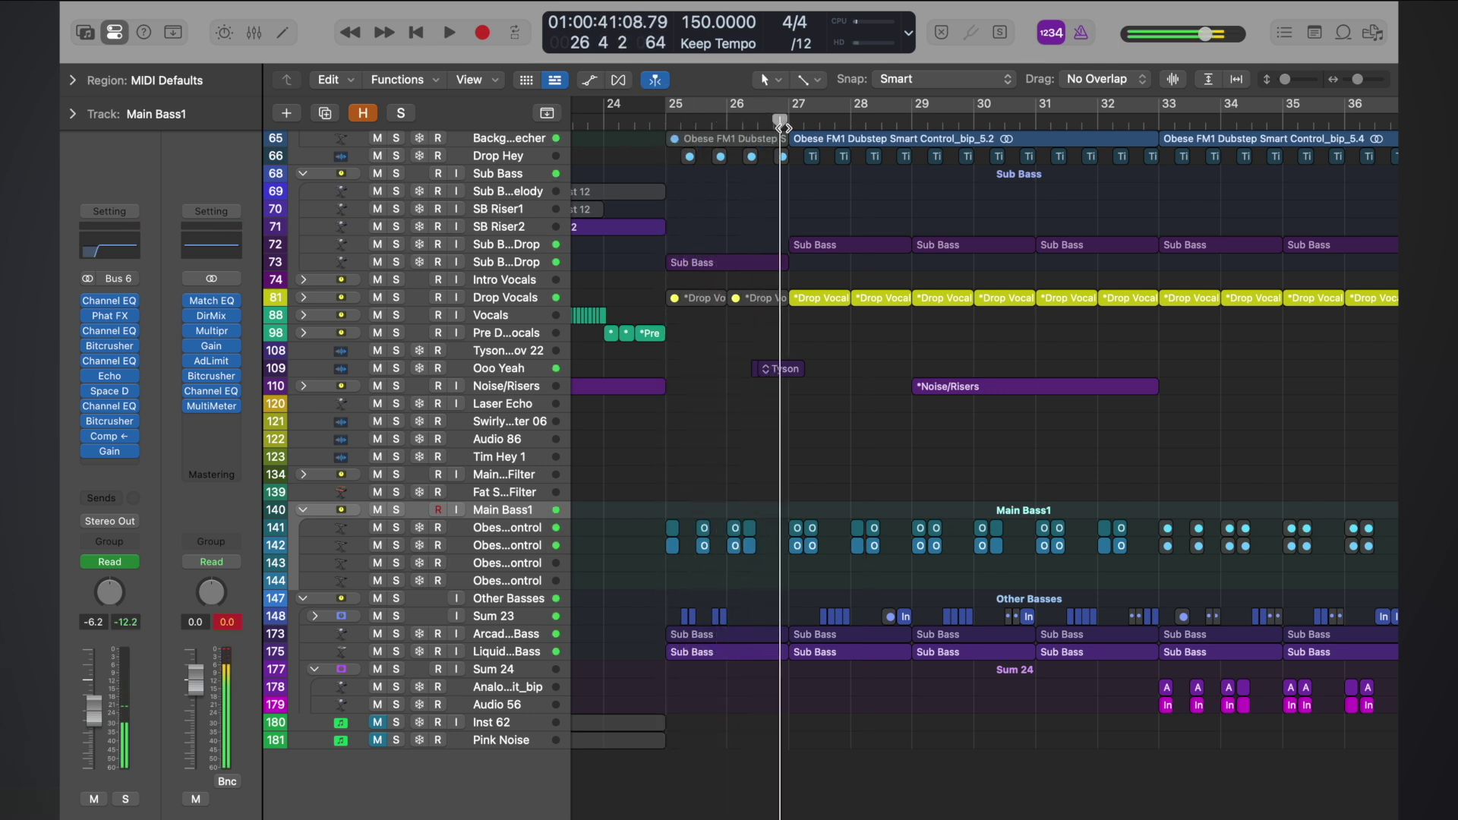
{"action": "left_click", "coordinate": [788, 121]}
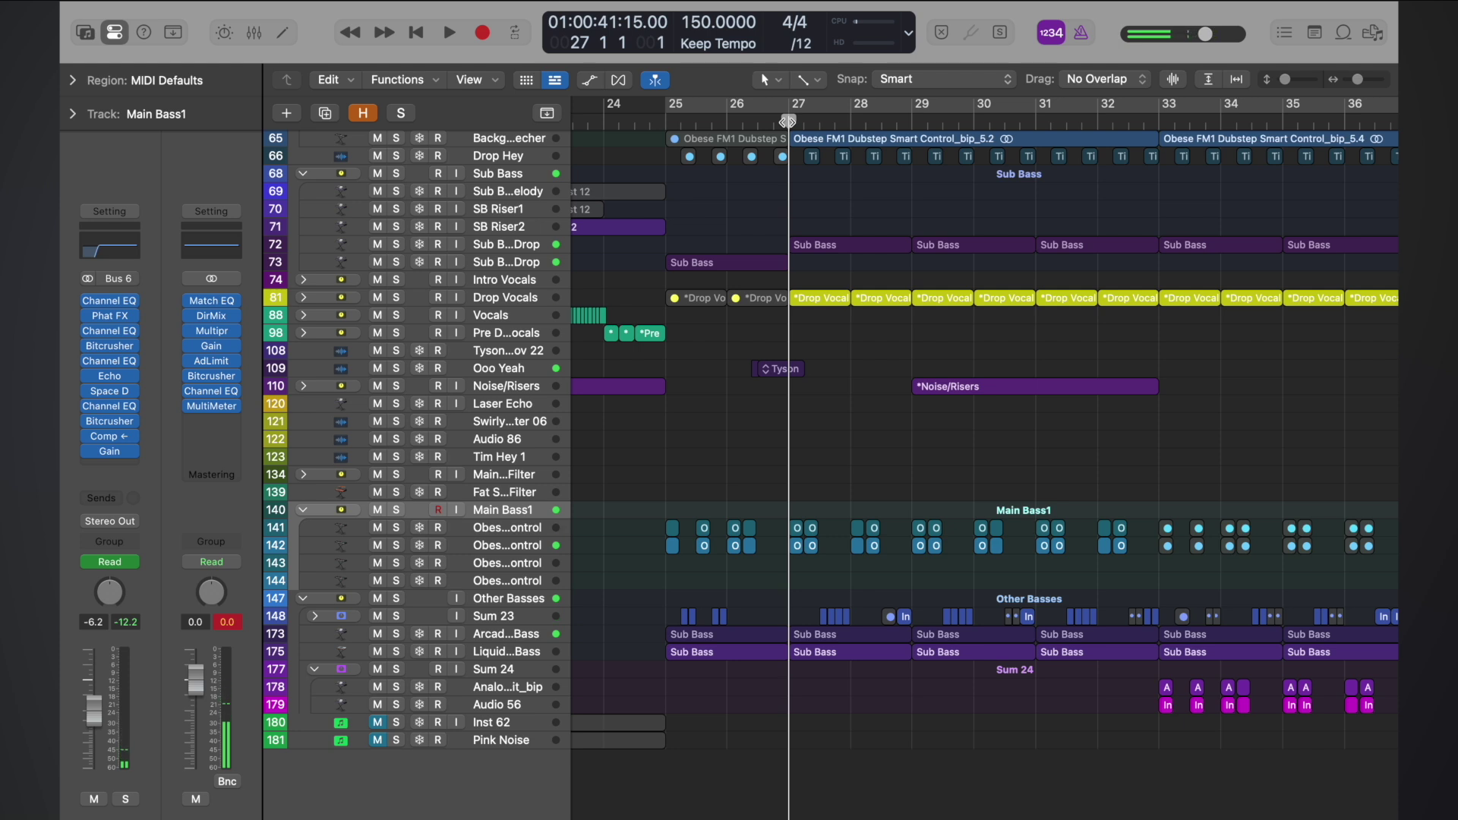
{"action": "key", "text": "space"}
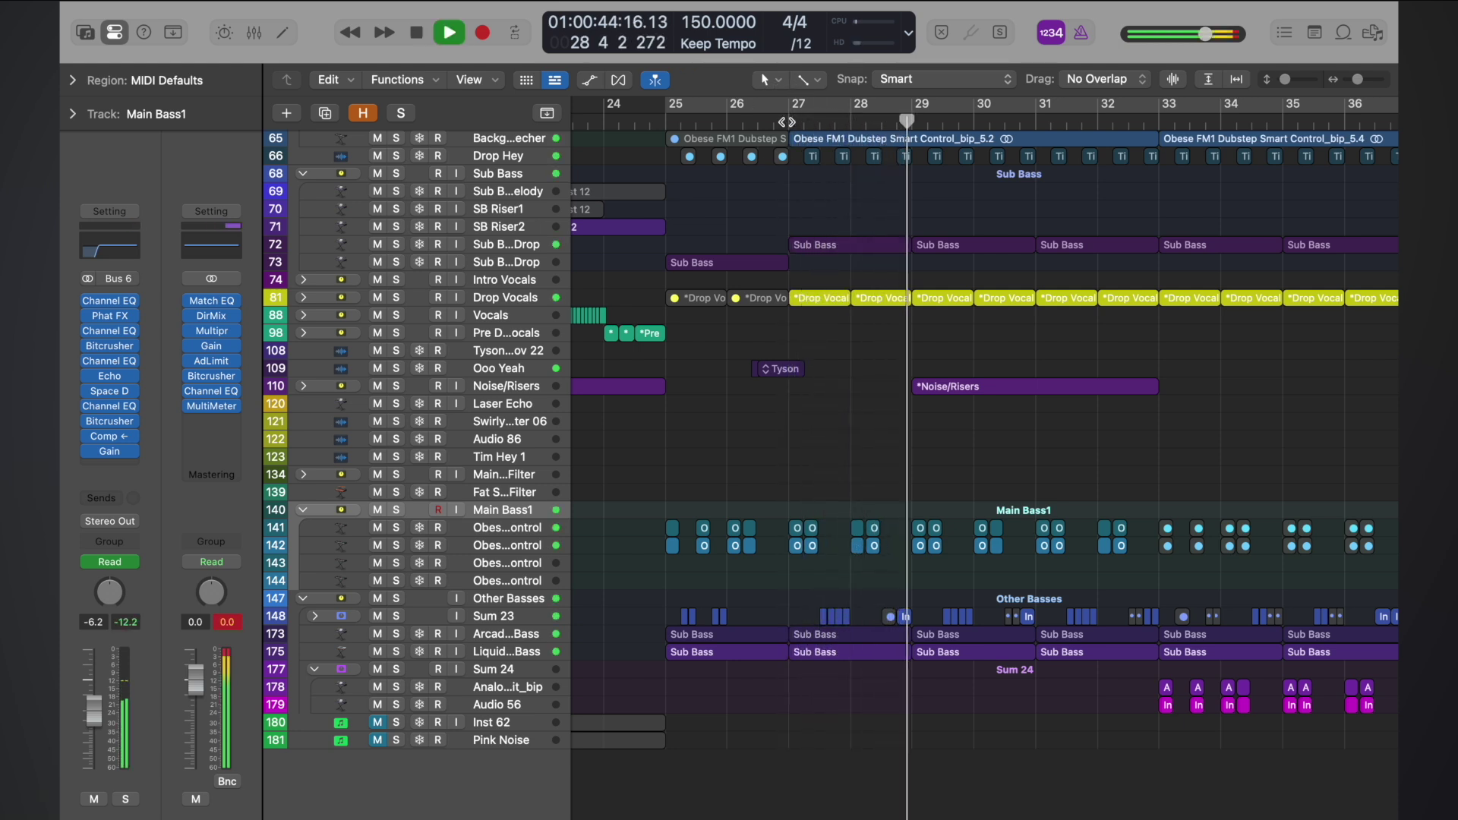
{"action": "key", "text": "space"}
- Open Main Bass1's side-chain Compressor, play the drop from bar 25, and compare its gain-reduction Meter and Graph displays
{"action": "left_click", "coordinate": [111, 439]}
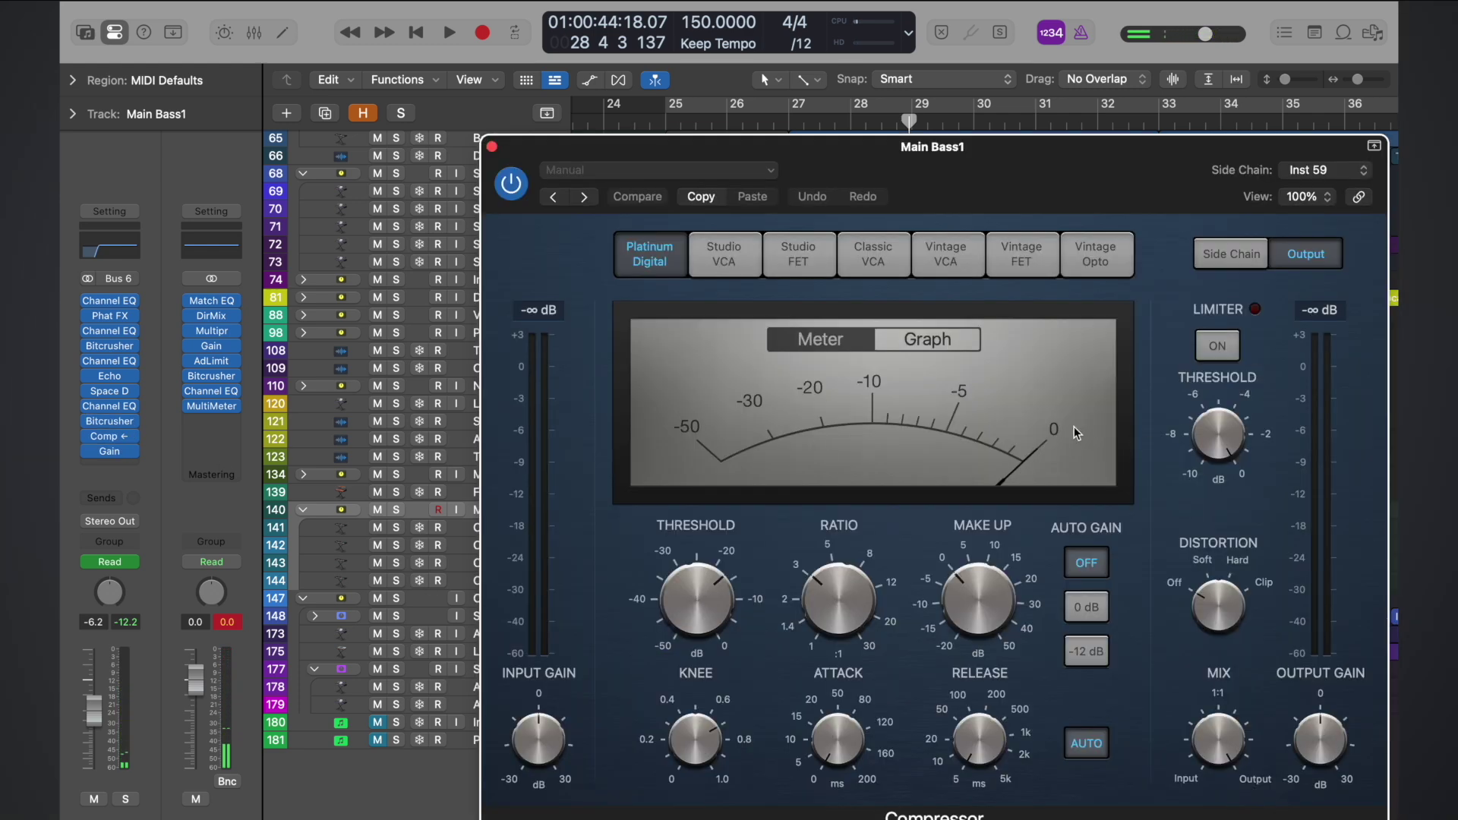
{"action": "double_click", "coordinate": [662, 132]}
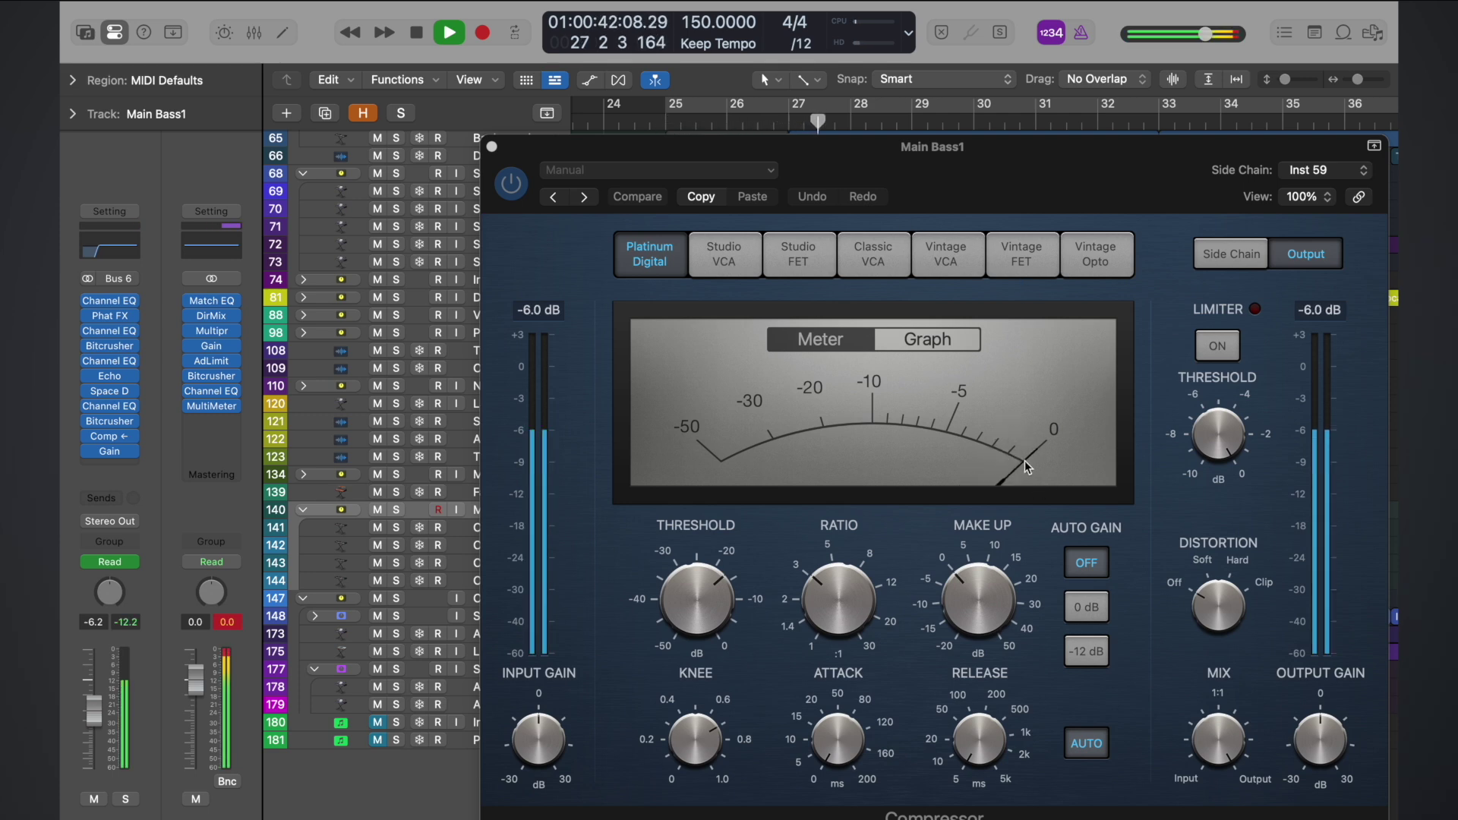
{"action": "key", "text": "space"}
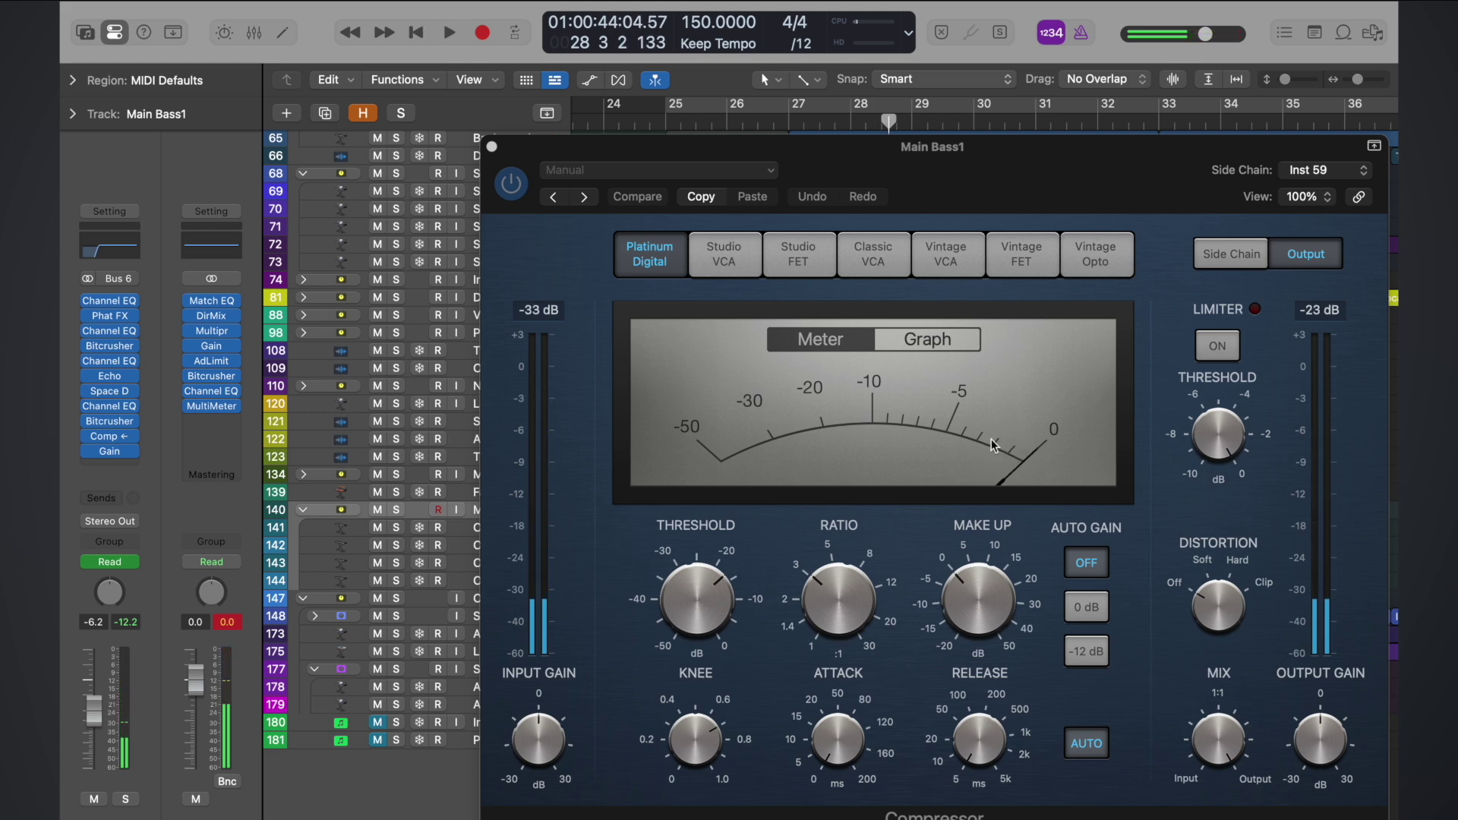
{"action": "left_click", "coordinate": [921, 350]}
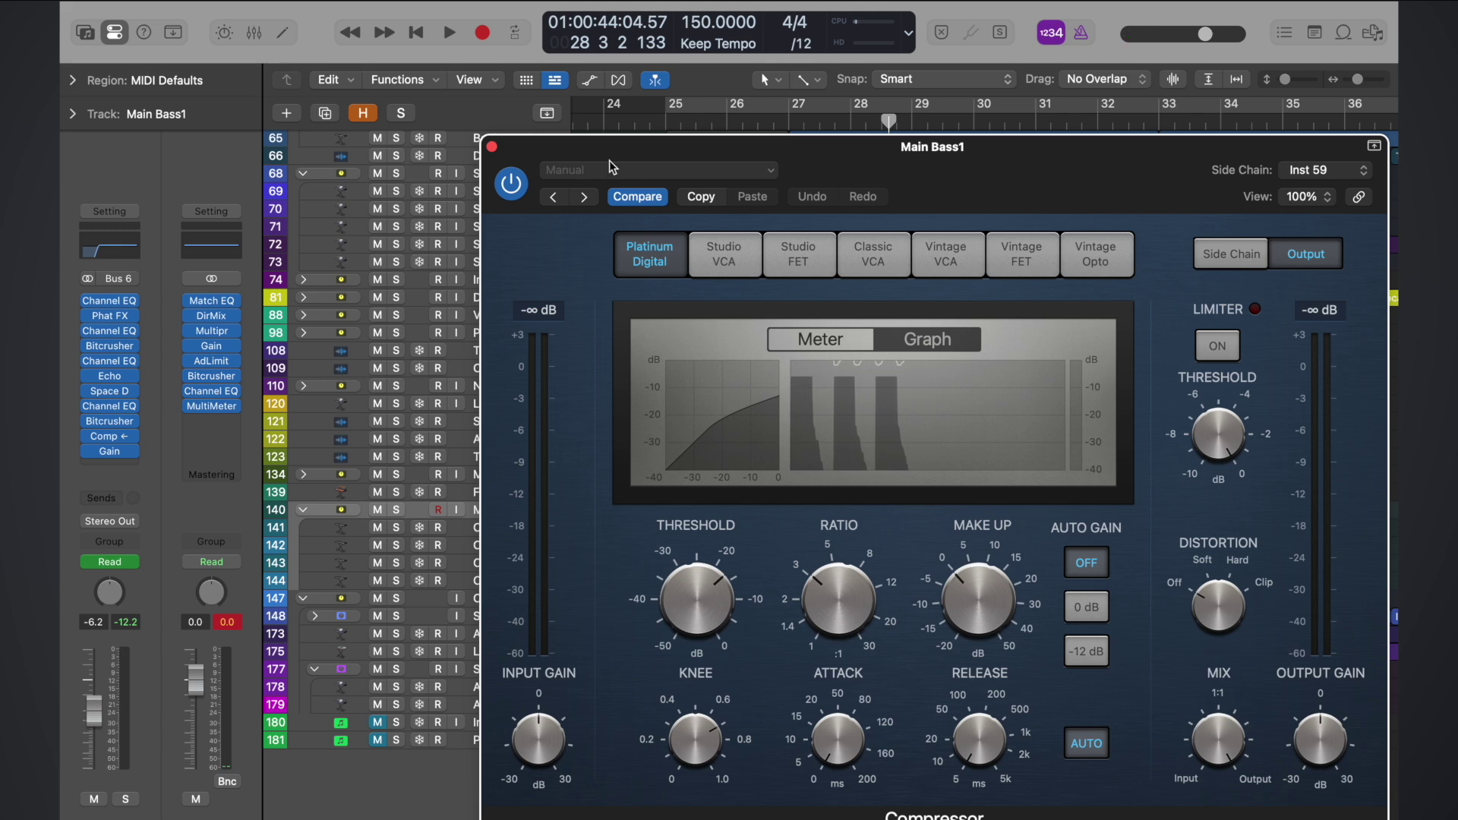
{"action": "key", "text": "space"}
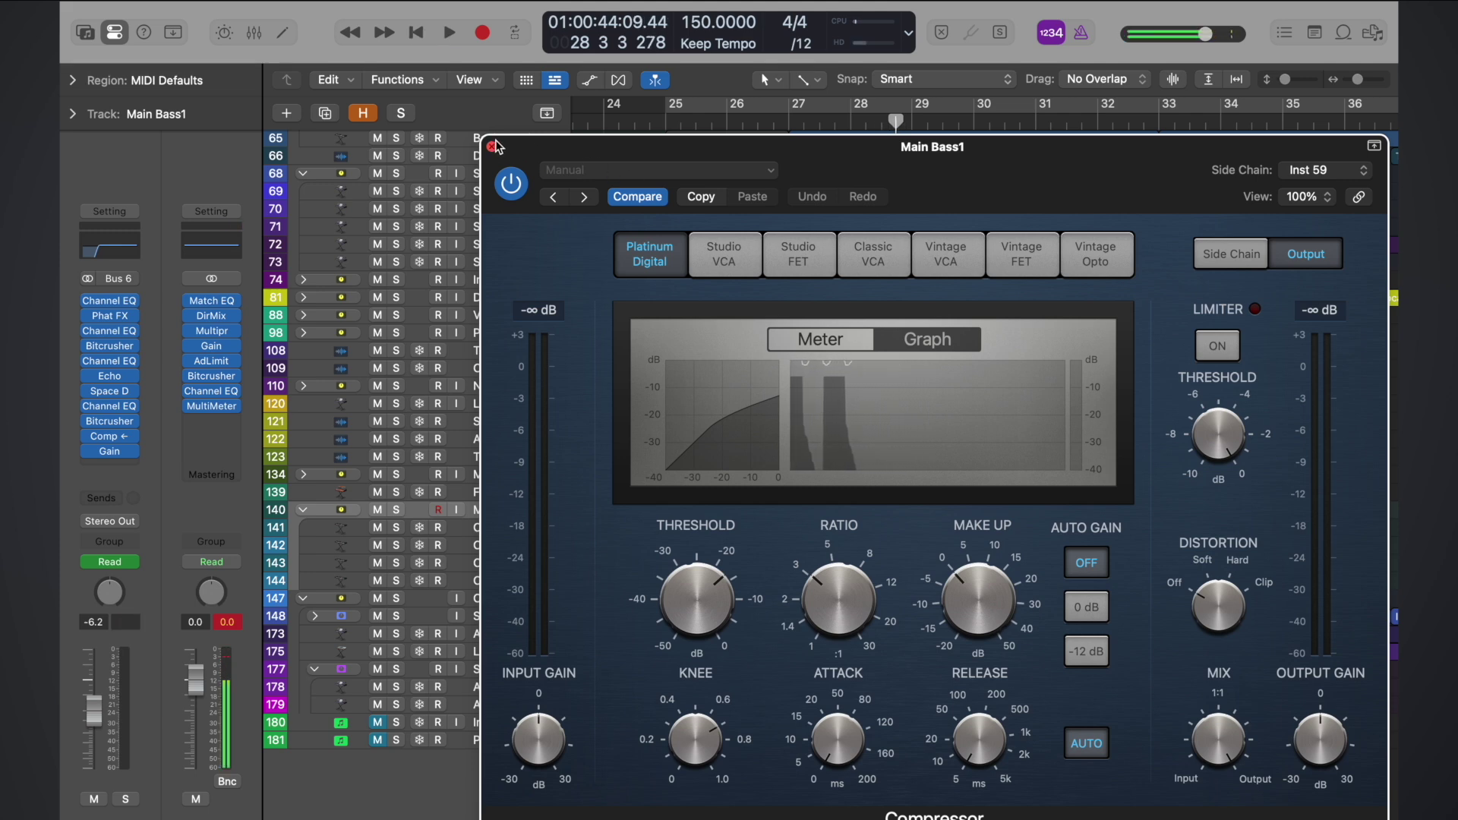
{"action": "left_click", "coordinate": [814, 338]}
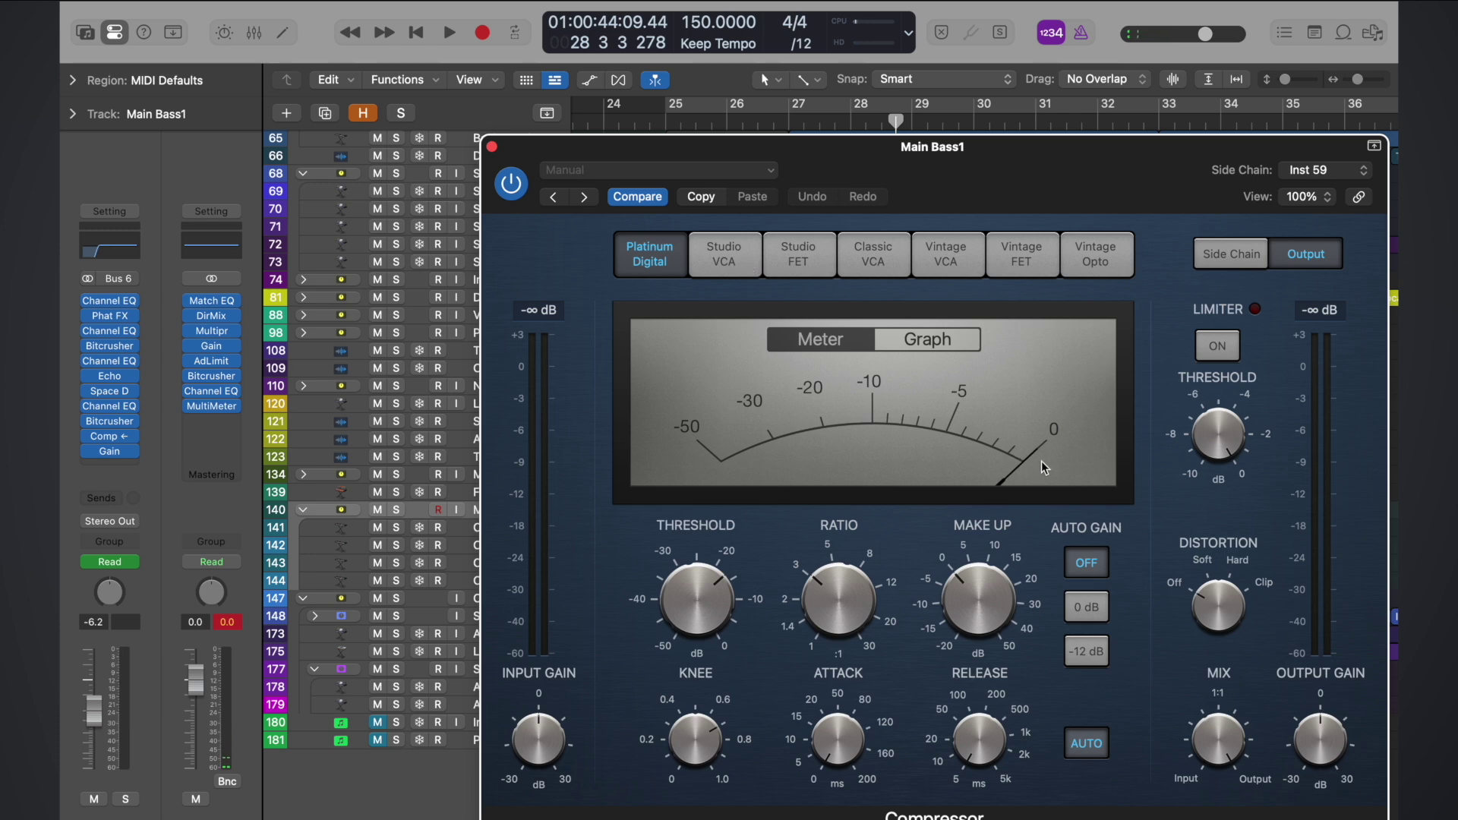
- Set the Main Bass1 Compressor's threshold to -14.5 dB while playing the drop from bar 25, and close the plug-in
{"action": "left_click_drag", "start_coordinate": [681, 146], "coordinate": [678, 180]}
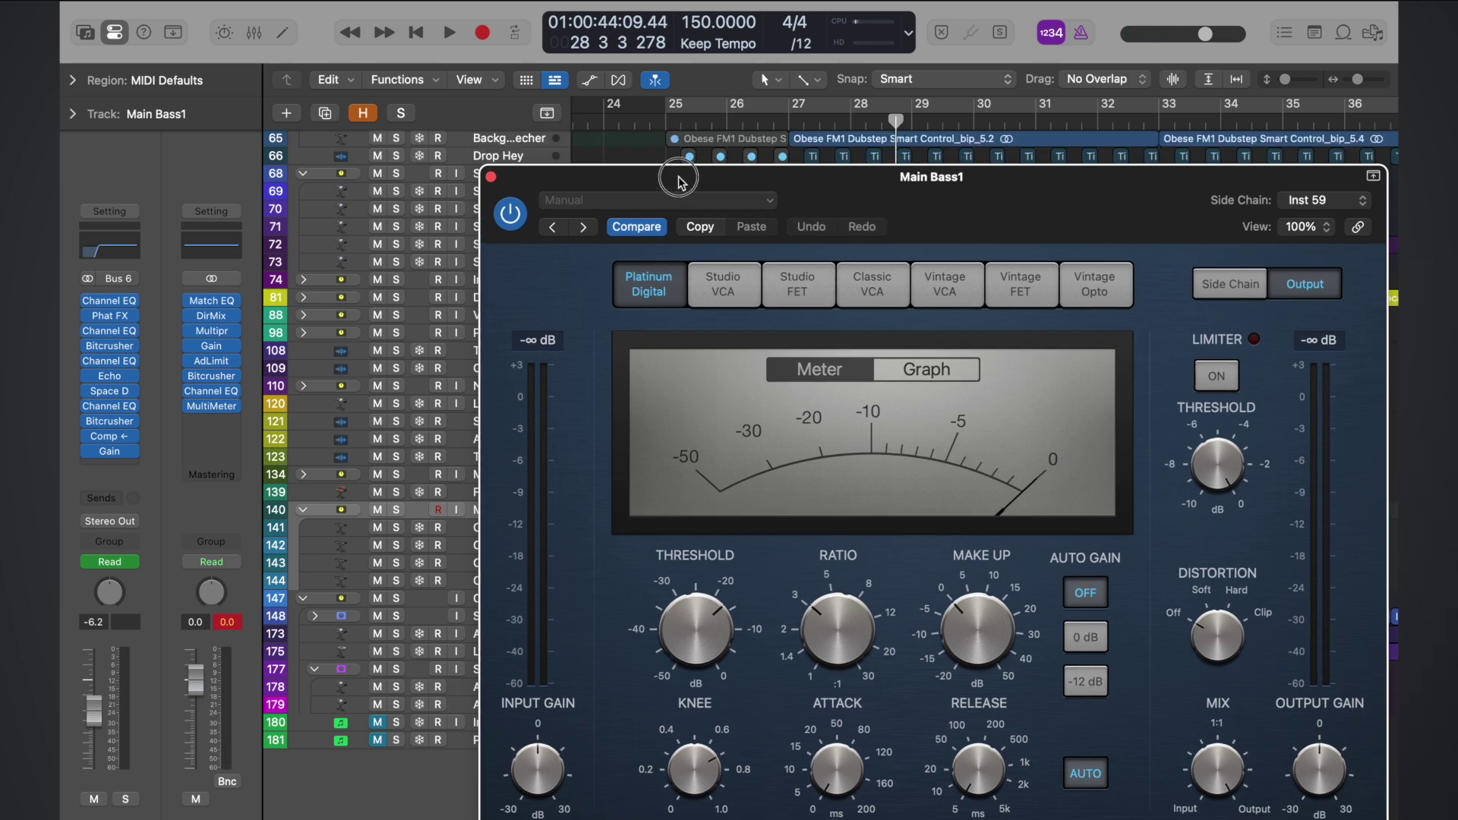
{"action": "left_click", "coordinate": [665, 129]}
{"action": "key", "text": "space"}
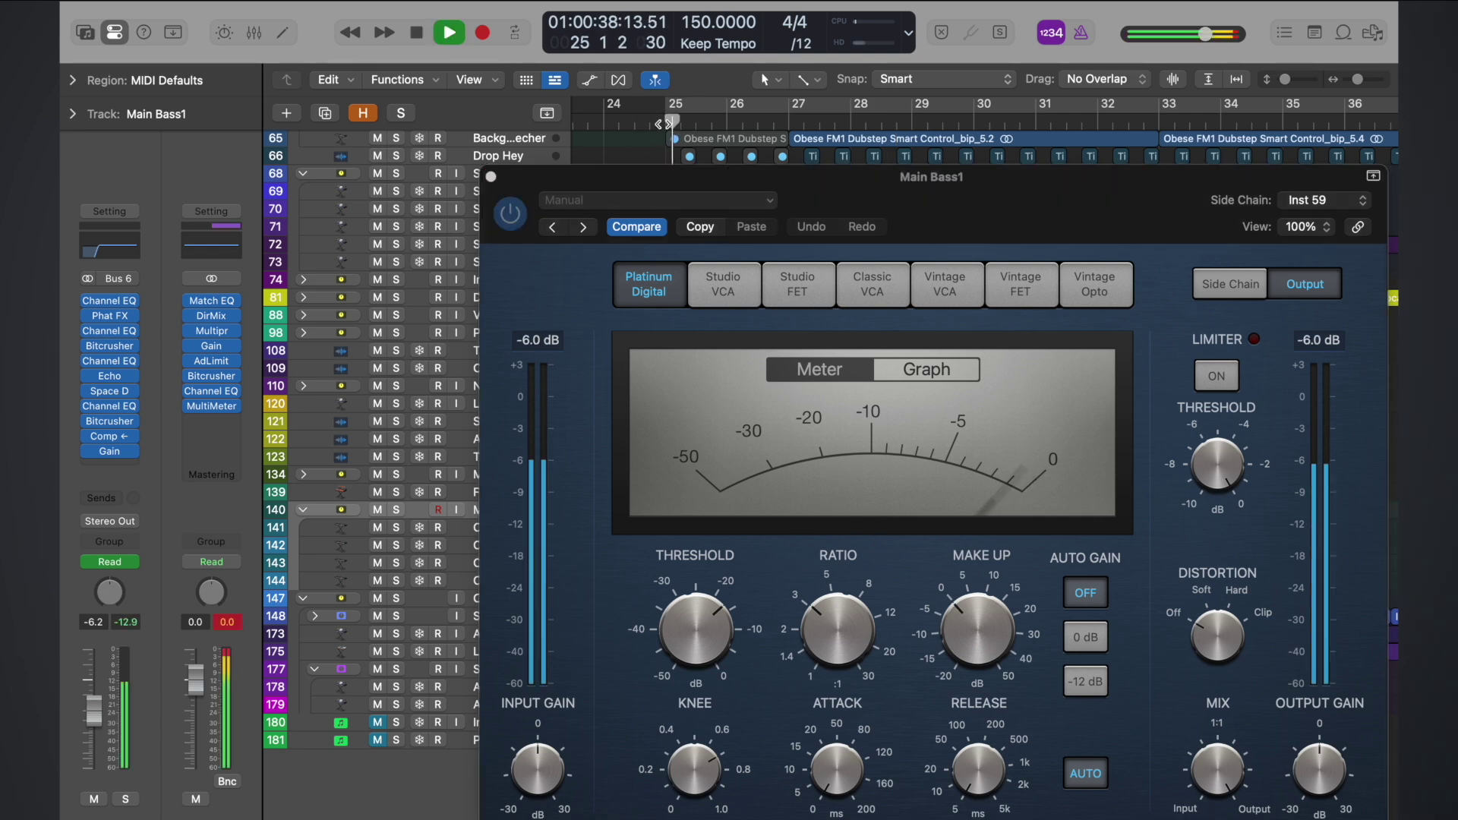
{"action": "left_click", "coordinate": [692, 629]}
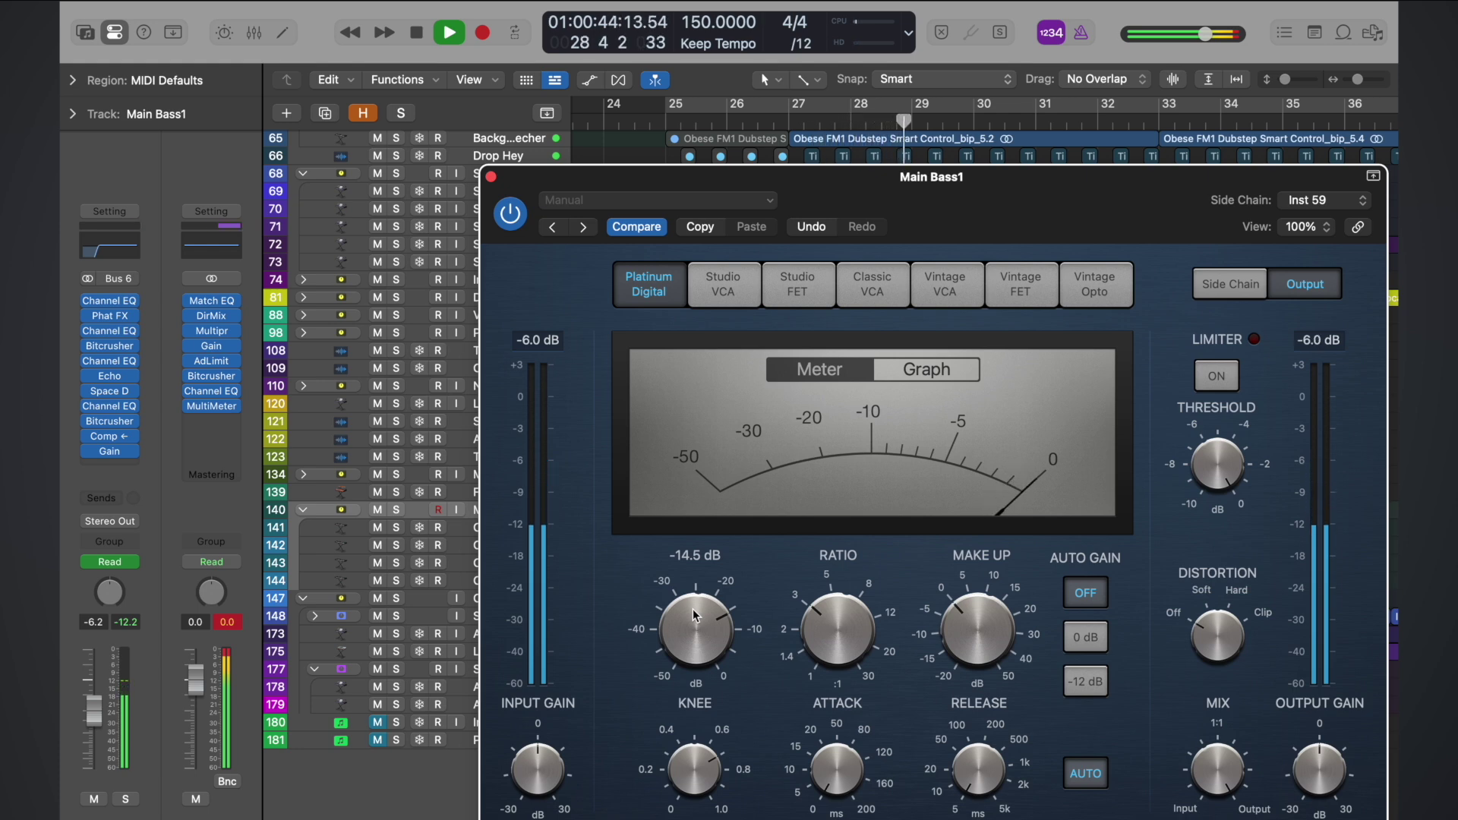
{"action": "left_click", "coordinate": [666, 127]}
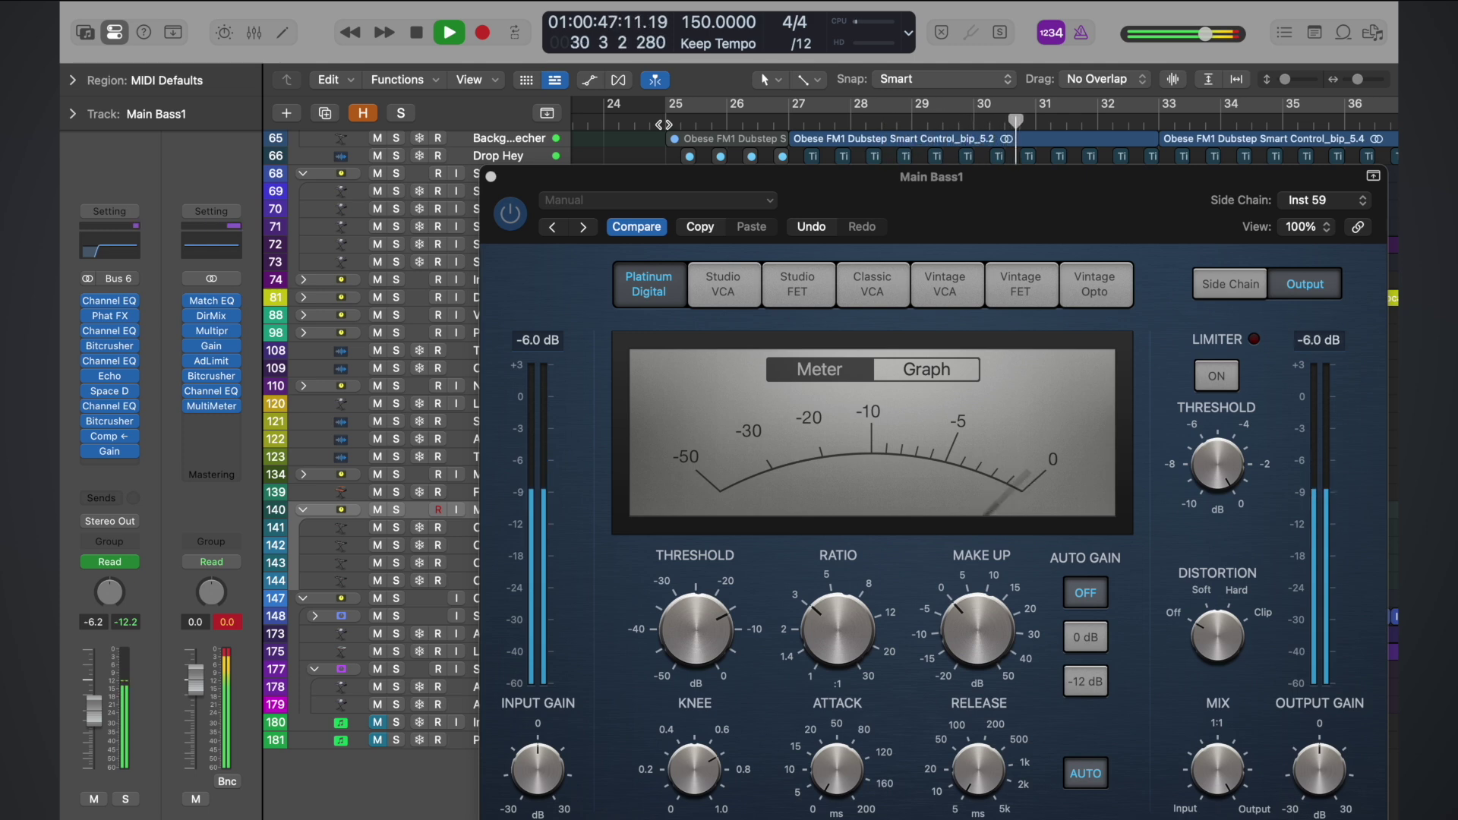
{"action": "key", "text": "space"}
{"action": "left_click", "coordinate": [492, 177]}
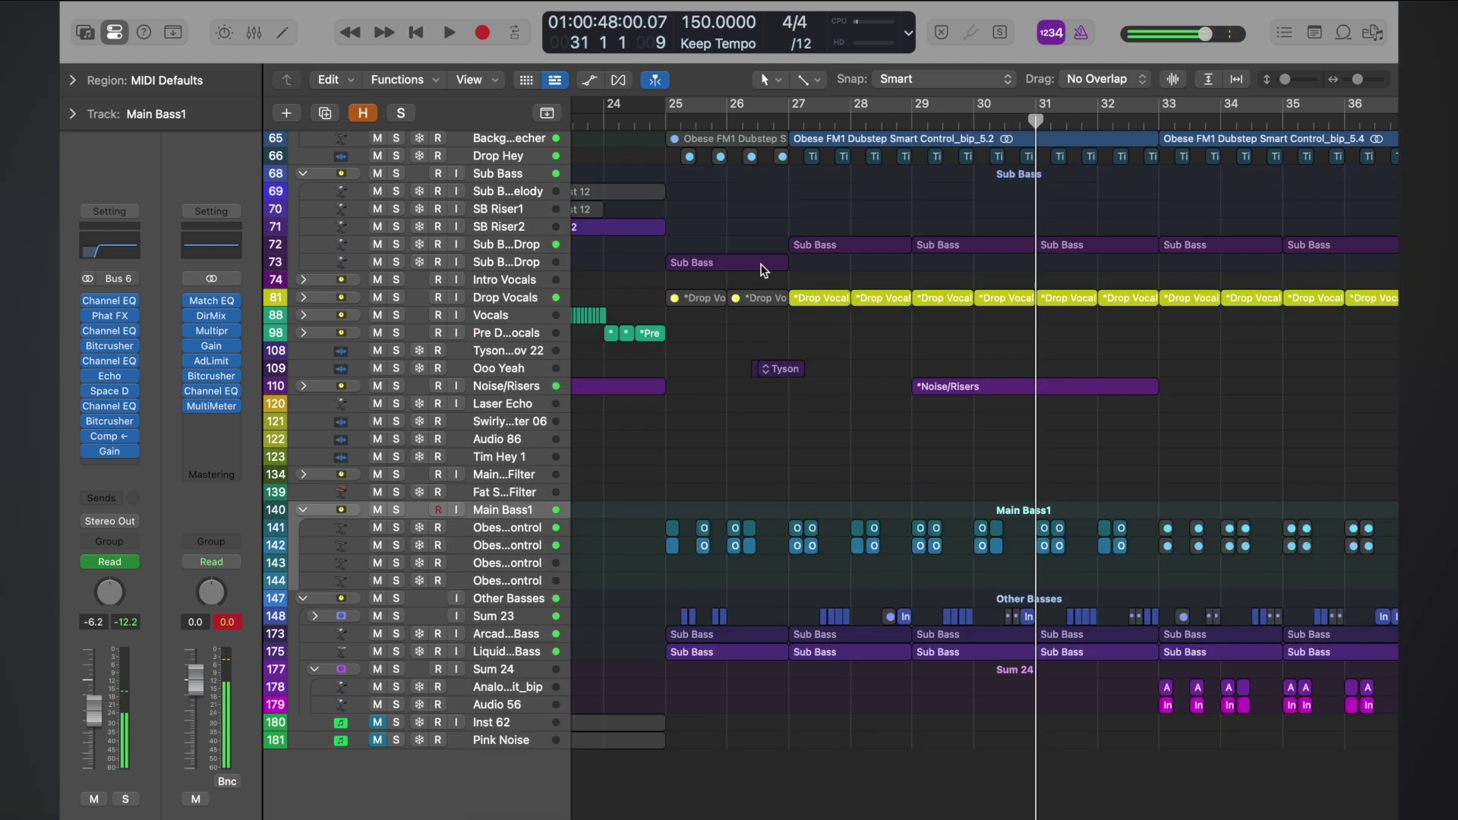
- Switch to the Music app, play Inner Fire v4 from the Go Away EP as a reference, and return to the Logic project
{"action": "scroll", "coordinate": [820, 279], "scroll_direction": "down", "scroll_amount": 5}
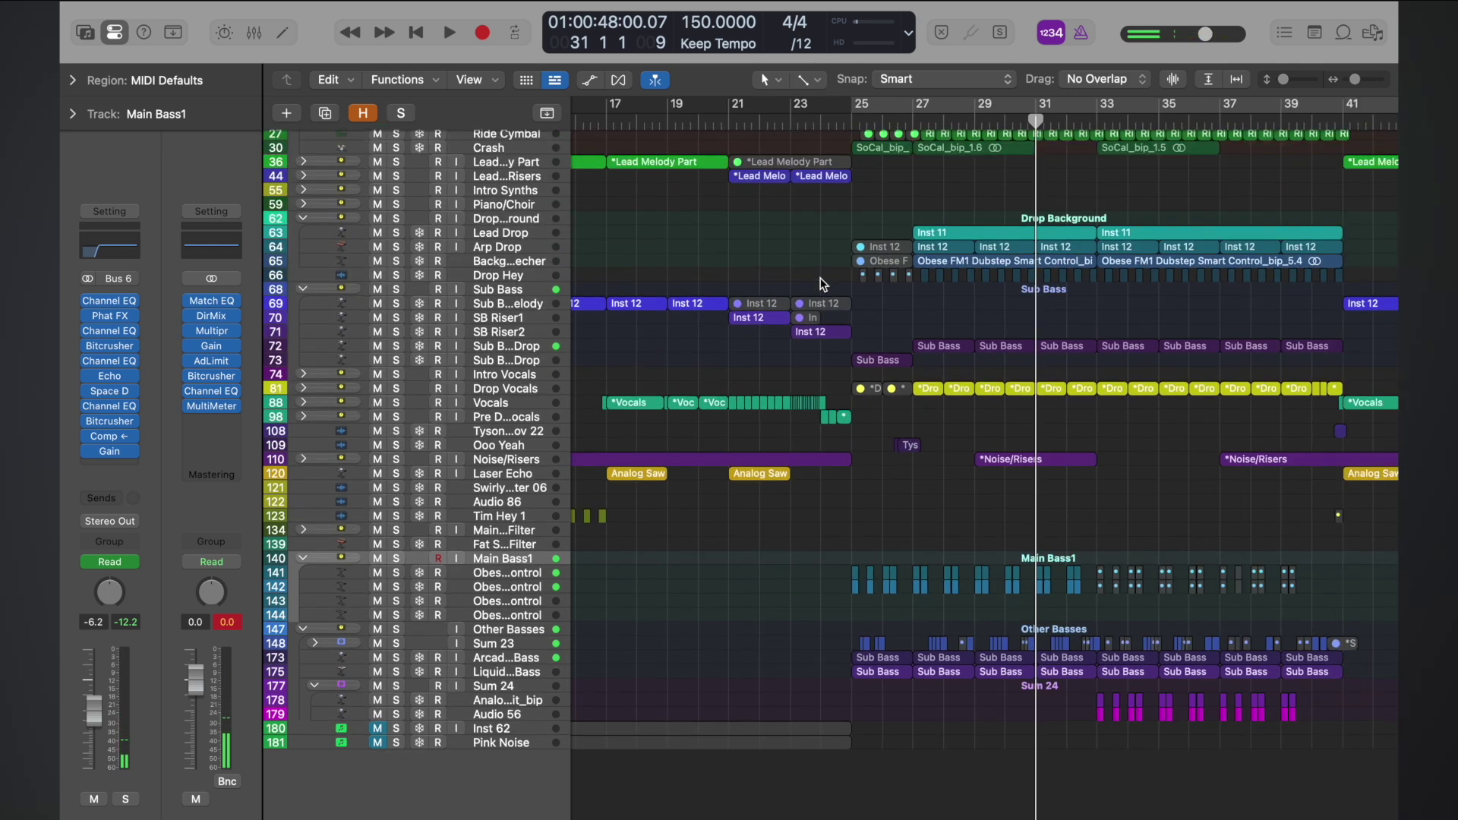
{"action": "key", "text": "ctrl+Right"}
{"action": "key", "text": "ctrl+Left"}
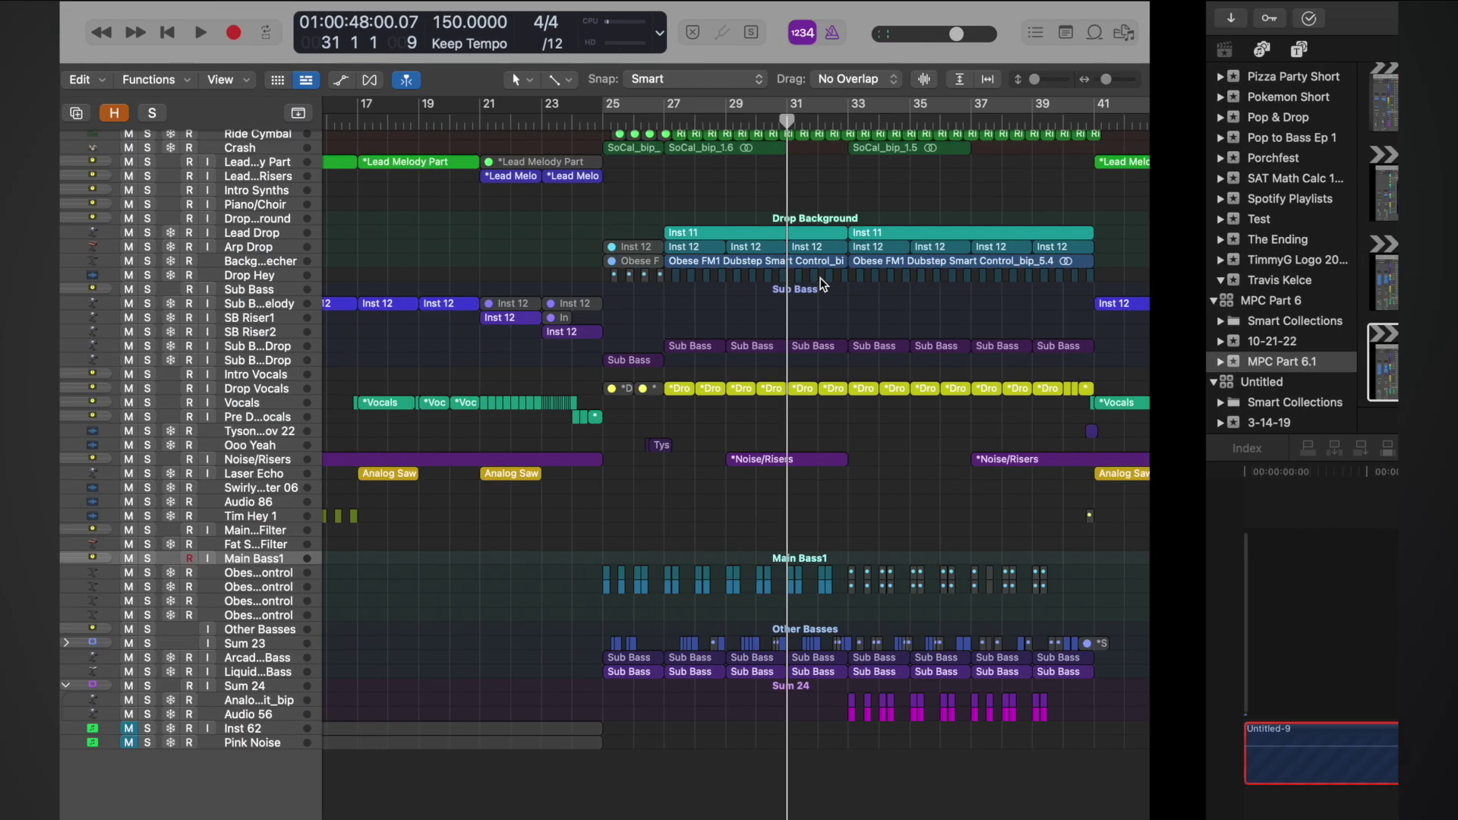
{"action": "key", "text": "ctrl+Left"}
{"action": "key", "text": "ctrl+Right"}
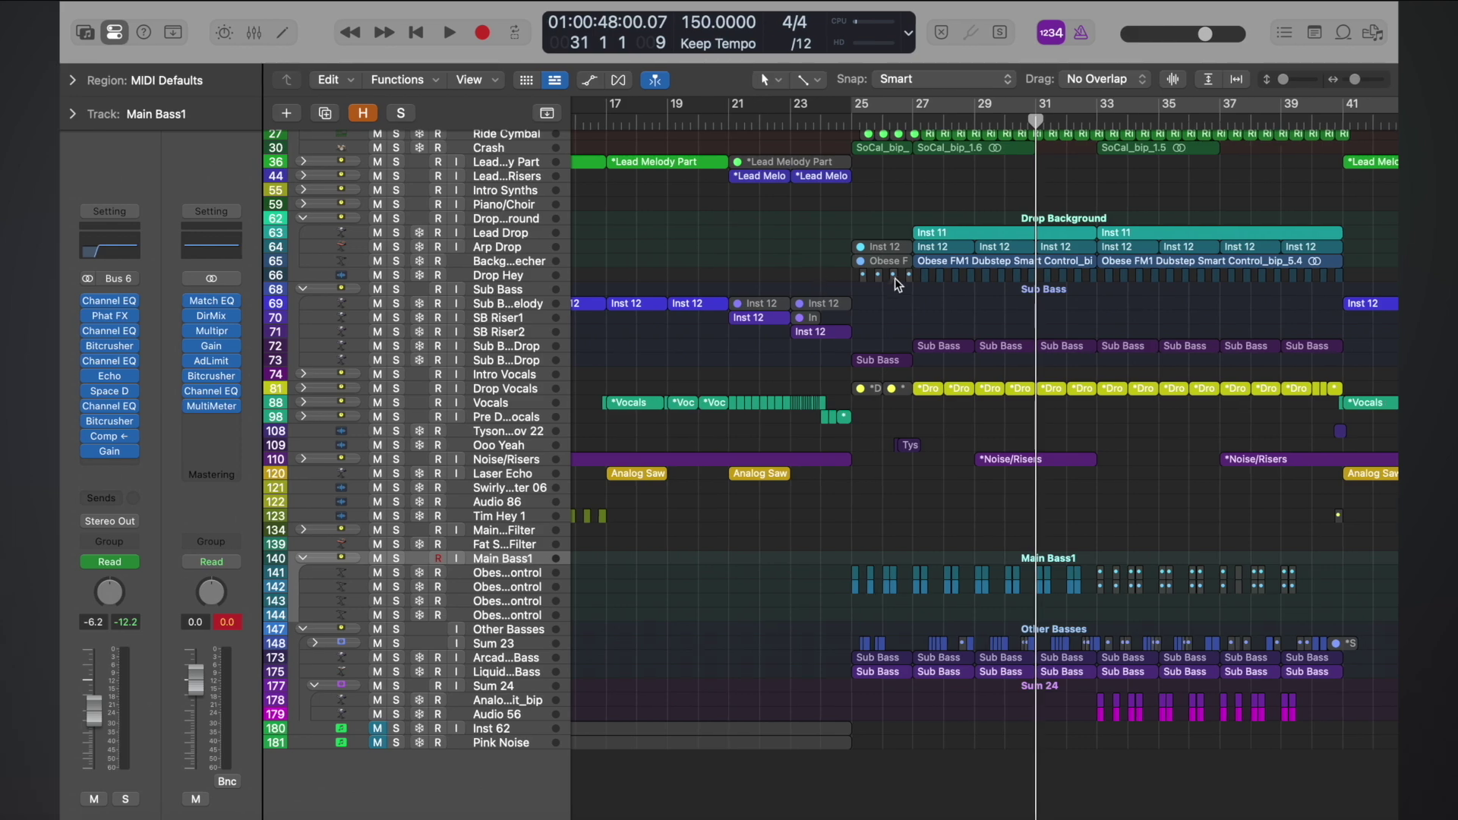
{"action": "key", "text": "ctrl+Up"}
{"action": "left_click_drag", "start_coordinate": [937, 49], "coordinate": [758, 48]}
{"action": "left_click", "coordinate": [757, 47]}
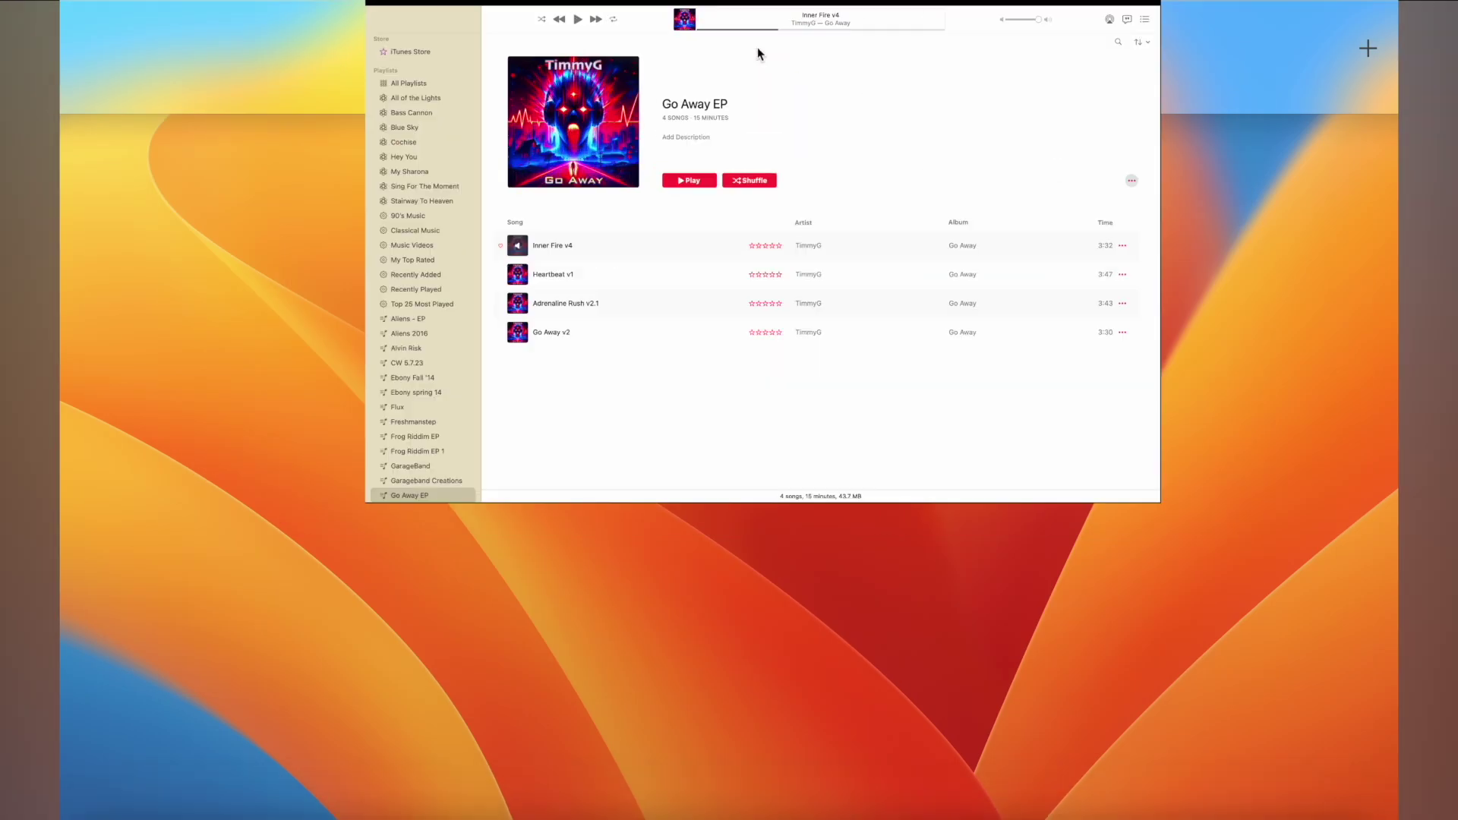
{"action": "left_click", "coordinate": [416, 26]}
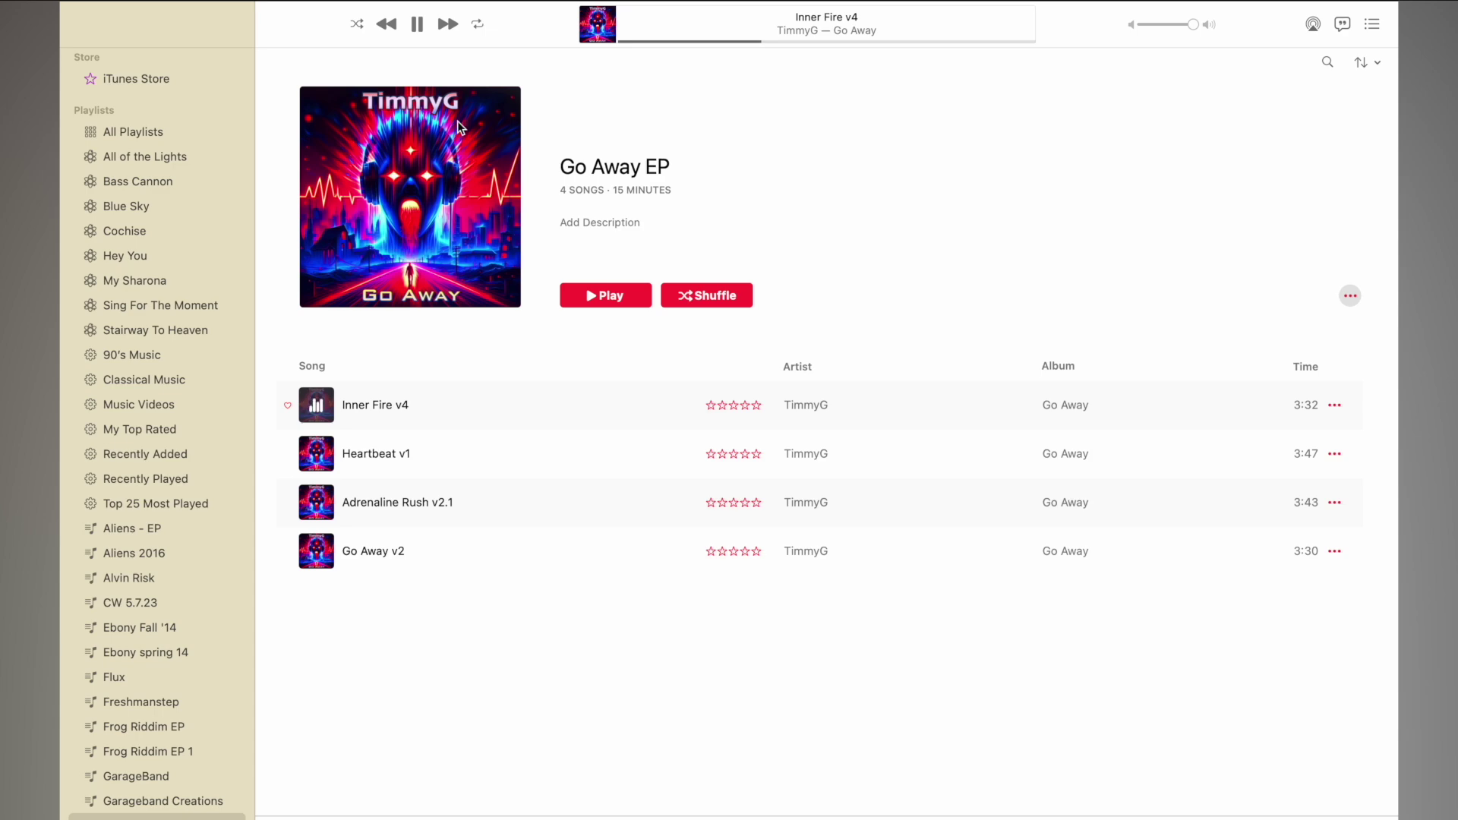
{"action": "key", "text": "ctrl+Left"}
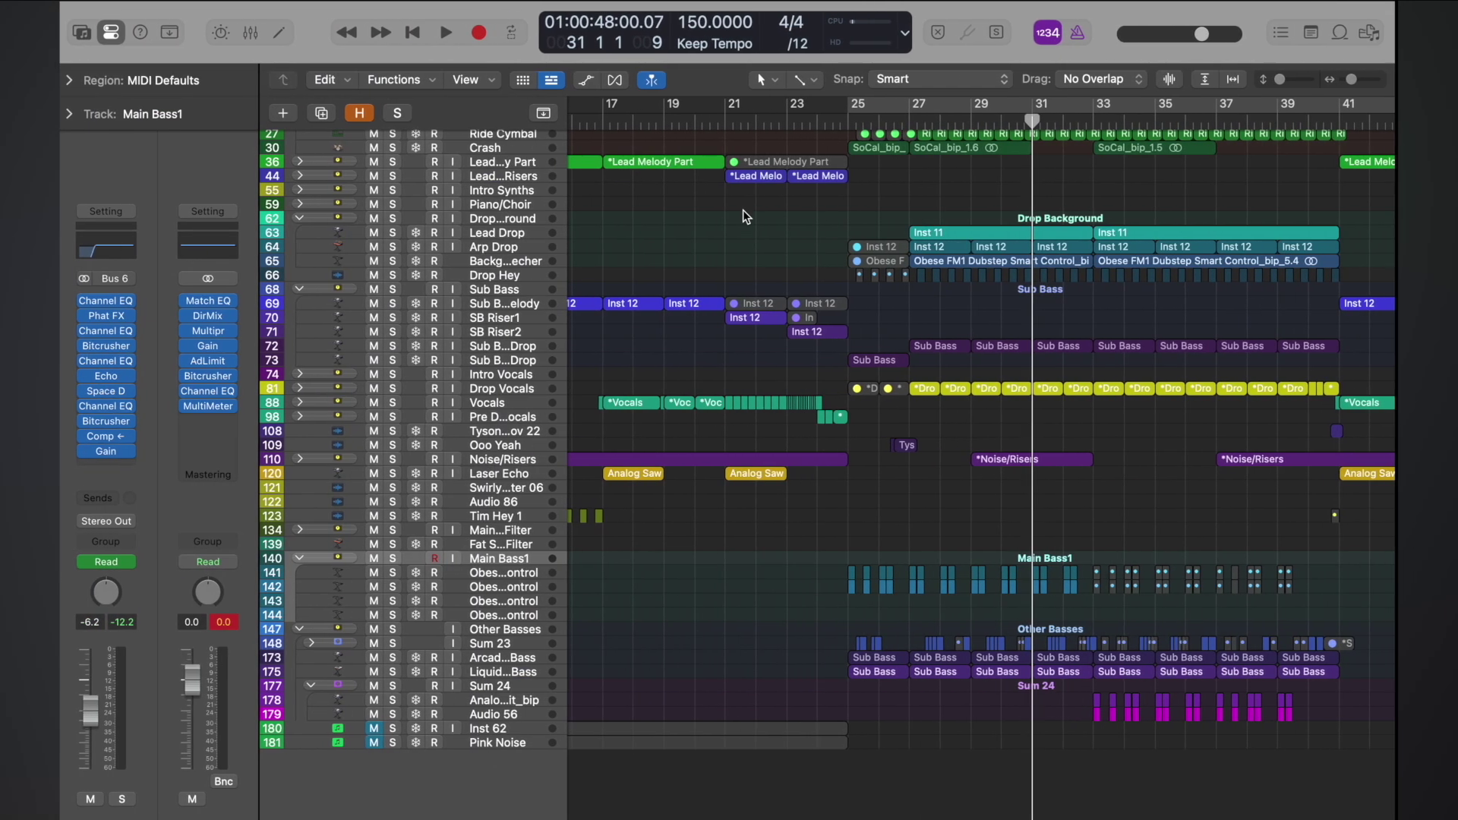
- Listen to the full drop twice from bar 27 to compare it with the reference track
{"action": "scroll", "coordinate": [1109, 239], "scroll_direction": "up", "scroll_amount": 2}
{"action": "scroll", "coordinate": [1109, 238], "scroll_direction": "right", "scroll_amount": 2}
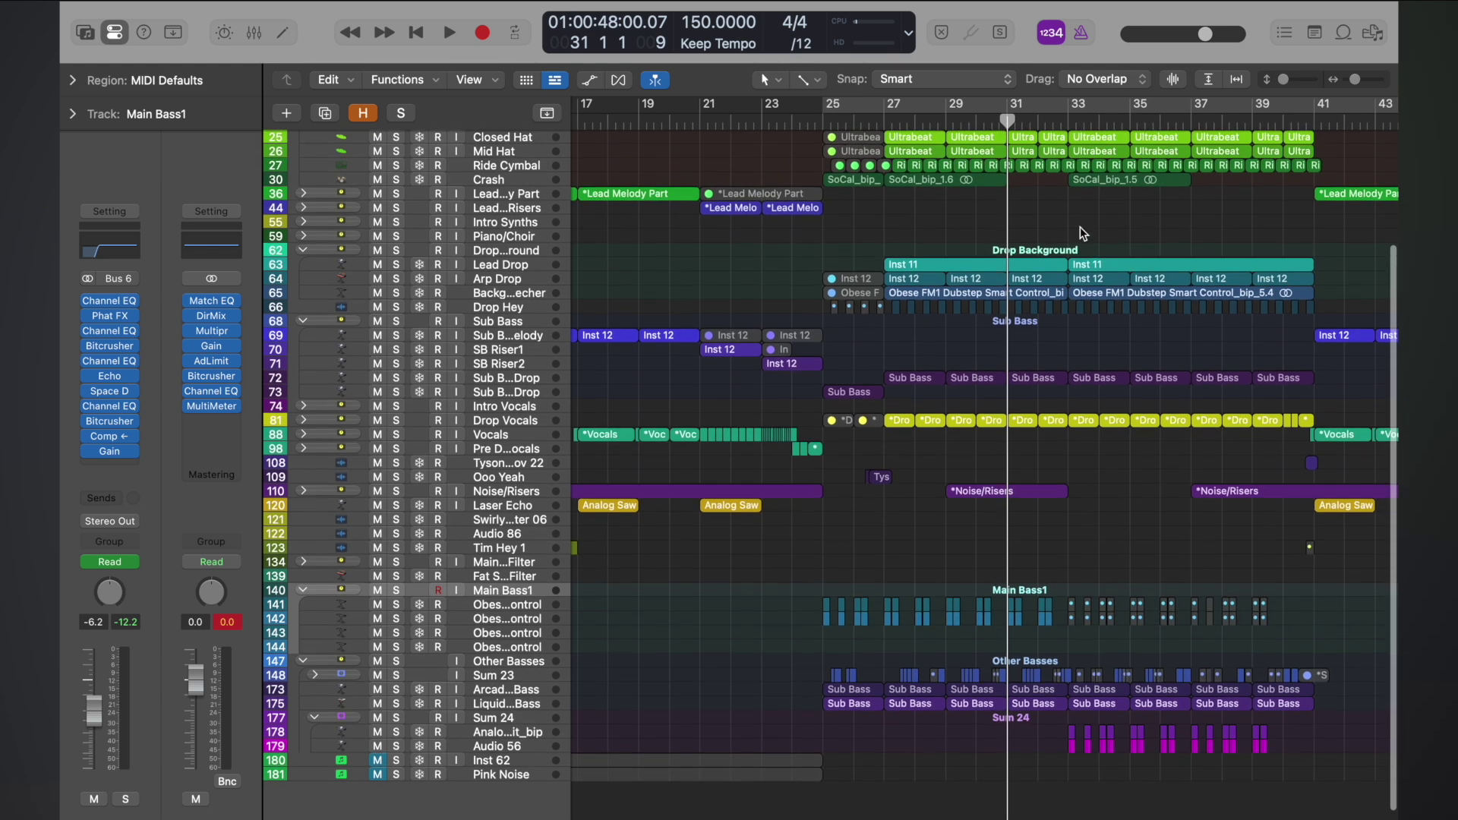
{"action": "left_click", "coordinate": [881, 120]}
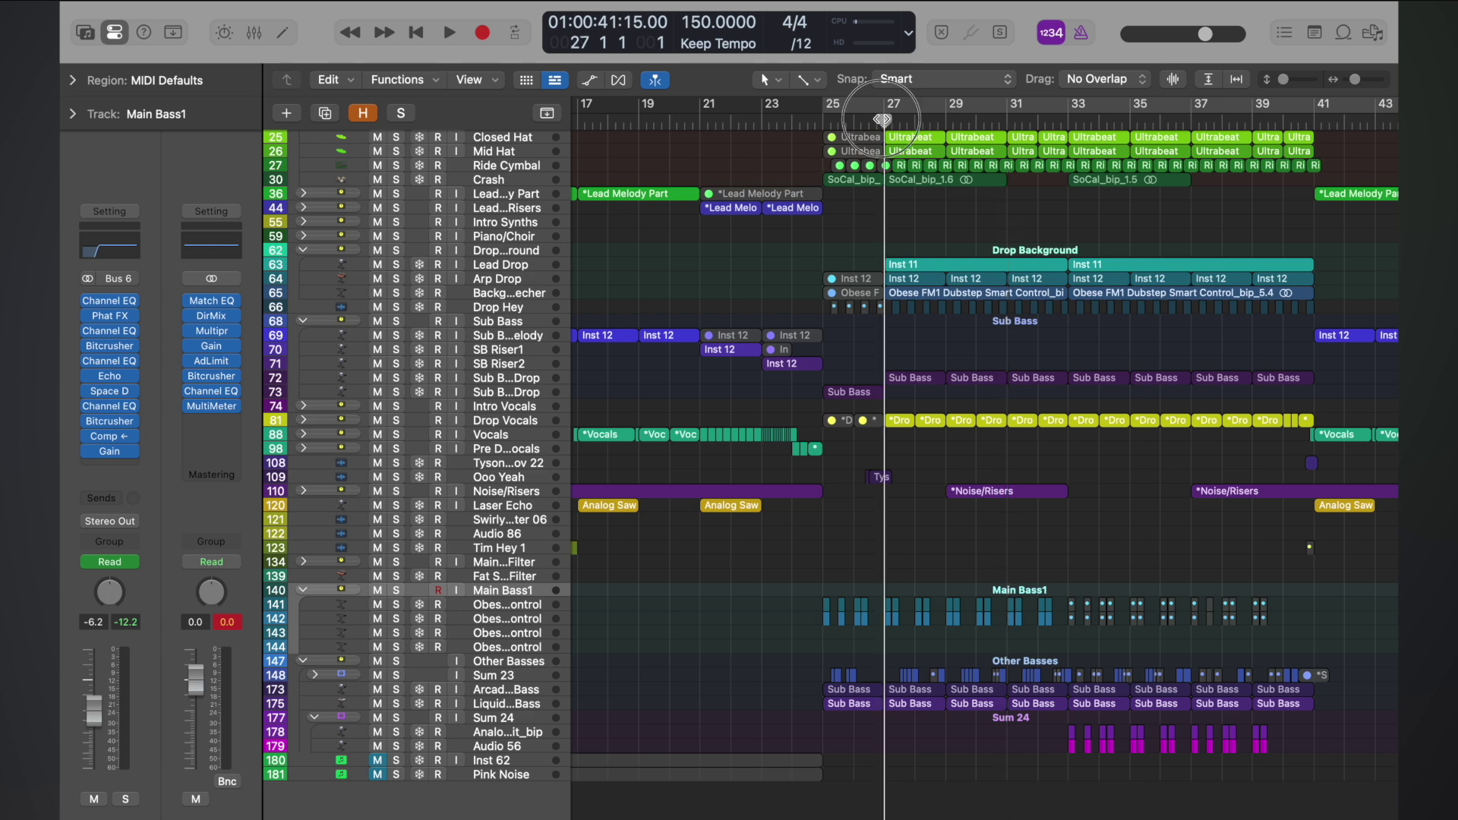
{"action": "key", "text": "space"}
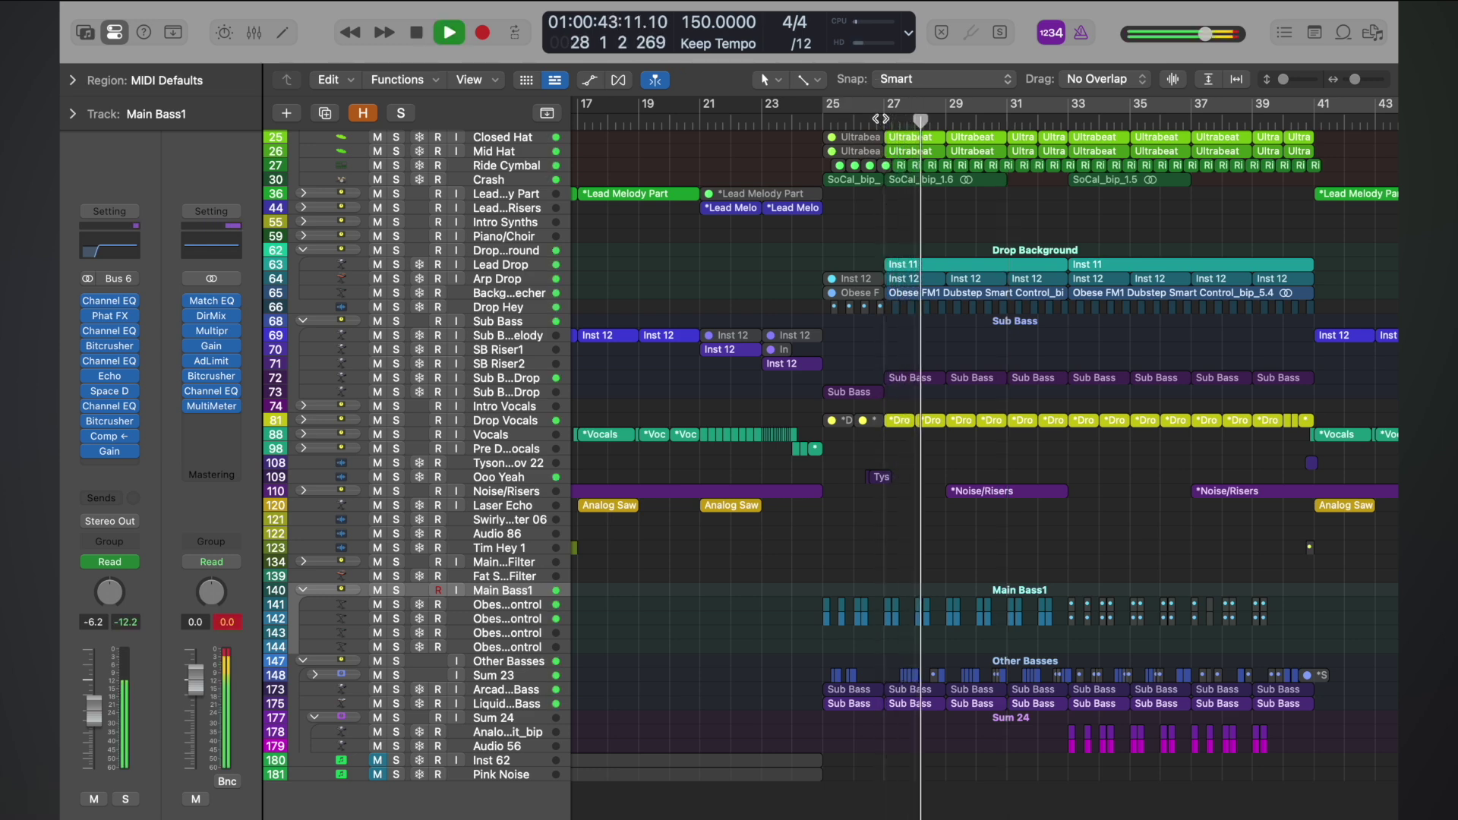
{"action": "key", "text": "space"}
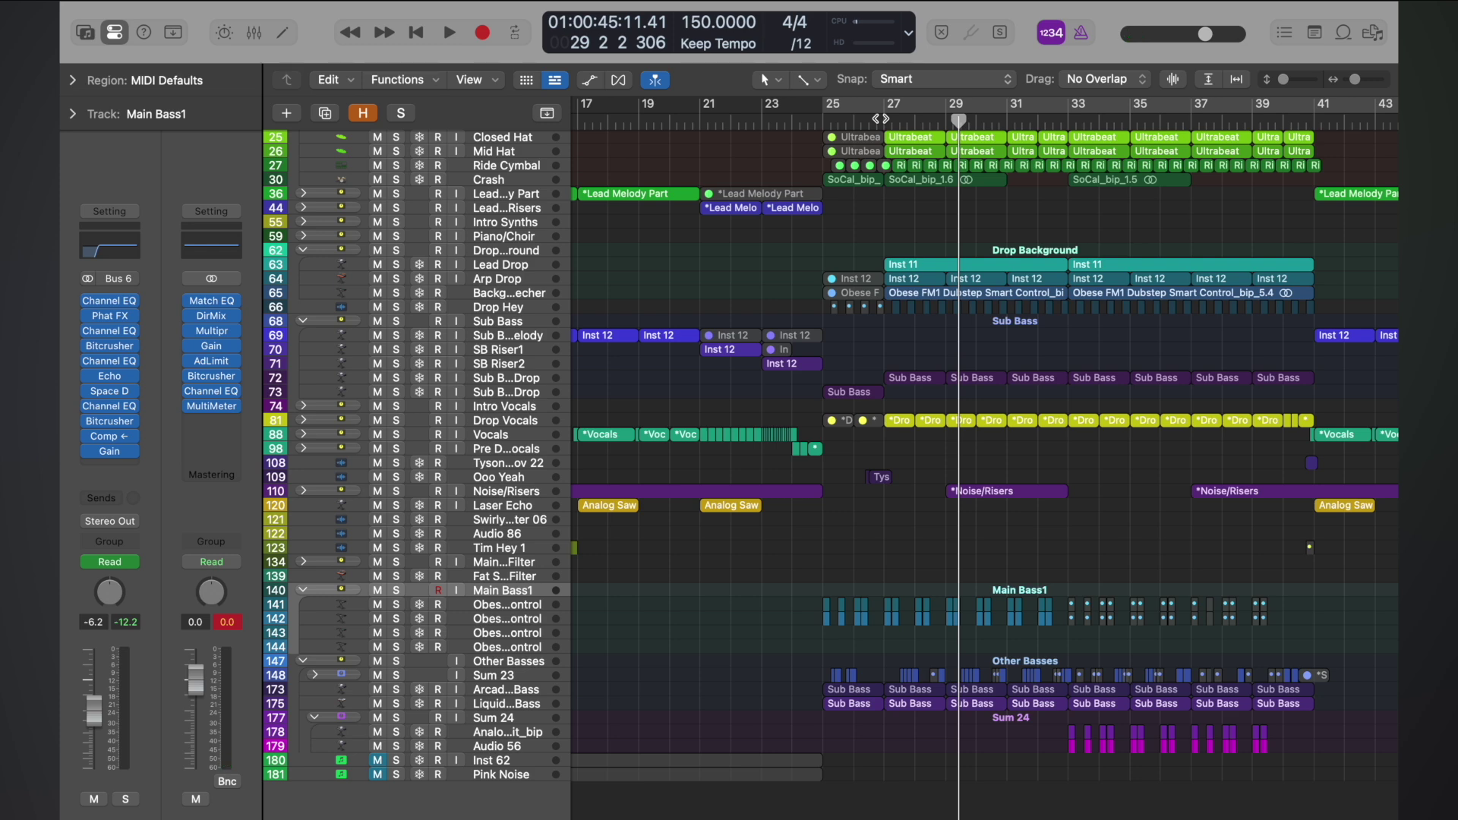
{"action": "double_click", "coordinate": [886, 129]}
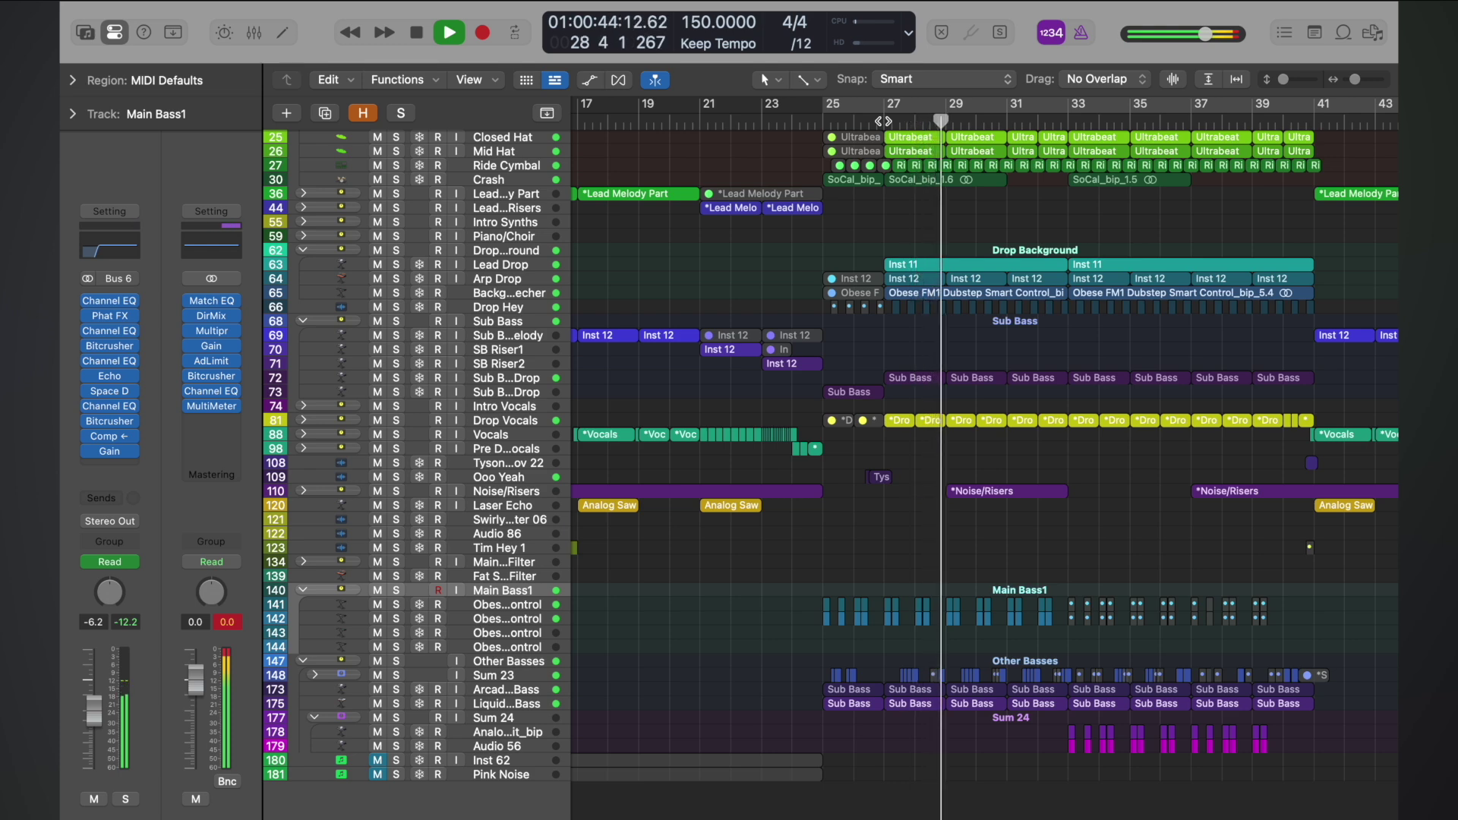
{"action": "key", "text": "space"}
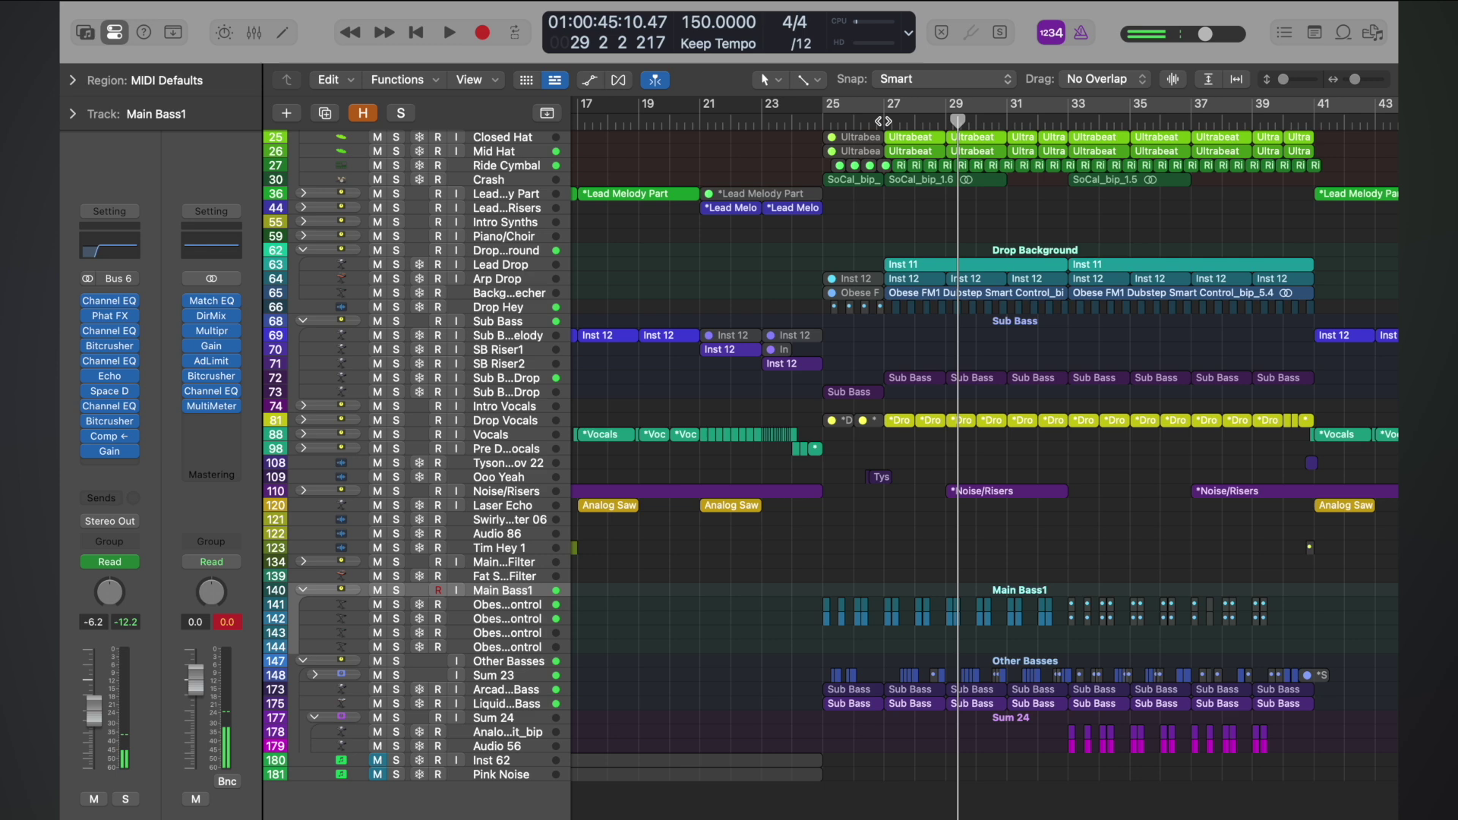
- Solo the Drop Background stack and listen to its layers from bar 27
{"action": "scroll", "coordinate": [919, 250], "scroll_direction": "up", "scroll_amount": 5}
{"action": "scroll", "coordinate": [919, 251], "scroll_direction": "up", "scroll_amount": 3}
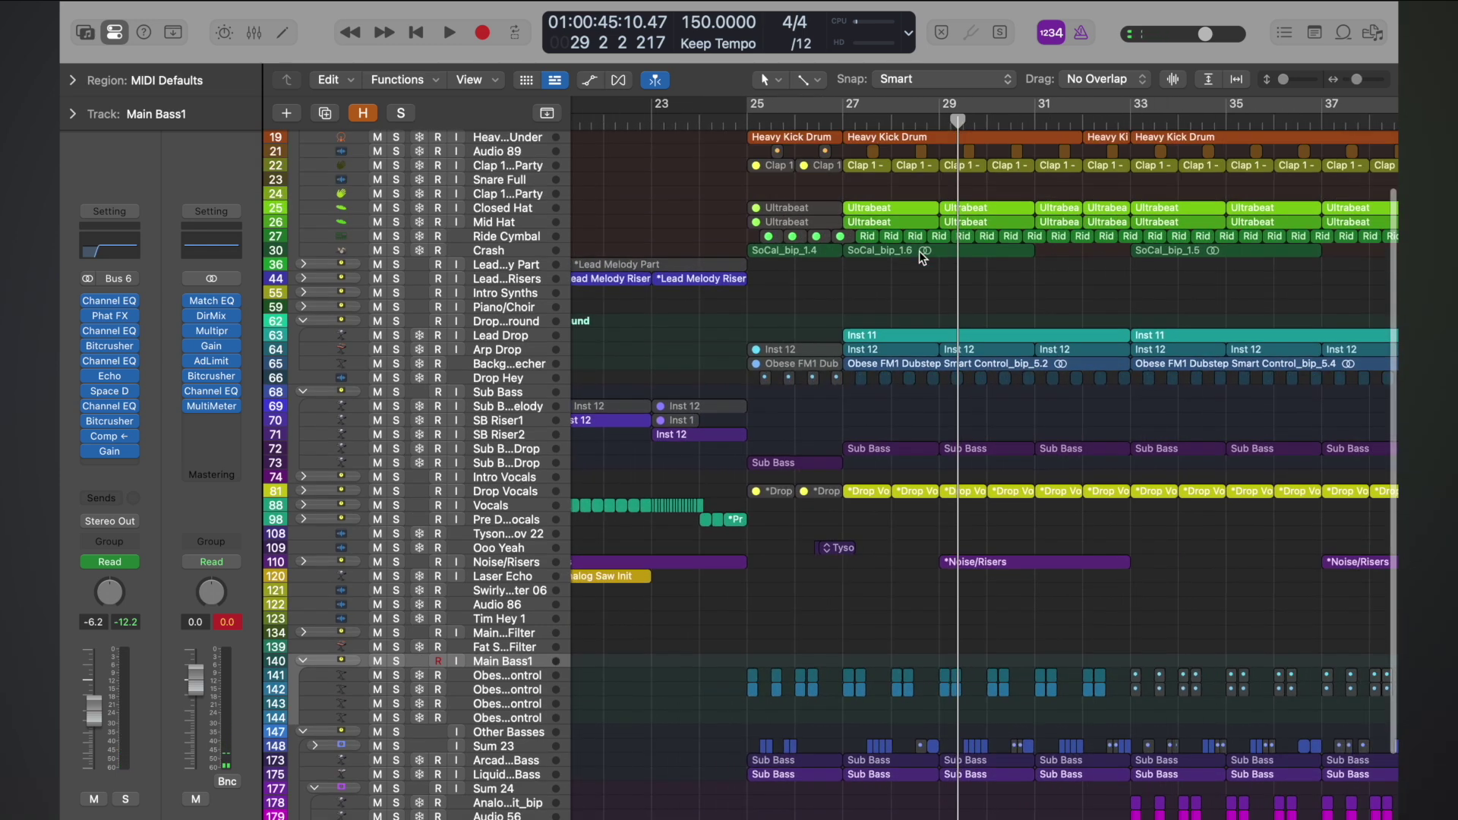
{"action": "scroll", "coordinate": [920, 256], "scroll_direction": "down", "scroll_amount": 3}
{"action": "scroll", "coordinate": [920, 256], "scroll_direction": "up", "scroll_amount": 3}
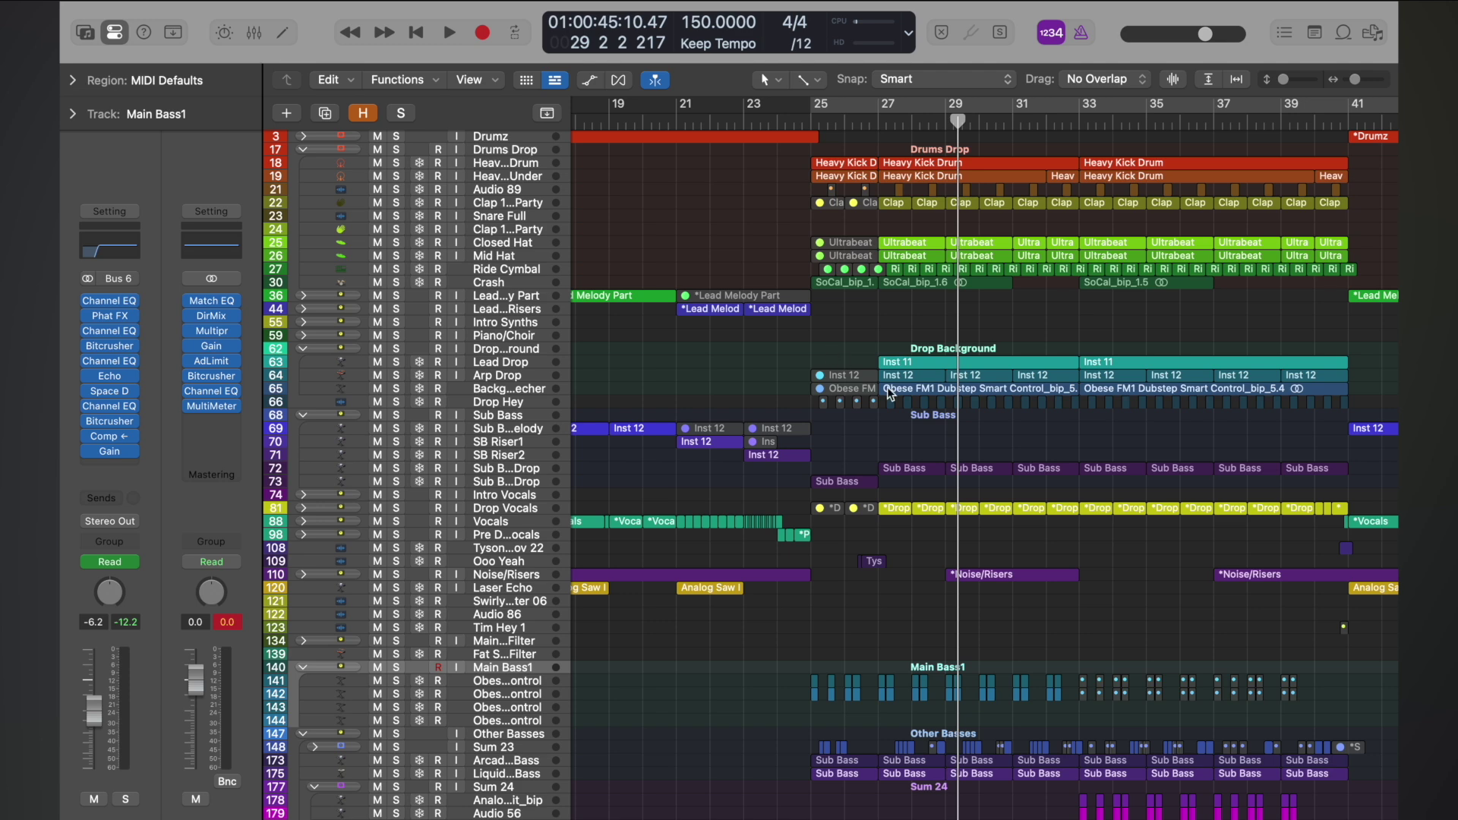
{"action": "scroll", "coordinate": [887, 386], "scroll_direction": "down", "scroll_amount": 6}
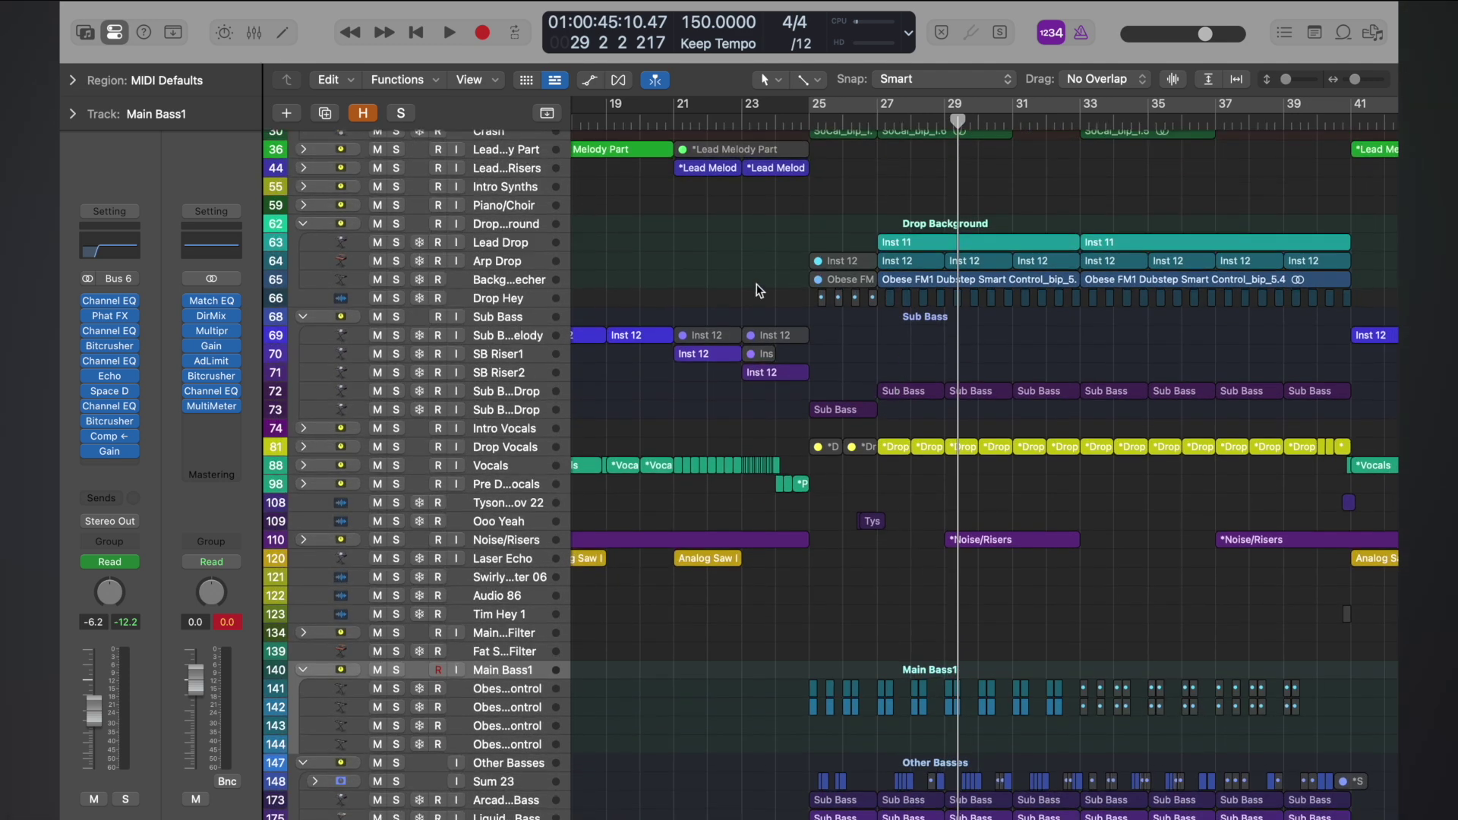
{"action": "left_click", "coordinate": [403, 223]}
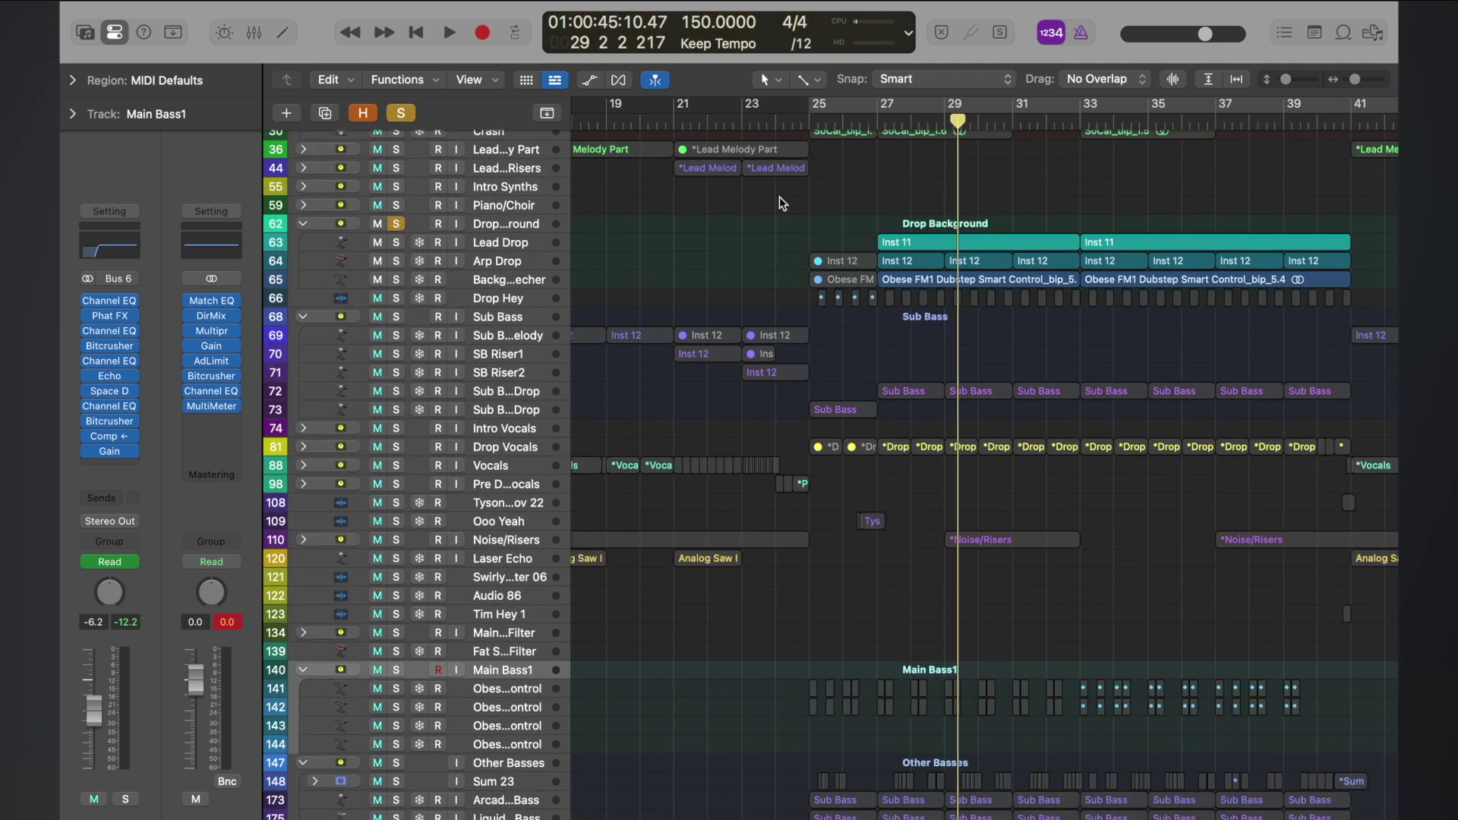
{"action": "double_click", "coordinate": [884, 129]}
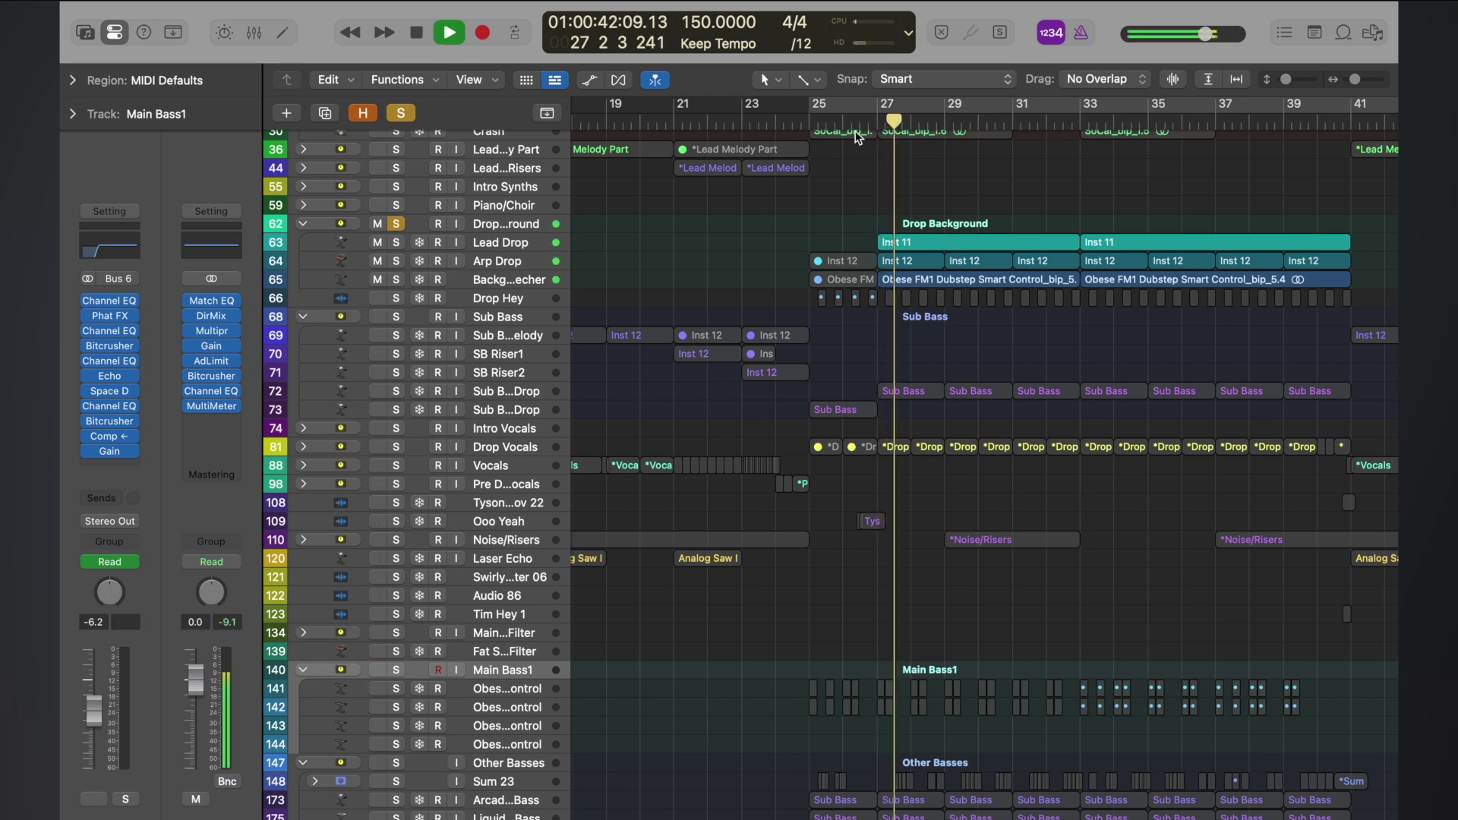
- Clear the solo and set the Arp Drop track's volume to -10.6 dB while playing the full drop from bar 25
{"action": "left_click", "coordinate": [473, 258]}
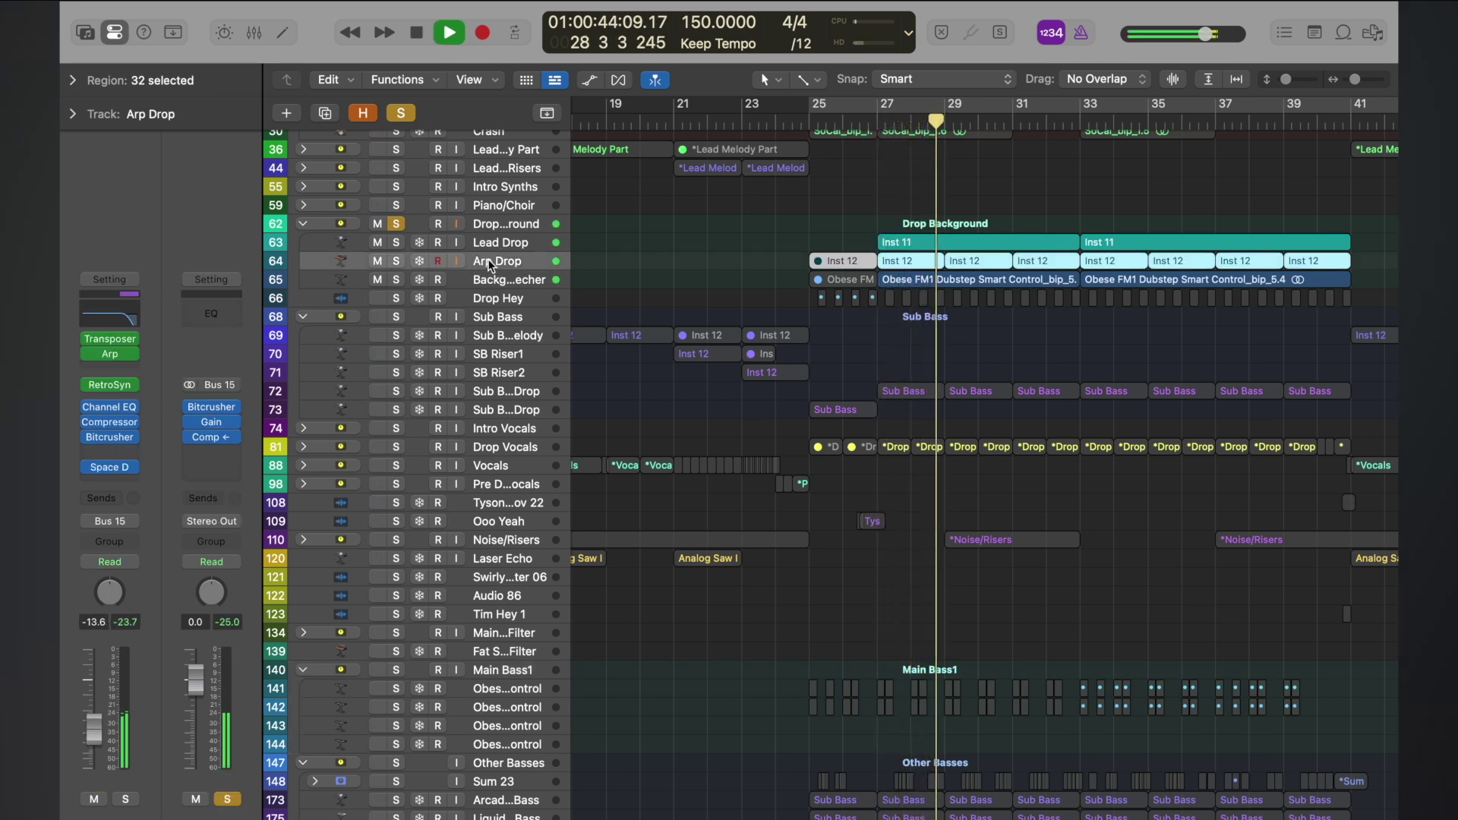
{"action": "key", "text": "space"}
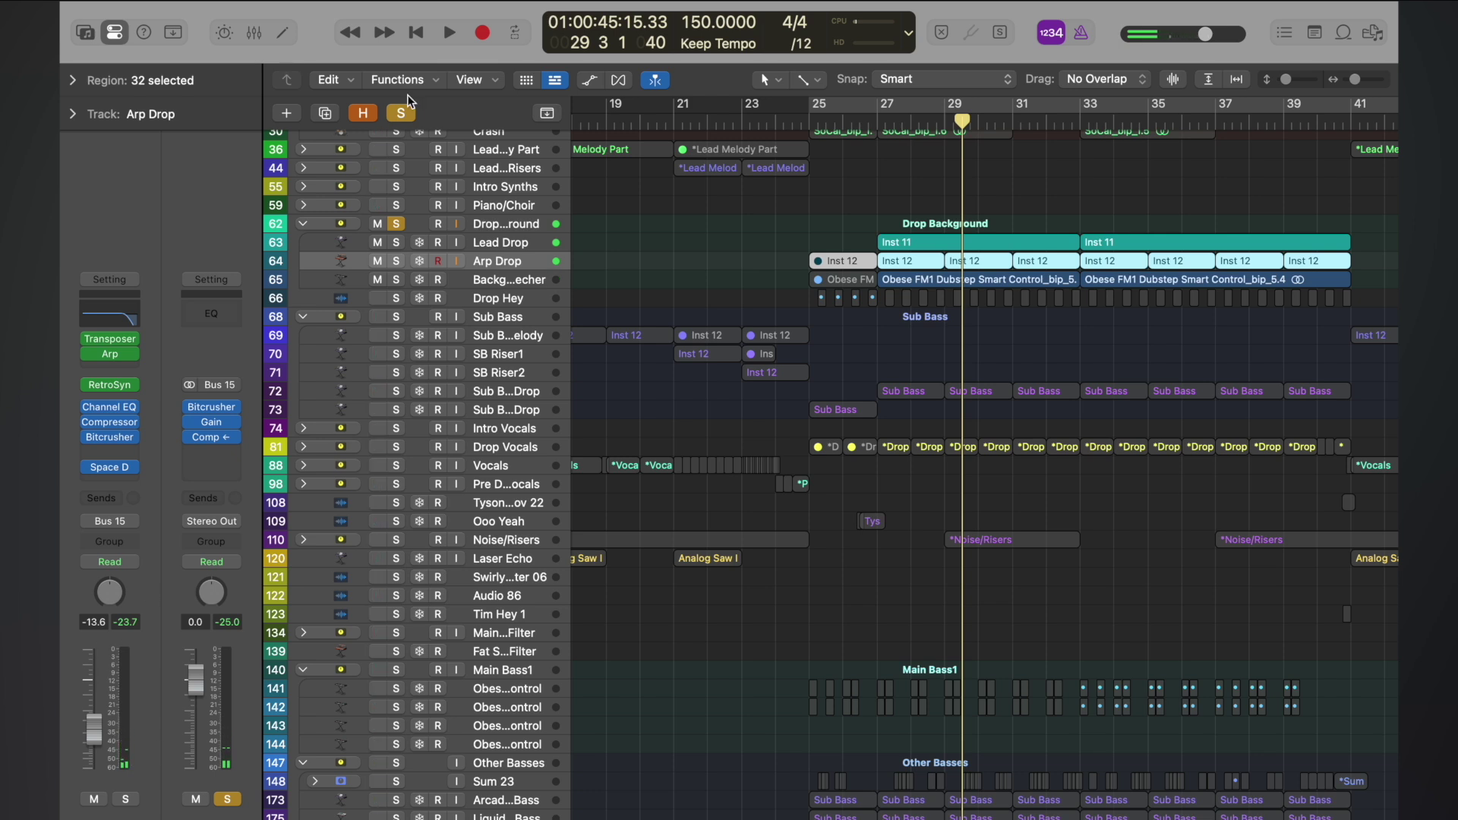
{"action": "left_click", "coordinate": [401, 112]}
{"action": "left_click", "coordinate": [815, 119]}
{"action": "key", "text": "space"}
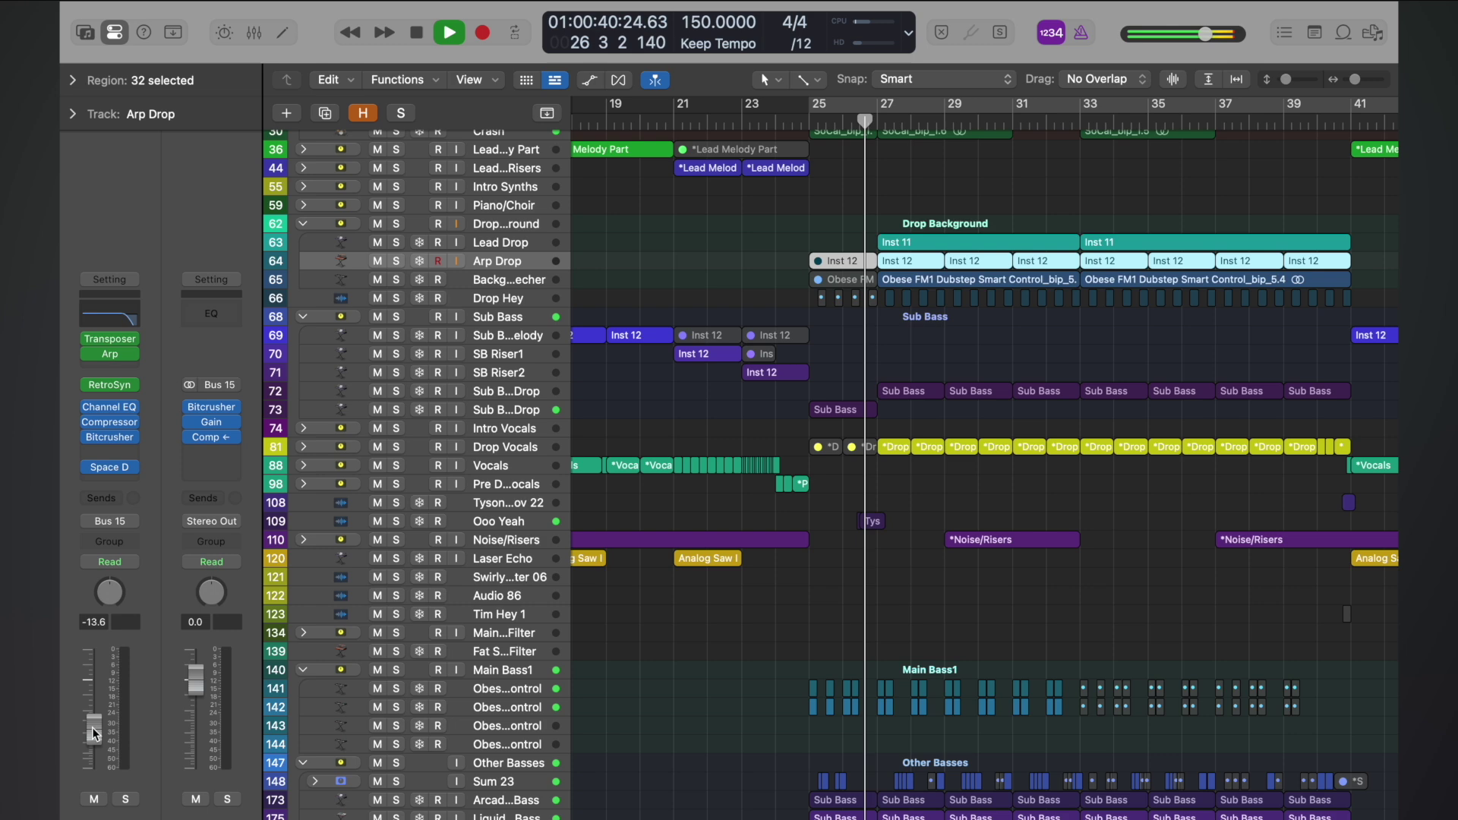
{"action": "mouse_move", "coordinate": [93, 727]}
{"action": "left_mouse_down"}
{"action": "mouse_move", "coordinate": [93, 691]}
{"action": "mouse_move", "coordinate": [93, 715]}
{"action": "left_mouse_up"}
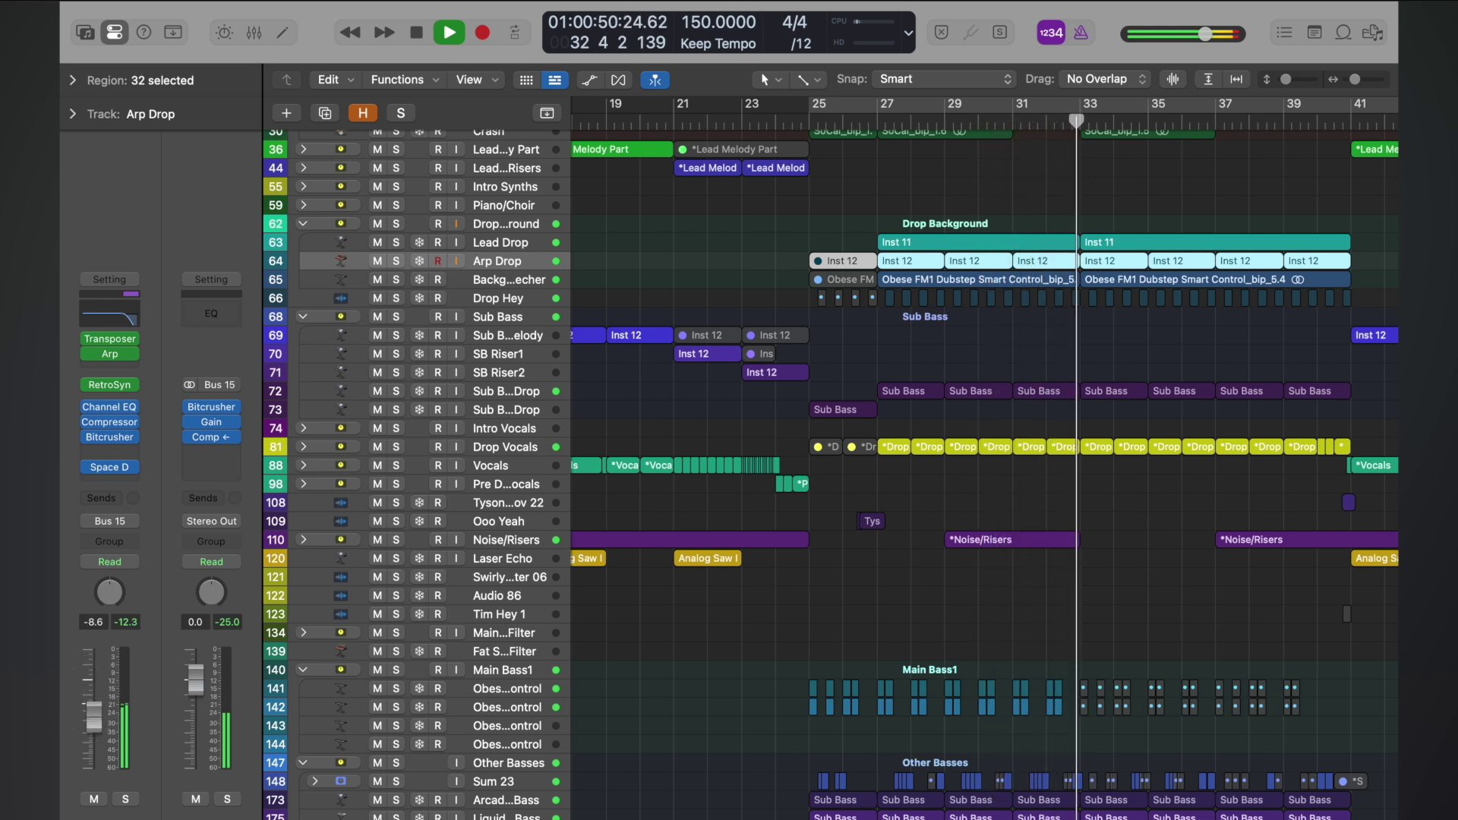
{"action": "left_click", "coordinate": [89, 712]}
{"action": "left_click_drag", "start_coordinate": [90, 713], "coordinate": [89, 719]}
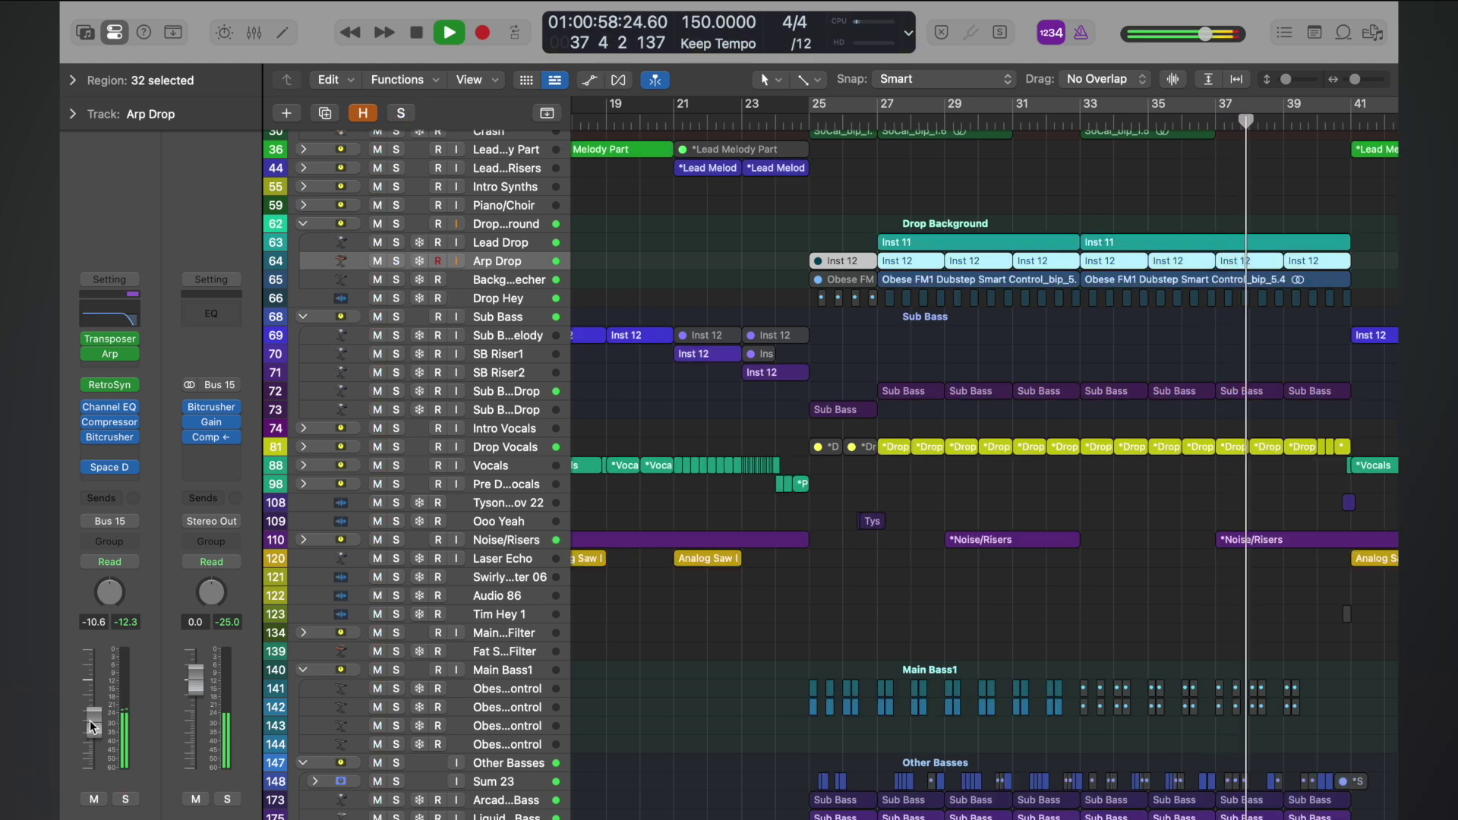
{"action": "key", "text": "space"}
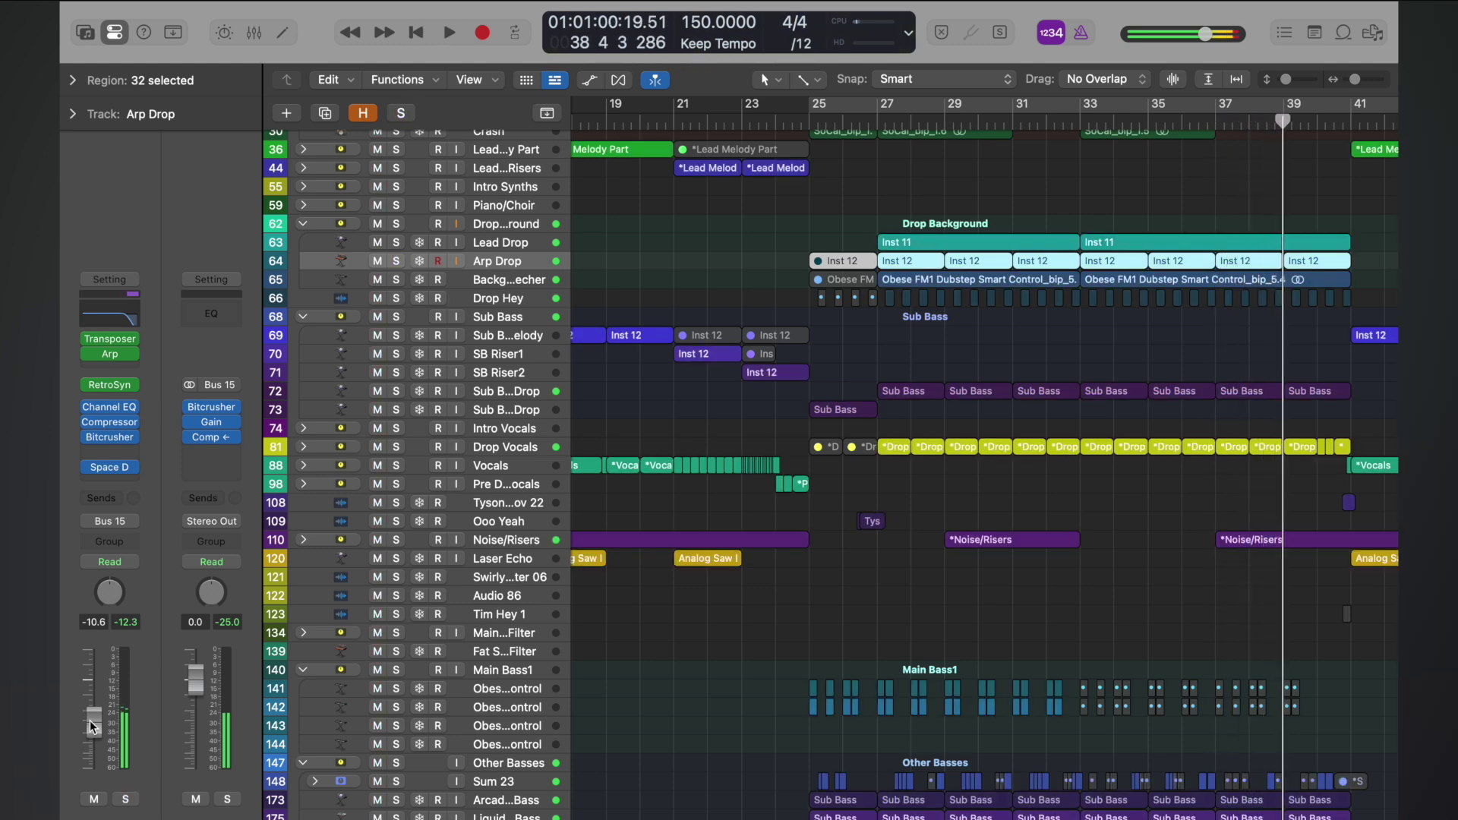
{"action": "key", "text": "super+Left"}
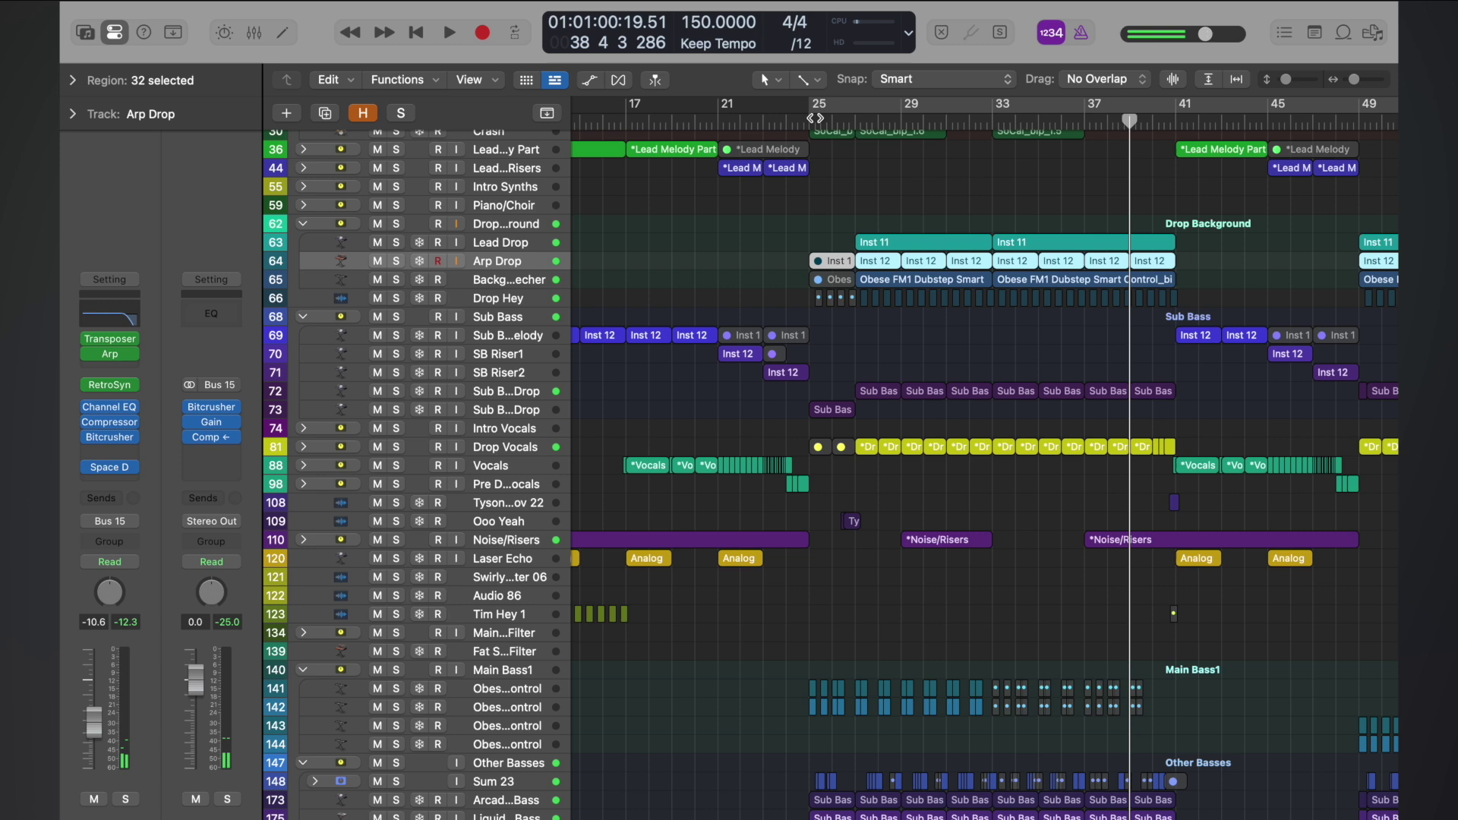
- Play the full drop from bar 25 and set the Arp Drop track's volume to -11.6 dB
{"action": "left_click", "coordinate": [815, 118]}
{"action": "key", "text": "space"}
{"action": "key", "text": "super+Up"}
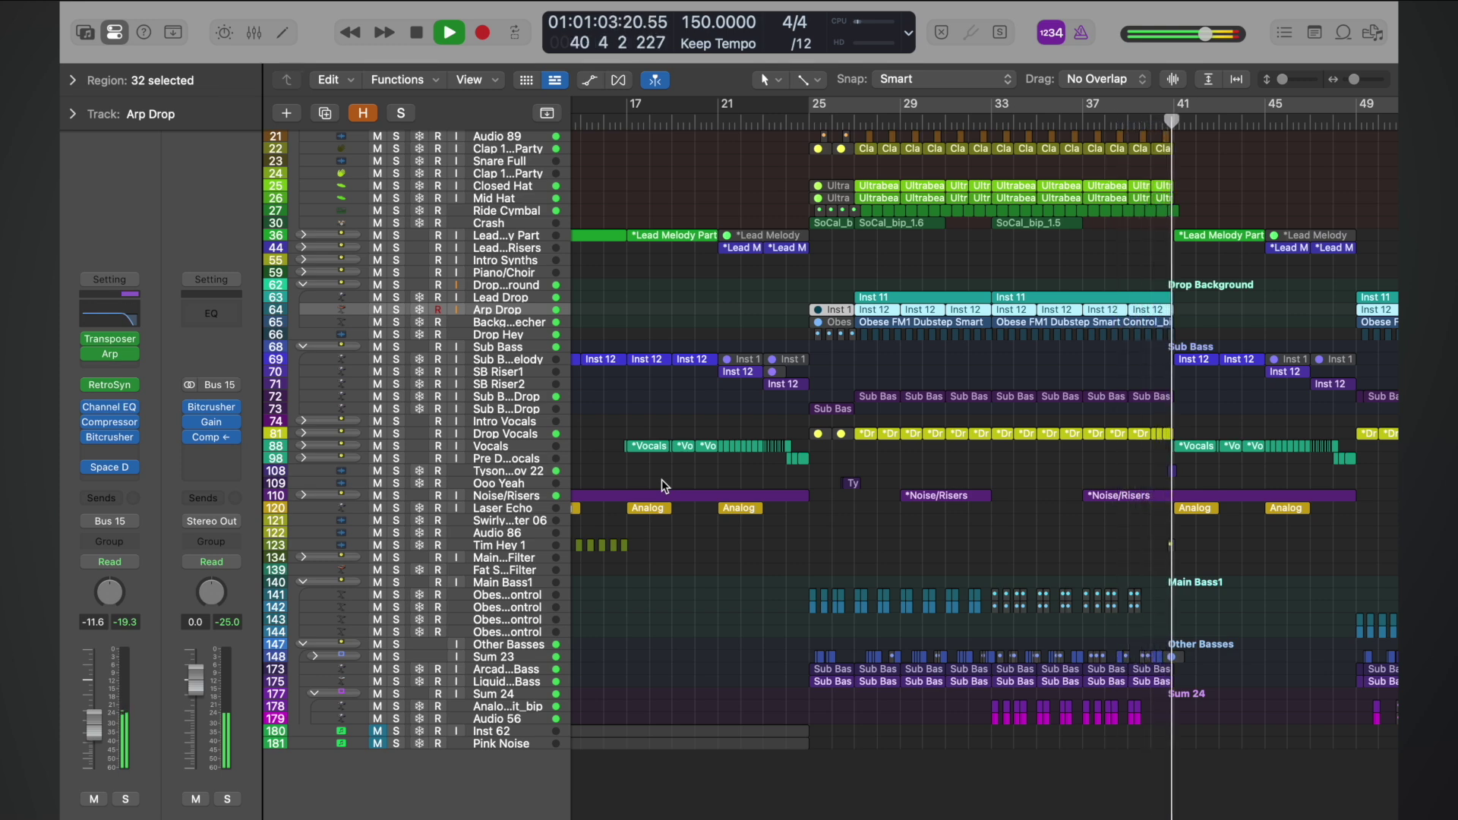
{"action": "key", "text": "space"}
{"action": "scroll", "coordinate": [895, 375], "scroll_direction": "up", "scroll_amount": 3}
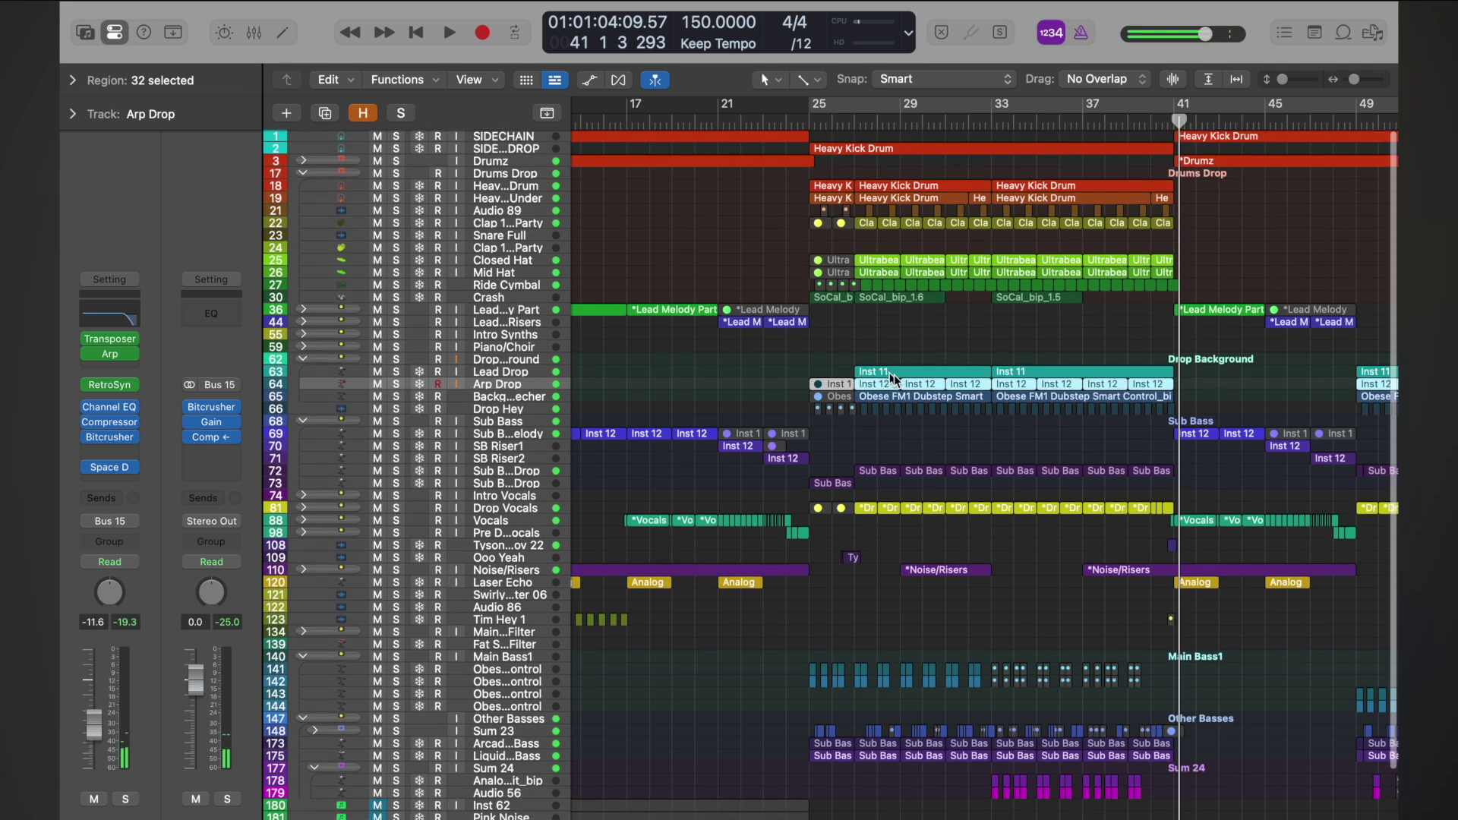
- Check the Ride Cymbal and Crash tracks, then listen to the crash at the start of the drop around bar 25
{"action": "left_click", "coordinate": [521, 287]}
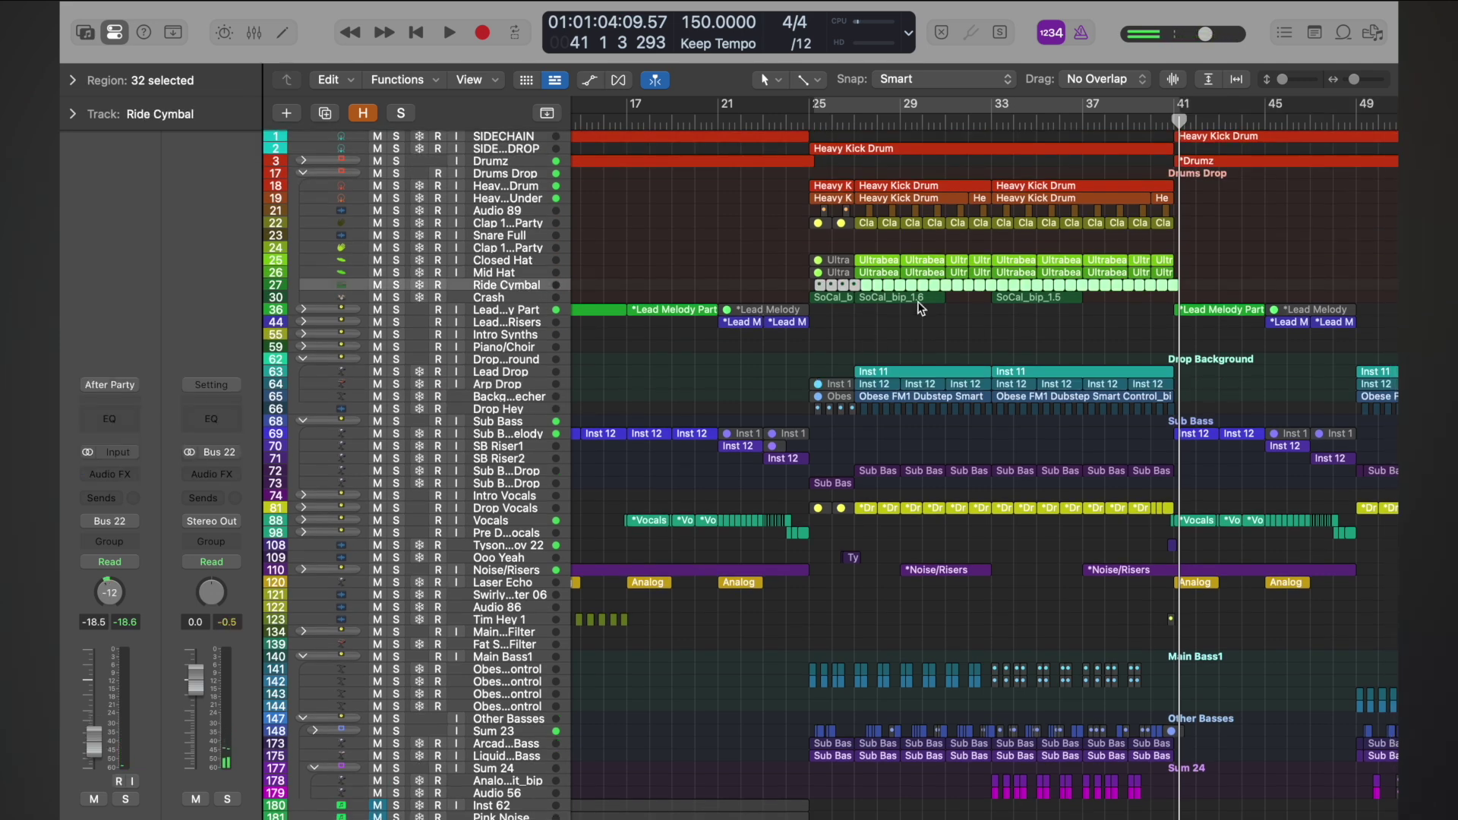
{"action": "left_click", "coordinate": [509, 299]}
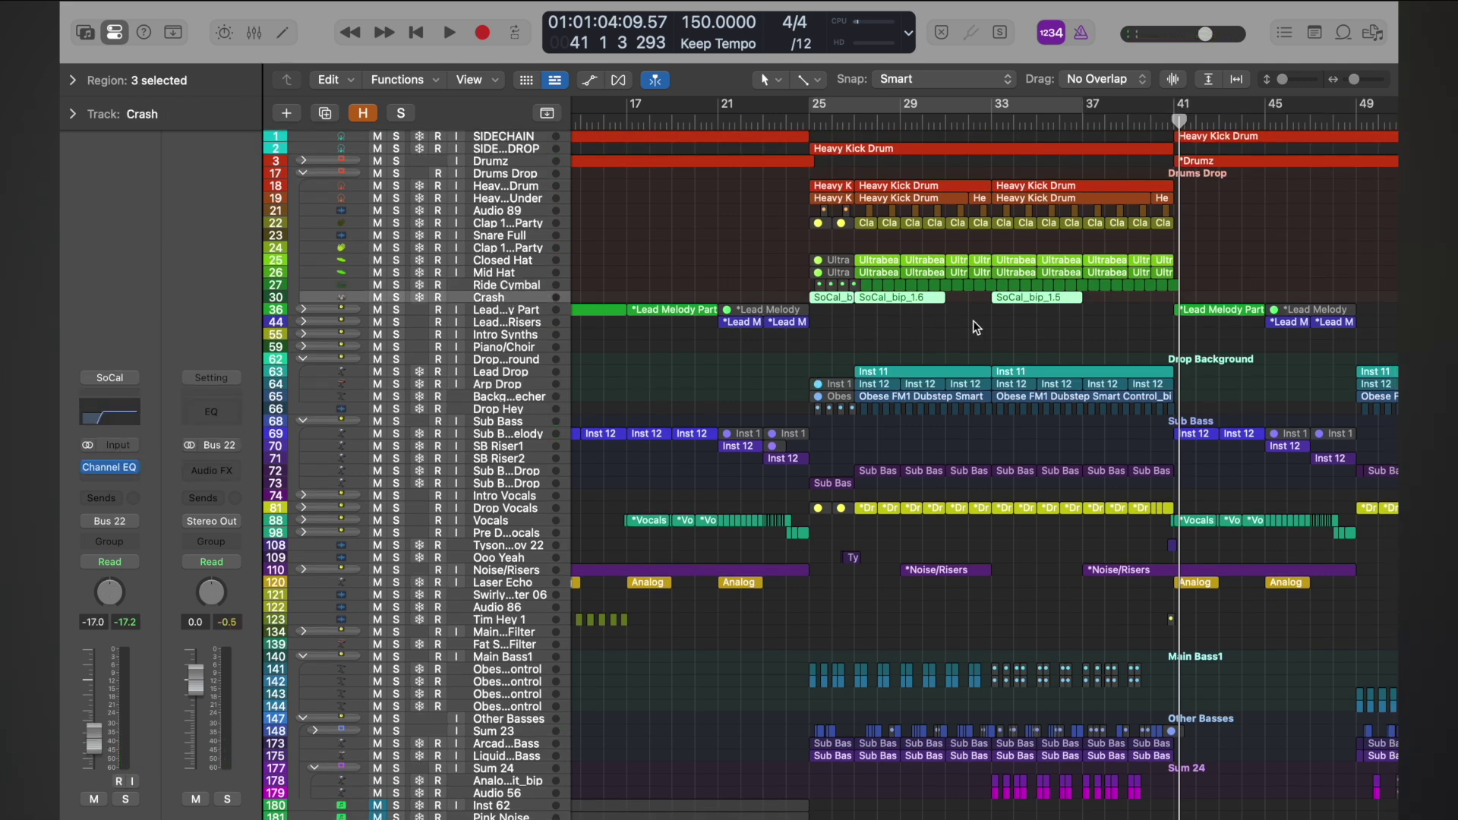
{"action": "left_click", "coordinate": [810, 120]}
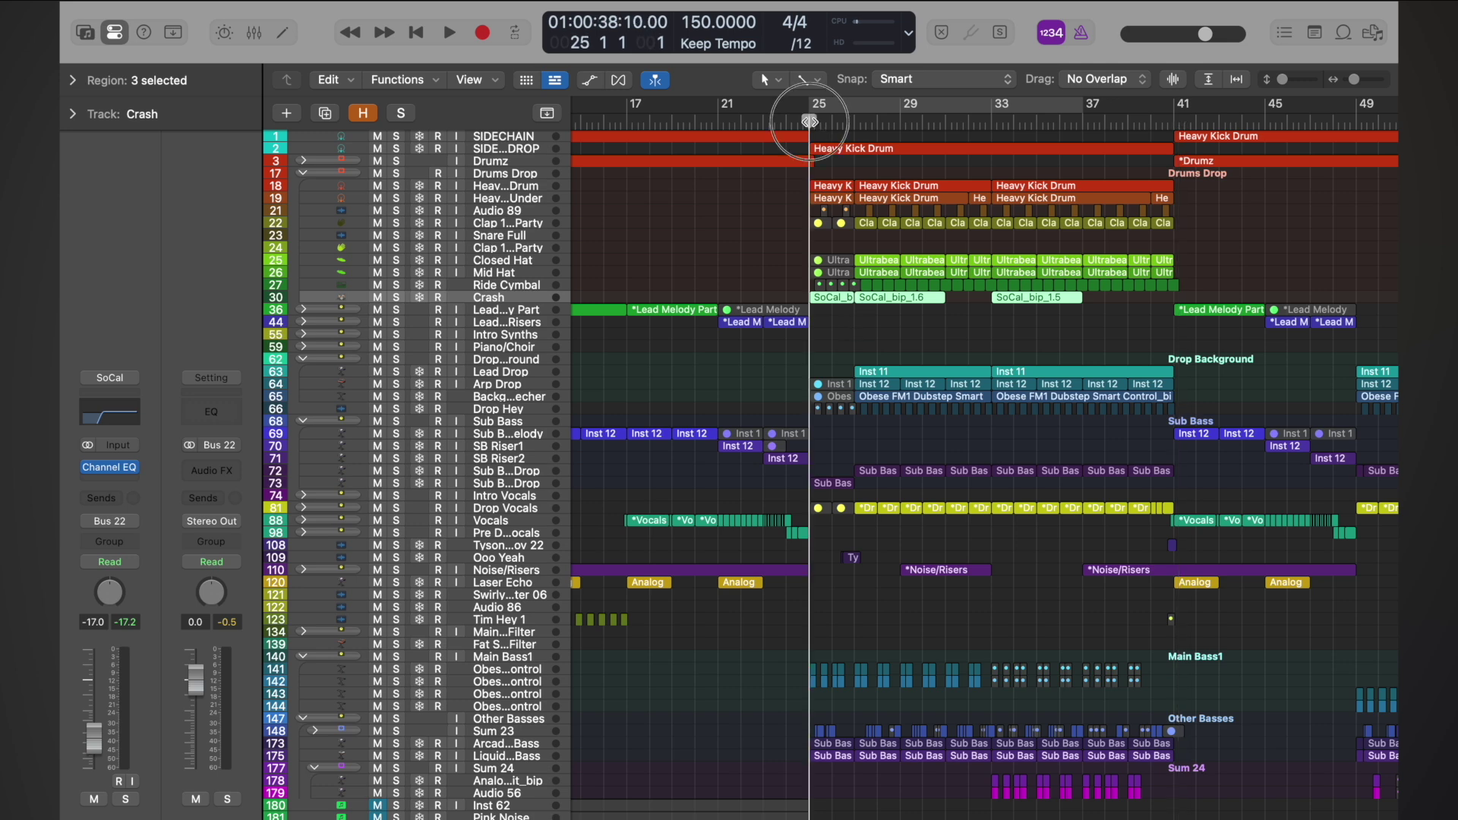
{"action": "key", "text": "space"}
{"action": "left_click", "coordinate": [803, 122]}
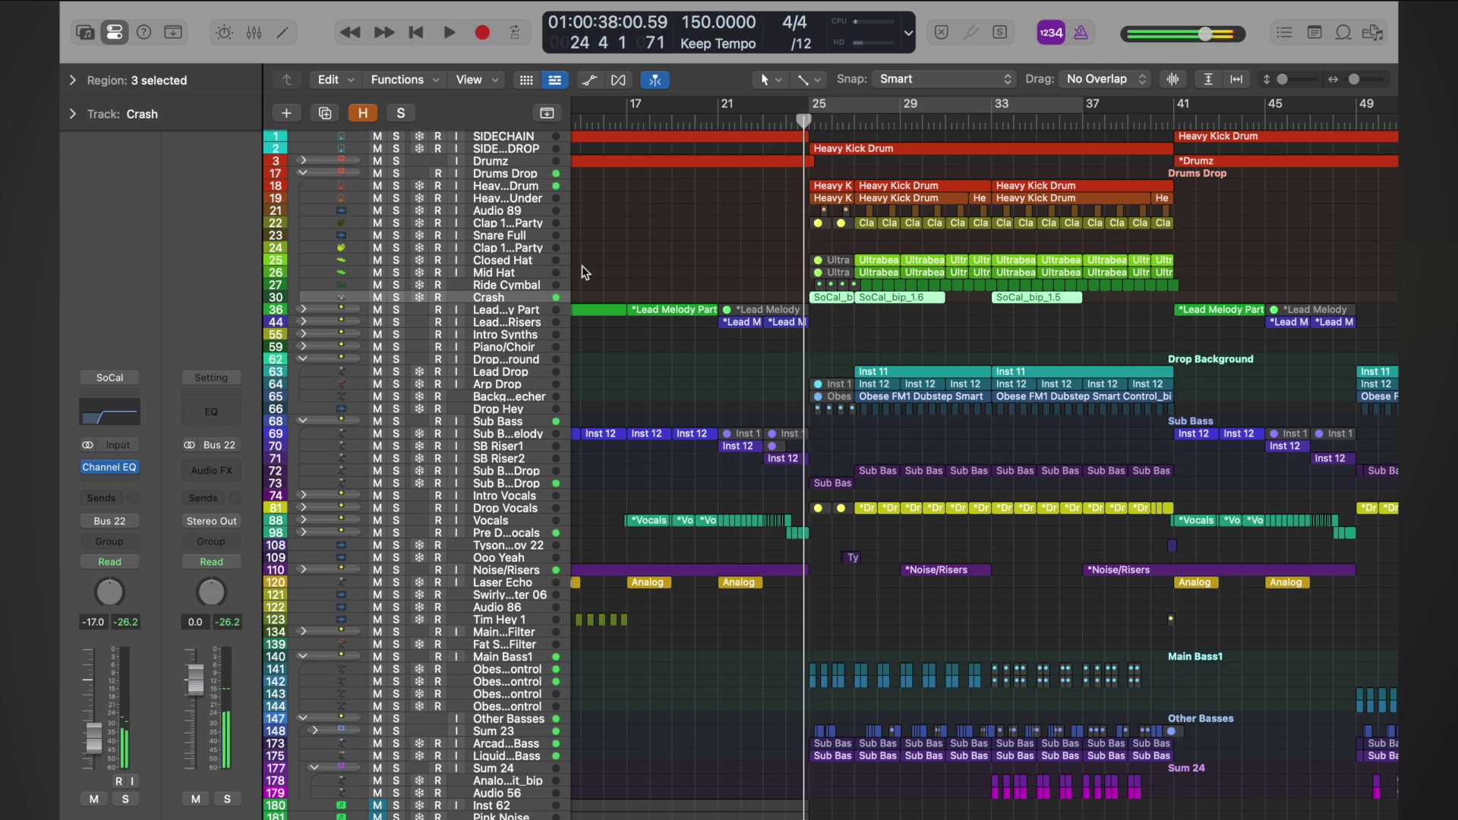
- Duplicate the Crash track with its channel settings, without its regions
{"action": "scroll", "coordinate": [743, 338], "scroll_direction": "up", "scroll_amount": 4}
{"action": "scroll", "coordinate": [743, 338], "scroll_direction": "right", "scroll_amount": 5}
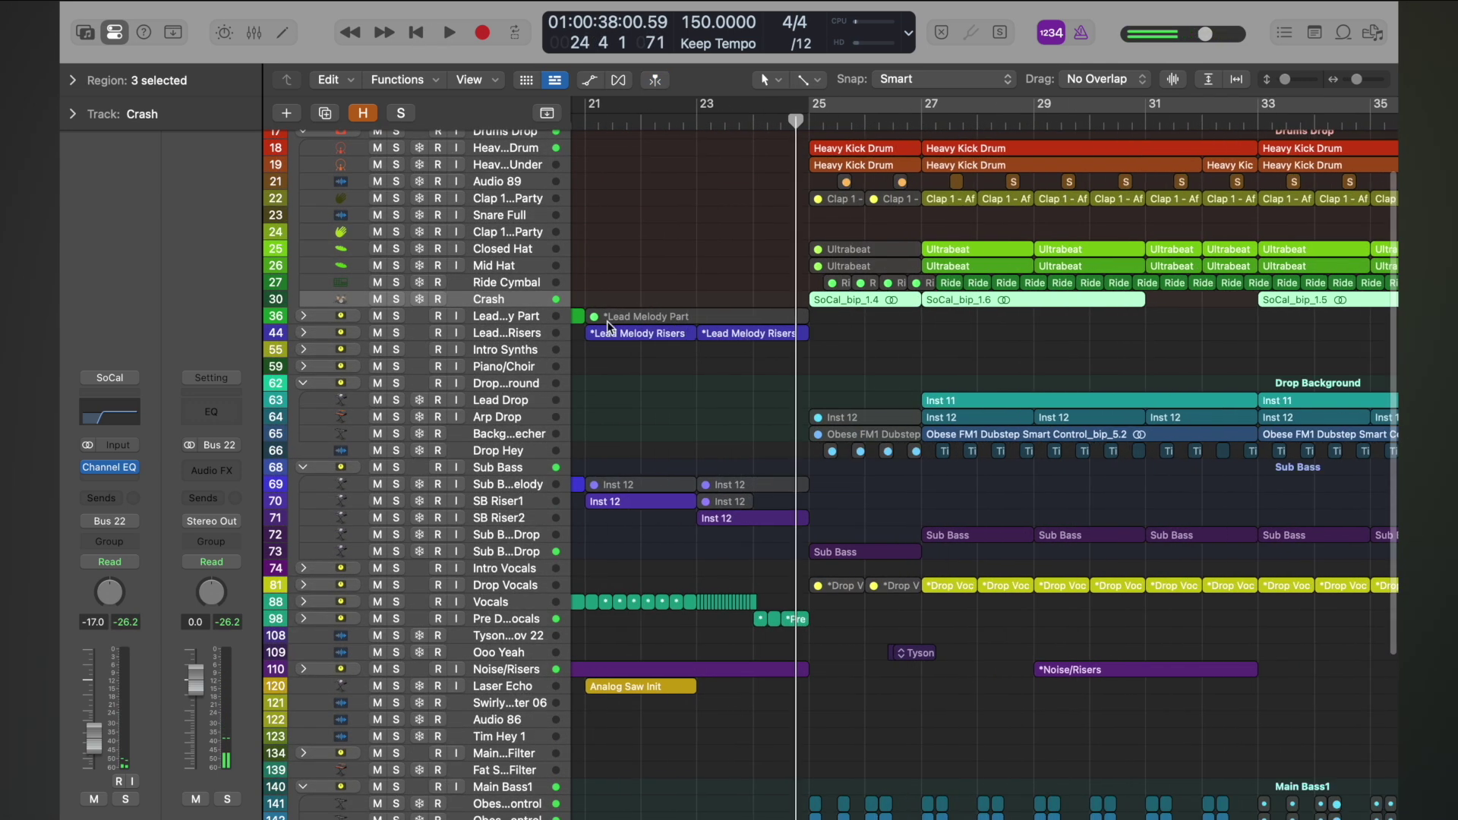
{"action": "left_click", "coordinate": [522, 298]}
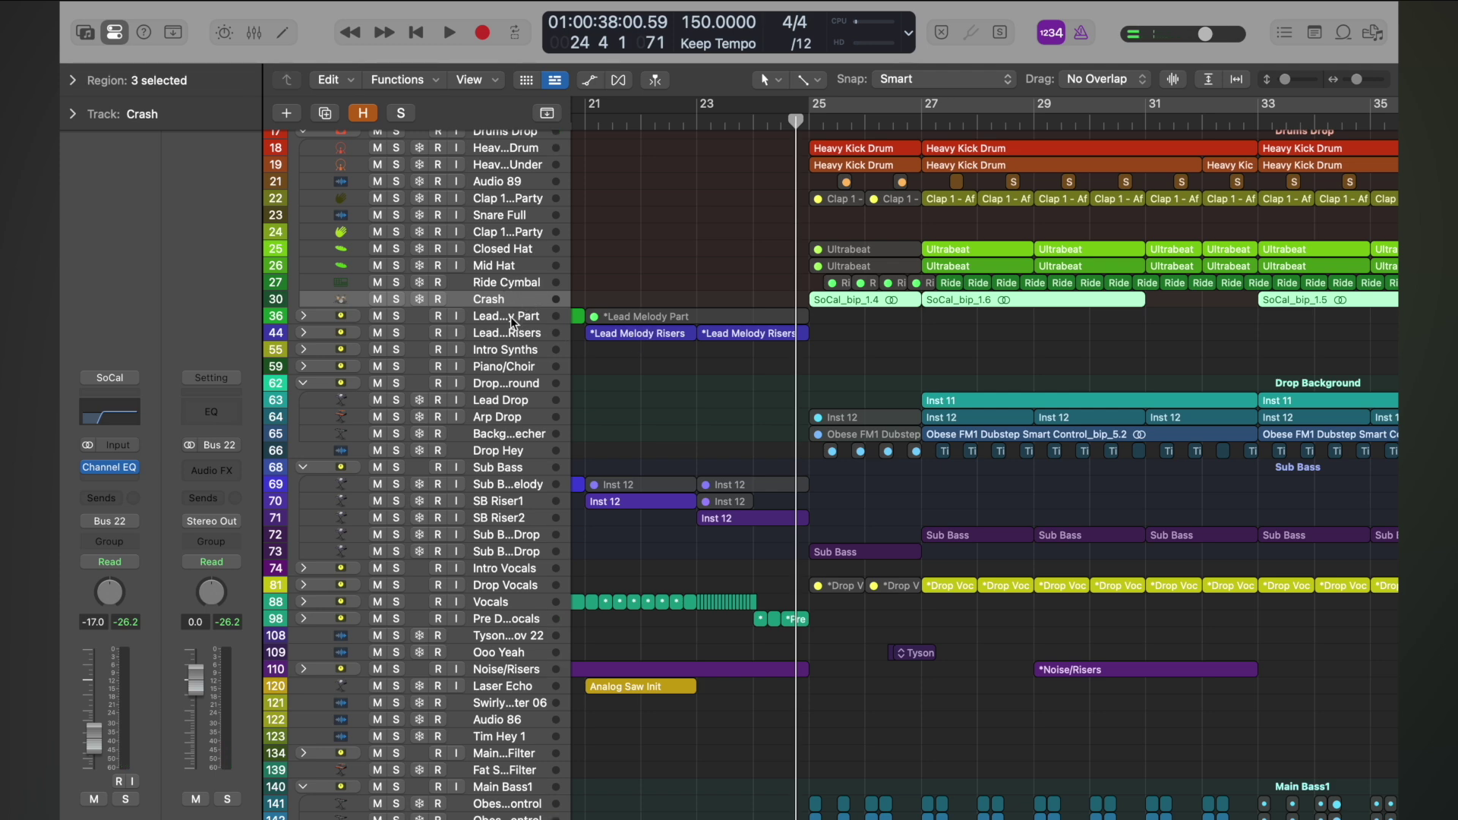
{"action": "key", "text": "super+d"}
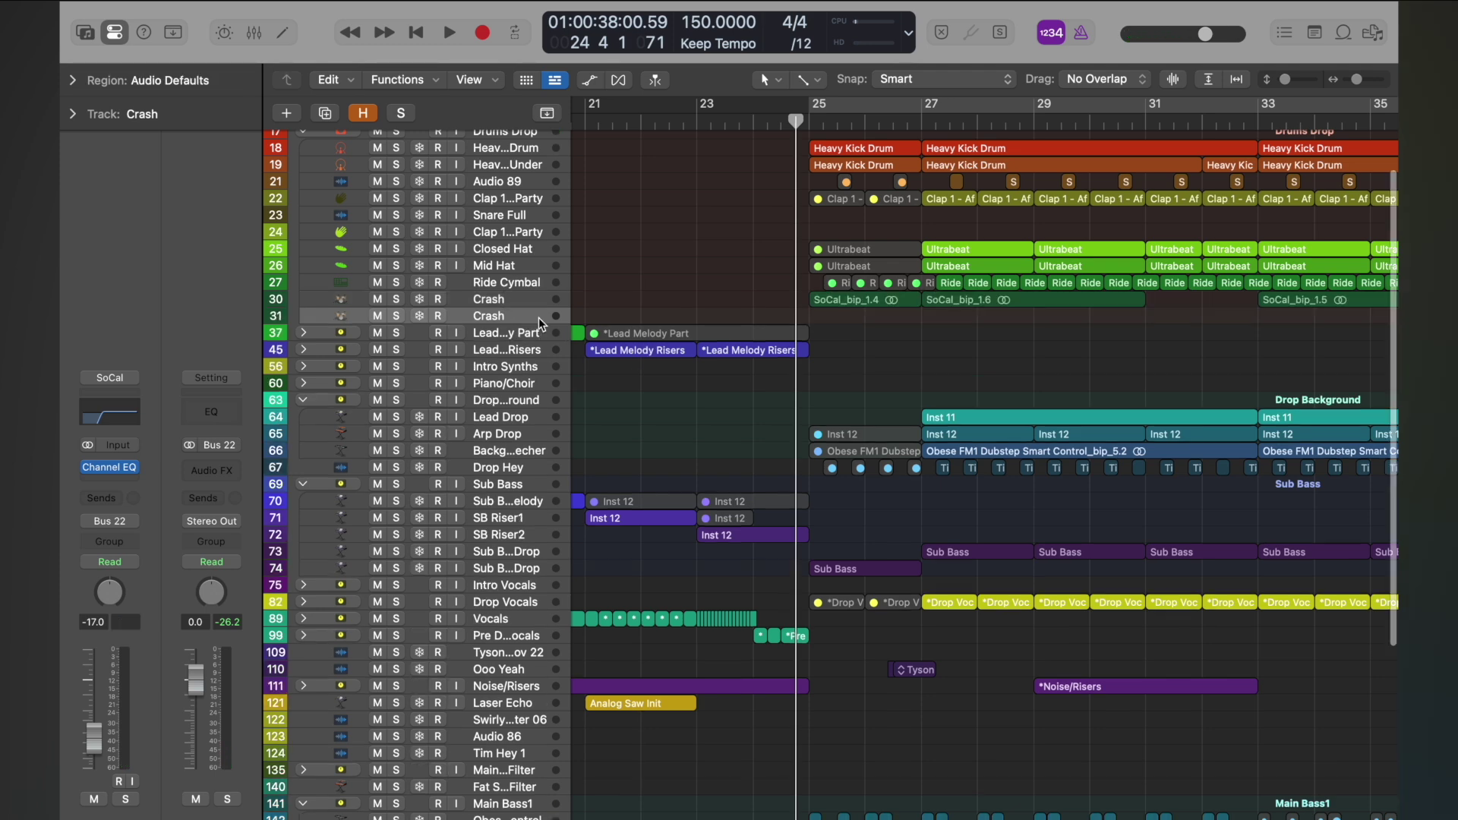
- Move the SoCal_bip_1.4 region at bar 25 onto the duplicated Crash track and set that track's volume to -20.5 dB
{"action": "scroll", "coordinate": [879, 365], "scroll_direction": "up", "scroll_amount": 3}
{"action": "scroll", "coordinate": [878, 364], "scroll_direction": "right", "scroll_amount": 3}
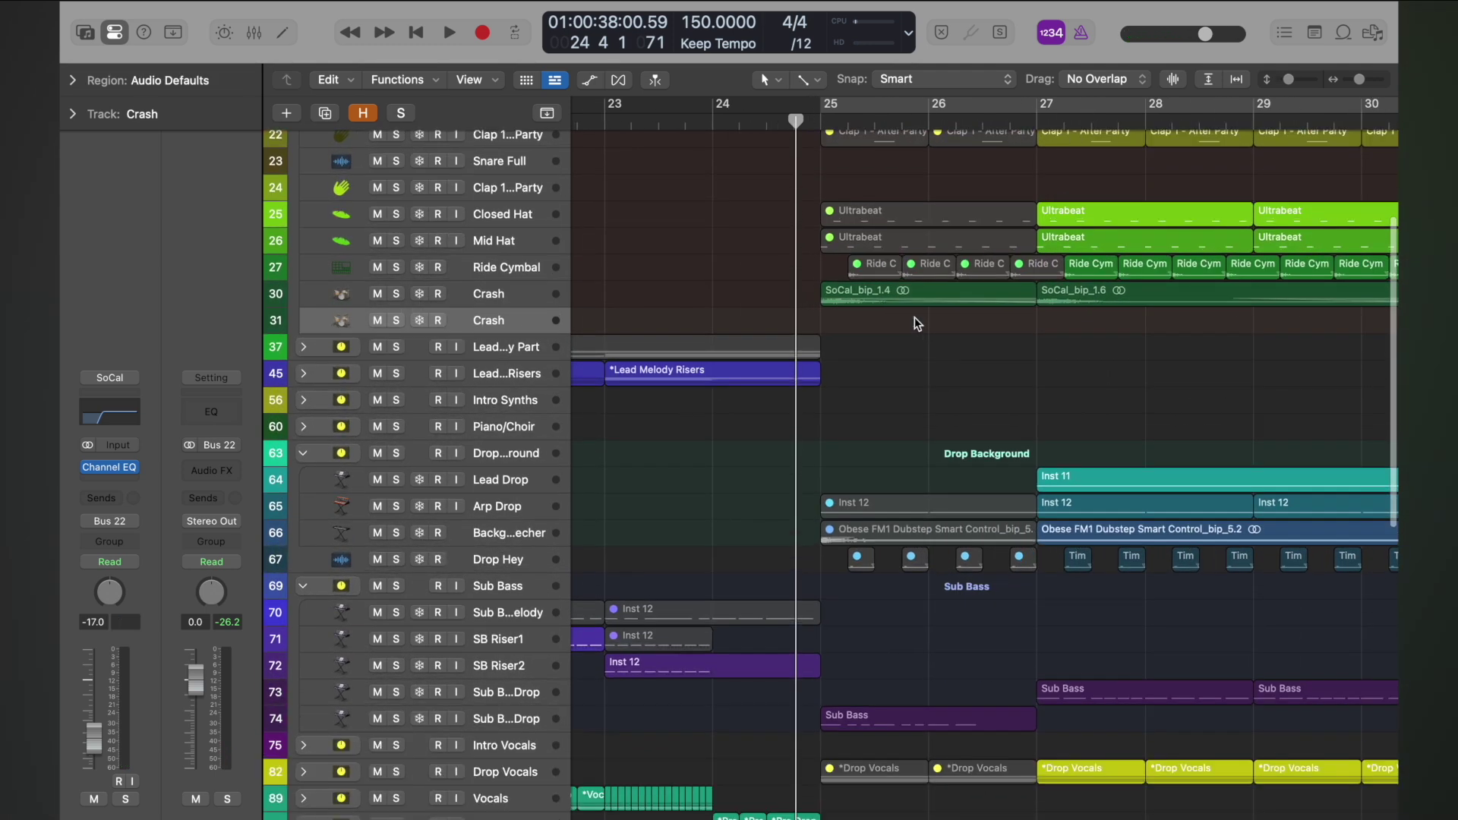
{"action": "left_click_drag", "start_coordinate": [887, 295], "coordinate": [893, 313]}
{"action": "key", "text": "super+Left"}
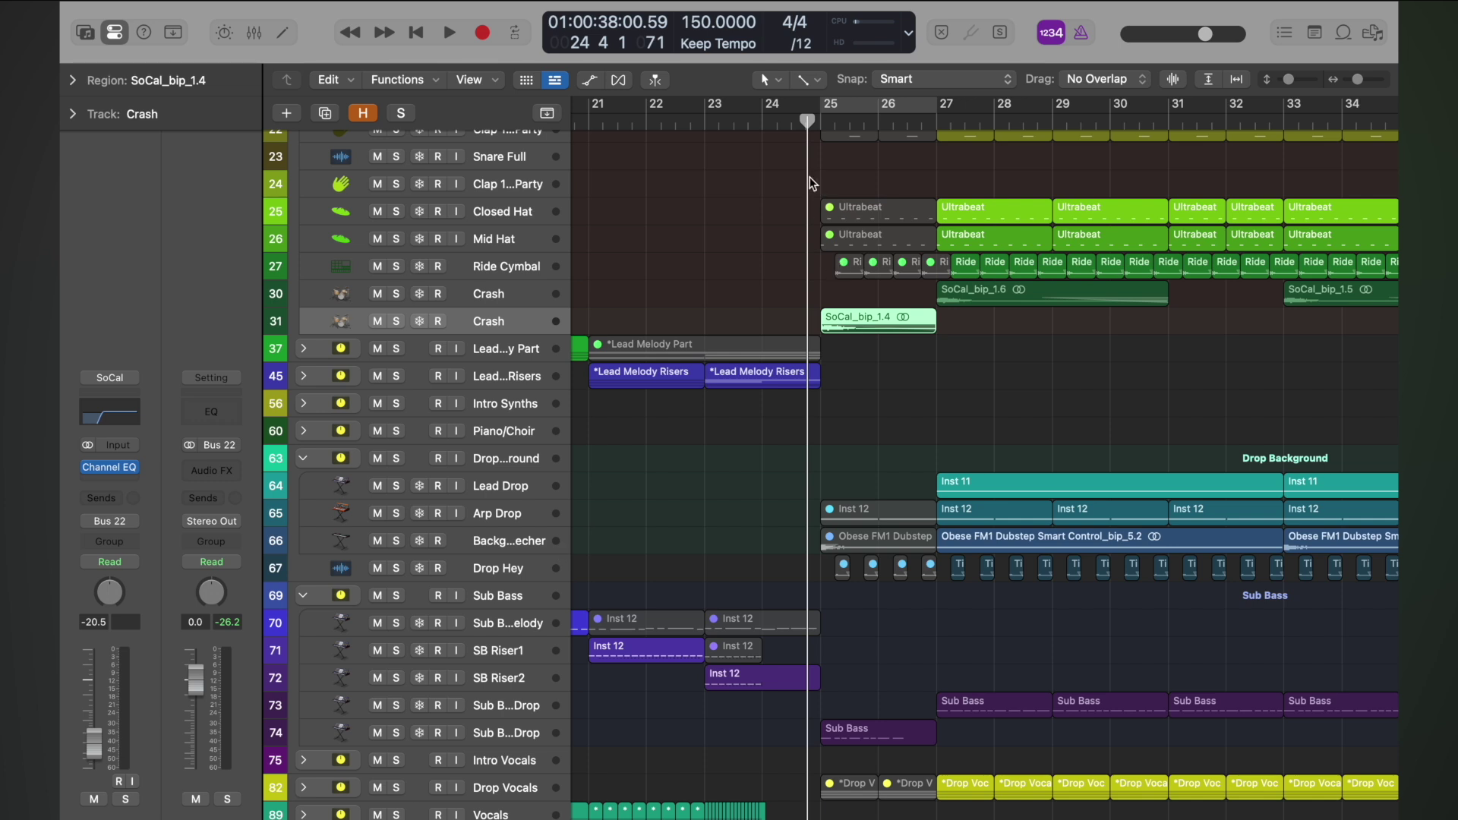
- Set the duplicated Crash track's volume to -19.0 dB while replaying the start of the drop from bar 25
{"action": "key", "text": "space"}
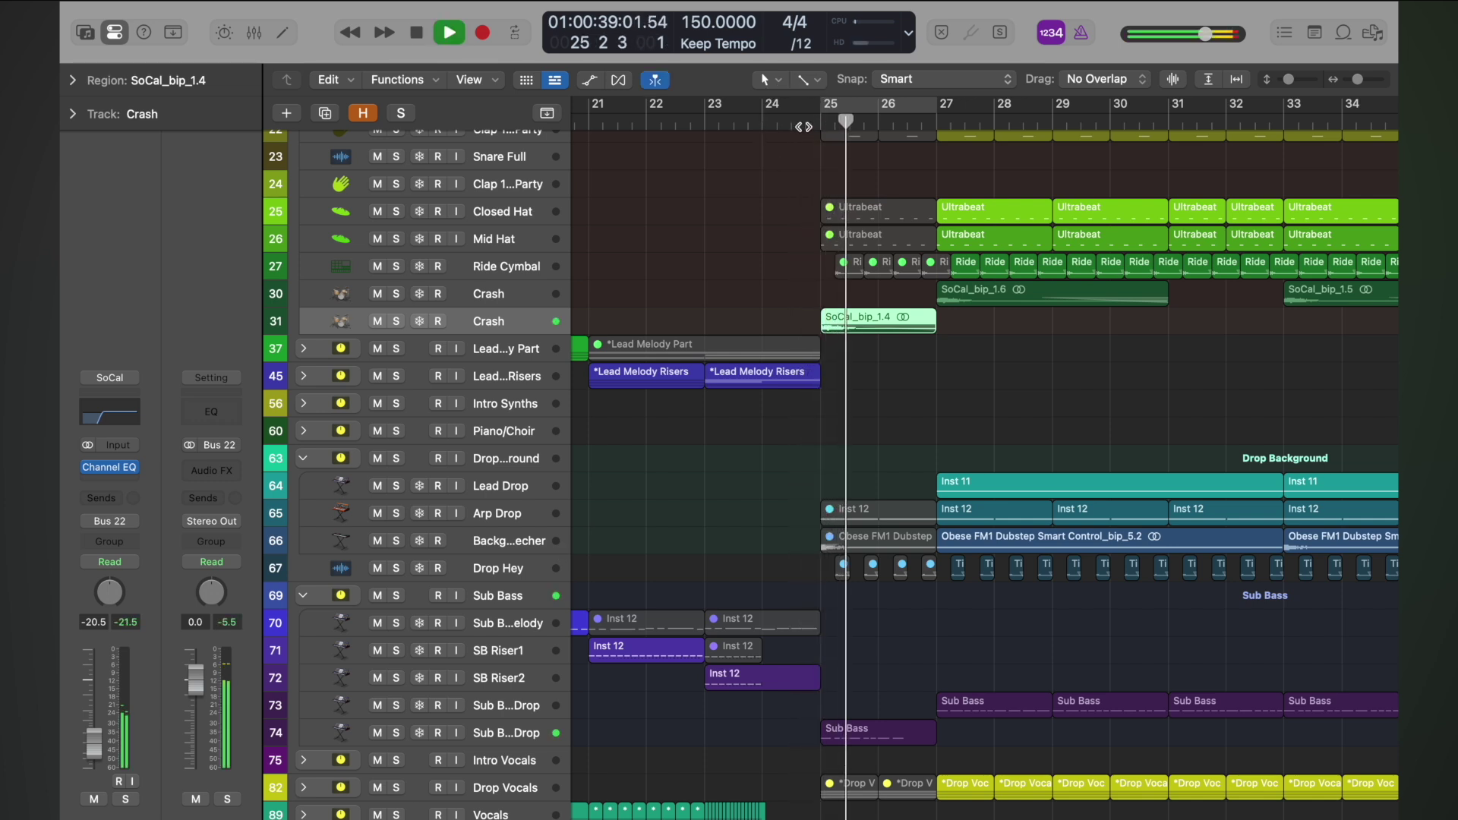
{"action": "left_click", "coordinate": [820, 123]}
{"action": "left_click", "coordinate": [819, 123]}
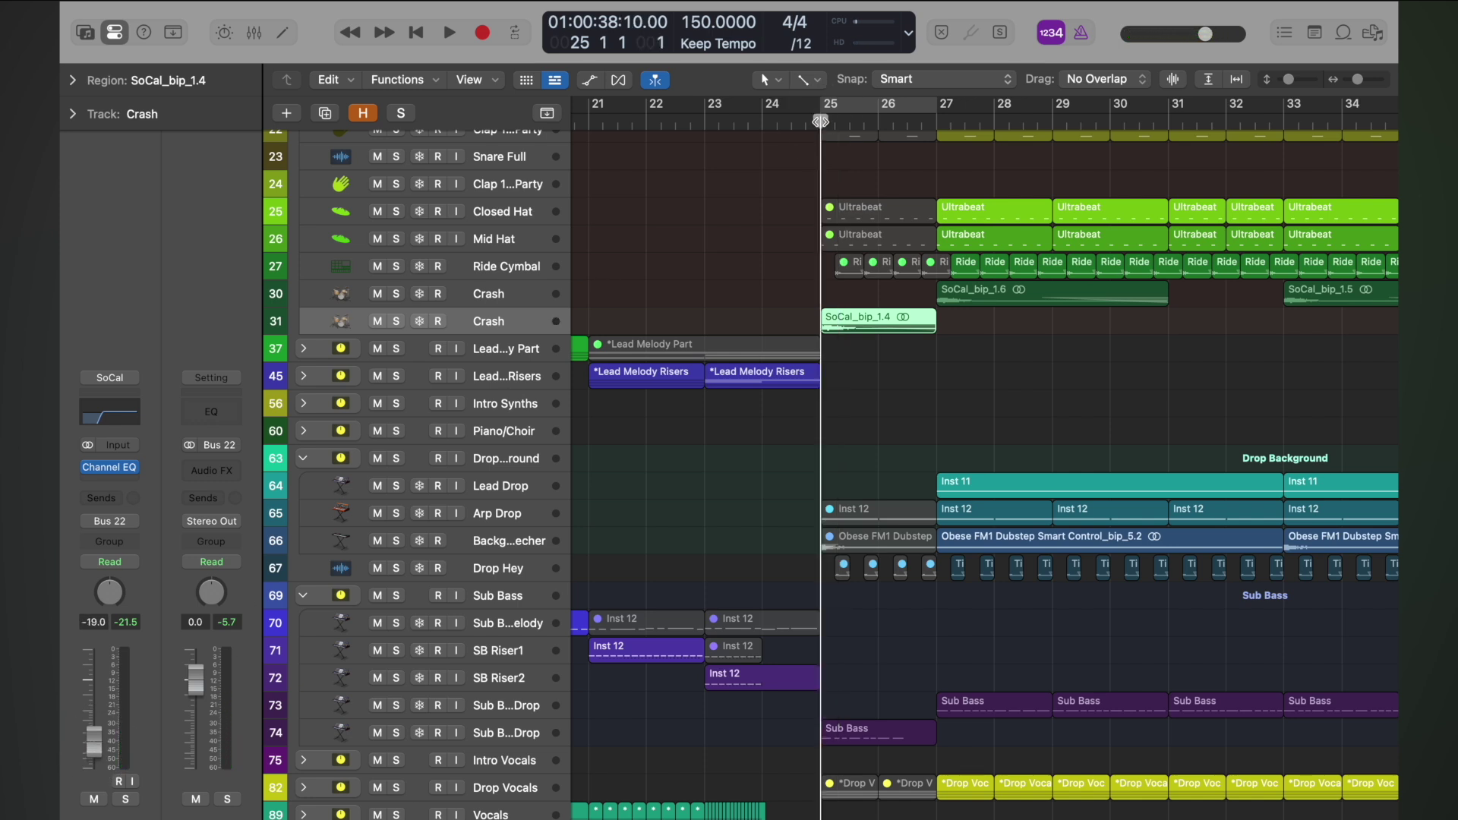
{"action": "key", "text": "space"}
{"action": "left_click", "coordinate": [781, 123]}
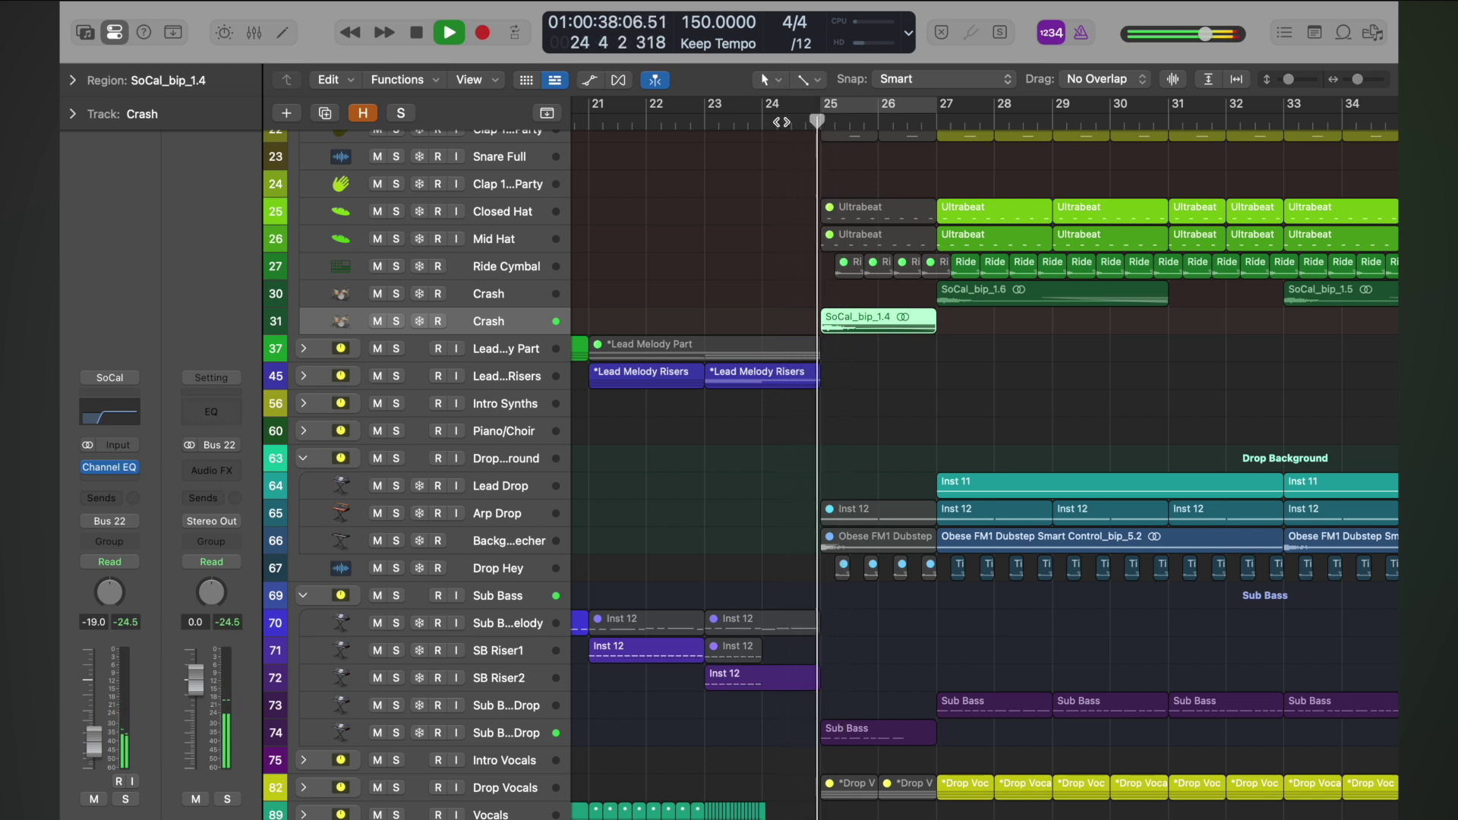
{"action": "left_click", "coordinate": [821, 122]}
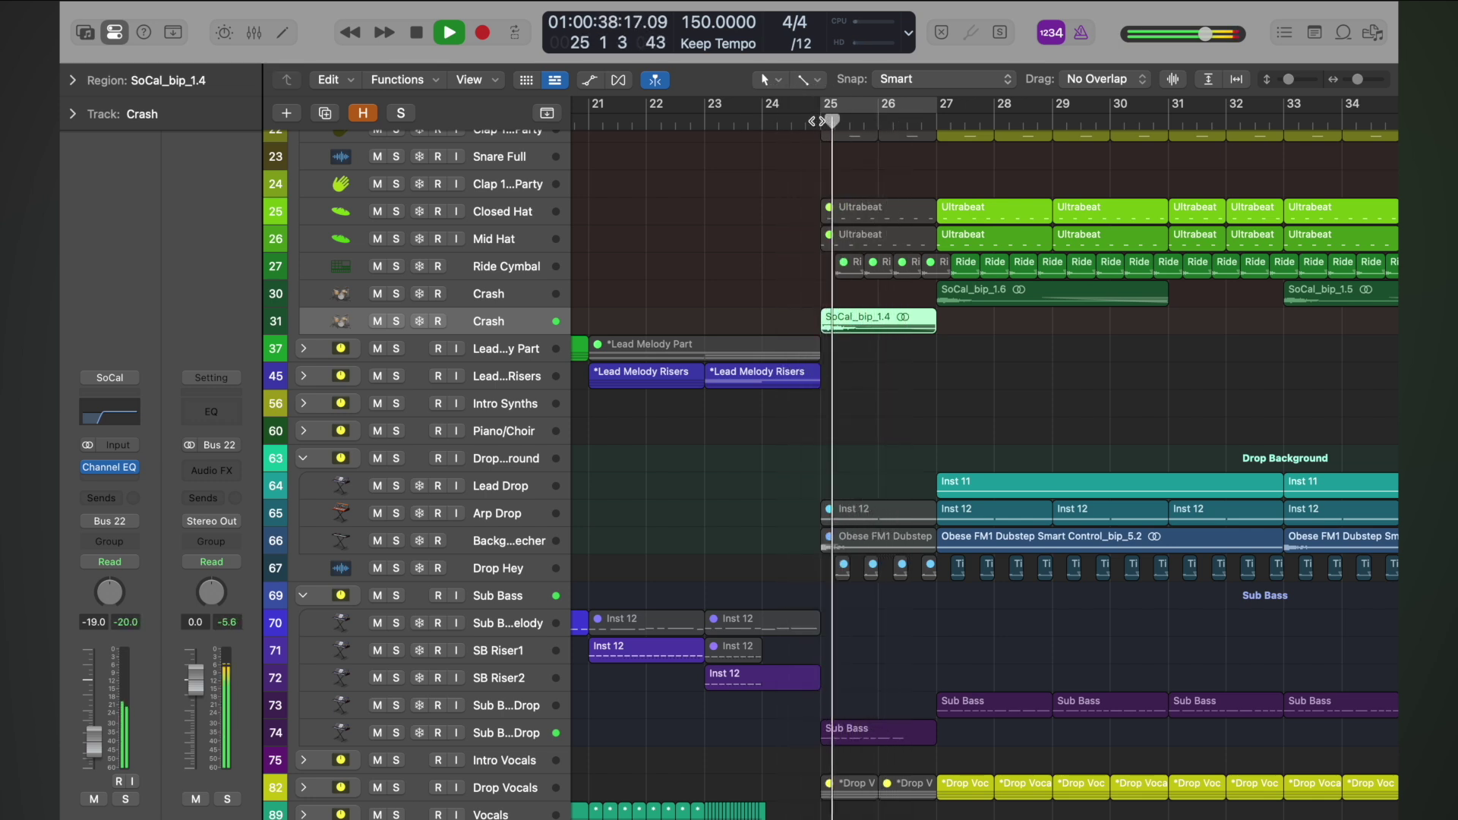
{"action": "key", "text": "super+Left"}
{"action": "key", "text": "super+Left"}
{"action": "key", "text": "super+Left"}
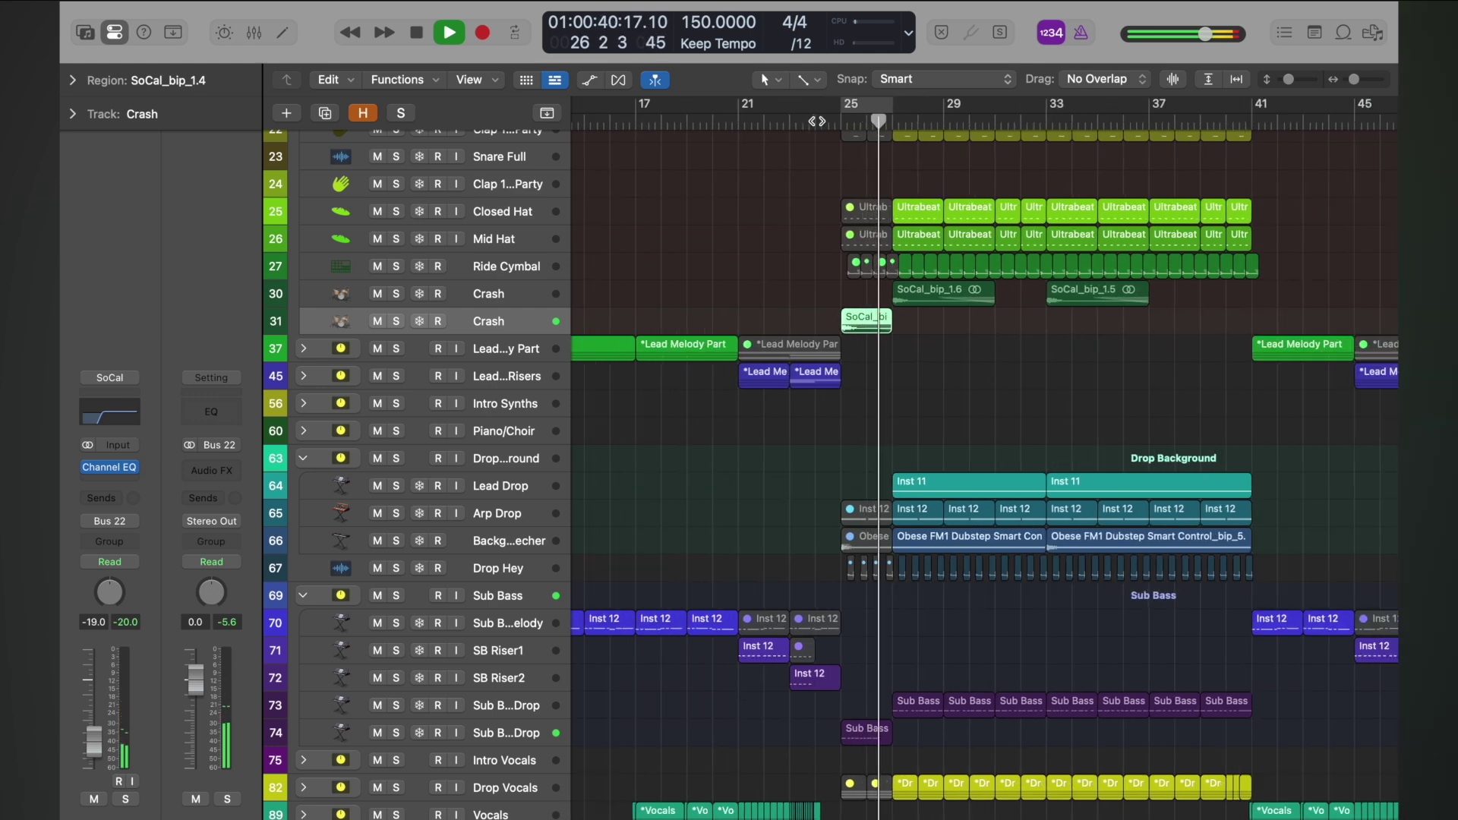
- Mute the SoCal_bip_1.4 region at bar 25 and listen to the transition into the drop without it
{"action": "key", "text": "space"}
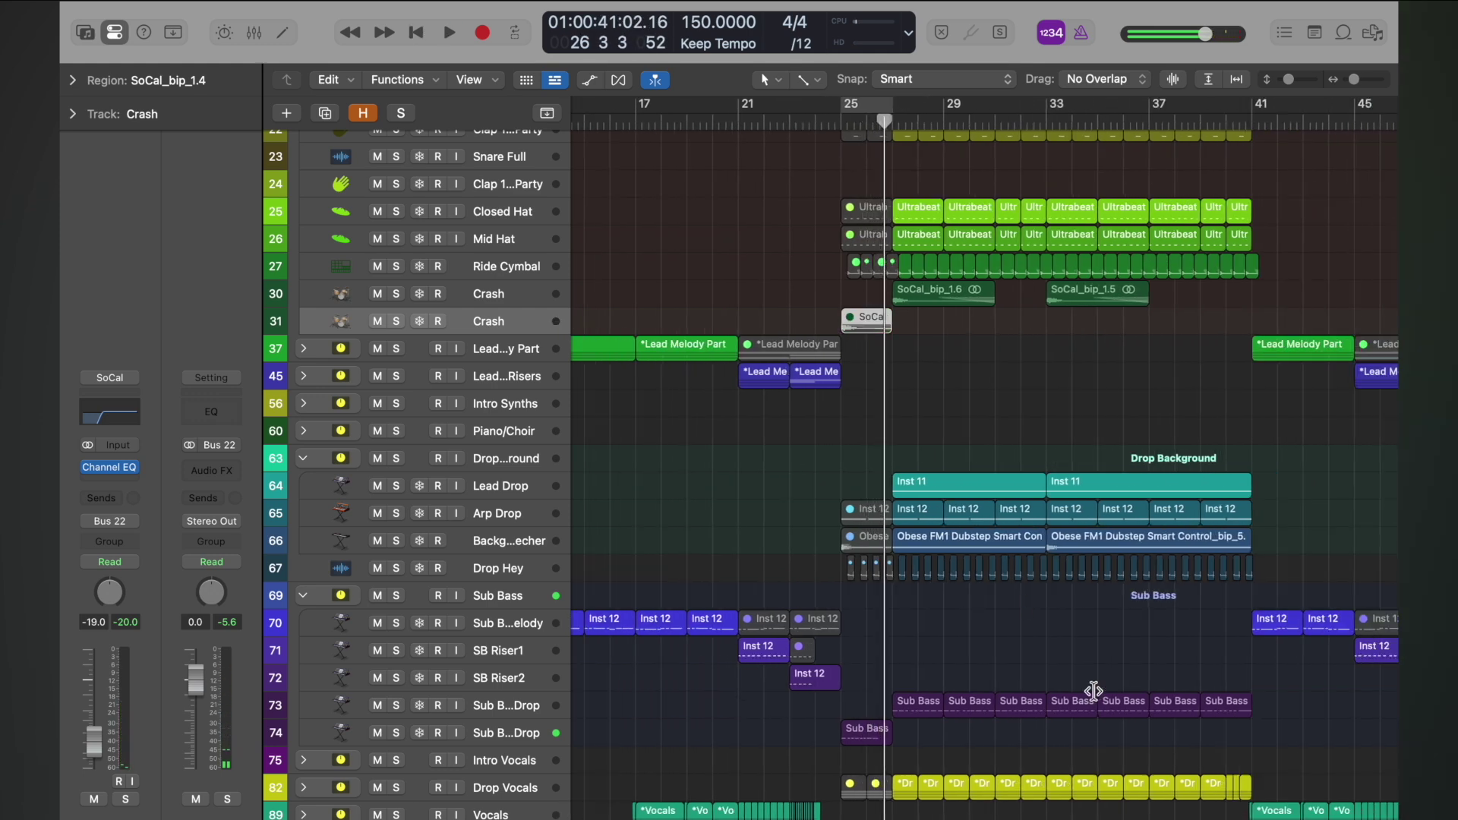
{"action": "key", "text": "space"}
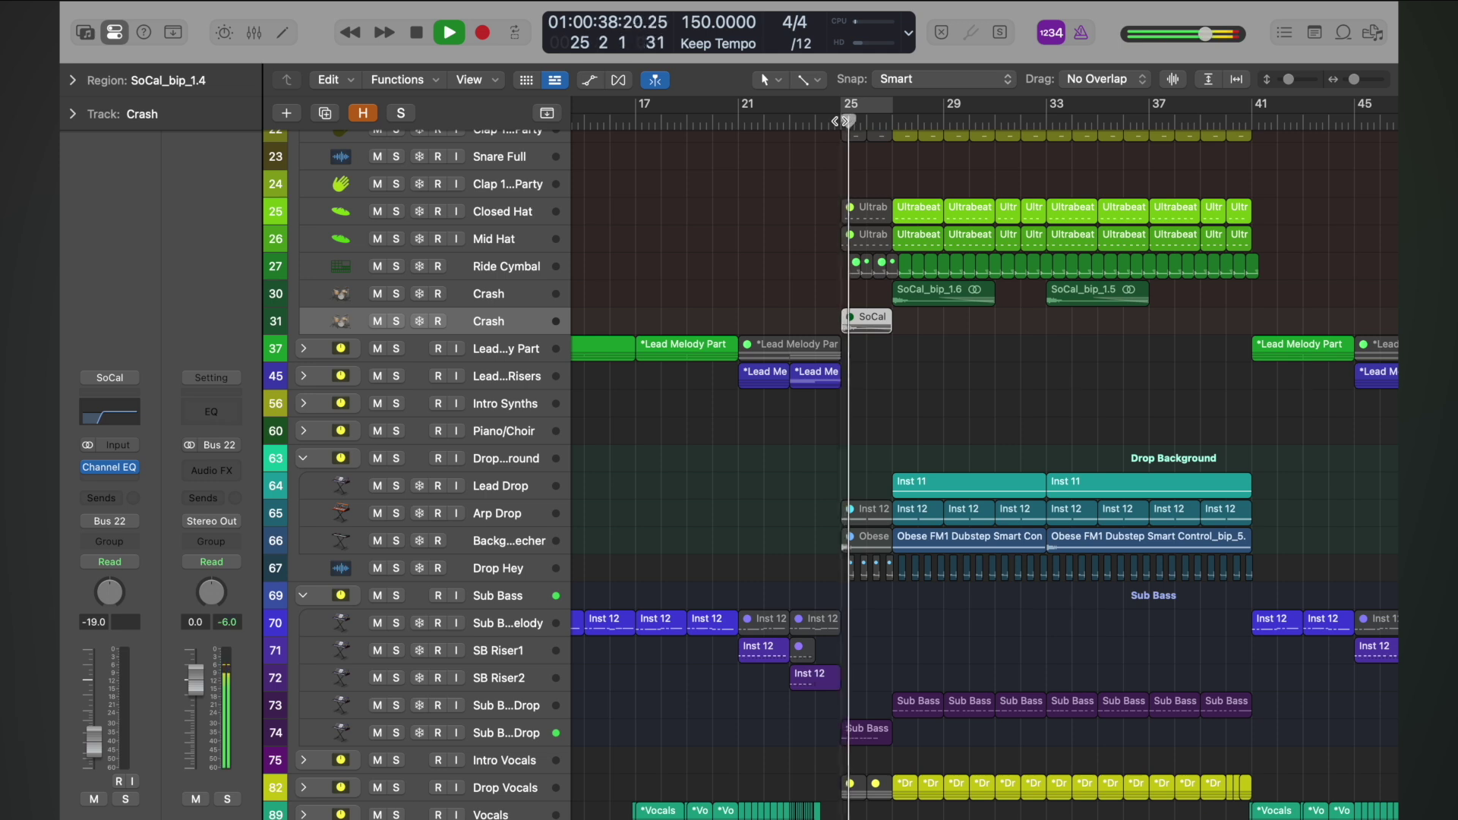
{"action": "key", "text": "comma"}
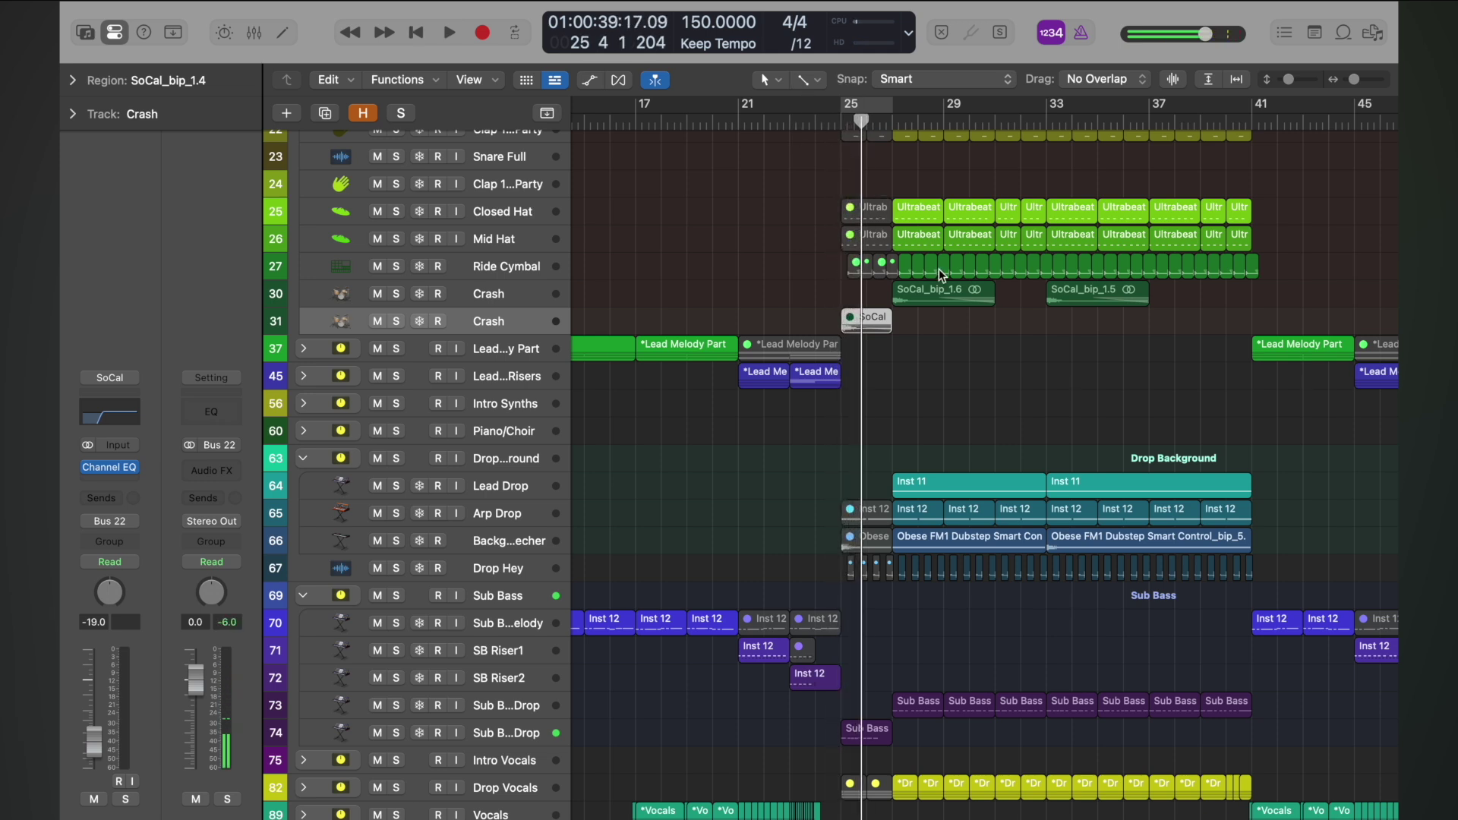
{"action": "scroll", "coordinate": [939, 269], "scroll_direction": "right", "scroll_amount": 5}
{"action": "scroll", "coordinate": [939, 269], "scroll_direction": "down", "scroll_amount": 2}
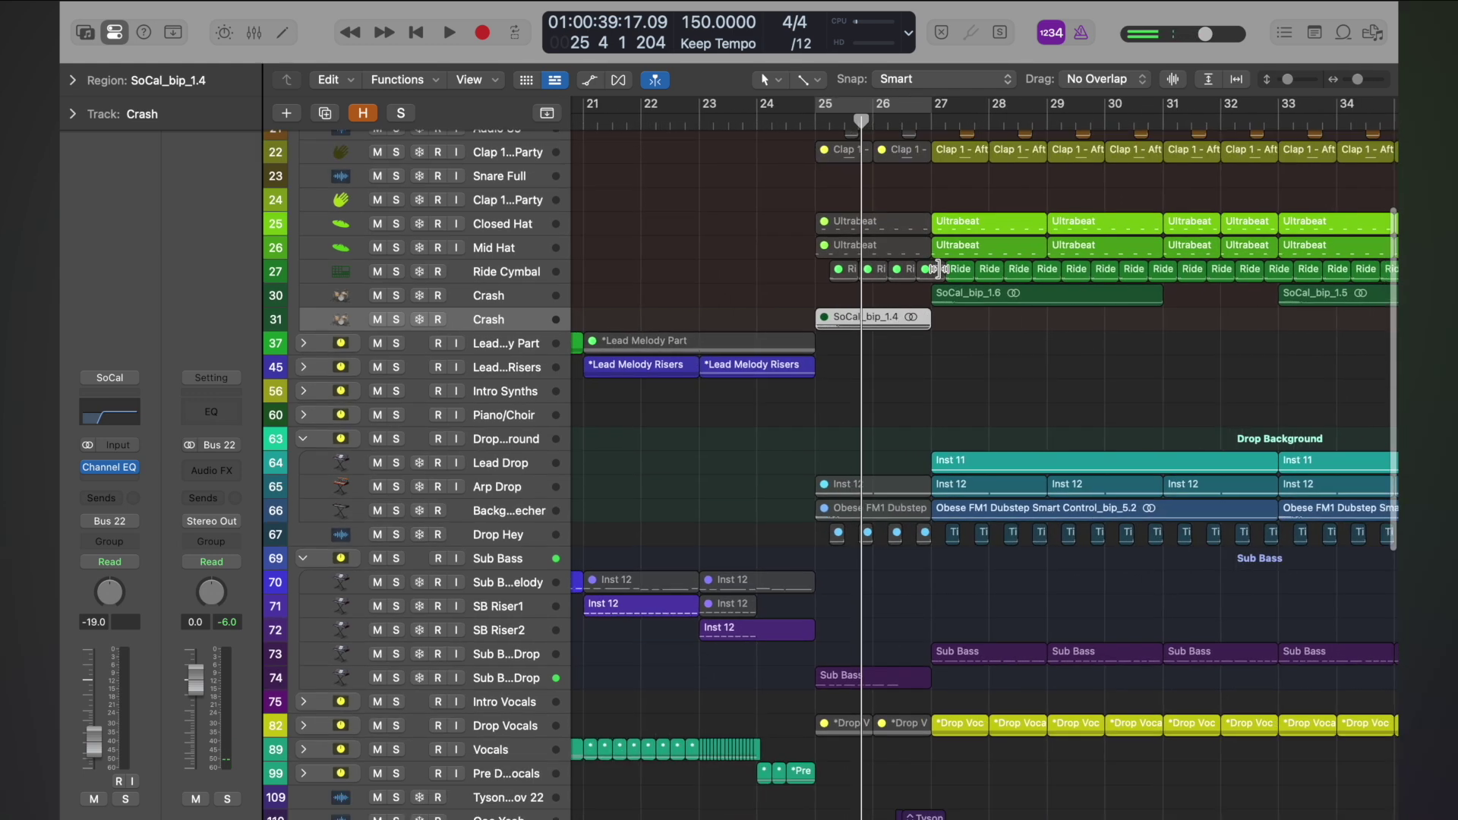
{"action": "scroll", "coordinate": [939, 269], "scroll_direction": "left", "scroll_amount": 5}
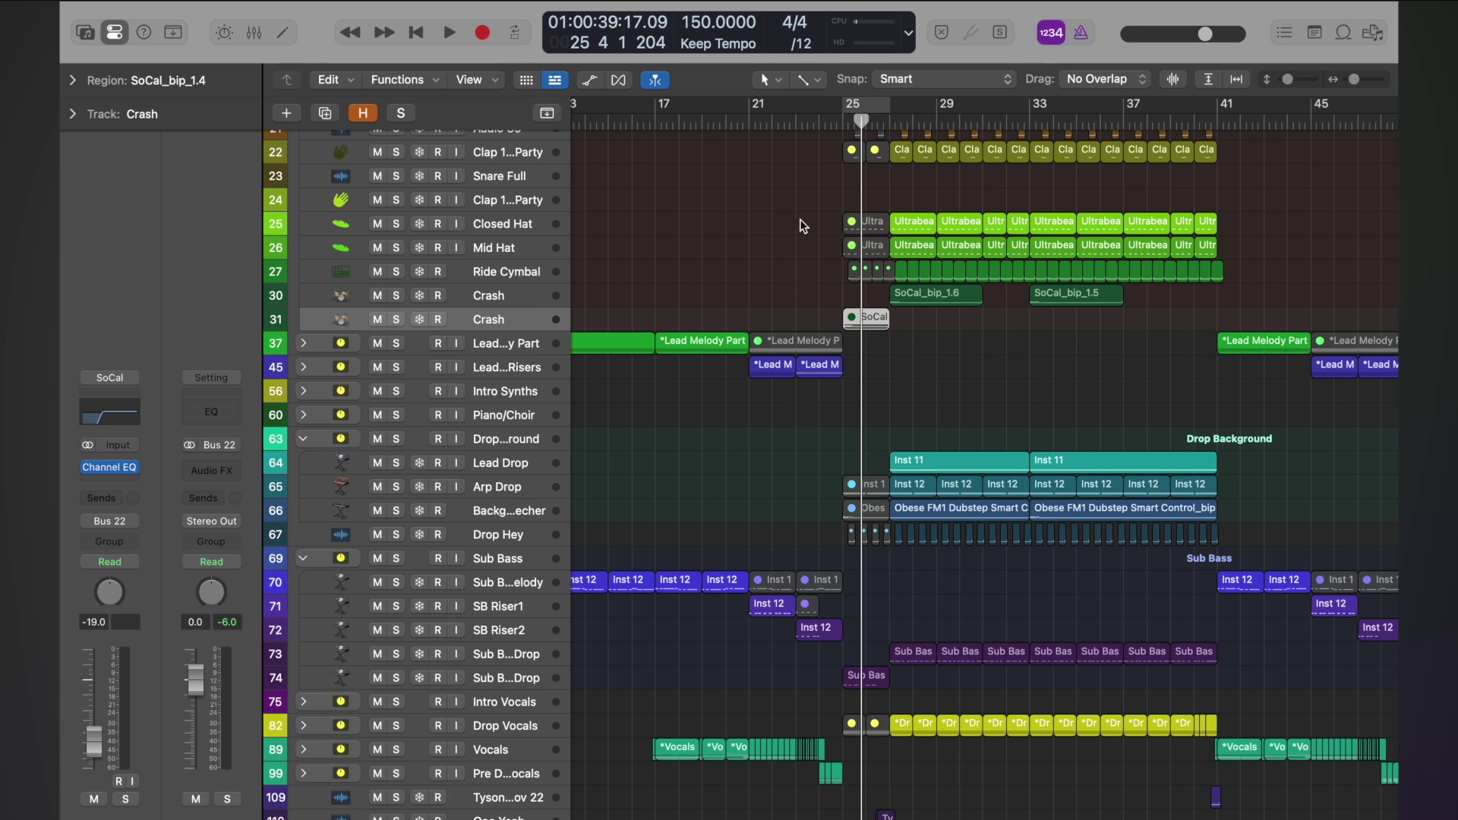
{"action": "left_click_drag", "start_coordinate": [757, 122], "coordinate": [808, 120]}
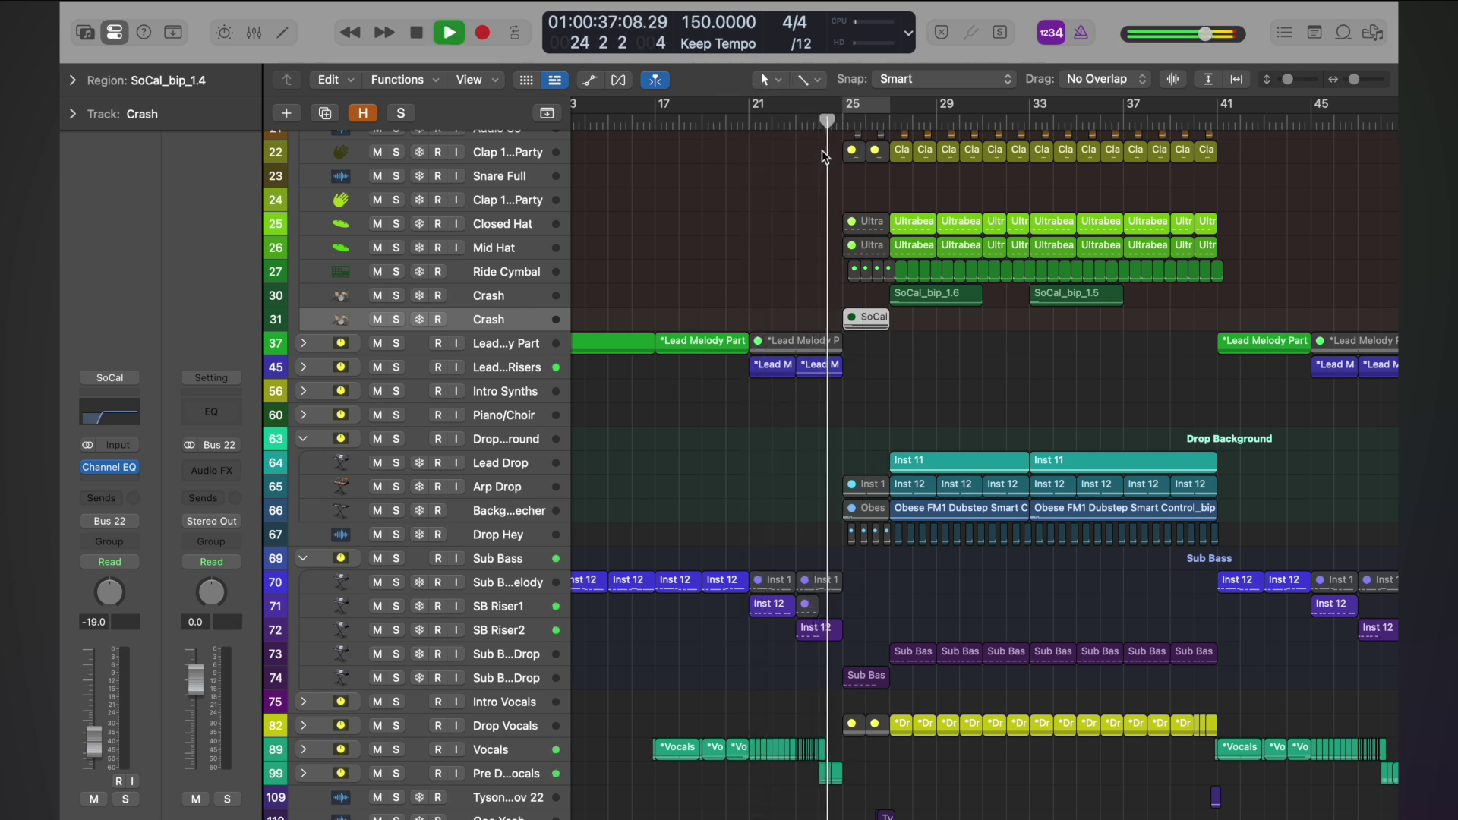
{"action": "key", "text": "space"}
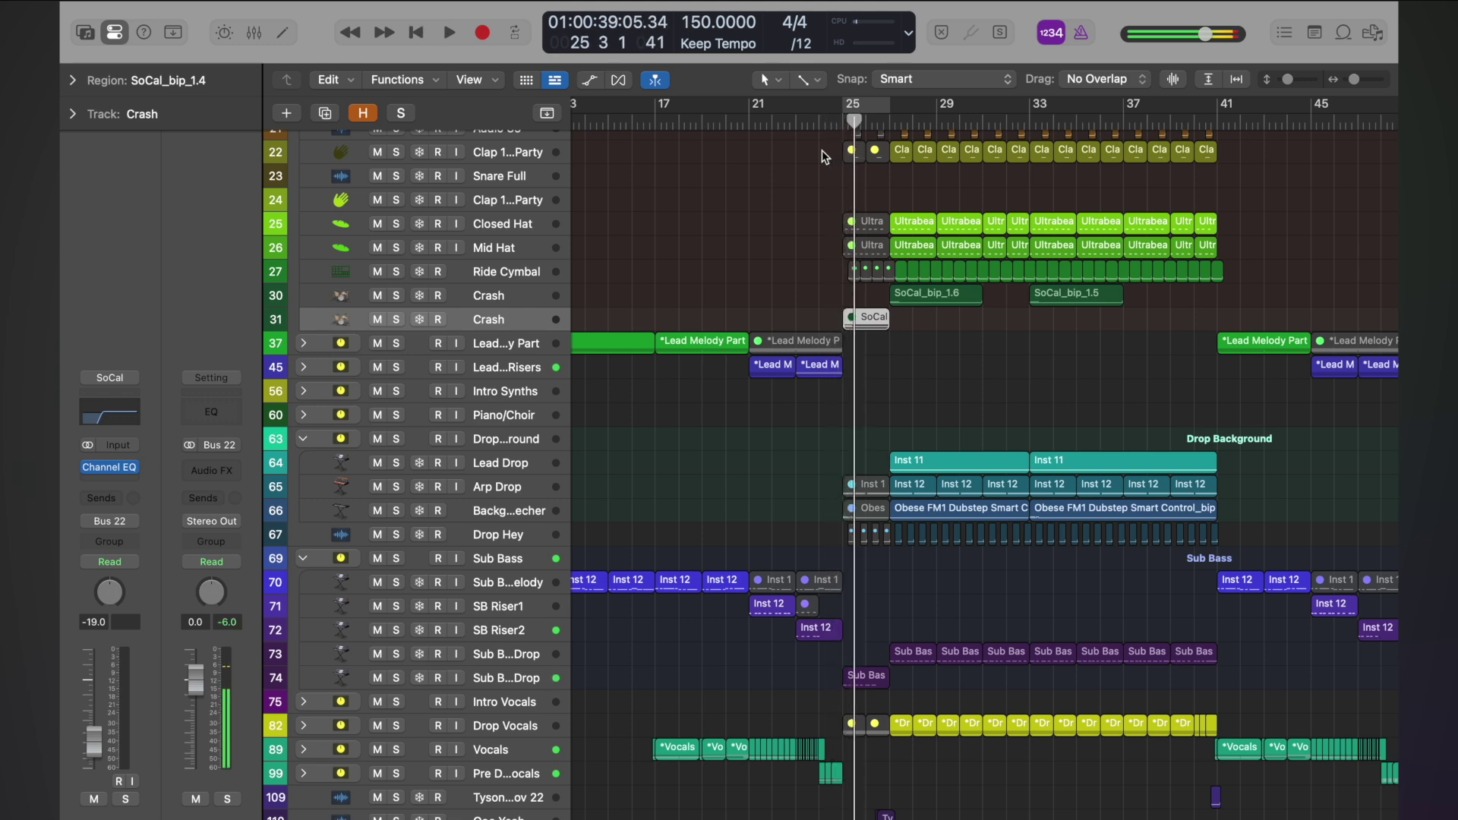
- Unmute the SoCal_bip_1.4 region and play the drop from bar 25 with the crash included
{"action": "key", "text": "super+Right"}
{"action": "key", "text": "super+Down"}
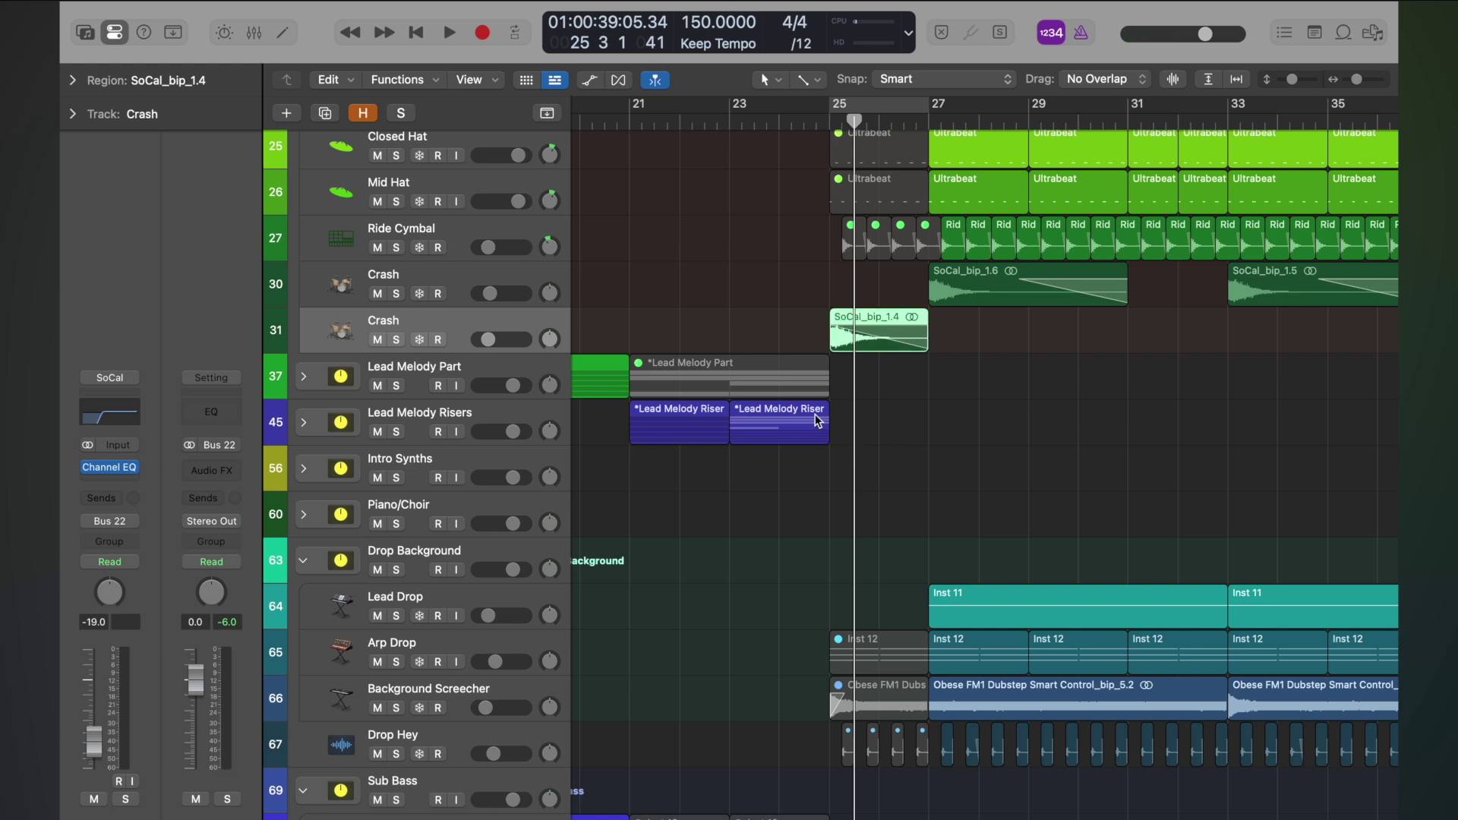
{"action": "left_click", "coordinate": [831, 120]}
{"action": "key", "text": "space"}
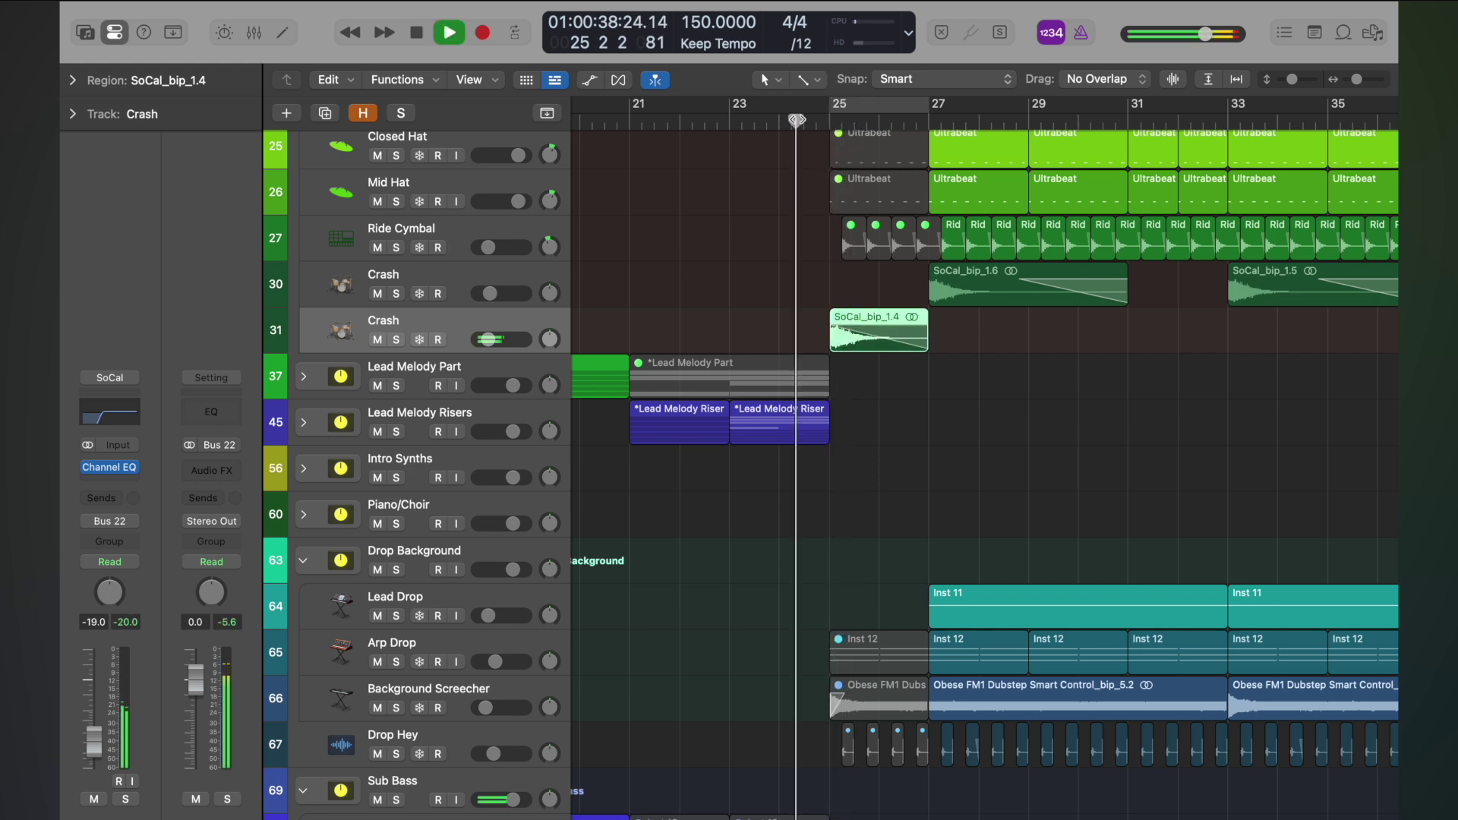
{"action": "key", "text": "super+Left"}
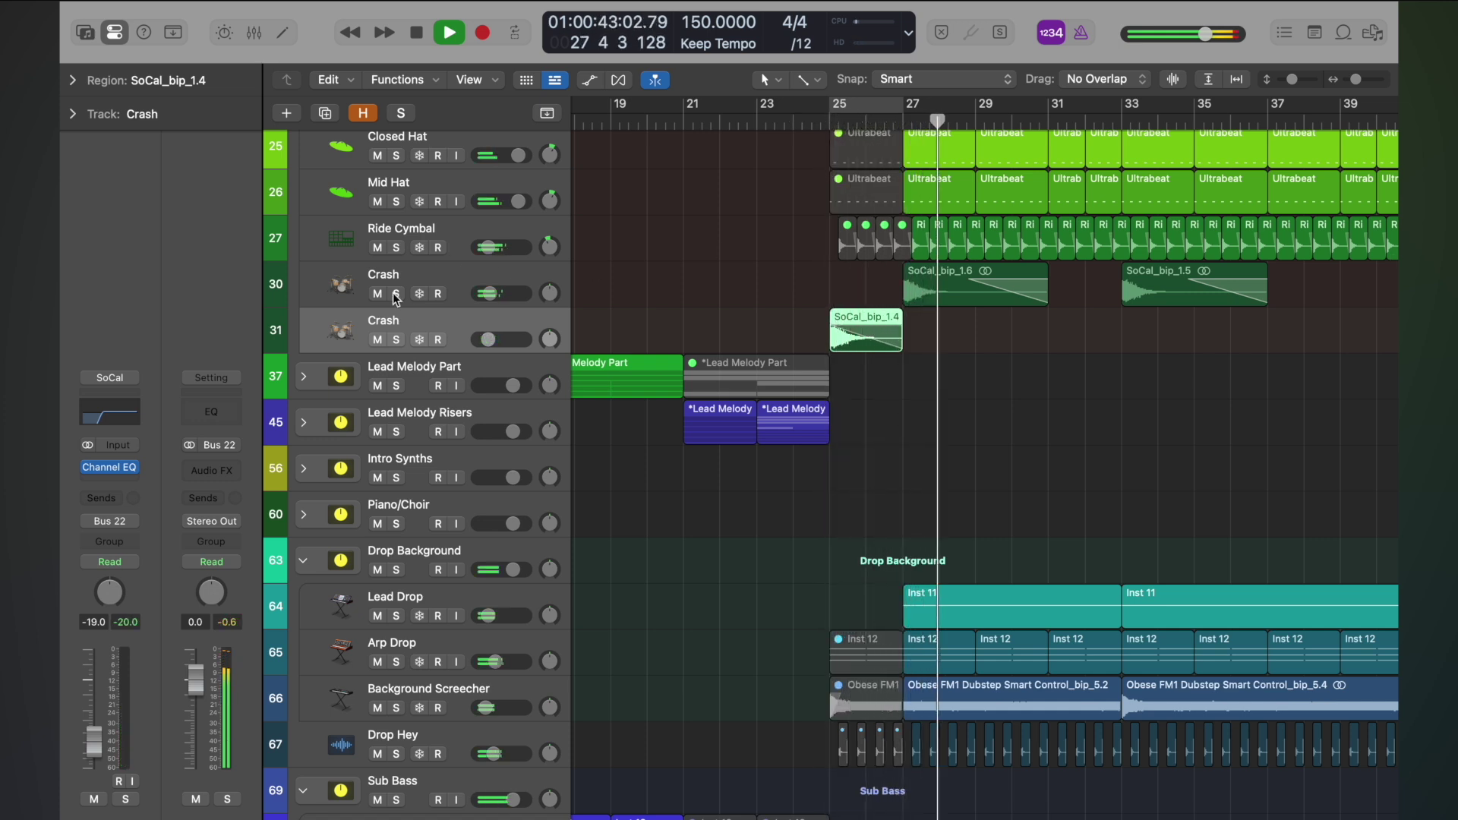
- Solo the original Crash track to hear it alone during playback, stop, and clear the solo
{"action": "left_click", "coordinate": [439, 275]}
{"action": "key", "text": "s"}
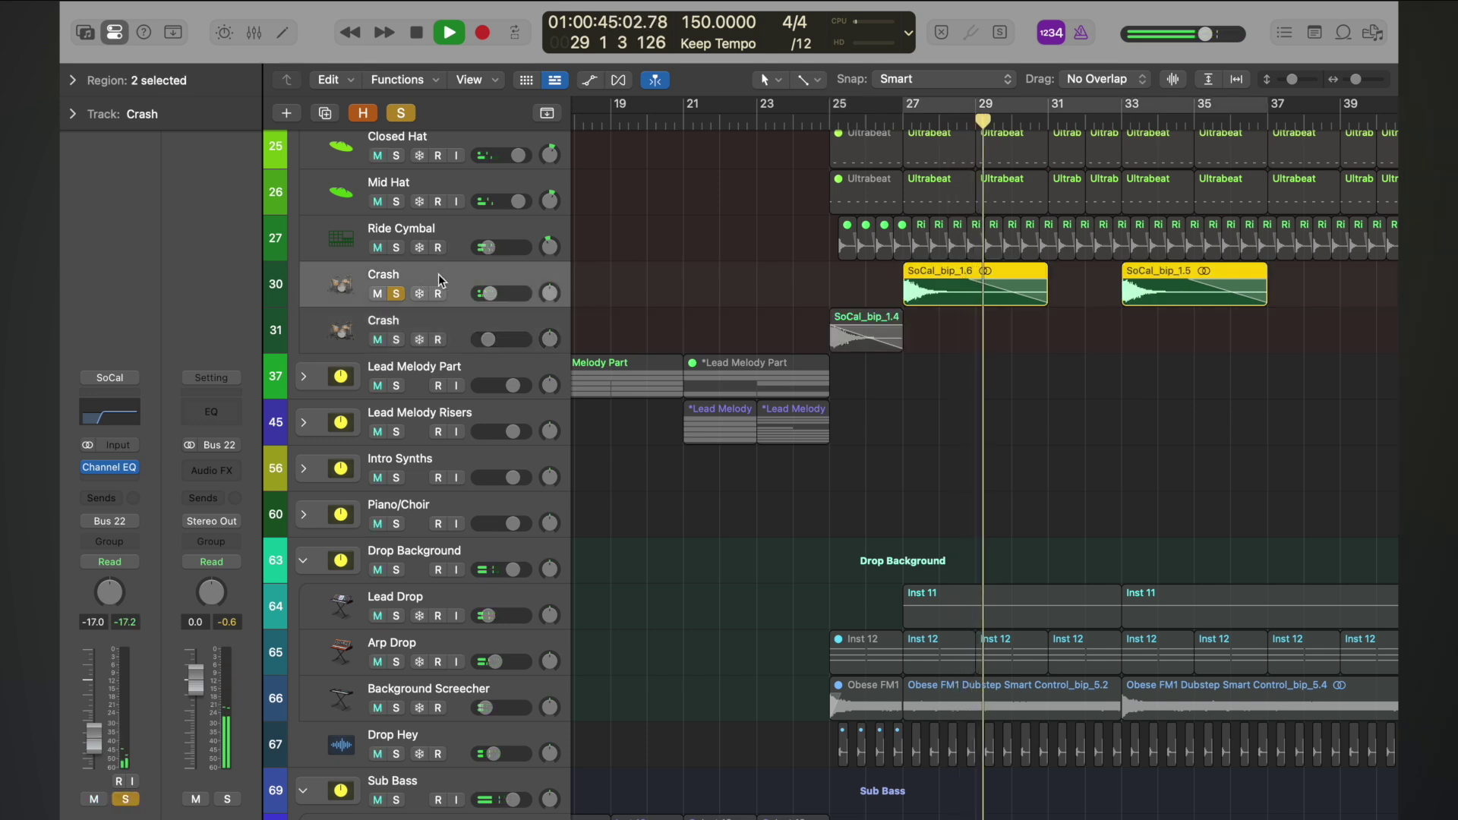
{"action": "key", "text": "space"}
{"action": "left_click", "coordinate": [396, 294]}
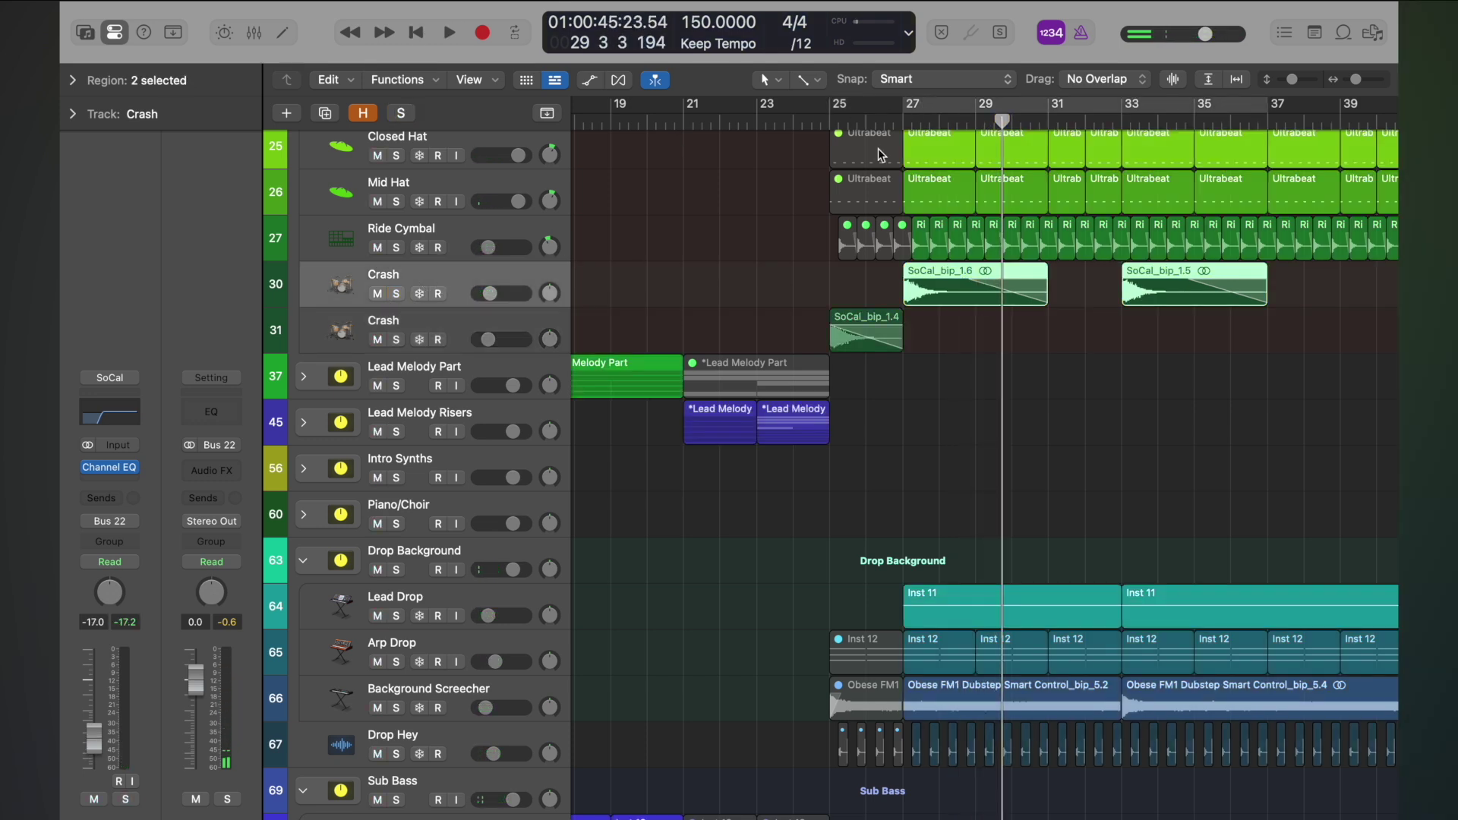
- Replay the start of bar 27 several times to hear the SoCal_bip_1.6 crash in the full mix
{"action": "double_click", "coordinate": [896, 118]}
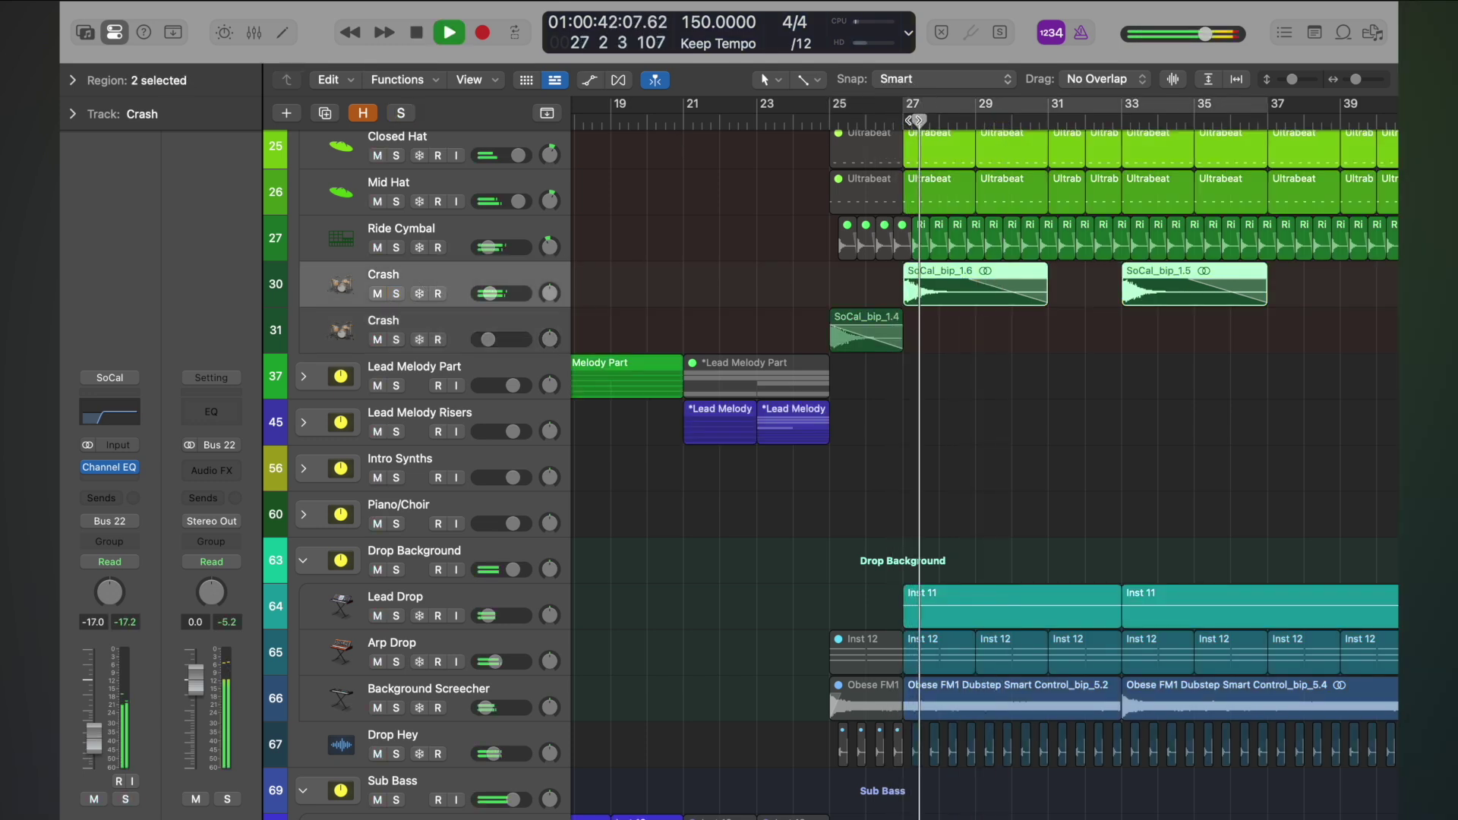
{"action": "left_click", "coordinate": [902, 117]}
{"action": "left_click", "coordinate": [900, 118]}
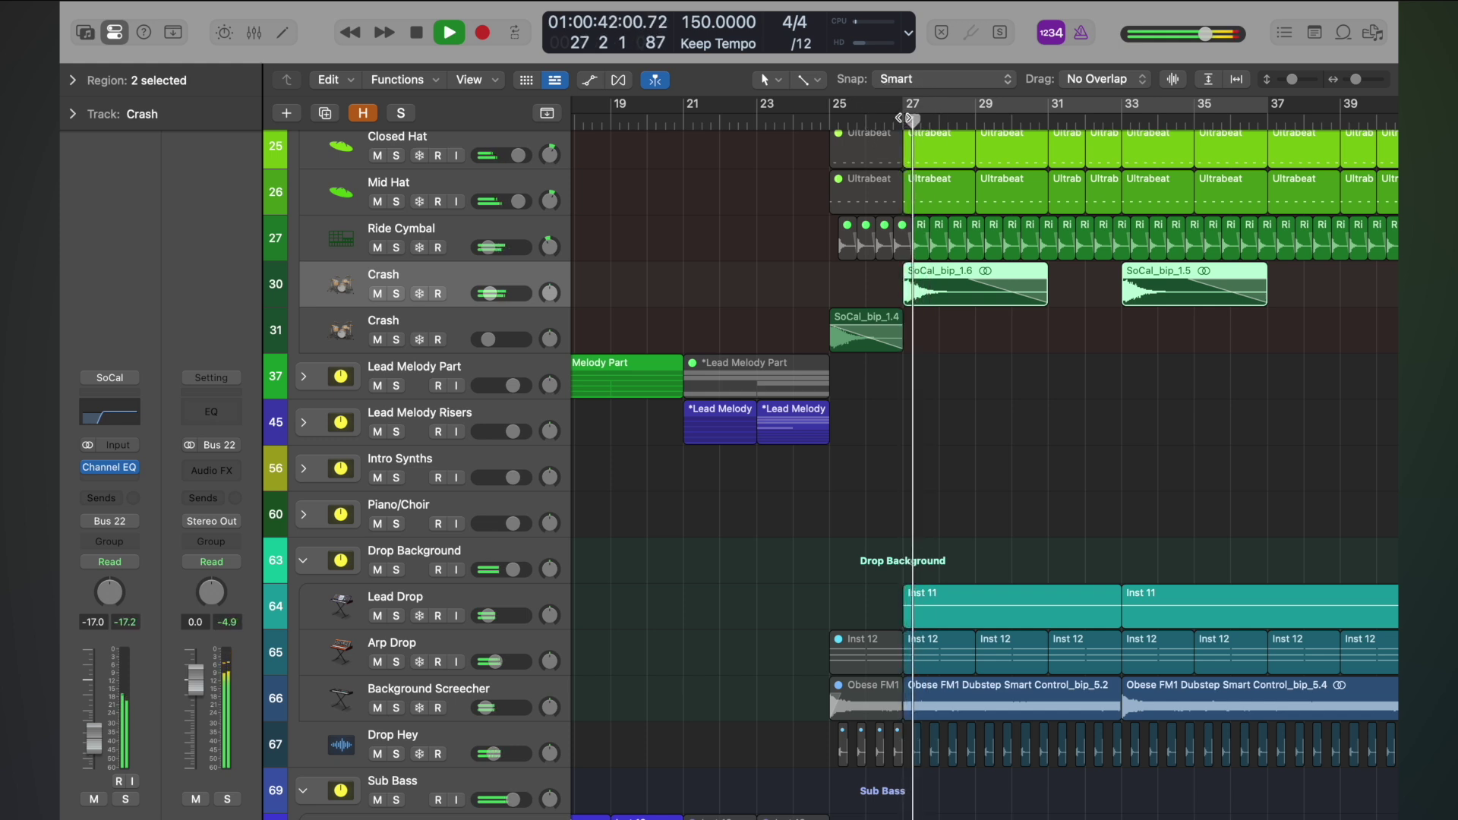
- Play the drop from bar 25 through to bar 33 to hear both crashes in the full mix
{"action": "left_click", "coordinate": [827, 120]}
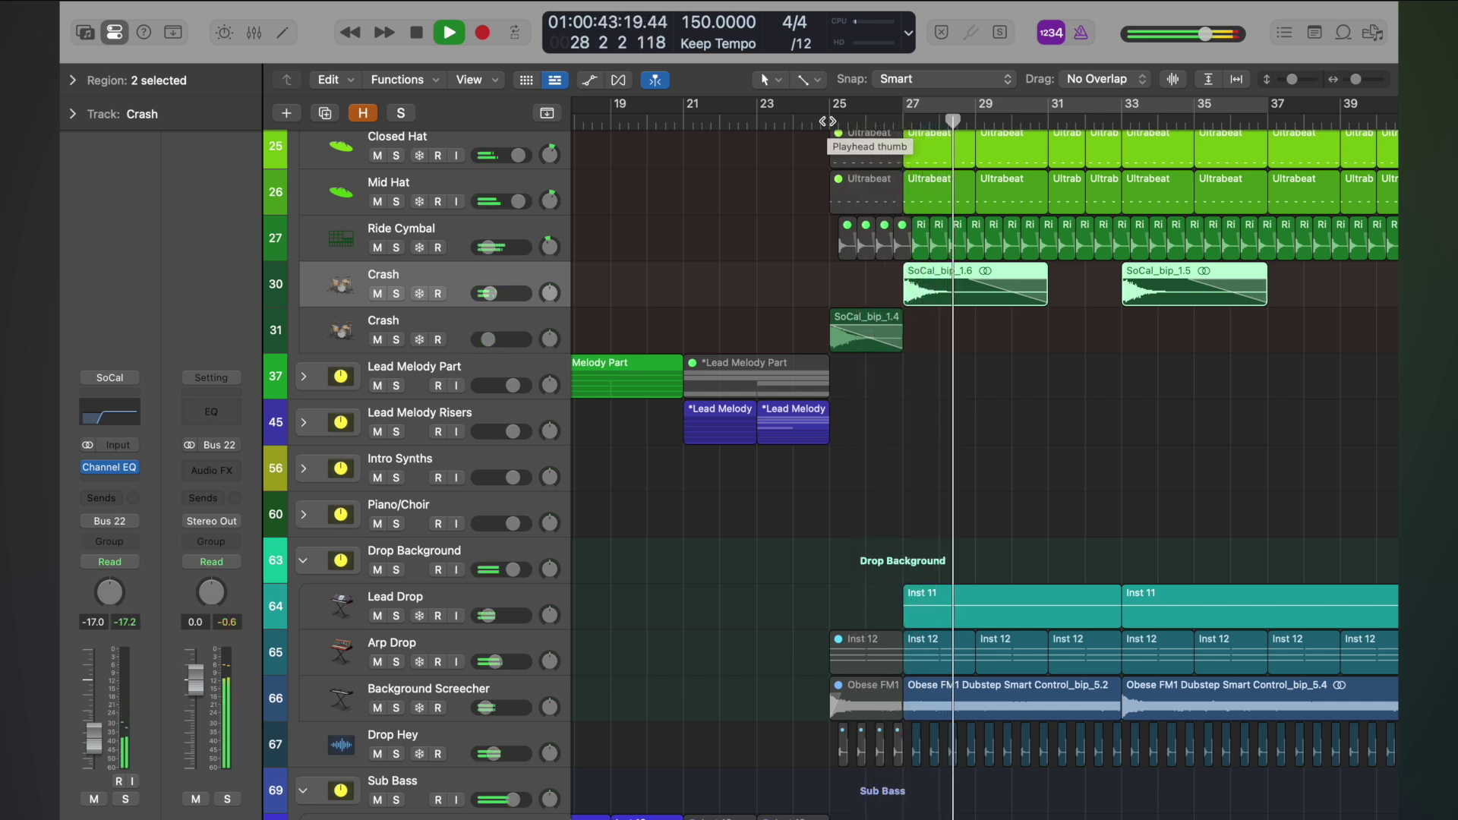
{"action": "key", "text": "super+Up"}
{"action": "key", "text": "super+Up"}
{"action": "key", "text": "super+Up"}
{"action": "key", "text": "super+Up"}
{"action": "key", "text": "super+Up"}
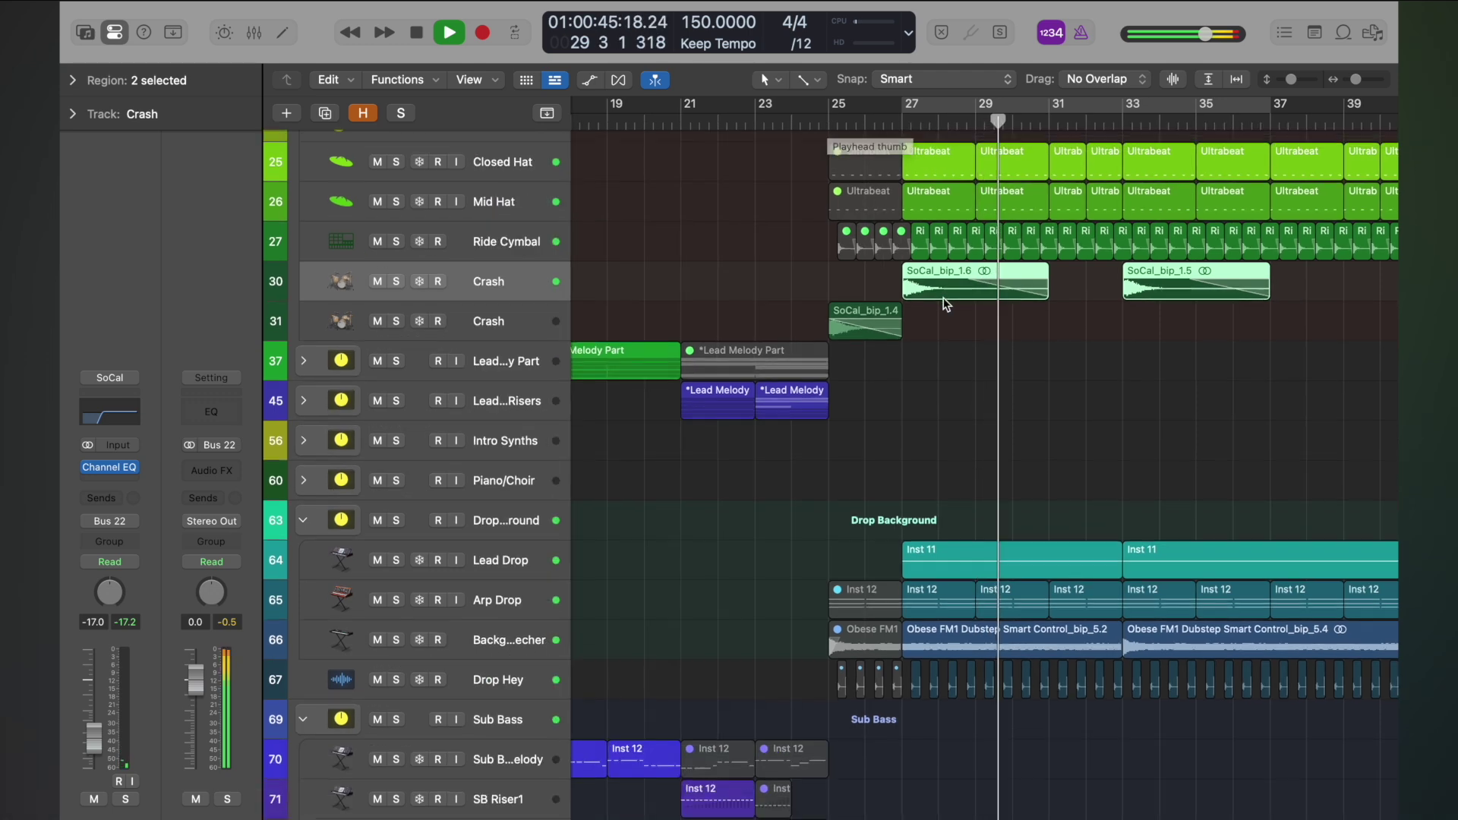
{"action": "key", "text": "super+Left"}
{"action": "key", "text": "super+Left"}
{"action": "key", "text": "super+Left"}
{"action": "key", "text": "super+Left"}
{"action": "key", "text": "super+Up"}
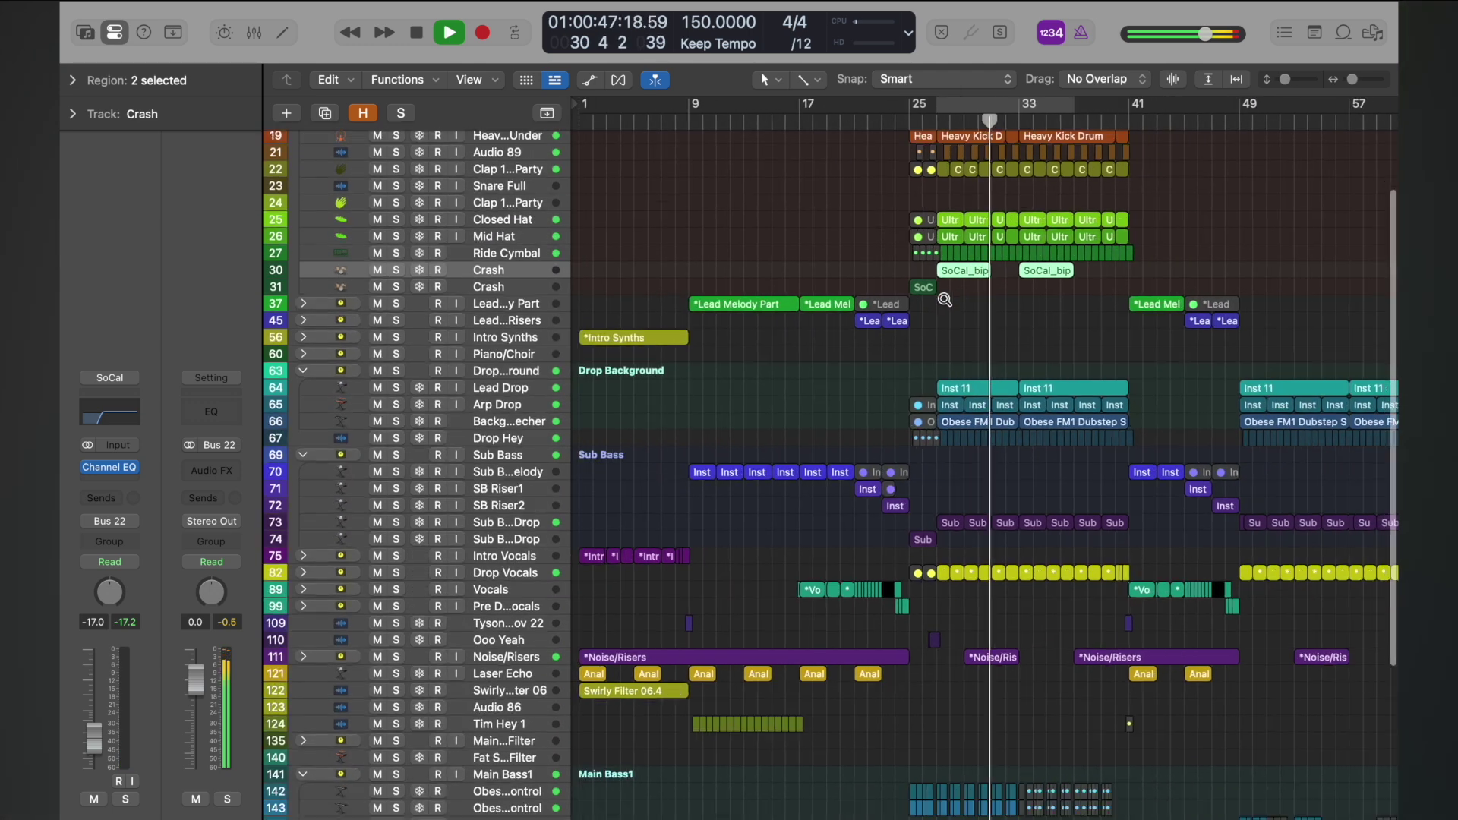
{"action": "key", "text": "super+Right"}
{"action": "key", "text": "super+Right"}
{"action": "scroll", "coordinate": [943, 298], "scroll_direction": "right", "scroll_amount": 4}
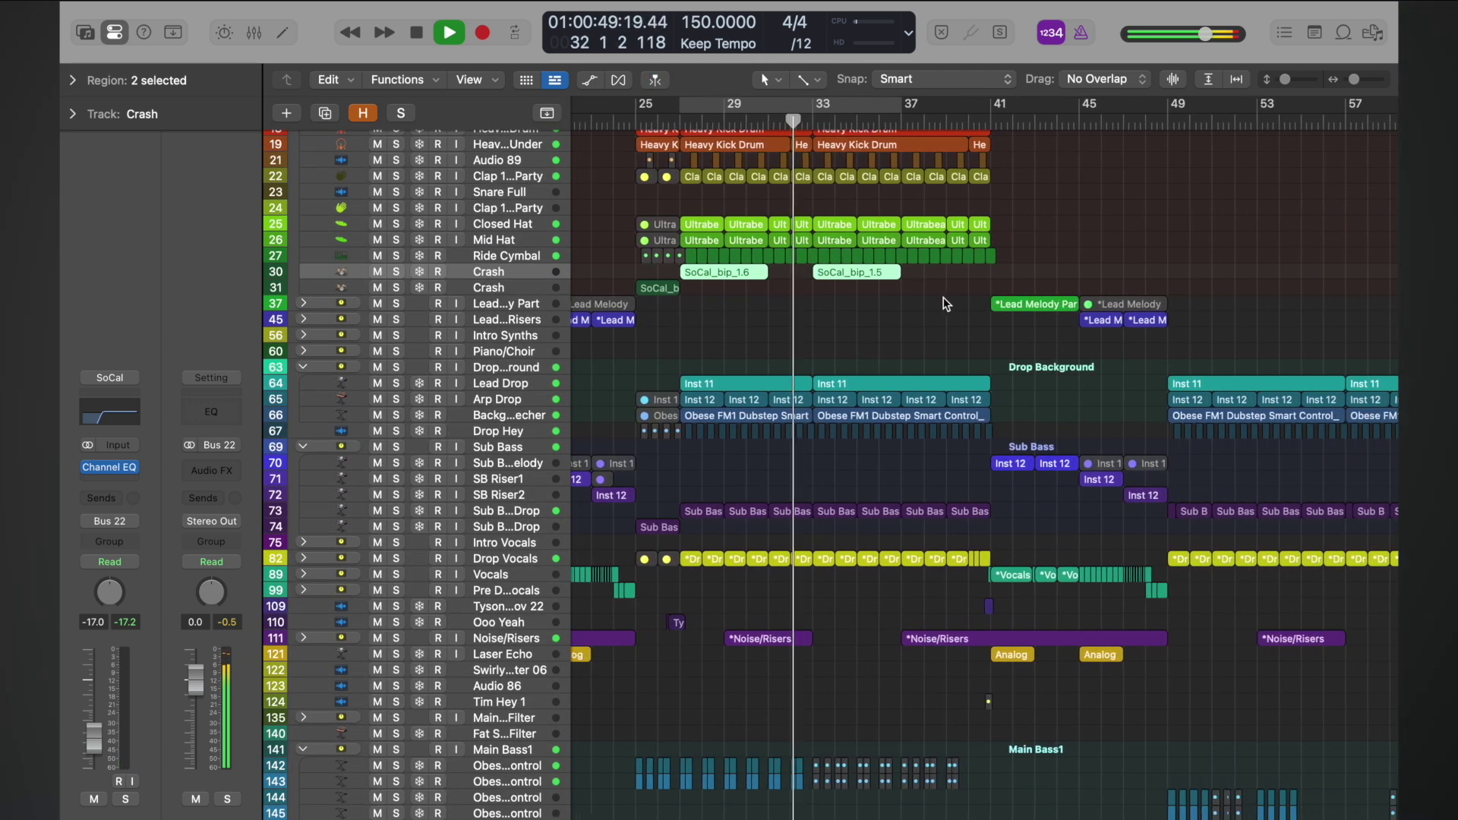
{"action": "scroll", "coordinate": [943, 298], "scroll_direction": "up", "scroll_amount": 1}
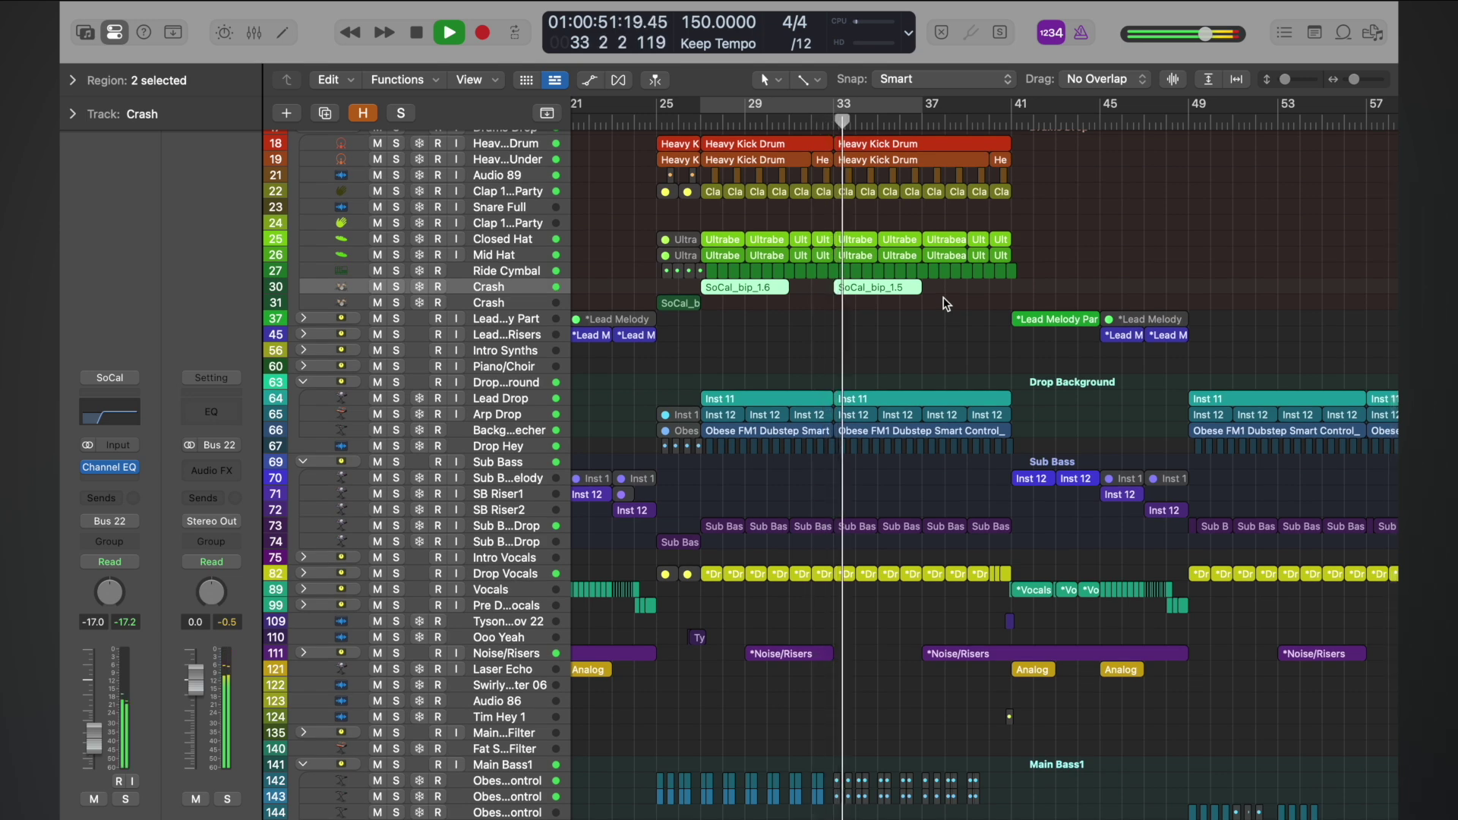
- Replay the passage leading into bar 33 to hear the SoCal_bip_1.5 crash, and stop playback
{"action": "left_click", "coordinate": [812, 118]}
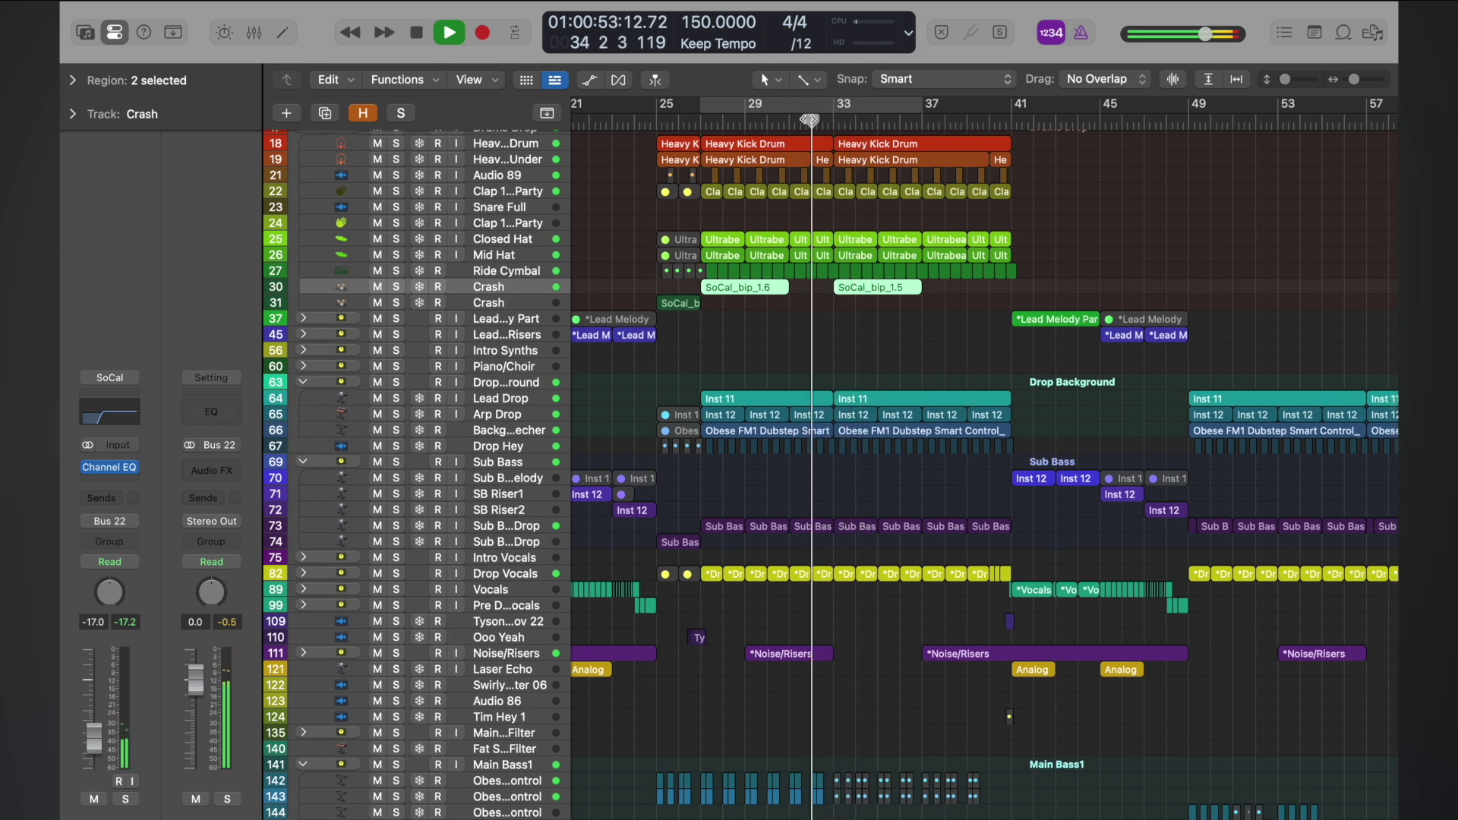
{"action": "key", "text": "z"}
{"action": "key", "text": "space"}
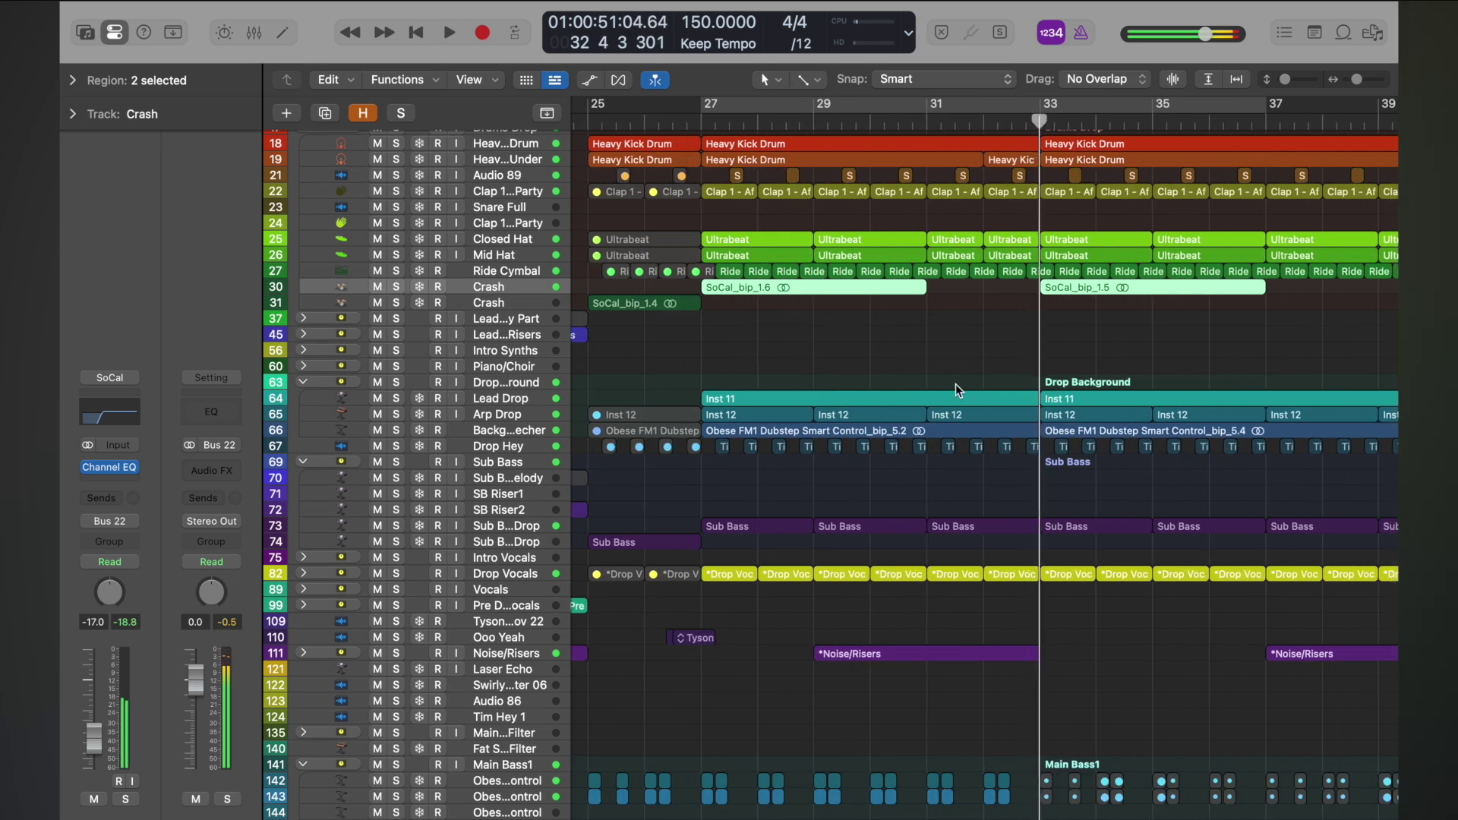
{"action": "key", "text": "z"}
{"action": "key", "text": "z"}
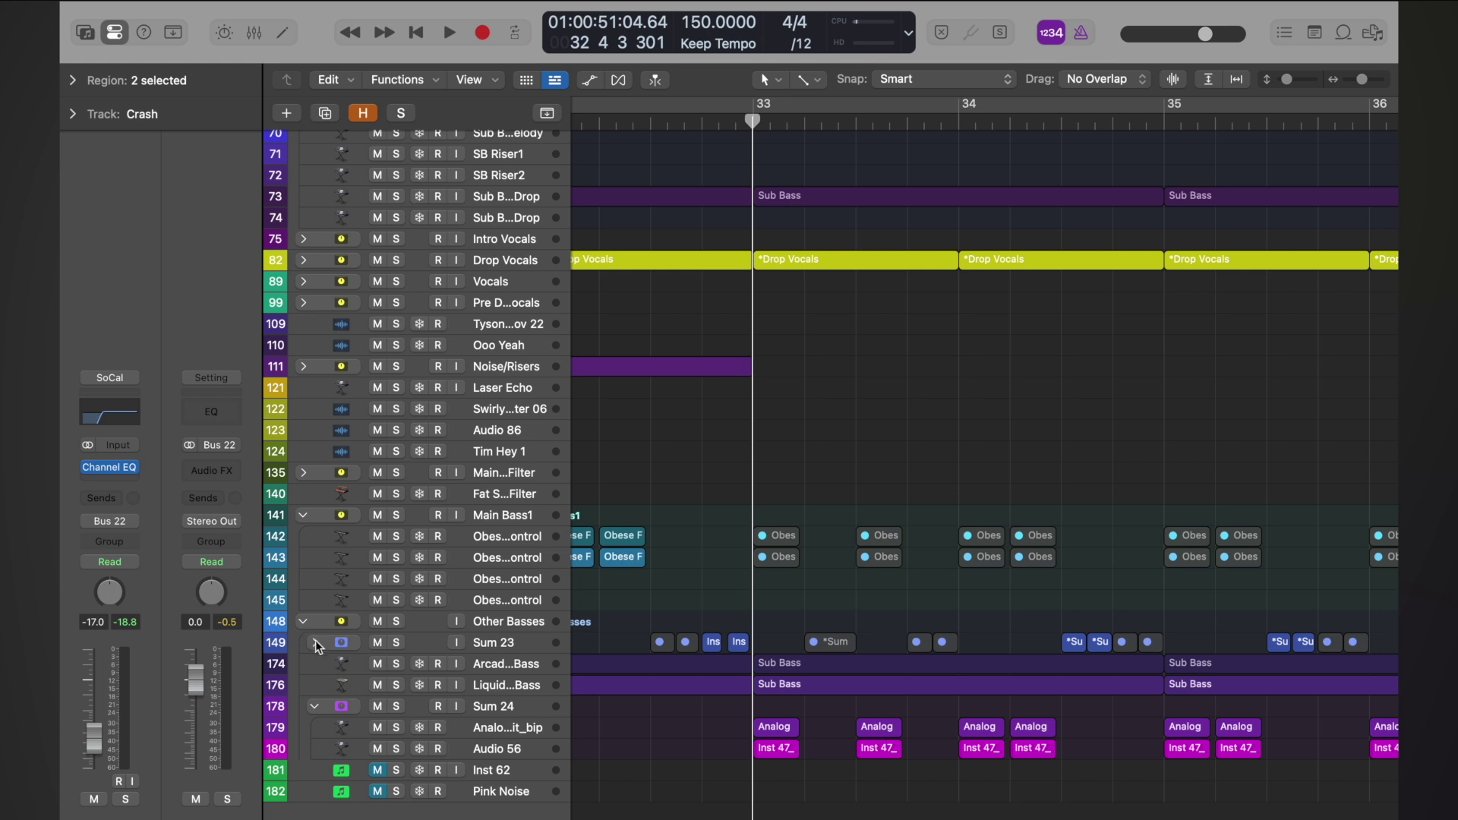
- Replay the second half of bar 32 to hear the bass fill before bar 33, and stop
{"action": "left_click", "coordinate": [641, 118]}
{"action": "key", "text": "space"}
{"action": "left_click", "coordinate": [642, 118]}
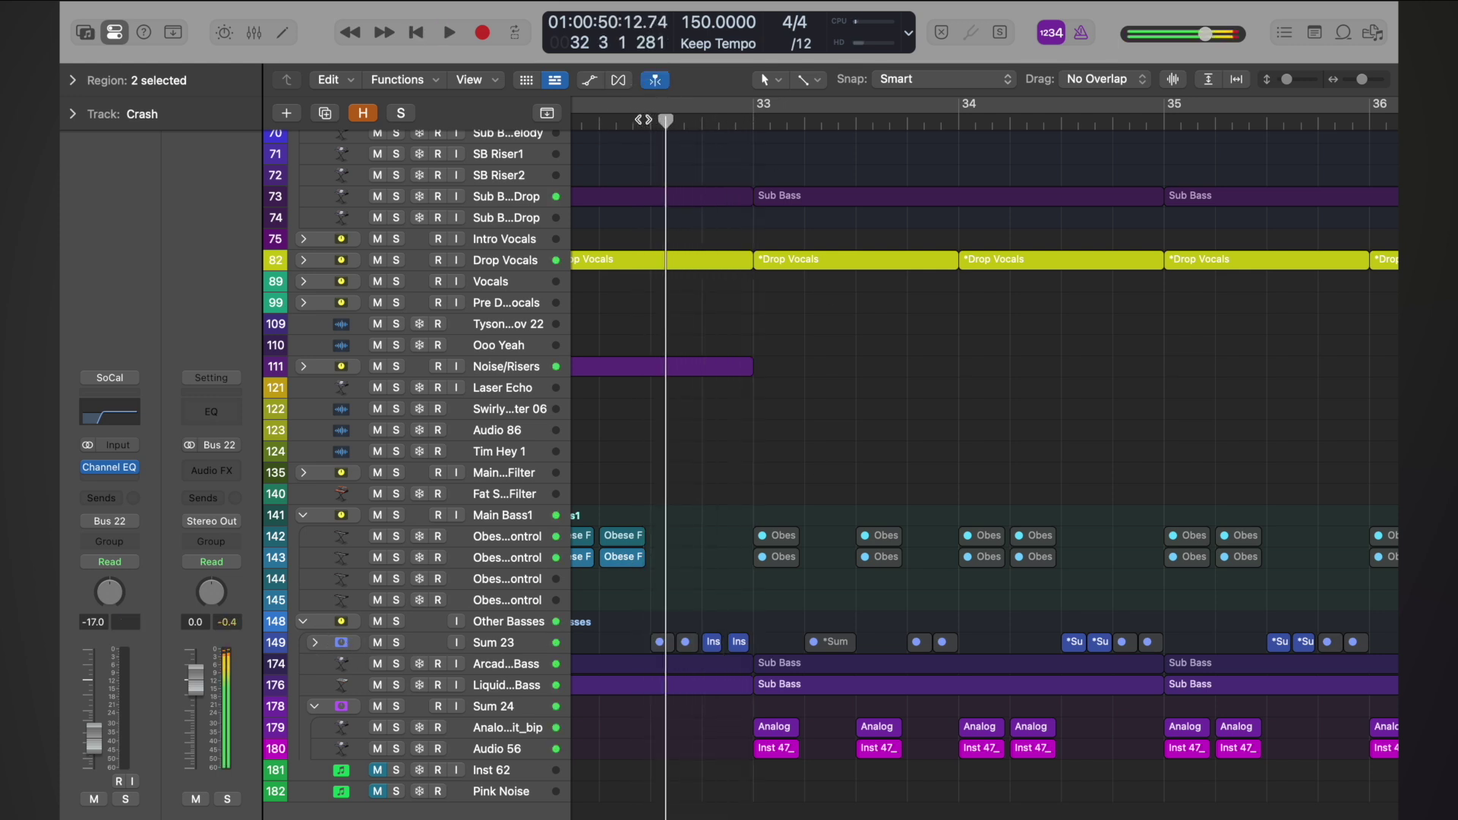
{"action": "scroll", "coordinate": [795, 458], "scroll_direction": "left", "scroll_amount": 4}
{"action": "scroll", "coordinate": [795, 458], "scroll_direction": "down", "scroll_amount": 2}
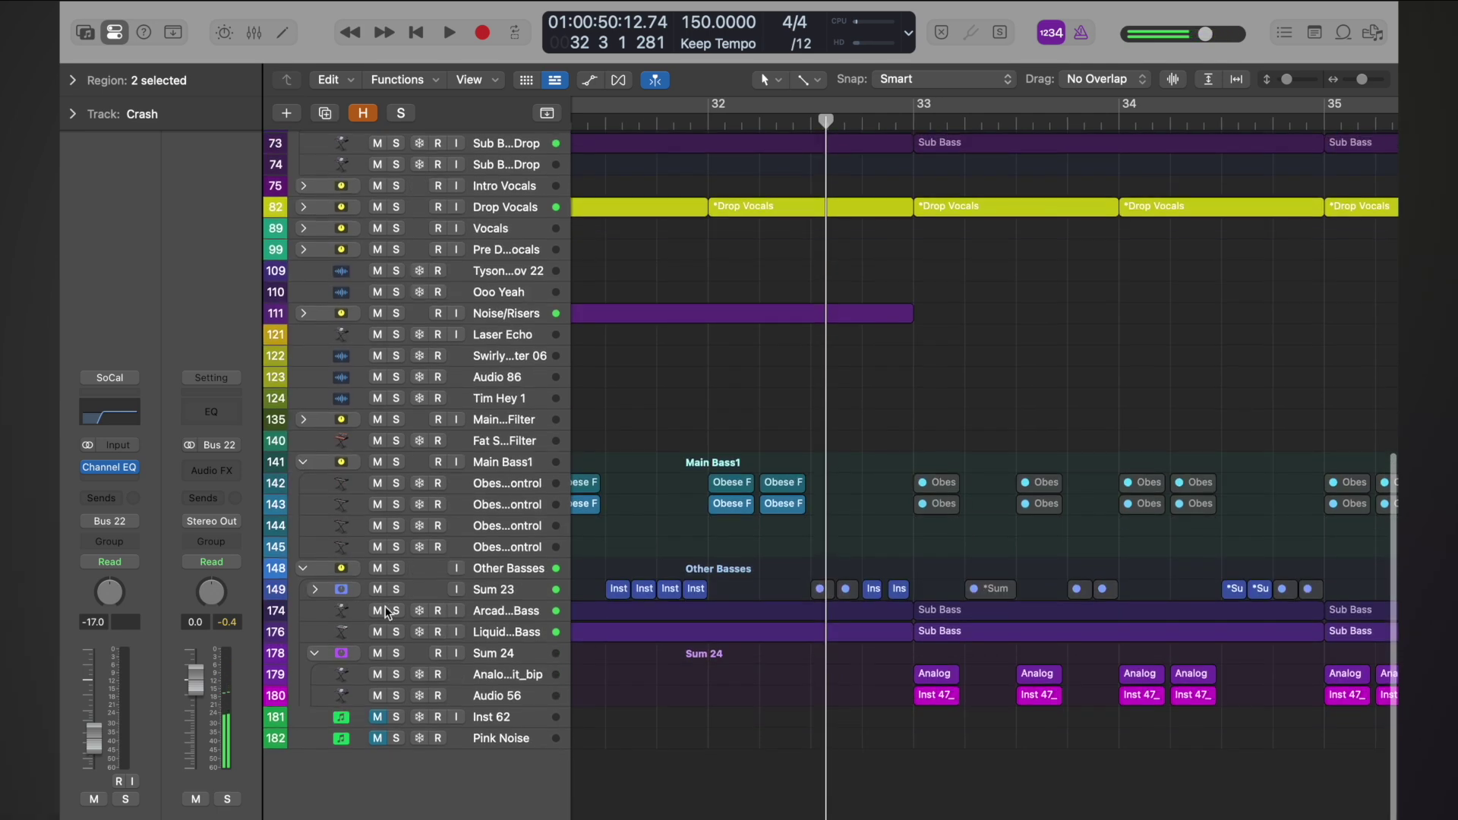
{"action": "key", "text": "super+Left"}
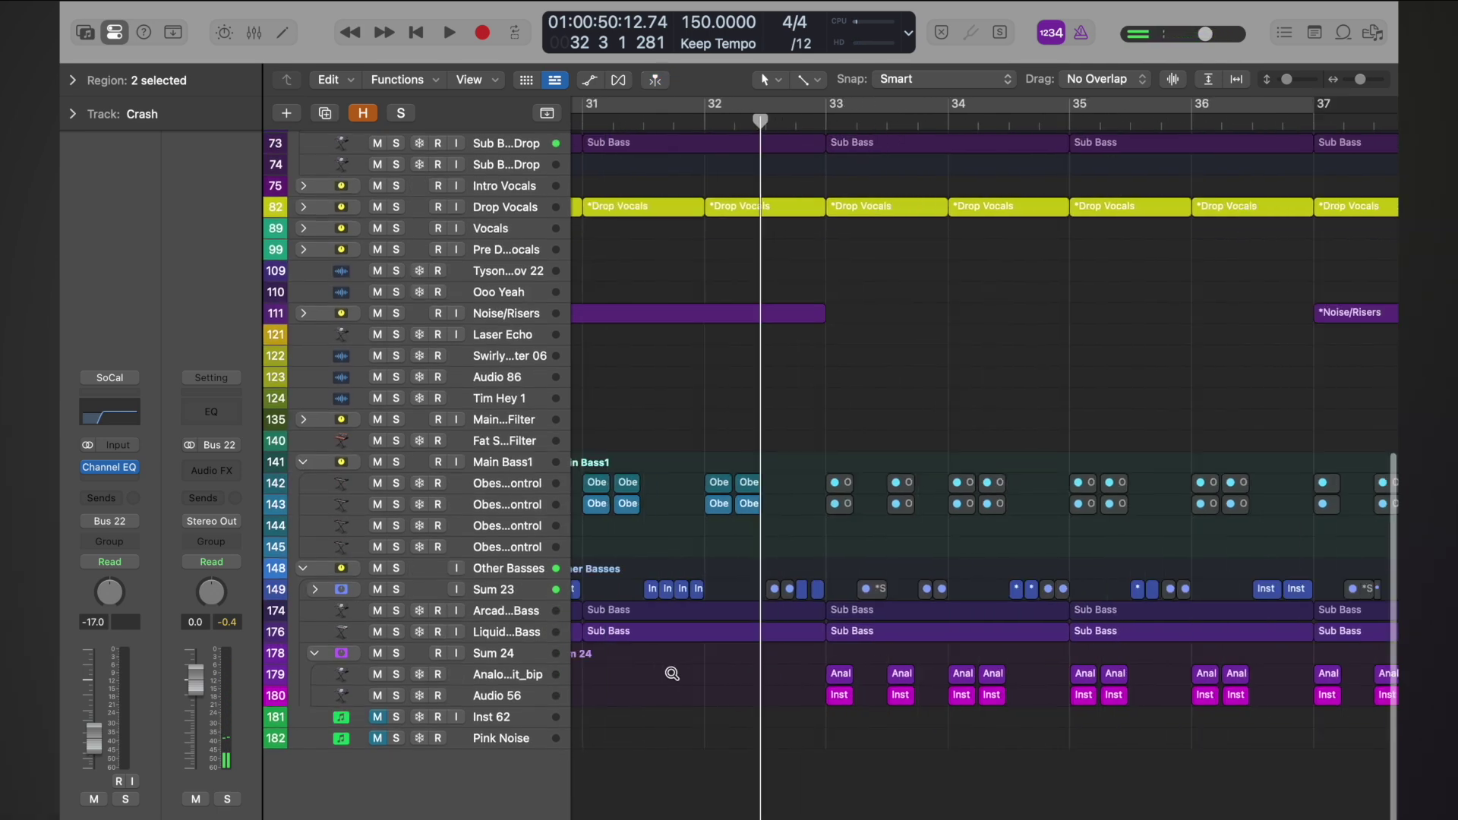
- Look through the drum, sub bass and bass tracks for the parts playing around bar 32
{"action": "scroll", "coordinate": [672, 678], "scroll_direction": "up", "scroll_amount": 8}
{"action": "scroll", "coordinate": [672, 678], "scroll_direction": "up", "scroll_amount": 5}
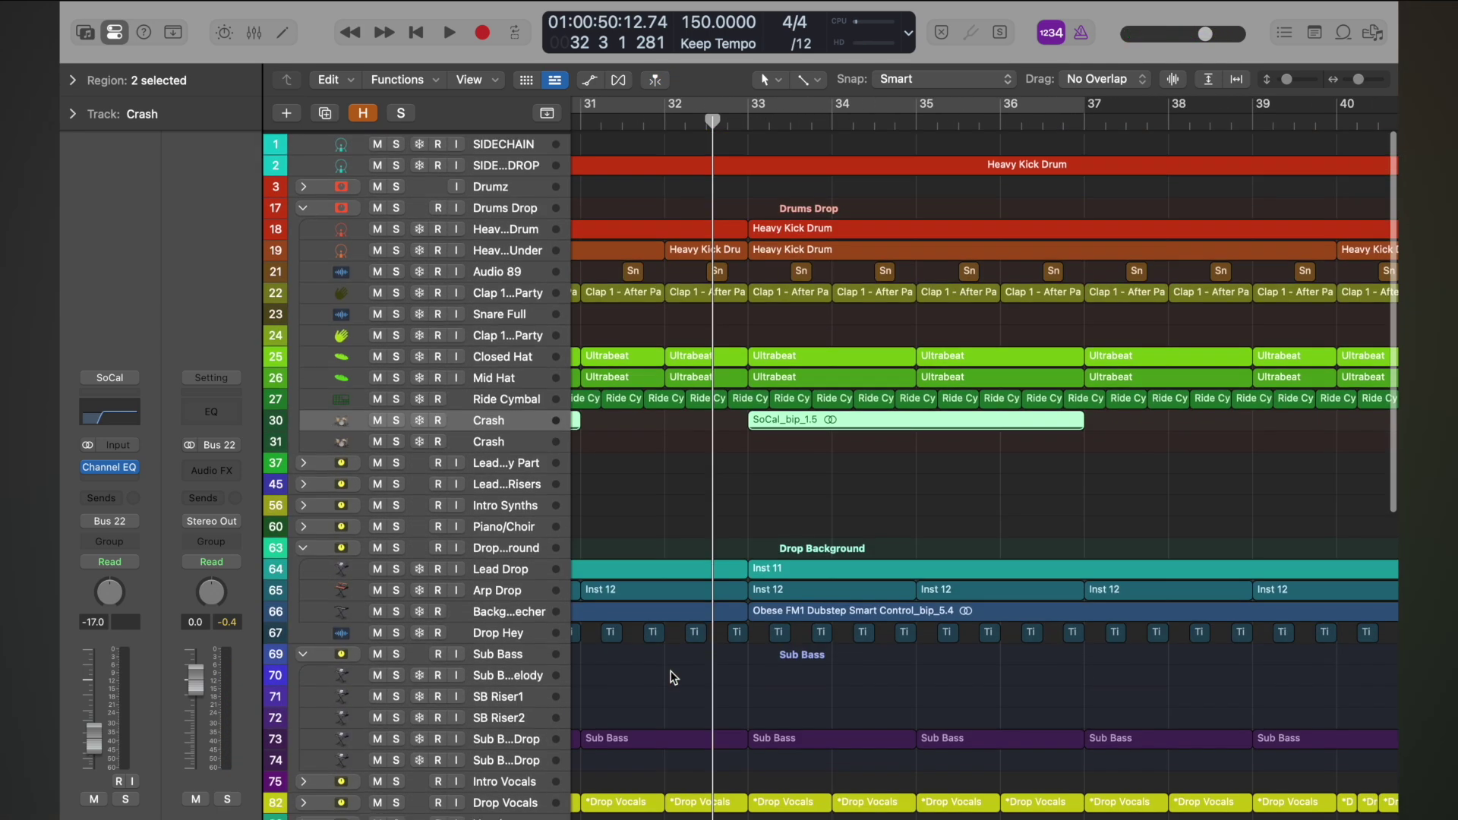
{"action": "left_click", "coordinate": [304, 203]}
{"action": "scroll", "coordinate": [635, 328], "scroll_direction": "down", "scroll_amount": 15}
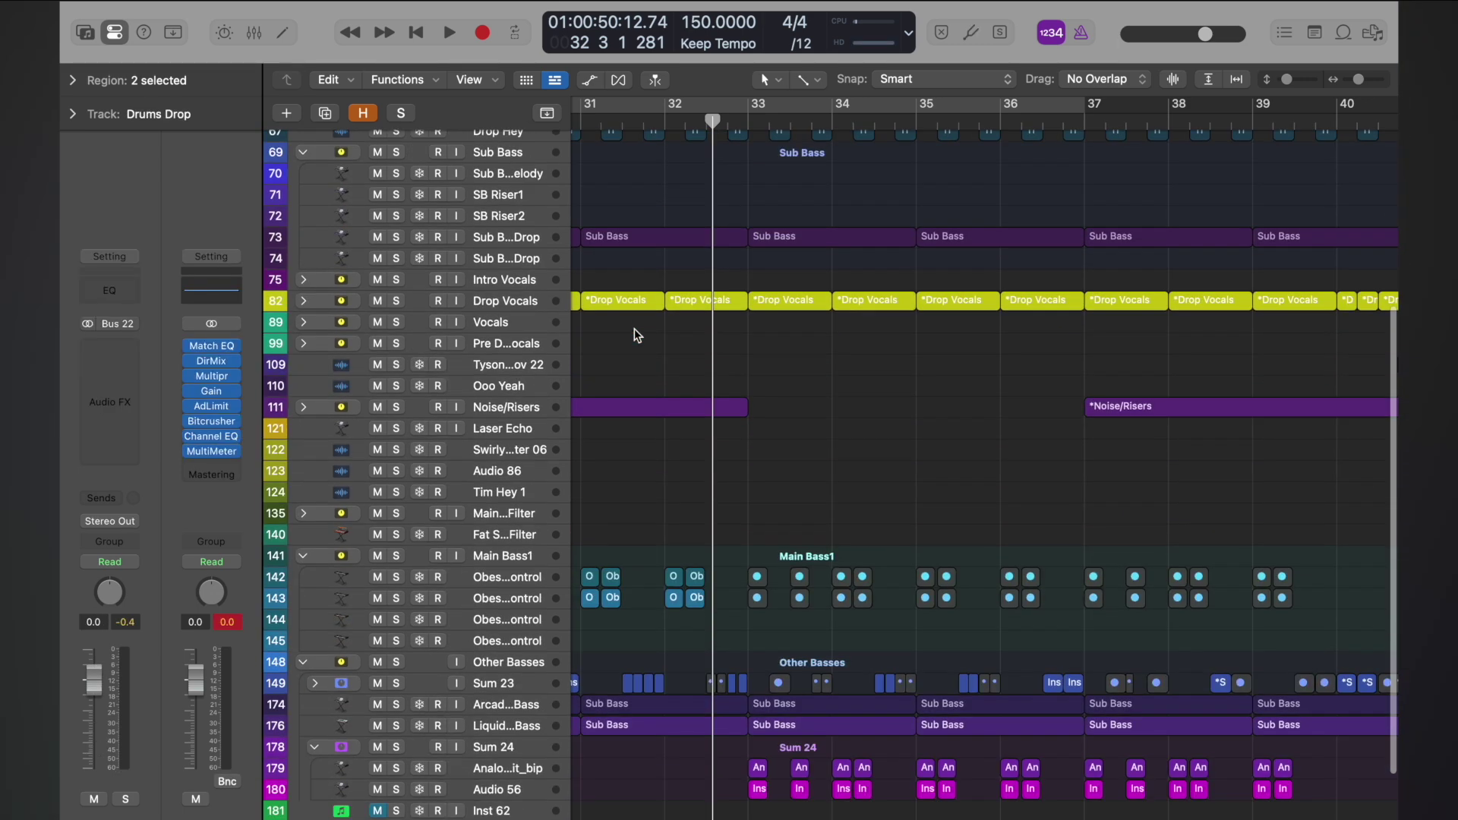
{"action": "key", "text": "super+Right"}
{"action": "key", "text": "super+Right"}
{"action": "scroll", "coordinate": [634, 328], "scroll_direction": "down", "scroll_amount": 6}
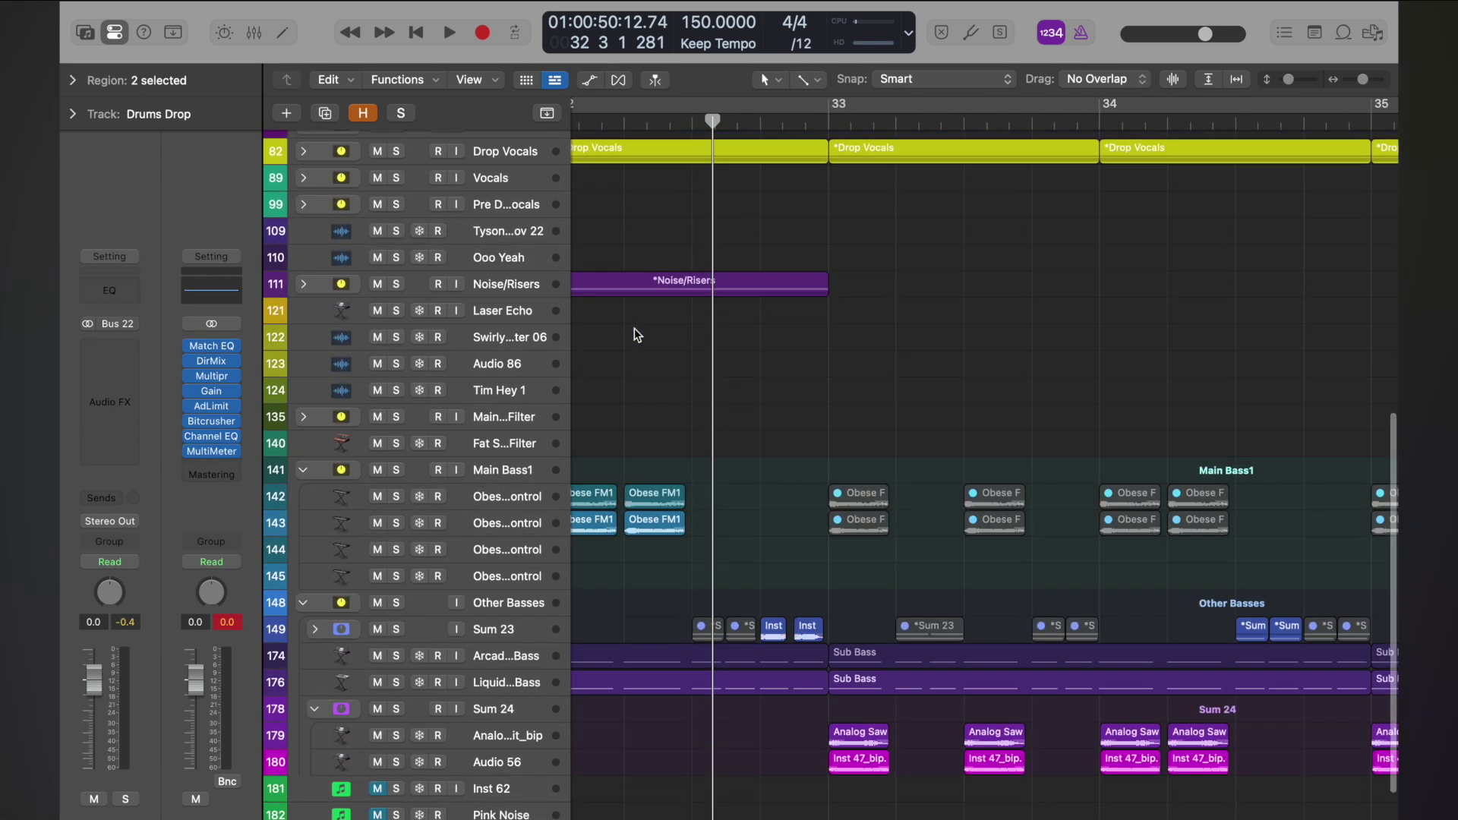
{"action": "key", "text": "super+Down"}
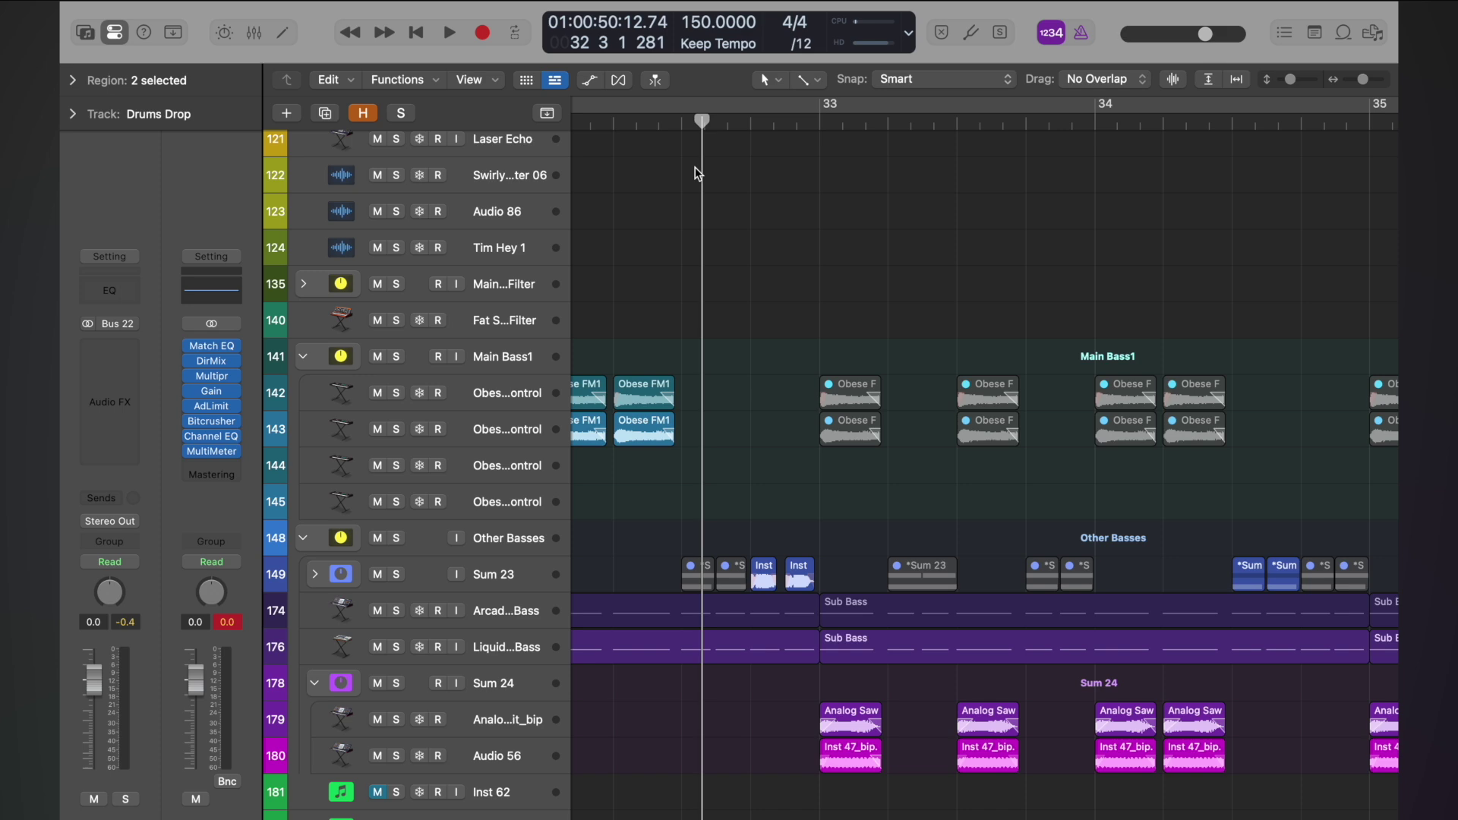
- Play the bass fill on beat 3 of bar 32 again, stop, and check the Main Filter stack
{"action": "left_click", "coordinate": [679, 122]}
{"action": "key", "text": "space"}
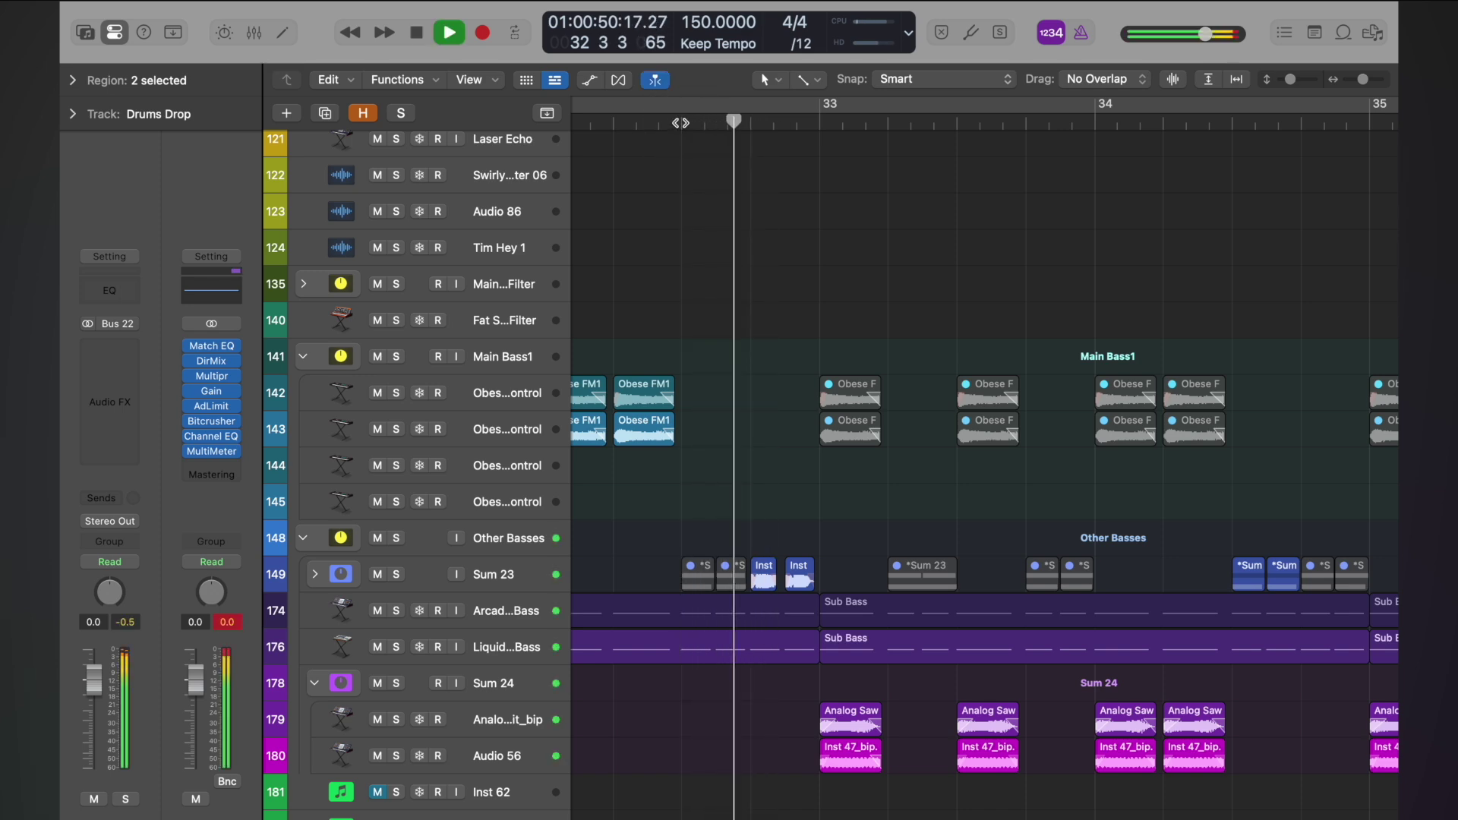
{"action": "key", "text": "space"}
{"action": "left_click", "coordinate": [304, 284]}
{"action": "left_click", "coordinate": [304, 284]}
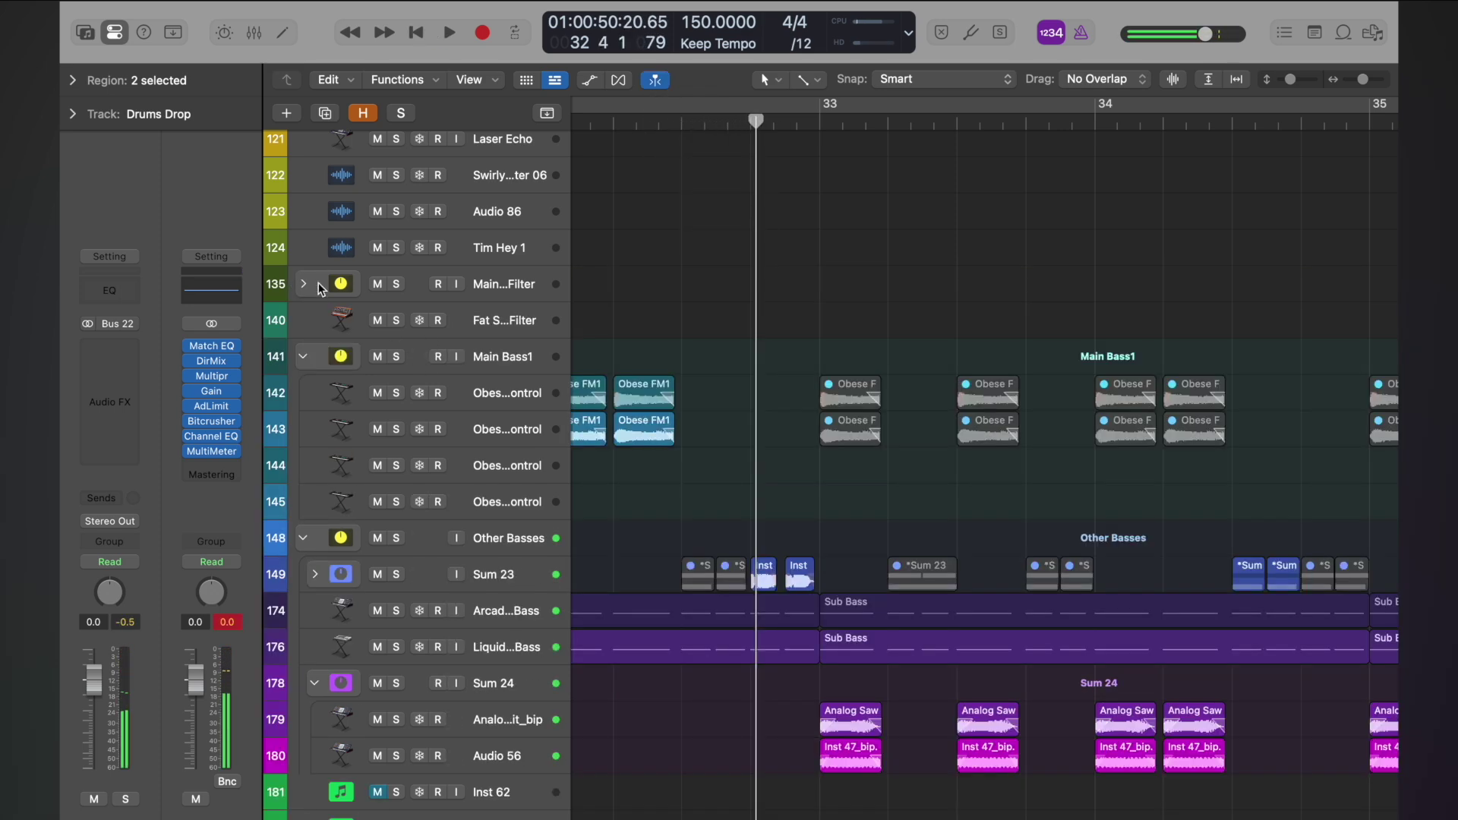
- Examine the Drop Background, Sub Bass, Main Bass1 and Other Basses tracks between bars 32 and 34
{"action": "key", "text": "super+Left"}
{"action": "key", "text": "super+Down"}
{"action": "scroll", "coordinate": [639, 388], "scroll_direction": "down", "scroll_amount": 4}
{"action": "scroll", "coordinate": [641, 390], "scroll_direction": "up", "scroll_amount": 15}
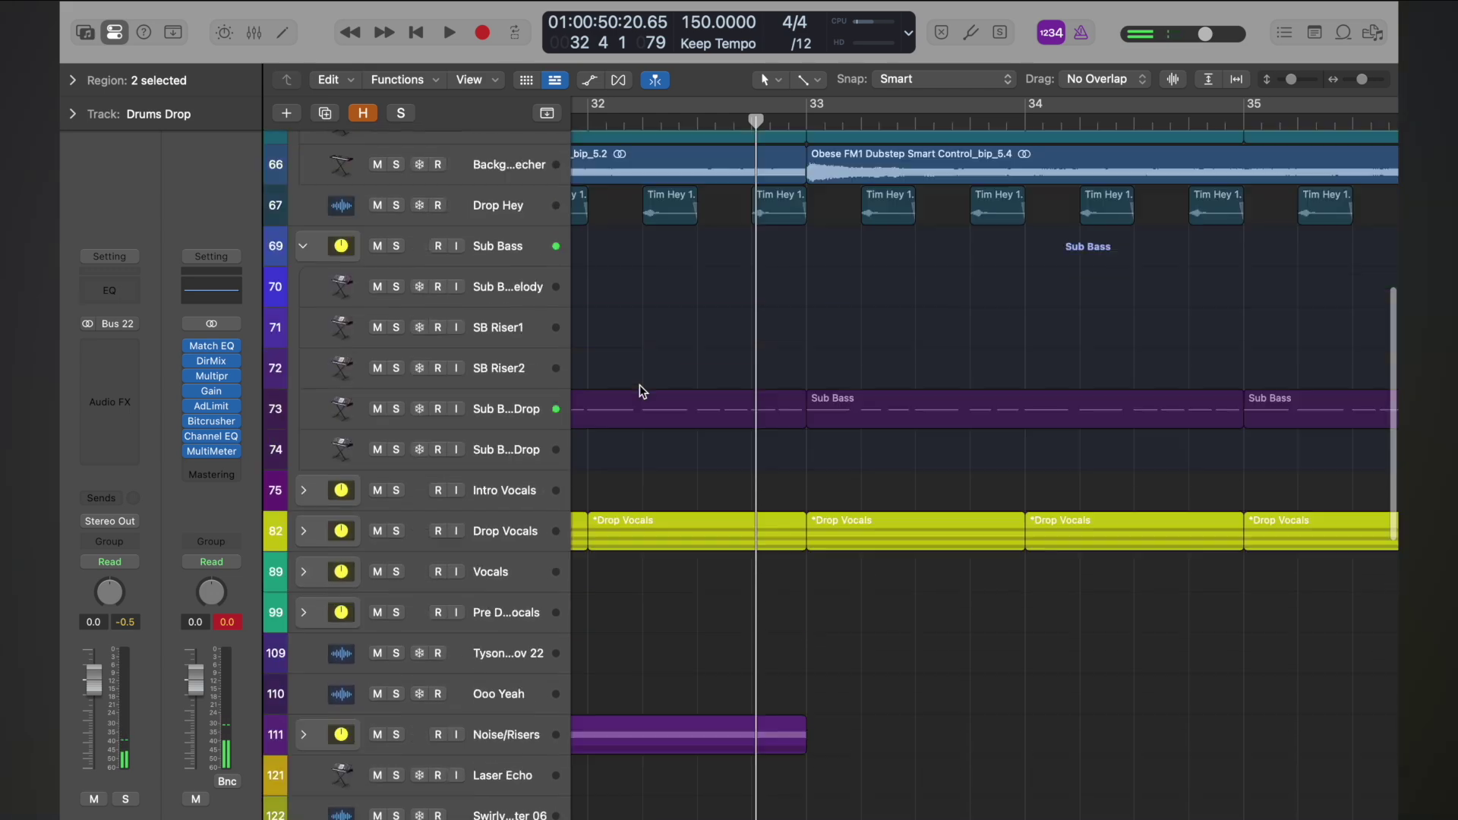
{"action": "scroll", "coordinate": [603, 524], "scroll_direction": "up", "scroll_amount": 5}
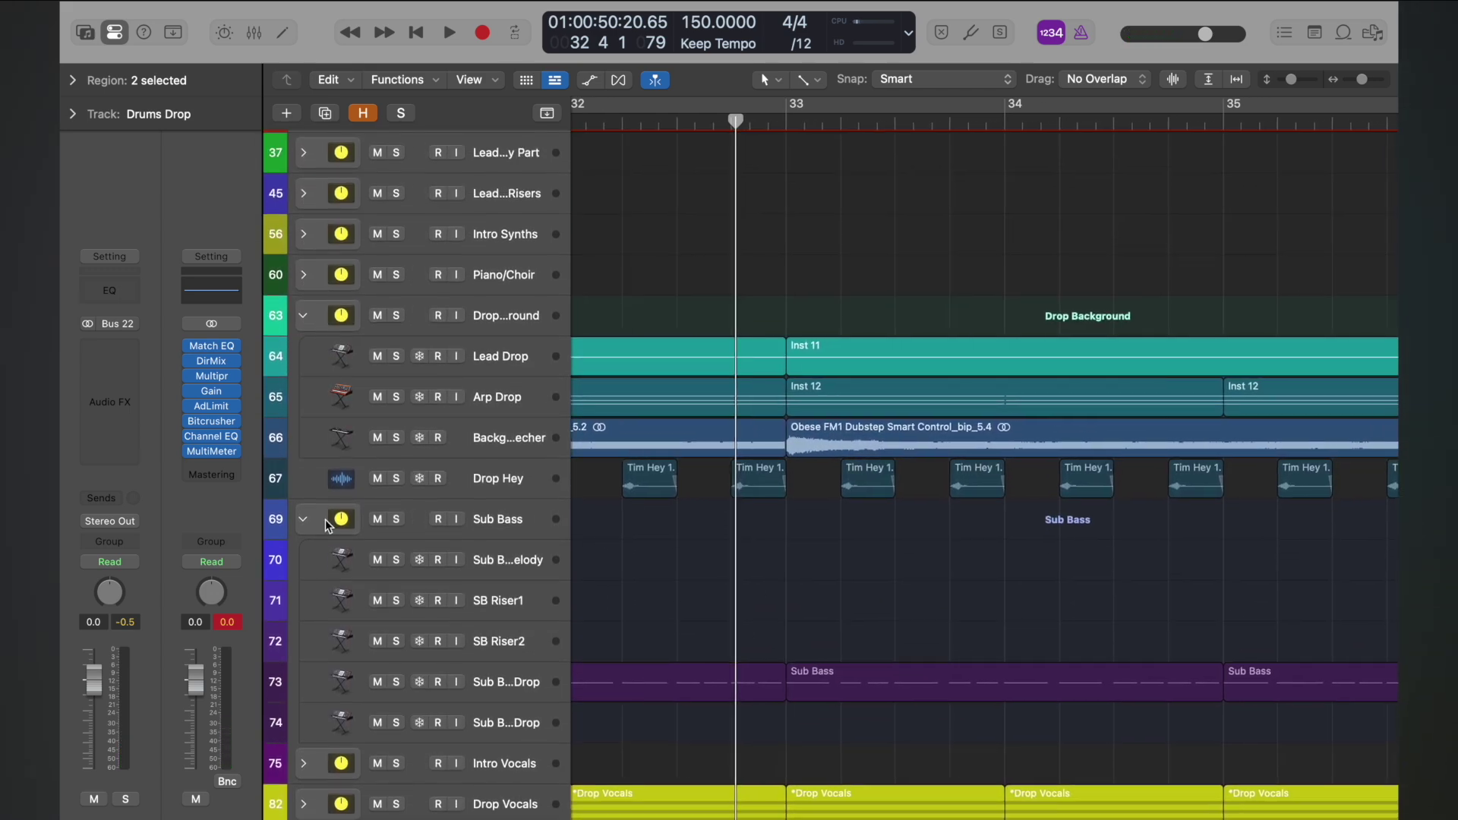
{"action": "scroll", "coordinate": [664, 551], "scroll_direction": "down", "scroll_amount": 10}
{"action": "scroll", "coordinate": [664, 557], "scroll_direction": "down", "scroll_amount": 8}
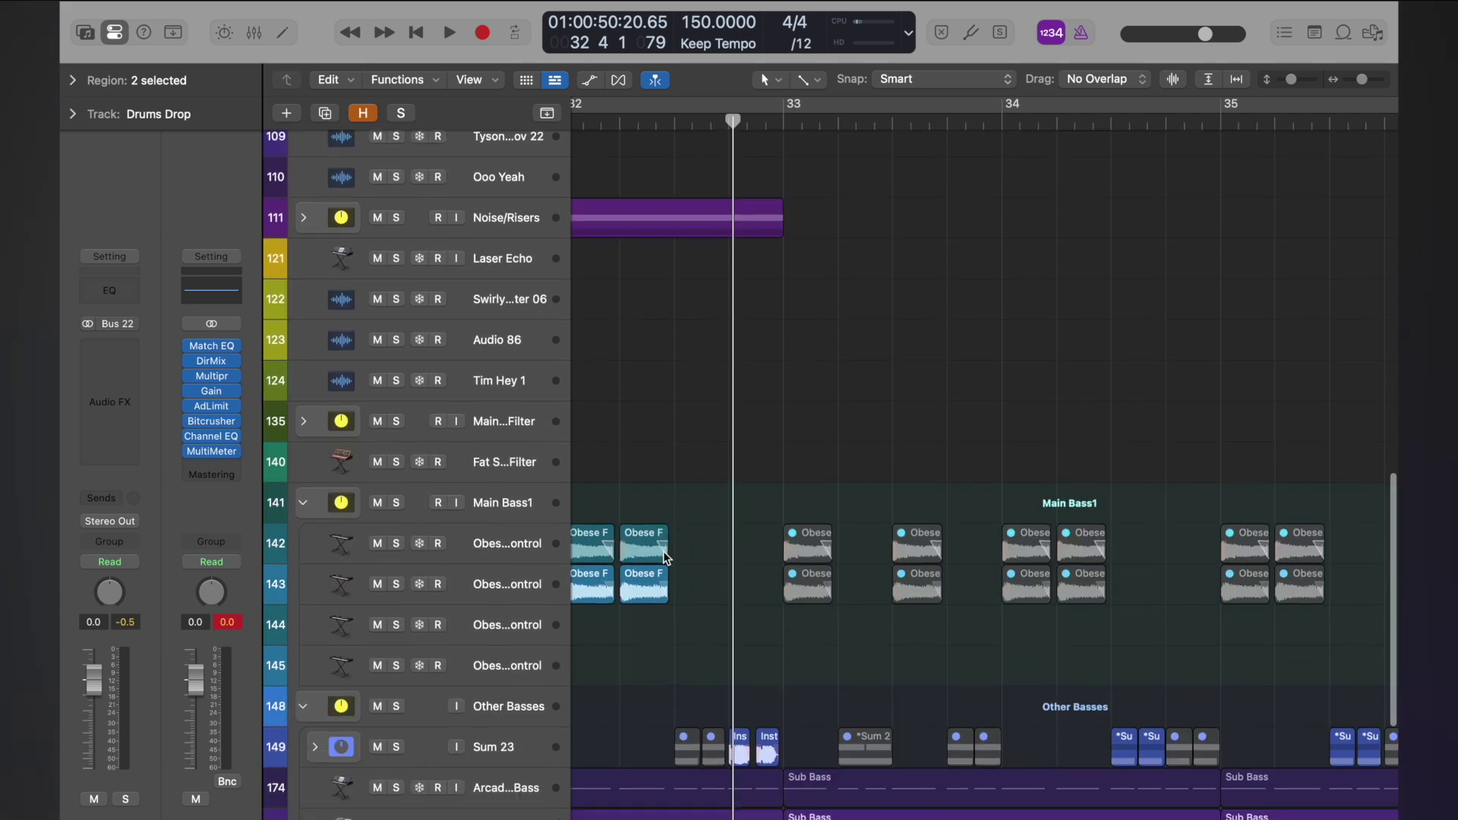
{"action": "key", "text": "super+Right"}
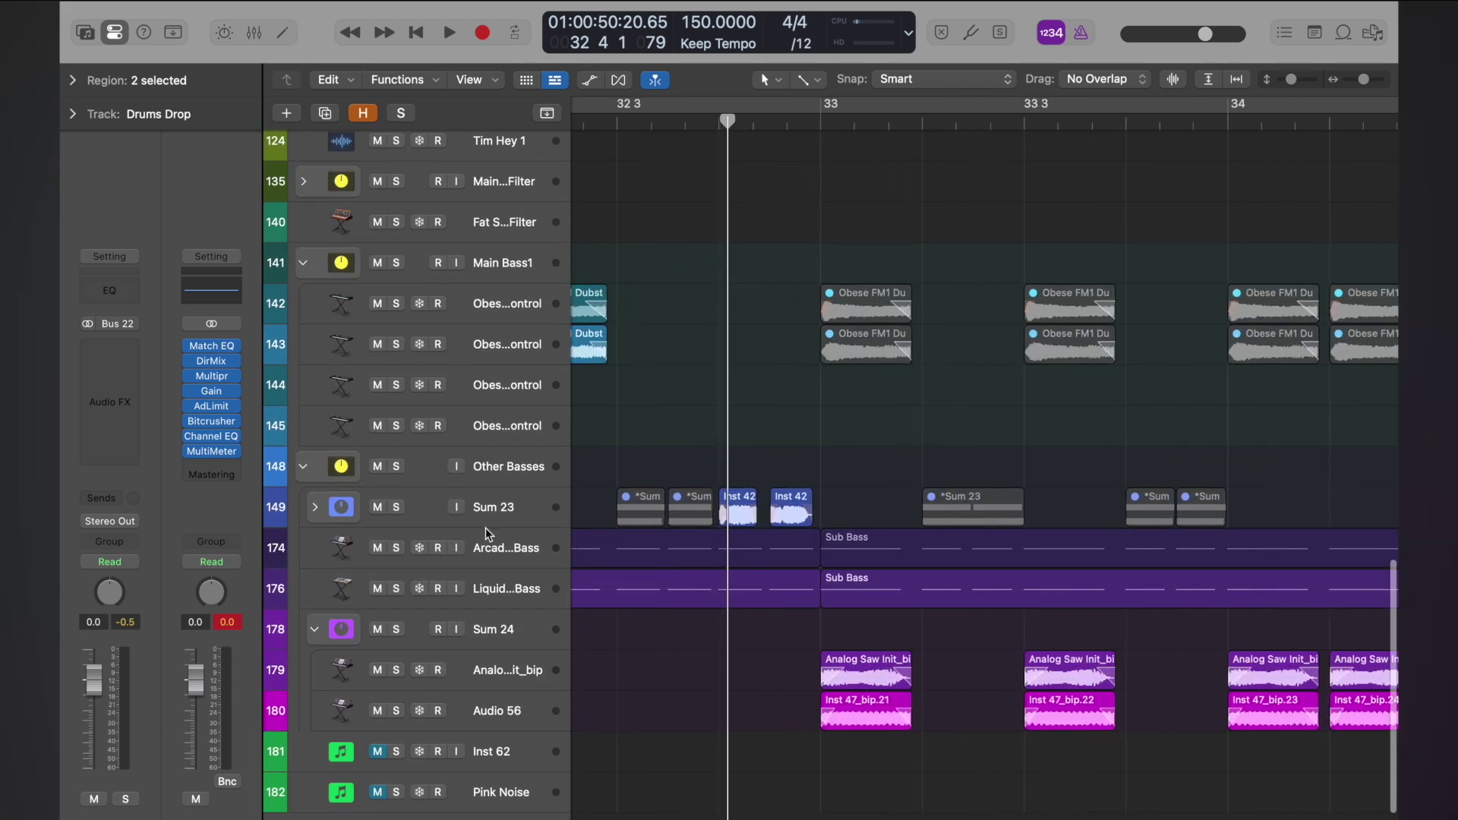
- Expand the Sum 23 stack in Other Basses to reveal its individual bass tracks around bar 32
{"action": "left_click", "coordinate": [315, 507]}
{"action": "key", "text": "super+Right"}
{"action": "key", "text": "super+Right"}
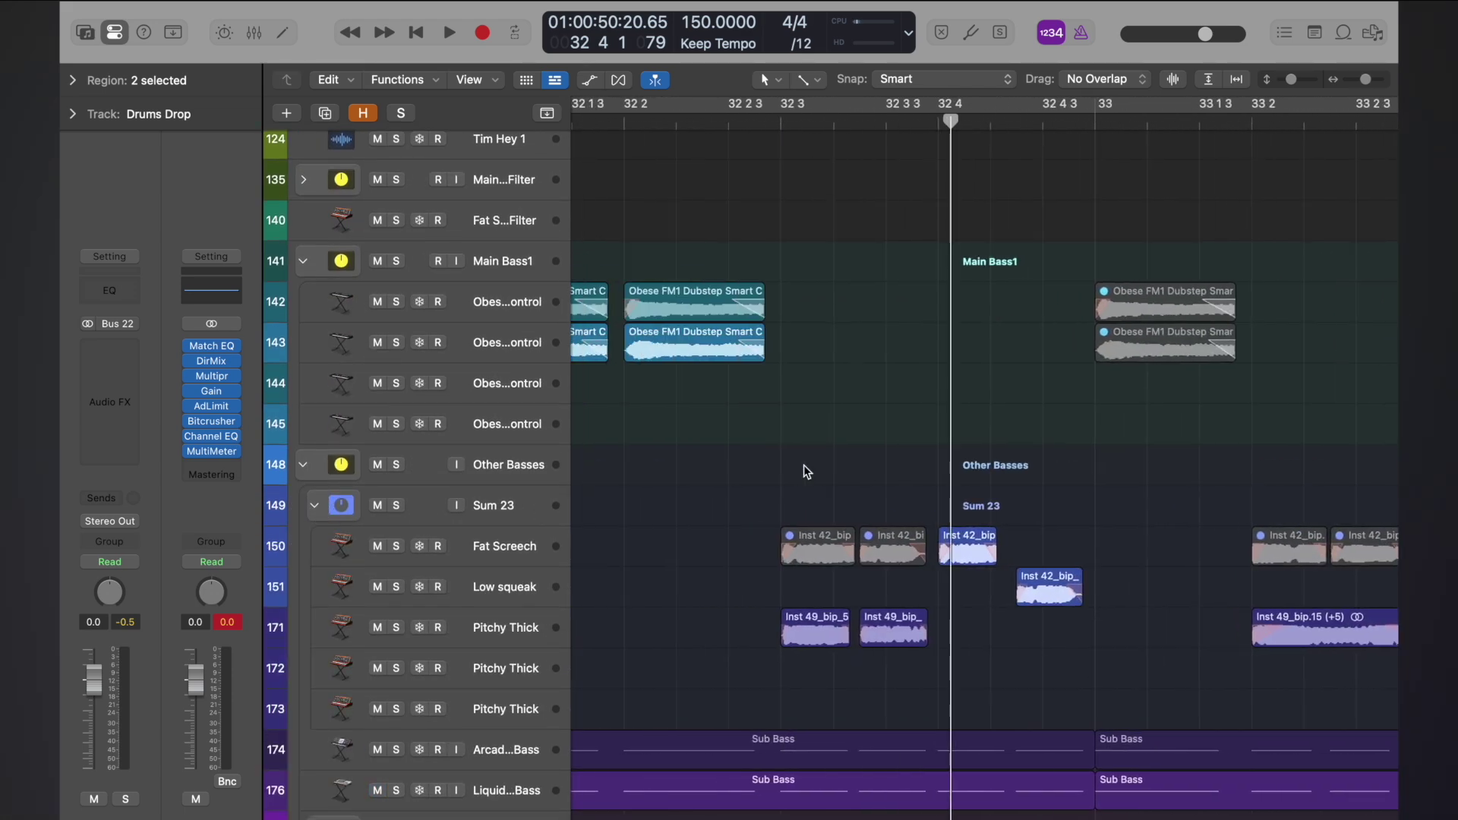
{"action": "scroll", "coordinate": [803, 465], "scroll_direction": "down", "scroll_amount": 4}
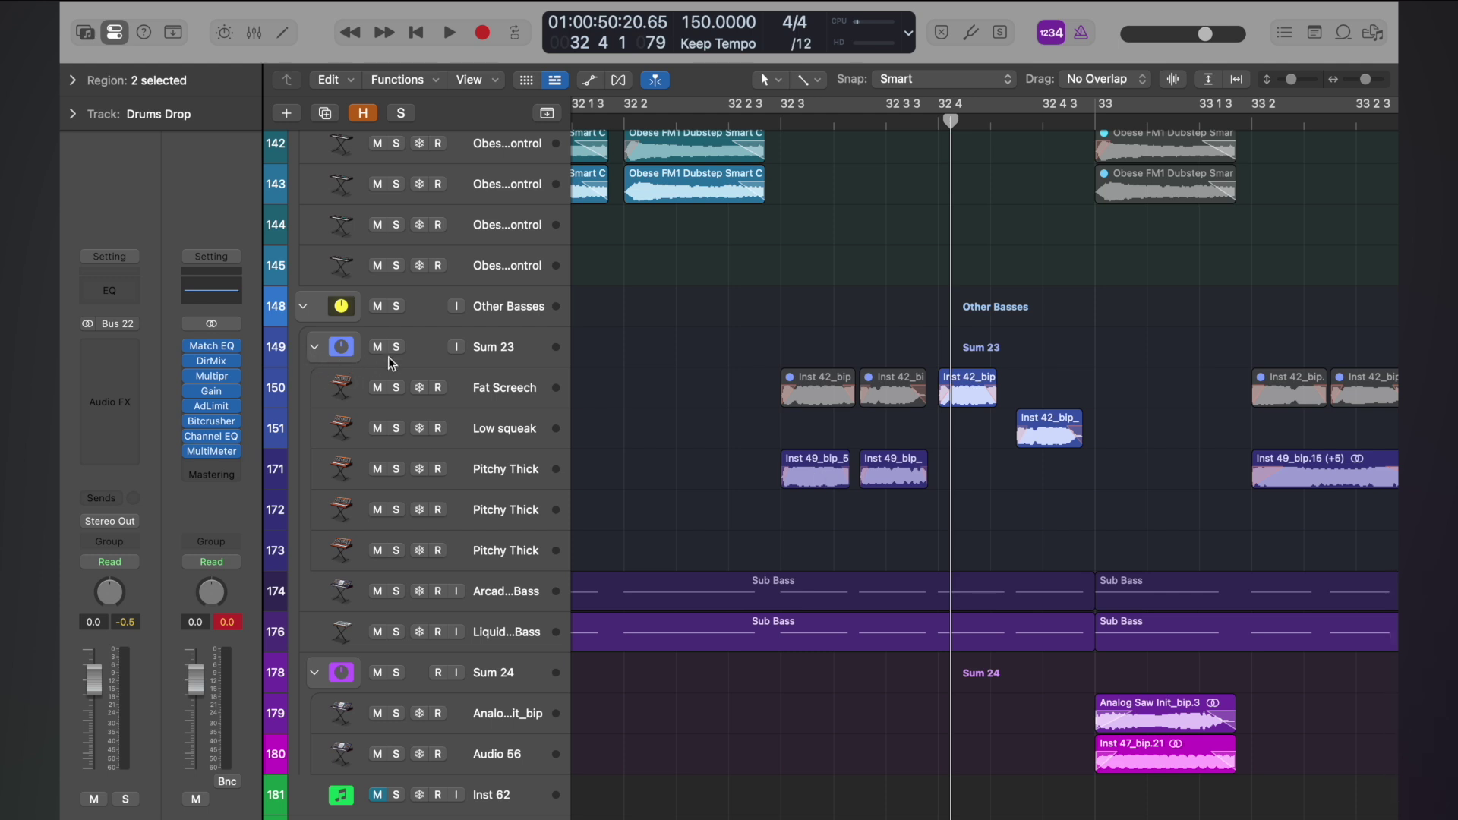
- Play bar 32 from beat 3 into bar 33 to hear the Fat Screech, Low squeak and Pitchy Thick regions, and stop
{"action": "left_click", "coordinate": [778, 123]}
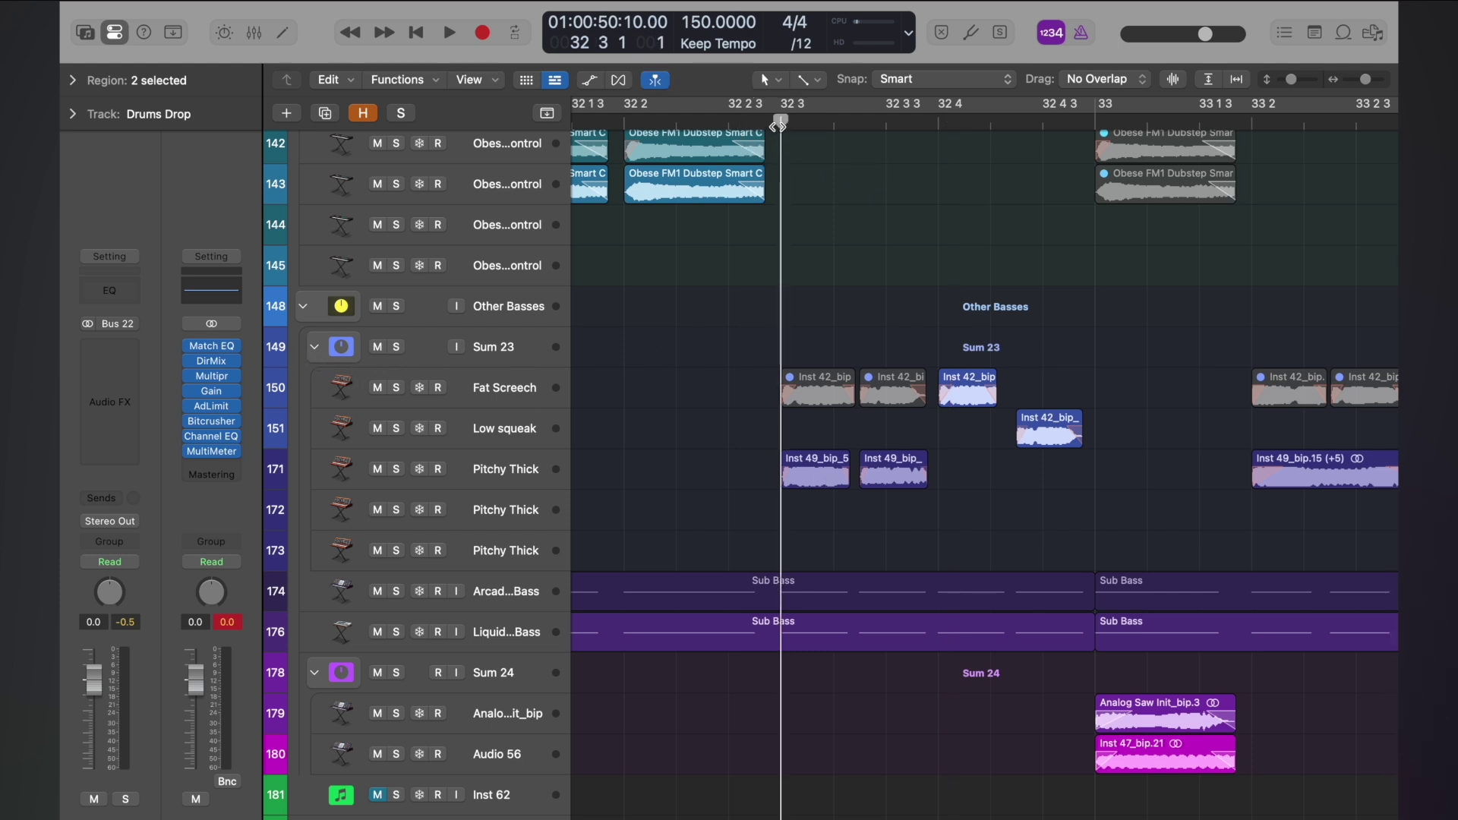
{"action": "key", "text": "space"}
{"action": "left_click", "coordinate": [623, 118]}
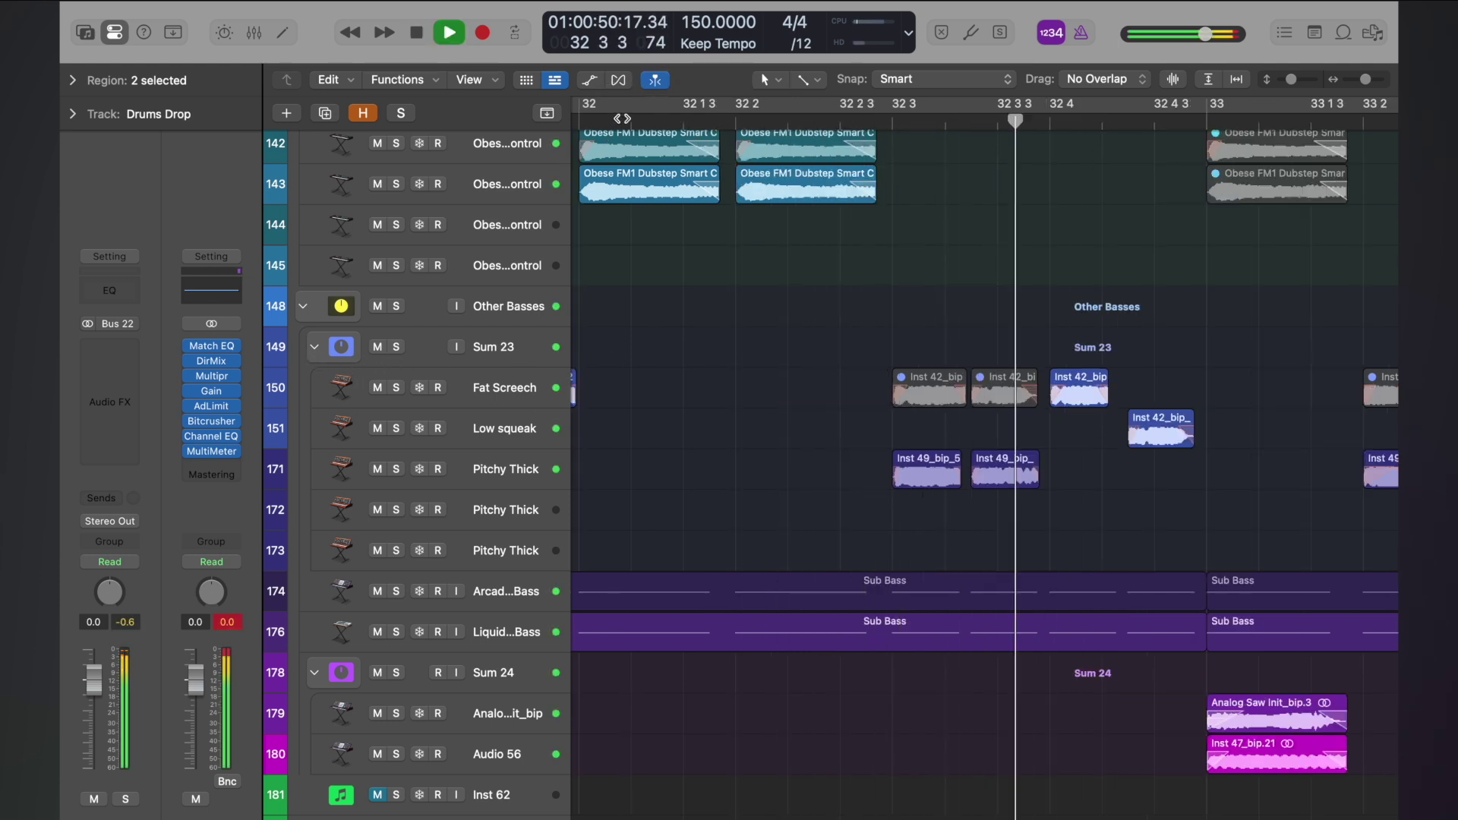
{"action": "key", "text": "super+Left"}
{"action": "key", "text": "super+Up"}
{"action": "key", "text": "super+Up"}
{"action": "key", "text": "super+Up"}
{"action": "key", "text": "super+Up"}
{"action": "key", "text": "space"}
{"action": "scroll", "coordinate": [1065, 455], "scroll_direction": "right", "scroll_amount": 2}
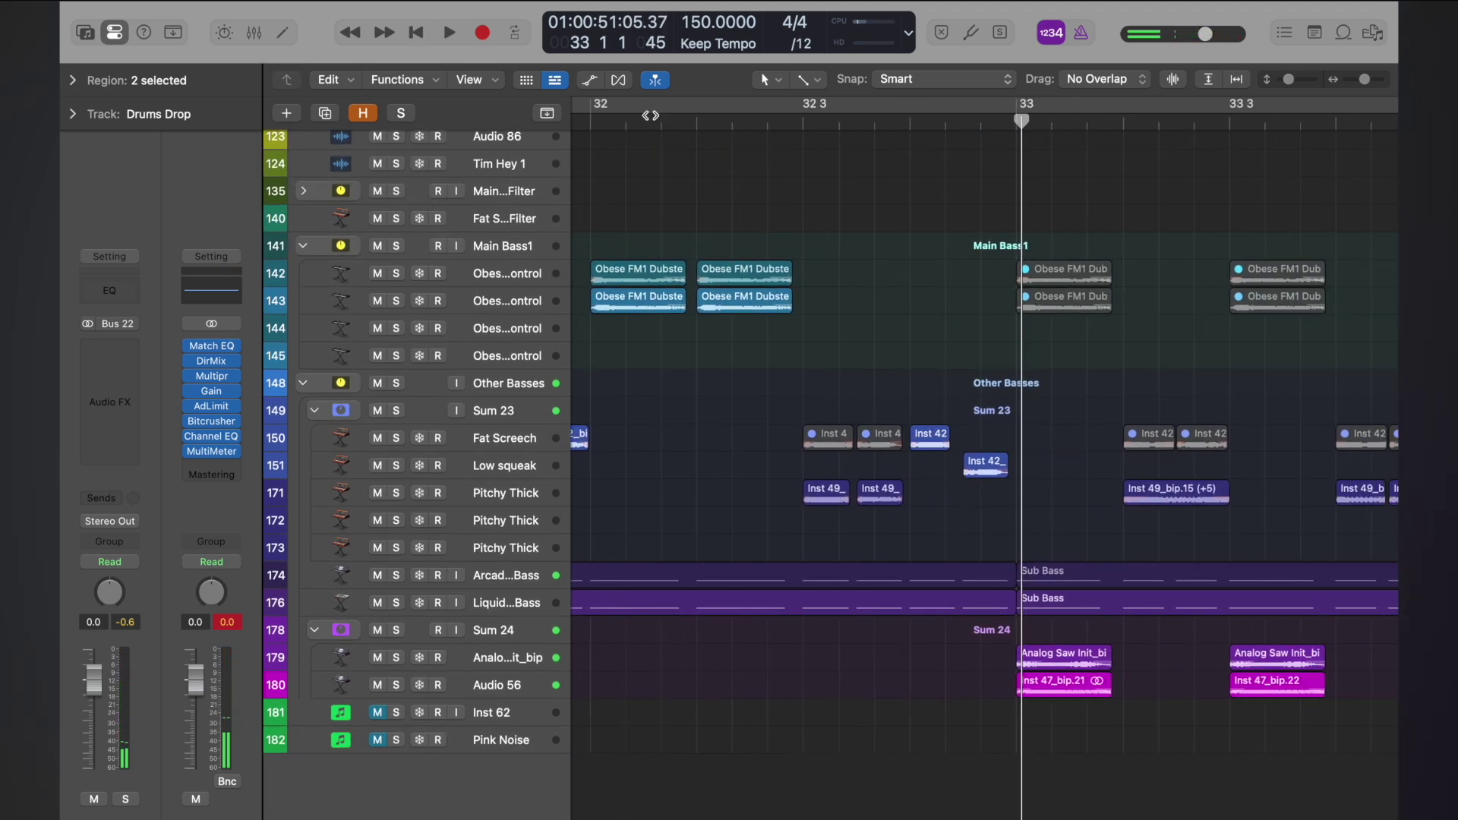
- Play from the middle of bar 31 into bar 33 to hear the bass fills in context, and stop
{"action": "key", "text": "super+Left"}
{"action": "key", "text": "super+Up"}
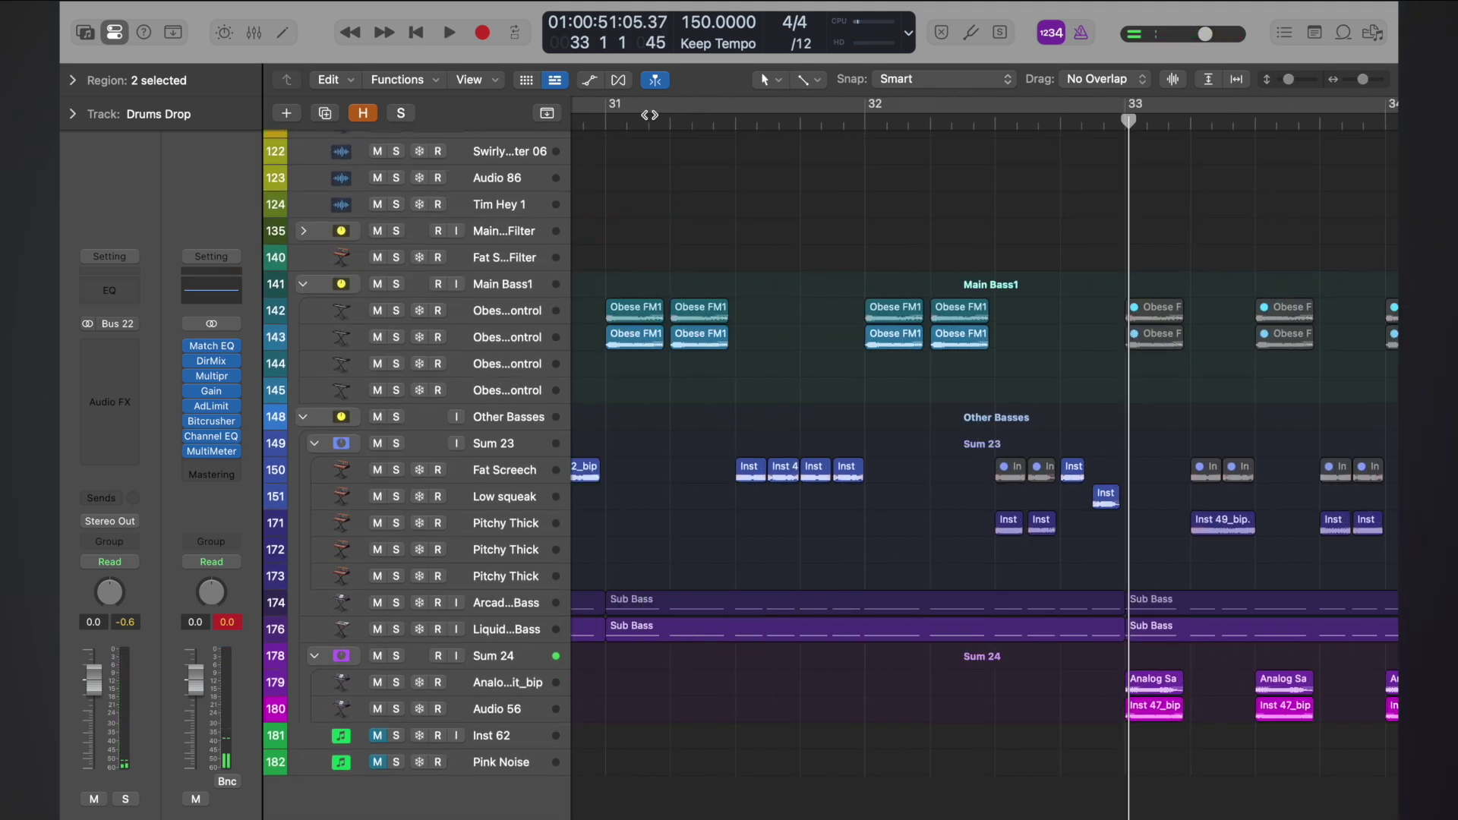
{"action": "left_click", "coordinate": [730, 123]}
{"action": "key", "text": "space"}
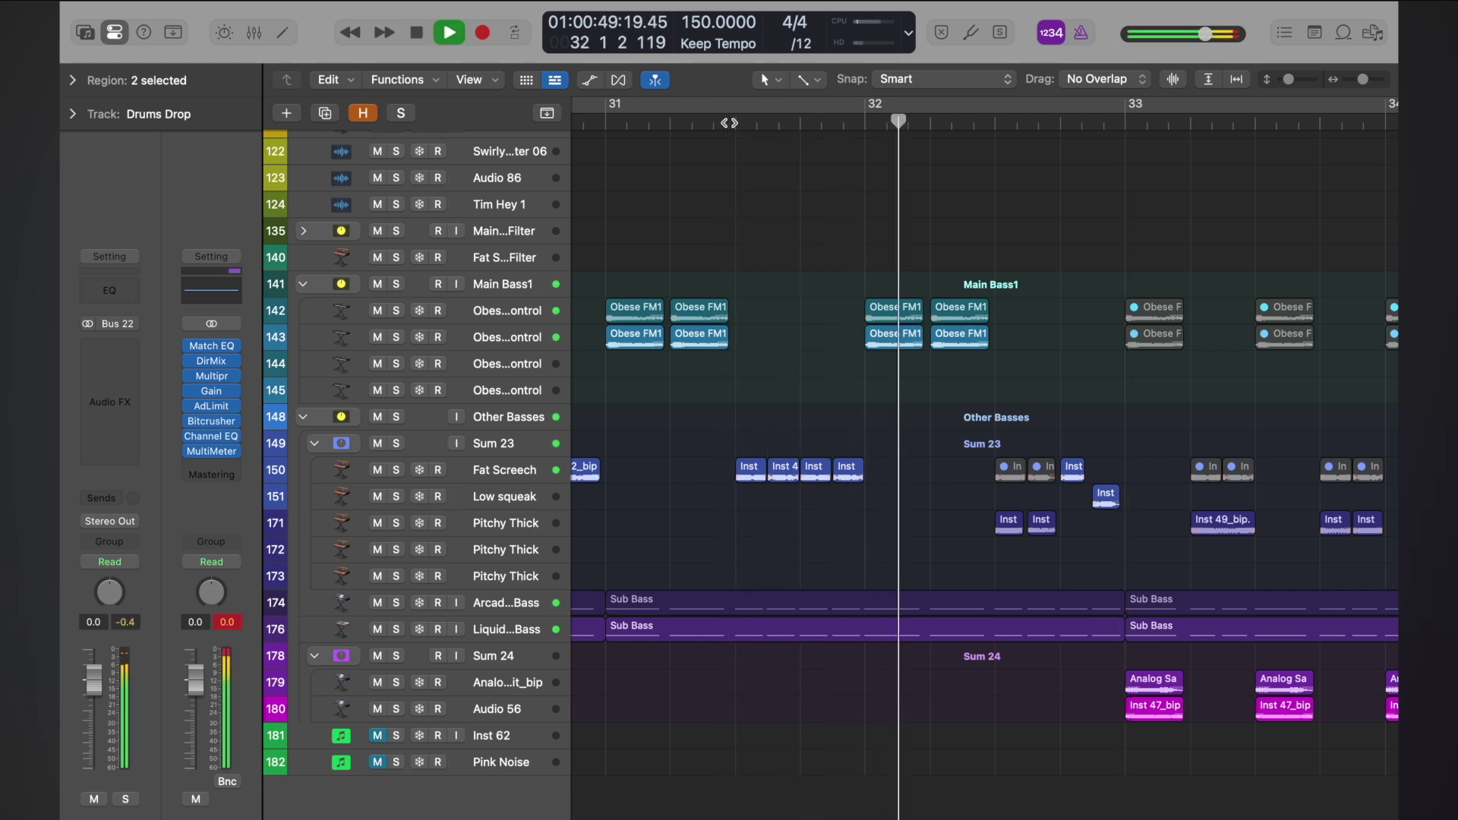
{"action": "key", "text": "space"}
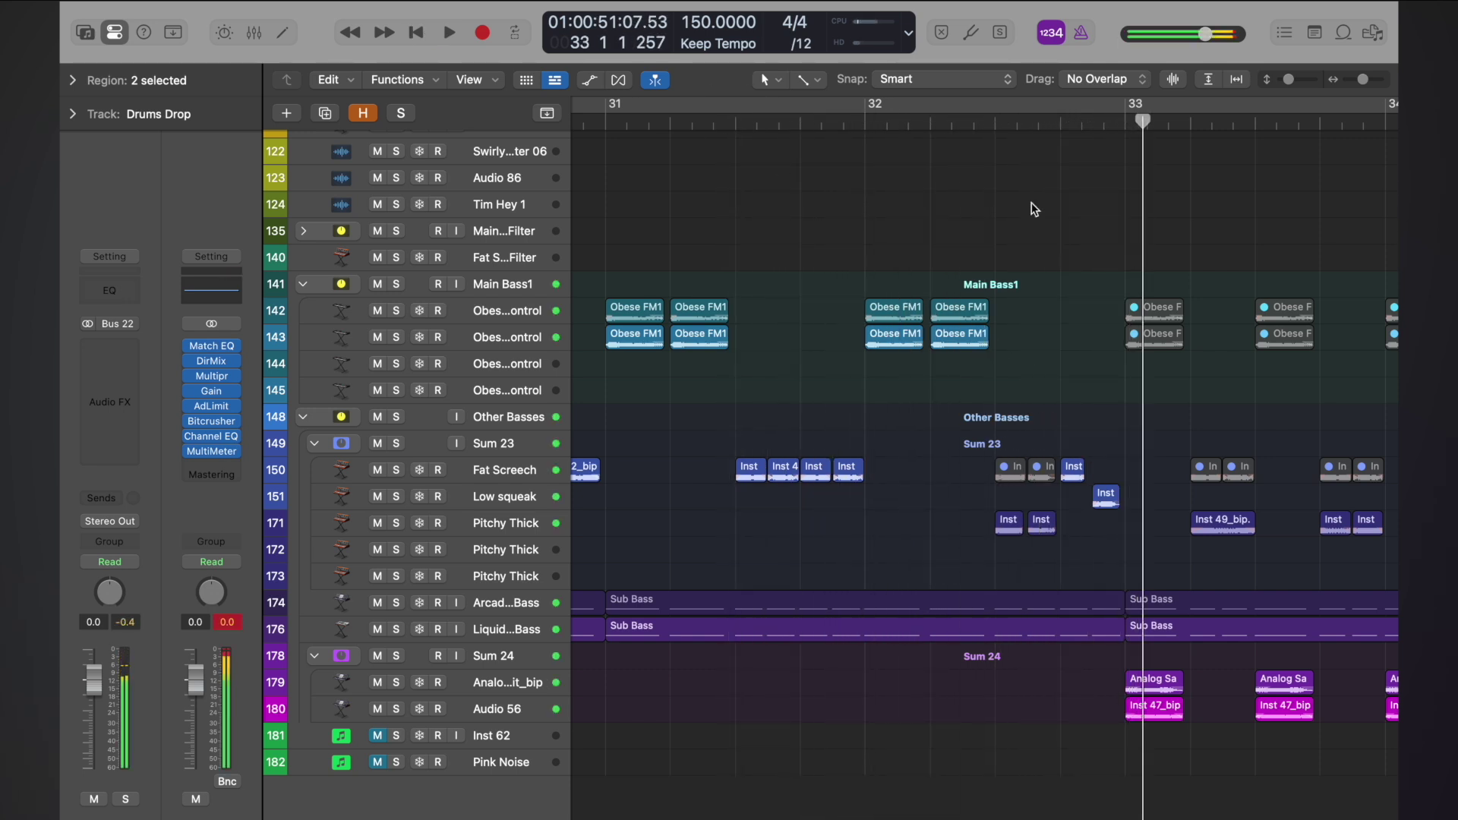
- Replay the bar 32 fill several times to compare the Pitchy Thick regions with the surrounding basses
{"action": "left_click", "coordinate": [997, 125]}
{"action": "key", "text": "space"}
{"action": "key", "text": "space"}
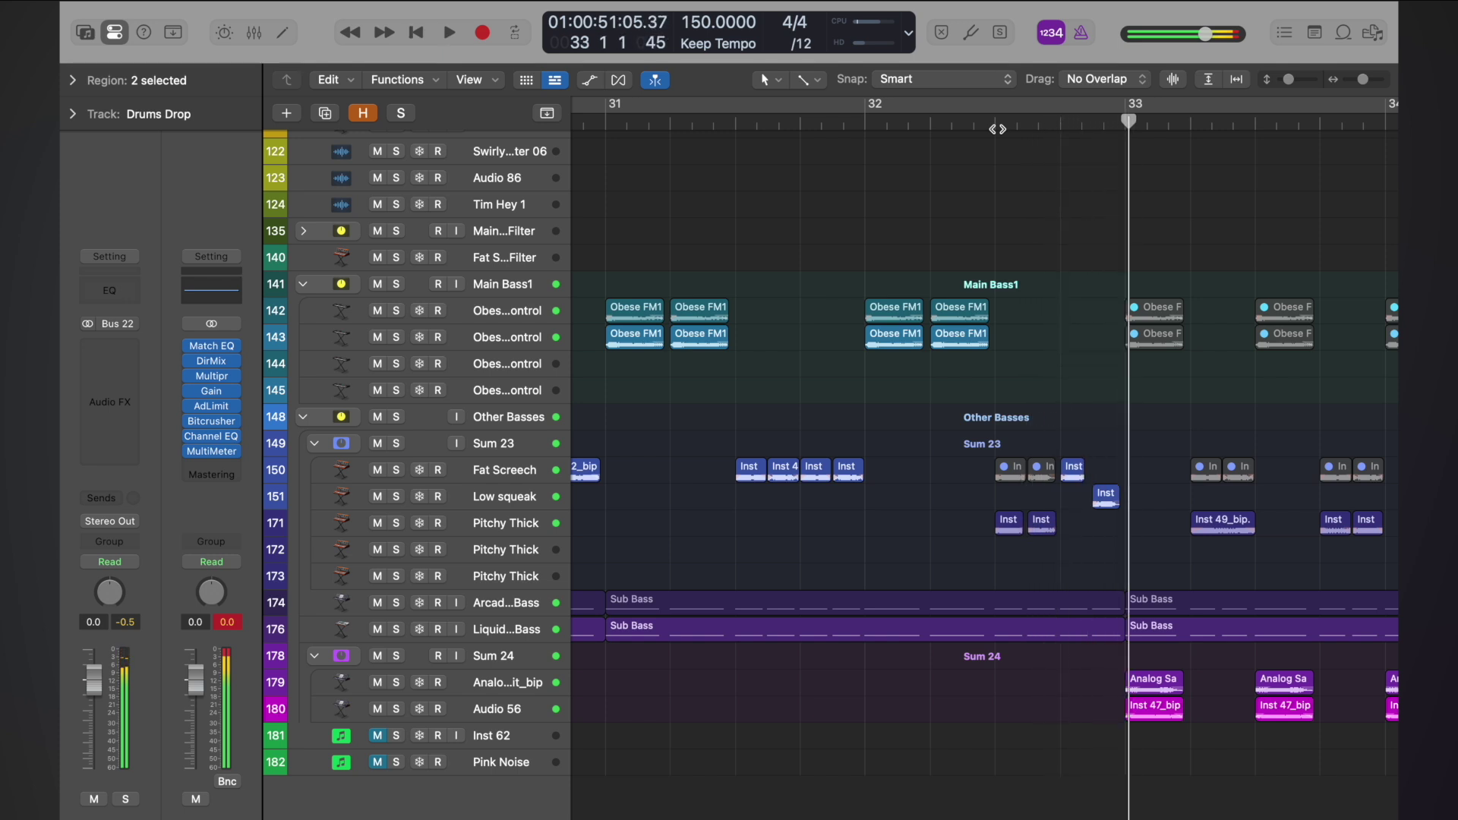
{"action": "key", "text": "super+Left"}
{"action": "key", "text": "super+Left"}
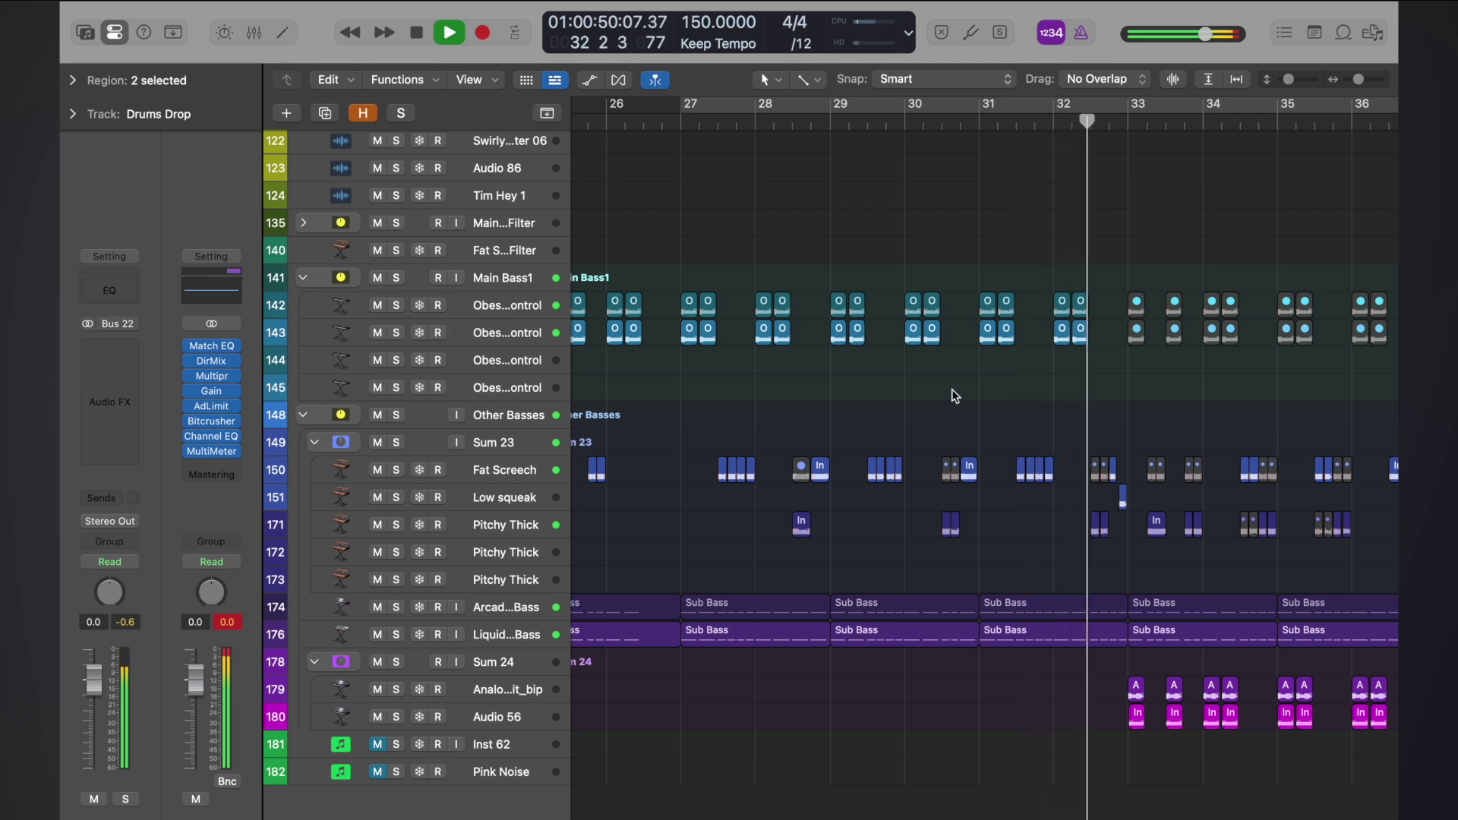
{"action": "key", "text": "space"}
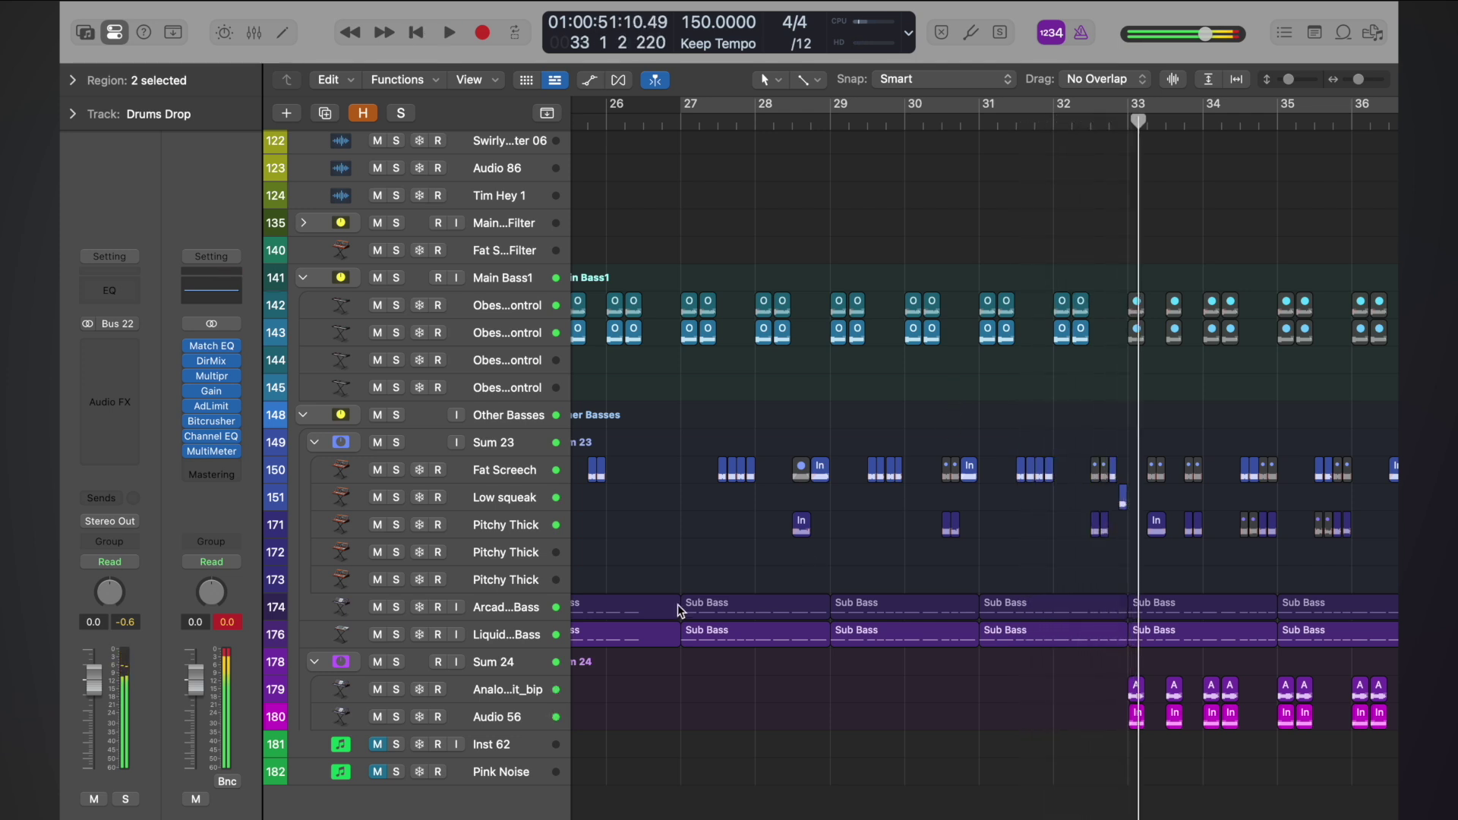
- Duplicate the first Pitchy Thick track in Sum 23 with the same settings to get an empty track beneath it
{"action": "left_click", "coordinate": [521, 529]}
{"action": "key", "text": "super+Right"}
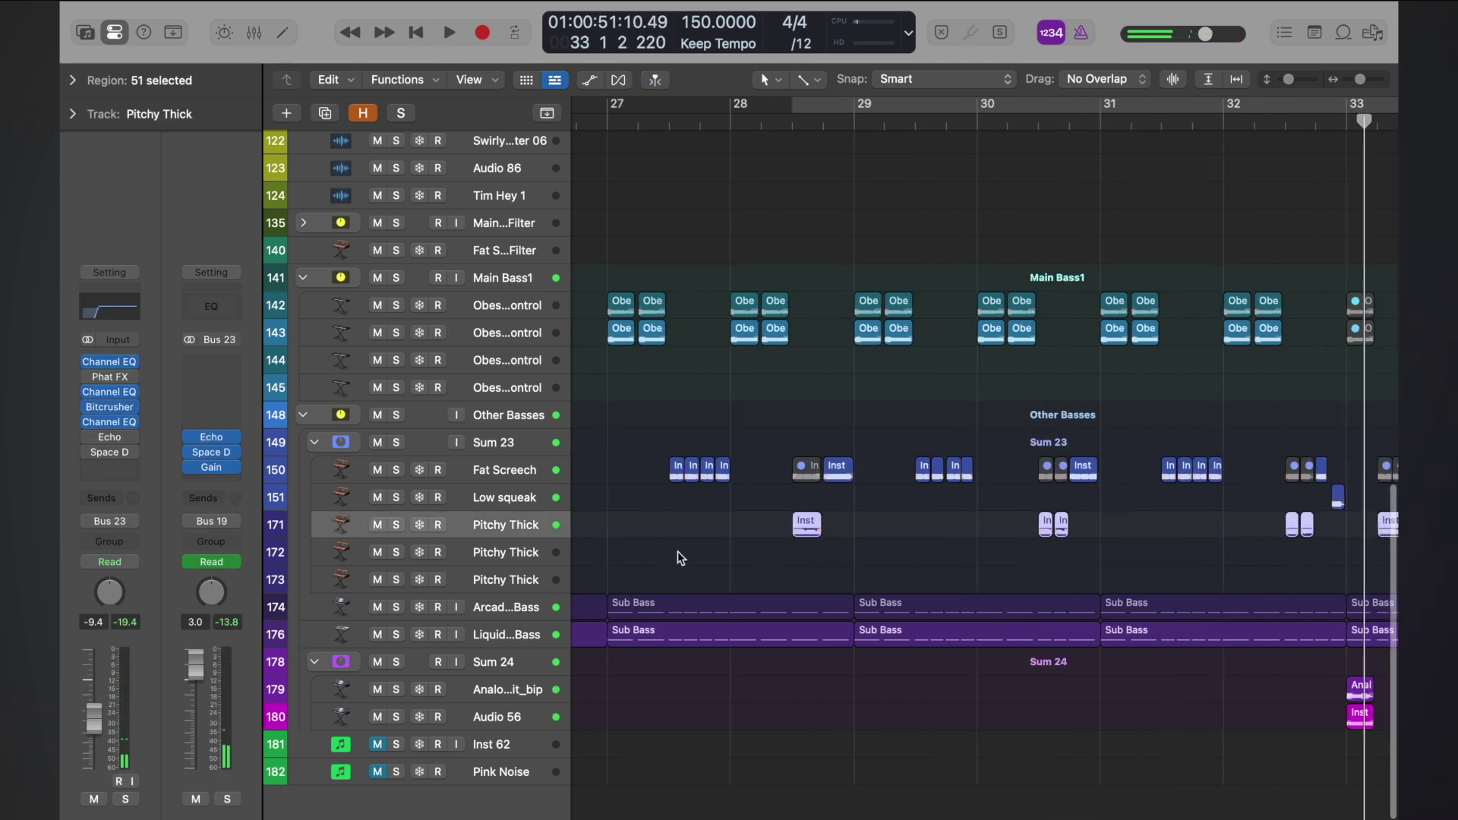
{"action": "key", "text": "super+d"}
{"action": "key", "text": "super+Left"}
{"action": "scroll", "coordinate": [954, 602], "scroll_direction": "up", "scroll_amount": 6}
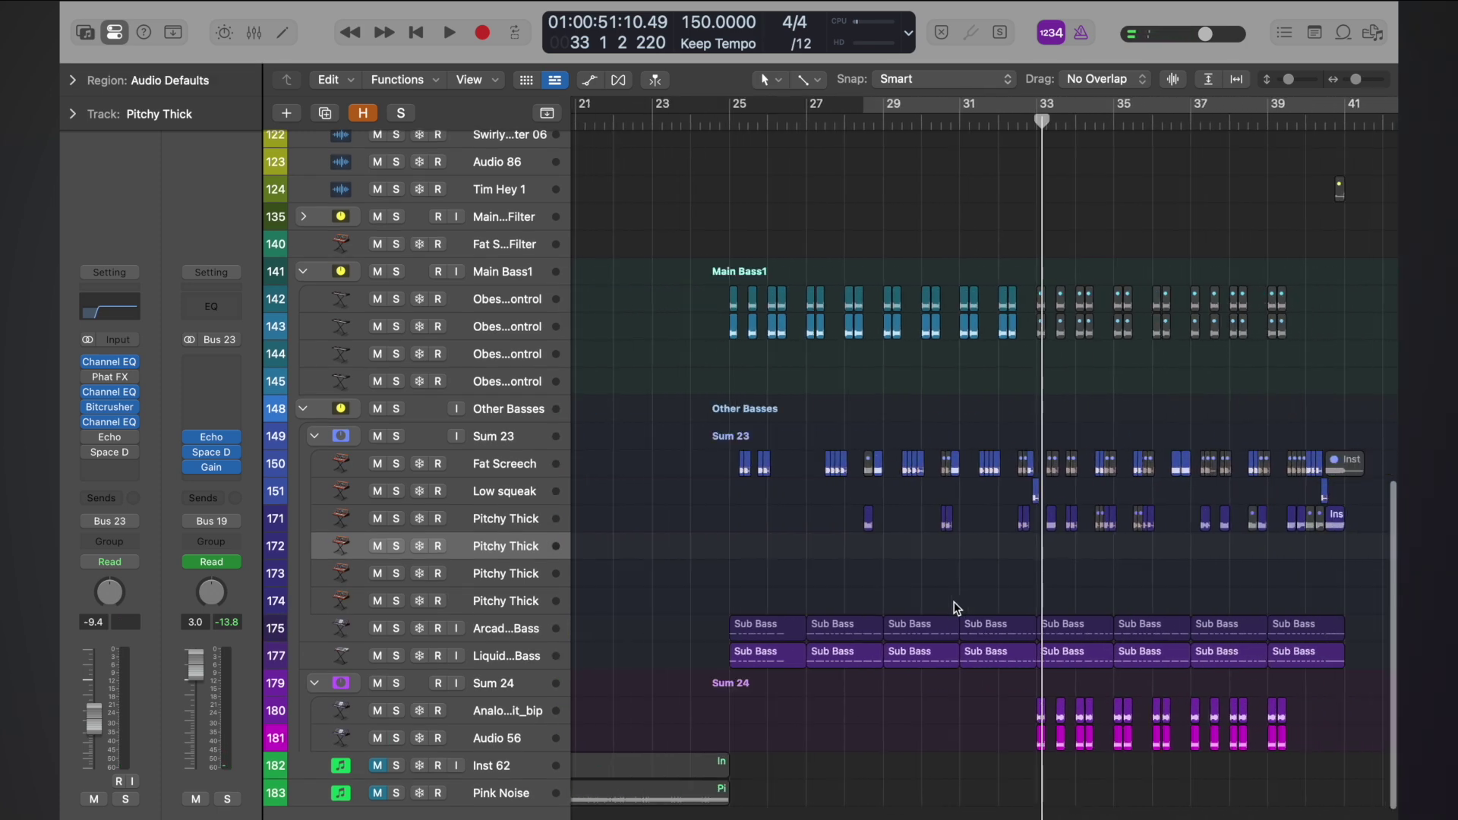
{"action": "scroll", "coordinate": [986, 551], "scroll_direction": "right", "scroll_amount": 2}
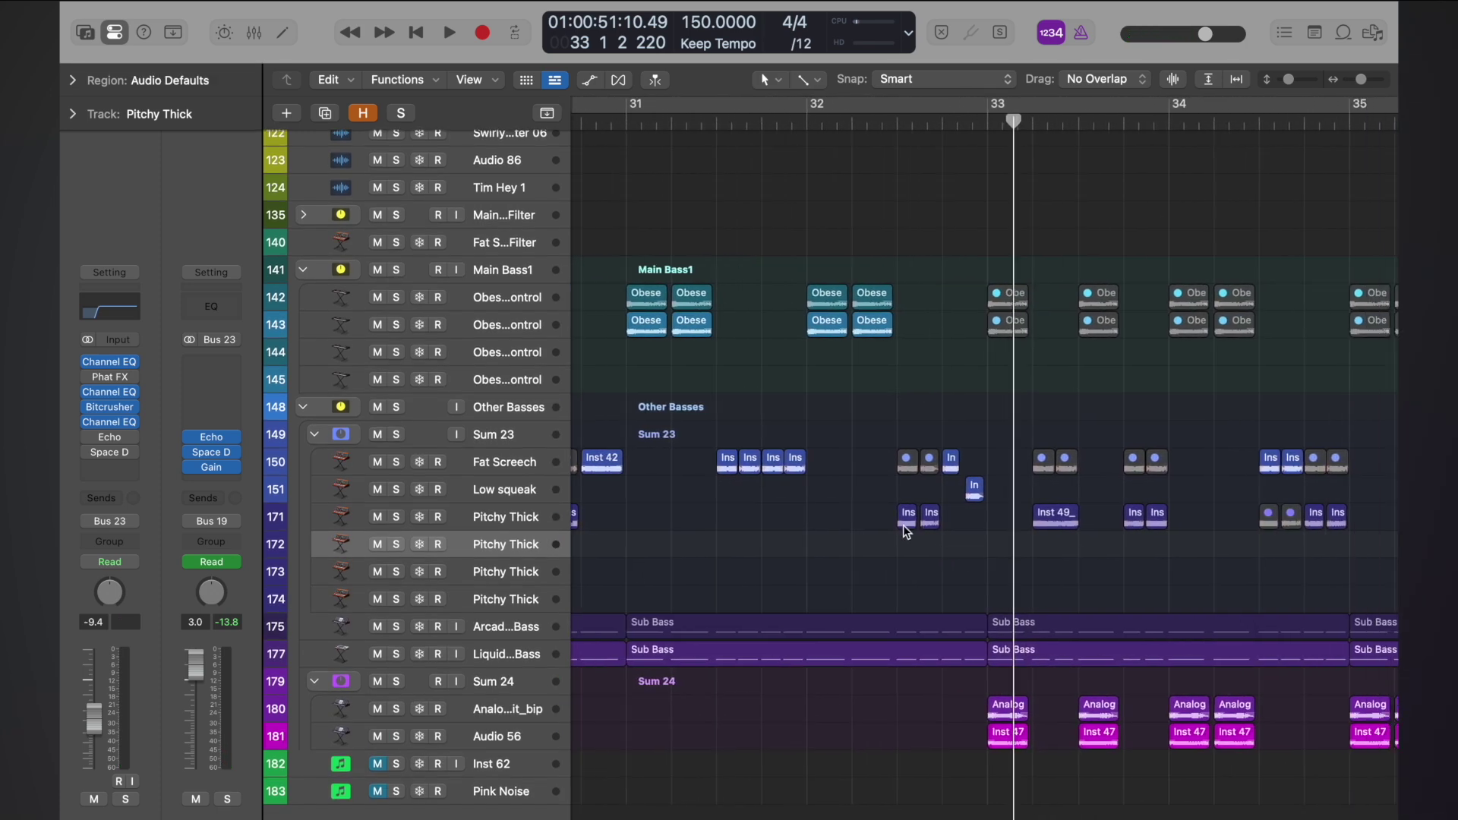
- Move the two Pitchy Thick regions at beat 3 of bar 32 down onto the empty duplicate track
{"action": "left_click", "coordinate": [931, 520]}
{"action": "left_click", "coordinate": [907, 522], "text": "shift"}
{"action": "left_click_drag", "start_coordinate": [908, 524], "coordinate": [908, 552]}
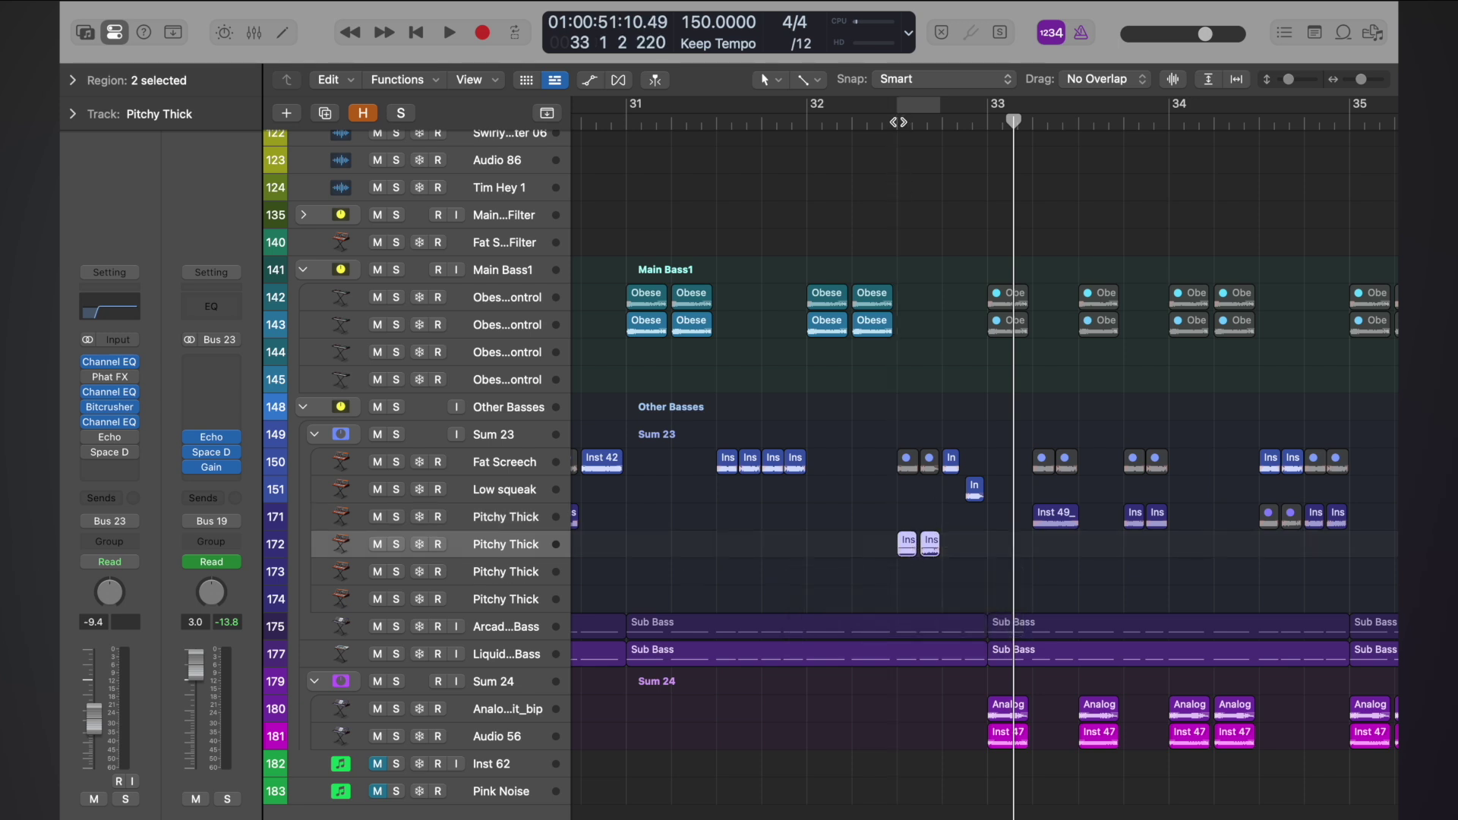
- Raise the duplicated Pitchy Thick track's volume to -7.4 dB and play the bar 32 fill in context
{"action": "key", "text": "shift+space"}
{"action": "key", "text": "space"}
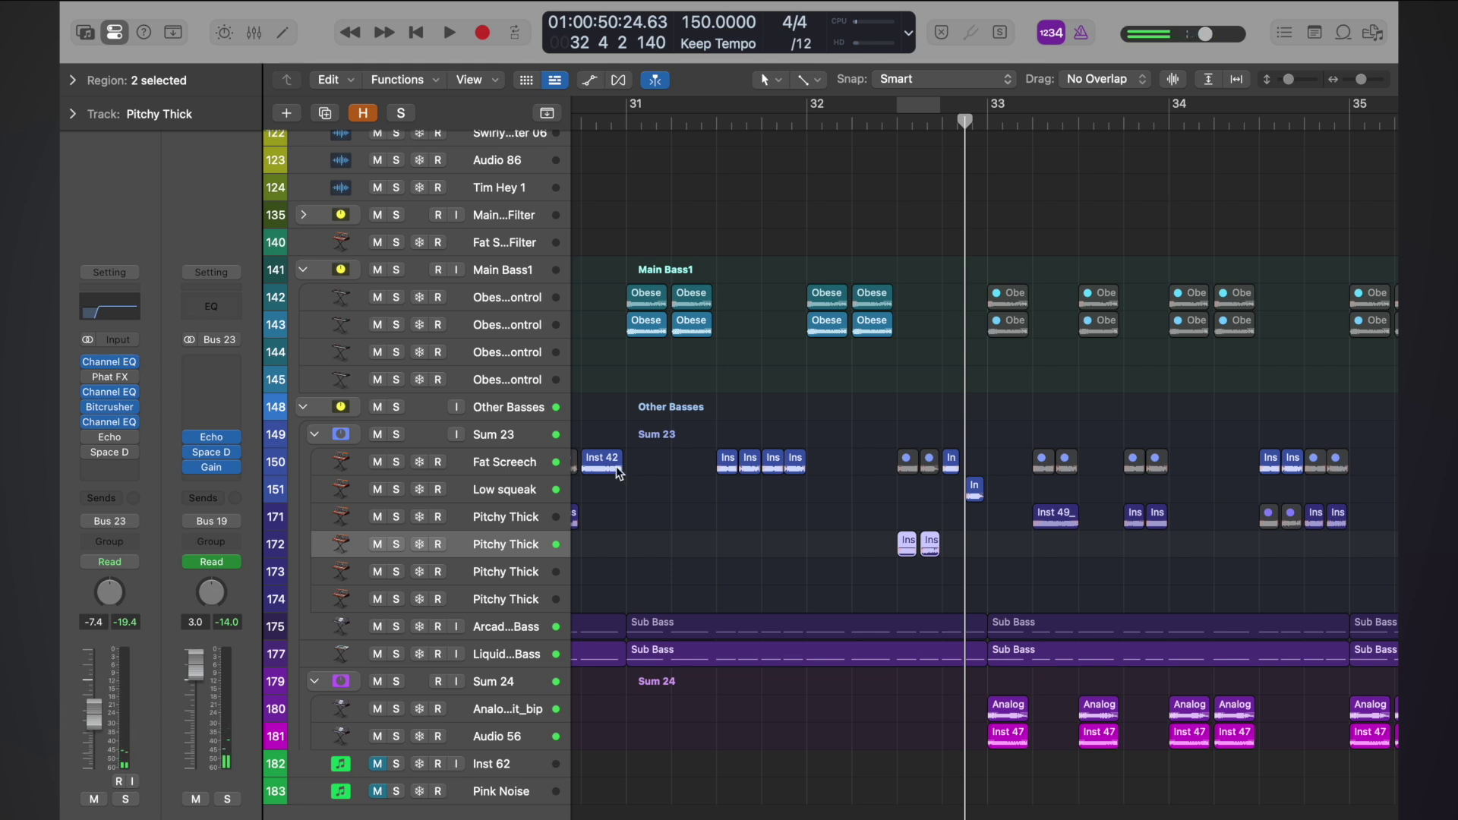
{"action": "key", "text": "shift+space"}
{"action": "left_click", "coordinate": [797, 122]}
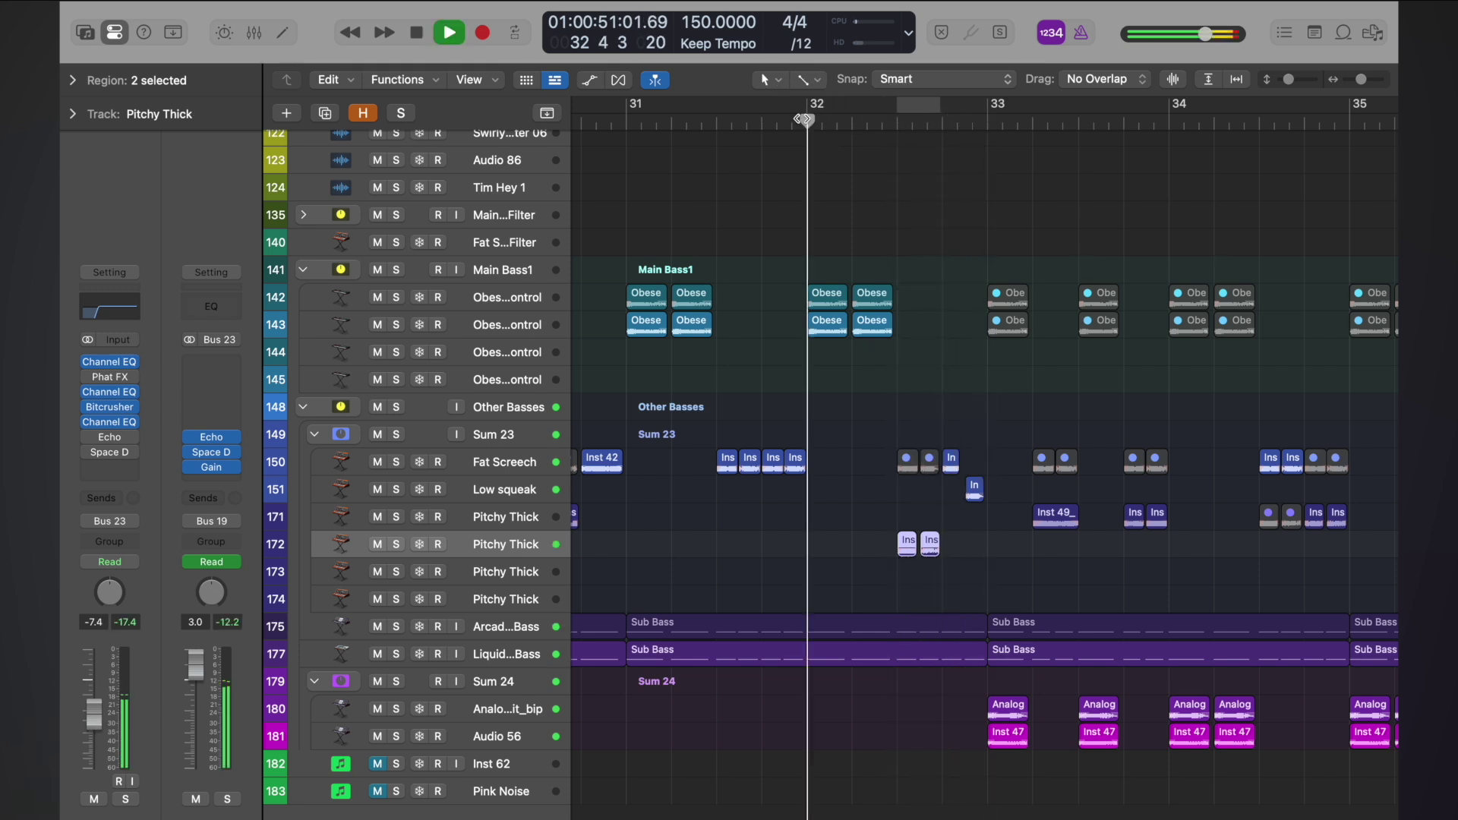
{"action": "left_click", "coordinate": [714, 123]}
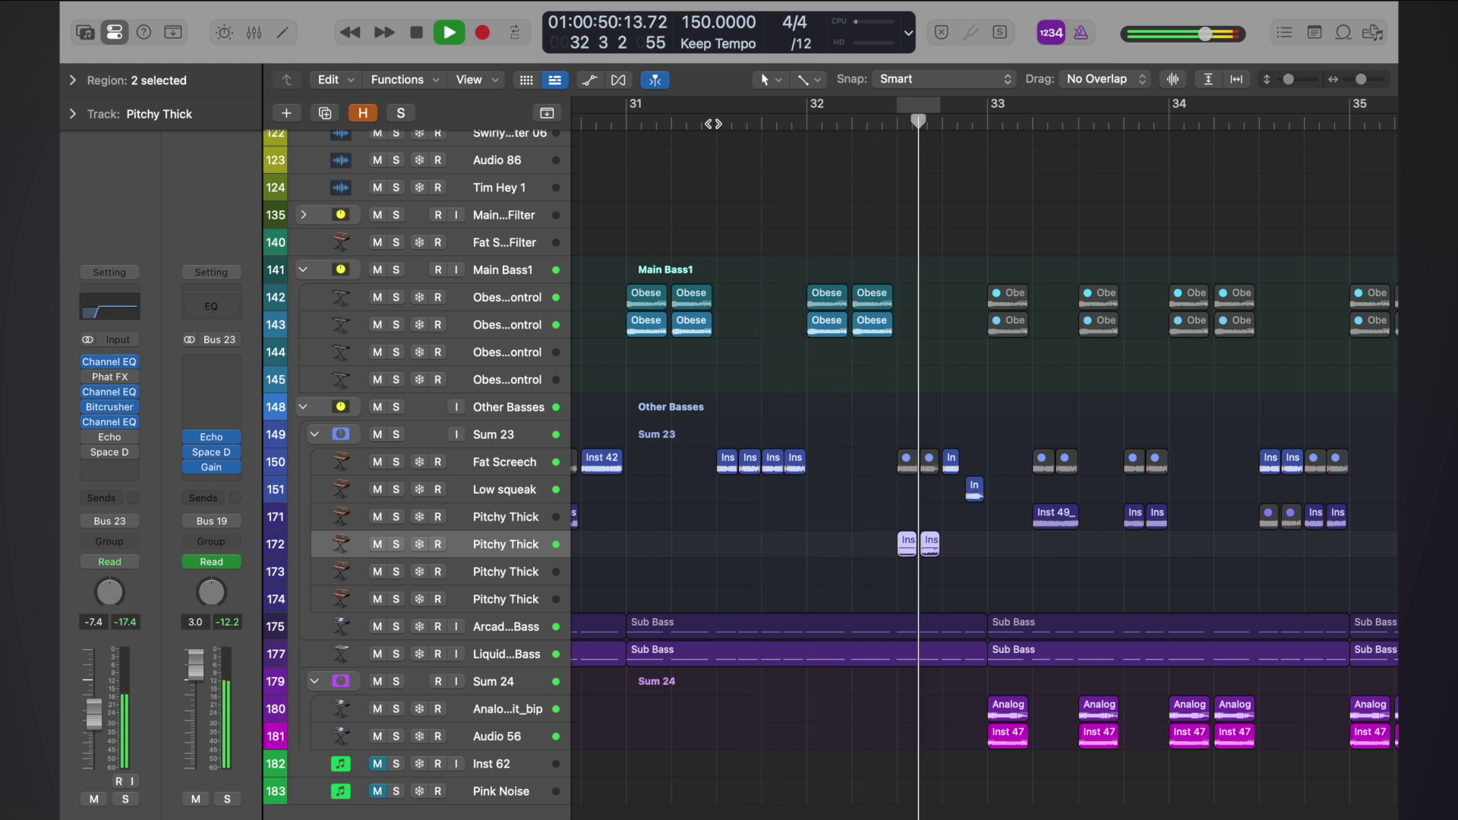
{"action": "key", "text": "space"}
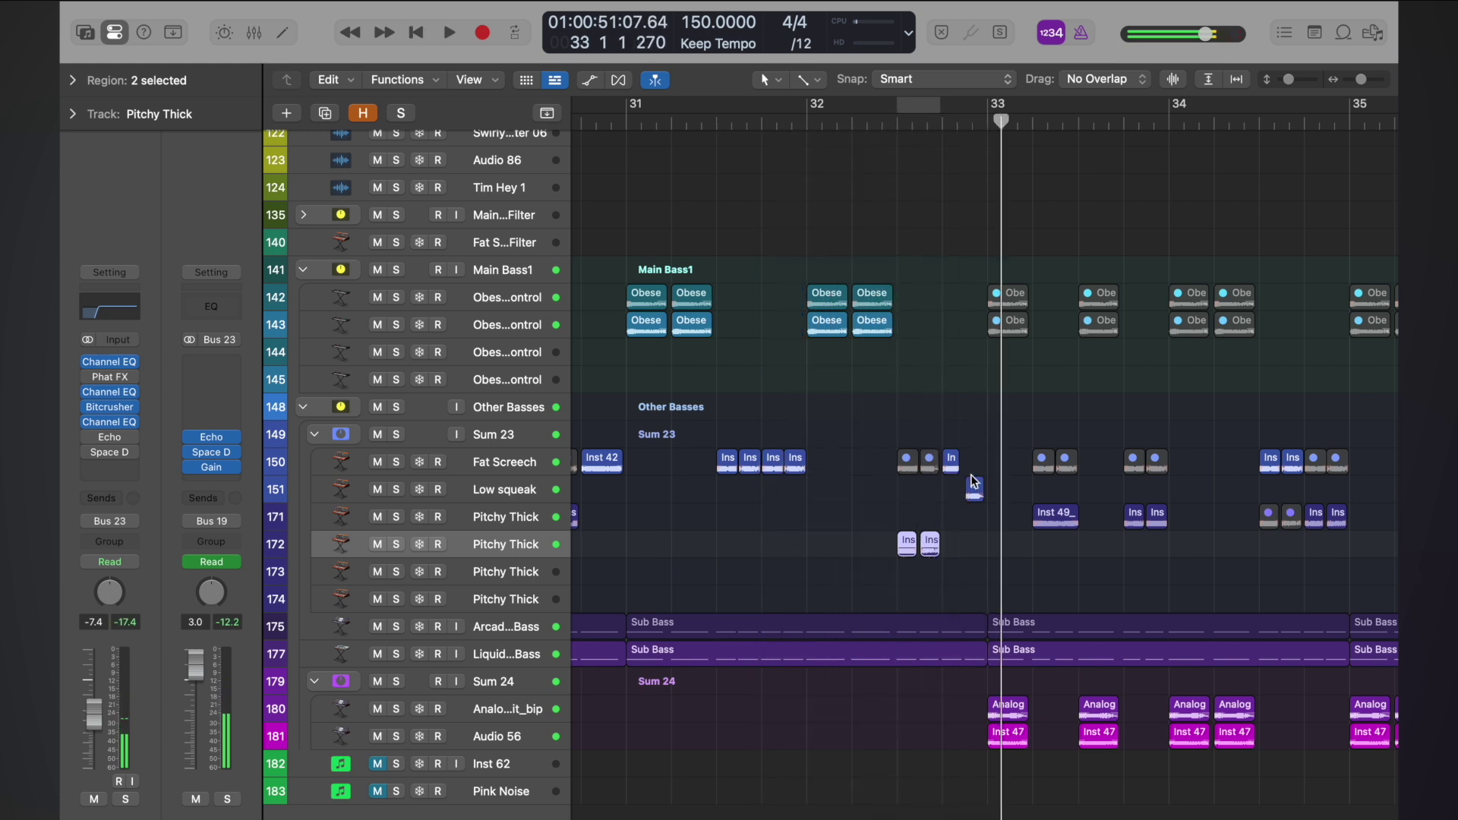
- Duplicate the Fat Screech track and move its region at beat 4 of bar 32 onto the duplicate
{"action": "left_click", "coordinate": [521, 470]}
{"action": "key", "text": "super+d"}
{"action": "left_click_drag", "start_coordinate": [950, 464], "coordinate": [950, 489]}
- Set the duplicated Fat Screech track's volume to -7.4 dB and audition its region at beat 4 of bar 32
{"action": "key", "text": "super+Left"}
{"action": "key", "text": "super+Left"}
{"action": "key", "text": "super+Right"}
{"action": "key", "text": "super+Right"}
{"action": "key", "text": "super+Right"}
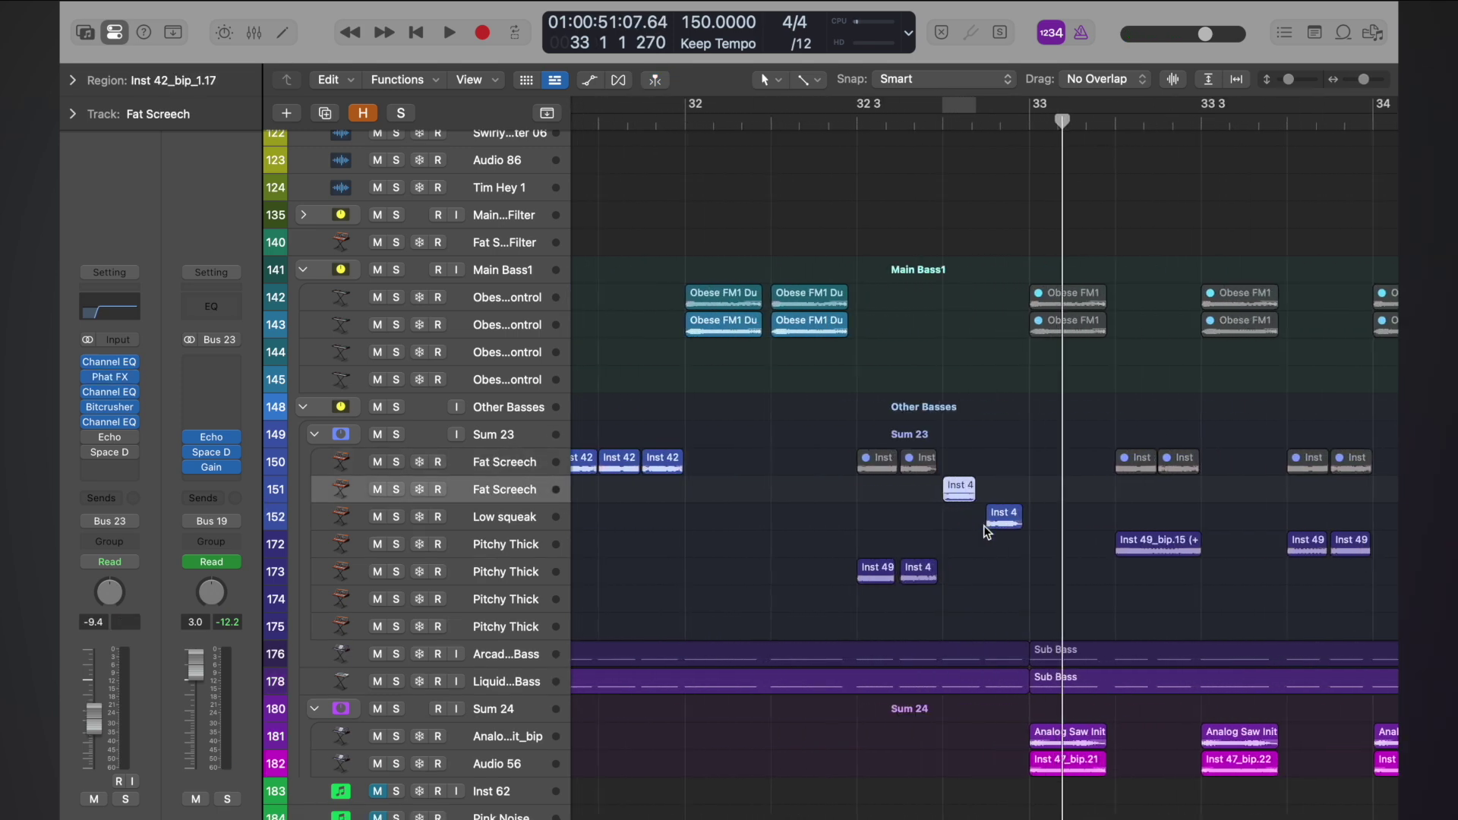
{"action": "left_click", "coordinate": [942, 124]}
{"action": "key", "text": "space"}
{"action": "key", "text": "space"}
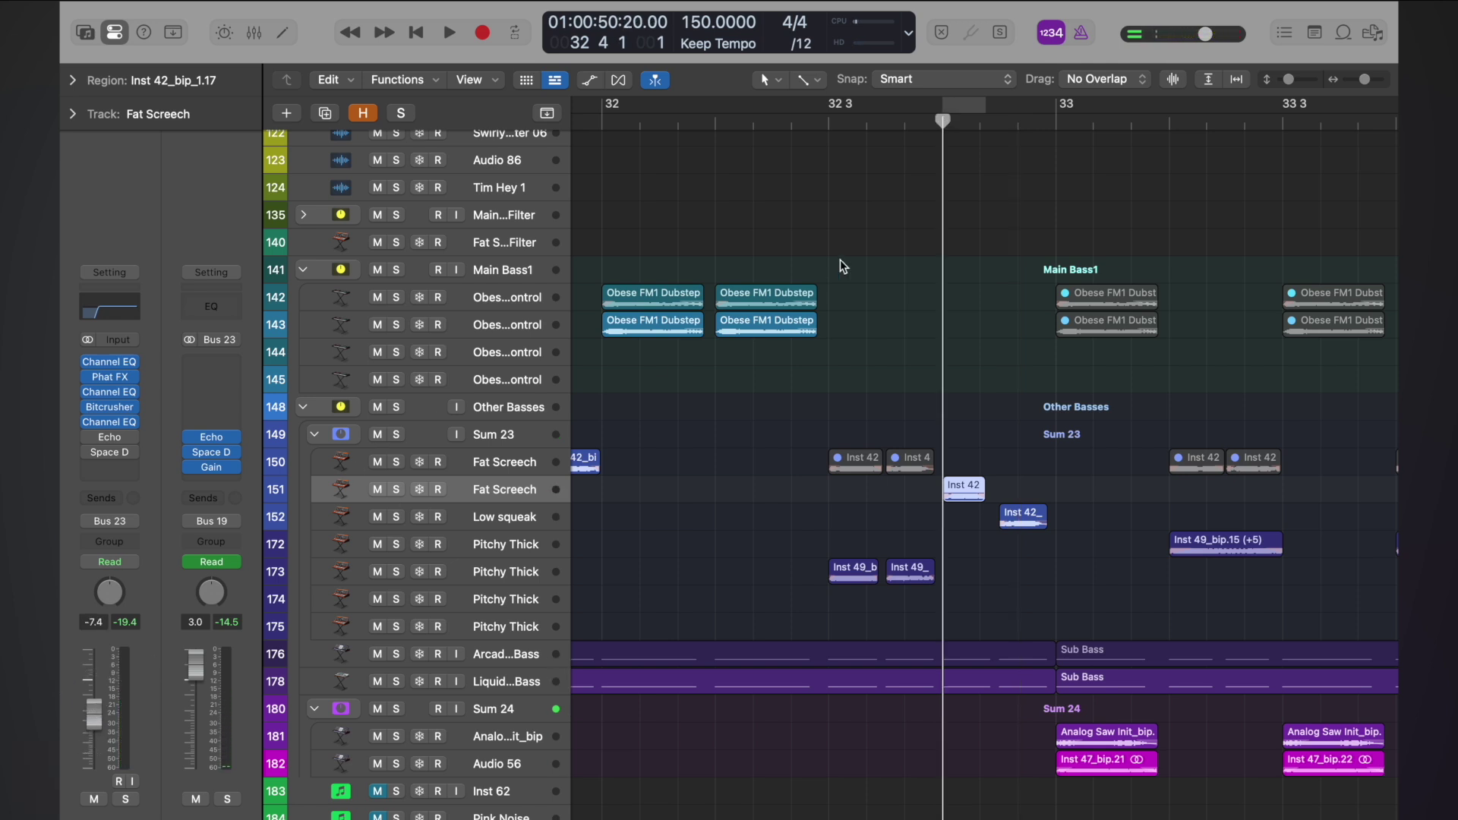
- Replay bar 32 from beat 3 to compare the Pitchy Thick, Fat Screech and Low squeak regions, and stop
{"action": "left_click", "coordinate": [822, 123]}
{"action": "key", "text": "space"}
{"action": "left_click", "coordinate": [823, 123]}
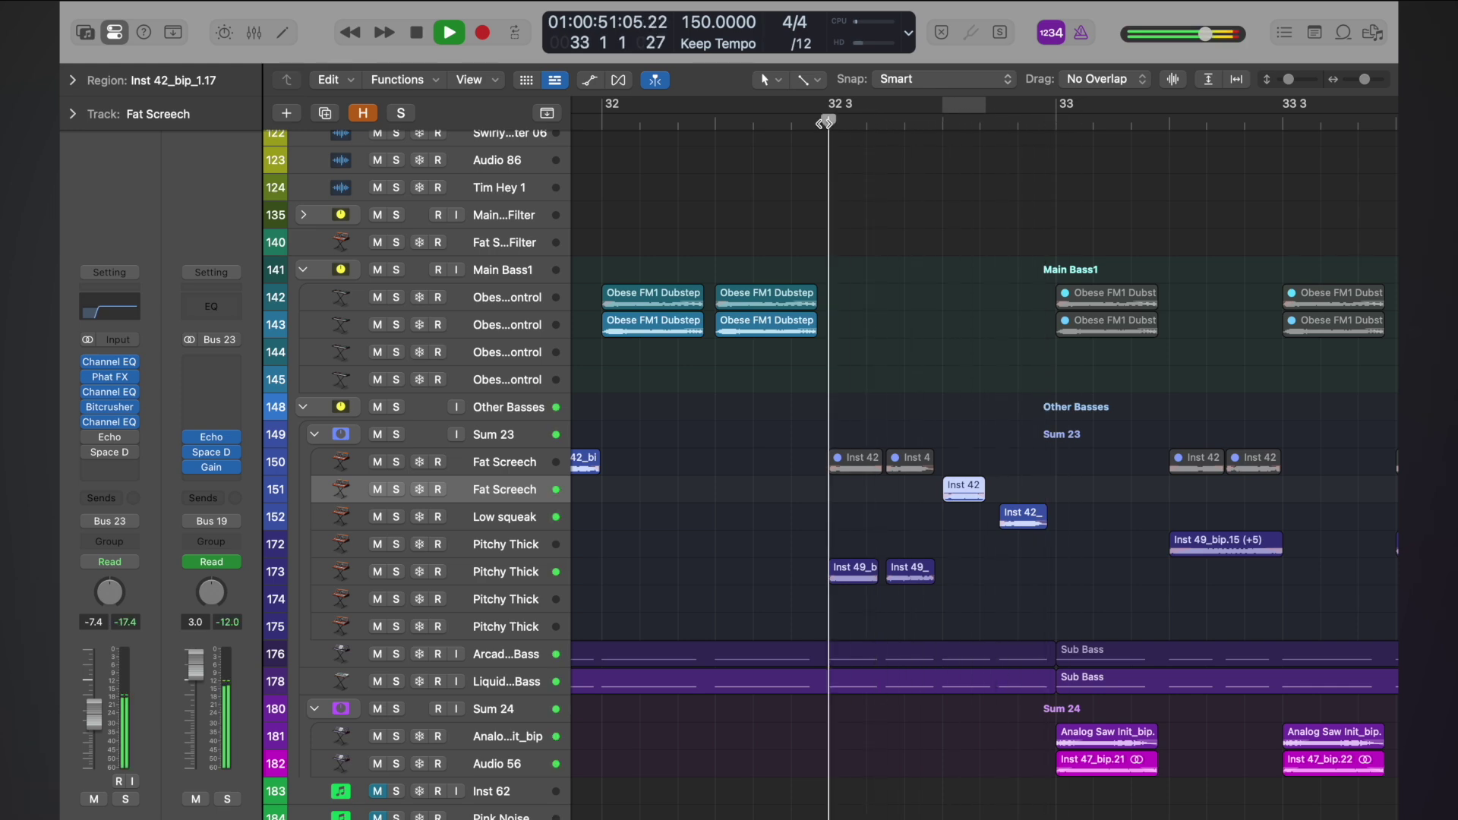
{"action": "key", "text": "space"}
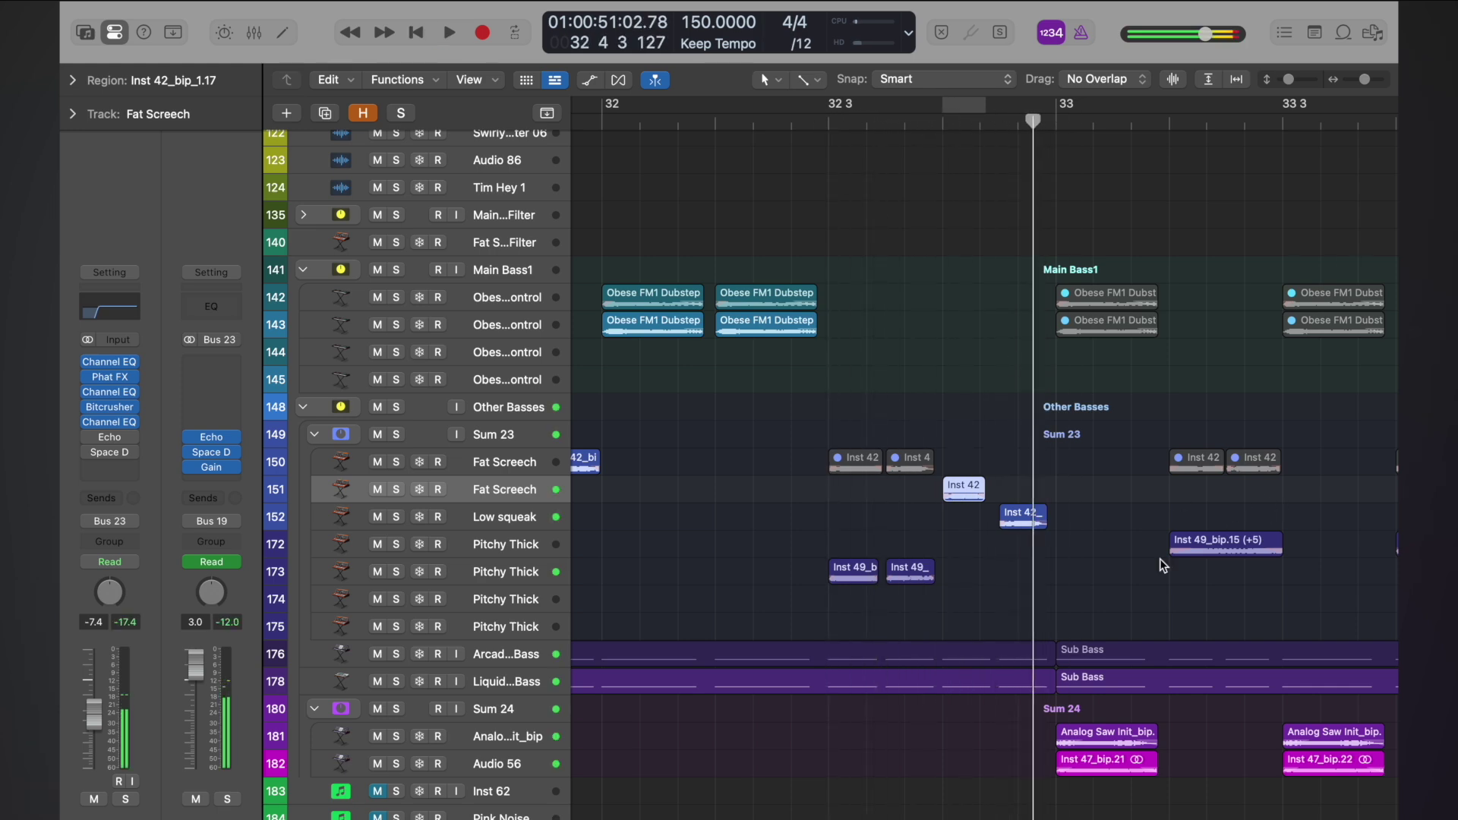
- Set the Low squeak track's volume to -10.0 dB and audition its region at the end of bar 32
{"action": "left_click", "coordinate": [509, 518]}
{"action": "scroll", "coordinate": [839, 512], "scroll_direction": "down", "scroll_amount": 10}
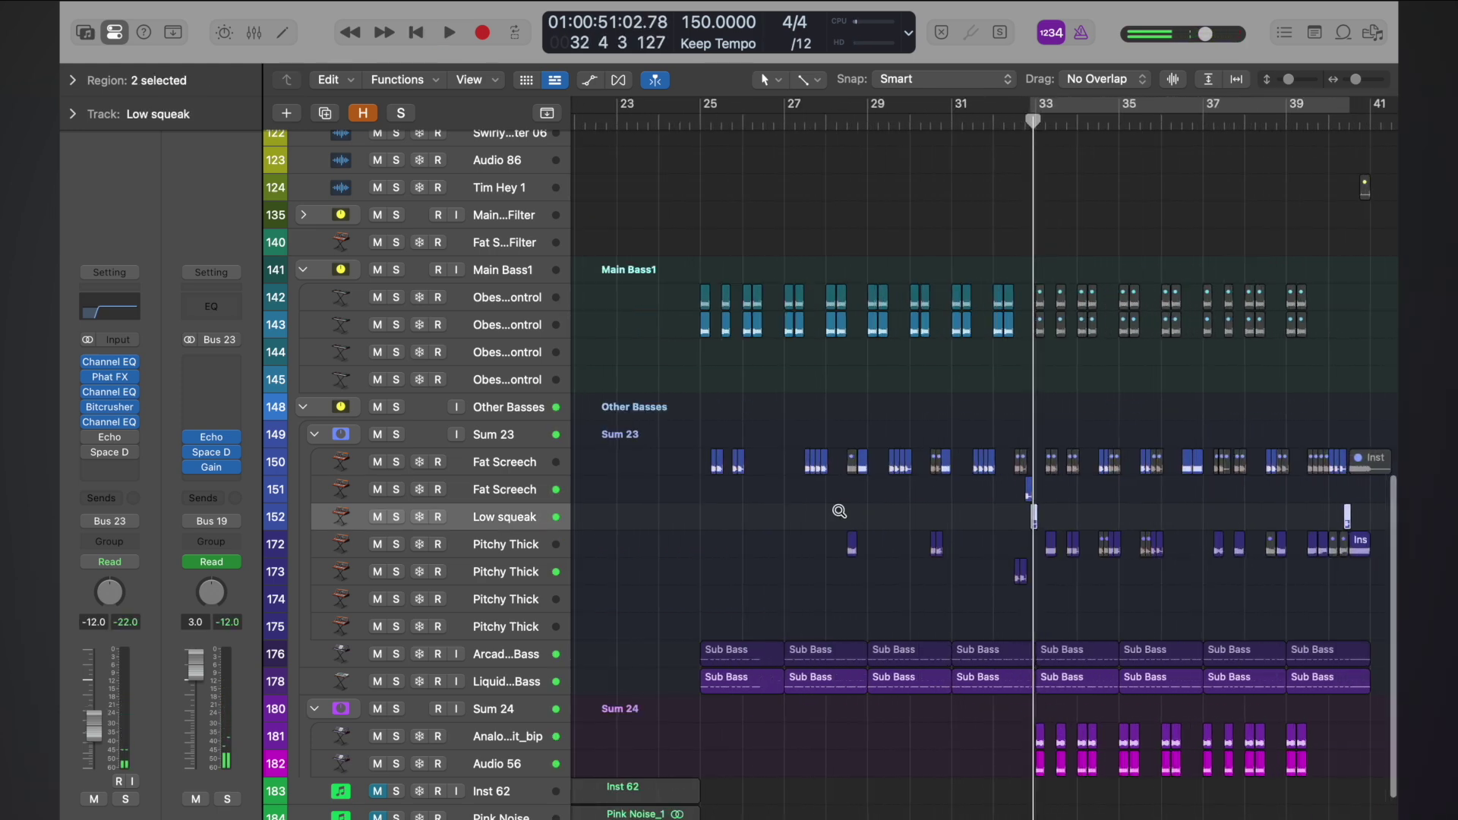
{"action": "scroll", "coordinate": [839, 511], "scroll_direction": "up", "scroll_amount": 10}
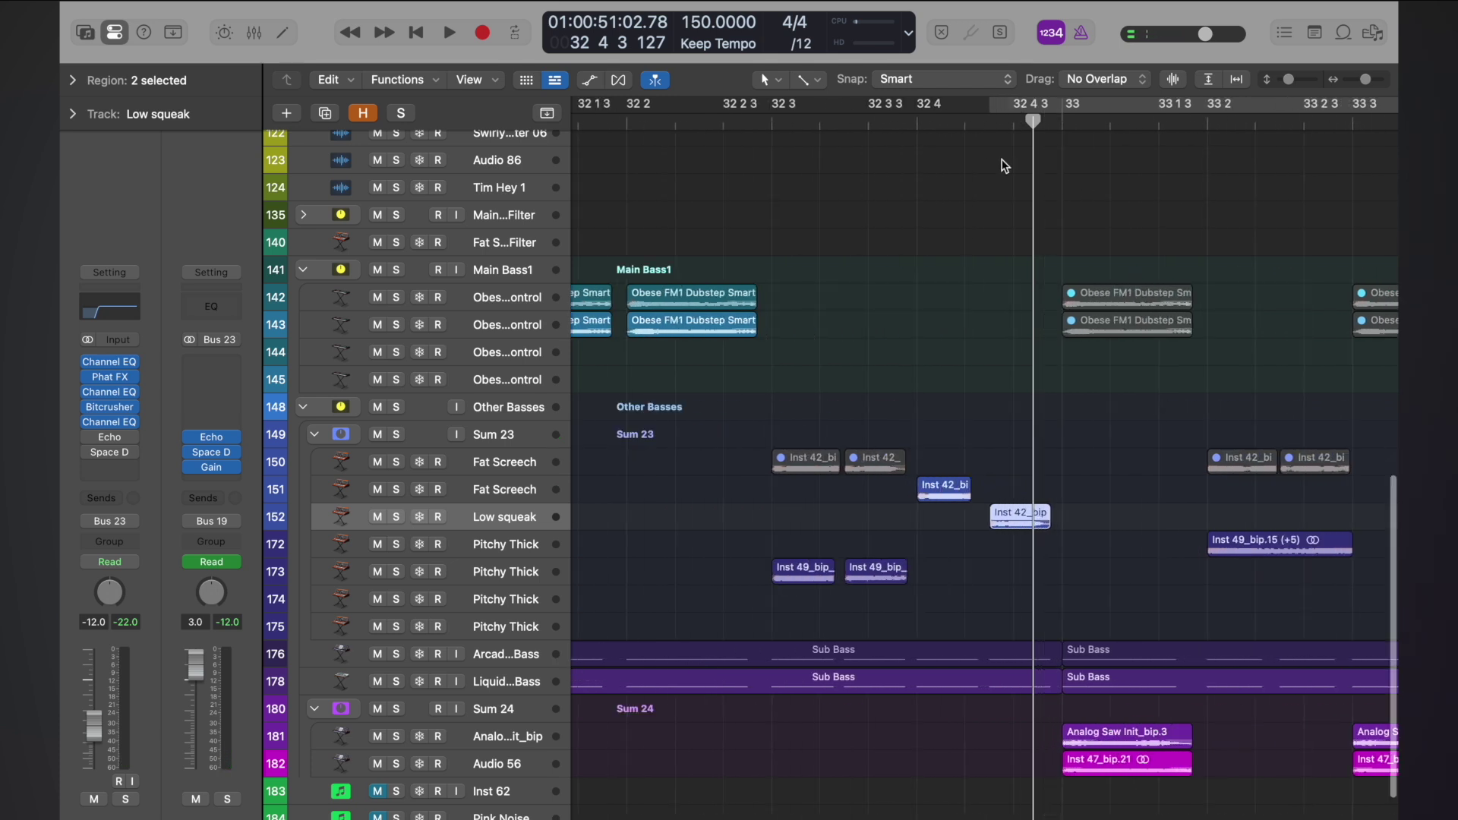
{"action": "left_click", "coordinate": [975, 119]}
{"action": "key", "text": "space"}
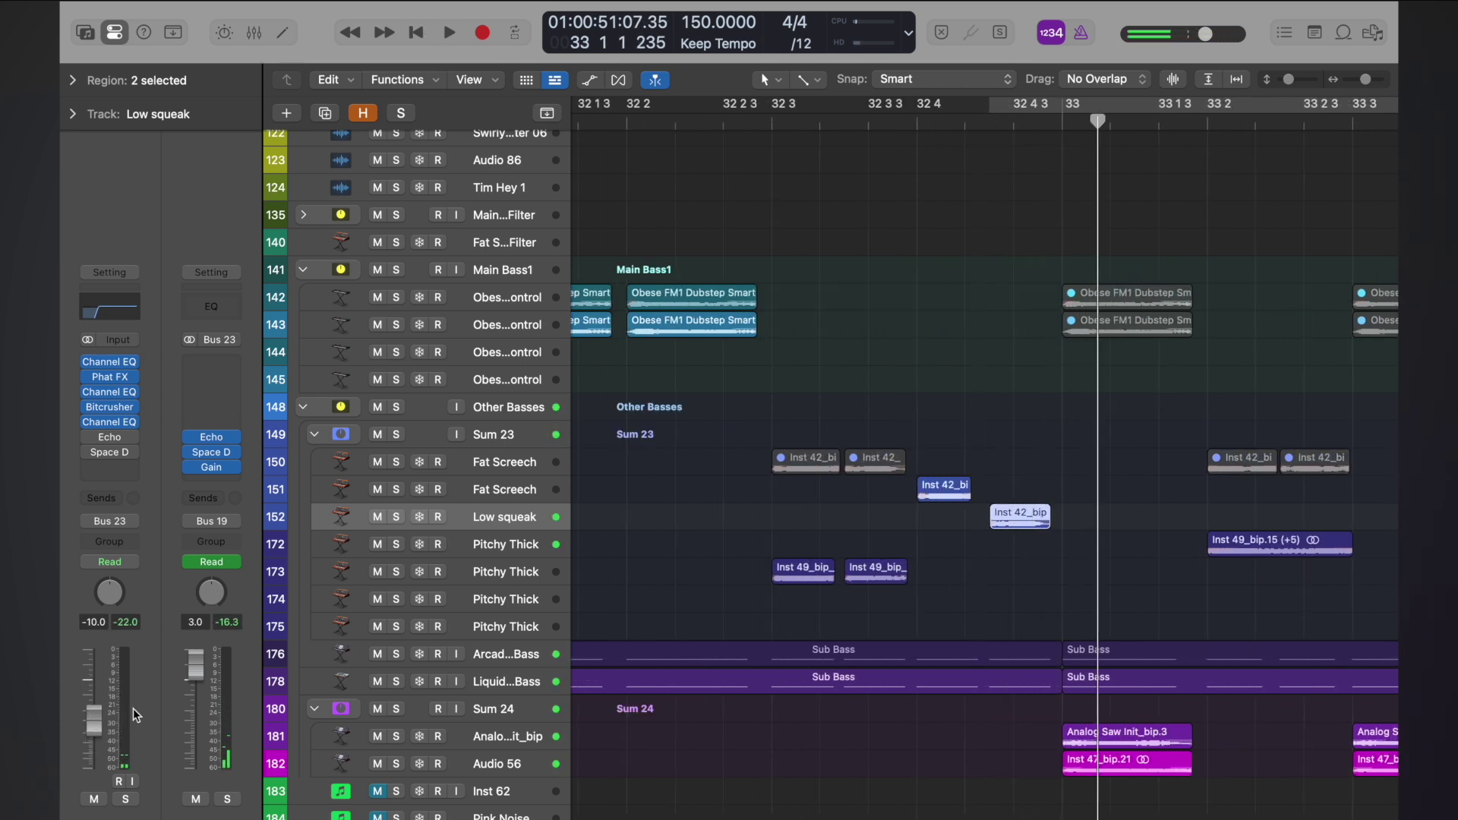
- Play the fill from bars 32 and 31 in context, and set the Low squeak track's volume to -10.6 dB
{"action": "scroll", "coordinate": [785, 390], "scroll_direction": "down", "scroll_amount": 4}
{"action": "left_click", "coordinate": [875, 122]}
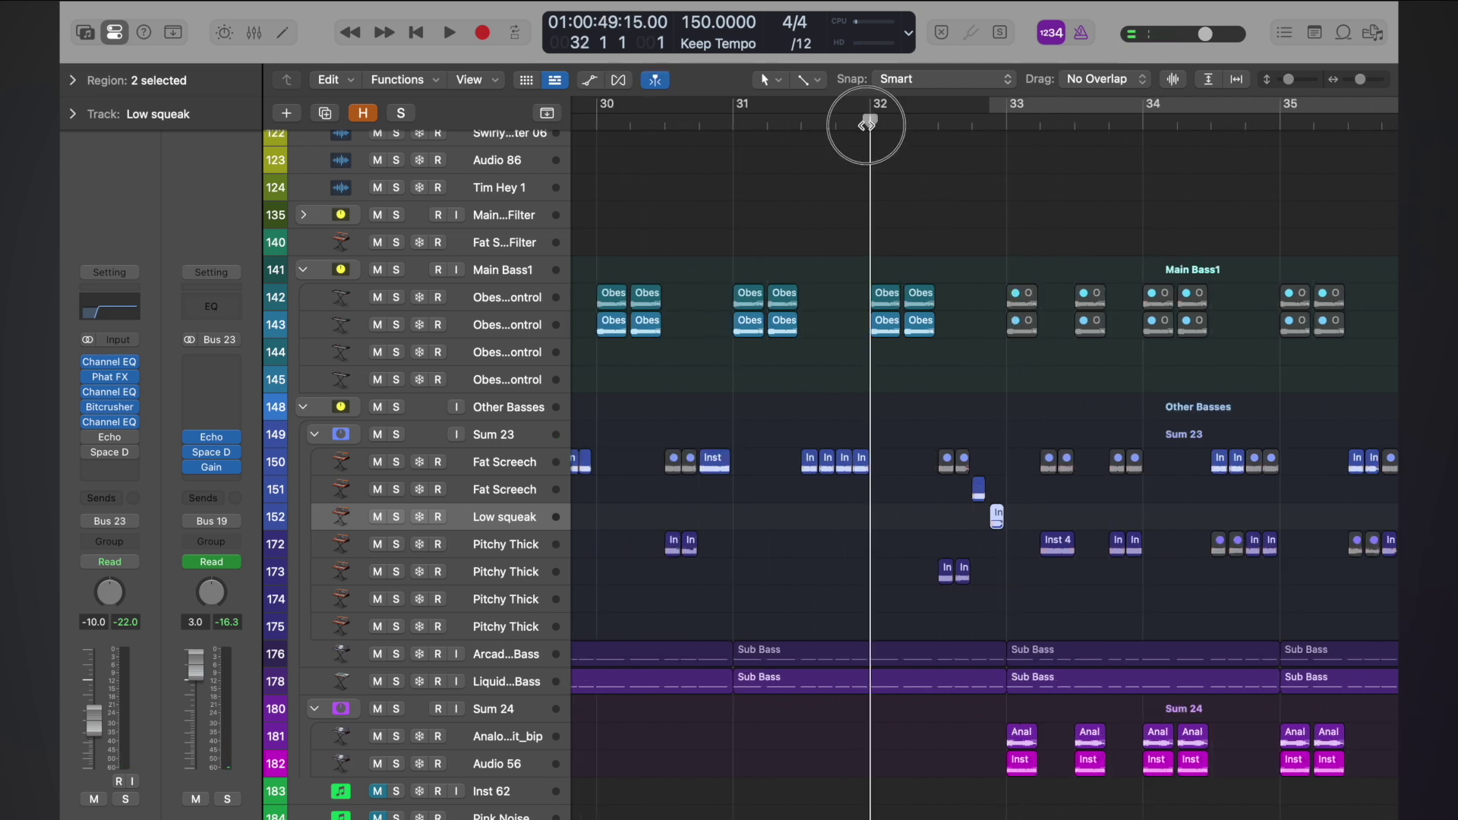
{"action": "key", "text": "space"}
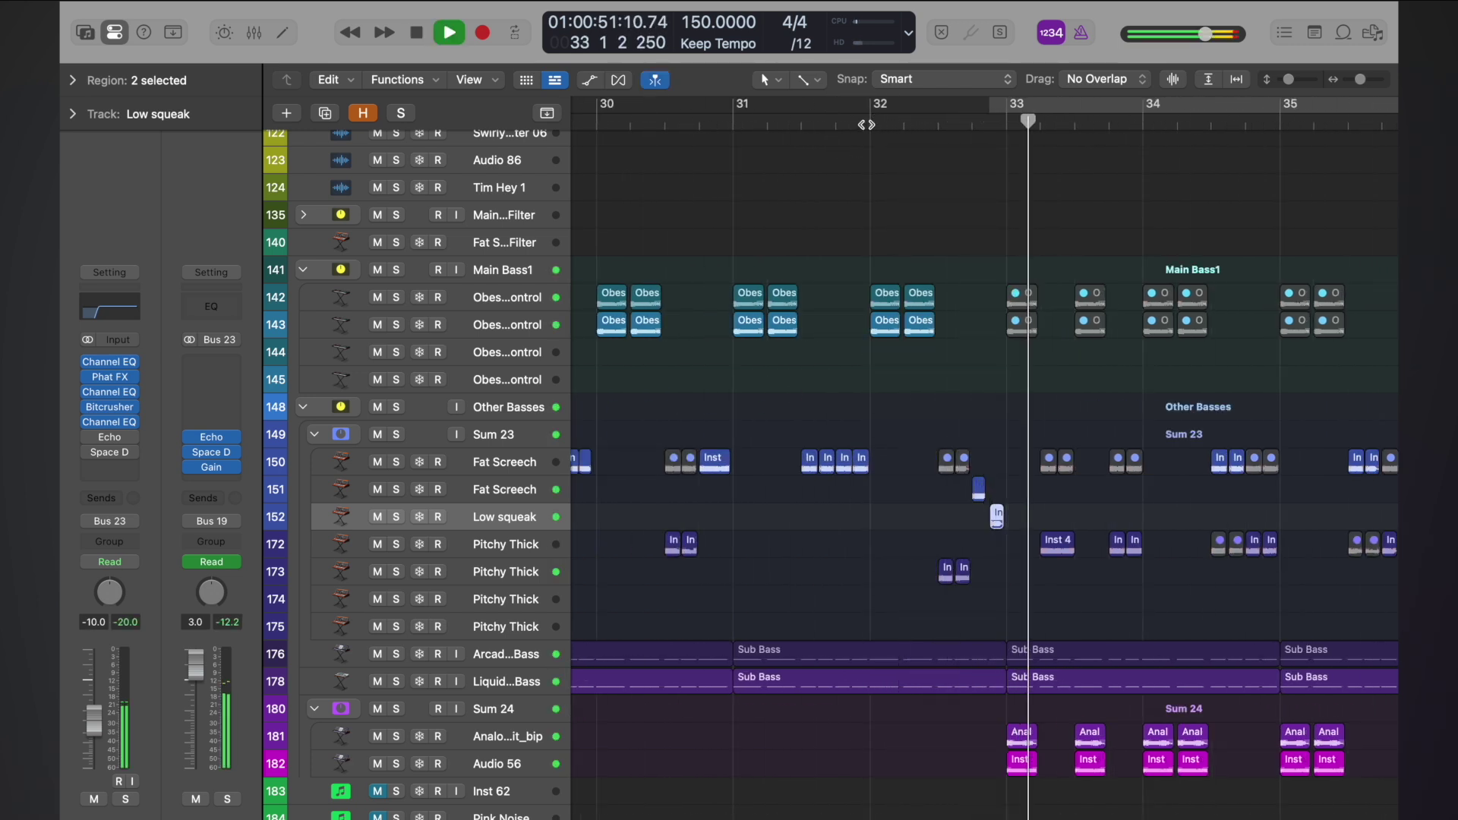
{"action": "left_click", "coordinate": [867, 121]}
{"action": "left_click", "coordinate": [736, 121]}
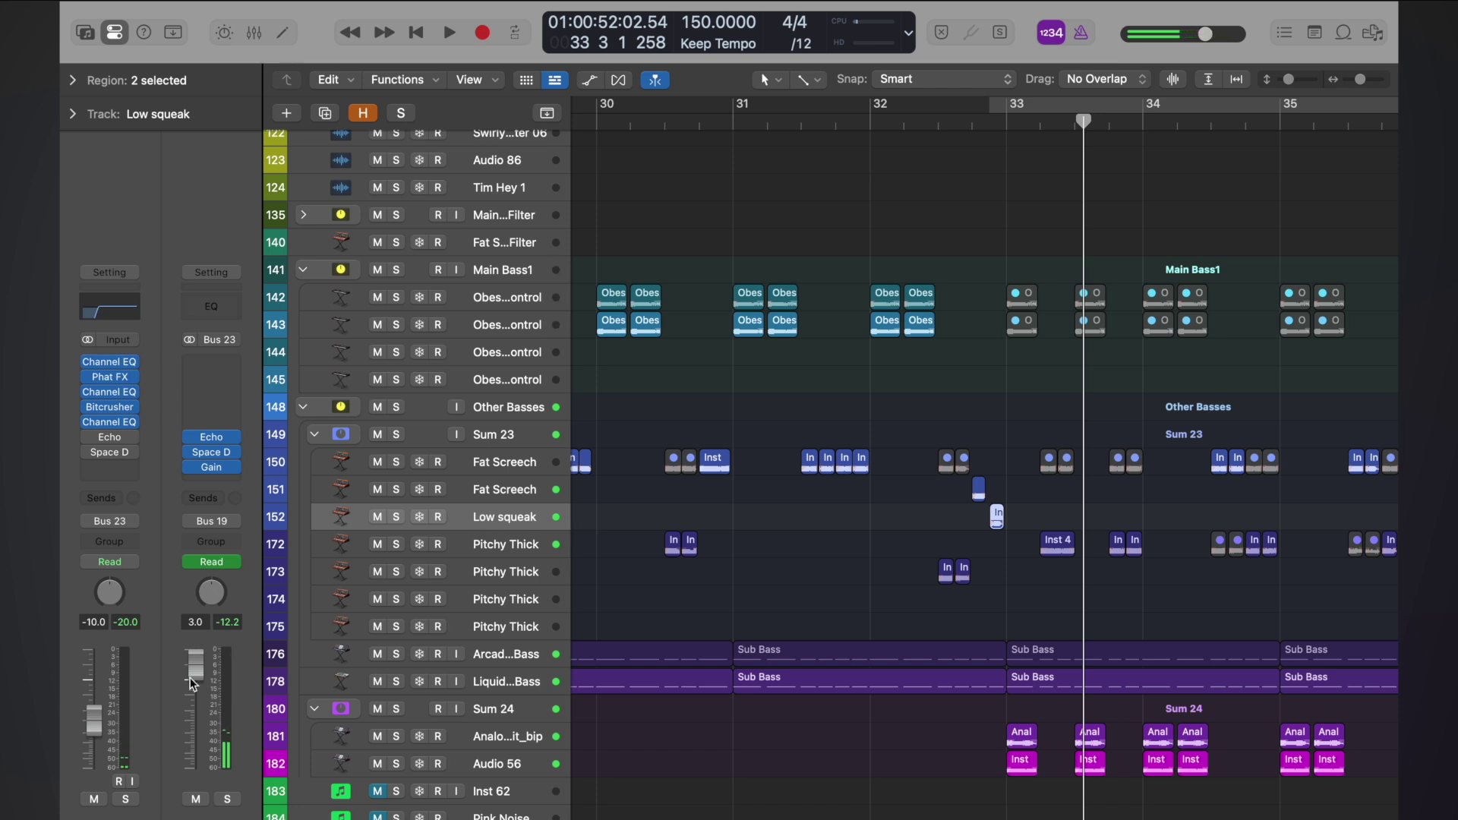
{"action": "left_click_drag", "start_coordinate": [94, 714], "coordinate": [94, 716]}
- Play the drop from bar 32 through to the fill in bar 40, and stop
{"action": "left_click", "coordinate": [872, 118]}
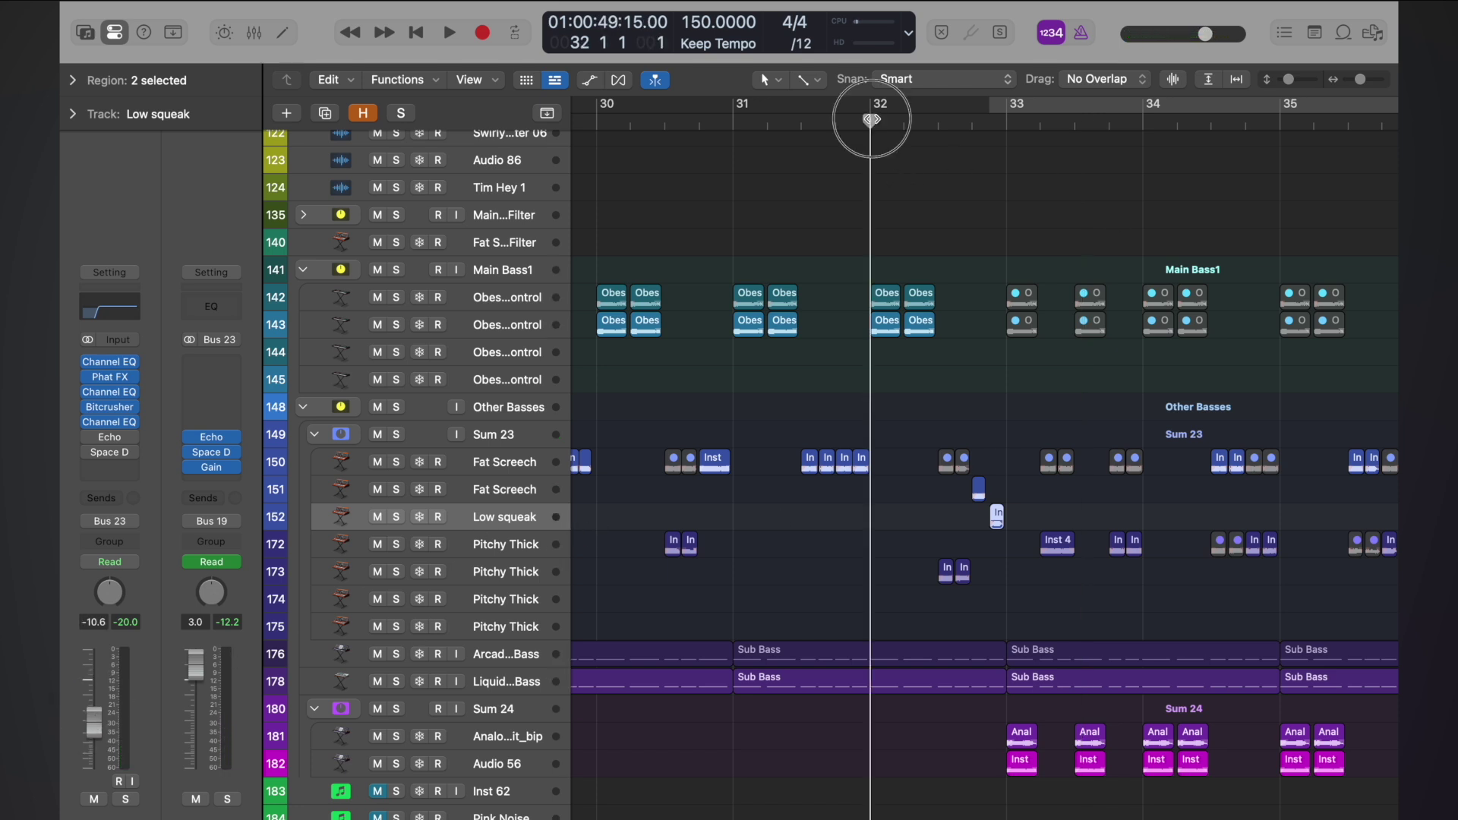
{"action": "key", "text": "space"}
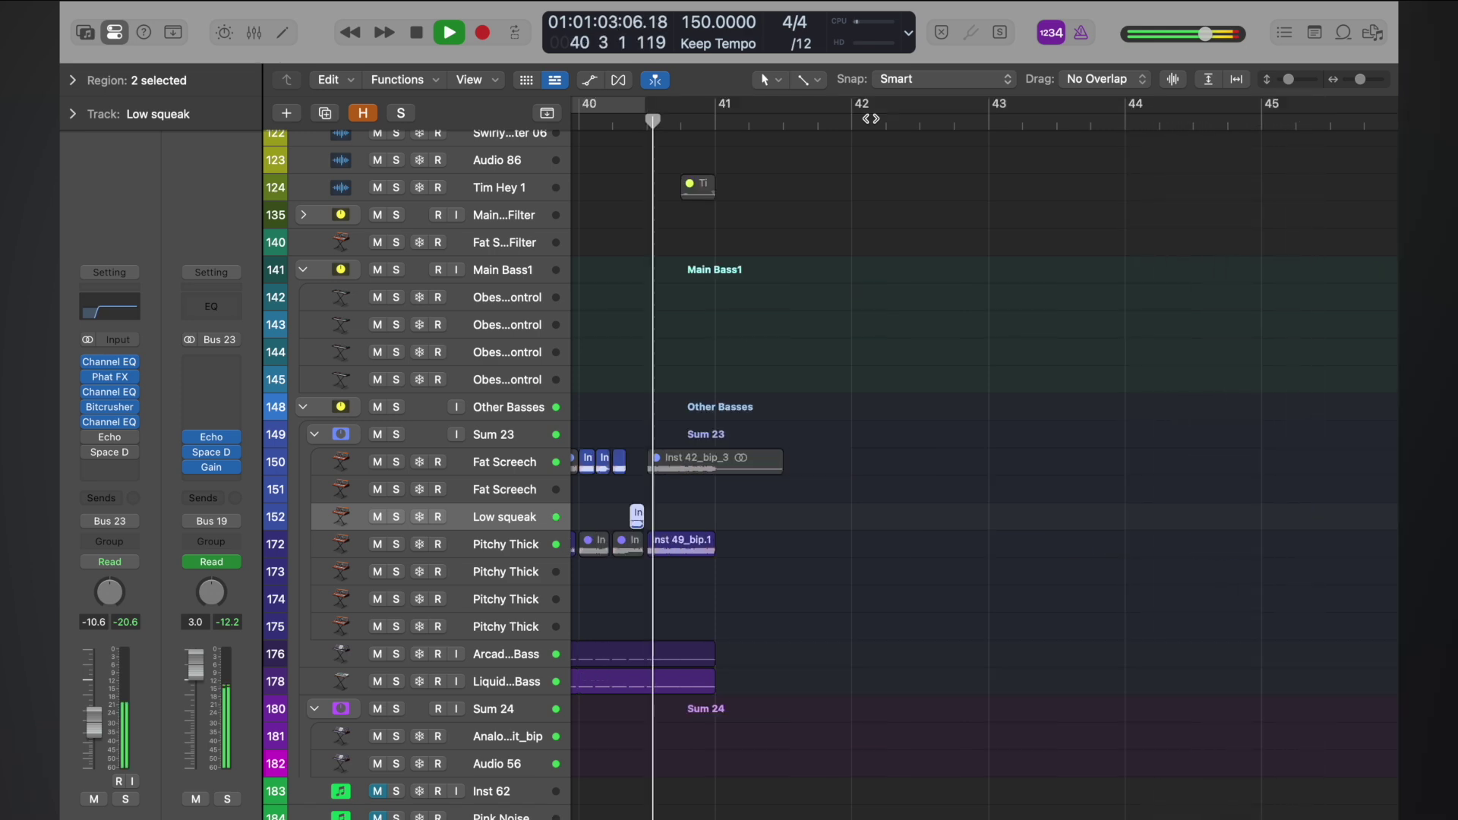
{"action": "key", "text": "space"}
- Replay the fill from bar 40 to hear the Low squeak region there, and stop
{"action": "scroll", "coordinate": [994, 346], "scroll_direction": "down", "scroll_amount": 10}
{"action": "scroll", "coordinate": [992, 343], "scroll_direction": "down", "scroll_amount": 8}
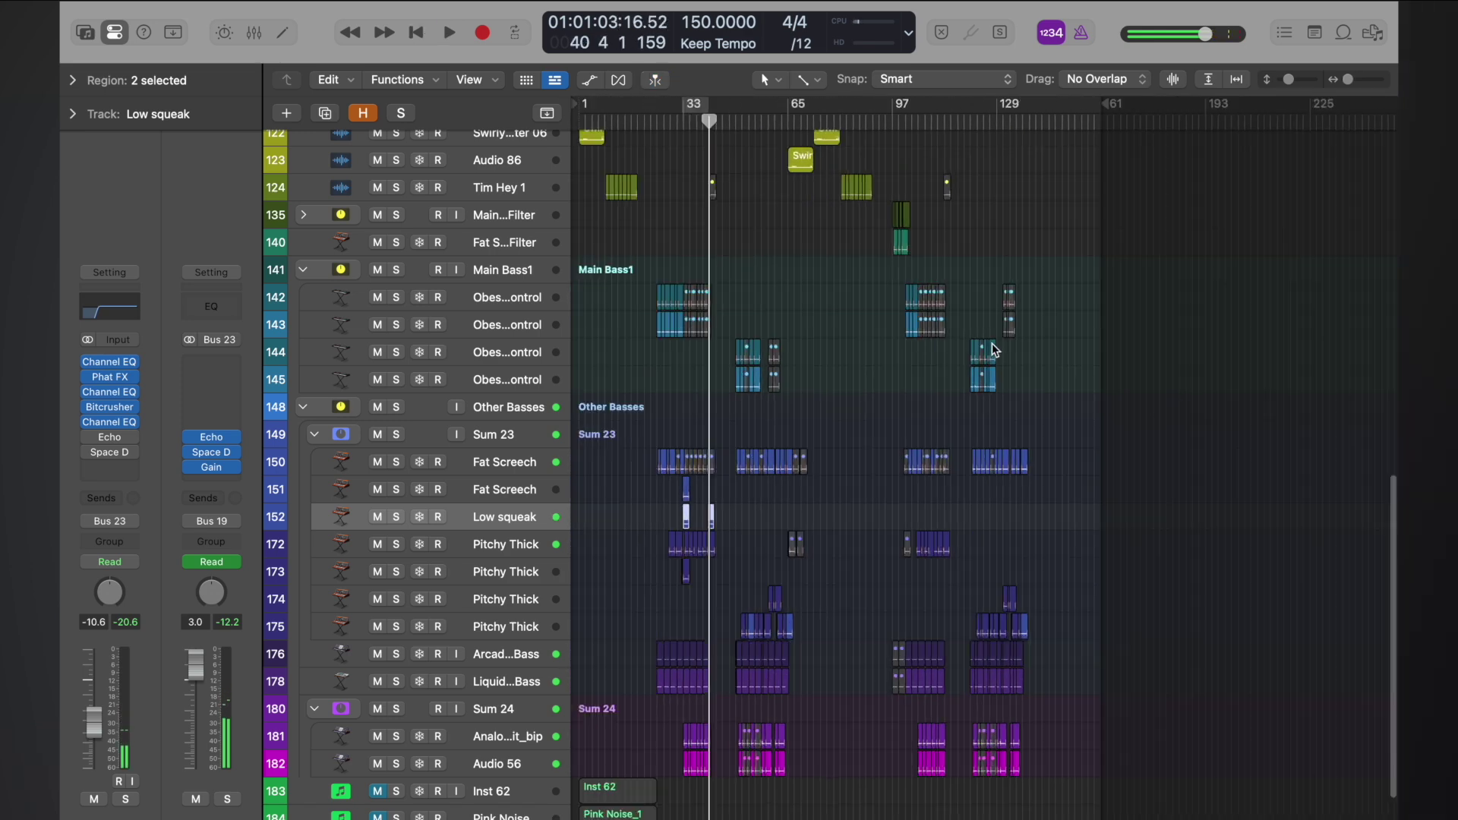
{"action": "scroll", "coordinate": [992, 343], "scroll_direction": "up", "scroll_amount": 12}
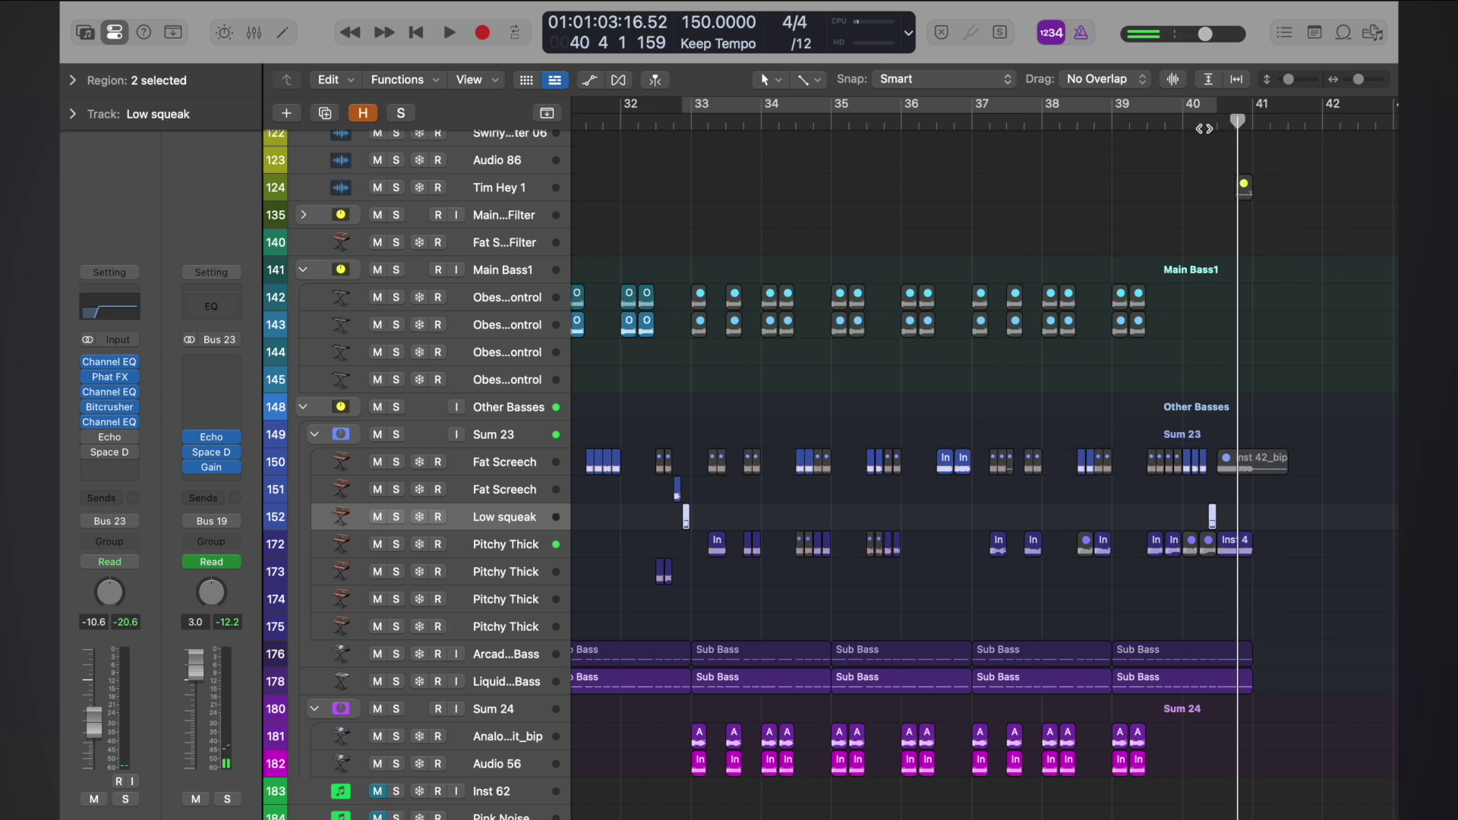
{"action": "left_click", "coordinate": [1188, 124]}
{"action": "key", "text": "space"}
{"action": "left_click", "coordinate": [1178, 123]}
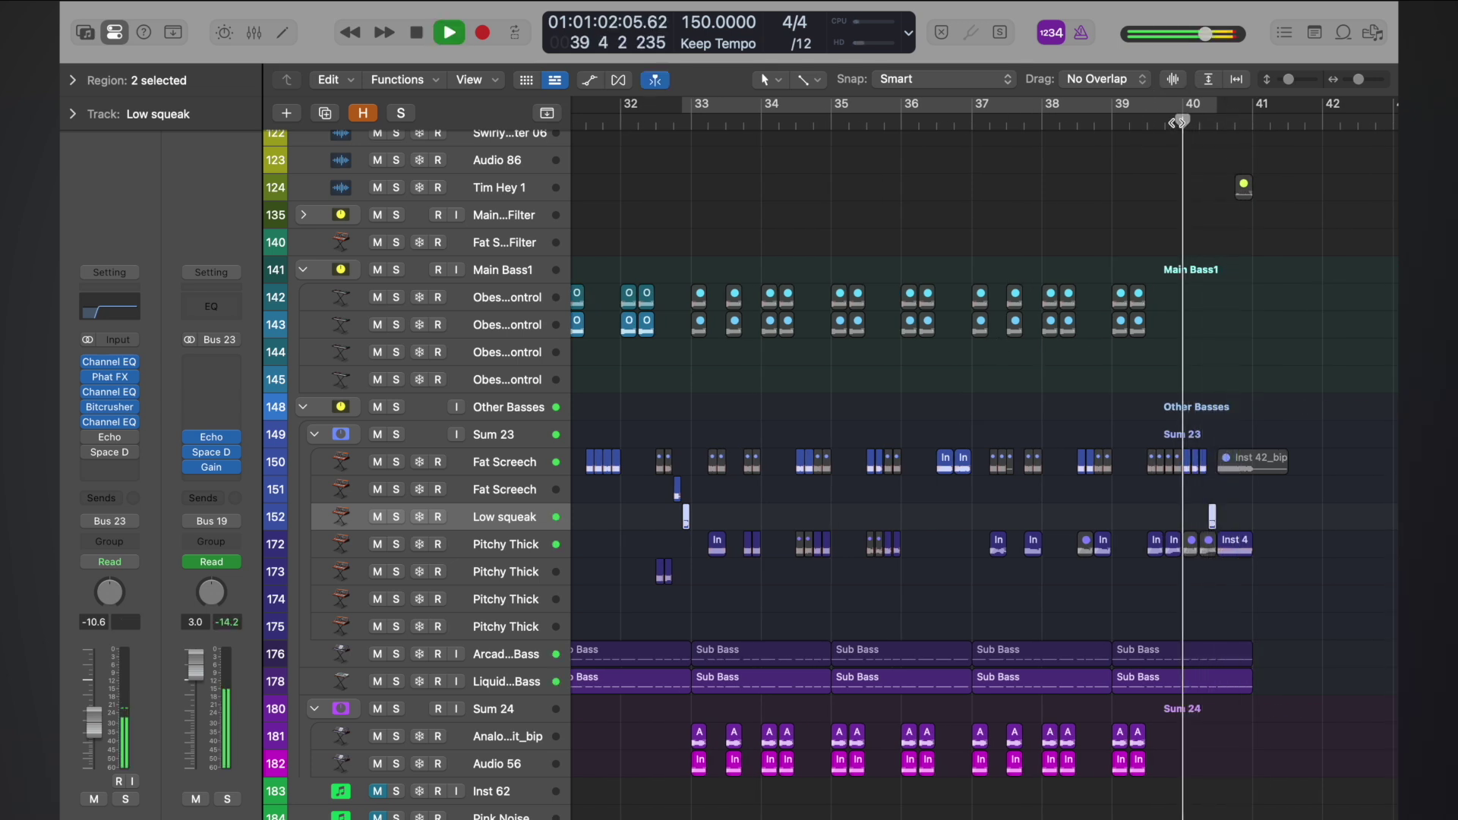
{"action": "key", "text": "space"}
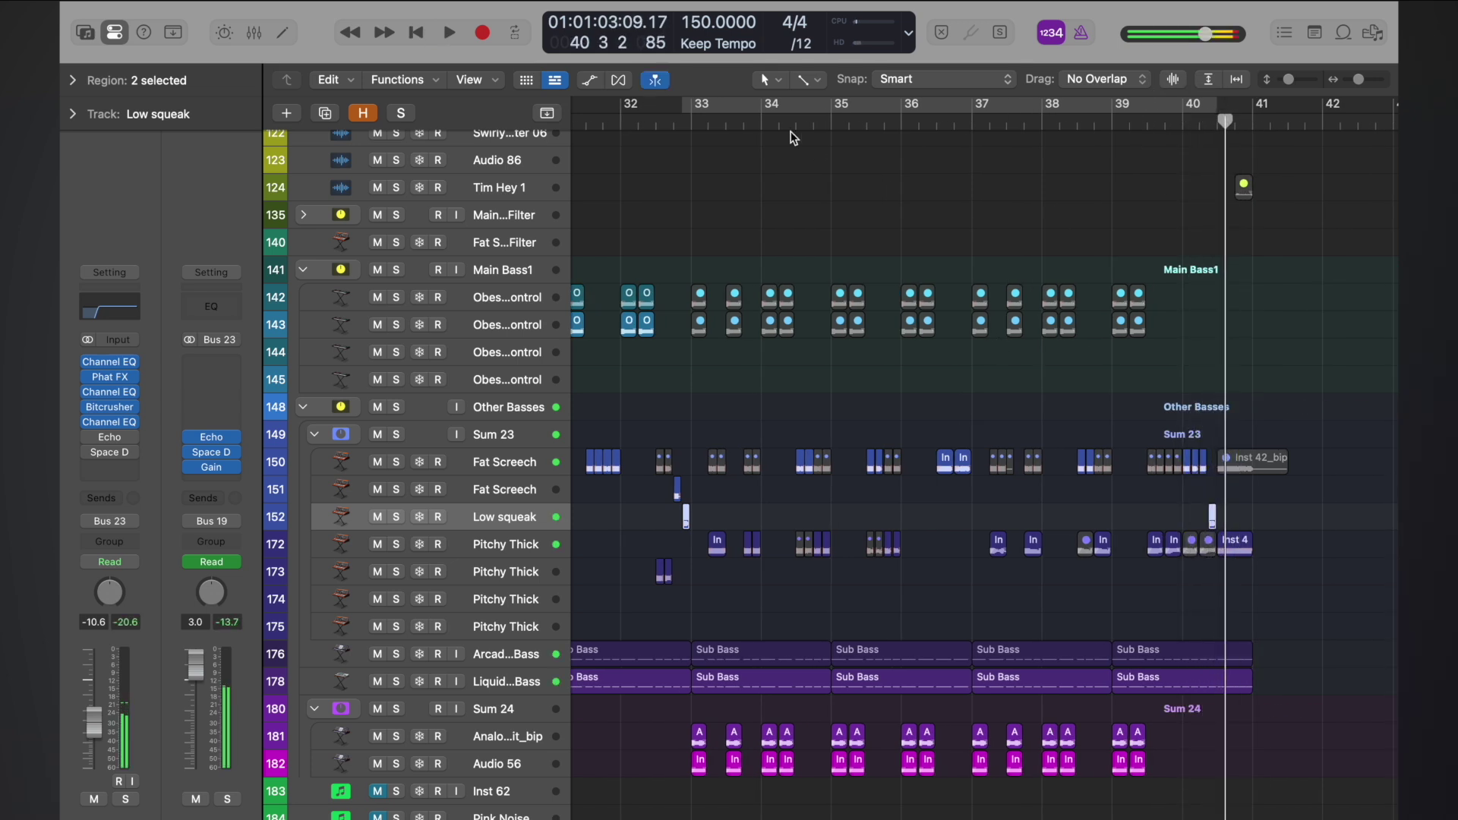
- Compare the Low squeak hits at bars 32 and 40 by playing the two fills in turn
{"action": "left_click", "coordinate": [650, 122]}
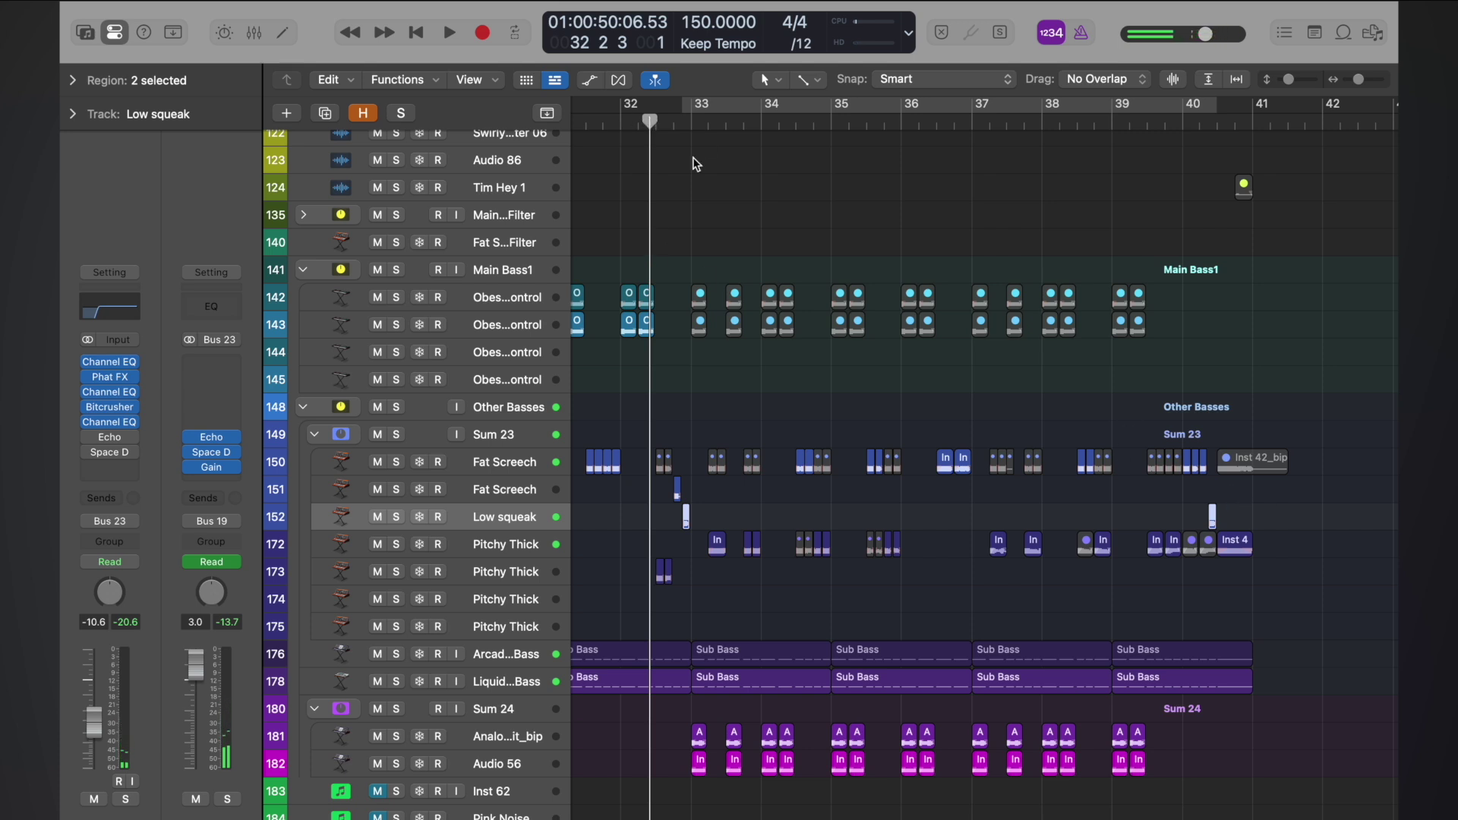
{"action": "key", "text": "space"}
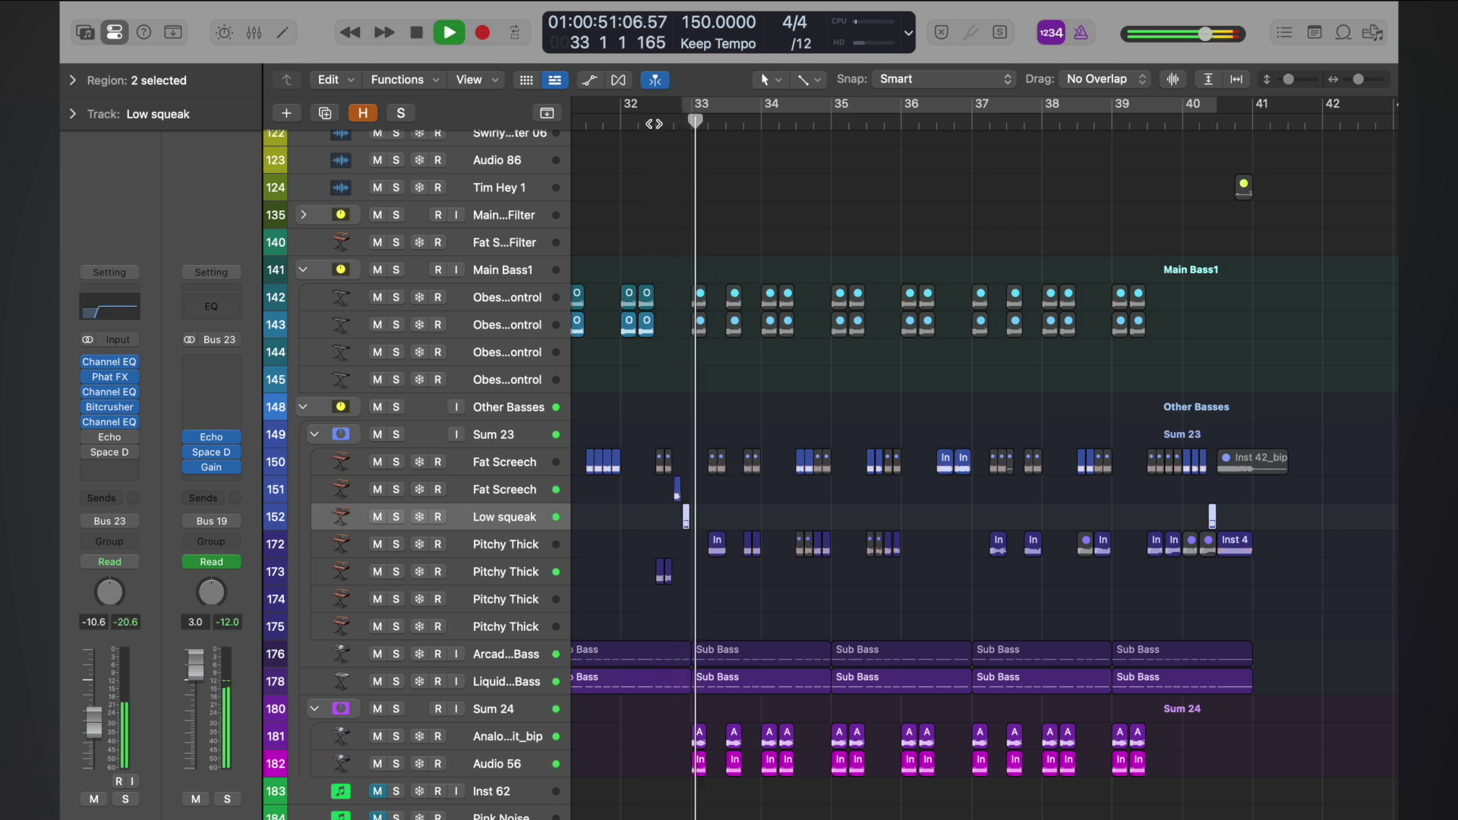
{"action": "key", "text": "space"}
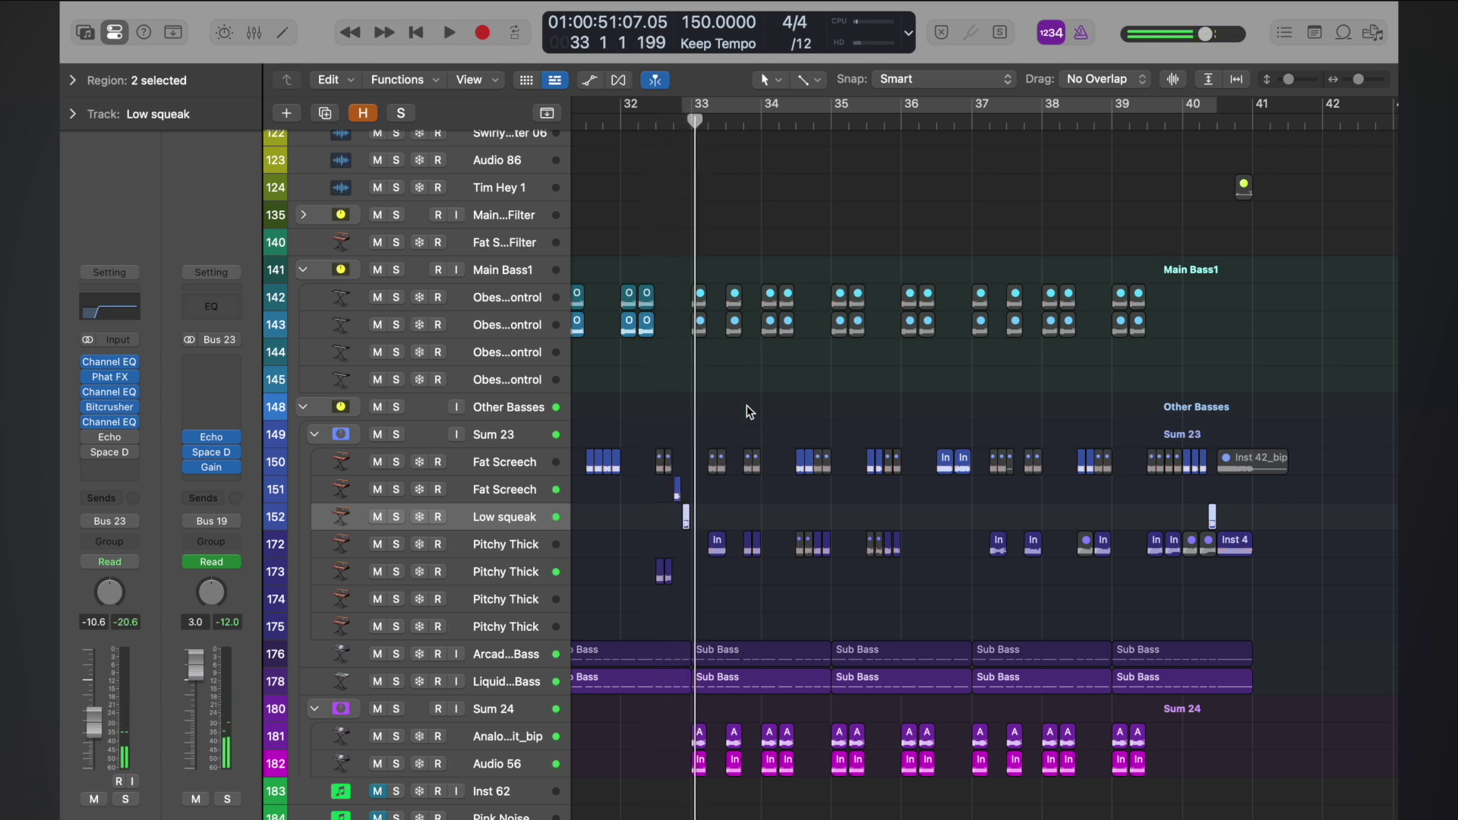
{"action": "double_click", "coordinate": [1184, 122]}
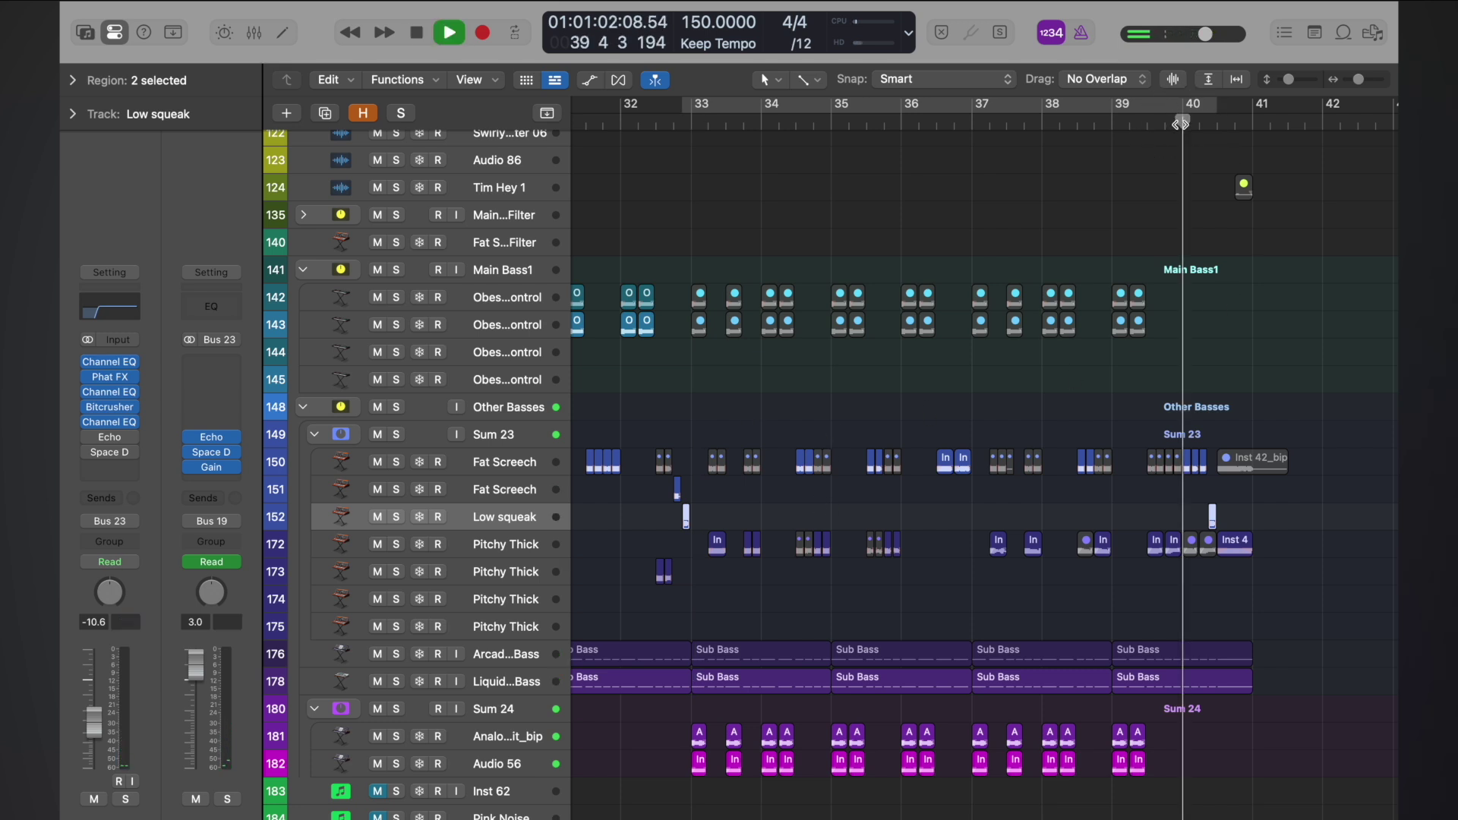
{"action": "key", "text": "space"}
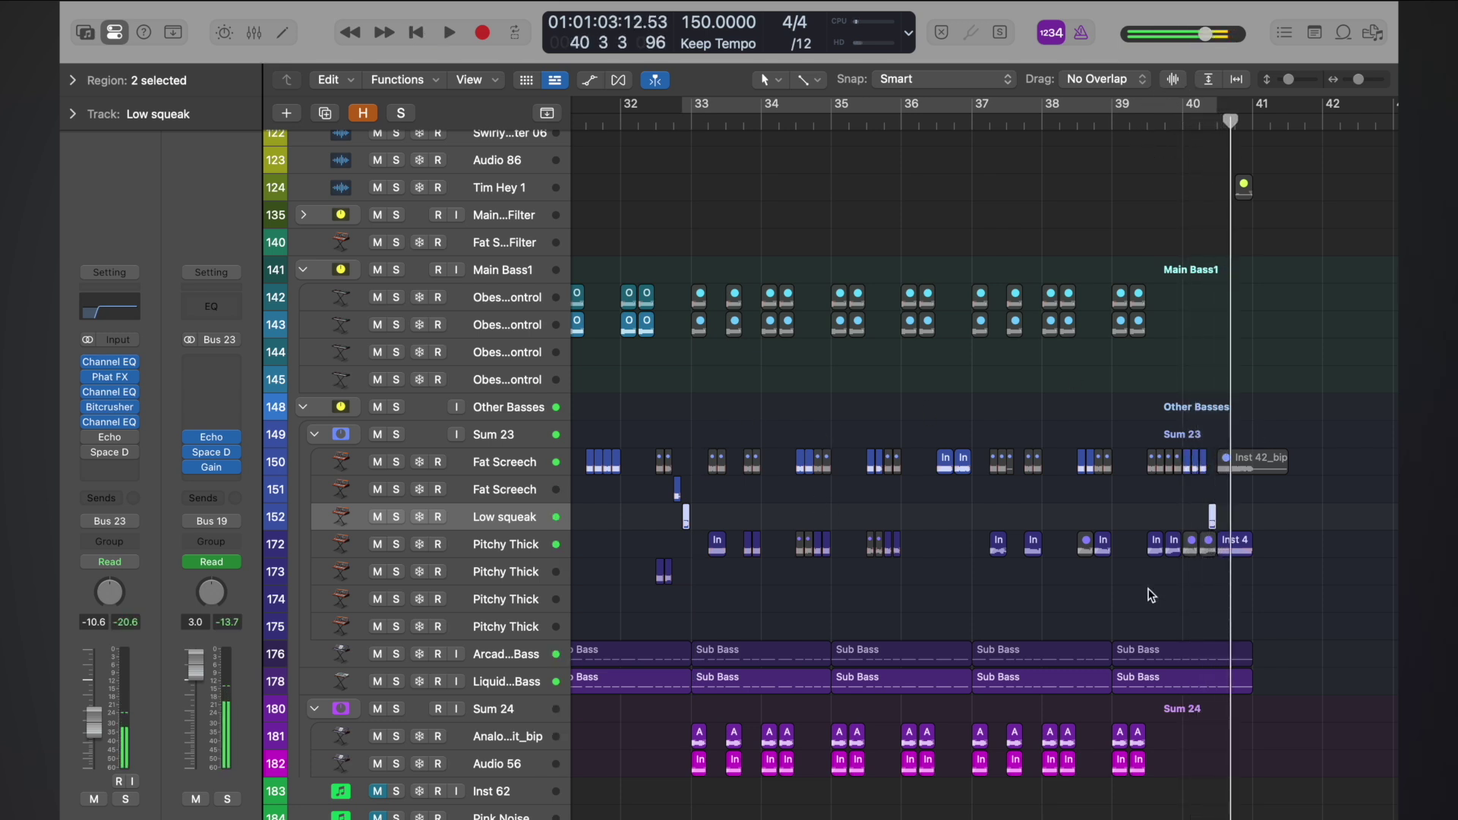
{"action": "double_click", "coordinate": [652, 120]}
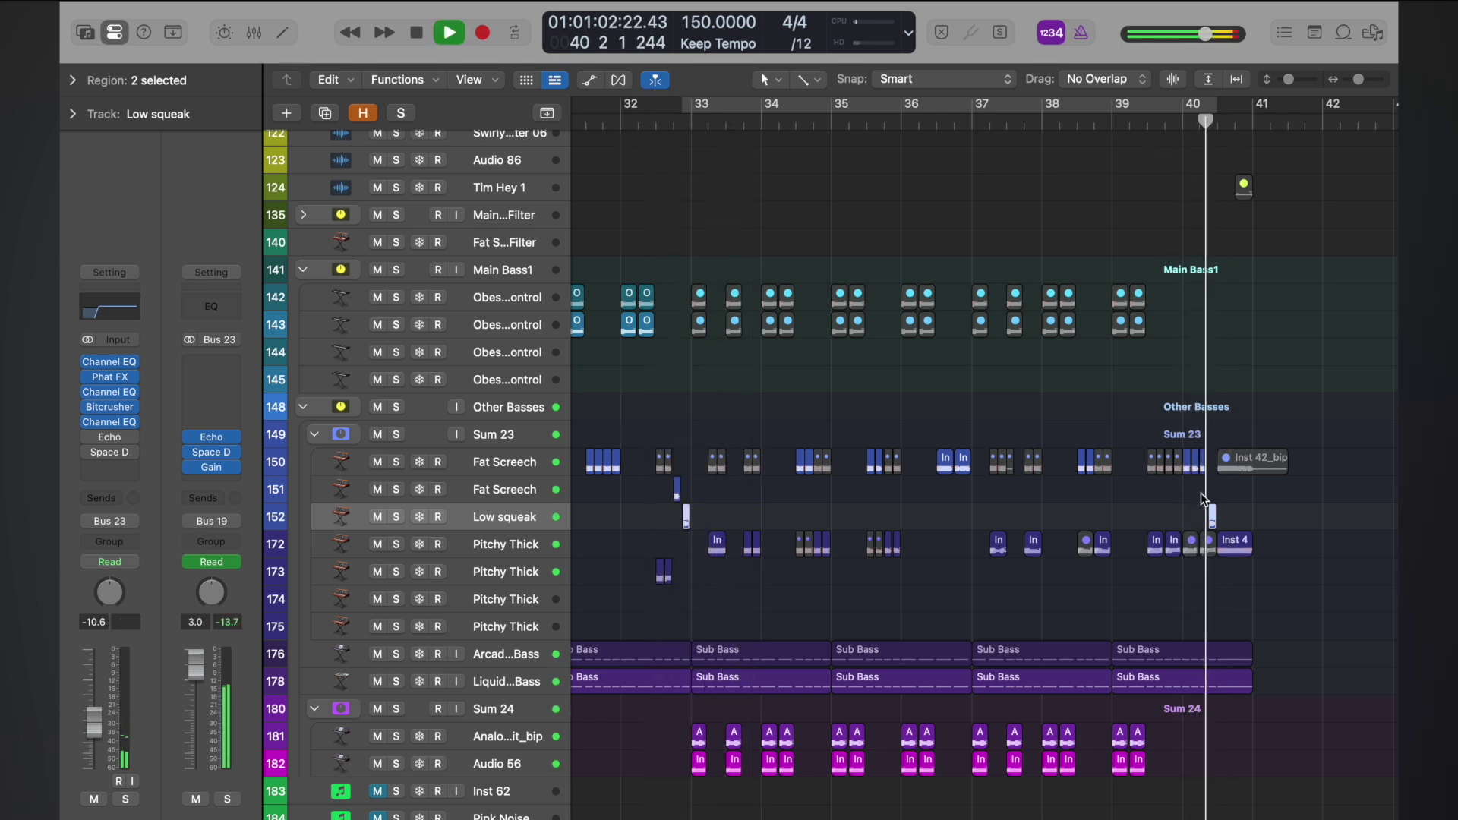
{"action": "key", "text": "space"}
- Move the bar 40 Low squeak region onto a new duplicate of its track and audition the fill
{"action": "key", "text": "super+d"}
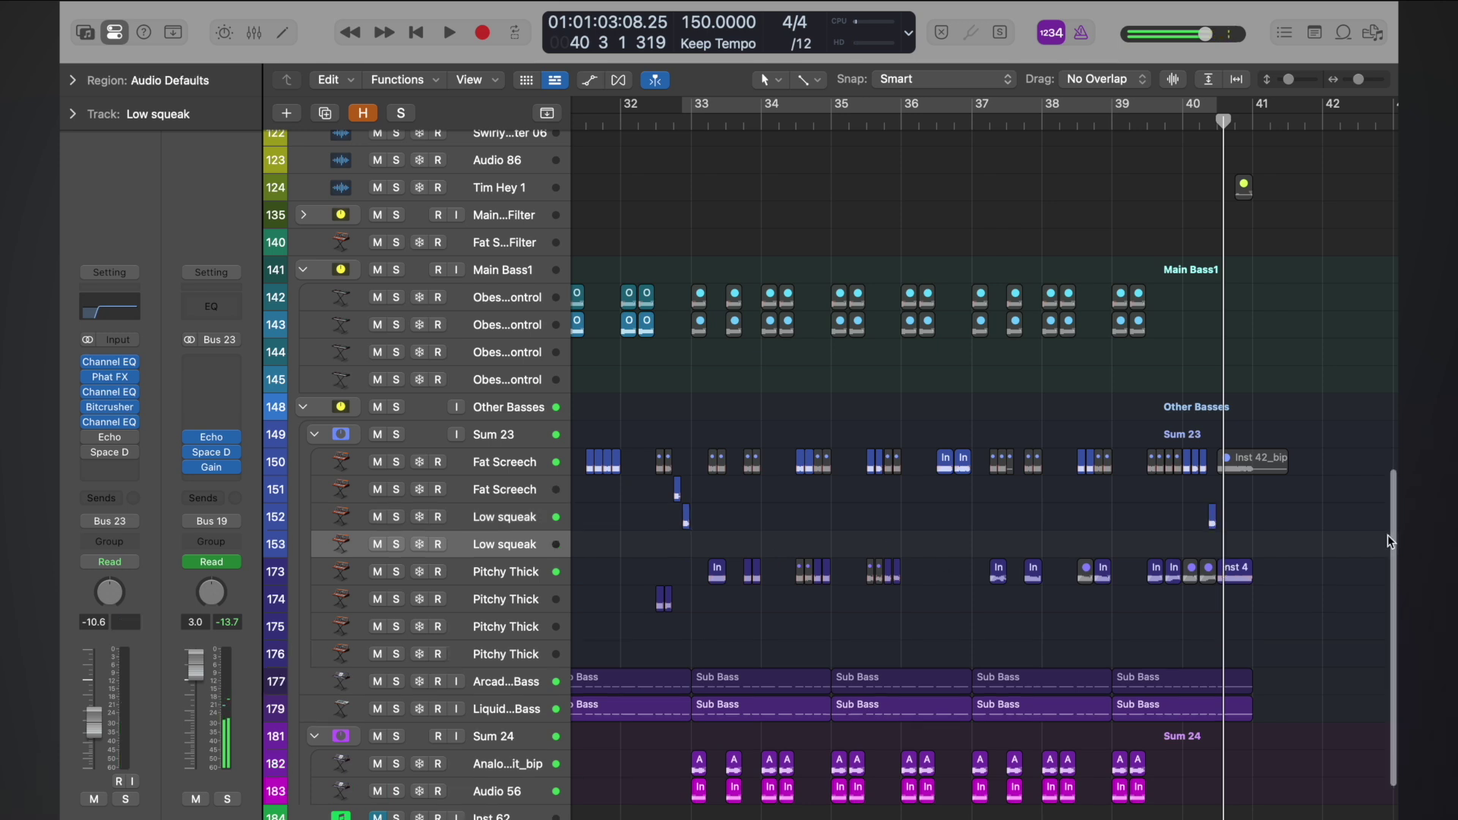
{"action": "left_click_drag", "start_coordinate": [1214, 522], "coordinate": [1213, 543]}
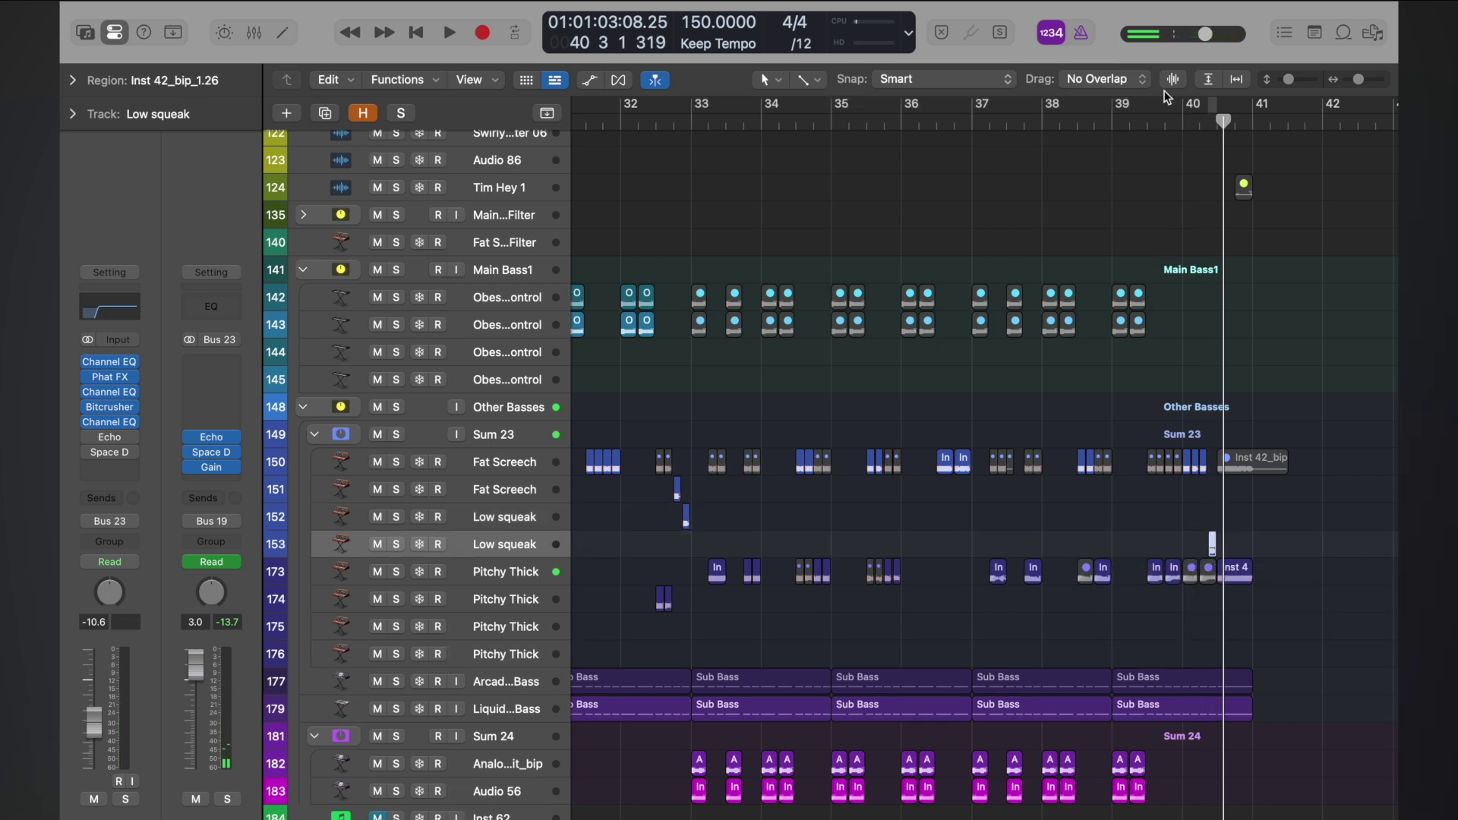
{"action": "left_click", "coordinate": [1175, 121]}
{"action": "key", "text": "space"}
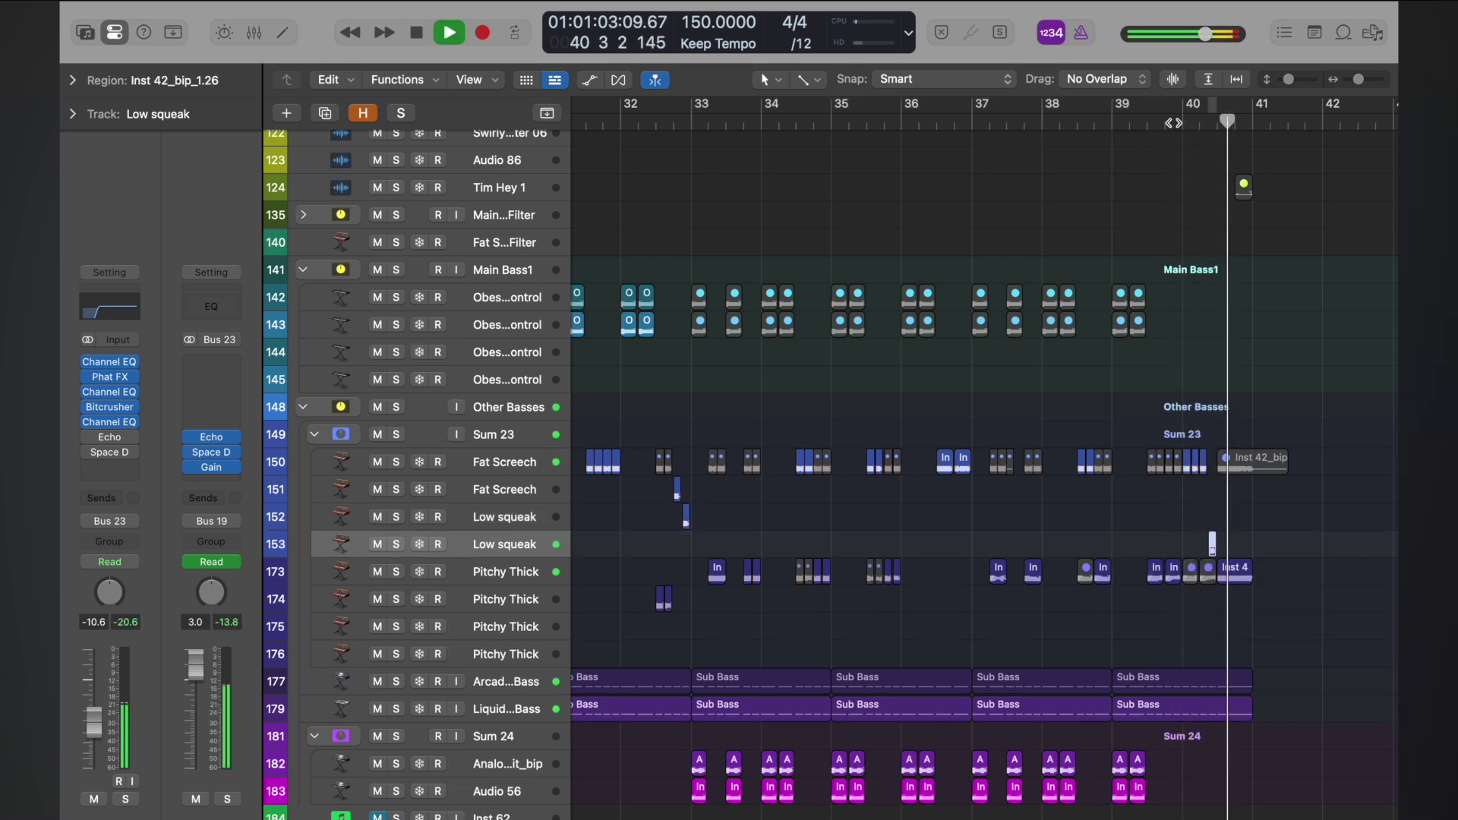
{"action": "left_click", "coordinate": [1176, 121]}
{"action": "key", "text": "space"}
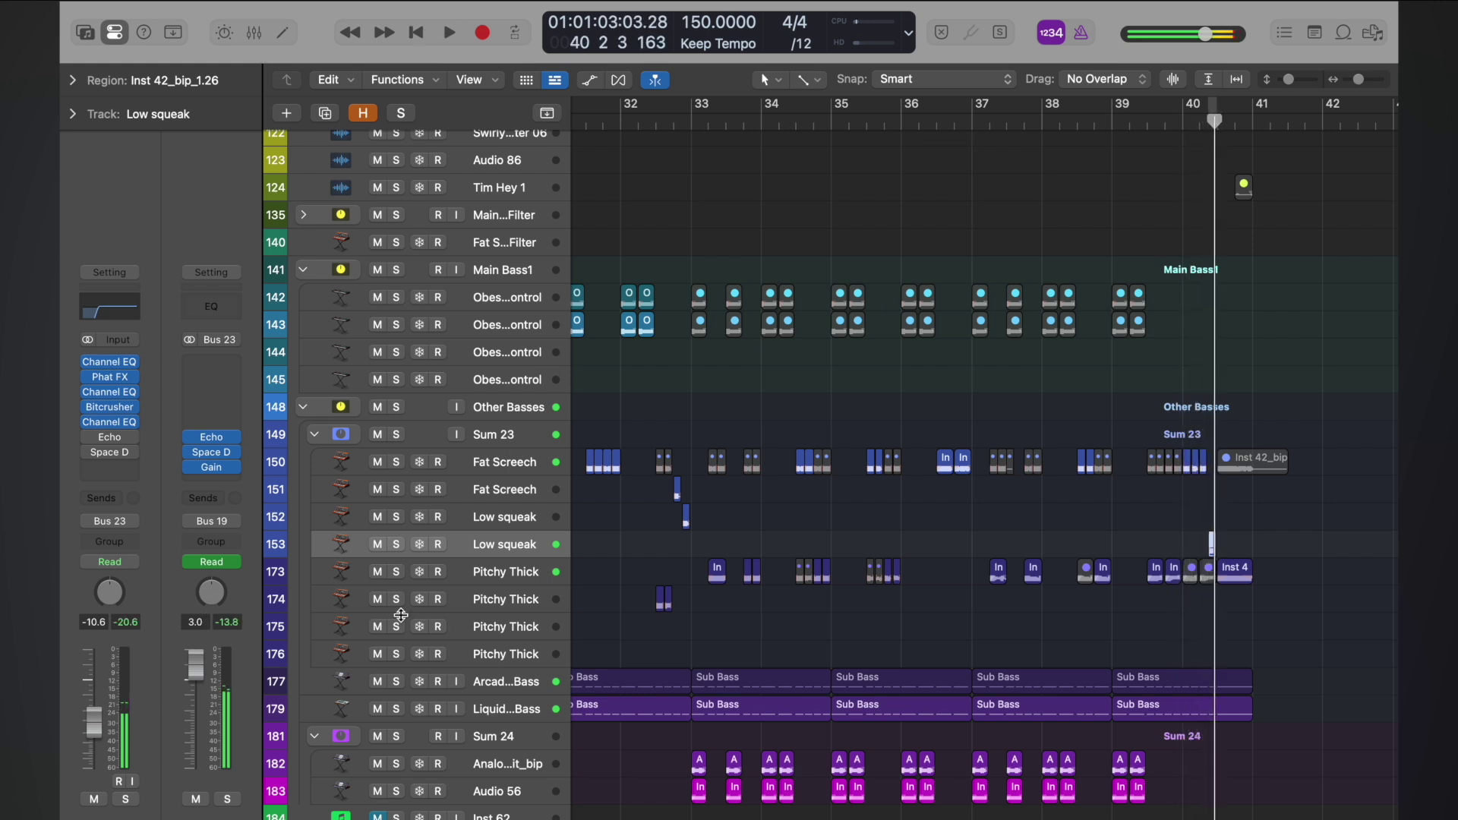
- Lower the duplicated Low squeak track's volume to -12.0 dB and replay from bar 40 into bar 41
{"action": "left_click_drag", "start_coordinate": [106, 730], "coordinate": [106, 735]}
{"action": "left_click", "coordinate": [1183, 120]}
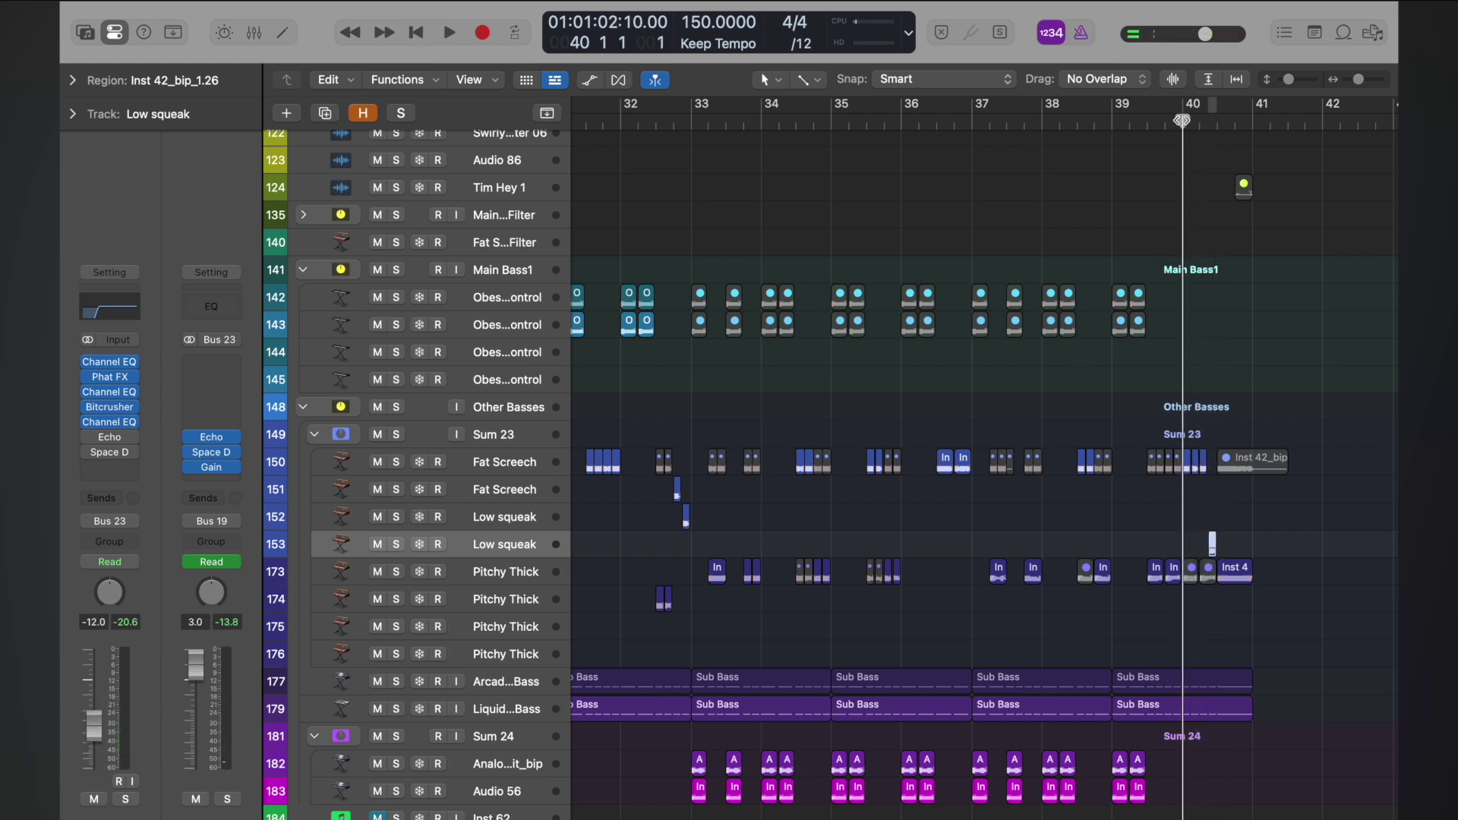
{"action": "key", "text": "space"}
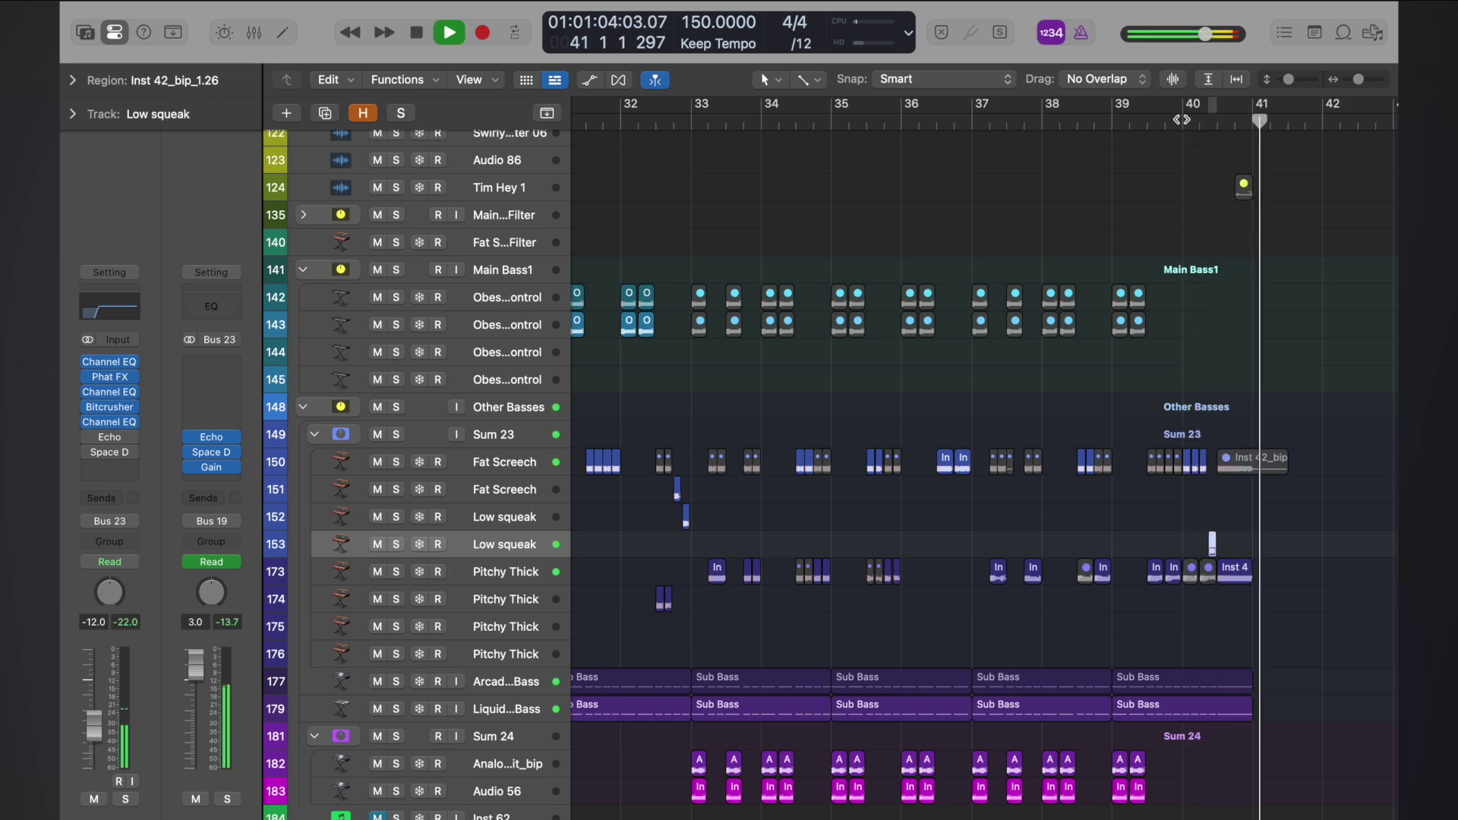
{"action": "key", "text": "space"}
{"action": "key", "text": "z"}
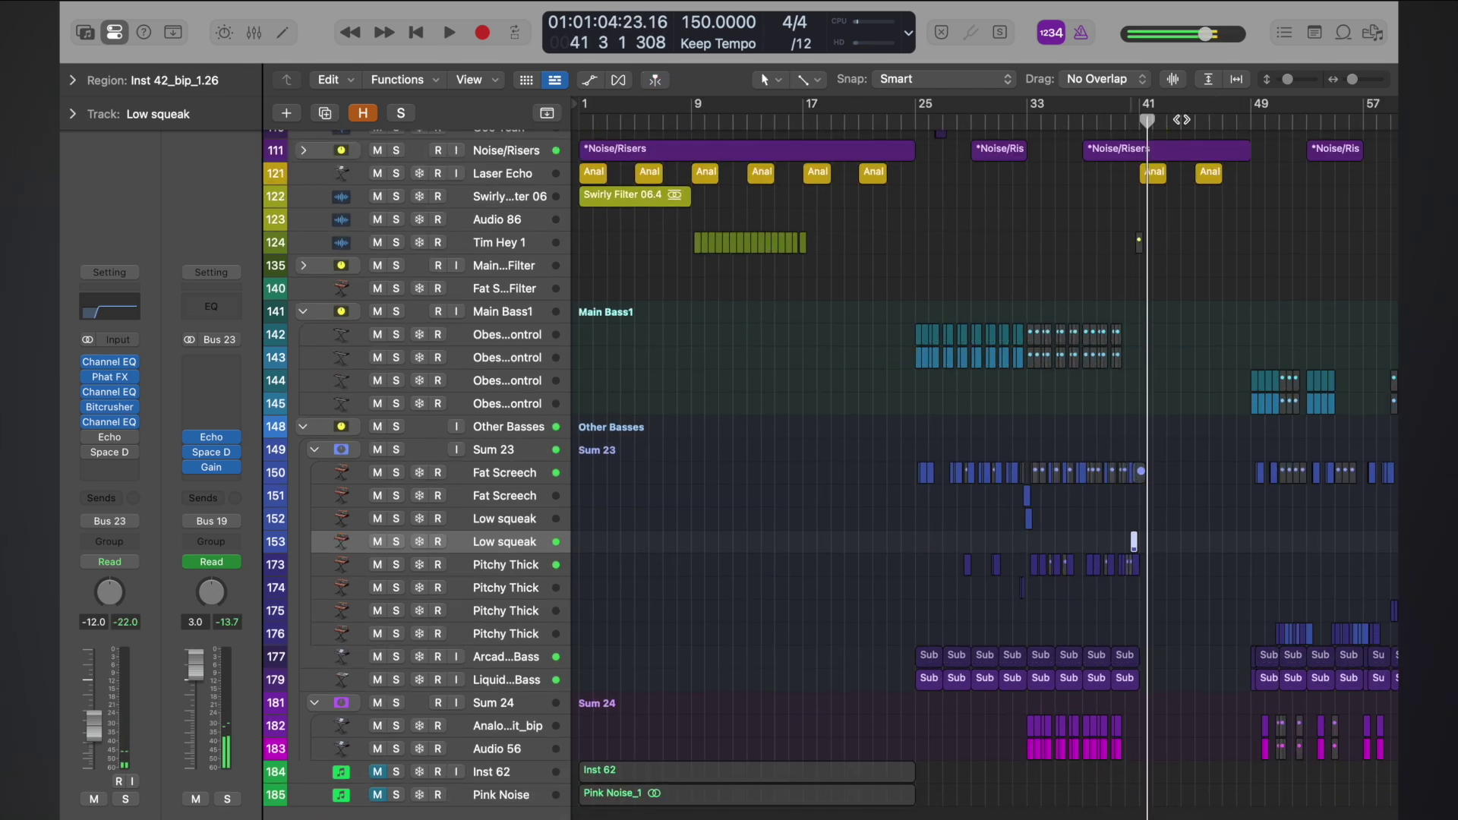
{"action": "left_click", "coordinate": [1115, 176], "text": "ctrl+alt"}
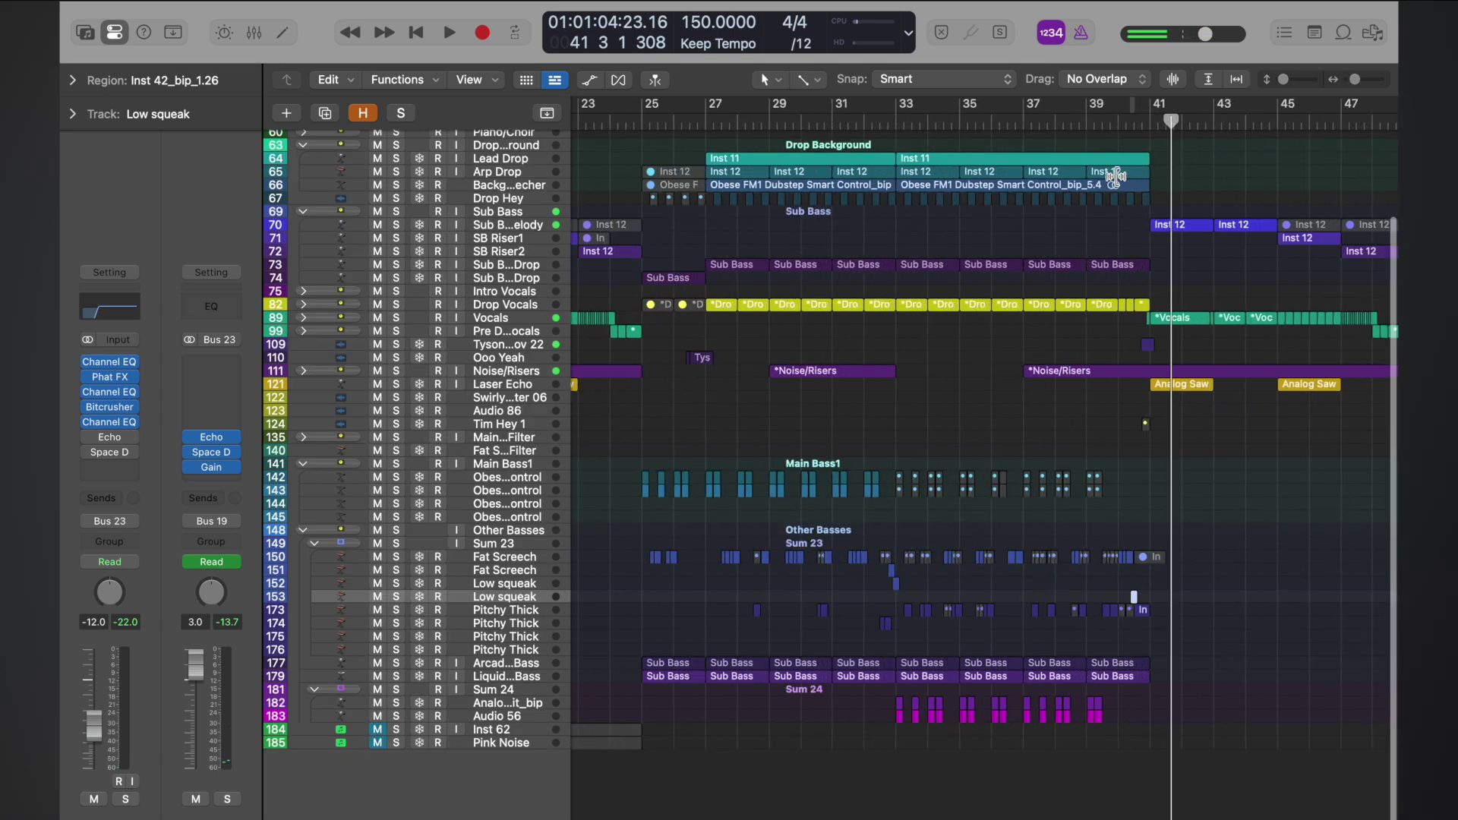
- Play the drop from bar 25 into bar 41 while checking the mix in the Stereo Out's Channel EQ analyzer
{"action": "scroll", "coordinate": [1086, 170], "scroll_direction": "down", "scroll_amount": 1}
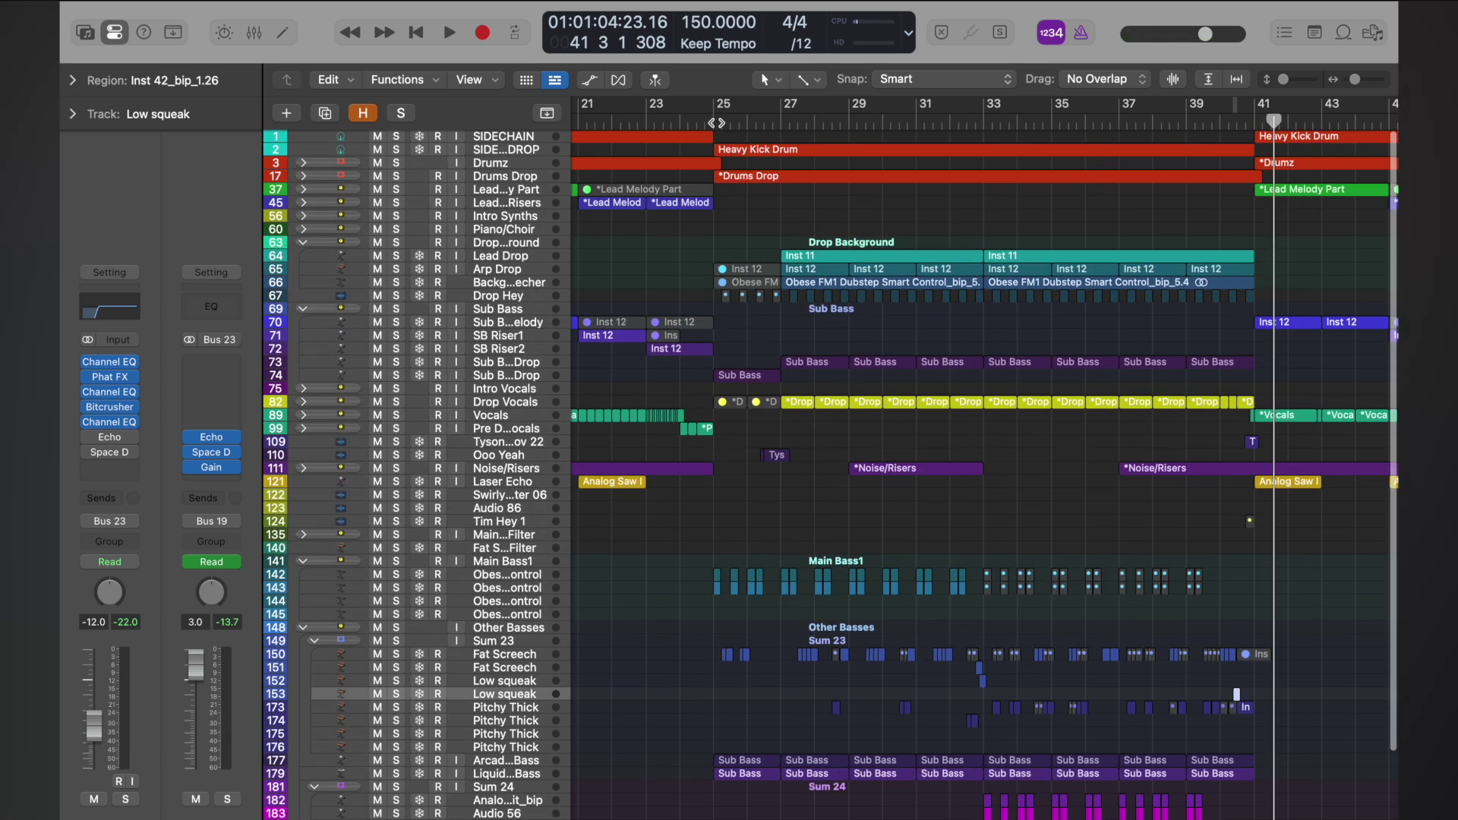
{"action": "left_click", "coordinate": [717, 123]}
{"action": "key", "text": "space"}
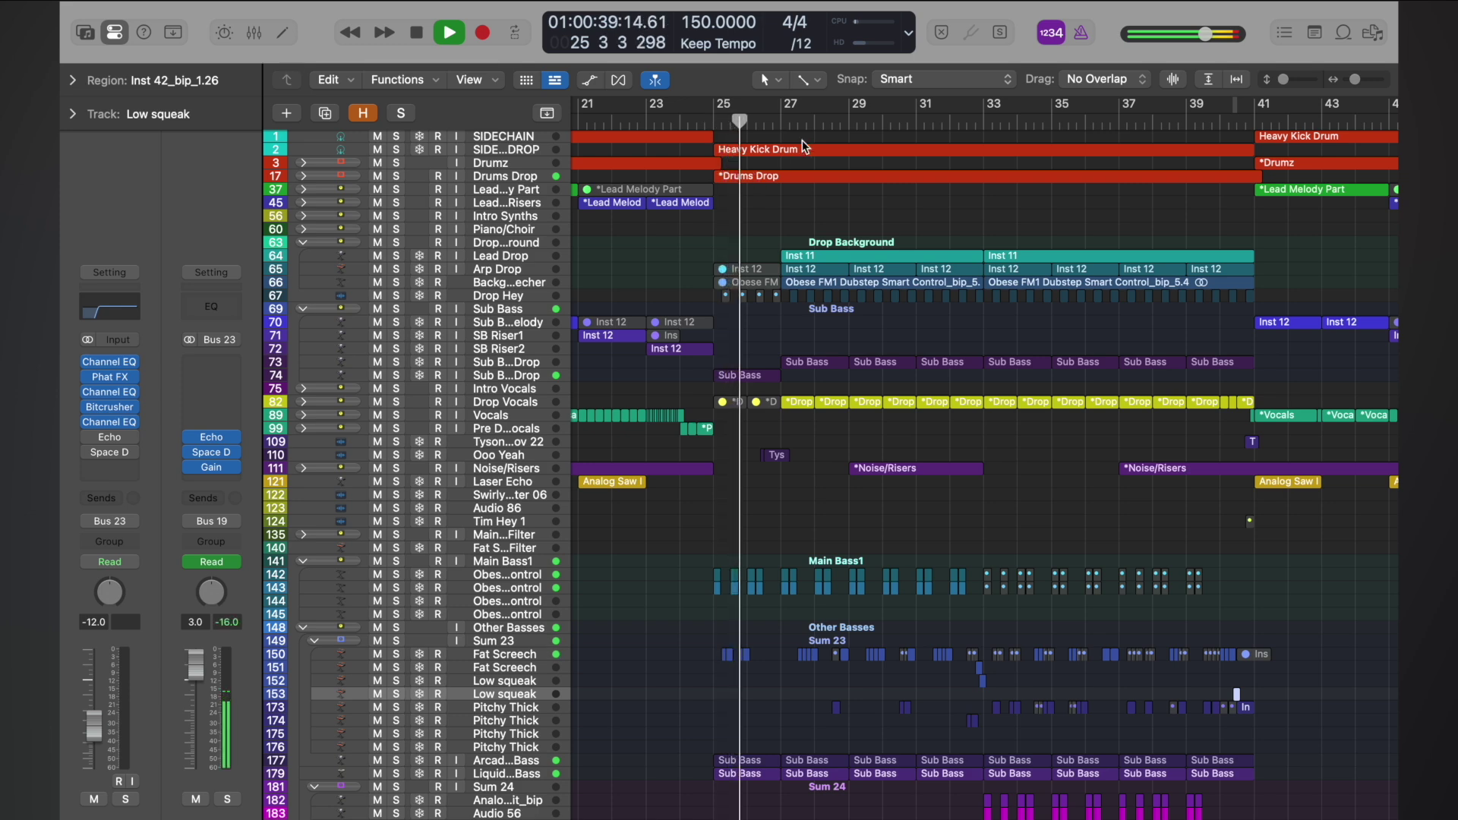
{"action": "left_click", "coordinate": [506, 165]}
{"action": "left_click", "coordinate": [213, 437]}
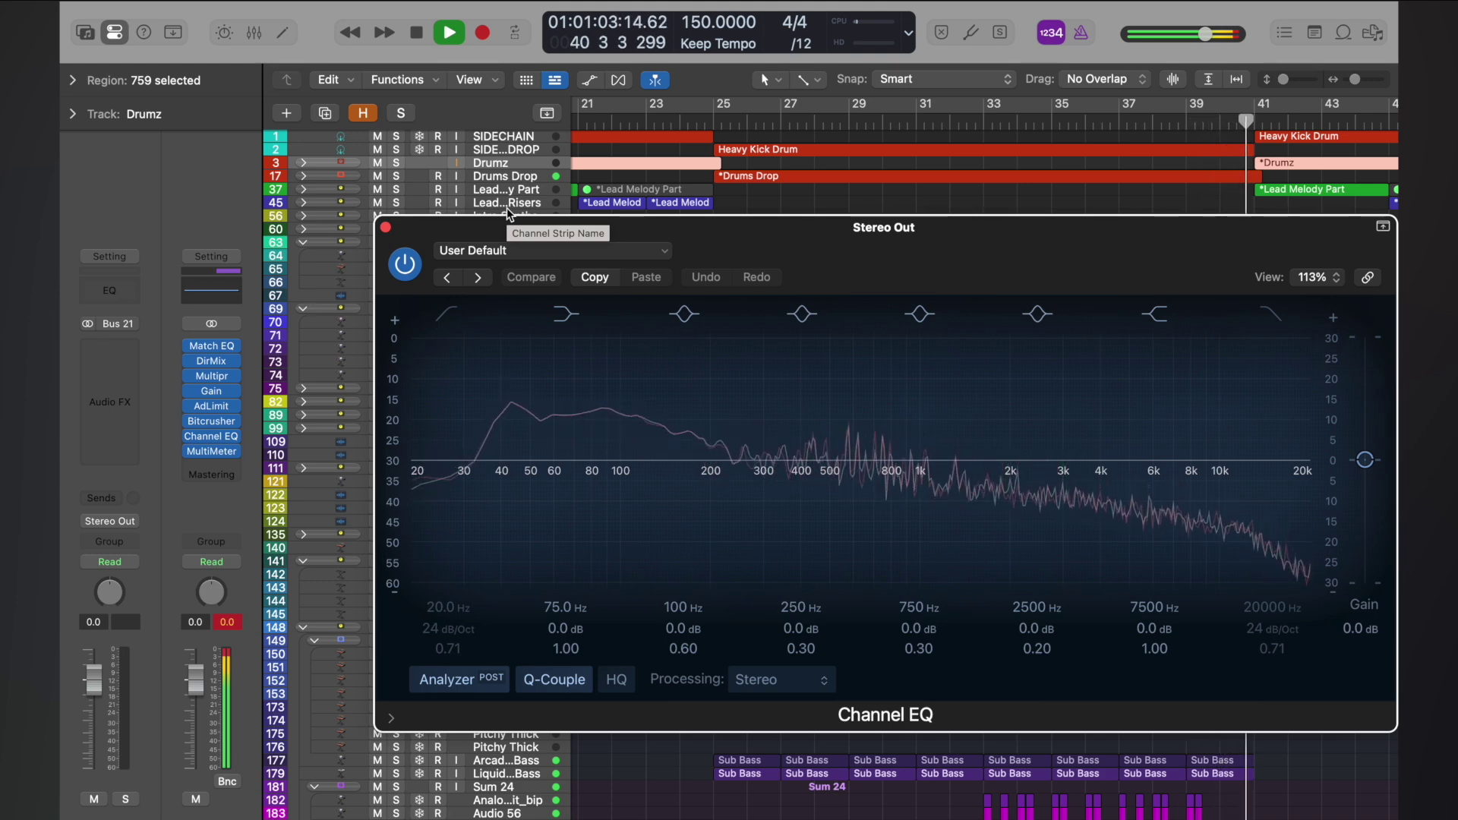
{"action": "key", "text": "space"}
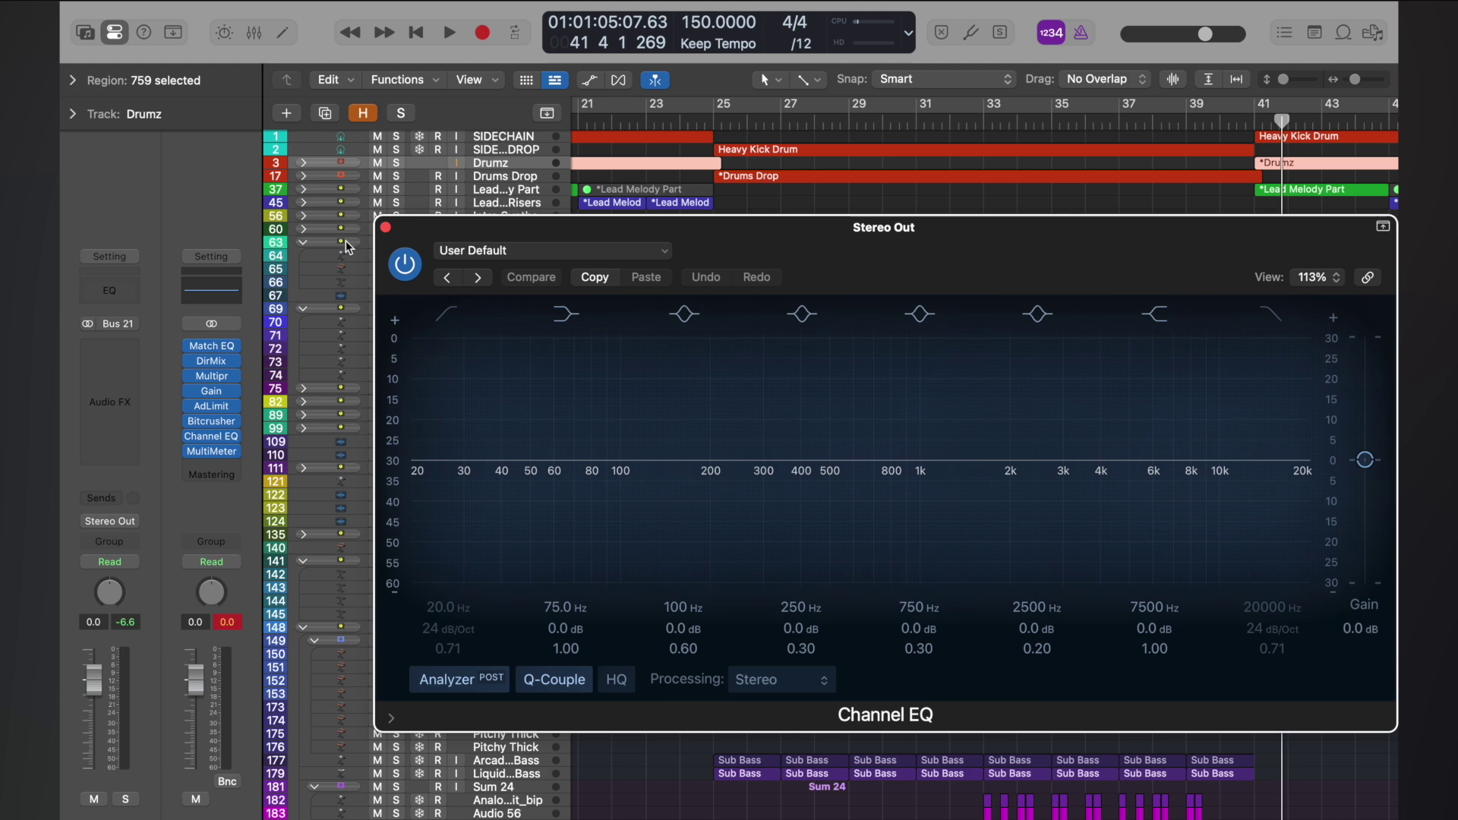
{"action": "left_click", "coordinate": [386, 228]}
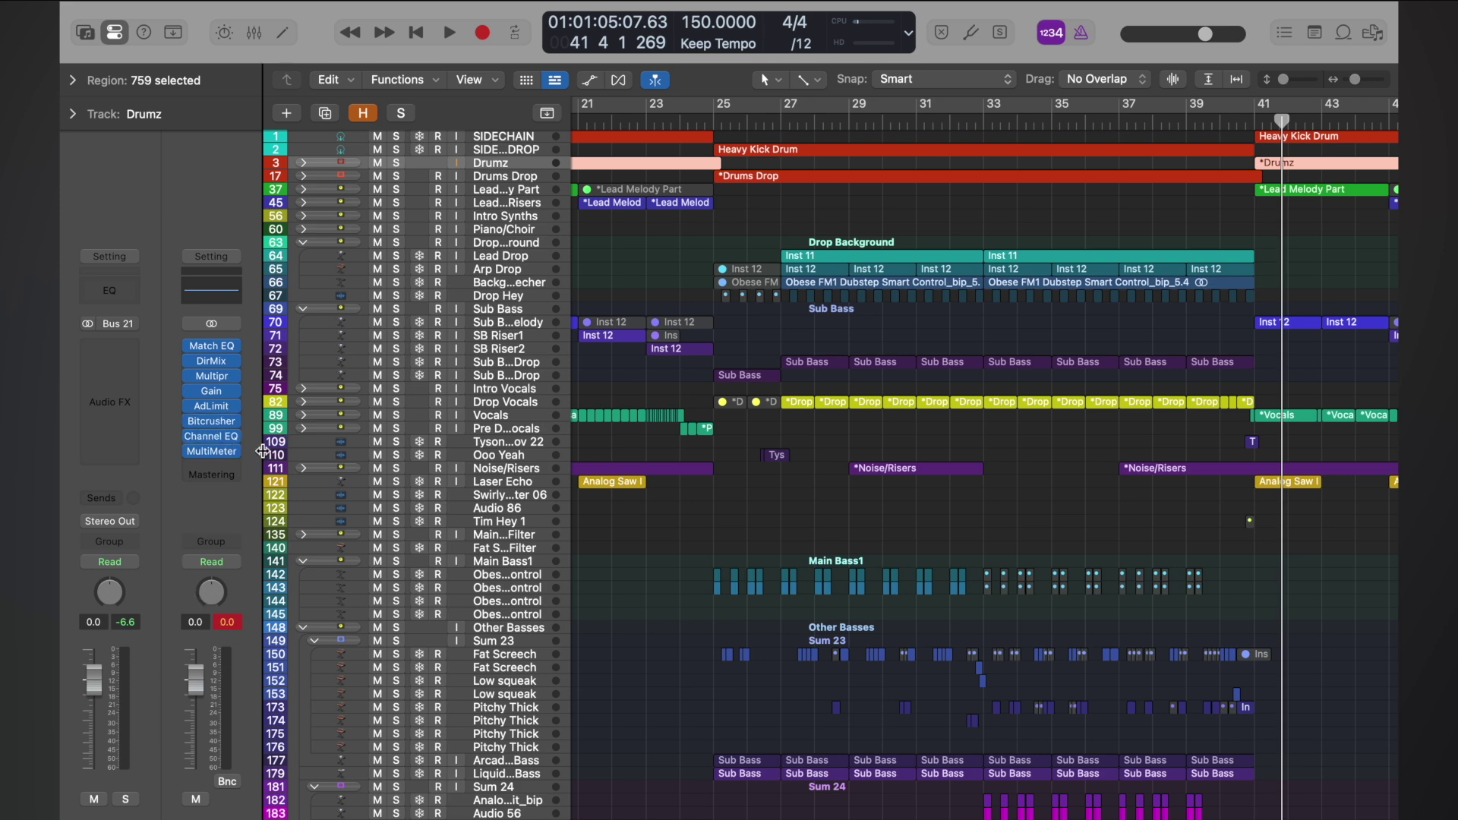
- Copy the Stereo Out's Gain plug-in into the slot between AdLimit and Bitcrusher
{"action": "mouse_move", "coordinate": [217, 396]}
{"action": "left_click_drag", "start_coordinate": [214, 391], "coordinate": [230, 425]}
{"action": "left_click", "coordinate": [212, 436]}
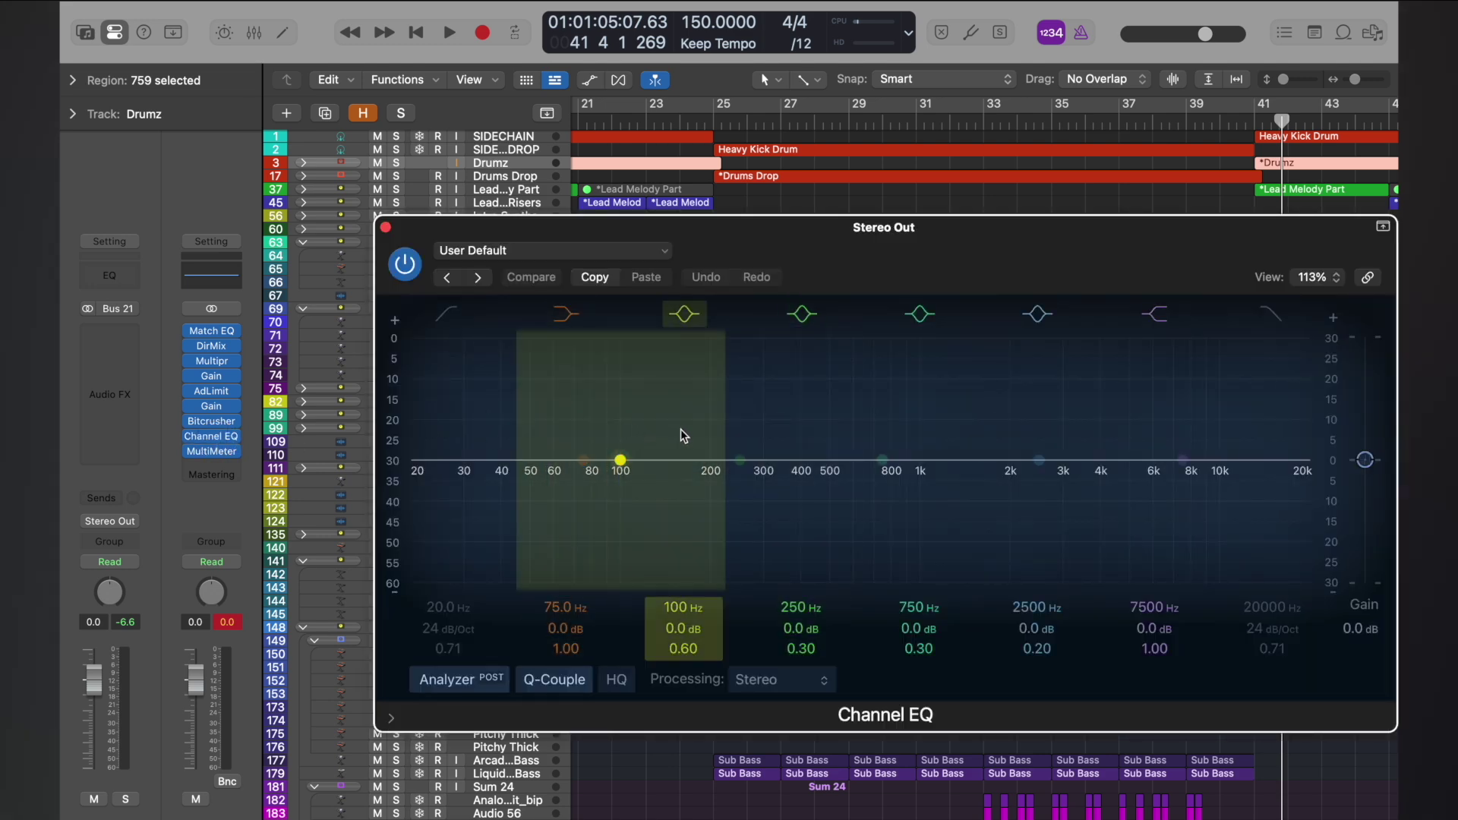
{"action": "left_click", "coordinate": [385, 227]}
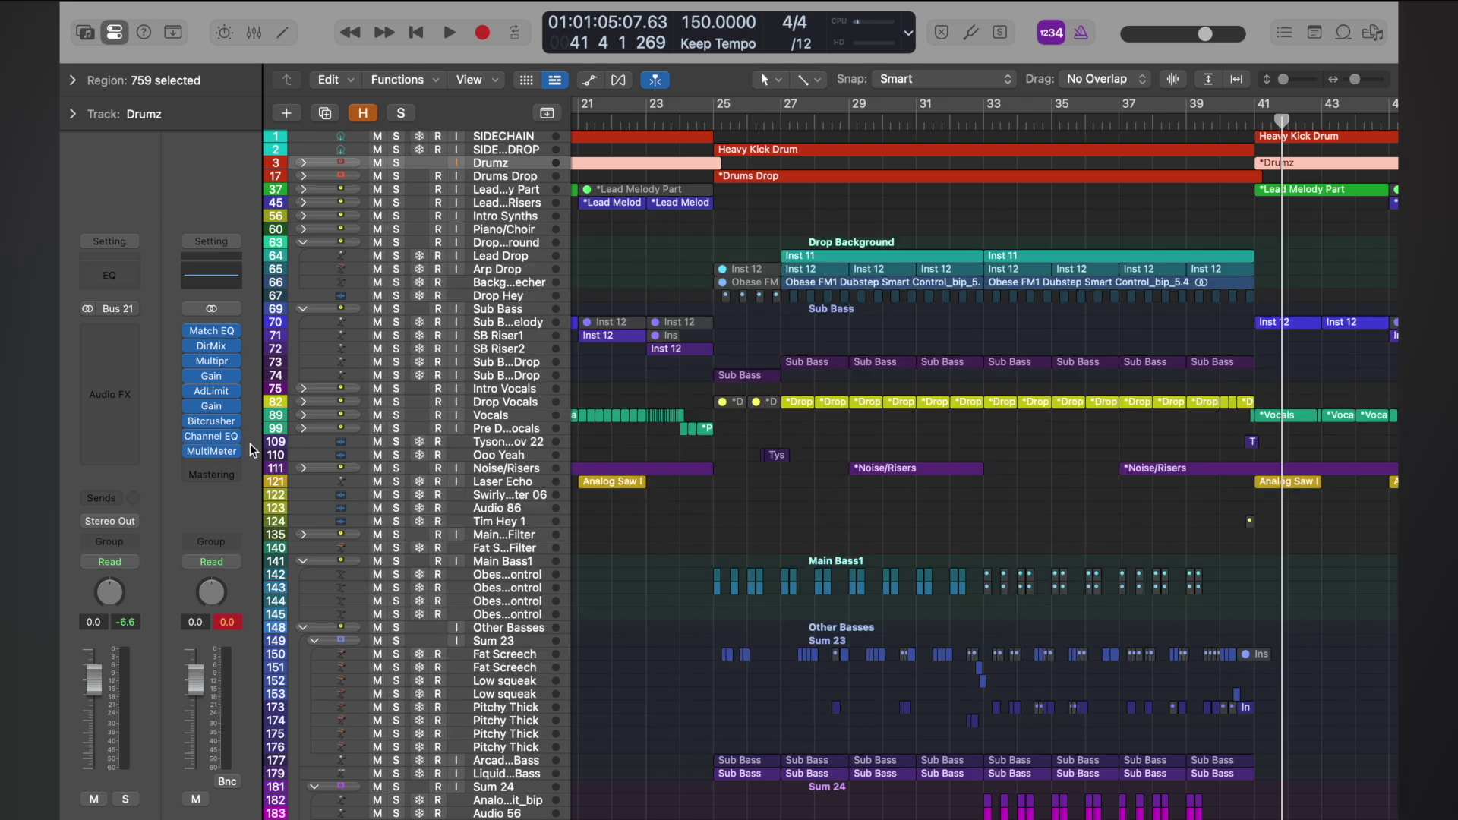
{"action": "left_click", "coordinate": [211, 451]}
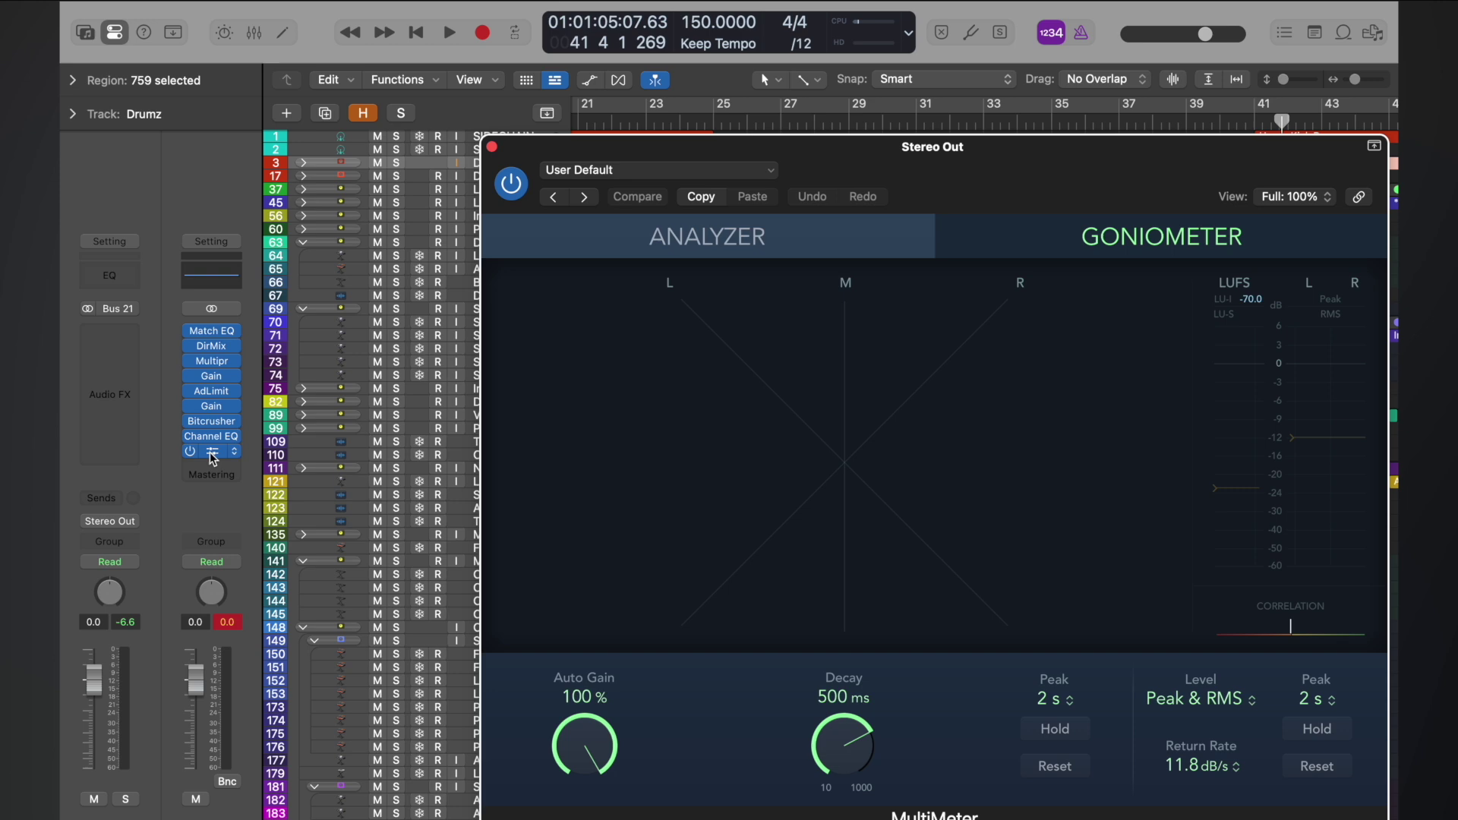
{"action": "left_click", "coordinate": [492, 150]}
- Set the copied Gain plug-in on the Stereo Out to -0.1 dB and reset the channel's peak reading
{"action": "left_click", "coordinate": [211, 406]}
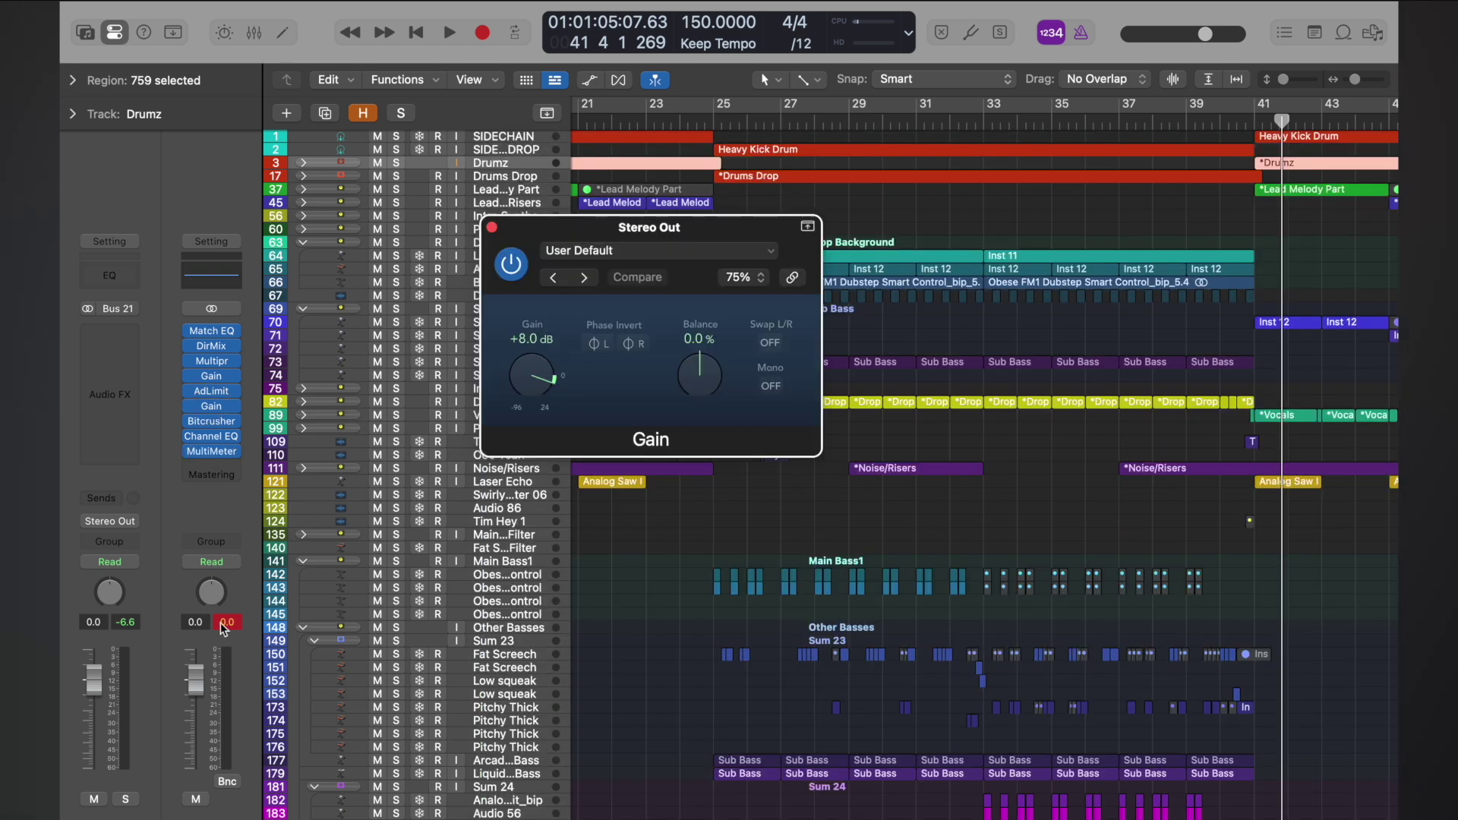
{"action": "left_click", "coordinate": [533, 386], "text": "alt"}
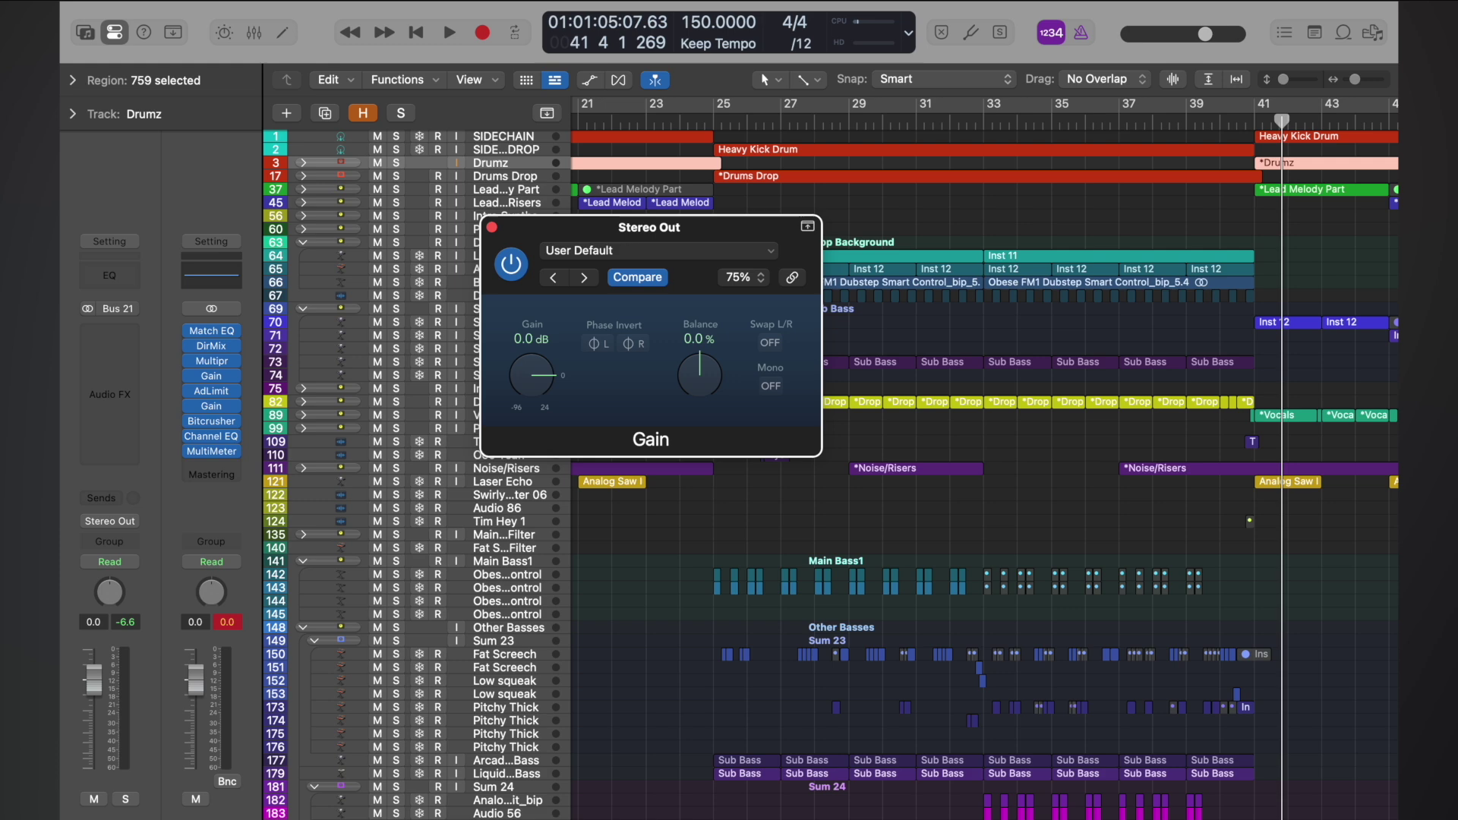
{"action": "double_click", "coordinate": [529, 339]}
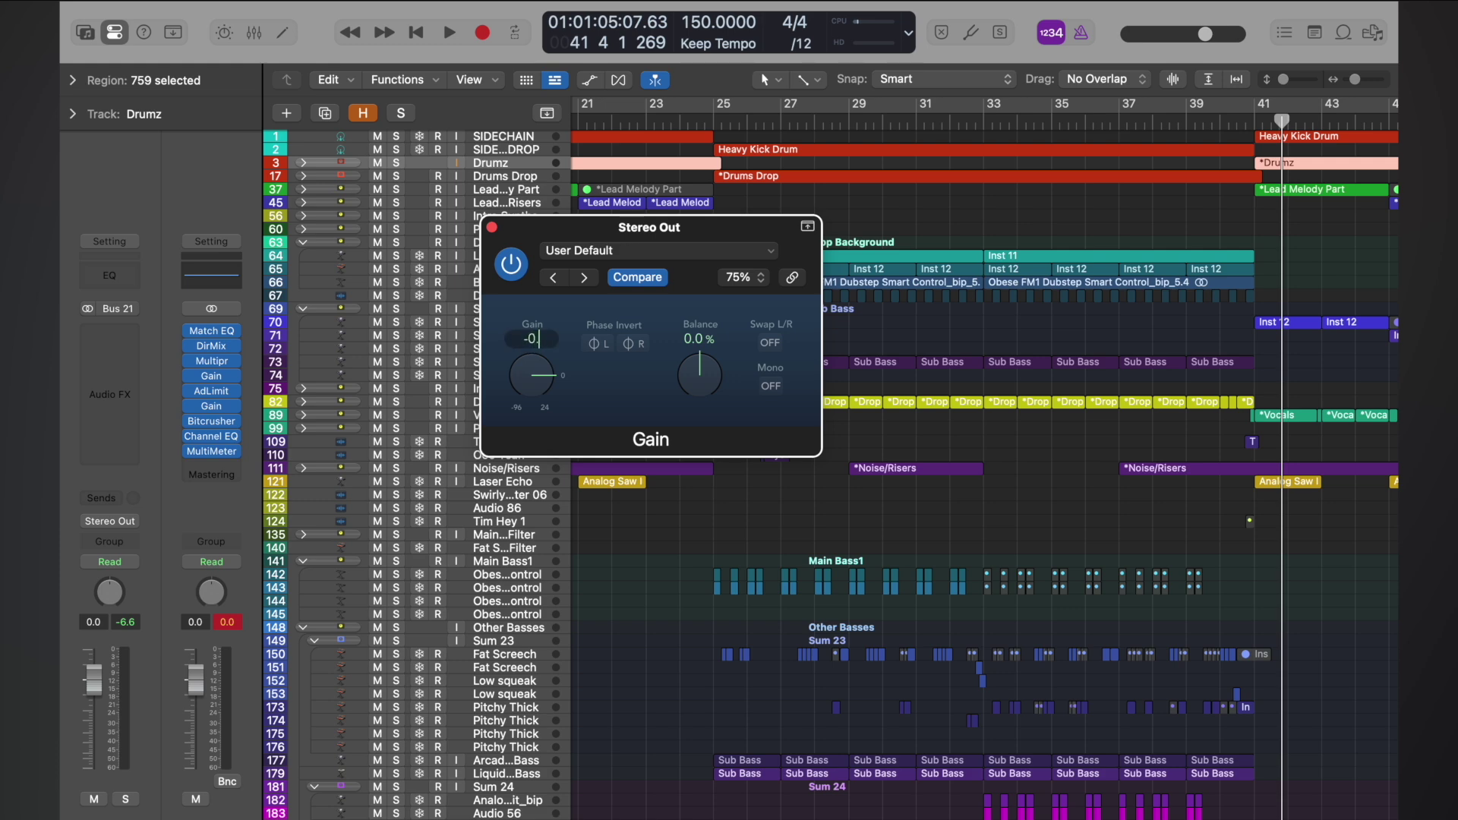
{"action": "key", "text": "Return"}
{"action": "left_click", "coordinate": [226, 628]}
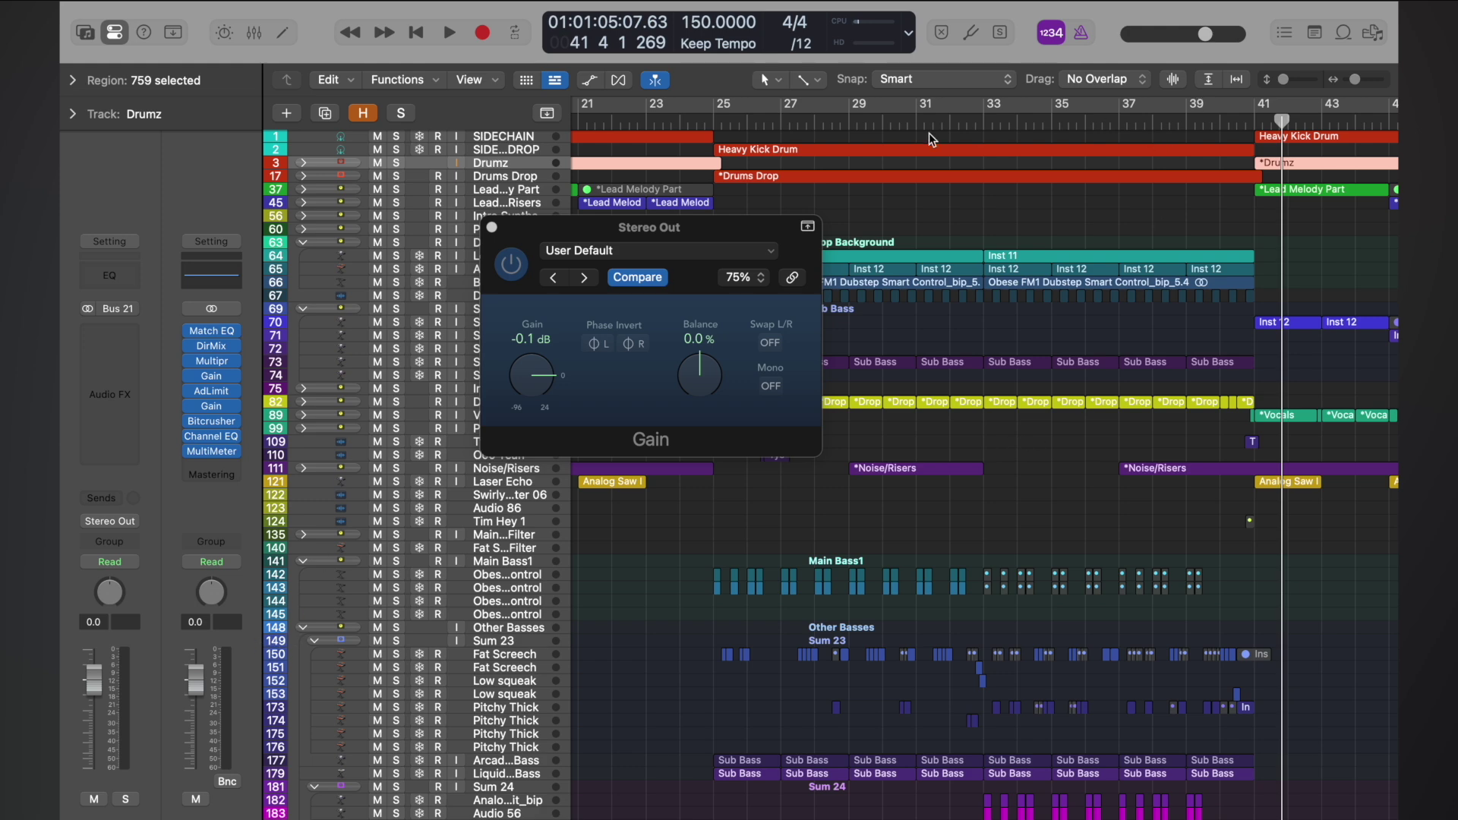
{"action": "left_click", "coordinate": [492, 228]}
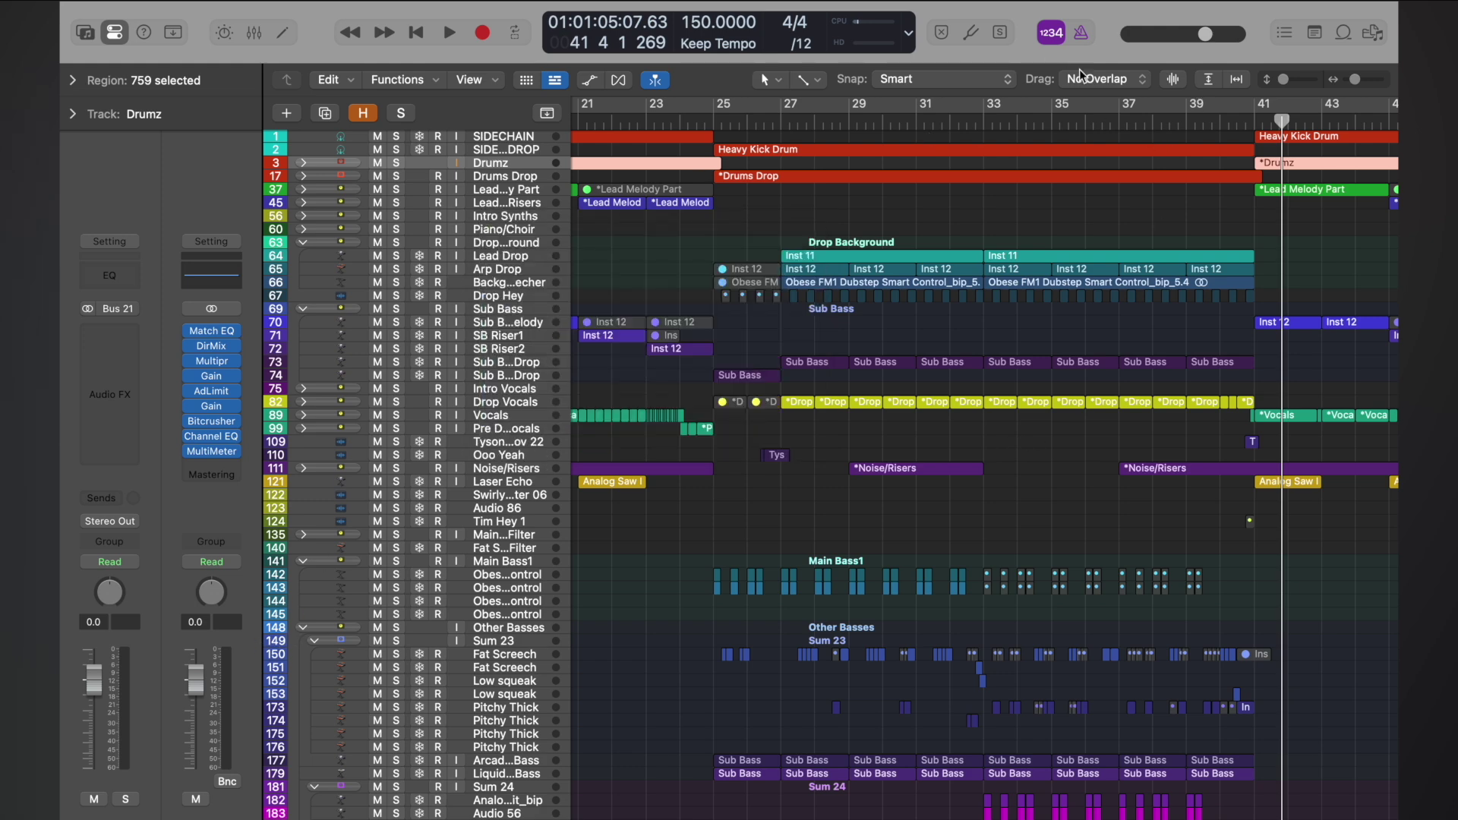
- Test the output level from bar 35, and move the copied Gain plug-in below Bitcrusher on the Stereo Out
{"action": "double_click", "coordinate": [1052, 118]}
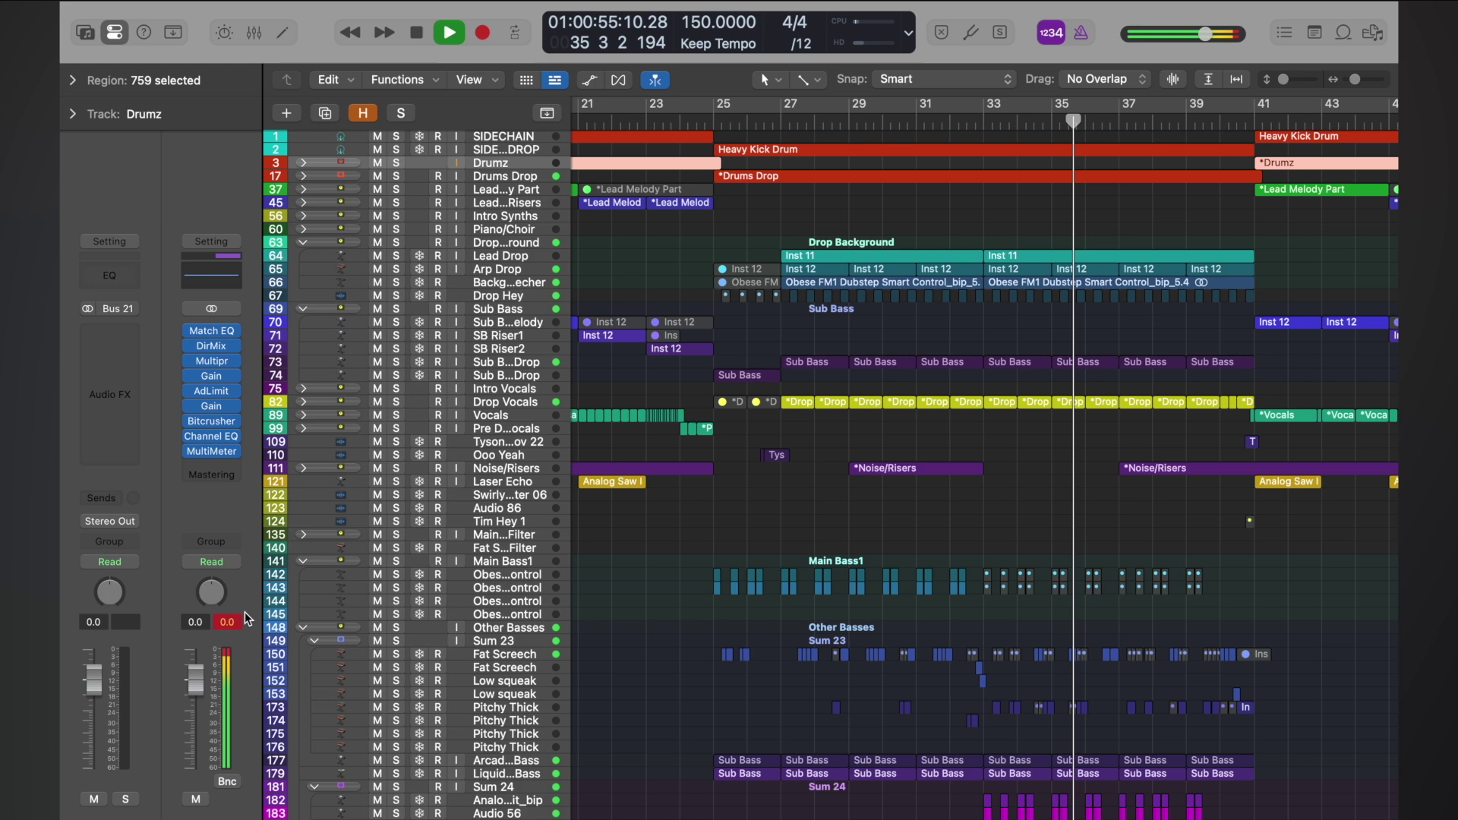
{"action": "key", "text": "space"}
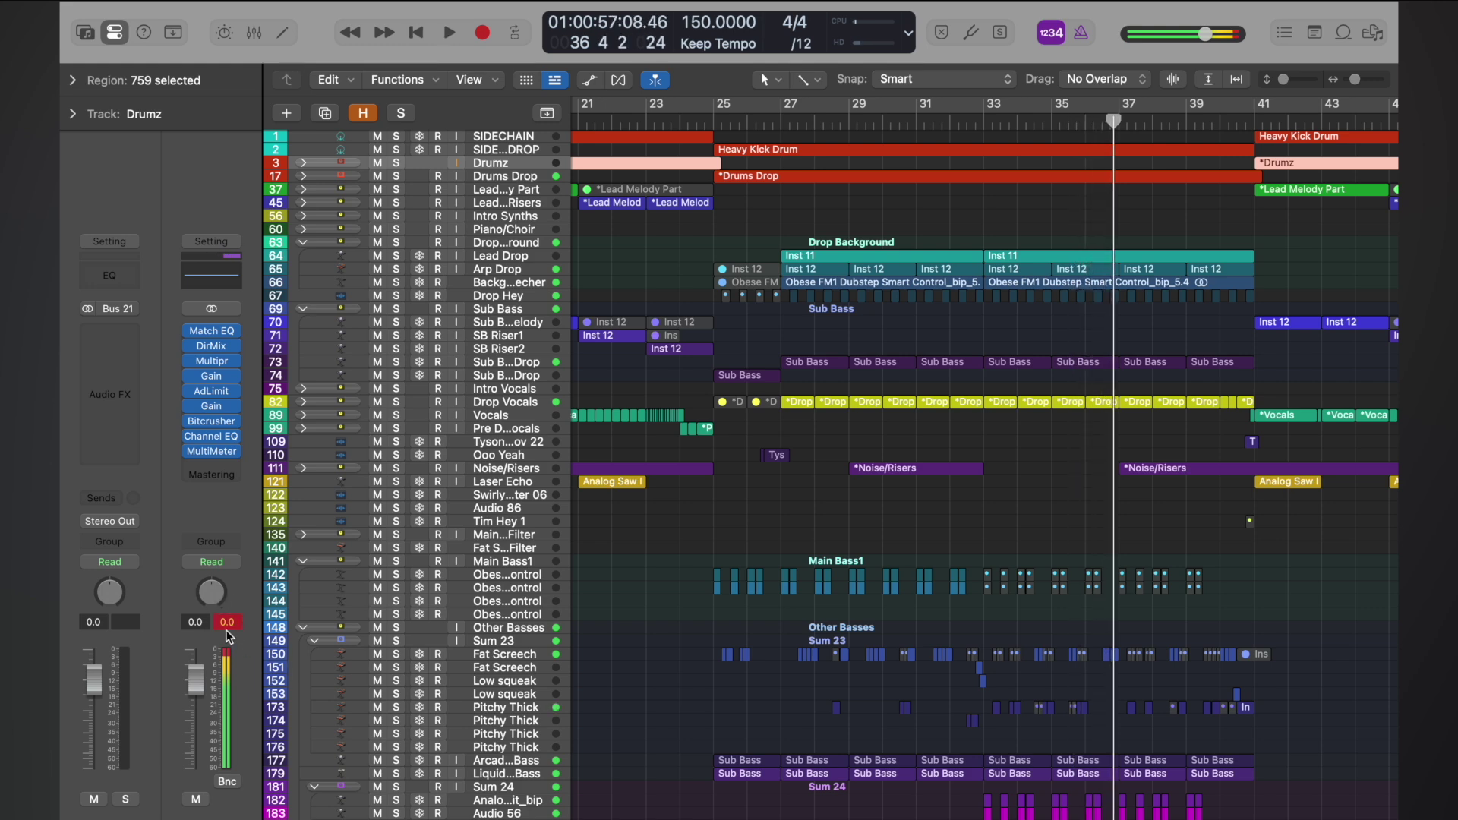
{"action": "left_click_drag", "start_coordinate": [213, 407], "coordinate": [217, 426]}
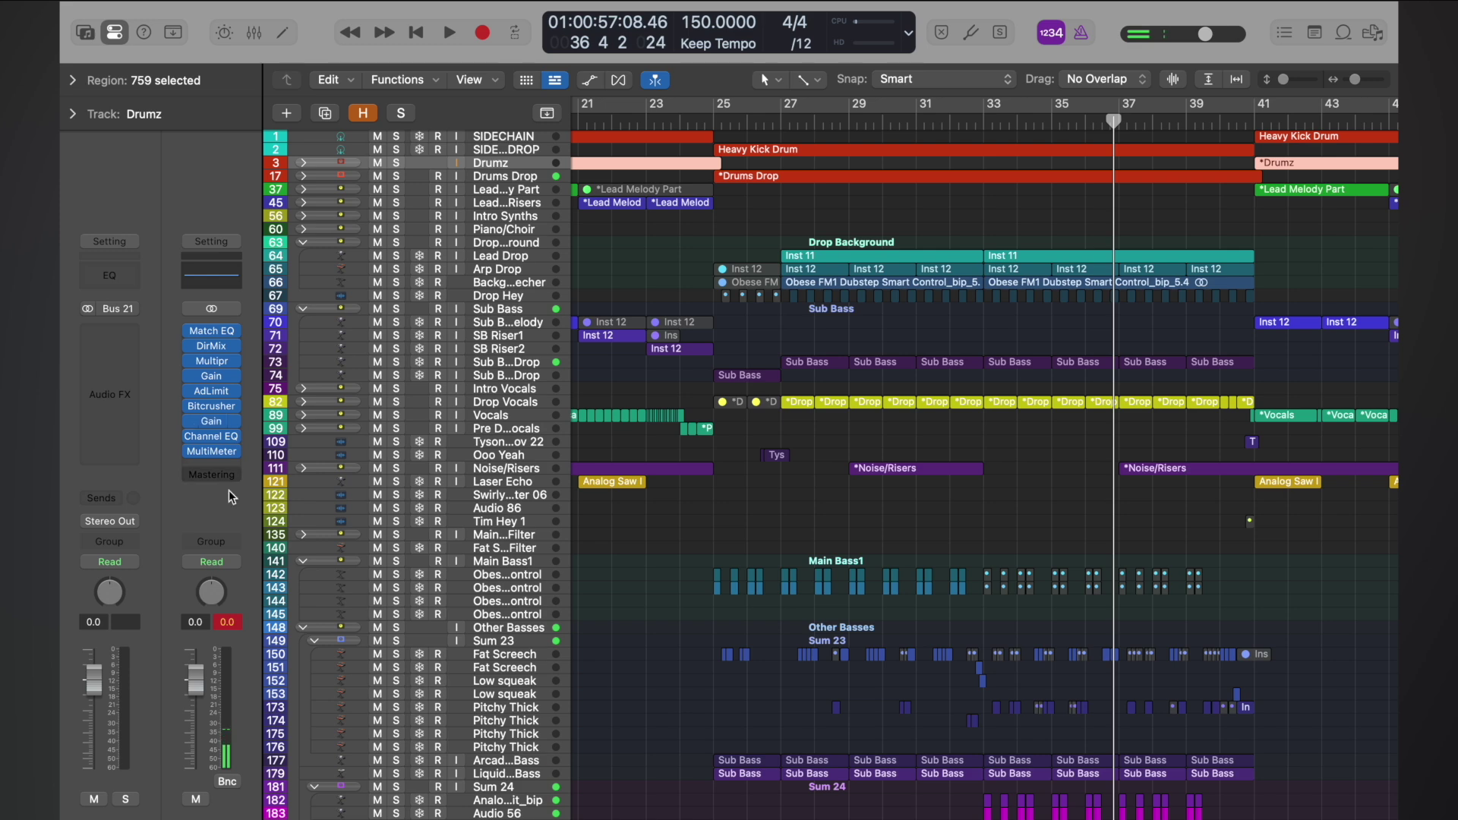
- Reset the Stereo Out's peak reading and replay the drop from bar 35 to check for clipping
{"action": "left_click", "coordinate": [227, 624]}
{"action": "mouse_move", "coordinate": [215, 426]}
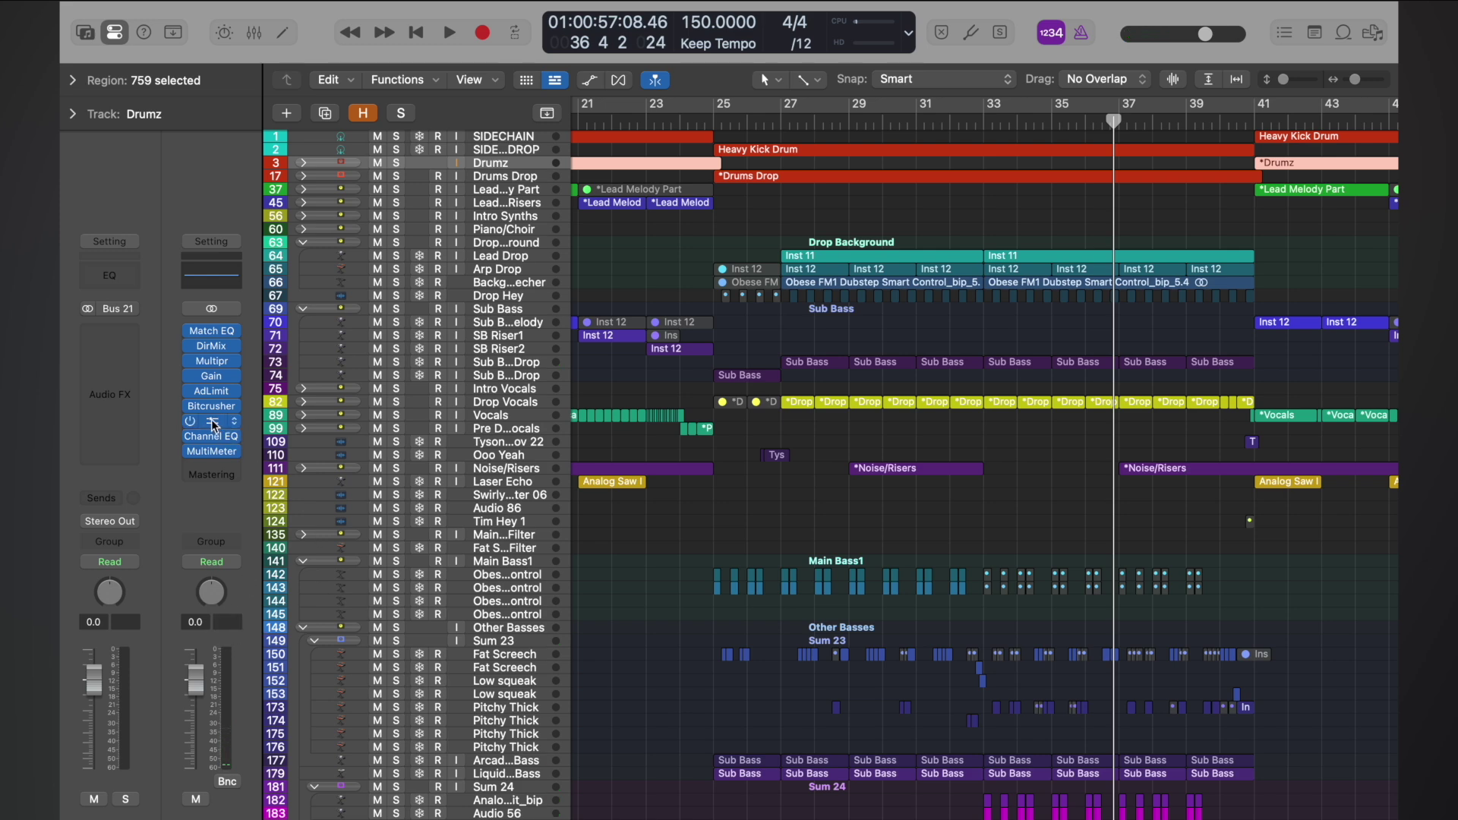
{"action": "left_click", "coordinate": [1052, 120]}
{"action": "key", "text": "space"}
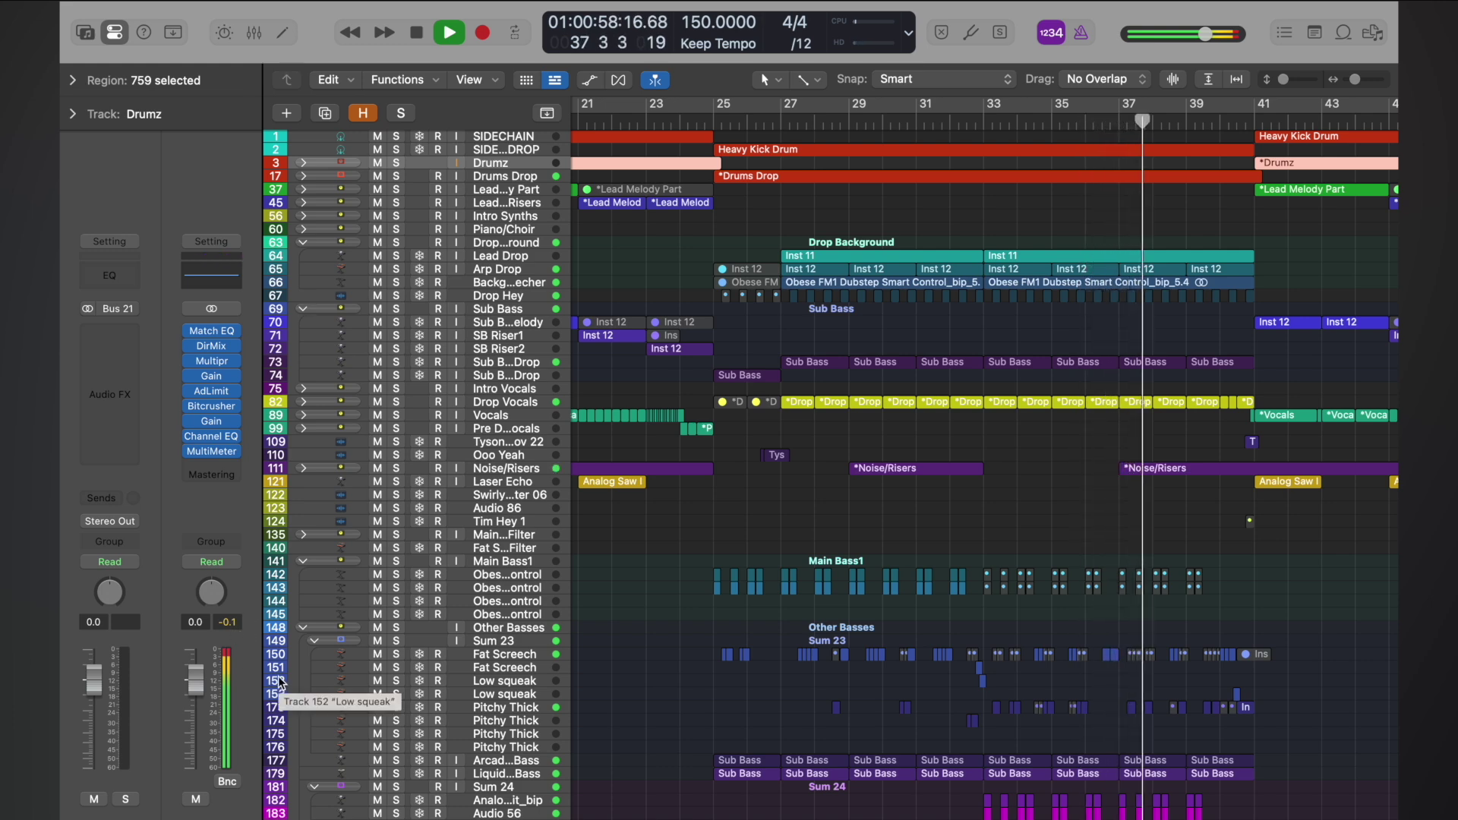
{"action": "key", "text": "space"}
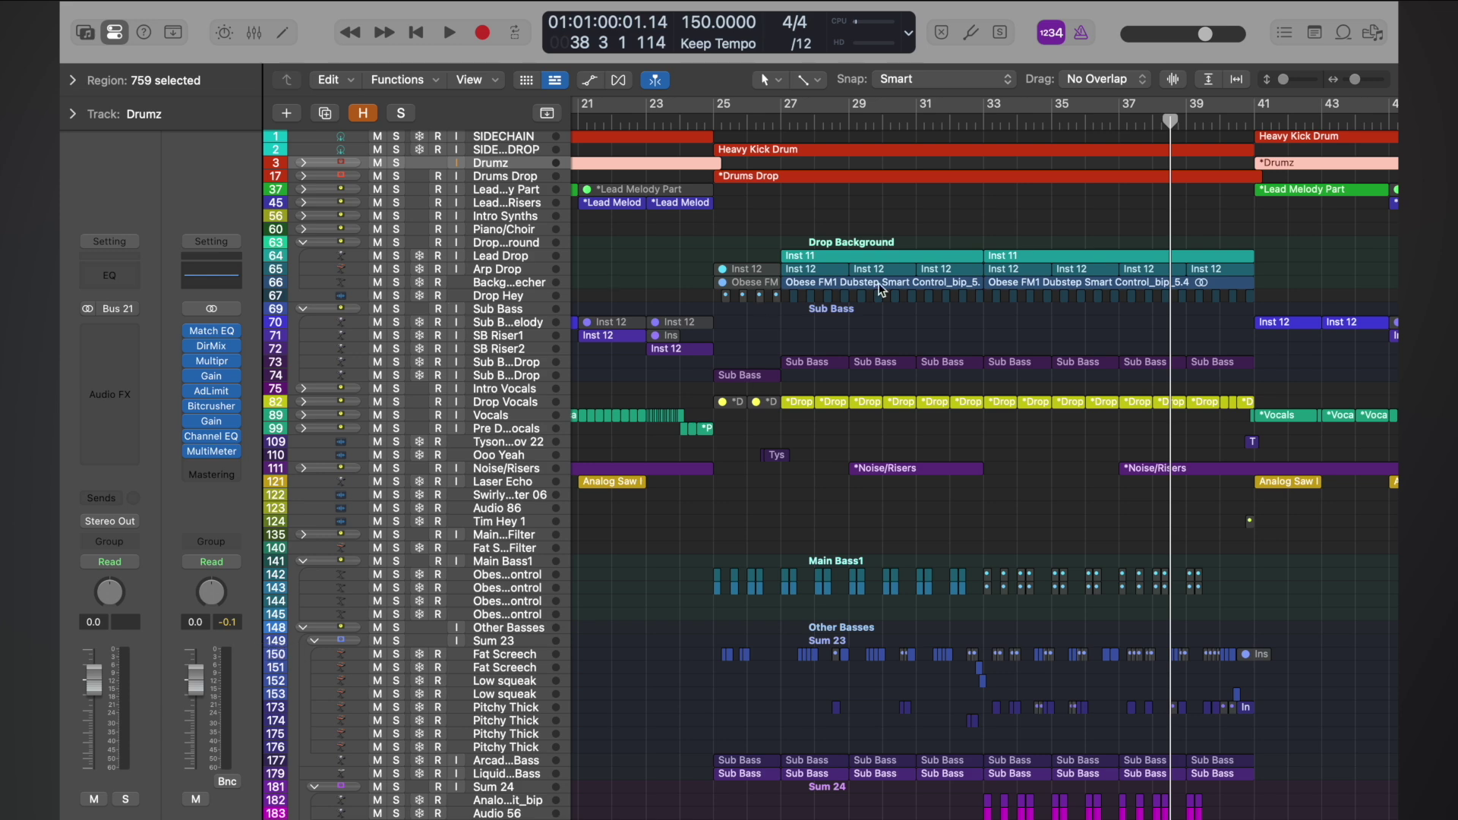
- Move the playhead from bar 25 to bar 41 and look over the remaining drops in the arrangement
{"action": "scroll", "coordinate": [881, 289], "scroll_direction": "down", "scroll_amount": 5}
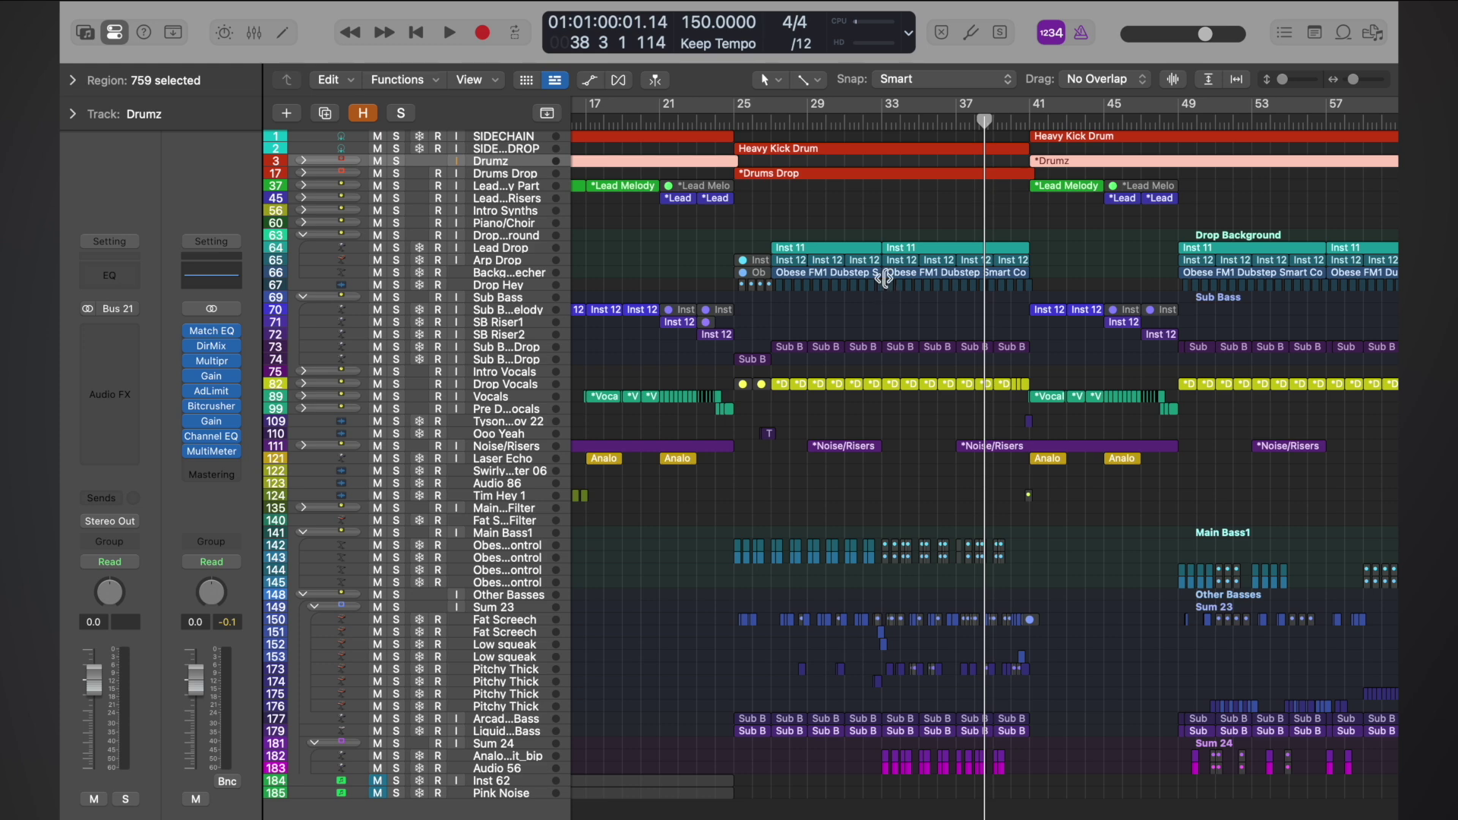
{"action": "left_click", "coordinate": [734, 119]}
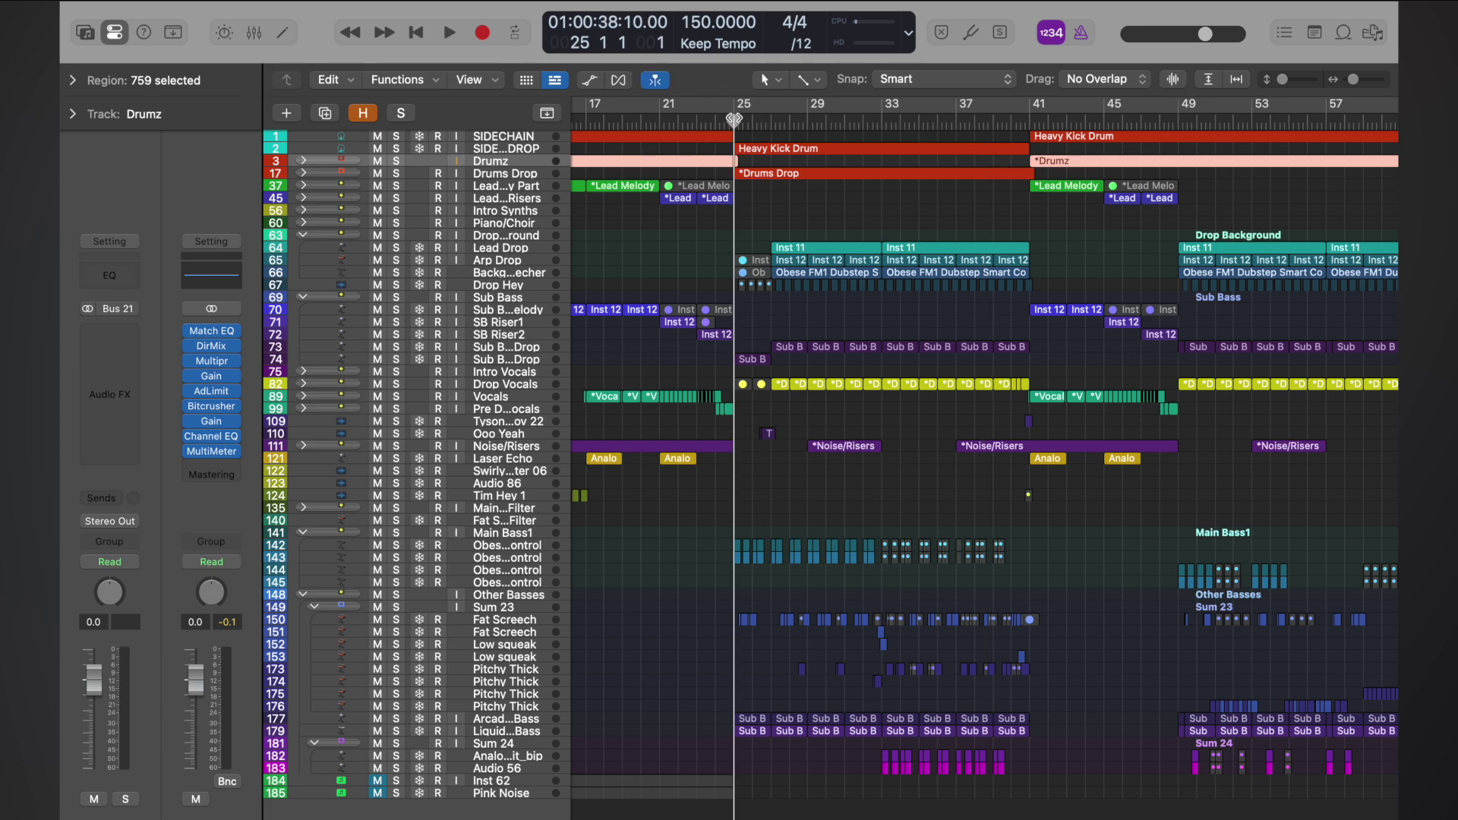
{"action": "left_click_drag", "start_coordinate": [733, 118], "coordinate": [1029, 150]}
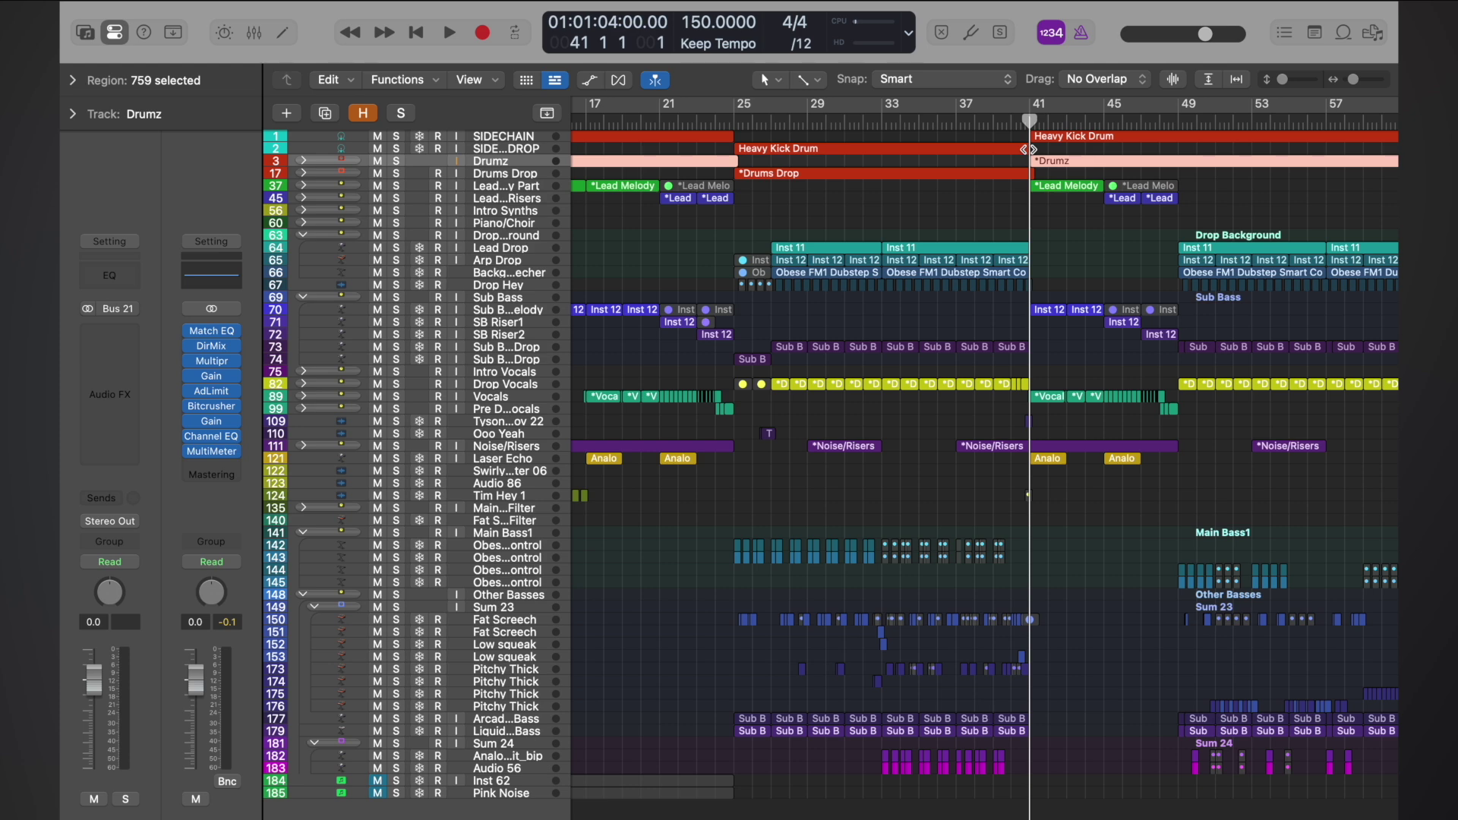
{"action": "key", "text": "super+Left"}
{"action": "key", "text": "super+Left"}
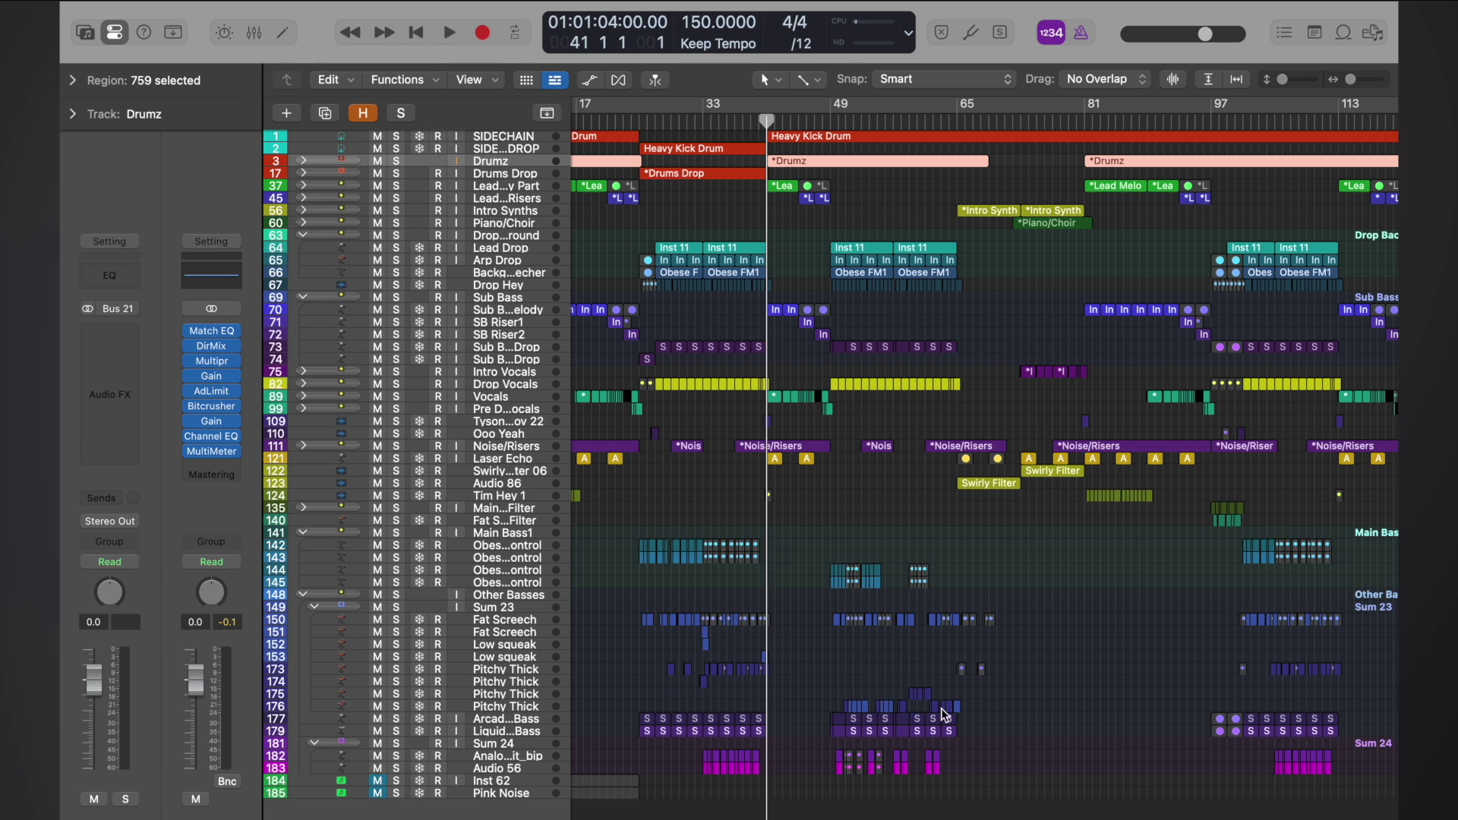
{"action": "scroll", "coordinate": [914, 676], "scroll_direction": "right", "scroll_amount": 5}
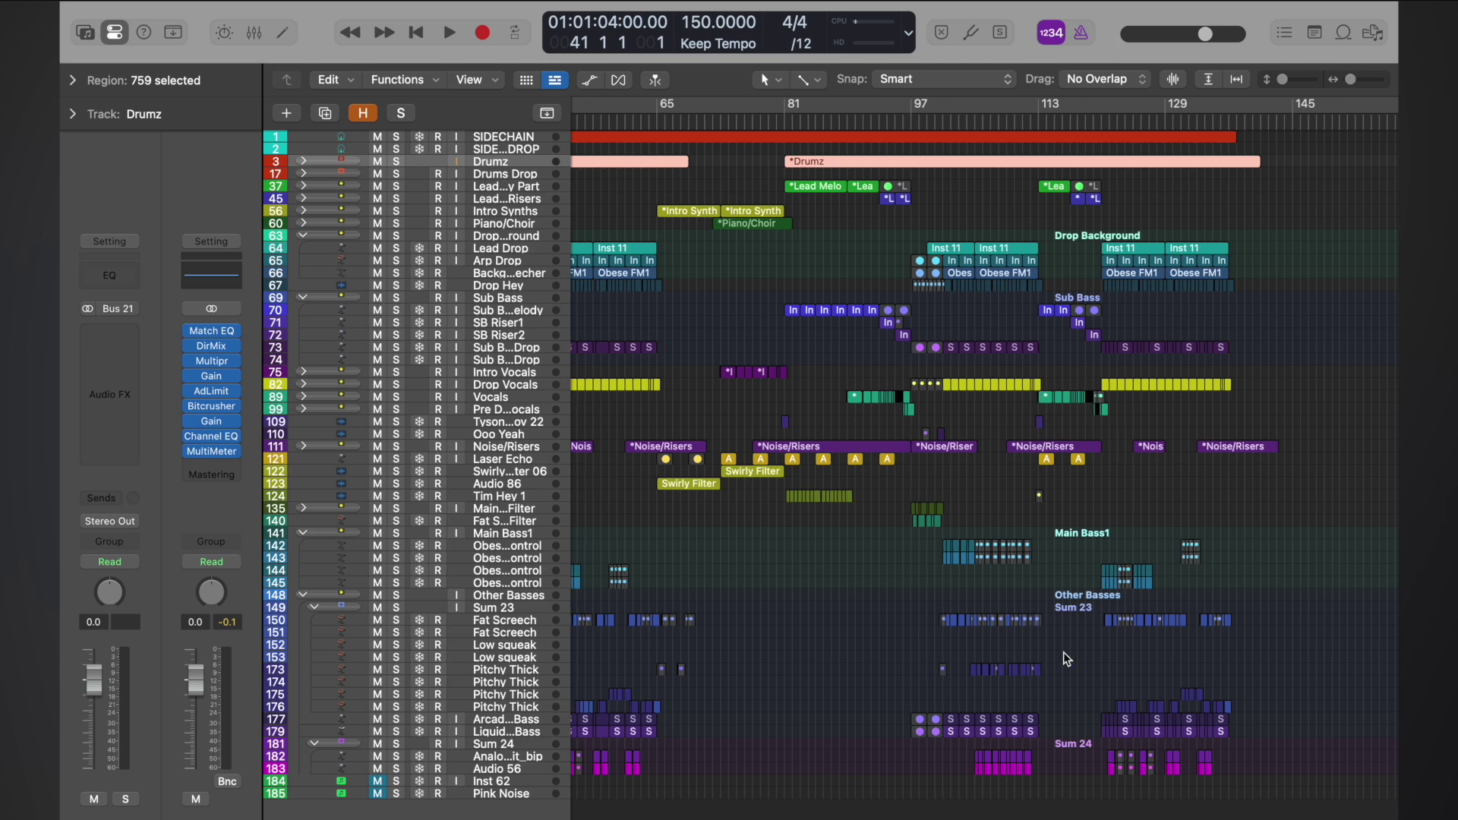